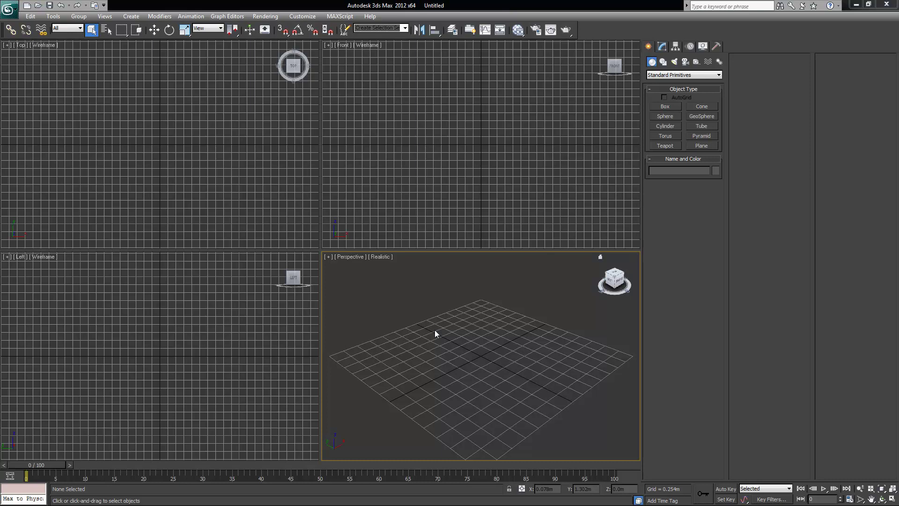
{"action": "middle_click_drag", "start_coordinate": [369, 359], "coordinate": [478, 368]}
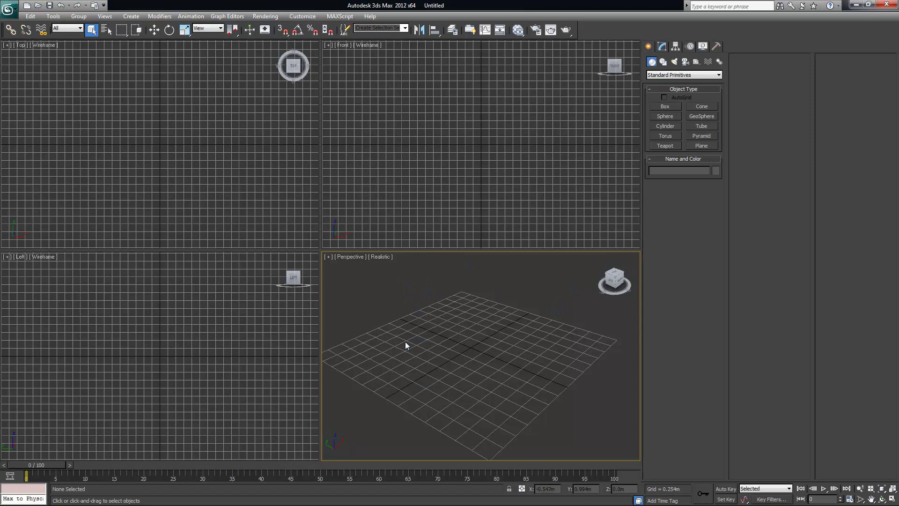
{"action": "middle_click_drag", "start_coordinate": [412, 321], "coordinate": [433, 322], "text": "alt"}
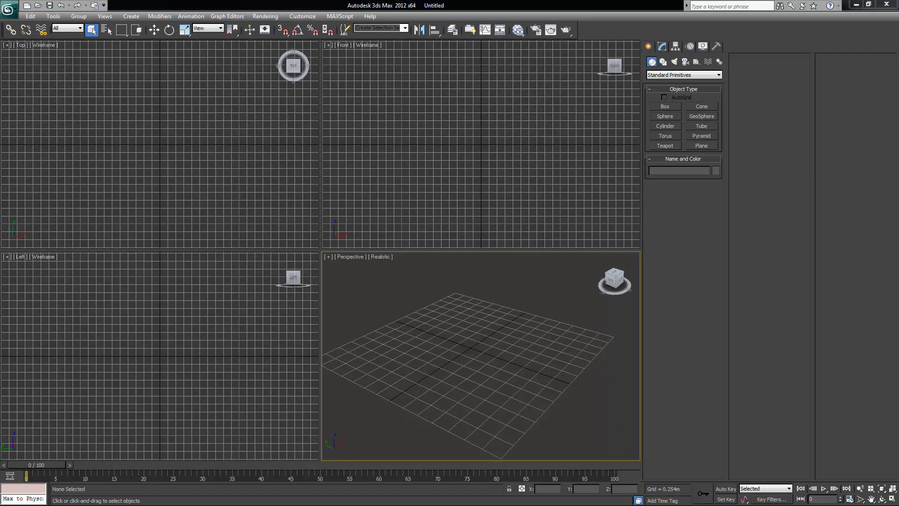
- Browse the guest bedroom reference photos in Windows Photo Viewer and examine the four-poster bed in 07-DH2012_Guest-Bed-2-Bed-TV_4x3_lg.jpg
{"action": "left_click_drag", "start_coordinate": [0, 19], "coordinate": [215, 19]}
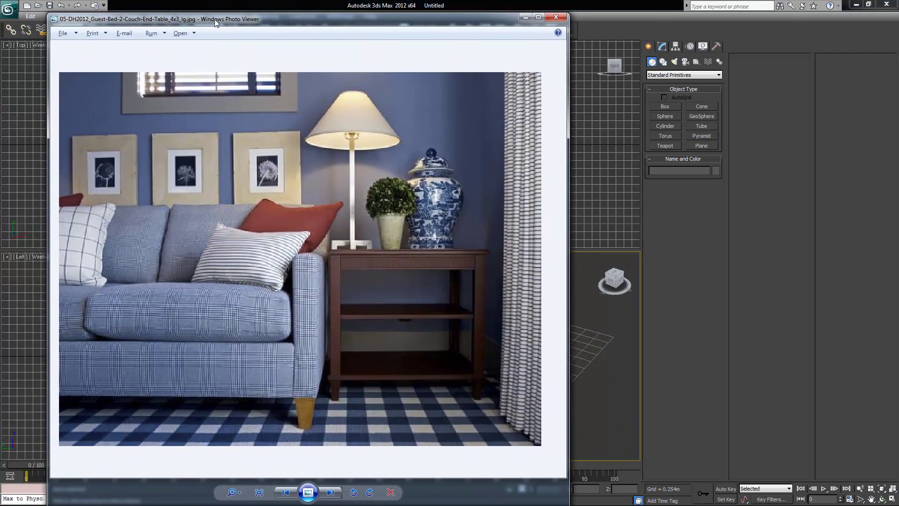
{"action": "left_click", "coordinate": [333, 492]}
{"action": "left_click", "coordinate": [335, 492]}
{"action": "left_click", "coordinate": [335, 493]}
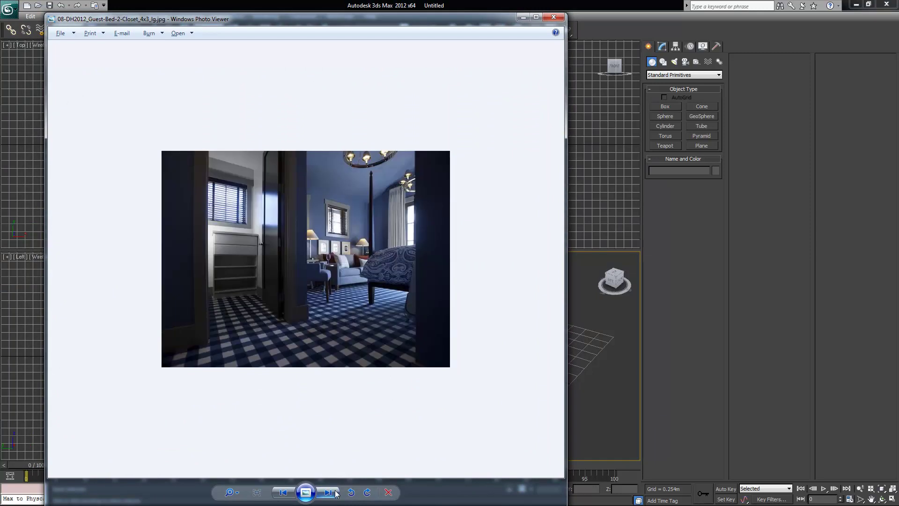
{"action": "left_click", "coordinate": [283, 492]}
{"action": "scroll", "coordinate": [410, 252], "scroll_direction": "up", "scroll_amount": 3}
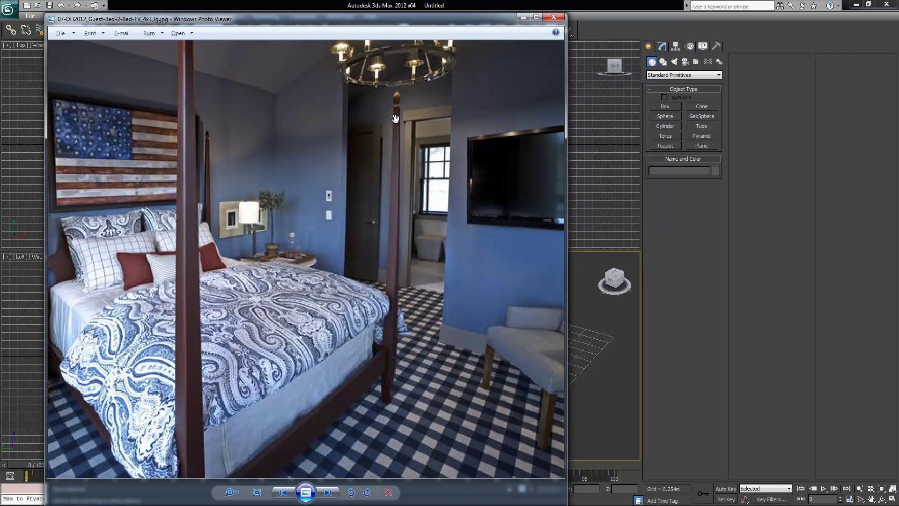
{"action": "left_click", "coordinate": [523, 17]}
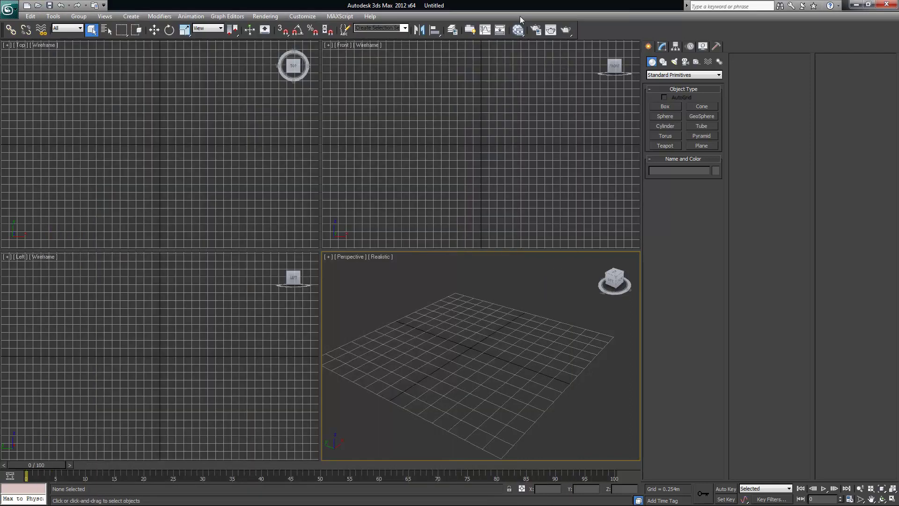
- Turn on grid snapping and create a 0.508 m cube with the Box primitive, centred on the origin in the Top viewport
{"action": "left_click", "coordinate": [195, 140]}
{"action": "middle_click_drag", "start_coordinate": [184, 127], "coordinate": [211, 127]}
{"action": "left_click", "coordinate": [131, 16]}
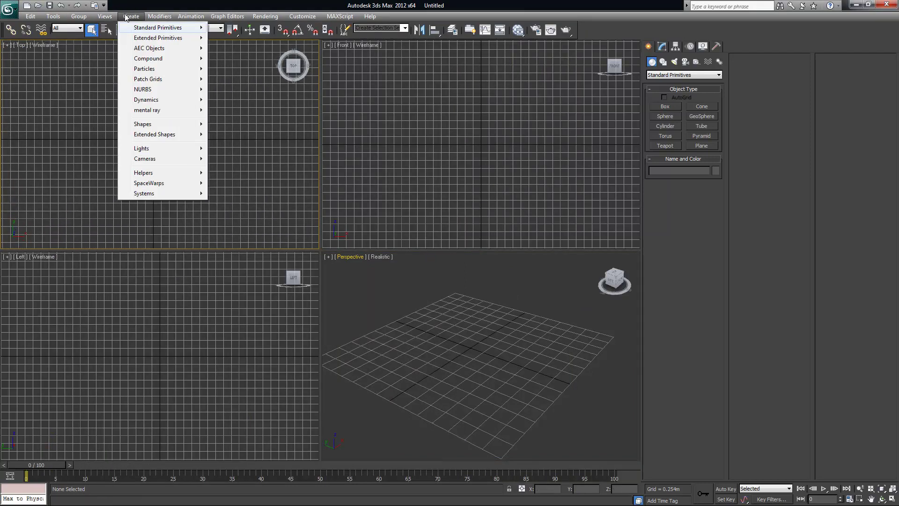
{"action": "mouse_move", "coordinate": [140, 27]}
{"action": "left_click", "coordinate": [246, 28]}
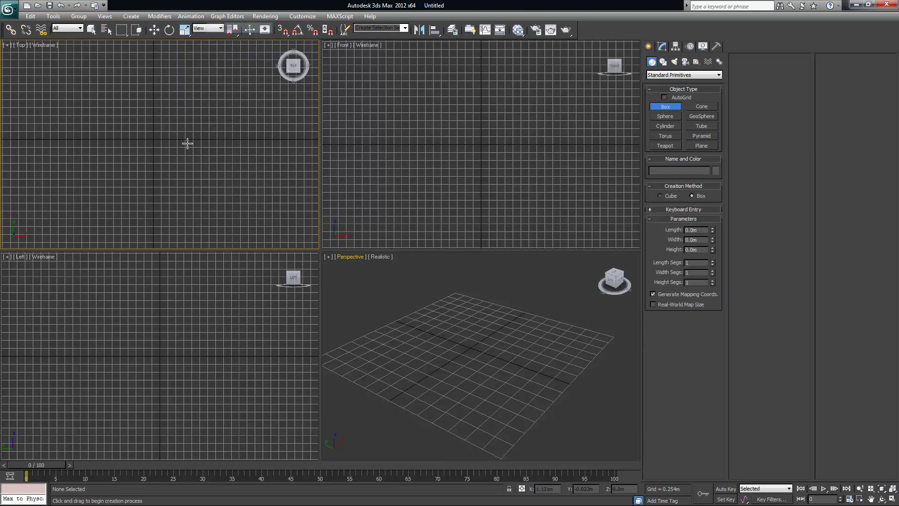
{"action": "left_click", "coordinate": [283, 29]}
{"action": "scroll", "coordinate": [183, 167], "scroll_direction": "up", "scroll_amount": 3}
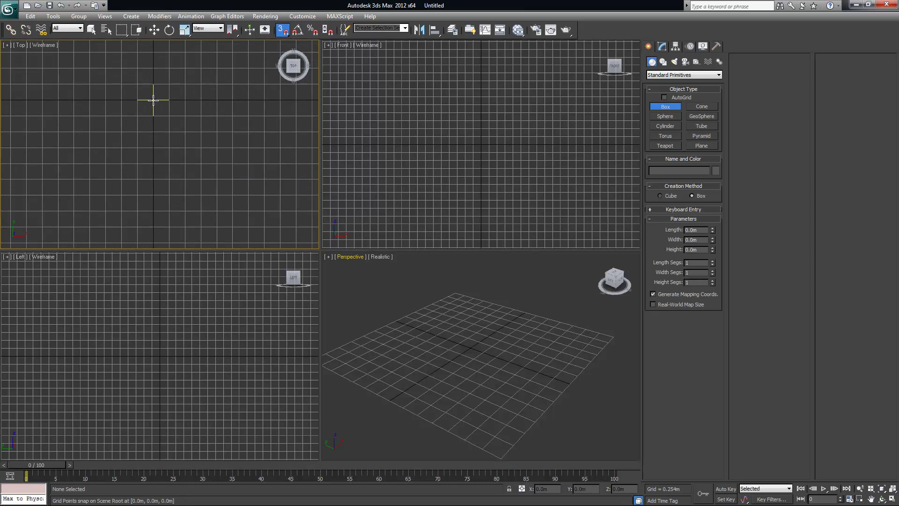
{"action": "left_click_drag", "start_coordinate": [153, 100], "coordinate": [169, 115]}
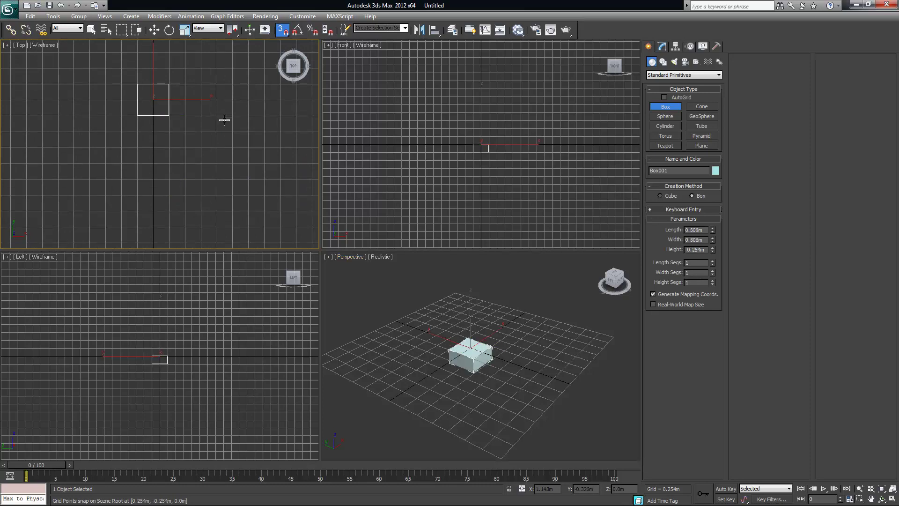
{"action": "right_click", "coordinate": [229, 78]}
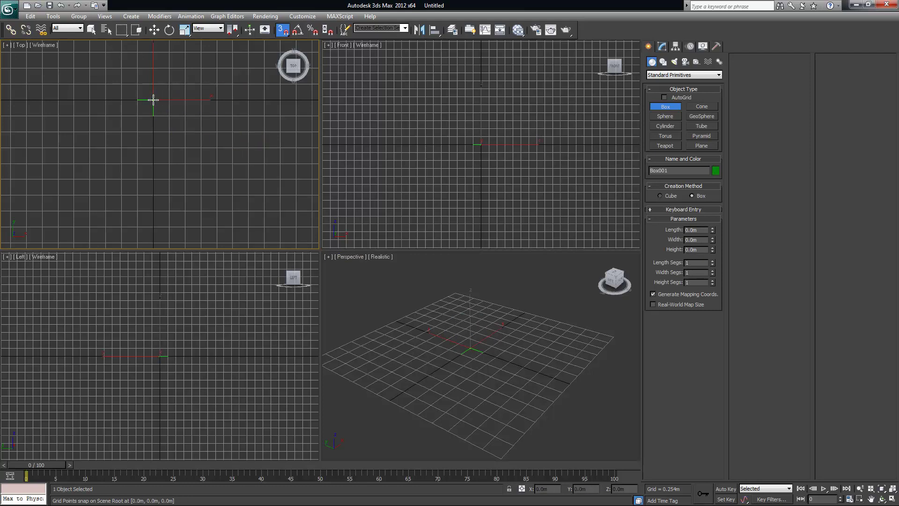
{"action": "left_click_drag", "start_coordinate": [153, 100], "coordinate": [168, 108]}
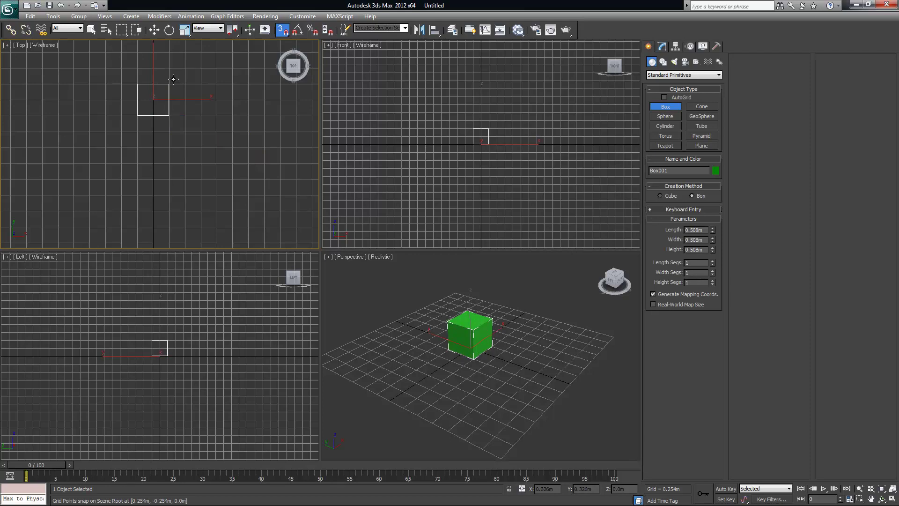
{"action": "right_click", "coordinate": [237, 153]}
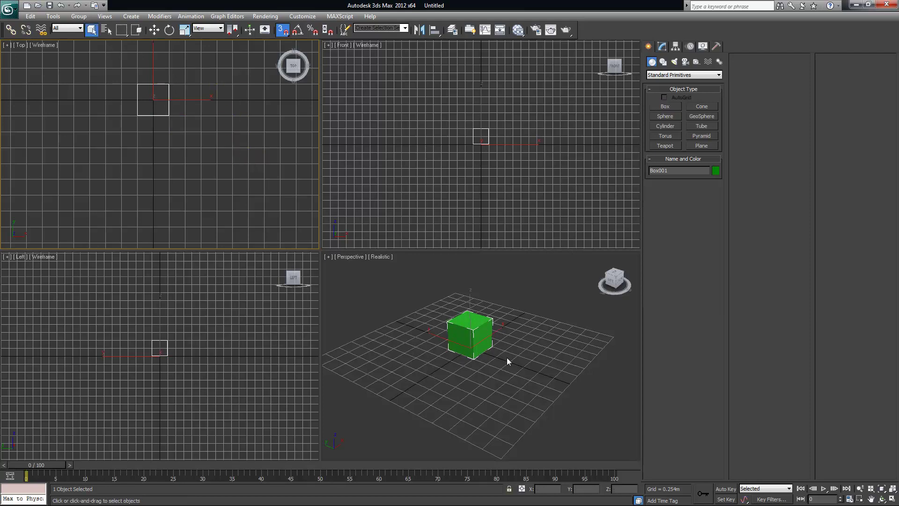
- Turn off snapping and maximize the Perspective viewport around the green box
{"action": "middle_click_drag", "start_coordinate": [496, 322], "coordinate": [516, 344], "text": "alt"}
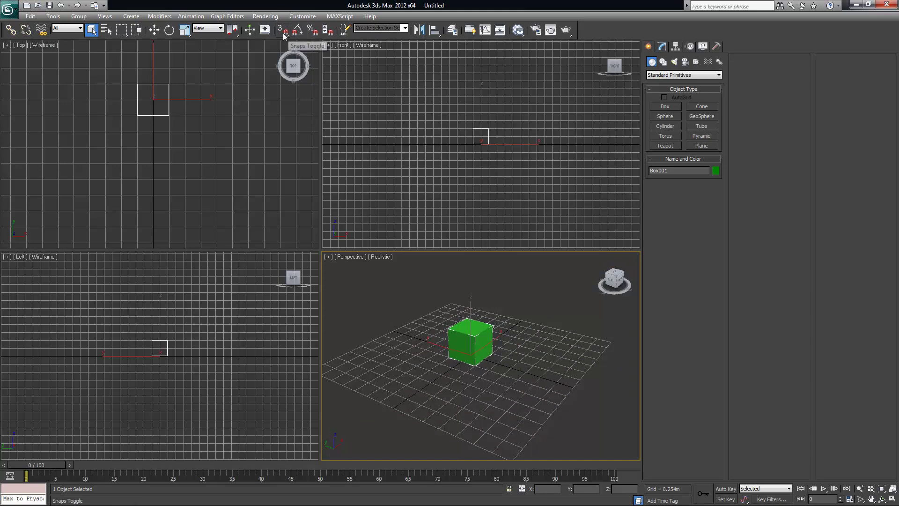
{"action": "middle_click_drag", "start_coordinate": [476, 396], "coordinate": [294, 167], "text": "alt"}
{"action": "key", "text": "alt+w"}
{"action": "middle_click_drag", "start_coordinate": [332, 230], "coordinate": [356, 318], "text": "alt"}
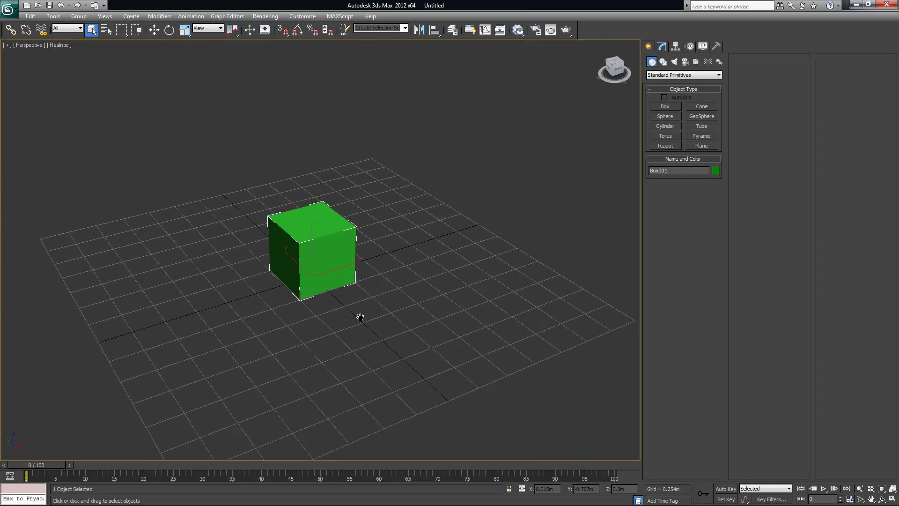
{"action": "scroll", "coordinate": [360, 314], "scroll_direction": "up", "scroll_amount": 3}
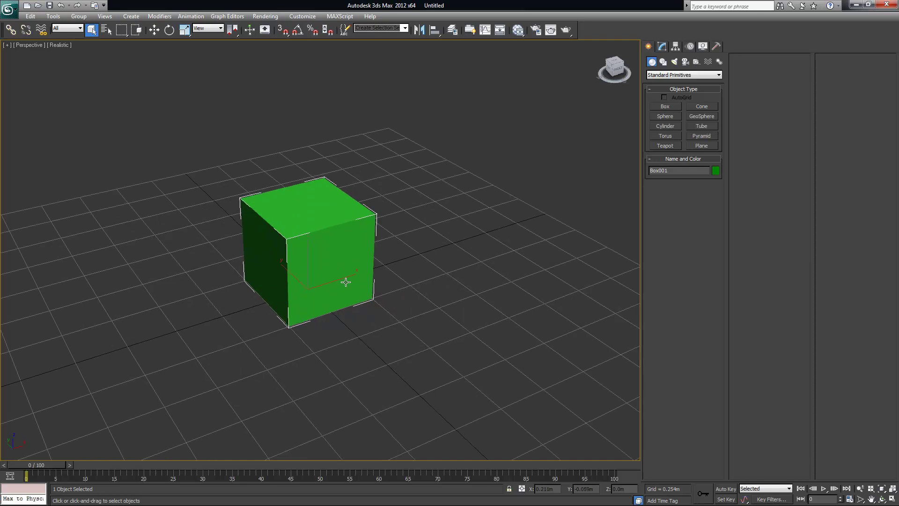
- Hide the box's selection brackets and set the Perspective viewport's display to Shaded with Edged Faces
{"action": "key", "text": "j"}
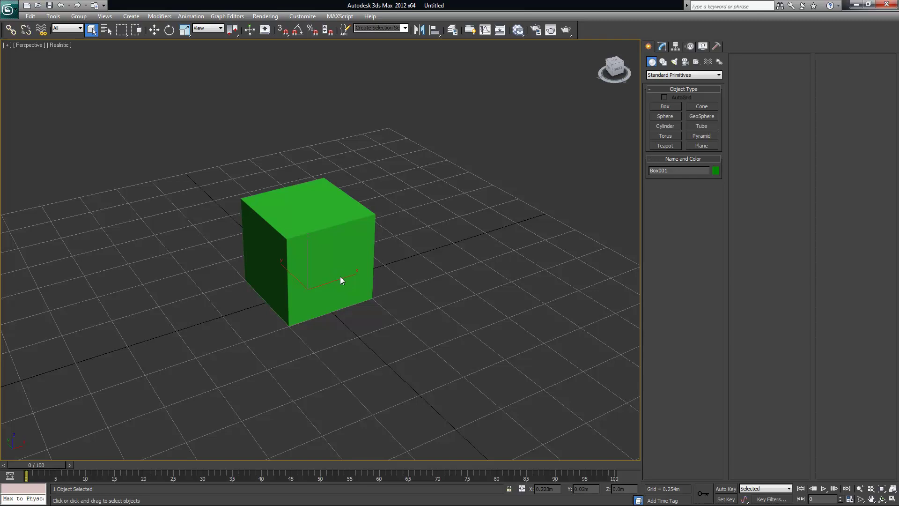
{"action": "mouse_move", "coordinate": [341, 257]}
{"action": "middle_mouse_down", "text": "alt"}
{"action": "mouse_move", "coordinate": [355, 253]}
{"action": "mouse_move", "coordinate": [340, 259]}
{"action": "middle_mouse_up", "text": "alt"}
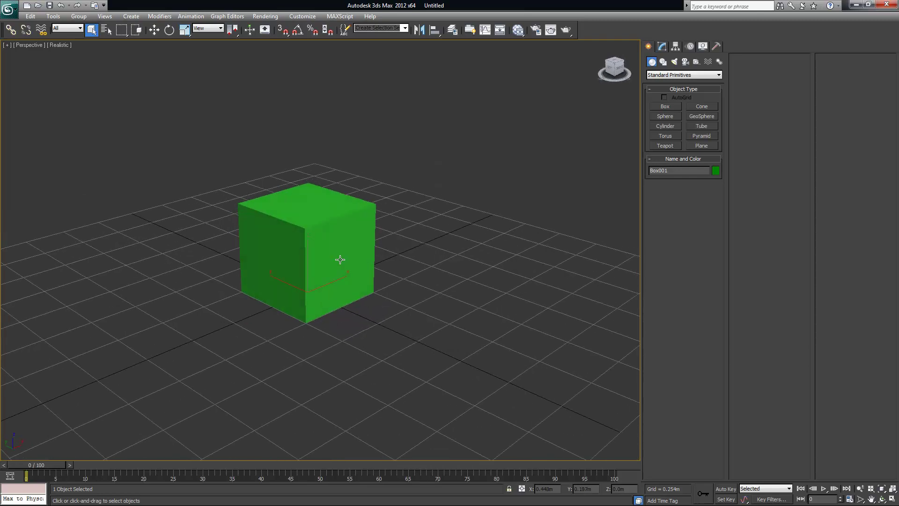
{"action": "left_click", "coordinate": [58, 44]}
{"action": "left_click", "coordinate": [68, 53]}
{"action": "left_click", "coordinate": [63, 44]}
{"action": "left_click", "coordinate": [99, 67]}
{"action": "mouse_move", "coordinate": [323, 273]}
{"action": "middle_mouse_down", "text": "alt"}
{"action": "mouse_move", "coordinate": [315, 263]}
{"action": "mouse_move", "coordinate": [332, 278]}
{"action": "middle_mouse_up", "text": "alt"}
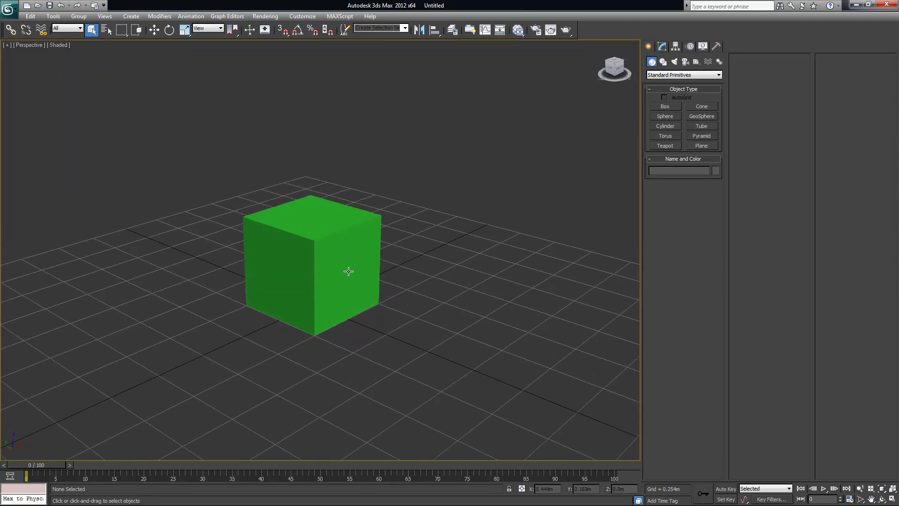
{"action": "key", "text": "F4"}
{"action": "left_click", "coordinate": [337, 264]}
{"action": "scroll", "coordinate": [381, 305], "scroll_direction": "up", "scroll_amount": 4}
{"action": "middle_click_drag", "start_coordinate": [388, 299], "coordinate": [391, 299], "text": "alt"}
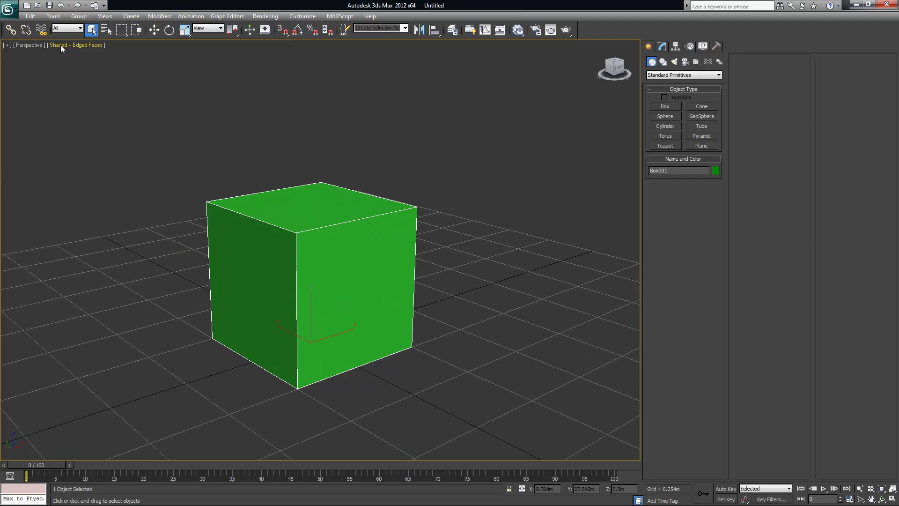
- Convert the green box to an Editable Poly
{"action": "middle_click_drag", "start_coordinate": [327, 300], "coordinate": [389, 309], "text": "alt"}
{"action": "middle_click_drag", "start_coordinate": [354, 285], "coordinate": [335, 309], "text": "alt"}
{"action": "middle_click_drag", "start_coordinate": [276, 291], "coordinate": [316, 268], "text": "alt"}
{"action": "right_click", "coordinate": [316, 268]}
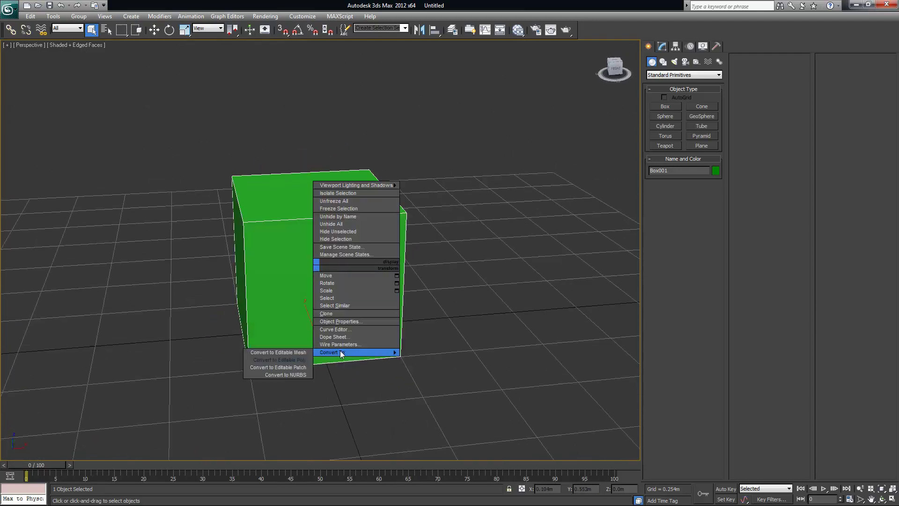
{"action": "right_click", "coordinate": [304, 225]}
{"action": "mouse_move", "coordinate": [332, 310]}
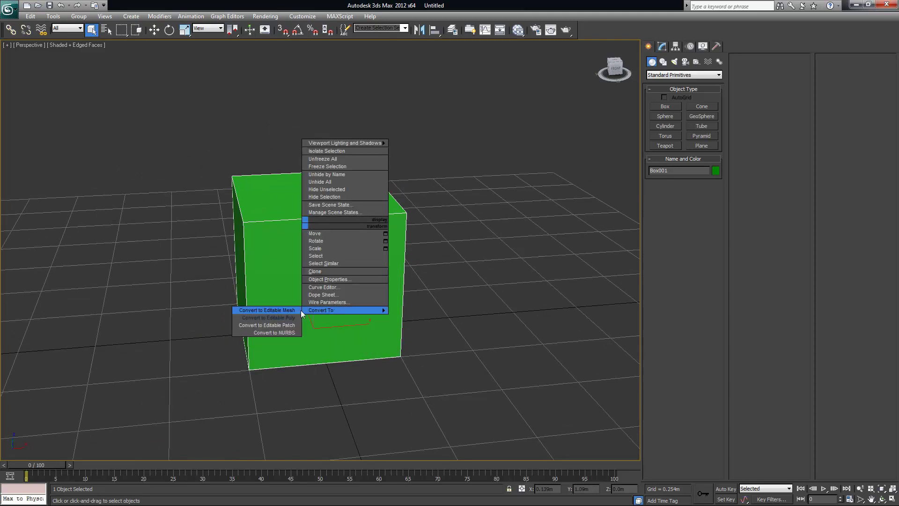
{"action": "left_click", "coordinate": [289, 317]}
- Select the box's four bottom vertices and scale them inward so the sides taper downward
{"action": "middle_click_drag", "start_coordinate": [378, 337], "coordinate": [484, 323], "text": "alt"}
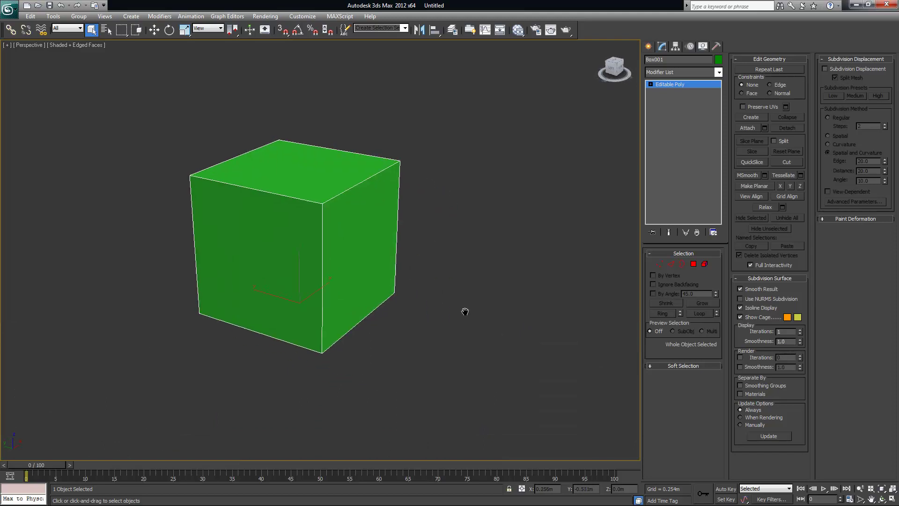
{"action": "middle_click_drag", "start_coordinate": [509, 310], "coordinate": [448, 299], "text": "alt"}
{"action": "left_click_drag", "start_coordinate": [155, 255], "coordinate": [543, 389]}
{"action": "middle_click_drag", "start_coordinate": [543, 389], "coordinate": [457, 368], "text": "alt"}
{"action": "key", "text": "r"}
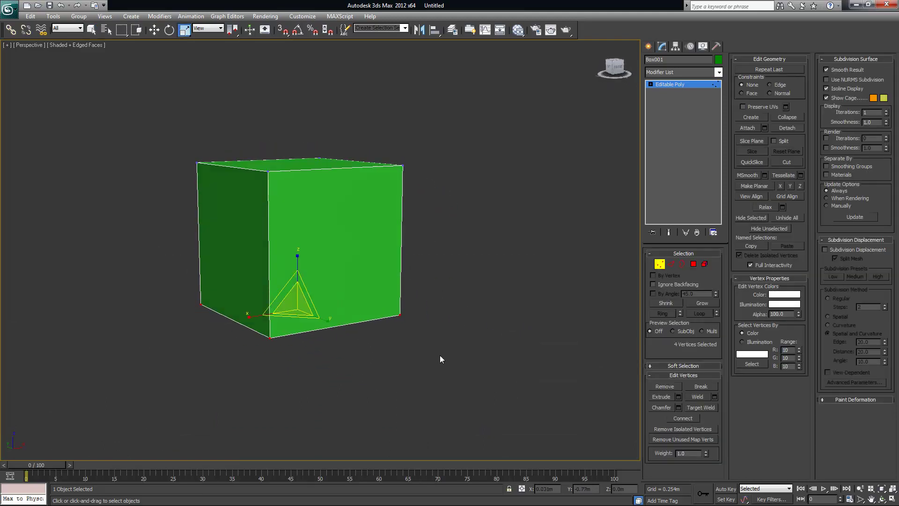
{"action": "left_click_drag", "start_coordinate": [291, 307], "coordinate": [248, 323]}
{"action": "middle_click_drag", "start_coordinate": [347, 340], "coordinate": [411, 327], "text": "alt"}
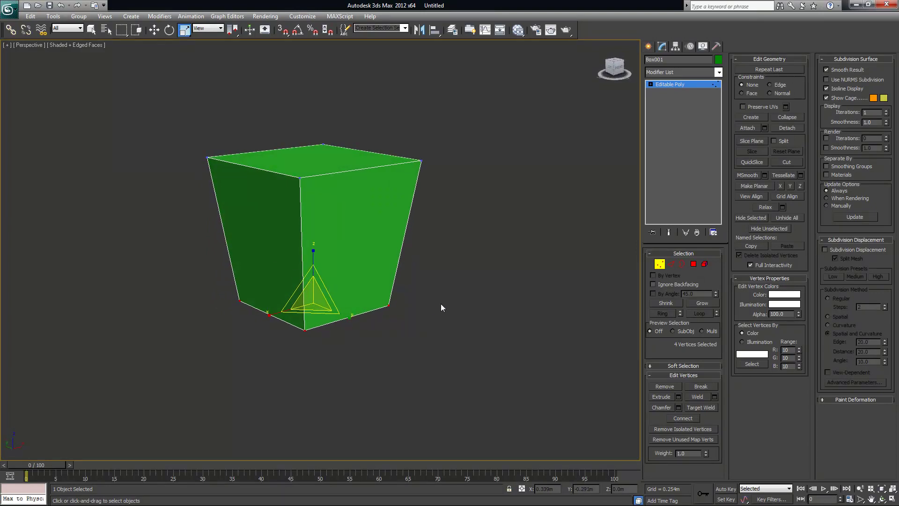
- Return to the four-viewport layout, leave vertex editing and scale the whole tapered box uniformly to about 49% in the Left viewport
{"action": "key", "text": "alt+w"}
{"action": "right_click", "coordinate": [231, 365]}
{"action": "scroll", "coordinate": [226, 365], "scroll_direction": "up", "scroll_amount": 3}
{"action": "middle_click_drag", "start_coordinate": [213, 362], "coordinate": [239, 365]}
{"action": "scroll", "coordinate": [233, 351], "scroll_direction": "up", "scroll_amount": 3}
{"action": "scroll", "coordinate": [243, 351], "scroll_direction": "up", "scroll_amount": 2}
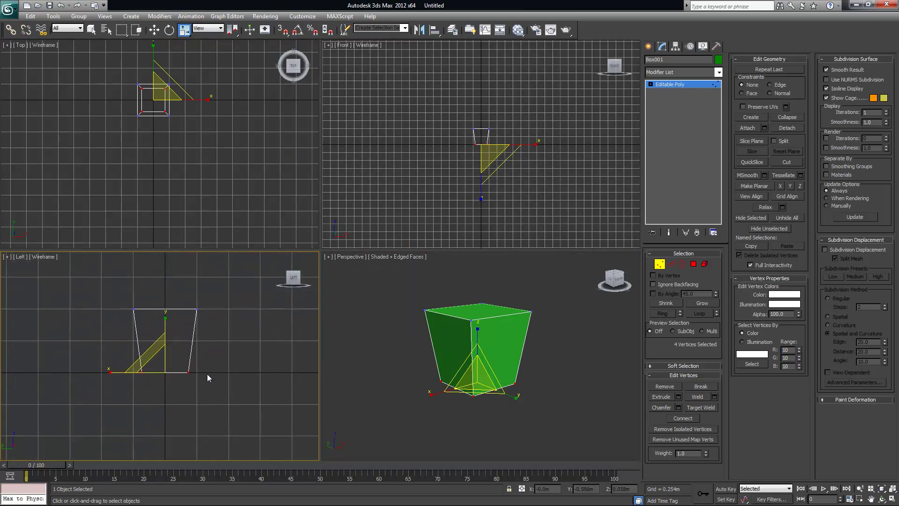
{"action": "left_click_drag", "start_coordinate": [190, 370], "coordinate": [197, 377]}
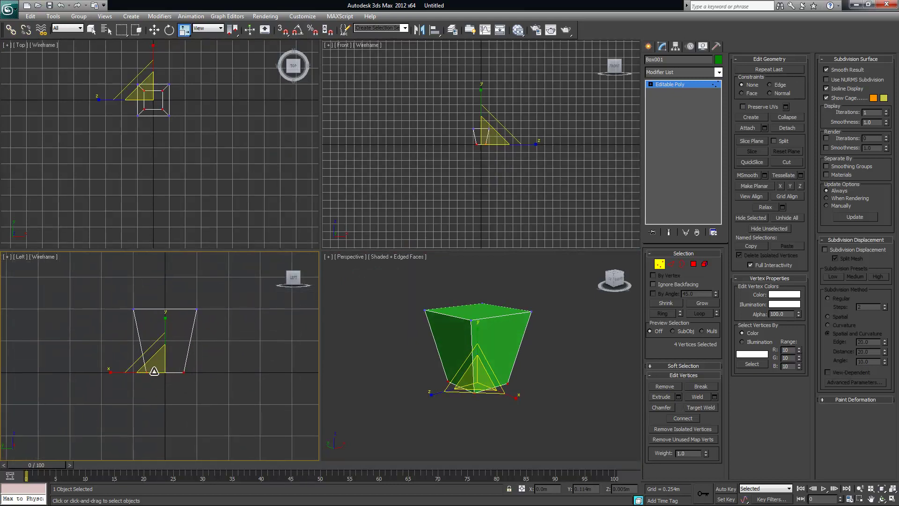
{"action": "key", "text": "ctrl+z"}
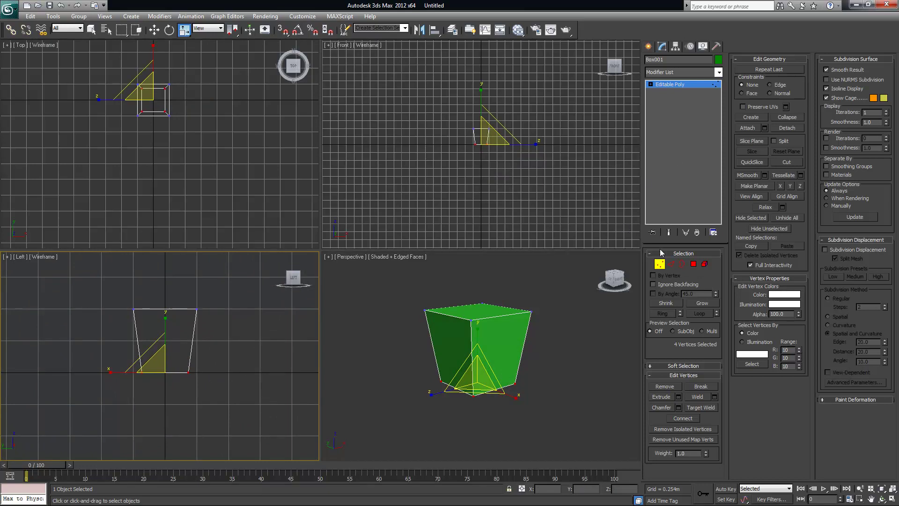
{"action": "left_click", "coordinate": [659, 265]}
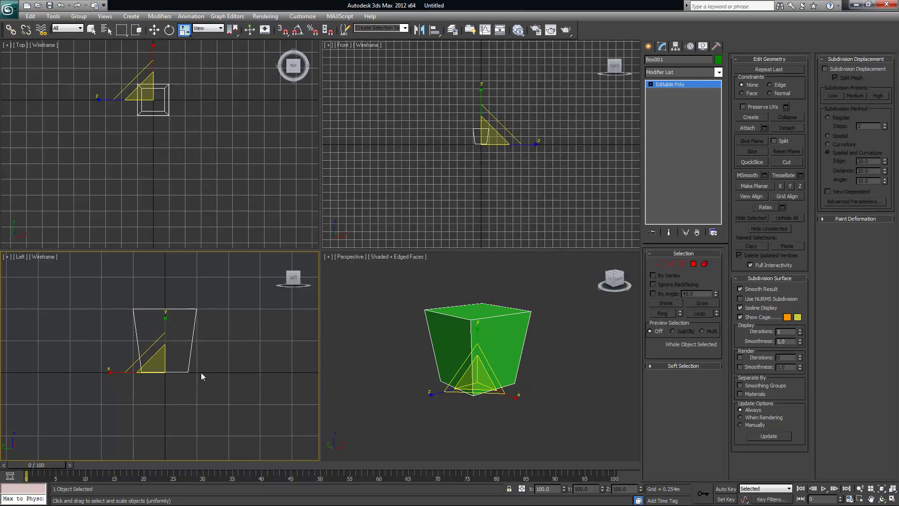
{"action": "left_click_drag", "start_coordinate": [161, 363], "coordinate": [88, 412]}
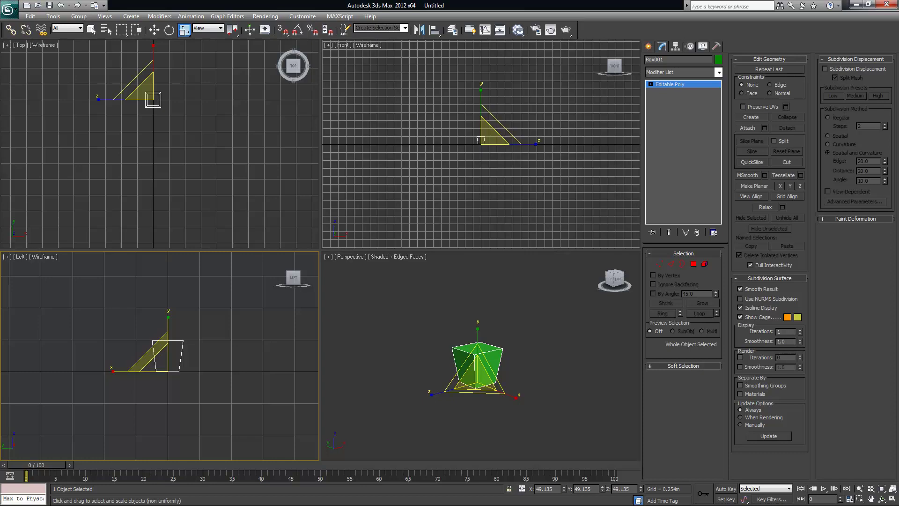
- Using the bed photo as reference, slim the tapered box to about 16% scale across and stretch its height by a further 165%
{"action": "key", "text": "alt+Tab"}
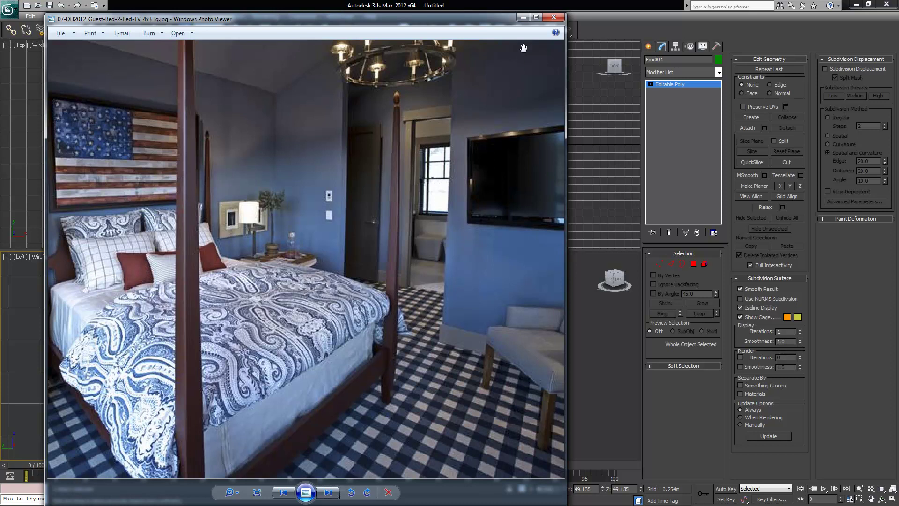
{"action": "left_click", "coordinate": [522, 19]}
{"action": "mouse_move", "coordinate": [191, 139]}
{"action": "middle_mouse_down"}
{"action": "mouse_move", "coordinate": [189, 161]}
{"action": "mouse_move", "coordinate": [181, 154]}
{"action": "middle_mouse_up"}
{"action": "scroll", "coordinate": [189, 155], "scroll_direction": "up", "scroll_amount": 3}
{"action": "scroll", "coordinate": [183, 139], "scroll_direction": "up", "scroll_amount": 2}
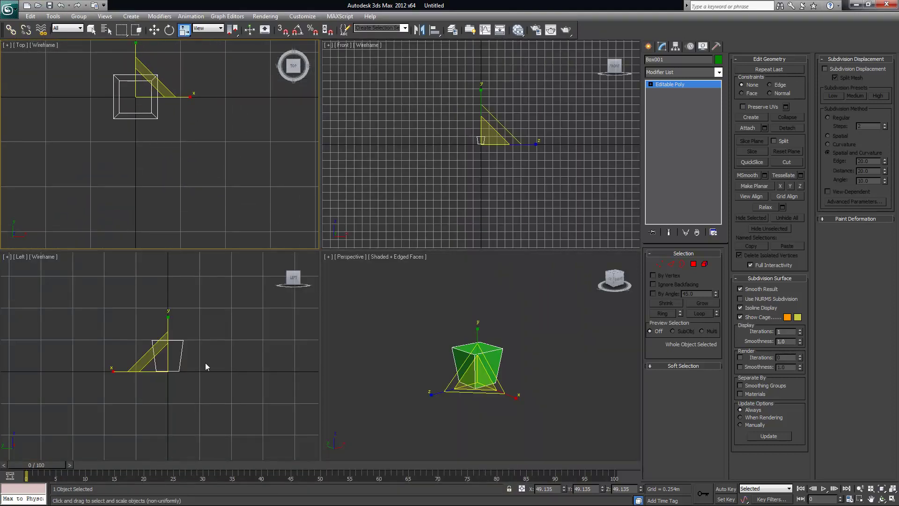
{"action": "scroll", "coordinate": [213, 361], "scroll_direction": "up", "scroll_amount": 4}
{"action": "middle_click_drag", "start_coordinate": [223, 365], "coordinate": [160, 371]}
{"action": "left_click_drag", "start_coordinate": [160, 372], "coordinate": [182, 361]}
{"action": "left_click_drag", "start_coordinate": [178, 329], "coordinate": [178, 298]}
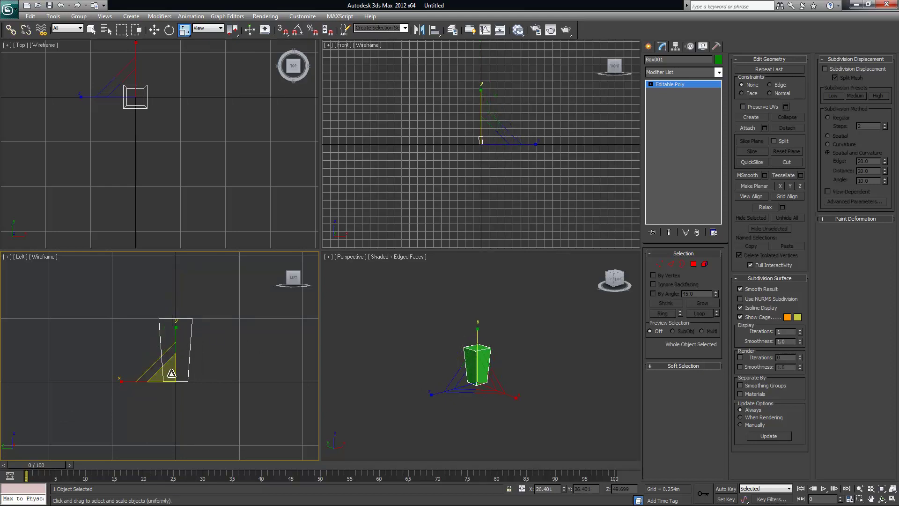
{"action": "left_click_drag", "start_coordinate": [481, 378], "coordinate": [417, 409]}
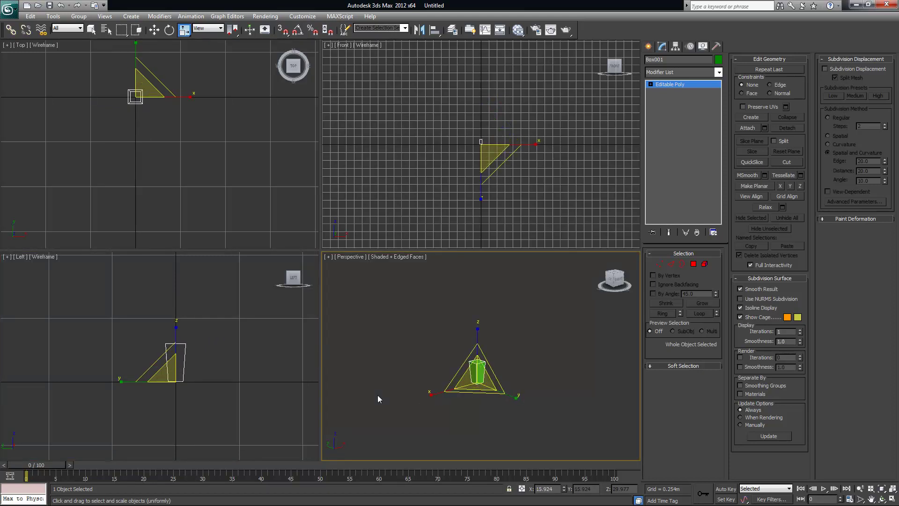
{"action": "left_click_drag", "start_coordinate": [180, 332], "coordinate": [175, 297]}
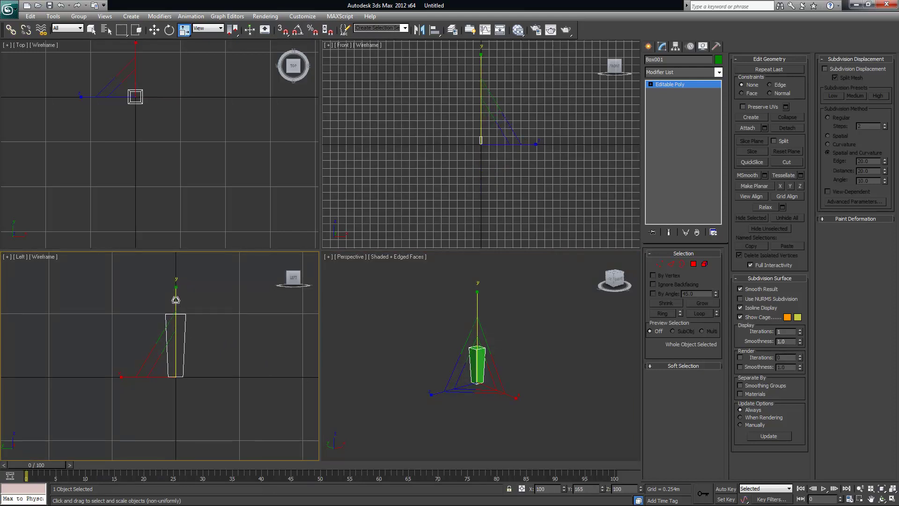
- Enter polygon editing and select the top face of the tapered box in the maximized Perspective view
{"action": "middle_click", "coordinate": [563, 381]}
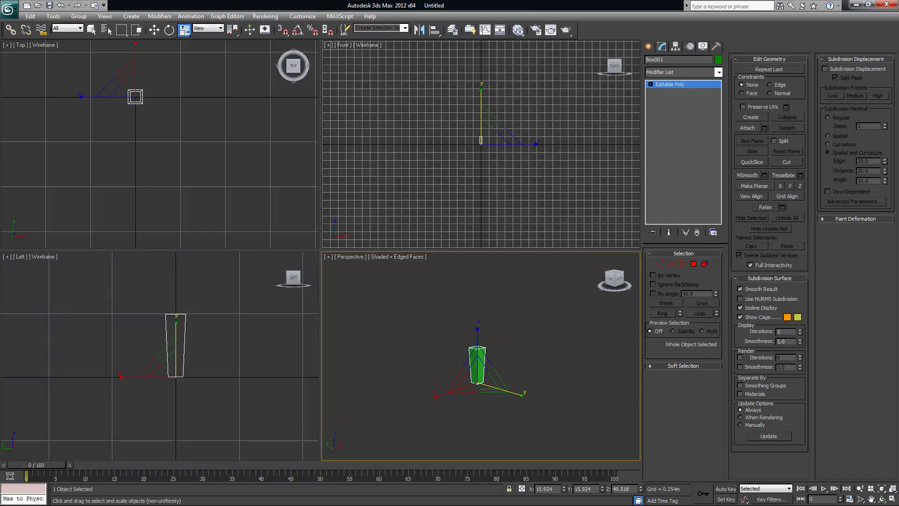
{"action": "key", "text": "alt+Tab"}
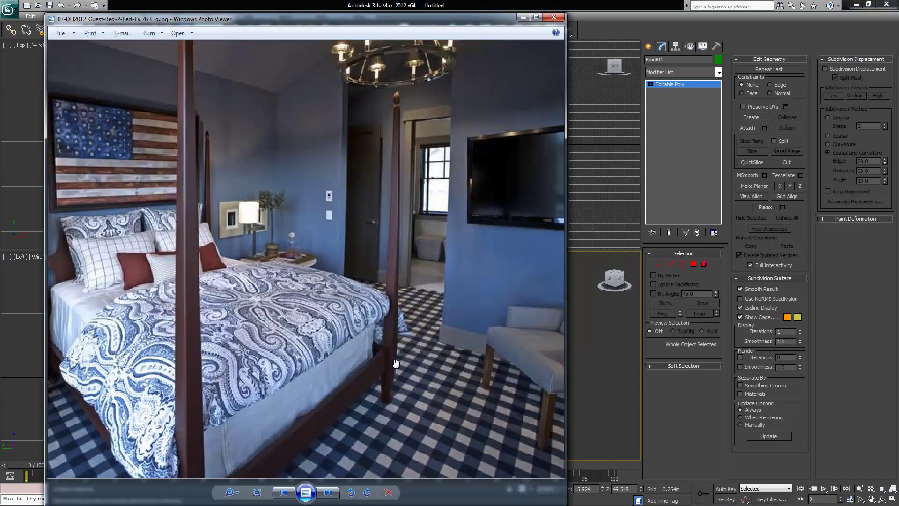
{"action": "left_click", "coordinate": [522, 17]}
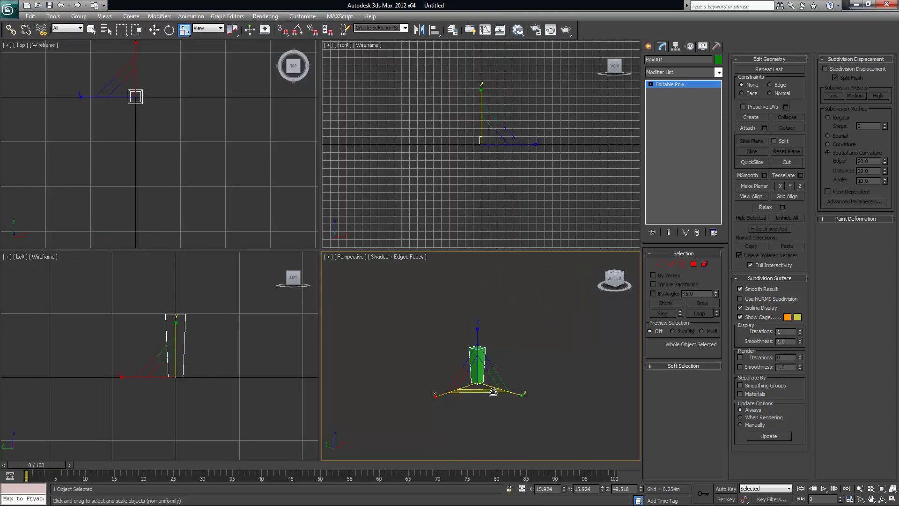
{"action": "middle_click_drag", "start_coordinate": [557, 357], "coordinate": [525, 374], "text": "alt"}
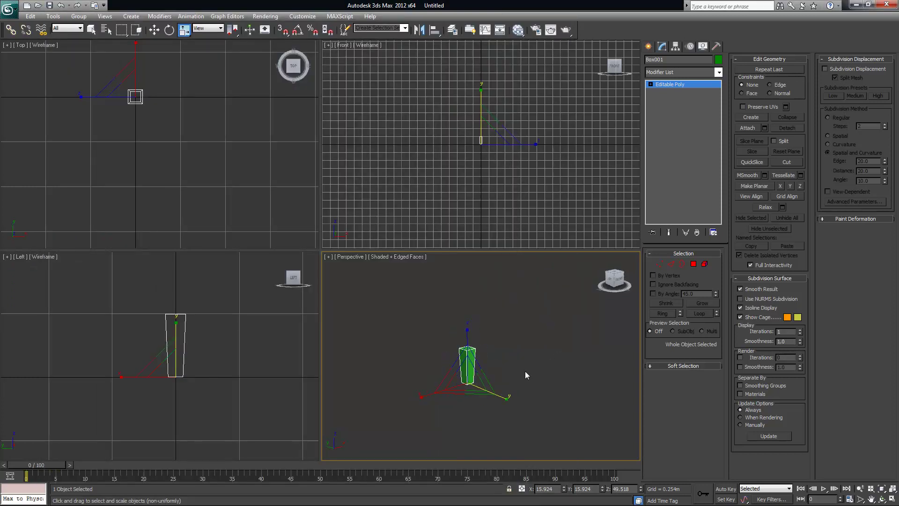
{"action": "key", "text": "alt+w"}
{"action": "middle_click_drag", "start_coordinate": [456, 360], "coordinate": [427, 285], "text": "alt"}
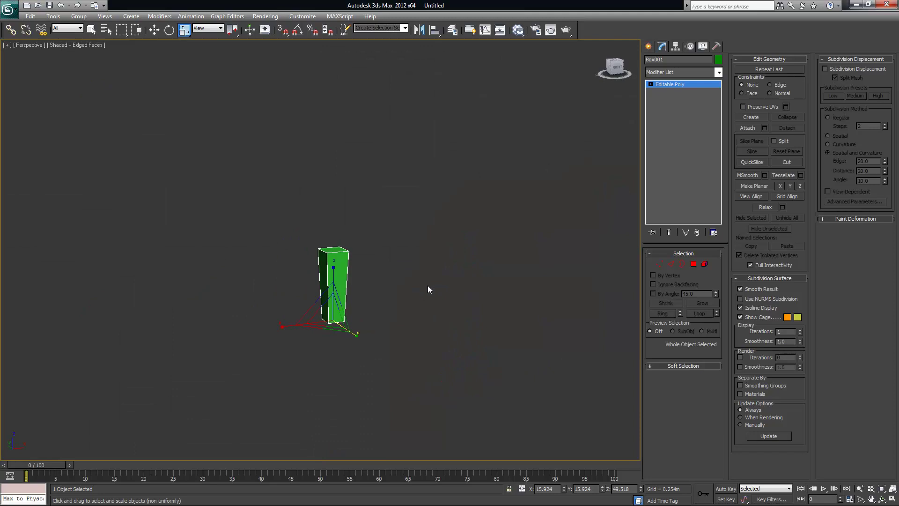
{"action": "scroll", "coordinate": [427, 285], "scroll_direction": "up", "scroll_amount": 5}
{"action": "key", "text": "4"}
{"action": "middle_click_drag", "start_coordinate": [355, 222], "coordinate": [350, 233], "text": "alt"}
{"action": "left_click", "coordinate": [317, 209]}
{"action": "middle_click_drag", "start_coordinate": [368, 274], "coordinate": [435, 295], "text": "alt"}
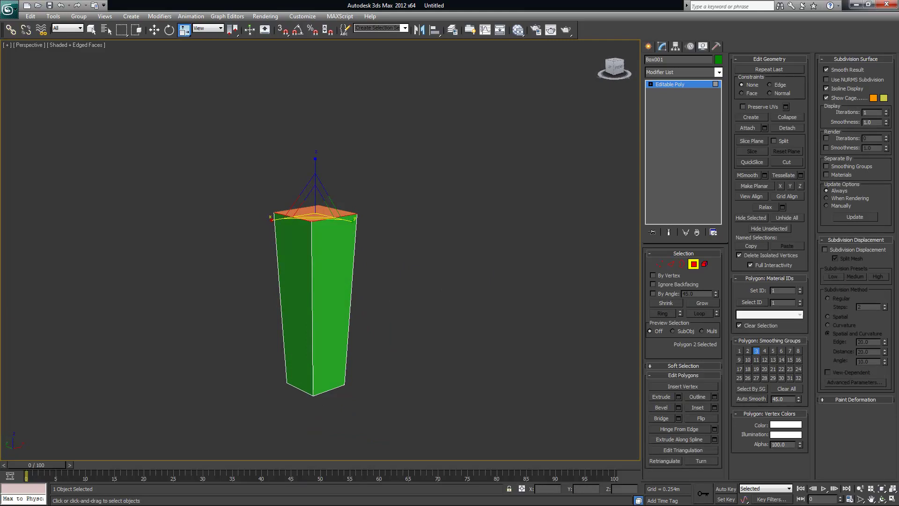
- Extrude the selected top face upward by about 0.51 m, checking the post's proportions against the bed photo
{"action": "key", "text": "alt+Tab"}
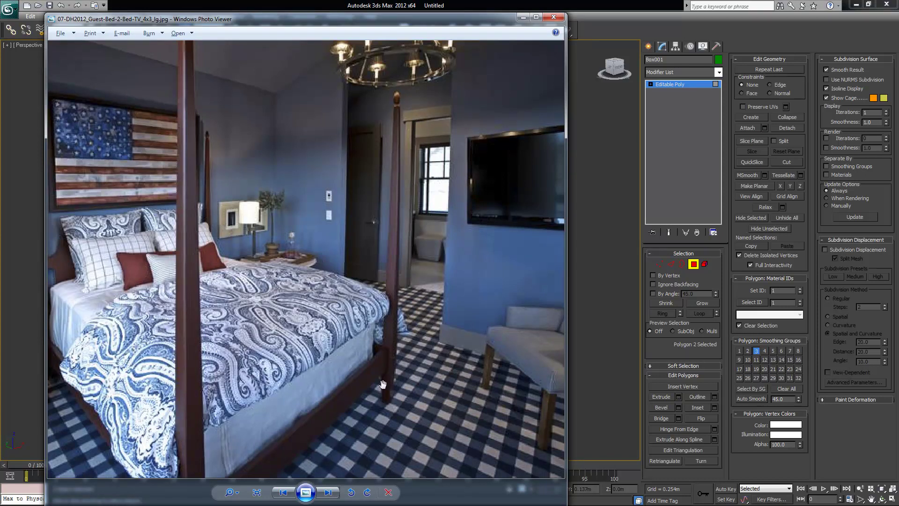
{"action": "left_click", "coordinate": [528, 4]}
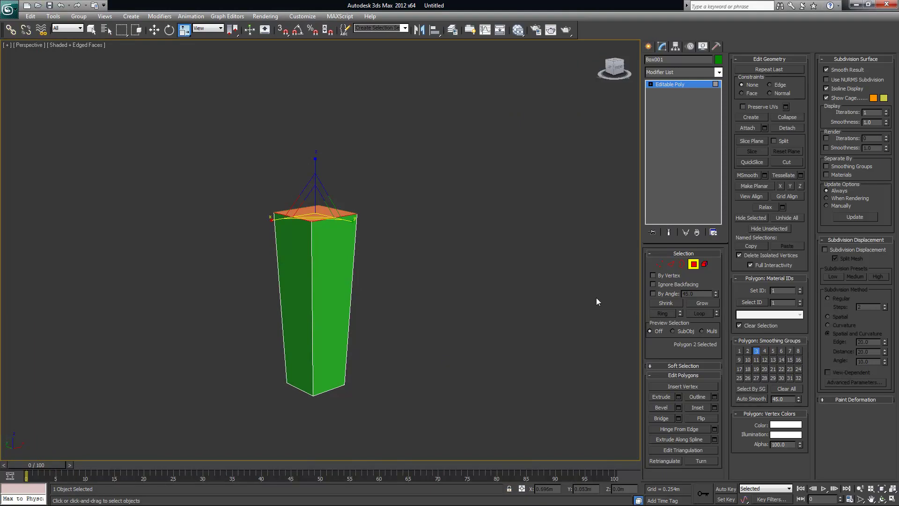
{"action": "left_click", "coordinate": [678, 396]}
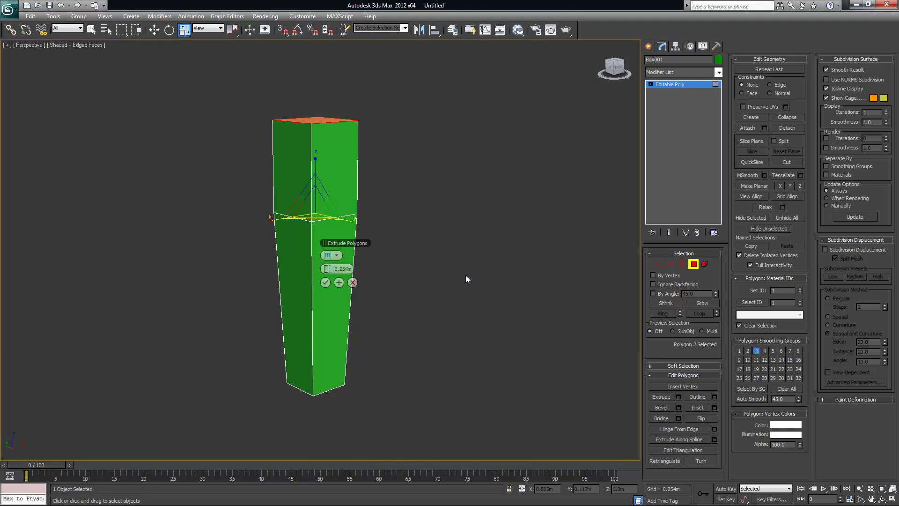
{"action": "middle_click_drag", "start_coordinate": [510, 311], "coordinate": [434, 257], "text": "alt"}
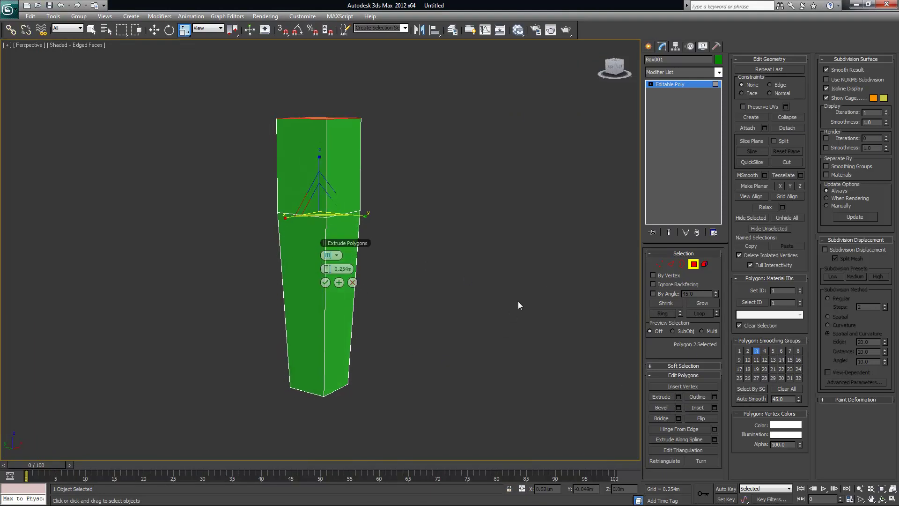
{"action": "key", "text": "alt+w"}
{"action": "middle_click", "coordinate": [201, 361]}
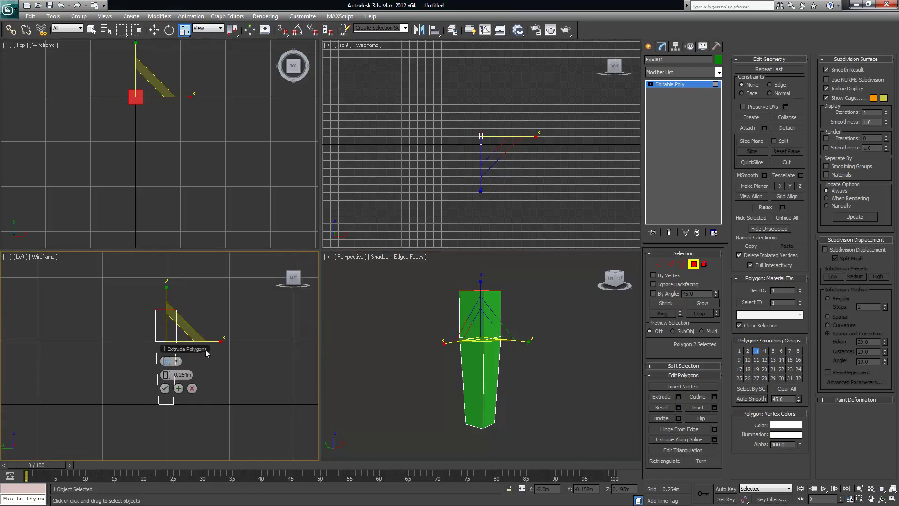
{"action": "middle_click_drag", "start_coordinate": [153, 307], "coordinate": [142, 311]}
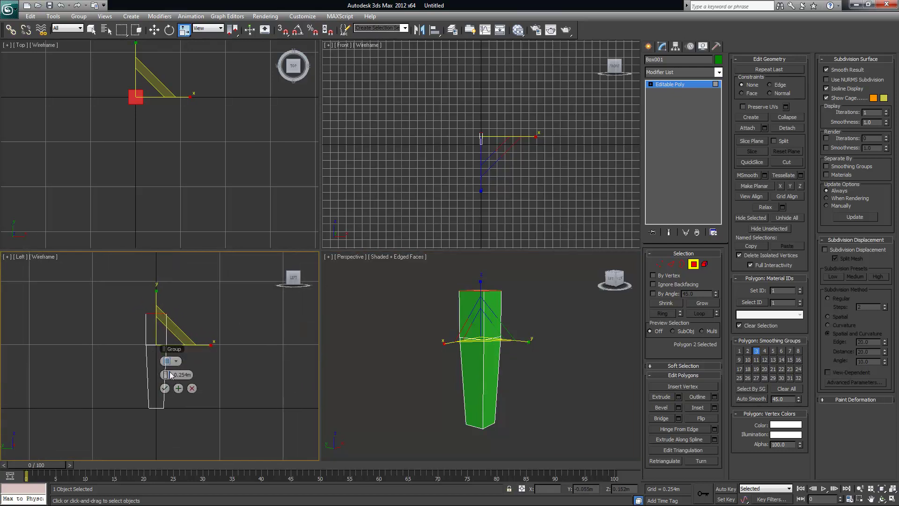
{"action": "left_click_drag", "start_coordinate": [170, 374], "coordinate": [234, 372]}
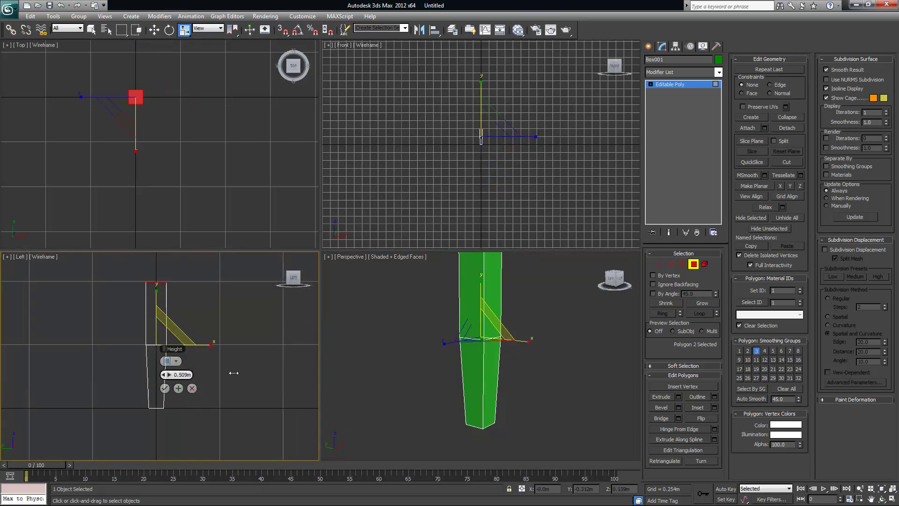
{"action": "left_click", "coordinate": [165, 388]}
- Extrude the top face again by 2.324 m to form the tall upper post, using the bed photo as reference
{"action": "middle_click", "coordinate": [492, 376]}
{"action": "middle_click_drag", "start_coordinate": [492, 376], "coordinate": [516, 370], "text": "alt"}
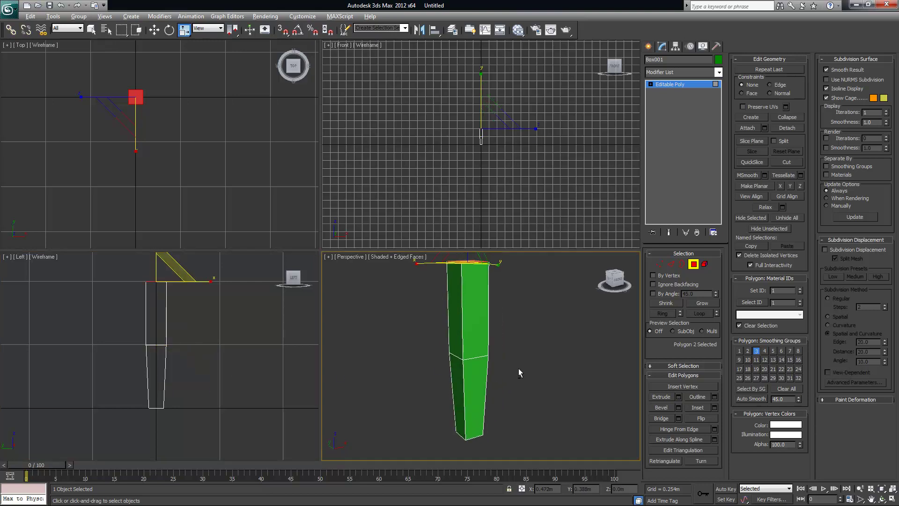
{"action": "key", "text": "alt+w"}
{"action": "middle_click_drag", "start_coordinate": [460, 290], "coordinate": [440, 331], "text": "alt"}
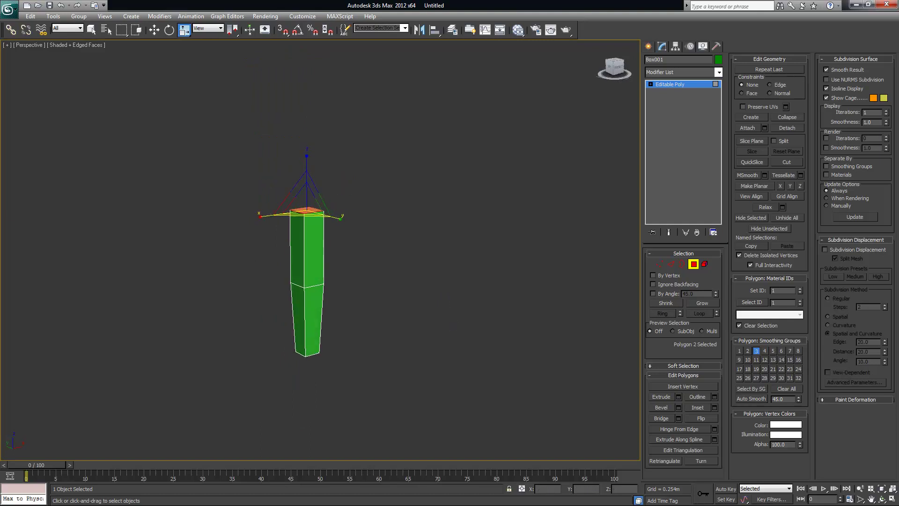
{"action": "key", "text": "alt+Tab"}
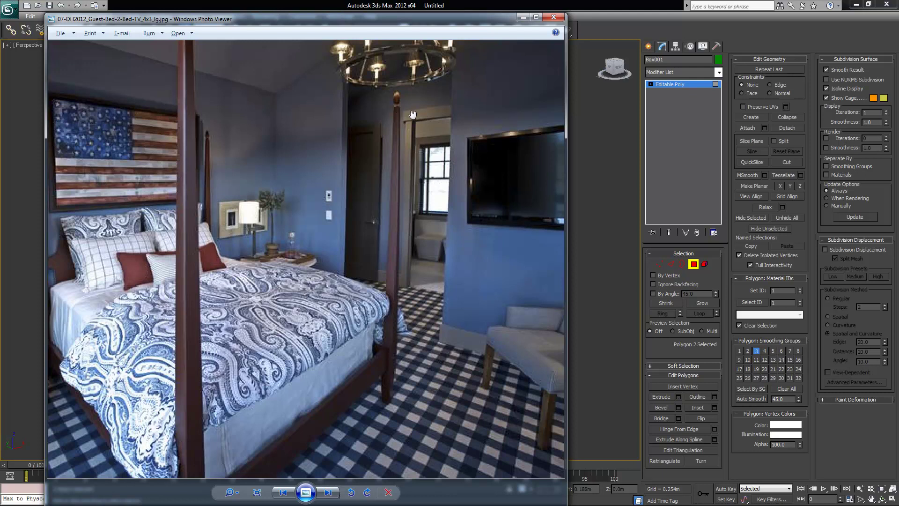
{"action": "left_click", "coordinate": [522, 18]}
{"action": "middle_click_drag", "start_coordinate": [472, 310], "coordinate": [561, 325], "text": "alt"}
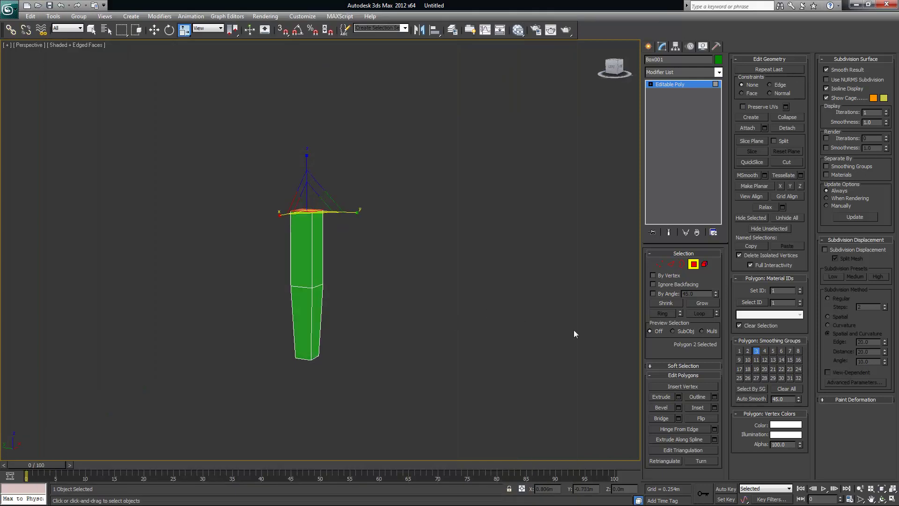
{"action": "left_click", "coordinate": [678, 398]}
{"action": "middle_click_drag", "start_coordinate": [485, 289], "coordinate": [482, 323], "text": "alt"}
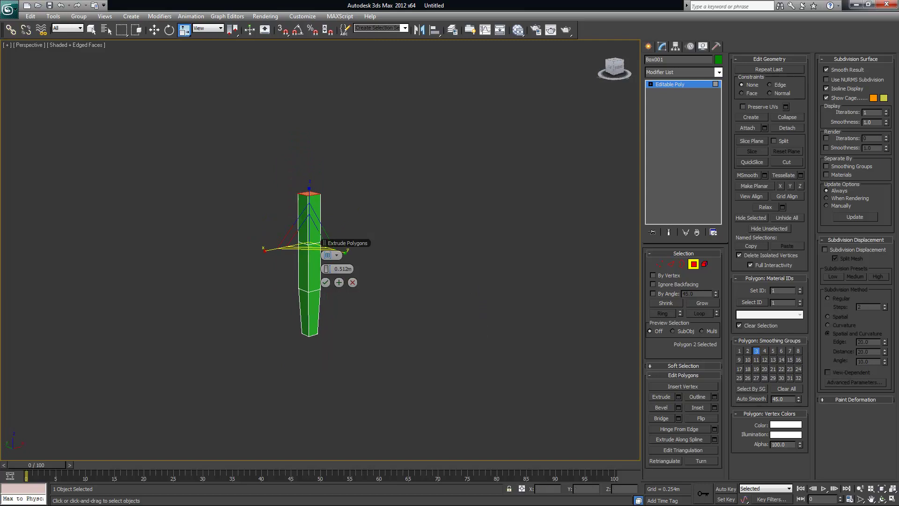
{"action": "key", "text": "alt+Tab"}
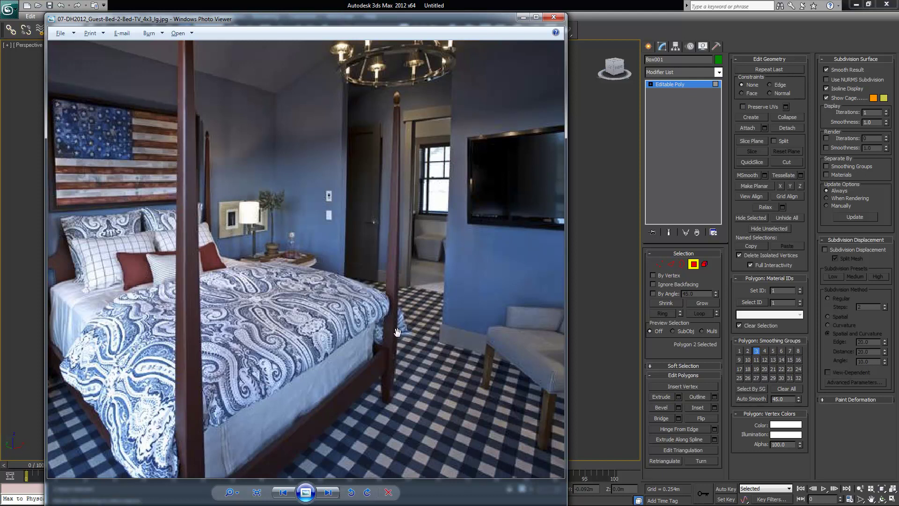
{"action": "left_click", "coordinate": [523, 18]}
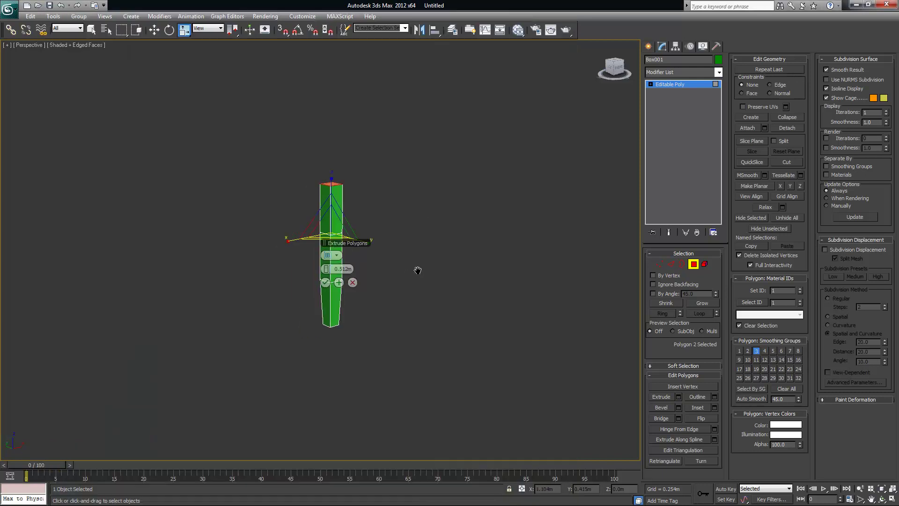
{"action": "key", "text": "alt+w"}
{"action": "middle_click_drag", "start_coordinate": [209, 355], "coordinate": [207, 373]}
{"action": "scroll", "coordinate": [225, 363], "scroll_direction": "down", "scroll_amount": 3}
{"action": "middle_click_drag", "start_coordinate": [236, 332], "coordinate": [224, 374]}
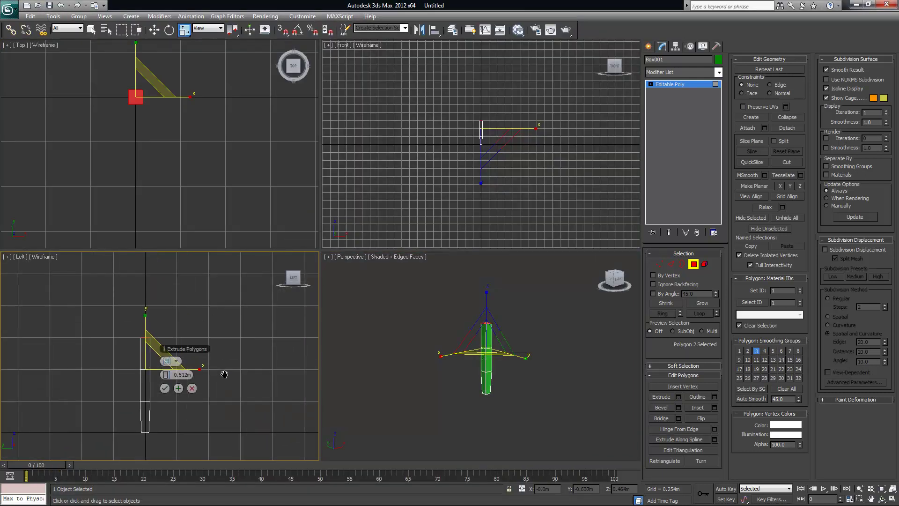
{"action": "key", "text": "alt+w"}
{"action": "middle_click_drag", "start_coordinate": [258, 292], "coordinate": [234, 286]}
{"action": "scroll", "coordinate": [263, 300], "scroll_direction": "down", "scroll_amount": 2}
{"action": "middle_click_drag", "start_coordinate": [367, 339], "coordinate": [329, 360]}
{"action": "scroll", "coordinate": [386, 309], "scroll_direction": "down", "scroll_amount": 1}
{"action": "middle_click_drag", "start_coordinate": [349, 280], "coordinate": [295, 313]}
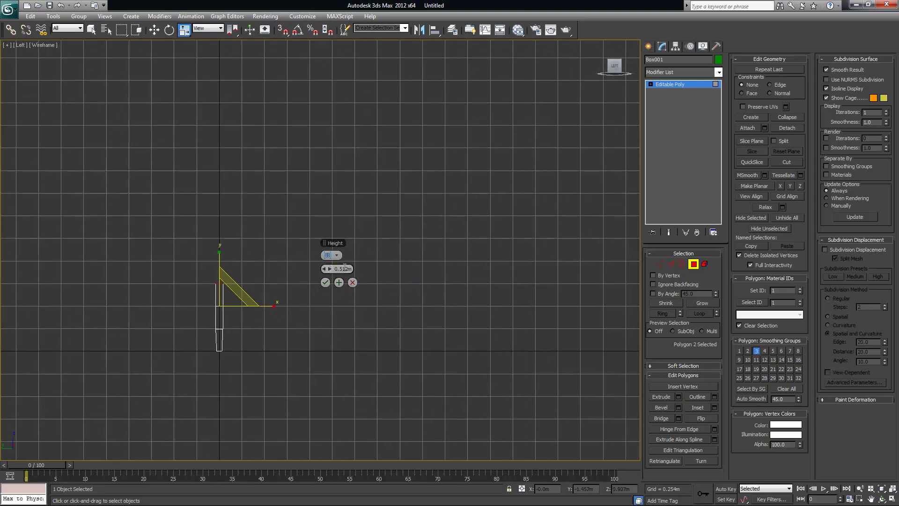
{"action": "left_click_drag", "start_coordinate": [329, 268], "coordinate": [555, 253]}
{"action": "left_click_drag", "start_coordinate": [330, 269], "coordinate": [265, 280]}
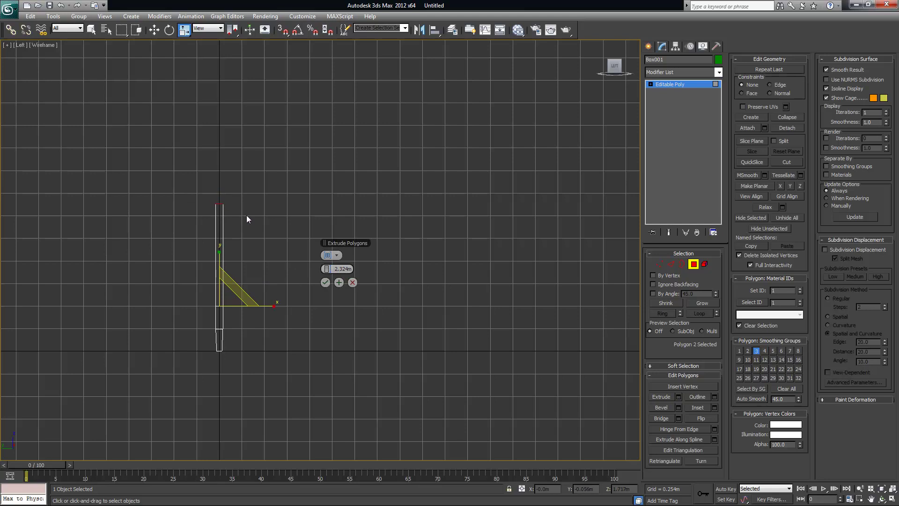
{"action": "left_click", "coordinate": [325, 282]}
- Scale the top face of the post inward so the long upper section tapers, and deselect it
{"action": "key", "text": "alt+w"}
{"action": "middle_click_drag", "start_coordinate": [513, 329], "coordinate": [502, 361]}
{"action": "key", "text": "alt+w"}
{"action": "middle_click_drag", "start_coordinate": [446, 355], "coordinate": [463, 335], "text": "alt"}
{"action": "middle_click_drag", "start_coordinate": [375, 206], "coordinate": [361, 225], "text": "alt"}
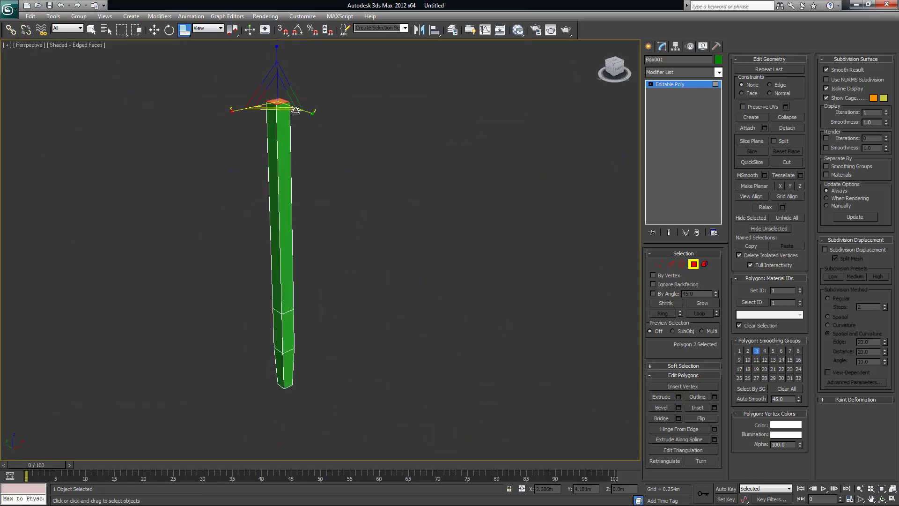
{"action": "left_click_drag", "start_coordinate": [277, 96], "coordinate": [312, 76]}
{"action": "middle_click_drag", "start_coordinate": [357, 179], "coordinate": [471, 273], "text": "alt"}
{"action": "left_click", "coordinate": [468, 225]}
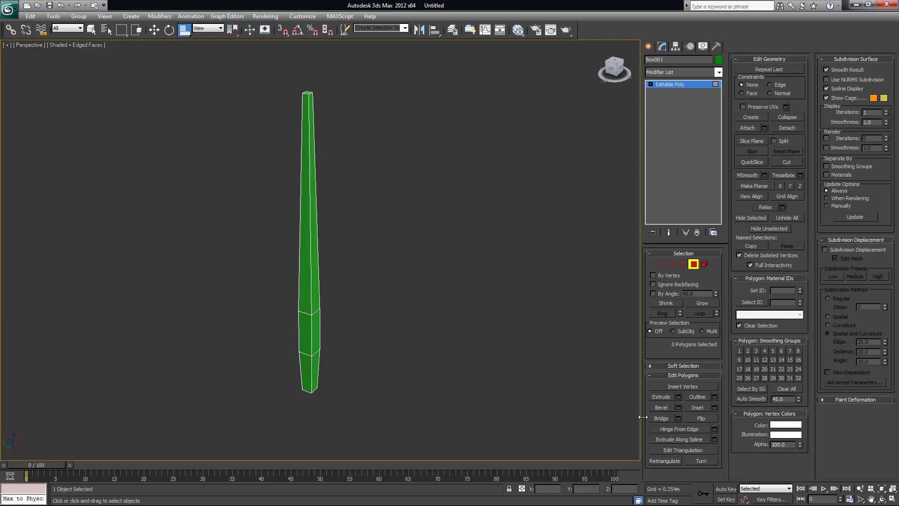
- Check the post's tapered top against the bed photo and return to the four-viewport layout
{"action": "mouse_move", "coordinate": [415, 336]}
{"action": "middle_mouse_down", "text": "alt"}
{"action": "mouse_move", "coordinate": [438, 319]}
{"action": "mouse_move", "coordinate": [404, 324]}
{"action": "middle_mouse_up", "text": "alt"}
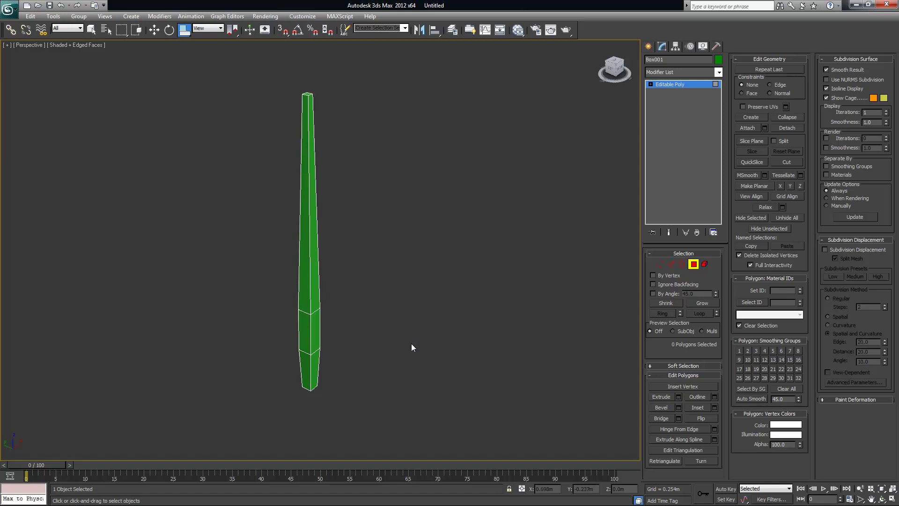
{"action": "mouse_move", "coordinate": [352, 199]}
{"action": "middle_mouse_down", "text": "alt"}
{"action": "mouse_move", "coordinate": [329, 204]}
{"action": "mouse_move", "coordinate": [362, 190]}
{"action": "mouse_move", "coordinate": [281, 194]}
{"action": "mouse_move", "coordinate": [370, 206]}
{"action": "mouse_move", "coordinate": [352, 207]}
{"action": "middle_mouse_up", "text": "alt"}
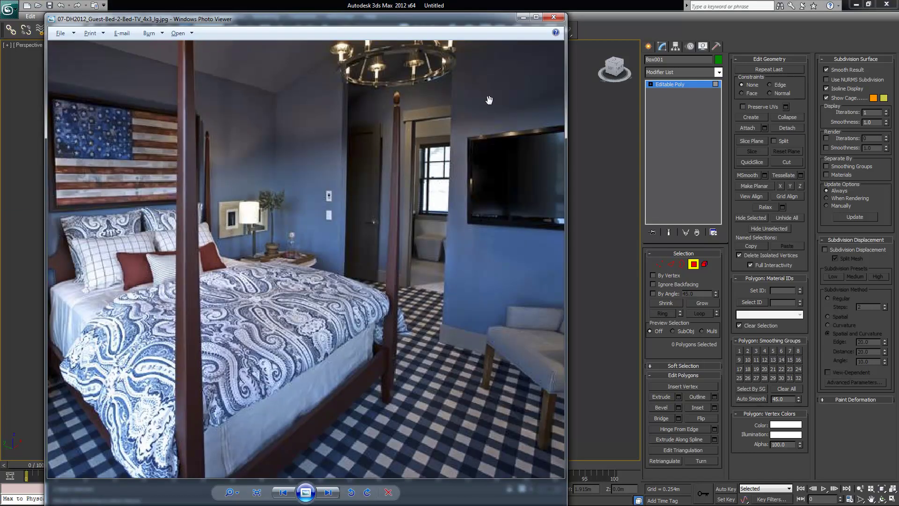
{"action": "left_click", "coordinate": [522, 17]}
{"action": "key", "text": "alt+w"}
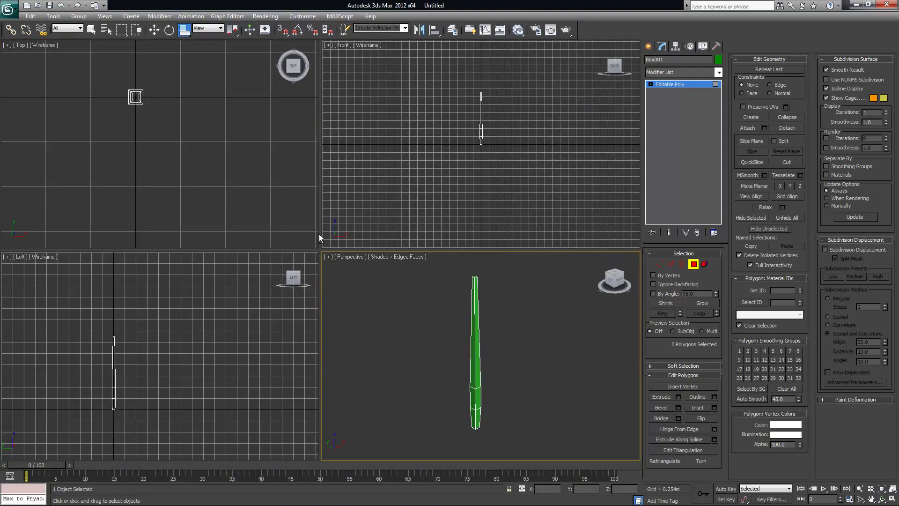
{"action": "middle_click_drag", "start_coordinate": [206, 131], "coordinate": [160, 139]}
{"action": "scroll", "coordinate": [195, 148], "scroll_direction": "up", "scroll_amount": 3}
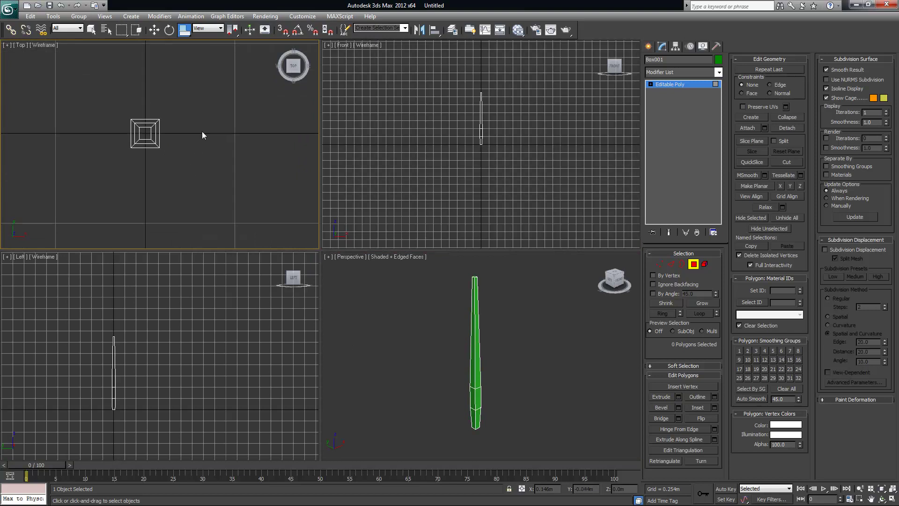
{"action": "left_click", "coordinate": [133, 16]}
{"action": "mouse_move", "coordinate": [140, 29]}
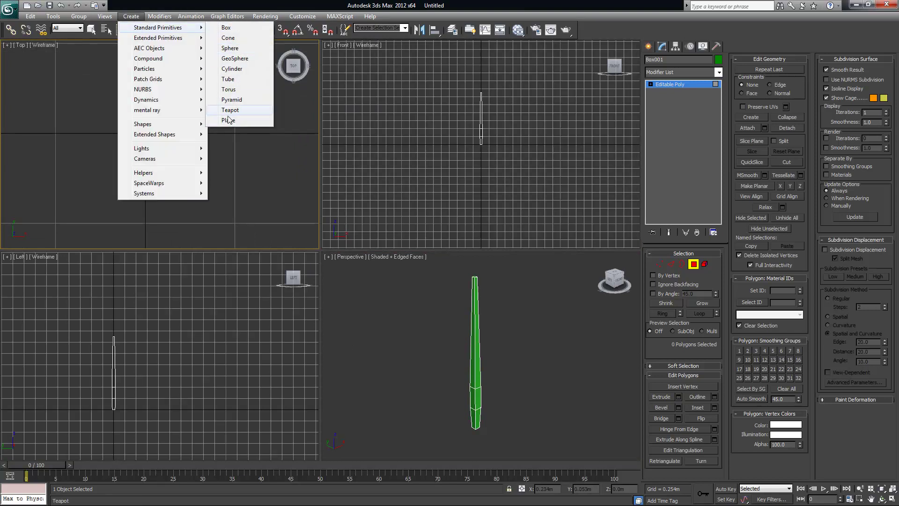
{"action": "left_click", "coordinate": [234, 49]}
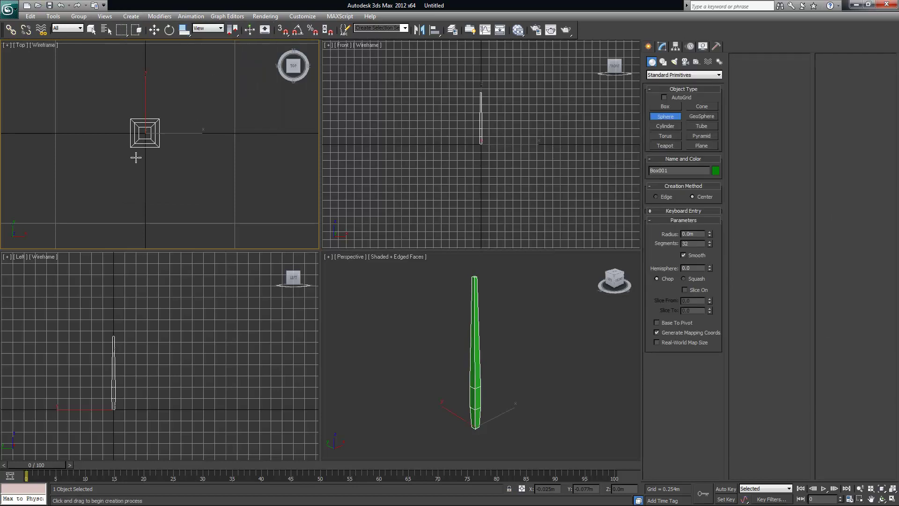
{"action": "left_click", "coordinate": [283, 33]}
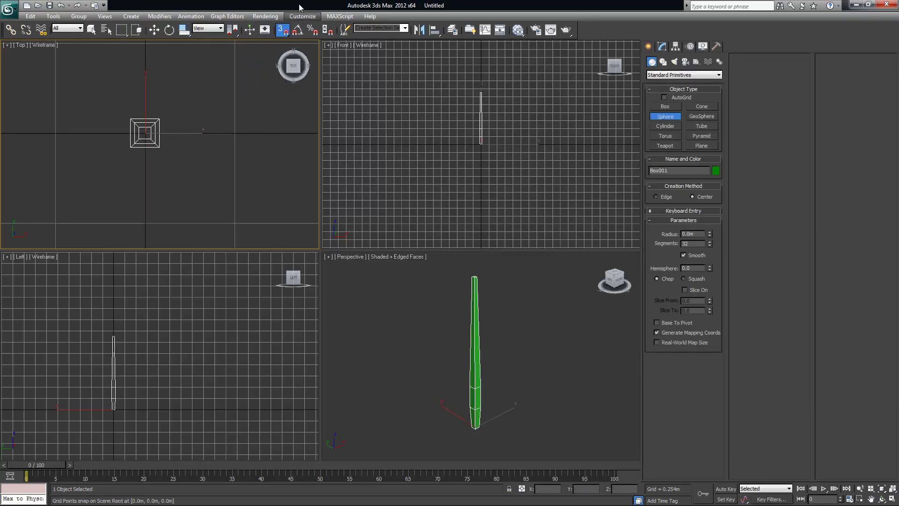
{"action": "right_click", "coordinate": [283, 30]}
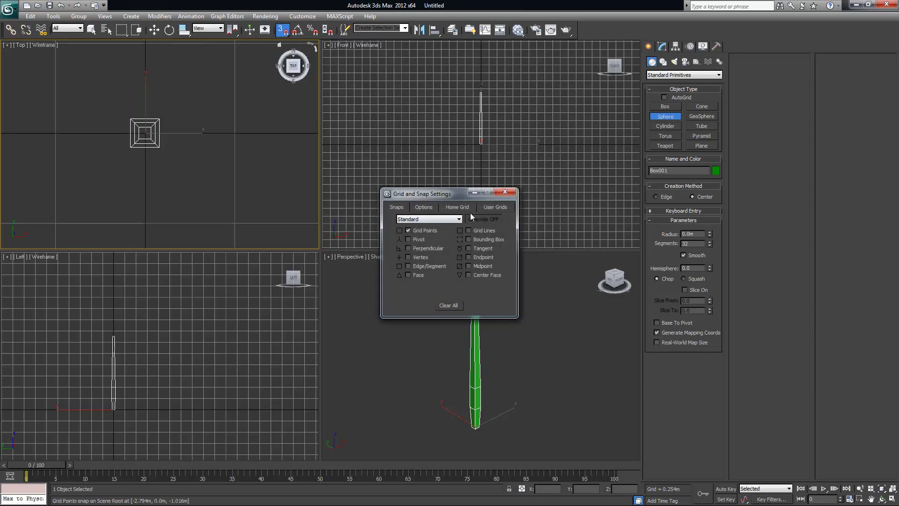
{"action": "left_click", "coordinate": [506, 193]}
{"action": "mouse_move", "coordinate": [145, 133]}
{"action": "left_mouse_down"}
{"action": "mouse_move", "coordinate": [162, 135]}
{"action": "mouse_move", "coordinate": [153, 135]}
{"action": "left_mouse_up"}
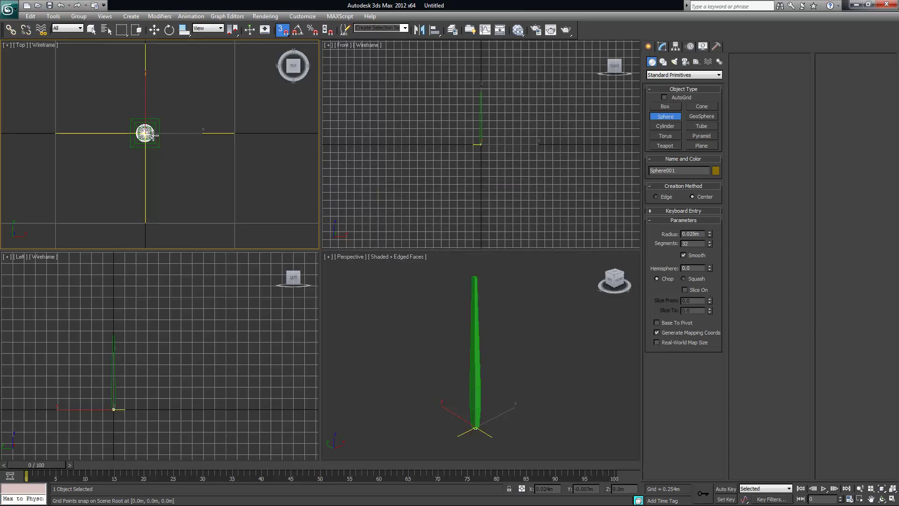
{"action": "right_click", "coordinate": [154, 135]}
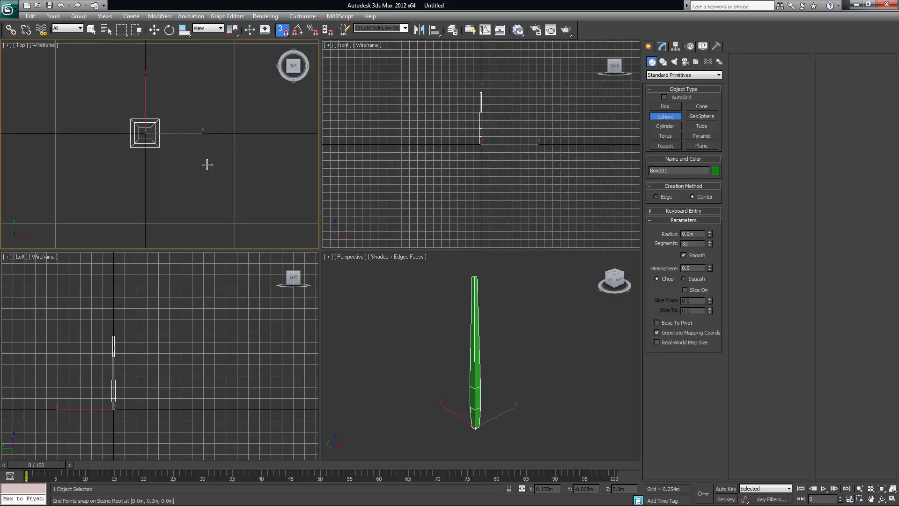
- Create a grid-snapped sphere of about 0.256 m radius at the post's centre in the Top view, and delete it
{"action": "middle_click_drag", "start_coordinate": [187, 130], "coordinate": [189, 141]}
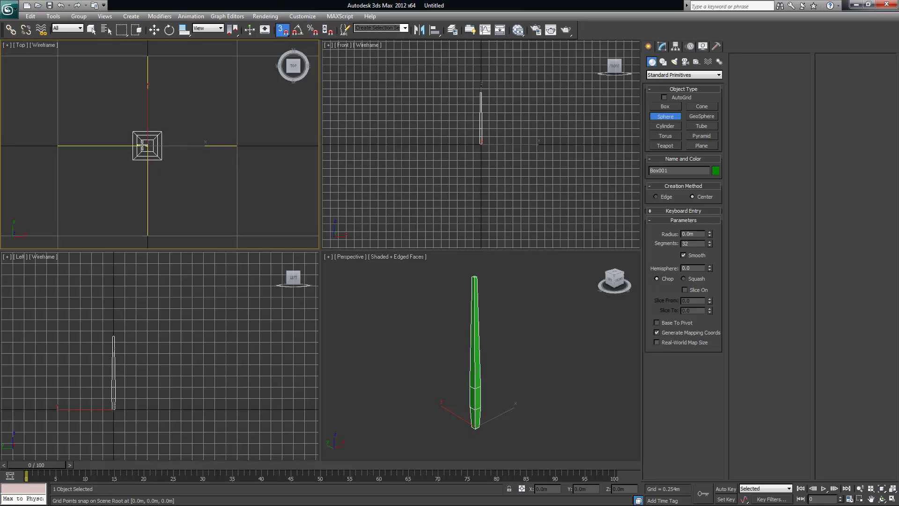
{"action": "scroll", "coordinate": [179, 161], "scroll_direction": "up", "scroll_amount": 2}
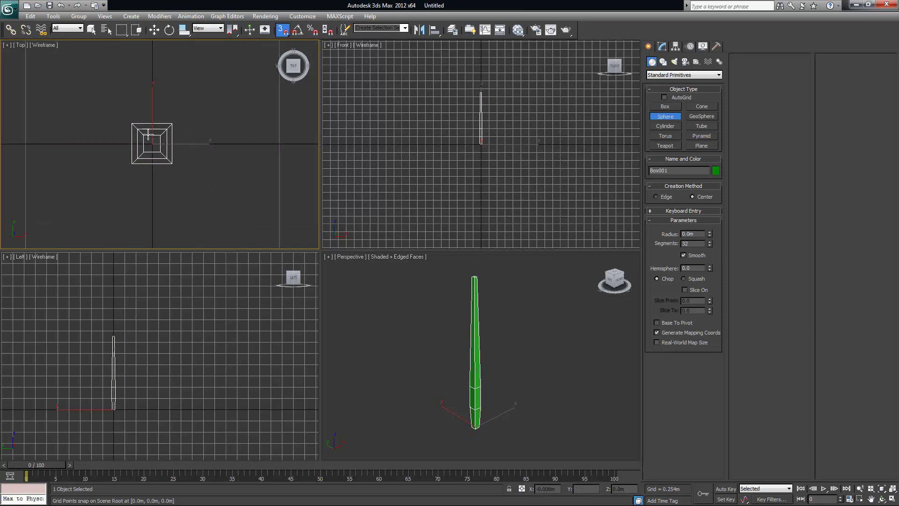
{"action": "left_click_drag", "start_coordinate": [152, 143], "coordinate": [279, 153]}
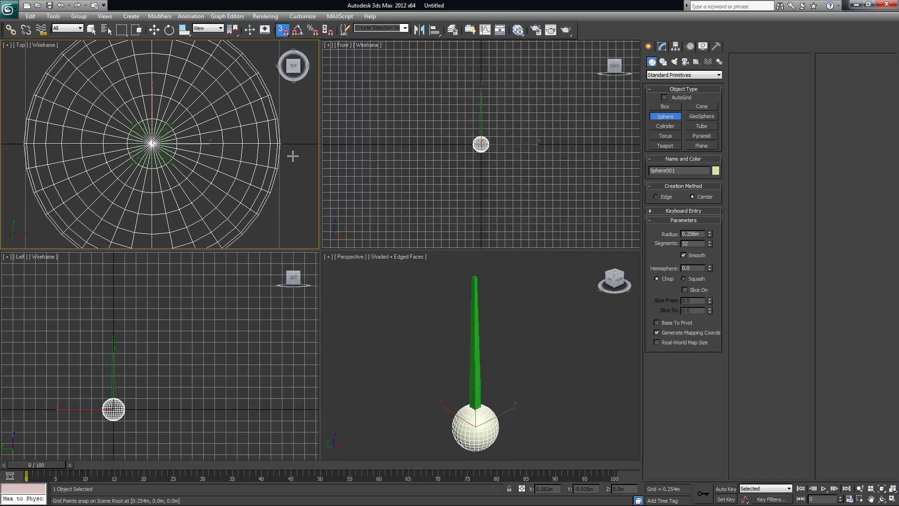
{"action": "key", "text": "r"}
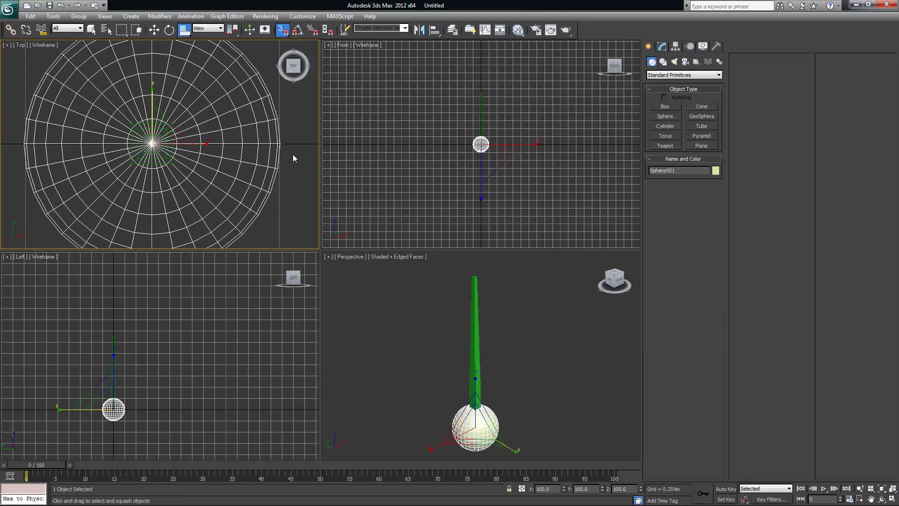
{"action": "scroll", "coordinate": [285, 145], "scroll_direction": "down", "scroll_amount": 5}
{"action": "middle_click_drag", "start_coordinate": [285, 149], "coordinate": [262, 155]}
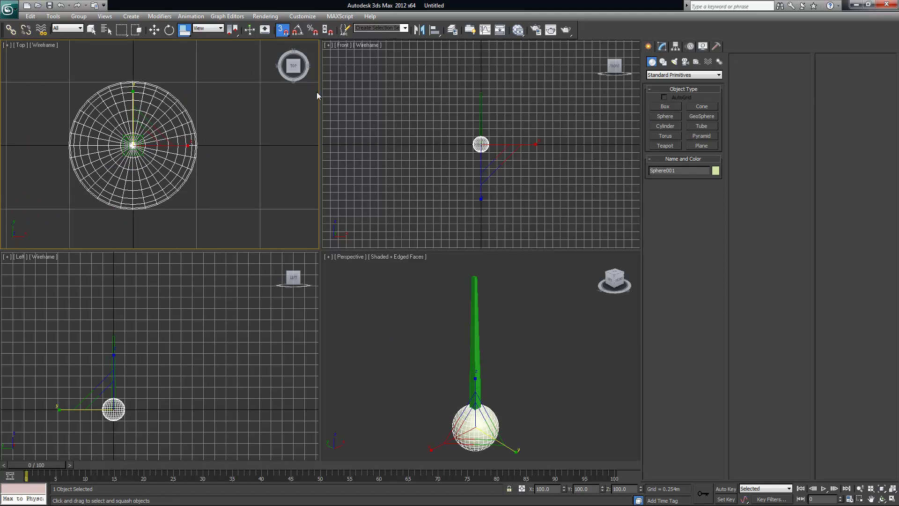
{"action": "left_click", "coordinate": [283, 29]}
{"action": "key", "text": "q"}
{"action": "left_click", "coordinate": [475, 436]}
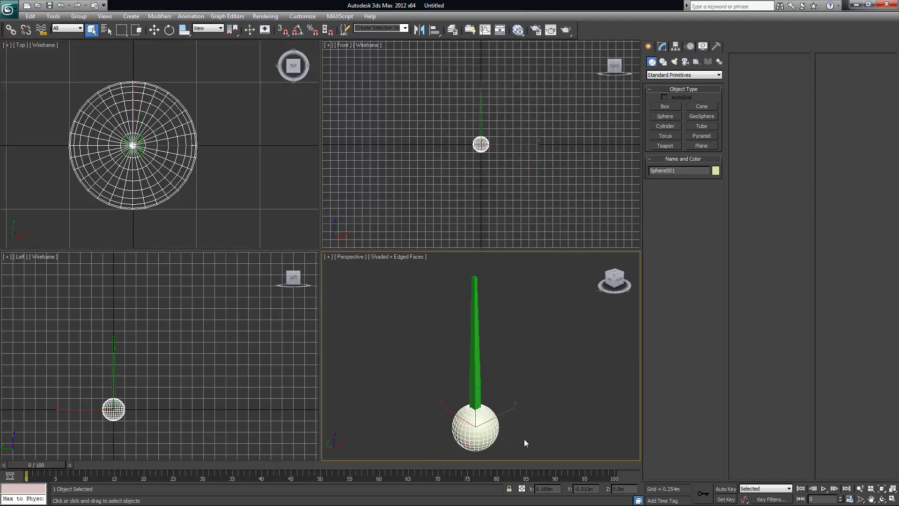
{"action": "key", "text": "Delete"}
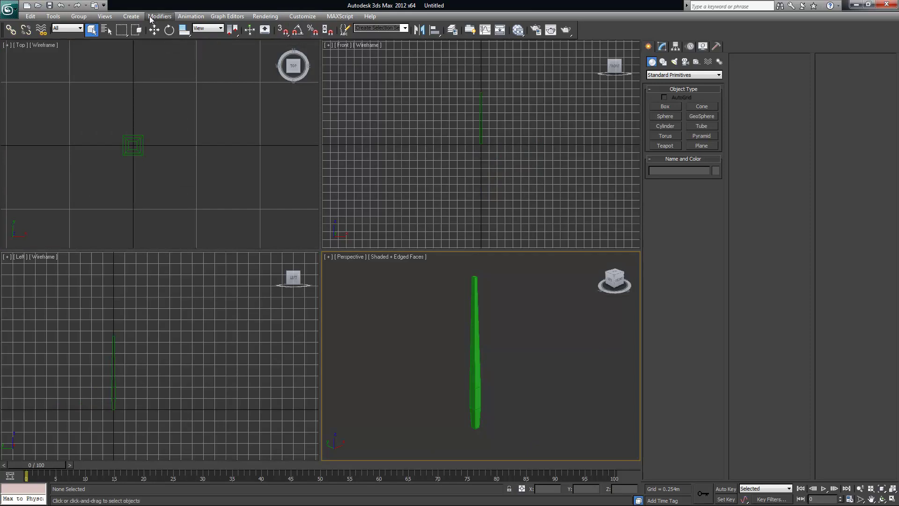
- Create a small sphere with a radius of about 0.02 m beside the post in the Top view
{"action": "left_click", "coordinate": [131, 16]}
{"action": "mouse_move", "coordinate": [145, 31]}
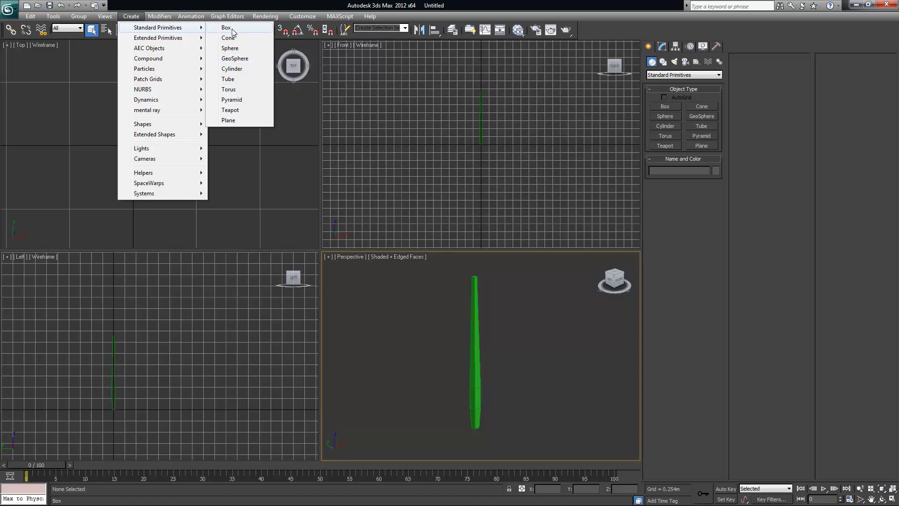
{"action": "left_click", "coordinate": [230, 49]}
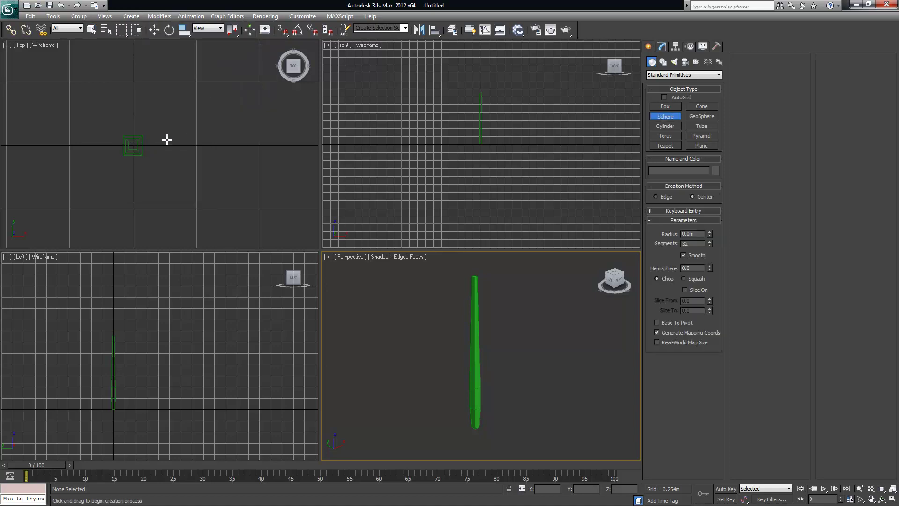
{"action": "left_click_drag", "start_coordinate": [166, 135], "coordinate": [168, 137]}
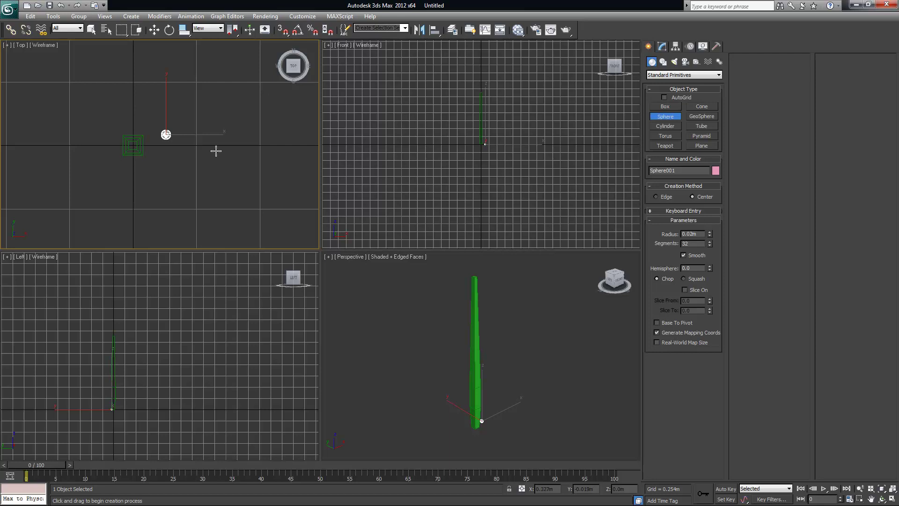
{"action": "right_click", "coordinate": [183, 160]}
- Move the sphere onto the post's centre at the grid origin in the Top view, using grid snapping
{"action": "scroll", "coordinate": [202, 167], "scroll_direction": "up", "scroll_amount": 5}
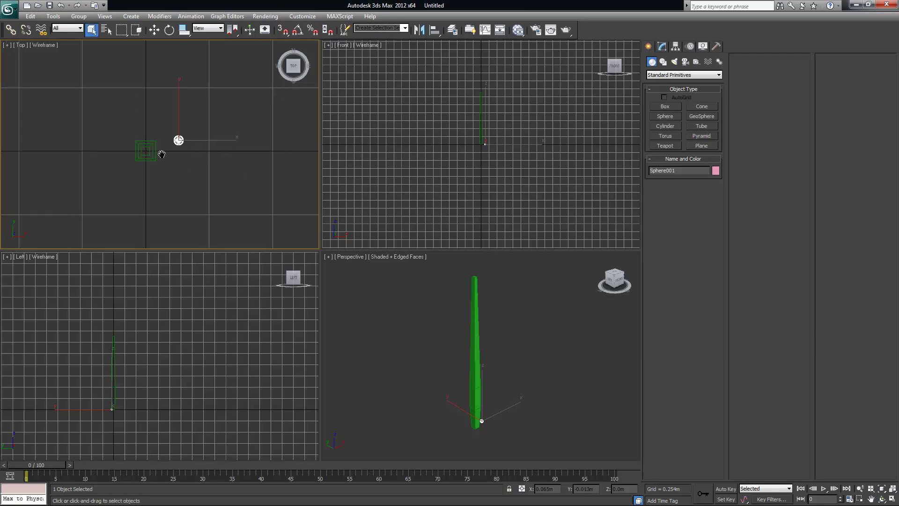
{"action": "middle_click_drag", "start_coordinate": [203, 164], "coordinate": [207, 161]}
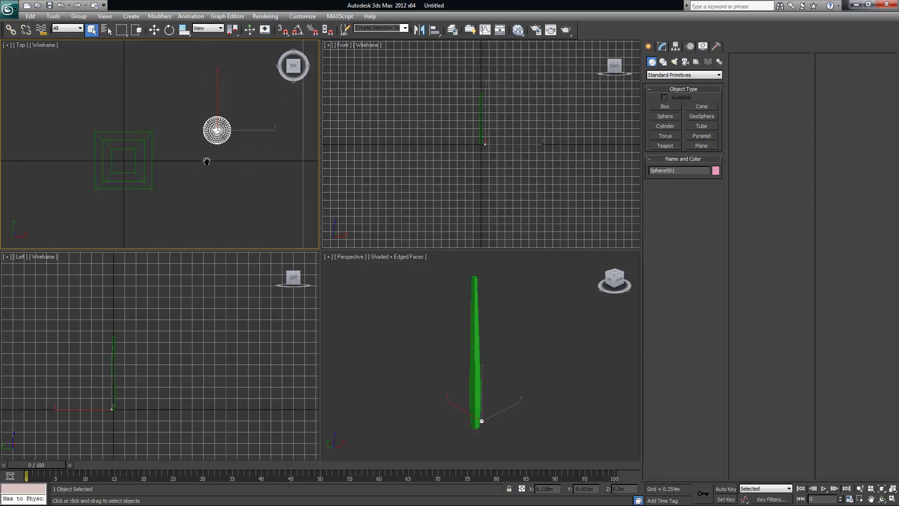
{"action": "key", "text": "w"}
{"action": "left_click", "coordinate": [283, 30]}
{"action": "left_click_drag", "start_coordinate": [216, 130], "coordinate": [127, 170]}
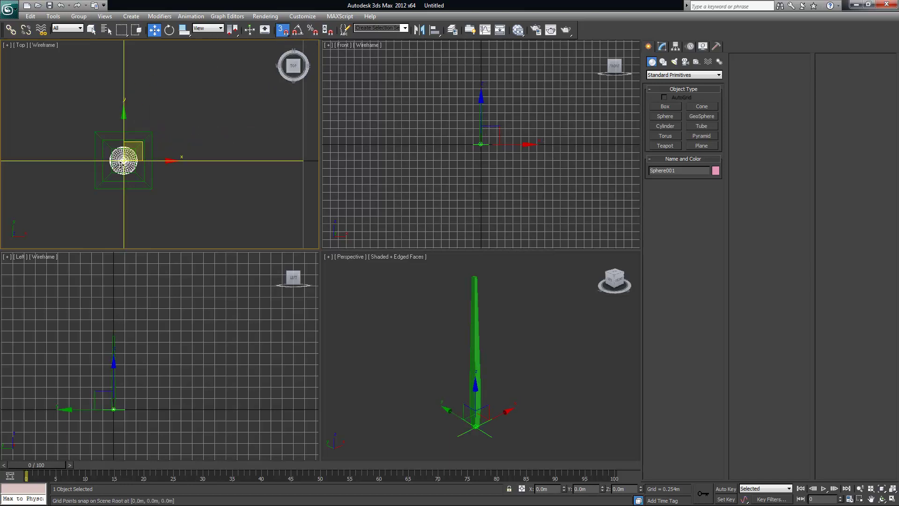
{"action": "middle_click_drag", "start_coordinate": [198, 210], "coordinate": [222, 199]}
- Raise the sphere vertically in the Front view, snapped to the grid point at Z 1.778 m above the post
{"action": "left_click_drag", "start_coordinate": [475, 389], "coordinate": [473, 275]}
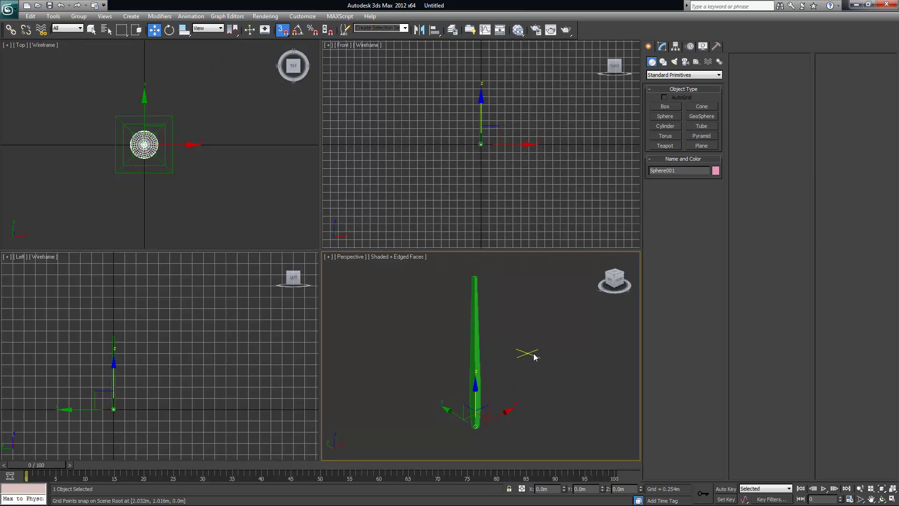
{"action": "middle_click_drag", "start_coordinate": [526, 362], "coordinate": [546, 347]}
{"action": "middle_click_drag", "start_coordinate": [508, 143], "coordinate": [497, 162]}
{"action": "scroll", "coordinate": [475, 172], "scroll_direction": "up", "scroll_amount": 6}
{"action": "scroll", "coordinate": [497, 183], "scroll_direction": "down", "scroll_amount": 3}
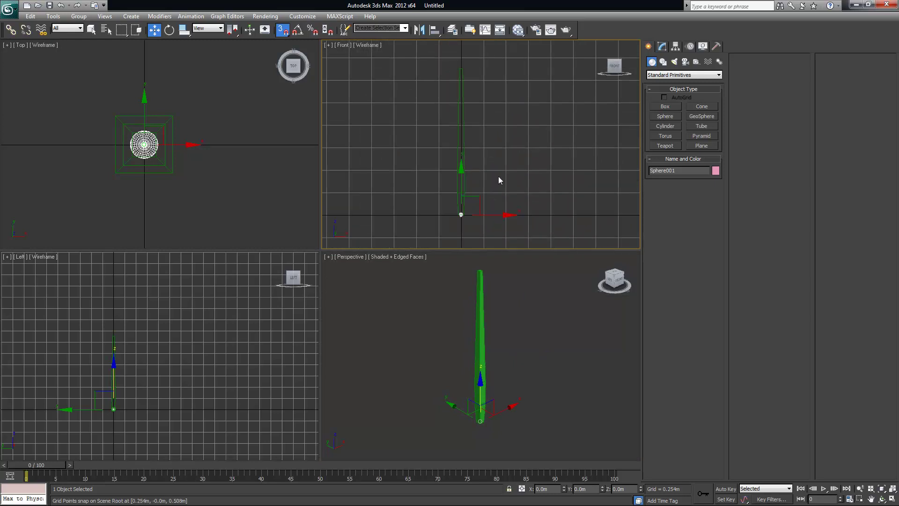
{"action": "left_click_drag", "start_coordinate": [461, 171], "coordinate": [463, 58]}
- Turn off snapping and lower the sphere to about Z 1.687 m, just above the post's top in the maximized Front view
{"action": "left_click", "coordinate": [282, 30]}
{"action": "middle_click_drag", "start_coordinate": [463, 110], "coordinate": [466, 134]}
{"action": "key", "text": "alt+w"}
{"action": "scroll", "coordinate": [400, 185], "scroll_direction": "down", "scroll_amount": 1}
{"action": "scroll", "coordinate": [302, 117], "scroll_direction": "up", "scroll_amount": 4}
{"action": "middle_click_drag", "start_coordinate": [302, 117], "coordinate": [336, 204]}
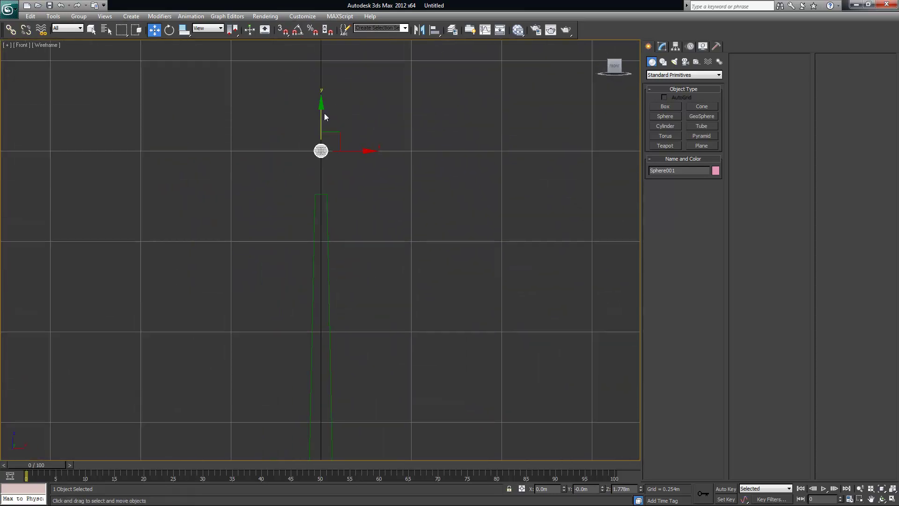
{"action": "left_click_drag", "start_coordinate": [322, 106], "coordinate": [322, 138]}
{"action": "middle_click_drag", "start_coordinate": [387, 259], "coordinate": [386, 238]}
{"action": "middle_click_drag", "start_coordinate": [391, 365], "coordinate": [394, 325]}
- Examine the sphere and the post's top face up close in the maximized Perspective view
{"action": "key", "text": "alt+w"}
{"action": "mouse_move", "coordinate": [475, 373]}
{"action": "middle_mouse_down", "text": "alt"}
{"action": "mouse_move", "coordinate": [500, 369]}
{"action": "mouse_move", "coordinate": [385, 231]}
{"action": "mouse_move", "coordinate": [398, 217]}
{"action": "mouse_move", "coordinate": [397, 235]}
{"action": "mouse_move", "coordinate": [425, 278]}
{"action": "mouse_move", "coordinate": [420, 184]}
{"action": "middle_mouse_up", "text": "alt"}
{"action": "key", "text": "alt+w"}
{"action": "key", "text": "z"}
{"action": "scroll", "coordinate": [420, 184], "scroll_direction": "down", "scroll_amount": 3}
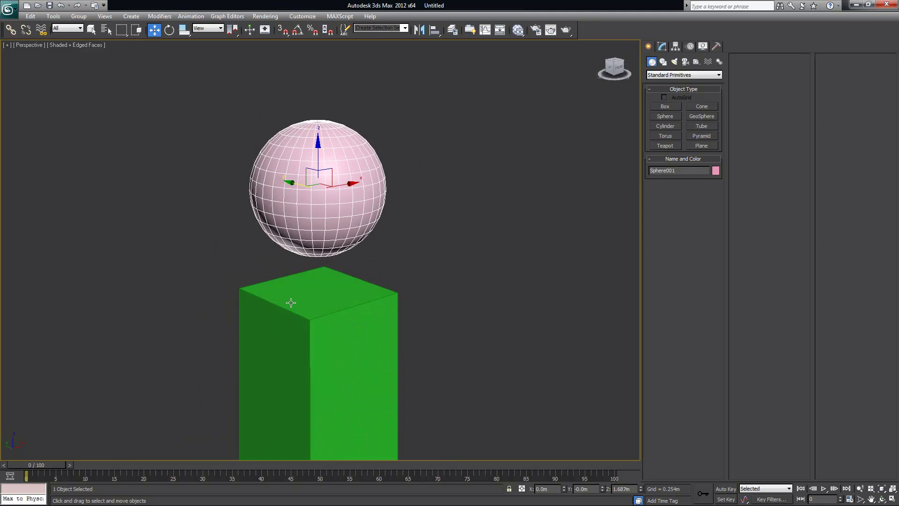
{"action": "middle_click_drag", "start_coordinate": [251, 288], "coordinate": [361, 317], "text": "alt"}
{"action": "left_click", "coordinate": [305, 298]}
{"action": "mouse_move", "coordinate": [305, 298]}
{"action": "middle_mouse_down", "text": "alt"}
{"action": "mouse_move", "coordinate": [345, 317]}
{"action": "mouse_move", "coordinate": [300, 330]}
{"action": "mouse_move", "coordinate": [311, 313]}
{"action": "middle_mouse_up", "text": "alt"}
{"action": "left_click", "coordinate": [340, 179]}
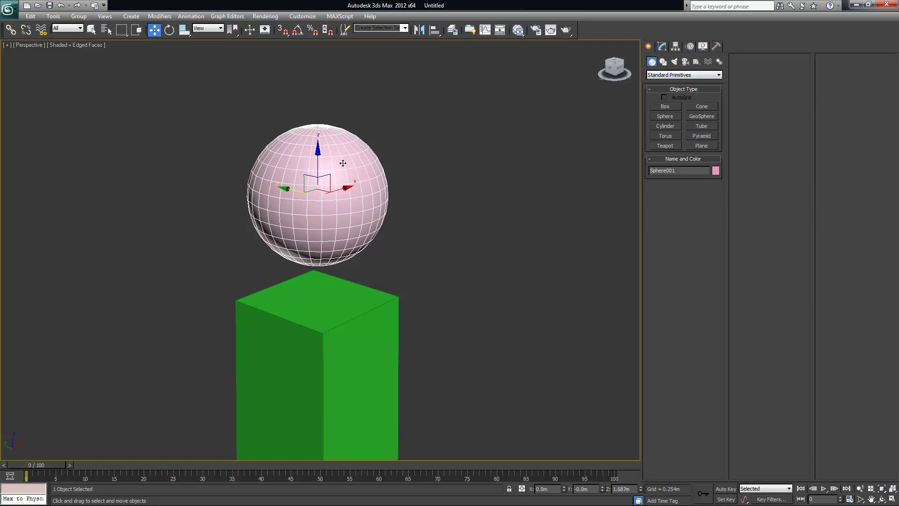
{"action": "left_click", "coordinate": [274, 309]}
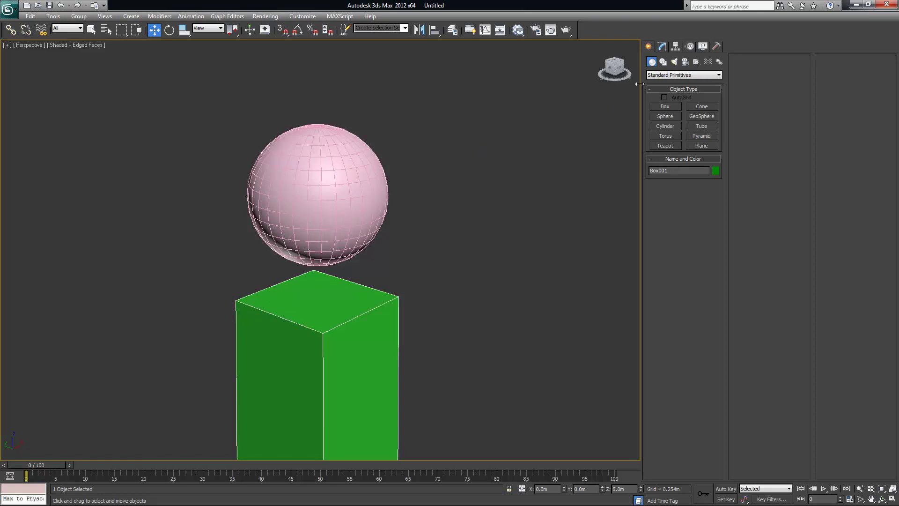
- Select the sphere and reduce its segments to 8
{"action": "left_click", "coordinate": [342, 174]}
{"action": "left_click", "coordinate": [662, 47]}
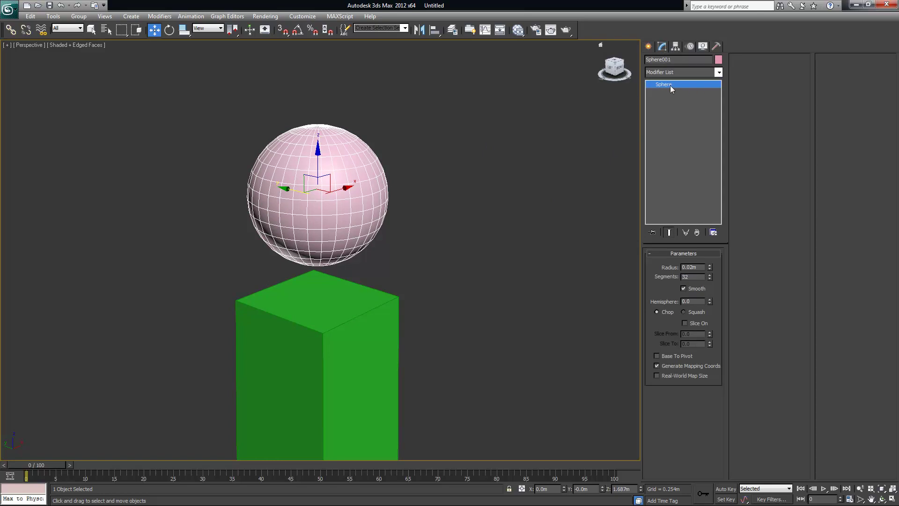
{"action": "left_click_drag", "start_coordinate": [709, 278], "coordinate": [719, 386]}
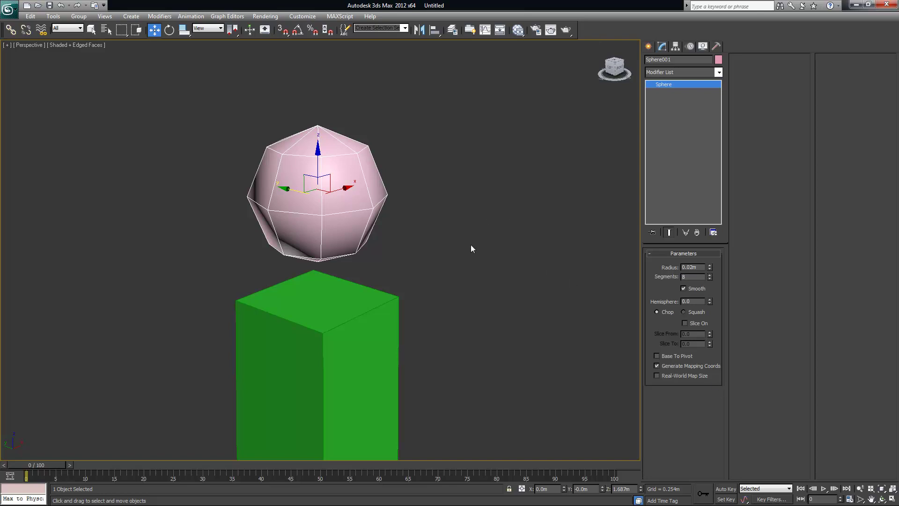
{"action": "middle_click_drag", "start_coordinate": [538, 221], "coordinate": [496, 219], "text": "alt"}
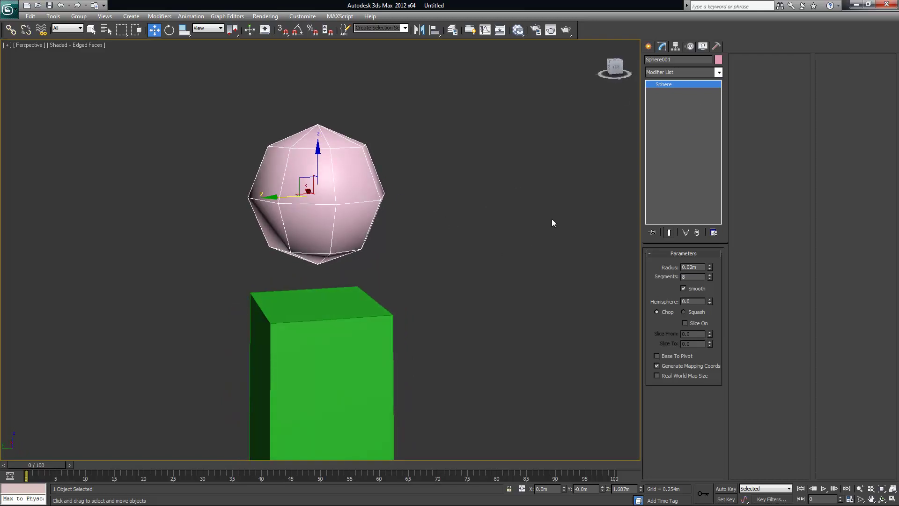
- Convert the 8-segment sphere to an Editable Poly
{"action": "right_click", "coordinate": [356, 171]}
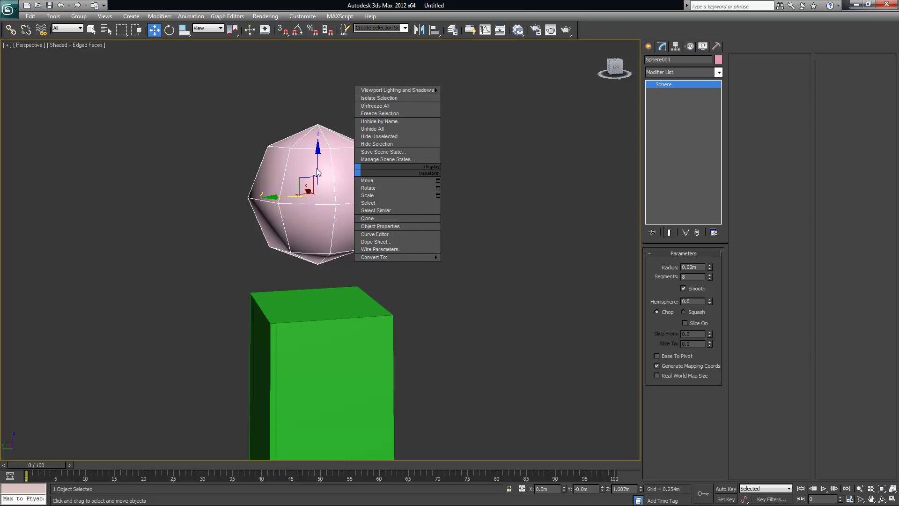
{"action": "left_click", "coordinate": [342, 185]}
{"action": "middle_click_drag", "start_coordinate": [343, 184], "coordinate": [344, 196], "text": "alt"}
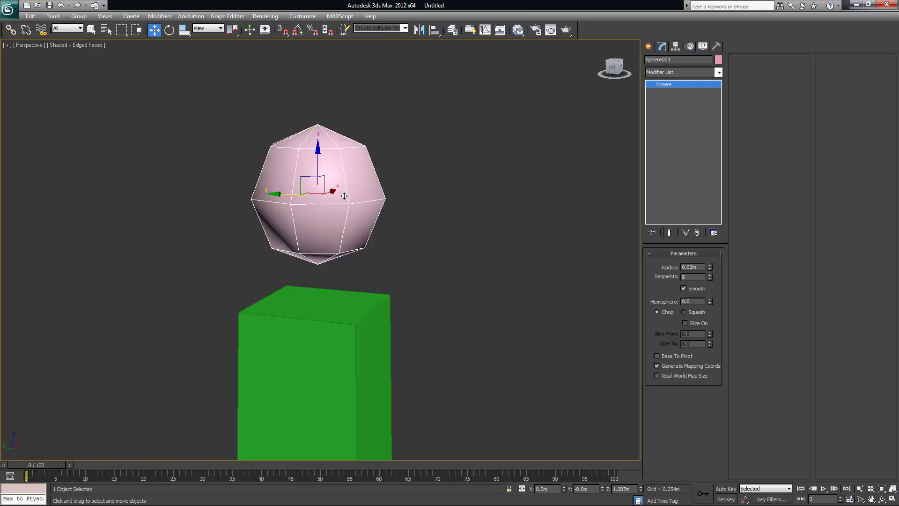
{"action": "right_click", "coordinate": [343, 162]}
{"action": "mouse_move", "coordinate": [376, 247]}
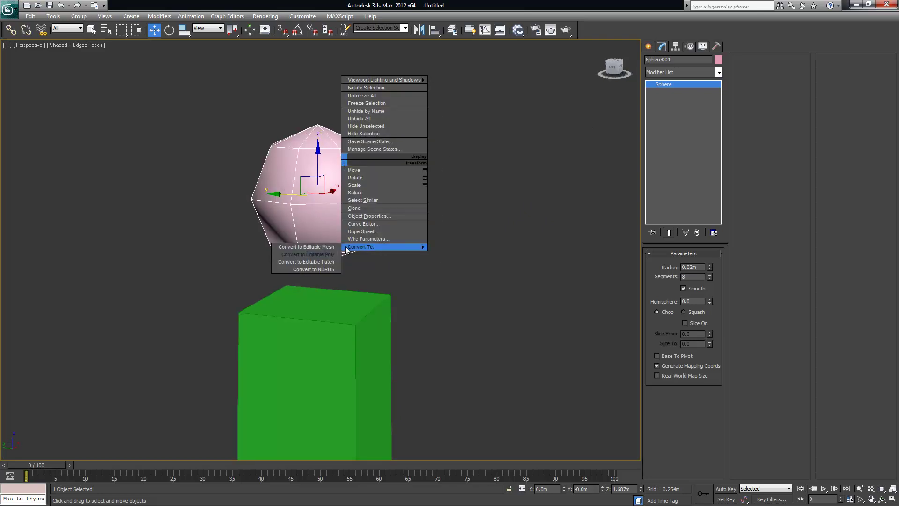
{"action": "left_click", "coordinate": [325, 253]}
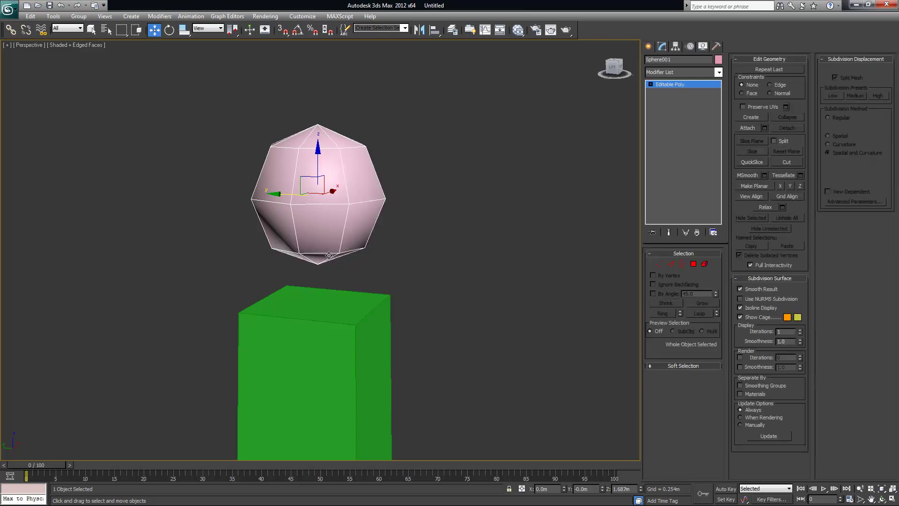
- Move only the sphere's pivot down to its lowest point, at about Z 1.667 m
{"action": "left_click", "coordinate": [675, 46]}
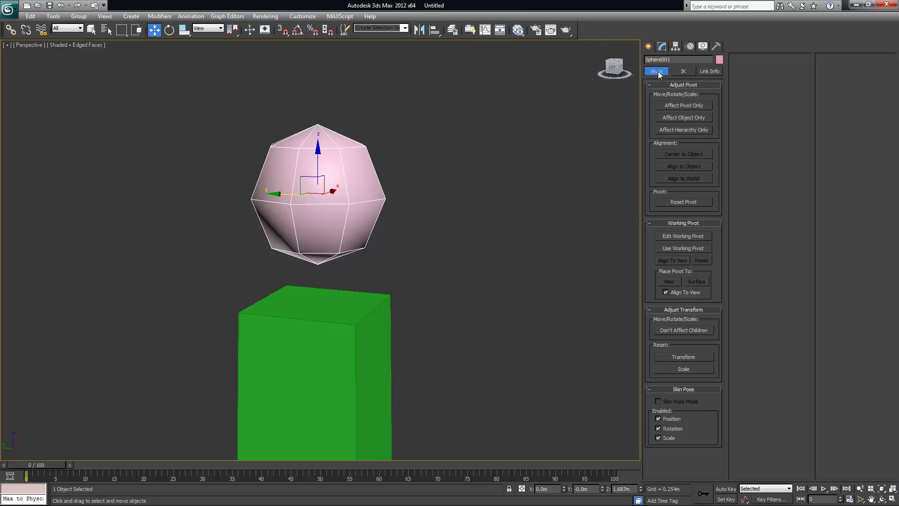
{"action": "left_click", "coordinate": [682, 106]}
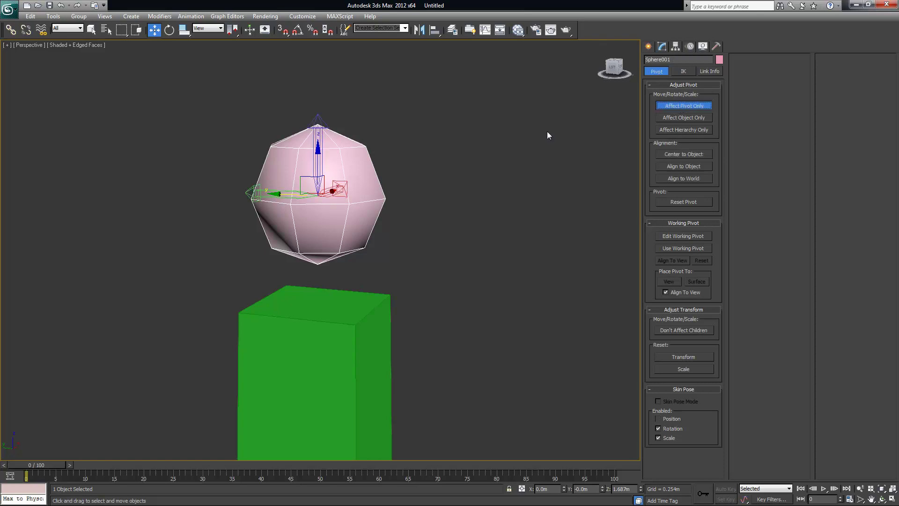
{"action": "left_click_drag", "start_coordinate": [318, 152], "coordinate": [315, 221]}
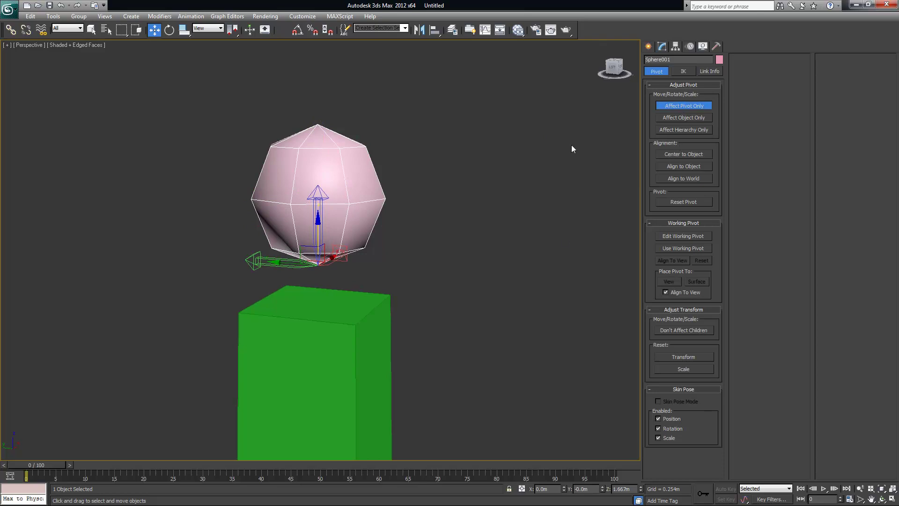
{"action": "left_click", "coordinate": [691, 104]}
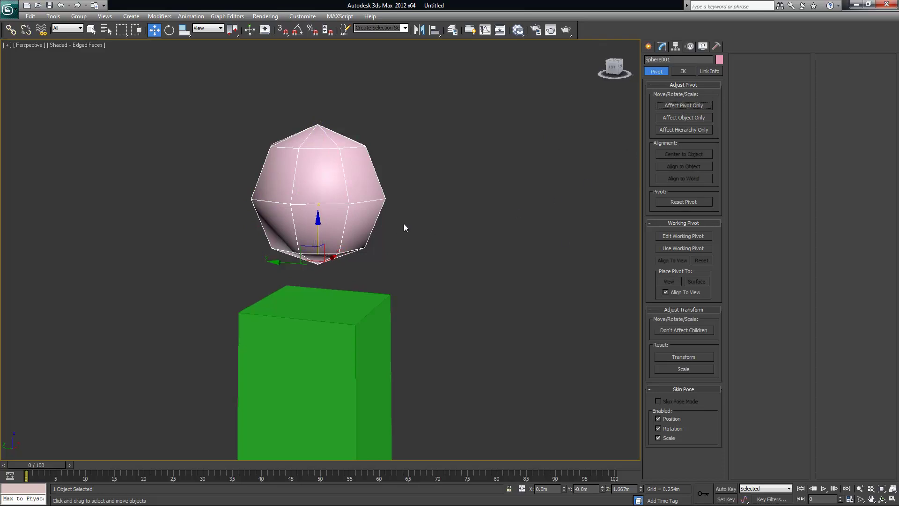
- Lower the sphere toward the post's top face, to about Z 1.662 m
{"action": "middle_click_drag", "start_coordinate": [397, 225], "coordinate": [428, 189], "text": "alt"}
{"action": "left_click_drag", "start_coordinate": [316, 226], "coordinate": [316, 238]}
{"action": "middle_click_drag", "start_coordinate": [424, 251], "coordinate": [491, 279], "text": "alt"}
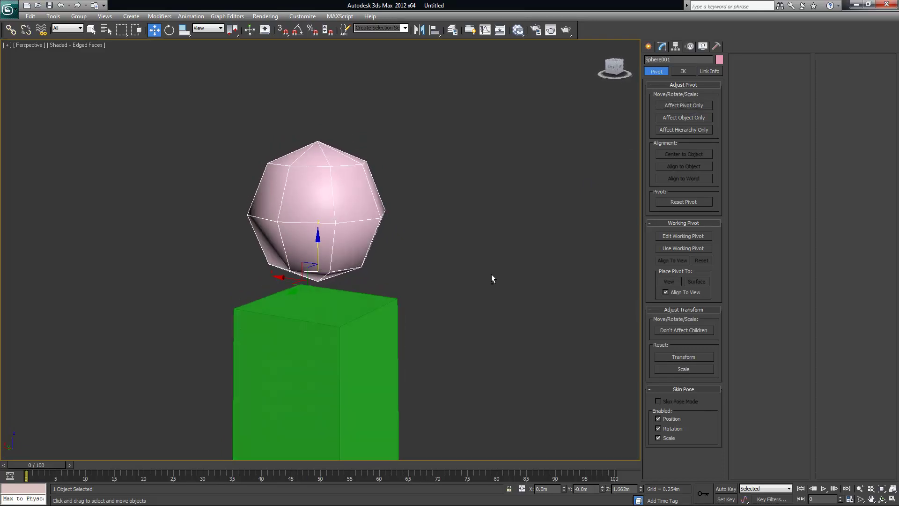
{"action": "middle_click_drag", "start_coordinate": [330, 230], "coordinate": [329, 223], "text": "alt"}
{"action": "middle_click_drag", "start_coordinate": [75, 388], "coordinate": [438, 357], "text": "alt"}
- Try reshaping the sphere with Select and Squash and undo each attempt
{"action": "key", "text": "r"}
{"action": "middle_click_drag", "start_coordinate": [400, 313], "coordinate": [327, 286], "text": "alt"}
{"action": "left_click_drag", "start_coordinate": [310, 269], "coordinate": [308, 281]}
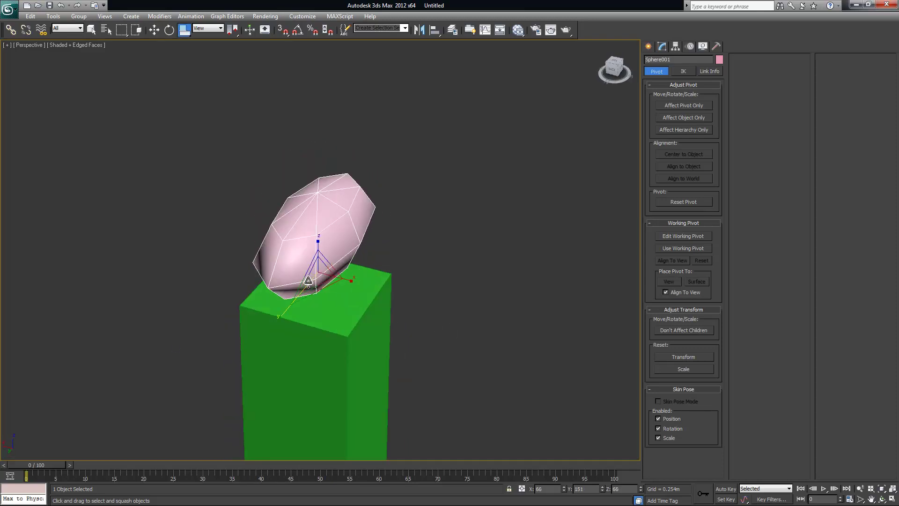
{"action": "key", "text": "ctrl+z"}
{"action": "left_click_drag", "start_coordinate": [328, 231], "coordinate": [321, 281]}
{"action": "middle_click_drag", "start_coordinate": [321, 280], "coordinate": [383, 288], "text": "alt"}
{"action": "key", "text": "ctrl+z"}
{"action": "middle_click_drag", "start_coordinate": [335, 220], "coordinate": [341, 228], "text": "alt"}
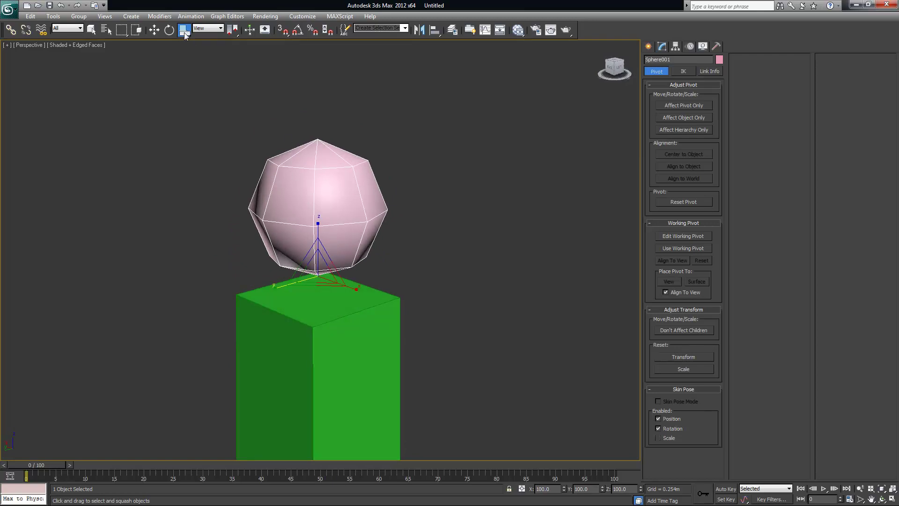
- Switch the scale tool from Squash to Uniform Scale, test it by enlarging the sphere, and undo the test
{"action": "left_click", "coordinate": [186, 31]}
{"action": "mouse_move", "coordinate": [187, 32]}
{"action": "left_mouse_down"}
{"action": "mouse_move", "coordinate": [187, 42]}
{"action": "mouse_move", "coordinate": [186, 33]}
{"action": "left_mouse_up"}
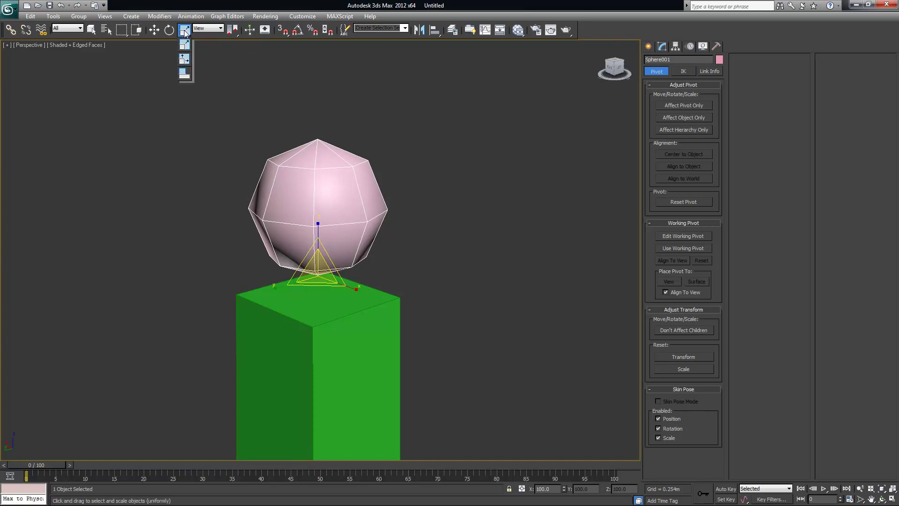
{"action": "left_click_drag", "start_coordinate": [183, 75], "coordinate": [183, 74]}
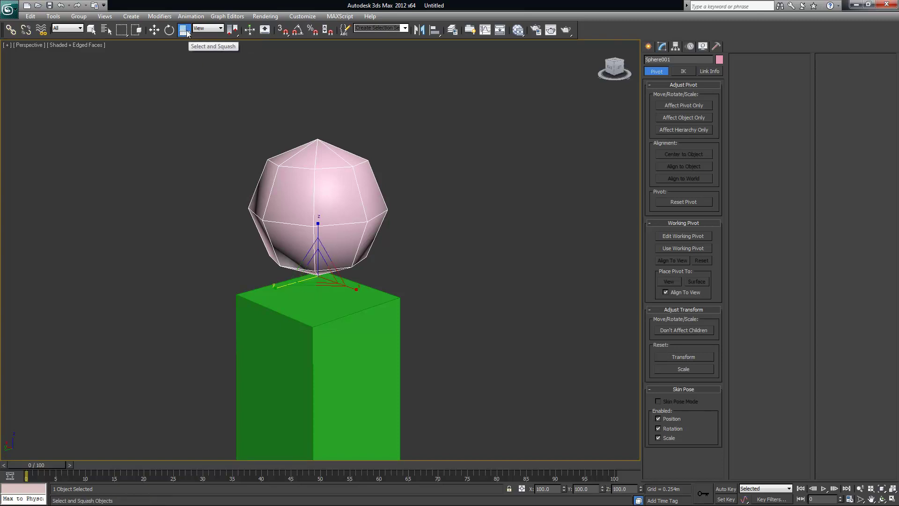
{"action": "left_click_drag", "start_coordinate": [187, 32], "coordinate": [185, 31]}
{"action": "left_click_drag", "start_coordinate": [321, 277], "coordinate": [328, 272]}
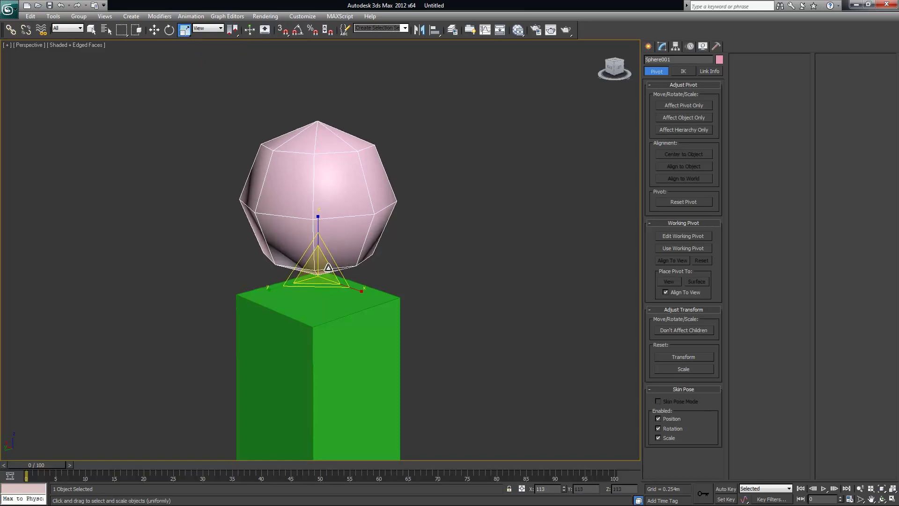
{"action": "key", "text": "ctrl+z"}
- Scale the sphere down uniformly to about 80% from its base pivot
{"action": "middle_click_drag", "start_coordinate": [320, 294], "coordinate": [333, 267], "text": "alt"}
{"action": "left_click_drag", "start_coordinate": [327, 282], "coordinate": [287, 284]}
{"action": "middle_click_drag", "start_coordinate": [287, 283], "coordinate": [395, 381], "text": "alt"}
{"action": "middle_click_drag", "start_coordinate": [356, 273], "coordinate": [323, 270], "text": "alt"}
{"action": "left_click_drag", "start_coordinate": [323, 269], "coordinate": [398, 256]}
{"action": "middle_click_drag", "start_coordinate": [398, 260], "coordinate": [407, 279], "text": "alt"}
{"action": "left_click_drag", "start_coordinate": [402, 293], "coordinate": [399, 282]}
{"action": "middle_click_drag", "start_coordinate": [399, 282], "coordinate": [385, 232], "text": "alt"}
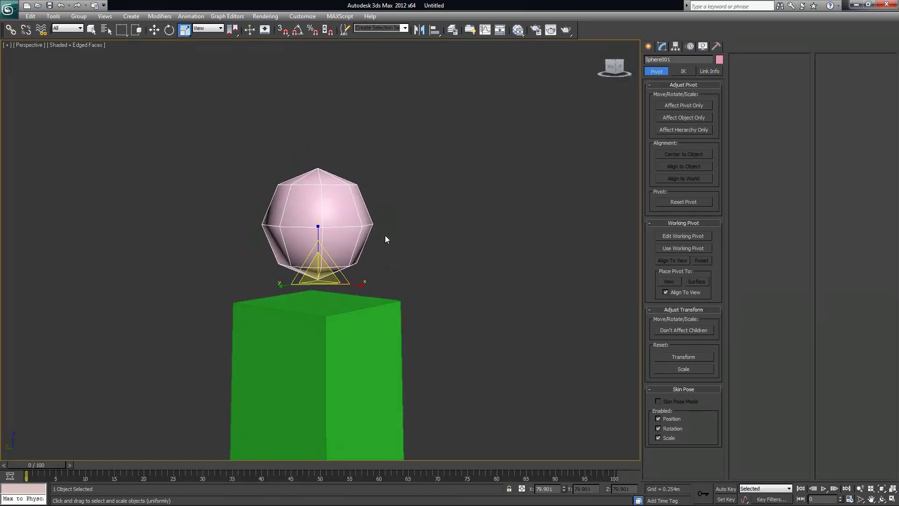
- Stretch the sphere vertically along Z to about 177% with non-uniform scaling
{"action": "middle_click_drag", "start_coordinate": [339, 251], "coordinate": [343, 250], "text": "alt"}
{"action": "left_click_drag", "start_coordinate": [319, 226], "coordinate": [322, 185]}
{"action": "middle_click_drag", "start_coordinate": [466, 242], "coordinate": [445, 278], "text": "alt"}
- Examine the stretched finial's proportions against the bedpost from a distance and from several angles
{"action": "scroll", "coordinate": [471, 254], "scroll_direction": "down", "scroll_amount": 5}
{"action": "scroll", "coordinate": [467, 273], "scroll_direction": "down", "scroll_amount": 5}
{"action": "middle_click_drag", "start_coordinate": [421, 353], "coordinate": [412, 259]}
{"action": "key", "text": "z"}
{"action": "scroll", "coordinate": [467, 304], "scroll_direction": "down", "scroll_amount": 5}
{"action": "scroll", "coordinate": [405, 225], "scroll_direction": "up", "scroll_amount": 4}
{"action": "middle_click_drag", "start_coordinate": [406, 225], "coordinate": [408, 212], "text": "alt"}
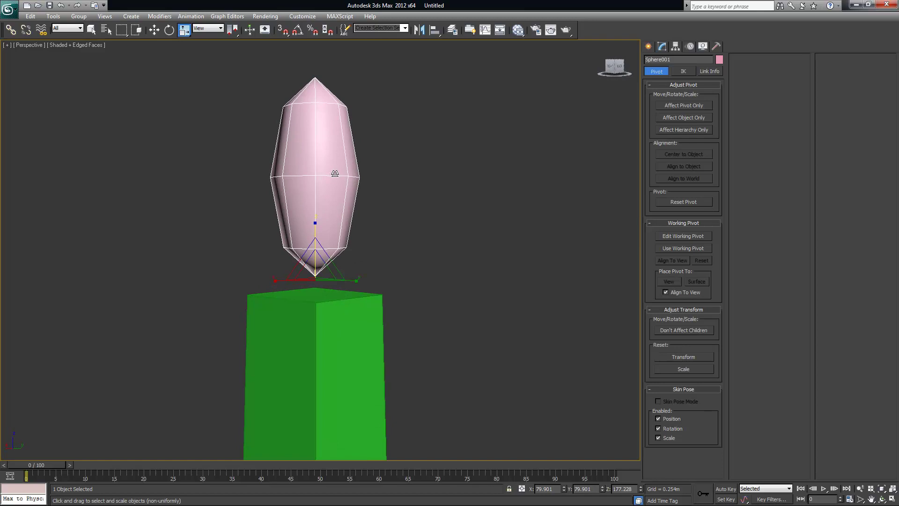
{"action": "middle_click_drag", "start_coordinate": [371, 187], "coordinate": [270, 123], "text": "alt"}
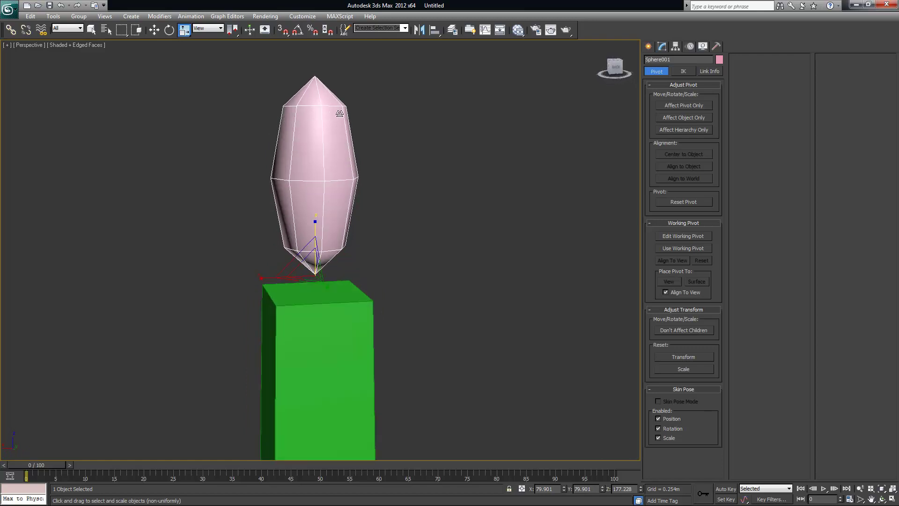
{"action": "middle_click_drag", "start_coordinate": [321, 142], "coordinate": [333, 190], "text": "alt"}
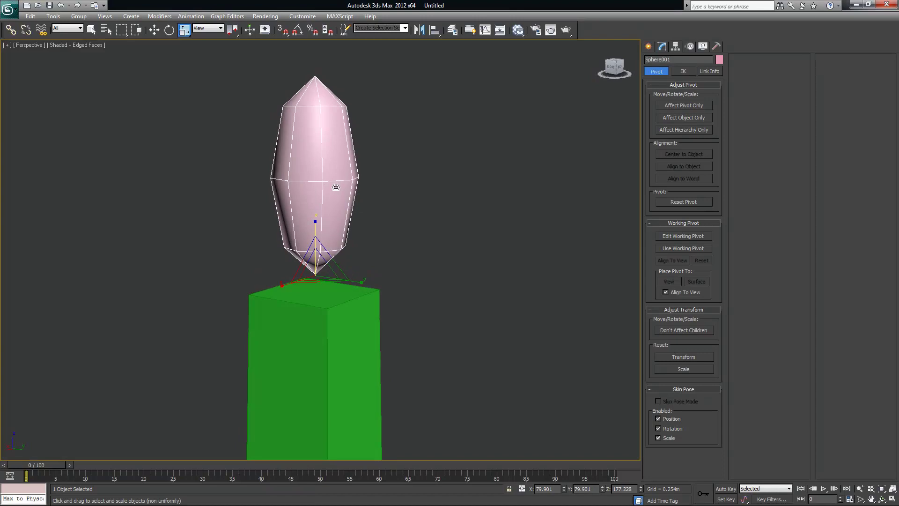
- Collapse the finial to Editable Poly again and select the rings of vertical edges above and below its widest loop
{"action": "right_click", "coordinate": [321, 143]}
{"action": "mouse_move", "coordinate": [341, 230]}
{"action": "left_click", "coordinate": [285, 235]}
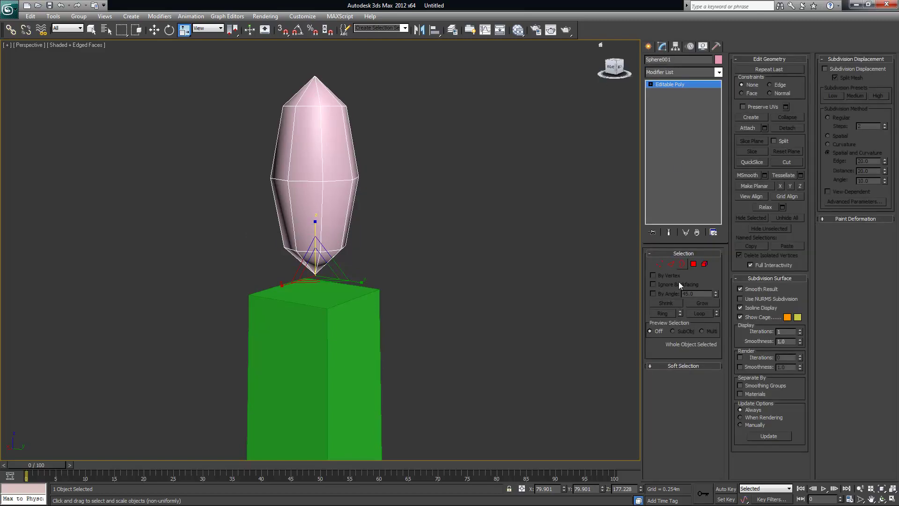
{"action": "left_click", "coordinate": [671, 264]}
{"action": "left_click", "coordinate": [322, 142]}
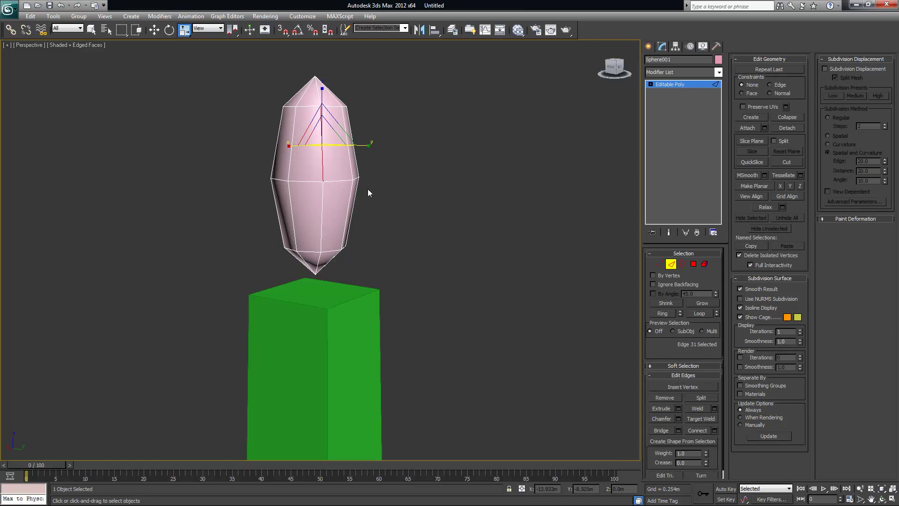
{"action": "left_click", "coordinate": [323, 222], "text": "ctrl"}
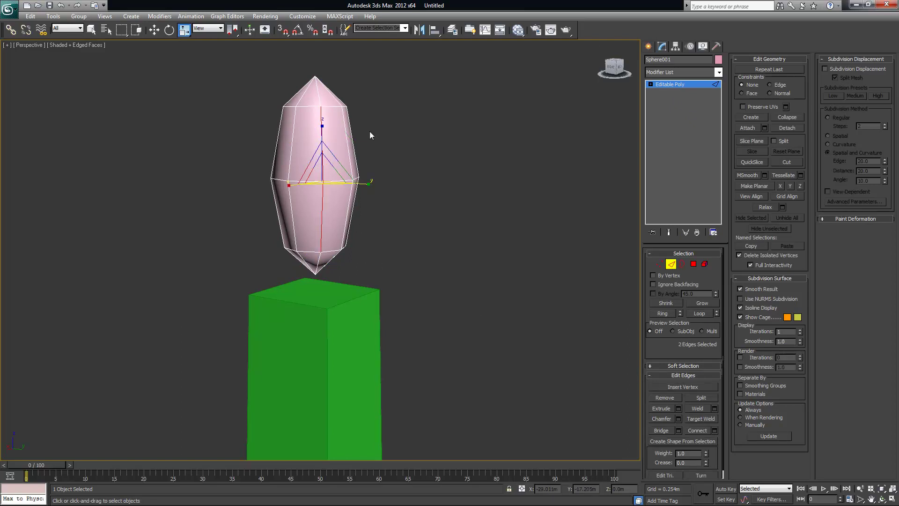
{"action": "left_click", "coordinate": [669, 314]}
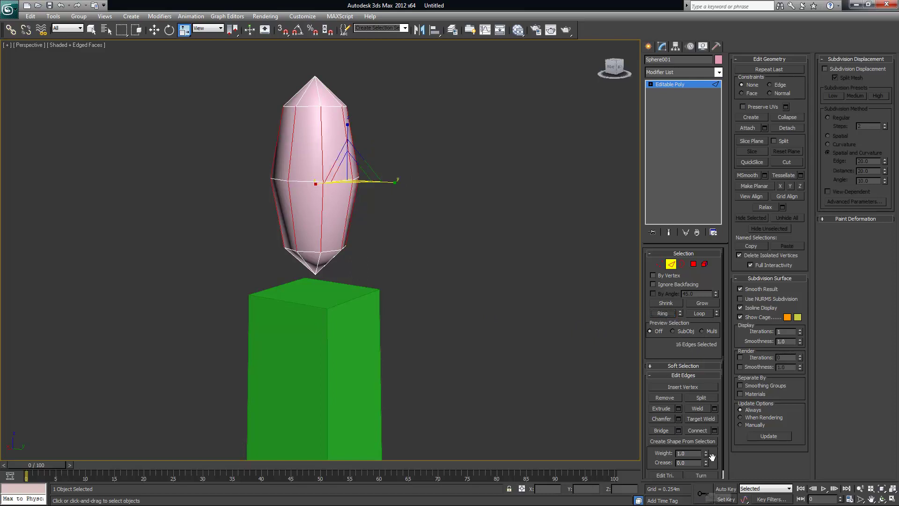
- Connect the selected vertical edges with 1 segment and a pinch of -3, then clear the edge selection
{"action": "left_click", "coordinate": [714, 430]}
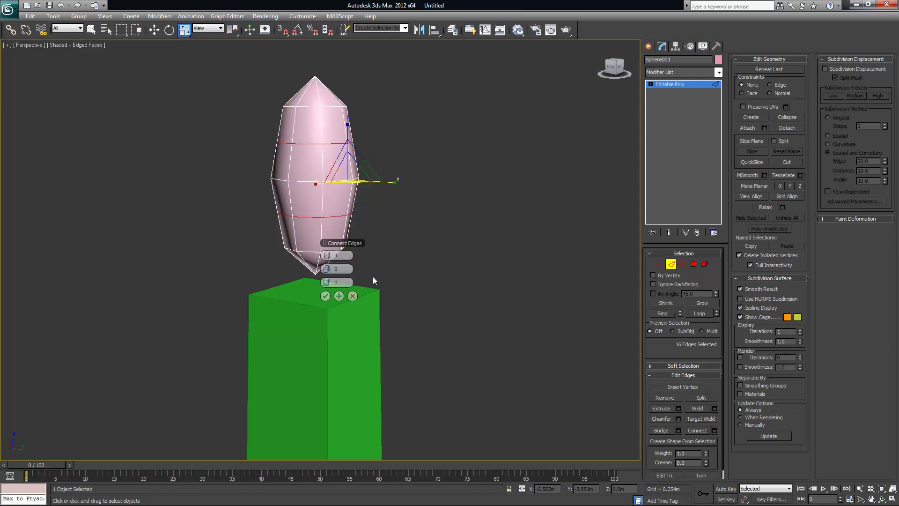
{"action": "left_click_drag", "start_coordinate": [331, 269], "coordinate": [326, 268]}
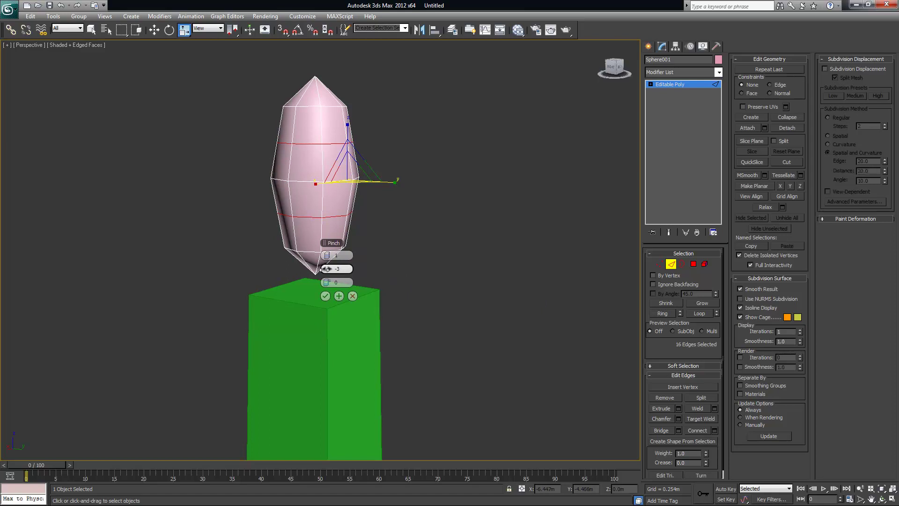
{"action": "left_click", "coordinate": [325, 296]}
{"action": "left_click", "coordinate": [482, 253]}
- Select the polygons forming the finial's pointed lower tip and delete them
{"action": "middle_click_drag", "start_coordinate": [483, 253], "coordinate": [311, 308], "text": "alt"}
{"action": "middle_click_drag", "start_coordinate": [378, 316], "coordinate": [370, 261], "text": "alt"}
{"action": "left_click", "coordinate": [693, 265]}
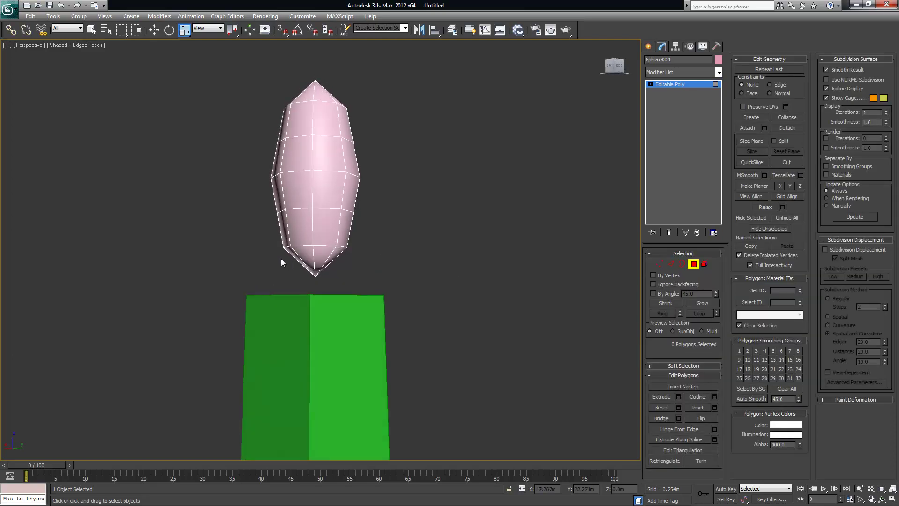
{"action": "left_click_drag", "start_coordinate": [282, 260], "coordinate": [358, 276]}
{"action": "key", "text": "Delete"}
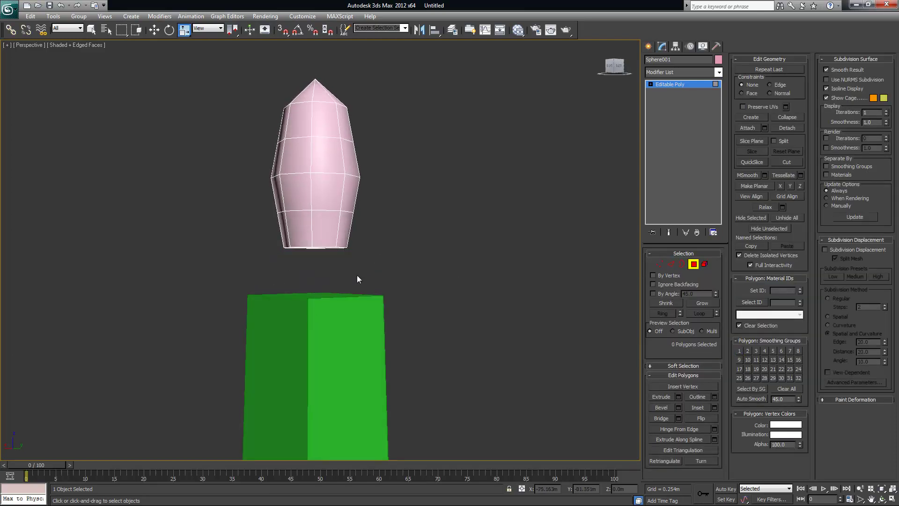
- Select the full edge loop around the finial's open lower end
{"action": "middle_click_drag", "start_coordinate": [277, 210], "coordinate": [374, 211], "text": "alt"}
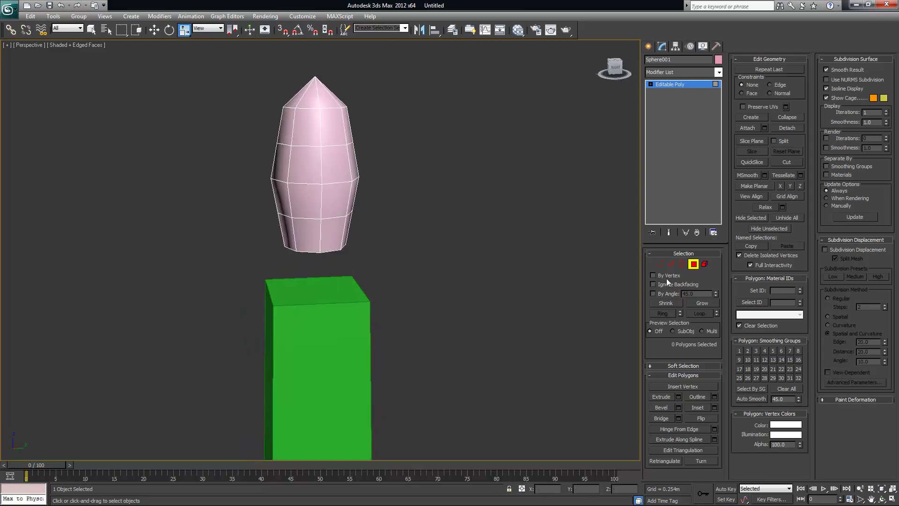
{"action": "left_click", "coordinate": [673, 263]}
{"action": "middle_click_drag", "start_coordinate": [383, 260], "coordinate": [416, 251], "text": "alt"}
{"action": "scroll", "coordinate": [354, 276], "scroll_direction": "up", "scroll_amount": 3}
{"action": "left_click", "coordinate": [311, 258]}
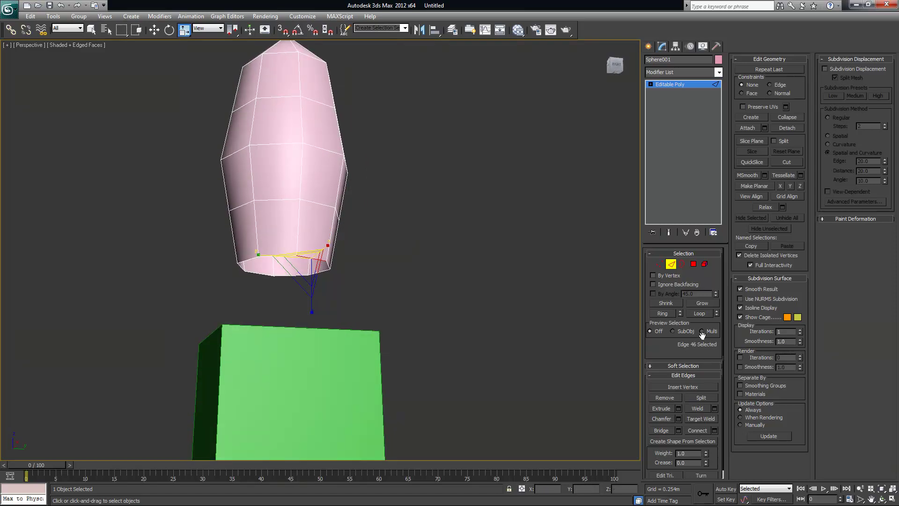
{"action": "left_click", "coordinate": [699, 313]}
{"action": "middle_click_drag", "start_coordinate": [490, 290], "coordinate": [519, 299], "text": "alt"}
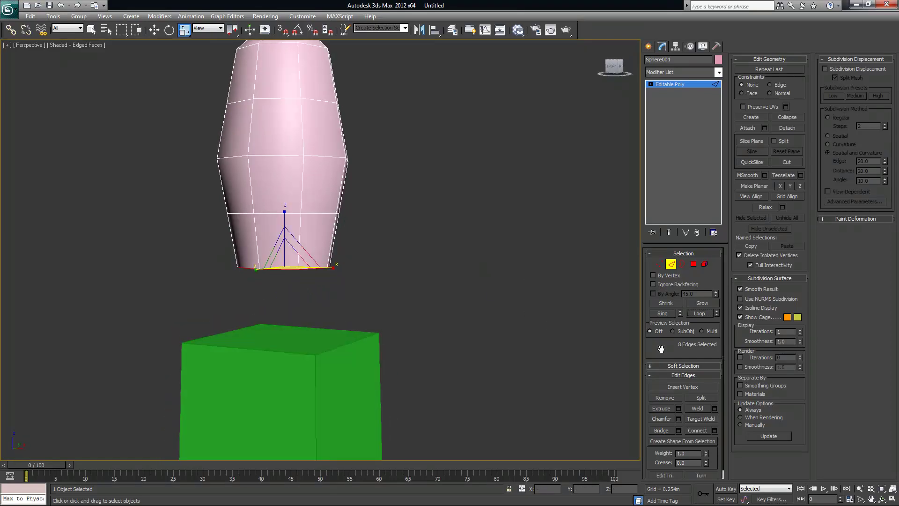
- Extrude the open lower edge loop with a height of 0.004 m and a width of 0 m
{"action": "left_click", "coordinate": [679, 408]}
{"action": "middle_click_drag", "start_coordinate": [490, 347], "coordinate": [433, 306], "text": "alt"}
{"action": "left_click_drag", "start_coordinate": [332, 269], "coordinate": [290, 258]}
{"action": "middle_click_drag", "start_coordinate": [340, 300], "coordinate": [349, 266], "text": "alt"}
{"action": "scroll", "coordinate": [395, 304], "scroll_direction": "up", "scroll_amount": 6}
{"action": "left_click_drag", "start_coordinate": [329, 255], "coordinate": [328, 253]}
{"action": "middle_click_drag", "start_coordinate": [395, 316], "coordinate": [401, 329], "text": "alt"}
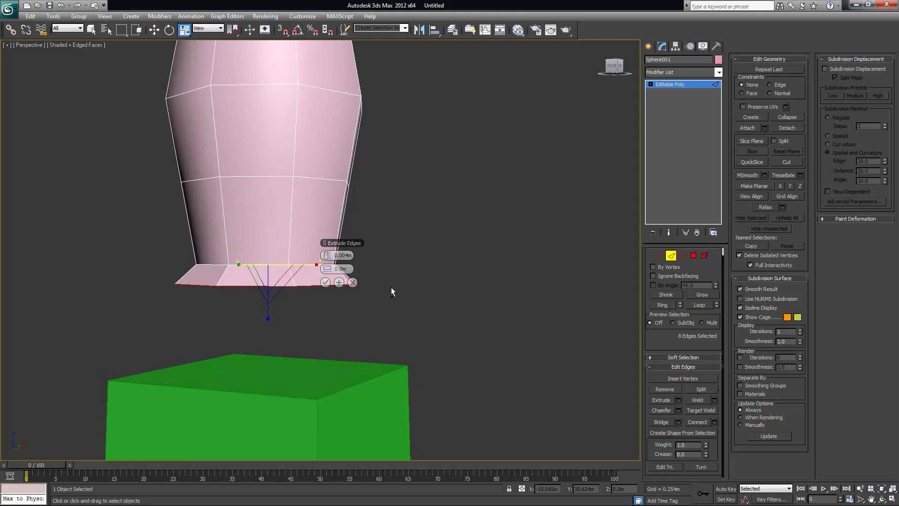
{"action": "middle_click_drag", "start_coordinate": [391, 288], "coordinate": [245, 287], "text": "alt"}
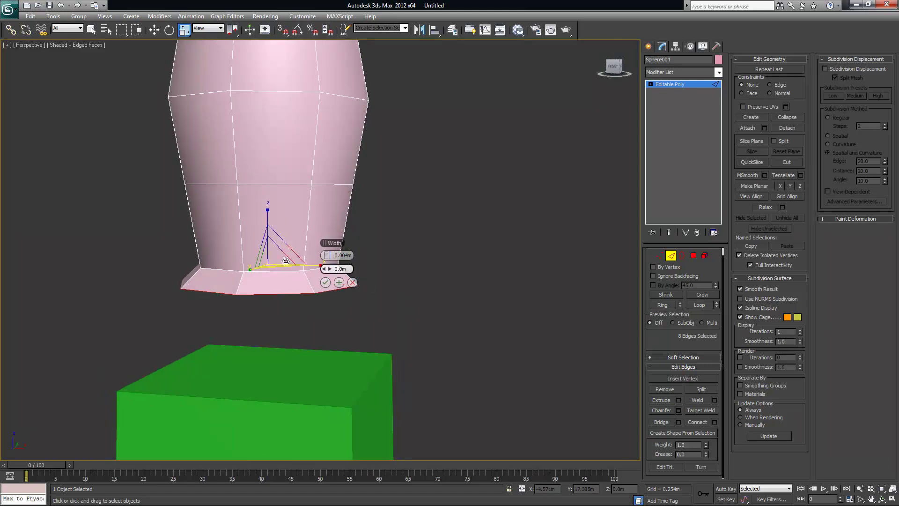
{"action": "left_click", "coordinate": [326, 282]}
- Scale the finial's lowest ring of vertices inward, lower it to about Z 1.666 m, and return to edge editing
{"action": "middle_click_drag", "start_coordinate": [327, 287], "coordinate": [392, 325], "text": "alt"}
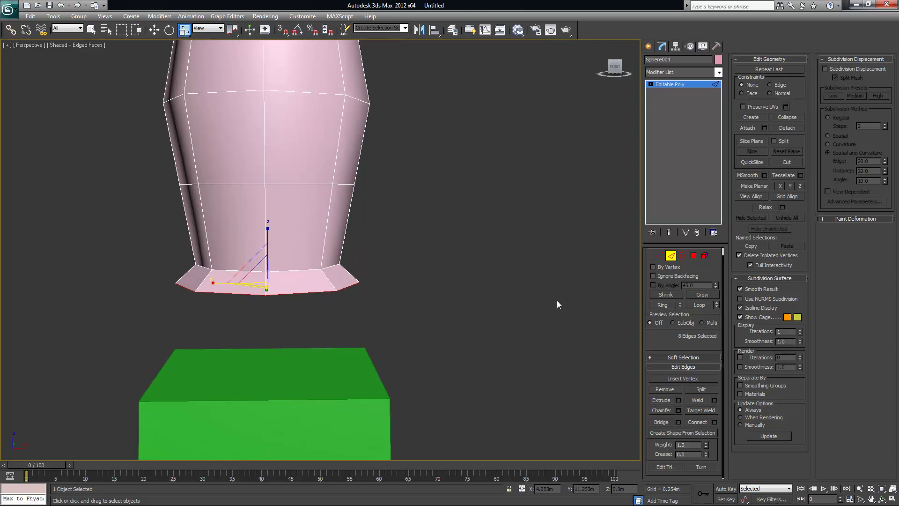
{"action": "left_click", "coordinate": [660, 255]}
{"action": "middle_click_drag", "start_coordinate": [407, 276], "coordinate": [454, 298], "text": "alt"}
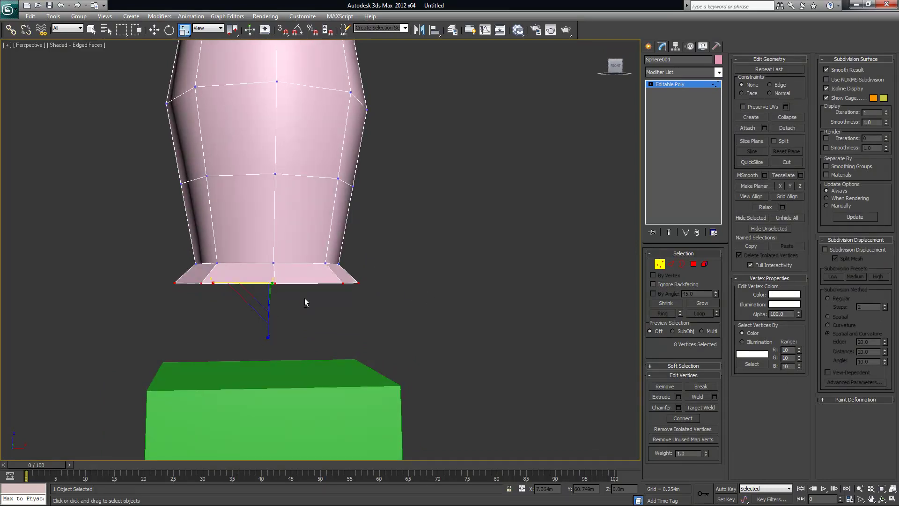
{"action": "middle_click_drag", "start_coordinate": [301, 299], "coordinate": [325, 296], "text": "alt"}
{"action": "left_click_drag", "start_coordinate": [264, 291], "coordinate": [240, 308]}
{"action": "middle_click_drag", "start_coordinate": [375, 330], "coordinate": [436, 329], "text": "alt"}
{"action": "key", "text": "w"}
{"action": "left_click_drag", "start_coordinate": [268, 237], "coordinate": [267, 263]}
{"action": "middle_click_drag", "start_coordinate": [322, 280], "coordinate": [388, 280], "text": "alt"}
{"action": "left_click", "coordinate": [671, 264]}
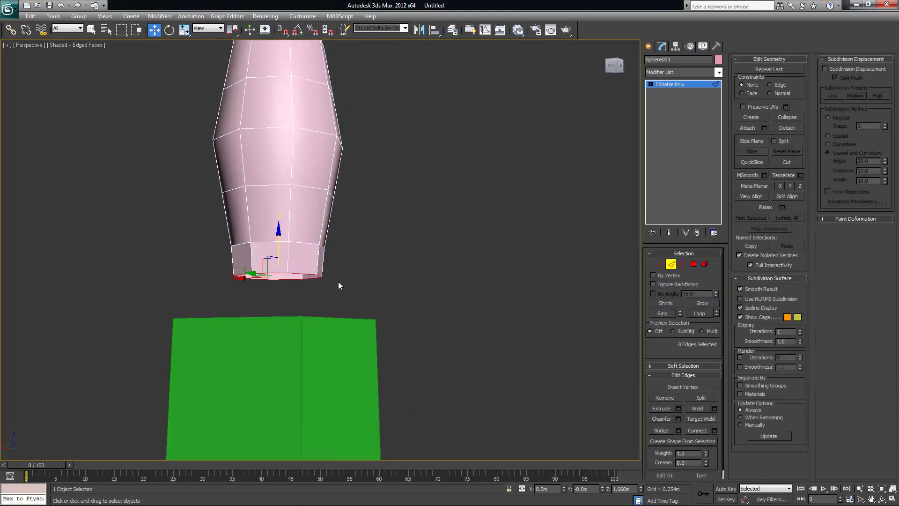
{"action": "middle_click_drag", "start_coordinate": [309, 274], "coordinate": [401, 292], "text": "alt"}
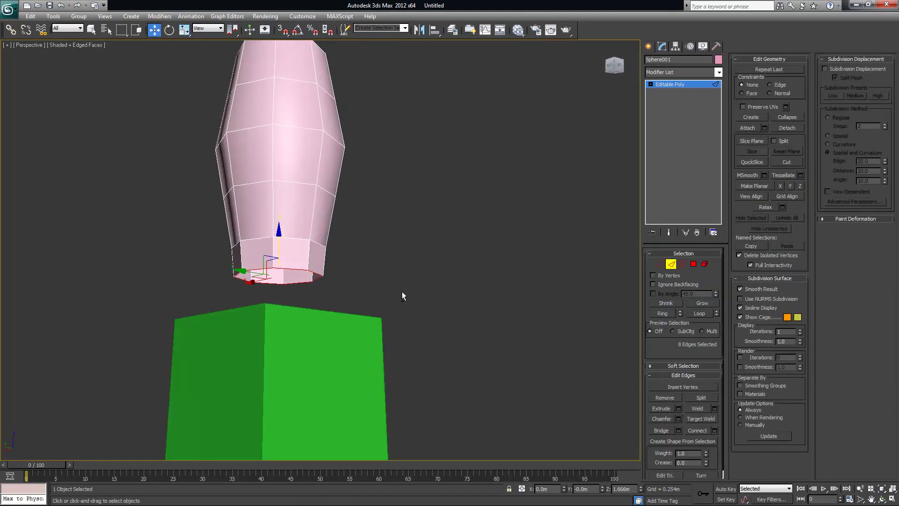
- Try extruding the finial's open lower edge loop and undo the extrusion
{"action": "left_click", "coordinate": [678, 409]}
{"action": "middle_click_drag", "start_coordinate": [432, 261], "coordinate": [342, 301], "text": "alt"}
{"action": "left_click", "coordinate": [325, 283]}
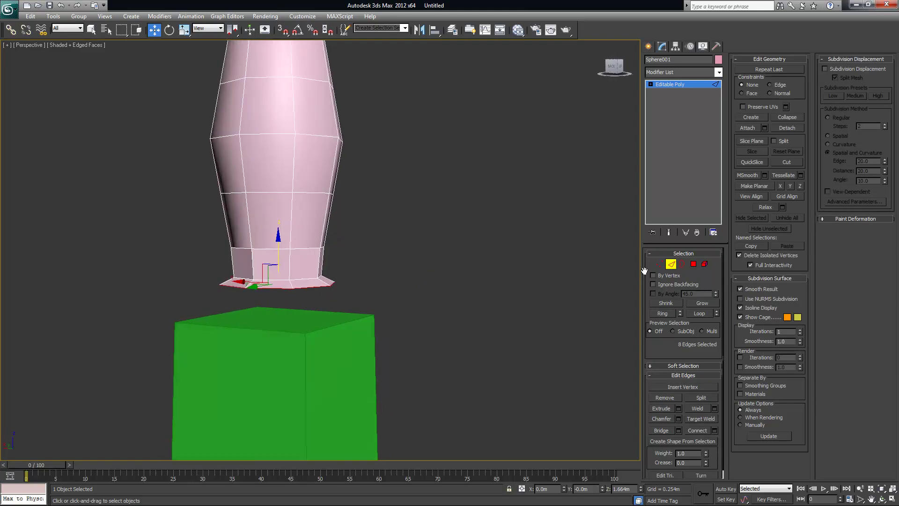
{"action": "left_click", "coordinate": [660, 264]}
{"action": "middle_click_drag", "start_coordinate": [371, 258], "coordinate": [343, 291], "text": "alt"}
{"action": "key", "text": "ctrl+Page_Up"}
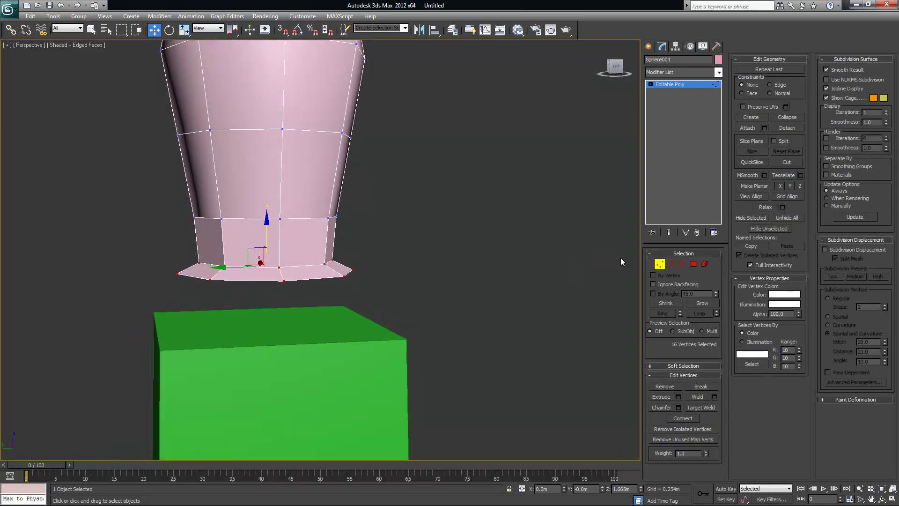
{"action": "key", "text": "ctrl+z"}
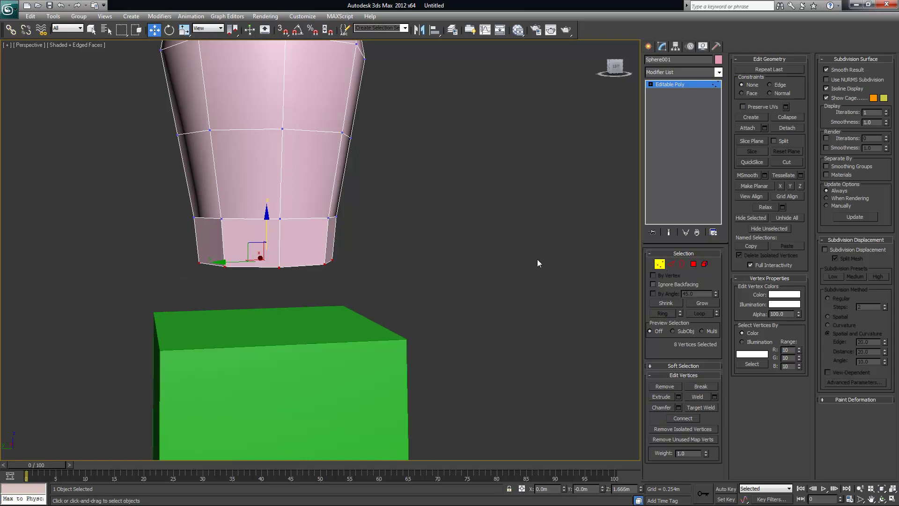
- Extrude the finial's open lower edge loop into a flared rim
{"action": "left_click", "coordinate": [671, 264]}
{"action": "middle_click_drag", "start_coordinate": [492, 269], "coordinate": [436, 277], "text": "alt"}
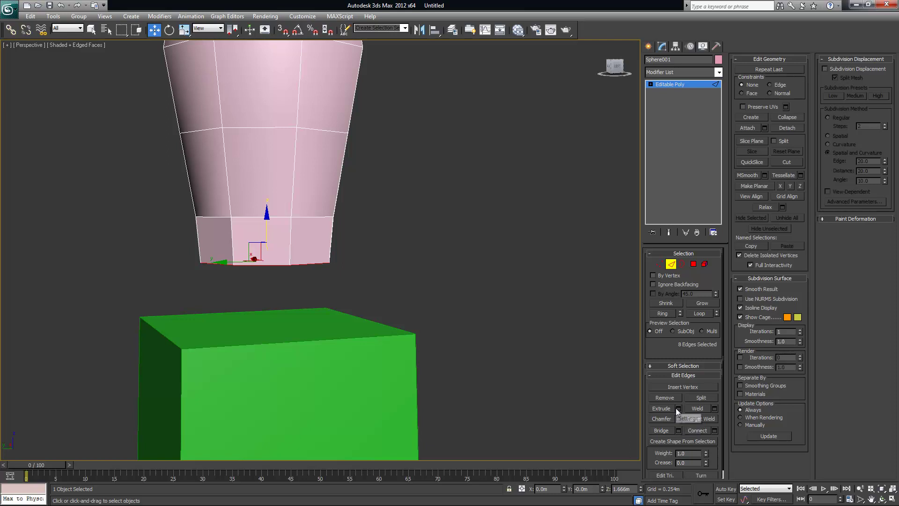
{"action": "left_click", "coordinate": [679, 408]}
{"action": "left_click", "coordinate": [330, 283]}
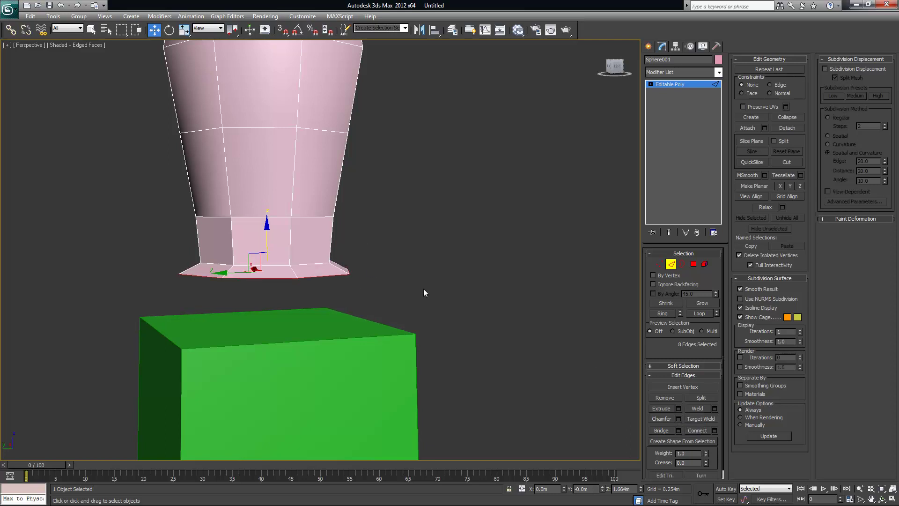
- Scale the rim's outer vertex ring inward to match the ring above and lower it about 0.005 m toward the post
{"action": "left_click", "coordinate": [658, 264]}
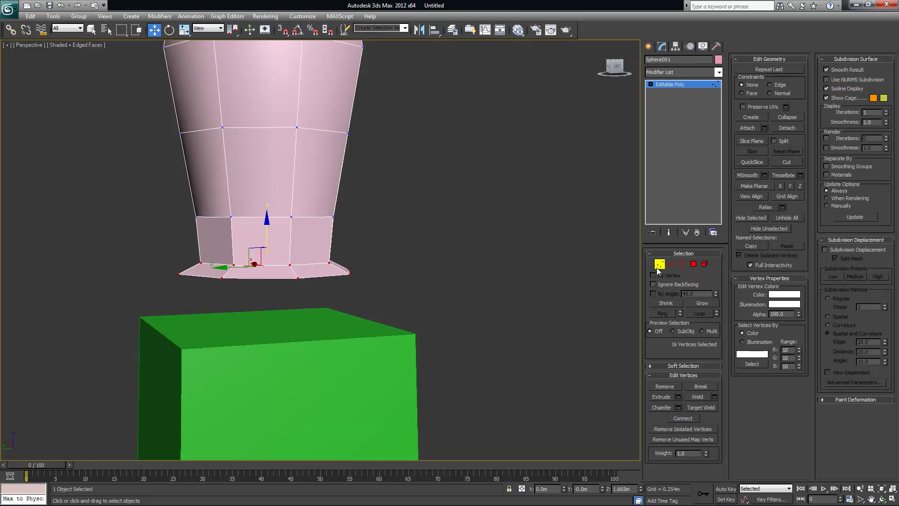
{"action": "middle_click_drag", "start_coordinate": [616, 260], "coordinate": [384, 287], "text": "alt"}
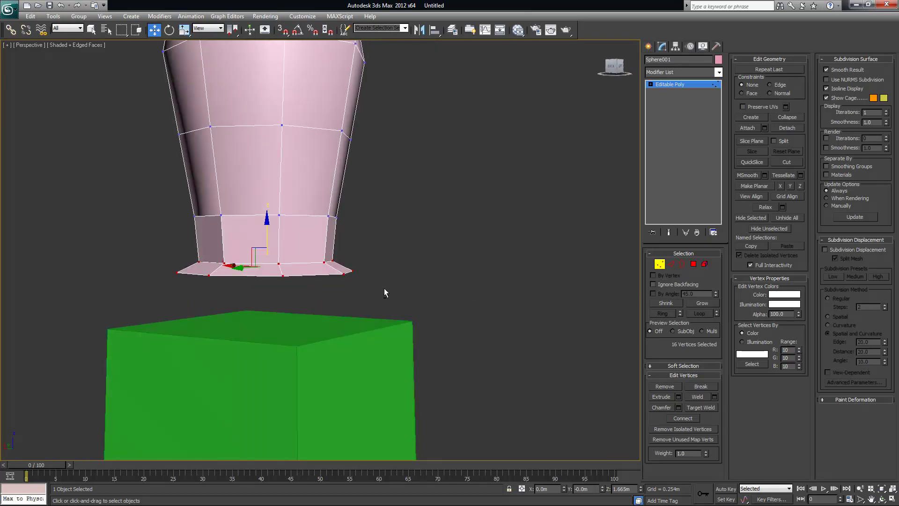
{"action": "middle_click_drag", "start_coordinate": [232, 251], "coordinate": [220, 244], "text": "alt"}
{"action": "left_click_drag", "start_coordinate": [384, 278], "coordinate": [397, 266], "text": "alt"}
{"action": "mouse_move", "coordinate": [397, 266]}
{"action": "middle_mouse_down", "text": "alt"}
{"action": "mouse_move", "coordinate": [464, 267]}
{"action": "mouse_move", "coordinate": [413, 262]}
{"action": "mouse_move", "coordinate": [402, 271]}
{"action": "middle_mouse_up", "text": "alt"}
{"action": "key", "text": "r"}
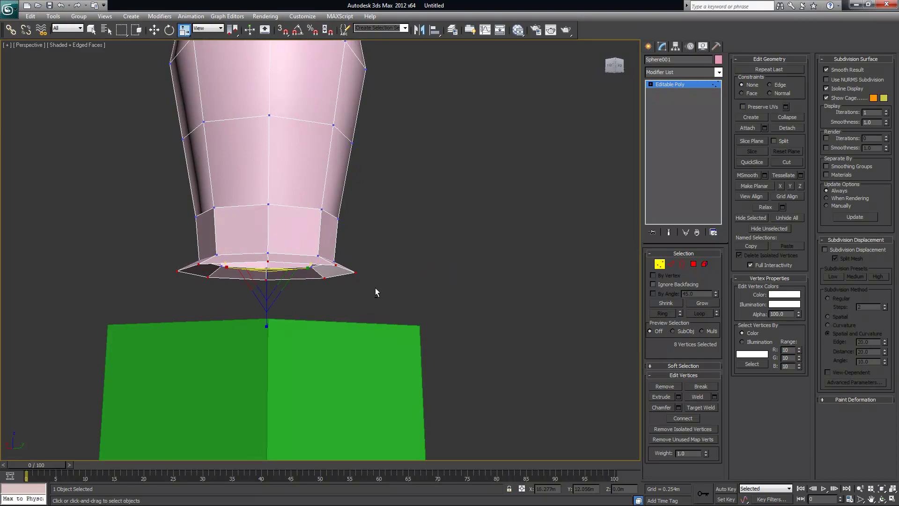
{"action": "left_click_drag", "start_coordinate": [256, 280], "coordinate": [238, 296]}
{"action": "middle_click_drag", "start_coordinate": [290, 296], "coordinate": [313, 311], "text": "alt"}
{"action": "key", "text": "w"}
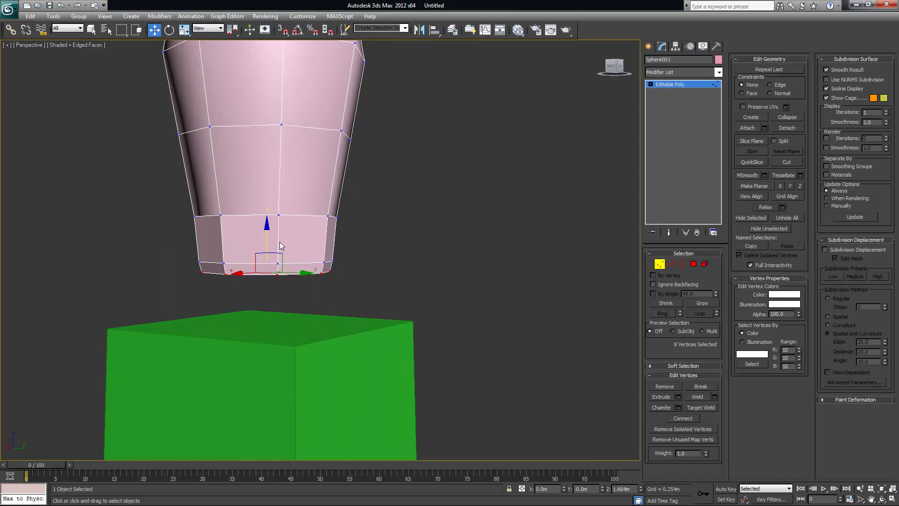
{"action": "left_click_drag", "start_coordinate": [268, 228], "coordinate": [266, 260]}
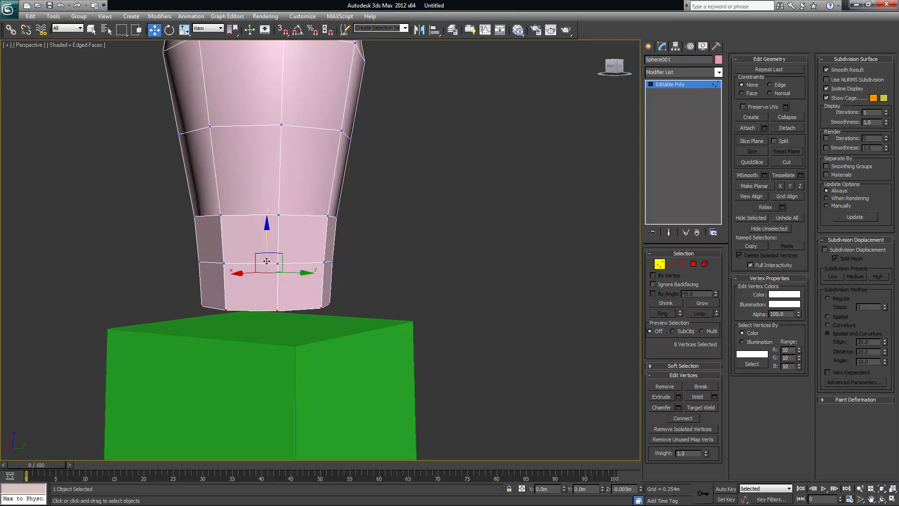
- Select the finial's two lowest vertex rings, scale them slightly inward in the horizontal plane, and clear the selection
{"action": "middle_click_drag", "start_coordinate": [267, 261], "coordinate": [364, 302], "text": "alt"}
{"action": "middle_click_drag", "start_coordinate": [244, 324], "coordinate": [268, 295], "text": "alt"}
{"action": "middle_click_drag", "start_coordinate": [334, 307], "coordinate": [295, 146], "text": "alt"}
{"action": "scroll", "coordinate": [364, 295], "scroll_direction": "down", "scroll_amount": 5}
{"action": "middle_click_drag", "start_coordinate": [323, 245], "coordinate": [251, 243], "text": "alt"}
{"action": "left_click_drag", "start_coordinate": [242, 239], "coordinate": [356, 295]}
{"action": "middle_click_drag", "start_coordinate": [360, 302], "coordinate": [341, 304], "text": "alt"}
{"action": "scroll", "coordinate": [341, 304], "scroll_direction": "up", "scroll_amount": 3}
{"action": "key", "text": "r"}
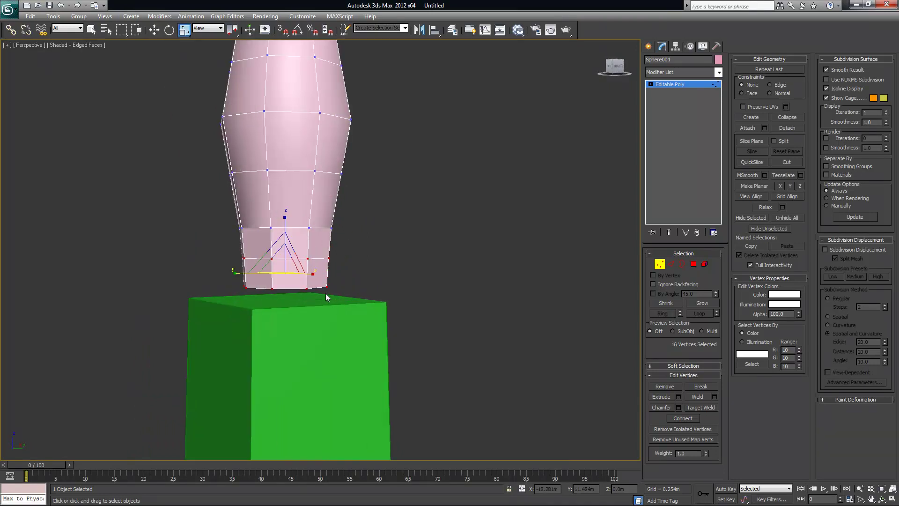
{"action": "left_click_drag", "start_coordinate": [286, 264], "coordinate": [286, 268]}
{"action": "middle_click_drag", "start_coordinate": [334, 279], "coordinate": [430, 280], "text": "alt"}
{"action": "left_click", "coordinate": [431, 279]}
- Scale the vertex ring just below the finial's widest part slightly outward
{"action": "left_click_drag", "start_coordinate": [191, 161], "coordinate": [385, 199]}
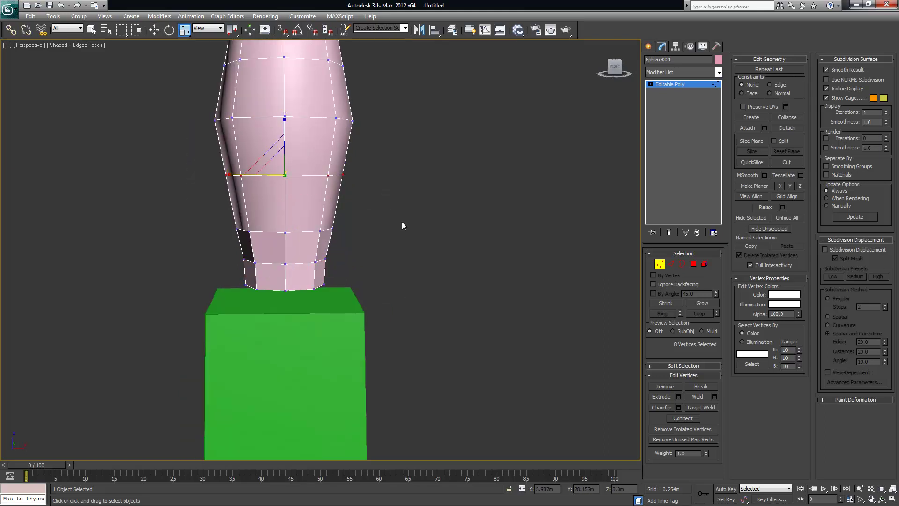
{"action": "middle_click_drag", "start_coordinate": [385, 206], "coordinate": [374, 218], "text": "alt"}
{"action": "left_click_drag", "start_coordinate": [289, 167], "coordinate": [295, 164]}
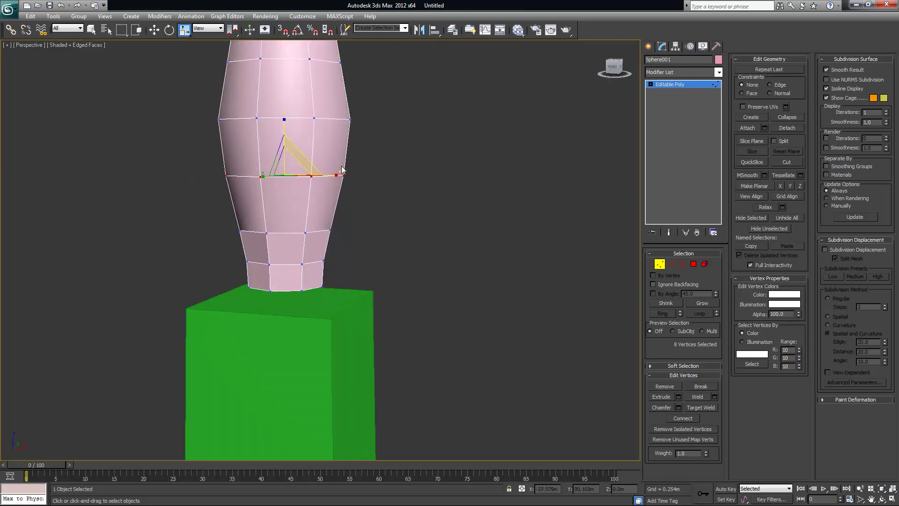
- Lower the single vertex at the finial's pointed tip slightly and clear the selection
{"action": "middle_click_drag", "start_coordinate": [301, 165], "coordinate": [302, 231]}
{"action": "left_click_drag", "start_coordinate": [318, 150], "coordinate": [291, 120]}
{"action": "middle_click_drag", "start_coordinate": [449, 206], "coordinate": [427, 271], "text": "alt"}
{"action": "left_click_drag", "start_coordinate": [304, 107], "coordinate": [271, 75]}
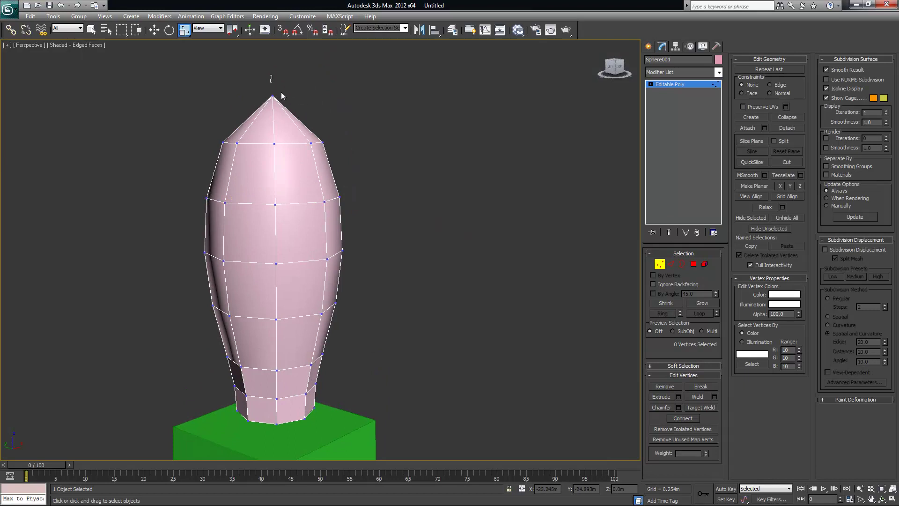
{"action": "key", "text": "w"}
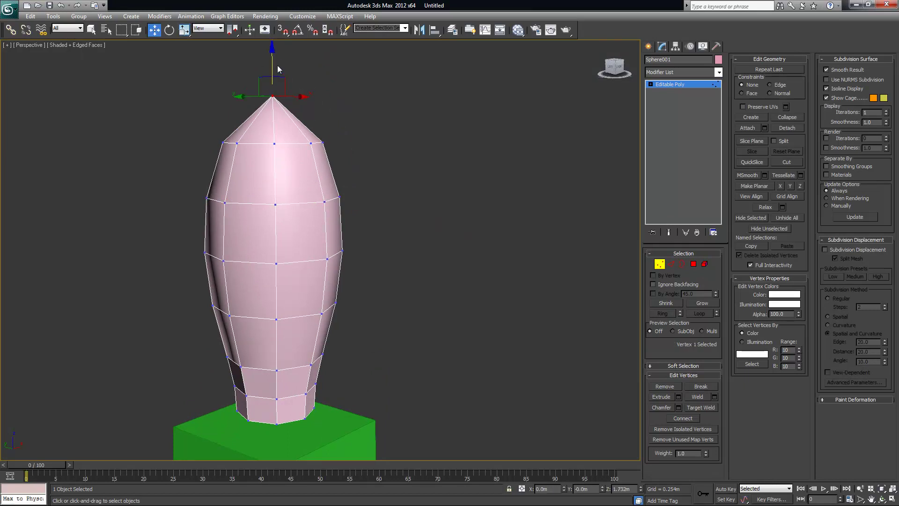
{"action": "left_click_drag", "start_coordinate": [273, 56], "coordinate": [273, 61]}
{"action": "left_click", "coordinate": [420, 203]}
- Leave the finial's vertex editing and select the top polygon of the green bedpost
{"action": "middle_click_drag", "start_coordinate": [421, 203], "coordinate": [386, 363], "text": "alt"}
{"action": "middle_click_drag", "start_coordinate": [387, 363], "coordinate": [407, 206]}
{"action": "middle_click_drag", "start_coordinate": [391, 269], "coordinate": [404, 304], "text": "alt"}
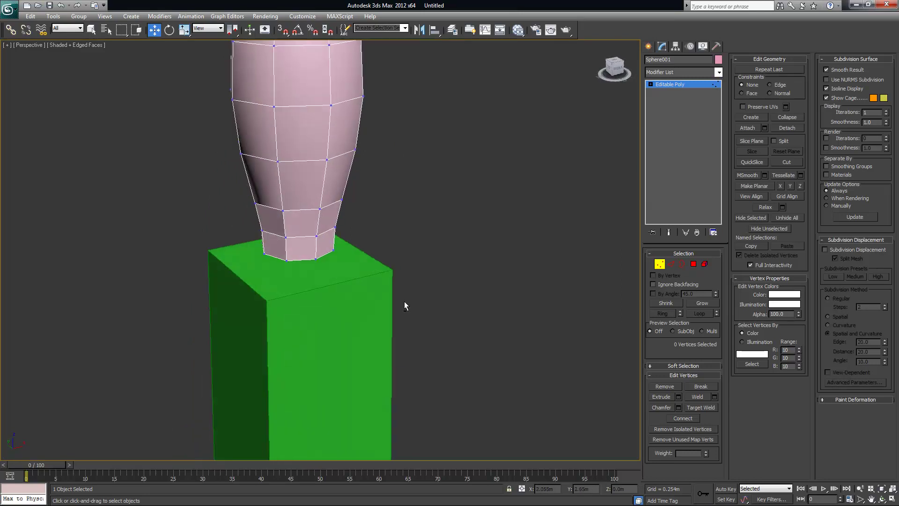
{"action": "left_click", "coordinate": [660, 264]}
{"action": "left_click", "coordinate": [345, 273]}
{"action": "middle_click_drag", "start_coordinate": [466, 285], "coordinate": [488, 290], "text": "alt"}
{"action": "left_click", "coordinate": [693, 264]}
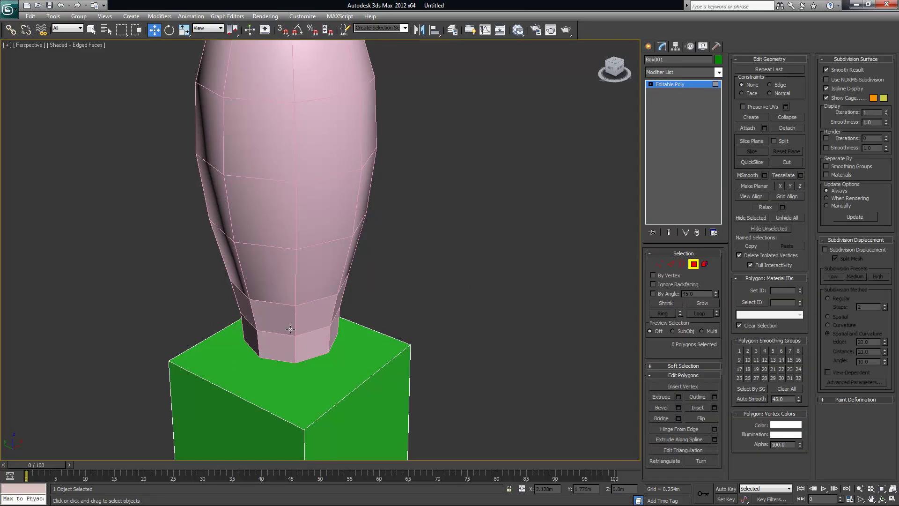
{"action": "left_click", "coordinate": [381, 385]}
{"action": "scroll", "coordinate": [387, 382], "scroll_direction": "up", "scroll_amount": 2}
{"action": "middle_click_drag", "start_coordinate": [393, 367], "coordinate": [412, 335], "text": "alt"}
- Inset the bedpost's top polygon by 0.047 m
{"action": "left_click", "coordinate": [715, 406]}
{"action": "mouse_move", "coordinate": [412, 299]}
{"action": "middle_mouse_down", "text": "alt"}
{"action": "mouse_move", "coordinate": [426, 294]}
{"action": "mouse_move", "coordinate": [416, 296]}
{"action": "middle_mouse_up", "text": "alt"}
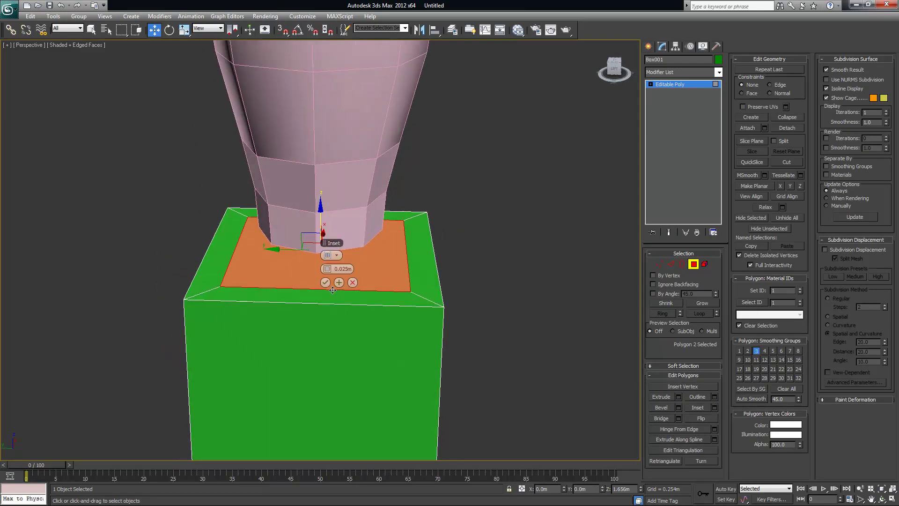
{"action": "left_click_drag", "start_coordinate": [331, 270], "coordinate": [332, 268]}
{"action": "middle_click_drag", "start_coordinate": [384, 249], "coordinate": [418, 242], "text": "alt"}
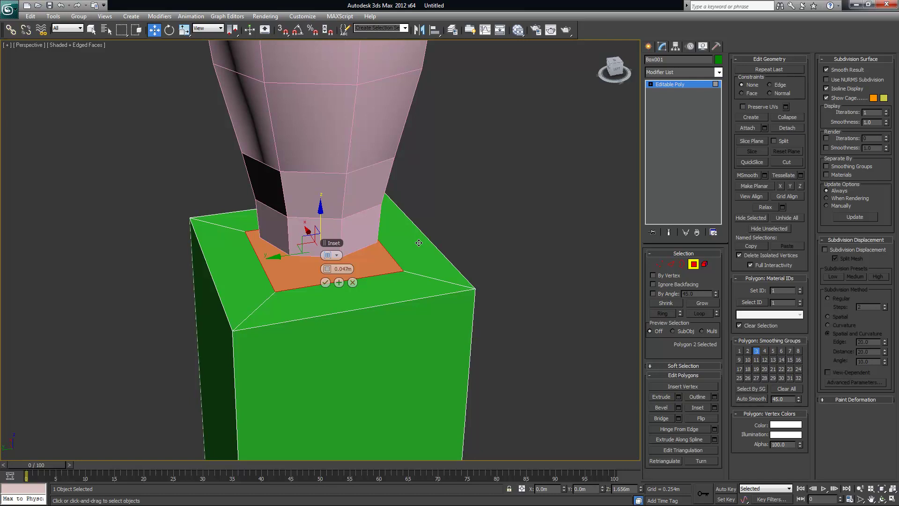
{"action": "middle_click_drag", "start_coordinate": [385, 124], "coordinate": [328, 225], "text": "alt"}
{"action": "middle_click_drag", "start_coordinate": [285, 262], "coordinate": [256, 250], "text": "alt"}
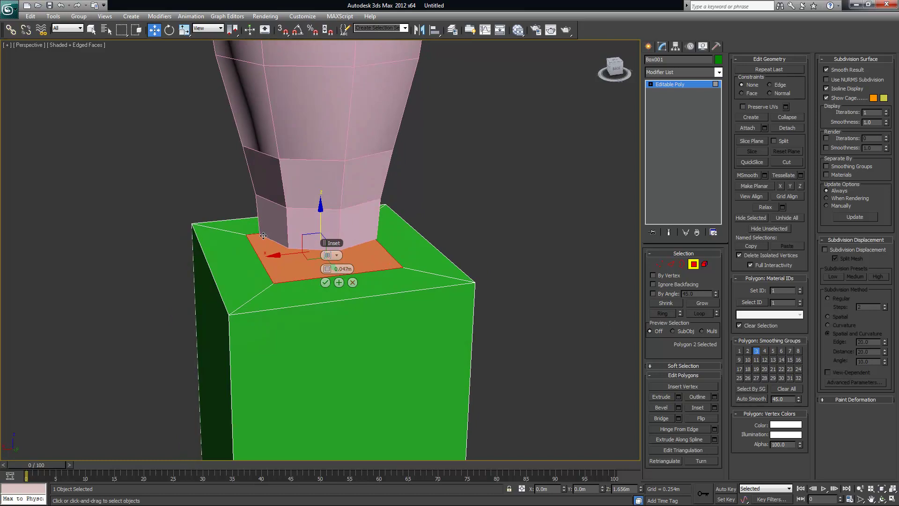
{"action": "left_click", "coordinate": [325, 282]}
- Delete the inset polygon on top of the bedpost and leave polygon editing
{"action": "middle_click_drag", "start_coordinate": [325, 282], "coordinate": [325, 266], "text": "alt"}
{"action": "middle_click_drag", "start_coordinate": [353, 302], "coordinate": [393, 308], "text": "alt"}
{"action": "key", "text": "ctrl+d"}
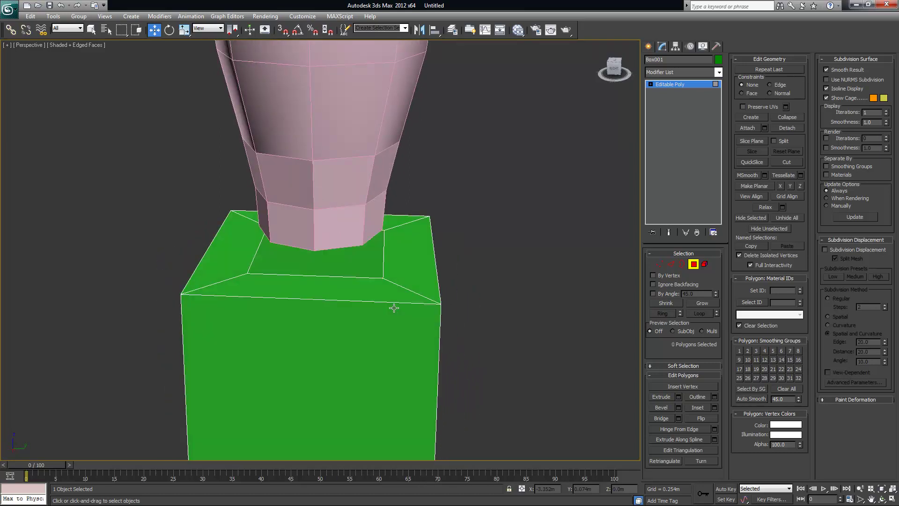
{"action": "middle_click_drag", "start_coordinate": [412, 291], "coordinate": [347, 206], "text": "alt"}
{"action": "left_click", "coordinate": [307, 204]}
{"action": "middle_click_drag", "start_coordinate": [342, 121], "coordinate": [316, 115], "text": "alt"}
{"action": "left_click", "coordinate": [547, 215]}
{"action": "left_click", "coordinate": [692, 265]}
- Select the finial and examine how its open base lines up with the square opening in the bedpost's top
{"action": "left_click", "coordinate": [290, 140]}
{"action": "key", "text": "z"}
{"action": "middle_click_drag", "start_coordinate": [377, 232], "coordinate": [362, 298], "text": "alt"}
{"action": "scroll", "coordinate": [336, 381], "scroll_direction": "up", "scroll_amount": 5}
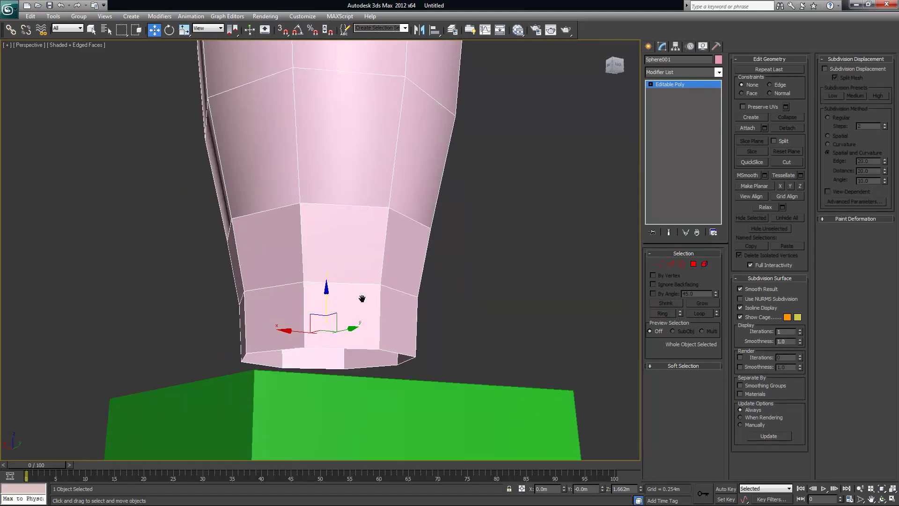
{"action": "middle_click_drag", "start_coordinate": [351, 358], "coordinate": [364, 332], "text": "alt"}
{"action": "scroll", "coordinate": [347, 378], "scroll_direction": "up", "scroll_amount": 2}
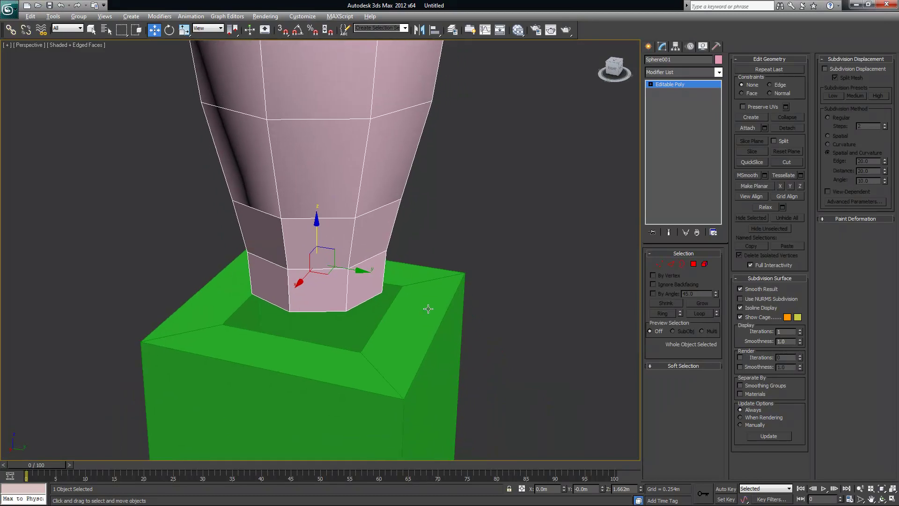
{"action": "middle_click_drag", "start_coordinate": [428, 309], "coordinate": [303, 245], "text": "alt"}
{"action": "middle_click_drag", "start_coordinate": [313, 313], "coordinate": [431, 279], "text": "alt"}
{"action": "scroll", "coordinate": [451, 287], "scroll_direction": "down", "scroll_amount": 3}
- Attach the finial to the bedpost as one editable poly and switch to edge editing
{"action": "left_click", "coordinate": [376, 278]}
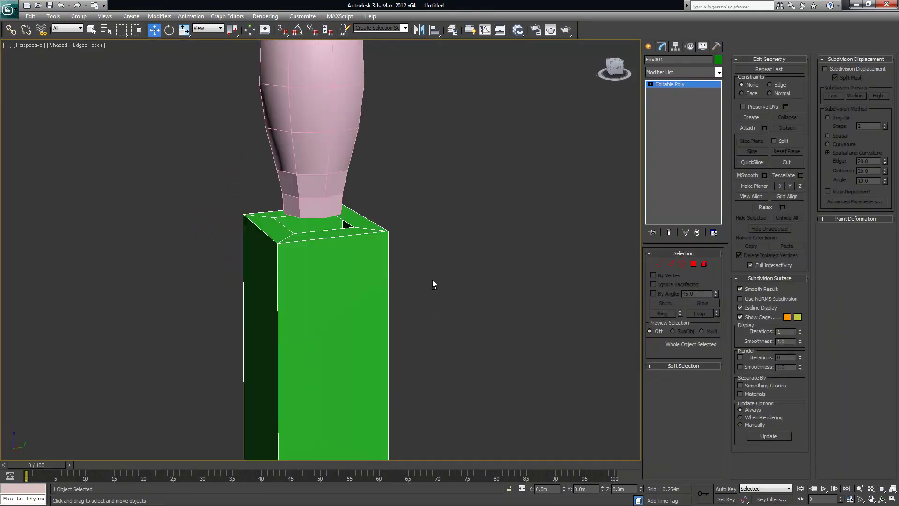
{"action": "middle_click_drag", "start_coordinate": [318, 164], "coordinate": [301, 281], "text": "alt"}
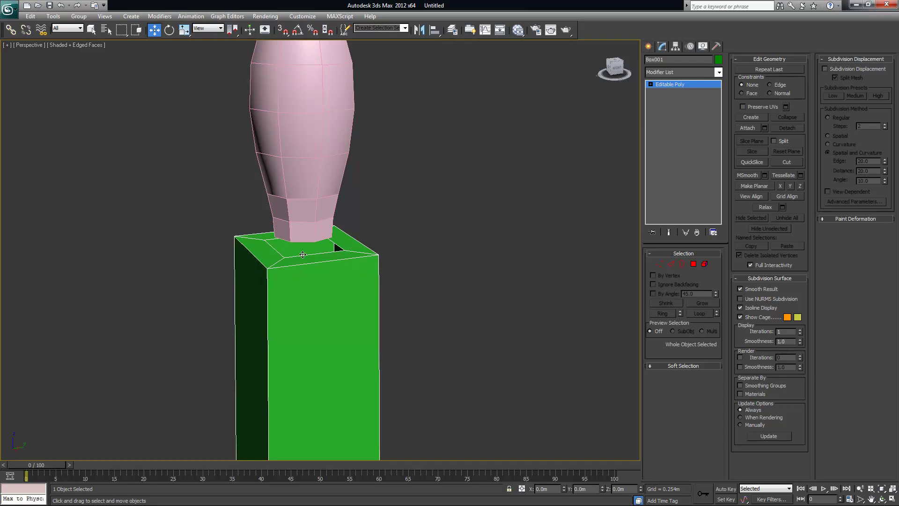
{"action": "left_click", "coordinate": [752, 130]}
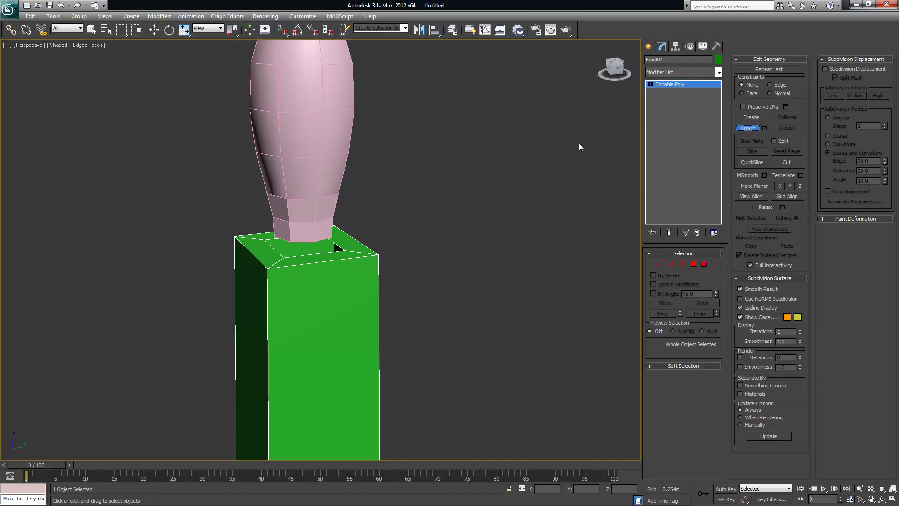
{"action": "left_click", "coordinate": [323, 164]}
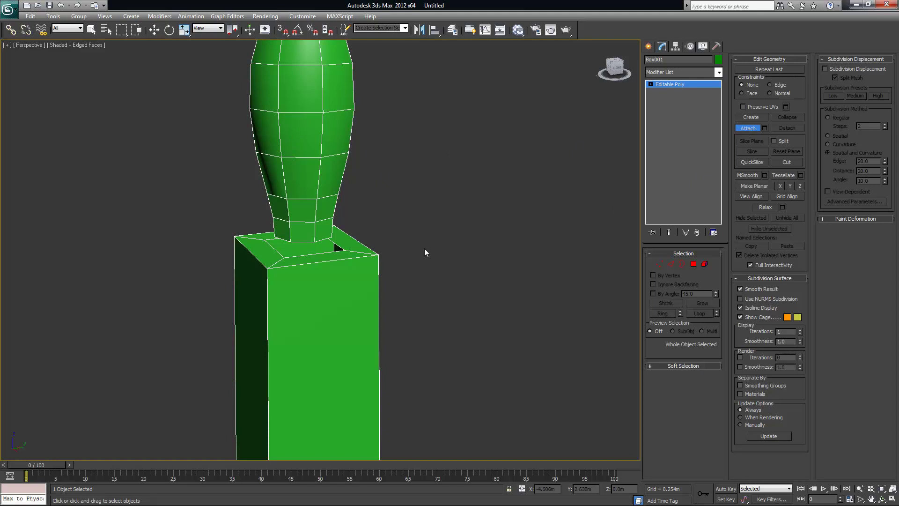
{"action": "middle_click_drag", "start_coordinate": [380, 271], "coordinate": [445, 263], "text": "alt"}
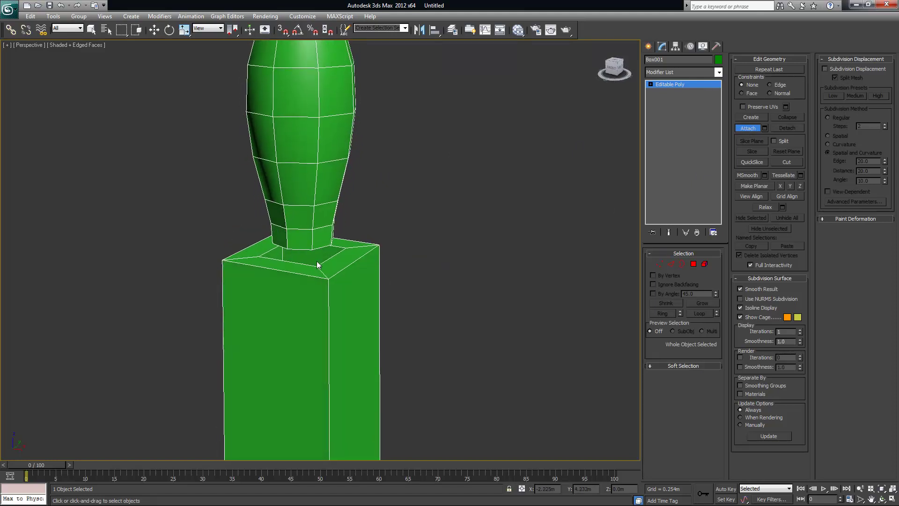
{"action": "middle_click_drag", "start_coordinate": [319, 269], "coordinate": [361, 273], "text": "alt"}
{"action": "scroll", "coordinate": [316, 276], "scroll_direction": "up", "scroll_amount": 2}
{"action": "left_click", "coordinate": [671, 265]}
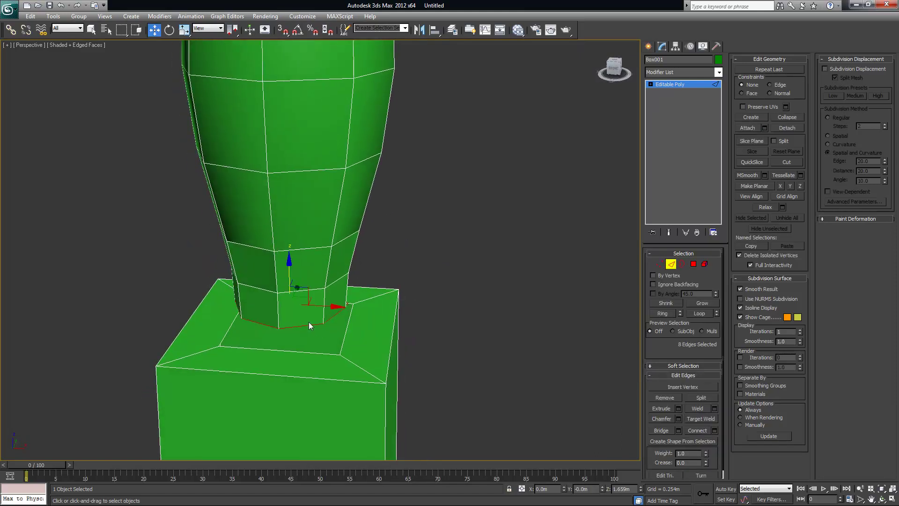
- Examine the finial's lower edge loop against the square opening in the bedpost's top from several angles
{"action": "scroll", "coordinate": [337, 323], "scroll_direction": "up", "scroll_amount": 4}
{"action": "middle_click_drag", "start_coordinate": [369, 325], "coordinate": [391, 321], "text": "alt"}
{"action": "middle_click_drag", "start_coordinate": [328, 300], "coordinate": [367, 281], "text": "alt"}
{"action": "scroll", "coordinate": [367, 281], "scroll_direction": "down", "scroll_amount": 3}
{"action": "middle_click_drag", "start_coordinate": [310, 245], "coordinate": [330, 271], "text": "alt"}
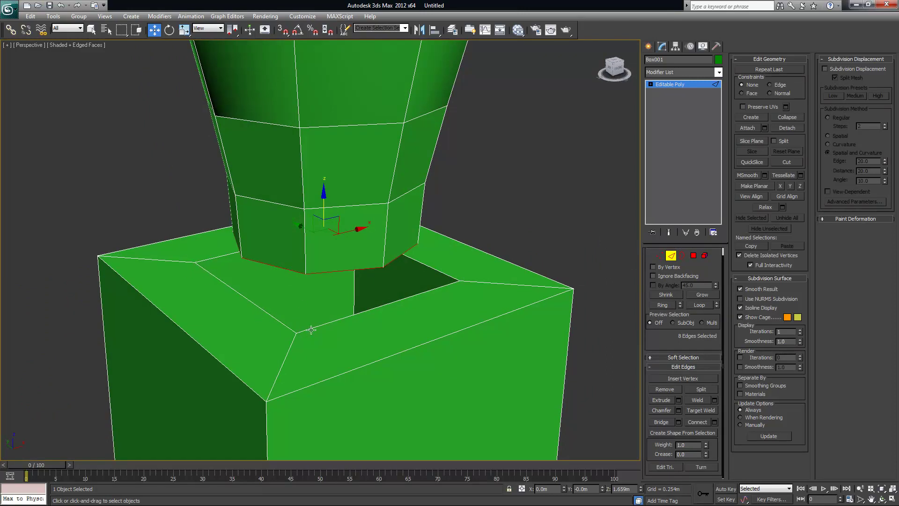
{"action": "middle_click_drag", "start_coordinate": [405, 287], "coordinate": [490, 268], "text": "alt"}
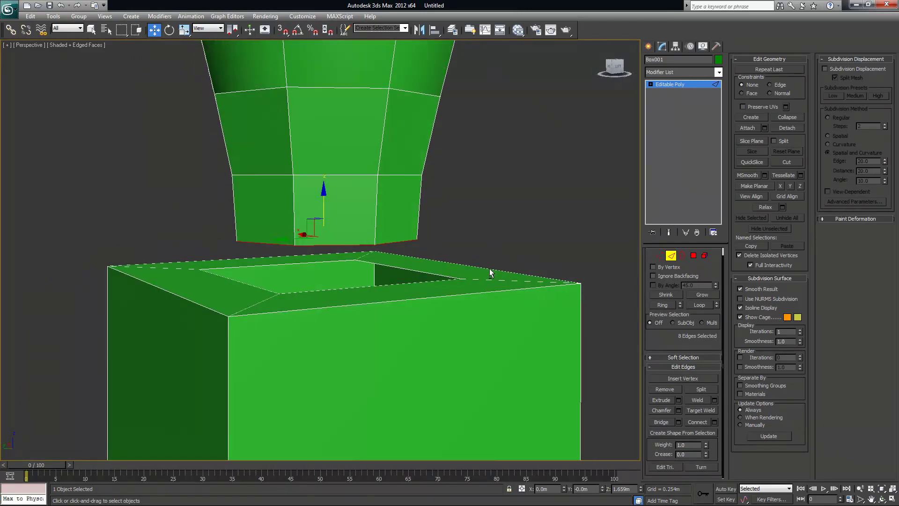
{"action": "middle_click_drag", "start_coordinate": [347, 180], "coordinate": [405, 279], "text": "alt"}
{"action": "middle_click_drag", "start_coordinate": [316, 310], "coordinate": [422, 325], "text": "alt"}
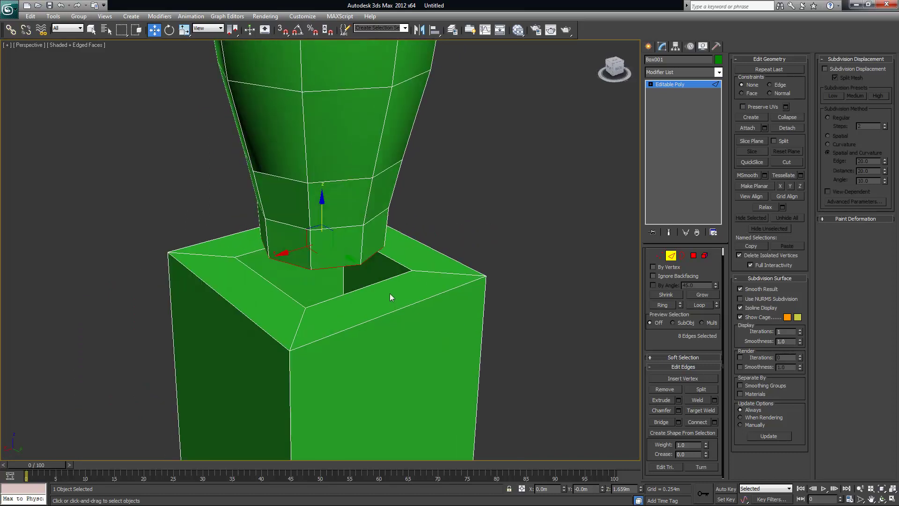
{"action": "middle_click_drag", "start_coordinate": [389, 296], "coordinate": [377, 280], "text": "alt"}
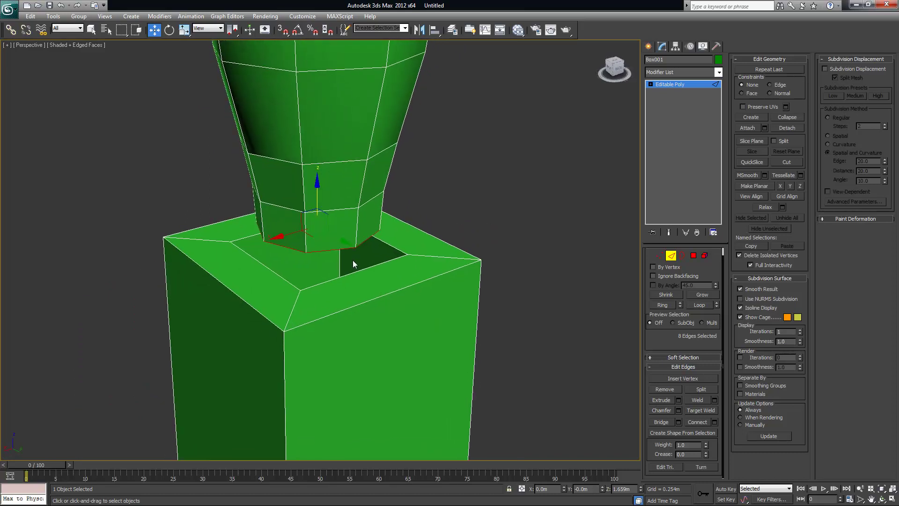
- Connect the edge rings of two adjacent edges of the square opening, adding a centre loop down each side of the bedpost
{"action": "left_click", "coordinate": [367, 268]}
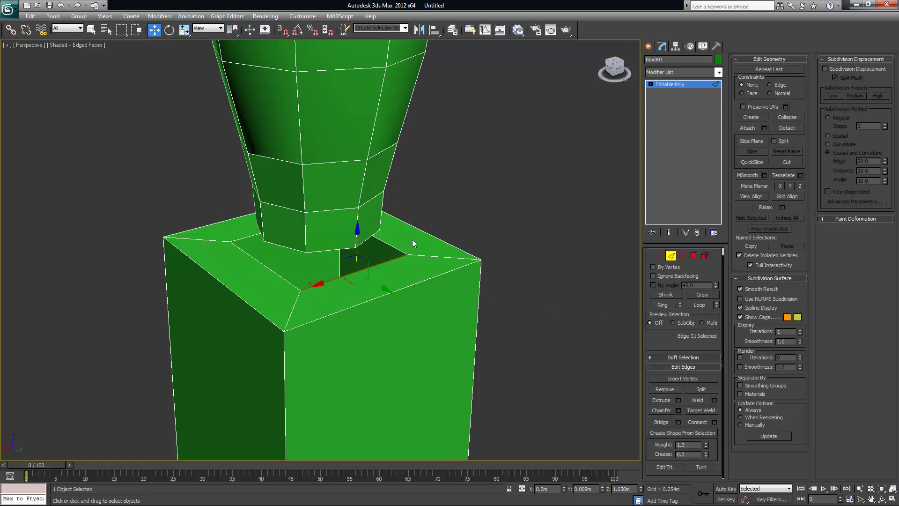
{"action": "left_click", "coordinate": [387, 246], "text": "ctrl"}
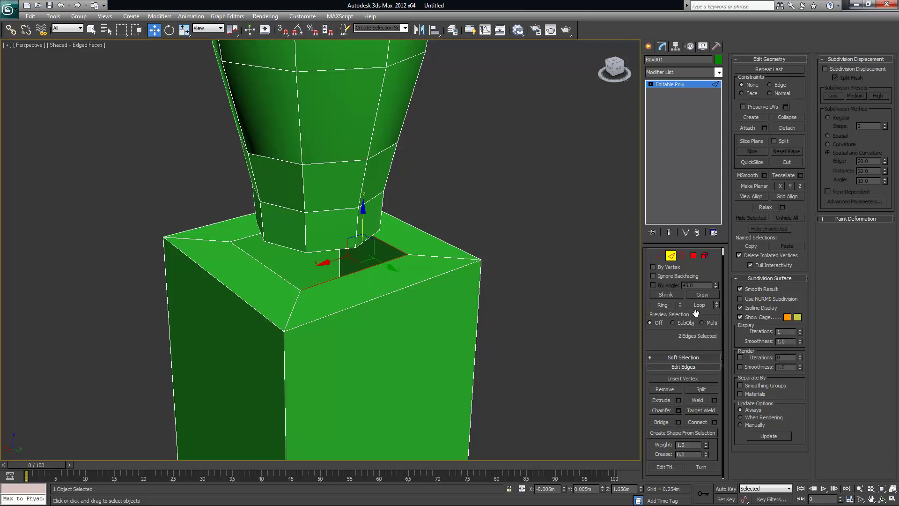
{"action": "left_click", "coordinate": [664, 305]}
{"action": "middle_click_drag", "start_coordinate": [518, 310], "coordinate": [466, 277], "text": "alt"}
{"action": "scroll", "coordinate": [517, 309], "scroll_direction": "down", "scroll_amount": 5}
{"action": "scroll", "coordinate": [465, 316], "scroll_direction": "down", "scroll_amount": 5}
{"action": "middle_click_drag", "start_coordinate": [448, 350], "coordinate": [369, 363]}
{"action": "middle_click_drag", "start_coordinate": [379, 127], "coordinate": [402, 393]}
{"action": "middle_click_drag", "start_coordinate": [396, 173], "coordinate": [398, 346]}
{"action": "scroll", "coordinate": [361, 288], "scroll_direction": "up", "scroll_amount": 5}
{"action": "middle_click_drag", "start_coordinate": [361, 291], "coordinate": [409, 272]}
{"action": "scroll", "coordinate": [435, 330], "scroll_direction": "up", "scroll_amount": 4}
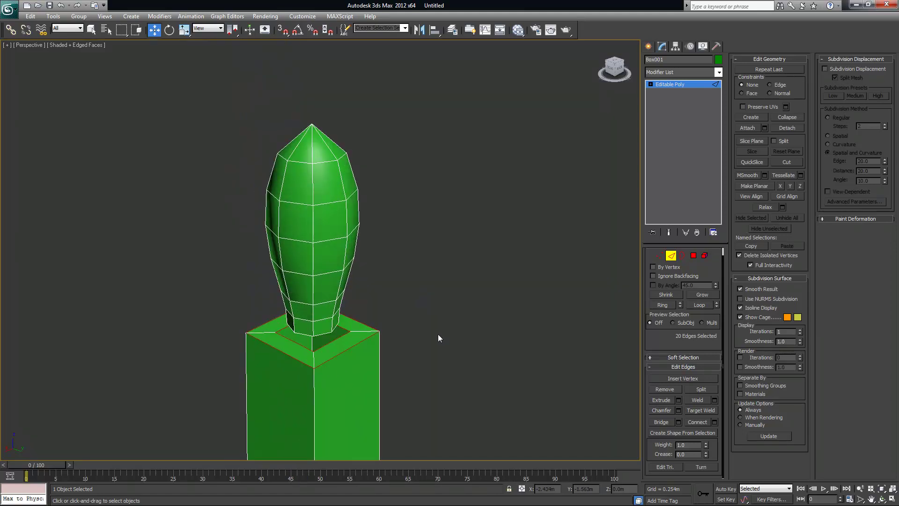
{"action": "scroll", "coordinate": [480, 374], "scroll_direction": "up", "scroll_amount": 4}
{"action": "middle_click_drag", "start_coordinate": [480, 374], "coordinate": [484, 347]}
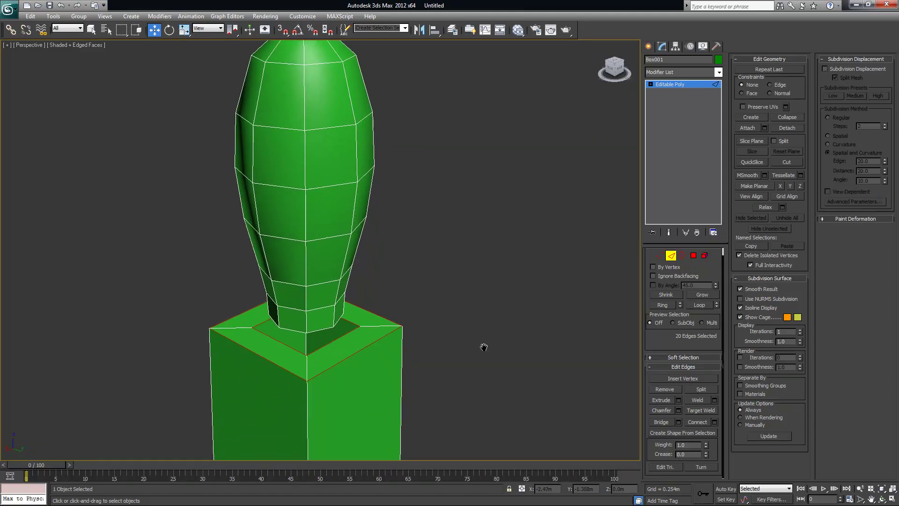
{"action": "left_click", "coordinate": [714, 421]}
{"action": "left_click", "coordinate": [339, 296]}
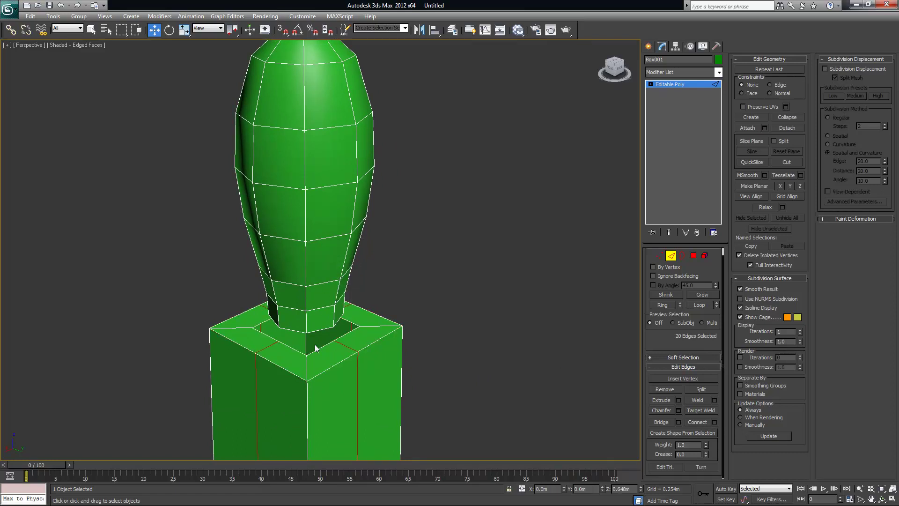
{"action": "scroll", "coordinate": [347, 353], "scroll_direction": "up", "scroll_amount": 3}
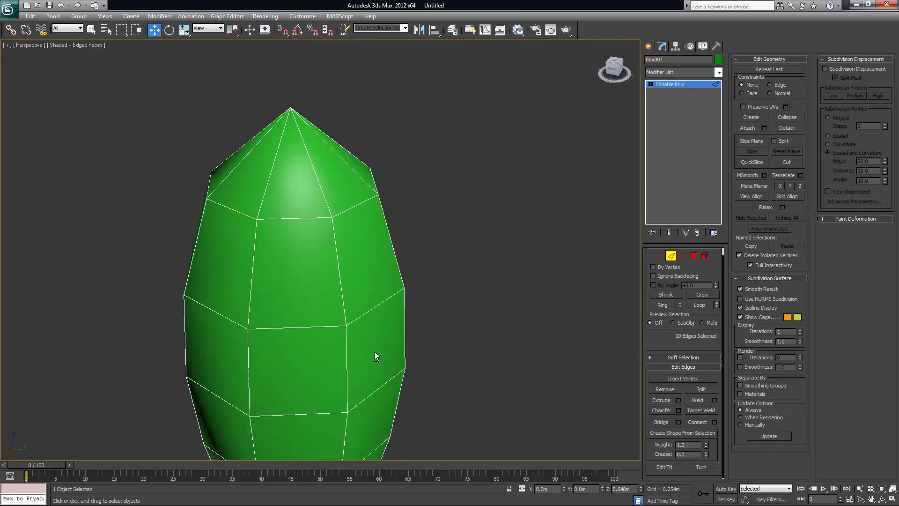
{"action": "scroll", "coordinate": [367, 352], "scroll_direction": "down", "scroll_amount": 4}
{"action": "middle_click_drag", "start_coordinate": [359, 340], "coordinate": [360, 343], "text": "alt"}
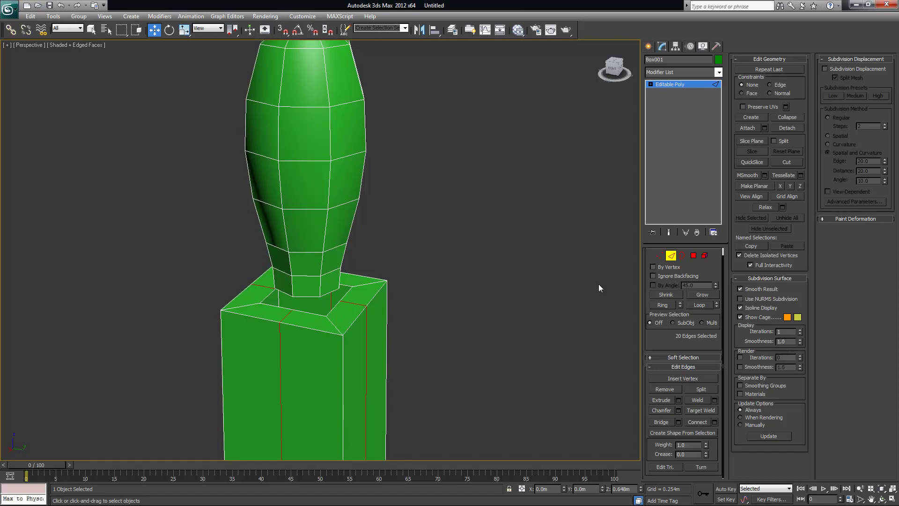
- Switch to vertex editing and select the four inner corner vertices of the bedpost's square opening
{"action": "left_click", "coordinate": [660, 257]}
{"action": "middle_click_drag", "start_coordinate": [442, 298], "coordinate": [429, 329], "text": "alt"}
{"action": "left_click", "coordinate": [333, 289]}
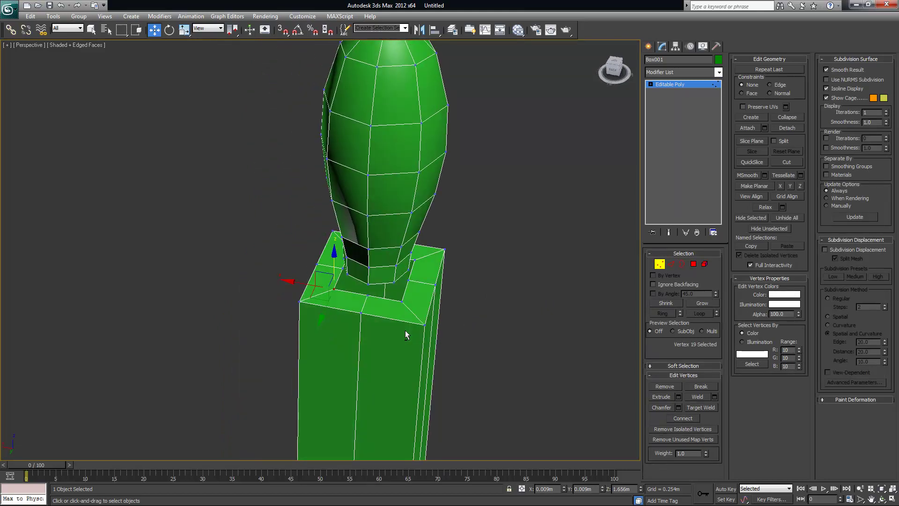
{"action": "left_click", "coordinate": [402, 301], "text": "ctrl"}
{"action": "middle_click_drag", "start_coordinate": [473, 313], "coordinate": [424, 315], "text": "alt"}
{"action": "left_click", "coordinate": [443, 308], "text": "ctrl"}
{"action": "middle_click_drag", "start_coordinate": [538, 325], "coordinate": [468, 342], "text": "alt"}
{"action": "left_click", "coordinate": [460, 314], "text": "ctrl"}
{"action": "middle_click_drag", "start_coordinate": [407, 315], "coordinate": [416, 162], "text": "alt"}
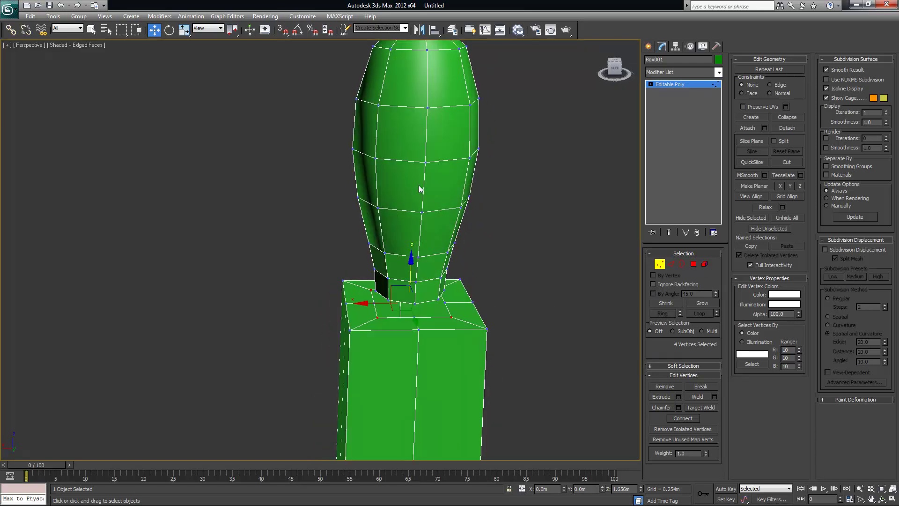
- Scale the opening's four corner vertices inward to form an octagon matching the finial's base, and clear the vertex selection
{"action": "middle_click_drag", "start_coordinate": [374, 342], "coordinate": [478, 359], "text": "alt"}
{"action": "left_click", "coordinate": [385, 322]}
{"action": "left_click", "coordinate": [450, 351], "text": "ctrl"}
{"action": "left_click", "coordinate": [504, 344], "text": "ctrl"}
{"action": "middle_click_drag", "start_coordinate": [564, 354], "coordinate": [520, 351], "text": "alt"}
{"action": "left_click", "coordinate": [520, 351], "text": "ctrl"}
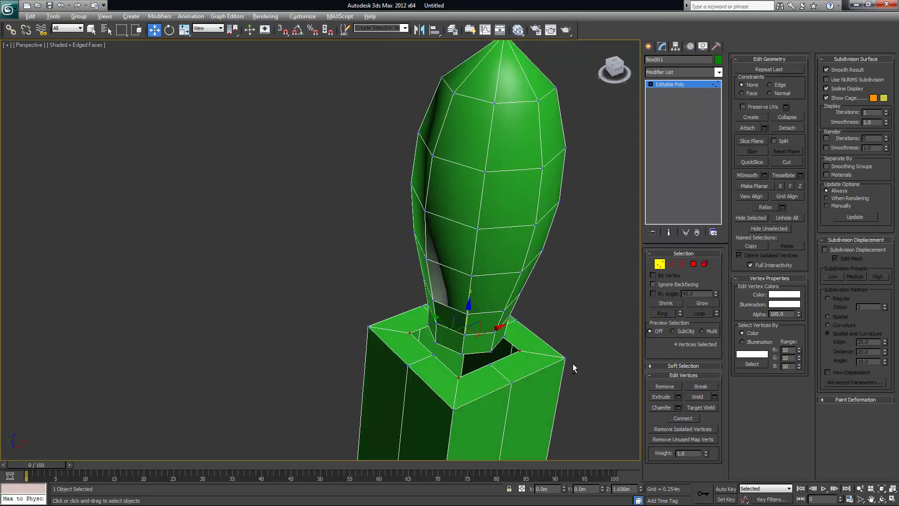
{"action": "middle_click_drag", "start_coordinate": [573, 364], "coordinate": [455, 306], "text": "alt"}
{"action": "middle_click_drag", "start_coordinate": [446, 361], "coordinate": [485, 369], "text": "alt"}
{"action": "key", "text": "r"}
{"action": "left_click_drag", "start_coordinate": [469, 343], "coordinate": [447, 359]}
{"action": "middle_click_drag", "start_coordinate": [594, 366], "coordinate": [496, 165], "text": "alt"}
{"action": "middle_click_drag", "start_coordinate": [468, 315], "coordinate": [466, 374], "text": "alt"}
{"action": "left_click", "coordinate": [588, 311]}
{"action": "middle_click_drag", "start_coordinate": [588, 311], "coordinate": [491, 322], "text": "alt"}
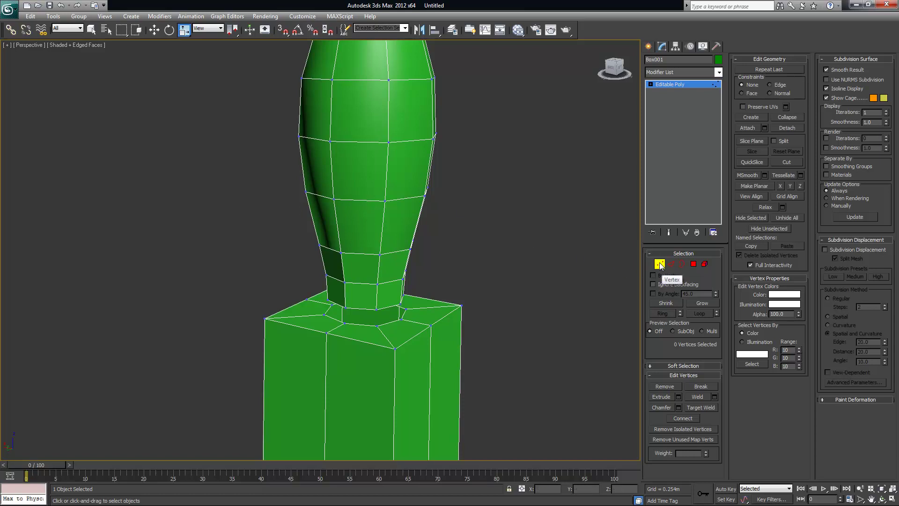
- Target-weld the vertices of the finial's open lower rim to the matching vertices around the bedpost's opening
{"action": "left_click", "coordinate": [700, 407]}
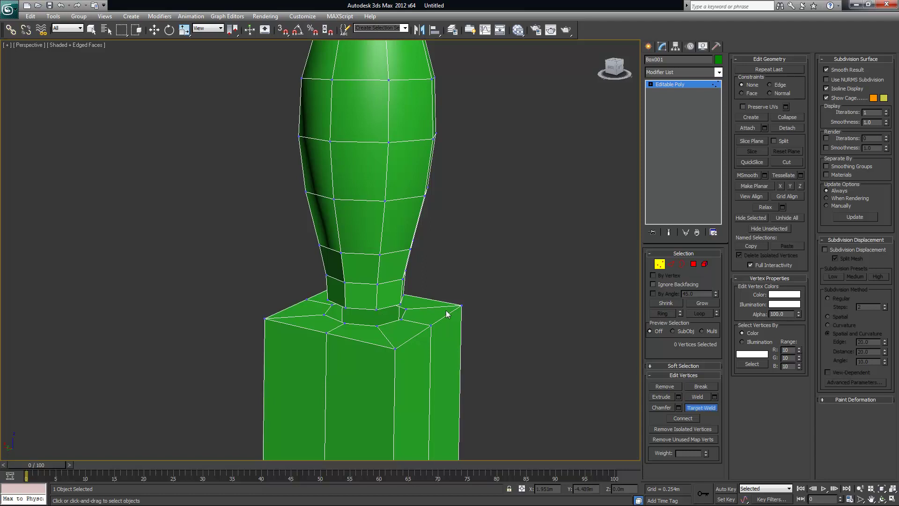
{"action": "middle_click_drag", "start_coordinate": [447, 314], "coordinate": [408, 307], "text": "alt"}
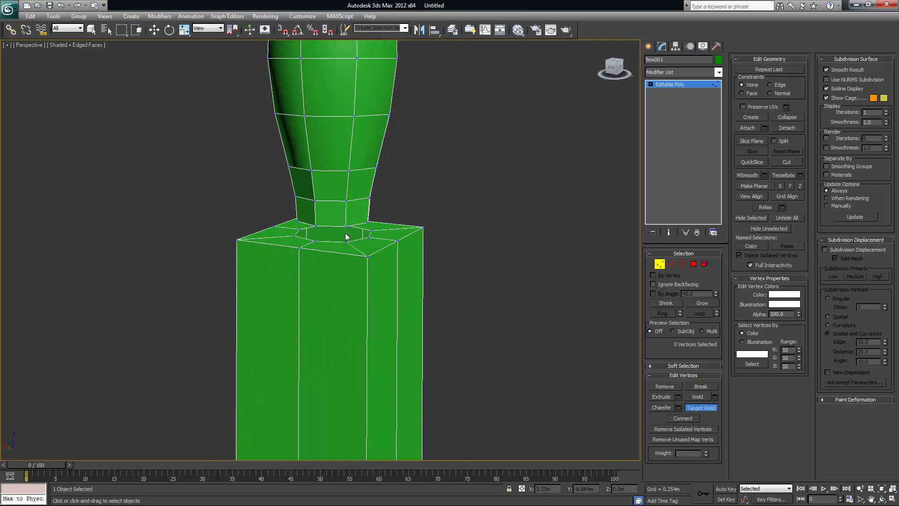
{"action": "scroll", "coordinate": [347, 253], "scroll_direction": "up", "scroll_amount": 6}
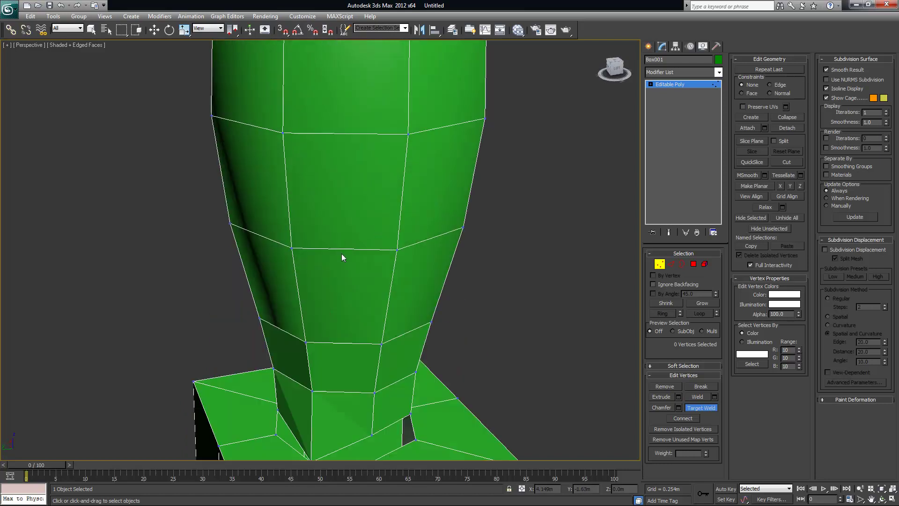
{"action": "middle_click_drag", "start_coordinate": [359, 349], "coordinate": [335, 290]}
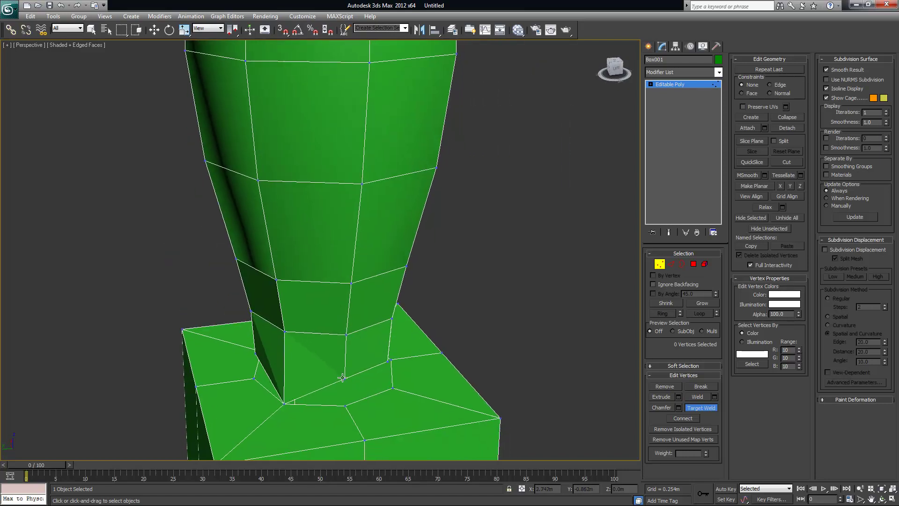
{"action": "middle_click_drag", "start_coordinate": [346, 405], "coordinate": [351, 333], "text": "alt"}
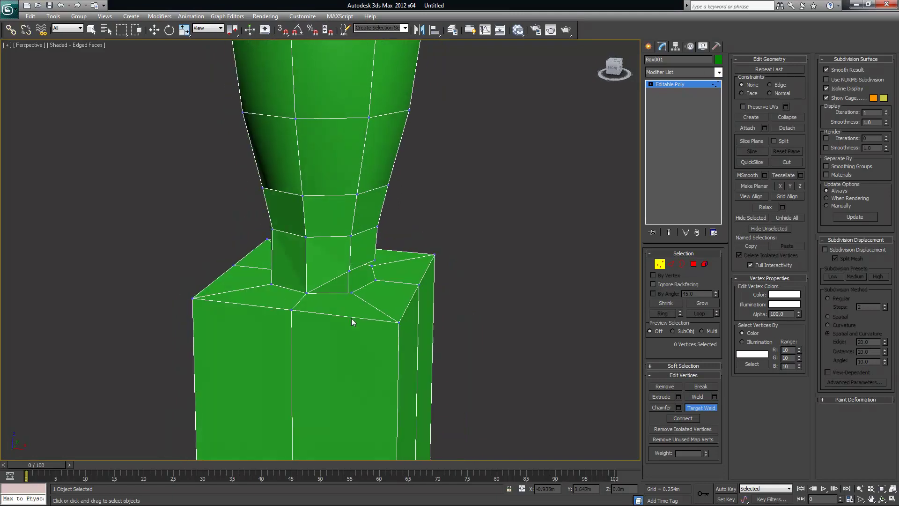
{"action": "left_click", "coordinate": [349, 271]}
{"action": "middle_click_drag", "start_coordinate": [352, 297], "coordinate": [338, 313], "text": "alt"}
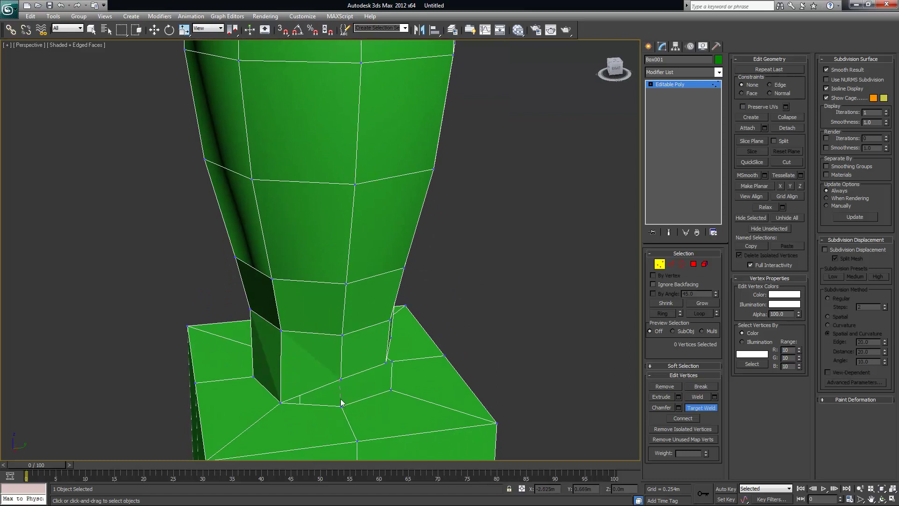
{"action": "mouse_move", "coordinate": [340, 407]}
{"action": "middle_mouse_down", "text": "alt"}
{"action": "mouse_move", "coordinate": [347, 401]}
{"action": "mouse_move", "coordinate": [331, 404]}
{"action": "middle_mouse_up", "text": "alt"}
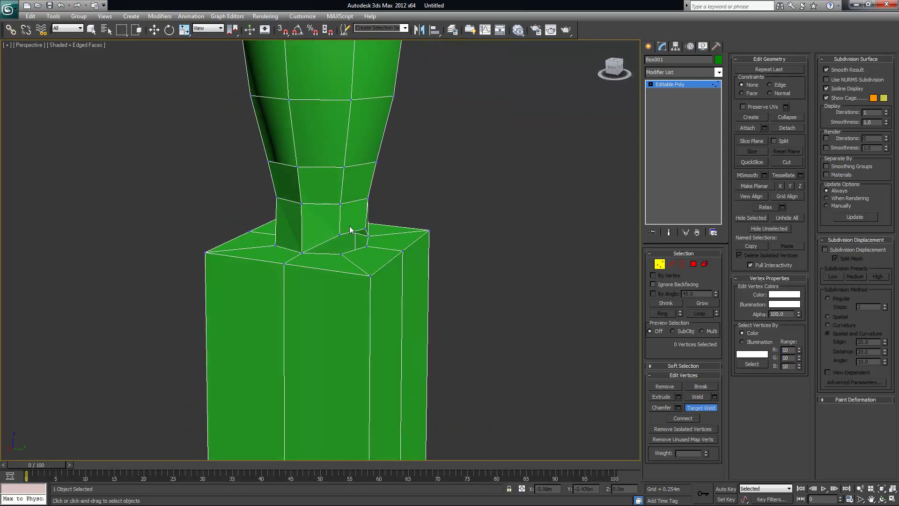
{"action": "left_click", "coordinate": [341, 254]}
{"action": "middle_click_drag", "start_coordinate": [375, 266], "coordinate": [331, 277], "text": "alt"}
{"action": "left_click", "coordinate": [349, 437]}
{"action": "middle_click_drag", "start_coordinate": [357, 442], "coordinate": [508, 325], "text": "alt"}
{"action": "middle_click_drag", "start_coordinate": [526, 290], "coordinate": [374, 182], "text": "alt"}
{"action": "right_click", "coordinate": [526, 238]}
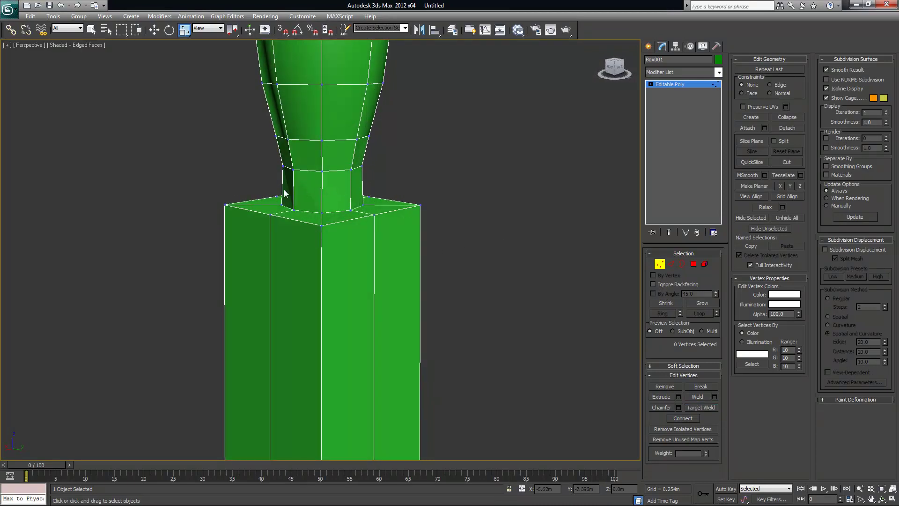
- Connect the ring of vertical edges around the finial's neck to add a horizontal edge loop just above the bedpost
{"action": "left_click", "coordinate": [674, 264]}
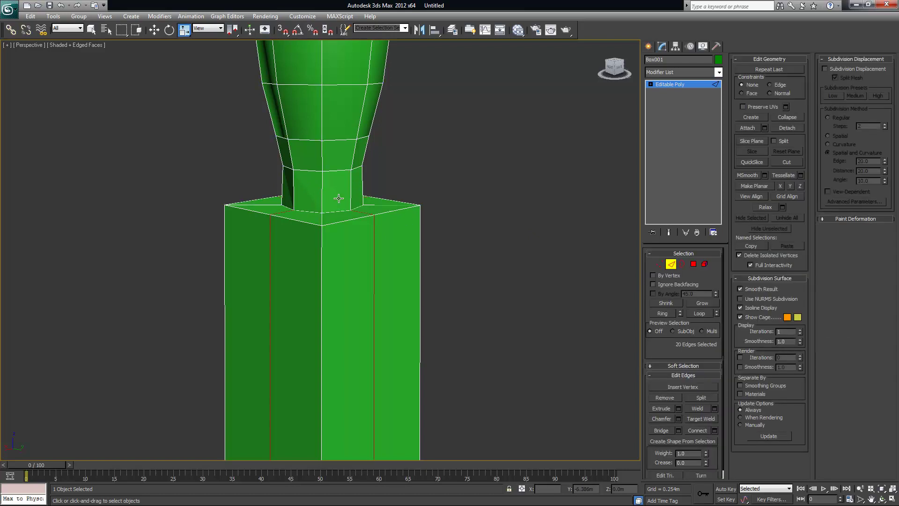
{"action": "left_click", "coordinate": [351, 190]}
{"action": "middle_click_drag", "start_coordinate": [467, 266], "coordinate": [488, 266], "text": "alt"}
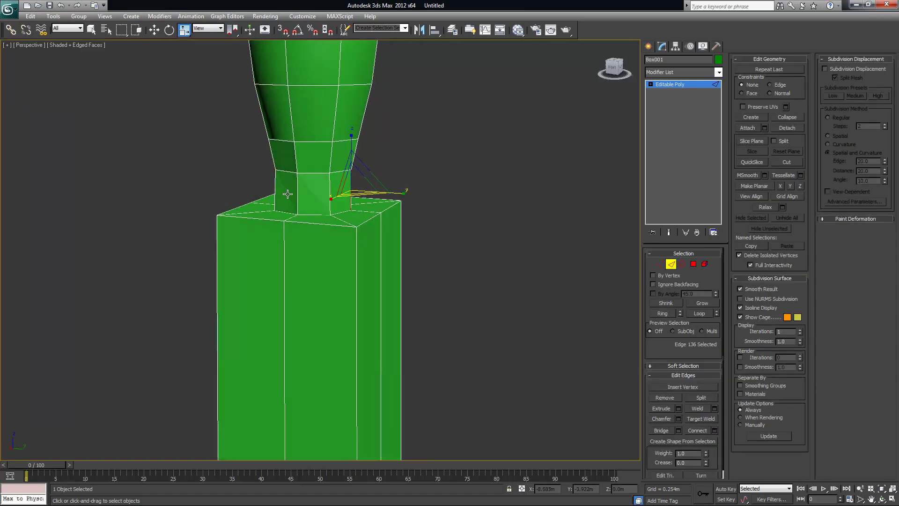
{"action": "middle_click_drag", "start_coordinate": [366, 224], "coordinate": [305, 199], "text": "alt"}
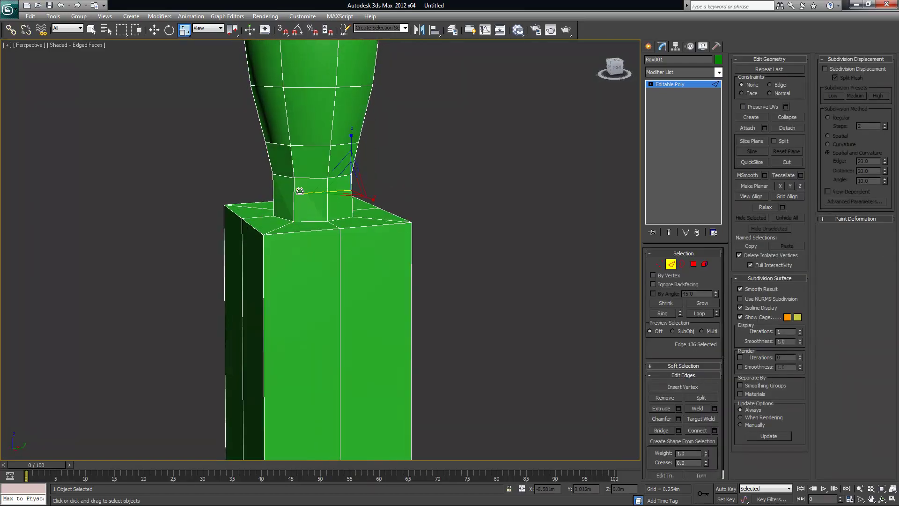
{"action": "middle_click_drag", "start_coordinate": [612, 375], "coordinate": [550, 303], "text": "alt"}
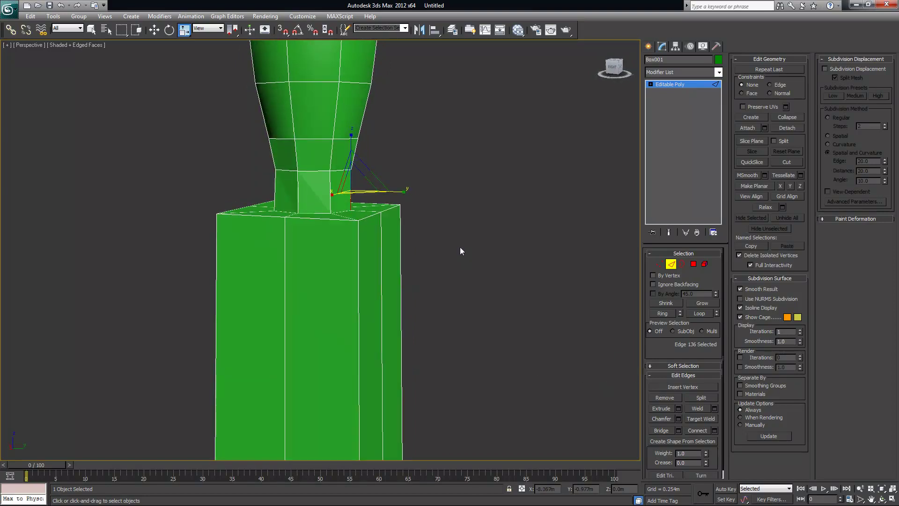
{"action": "left_click", "coordinate": [671, 316]}
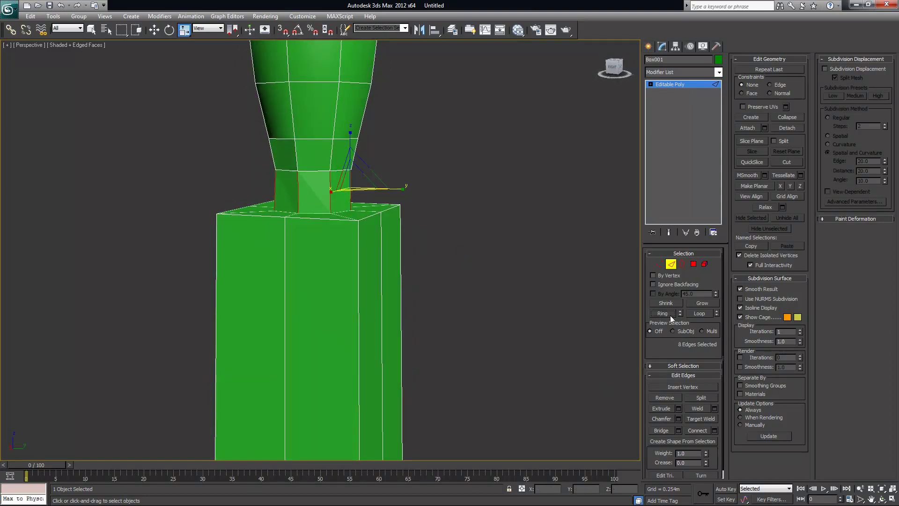
{"action": "left_click", "coordinate": [714, 430]}
{"action": "middle_click_drag", "start_coordinate": [525, 330], "coordinate": [480, 303], "text": "alt"}
{"action": "left_click", "coordinate": [324, 297]}
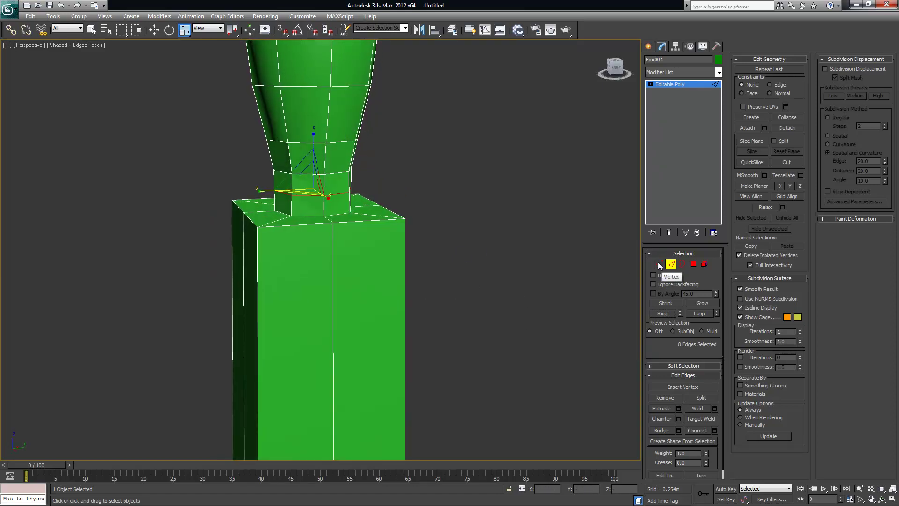
- Scale the new neck edge loop slightly inward to narrow the joint between finial and bedpost
{"action": "middle_click_drag", "start_coordinate": [486, 257], "coordinate": [529, 262], "text": "alt"}
{"action": "mouse_move", "coordinate": [313, 186]}
{"action": "left_mouse_down"}
{"action": "mouse_move", "coordinate": [300, 195]}
{"action": "mouse_move", "coordinate": [306, 191]}
{"action": "left_mouse_up"}
{"action": "middle_click_drag", "start_coordinate": [460, 270], "coordinate": [323, 285], "text": "alt"}
{"action": "scroll", "coordinate": [496, 267], "scroll_direction": "down", "scroll_amount": 2}
{"action": "middle_click_drag", "start_coordinate": [355, 244], "coordinate": [358, 205], "text": "alt"}
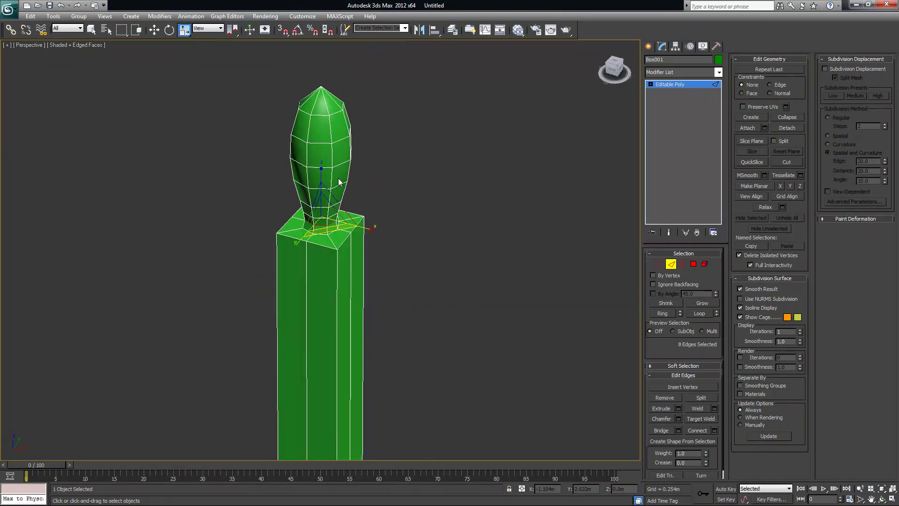
{"action": "middle_click_drag", "start_coordinate": [297, 271], "coordinate": [385, 213], "text": "alt"}
{"action": "middle_click_drag", "start_coordinate": [431, 349], "coordinate": [575, 291], "text": "alt"}
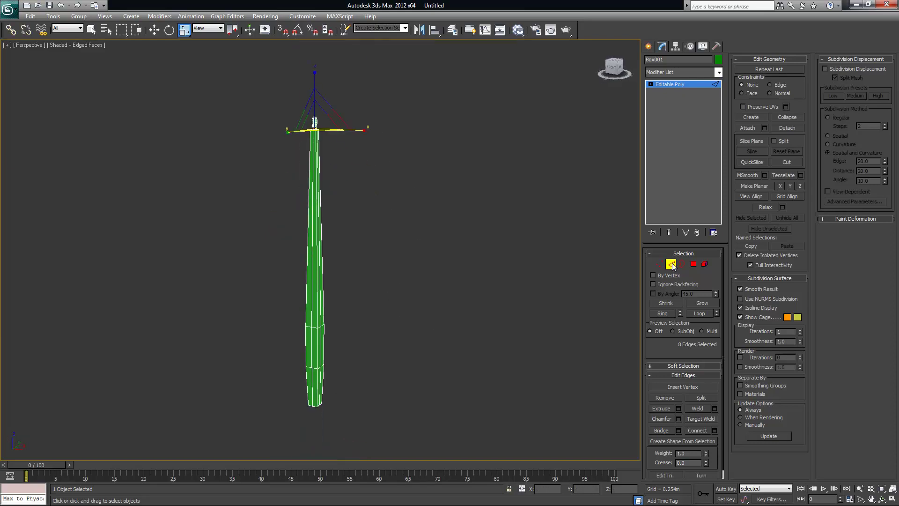
- Leave edge editing, deselect the bedpost and test-render the perspective view, closing the render window
{"action": "left_click", "coordinate": [502, 254]}
{"action": "middle_click_drag", "start_coordinate": [502, 255], "coordinate": [465, 288], "text": "alt"}
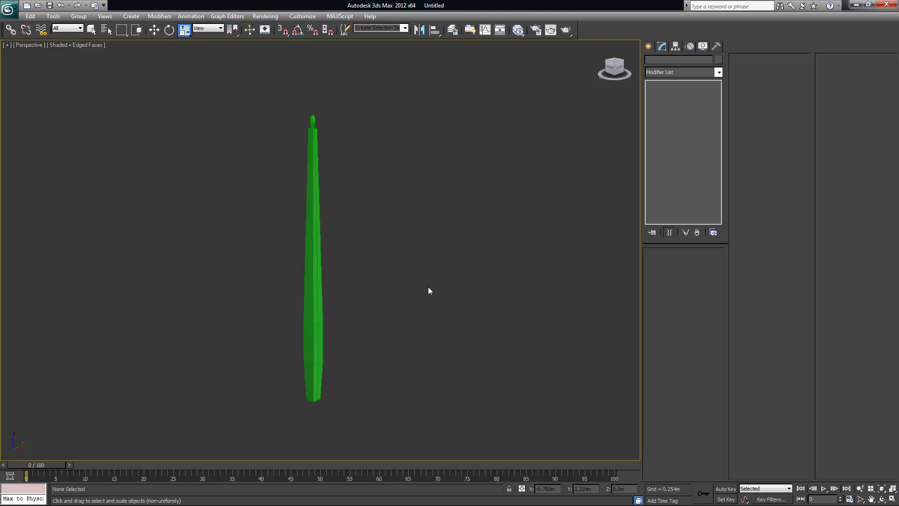
{"action": "left_click", "coordinate": [566, 31]}
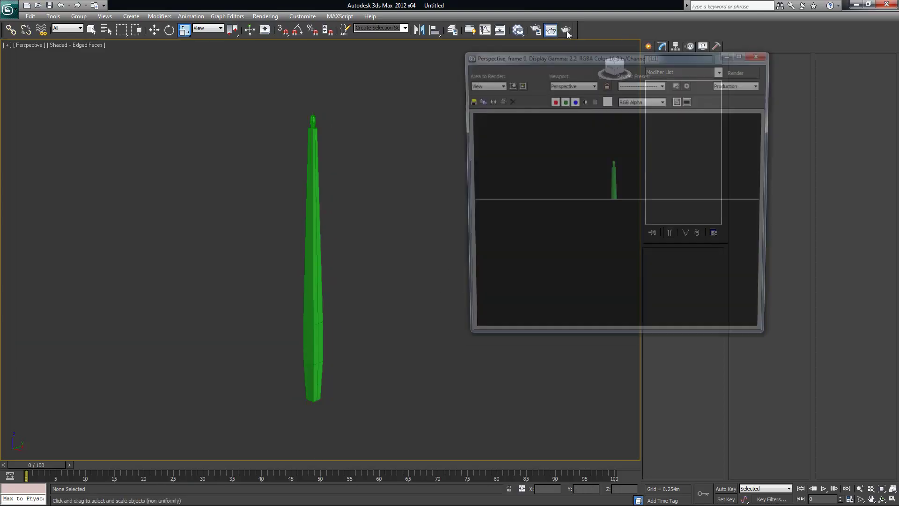
{"action": "left_click", "coordinate": [760, 53]}
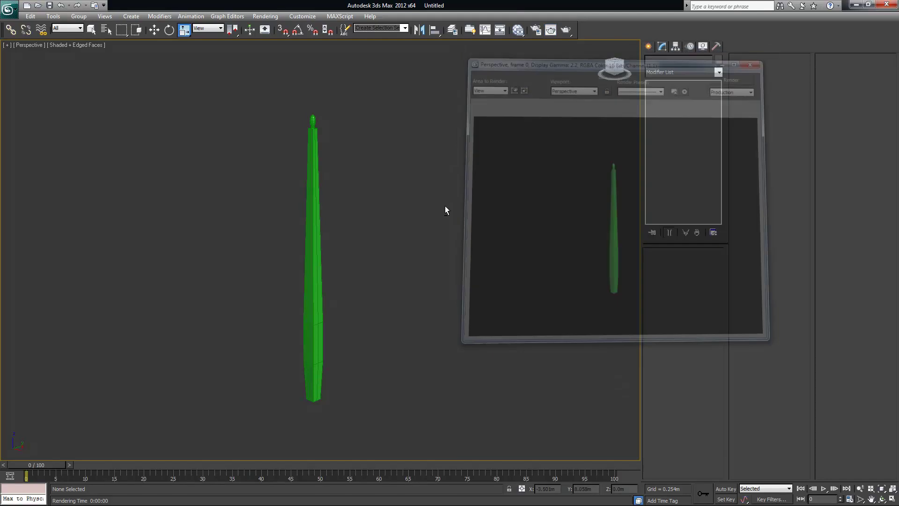
- Select the bedpost and examine the finial and its welded neck closely from several angles
{"action": "left_click", "coordinate": [325, 208]}
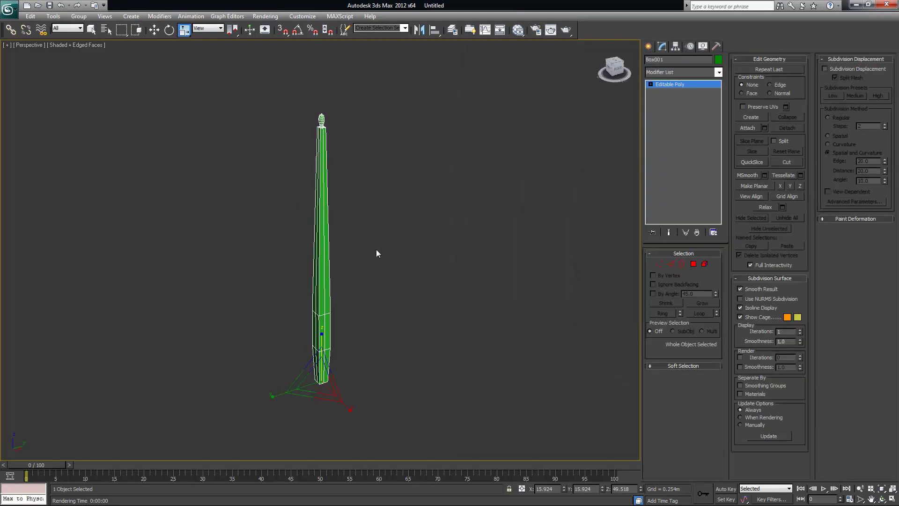
{"action": "middle_click_drag", "start_coordinate": [375, 249], "coordinate": [357, 241], "text": "alt"}
{"action": "scroll", "coordinate": [357, 238], "scroll_direction": "up", "scroll_amount": 4}
{"action": "middle_click_drag", "start_coordinate": [391, 179], "coordinate": [404, 228], "text": "alt"}
{"action": "scroll", "coordinate": [384, 222], "scroll_direction": "up", "scroll_amount": 2}
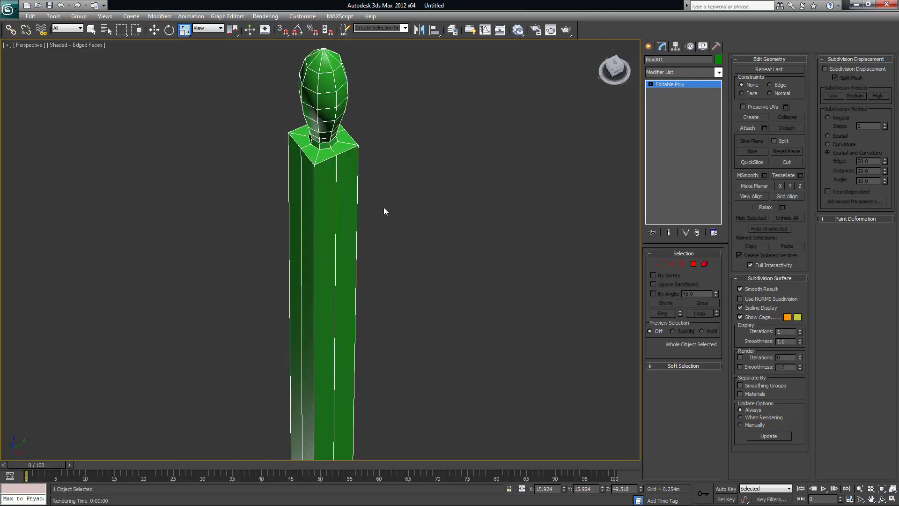
{"action": "middle_click_drag", "start_coordinate": [408, 173], "coordinate": [408, 273], "text": "alt"}
{"action": "scroll", "coordinate": [412, 215], "scroll_direction": "up", "scroll_amount": 3}
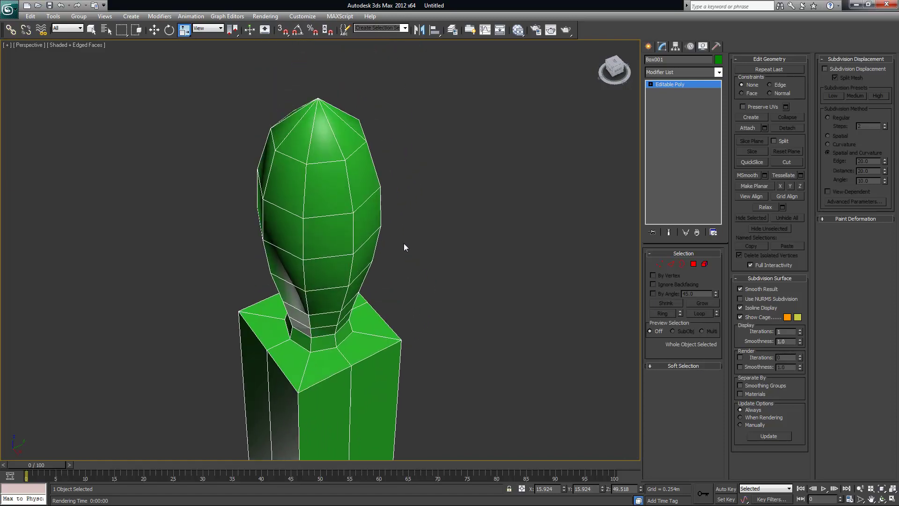
{"action": "middle_click_drag", "start_coordinate": [305, 157], "coordinate": [346, 245]}
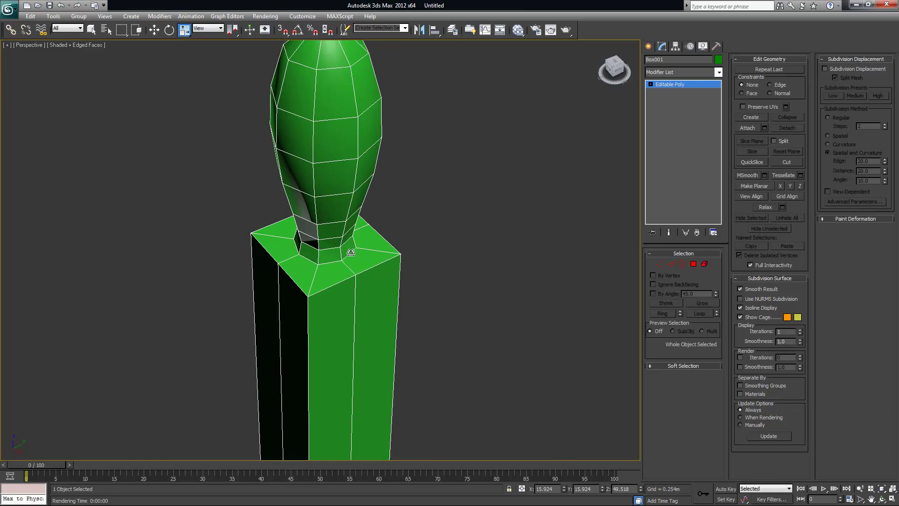
{"action": "middle_click_drag", "start_coordinate": [363, 259], "coordinate": [394, 289]}
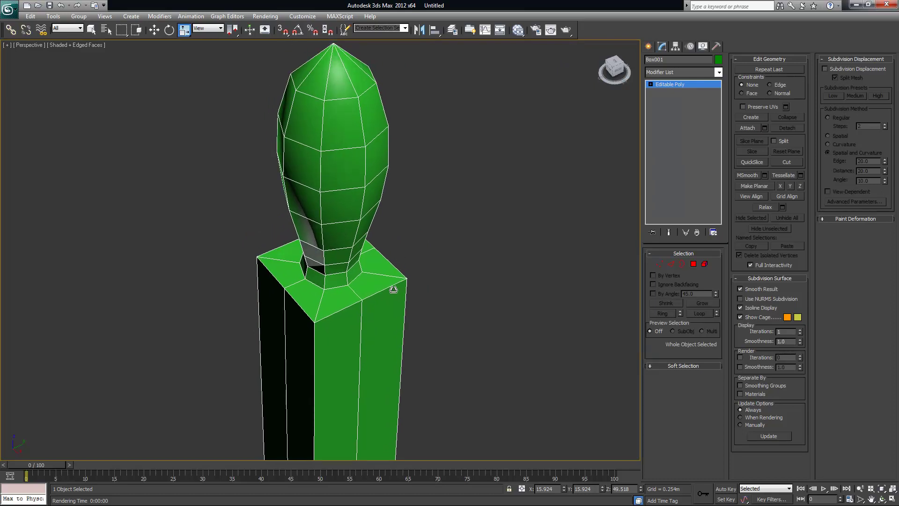
- Switch the bedpost to edge-level editing, with its top face in view
{"action": "middle_click_drag", "start_coordinate": [432, 209], "coordinate": [436, 231], "text": "alt"}
{"action": "mouse_move", "coordinate": [358, 287]}
{"action": "middle_mouse_down", "text": "alt"}
{"action": "mouse_move", "coordinate": [385, 287]}
{"action": "mouse_move", "coordinate": [354, 281]}
{"action": "middle_mouse_up", "text": "alt"}
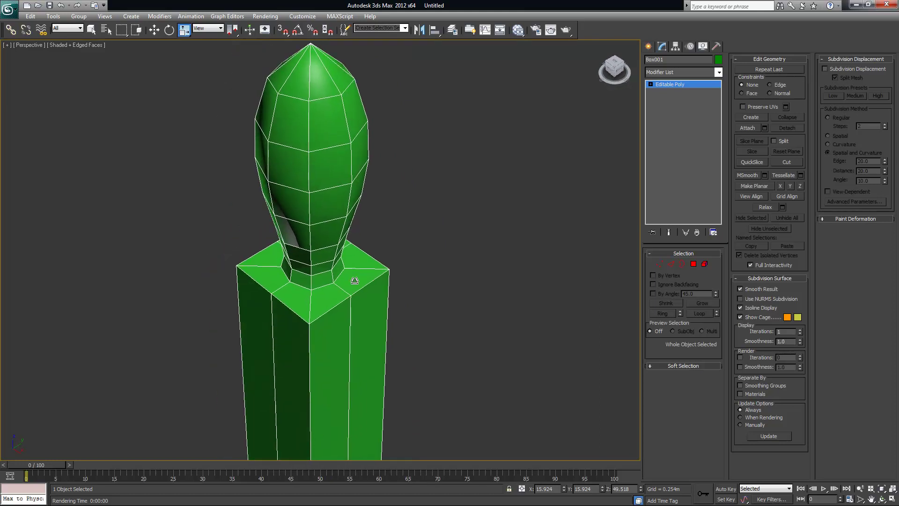
{"action": "left_click", "coordinate": [672, 265]}
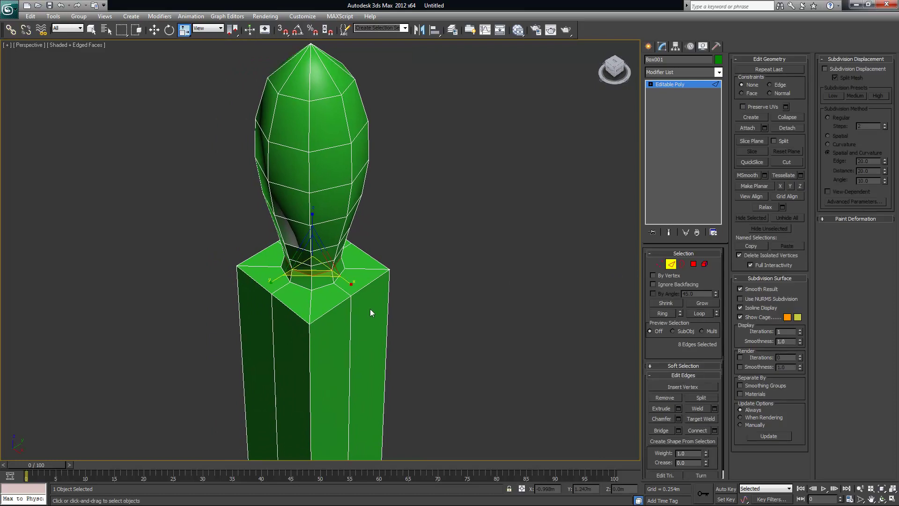
{"action": "left_click", "coordinate": [331, 311]}
{"action": "middle_click_drag", "start_coordinate": [408, 325], "coordinate": [328, 277], "text": "alt"}
{"action": "left_click", "coordinate": [383, 307], "text": "ctrl"}
{"action": "left_click", "coordinate": [243, 237], "text": "ctrl"}
{"action": "left_click", "coordinate": [301, 219], "text": "ctrl"}
{"action": "middle_click_drag", "start_coordinate": [397, 251], "coordinate": [323, 247], "text": "alt"}
{"action": "left_click", "coordinate": [301, 247], "text": "ctrl"}
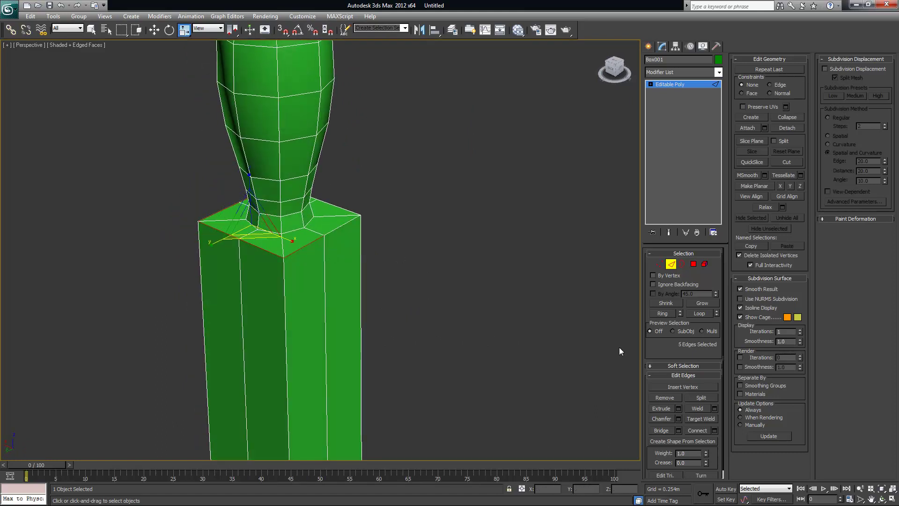
{"action": "middle_click_drag", "start_coordinate": [455, 306], "coordinate": [476, 313], "text": "alt"}
{"action": "left_click", "coordinate": [334, 255]}
{"action": "left_click", "coordinate": [306, 247]}
{"action": "left_click", "coordinate": [270, 251], "text": "ctrl"}
{"action": "middle_click_drag", "start_coordinate": [233, 272], "coordinate": [281, 272], "text": "alt"}
{"action": "left_click", "coordinate": [435, 276]}
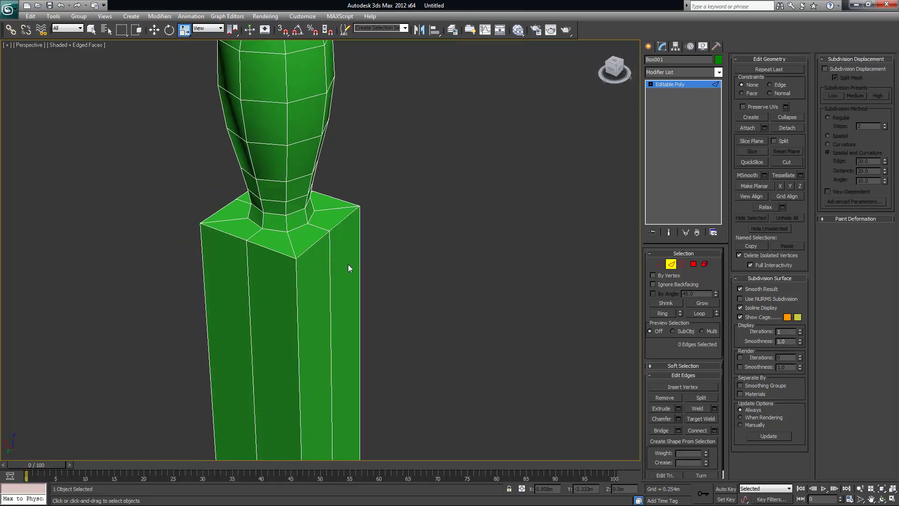
- Select the full edge loop around the outer rim of the bedpost's top face
{"action": "left_click", "coordinate": [273, 252]}
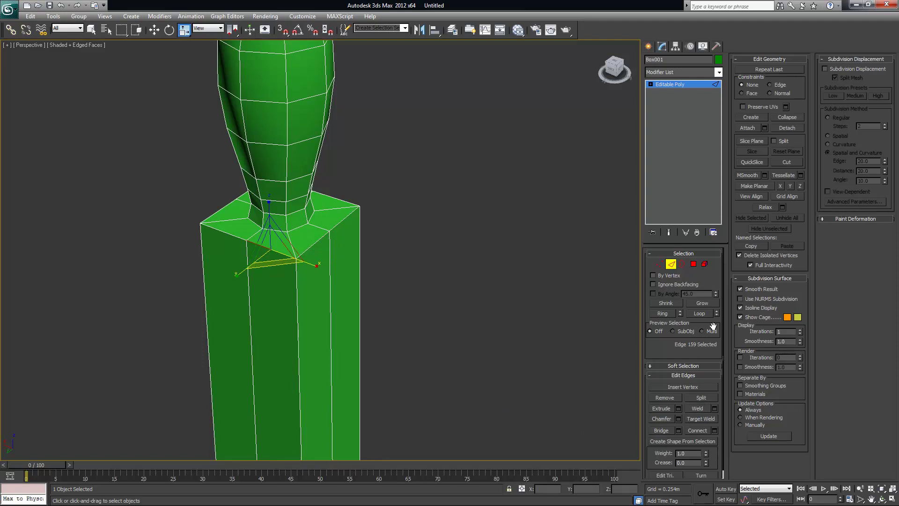
{"action": "left_click", "coordinate": [699, 313]}
{"action": "middle_click_drag", "start_coordinate": [375, 300], "coordinate": [180, 199], "text": "alt"}
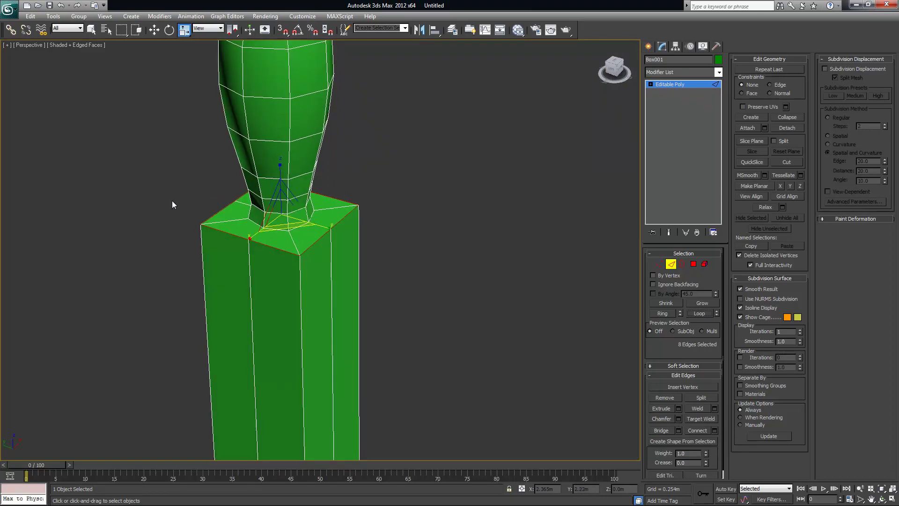
{"action": "middle_click_drag", "start_coordinate": [294, 277], "coordinate": [254, 277], "text": "alt"}
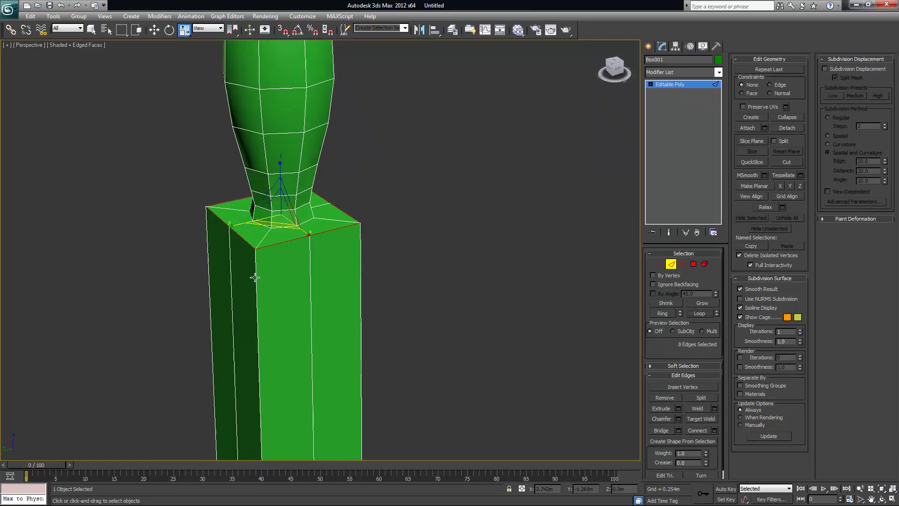
{"action": "left_click", "coordinate": [256, 277]}
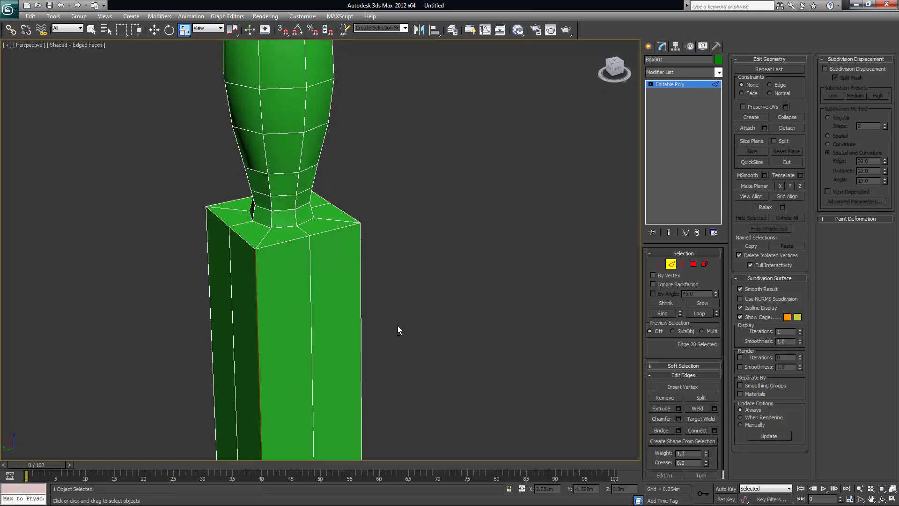
{"action": "middle_click_drag", "start_coordinate": [397, 325], "coordinate": [344, 280], "text": "alt"}
{"action": "left_click", "coordinate": [268, 234]}
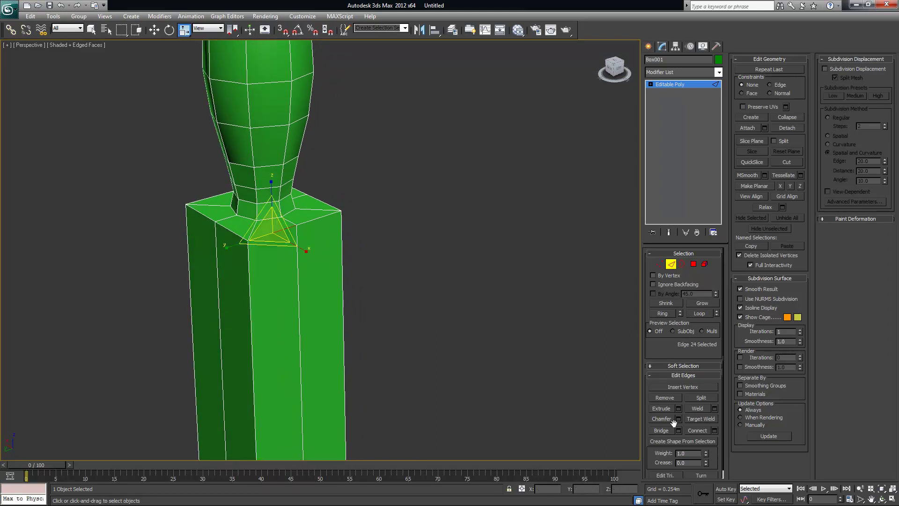
{"action": "left_click", "coordinate": [698, 313]}
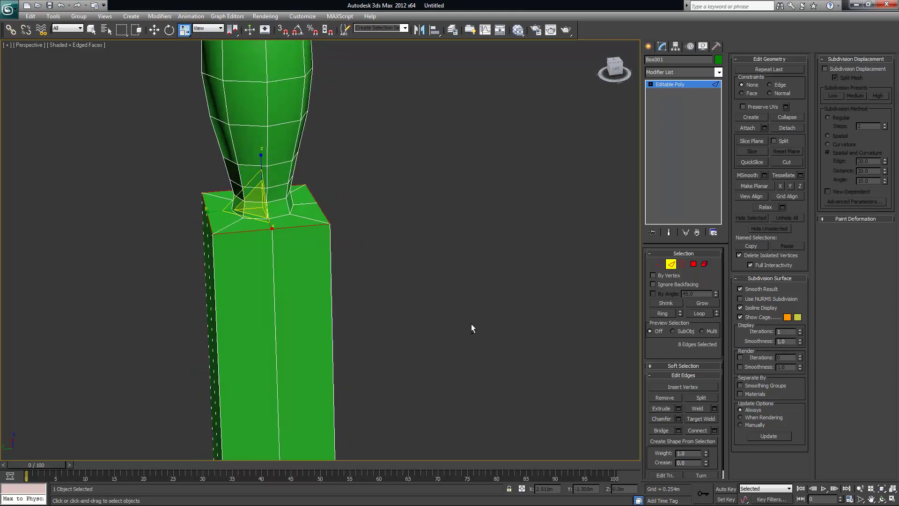
- Add the four long vertical corner edges of the bedpost's upper shaft to the selection
{"action": "left_click", "coordinate": [249, 282], "text": "ctrl"}
{"action": "middle_click_drag", "start_coordinate": [349, 320], "coordinate": [334, 293], "text": "alt"}
{"action": "middle_click_drag", "start_coordinate": [457, 327], "coordinate": [292, 296], "text": "alt"}
{"action": "left_click", "coordinate": [298, 276], "text": "ctrl"}
{"action": "middle_click_drag", "start_coordinate": [443, 317], "coordinate": [365, 300], "text": "alt"}
{"action": "left_click", "coordinate": [354, 281], "text": "ctrl"}
{"action": "left_click", "coordinate": [365, 299], "text": "ctrl"}
- Add the vertical corner edges of the bedpost's middle and lower tapered sections to the edge selection
{"action": "middle_click_drag", "start_coordinate": [467, 374], "coordinate": [440, 247], "text": "alt"}
{"action": "scroll", "coordinate": [424, 315], "scroll_direction": "down", "scroll_amount": 6}
{"action": "middle_click_drag", "start_coordinate": [421, 315], "coordinate": [420, 52]}
{"action": "mouse_move", "coordinate": [396, 360]}
{"action": "middle_mouse_down"}
{"action": "mouse_move", "coordinate": [401, 258]}
{"action": "mouse_move", "coordinate": [380, 98]}
{"action": "mouse_move", "coordinate": [379, 292]}
{"action": "middle_mouse_up"}
{"action": "left_click", "coordinate": [325, 284], "text": "ctrl"}
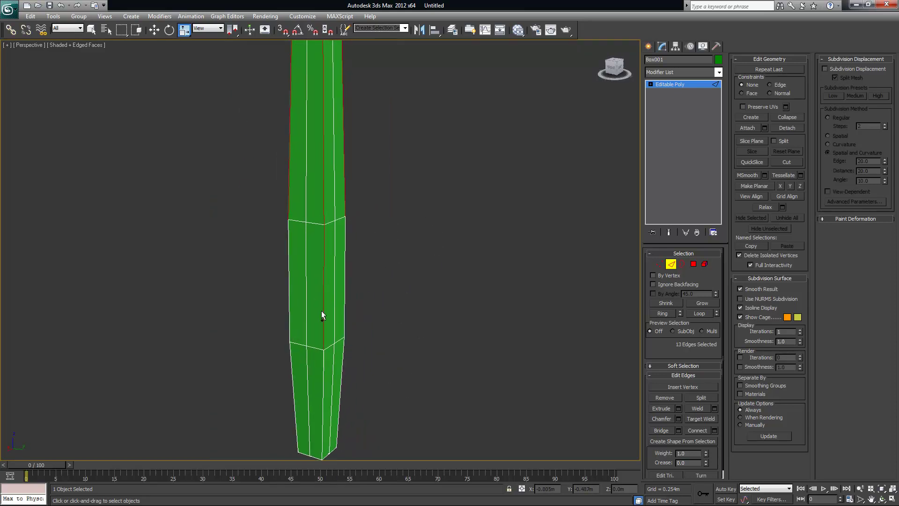
{"action": "left_click", "coordinate": [323, 358], "text": "ctrl"}
{"action": "middle_click_drag", "start_coordinate": [404, 387], "coordinate": [397, 356], "text": "alt"}
{"action": "left_click", "coordinate": [339, 278], "text": "ctrl"}
{"action": "middle_click_drag", "start_coordinate": [339, 278], "coordinate": [365, 273], "text": "alt"}
{"action": "middle_click_drag", "start_coordinate": [393, 327], "coordinate": [353, 331], "text": "alt"}
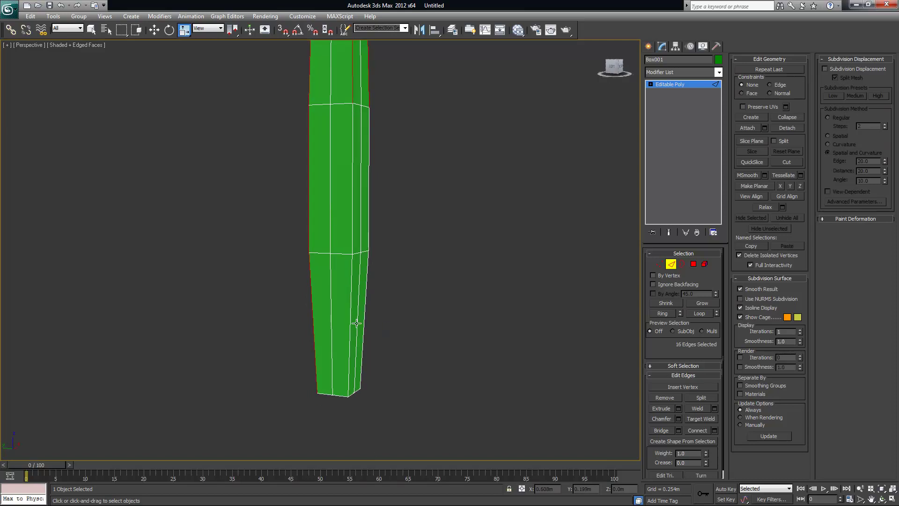
{"action": "left_click", "coordinate": [356, 232], "text": "ctrl"}
{"action": "middle_click_drag", "start_coordinate": [403, 255], "coordinate": [389, 293], "text": "alt"}
{"action": "left_click", "coordinate": [358, 239], "text": "ctrl"}
- Add all the edges around the bedpost's bottom face to the selection
{"action": "left_click", "coordinate": [366, 327], "text": "ctrl"}
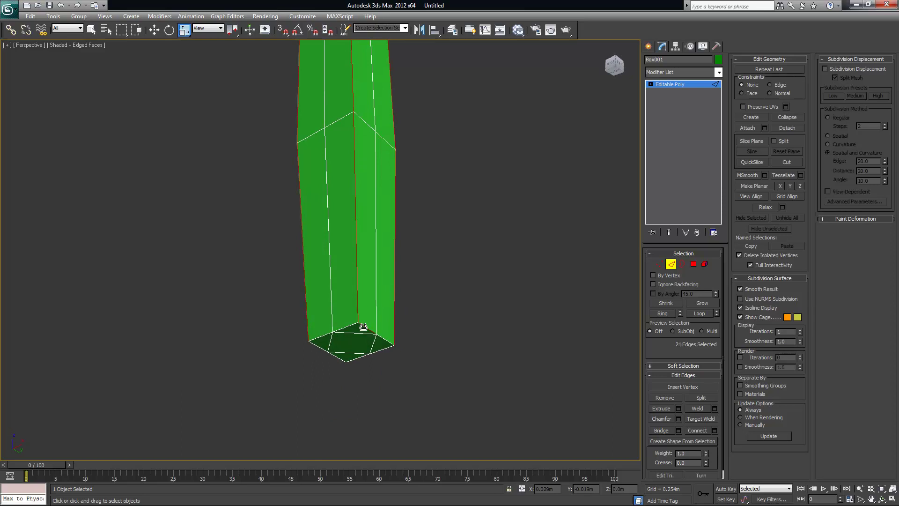
{"action": "left_click", "coordinate": [381, 338], "text": "ctrl"}
{"action": "left_click", "coordinate": [329, 331], "text": "ctrl"}
{"action": "middle_click_drag", "start_coordinate": [457, 380], "coordinate": [450, 377], "text": "alt"}
{"action": "left_click", "coordinate": [344, 328], "text": "ctrl"}
{"action": "middle_click_drag", "start_coordinate": [344, 328], "coordinate": [372, 347], "text": "alt"}
{"action": "left_click", "coordinate": [383, 300], "text": "ctrl"}
{"action": "middle_click_drag", "start_coordinate": [416, 324], "coordinate": [358, 340], "text": "alt"}
{"action": "left_click", "coordinate": [361, 348], "text": "ctrl"}
{"action": "left_click", "coordinate": [396, 358], "text": "ctrl"}
{"action": "left_click", "coordinate": [387, 357], "text": "ctrl"}
- Try chamfering the selected rim and corner edges of the bedpost by 0.001 m with one segment
{"action": "middle_click_drag", "start_coordinate": [438, 343], "coordinate": [434, 304], "text": "alt"}
{"action": "scroll", "coordinate": [526, 269], "scroll_direction": "down", "scroll_amount": 5}
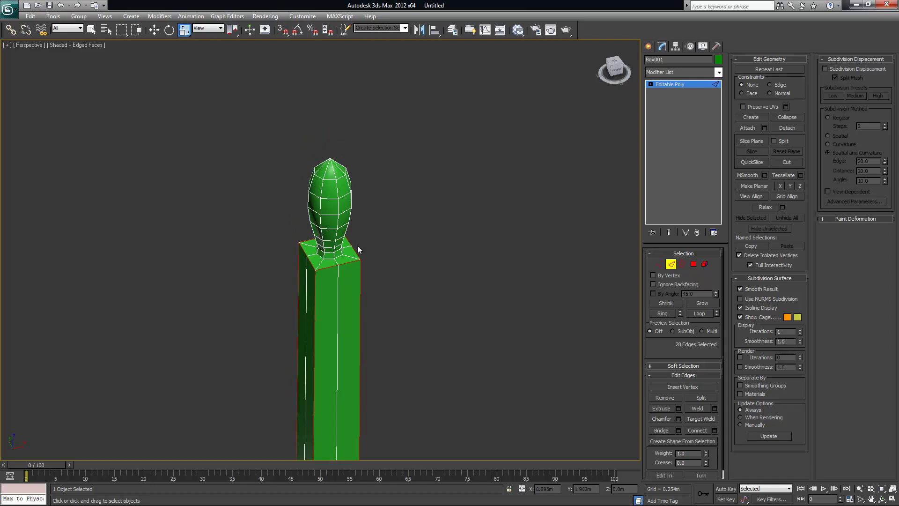
{"action": "middle_click_drag", "start_coordinate": [422, 251], "coordinate": [421, 251]}
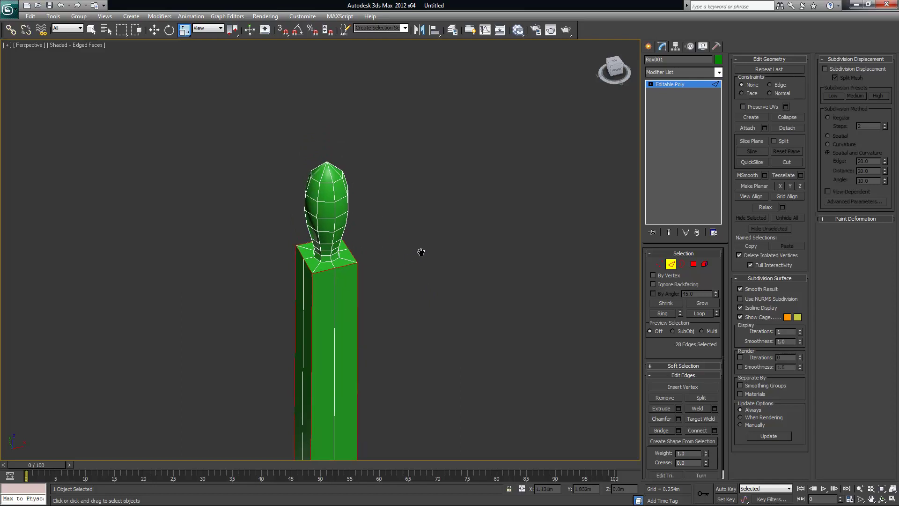
{"action": "scroll", "coordinate": [366, 249], "scroll_direction": "up", "scroll_amount": 5}
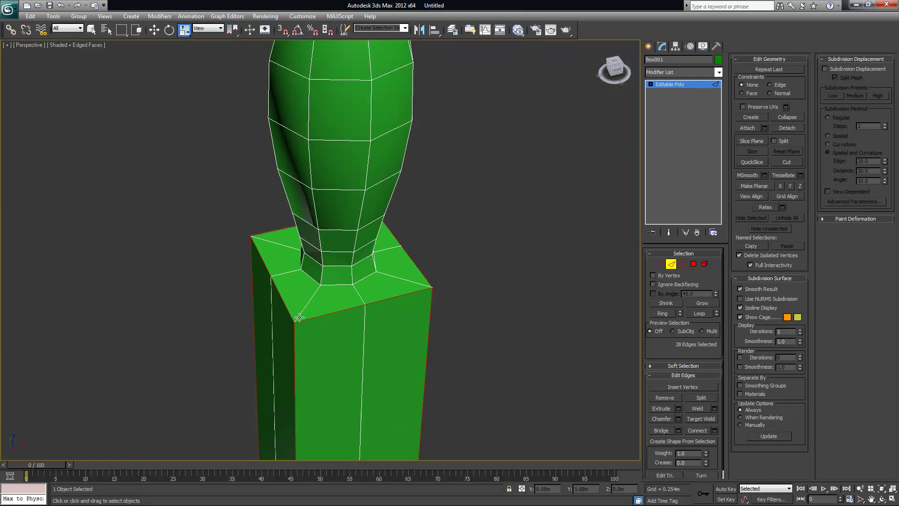
{"action": "scroll", "coordinate": [320, 326], "scroll_direction": "up", "scroll_amount": 4}
{"action": "middle_click_drag", "start_coordinate": [325, 328], "coordinate": [341, 312], "text": "alt"}
{"action": "scroll", "coordinate": [334, 247], "scroll_direction": "down", "scroll_amount": 2}
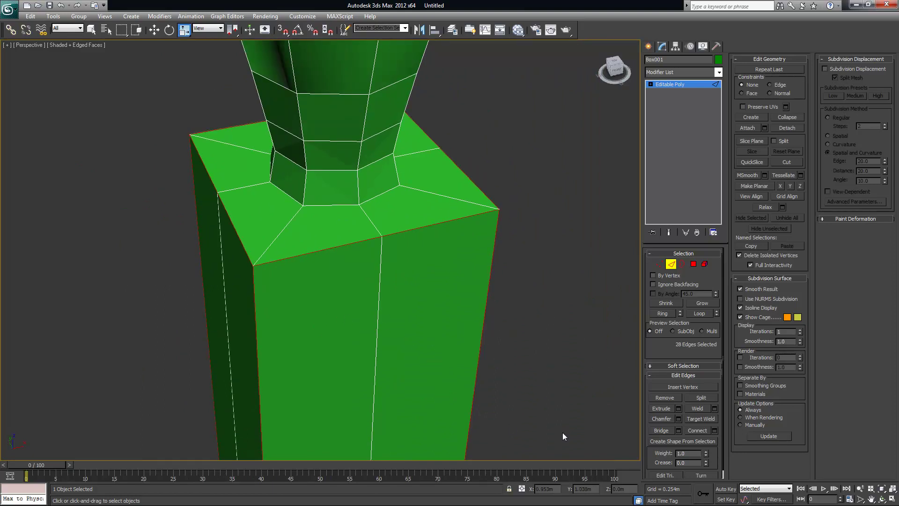
{"action": "left_click", "coordinate": [678, 419]}
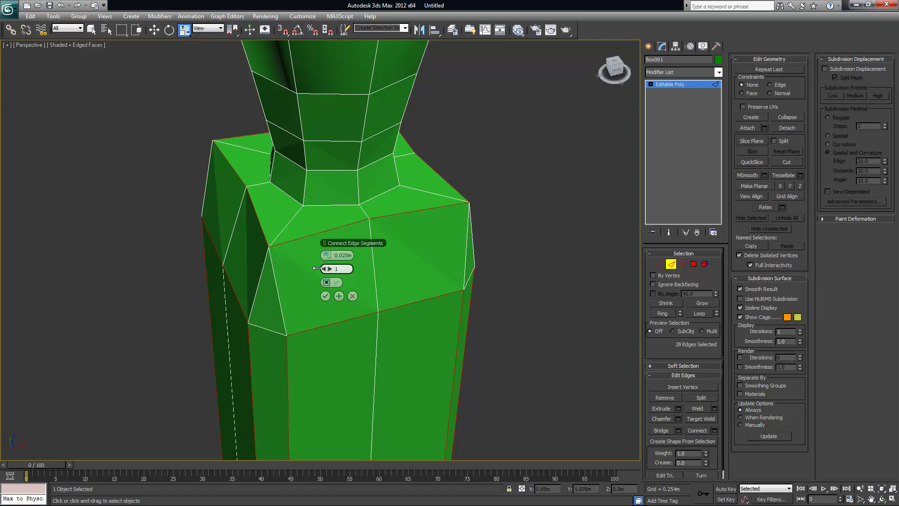
{"action": "left_click_drag", "start_coordinate": [326, 255], "coordinate": [326, 256]}
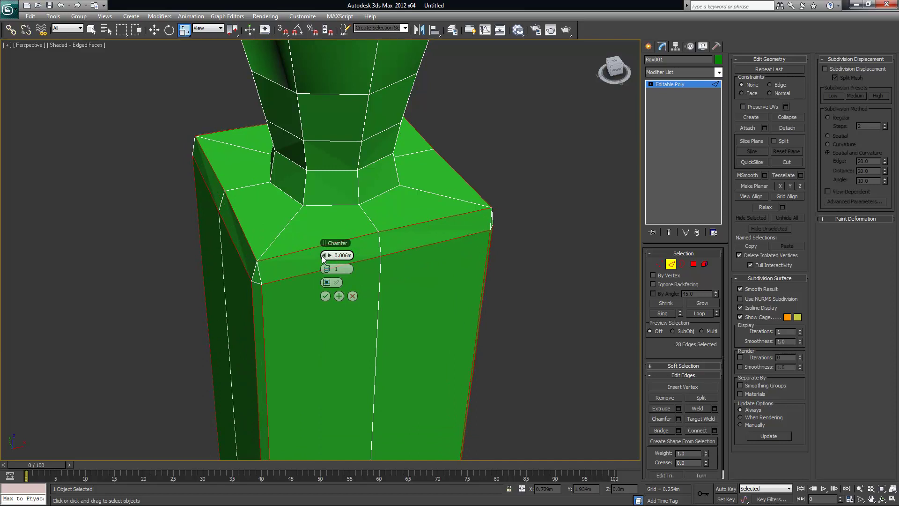
{"action": "left_click_drag", "start_coordinate": [326, 255], "coordinate": [324, 255]}
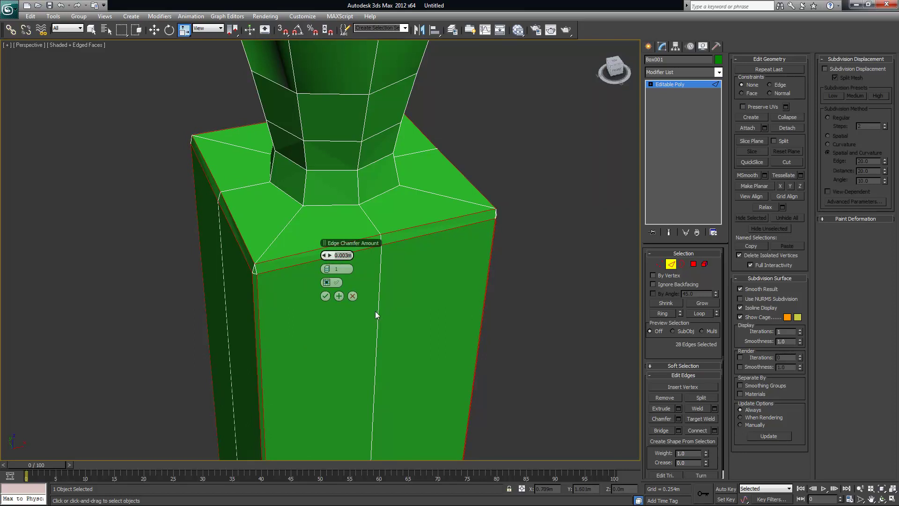
{"action": "type", "text": "0.002"}
{"action": "key", "text": "Return"}
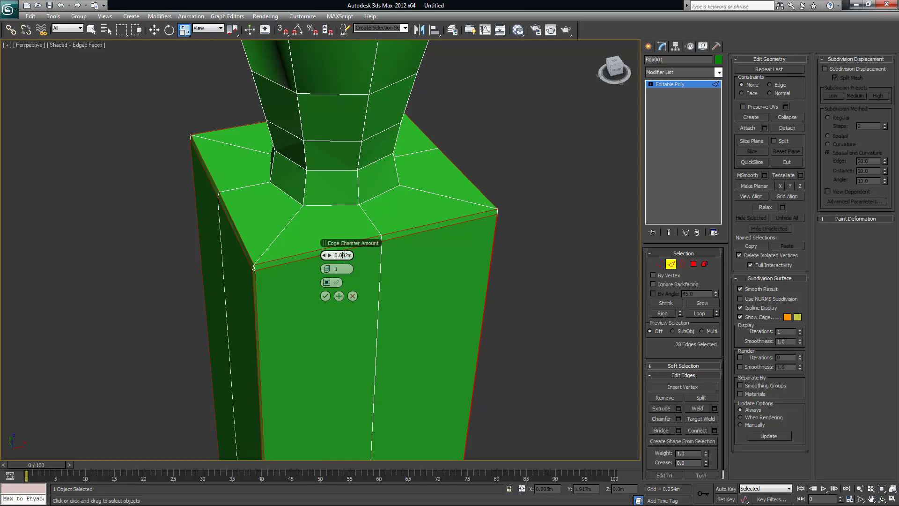
{"action": "type", "text": ".001"}
{"action": "key", "text": "Return"}
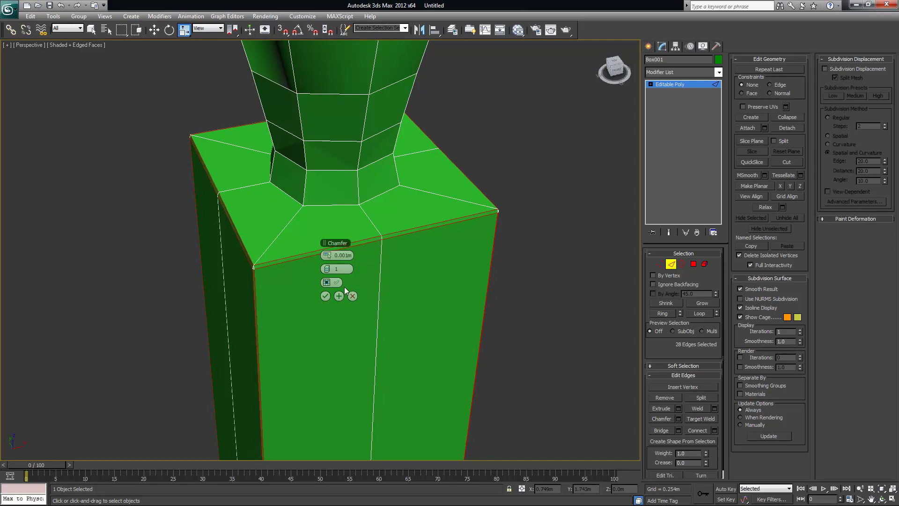
{"action": "left_click", "coordinate": [326, 295]}
- Undo the bedpost's edge chamfer and check the post's edges in the bedroom reference photo
{"action": "mouse_move", "coordinate": [392, 287]}
{"action": "middle_mouse_down"}
{"action": "mouse_move", "coordinate": [412, 286]}
{"action": "mouse_move", "coordinate": [404, 275]}
{"action": "middle_mouse_up"}
{"action": "scroll", "coordinate": [404, 275], "scroll_direction": "up", "scroll_amount": 2}
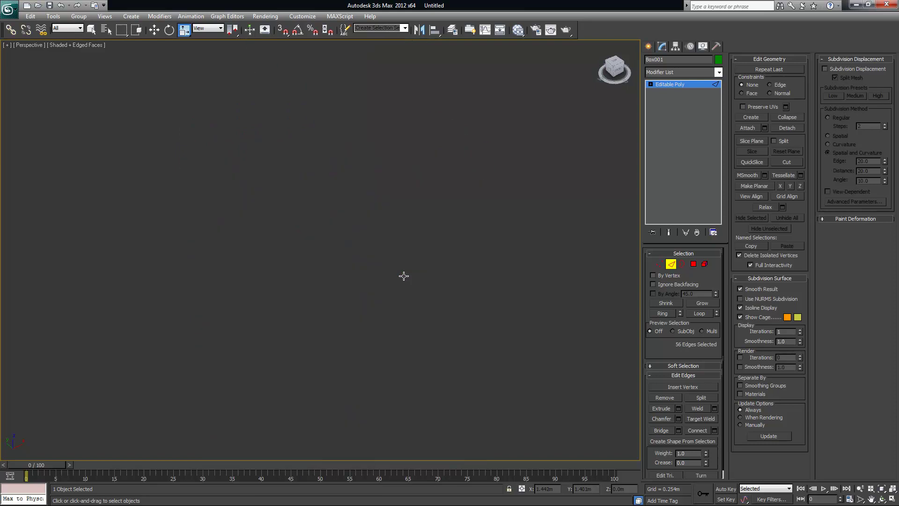
{"action": "key", "text": "ctrl+z"}
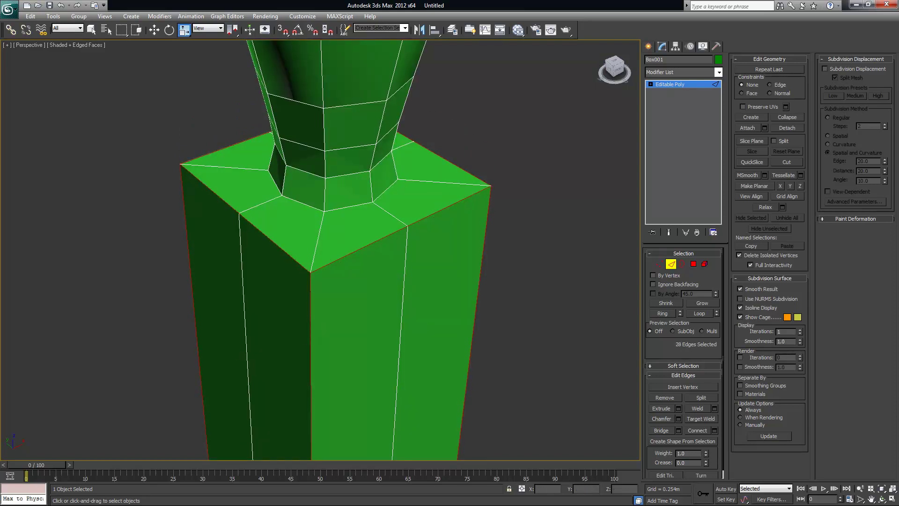
{"action": "key", "text": "alt+Tab"}
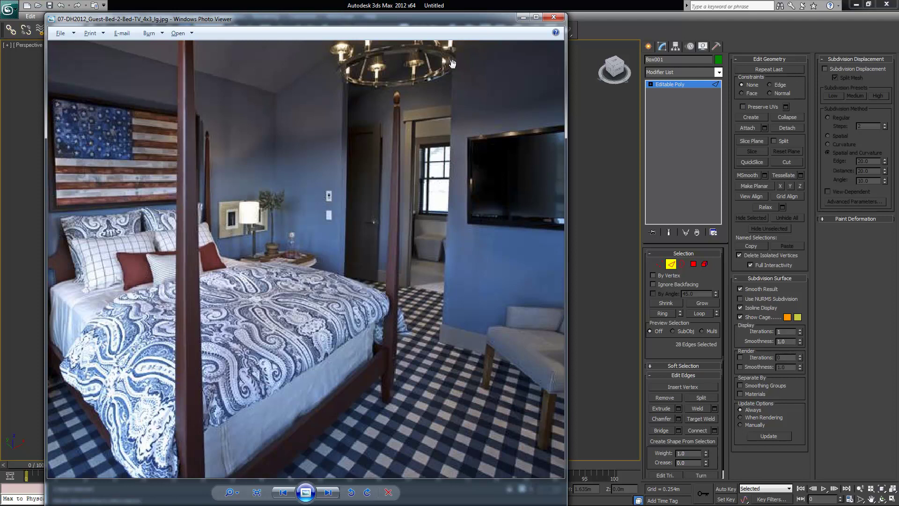
{"action": "key", "text": "alt+Tab"}
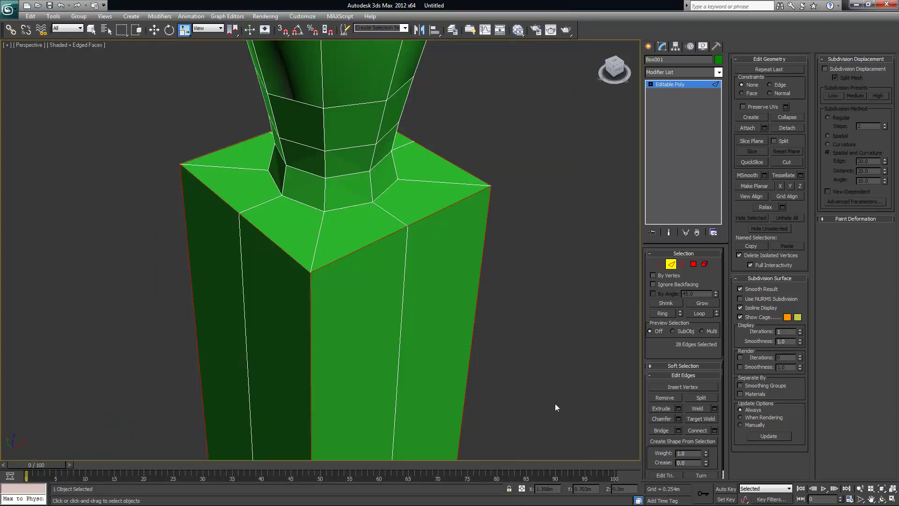
- Chamfer the selected rim and corner edges again with one segment, increasing the amount above 0.001 m for a wider bevel
{"action": "left_click", "coordinate": [678, 418]}
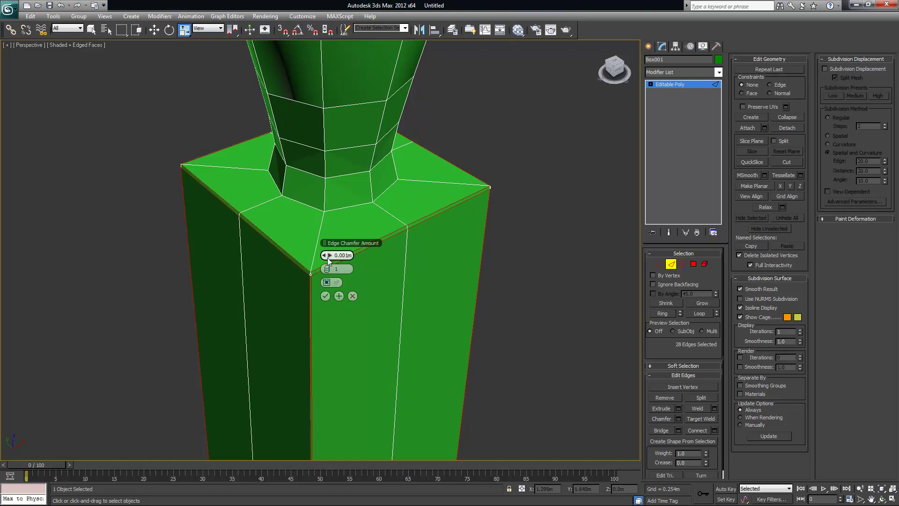
{"action": "left_click_drag", "start_coordinate": [327, 255], "coordinate": [328, 247]}
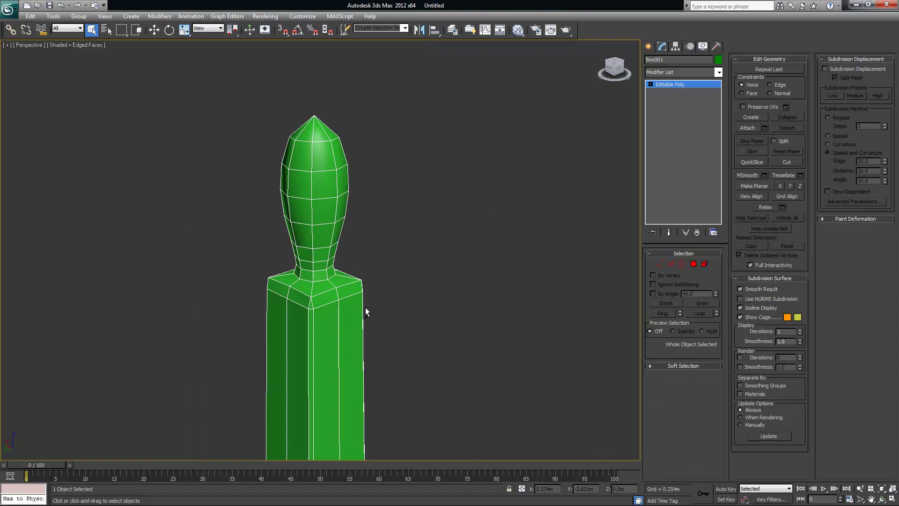
- Examine the chamfered edges along the whole bedpost, from the finial down to the foot
{"action": "scroll", "coordinate": [365, 312], "scroll_direction": "up", "scroll_amount": 3}
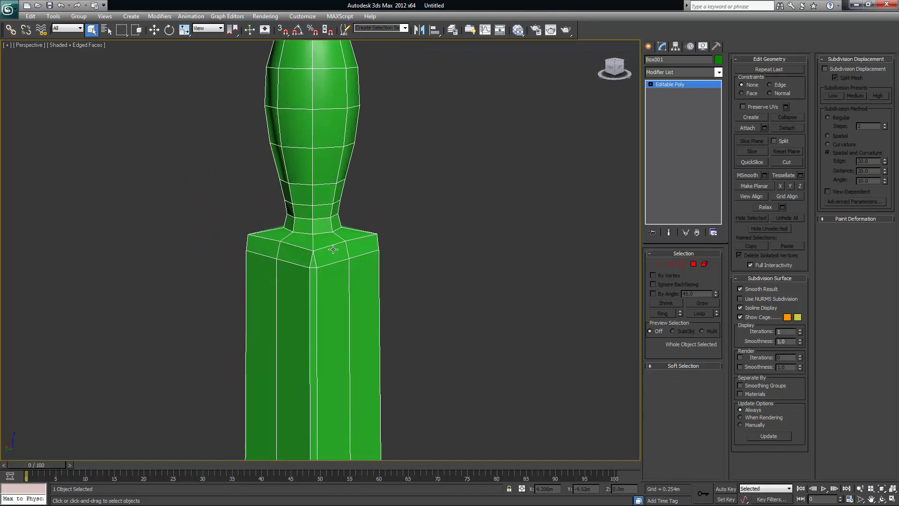
{"action": "scroll", "coordinate": [332, 250], "scroll_direction": "up", "scroll_amount": 1}
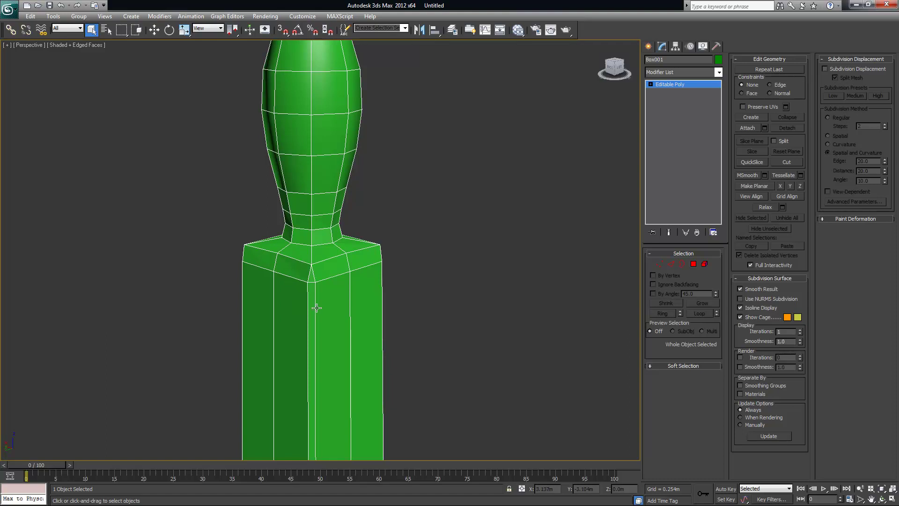
{"action": "scroll", "coordinate": [367, 325], "scroll_direction": "down", "scroll_amount": 10}
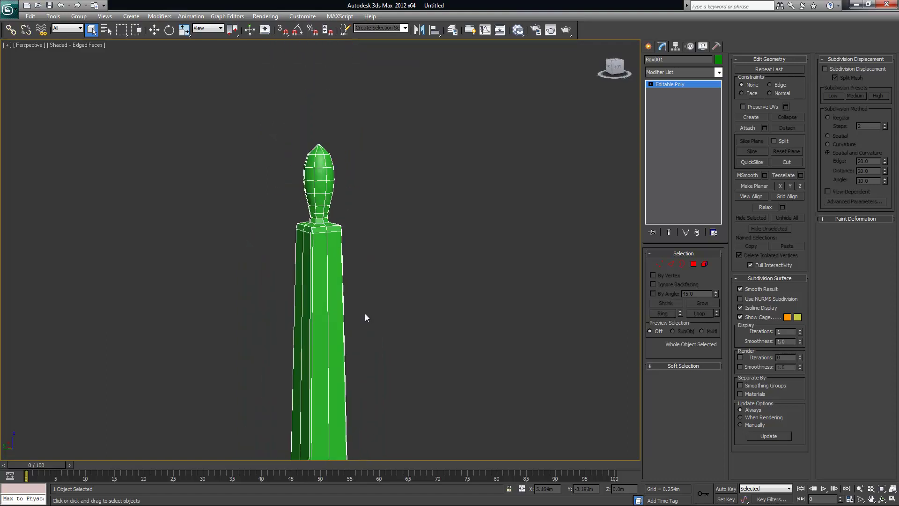
{"action": "middle_click_drag", "start_coordinate": [377, 376], "coordinate": [385, 246]}
{"action": "middle_click_drag", "start_coordinate": [387, 323], "coordinate": [386, 242]}
{"action": "scroll", "coordinate": [386, 243], "scroll_direction": "down", "scroll_amount": 3}
{"action": "middle_click_drag", "start_coordinate": [369, 292], "coordinate": [364, 305], "text": "alt"}
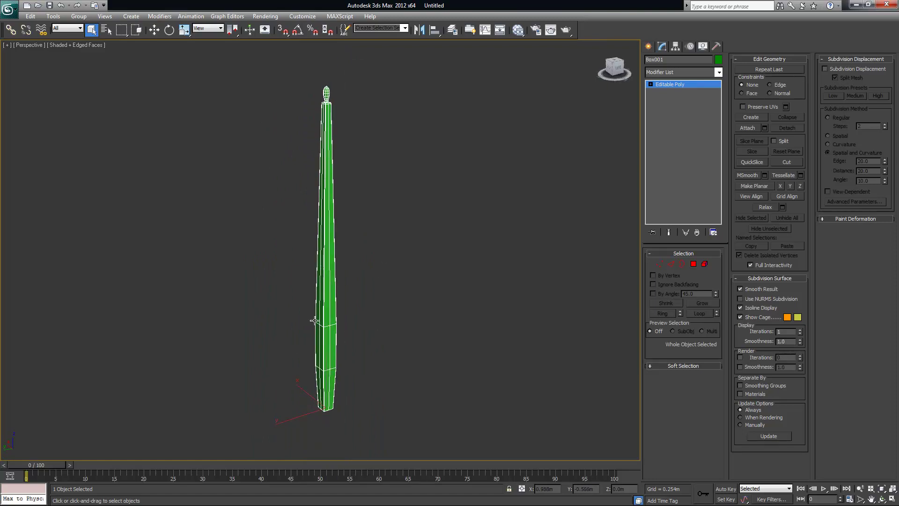
{"action": "middle_click_drag", "start_coordinate": [370, 153], "coordinate": [369, 175]}
{"action": "middle_click_drag", "start_coordinate": [375, 347], "coordinate": [409, 333], "text": "alt"}
{"action": "scroll", "coordinate": [386, 347], "scroll_direction": "up", "scroll_amount": 3}
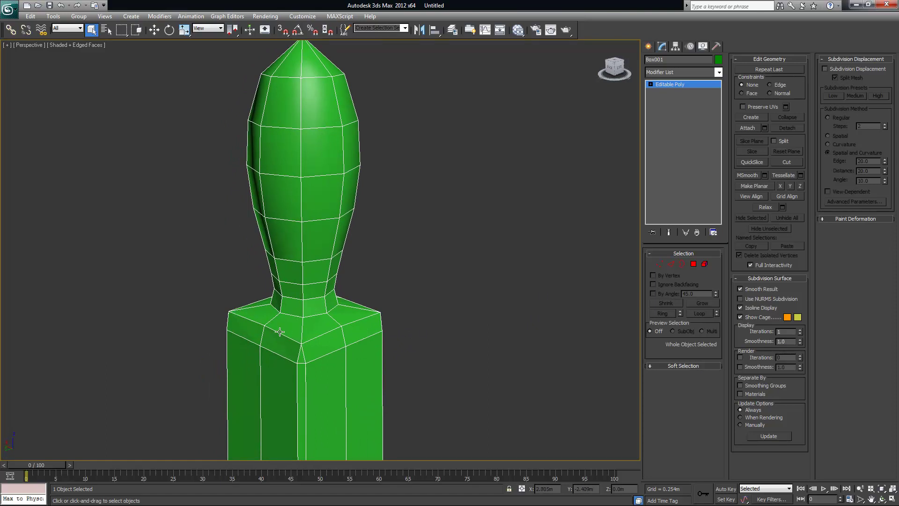
- Add the short corner edges around the bedpost's chamfered rim and foot to the current edge selection
{"action": "left_click", "coordinate": [671, 264]}
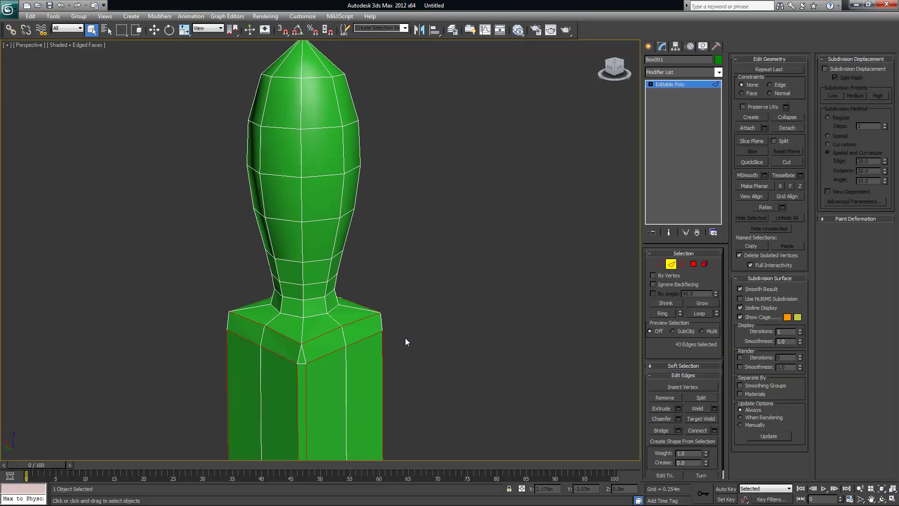
{"action": "middle_click_drag", "start_coordinate": [340, 356], "coordinate": [441, 356], "text": "alt"}
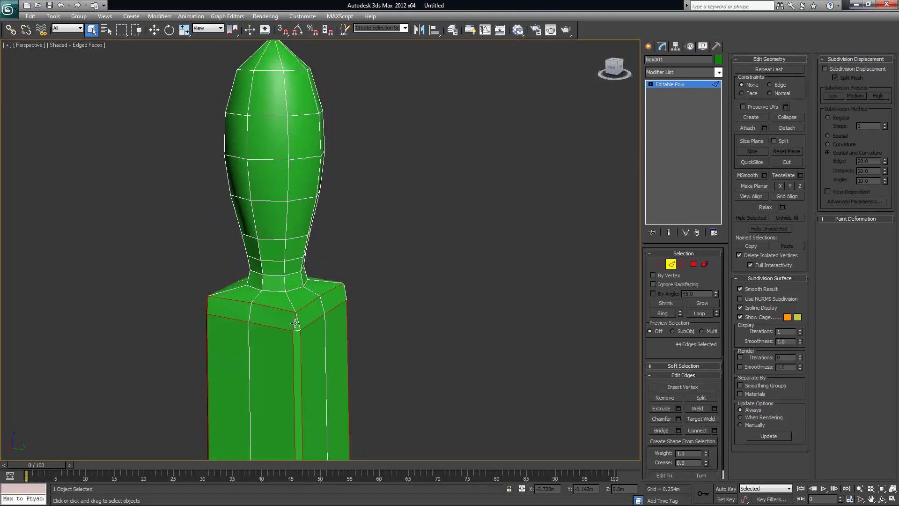
{"action": "middle_click_drag", "start_coordinate": [295, 323], "coordinate": [323, 345], "text": "alt"}
{"action": "left_click", "coordinate": [285, 299], "text": "ctrl"}
{"action": "mouse_move", "coordinate": [283, 306]}
{"action": "middle_mouse_down", "text": "alt"}
{"action": "mouse_move", "coordinate": [381, 332]}
{"action": "mouse_move", "coordinate": [296, 296]}
{"action": "middle_mouse_up", "text": "alt"}
{"action": "left_click", "coordinate": [303, 280], "text": "ctrl"}
{"action": "middle_click_drag", "start_coordinate": [361, 346], "coordinate": [275, 340], "text": "alt"}
{"action": "middle_click_drag", "start_coordinate": [367, 340], "coordinate": [405, 124]}
{"action": "middle_click_drag", "start_coordinate": [425, 295], "coordinate": [342, 206]}
{"action": "middle_click_drag", "start_coordinate": [323, 142], "coordinate": [325, 205], "text": "alt"}
{"action": "left_click", "coordinate": [368, 156], "text": "ctrl"}
- Chamfer the selected rim and corner edges of the bedpost by about 0.004 m with one segment
{"action": "middle_click_drag", "start_coordinate": [383, 276], "coordinate": [332, 280], "text": "alt"}
{"action": "middle_click_drag", "start_coordinate": [420, 278], "coordinate": [466, 290], "text": "alt"}
{"action": "middle_click_drag", "start_coordinate": [470, 150], "coordinate": [477, 441]}
{"action": "middle_click_drag", "start_coordinate": [483, 164], "coordinate": [496, 407]}
{"action": "middle_click_drag", "start_coordinate": [500, 187], "coordinate": [489, 315]}
{"action": "middle_click_drag", "start_coordinate": [503, 280], "coordinate": [544, 233]}
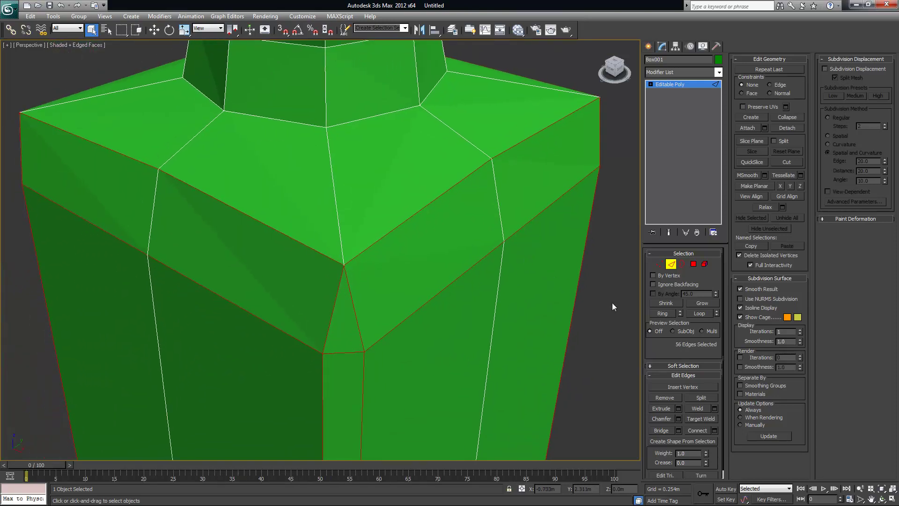
{"action": "left_click", "coordinate": [678, 418]}
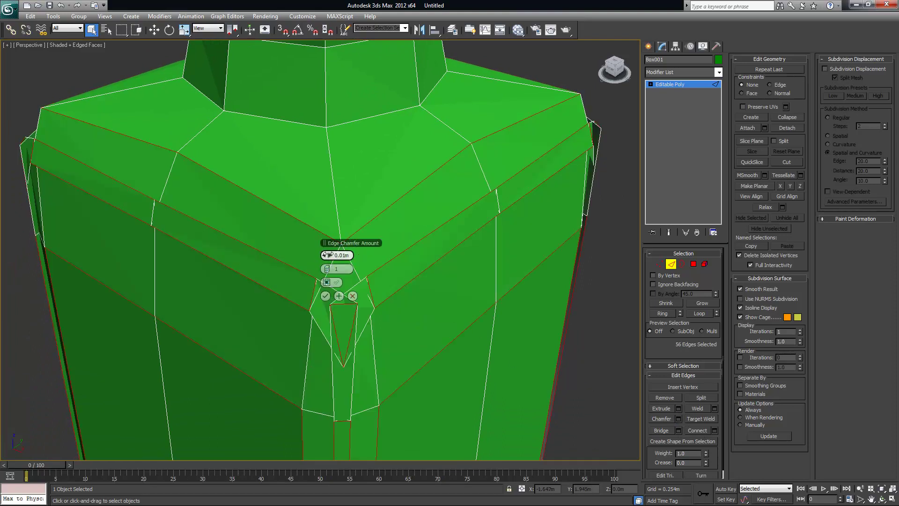
{"action": "left_click_drag", "start_coordinate": [329, 256], "coordinate": [324, 254]}
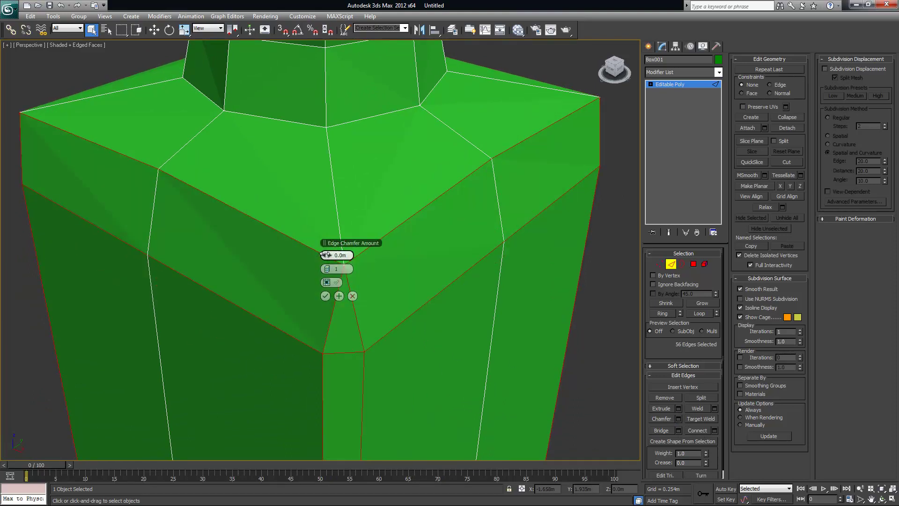
{"action": "left_click_drag", "start_coordinate": [326, 255], "coordinate": [336, 256]}
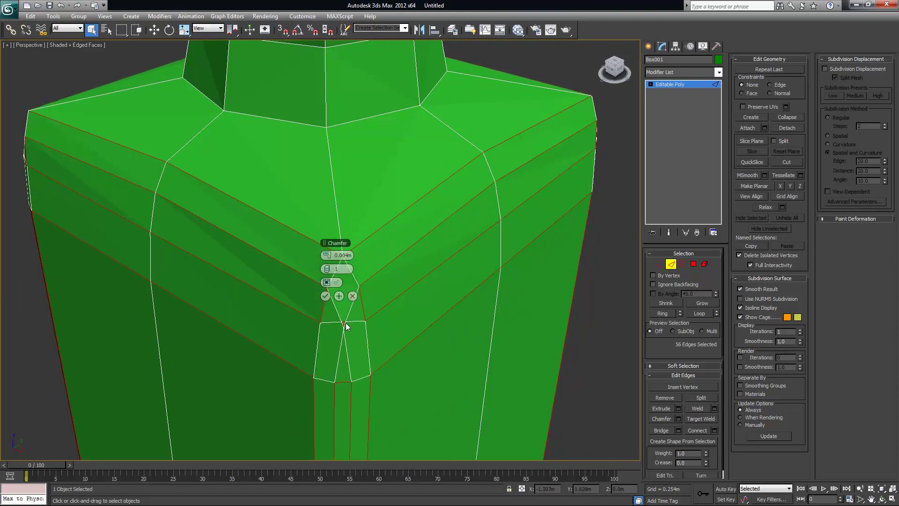
{"action": "left_click_drag", "start_coordinate": [330, 269], "coordinate": [327, 271]}
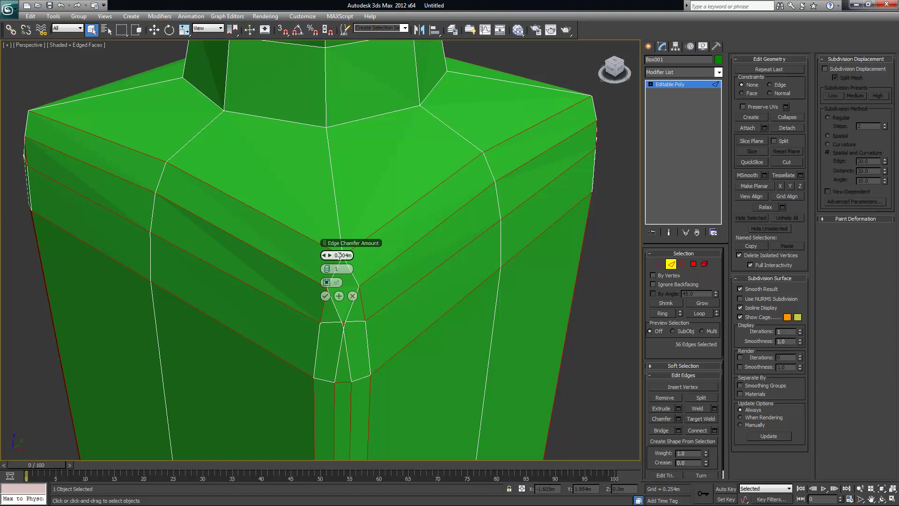
{"action": "left_click", "coordinate": [325, 255]}
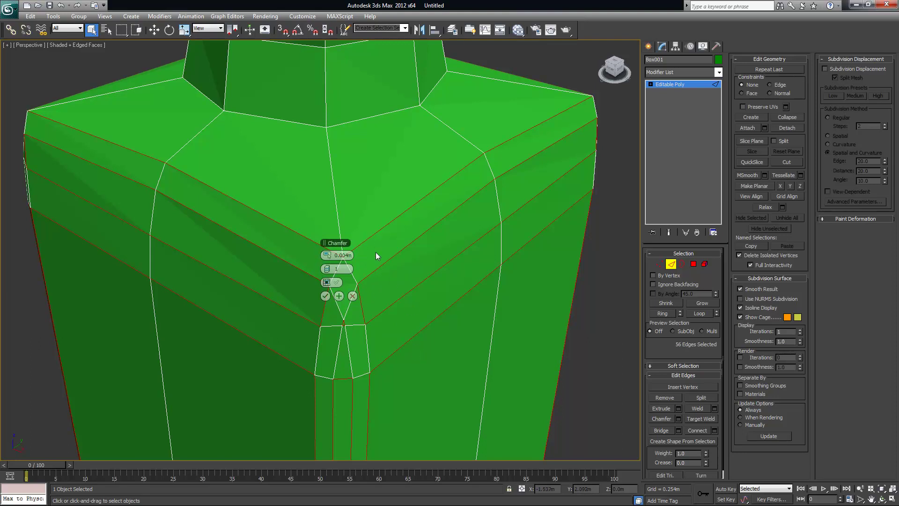
{"action": "left_click", "coordinate": [325, 295]}
- Leave edge editing and examine the newly chamfered rim and corners below the finial
{"action": "middle_click_drag", "start_coordinate": [454, 314], "coordinate": [375, 307], "text": "alt"}
{"action": "scroll", "coordinate": [395, 280], "scroll_direction": "down", "scroll_amount": 3}
{"action": "scroll", "coordinate": [407, 281], "scroll_direction": "down", "scroll_amount": 5}
{"action": "scroll", "coordinate": [407, 324], "scroll_direction": "up", "scroll_amount": 4}
{"action": "middle_click_drag", "start_coordinate": [365, 227], "coordinate": [419, 168], "text": "alt"}
{"action": "scroll", "coordinate": [339, 207], "scroll_direction": "up", "scroll_amount": 2}
{"action": "scroll", "coordinate": [552, 292], "scroll_direction": "down", "scroll_amount": 3}
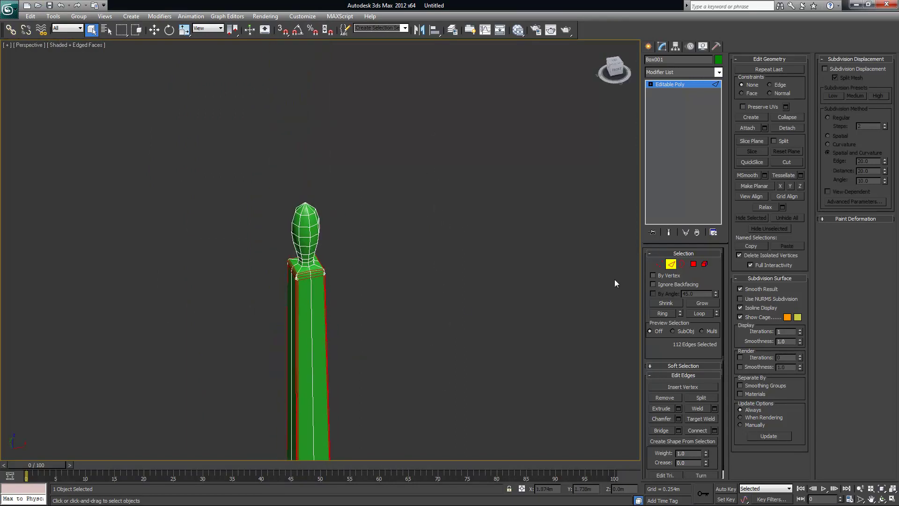
{"action": "left_click", "coordinate": [671, 264]}
{"action": "left_click", "coordinate": [430, 276]}
{"action": "middle_click_drag", "start_coordinate": [381, 316], "coordinate": [390, 315], "text": "alt"}
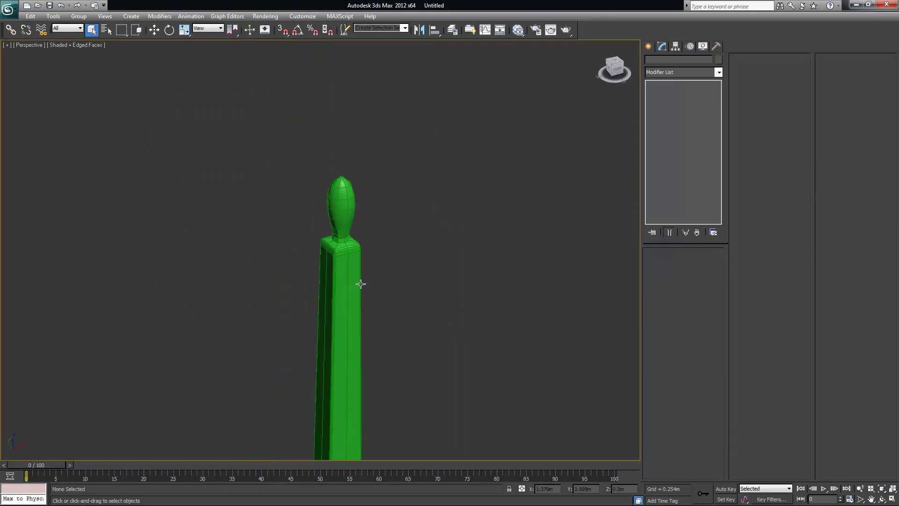
{"action": "key", "text": "ctrl+z"}
{"action": "scroll", "coordinate": [417, 306], "scroll_direction": "up", "scroll_amount": 10}
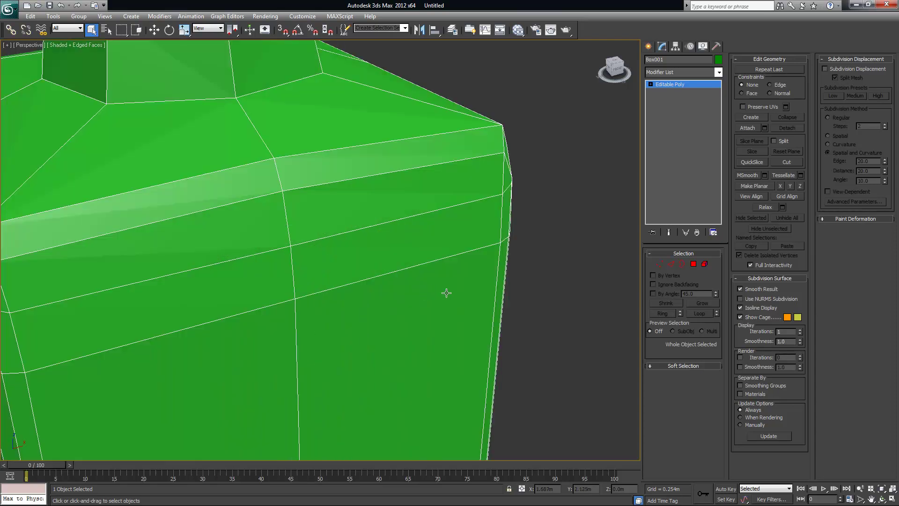
{"action": "scroll", "coordinate": [435, 291], "scroll_direction": "down", "scroll_amount": 8}
{"action": "middle_click_drag", "start_coordinate": [452, 284], "coordinate": [486, 297], "text": "alt"}
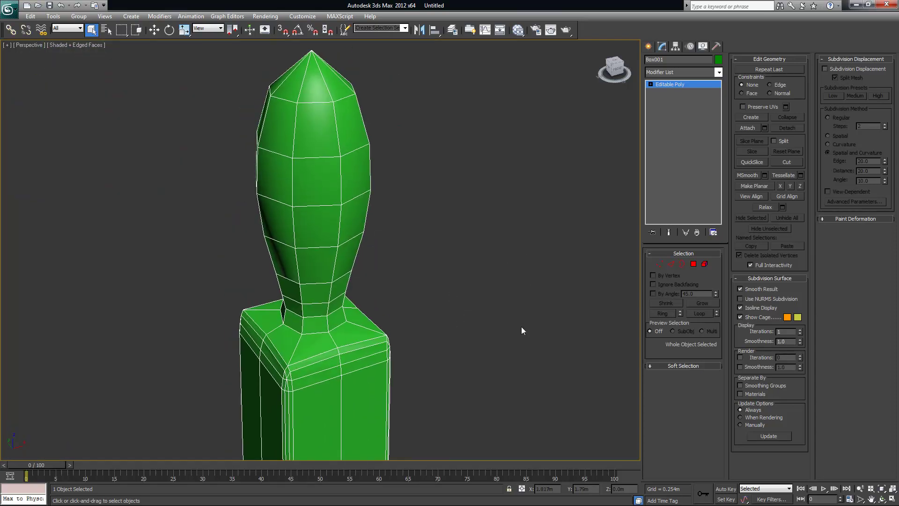
- Apply a TurboSmooth modifier to the bedpost and turn off the edged-faces display
{"action": "left_click", "coordinate": [718, 71]}
{"action": "scroll", "coordinate": [723, 248], "scroll_direction": "down", "scroll_amount": 15}
{"action": "scroll", "coordinate": [723, 248], "scroll_direction": "down", "scroll_amount": 3}
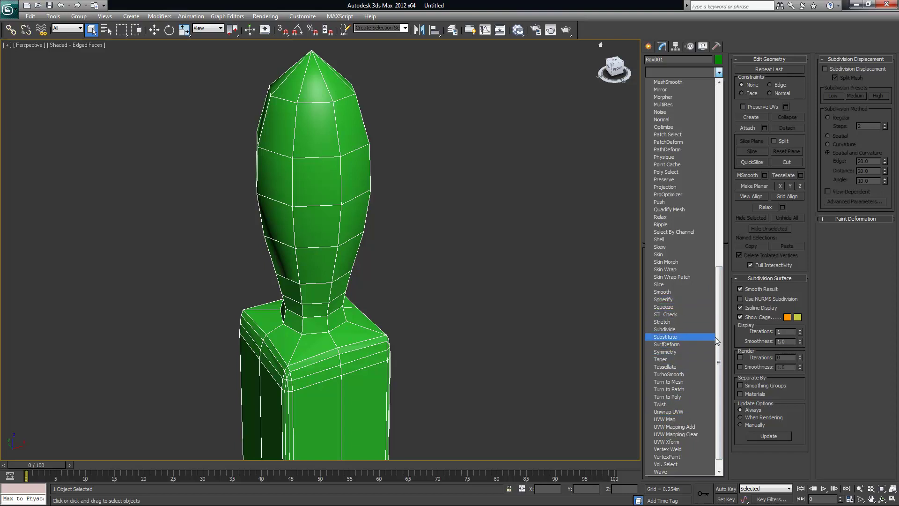
{"action": "scroll", "coordinate": [714, 343], "scroll_direction": "down", "scroll_amount": 1}
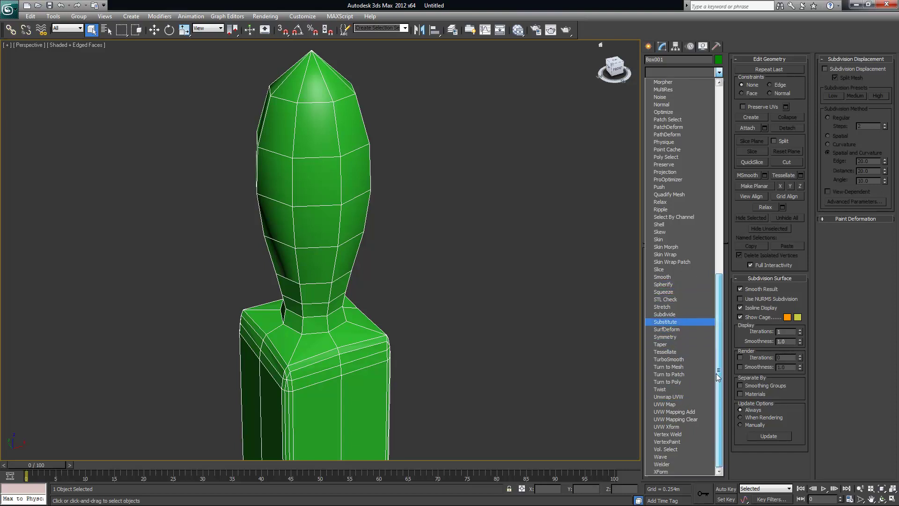
{"action": "left_click", "coordinate": [669, 359]}
{"action": "mouse_move", "coordinate": [500, 324]}
{"action": "middle_mouse_down"}
{"action": "mouse_move", "coordinate": [443, 305]}
{"action": "mouse_move", "coordinate": [456, 294]}
{"action": "mouse_move", "coordinate": [496, 303]}
{"action": "mouse_move", "coordinate": [486, 307]}
{"action": "mouse_move", "coordinate": [501, 302]}
{"action": "mouse_move", "coordinate": [435, 285]}
{"action": "mouse_move", "coordinate": [444, 282]}
{"action": "middle_mouse_up"}
{"action": "left_click", "coordinate": [449, 294]}
{"action": "key", "text": "F4"}
- Examine the smoothed bedpost along its shaft and up to the finial
{"action": "scroll", "coordinate": [455, 283], "scroll_direction": "down", "scroll_amount": 5}
{"action": "scroll", "coordinate": [449, 319], "scroll_direction": "down", "scroll_amount": 3}
{"action": "mouse_move", "coordinate": [437, 357]}
{"action": "middle_mouse_down"}
{"action": "mouse_move", "coordinate": [428, 96]}
{"action": "mouse_move", "coordinate": [431, 155]}
{"action": "mouse_move", "coordinate": [459, 231]}
{"action": "middle_mouse_up"}
{"action": "scroll", "coordinate": [444, 174], "scroll_direction": "up", "scroll_amount": 3}
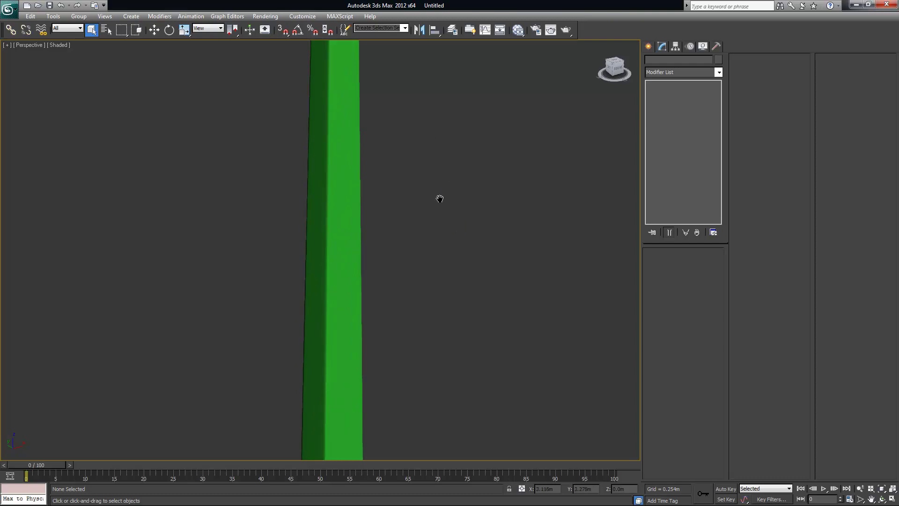
{"action": "left_click", "coordinate": [325, 120]}
{"action": "middle_click_drag", "start_coordinate": [324, 121], "coordinate": [366, 214]}
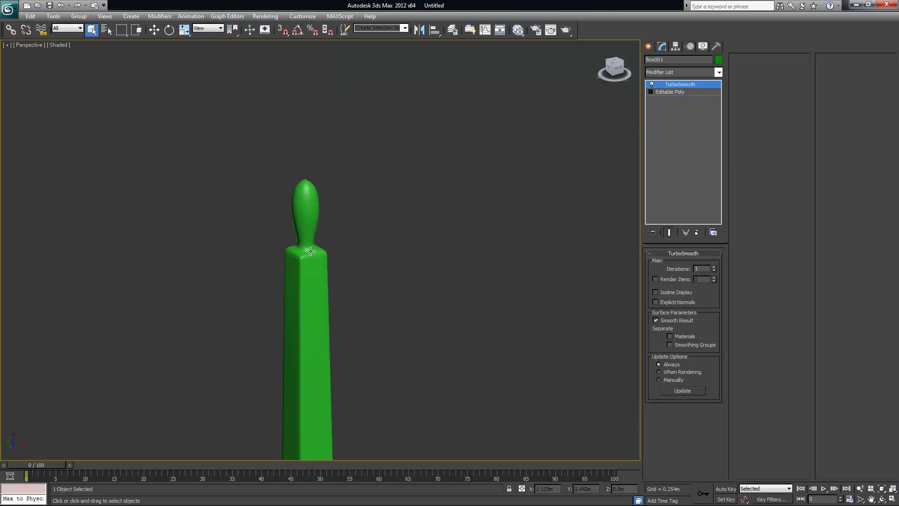
{"action": "middle_click_drag", "start_coordinate": [316, 256], "coordinate": [322, 265]}
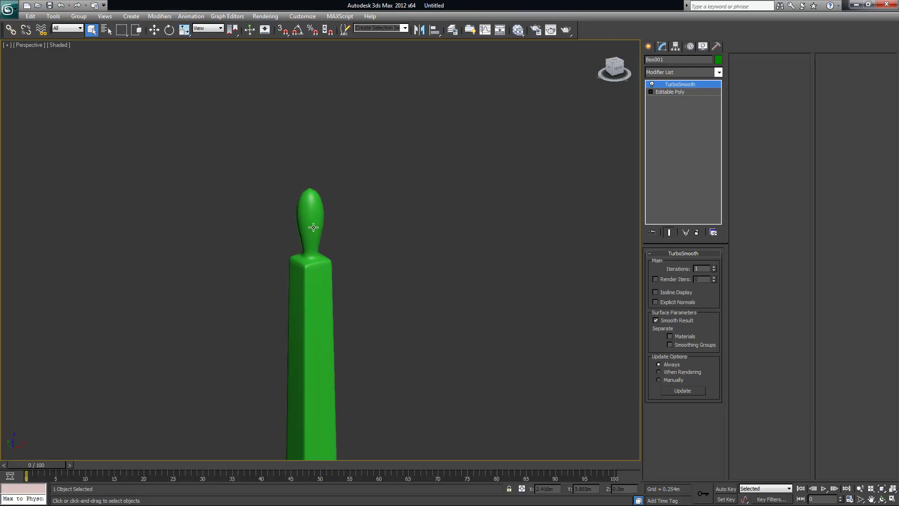
- Select the ring of vertices at the base of the finial's neck and move it down toward the post's top
{"action": "left_click", "coordinate": [667, 91]}
{"action": "left_click", "coordinate": [650, 91]}
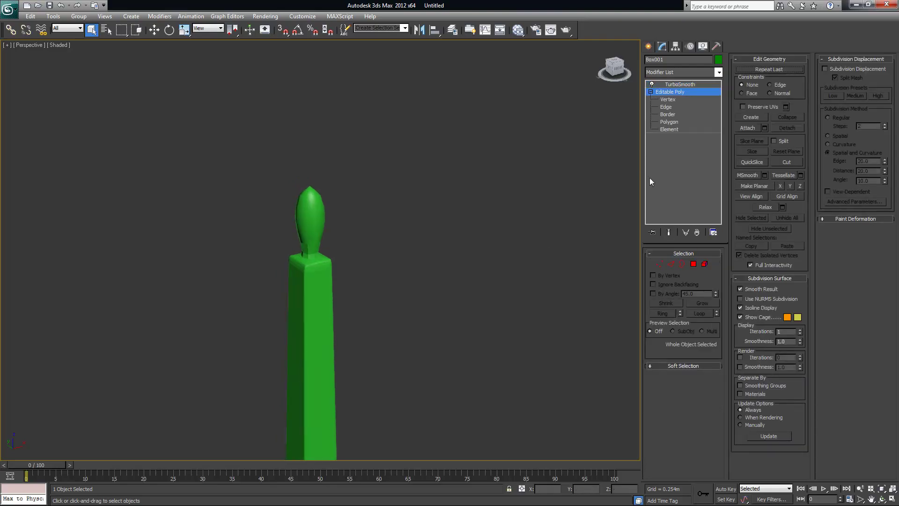
{"action": "left_click", "coordinate": [659, 263]}
{"action": "scroll", "coordinate": [380, 286], "scroll_direction": "up", "scroll_amount": 6}
{"action": "scroll", "coordinate": [331, 258], "scroll_direction": "down", "scroll_amount": 1}
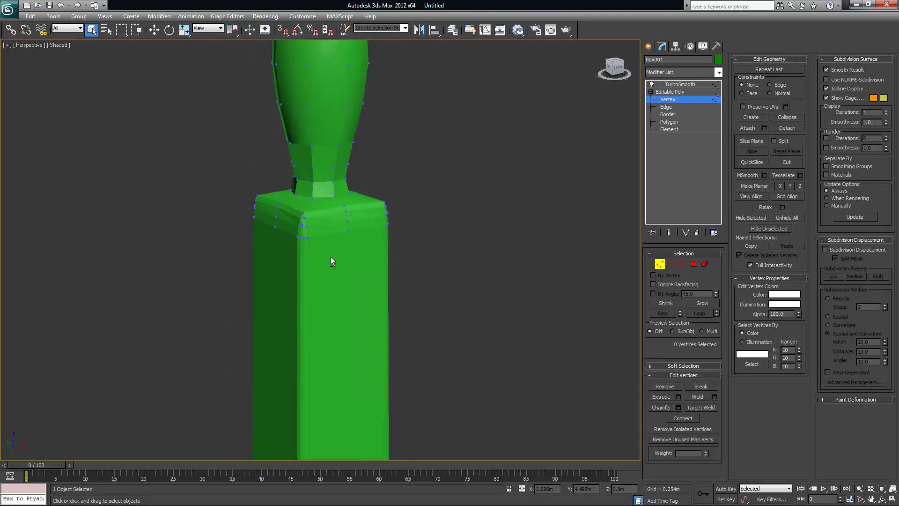
{"action": "middle_click_drag", "start_coordinate": [330, 217], "coordinate": [309, 208], "text": "alt"}
{"action": "left_click_drag", "start_coordinate": [276, 177], "coordinate": [341, 190]}
{"action": "middle_click_drag", "start_coordinate": [342, 190], "coordinate": [244, 202], "text": "alt"}
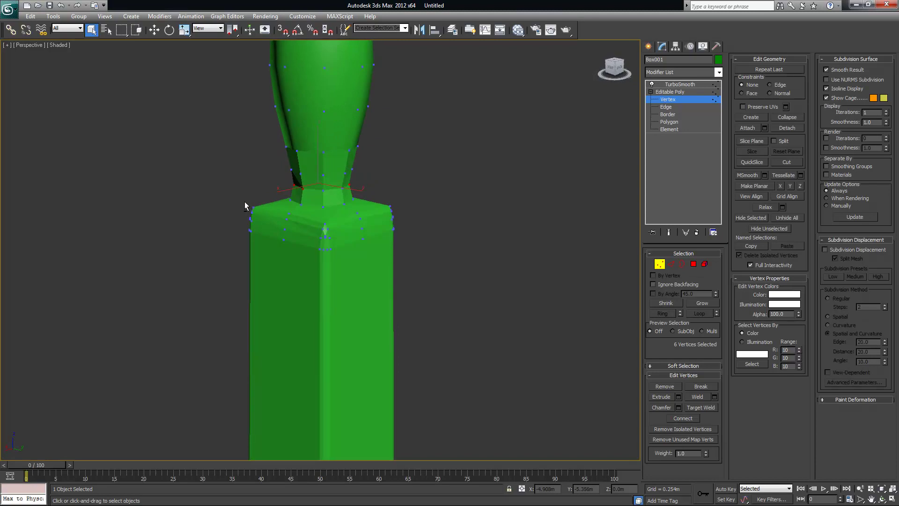
{"action": "middle_click_drag", "start_coordinate": [369, 207], "coordinate": [364, 206], "text": "alt"}
{"action": "left_click_drag", "start_coordinate": [370, 199], "coordinate": [375, 201]}
{"action": "key", "text": "w"}
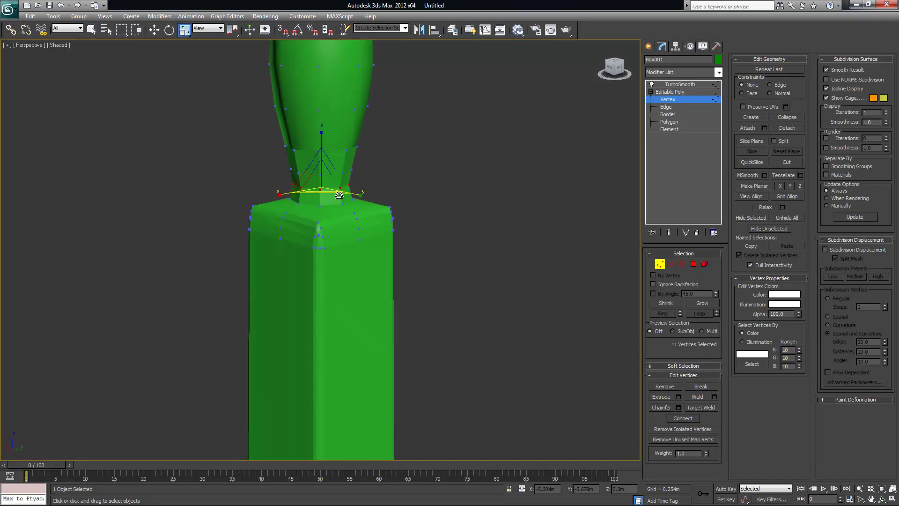
{"action": "middle_click_drag", "start_coordinate": [294, 201], "coordinate": [380, 221], "text": "alt"}
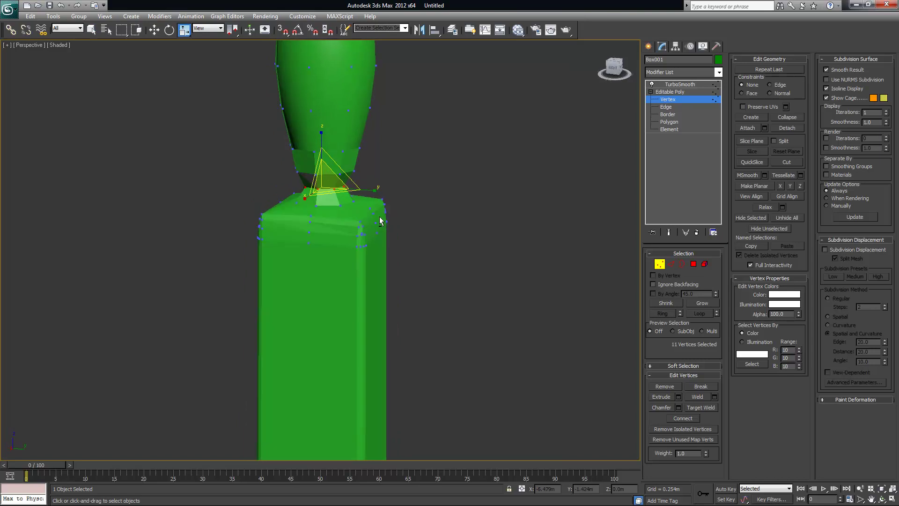
{"action": "key", "text": "w"}
{"action": "left_click_drag", "start_coordinate": [324, 147], "coordinate": [325, 152]}
{"action": "middle_click_drag", "start_coordinate": [479, 215], "coordinate": [584, 255], "text": "alt"}
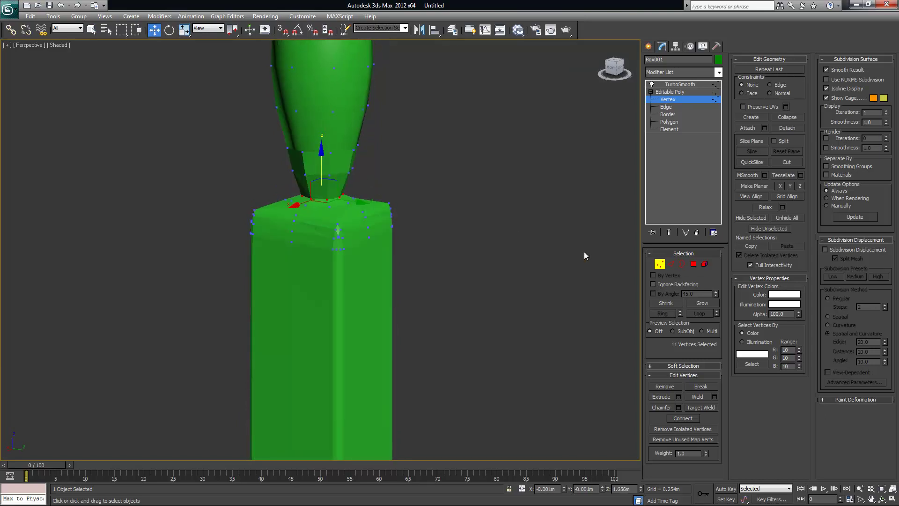
- Return to the TurboSmooth result and check the smoothed transition between the finial's neck and the post
{"action": "left_click", "coordinate": [660, 263]}
{"action": "left_click", "coordinate": [672, 88]}
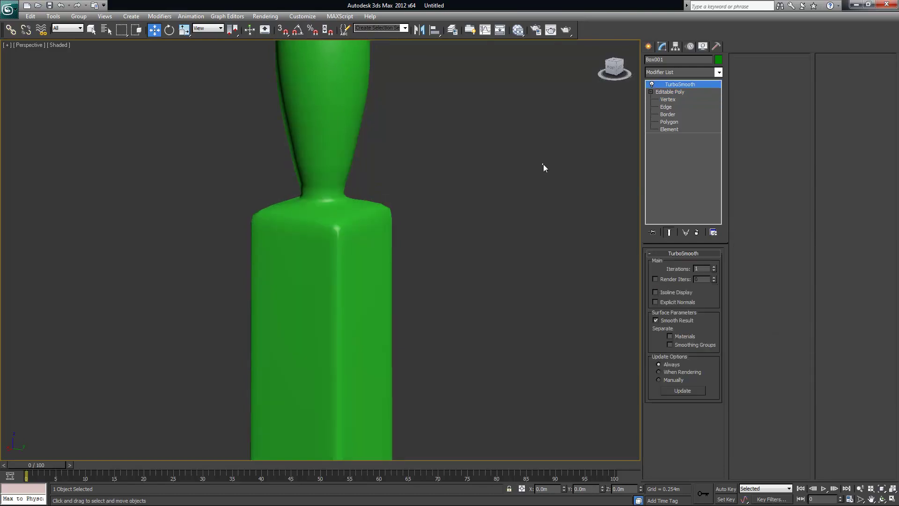
{"action": "left_click", "coordinate": [506, 189]}
{"action": "scroll", "coordinate": [466, 201], "scroll_direction": "down", "scroll_amount": 5}
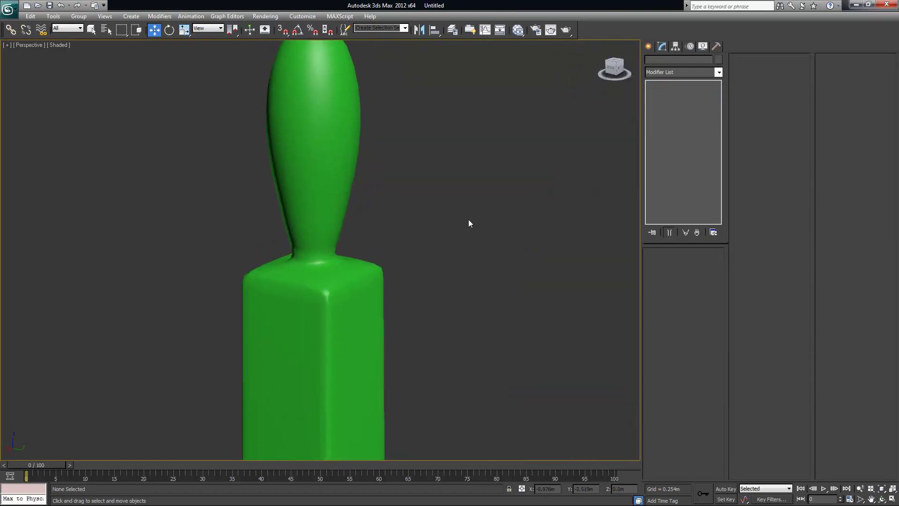
{"action": "scroll", "coordinate": [398, 216], "scroll_direction": "up", "scroll_amount": 1}
{"action": "middle_click_drag", "start_coordinate": [320, 255], "coordinate": [343, 261]}
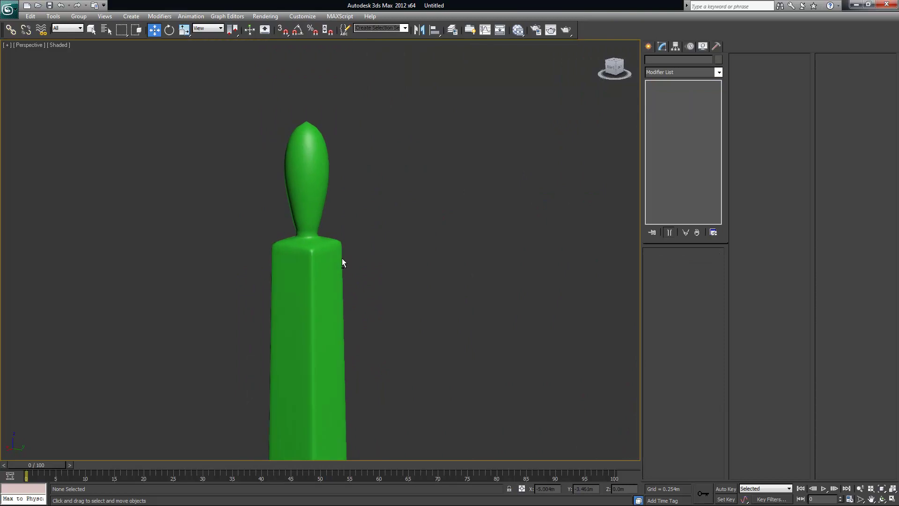
- Select the lower vertex rings of the finial in the Editable Poly and scale them up uniformly
{"action": "left_click", "coordinate": [314, 165]}
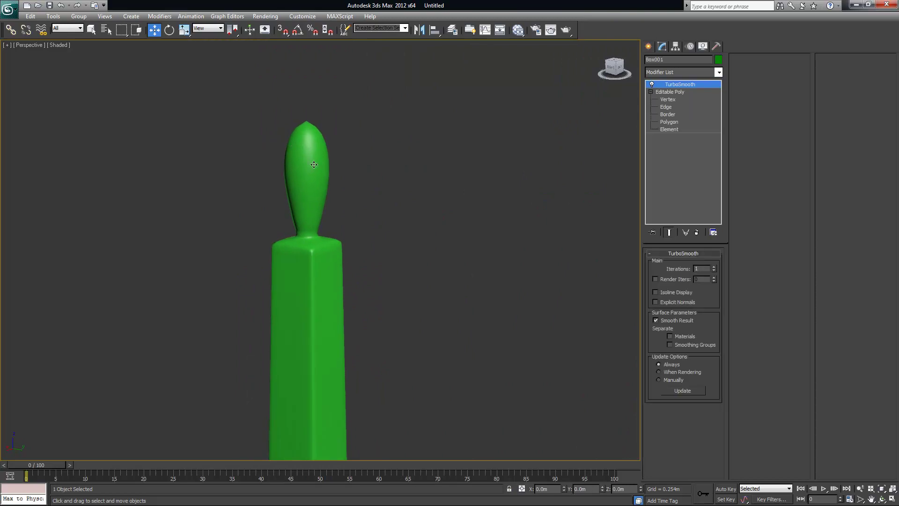
{"action": "left_click", "coordinate": [672, 100]}
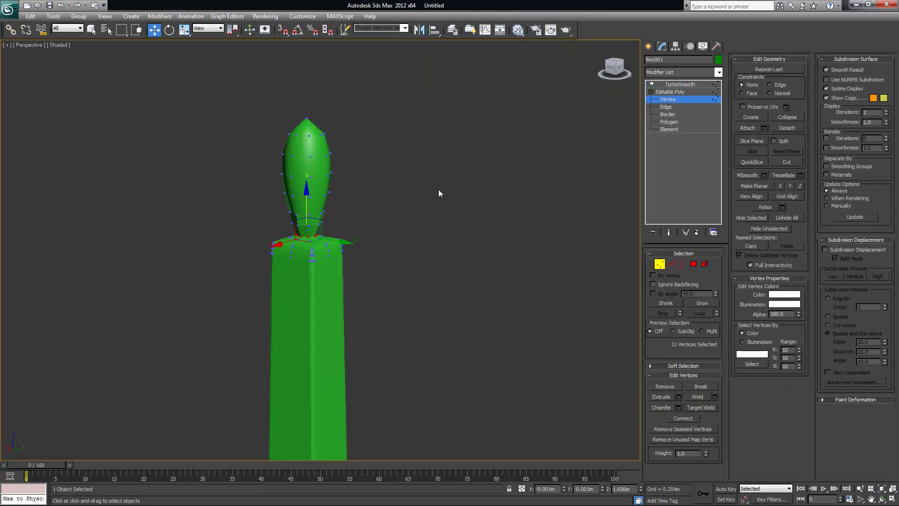
{"action": "left_click_drag", "start_coordinate": [328, 221], "coordinate": [350, 234]}
{"action": "key", "text": "e"}
{"action": "key", "text": "r"}
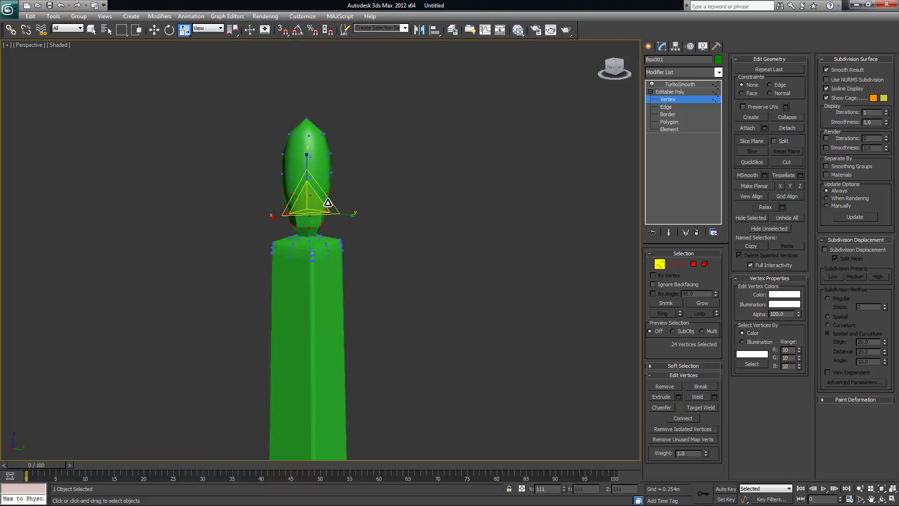
- Scale the finial's three upper vertex rings down to about 87% and slightly widen its middle ring
{"action": "left_click_drag", "start_coordinate": [347, 186], "coordinate": [353, 189]}
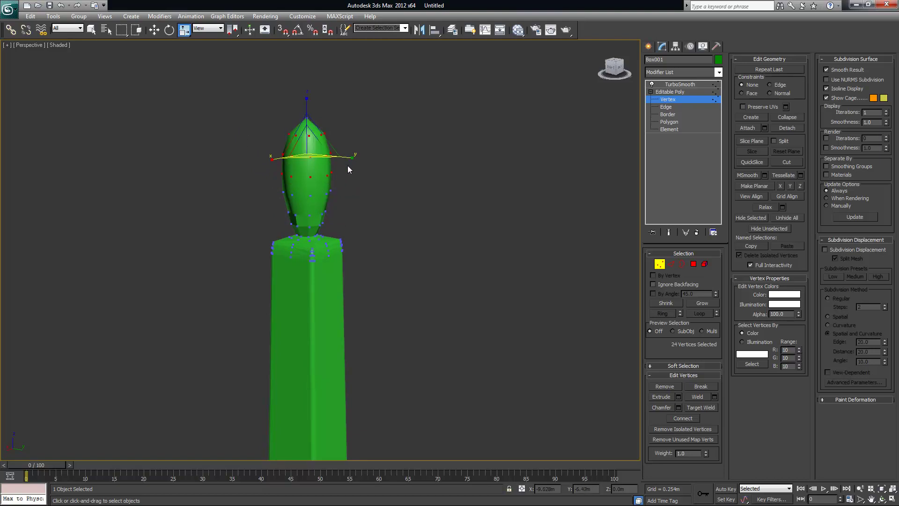
{"action": "left_click_drag", "start_coordinate": [307, 155], "coordinate": [307, 156]}
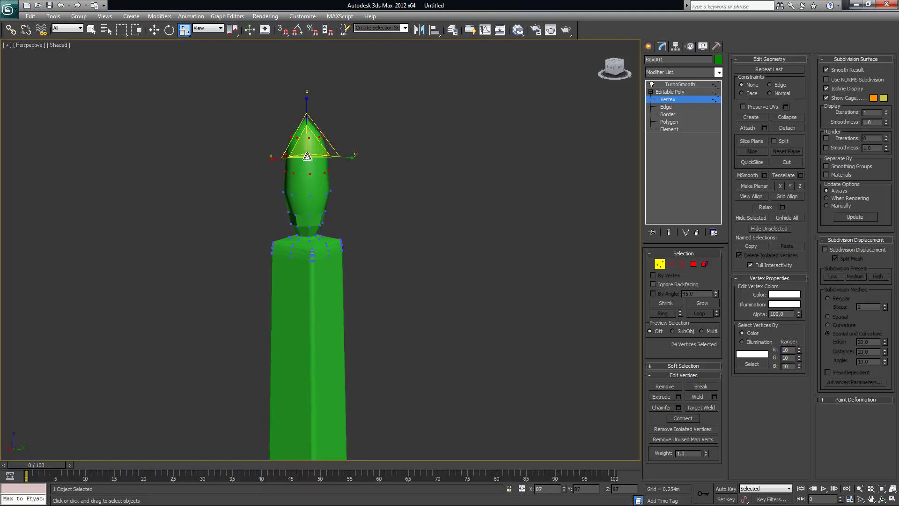
{"action": "left_click_drag", "start_coordinate": [251, 117], "coordinate": [311, 133]}
{"action": "left_click", "coordinate": [318, 186]}
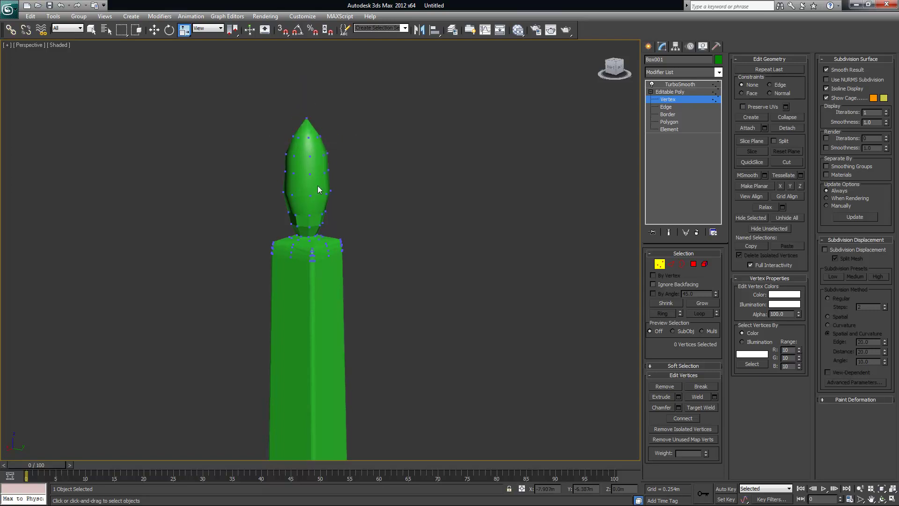
{"action": "left_click_drag", "start_coordinate": [346, 185], "coordinate": [332, 160]}
{"action": "left_click", "coordinate": [465, 186]}
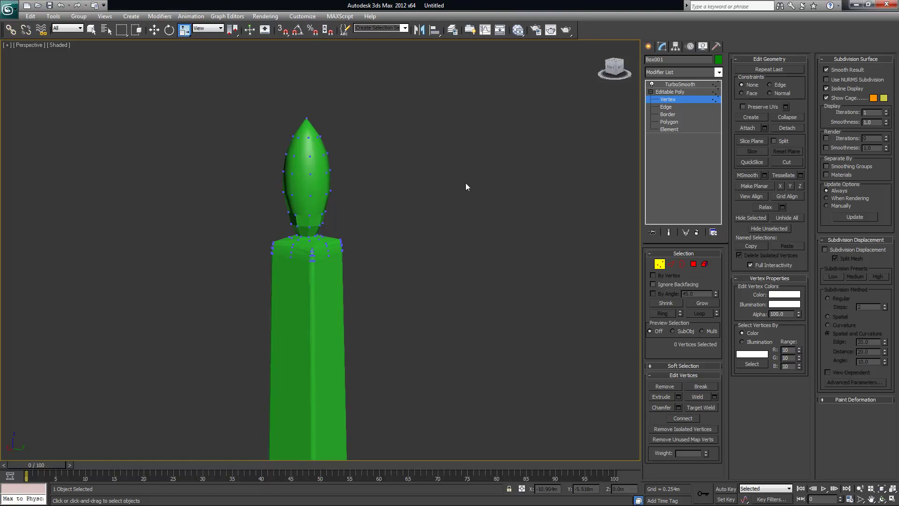
- Return to the TurboSmooth result and inspect the reshaped finial and the post's shaft
{"action": "left_click", "coordinate": [686, 84]}
{"action": "left_click", "coordinate": [524, 175]}
{"action": "middle_click_drag", "start_coordinate": [505, 223], "coordinate": [523, 256], "text": "alt"}
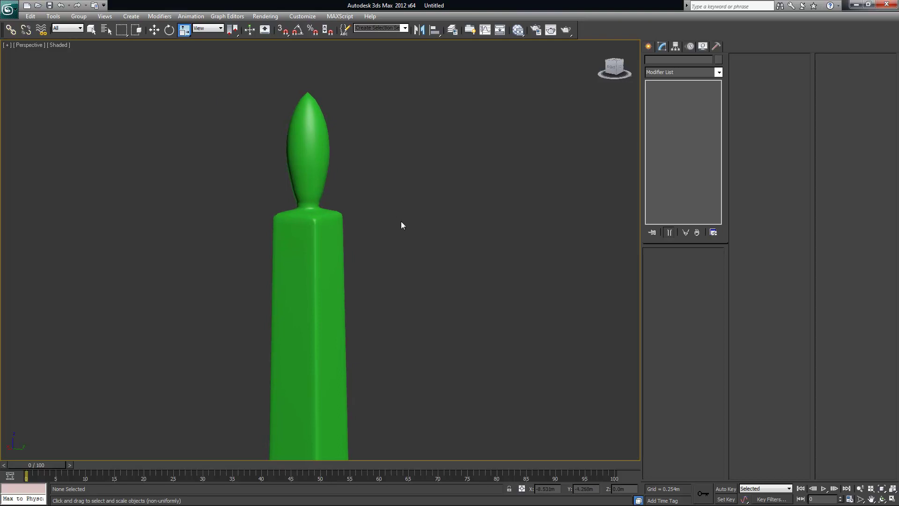
{"action": "left_click_drag", "start_coordinate": [323, 151], "coordinate": [322, 138]}
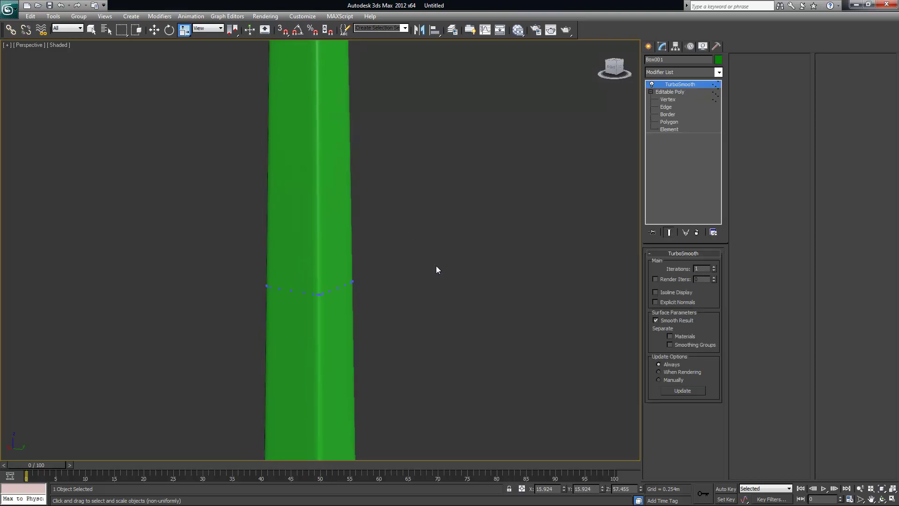
- Reset to an empty default scene without saving the bedpost
{"action": "key", "text": "ctrl+z"}
{"action": "key", "text": "ctrl+z"}
{"action": "key", "text": "shift+z"}
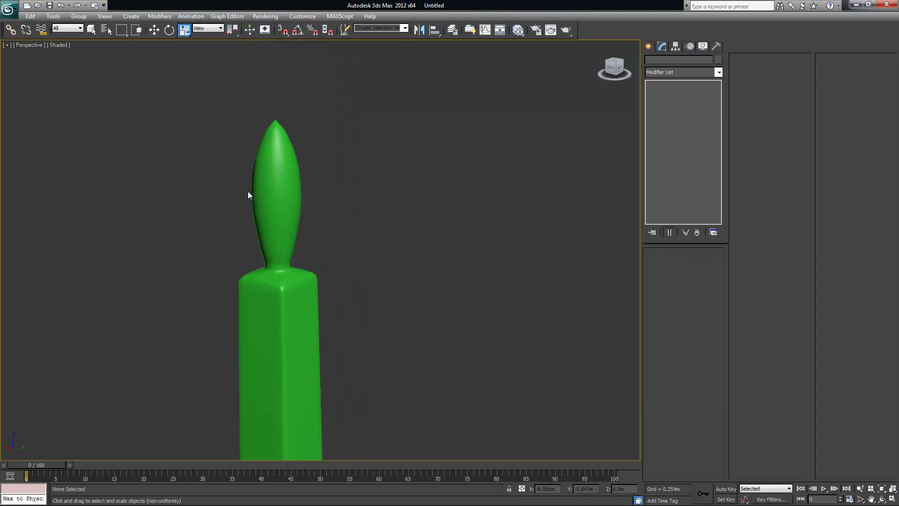
{"action": "left_click", "coordinate": [11, 8]}
{"action": "left_click", "coordinate": [23, 32]}
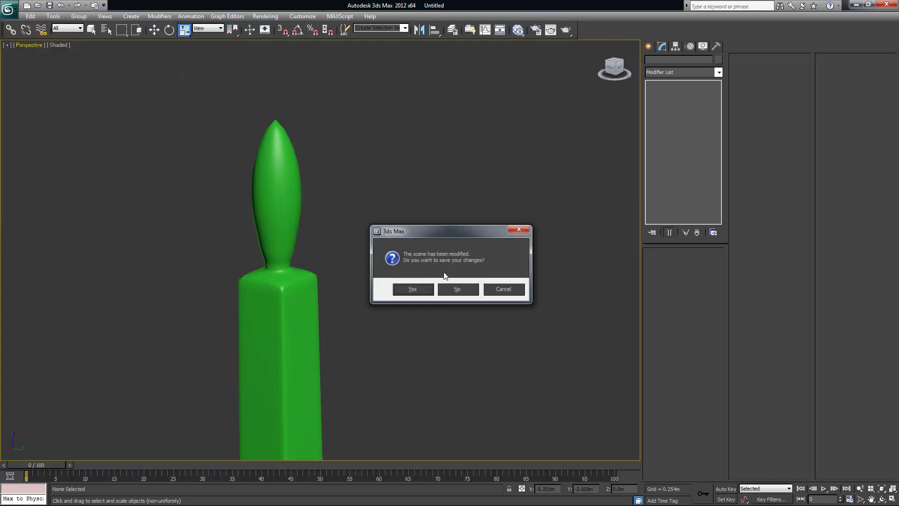
{"action": "left_click", "coordinate": [461, 290]}
{"action": "left_click", "coordinate": [423, 272]}
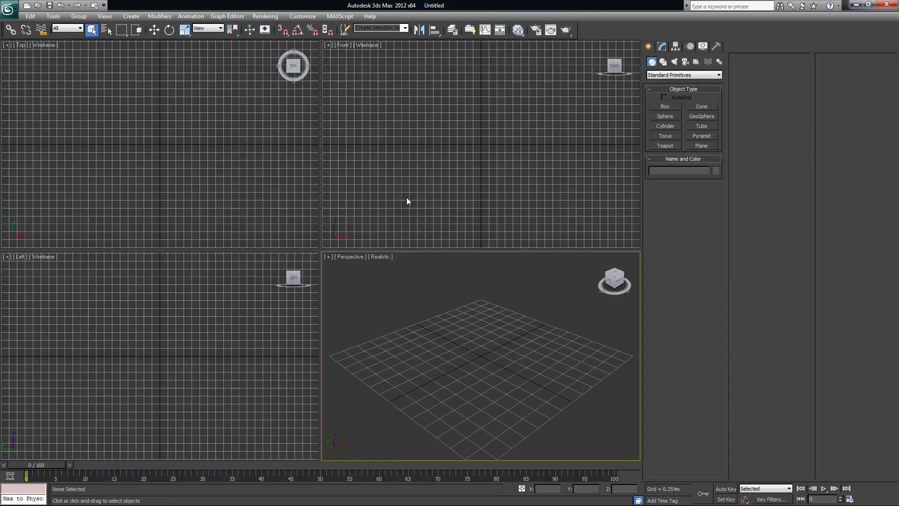
- Create a box in the Front view about 3.13 m long, 2.10 m wide and -1.17 m in height
{"action": "left_click", "coordinate": [473, 126]}
{"action": "middle_click_drag", "start_coordinate": [403, 122], "coordinate": [496, 133]}
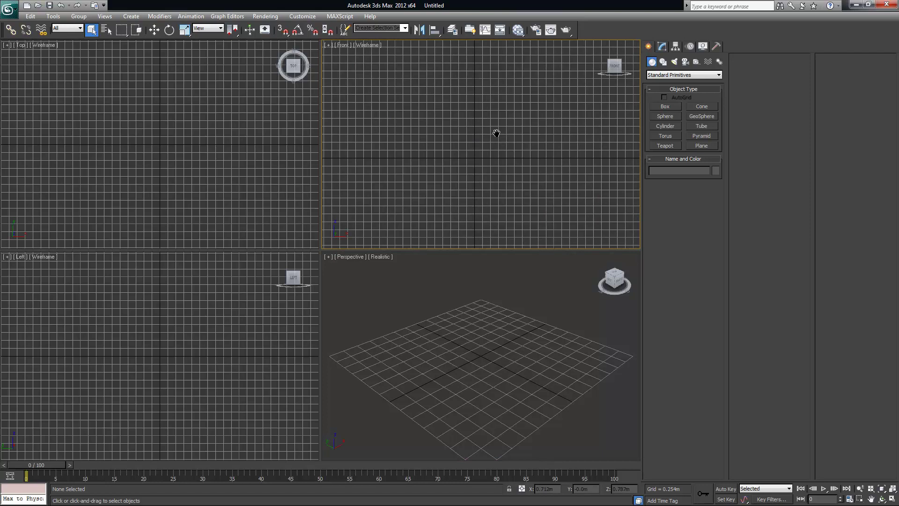
{"action": "left_click", "coordinate": [131, 17]}
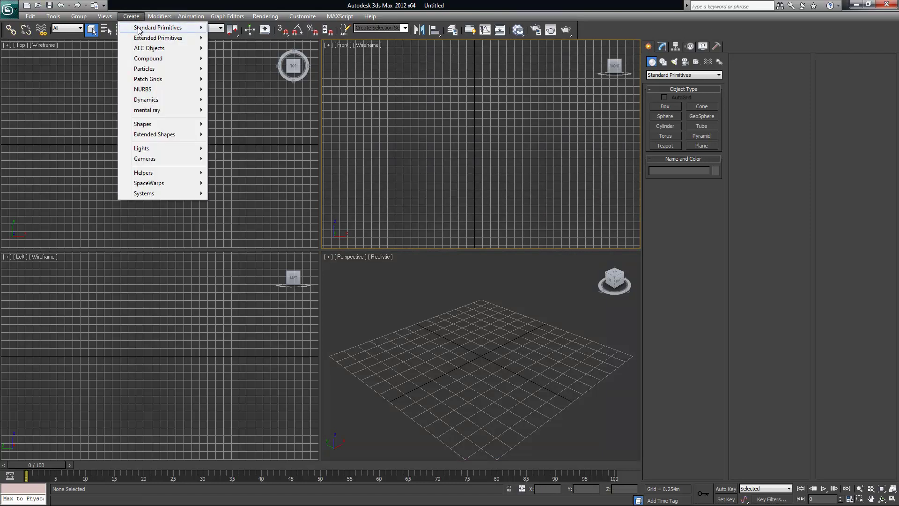
{"action": "mouse_move", "coordinate": [140, 28]}
{"action": "left_click", "coordinate": [225, 28]}
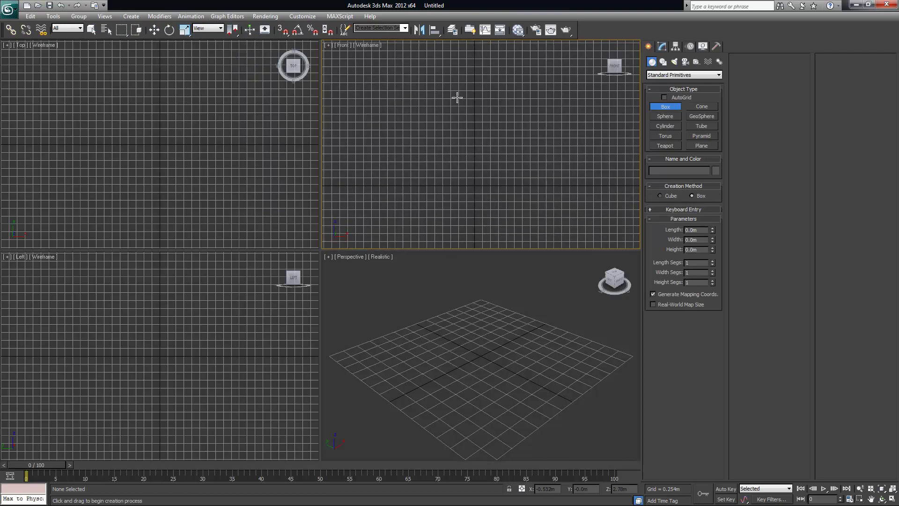
{"action": "left_click_drag", "start_coordinate": [442, 88], "coordinate": [506, 185]}
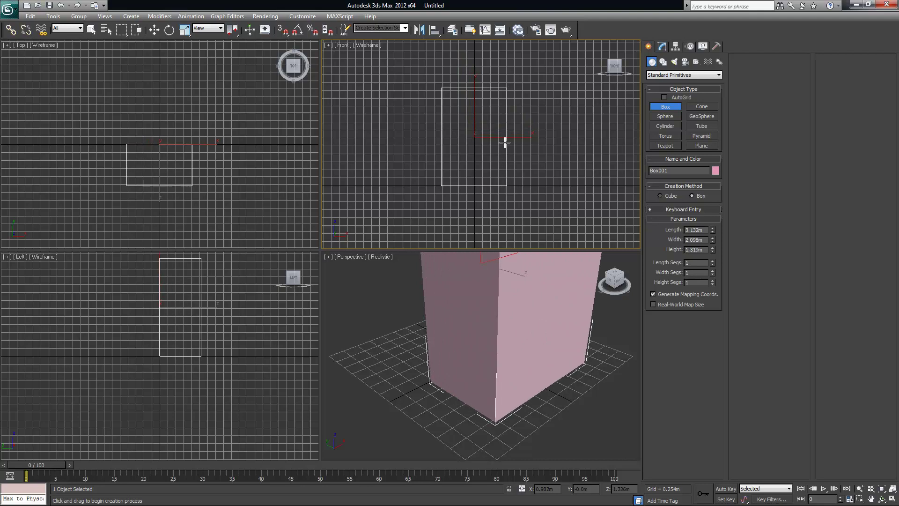
{"action": "left_click", "coordinate": [522, 221]}
{"action": "left_click", "coordinate": [571, 300]}
- Maximize the Perspective view, hide the selection brackets and show the box with edged faces
{"action": "middle_click_drag", "start_coordinate": [570, 300], "coordinate": [536, 387], "text": "alt"}
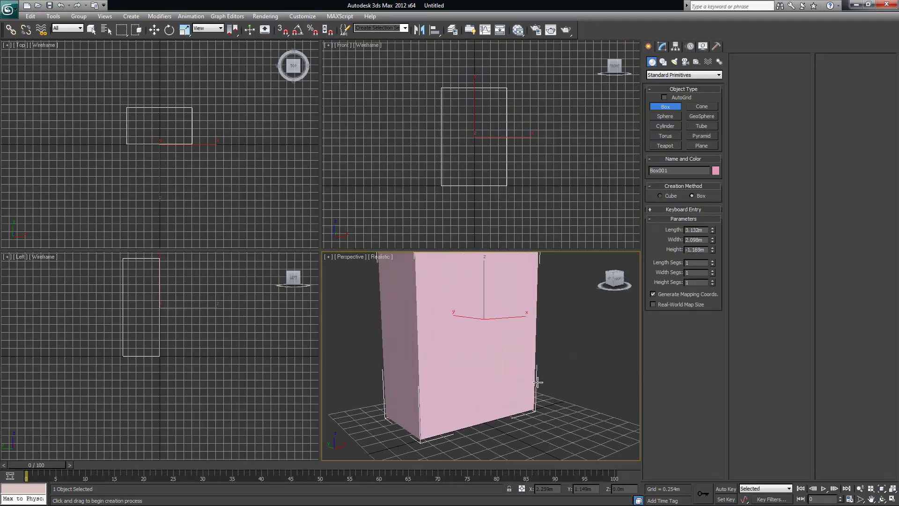
{"action": "key", "text": "alt+w"}
{"action": "scroll", "coordinate": [510, 293], "scroll_direction": "down", "scroll_amount": 8}
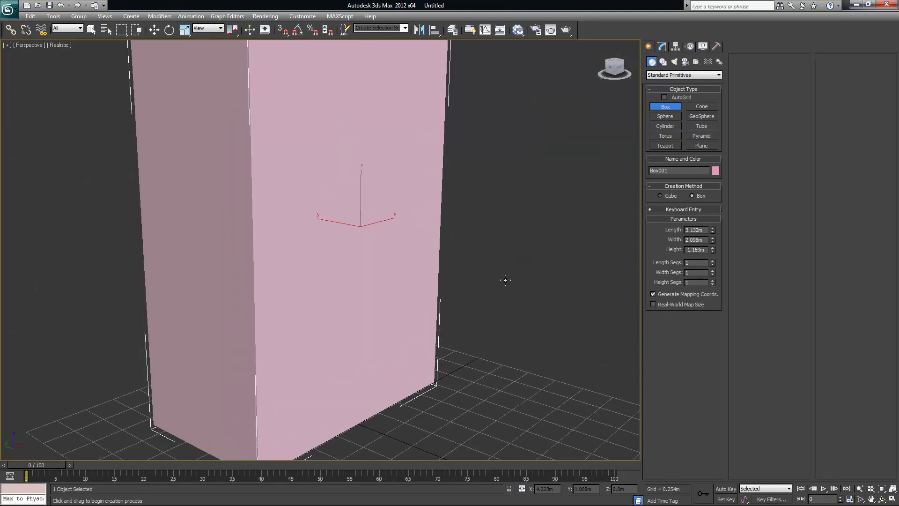
{"action": "middle_click_drag", "start_coordinate": [504, 300], "coordinate": [482, 296], "text": "alt"}
{"action": "middle_click_drag", "start_coordinate": [364, 270], "coordinate": [358, 265], "text": "alt"}
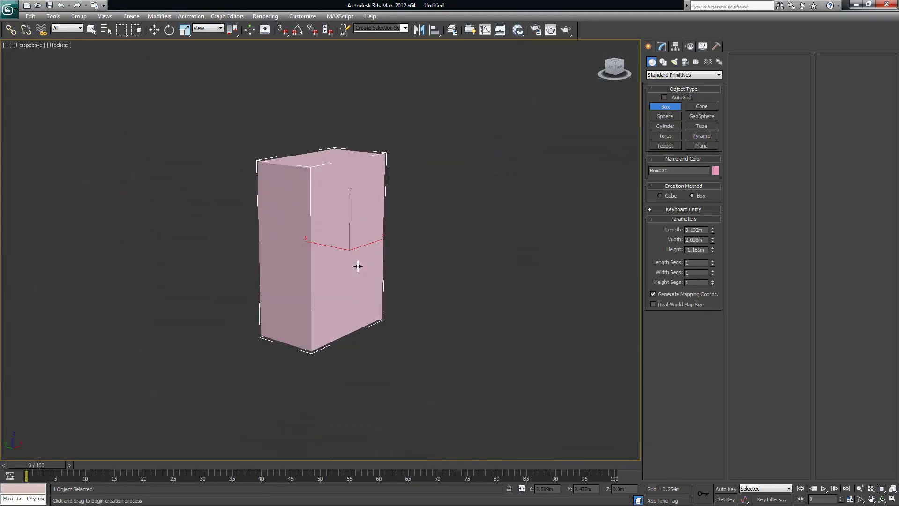
{"action": "key", "text": "j"}
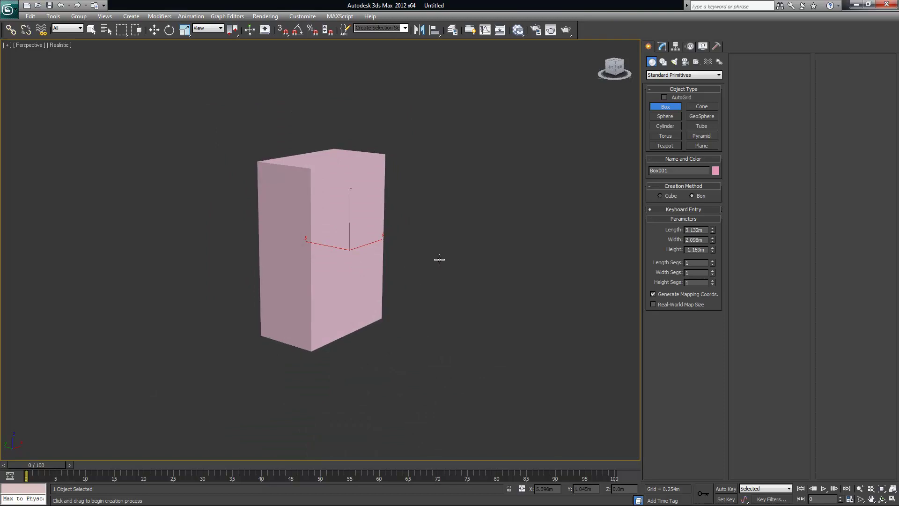
{"action": "middle_click_drag", "start_coordinate": [447, 268], "coordinate": [421, 255], "text": "alt"}
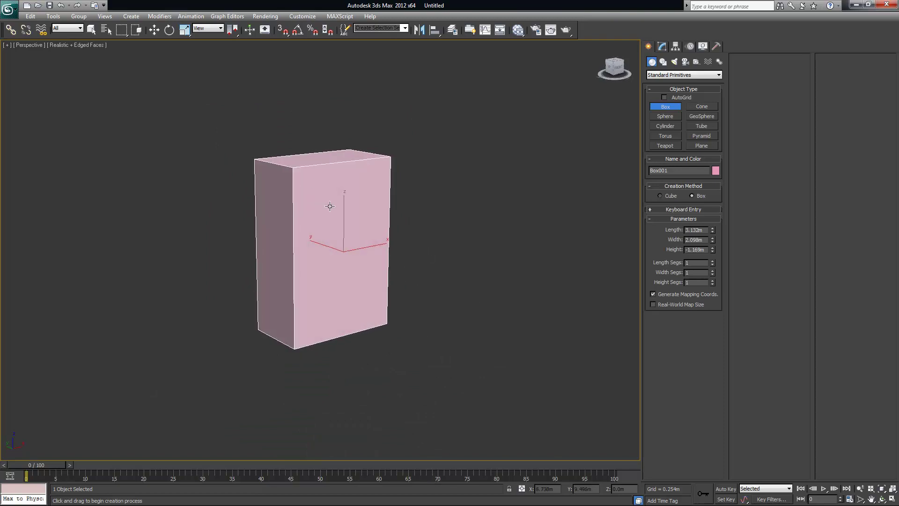
{"action": "scroll", "coordinate": [361, 222], "scroll_direction": "up", "scroll_amount": 5}
{"action": "key", "text": "F4"}
{"action": "scroll", "coordinate": [373, 225], "scroll_direction": "down", "scroll_amount": 5}
{"action": "mouse_move", "coordinate": [372, 223]}
{"action": "middle_mouse_down", "text": "alt"}
{"action": "mouse_move", "coordinate": [427, 227]}
{"action": "mouse_move", "coordinate": [359, 224]}
{"action": "mouse_move", "coordinate": [369, 228]}
{"action": "middle_mouse_up", "text": "alt"}
{"action": "middle_click_drag", "start_coordinate": [441, 214], "coordinate": [332, 176], "text": "alt"}
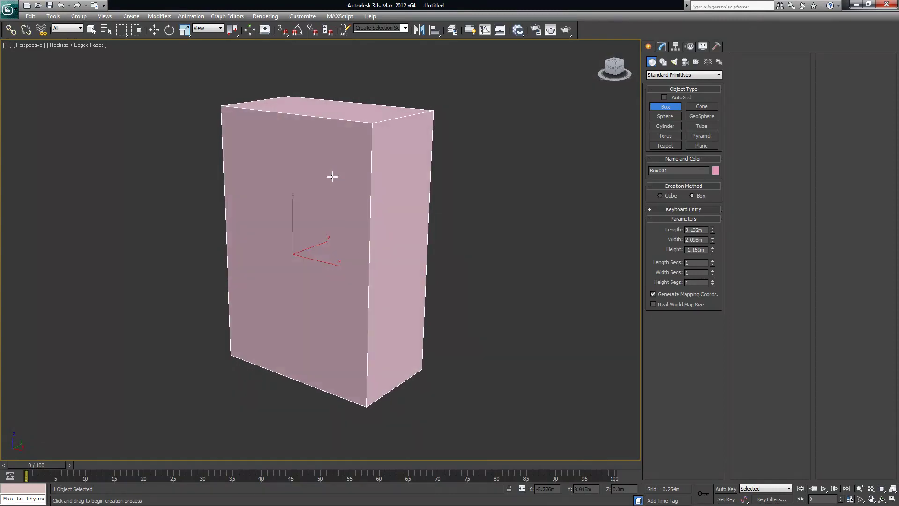
{"action": "middle_click_drag", "start_coordinate": [289, 205], "coordinate": [368, 208], "text": "alt"}
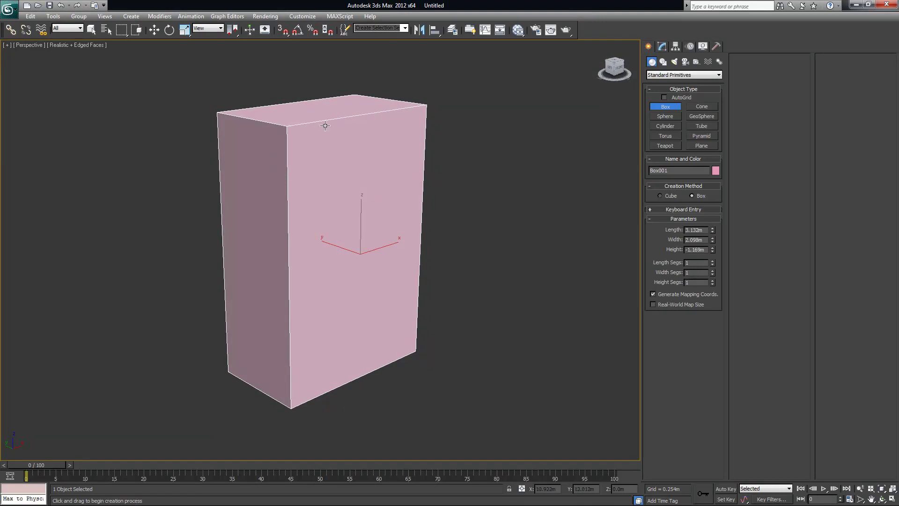
- Convert the box to an Editable Poly
{"action": "right_click", "coordinate": [355, 164]}
{"action": "right_click", "coordinate": [352, 145]}
{"action": "mouse_move", "coordinate": [379, 234]}
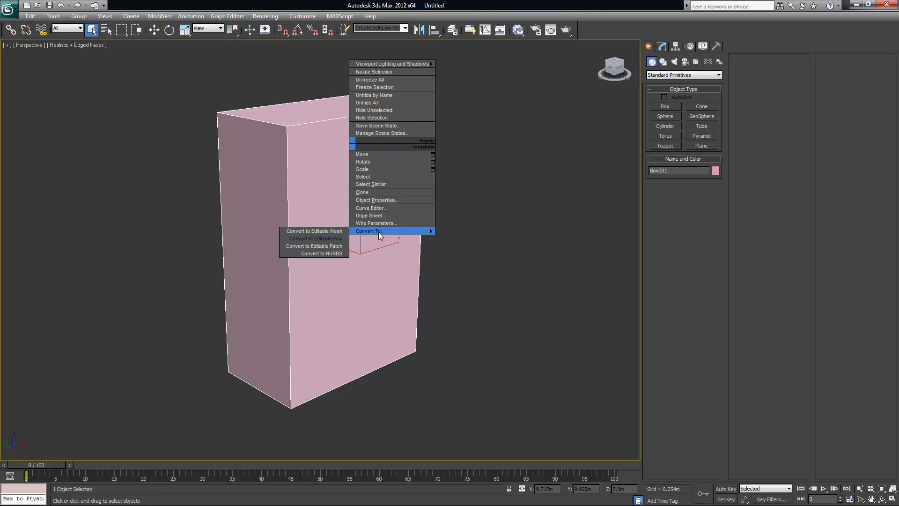
{"action": "left_click", "coordinate": [324, 238]}
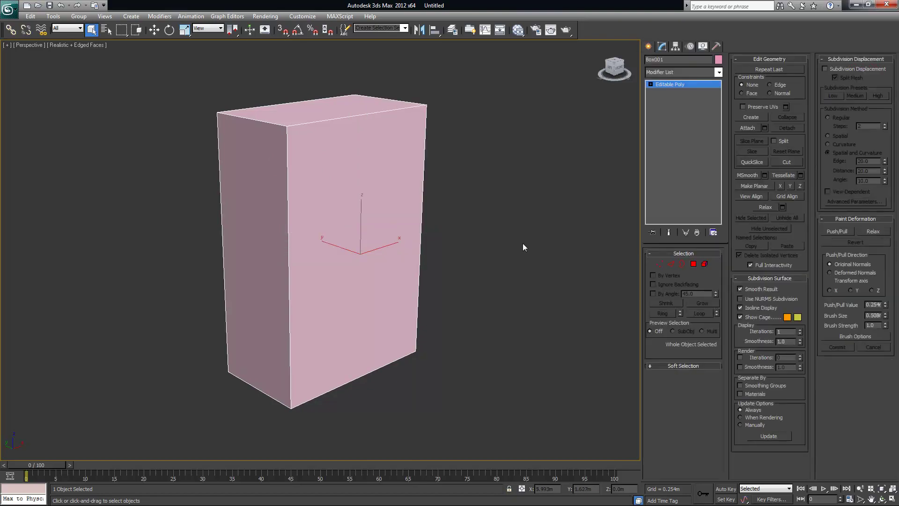
- Clone the box's wide front polygon to an element, offset about 0.03 m outward along the Y axis
{"action": "left_click", "coordinate": [691, 265]}
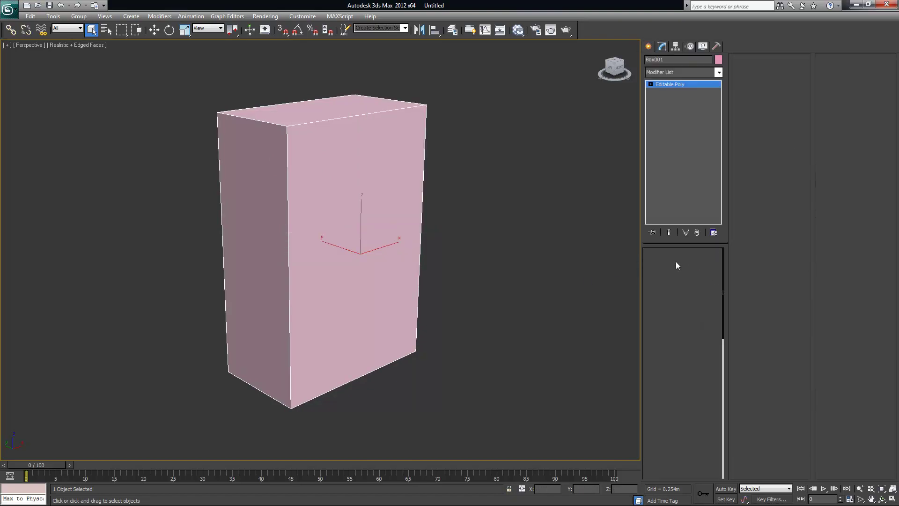
{"action": "left_click", "coordinate": [367, 172]}
{"action": "middle_click_drag", "start_coordinate": [425, 258], "coordinate": [439, 274], "text": "alt"}
{"action": "middle_click_drag", "start_coordinate": [350, 184], "coordinate": [376, 214], "text": "alt"}
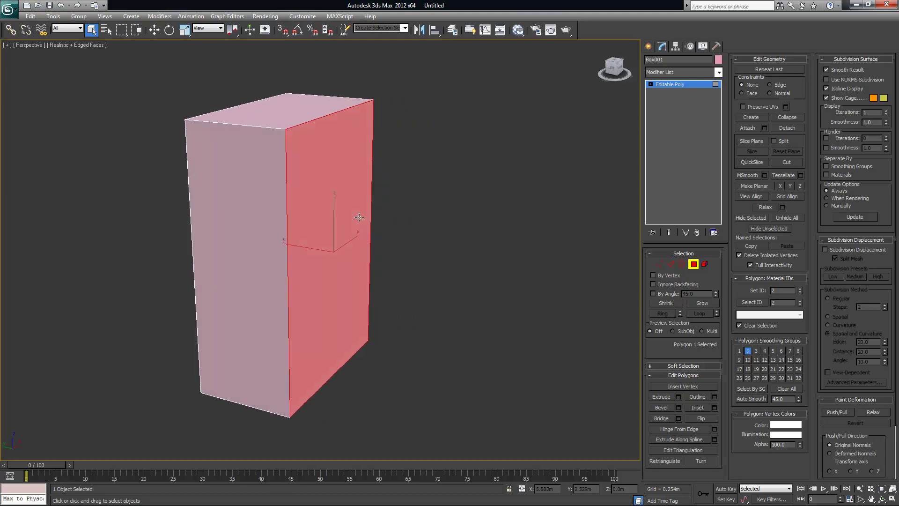
{"action": "key", "text": "w"}
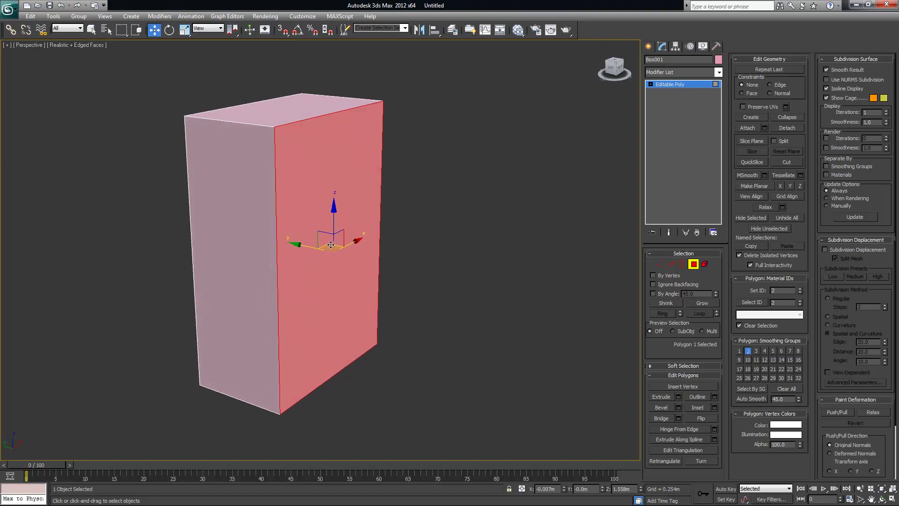
{"action": "left_click_drag", "start_coordinate": [298, 245], "coordinate": [302, 246], "text": "shift"}
{"action": "left_click_drag", "start_coordinate": [303, 246], "coordinate": [299, 242]}
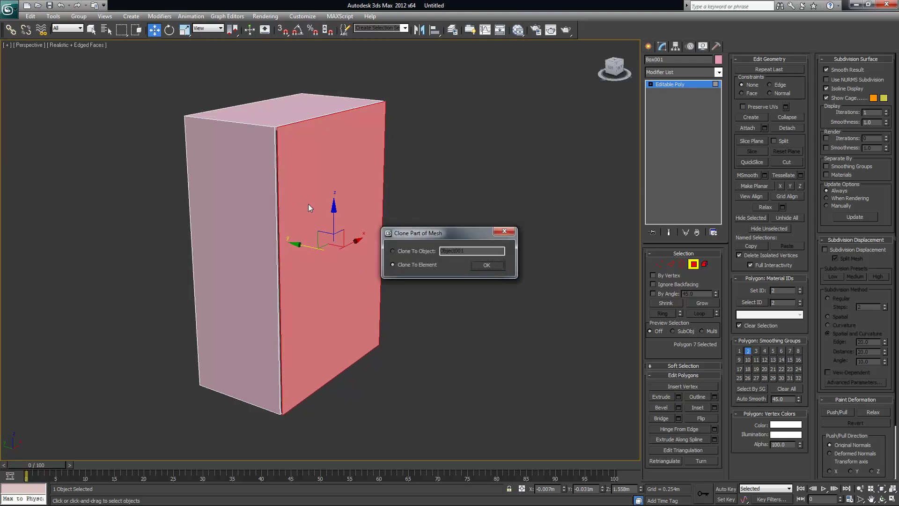
{"action": "left_click", "coordinate": [396, 251]}
{"action": "left_click", "coordinate": [393, 265]}
{"action": "key", "text": "Return"}
- Scale the cloned front panel uniformly down to about 92% so a margin of the box surrounds it
{"action": "middle_click_drag", "start_coordinate": [458, 268], "coordinate": [390, 257], "text": "alt"}
{"action": "key", "text": "r"}
{"action": "left_click_drag", "start_coordinate": [337, 247], "coordinate": [340, 251]}
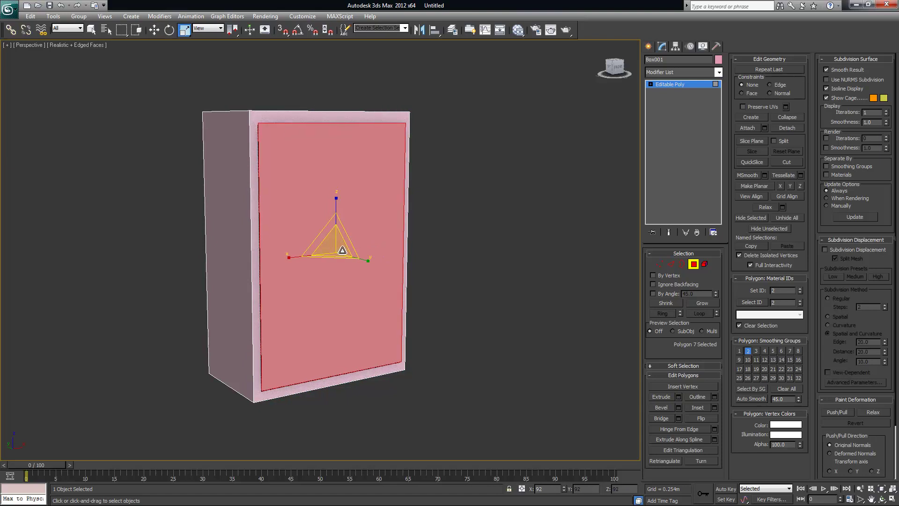
{"action": "mouse_move", "coordinate": [442, 263]}
{"action": "middle_mouse_down", "text": "alt"}
{"action": "mouse_move", "coordinate": [470, 269]}
{"action": "mouse_move", "coordinate": [442, 245]}
{"action": "middle_mouse_up", "text": "alt"}
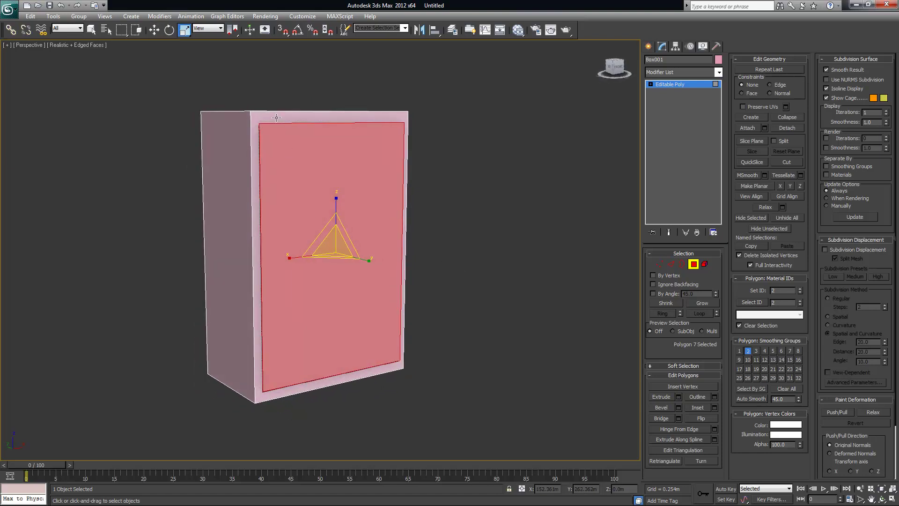
{"action": "middle_click_drag", "start_coordinate": [397, 319], "coordinate": [440, 309], "text": "alt"}
{"action": "middle_click_drag", "start_coordinate": [503, 327], "coordinate": [470, 322], "text": "alt"}
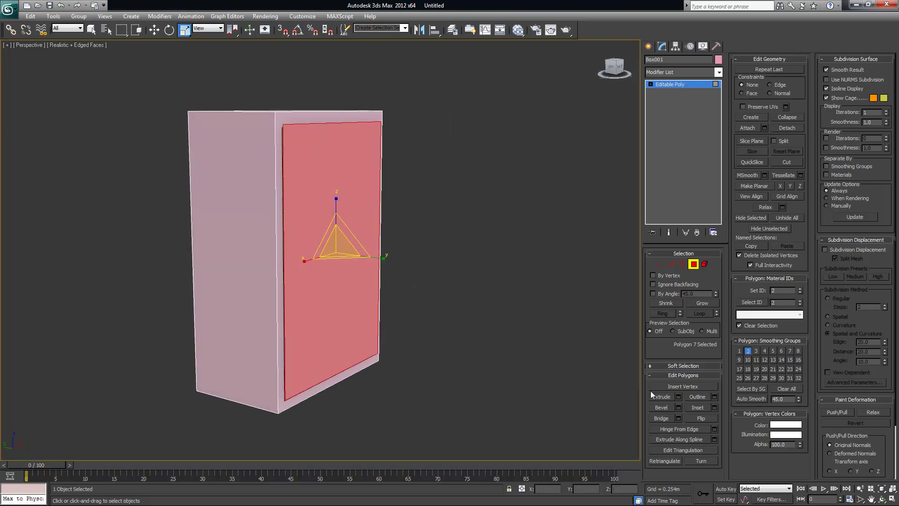
- Extrude the cloned front panel about 0.081 m outward and deselect it
{"action": "left_click", "coordinate": [679, 396]}
{"action": "middle_click_drag", "start_coordinate": [443, 288], "coordinate": [446, 289], "text": "alt"}
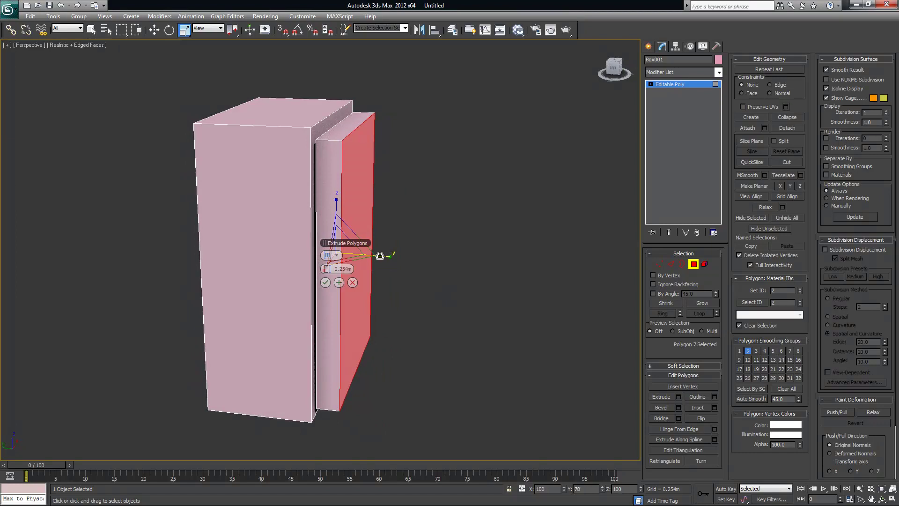
{"action": "left_click_drag", "start_coordinate": [327, 268], "coordinate": [313, 279]}
{"action": "middle_click_drag", "start_coordinate": [311, 281], "coordinate": [350, 285], "text": "alt"}
{"action": "left_click", "coordinate": [326, 282]}
{"action": "middle_click_drag", "start_coordinate": [436, 240], "coordinate": [434, 273], "text": "alt"}
{"action": "left_click", "coordinate": [442, 268]}
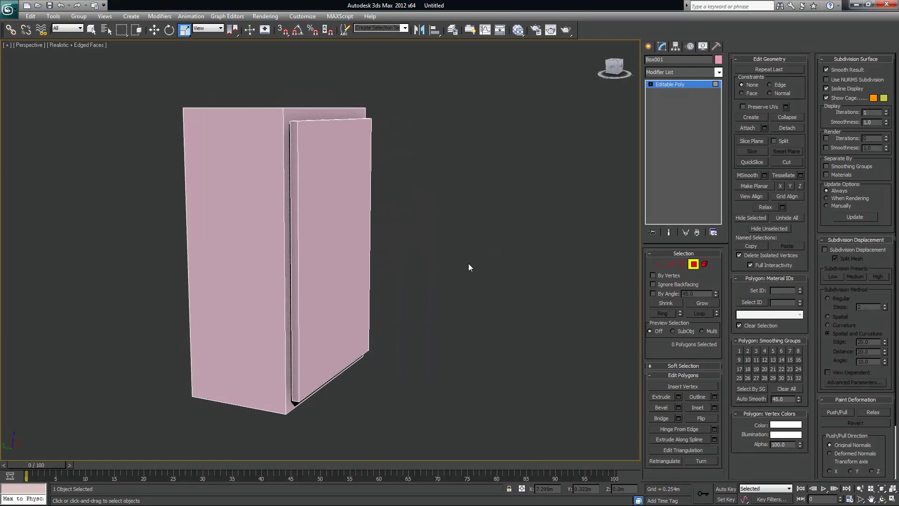
{"action": "middle_click_drag", "start_coordinate": [459, 215], "coordinate": [436, 225], "text": "alt"}
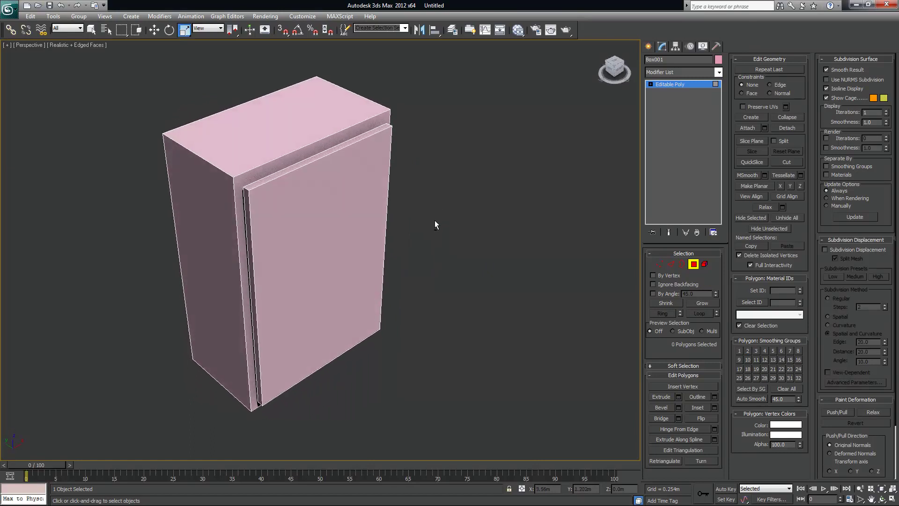
- Select the panel's outer front polygon and inset it by about 0.077 m to form a border
{"action": "left_click", "coordinate": [296, 213]}
{"action": "middle_click_drag", "start_coordinate": [379, 263], "coordinate": [360, 234], "text": "alt"}
{"action": "scroll", "coordinate": [357, 245], "scroll_direction": "up", "scroll_amount": 3}
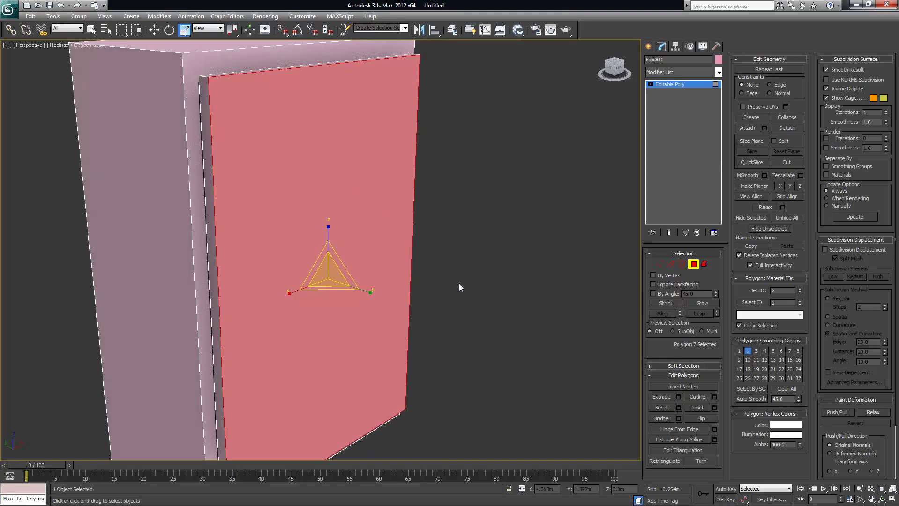
{"action": "left_click", "coordinate": [715, 408]}
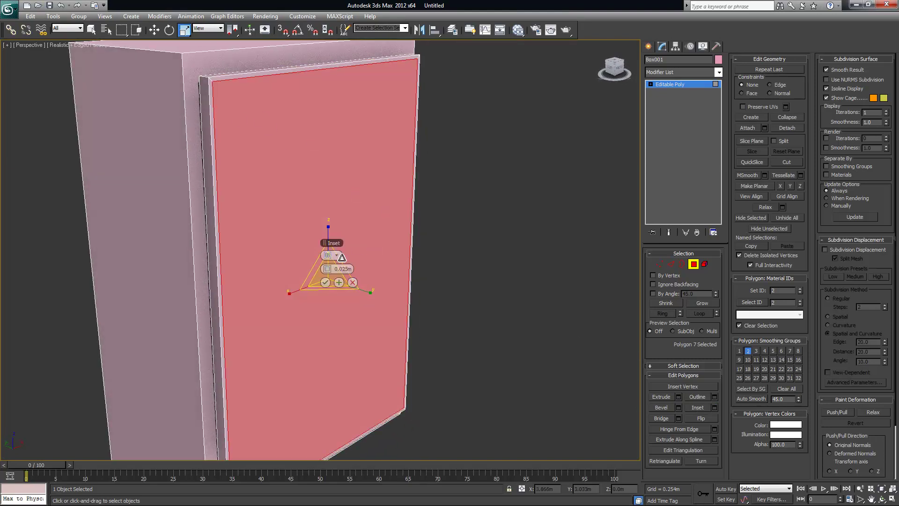
{"action": "left_click_drag", "start_coordinate": [327, 268], "coordinate": [339, 267]}
{"action": "middle_click_drag", "start_coordinate": [483, 295], "coordinate": [456, 283], "text": "alt"}
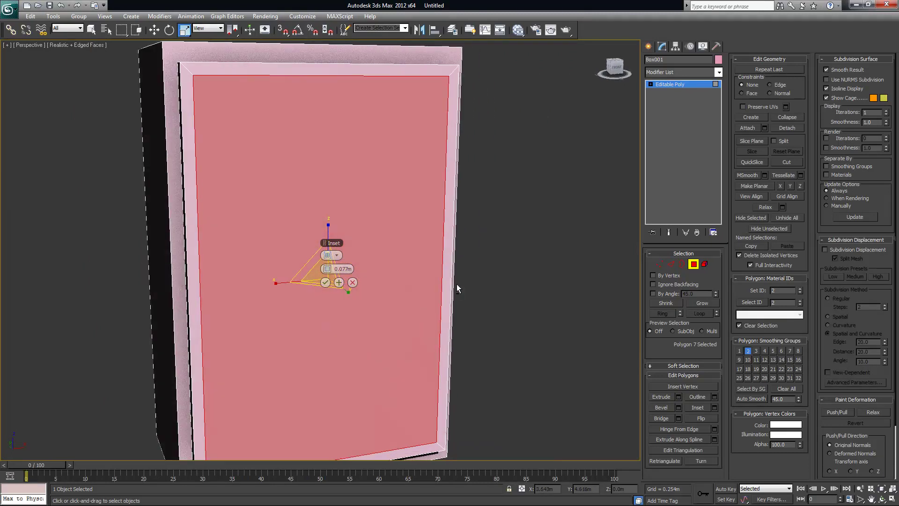
{"action": "left_click", "coordinate": [327, 282]}
{"action": "middle_click_drag", "start_coordinate": [364, 276], "coordinate": [401, 283], "text": "alt"}
{"action": "scroll", "coordinate": [402, 280], "scroll_direction": "down", "scroll_amount": 3}
{"action": "scroll", "coordinate": [405, 298], "scroll_direction": "up", "scroll_amount": 1}
{"action": "scroll", "coordinate": [406, 298], "scroll_direction": "up", "scroll_amount": 3}
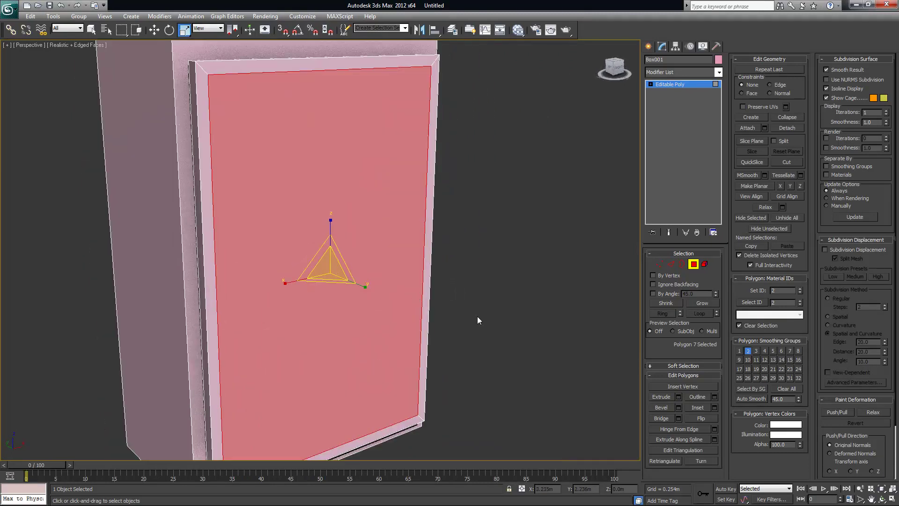
- Extrude the inset polygon by about -0.05 m to recess it inside the panel's frame
{"action": "left_click", "coordinate": [678, 396]}
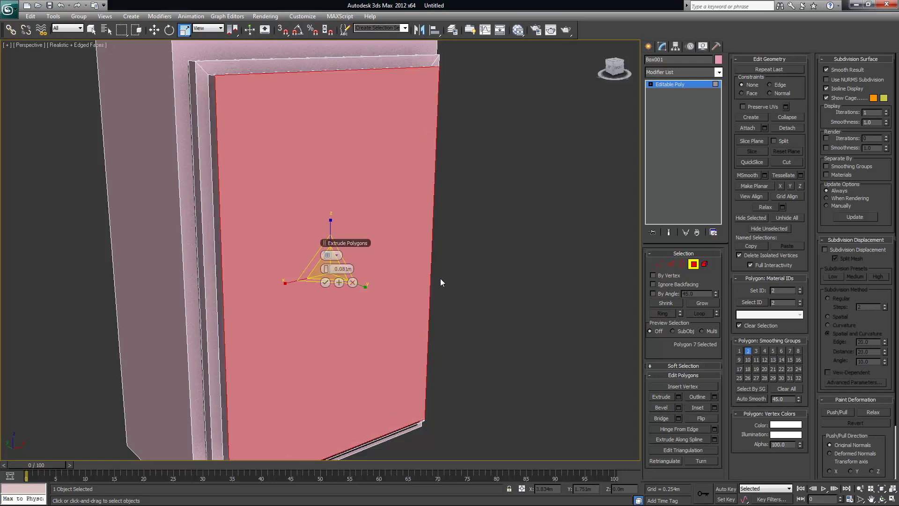
{"action": "middle_click_drag", "start_coordinate": [424, 276], "coordinate": [445, 271], "text": "alt"}
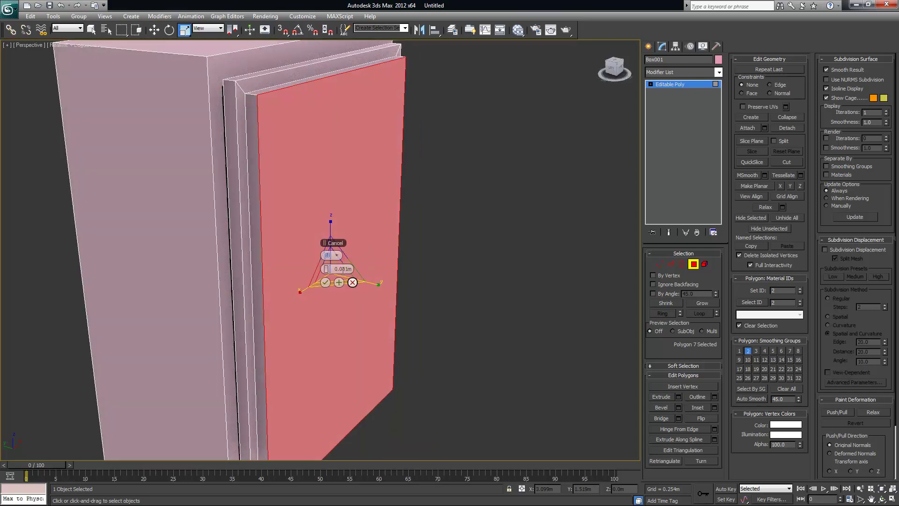
{"action": "left_click_drag", "start_coordinate": [327, 267], "coordinate": [308, 269]}
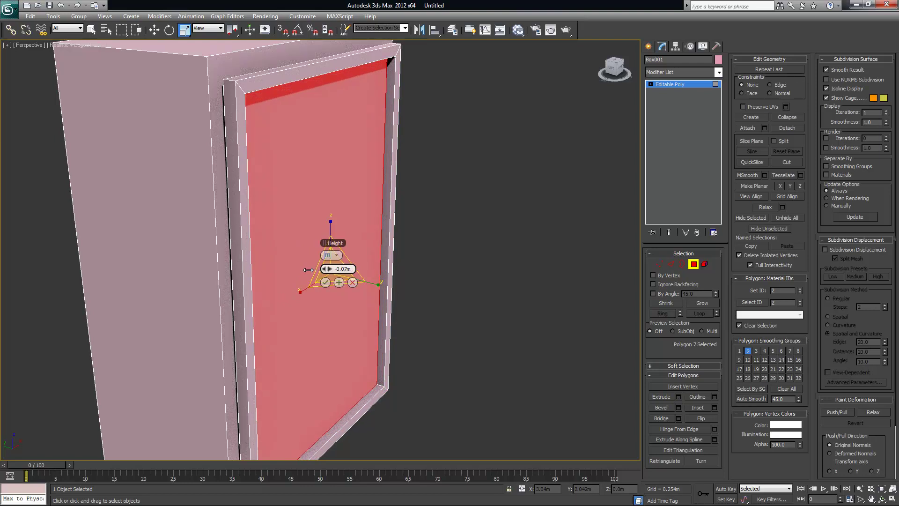
{"action": "middle_click_drag", "start_coordinate": [401, 240], "coordinate": [379, 242], "text": "alt"}
{"action": "left_click_drag", "start_coordinate": [327, 268], "coordinate": [328, 267]}
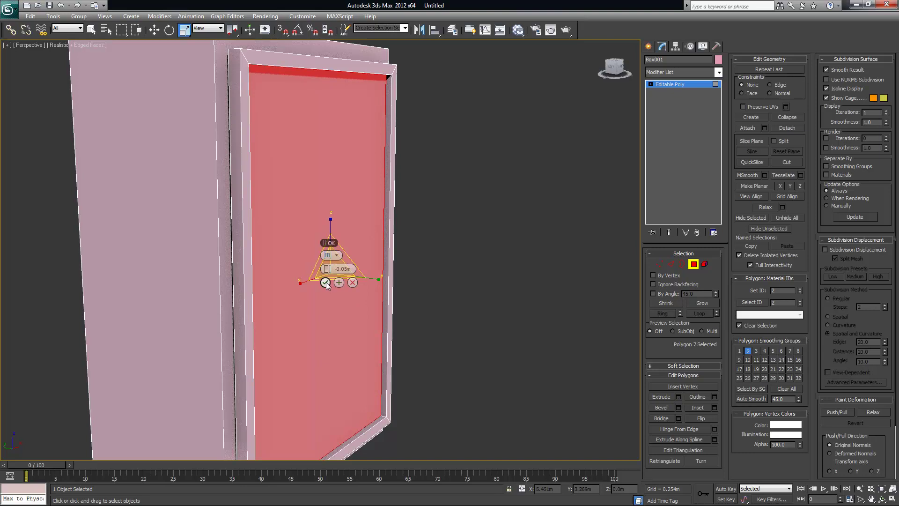
{"action": "left_click", "coordinate": [325, 282]}
{"action": "middle_click_drag", "start_coordinate": [483, 280], "coordinate": [471, 276], "text": "alt"}
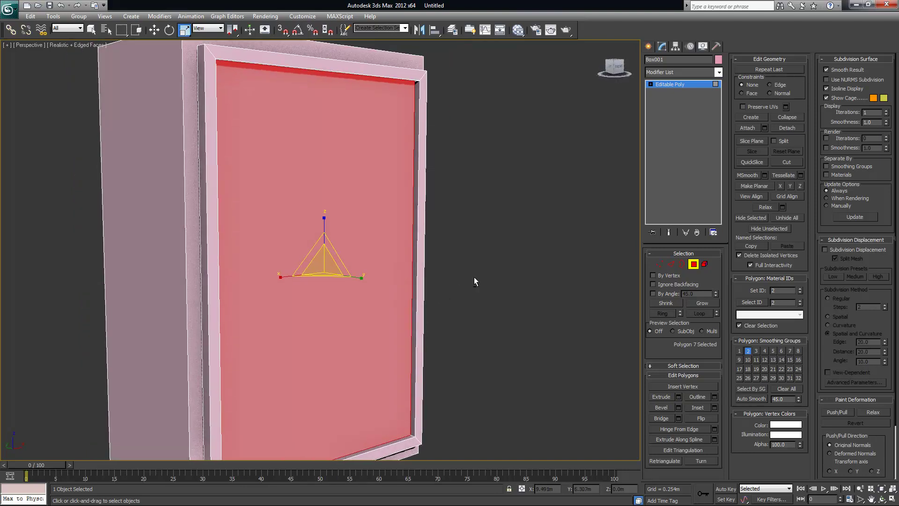
- Bevel the recessed front polygon with a height of about 0.047 m and an outline of about -0.074 m, and deselect it
{"action": "middle_click_drag", "start_coordinate": [521, 309], "coordinate": [510, 306], "text": "alt"}
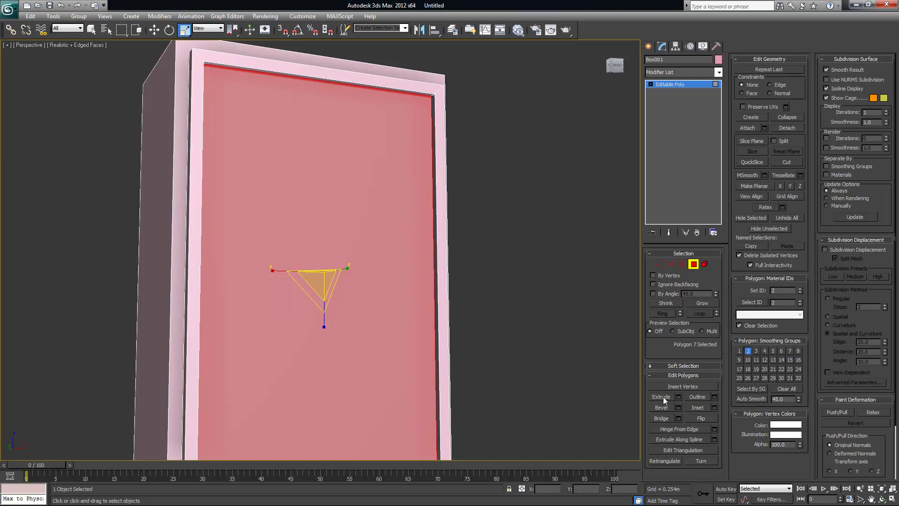
{"action": "left_click", "coordinate": [678, 407]}
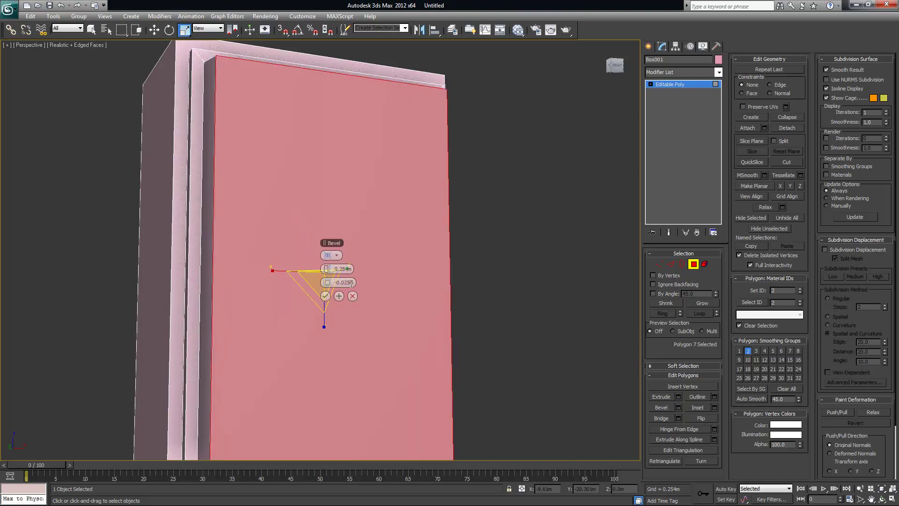
{"action": "mouse_move", "coordinate": [329, 269]}
{"action": "left_mouse_down"}
{"action": "mouse_move", "coordinate": [296, 278]}
{"action": "mouse_move", "coordinate": [323, 282]}
{"action": "left_mouse_up"}
{"action": "middle_click_drag", "start_coordinate": [470, 297], "coordinate": [528, 266], "text": "alt"}
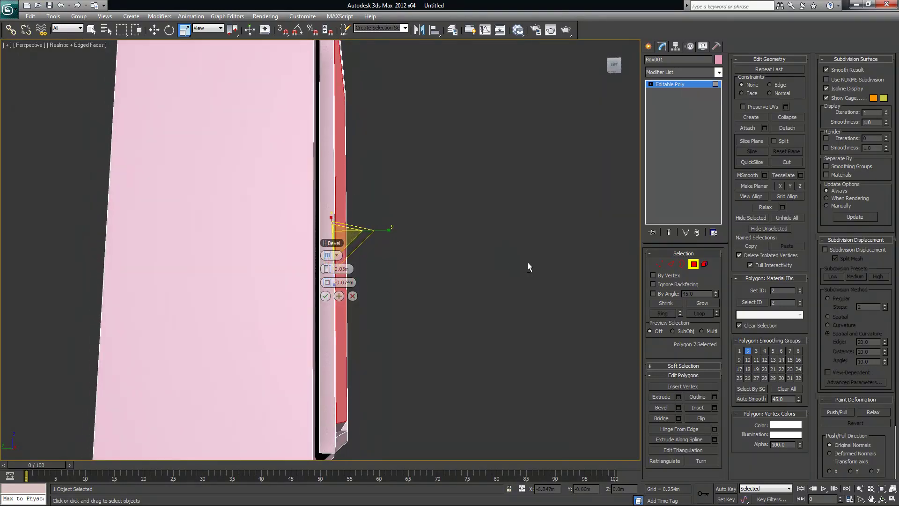
{"action": "left_click_drag", "start_coordinate": [331, 272], "coordinate": [331, 272]}
{"action": "middle_click_drag", "start_coordinate": [332, 272], "coordinate": [381, 209], "text": "alt"}
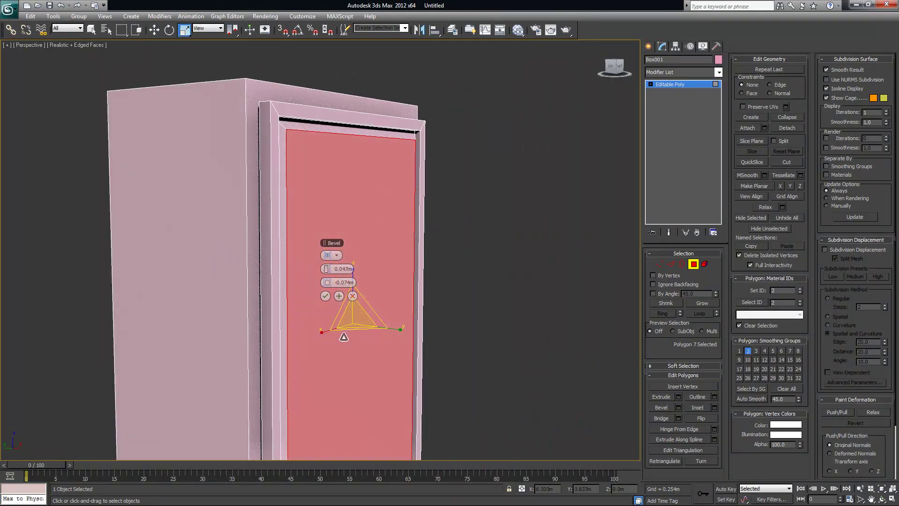
{"action": "left_click", "coordinate": [325, 295]}
{"action": "middle_click_drag", "start_coordinate": [325, 293], "coordinate": [494, 232], "text": "alt"}
{"action": "left_click", "coordinate": [502, 286]}
- Select the front panel as an element to check that it is separate from the box, and return to whole-object level
{"action": "scroll", "coordinate": [493, 232], "scroll_direction": "down", "scroll_amount": 3}
{"action": "middle_click_drag", "start_coordinate": [417, 245], "coordinate": [445, 248], "text": "alt"}
{"action": "left_click", "coordinate": [705, 265]}
{"action": "left_click", "coordinate": [369, 263]}
{"action": "middle_click_drag", "start_coordinate": [511, 254], "coordinate": [495, 290], "text": "alt"}
{"action": "left_click", "coordinate": [457, 239]}
{"action": "left_click", "coordinate": [388, 217]}
{"action": "middle_click_drag", "start_coordinate": [389, 217], "coordinate": [526, 287], "text": "alt"}
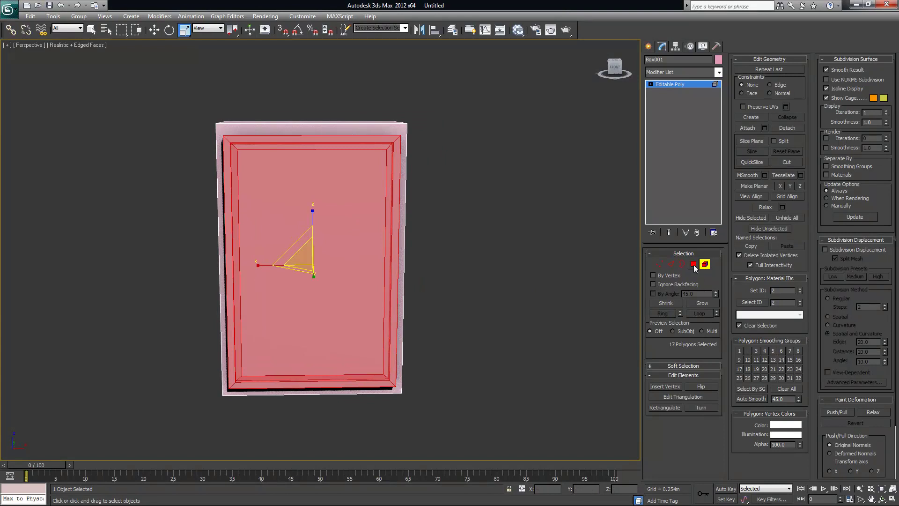
{"action": "left_click", "coordinate": [651, 85]}
{"action": "left_click", "coordinate": [676, 85]}
- Clone the whole cabinet along the X axis as five copies placed side by side in a row
{"action": "middle_click_drag", "start_coordinate": [527, 202], "coordinate": [428, 184], "text": "alt"}
{"action": "key", "text": "w"}
{"action": "middle_click_drag", "start_coordinate": [455, 221], "coordinate": [424, 245], "text": "alt"}
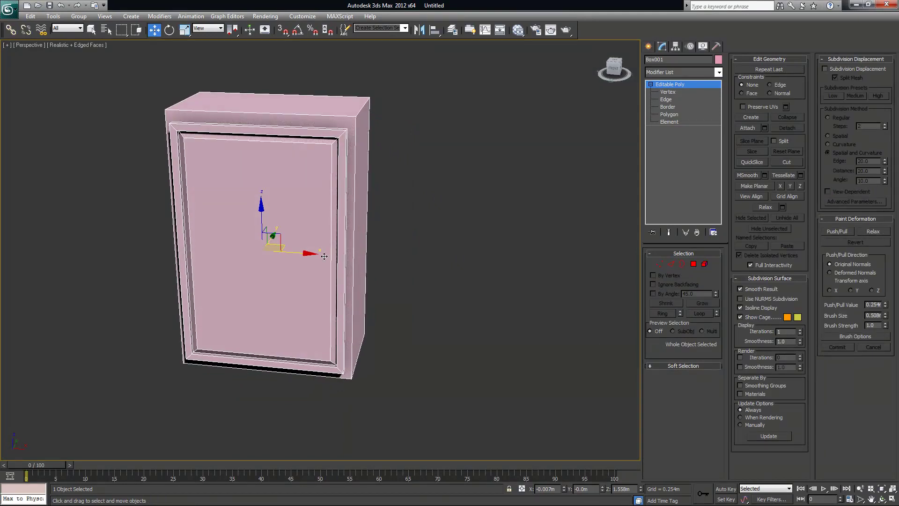
{"action": "left_click_drag", "start_coordinate": [302, 253], "coordinate": [488, 276], "text": "shift"}
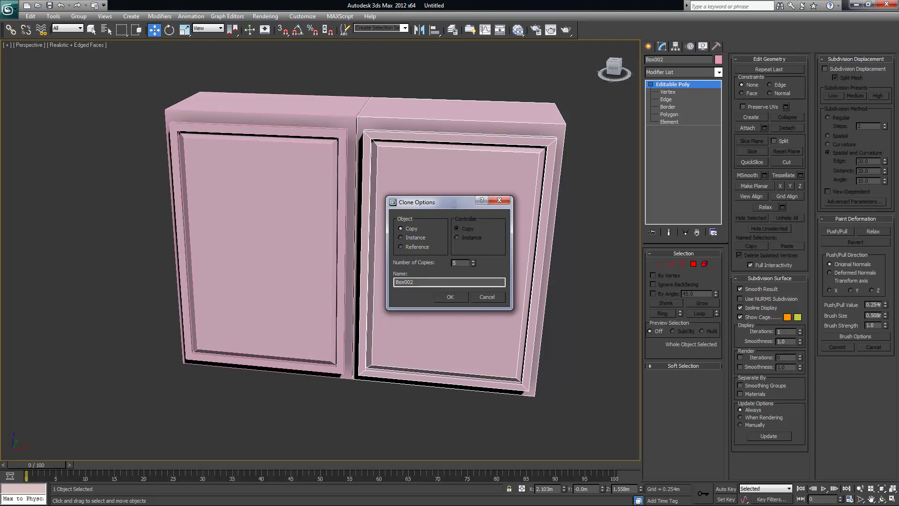
{"action": "left_click", "coordinate": [451, 296]}
{"action": "scroll", "coordinate": [456, 299], "scroll_direction": "up", "scroll_amount": 5}
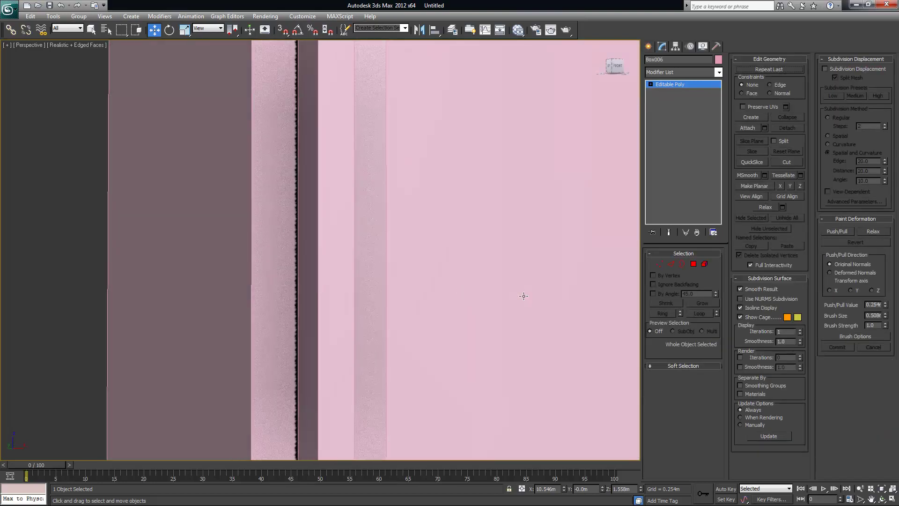
{"action": "scroll", "coordinate": [455, 316], "scroll_direction": "down", "scroll_amount": 10}
{"action": "scroll", "coordinate": [456, 317], "scroll_direction": "up", "scroll_amount": 8}
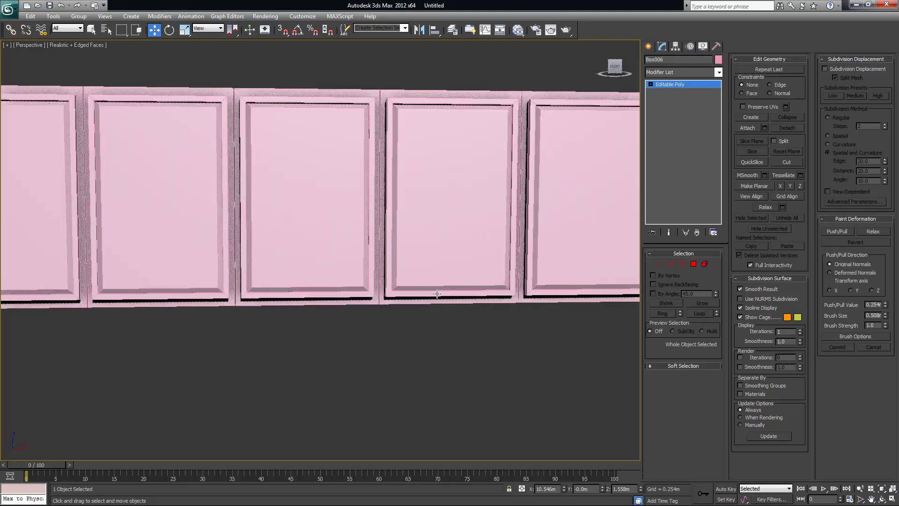
{"action": "scroll", "coordinate": [418, 304], "scroll_direction": "down", "scroll_amount": 6}
{"action": "middle_click_drag", "start_coordinate": [388, 303], "coordinate": [323, 226], "text": "alt"}
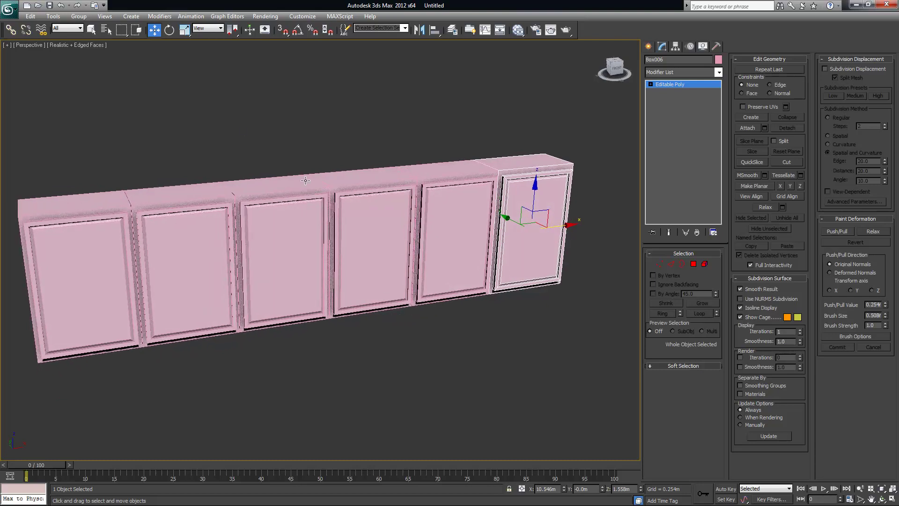
- Delete the five cabinet copies and select the original cabinet
{"action": "left_click_drag", "start_coordinate": [647, 335], "coordinate": [645, 338]}
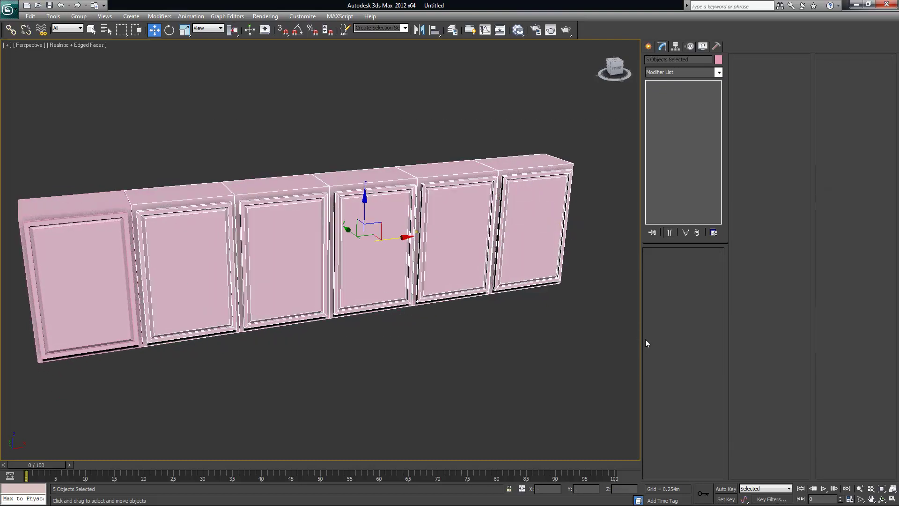
{"action": "key", "text": "Delete"}
{"action": "left_click", "coordinate": [31, 253]}
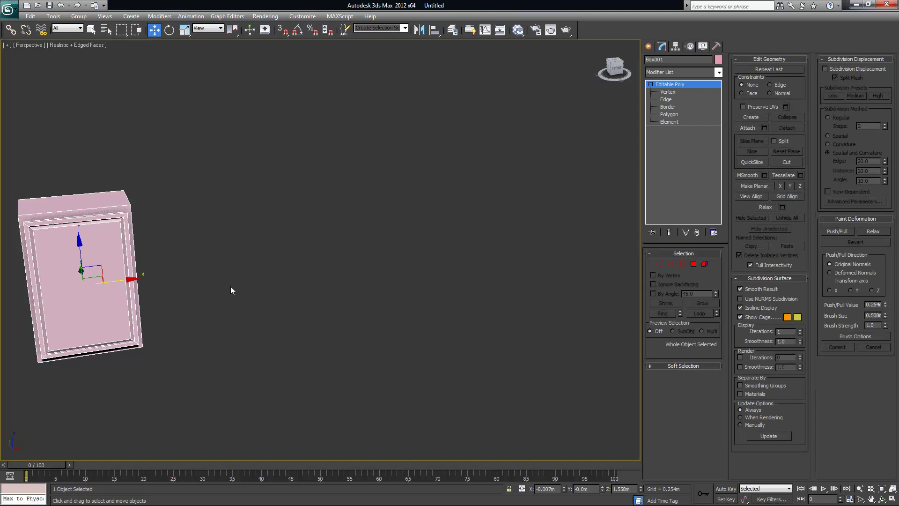
- Detach the cabinet's front door panel element from the box as a separate object
{"action": "key", "text": "z"}
{"action": "middle_click_drag", "start_coordinate": [403, 268], "coordinate": [416, 227], "text": "alt"}
{"action": "scroll", "coordinate": [380, 239], "scroll_direction": "up", "scroll_amount": 4}
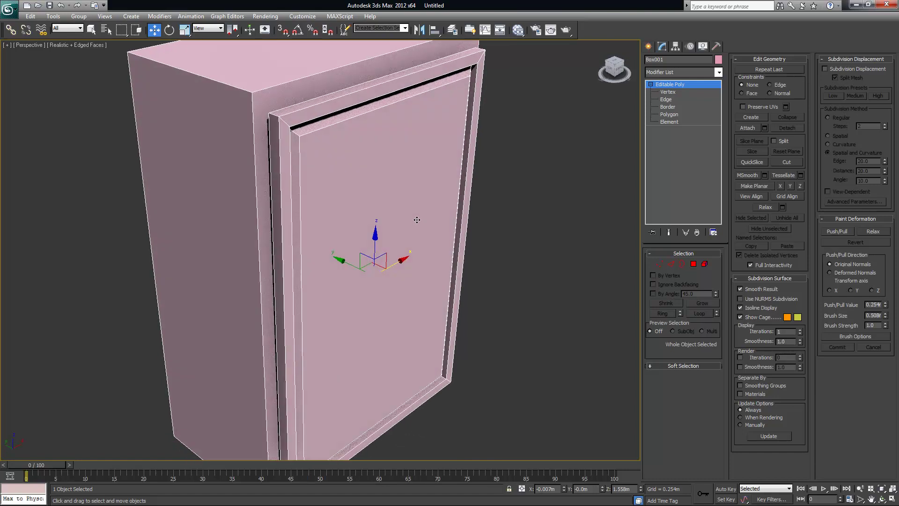
{"action": "scroll", "coordinate": [460, 250], "scroll_direction": "down", "scroll_amount": 2}
{"action": "scroll", "coordinate": [445, 215], "scroll_direction": "down", "scroll_amount": 3}
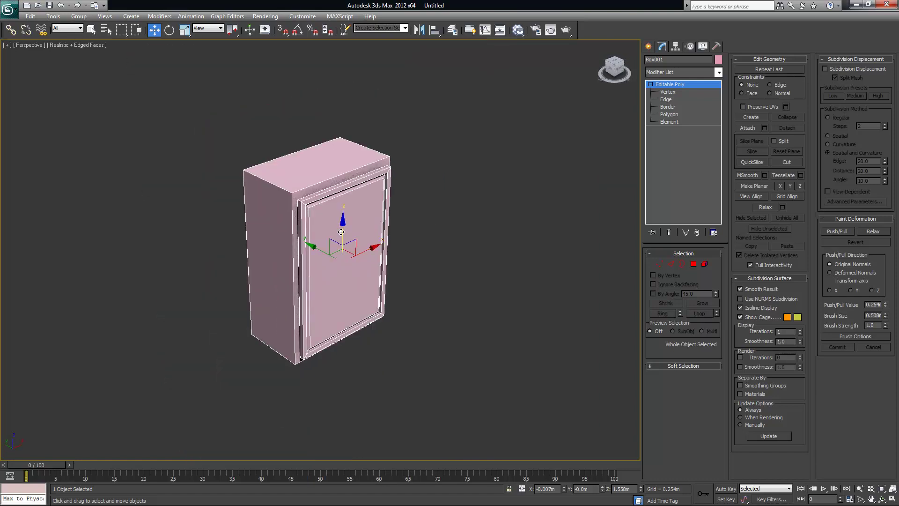
{"action": "scroll", "coordinate": [343, 237], "scroll_direction": "up", "scroll_amount": 3}
{"action": "scroll", "coordinate": [393, 230], "scroll_direction": "up", "scroll_amount": 1}
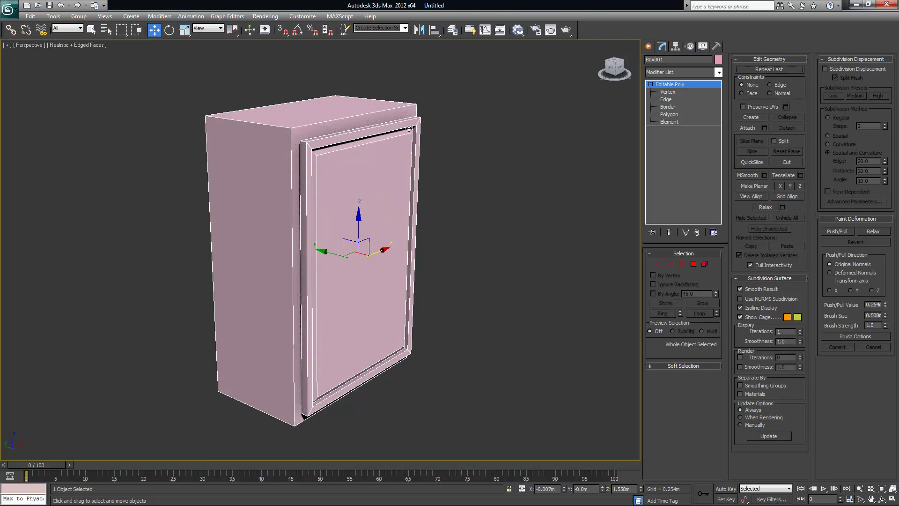
{"action": "left_click", "coordinate": [705, 264]}
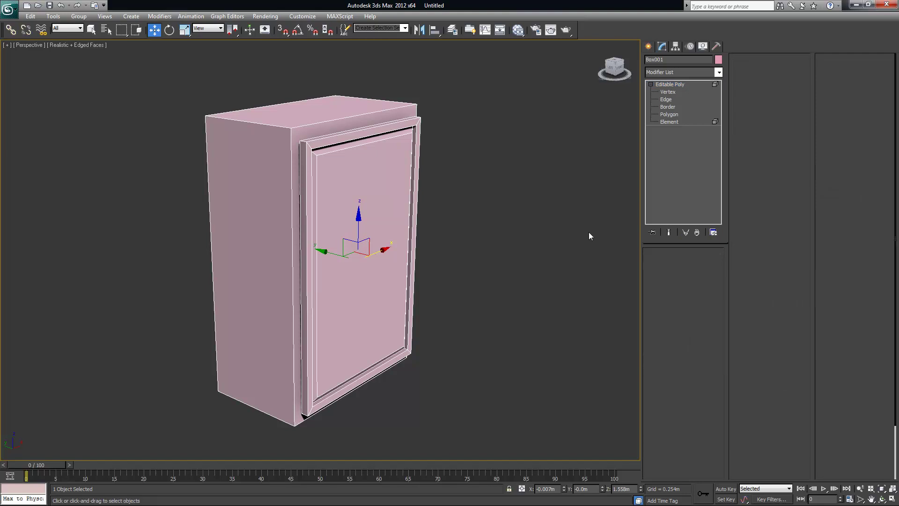
{"action": "left_click", "coordinate": [382, 174]}
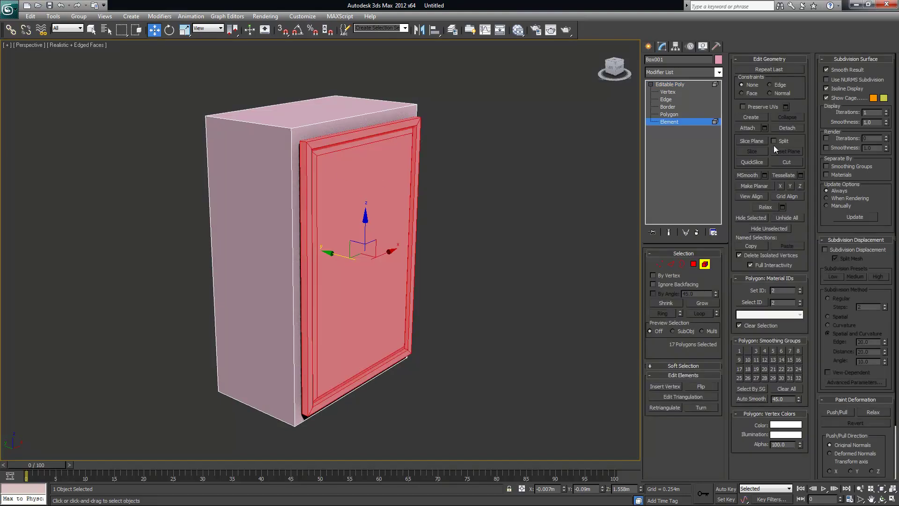
{"action": "left_click", "coordinate": [787, 127]}
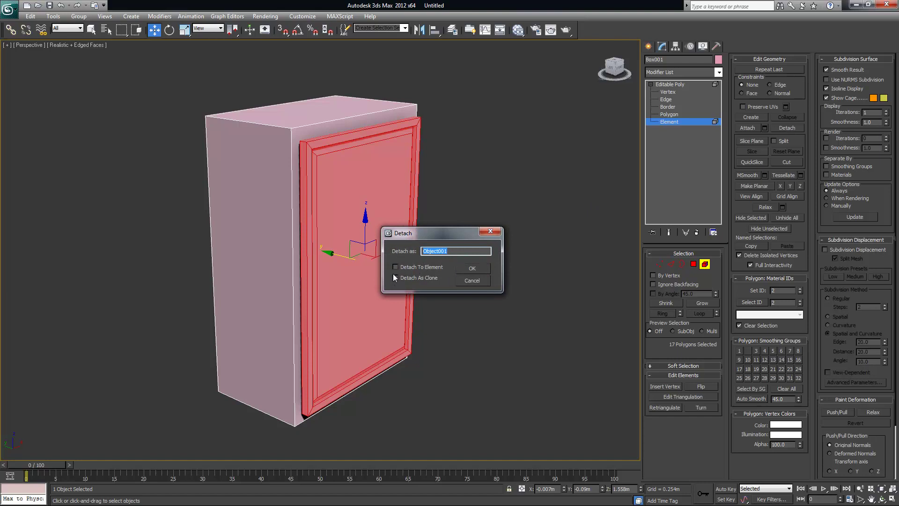
{"action": "left_click", "coordinate": [472, 269]}
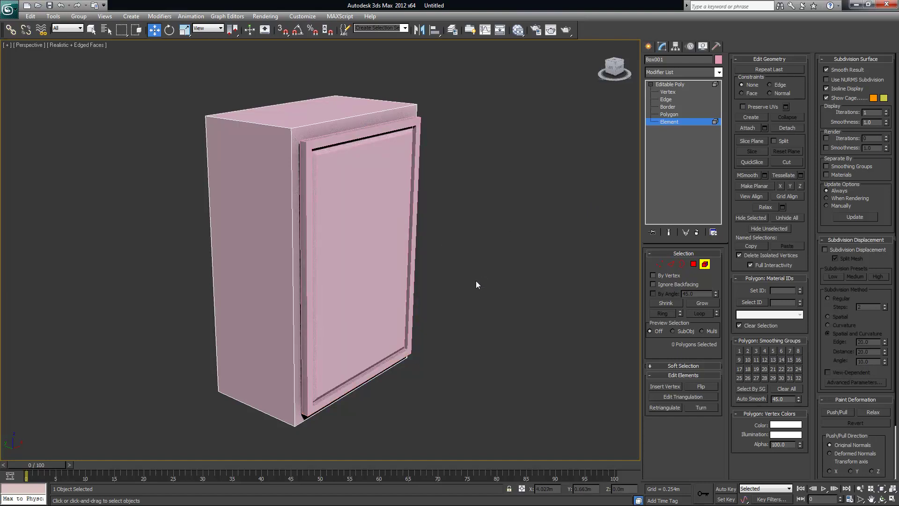
- Select all twelve edges of the cabinet box and chamfer them by about 0.025 m with one segment
{"action": "left_click", "coordinate": [673, 264]}
{"action": "left_click", "coordinate": [99, 45]}
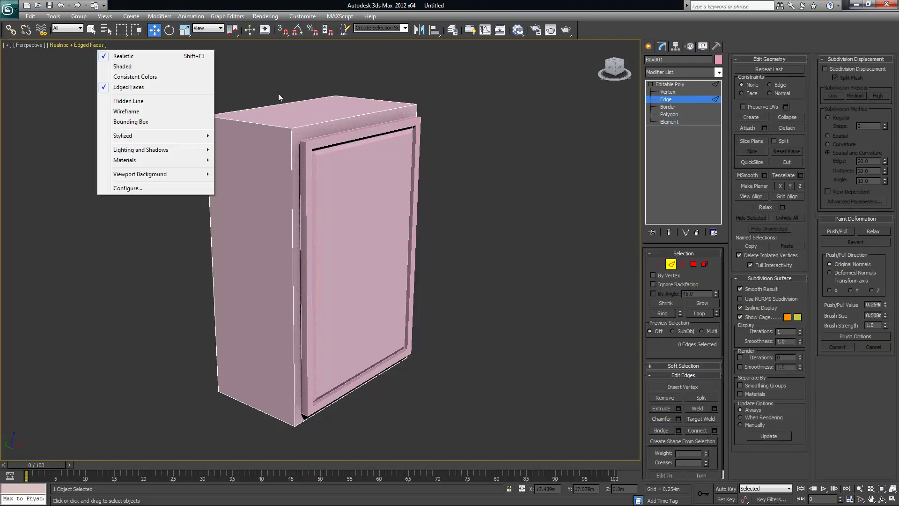
{"action": "left_click", "coordinate": [291, 109]}
{"action": "left_click_drag", "start_coordinate": [149, 71], "coordinate": [553, 465]}
{"action": "mouse_move", "coordinate": [473, 356]}
{"action": "middle_mouse_down", "text": "alt"}
{"action": "mouse_move", "coordinate": [327, 302]}
{"action": "mouse_move", "coordinate": [379, 292]}
{"action": "mouse_move", "coordinate": [407, 322]}
{"action": "mouse_move", "coordinate": [473, 342]}
{"action": "middle_mouse_up", "text": "alt"}
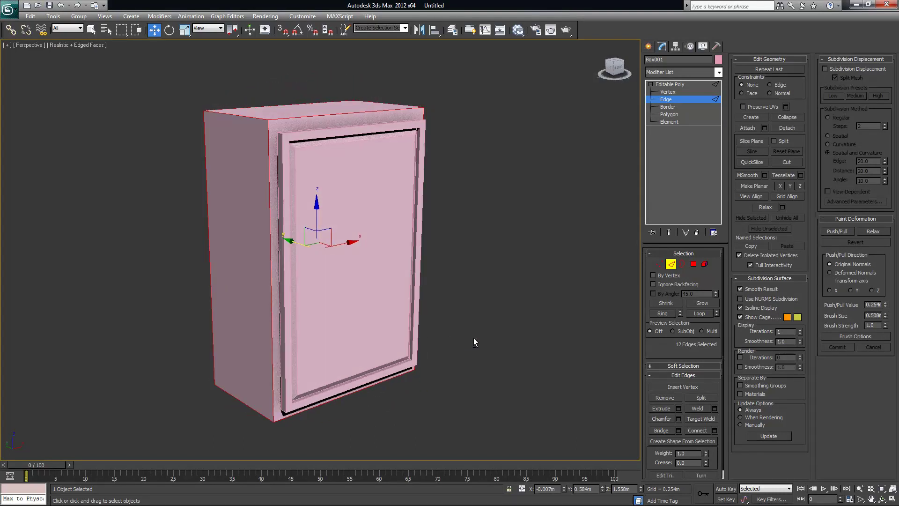
{"action": "scroll", "coordinate": [473, 338], "scroll_direction": "up", "scroll_amount": 6}
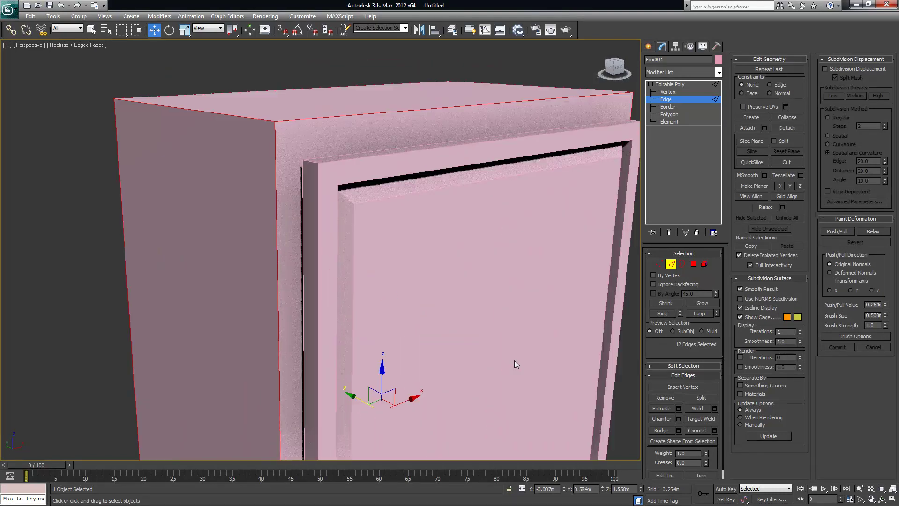
{"action": "middle_click_drag", "start_coordinate": [512, 348], "coordinate": [501, 357], "text": "alt"}
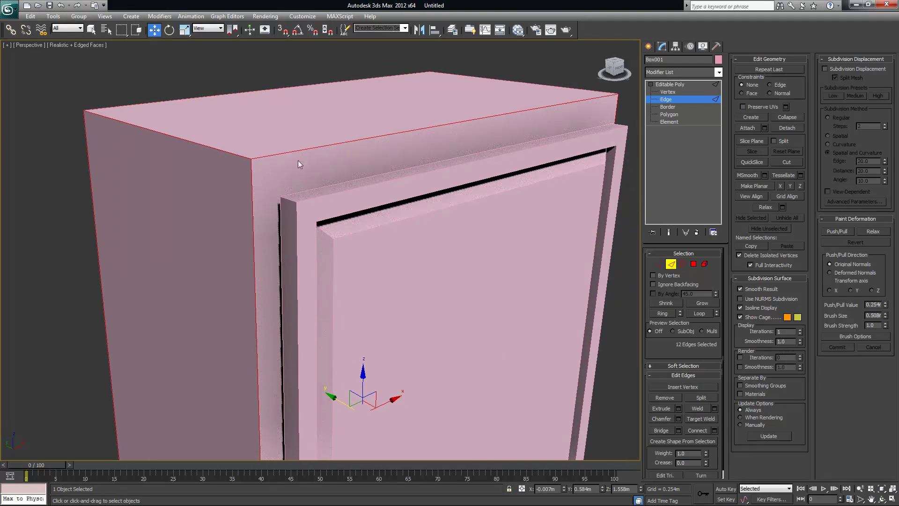
{"action": "left_click", "coordinate": [679, 418]}
{"action": "left_click_drag", "start_coordinate": [330, 257], "coordinate": [330, 253]}
{"action": "middle_click_drag", "start_coordinate": [456, 294], "coordinate": [449, 285]}
{"action": "scroll", "coordinate": [449, 285], "scroll_direction": "down", "scroll_amount": 3}
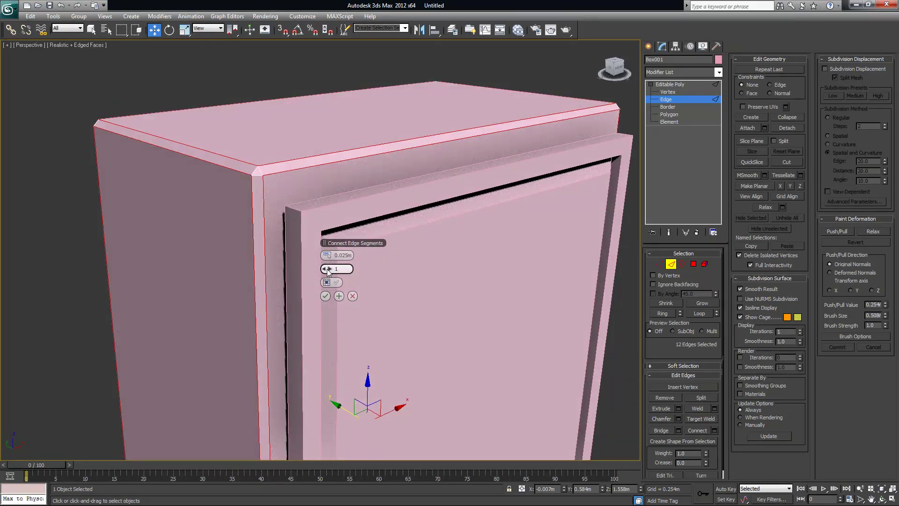
- Apply the 0.025 m, one-segment chamfer to the selected edges of the cabinet body
{"action": "left_click", "coordinate": [325, 295]}
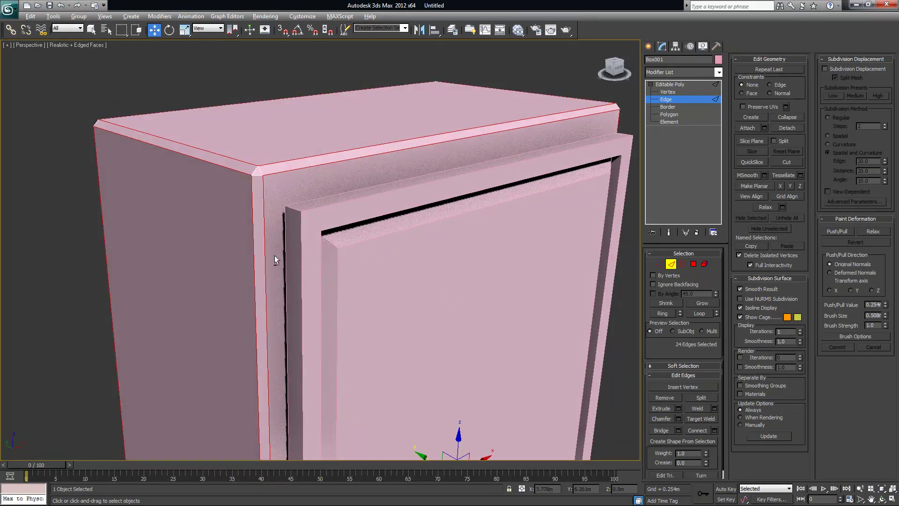
{"action": "middle_click_drag", "start_coordinate": [300, 269], "coordinate": [271, 254], "text": "alt"}
{"action": "scroll", "coordinate": [341, 202], "scroll_direction": "down", "scroll_amount": 3}
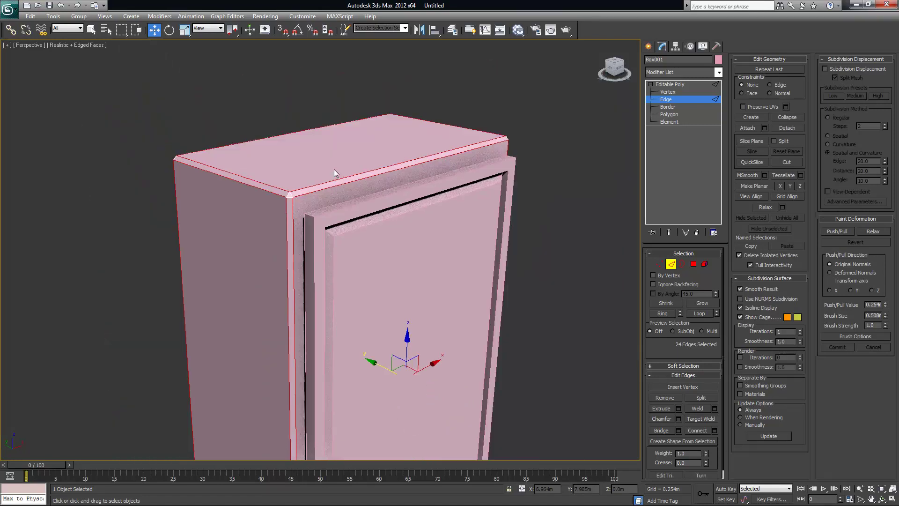
- Select all edges of the cabinet body, including the new bevel edges on every side
{"action": "left_click_drag", "start_coordinate": [146, 89], "coordinate": [507, 322], "text": "ctrl"}
{"action": "scroll", "coordinate": [507, 321], "scroll_direction": "down", "scroll_amount": 3}
{"action": "left_click_drag", "start_coordinate": [135, 83], "coordinate": [566, 408], "text": "ctrl"}
{"action": "middle_click_drag", "start_coordinate": [566, 408], "coordinate": [371, 252], "text": "alt"}
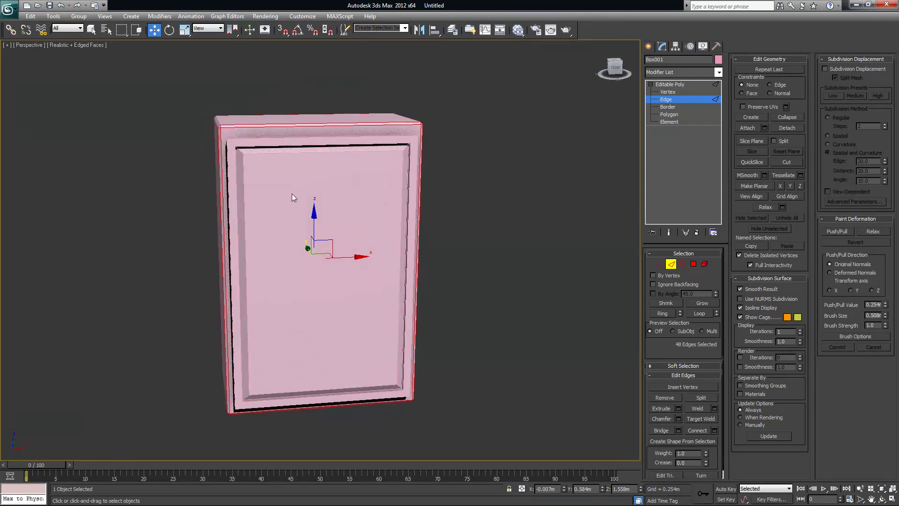
{"action": "middle_click_drag", "start_coordinate": [380, 347], "coordinate": [418, 266], "text": "alt"}
{"action": "scroll", "coordinate": [407, 244], "scroll_direction": "up", "scroll_amount": 5}
{"action": "scroll", "coordinate": [412, 253], "scroll_direction": "down", "scroll_amount": 3}
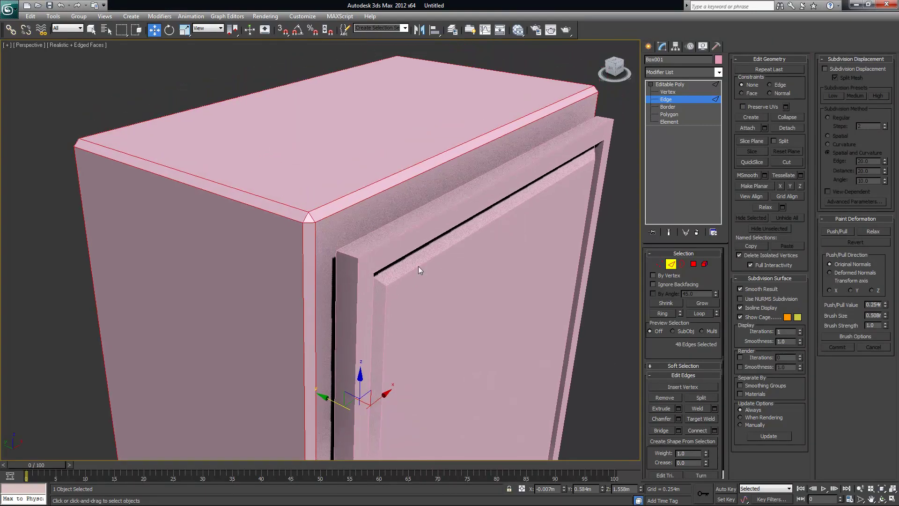
- Chamfer the cabinet body's selected edges again by 0.01 m with one segment to round the corners
{"action": "left_click", "coordinate": [678, 418]}
{"action": "scroll", "coordinate": [338, 198], "scroll_direction": "up", "scroll_amount": 5}
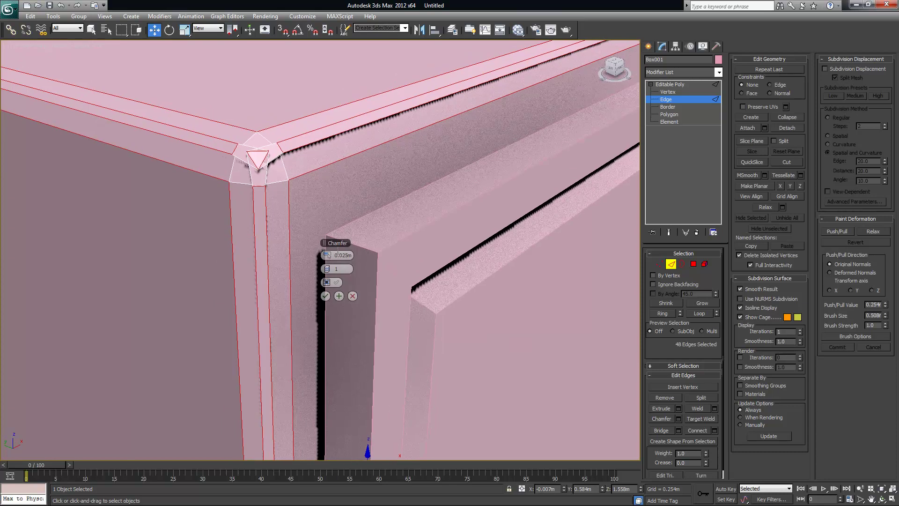
{"action": "left_click_drag", "start_coordinate": [326, 255], "coordinate": [326, 255]}
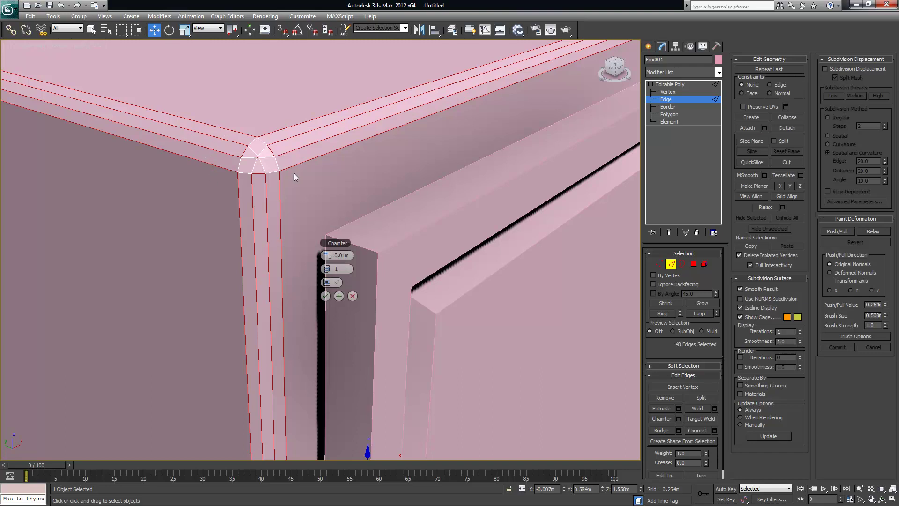
{"action": "middle_click_drag", "start_coordinate": [289, 171], "coordinate": [291, 190]}
{"action": "scroll", "coordinate": [281, 200], "scroll_direction": "up", "scroll_amount": 1}
{"action": "scroll", "coordinate": [280, 190], "scroll_direction": "down", "scroll_amount": 1}
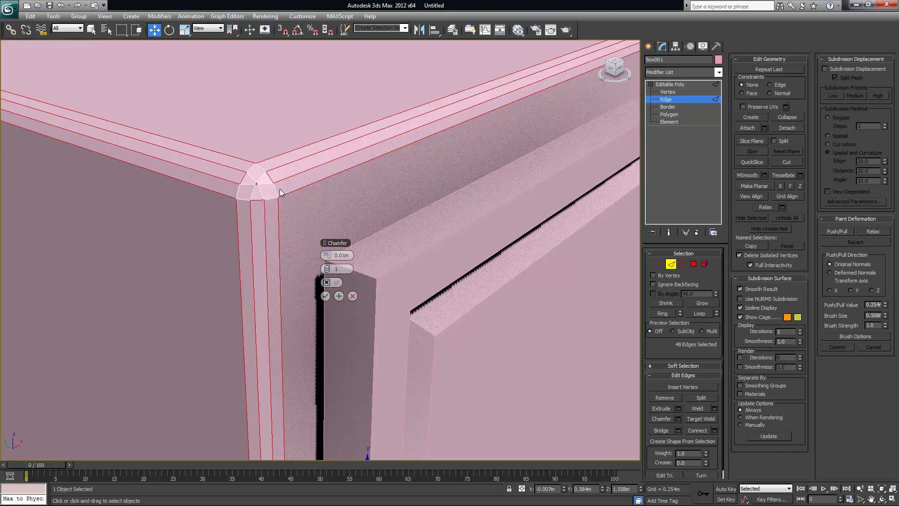
{"action": "scroll", "coordinate": [260, 197], "scroll_direction": "up", "scroll_amount": 5}
{"action": "scroll", "coordinate": [260, 199], "scroll_direction": "down", "scroll_amount": 4}
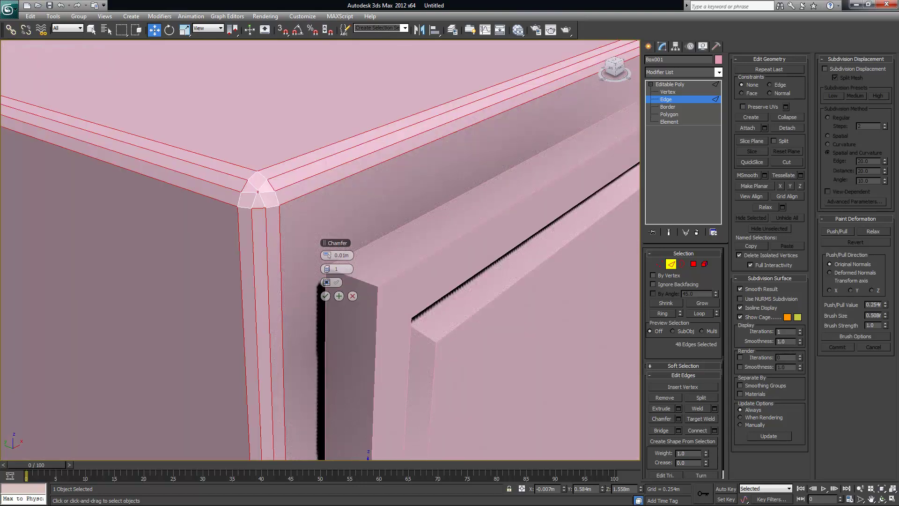
{"action": "scroll", "coordinate": [258, 194], "scroll_direction": "up", "scroll_amount": 4}
{"action": "scroll", "coordinate": [238, 154], "scroll_direction": "down", "scroll_amount": 1}
{"action": "middle_click_drag", "start_coordinate": [238, 153], "coordinate": [261, 174]}
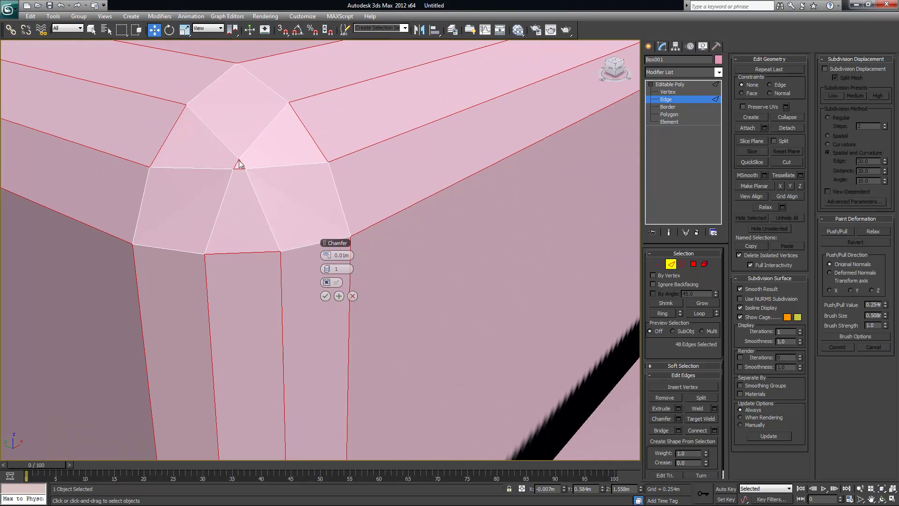
{"action": "middle_click_drag", "start_coordinate": [198, 156], "coordinate": [206, 162]}
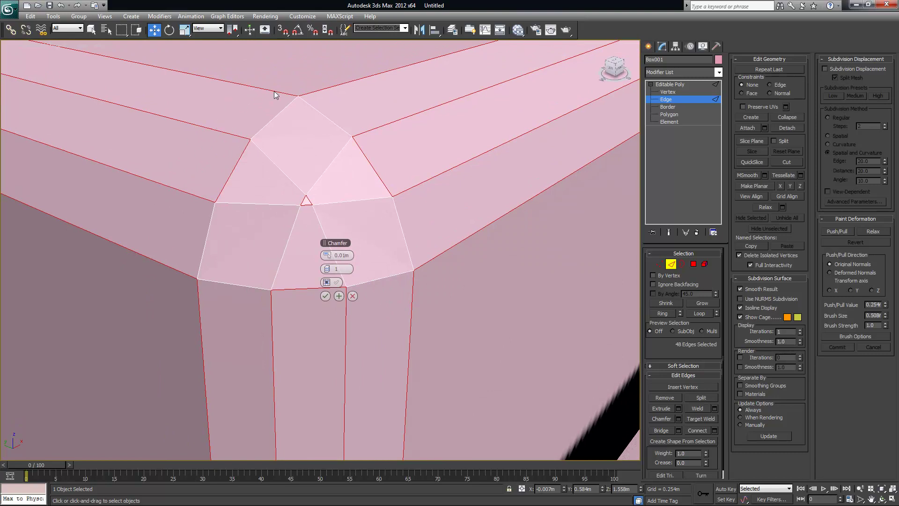
{"action": "left_click", "coordinate": [325, 296]}
{"action": "scroll", "coordinate": [446, 245], "scroll_direction": "down", "scroll_amount": 10}
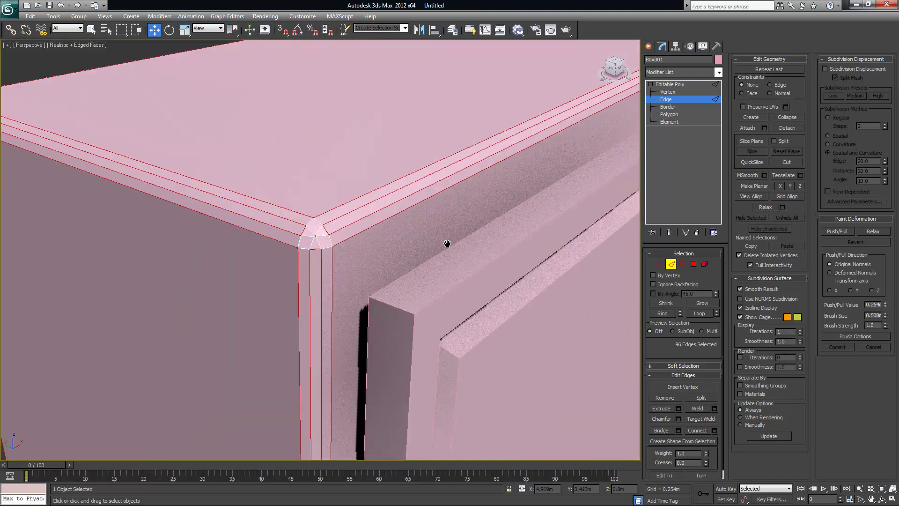
- Clear the edge selection and render the perspective view to check the rounded cabinet body
{"action": "left_click", "coordinate": [264, 151]}
{"action": "key", "text": "space"}
{"action": "middle_click_drag", "start_coordinate": [426, 320], "coordinate": [455, 296], "text": "alt"}
{"action": "scroll", "coordinate": [463, 281], "scroll_direction": "down", "scroll_amount": 4}
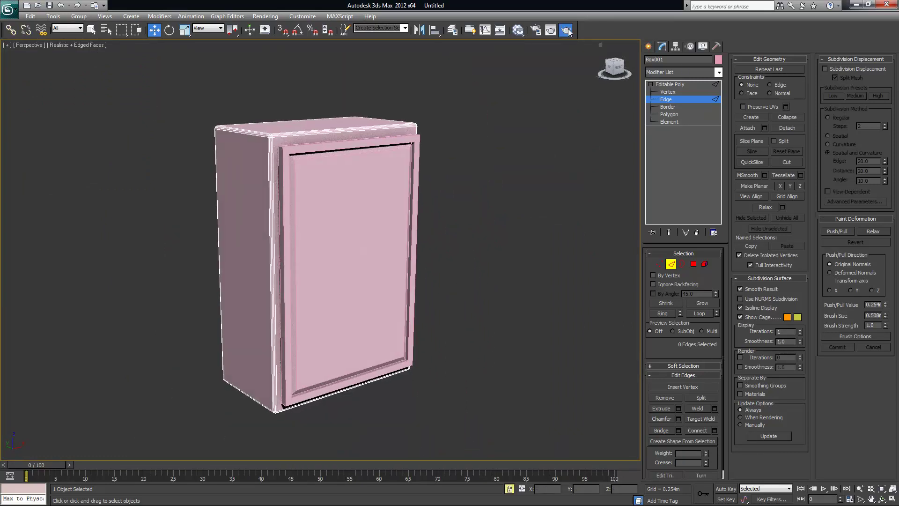
{"action": "left_click", "coordinate": [567, 30]}
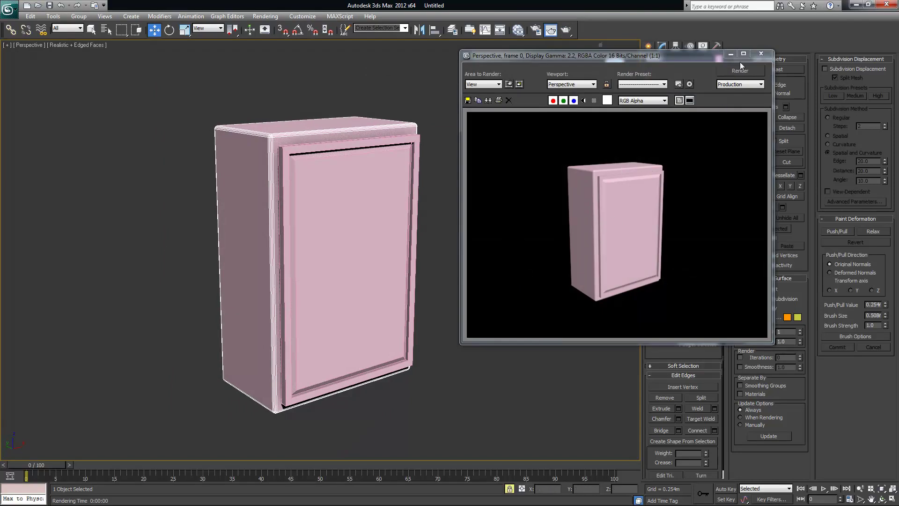
{"action": "left_click", "coordinate": [759, 53]}
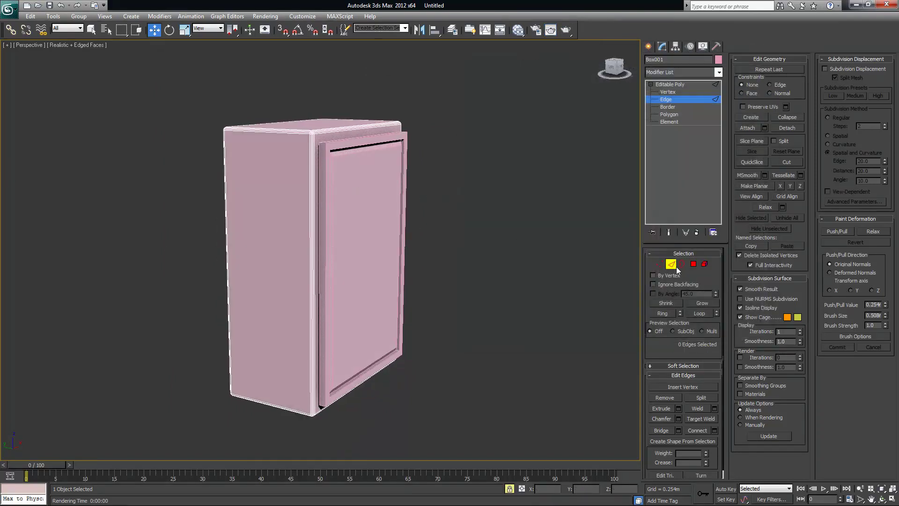
- Leave edge editing on the cabinet body, release the selection lock and select the door object
{"action": "middle_click_drag", "start_coordinate": [379, 185], "coordinate": [478, 215], "text": "alt"}
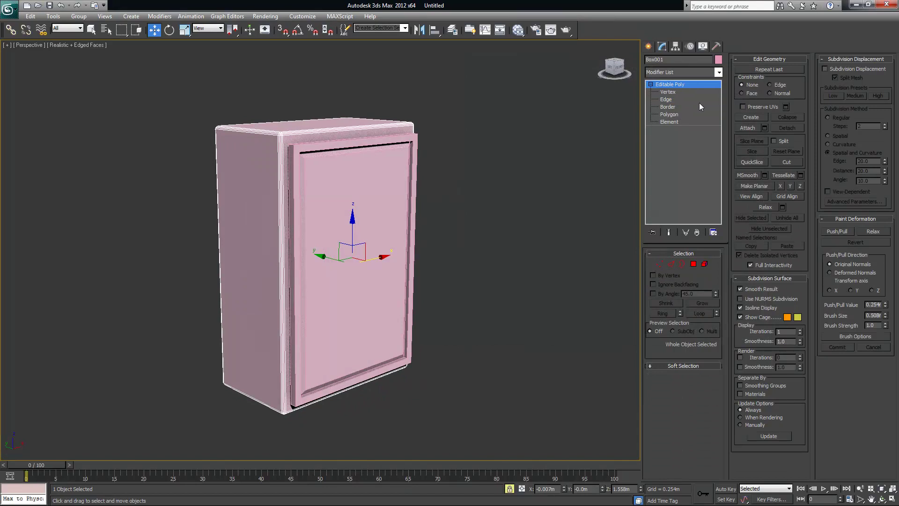
{"action": "middle_click_drag", "start_coordinate": [485, 135], "coordinate": [276, 173], "text": "alt"}
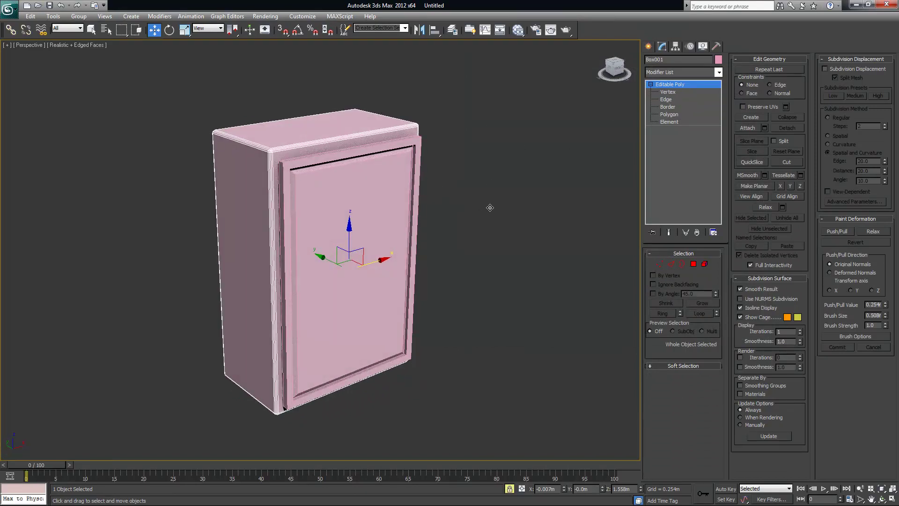
{"action": "left_click", "coordinate": [666, 99]}
{"action": "key", "text": "q"}
{"action": "middle_click_drag", "start_coordinate": [460, 199], "coordinate": [327, 137], "text": "alt"}
{"action": "left_click", "coordinate": [672, 264]}
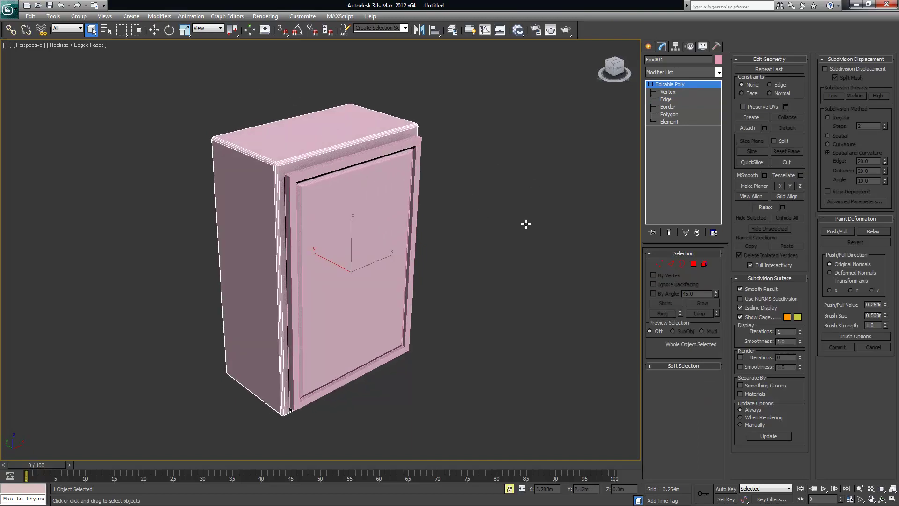
{"action": "key", "text": "q"}
{"action": "key", "text": "space"}
{"action": "left_click", "coordinate": [391, 227]}
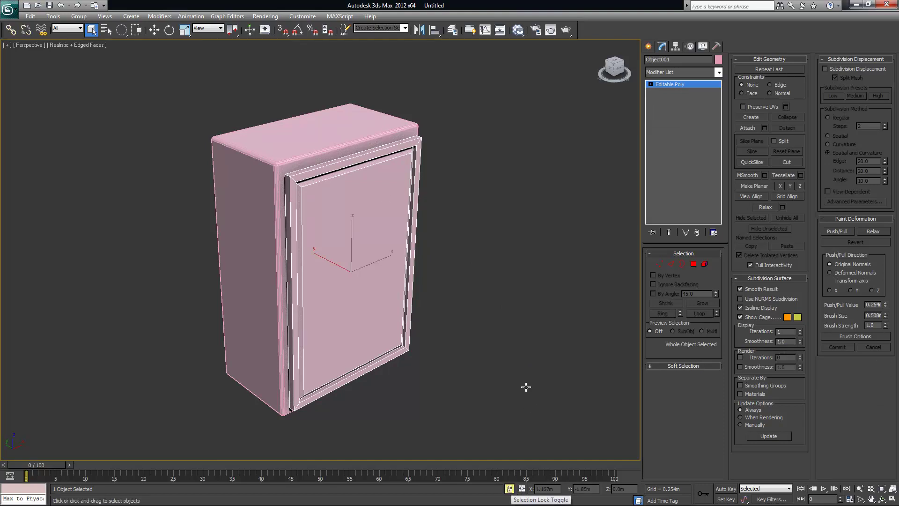
- Set the selection region to rectangular and select all edges of the door
{"action": "middle_click_drag", "start_coordinate": [411, 219], "coordinate": [386, 257], "text": "alt"}
{"action": "left_click", "coordinate": [671, 264]}
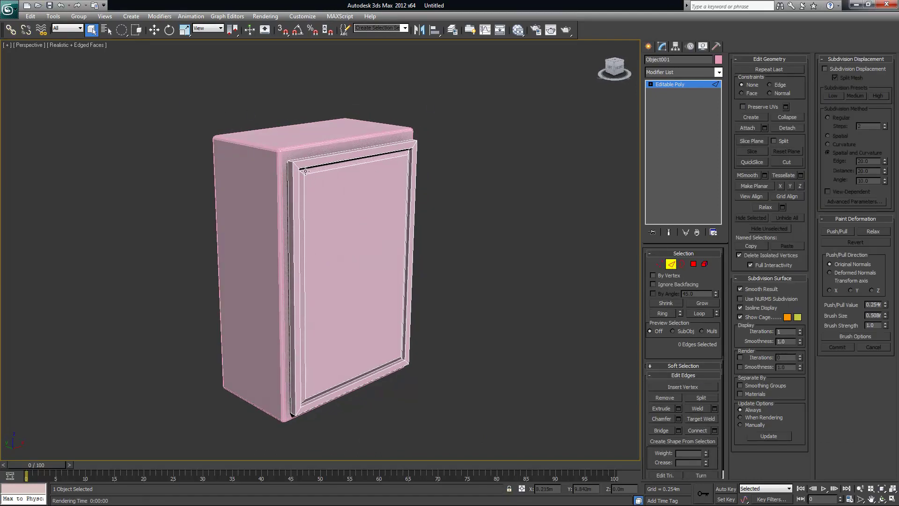
{"action": "double_click", "coordinate": [368, 166]}
{"action": "mouse_move", "coordinate": [121, 30]}
{"action": "left_mouse_down"}
{"action": "mouse_move", "coordinate": [122, 47]}
{"action": "mouse_move", "coordinate": [122, 32]}
{"action": "left_mouse_up"}
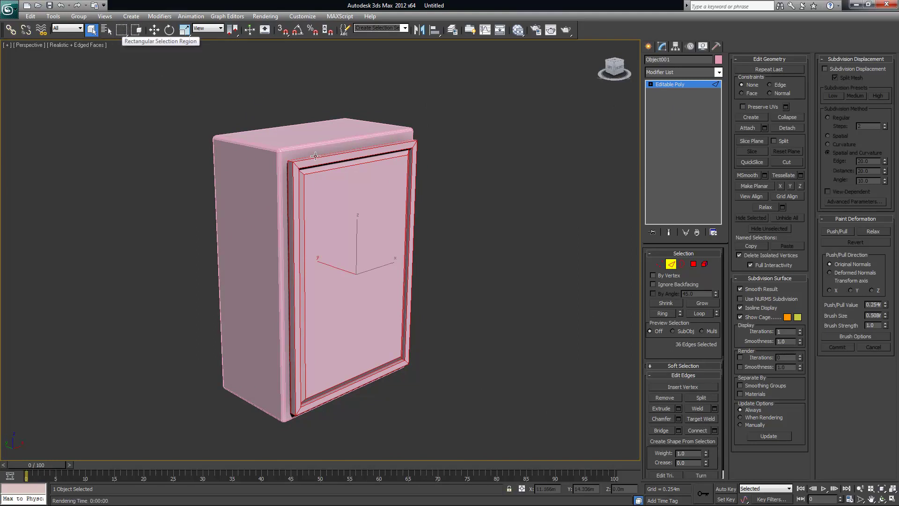
{"action": "mouse_move", "coordinate": [449, 255]}
{"action": "middle_mouse_down", "text": "alt"}
{"action": "mouse_move", "coordinate": [435, 243]}
{"action": "mouse_move", "coordinate": [455, 204]}
{"action": "mouse_move", "coordinate": [457, 245]}
{"action": "middle_mouse_up", "text": "alt"}
{"action": "middle_click_drag", "start_coordinate": [224, 106], "coordinate": [391, 297], "text": "alt"}
{"action": "scroll", "coordinate": [355, 238], "scroll_direction": "up", "scroll_amount": 3}
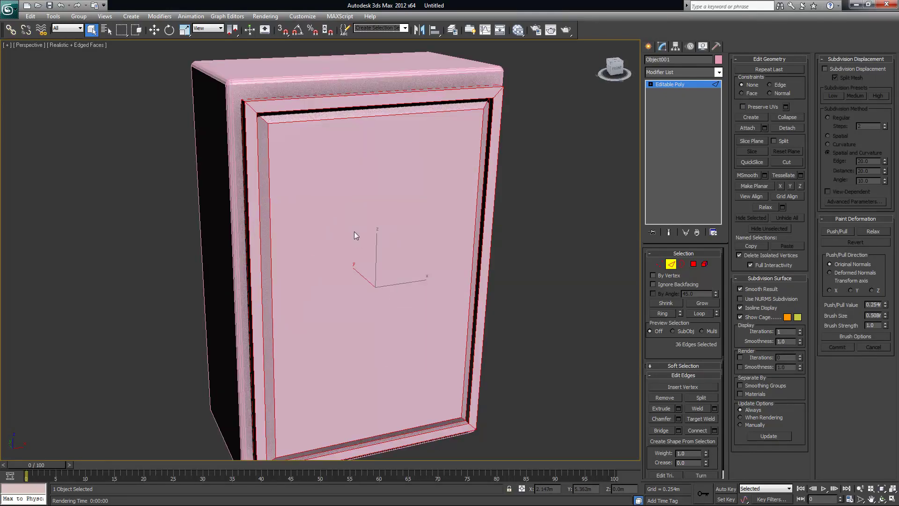
{"action": "middle_click_drag", "start_coordinate": [356, 237], "coordinate": [359, 265], "text": "alt"}
{"action": "scroll", "coordinate": [358, 251], "scroll_direction": "up", "scroll_amount": 5}
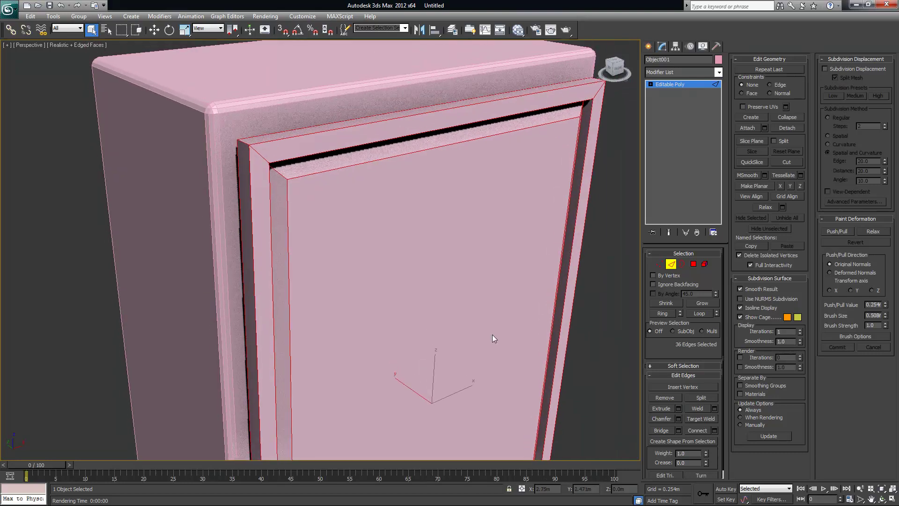
{"action": "left_click", "coordinate": [678, 419]}
{"action": "left_click_drag", "start_coordinate": [326, 255], "coordinate": [326, 254]}
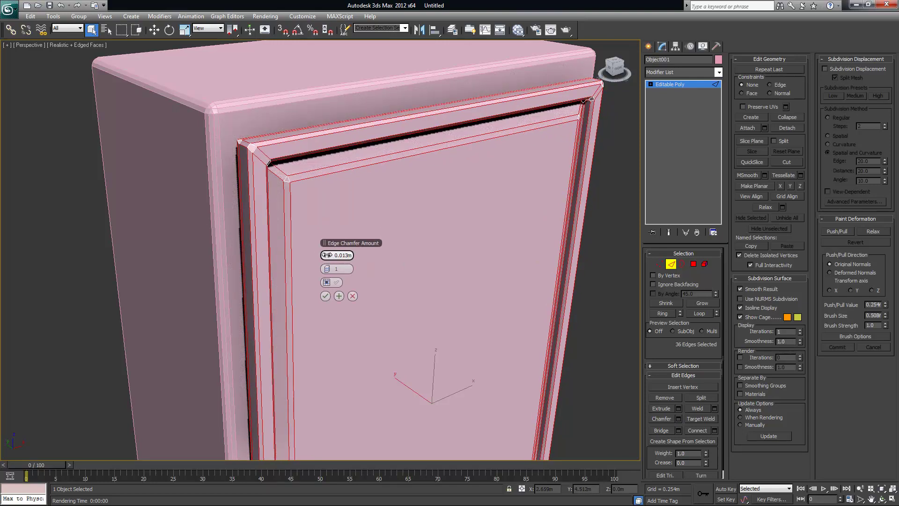
{"action": "middle_click_drag", "start_coordinate": [220, 243], "coordinate": [178, 243], "text": "alt"}
{"action": "scroll", "coordinate": [248, 244], "scroll_direction": "up", "scroll_amount": 3}
{"action": "scroll", "coordinate": [237, 244], "scroll_direction": "up", "scroll_amount": 3}
{"action": "middle_click_drag", "start_coordinate": [516, 241], "coordinate": [406, 312]}
{"action": "middle_click_drag", "start_coordinate": [576, 290], "coordinate": [527, 288], "text": "alt"}
{"action": "middle_click_drag", "start_coordinate": [470, 302], "coordinate": [298, 328], "text": "alt"}
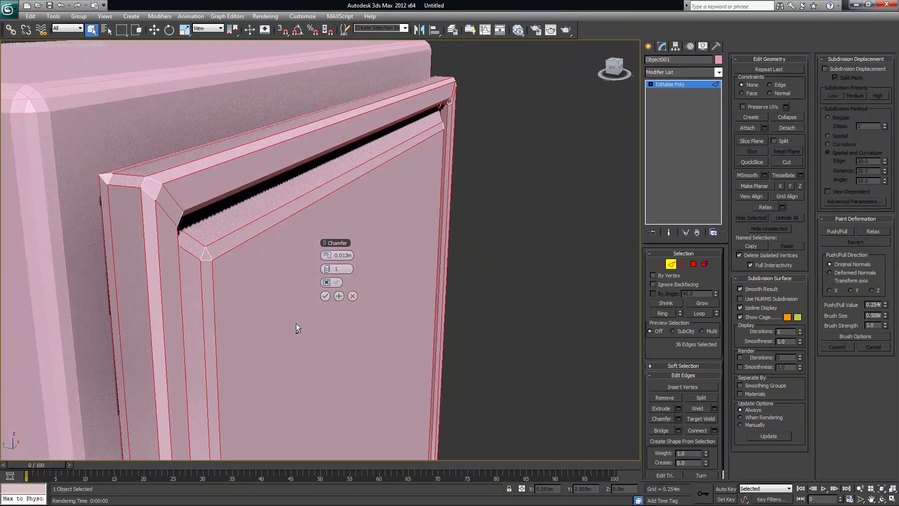
{"action": "middle_click_drag", "start_coordinate": [135, 185], "coordinate": [165, 212], "text": "alt"}
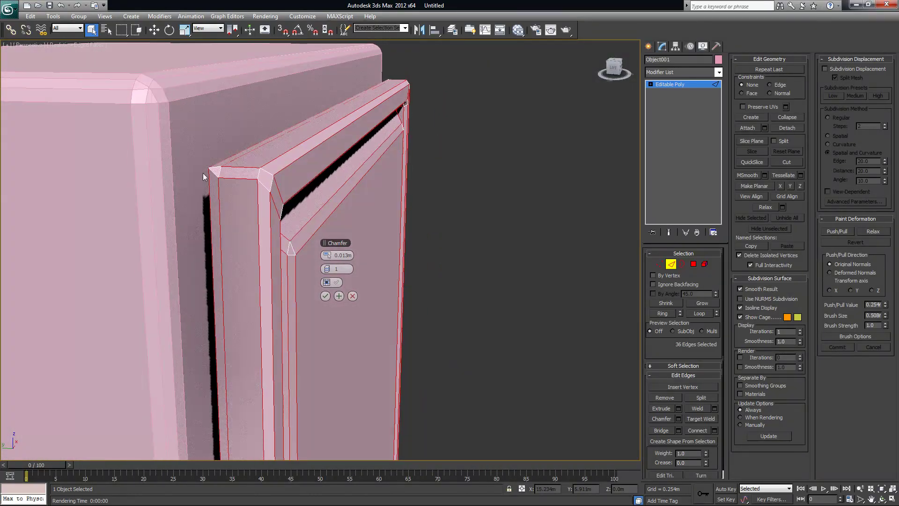
{"action": "middle_click_drag", "start_coordinate": [229, 185], "coordinate": [272, 225], "text": "alt"}
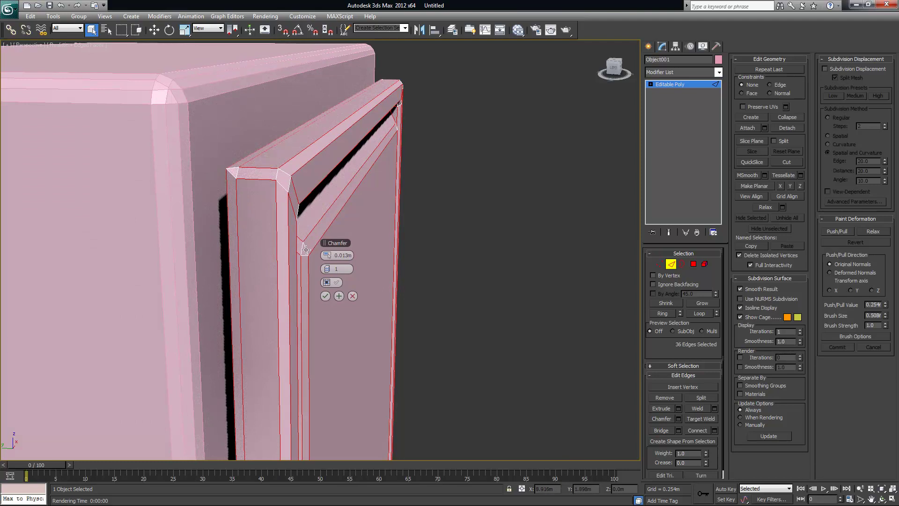
{"action": "left_click", "coordinate": [353, 296]}
- Deselect the door's edges, leave edge editing and hide every object except the door
{"action": "middle_click_drag", "start_coordinate": [406, 290], "coordinate": [405, 216], "text": "alt"}
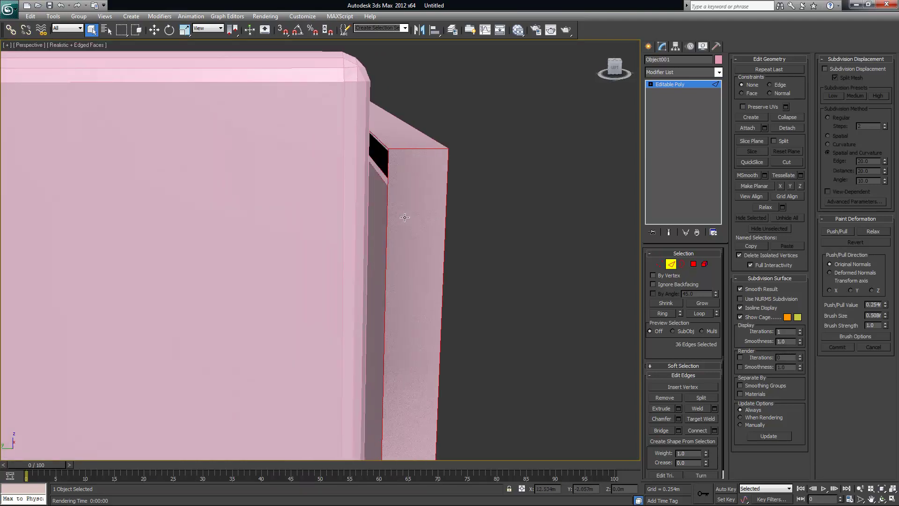
{"action": "left_click", "coordinate": [432, 176]}
{"action": "middle_click_drag", "start_coordinate": [532, 257], "coordinate": [522, 260], "text": "alt"}
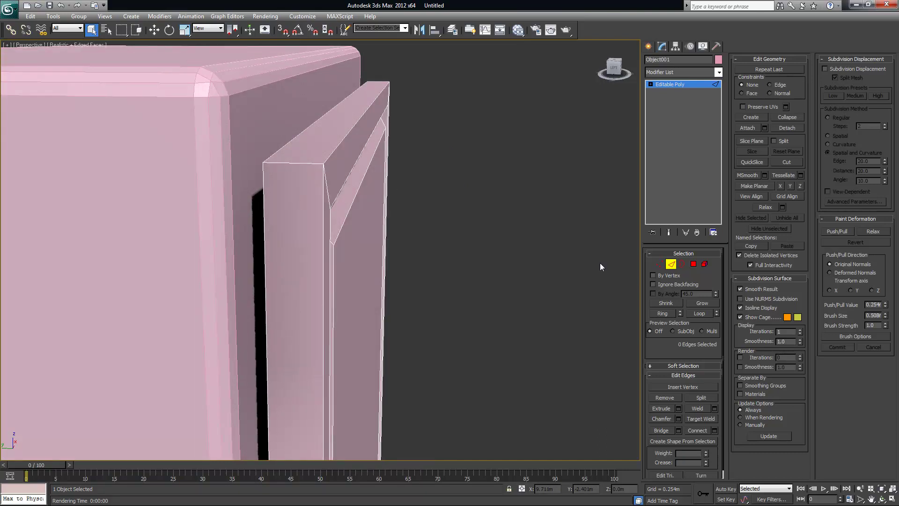
{"action": "left_click", "coordinate": [671, 263]}
{"action": "left_click", "coordinate": [302, 170]}
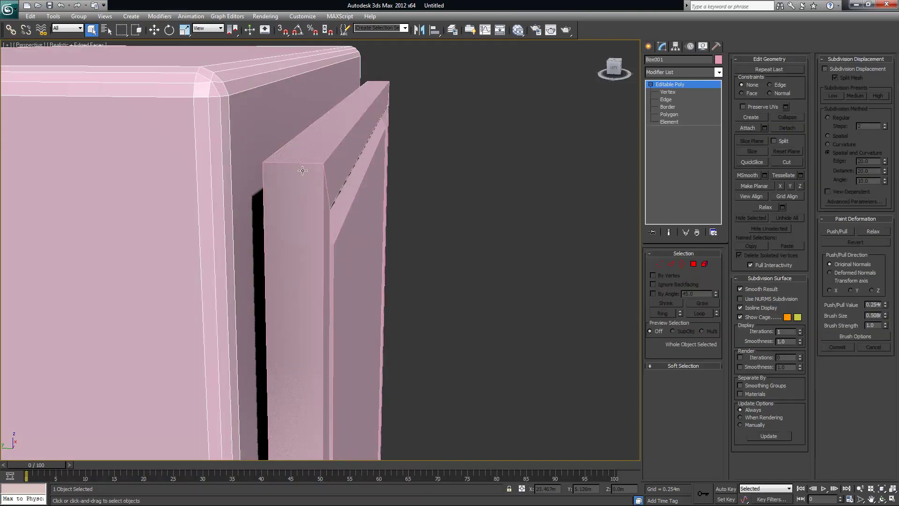
{"action": "left_click", "coordinate": [354, 151]}
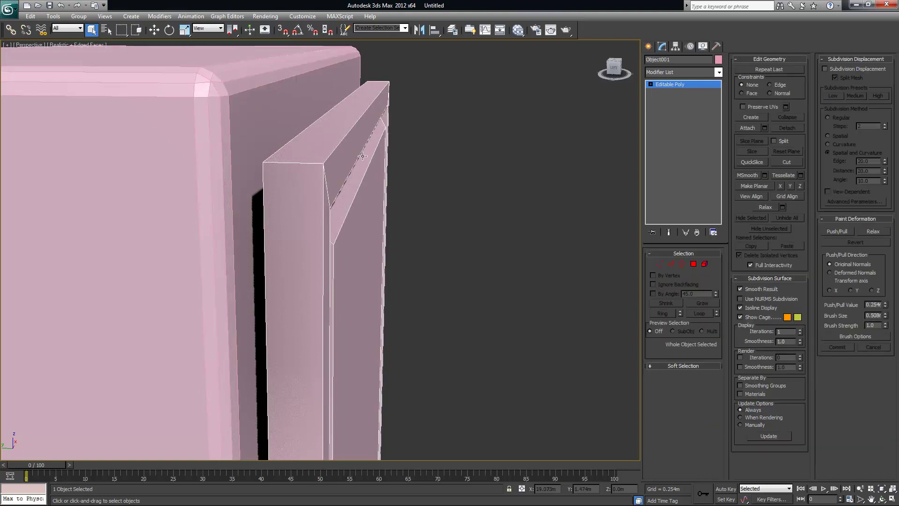
{"action": "right_click", "coordinate": [347, 136]}
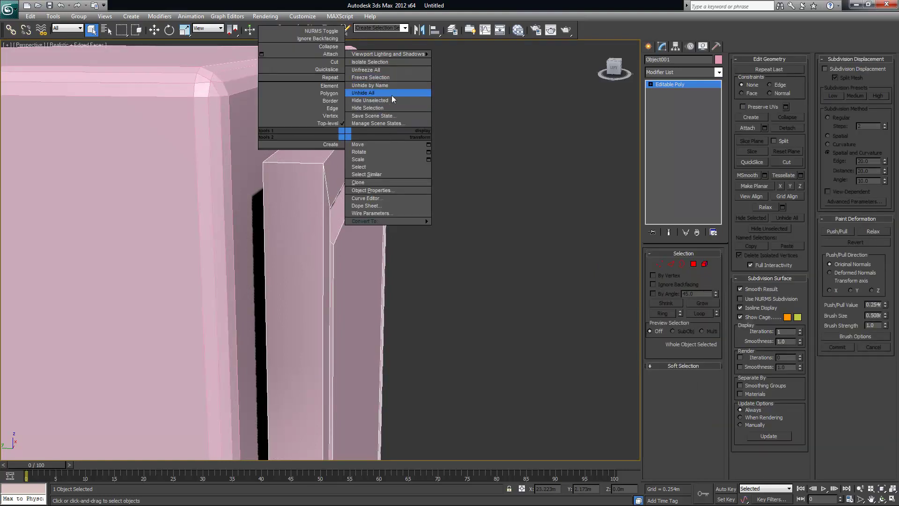
{"action": "left_click", "coordinate": [395, 101]}
{"action": "scroll", "coordinate": [370, 211], "scroll_direction": "up", "scroll_amount": 5}
{"action": "middle_click_drag", "start_coordinate": [403, 207], "coordinate": [437, 210]}
{"action": "scroll", "coordinate": [437, 210], "scroll_direction": "down", "scroll_amount": 5}
- Select all edges of the isolated door at edge level
{"action": "left_click", "coordinate": [673, 264]}
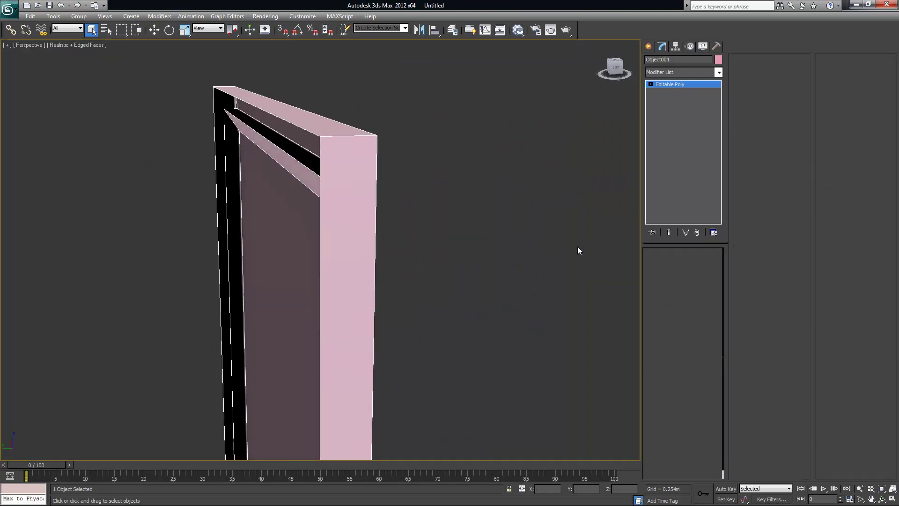
{"action": "middle_click_drag", "start_coordinate": [374, 215], "coordinate": [429, 216], "text": "alt"}
{"action": "scroll", "coordinate": [449, 209], "scroll_direction": "down", "scroll_amount": 5}
{"action": "middle_click_drag", "start_coordinate": [406, 283], "coordinate": [226, 159], "text": "alt"}
{"action": "left_click_drag", "start_coordinate": [168, 80], "coordinate": [496, 381]}
{"action": "middle_click_drag", "start_coordinate": [204, 266], "coordinate": [384, 309], "text": "alt"}
{"action": "scroll", "coordinate": [311, 276], "scroll_direction": "up", "scroll_amount": 5}
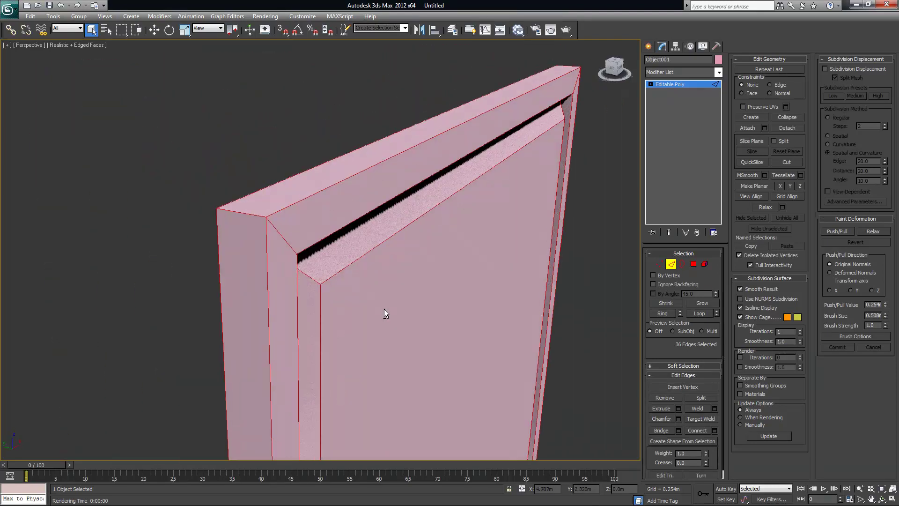
{"action": "left_click", "coordinate": [678, 418]}
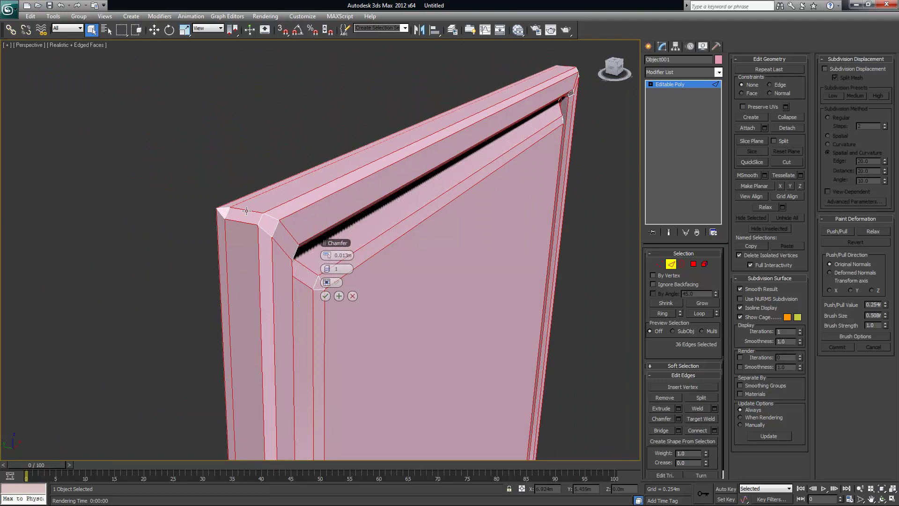
{"action": "left_click", "coordinate": [352, 296]}
{"action": "middle_click_drag", "start_coordinate": [344, 298], "coordinate": [568, 239], "text": "alt"}
{"action": "middle_click_drag", "start_coordinate": [540, 186], "coordinate": [436, 154], "text": "alt"}
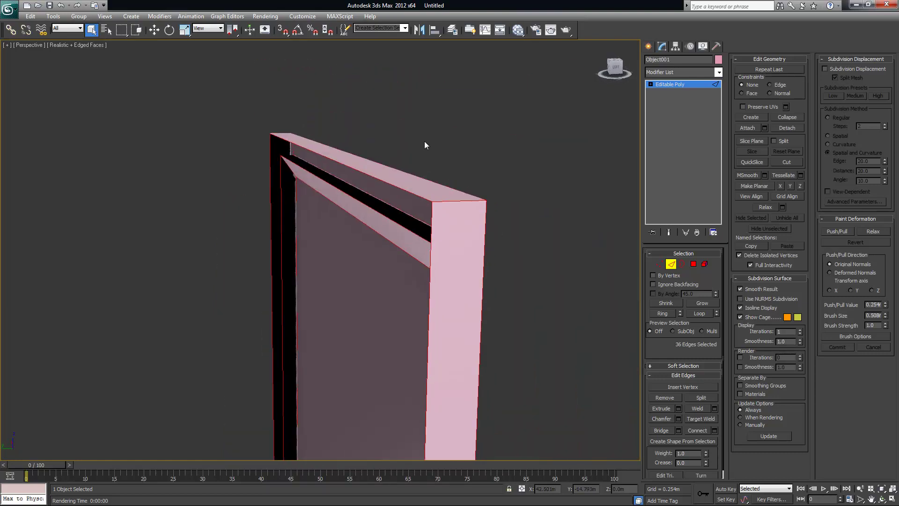
- Select the open border of the door at border level and cap it
{"action": "middle_click_drag", "start_coordinate": [433, 283], "coordinate": [515, 206], "text": "alt"}
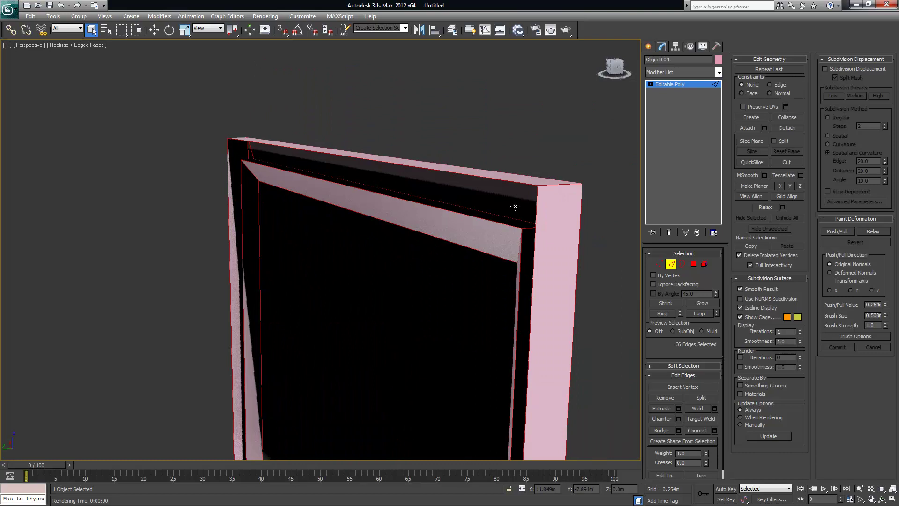
{"action": "left_click", "coordinate": [682, 264]}
{"action": "left_click", "coordinate": [529, 185]}
{"action": "middle_click_drag", "start_coordinate": [529, 206], "coordinate": [499, 259], "text": "alt"}
{"action": "scroll", "coordinate": [300, 252], "scroll_direction": "down", "scroll_amount": 4}
{"action": "left_click", "coordinate": [700, 396]}
{"action": "left_click", "coordinate": [521, 231]}
- Return to edge level and select all edges of the capped door
{"action": "left_click", "coordinate": [672, 263]}
{"action": "scroll", "coordinate": [499, 258], "scroll_direction": "down", "scroll_amount": 5}
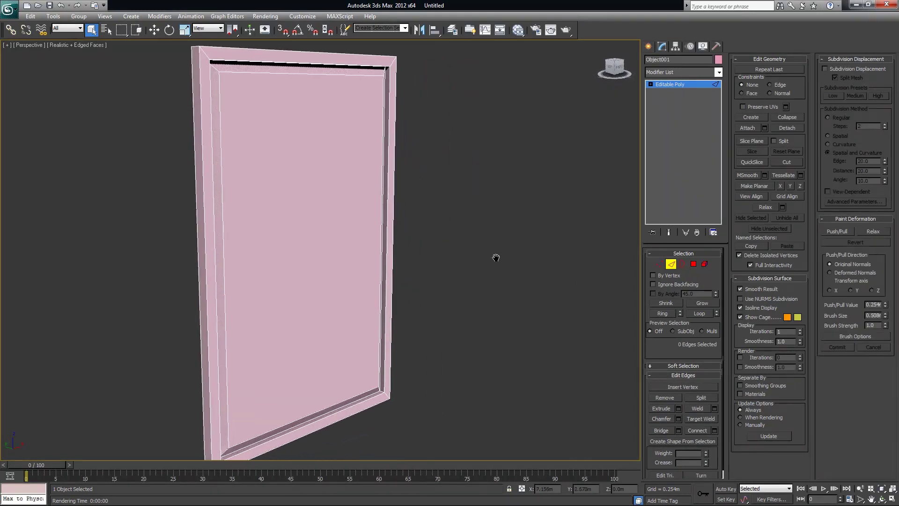
{"action": "key", "text": "ctrl+a"}
{"action": "middle_click_drag", "start_coordinate": [299, 225], "coordinate": [332, 243], "text": "alt"}
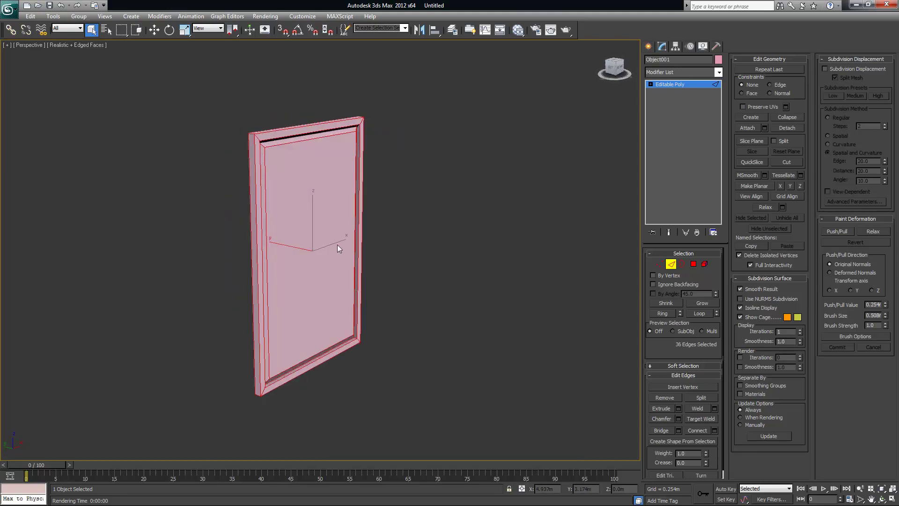
{"action": "middle_click_drag", "start_coordinate": [389, 291], "coordinate": [342, 255], "text": "alt"}
{"action": "scroll", "coordinate": [348, 266], "scroll_direction": "up", "scroll_amount": 4}
{"action": "scroll", "coordinate": [383, 325], "scroll_direction": "down", "scroll_amount": 3}
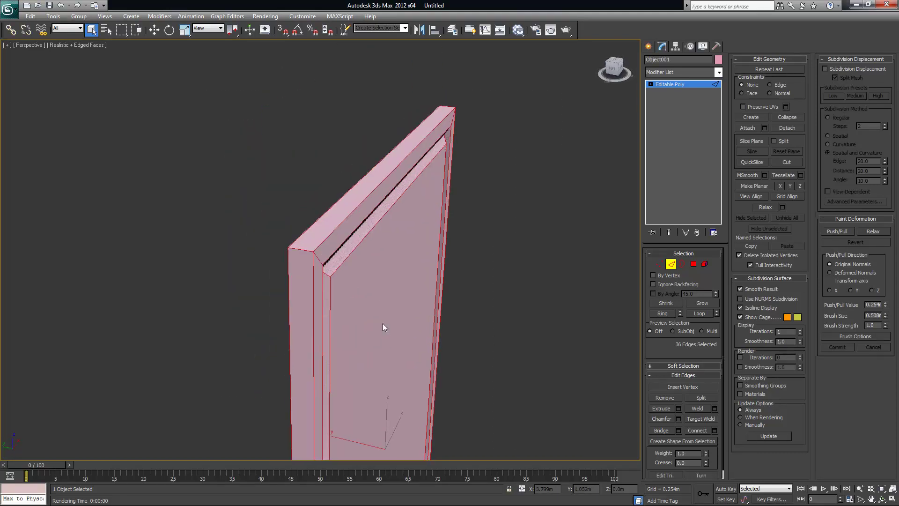
{"action": "middle_click_drag", "start_coordinate": [383, 325], "coordinate": [377, 314], "text": "alt"}
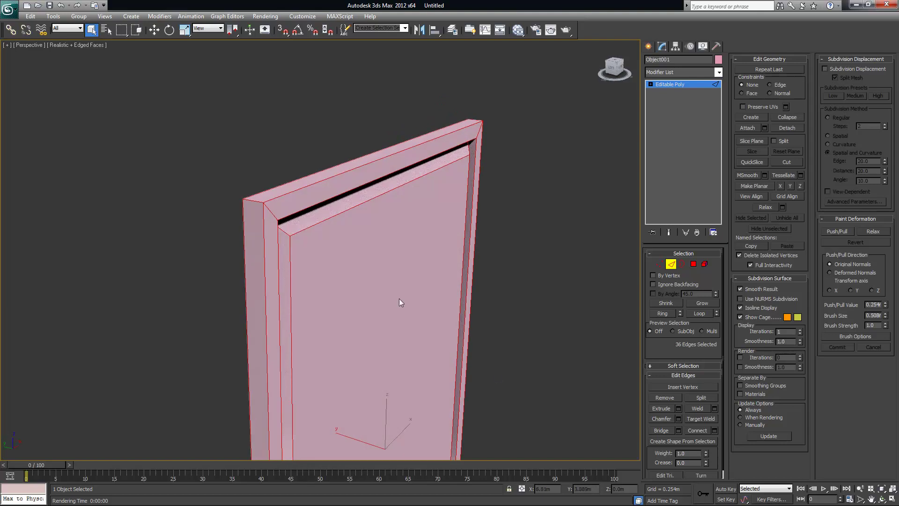
- Chamfer all selected door edges by 0.007 m with one segment
{"action": "left_click", "coordinate": [678, 419]}
{"action": "mouse_move", "coordinate": [168, 235]}
{"action": "middle_mouse_down", "text": "alt"}
{"action": "mouse_move", "coordinate": [187, 236]}
{"action": "mouse_move", "coordinate": [179, 235]}
{"action": "middle_mouse_up", "text": "alt"}
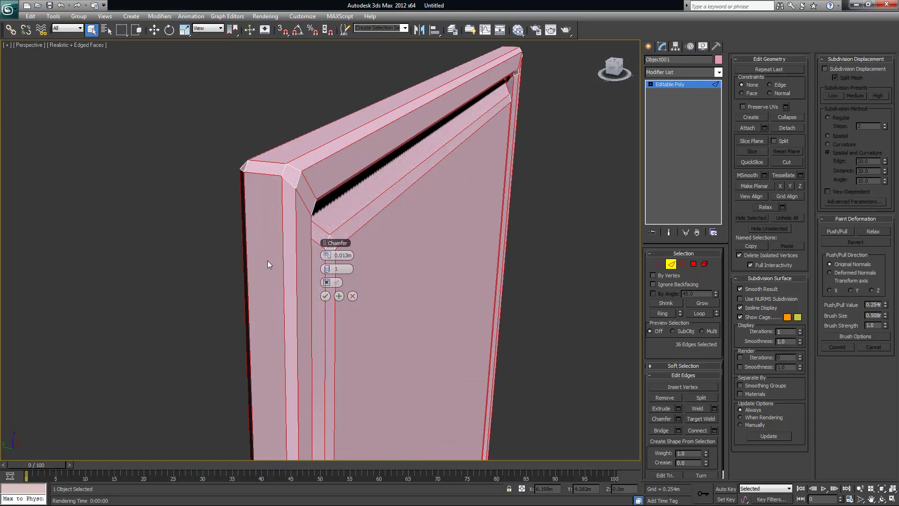
{"action": "left_click_drag", "start_coordinate": [328, 256], "coordinate": [329, 256]}
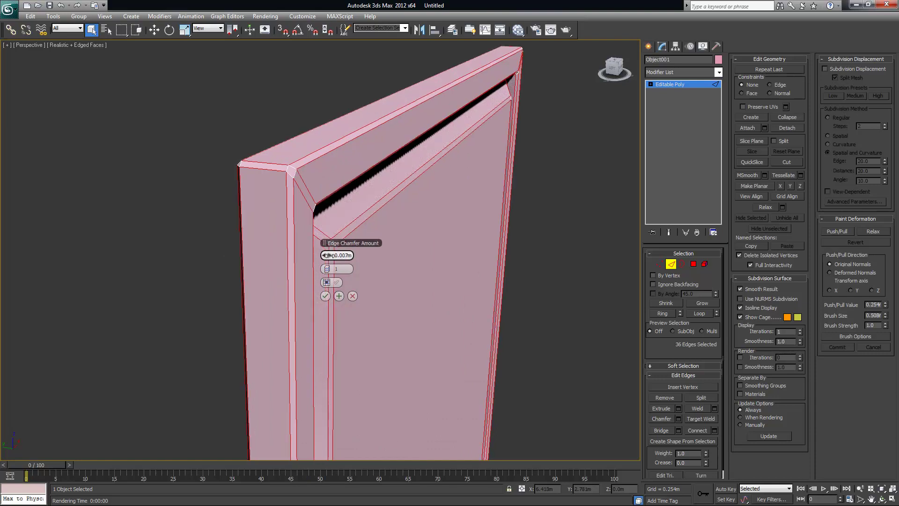
{"action": "left_click", "coordinate": [325, 296]}
- Extend the selection to every edge of the chamfered door
{"action": "middle_click_drag", "start_coordinate": [339, 195], "coordinate": [408, 239], "text": "alt"}
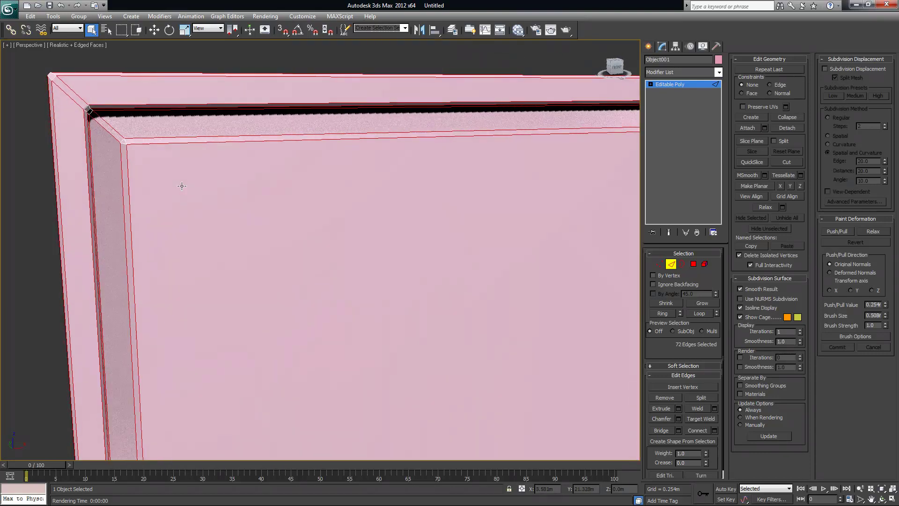
{"action": "scroll", "coordinate": [231, 194], "scroll_direction": "down", "scroll_amount": 6}
{"action": "middle_click_drag", "start_coordinate": [300, 206], "coordinate": [316, 209]}
{"action": "scroll", "coordinate": [308, 197], "scroll_direction": "down", "scroll_amount": 3}
{"action": "middle_click_drag", "start_coordinate": [265, 223], "coordinate": [289, 233], "text": "alt"}
{"action": "scroll", "coordinate": [290, 225], "scroll_direction": "up", "scroll_amount": 6}
{"action": "middle_click_drag", "start_coordinate": [350, 321], "coordinate": [550, 361], "text": "alt"}
{"action": "scroll", "coordinate": [331, 321], "scroll_direction": "up", "scroll_amount": 2}
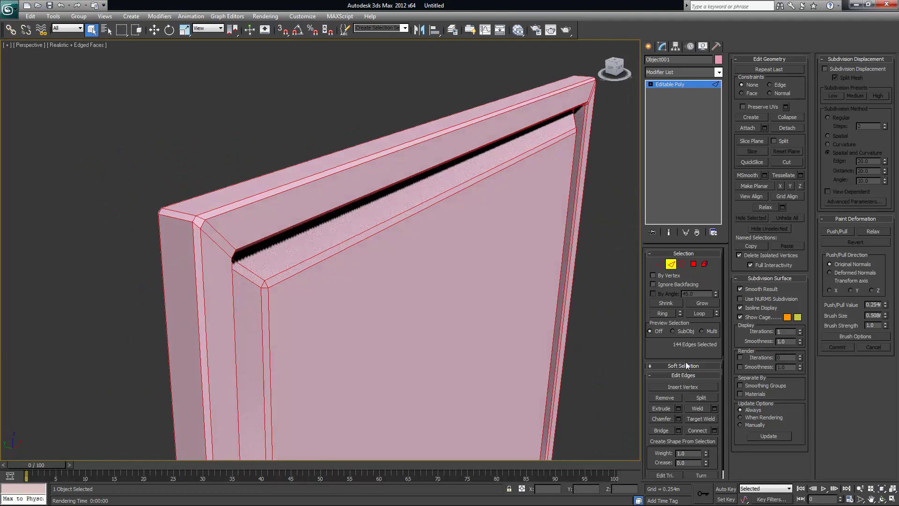
{"action": "left_click", "coordinate": [676, 419]}
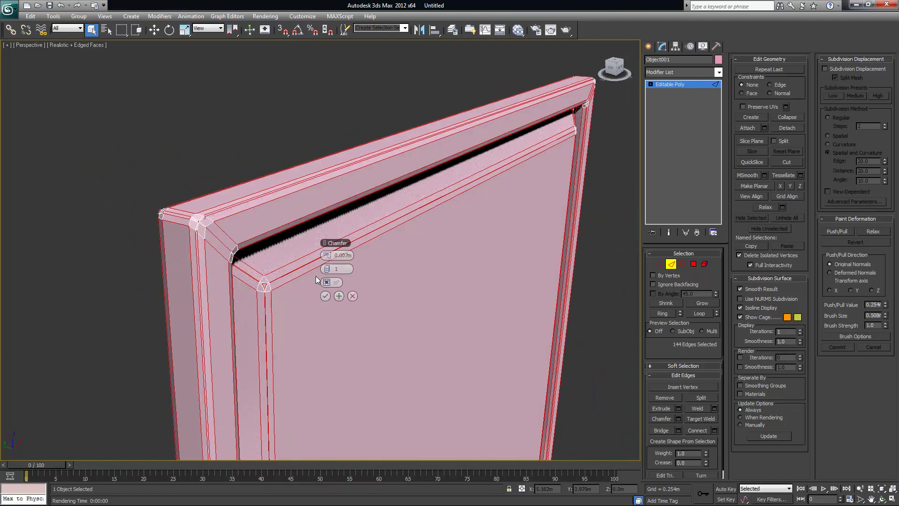
{"action": "middle_click_drag", "start_coordinate": [225, 268], "coordinate": [238, 251], "text": "alt"}
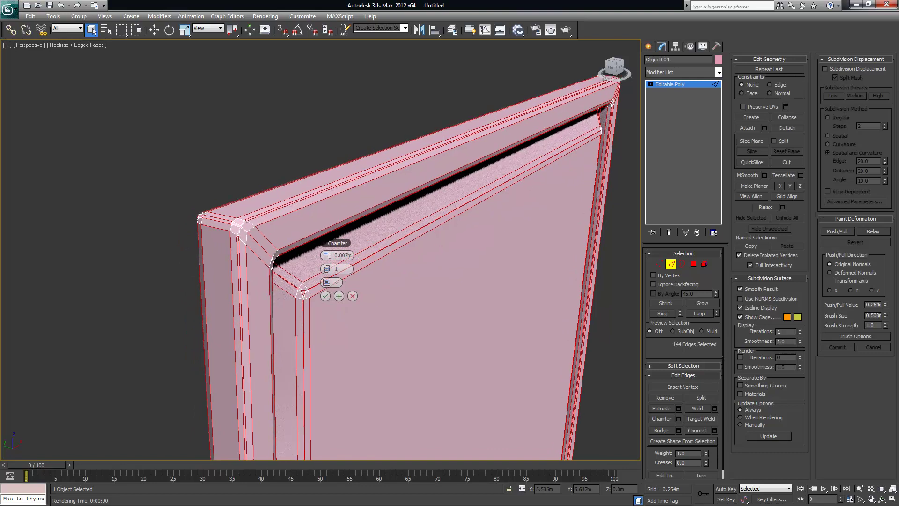
{"action": "scroll", "coordinate": [235, 250], "scroll_direction": "up", "scroll_amount": 3}
{"action": "scroll", "coordinate": [191, 237], "scroll_direction": "up", "scroll_amount": 1}
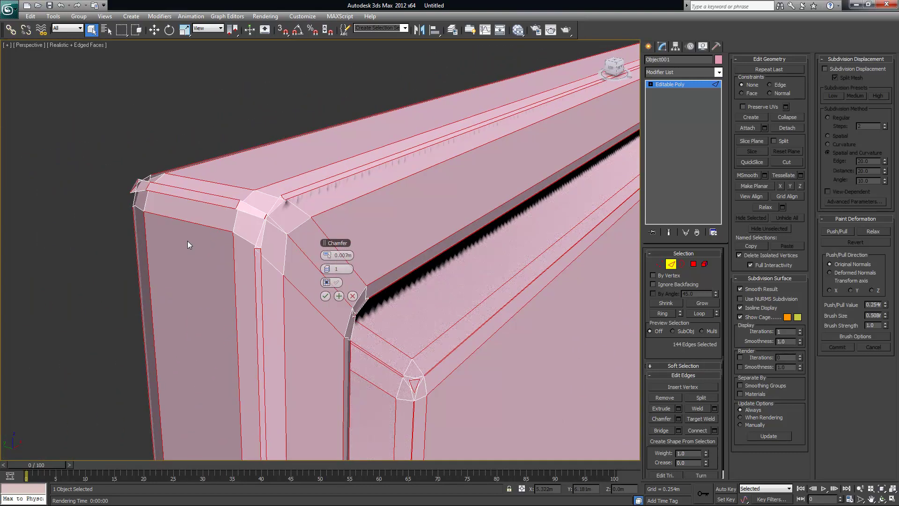
{"action": "scroll", "coordinate": [237, 220], "scroll_direction": "down", "scroll_amount": 2}
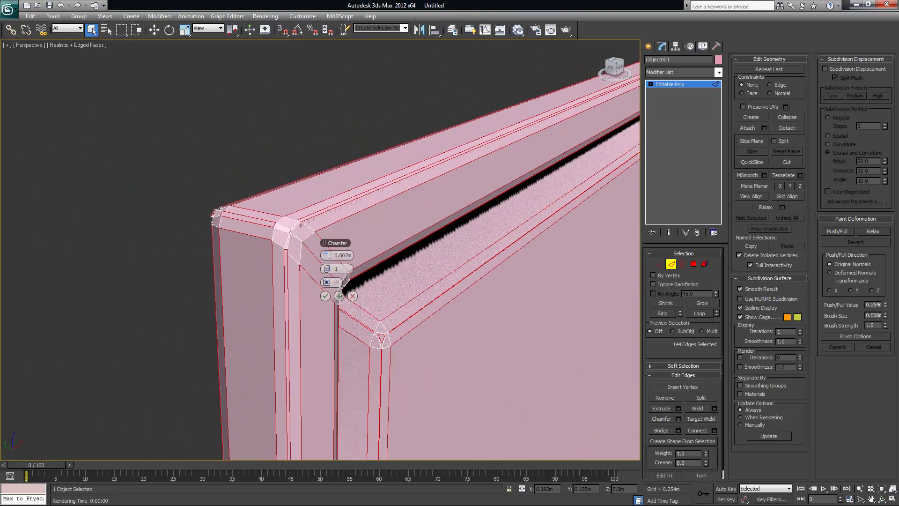
{"action": "scroll", "coordinate": [237, 220], "scroll_direction": "up", "scroll_amount": 5}
{"action": "scroll", "coordinate": [249, 220], "scroll_direction": "down", "scroll_amount": 6}
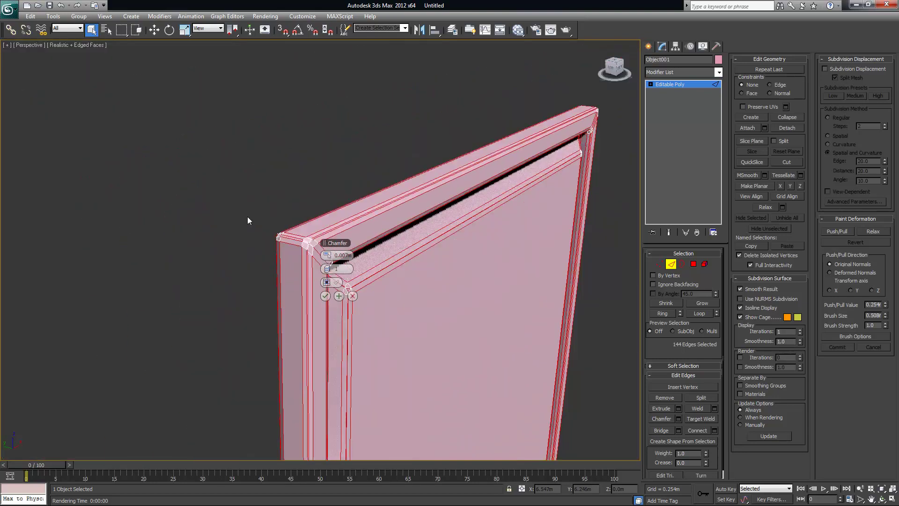
{"action": "scroll", "coordinate": [247, 216], "scroll_direction": "up", "scroll_amount": 6}
{"action": "scroll", "coordinate": [259, 239], "scroll_direction": "up", "scroll_amount": 5}
{"action": "scroll", "coordinate": [329, 257], "scroll_direction": "down", "scroll_amount": 1}
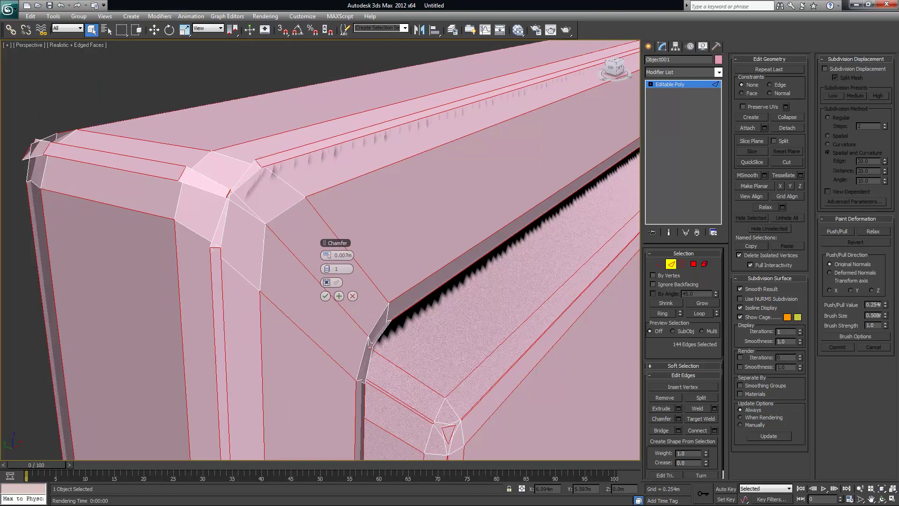
{"action": "left_click_drag", "start_coordinate": [330, 258], "coordinate": [328, 254]}
{"action": "middle_click_drag", "start_coordinate": [170, 189], "coordinate": [172, 190], "text": "alt"}
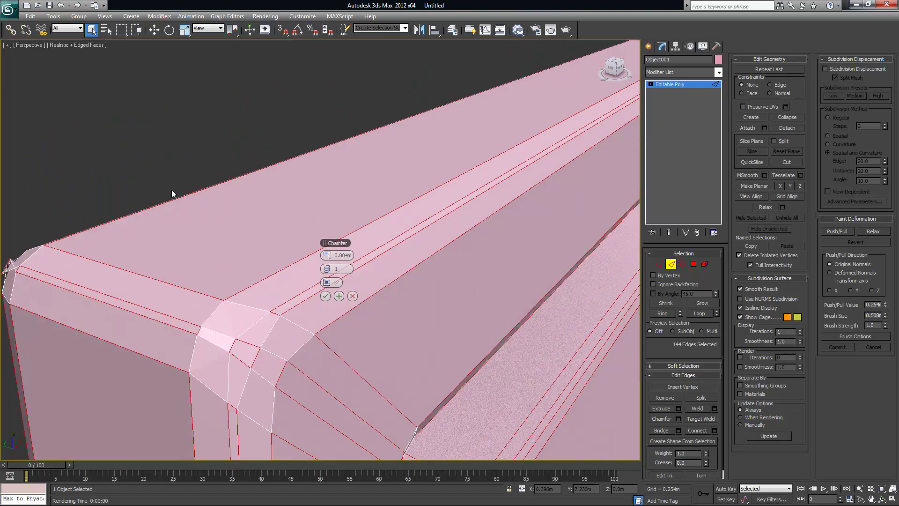
{"action": "left_click", "coordinate": [352, 298]}
- Start a second chamfer on all door edges and set its amount to 0.001 m
{"action": "middle_click_drag", "start_coordinate": [367, 349], "coordinate": [307, 276], "text": "alt"}
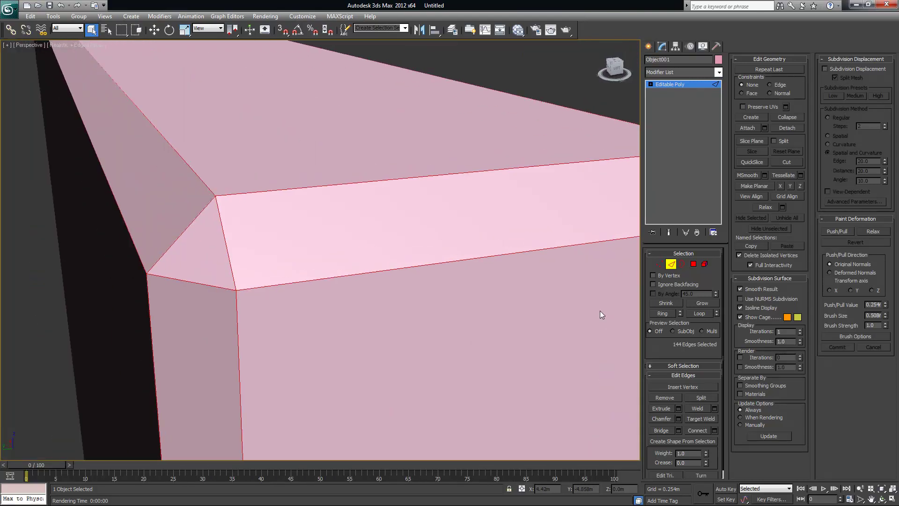
{"action": "left_click", "coordinate": [676, 418]}
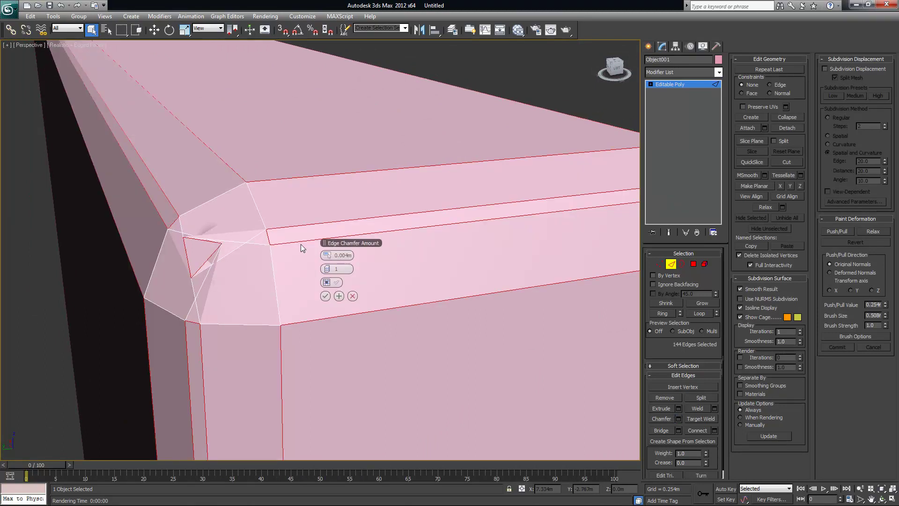
{"action": "left_click_drag", "start_coordinate": [328, 255], "coordinate": [328, 255]}
{"action": "left_click", "coordinate": [323, 256]}
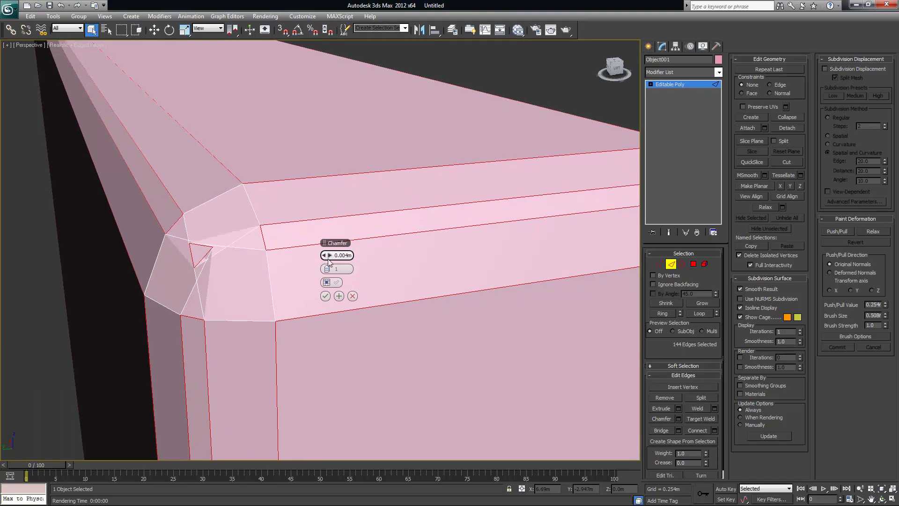
{"action": "left_click", "coordinate": [329, 256]}
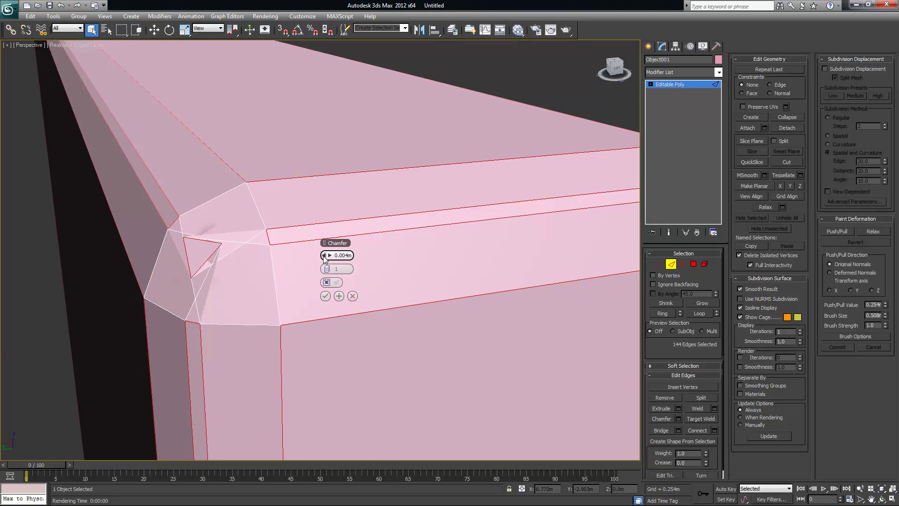
{"action": "left_click", "coordinate": [323, 257]}
{"action": "left_click", "coordinate": [344, 255]}
{"action": "type", "text": ".001"}
{"action": "key", "text": "Return"}
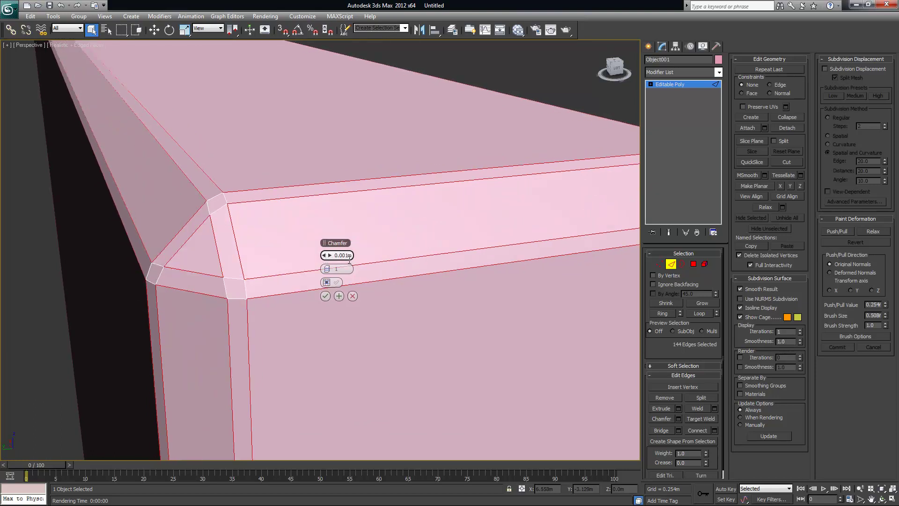
- Increase the edge chamfer amount to 0.002 m and finally to 0.003 m
{"action": "left_click", "coordinate": [347, 255]}
{"action": "type", "text": ".002"}
{"action": "key", "text": "Return"}
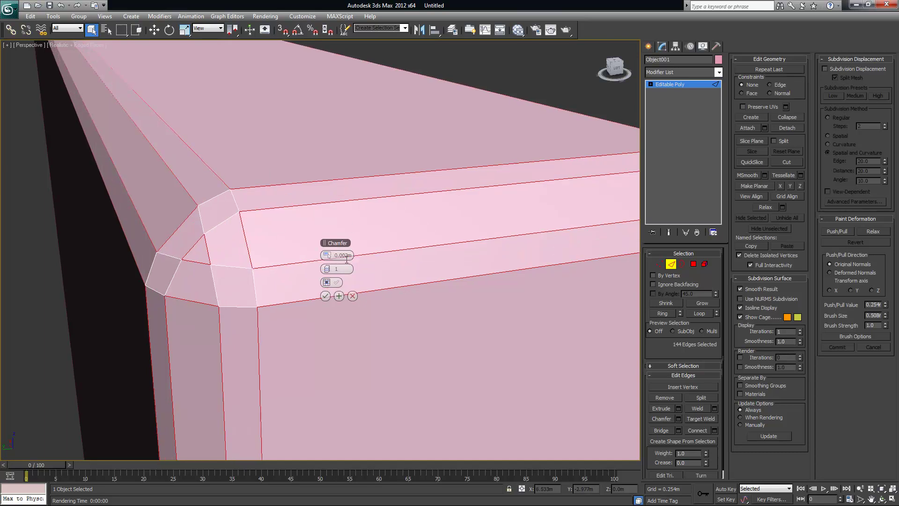
{"action": "left_click", "coordinate": [341, 256]}
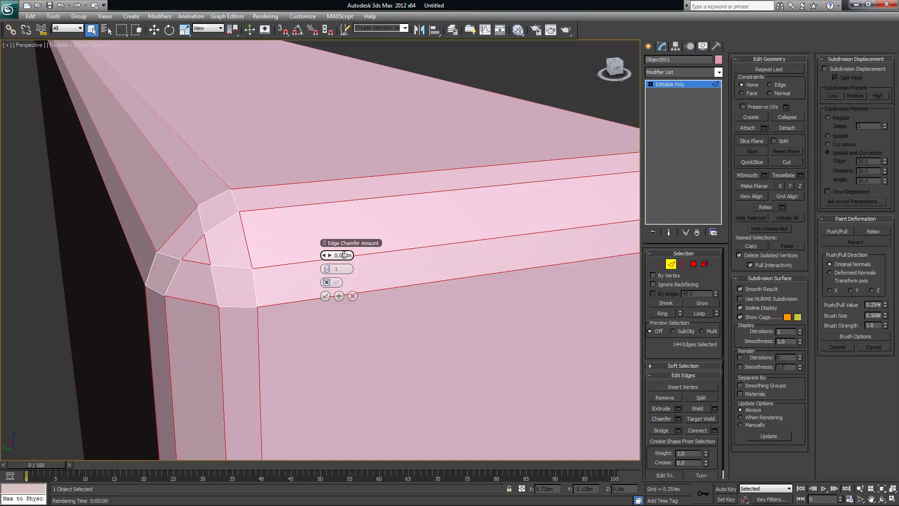
{"action": "type", "text": "0.003"}
{"action": "key", "text": "Return"}
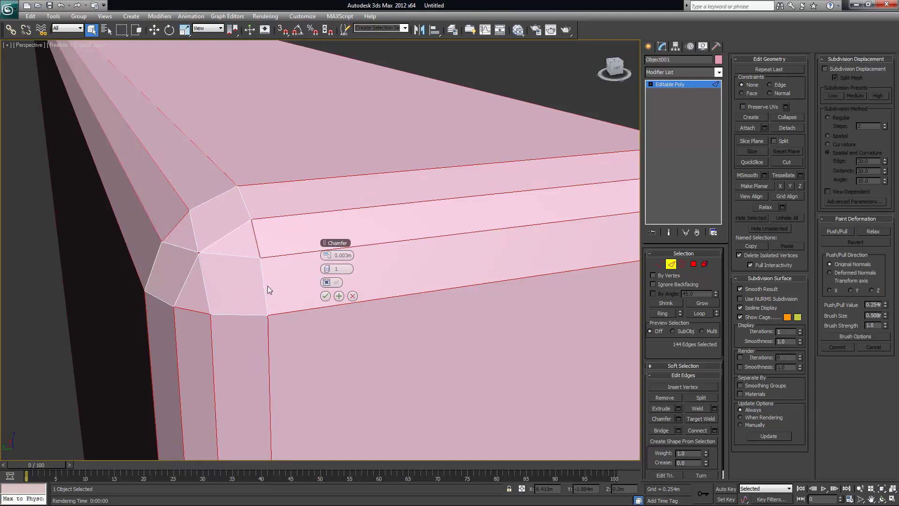
- Check the chamfer preview at the door's corner, apply the chamfer and clear the edge selection
{"action": "scroll", "coordinate": [244, 277], "scroll_direction": "up", "scroll_amount": 3}
{"action": "middle_click_drag", "start_coordinate": [244, 277], "coordinate": [308, 235]}
{"action": "scroll", "coordinate": [286, 253], "scroll_direction": "up", "scroll_amount": 3}
{"action": "scroll", "coordinate": [286, 253], "scroll_direction": "down", "scroll_amount": 1}
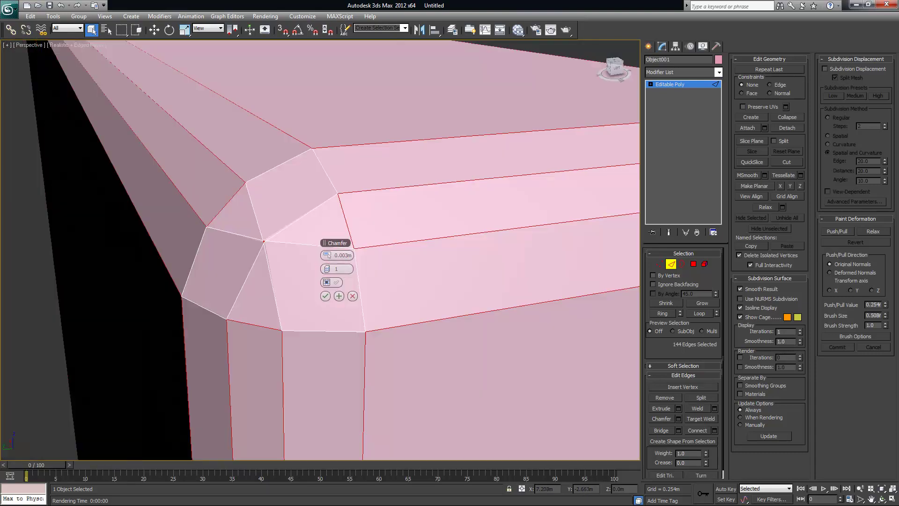
{"action": "scroll", "coordinate": [269, 254], "scroll_direction": "up", "scroll_amount": 2}
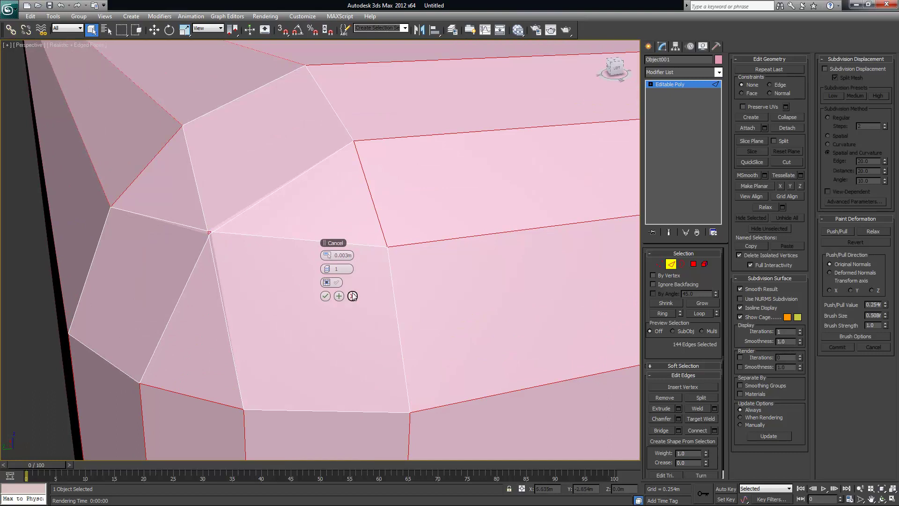
{"action": "double_click", "coordinate": [337, 255]}
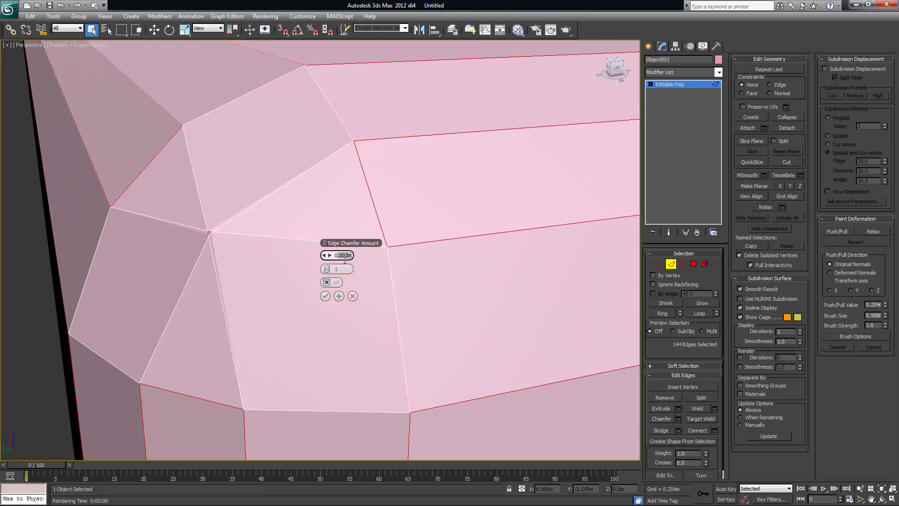
{"action": "mouse_move", "coordinate": [286, 297]}
{"action": "middle_mouse_down", "text": "alt"}
{"action": "mouse_move", "coordinate": [319, 298]}
{"action": "mouse_move", "coordinate": [279, 292]}
{"action": "middle_mouse_up", "text": "alt"}
{"action": "left_click", "coordinate": [323, 296]}
{"action": "scroll", "coordinate": [328, 317], "scroll_direction": "down", "scroll_amount": 10}
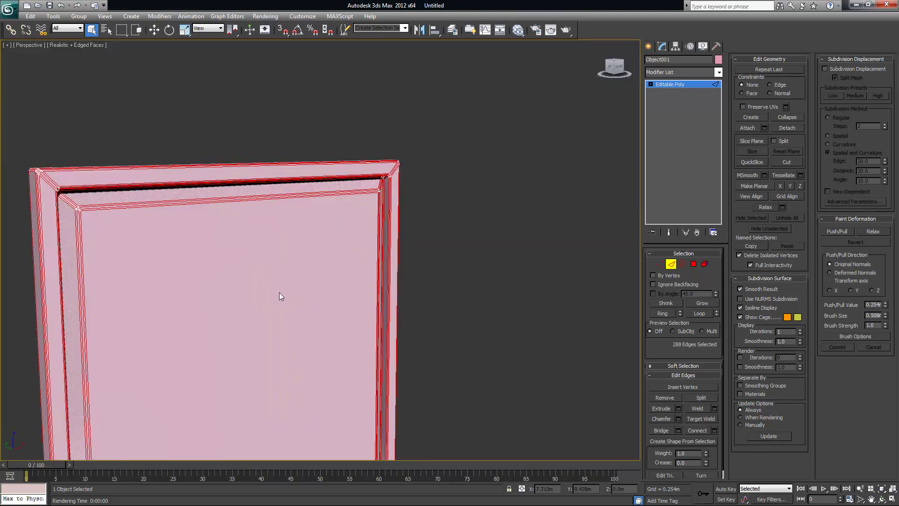
{"action": "left_click", "coordinate": [280, 290]}
- Leave edge editing on the door and deselect the door object
{"action": "middle_click_drag", "start_coordinate": [225, 125], "coordinate": [288, 203], "text": "alt"}
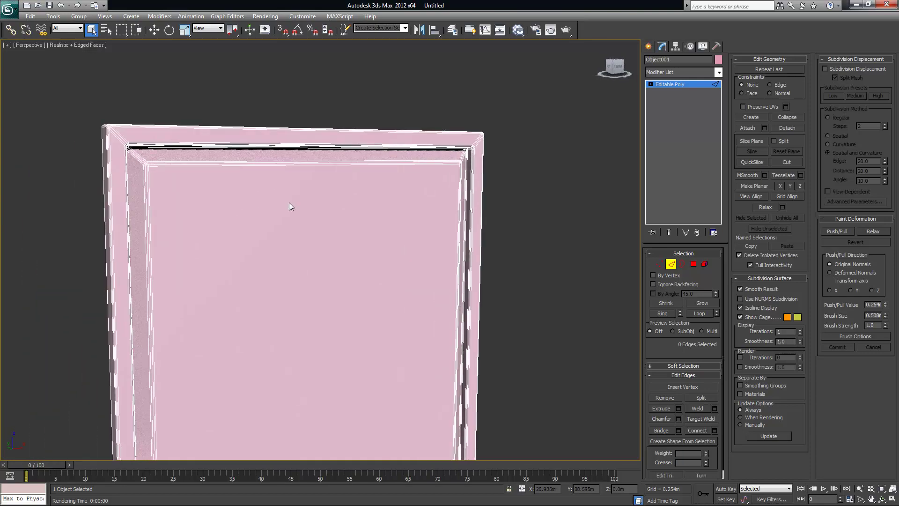
{"action": "middle_click_drag", "start_coordinate": [223, 215], "coordinate": [425, 267], "text": "alt"}
{"action": "scroll", "coordinate": [257, 253], "scroll_direction": "up", "scroll_amount": 6}
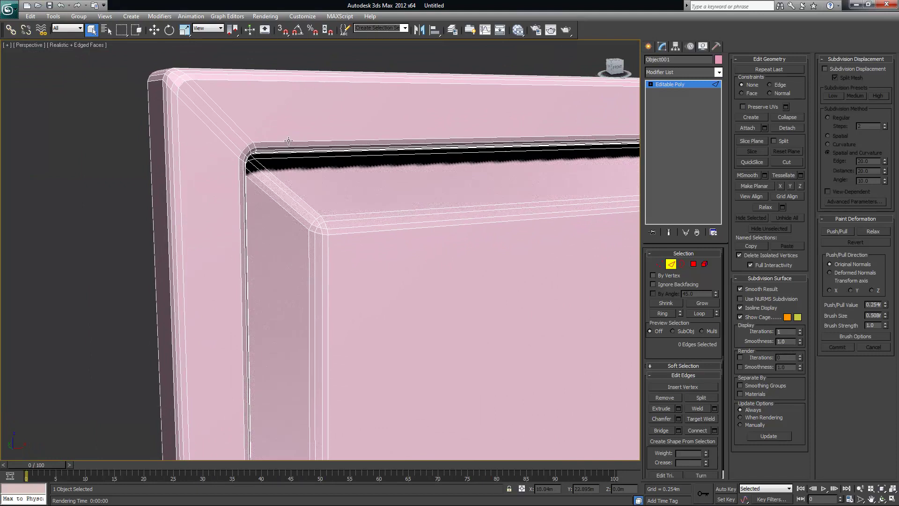
{"action": "mouse_move", "coordinate": [322, 243]}
{"action": "middle_mouse_down", "text": "alt"}
{"action": "mouse_move", "coordinate": [337, 249]}
{"action": "mouse_move", "coordinate": [320, 245]}
{"action": "middle_mouse_up", "text": "alt"}
{"action": "scroll", "coordinate": [318, 241], "scroll_direction": "down", "scroll_amount": 5}
{"action": "scroll", "coordinate": [319, 241], "scroll_direction": "down", "scroll_amount": 4}
{"action": "middle_click_drag", "start_coordinate": [387, 275], "coordinate": [363, 239], "text": "alt"}
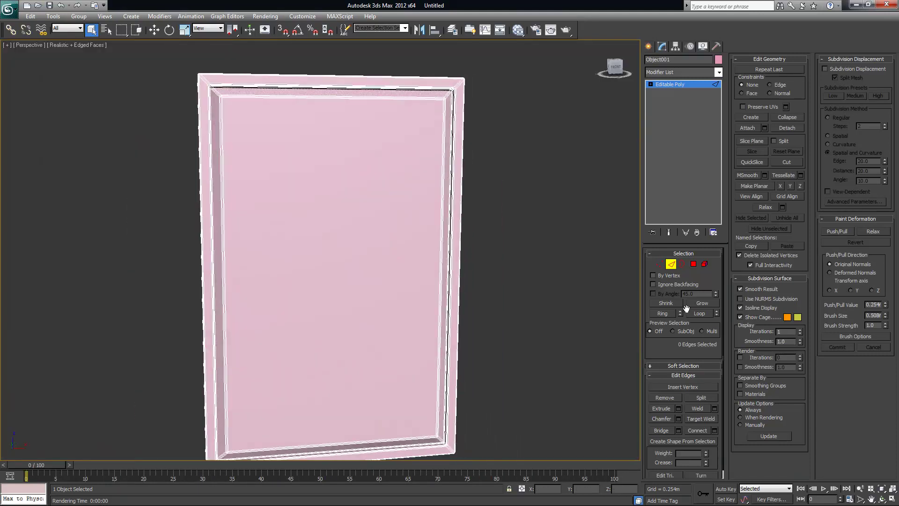
{"action": "left_click", "coordinate": [672, 265]}
{"action": "left_click", "coordinate": [491, 274]}
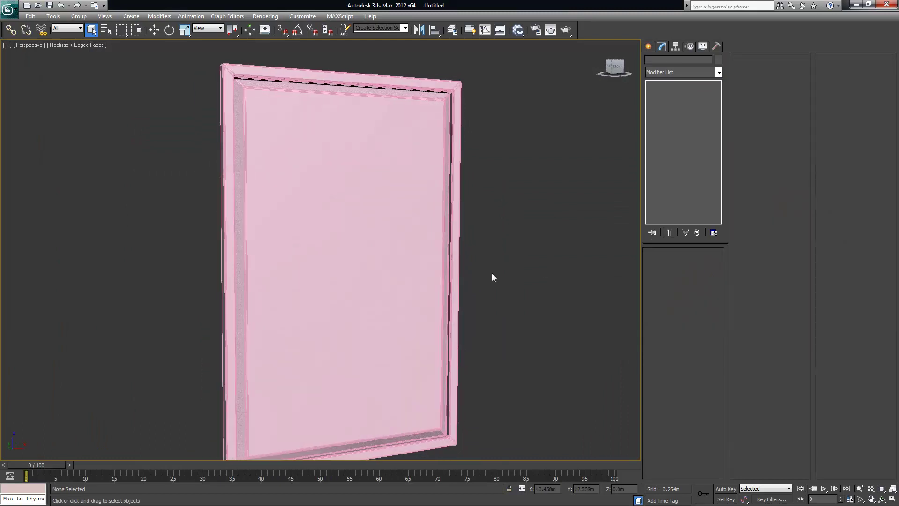
{"action": "scroll", "coordinate": [526, 285], "scroll_direction": "down", "scroll_amount": 3}
{"action": "middle_click_drag", "start_coordinate": [526, 288], "coordinate": [515, 293], "text": "alt"}
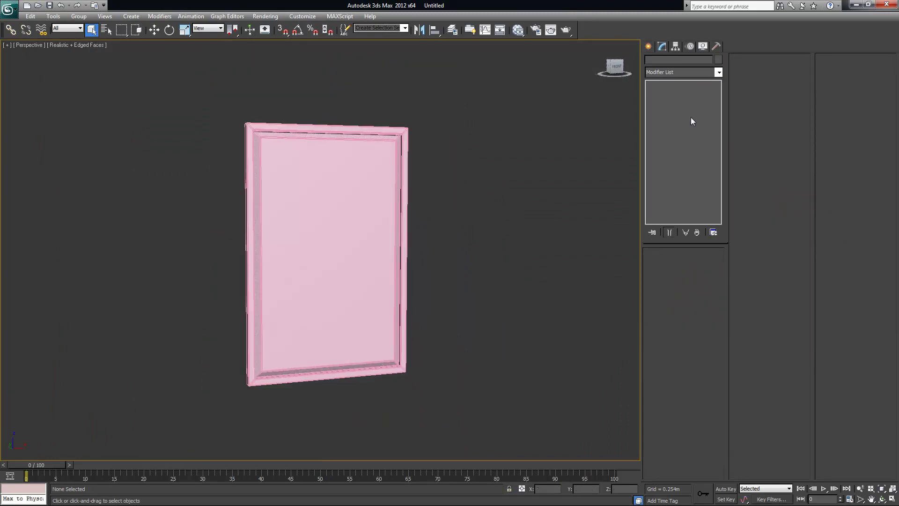
{"action": "middle_click_drag", "start_coordinate": [459, 185], "coordinate": [464, 166]}
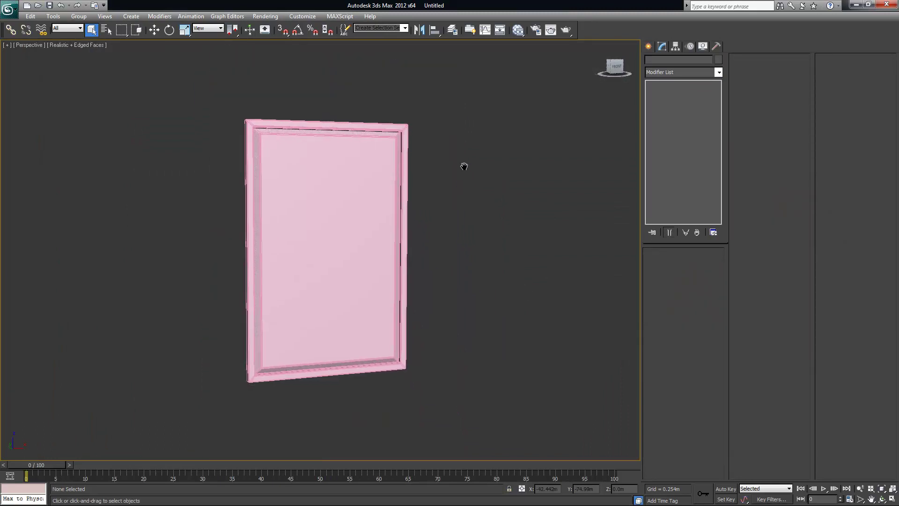
- Render the perspective view of the door and close the rendered image
{"action": "left_click", "coordinate": [565, 30]}
{"action": "left_click", "coordinate": [761, 54]}
{"action": "middle_click_drag", "start_coordinate": [441, 145], "coordinate": [444, 173], "text": "alt"}
{"action": "scroll", "coordinate": [261, 153], "scroll_direction": "up", "scroll_amount": 5}
{"action": "middle_click_drag", "start_coordinate": [303, 192], "coordinate": [326, 285]}
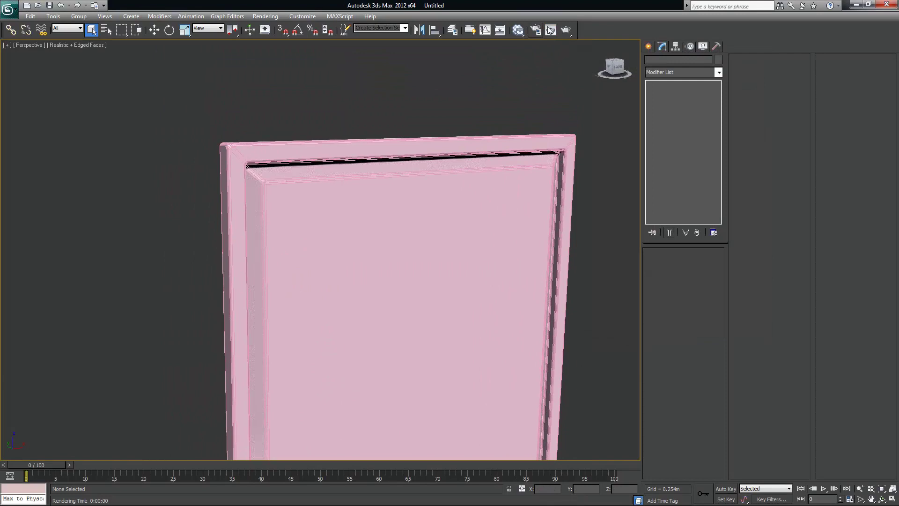
- Render the isolated door once more, close the rendered image and unhide all objects
{"action": "left_click", "coordinate": [565, 31]}
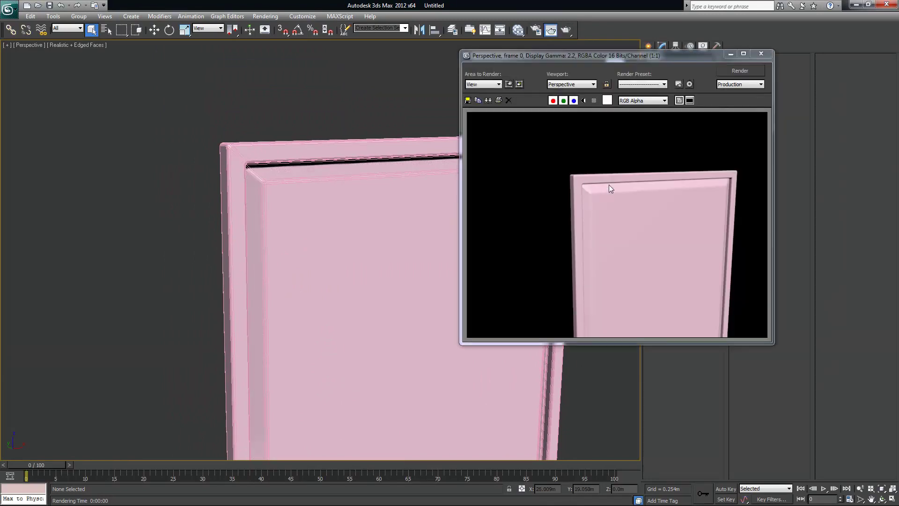
{"action": "left_click", "coordinate": [761, 54]}
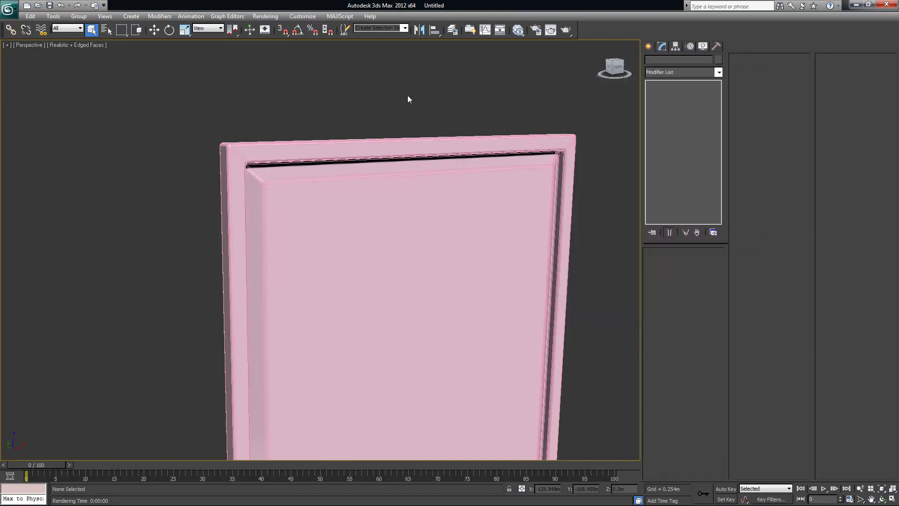
{"action": "right_click", "coordinate": [406, 95]}
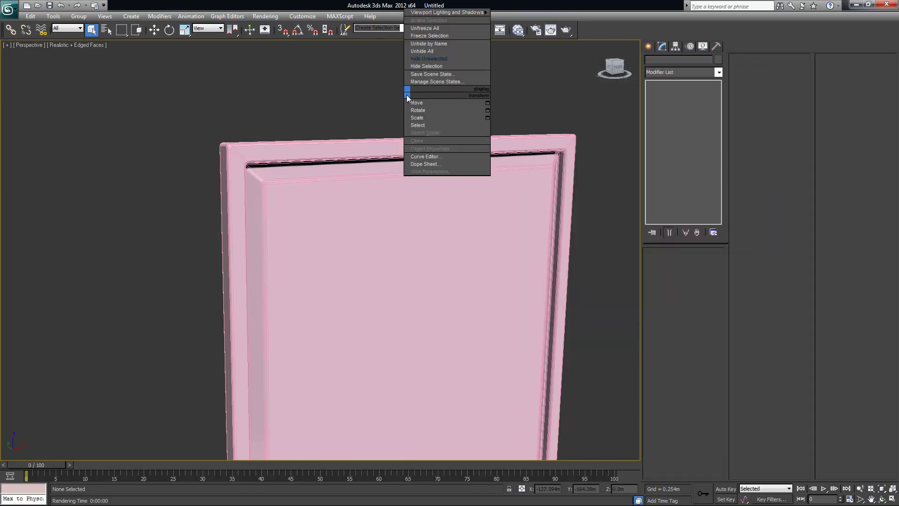
{"action": "left_click", "coordinate": [438, 51]}
- Render a close view of the cabinet's front corner with body and door, and close the rendered image
{"action": "middle_click_drag", "start_coordinate": [331, 134], "coordinate": [408, 173], "text": "alt"}
{"action": "scroll", "coordinate": [407, 176], "scroll_direction": "down", "scroll_amount": 3}
{"action": "middle_click_drag", "start_coordinate": [409, 225], "coordinate": [328, 211], "text": "alt"}
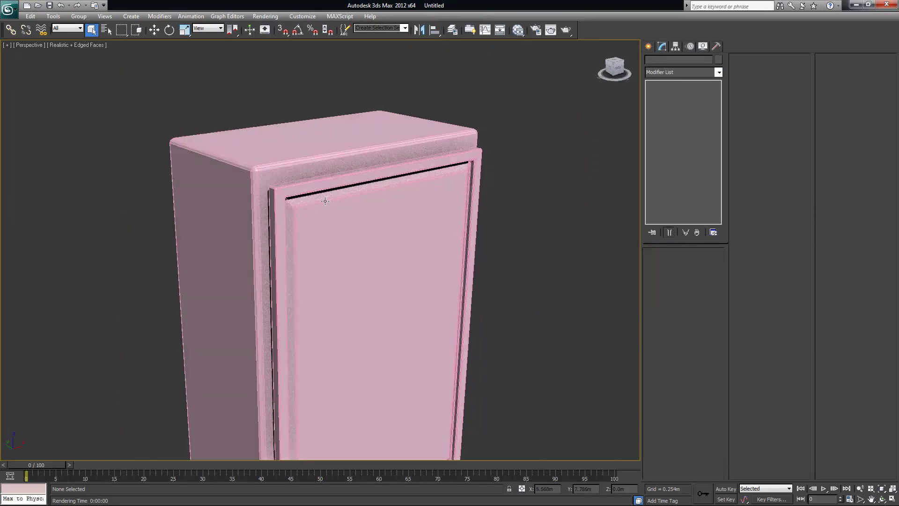
{"action": "scroll", "coordinate": [308, 238], "scroll_direction": "up", "scroll_amount": 3}
{"action": "scroll", "coordinate": [320, 226], "scroll_direction": "up", "scroll_amount": 5}
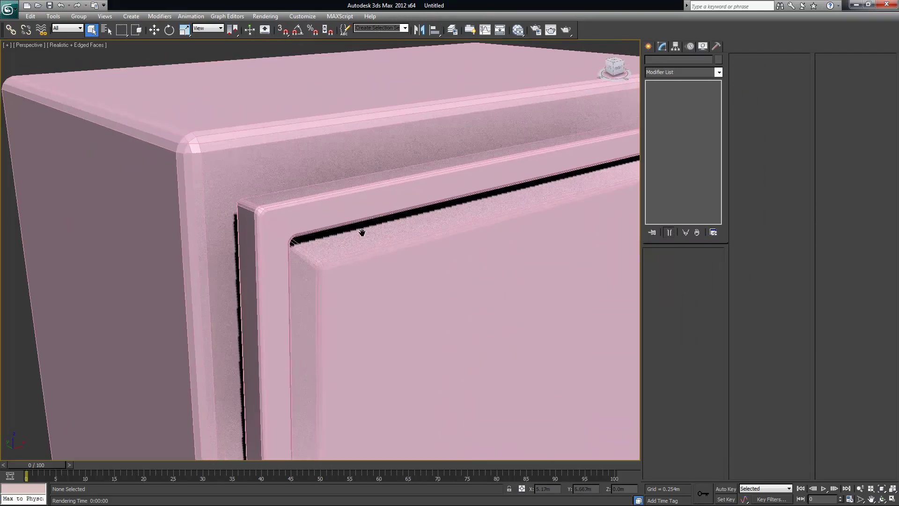
{"action": "left_click", "coordinate": [565, 30]}
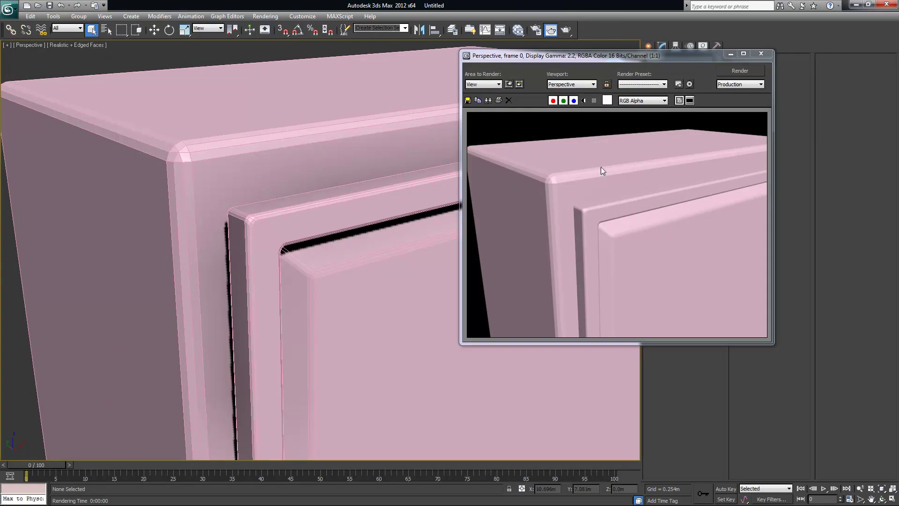
{"action": "left_click", "coordinate": [761, 54]}
- Select the cabinet body, render its rounded corner from a slightly wider view and close the image
{"action": "left_click", "coordinate": [158, 149]}
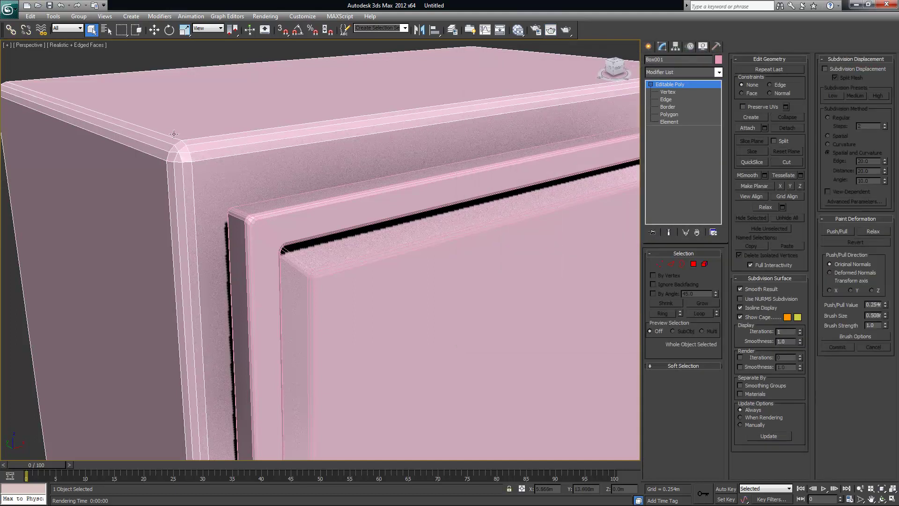
{"action": "scroll", "coordinate": [299, 172], "scroll_direction": "down", "scroll_amount": 3}
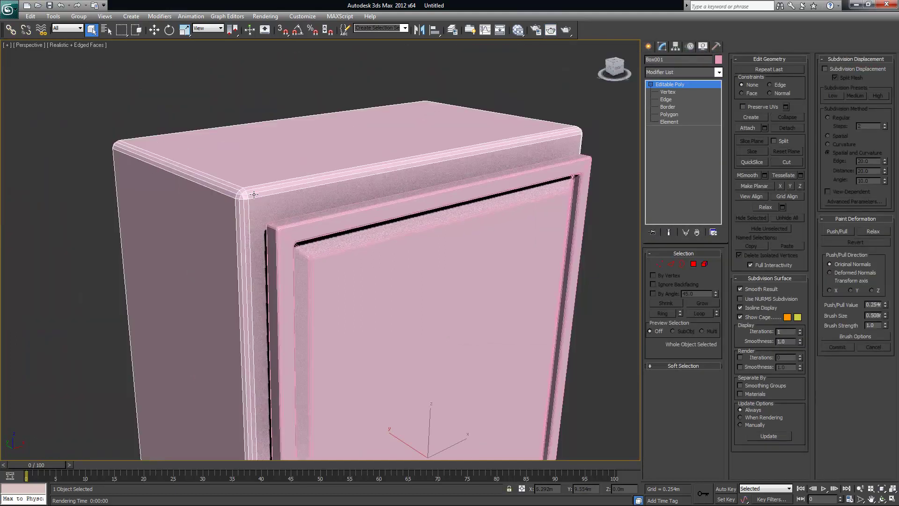
{"action": "scroll", "coordinate": [262, 197], "scroll_direction": "up", "scroll_amount": 4}
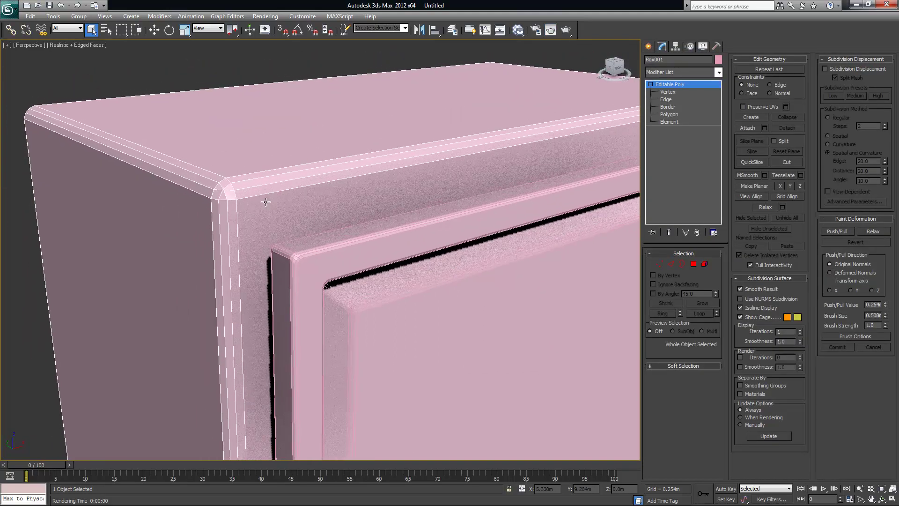
{"action": "left_click", "coordinate": [550, 29]}
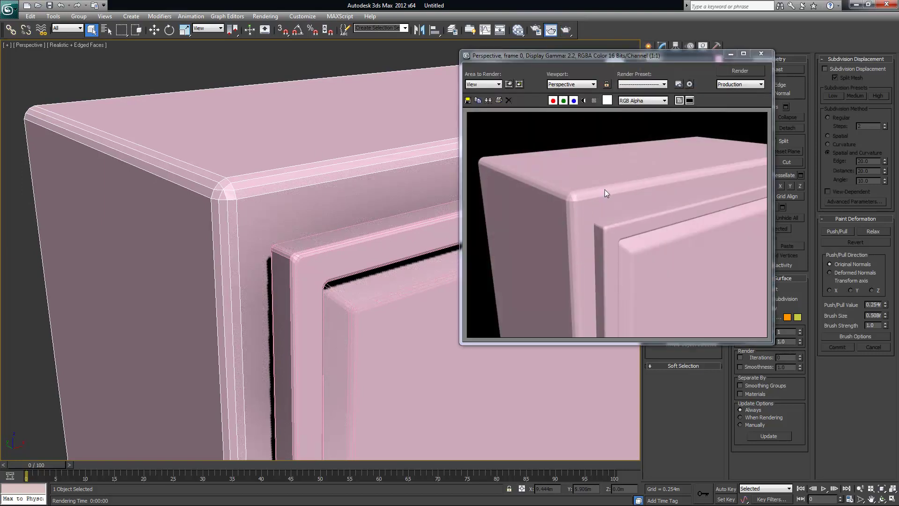
{"action": "left_click", "coordinate": [761, 53]}
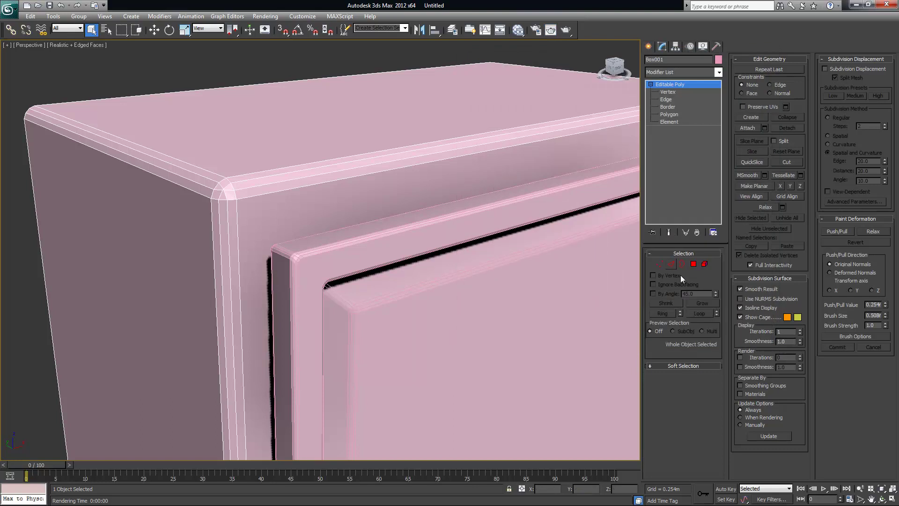
- Select all polygons of the cabinet body and auto smooth them, finally with a threshold of 30, and clear the polygon selection
{"action": "left_click", "coordinate": [694, 263]}
{"action": "scroll", "coordinate": [437, 195], "scroll_direction": "down", "scroll_amount": 6}
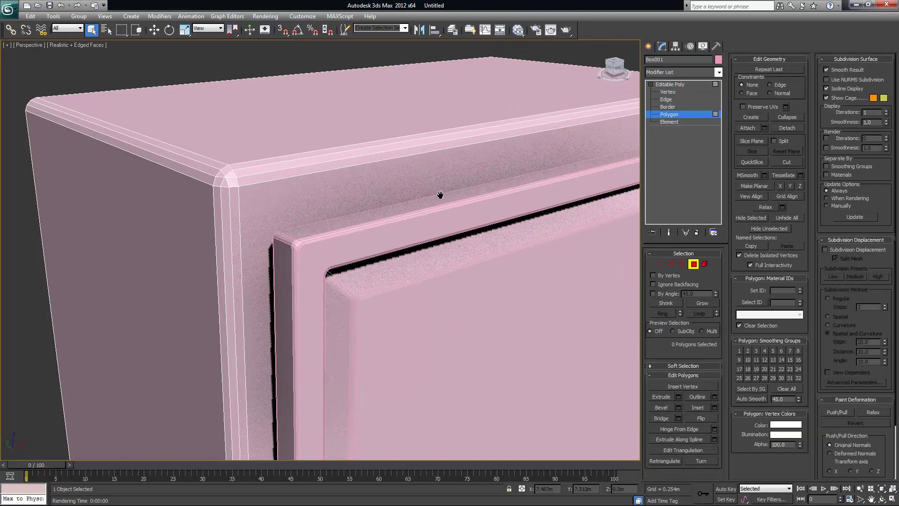
{"action": "scroll", "coordinate": [441, 247], "scroll_direction": "down", "scroll_amount": 4}
{"action": "left_click_drag", "start_coordinate": [588, 461], "coordinate": [587, 464]}
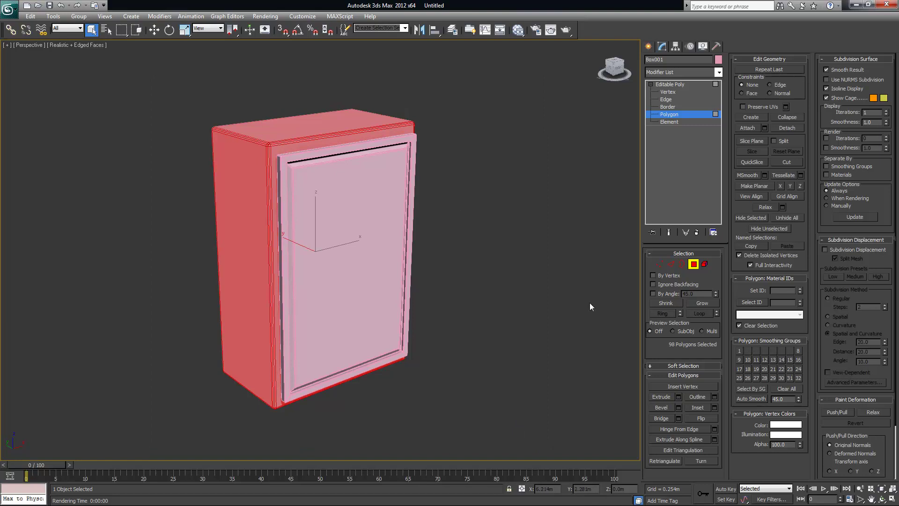
{"action": "left_click", "coordinate": [751, 398]}
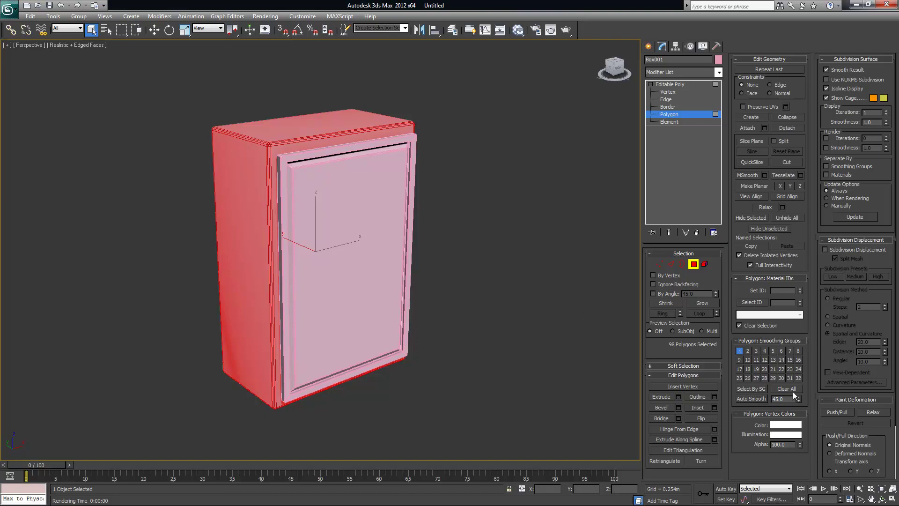
{"action": "type", "text": "30"}
{"action": "key", "text": "Return"}
{"action": "left_click", "coordinate": [752, 395]}
{"action": "left_click", "coordinate": [436, 221]}
- Render the smoothed cabinet from above its front corner and close the rendered image
{"action": "scroll", "coordinate": [395, 239], "scroll_direction": "up", "scroll_amount": 10}
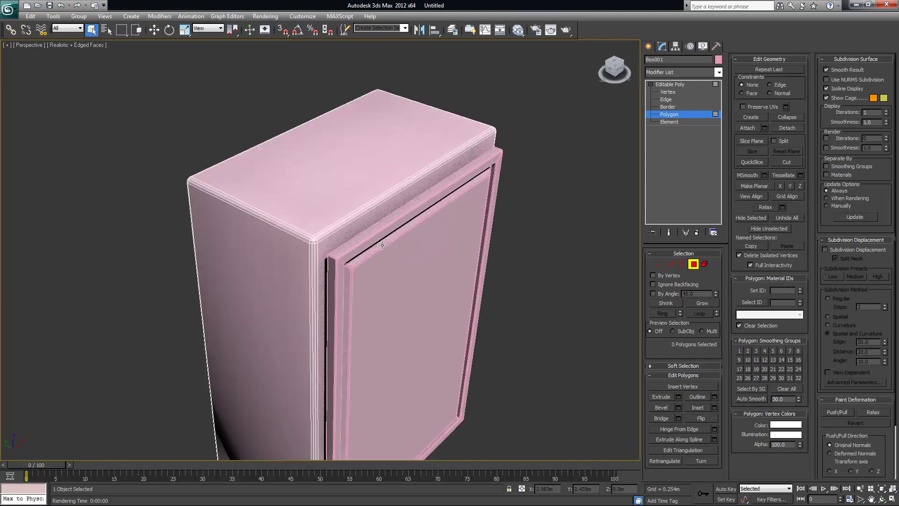
{"action": "scroll", "coordinate": [385, 235], "scroll_direction": "down", "scroll_amount": 5}
{"action": "middle_click_drag", "start_coordinate": [385, 235], "coordinate": [405, 249]}
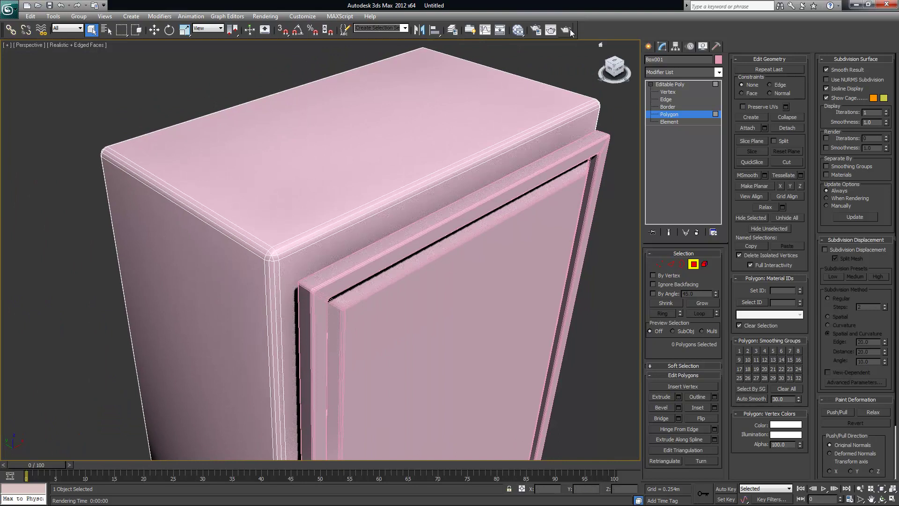
{"action": "left_click", "coordinate": [550, 29]}
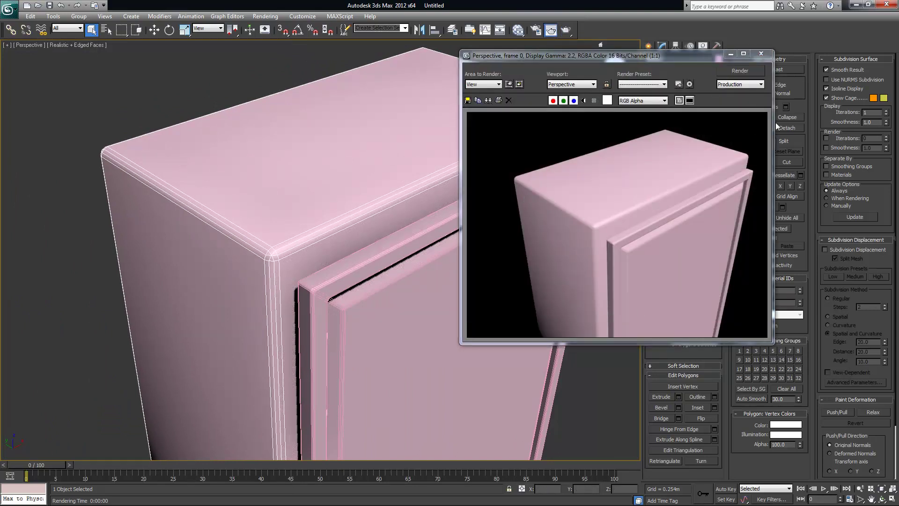
{"action": "left_click", "coordinate": [761, 54]}
- Check the smoothed cabinet from the front and side, leave polygon editing and deselect the body
{"action": "middle_click_drag", "start_coordinate": [431, 220], "coordinate": [395, 202], "text": "alt"}
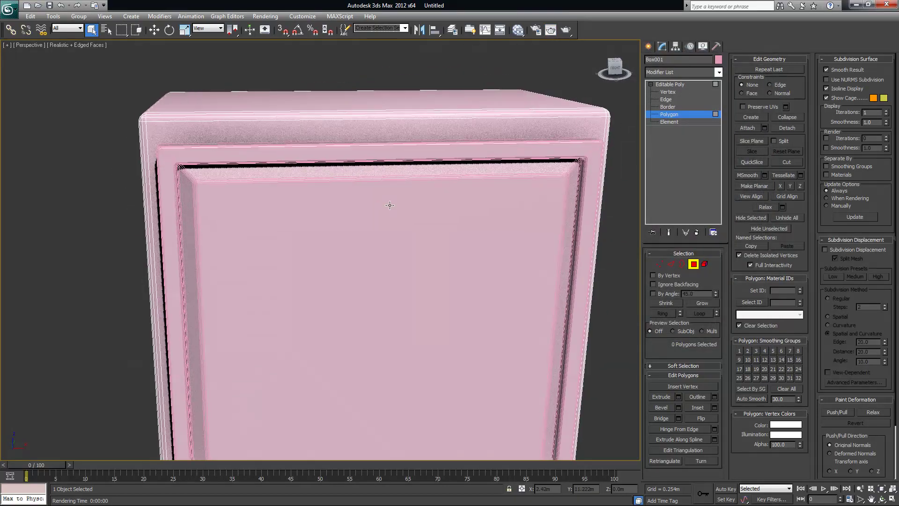
{"action": "scroll", "coordinate": [402, 192], "scroll_direction": "up", "scroll_amount": 3}
{"action": "scroll", "coordinate": [408, 183], "scroll_direction": "down", "scroll_amount": 5}
{"action": "middle_click_drag", "start_coordinate": [434, 229], "coordinate": [468, 234], "text": "alt"}
{"action": "key", "text": "ctrl+a"}
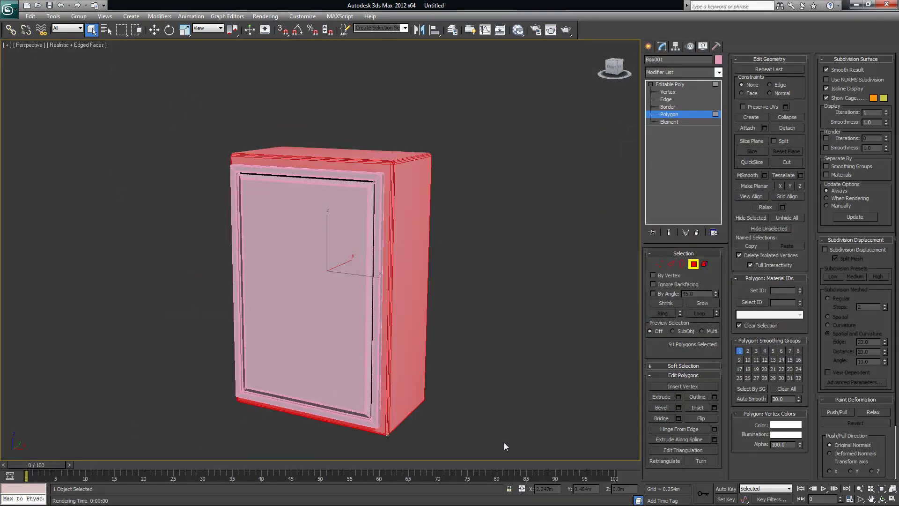
{"action": "middle_click_drag", "start_coordinate": [487, 417], "coordinate": [510, 425], "text": "alt"}
{"action": "left_click", "coordinate": [692, 264]}
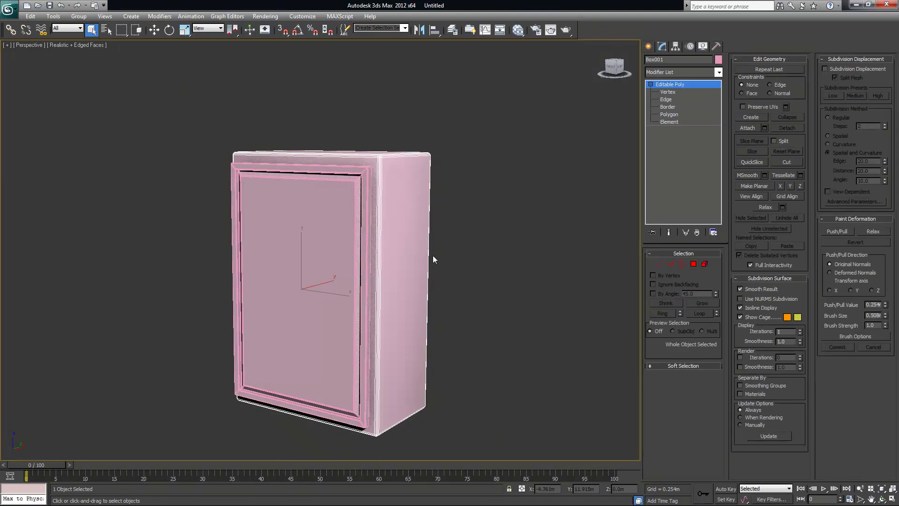
{"action": "left_click", "coordinate": [442, 267]}
- Select both the cabinet body and the door and group them under the default name
{"action": "key", "text": "ctrl+a"}
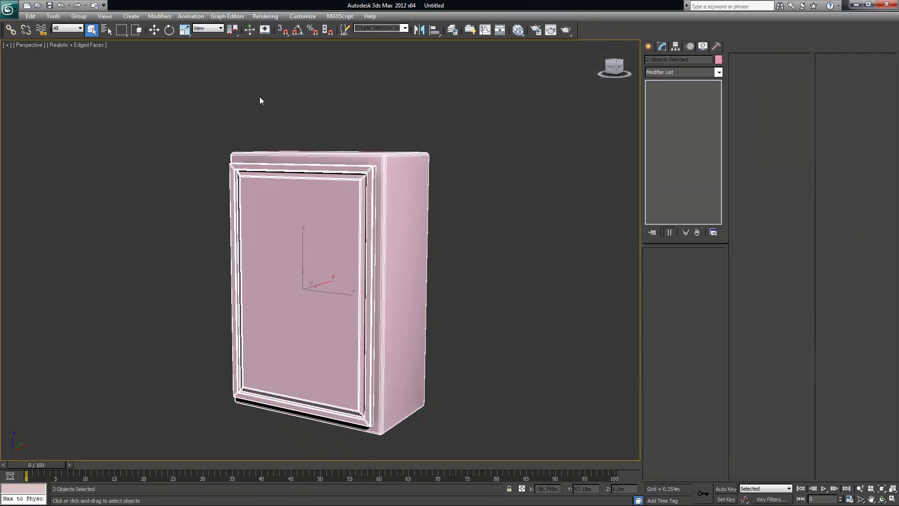
{"action": "left_click", "coordinate": [79, 16]}
{"action": "left_click", "coordinate": [90, 27]}
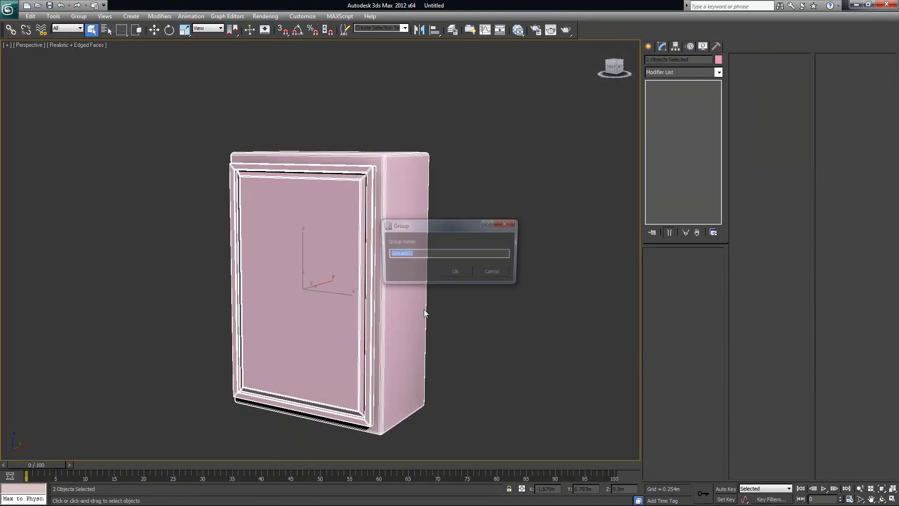
{"action": "left_click", "coordinate": [456, 272]}
- Clone the cabinet group sideways along X by one cabinet width, making 5 copies of type Copy
{"action": "mouse_move", "coordinate": [424, 323]}
{"action": "middle_mouse_down"}
{"action": "mouse_move", "coordinate": [387, 301]}
{"action": "mouse_move", "coordinate": [416, 316]}
{"action": "middle_mouse_up"}
{"action": "key", "text": "w"}
{"action": "mouse_move", "coordinate": [293, 255]}
{"action": "left_mouse_down", "text": "shift"}
{"action": "mouse_move", "coordinate": [480, 286]}
{"action": "mouse_move", "coordinate": [466, 279]}
{"action": "left_mouse_up", "text": "shift"}
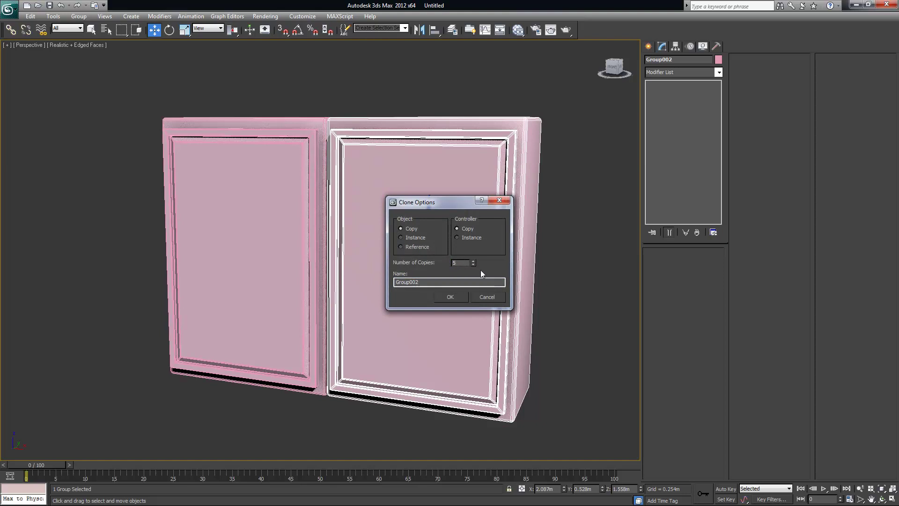
{"action": "left_click", "coordinate": [449, 297]}
- Inspect the joints between the cabinets, render the whole row and close the rendered image
{"action": "scroll", "coordinate": [394, 315], "scroll_direction": "up", "scroll_amount": 3}
{"action": "middle_click_drag", "start_coordinate": [393, 315], "coordinate": [368, 281]}
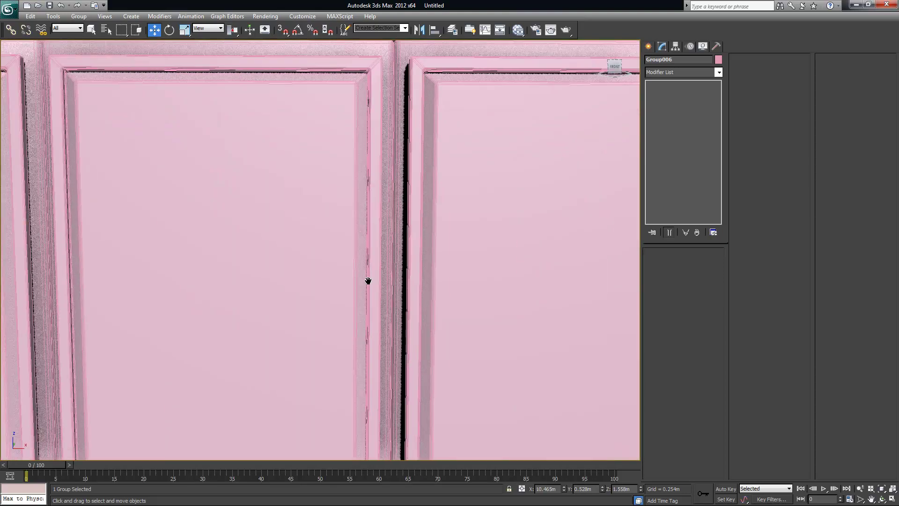
{"action": "scroll", "coordinate": [367, 281], "scroll_direction": "down", "scroll_amount": 6}
{"action": "scroll", "coordinate": [433, 297], "scroll_direction": "down", "scroll_amount": 3}
{"action": "middle_click_drag", "start_coordinate": [434, 297], "coordinate": [387, 297], "text": "alt"}
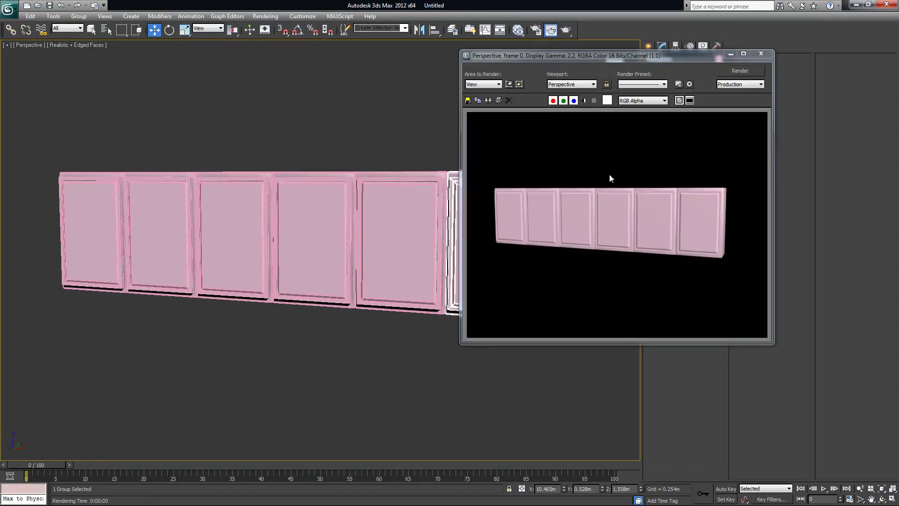
{"action": "left_click", "coordinate": [758, 54]}
- Reset the scene without saving the changes to the cabinet row
{"action": "middle_click_drag", "start_coordinate": [395, 182], "coordinate": [379, 182], "text": "alt"}
{"action": "left_click", "coordinate": [9, 8]}
{"action": "left_click", "coordinate": [21, 55]}
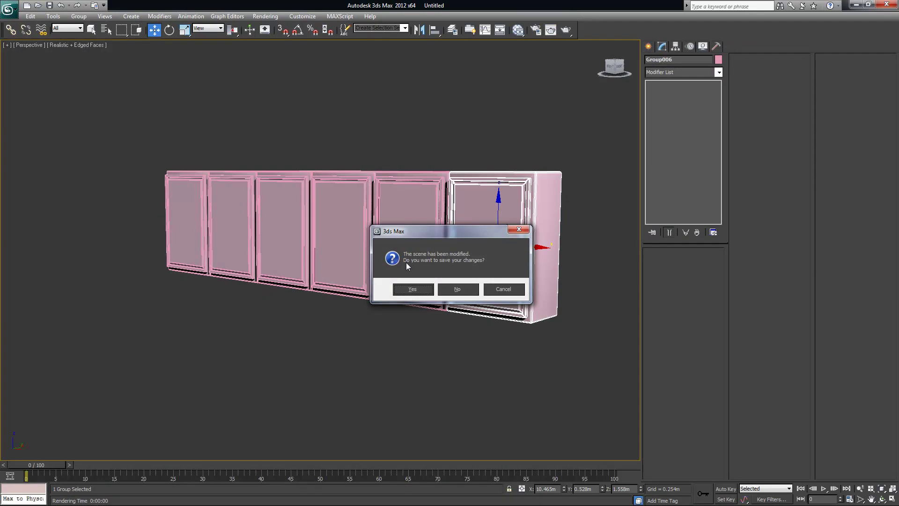
{"action": "left_click", "coordinate": [458, 288]}
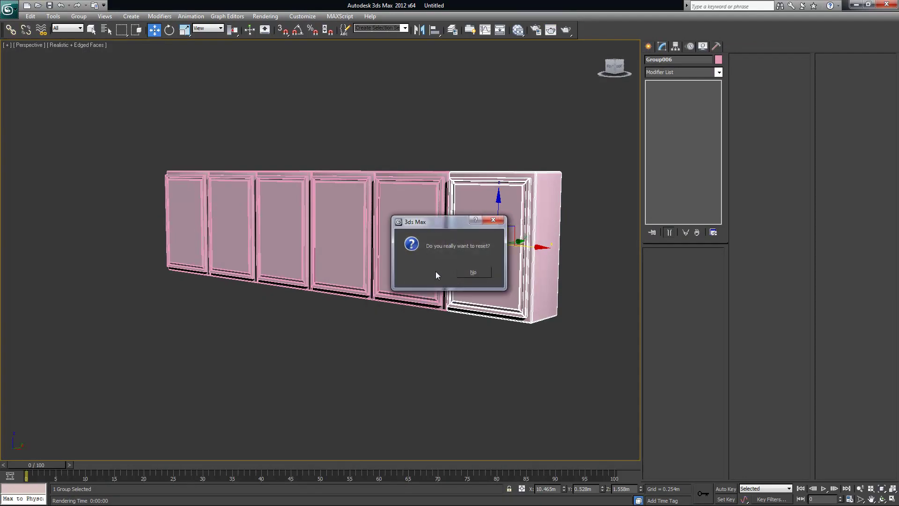
{"action": "left_click", "coordinate": [432, 274]}
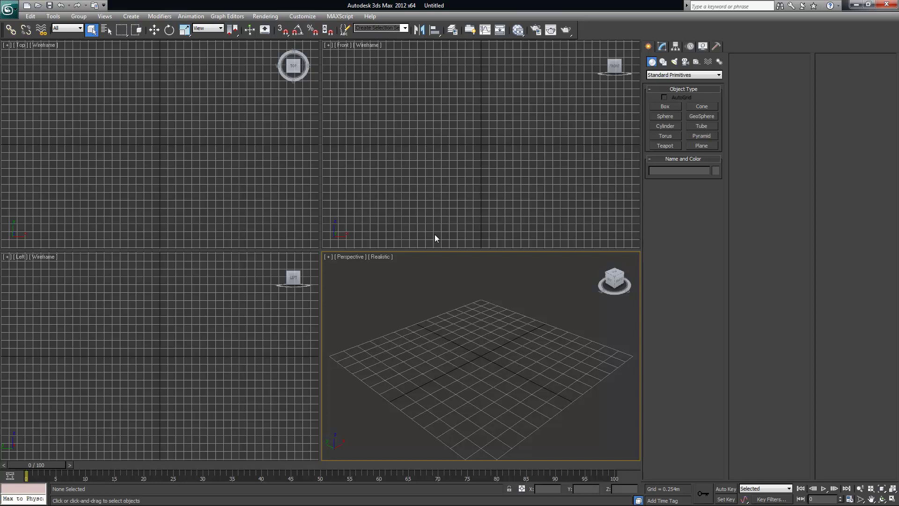
- Maximize the Top viewport and place the origin low in the view to leave drawing room above it
{"action": "middle_click_drag", "start_coordinate": [175, 125], "coordinate": [183, 130]}
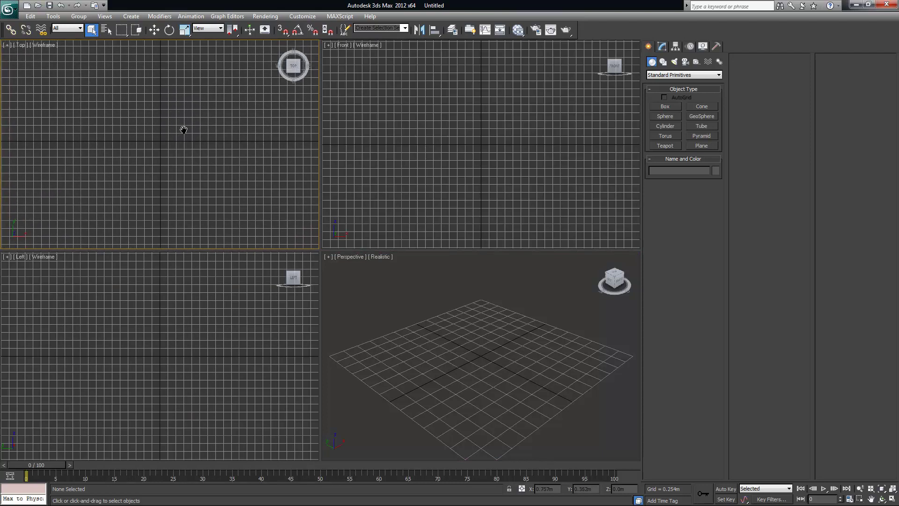
{"action": "key", "text": "alt+w"}
{"action": "mouse_move", "coordinate": [286, 205]}
{"action": "middle_mouse_down"}
{"action": "mouse_move", "coordinate": [257, 195]}
{"action": "mouse_move", "coordinate": [295, 261]}
{"action": "middle_mouse_up"}
{"action": "middle_click_drag", "start_coordinate": [316, 164], "coordinate": [309, 258]}
- Draw a line from the vertical axis, about 4.5 m up, tracing the outer contour through a curved cap and S-shaped notch down to the X axis
{"action": "left_click", "coordinate": [129, 16]}
{"action": "mouse_move", "coordinate": [174, 125]}
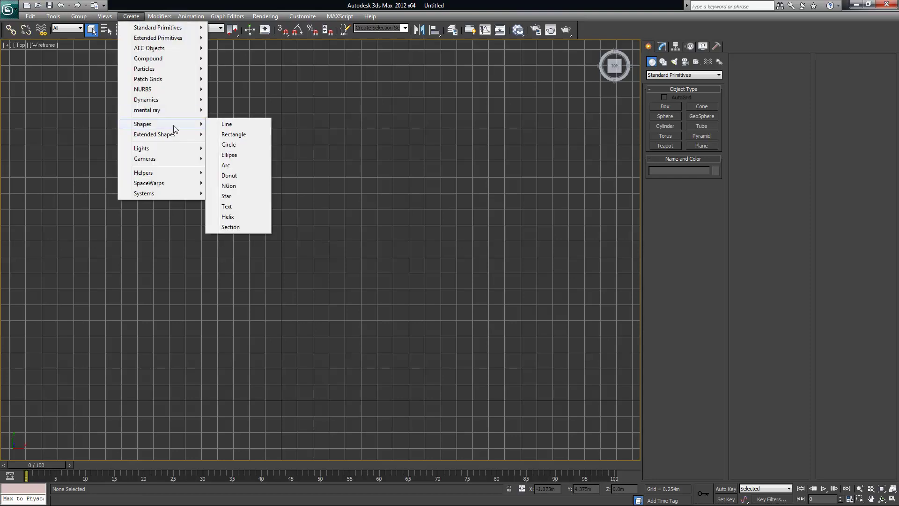
{"action": "left_click", "coordinate": [220, 125]}
{"action": "left_click", "coordinate": [280, 113]}
{"action": "left_click", "coordinate": [259, 116]}
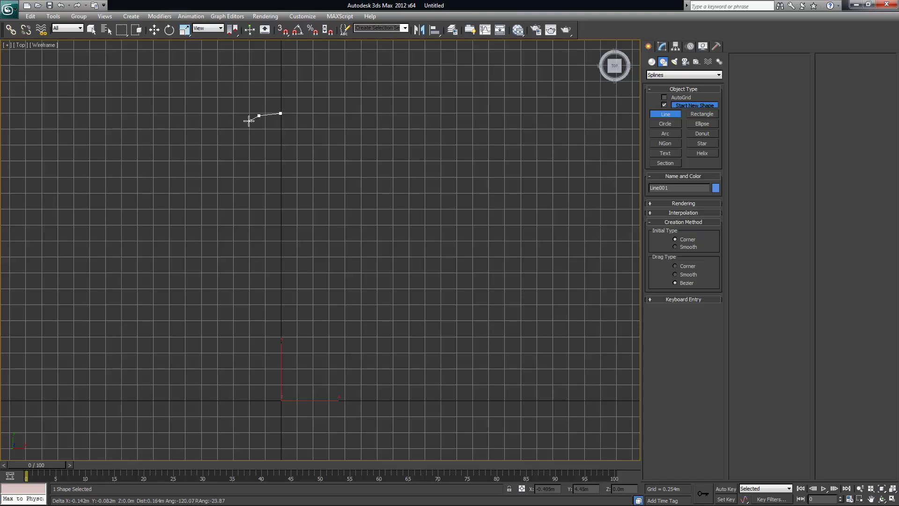
{"action": "left_click", "coordinate": [242, 124]}
{"action": "left_click", "coordinate": [239, 134]}
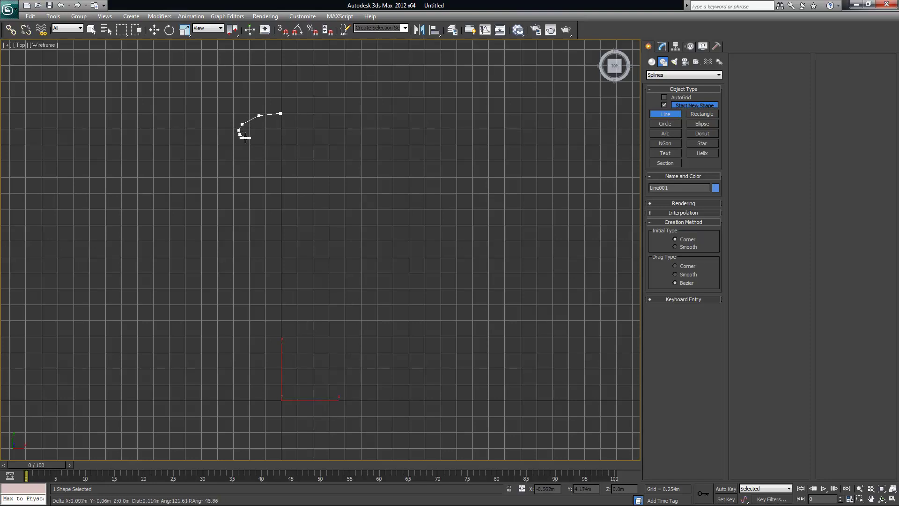
{"action": "left_click", "coordinate": [248, 141]}
{"action": "left_click", "coordinate": [247, 146]}
{"action": "left_click", "coordinate": [242, 150]}
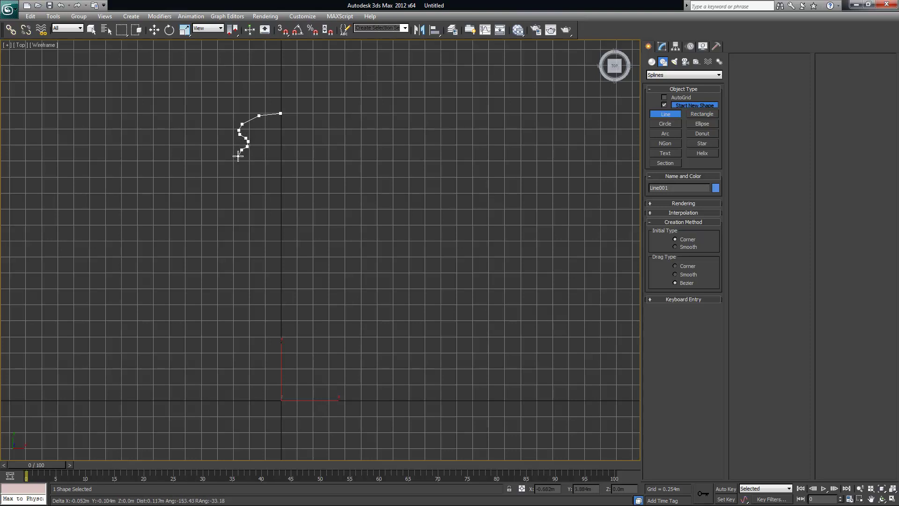
{"action": "left_click", "coordinate": [239, 156]}
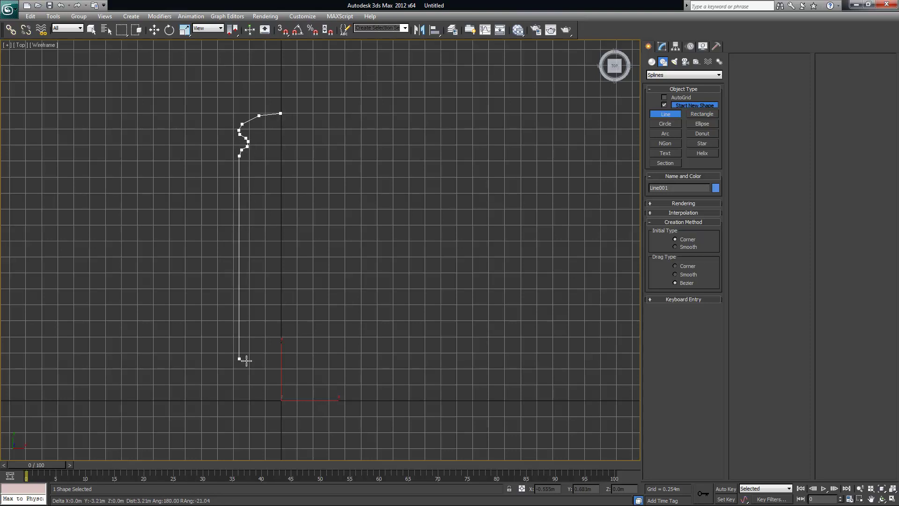
{"action": "left_click", "coordinate": [240, 400]}
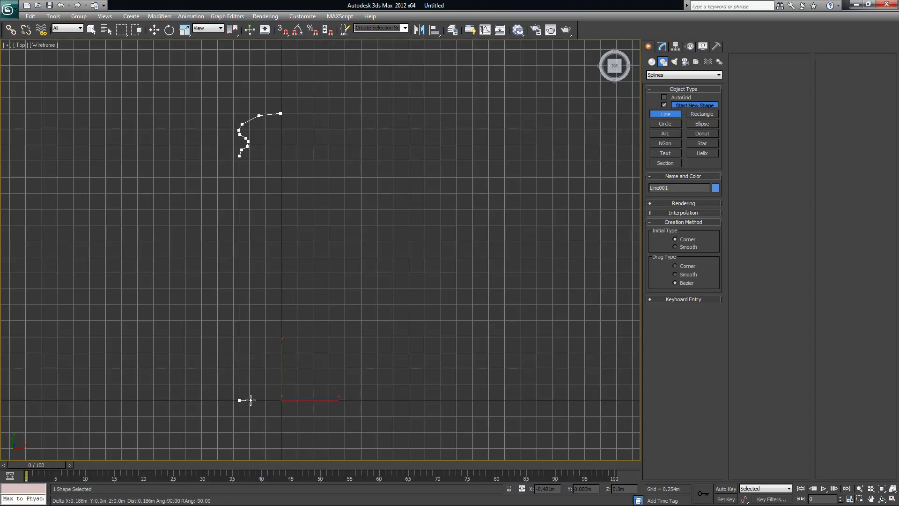
- Trace the inner contour back up parallel to the outer one, about 0.16 m inside, and close the spline at its starting vertex
{"action": "left_click", "coordinate": [249, 400]}
{"action": "left_click", "coordinate": [249, 160]}
{"action": "left_click", "coordinate": [250, 155]}
{"action": "left_click", "coordinate": [257, 150]}
{"action": "left_click", "coordinate": [257, 142]}
{"action": "left_click", "coordinate": [252, 135]}
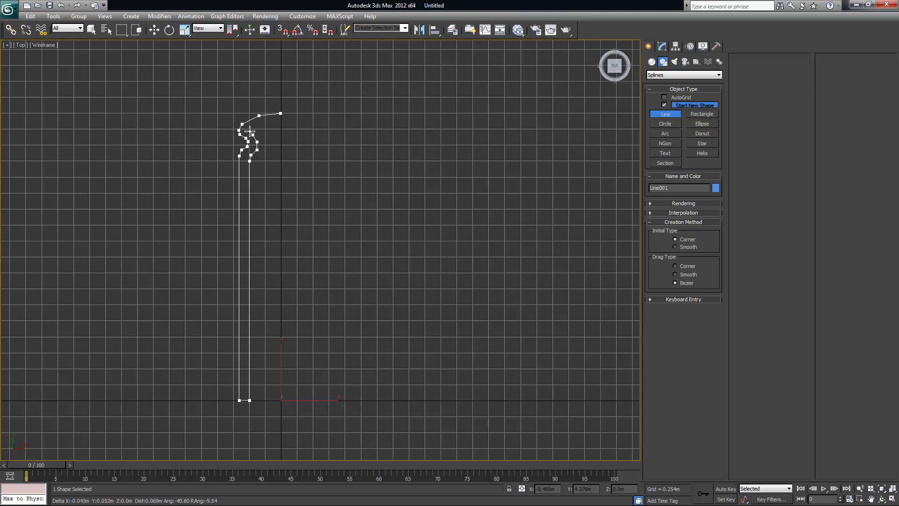
{"action": "left_click", "coordinate": [247, 130]}
{"action": "left_click", "coordinate": [250, 124]}
{"action": "left_click", "coordinate": [263, 122]}
{"action": "left_click", "coordinate": [281, 119]}
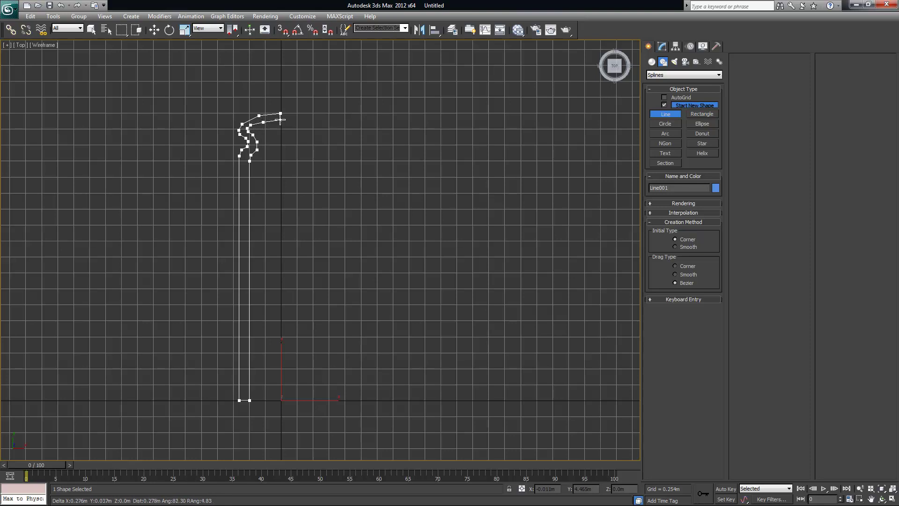
{"action": "left_click", "coordinate": [283, 112]}
{"action": "left_click", "coordinate": [427, 284]}
{"action": "scroll", "coordinate": [326, 199], "scroll_direction": "up", "scroll_amount": 3}
{"action": "middle_click_drag", "start_coordinate": [337, 206], "coordinate": [362, 254]}
{"action": "scroll", "coordinate": [271, 172], "scroll_direction": "down", "scroll_amount": 1}
{"action": "middle_click_drag", "start_coordinate": [261, 167], "coordinate": [288, 200]}
{"action": "right_click", "coordinate": [234, 112]}
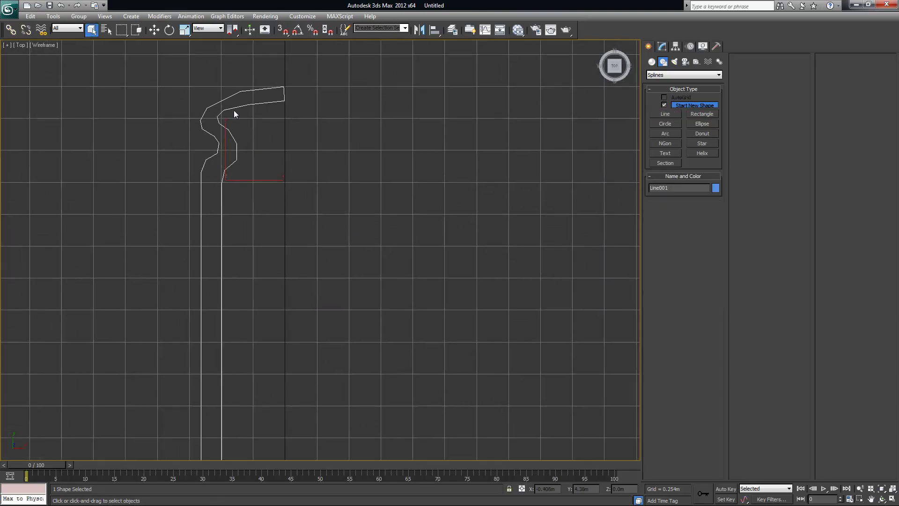
- Edit the line's vertices and raise the two outer vertices of the cap to round its upper curve
{"action": "right_click", "coordinate": [231, 102]}
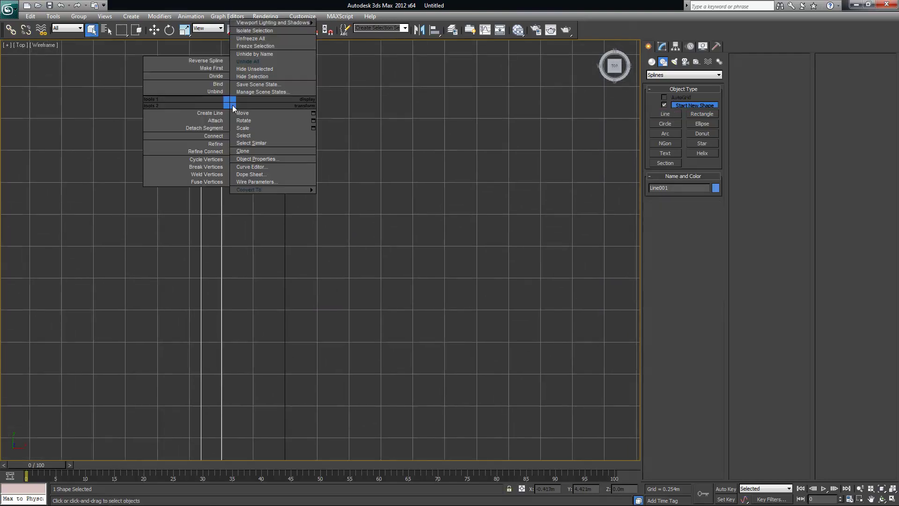
{"action": "left_click", "coordinate": [662, 46]}
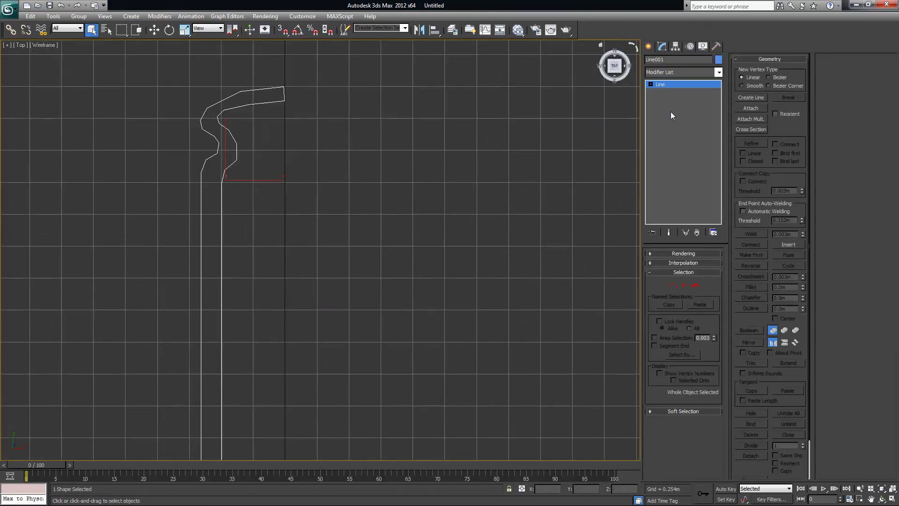
{"action": "left_click", "coordinate": [670, 285]}
{"action": "middle_click_drag", "start_coordinate": [303, 162], "coordinate": [311, 167]}
{"action": "left_click_drag", "start_coordinate": [243, 87], "coordinate": [261, 113]}
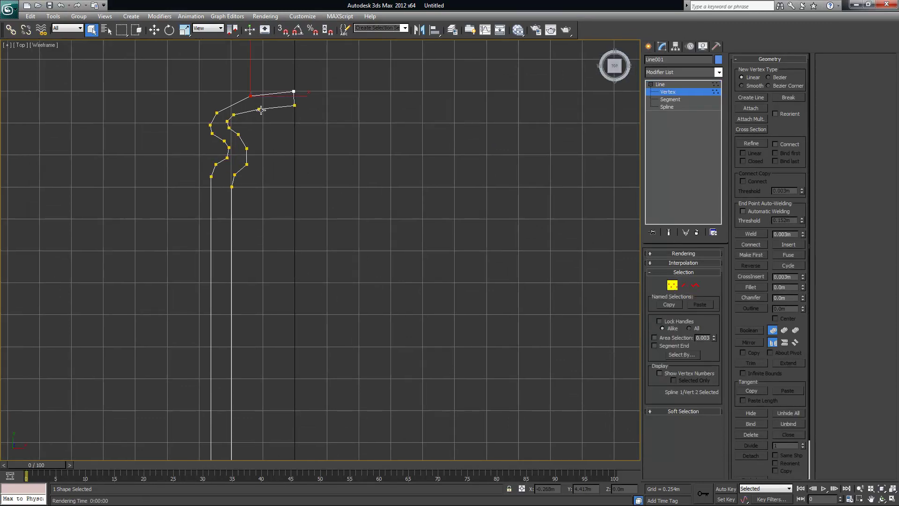
{"action": "key", "text": "w"}
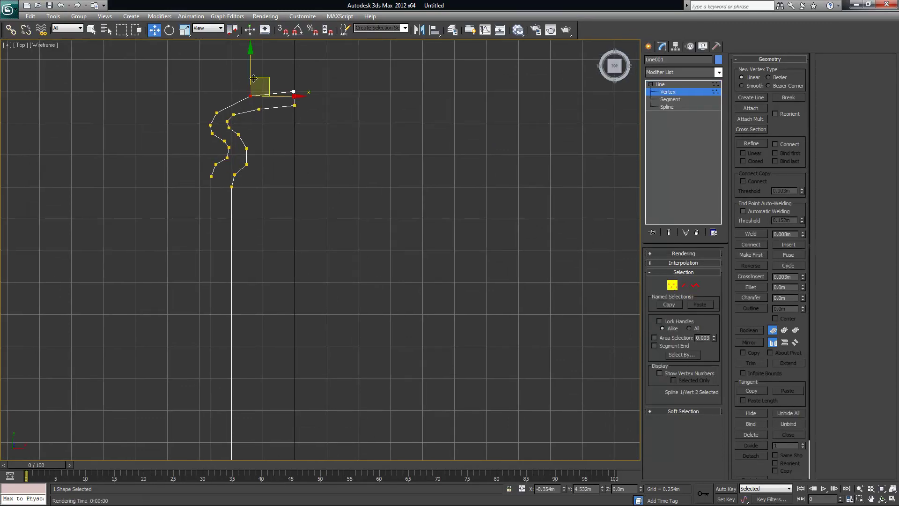
{"action": "left_click_drag", "start_coordinate": [253, 77], "coordinate": [253, 75]}
{"action": "left_click_drag", "start_coordinate": [222, 123], "coordinate": [226, 87]}
{"action": "left_click", "coordinate": [290, 188]}
- Flatten the S-bend by shifting its outer notch vertices and the four matching inner vertices outward along X
{"action": "middle_click_drag", "start_coordinate": [290, 188], "coordinate": [291, 171]}
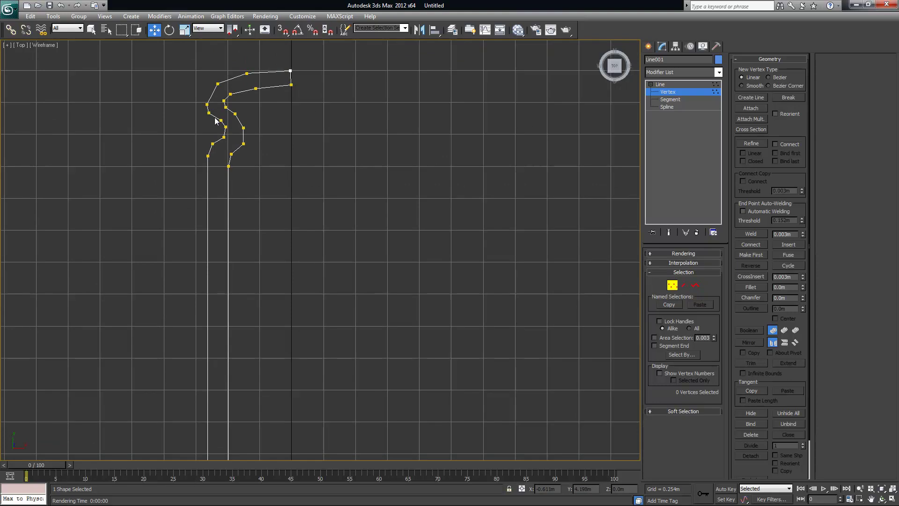
{"action": "left_click_drag", "start_coordinate": [271, 156], "coordinate": [271, 155]}
{"action": "left_click_drag", "start_coordinate": [270, 121], "coordinate": [263, 121]}
{"action": "left_click", "coordinate": [225, 153]}
{"action": "left_click_drag", "start_coordinate": [242, 154], "coordinate": [226, 111]}
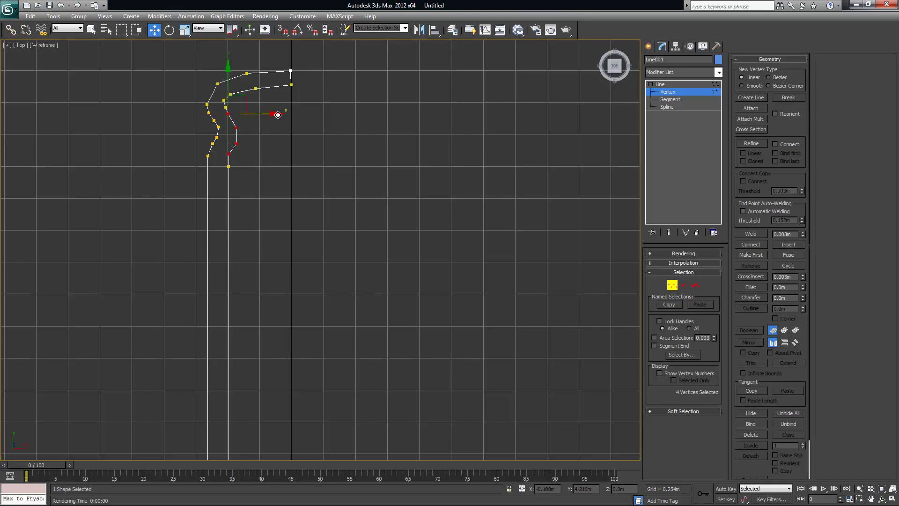
{"action": "left_click", "coordinate": [334, 213]}
- Align the lower vertex of the cap's open end with the one above it along X, and finish vertex editing
{"action": "middle_click_drag", "start_coordinate": [334, 213], "coordinate": [335, 183]}
{"action": "scroll", "coordinate": [335, 184], "scroll_direction": "down", "scroll_amount": 2}
{"action": "scroll", "coordinate": [337, 187], "scroll_direction": "down", "scroll_amount": 2}
{"action": "scroll", "coordinate": [364, 237], "scroll_direction": "up", "scroll_amount": 2}
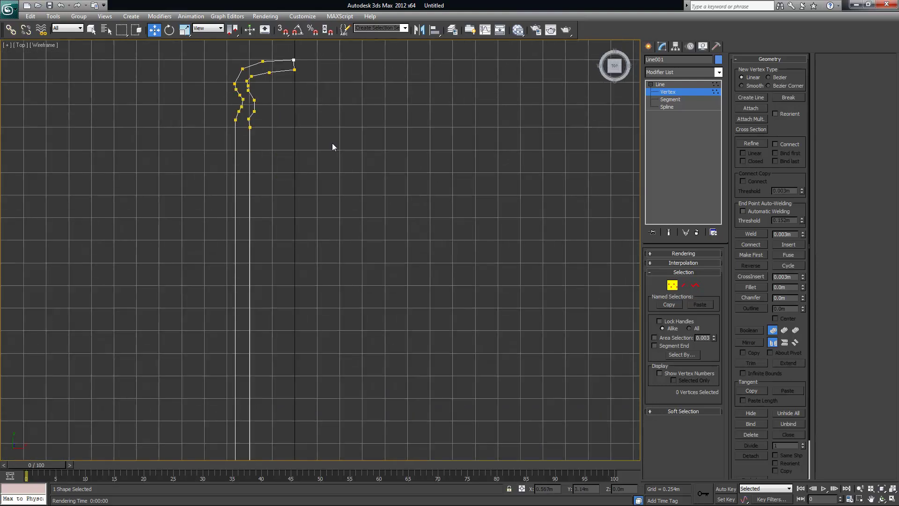
{"action": "left_click_drag", "start_coordinate": [315, 84], "coordinate": [316, 85]}
{"action": "middle_click_drag", "start_coordinate": [345, 133], "coordinate": [331, 165]}
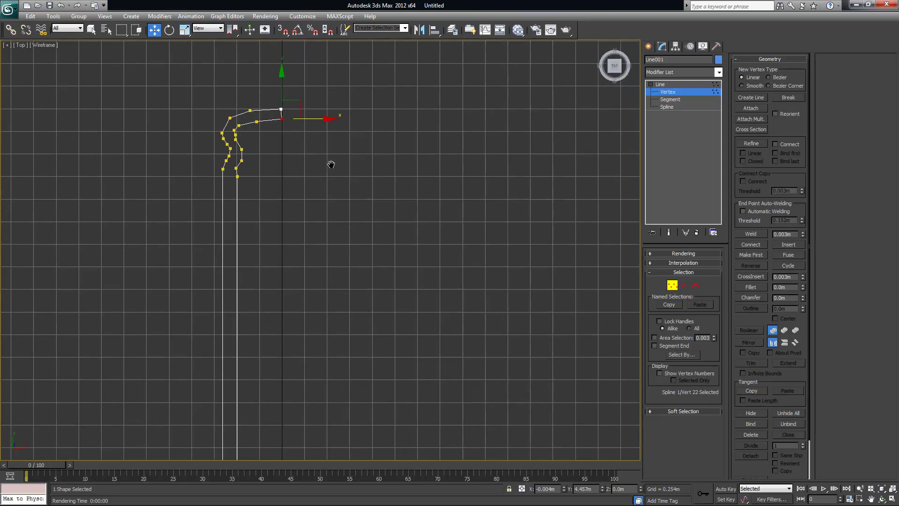
{"action": "middle_click_drag", "start_coordinate": [369, 223], "coordinate": [364, 176]}
{"action": "left_click", "coordinate": [672, 285]}
- Maximize the Perspective viewport on the profile and hide its grid
{"action": "scroll", "coordinate": [426, 245], "scroll_direction": "down", "scroll_amount": 3}
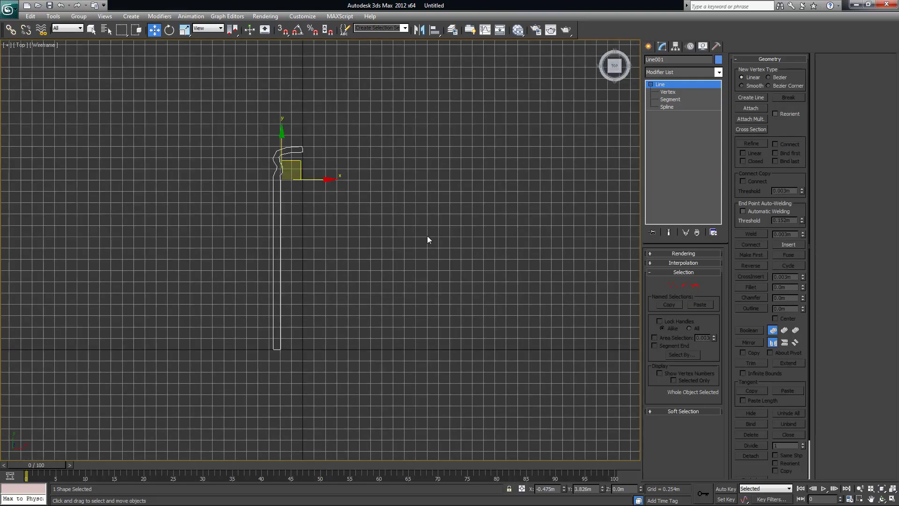
{"action": "middle_click_drag", "start_coordinate": [459, 267], "coordinate": [455, 242]}
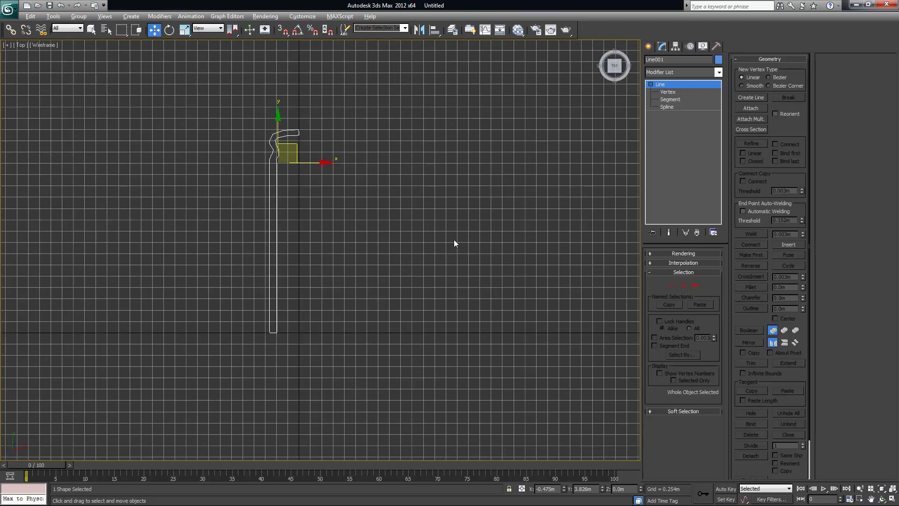
{"action": "key", "text": "alt+w"}
{"action": "middle_click_drag", "start_coordinate": [427, 318], "coordinate": [455, 330]}
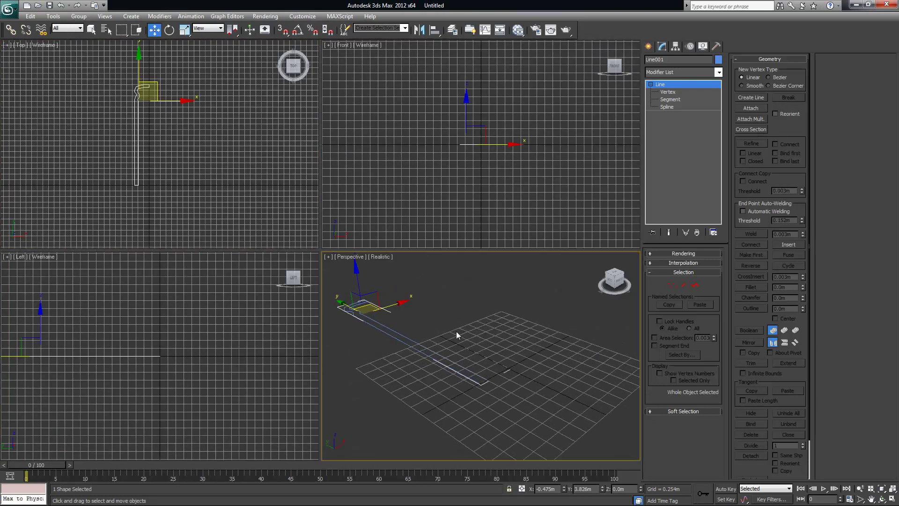
{"action": "key", "text": "alt+w"}
{"action": "scroll", "coordinate": [286, 248], "scroll_direction": "up", "scroll_amount": 3}
{"action": "key", "text": "g"}
{"action": "middle_click_drag", "start_coordinate": [360, 243], "coordinate": [411, 246]}
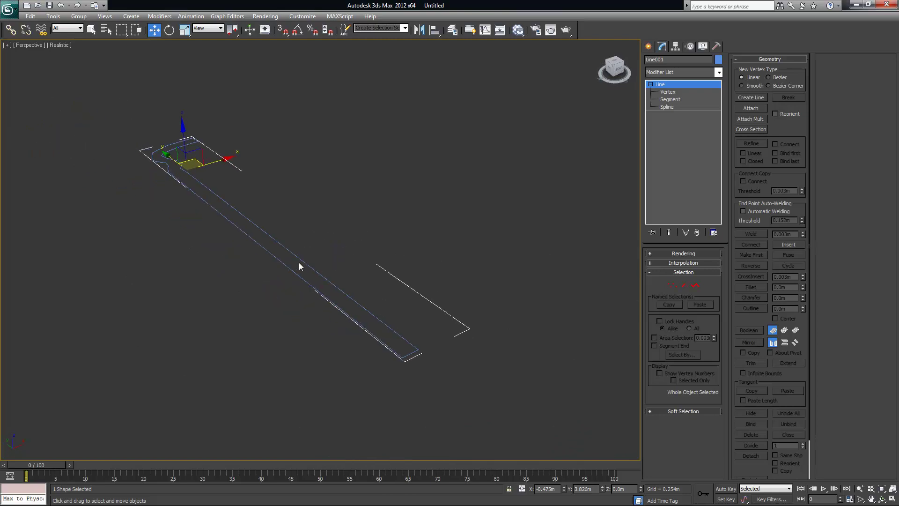
- Convert the profile line to an Editable Poly and display its edged faces
{"action": "right_click", "coordinate": [296, 259]}
{"action": "mouse_move", "coordinate": [328, 347]}
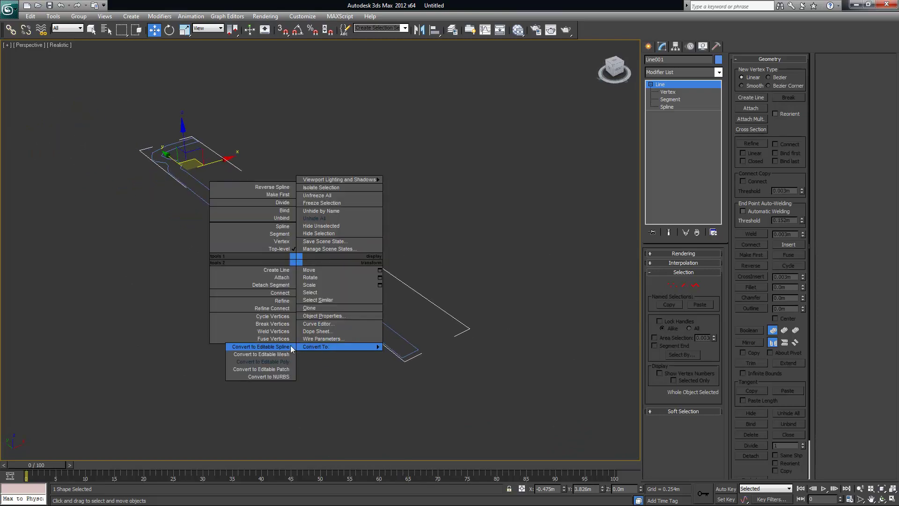
{"action": "left_click", "coordinate": [262, 361]}
{"action": "mouse_move", "coordinate": [353, 301]}
{"action": "middle_mouse_down", "text": "alt"}
{"action": "mouse_move", "coordinate": [502, 297]}
{"action": "mouse_move", "coordinate": [397, 249]}
{"action": "mouse_move", "coordinate": [417, 251]}
{"action": "mouse_move", "coordinate": [417, 242]}
{"action": "middle_mouse_up", "text": "alt"}
{"action": "mouse_move", "coordinate": [338, 235]}
{"action": "middle_mouse_down", "text": "alt"}
{"action": "mouse_move", "coordinate": [432, 220]}
{"action": "mouse_move", "coordinate": [335, 226]}
{"action": "middle_mouse_up", "text": "alt"}
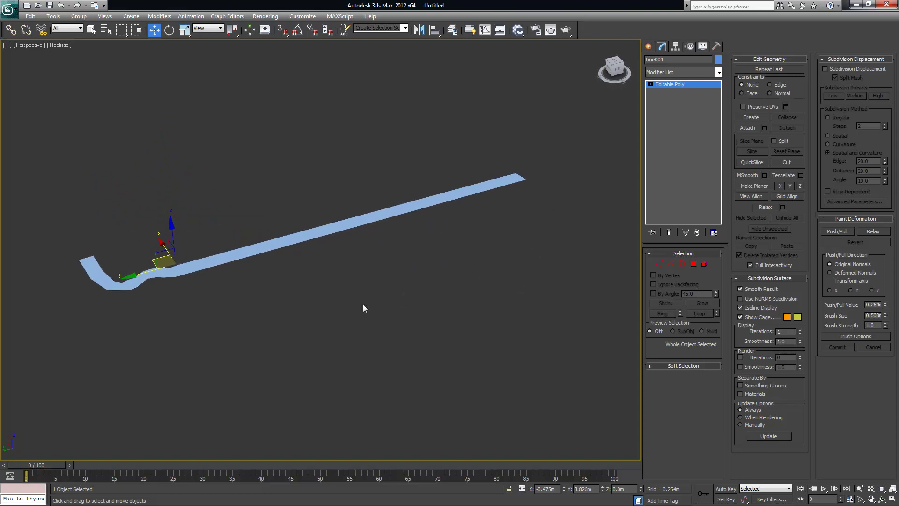
{"action": "key", "text": "F4"}
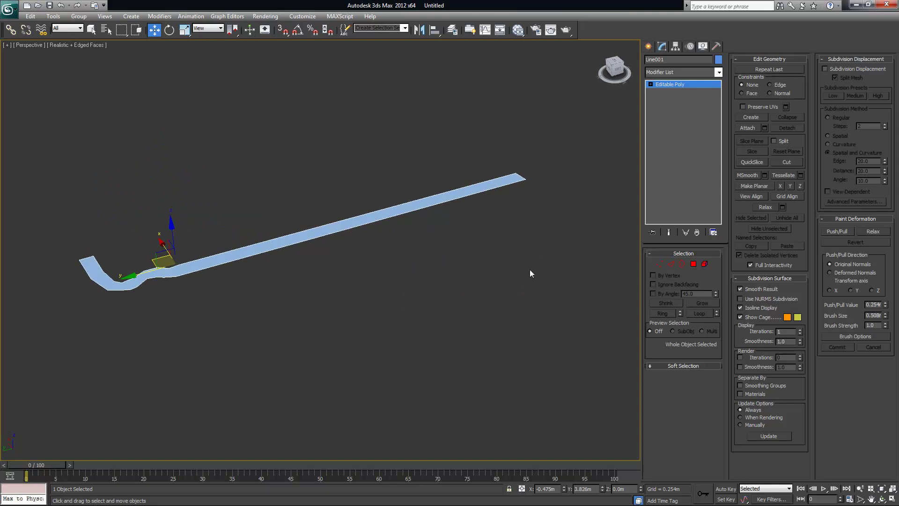
- Select the converted profile's face at polygon level to examine how the surface is divided
{"action": "middle_click_drag", "start_coordinate": [493, 251], "coordinate": [421, 267], "text": "alt"}
{"action": "left_click", "coordinate": [693, 264]}
{"action": "left_click", "coordinate": [338, 230]}
{"action": "middle_click_drag", "start_coordinate": [338, 230], "coordinate": [360, 238], "text": "alt"}
{"action": "middle_click_drag", "start_coordinate": [327, 196], "coordinate": [294, 257]}
{"action": "scroll", "coordinate": [322, 233], "scroll_direction": "up", "scroll_amount": 2}
{"action": "left_click", "coordinate": [333, 189]}
{"action": "left_click", "coordinate": [283, 216]}
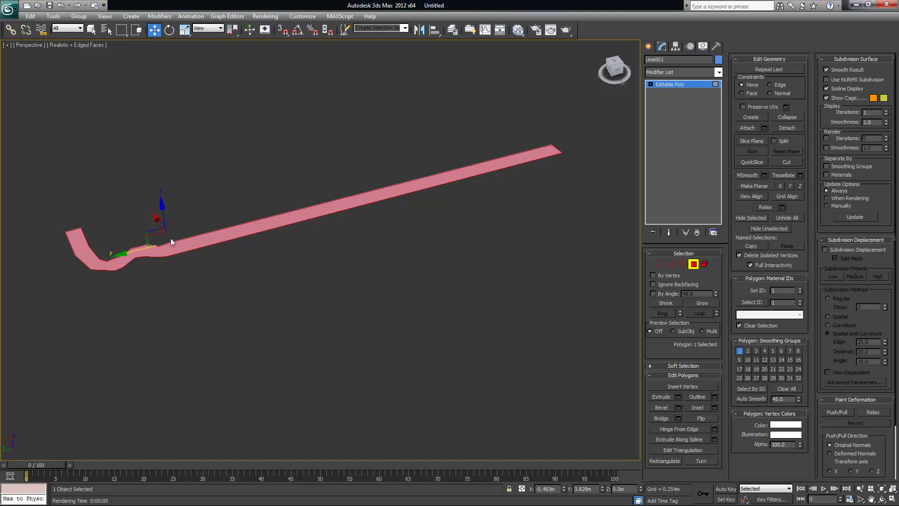
- Examine the profile's edges one by one around both contours at edge level, and clear the edge selection
{"action": "left_click", "coordinate": [660, 264]}
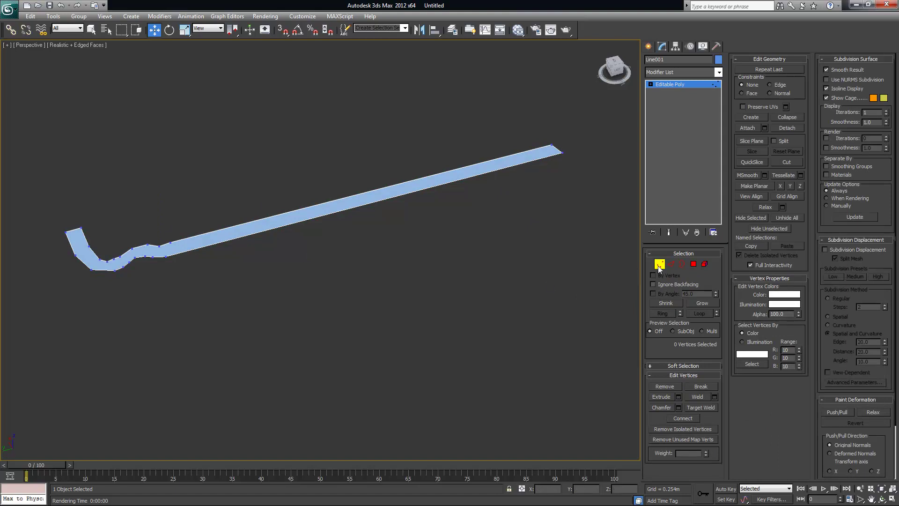
{"action": "left_click", "coordinate": [671, 264]}
{"action": "left_click", "coordinate": [453, 182]}
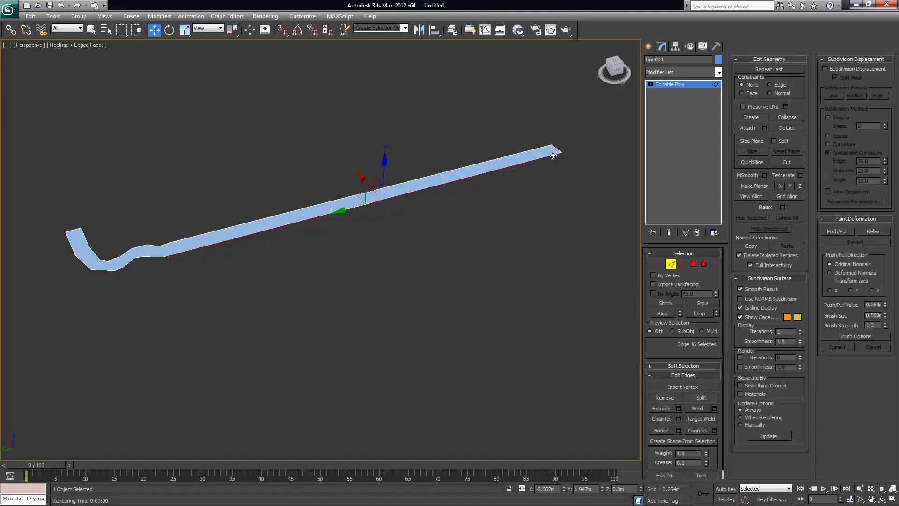
{"action": "left_click", "coordinate": [557, 149]}
{"action": "left_click", "coordinate": [495, 159]}
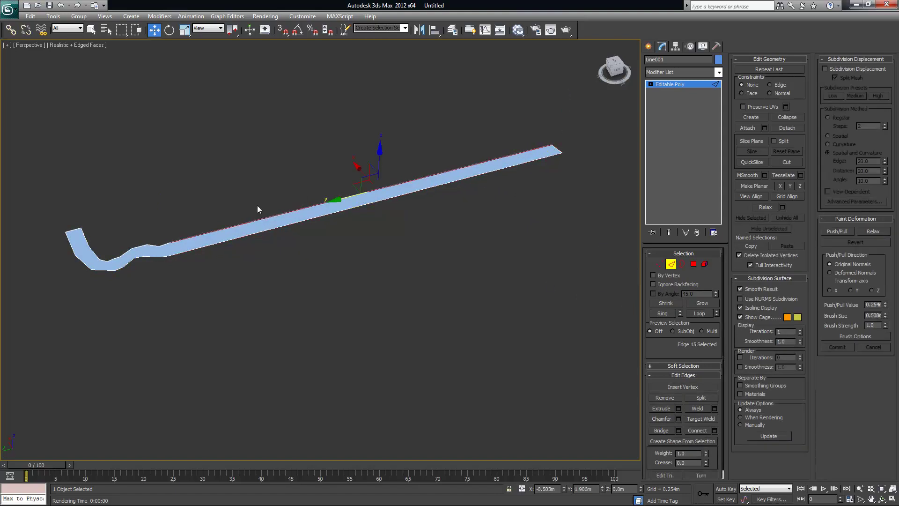
{"action": "left_click", "coordinate": [163, 245]}
{"action": "left_click", "coordinate": [152, 244]}
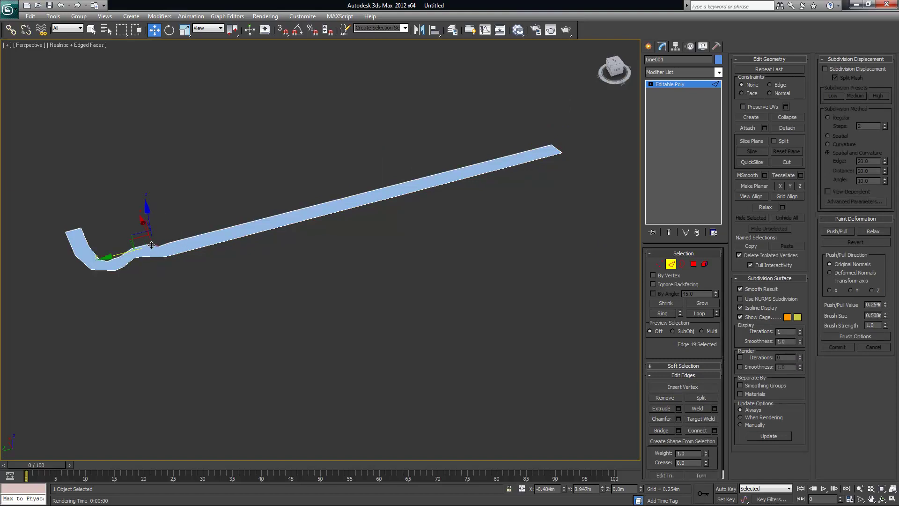
{"action": "left_click", "coordinate": [114, 257]}
{"action": "left_click", "coordinate": [76, 247]}
{"action": "left_click", "coordinate": [72, 230]}
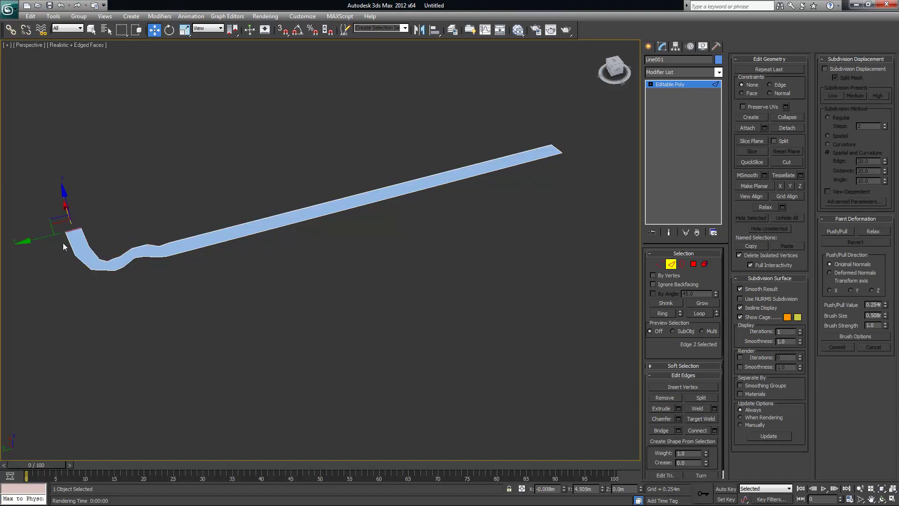
{"action": "left_click", "coordinate": [87, 265]}
{"action": "left_click", "coordinate": [90, 268]}
{"action": "left_click", "coordinate": [102, 272]}
{"action": "left_click", "coordinate": [115, 263]}
{"action": "left_click", "coordinate": [124, 259]}
{"action": "left_click", "coordinate": [136, 256]}
{"action": "left_click", "coordinate": [154, 256]}
{"action": "left_click", "coordinate": [174, 255]}
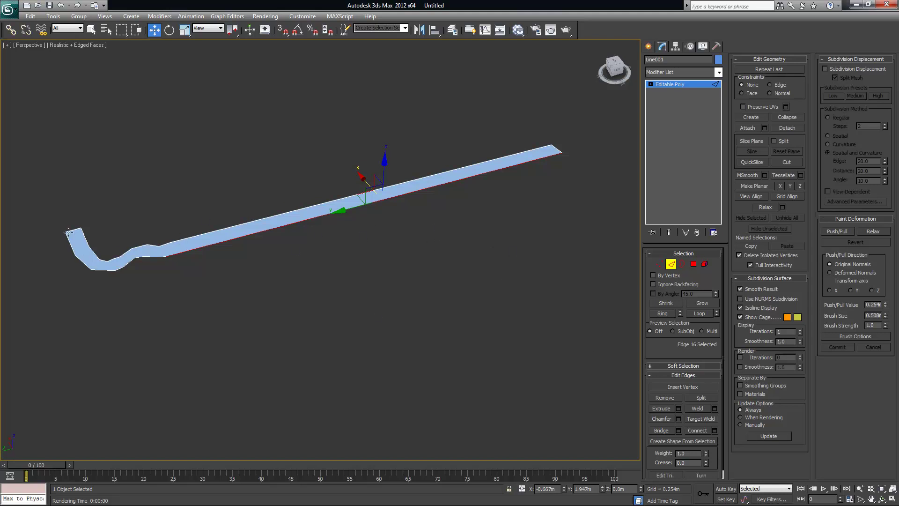
{"action": "middle_click_drag", "start_coordinate": [190, 265], "coordinate": [204, 271]}
{"action": "middle_click_drag", "start_coordinate": [294, 257], "coordinate": [361, 266], "text": "alt"}
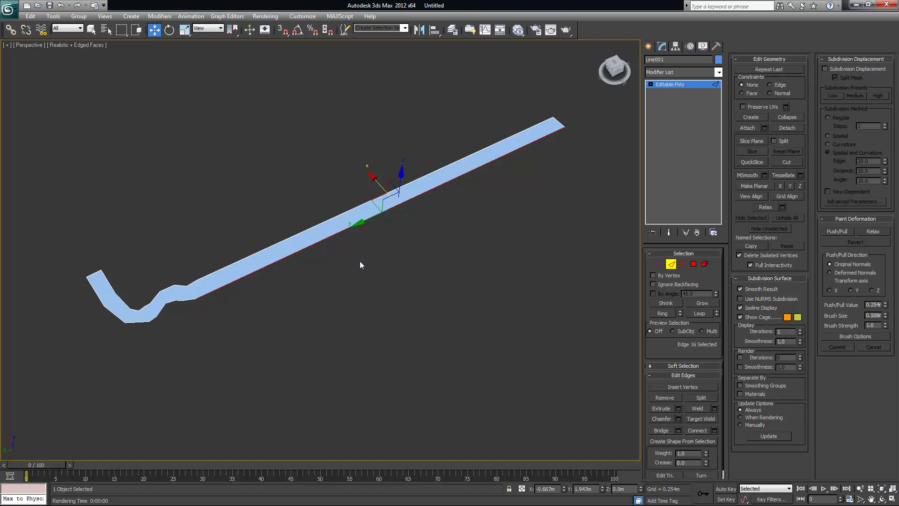
{"action": "left_click_drag", "start_coordinate": [351, 220], "coordinate": [346, 246]}
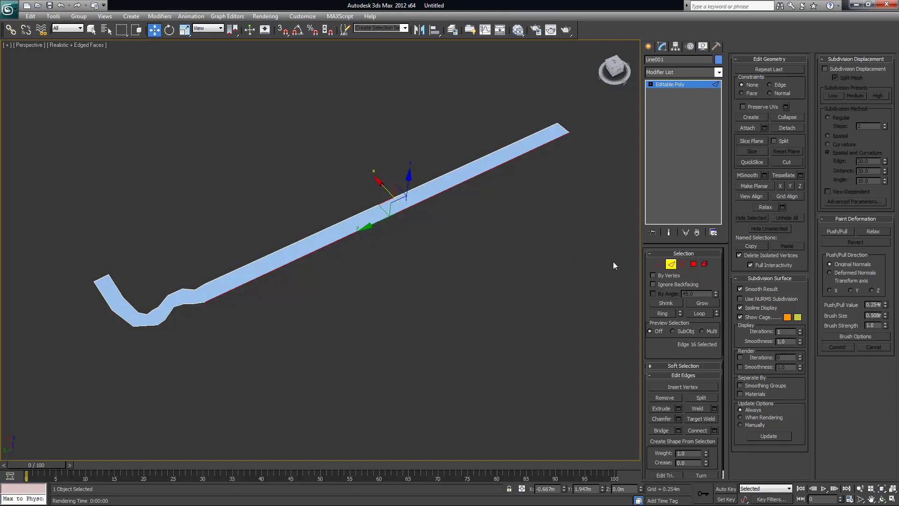
{"action": "middle_click_drag", "start_coordinate": [500, 255], "coordinate": [468, 233], "text": "alt"}
{"action": "left_click", "coordinate": [298, 323]}
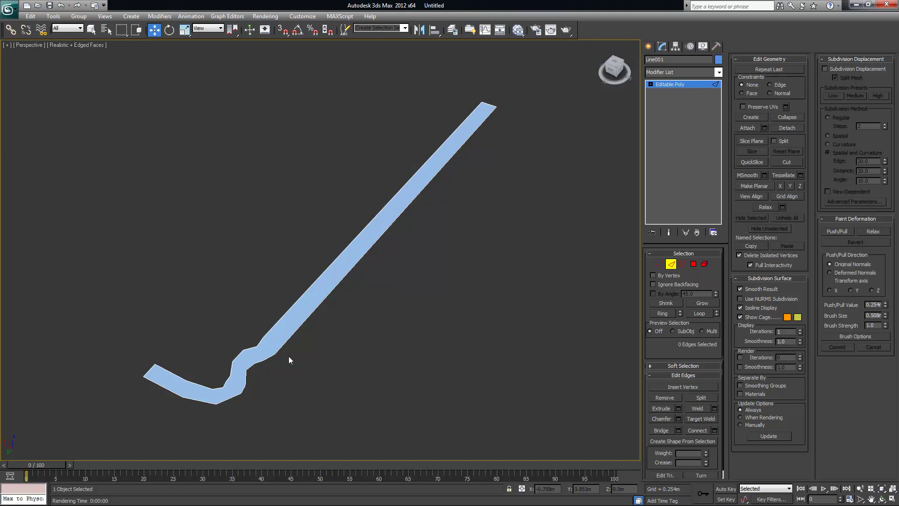
{"action": "middle_click_drag", "start_coordinate": [241, 387], "coordinate": [237, 365], "text": "alt"}
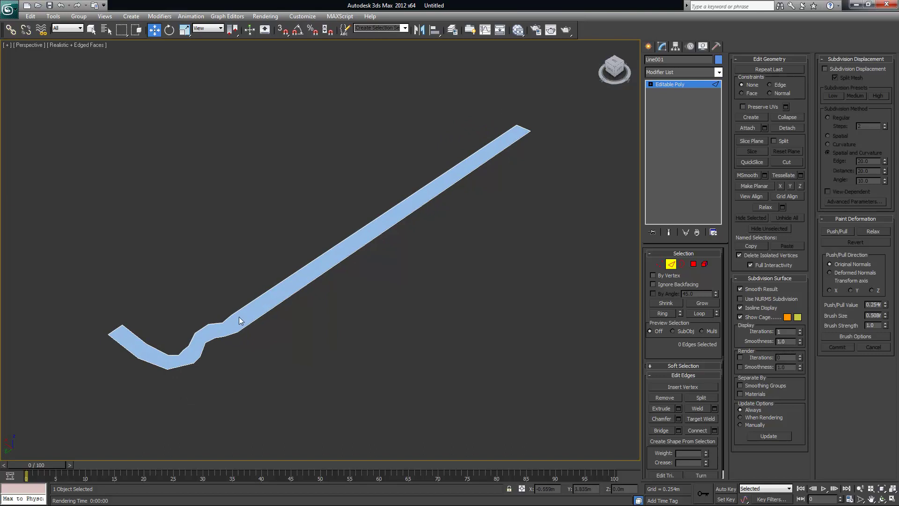
- At vertex level, connect the two opposite vertices where the long straight section meets the curved end
{"action": "middle_click_drag", "start_coordinate": [518, 218], "coordinate": [585, 256], "text": "alt"}
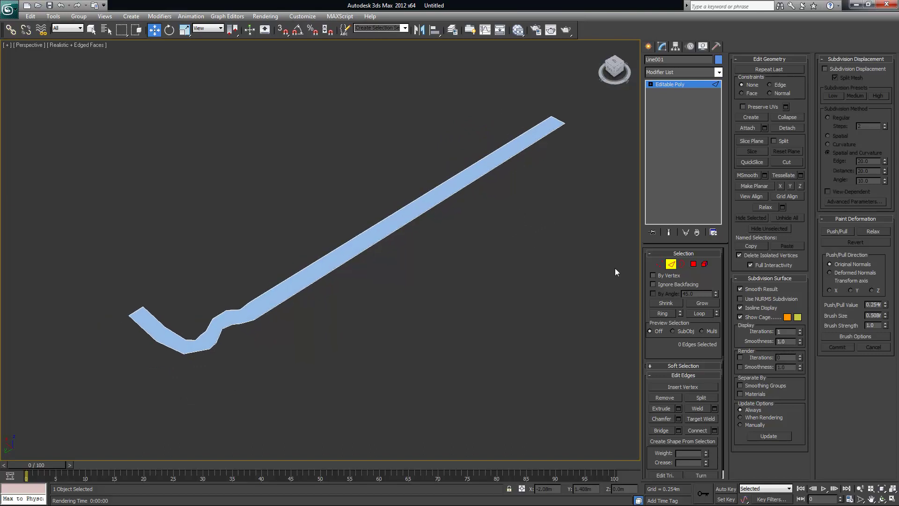
{"action": "left_click", "coordinate": [660, 265]}
{"action": "middle_click_drag", "start_coordinate": [361, 285], "coordinate": [283, 297], "text": "alt"}
{"action": "scroll", "coordinate": [287, 302], "scroll_direction": "up", "scroll_amount": 2}
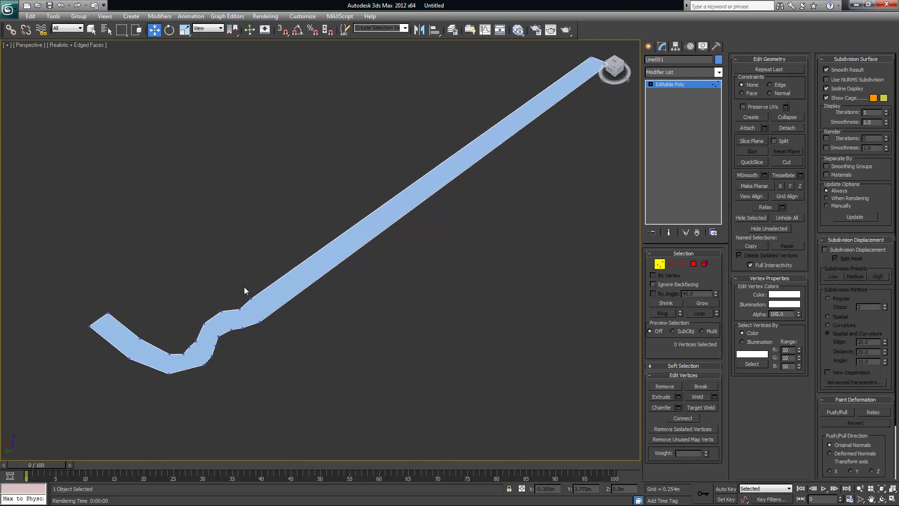
{"action": "left_click_drag", "start_coordinate": [256, 304], "coordinate": [257, 305]}
{"action": "left_click", "coordinate": [689, 418]}
{"action": "middle_click_drag", "start_coordinate": [289, 357], "coordinate": [313, 363], "text": "alt"}
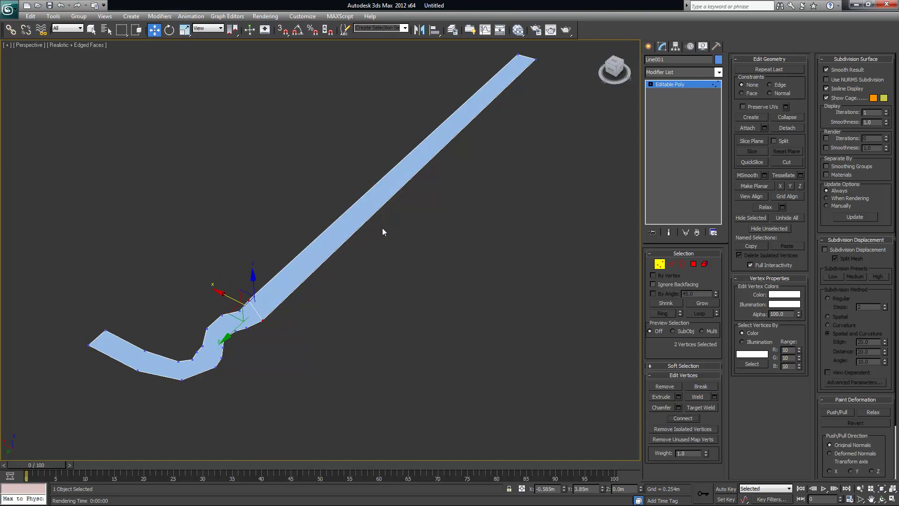
- Select the straight and curved polygons in turn to examine how the connecting edge divides the profile
{"action": "left_click", "coordinate": [693, 264]}
{"action": "left_click", "coordinate": [314, 254]}
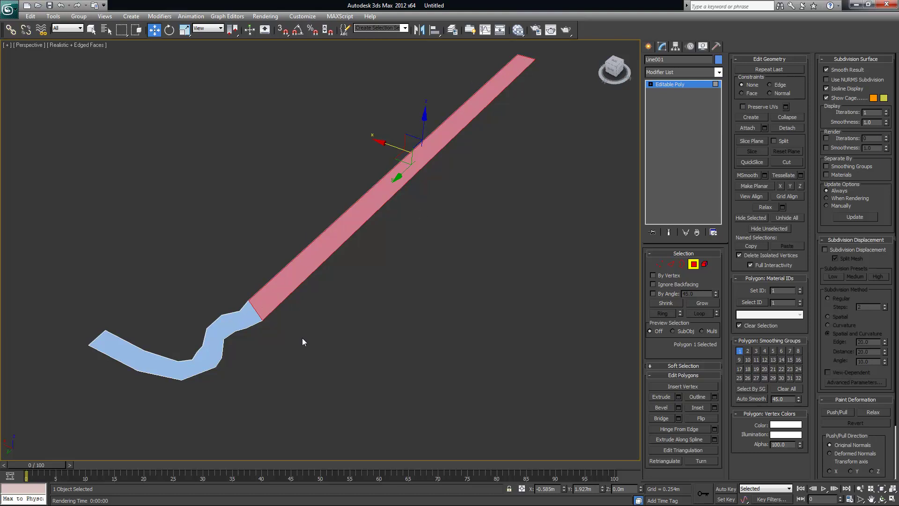
{"action": "left_click", "coordinate": [245, 317]}
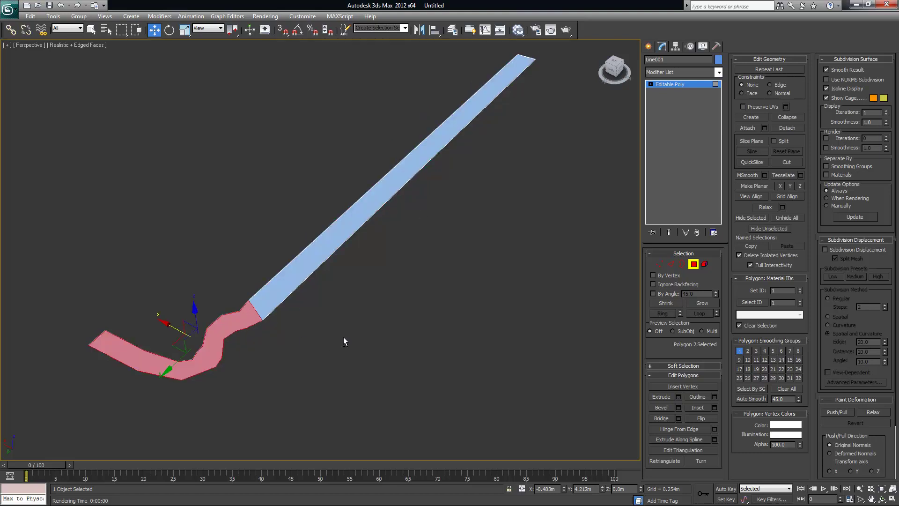
{"action": "middle_click_drag", "start_coordinate": [343, 336], "coordinate": [356, 313], "text": "alt"}
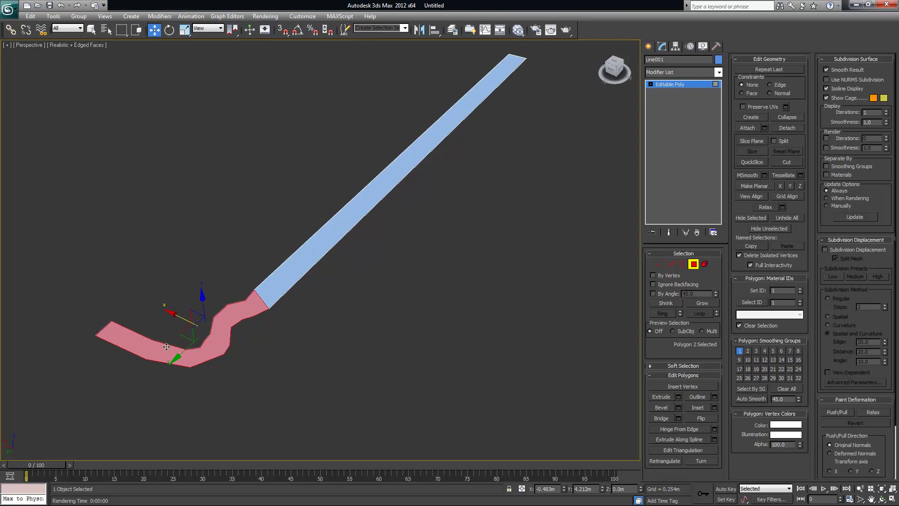
{"action": "middle_click_drag", "start_coordinate": [269, 298], "coordinate": [401, 322], "text": "alt"}
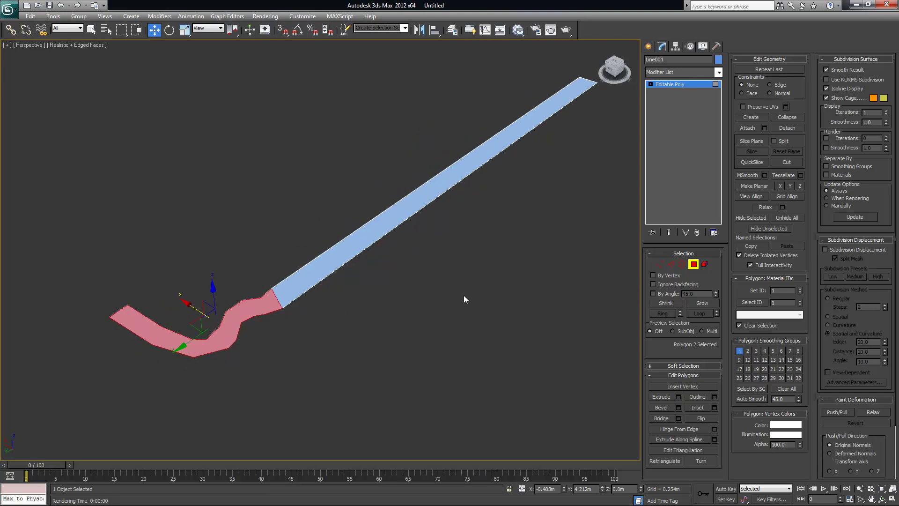
{"action": "mouse_move", "coordinate": [459, 295]}
{"action": "middle_mouse_down", "text": "alt"}
{"action": "mouse_move", "coordinate": [449, 297]}
{"action": "mouse_move", "coordinate": [460, 294]}
{"action": "middle_mouse_up", "text": "alt"}
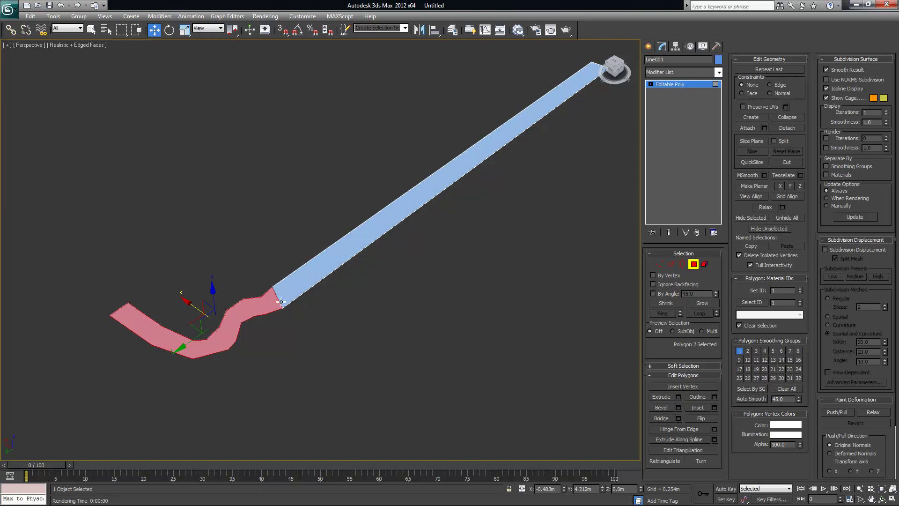
- Connect the next opposite vertex pair on the curved end, just beyond the straight section, and clear the selection
{"action": "left_click", "coordinate": [656, 264]}
{"action": "left_click_drag", "start_coordinate": [265, 296], "coordinate": [270, 316]}
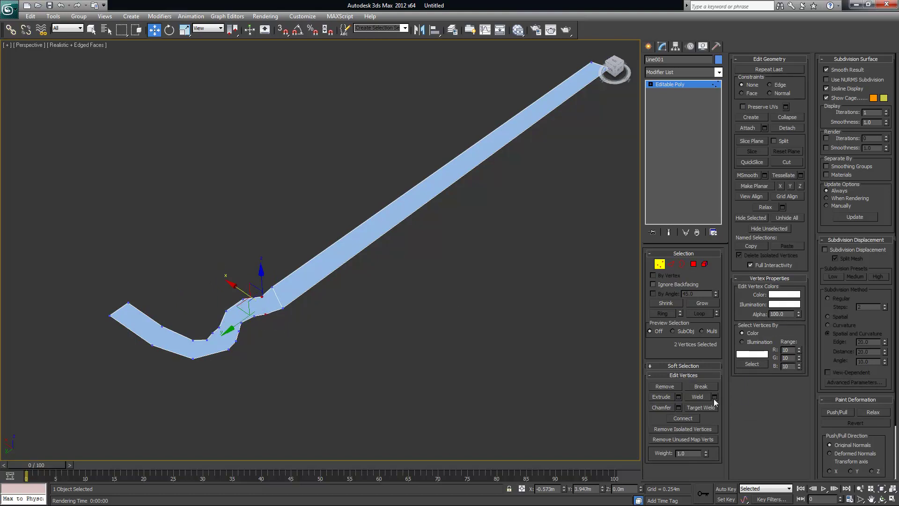
{"action": "left_click", "coordinate": [213, 279]}
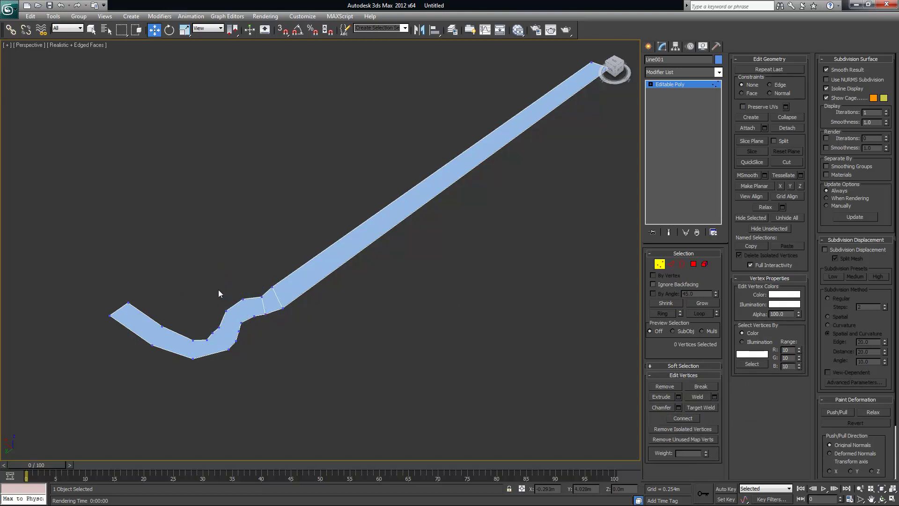
- Try to connect the group of vertices around the next bend of the curved end
{"action": "left_click_drag", "start_coordinate": [252, 322], "coordinate": [255, 326]}
{"action": "left_click", "coordinate": [690, 418]}
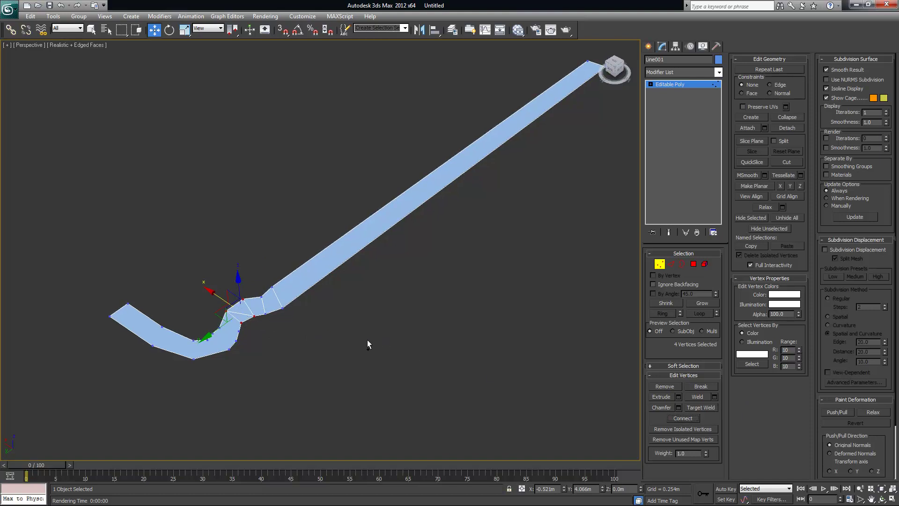
{"action": "left_click", "coordinate": [251, 289]}
- Connect the next two opposite vertex pairs around the upper bend of the curved end
{"action": "left_click_drag", "start_coordinate": [236, 292], "coordinate": [261, 323]}
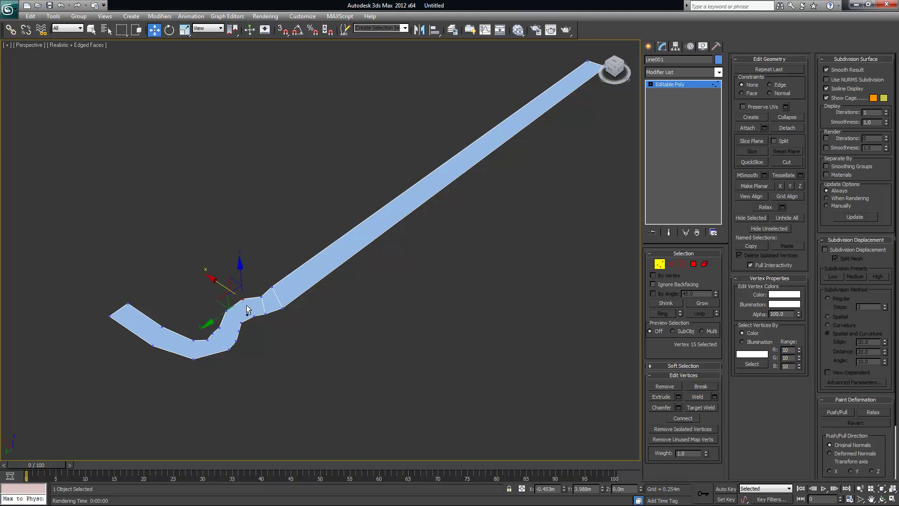
{"action": "left_click", "coordinate": [690, 416]}
{"action": "left_click", "coordinate": [221, 306]}
{"action": "left_click_drag", "start_coordinate": [228, 314], "coordinate": [244, 325]}
{"action": "left_click", "coordinate": [684, 418]}
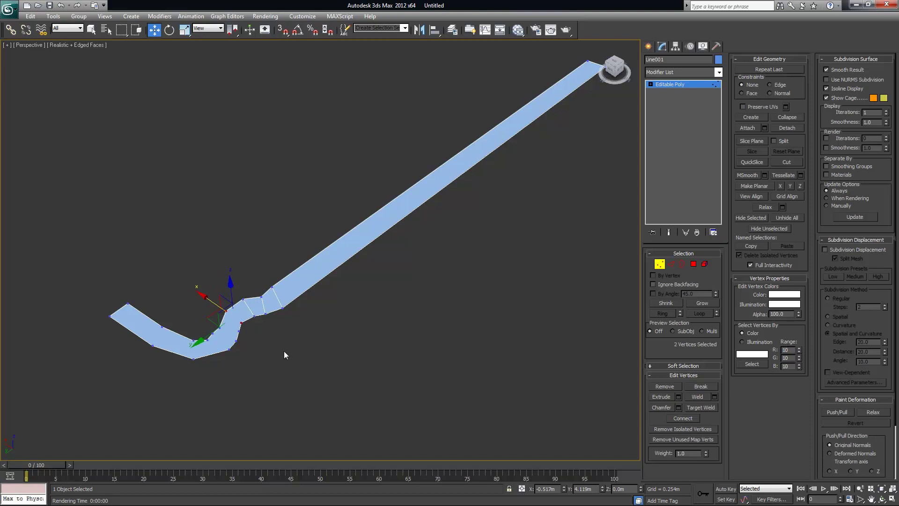
- Connect the opposite vertex pair just below the upper bend of the curved end
{"action": "middle_click_drag", "start_coordinate": [341, 363], "coordinate": [267, 341], "text": "alt"}
{"action": "left_click", "coordinate": [329, 365]}
{"action": "left_click", "coordinate": [221, 328]}
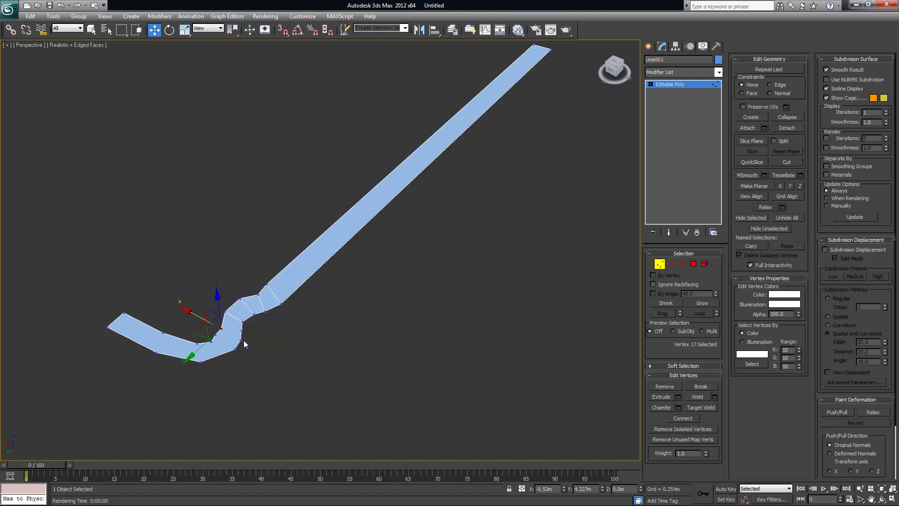
{"action": "left_click", "coordinate": [241, 330], "text": "ctrl"}
{"action": "left_click", "coordinate": [699, 418]}
- Connect the next two opposite vertex pairs down the narrow part leading to the hook's lower bend
{"action": "left_click", "coordinate": [203, 326]}
{"action": "left_click", "coordinate": [218, 336]}
{"action": "left_click", "coordinate": [241, 340], "text": "ctrl"}
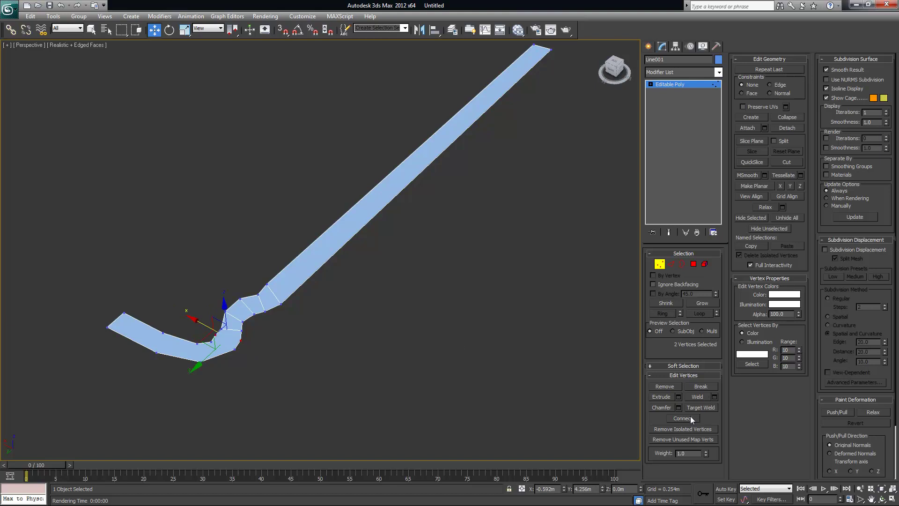
{"action": "left_click", "coordinate": [284, 370]}
{"action": "left_click", "coordinate": [211, 342]}
{"action": "left_click", "coordinate": [234, 348], "text": "ctrl"}
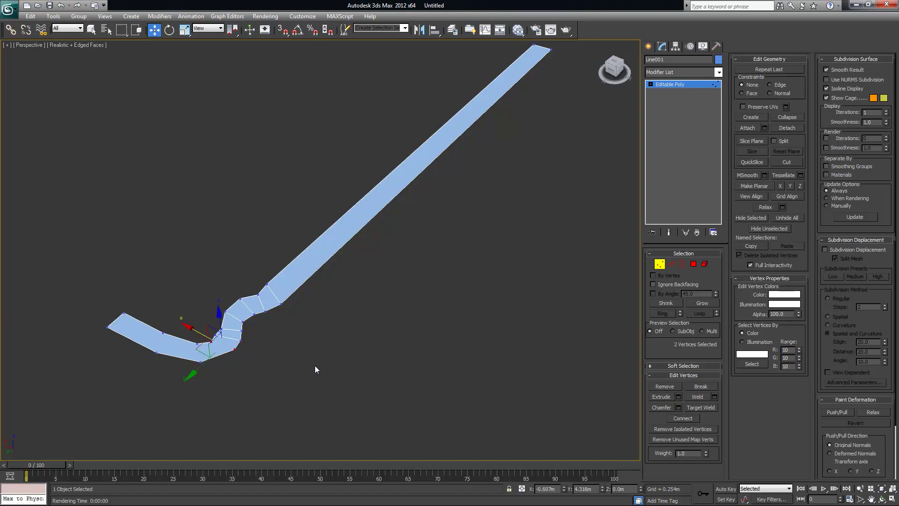
{"action": "left_click", "coordinate": [694, 418]}
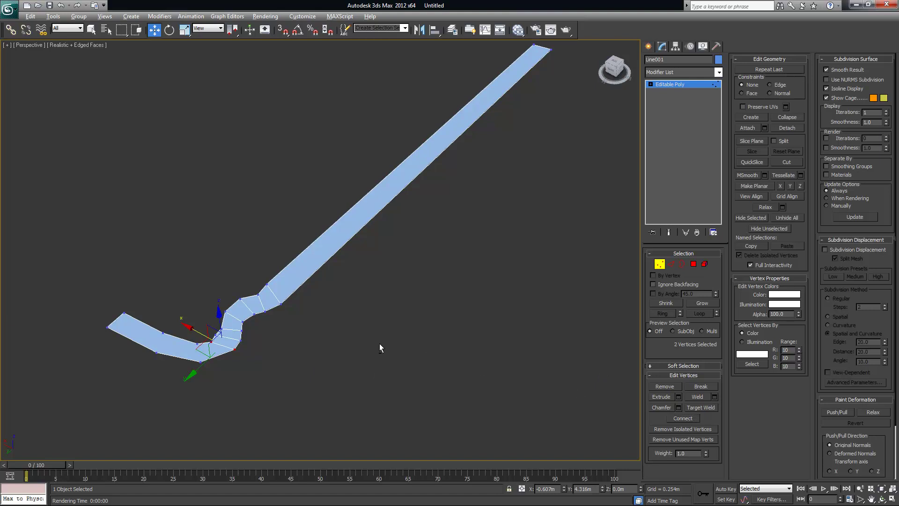
- Connect the last two opposite vertex pairs, at the hook's lowest bend and before its tip
{"action": "left_click", "coordinate": [197, 343]}
{"action": "left_click", "coordinate": [200, 362], "text": "ctrl"}
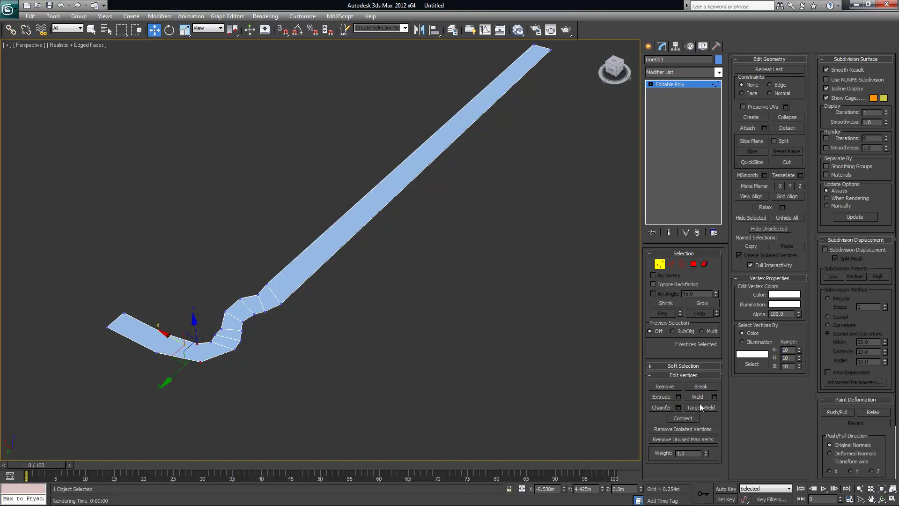
{"action": "left_click", "coordinate": [162, 332]}
{"action": "left_click_drag", "start_coordinate": [146, 354], "coordinate": [145, 350], "text": "ctrl"}
- Select the profile's polygons one by one from the hook's tip to the straight section to examine the divisions, and leave polygon level
{"action": "middle_click_drag", "start_coordinate": [414, 308], "coordinate": [623, 279], "text": "alt"}
{"action": "left_click", "coordinate": [705, 264]}
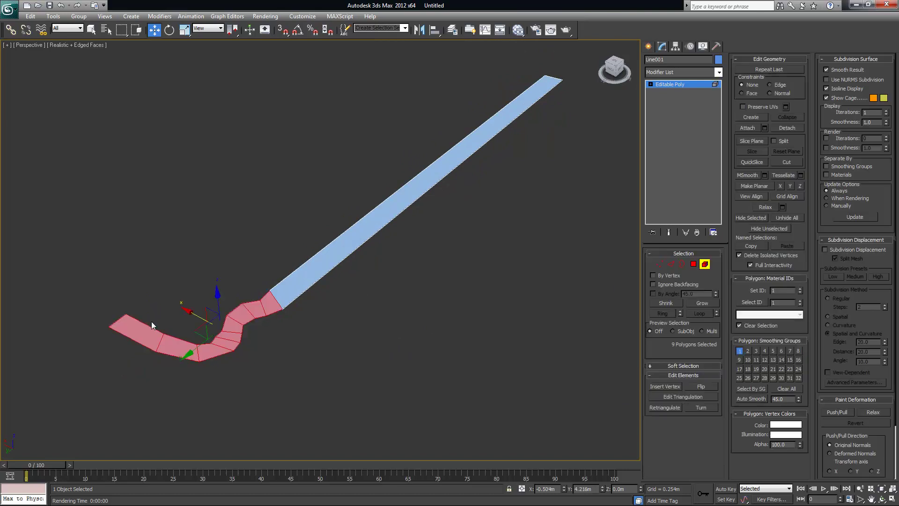
{"action": "left_click", "coordinate": [694, 264]}
{"action": "left_click", "coordinate": [139, 330]}
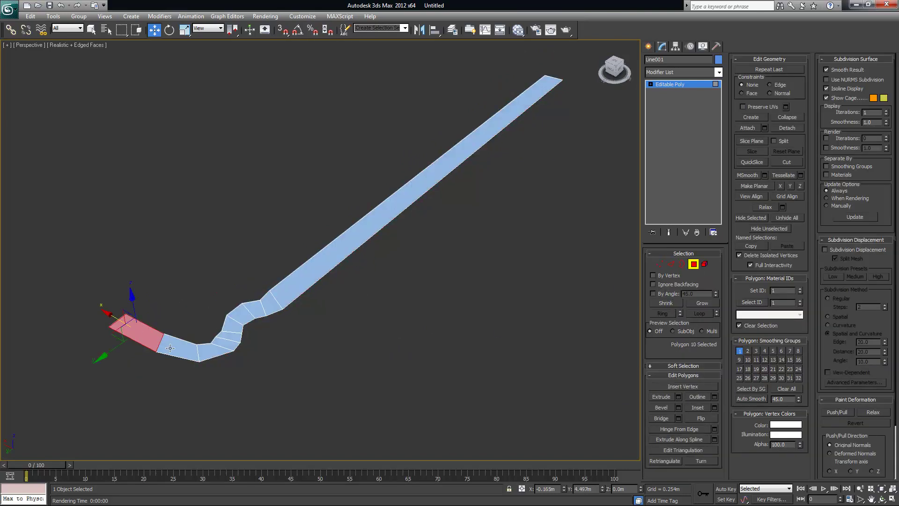
{"action": "left_click", "coordinate": [169, 347]}
{"action": "left_click", "coordinate": [213, 355]}
{"action": "left_click", "coordinate": [228, 344]}
{"action": "left_click", "coordinate": [234, 334]}
{"action": "left_click", "coordinate": [236, 324]}
{"action": "left_click", "coordinate": [245, 316]}
{"action": "left_click", "coordinate": [256, 309]}
{"action": "left_click", "coordinate": [269, 303]}
{"action": "left_click", "coordinate": [288, 295]}
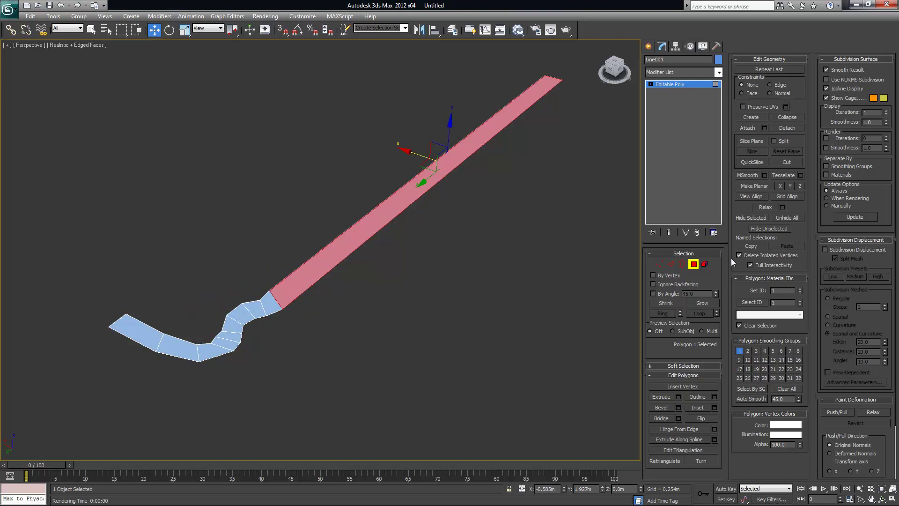
{"action": "middle_click_drag", "start_coordinate": [633, 271], "coordinate": [442, 243], "text": "alt"}
{"action": "key", "text": "4"}
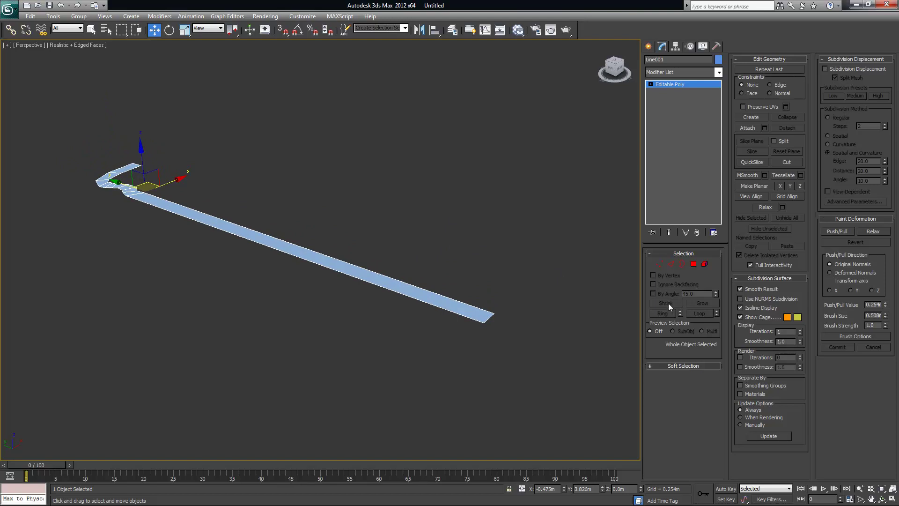
- Select all the profile's polygons and extrude them by 0.254 m
{"action": "left_click", "coordinate": [694, 263]}
{"action": "left_click_drag", "start_coordinate": [504, 415], "coordinate": [504, 416]}
{"action": "middle_click_drag", "start_coordinate": [426, 354], "coordinate": [433, 354], "text": "alt"}
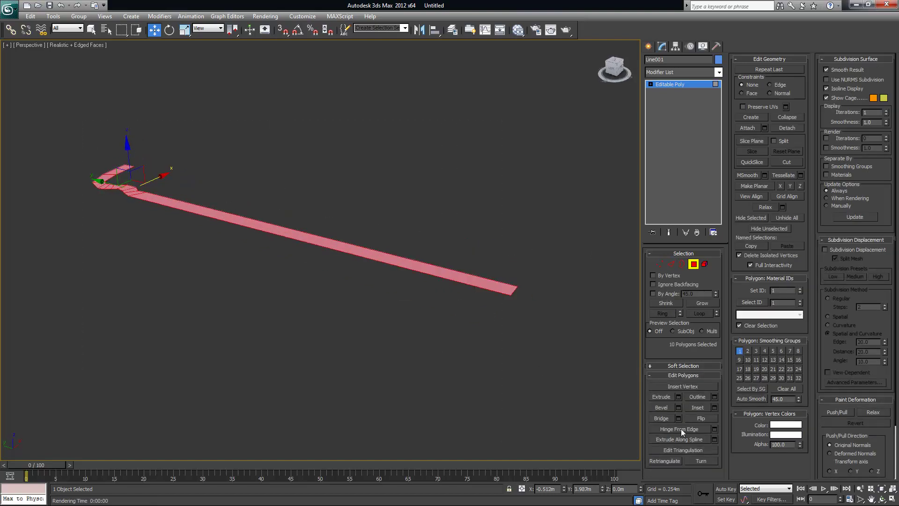
{"action": "left_click", "coordinate": [678, 396]}
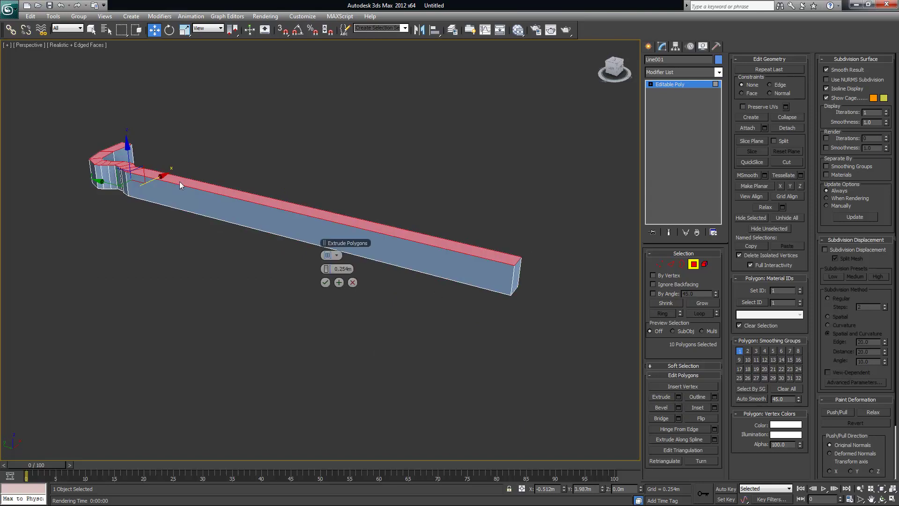
{"action": "middle_click_drag", "start_coordinate": [216, 216], "coordinate": [165, 183], "text": "alt"}
{"action": "left_click", "coordinate": [325, 282]}
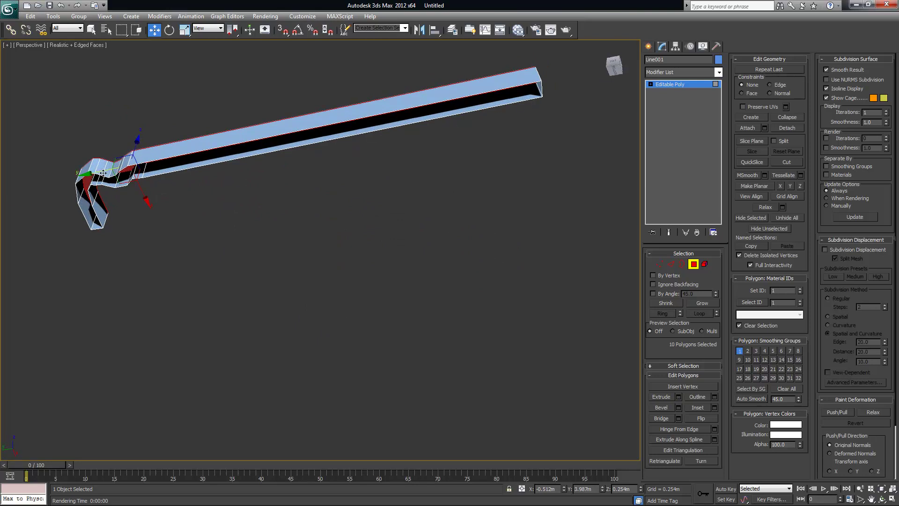
- Clone the extruded top polygons down to the open underside as an element and inspect the fit
{"action": "middle_click_drag", "start_coordinate": [201, 190], "coordinate": [262, 225], "text": "alt"}
{"action": "left_click_drag", "start_coordinate": [125, 115], "coordinate": [234, 205], "text": "shift"}
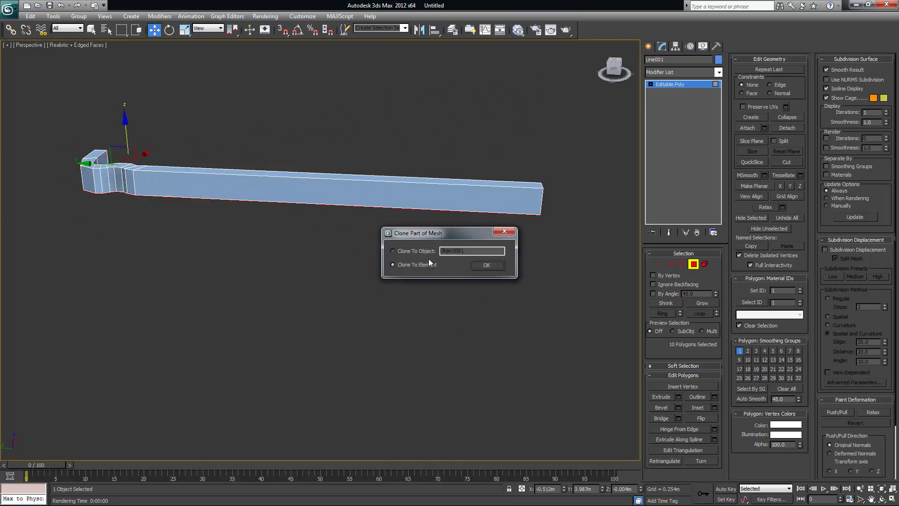
{"action": "left_click", "coordinate": [489, 265]}
{"action": "mouse_move", "coordinate": [315, 252]}
{"action": "middle_mouse_down", "text": "alt"}
{"action": "mouse_move", "coordinate": [279, 210]}
{"action": "mouse_move", "coordinate": [308, 225]}
{"action": "middle_mouse_up", "text": "alt"}
{"action": "middle_click_drag", "start_coordinate": [186, 186], "coordinate": [197, 199], "text": "alt"}
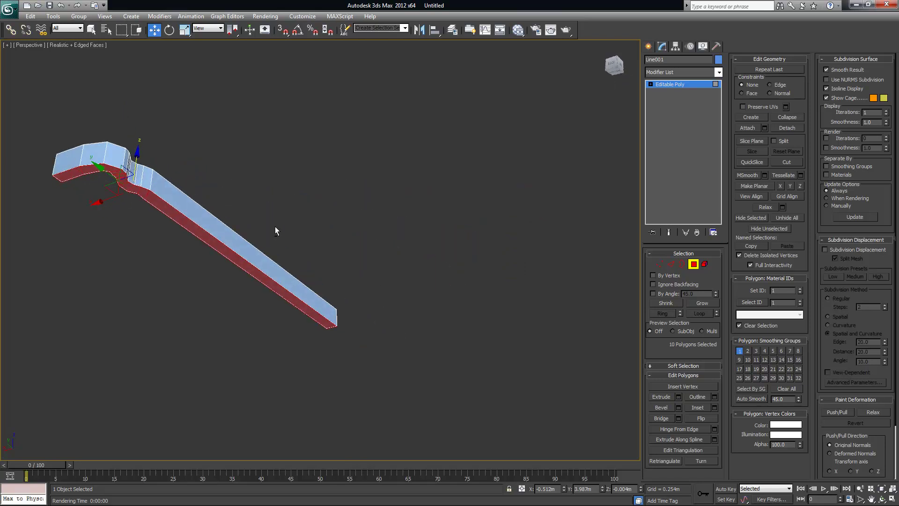
{"action": "middle_click_drag", "start_coordinate": [259, 222], "coordinate": [262, 214], "text": "alt"}
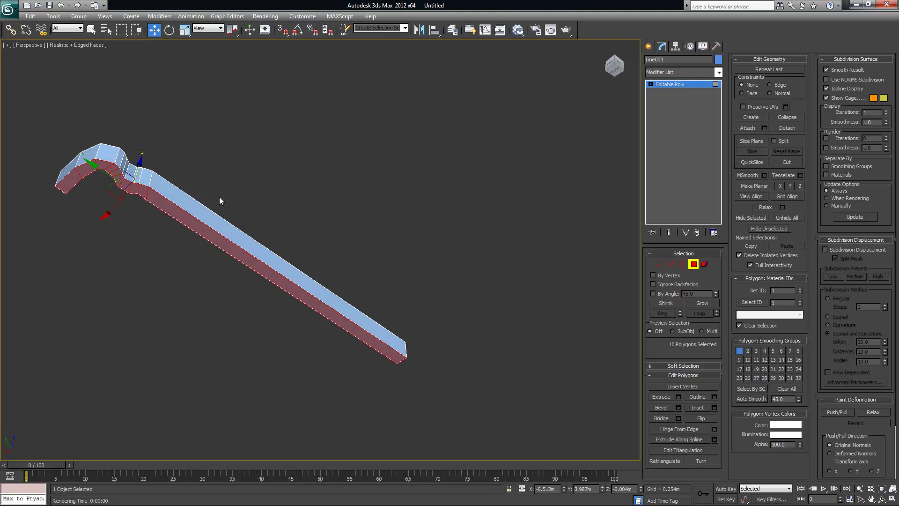
{"action": "middle_click_drag", "start_coordinate": [233, 196], "coordinate": [313, 200], "text": "alt"}
- Undo the cloned faces and the extrusion, and return the flat profile to object level
{"action": "left_click", "coordinate": [460, 227]}
{"action": "left_click", "coordinate": [651, 85]}
{"action": "left_click", "coordinate": [681, 86]}
{"action": "middle_click_drag", "start_coordinate": [466, 165], "coordinate": [464, 212], "text": "alt"}
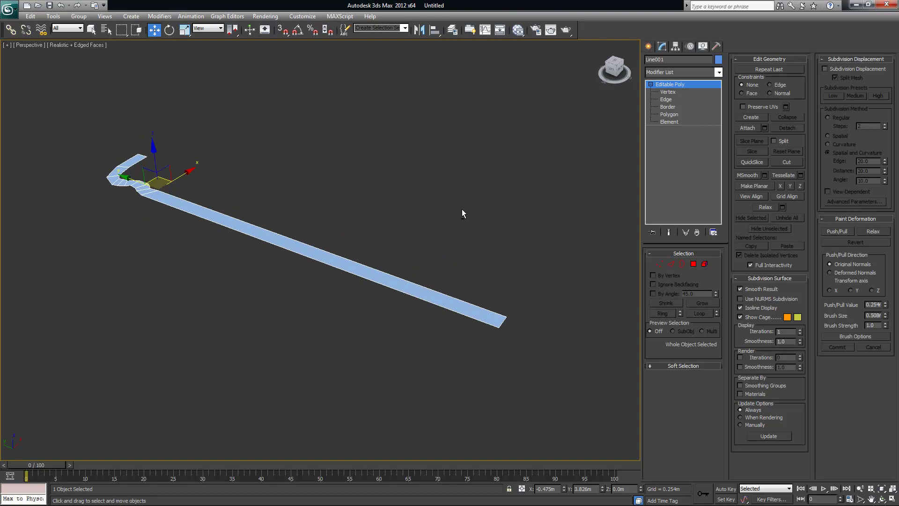
- Add a Shell modifier to the whole flat profile
{"action": "left_click", "coordinate": [719, 72]}
{"action": "scroll", "coordinate": [724, 141], "scroll_direction": "down", "scroll_amount": 5}
{"action": "left_click_drag", "start_coordinate": [725, 179], "coordinate": [725, 255]}
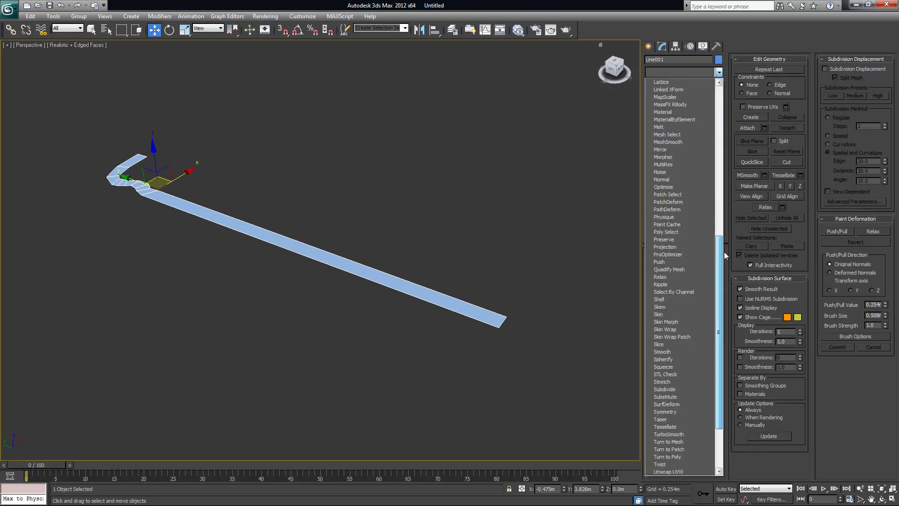
{"action": "left_click", "coordinate": [671, 299]}
{"action": "middle_click_drag", "start_coordinate": [391, 206], "coordinate": [442, 215], "text": "alt"}
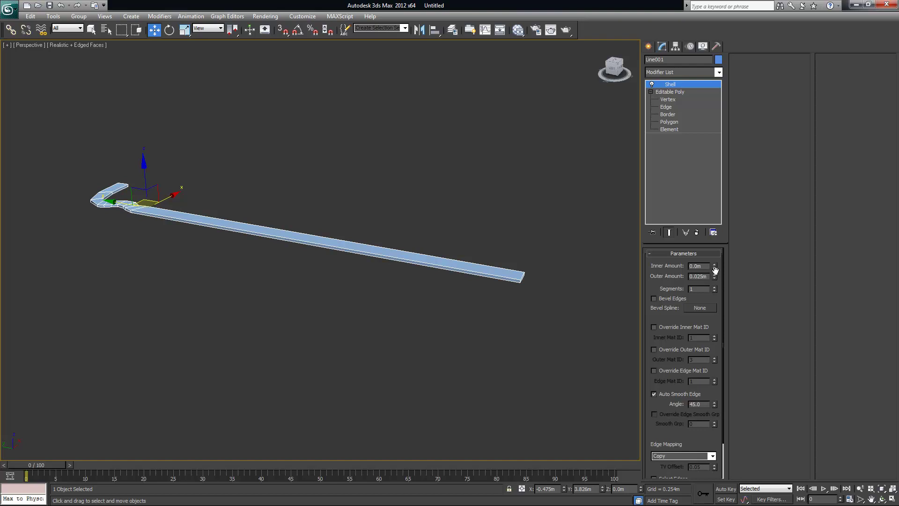
- Set the Shell's inner amount to about 0.424 m and inspect the thickened profile from below
{"action": "left_click_drag", "start_coordinate": [715, 267], "coordinate": [714, 236]}
{"action": "middle_click_drag", "start_coordinate": [325, 313], "coordinate": [323, 212], "text": "alt"}
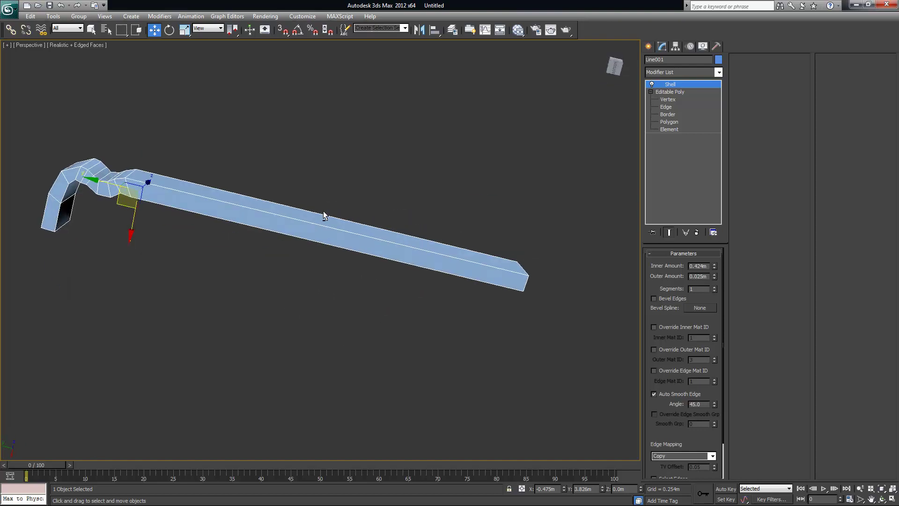
{"action": "middle_click_drag", "start_coordinate": [388, 249], "coordinate": [339, 330], "text": "alt"}
{"action": "middle_click_drag", "start_coordinate": [447, 276], "coordinate": [438, 274], "text": "alt"}
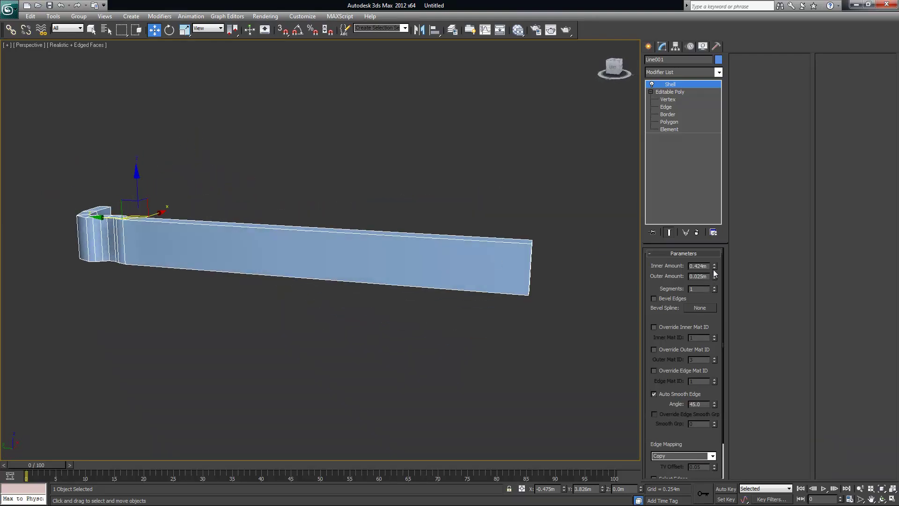
- Increase the Shell's inner amount until the profile forms a tall panel, and inspect it from several angles
{"action": "left_click_drag", "start_coordinate": [715, 270], "coordinate": [580, 188]}
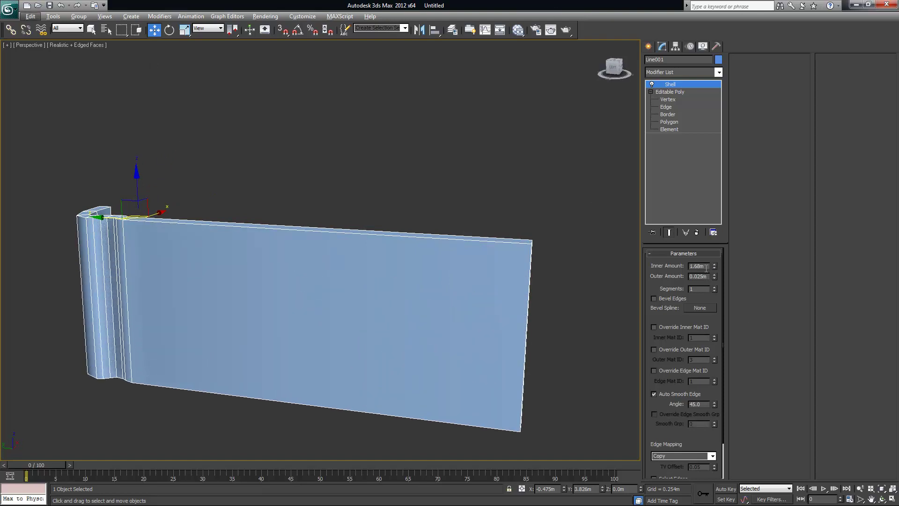
{"action": "left_click_drag", "start_coordinate": [714, 266], "coordinate": [199, 445]}
{"action": "left_click_drag", "start_coordinate": [716, 269], "coordinate": [216, 1]}
{"action": "left_click", "coordinate": [243, 206]}
{"action": "middle_click_drag", "start_coordinate": [244, 206], "coordinate": [375, 261], "text": "alt"}
{"action": "middle_click_drag", "start_coordinate": [308, 254], "coordinate": [360, 299], "text": "alt"}
{"action": "middle_click_drag", "start_coordinate": [383, 309], "coordinate": [477, 335], "text": "alt"}
{"action": "middle_click_drag", "start_coordinate": [313, 167], "coordinate": [365, 247], "text": "alt"}
{"action": "left_click", "coordinate": [398, 286]}
- Collapse the panel's whole modifier stack, holding the scene first, and convert the result to Editable Poly
{"action": "right_click", "coordinate": [676, 87]}
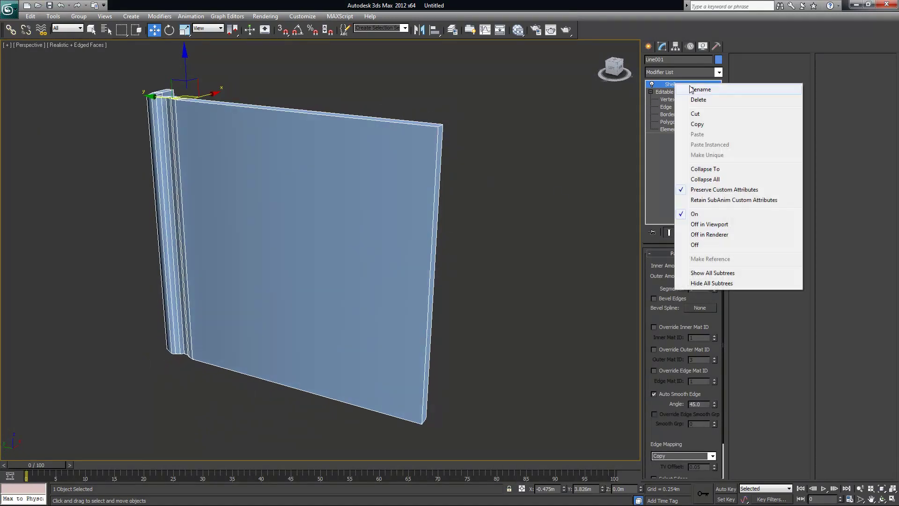
{"action": "left_click", "coordinate": [706, 180]}
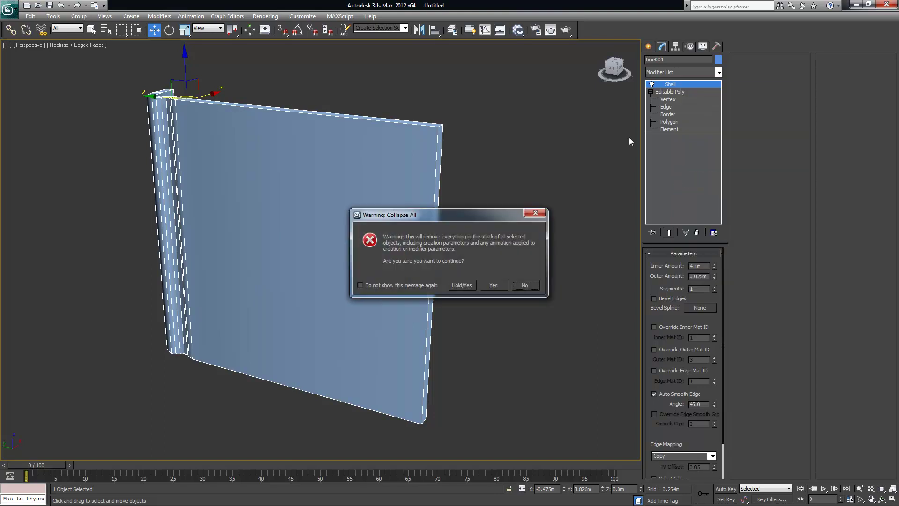
{"action": "left_click", "coordinate": [470, 284]}
{"action": "middle_click_drag", "start_coordinate": [374, 214], "coordinate": [392, 163], "text": "alt"}
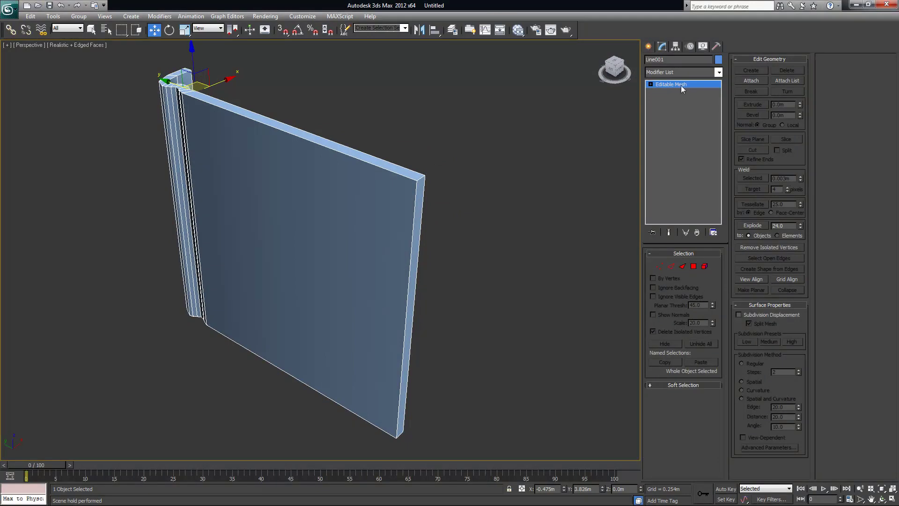
{"action": "middle_click_drag", "start_coordinate": [470, 167], "coordinate": [454, 175]}
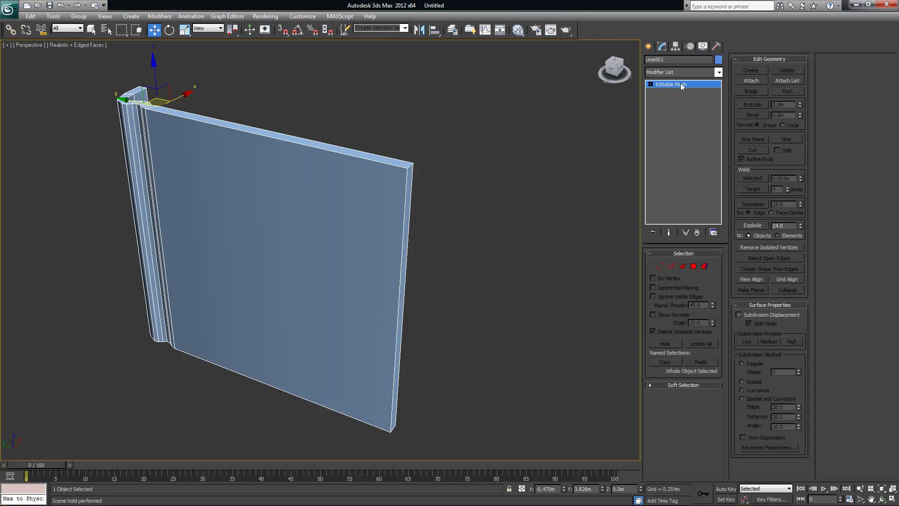
{"action": "right_click", "coordinate": [386, 184]}
{"action": "mouse_move", "coordinate": [408, 266]}
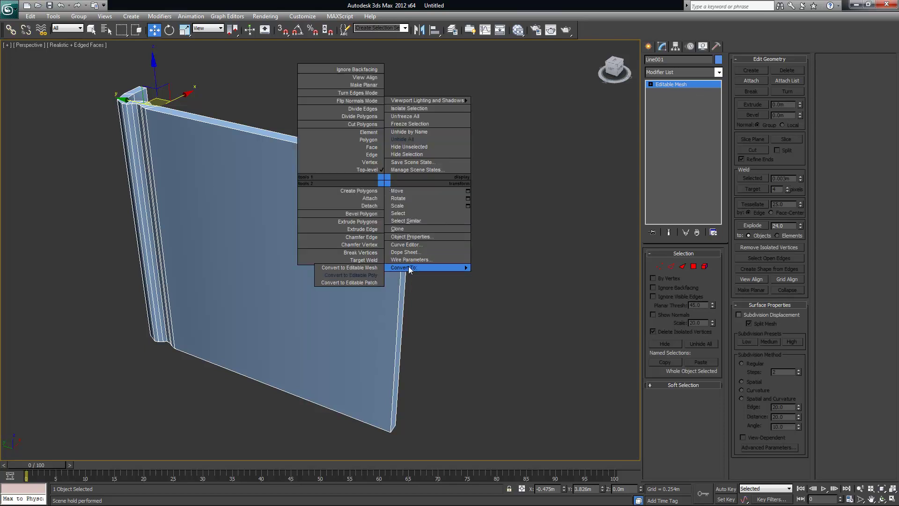
{"action": "left_click", "coordinate": [350, 275]}
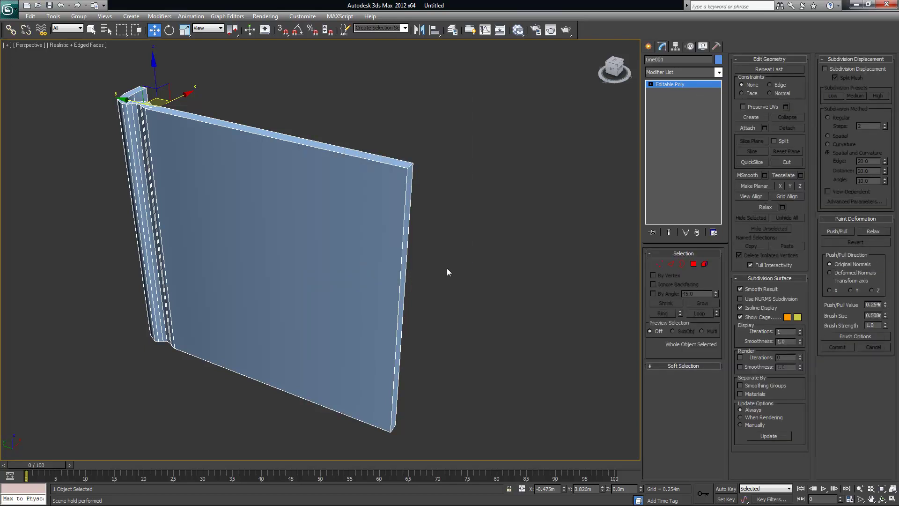
- Lengthen the panel by moving all its bottom vertices down about 1 m, and return to object level
{"action": "middle_click_drag", "start_coordinate": [478, 257], "coordinate": [635, 253], "text": "alt"}
{"action": "left_click", "coordinate": [658, 264]}
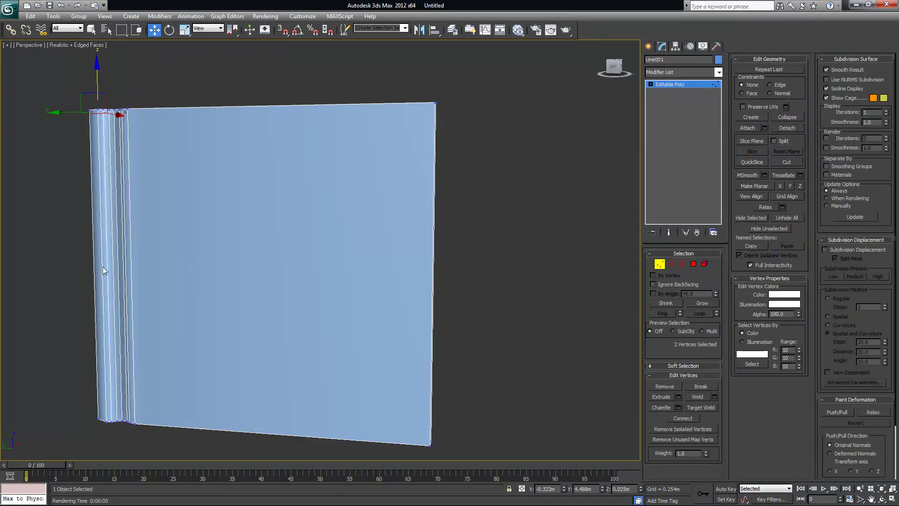
{"action": "middle_click_drag", "start_coordinate": [55, 260], "coordinate": [96, 223], "text": "alt"}
{"action": "left_click_drag", "start_coordinate": [96, 223], "coordinate": [527, 450]}
{"action": "middle_click_drag", "start_coordinate": [527, 450], "coordinate": [505, 404], "text": "alt"}
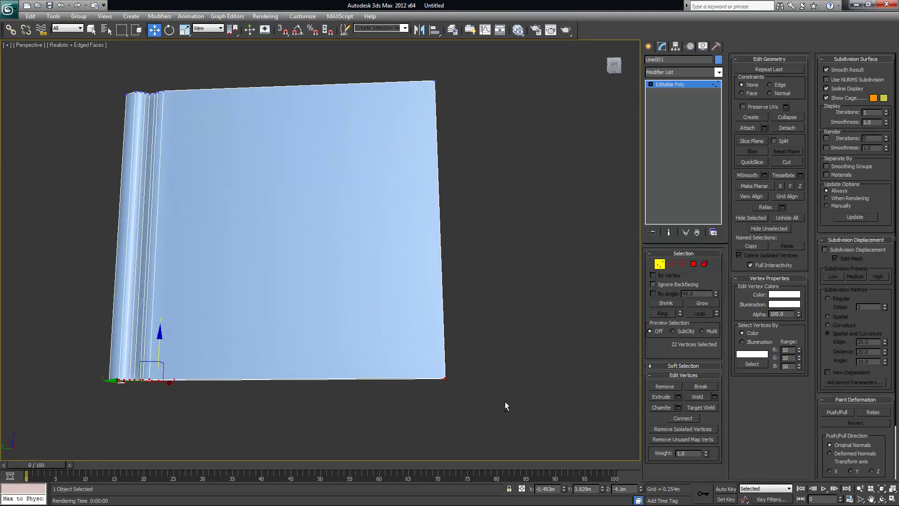
{"action": "left_click_drag", "start_coordinate": [169, 330], "coordinate": [313, 277]}
{"action": "middle_click_drag", "start_coordinate": [314, 277], "coordinate": [319, 311], "text": "alt"}
{"action": "scroll", "coordinate": [319, 311], "scroll_direction": "down", "scroll_amount": 3}
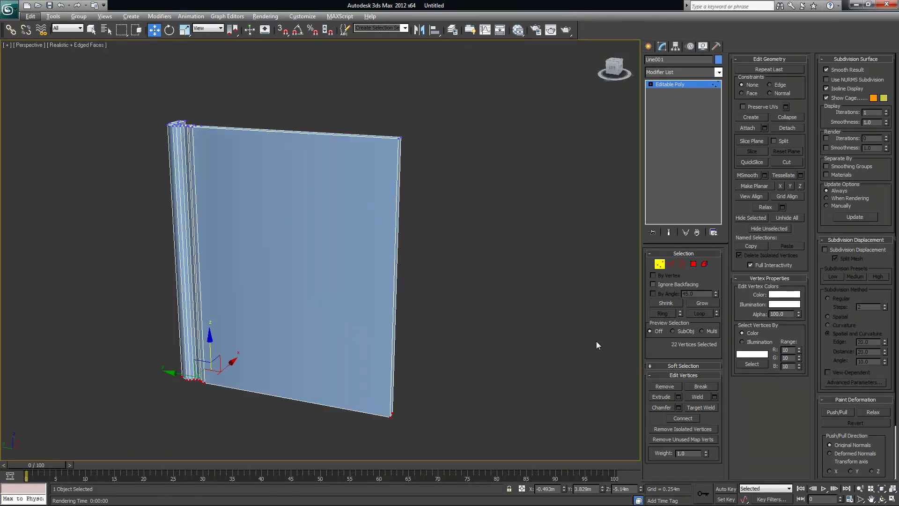
{"action": "left_click", "coordinate": [659, 264]}
- Delete the narrow vertical end polygon on the panel's curved spine side, and return to object level
{"action": "middle_click_drag", "start_coordinate": [427, 228], "coordinate": [302, 220], "text": "alt"}
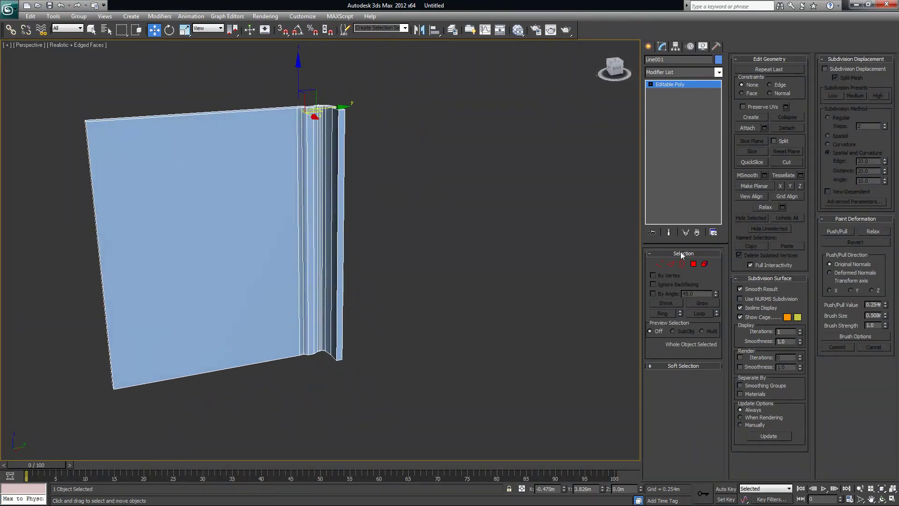
{"action": "left_click", "coordinate": [693, 264]}
{"action": "left_click", "coordinate": [345, 154]}
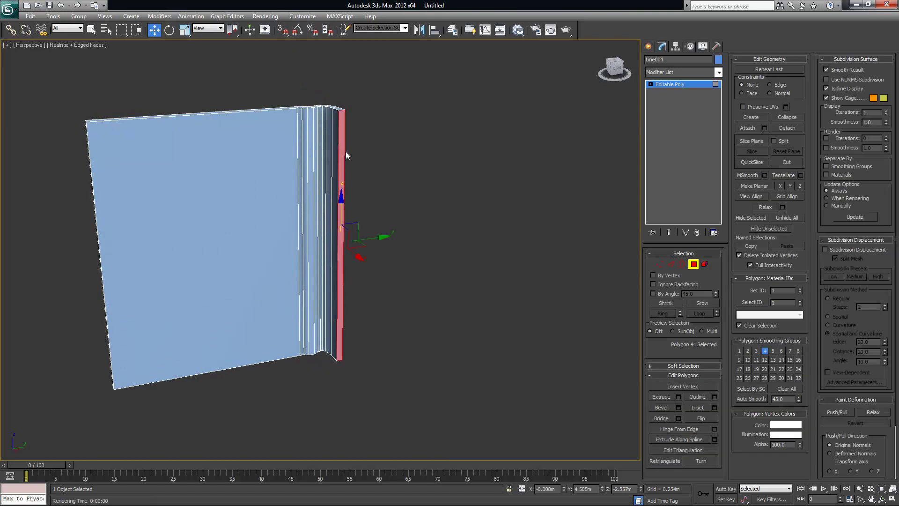
{"action": "left_click", "coordinate": [416, 224]}
{"action": "middle_click_drag", "start_coordinate": [353, 143], "coordinate": [380, 278], "text": "alt"}
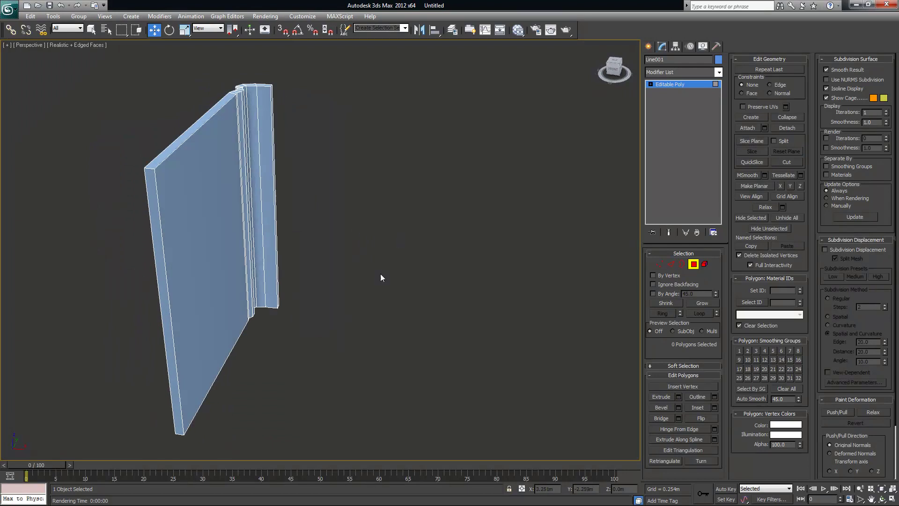
{"action": "left_click", "coordinate": [693, 264]}
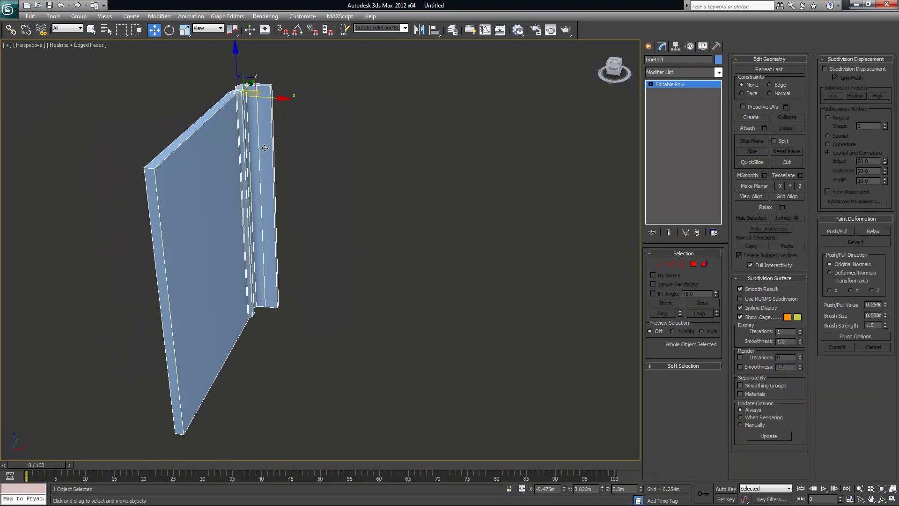
- Mirror the panel on the X axis as a copy with zero offset
{"action": "left_click", "coordinate": [420, 30]}
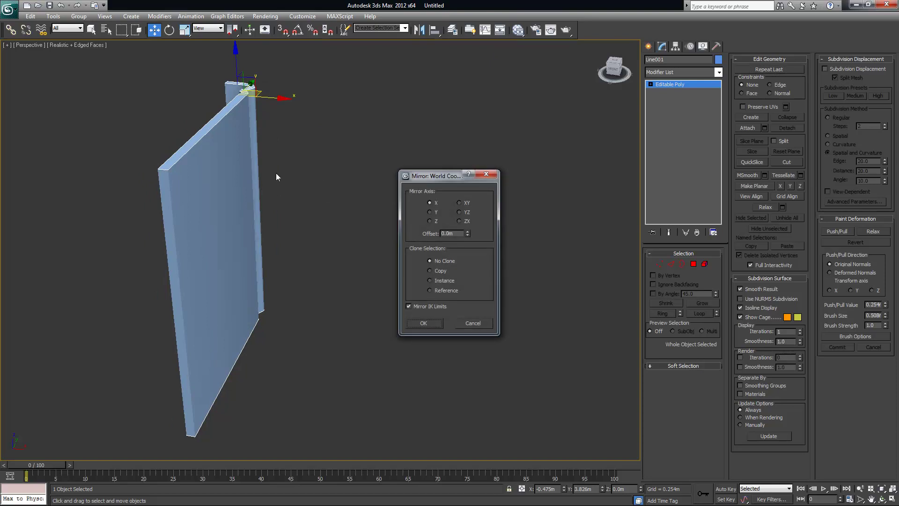
{"action": "left_click", "coordinate": [437, 270]}
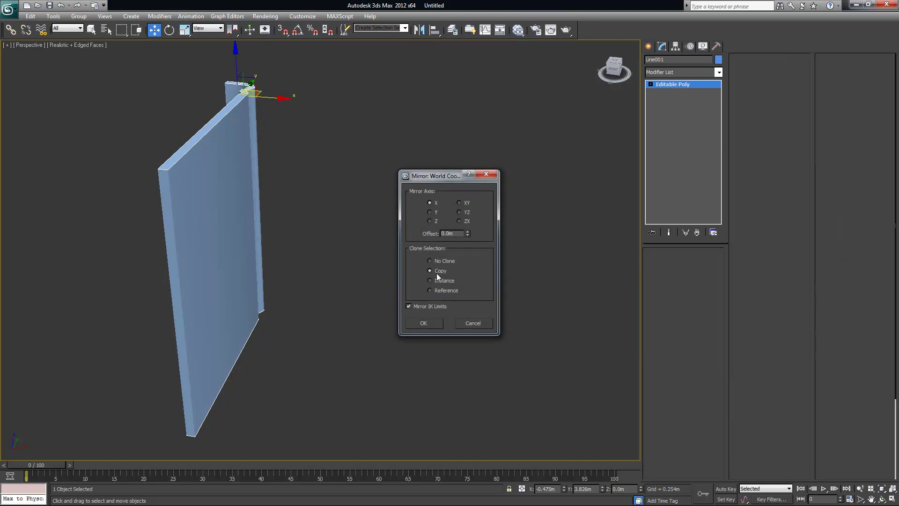
{"action": "left_click", "coordinate": [431, 321]}
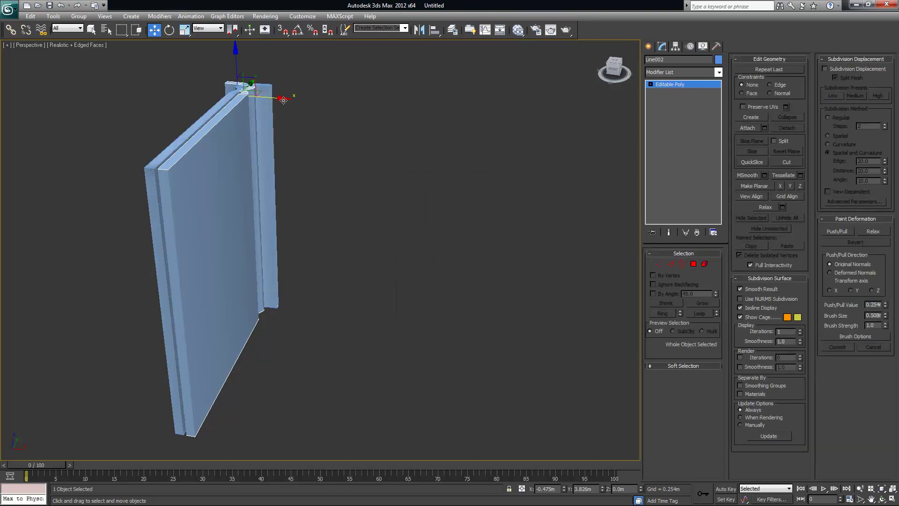
- Move the mirrored copy along X to about 0.463 m so the spine halves meet, and attach the original panel to it
{"action": "left_click_drag", "start_coordinate": [282, 100], "coordinate": [329, 109]}
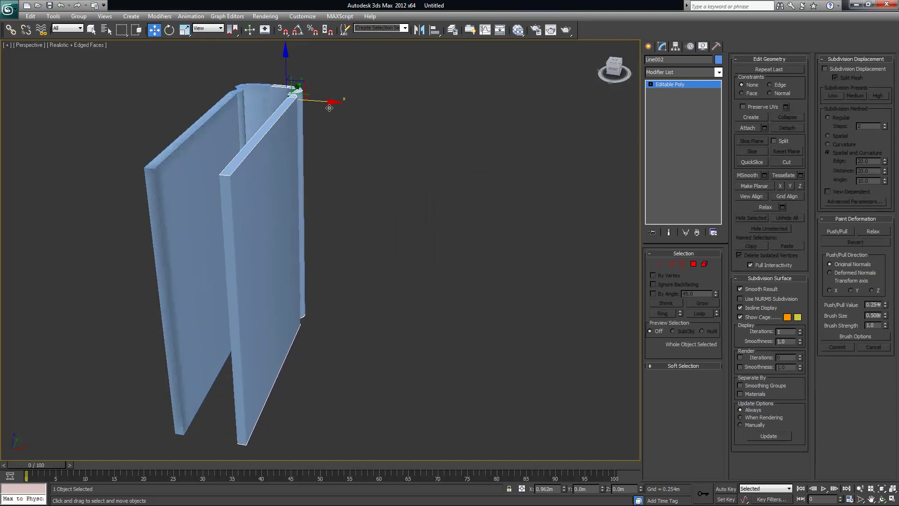
{"action": "middle_click_drag", "start_coordinate": [420, 157], "coordinate": [293, 190], "text": "alt"}
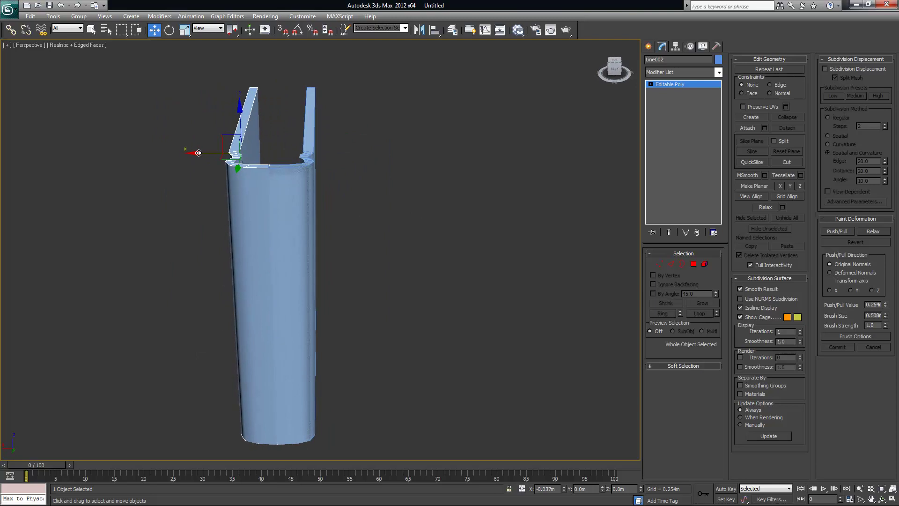
{"action": "middle_click_drag", "start_coordinate": [196, 153], "coordinate": [630, 231], "text": "alt"}
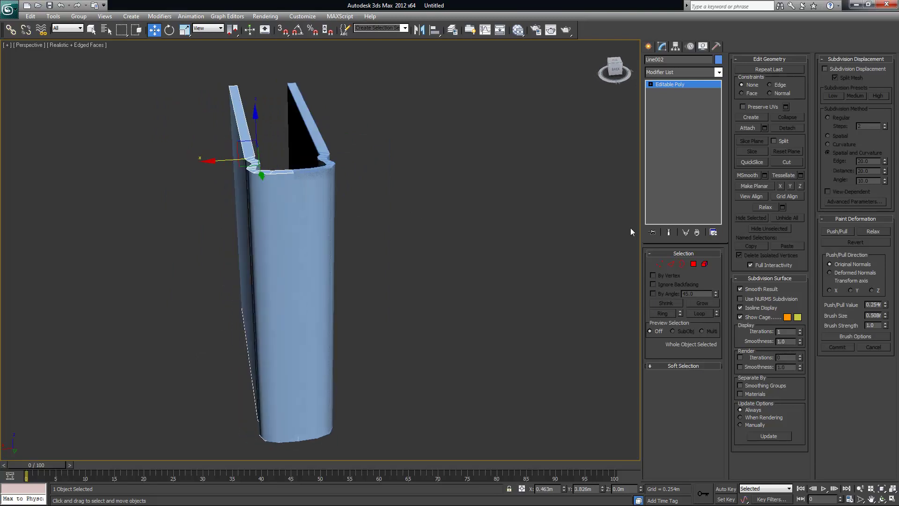
{"action": "left_click", "coordinate": [748, 127]}
{"action": "middle_click_drag", "start_coordinate": [402, 183], "coordinate": [571, 278], "text": "alt"}
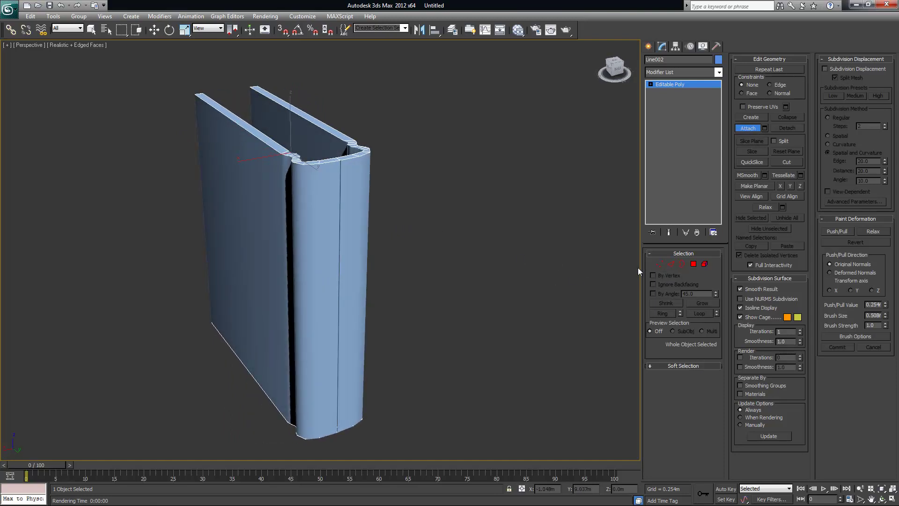
- Weld the overlapping vertices along the spine's center seam with a threshold of 0.08 m
{"action": "left_click", "coordinate": [660, 264]}
{"action": "middle_click_drag", "start_coordinate": [380, 234], "coordinate": [391, 209], "text": "alt"}
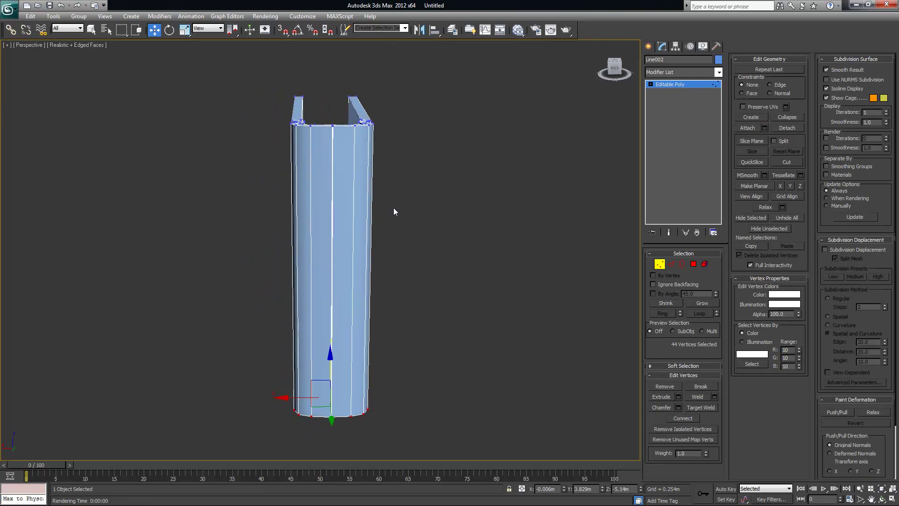
{"action": "key", "text": "alt+w"}
{"action": "scroll", "coordinate": [206, 160], "scroll_direction": "up", "scroll_amount": 10}
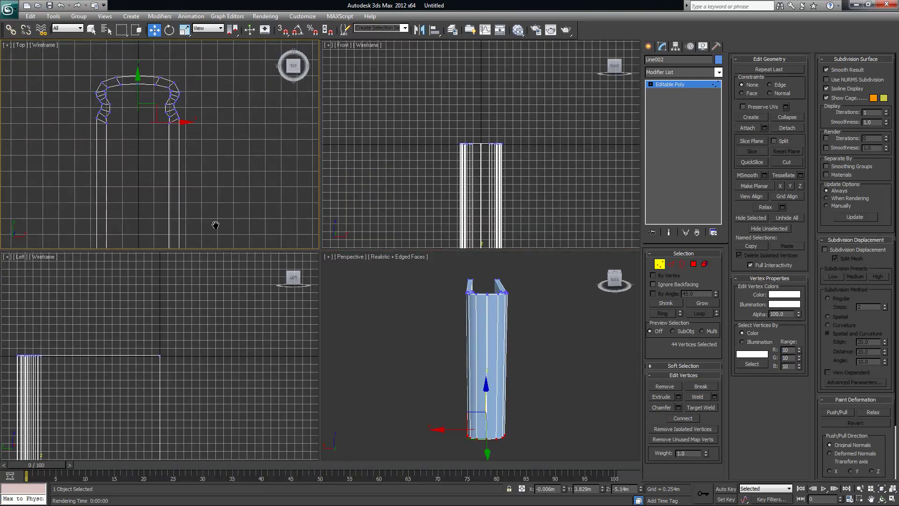
{"action": "mouse_move", "coordinate": [196, 169]}
{"action": "middle_mouse_down"}
{"action": "mouse_move", "coordinate": [191, 177]}
{"action": "mouse_move", "coordinate": [192, 154]}
{"action": "middle_mouse_up"}
{"action": "left_click_drag", "start_coordinate": [156, 157], "coordinate": [131, 116]}
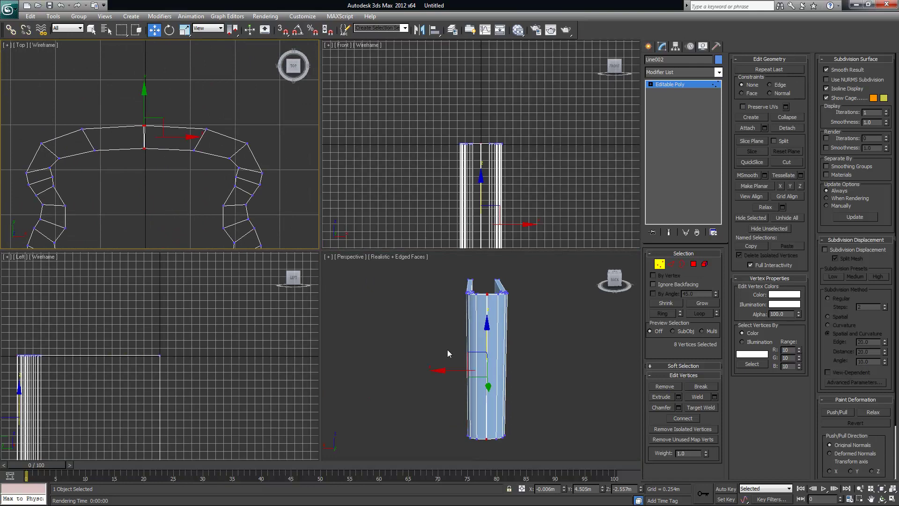
{"action": "middle_click_drag", "start_coordinate": [578, 402], "coordinate": [595, 401], "text": "alt"}
{"action": "key", "text": "alt+w"}
{"action": "middle_click_drag", "start_coordinate": [437, 346], "coordinate": [382, 315], "text": "alt"}
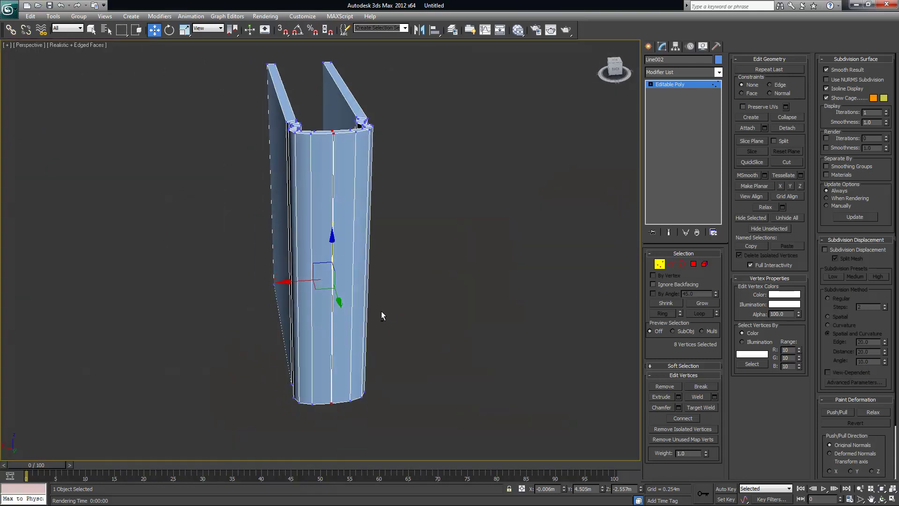
{"action": "left_click", "coordinate": [714, 397]}
{"action": "left_click_drag", "start_coordinate": [329, 255], "coordinate": [352, 268]}
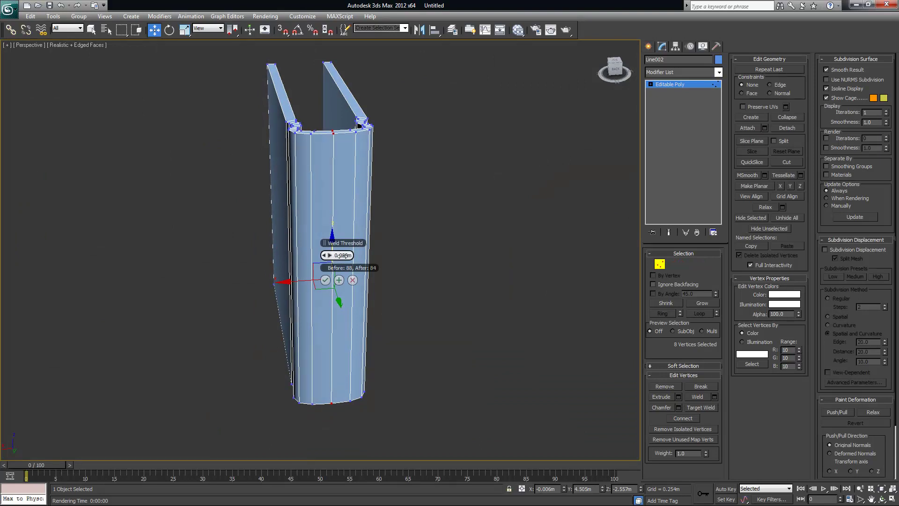
{"action": "middle_click_drag", "start_coordinate": [383, 217], "coordinate": [412, 177], "text": "alt"}
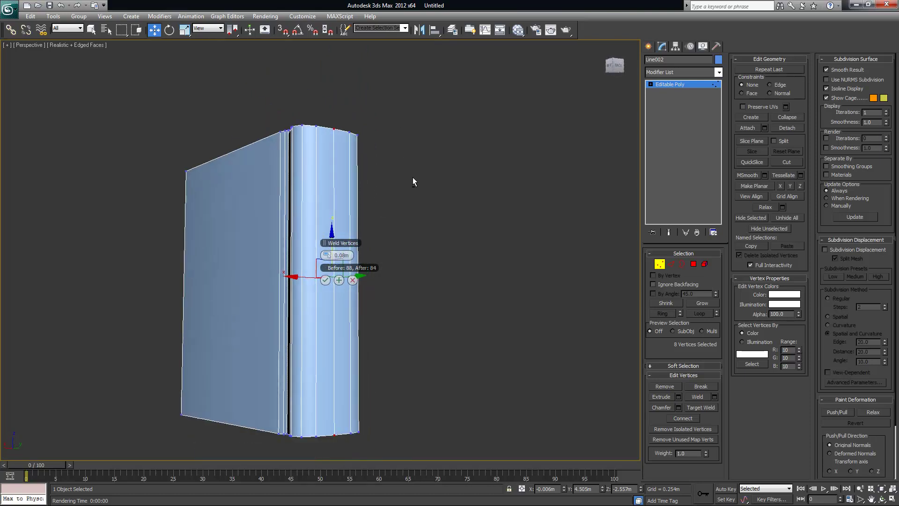
{"action": "left_click", "coordinate": [325, 280]}
{"action": "left_click", "coordinate": [390, 260]}
- Leave vertex editing, deselect the joined book cover and inspect it from the open side
{"action": "middle_click_drag", "start_coordinate": [390, 259], "coordinate": [521, 285], "text": "alt"}
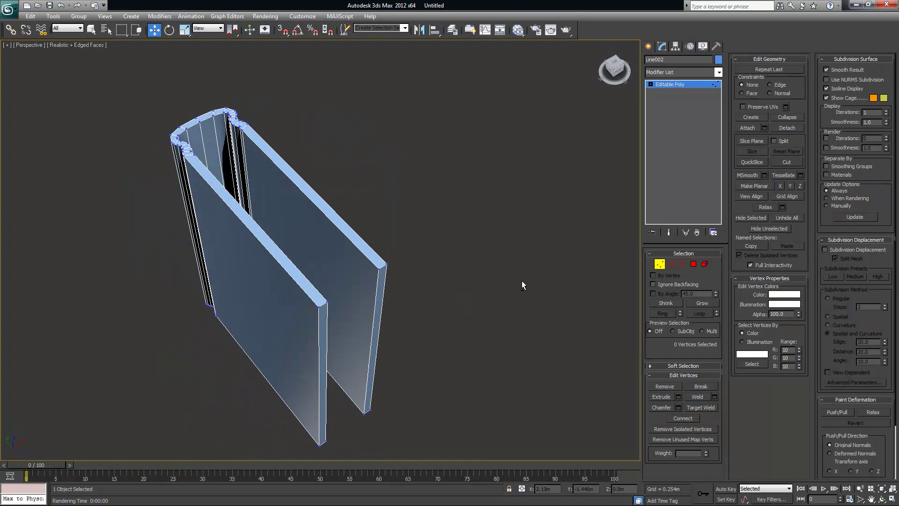
{"action": "left_click", "coordinate": [660, 265]}
{"action": "middle_click_drag", "start_coordinate": [456, 237], "coordinate": [527, 220], "text": "alt"}
{"action": "left_click", "coordinate": [467, 217]}
{"action": "left_click", "coordinate": [417, 242]}
{"action": "left_click", "coordinate": [507, 239]}
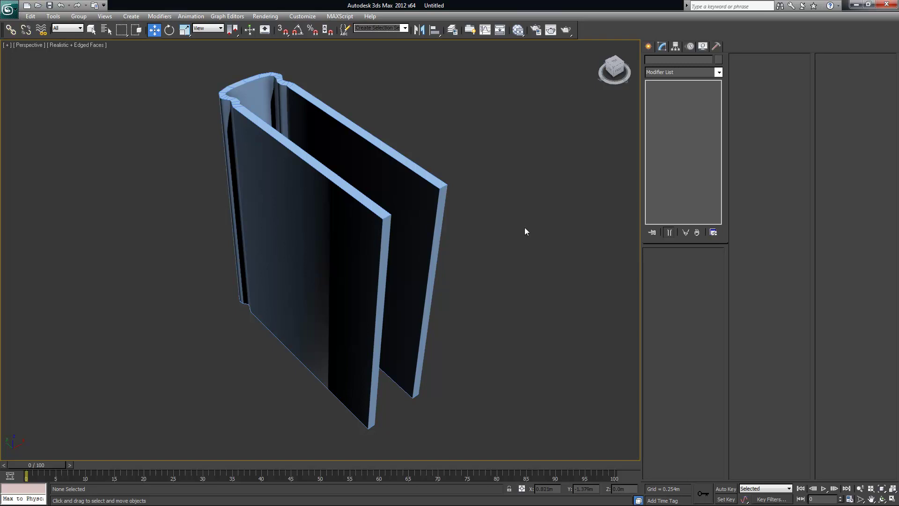
- Select the joined book cover in the four-view layout and try moving it along X
{"action": "key", "text": "alt+w"}
{"action": "scroll", "coordinate": [217, 131], "scroll_direction": "down", "scroll_amount": 3}
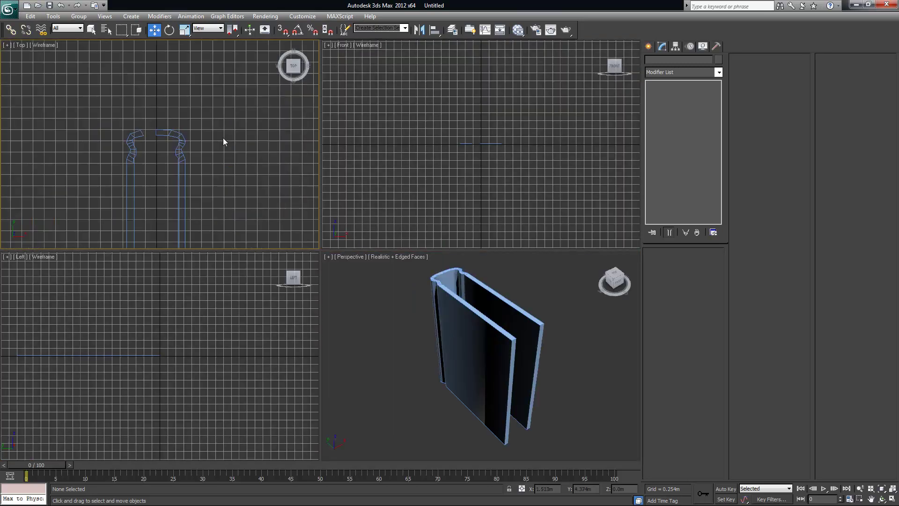
{"action": "left_click_drag", "start_coordinate": [178, 138], "coordinate": [214, 186]}
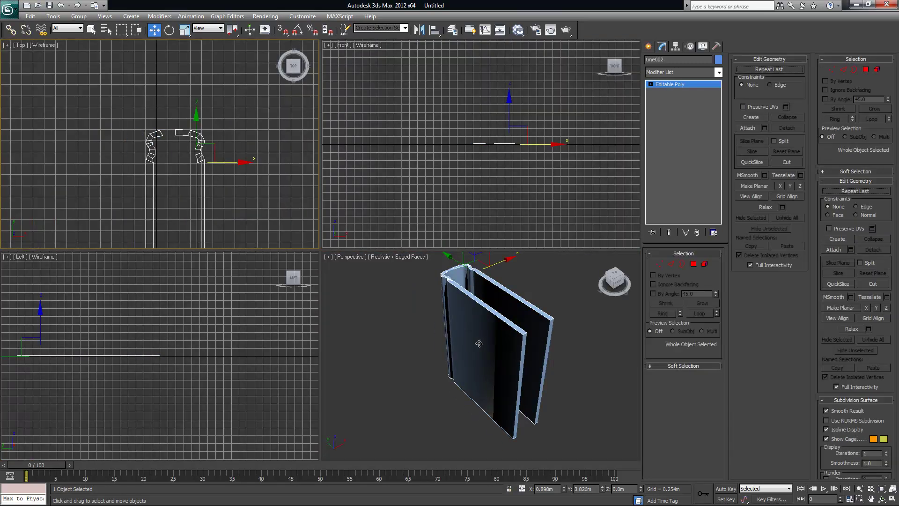
{"action": "left_click", "coordinate": [496, 342]}
{"action": "left_click_drag", "start_coordinate": [497, 341], "coordinate": [504, 341]}
{"action": "mouse_move", "coordinate": [504, 341]}
{"action": "middle_mouse_down", "text": "alt"}
{"action": "mouse_move", "coordinate": [556, 355]}
{"action": "mouse_move", "coordinate": [431, 344]}
{"action": "mouse_move", "coordinate": [505, 339]}
{"action": "middle_mouse_up", "text": "alt"}
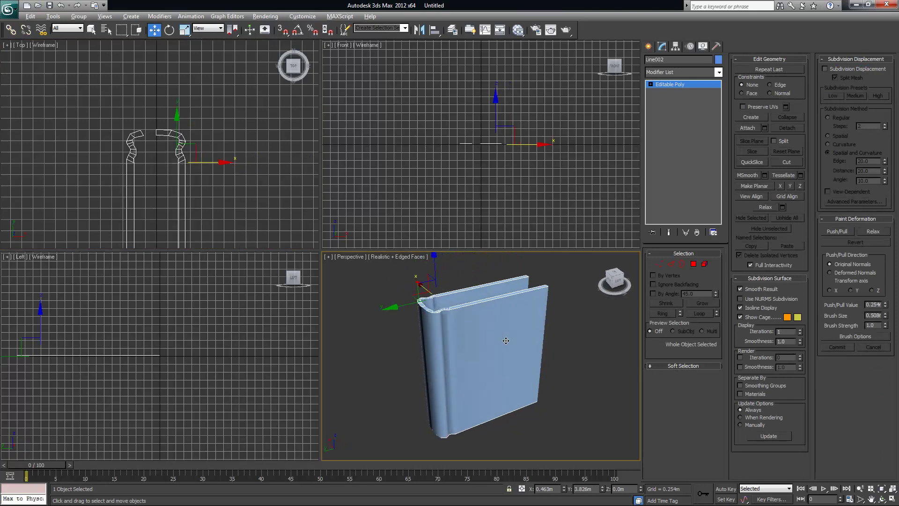
- Inspect the book cover in the maximized perspective view from several angles, comparing plain shading, edged faces and wireframe
{"action": "key", "text": "alt+w"}
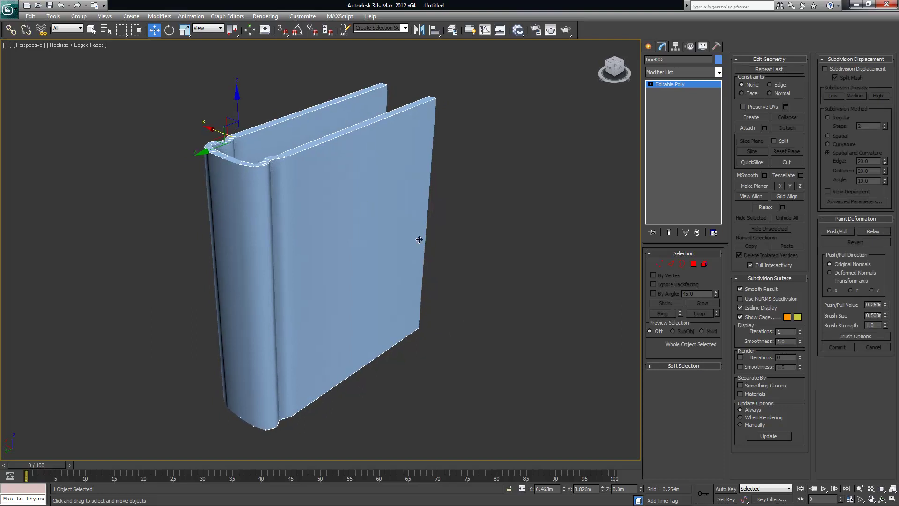
{"action": "middle_click_drag", "start_coordinate": [411, 242], "coordinate": [461, 235], "text": "alt"}
{"action": "left_click", "coordinate": [467, 233]}
{"action": "middle_click_drag", "start_coordinate": [299, 244], "coordinate": [295, 206], "text": "alt"}
{"action": "left_click", "coordinate": [305, 221]}
{"action": "middle_click_drag", "start_coordinate": [178, 137], "coordinate": [233, 182], "text": "alt"}
{"action": "key", "text": "F4"}
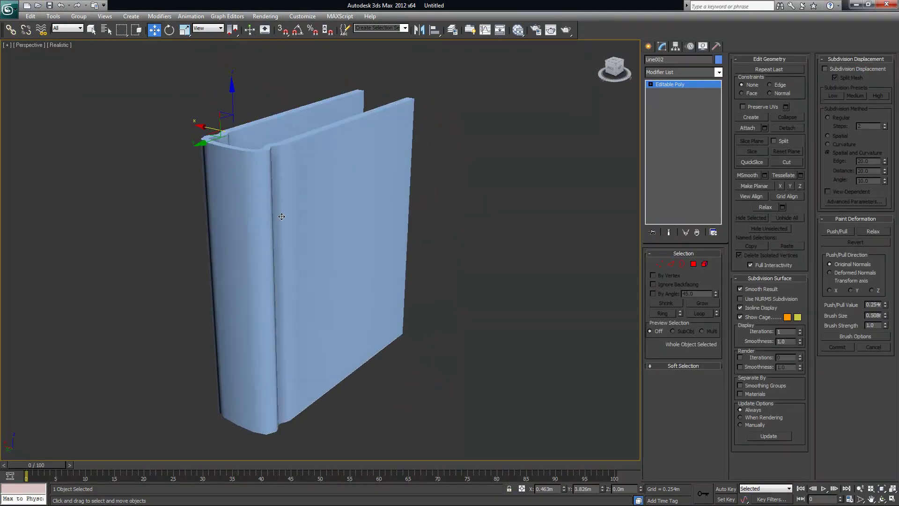
{"action": "key", "text": "F4"}
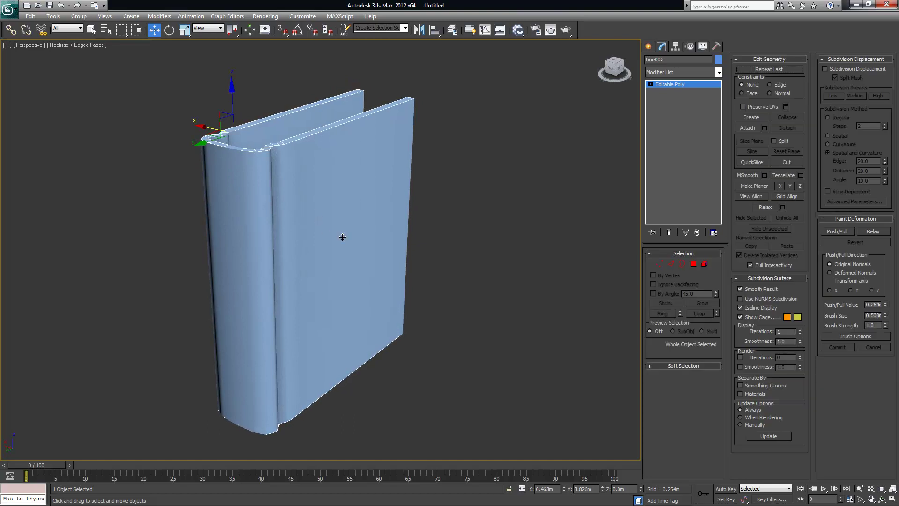
{"action": "middle_click_drag", "start_coordinate": [342, 237], "coordinate": [320, 237], "text": "alt"}
{"action": "key", "text": "j"}
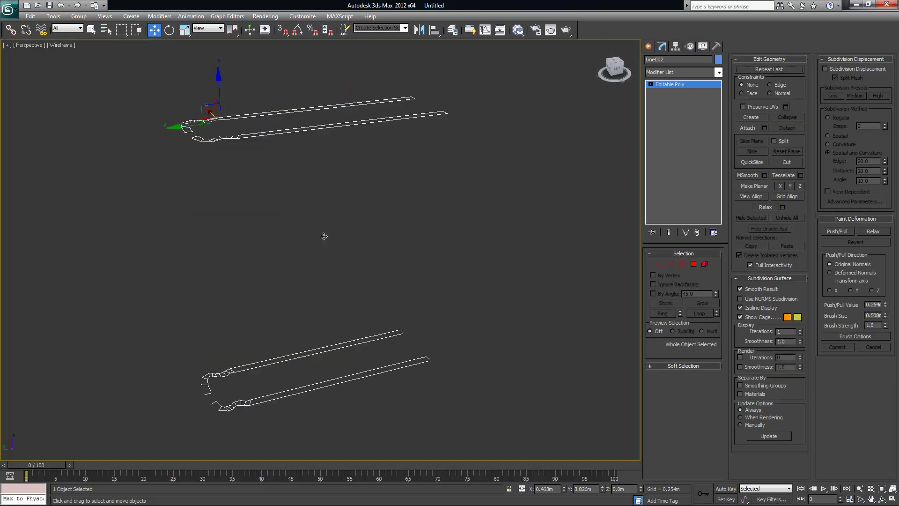
- Create a page-block box inside the cover outline in the top view, about 4.21 m long, 1.02 m wide and -4.98 m high
{"action": "mouse_move", "coordinate": [331, 271]}
{"action": "middle_mouse_down", "text": "alt"}
{"action": "mouse_move", "coordinate": [343, 263]}
{"action": "mouse_move", "coordinate": [284, 269]}
{"action": "mouse_move", "coordinate": [357, 266]}
{"action": "mouse_move", "coordinate": [324, 273]}
{"action": "middle_mouse_up", "text": "alt"}
{"action": "key", "text": "alt+w"}
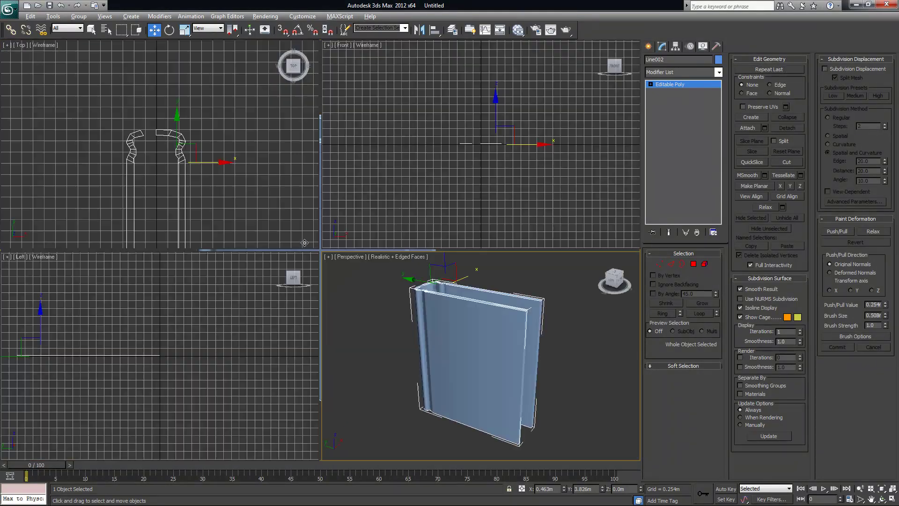
{"action": "middle_click_drag", "start_coordinate": [220, 222], "coordinate": [208, 135]}
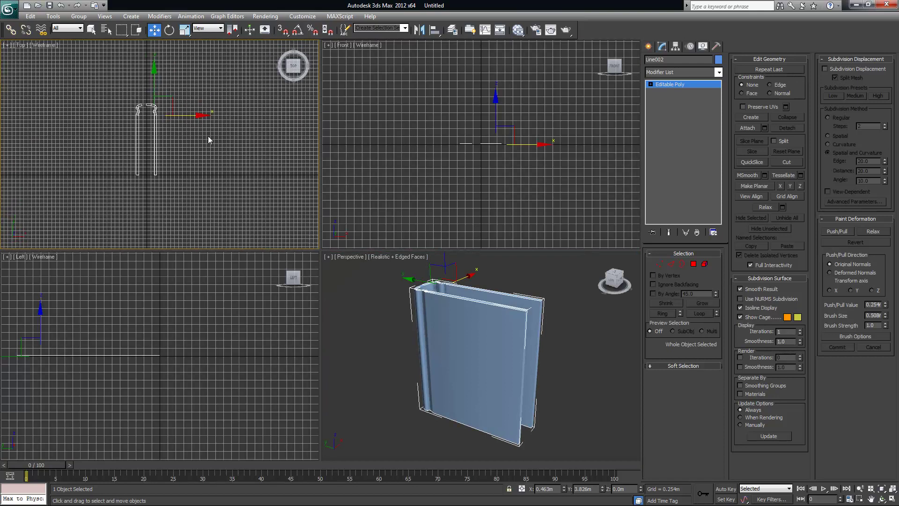
{"action": "scroll", "coordinate": [208, 136], "scroll_direction": "up", "scroll_amount": 4}
{"action": "left_click", "coordinate": [133, 16]}
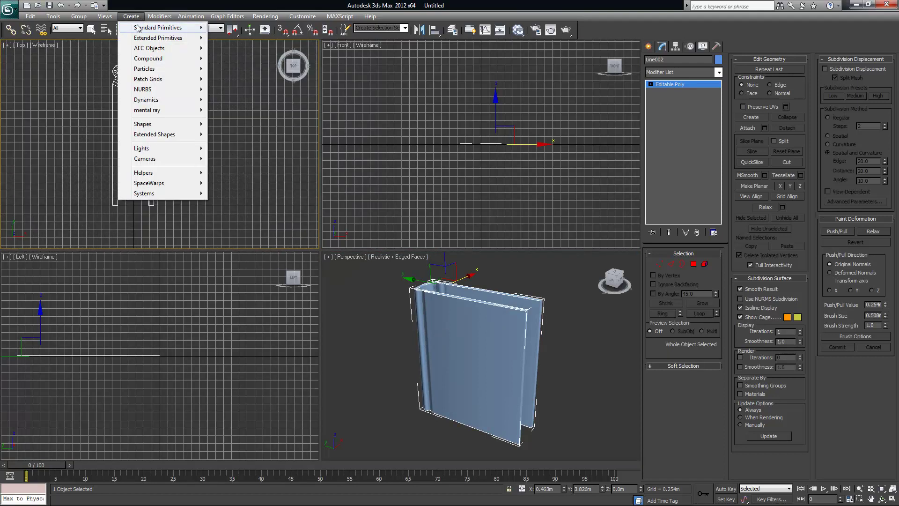
{"action": "mouse_move", "coordinate": [141, 31]}
{"action": "left_click", "coordinate": [226, 28]}
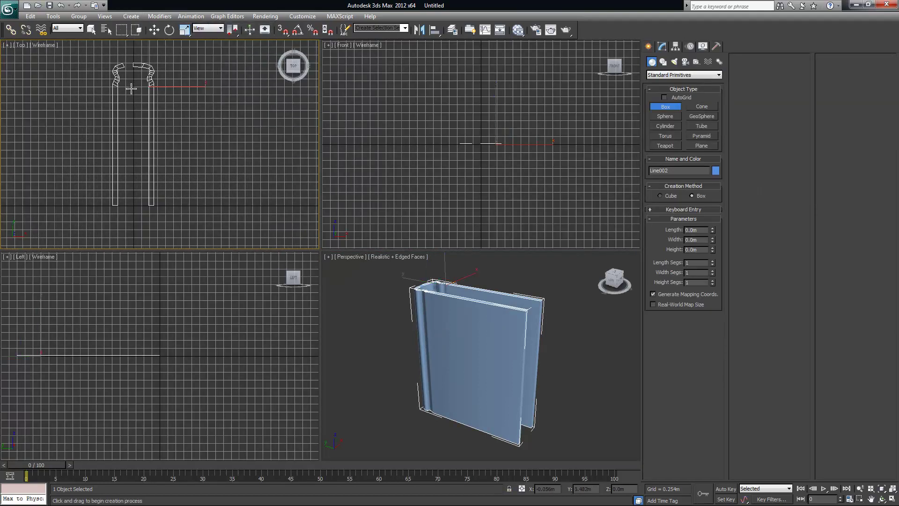
{"action": "left_click_drag", "start_coordinate": [118, 66], "coordinate": [150, 199]}
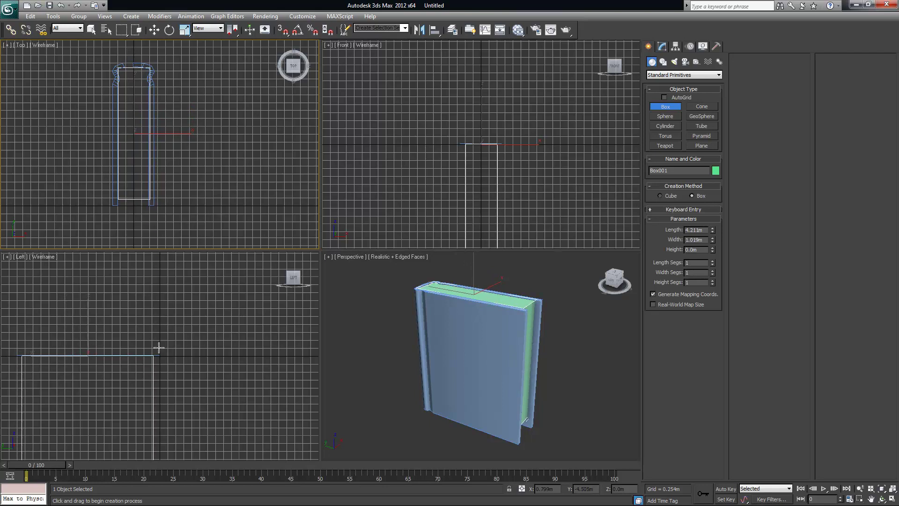
{"action": "left_click", "coordinate": [342, 349]}
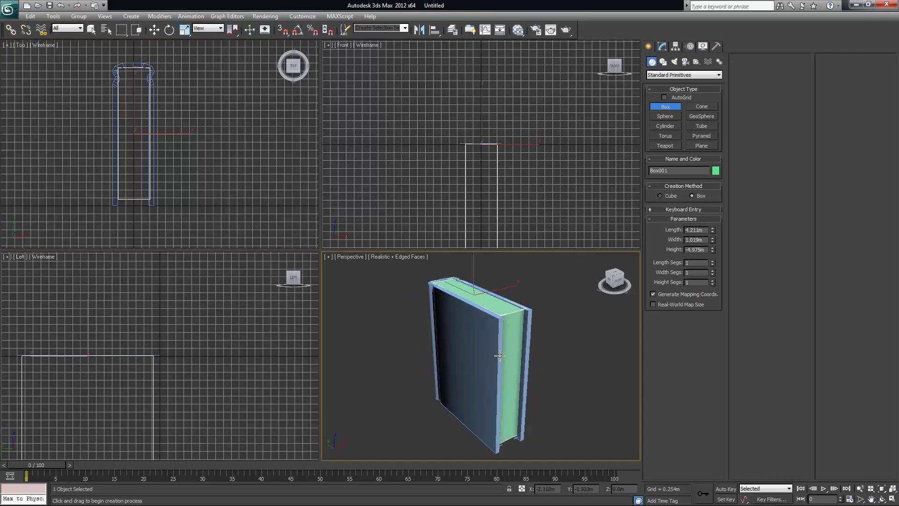
- In the maximized perspective view, lower the page block very slightly along Z inside the cover and deselect it
{"action": "key", "text": "alt+w"}
{"action": "key", "text": "w"}
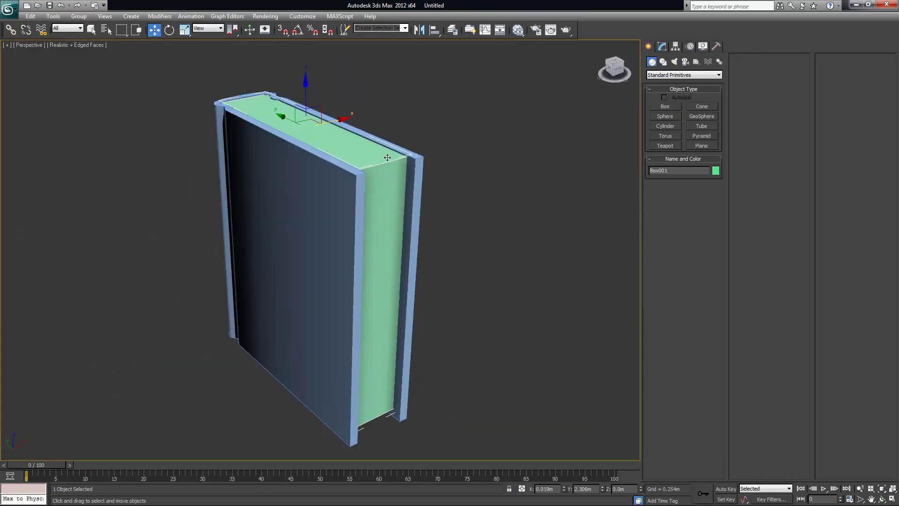
{"action": "middle_click_drag", "start_coordinate": [371, 169], "coordinate": [365, 147], "text": "alt"}
{"action": "left_click", "coordinate": [304, 72]}
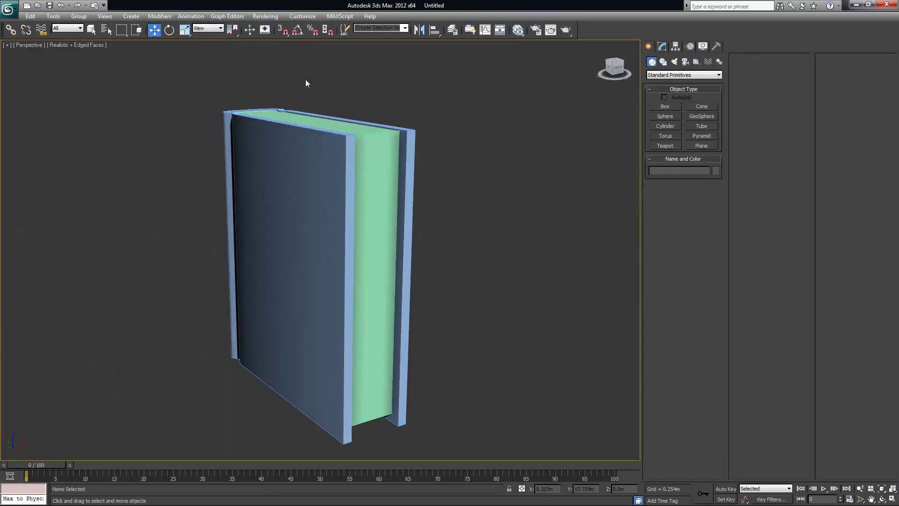
{"action": "left_click", "coordinate": [310, 119]}
{"action": "left_click_drag", "start_coordinate": [306, 83], "coordinate": [306, 85]}
{"action": "left_click", "coordinate": [496, 163]}
- Select the cover and page block together and examine the whole book from the front cover and spine side
{"action": "middle_click_drag", "start_coordinate": [495, 164], "coordinate": [555, 220], "text": "alt"}
{"action": "scroll", "coordinate": [546, 241], "scroll_direction": "down", "scroll_amount": 5}
{"action": "left_click_drag", "start_coordinate": [188, 117], "coordinate": [473, 408]}
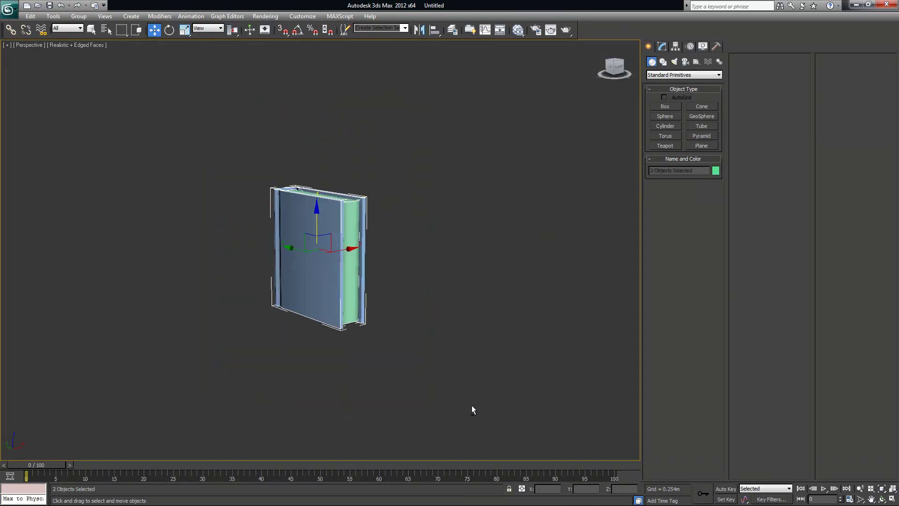
{"action": "middle_click_drag", "start_coordinate": [480, 397], "coordinate": [325, 304], "text": "alt"}
- Deselect everything and save the scene as temp_01.max
{"action": "left_click", "coordinate": [470, 387]}
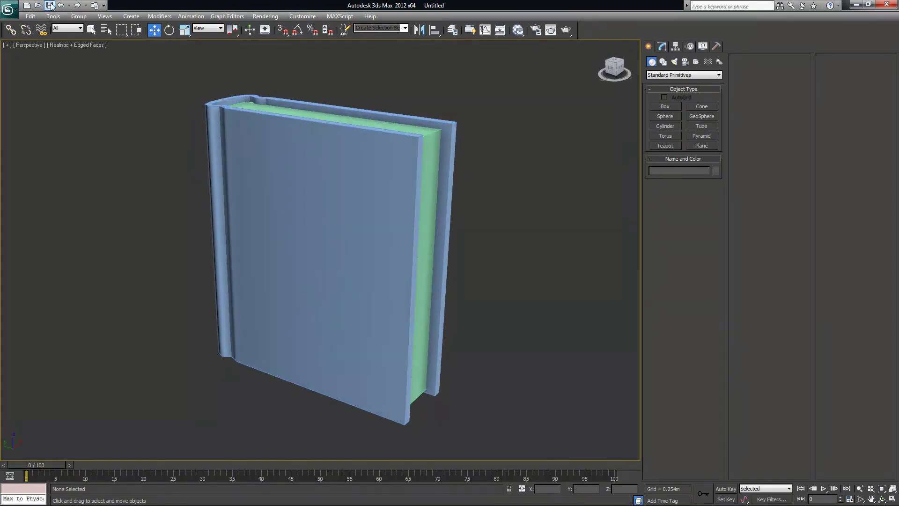
{"action": "left_click", "coordinate": [13, 11]}
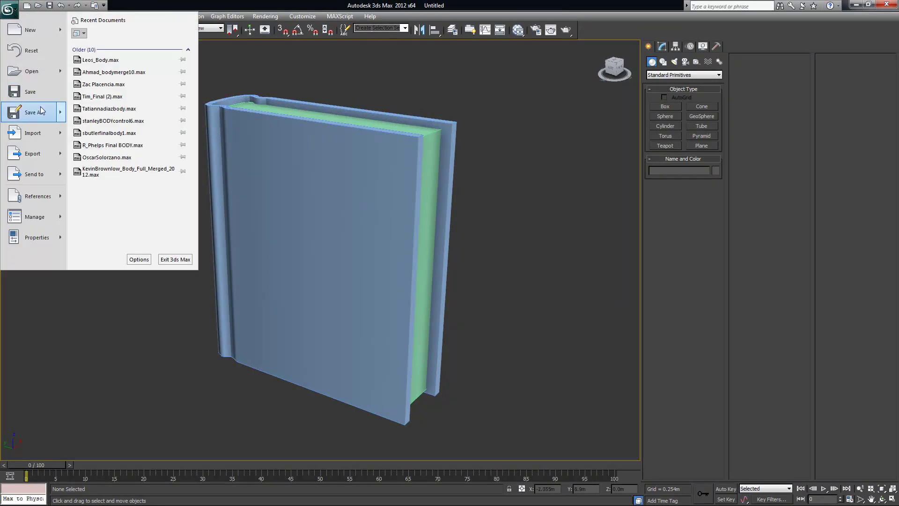
{"action": "left_click", "coordinate": [234, 6]}
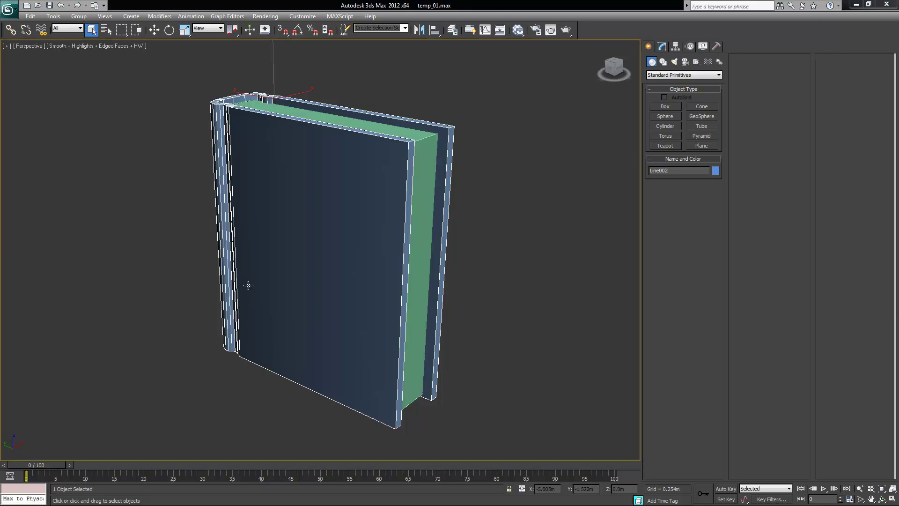
- Check which display driver is chosen in the viewport preferences, keeping OpenGL, and close the preferences
{"action": "middle_click_drag", "start_coordinate": [382, 269], "coordinate": [349, 276], "text": "alt"}
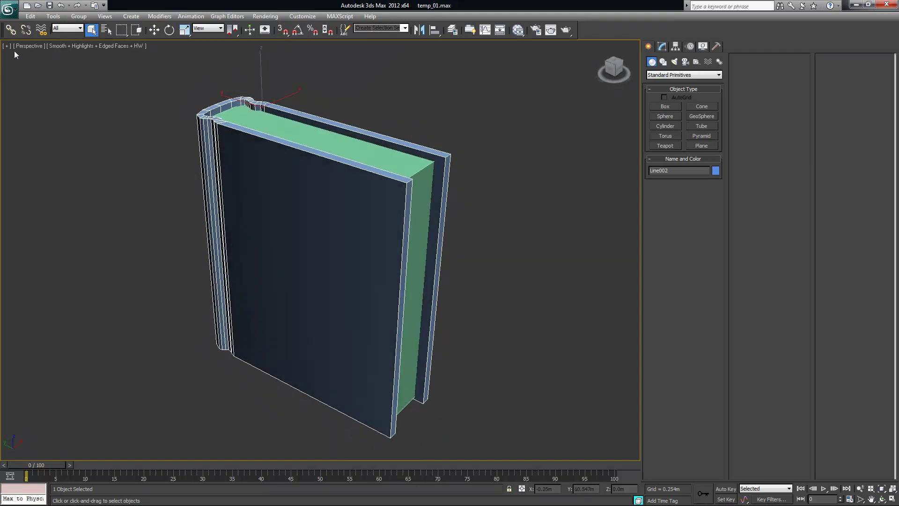
{"action": "left_click", "coordinate": [307, 17]}
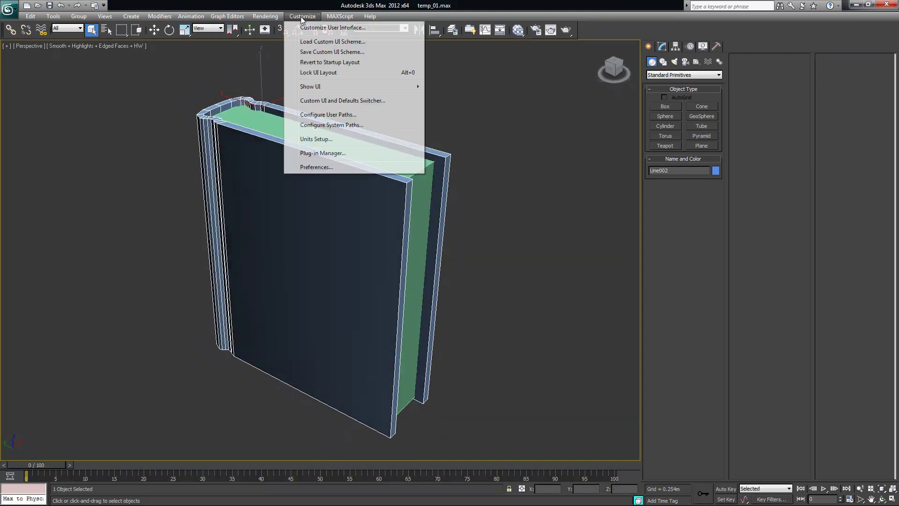
{"action": "left_click", "coordinate": [327, 167]}
{"action": "left_click_drag", "start_coordinate": [440, 131], "coordinate": [189, 108]}
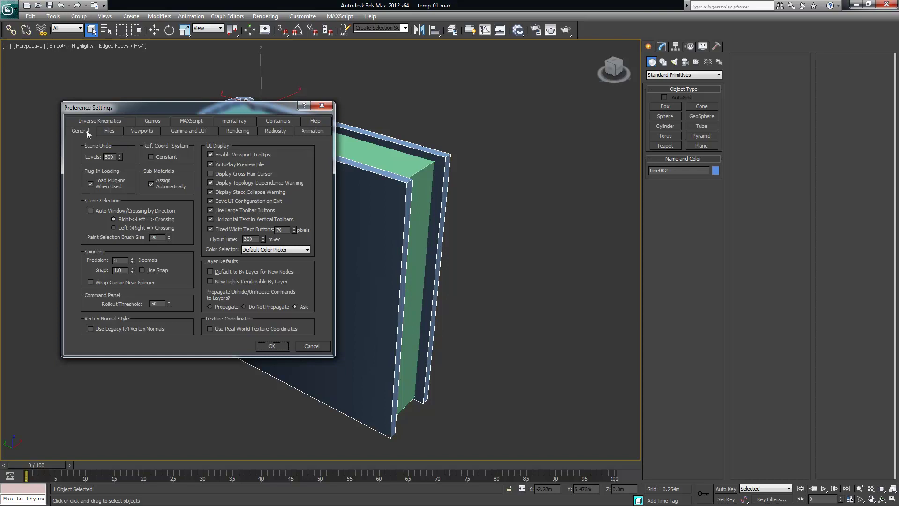
{"action": "left_click", "coordinate": [139, 132]}
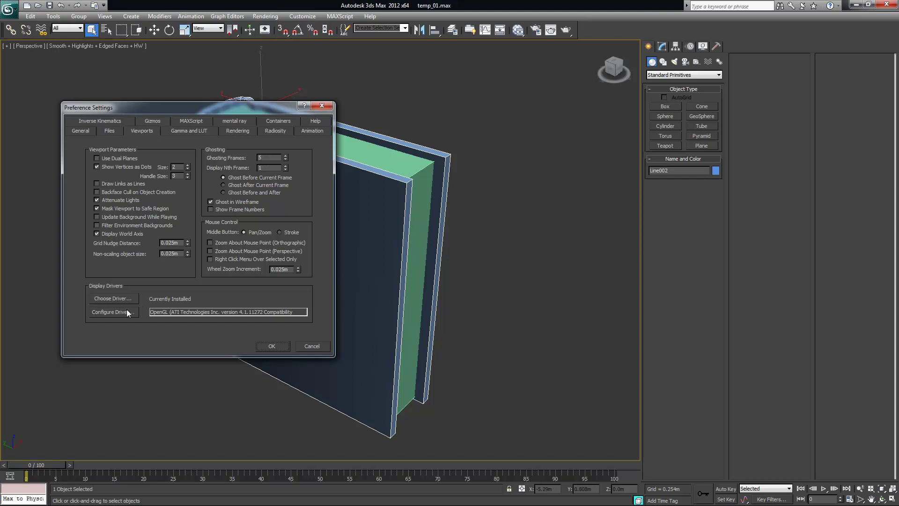
{"action": "left_click", "coordinate": [118, 298]}
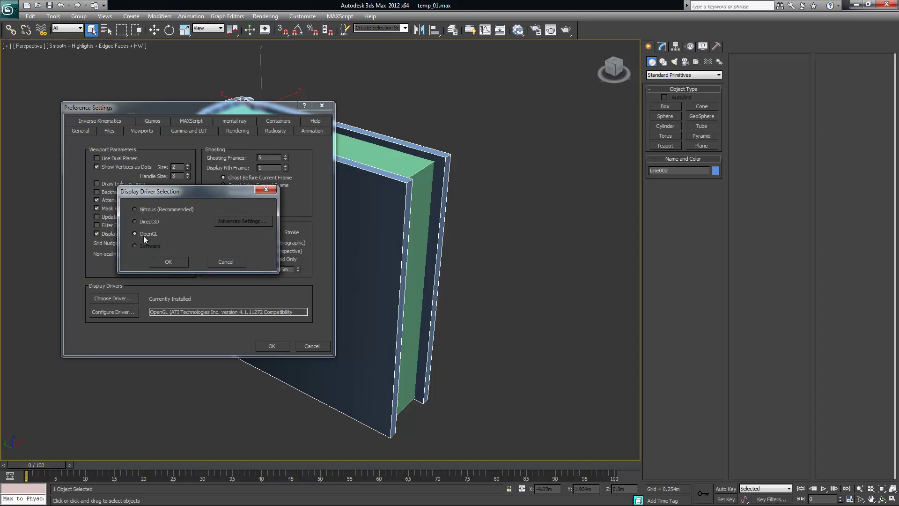
{"action": "left_click", "coordinate": [220, 262]}
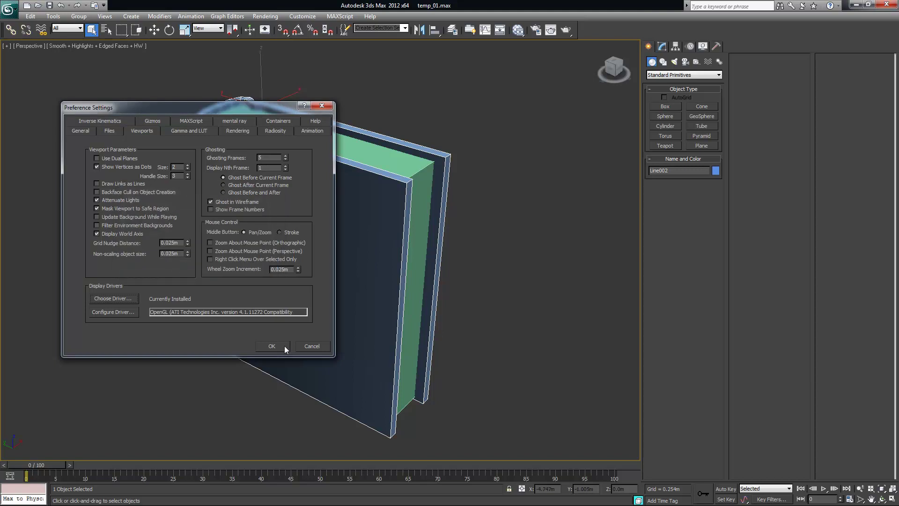
{"action": "left_click", "coordinate": [272, 345]}
- Convert the selected book cover to an Editable Poly
{"action": "middle_click_drag", "start_coordinate": [452, 259], "coordinate": [381, 283], "text": "alt"}
{"action": "middle_click_drag", "start_coordinate": [526, 222], "coordinate": [498, 234], "text": "alt"}
{"action": "middle_click_drag", "start_coordinate": [247, 220], "coordinate": [197, 110], "text": "alt"}
{"action": "middle_click_drag", "start_coordinate": [232, 260], "coordinate": [261, 272], "text": "alt"}
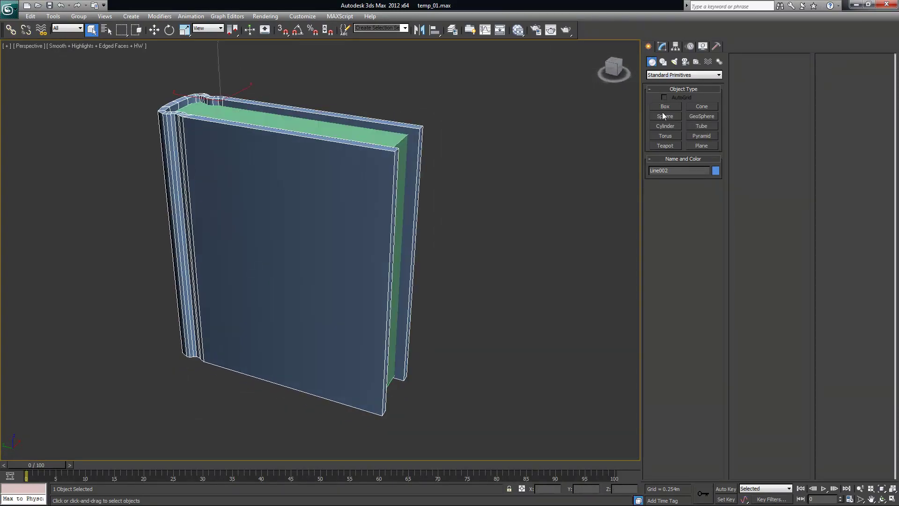
{"action": "right_click", "coordinate": [347, 175]}
{"action": "mouse_move", "coordinate": [373, 260]}
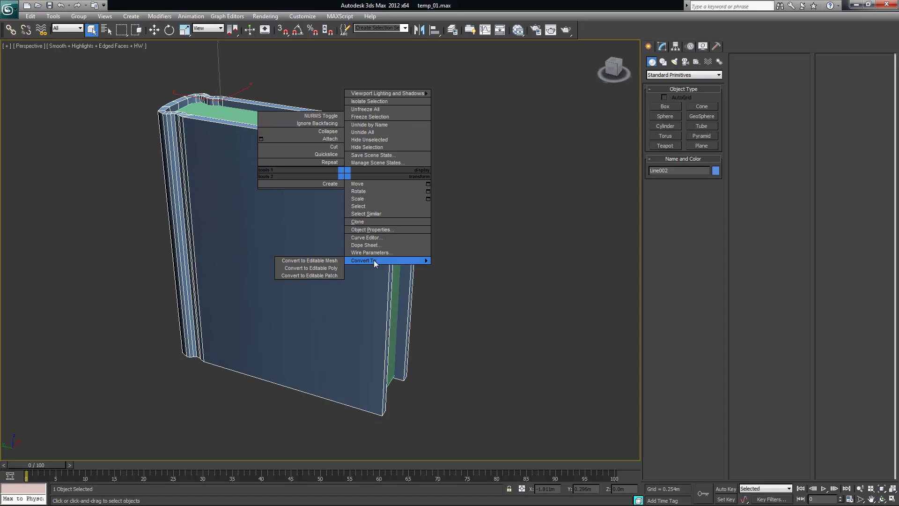
{"action": "left_click", "coordinate": [319, 268]}
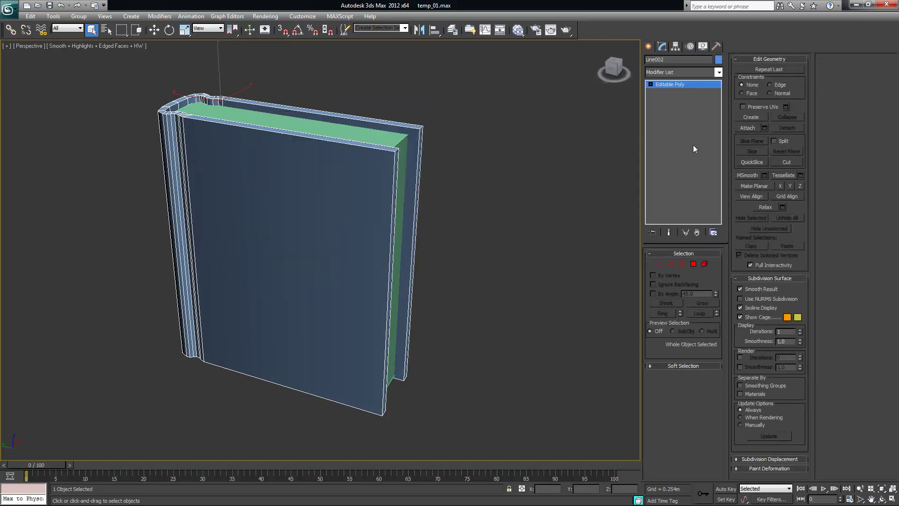
- Select all edges of the cover, excluding the vertical edges that run along its height
{"action": "left_click", "coordinate": [671, 263]}
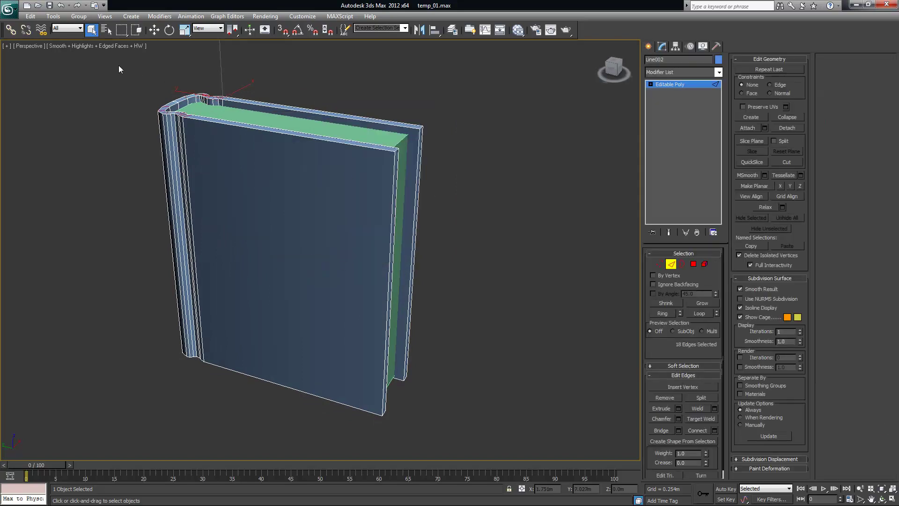
{"action": "key", "text": "ctrl+a"}
{"action": "middle_click_drag", "start_coordinate": [376, 296], "coordinate": [547, 285], "text": "alt"}
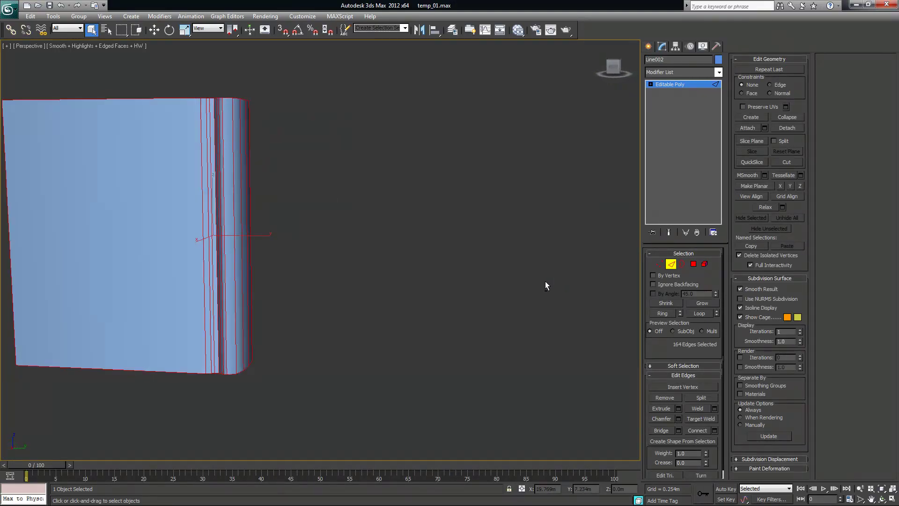
{"action": "left_click_drag", "start_coordinate": [160, 170], "coordinate": [327, 221], "text": "alt"}
{"action": "middle_click_drag", "start_coordinate": [448, 257], "coordinate": [446, 299], "text": "alt"}
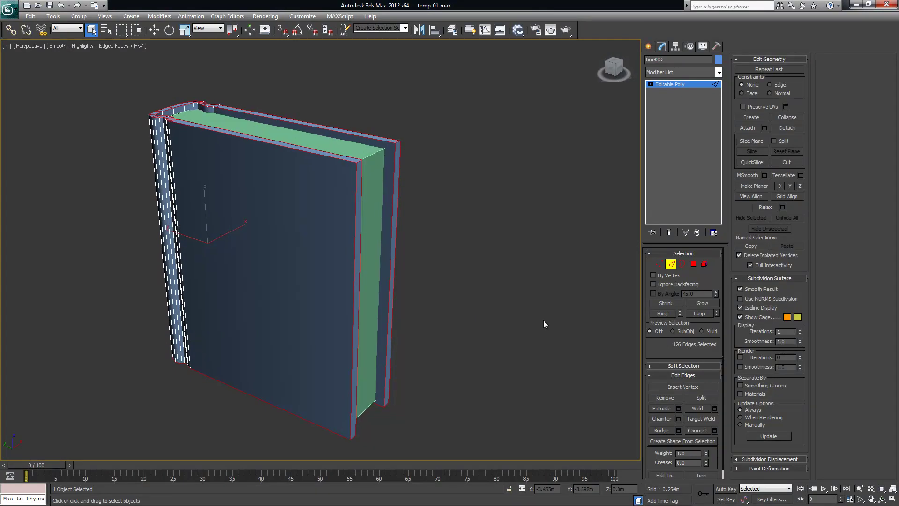
- Chamfer the selected cover edges by 0.03 m with 1 segment
{"action": "scroll", "coordinate": [424, 229], "scroll_direction": "up", "scroll_amount": 5}
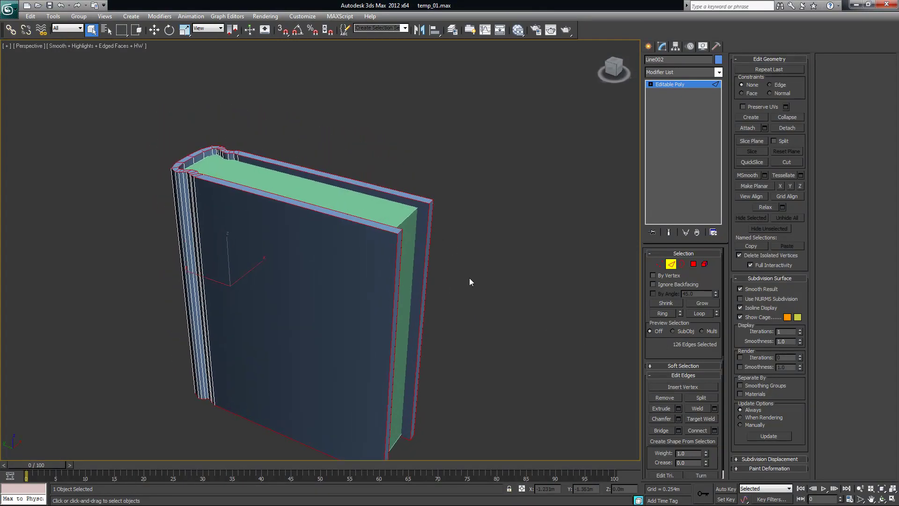
{"action": "left_click", "coordinate": [677, 418]}
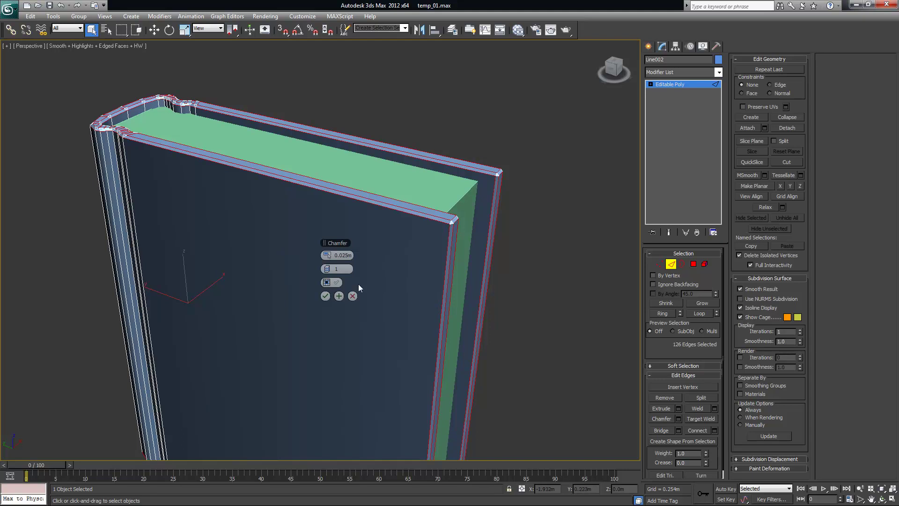
{"action": "left_click_drag", "start_coordinate": [331, 268], "coordinate": [327, 269]}
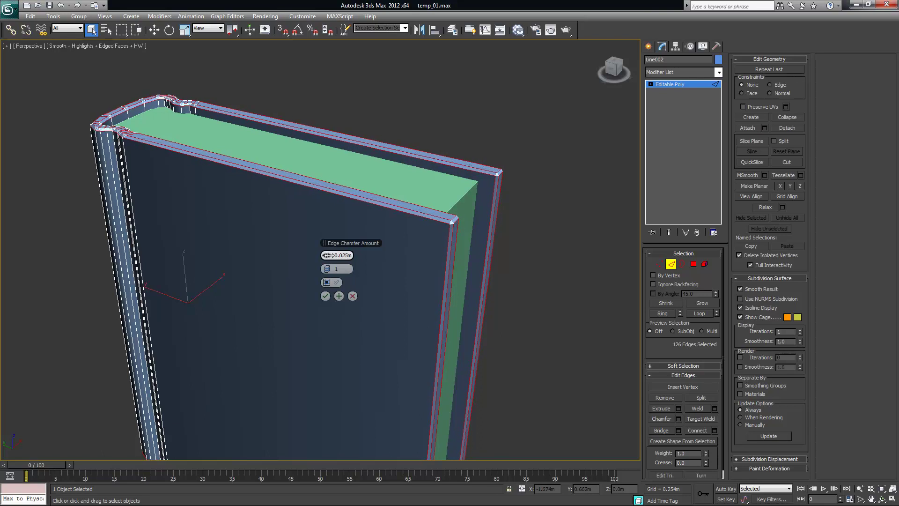
{"action": "left_click_drag", "start_coordinate": [327, 255], "coordinate": [334, 255]}
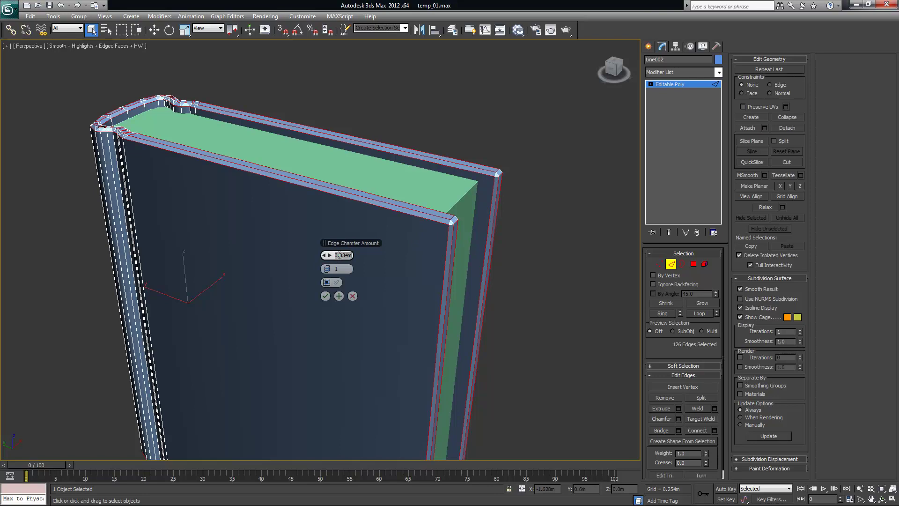
{"action": "type", "text": "0.03"}
{"action": "key", "text": "Return"}
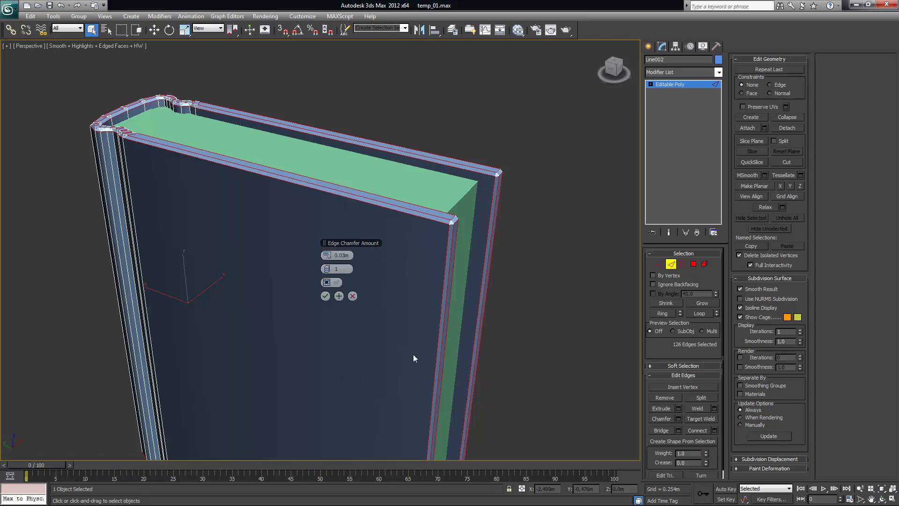
{"action": "left_click", "coordinate": [326, 296]}
- Check the chamfered rim around the spine and reselect all cover edges except the long vertical ones crossing the middle
{"action": "middle_click_drag", "start_coordinate": [251, 217], "coordinate": [147, 210], "text": "alt"}
{"action": "scroll", "coordinate": [268, 258], "scroll_direction": "up", "scroll_amount": 5}
{"action": "scroll", "coordinate": [71, 186], "scroll_direction": "up", "scroll_amount": 3}
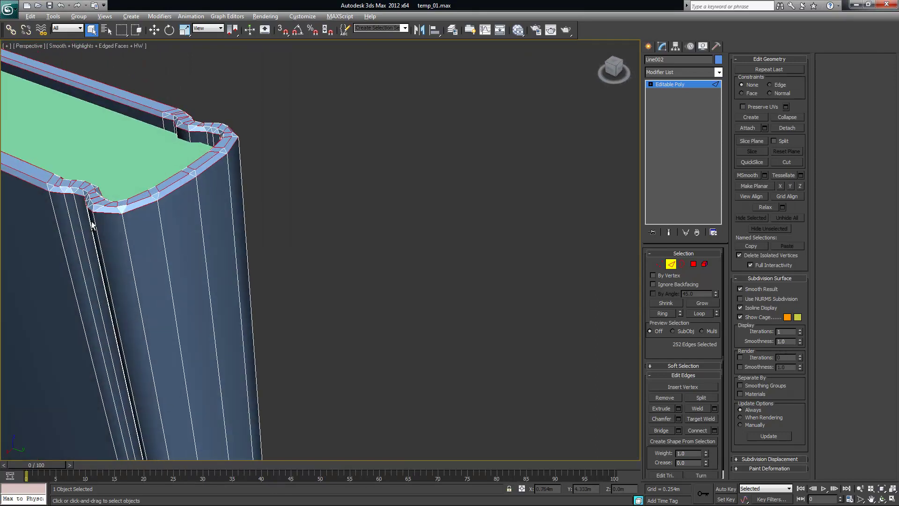
{"action": "middle_click_drag", "start_coordinate": [79, 218], "coordinate": [77, 194], "text": "alt"}
{"action": "middle_click_drag", "start_coordinate": [171, 206], "coordinate": [346, 195], "text": "alt"}
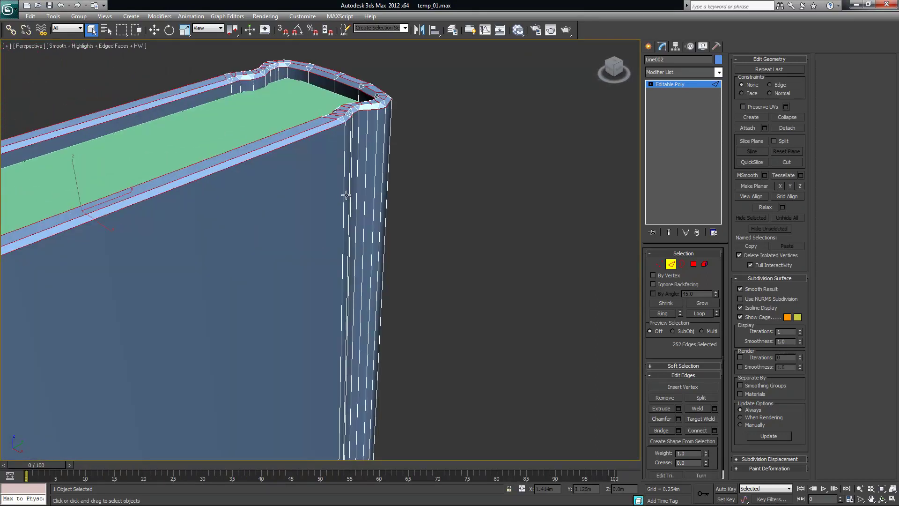
{"action": "scroll", "coordinate": [347, 223], "scroll_direction": "down", "scroll_amount": 5}
{"action": "middle_click_drag", "start_coordinate": [330, 248], "coordinate": [361, 192]}
{"action": "key", "text": "ctrl+a"}
{"action": "middle_click_drag", "start_coordinate": [301, 298], "coordinate": [262, 281], "text": "alt"}
{"action": "left_click_drag", "start_coordinate": [406, 272], "coordinate": [282, 202], "text": "alt"}
{"action": "middle_click_drag", "start_coordinate": [281, 201], "coordinate": [357, 276], "text": "alt"}
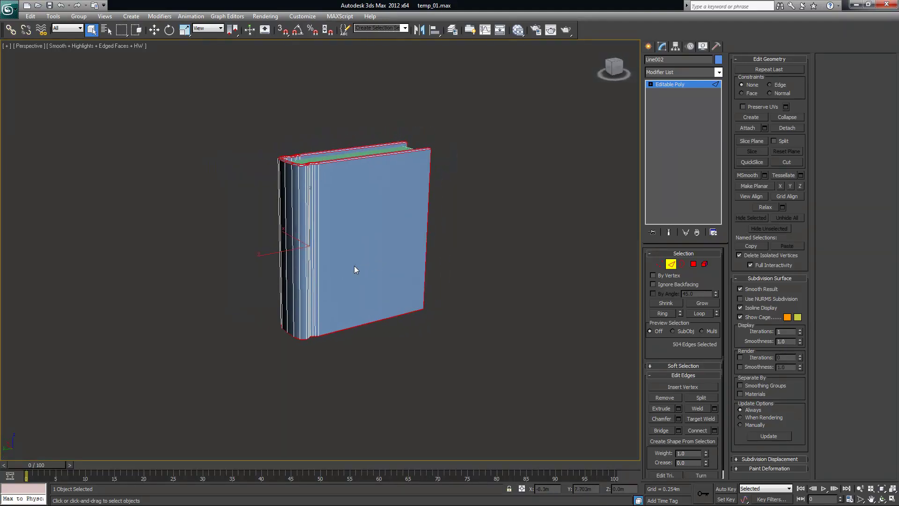
- Start a second chamfer on the selected cover rim edges with an amount of about 0.008 m and inspect the cover's corner
{"action": "middle_click_drag", "start_coordinate": [353, 226], "coordinate": [319, 293], "text": "alt"}
{"action": "scroll", "coordinate": [345, 239], "scroll_direction": "up", "scroll_amount": 4}
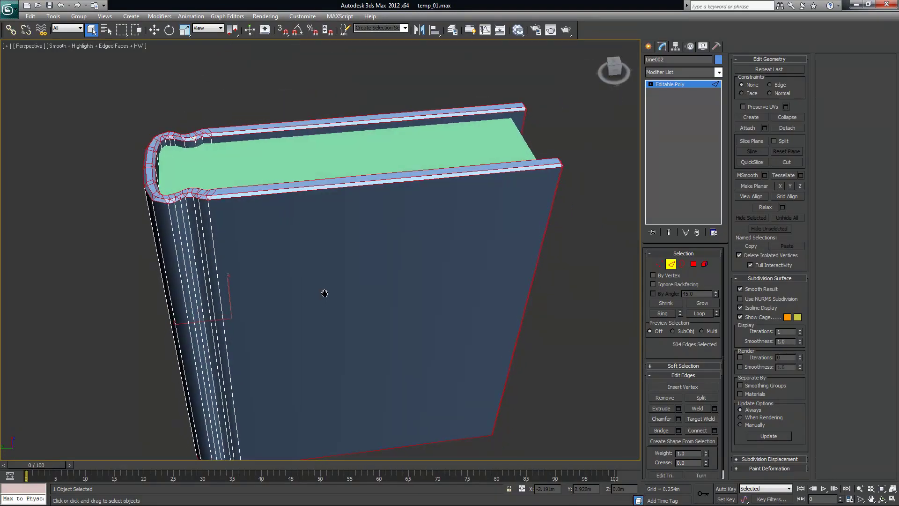
{"action": "scroll", "coordinate": [327, 293], "scroll_direction": "up", "scroll_amount": 3}
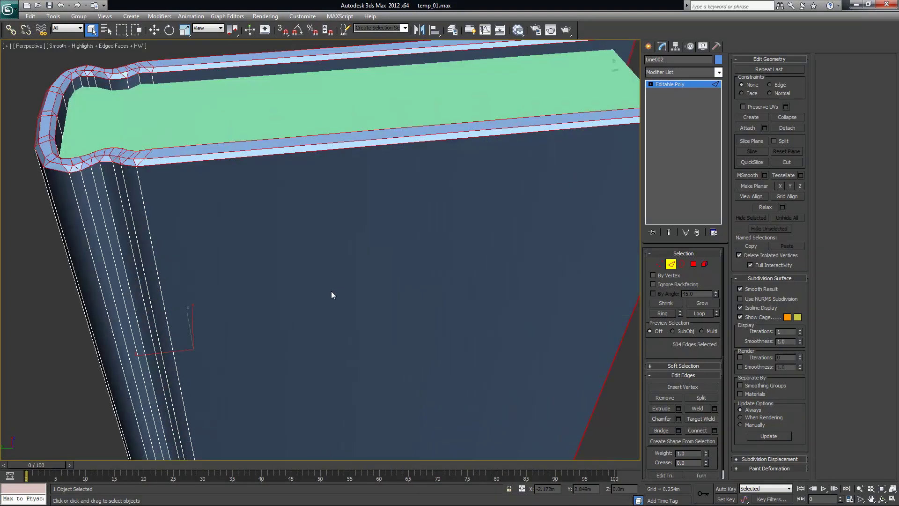
{"action": "left_click", "coordinate": [678, 418]}
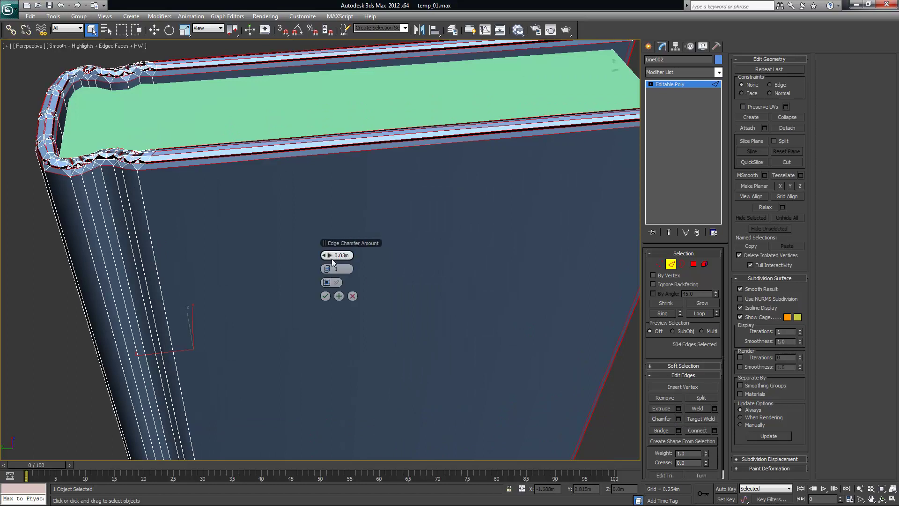
{"action": "left_click_drag", "start_coordinate": [330, 255], "coordinate": [326, 255]}
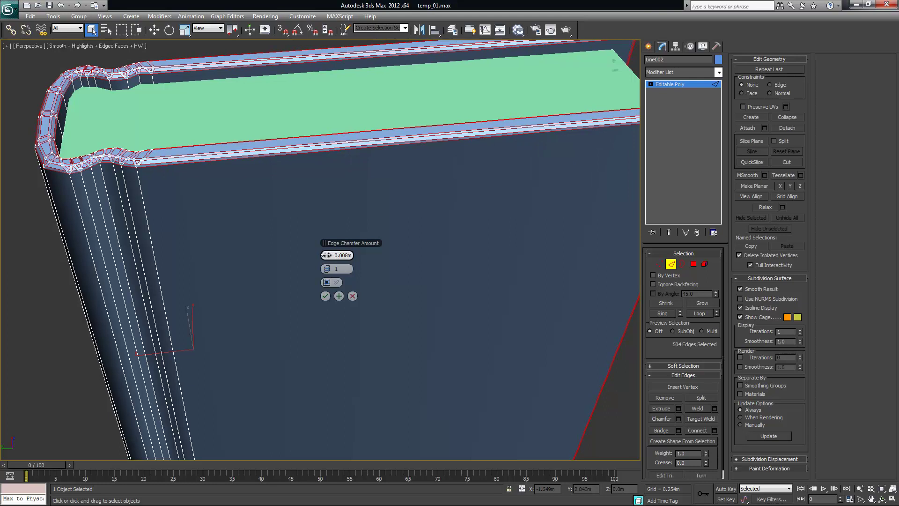
{"action": "middle_click_drag", "start_coordinate": [516, 243], "coordinate": [457, 272], "text": "alt"}
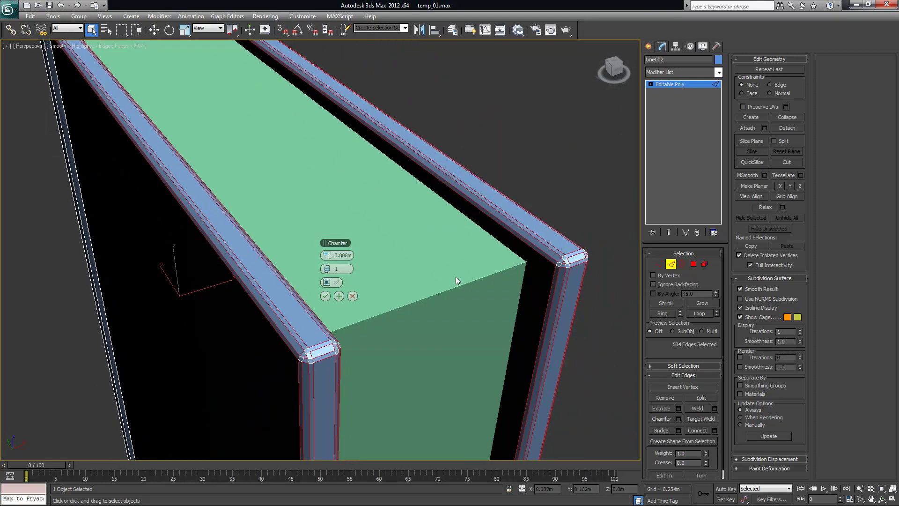
{"action": "middle_click_drag", "start_coordinate": [419, 332], "coordinate": [422, 285]}
{"action": "scroll", "coordinate": [415, 324], "scroll_direction": "up", "scroll_amount": 3}
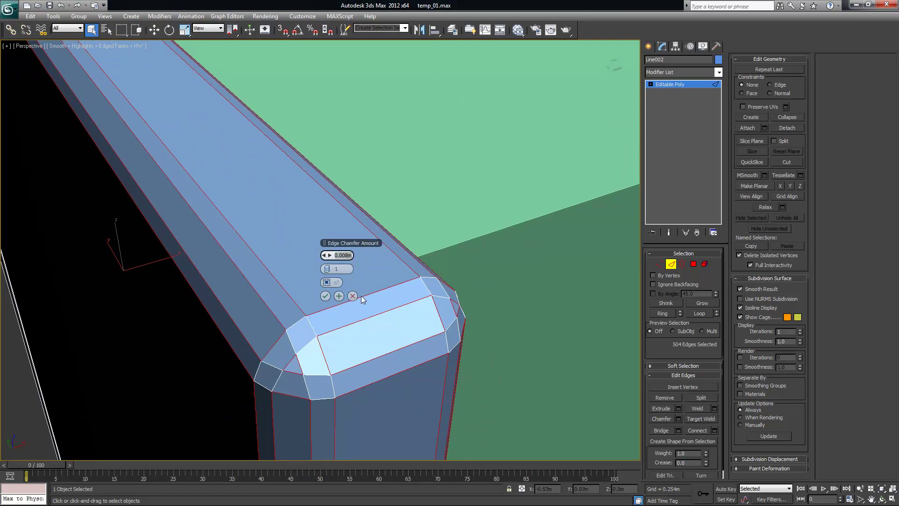
- Try chamfer amounts of 0.004 m and 0.009 m on the cover's rim edges
{"action": "type", "text": ".004"}
{"action": "key", "text": "Return"}
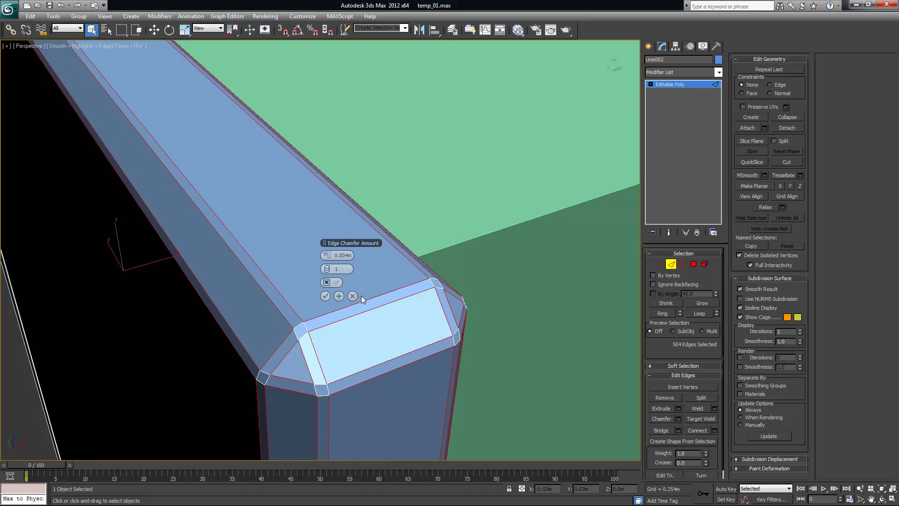
{"action": "key", "text": "Return"}
{"action": "type", "text": ".009"}
{"action": "key", "text": "Return"}
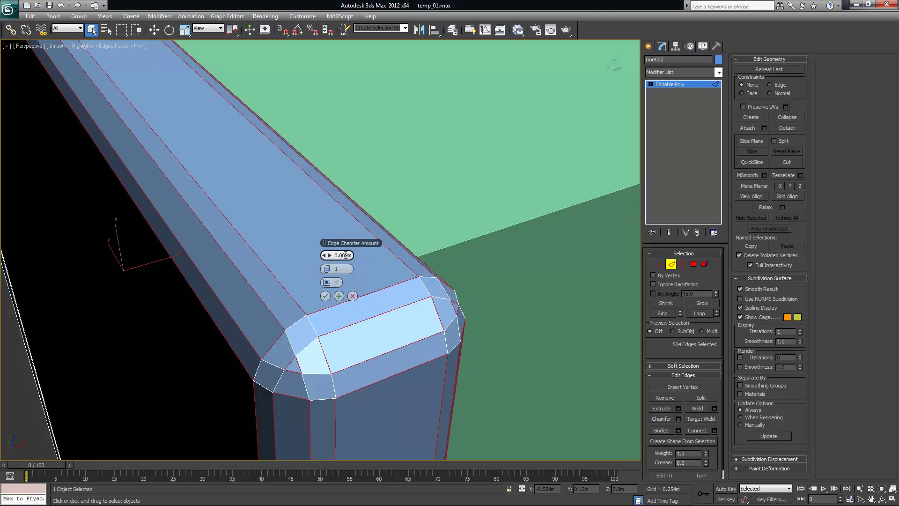
- Set the chamfer amount to 0.01 m, apply it to the rim edges and deselect them
{"action": "type", "text": ".01"}
{"action": "key", "text": "Return"}
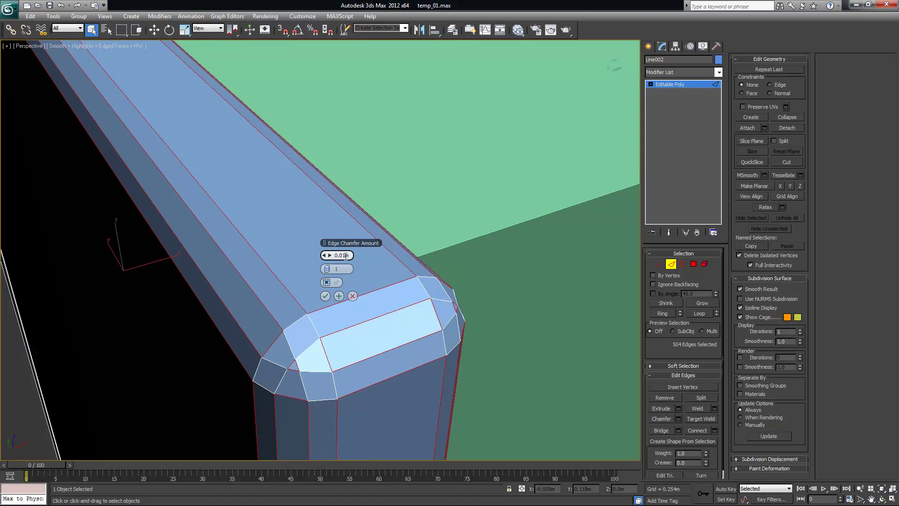
{"action": "left_click", "coordinate": [328, 296]}
{"action": "left_click", "coordinate": [463, 206]}
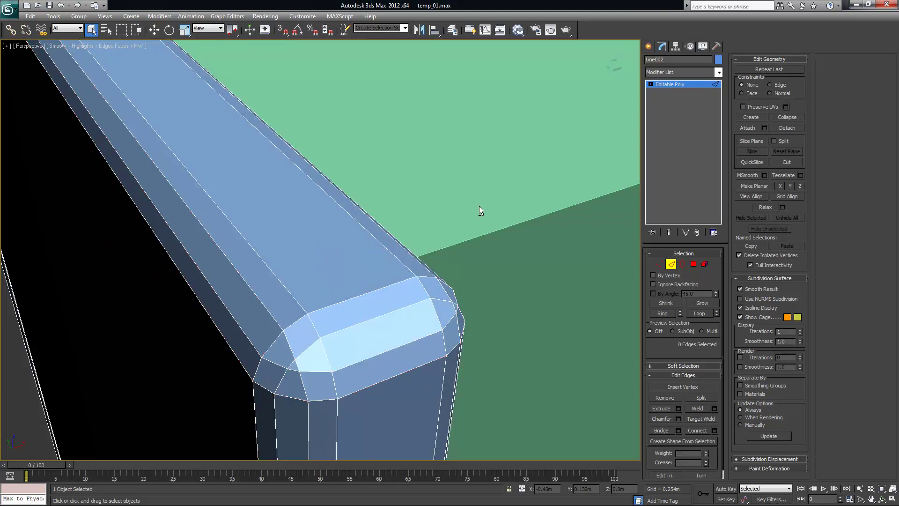
- Examine the chamfered rim around the spine, its grooves and the cover's outer faces
{"action": "key", "text": "z"}
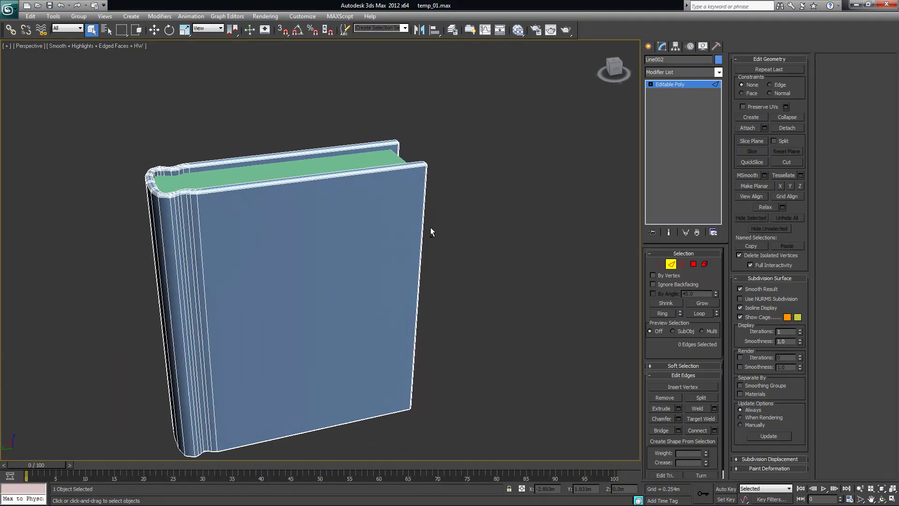
{"action": "scroll", "coordinate": [304, 247], "scroll_direction": "up", "scroll_amount": 5}
{"action": "middle_click_drag", "start_coordinate": [332, 250], "coordinate": [240, 283], "text": "alt"}
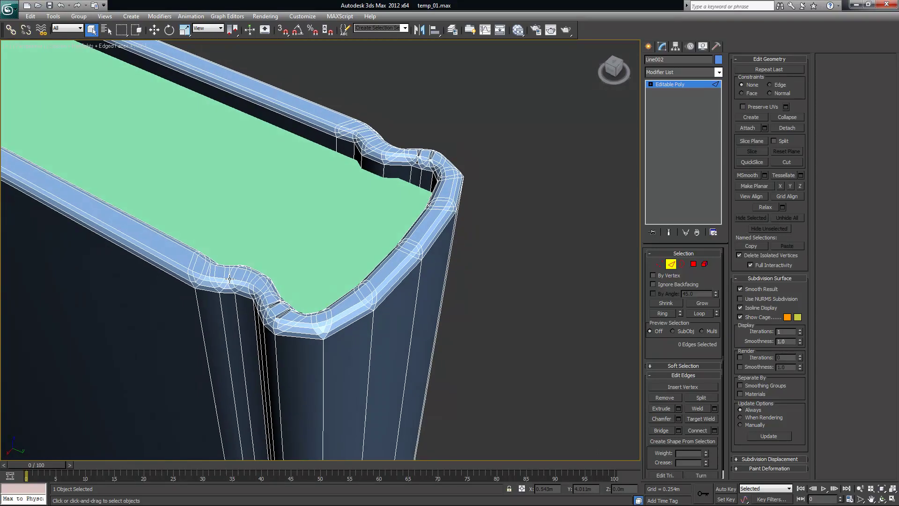
{"action": "scroll", "coordinate": [304, 326], "scroll_direction": "up", "scroll_amount": 5}
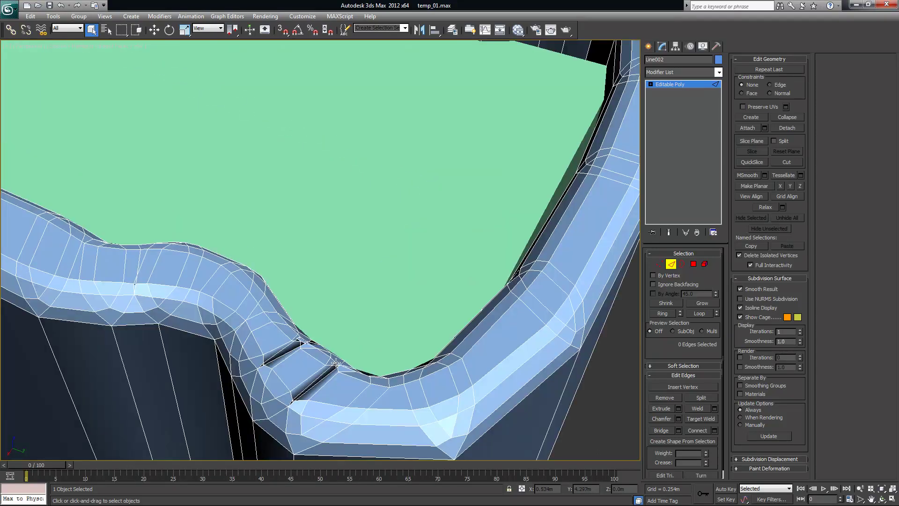
{"action": "mouse_move", "coordinate": [305, 361]}
{"action": "middle_mouse_down", "text": "alt"}
{"action": "mouse_move", "coordinate": [328, 363]}
{"action": "mouse_move", "coordinate": [319, 353]}
{"action": "middle_mouse_up", "text": "alt"}
{"action": "middle_click_drag", "start_coordinate": [433, 328], "coordinate": [184, 192], "text": "alt"}
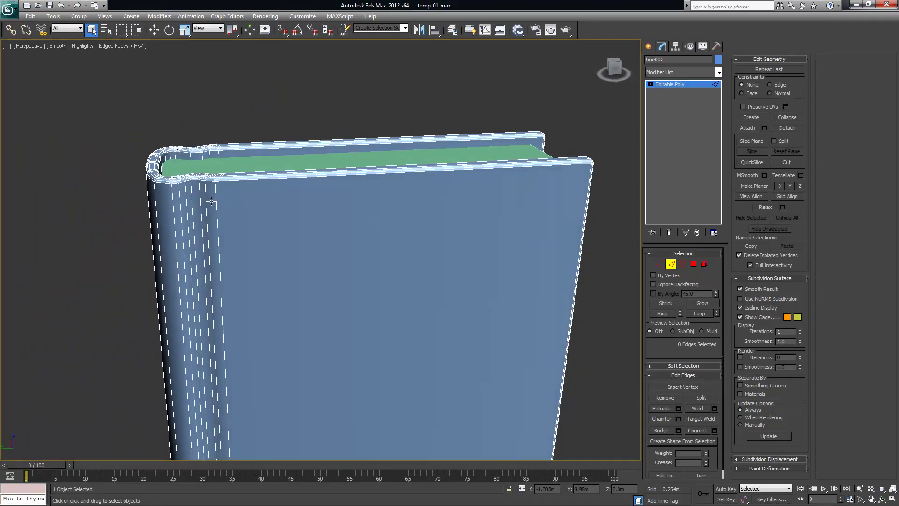
{"action": "middle_click_drag", "start_coordinate": [168, 235], "coordinate": [345, 233], "text": "alt"}
{"action": "scroll", "coordinate": [364, 215], "scroll_direction": "down", "scroll_amount": 3}
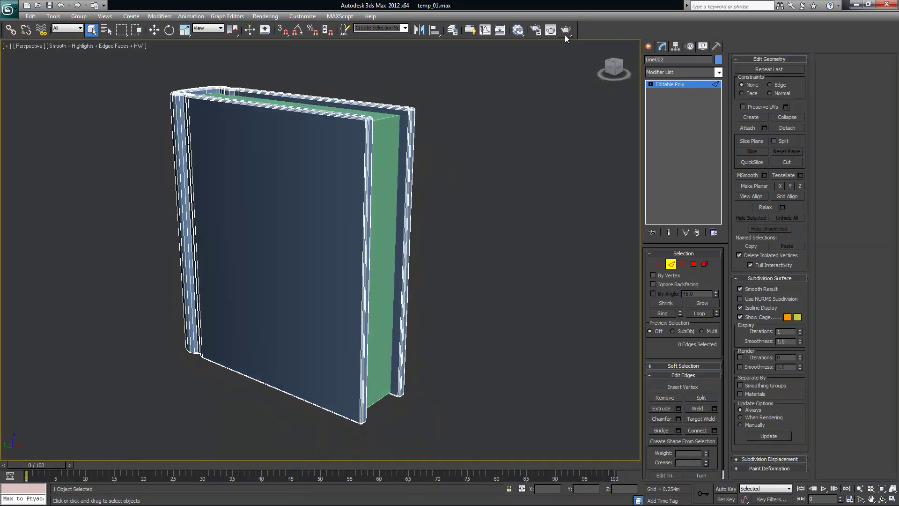
- Render the book in the Perspective view from two distances to check the rounded cover edges
{"action": "middle_click_drag", "start_coordinate": [470, 108], "coordinate": [511, 92], "text": "alt"}
{"action": "left_click", "coordinate": [552, 31]}
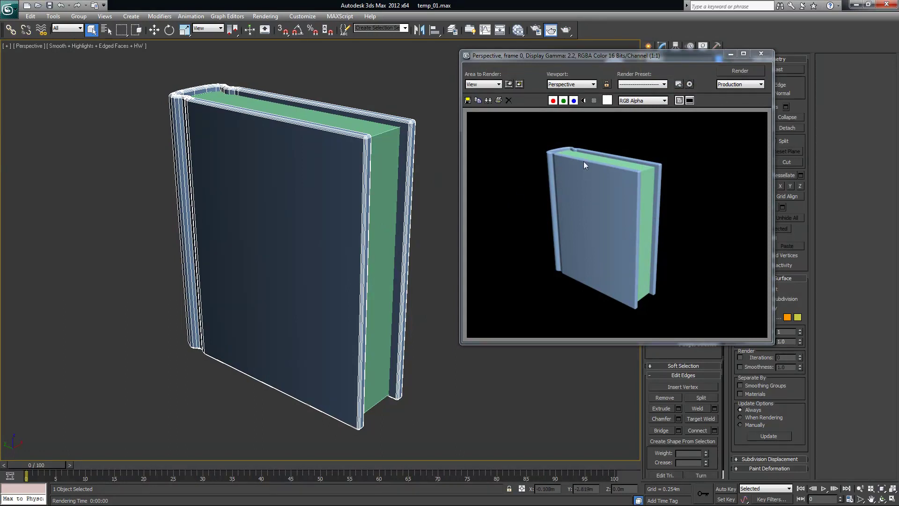
{"action": "left_click", "coordinate": [759, 54]}
{"action": "middle_click_drag", "start_coordinate": [399, 214], "coordinate": [464, 192], "text": "alt"}
{"action": "scroll", "coordinate": [420, 218], "scroll_direction": "up", "scroll_amount": 5}
{"action": "scroll", "coordinate": [442, 225], "scroll_direction": "down", "scroll_amount": 5}
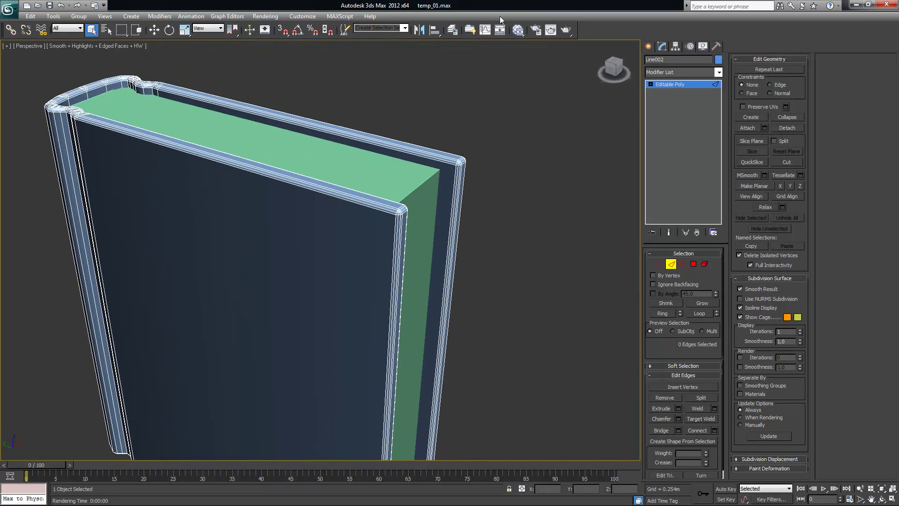
{"action": "left_click", "coordinate": [566, 31]}
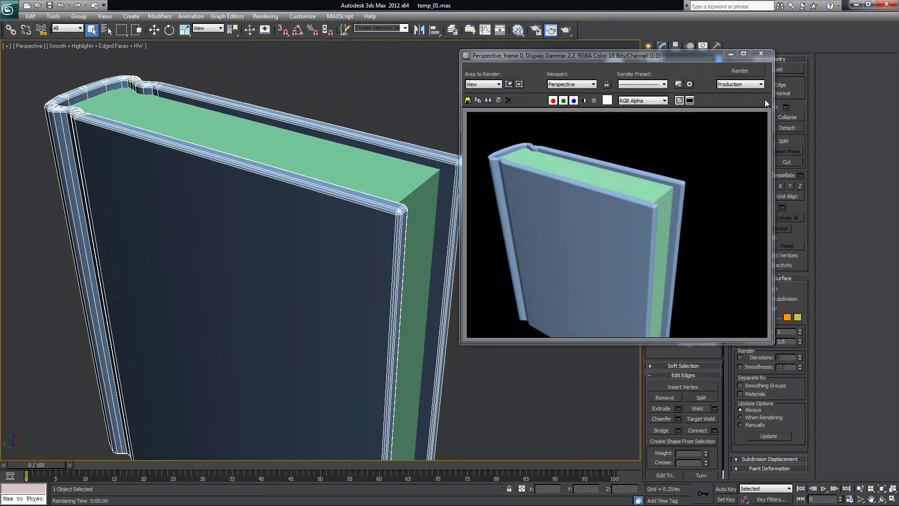
{"action": "middle_click_drag", "start_coordinate": [443, 189], "coordinate": [356, 159], "text": "alt"}
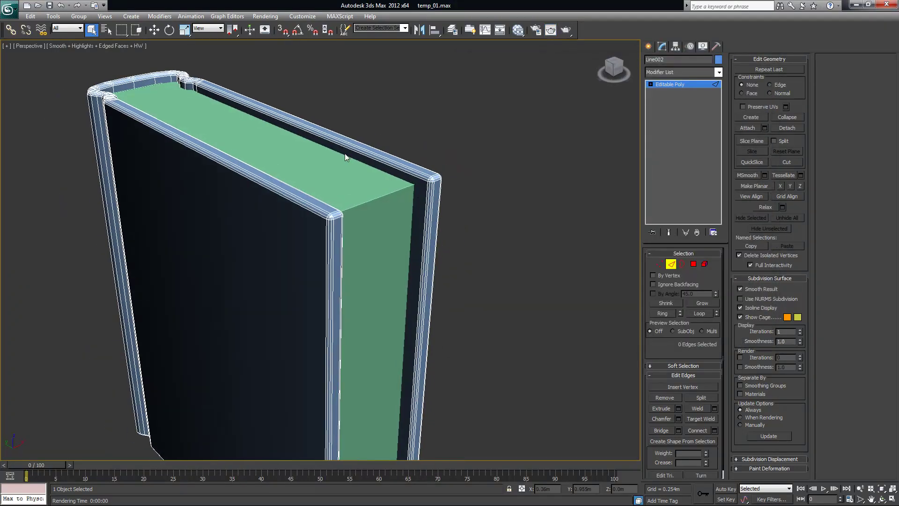
- Leave edge editing on the cover and select only the page-block box
{"action": "left_click", "coordinate": [671, 264]}
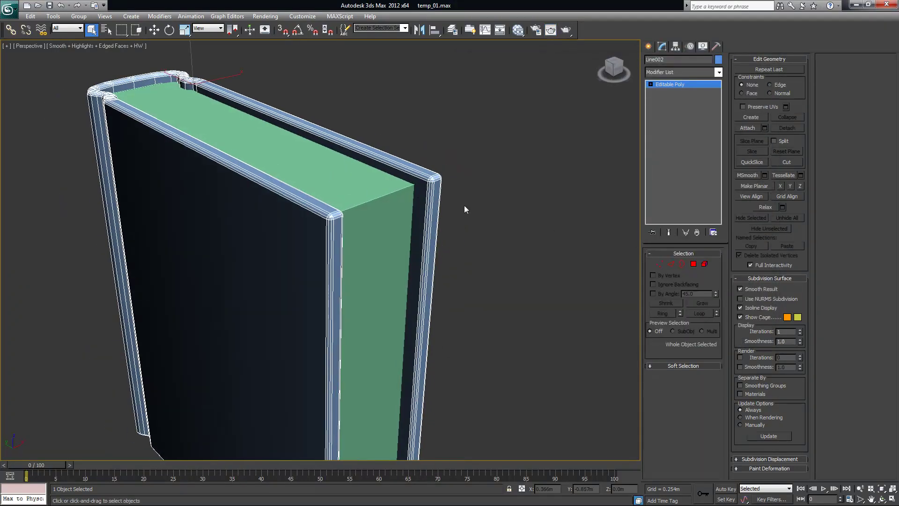
{"action": "left_click", "coordinate": [374, 182], "text": "ctrl"}
{"action": "middle_click_drag", "start_coordinate": [376, 195], "coordinate": [347, 239], "text": "alt"}
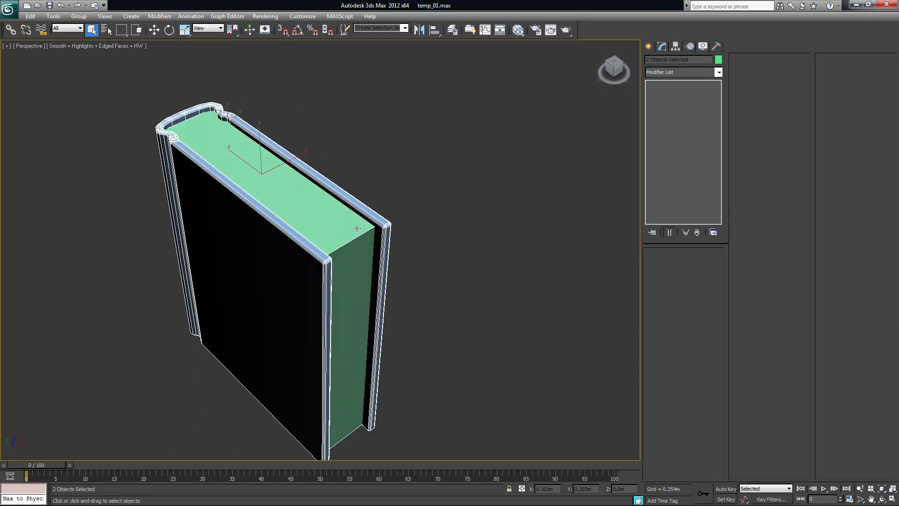
{"action": "middle_click_drag", "start_coordinate": [329, 197], "coordinate": [315, 201], "text": "alt"}
{"action": "left_click", "coordinate": [315, 201]}
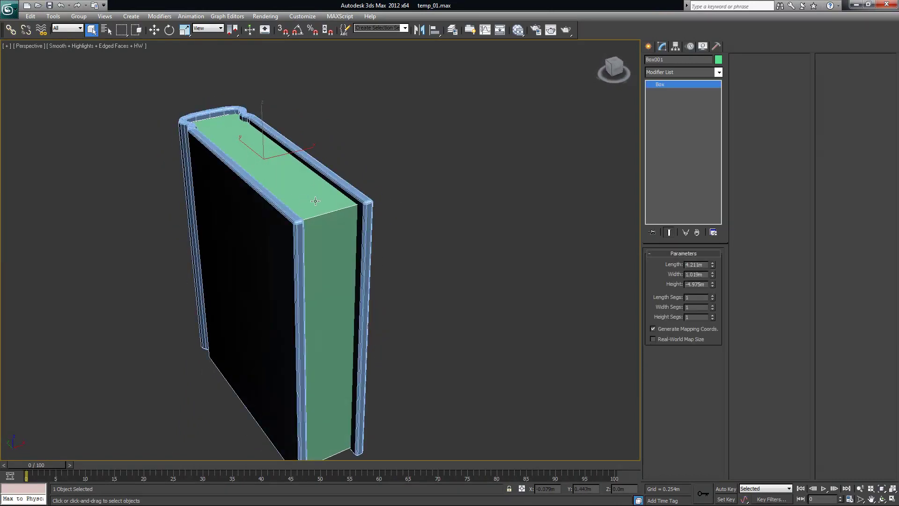
- Set the page-block box's width segments to 50
{"action": "mouse_move", "coordinate": [406, 188]}
{"action": "middle_mouse_down", "text": "alt"}
{"action": "mouse_move", "coordinate": [397, 194]}
{"action": "mouse_move", "coordinate": [423, 190]}
{"action": "mouse_move", "coordinate": [429, 173]}
{"action": "mouse_move", "coordinate": [403, 185]}
{"action": "mouse_move", "coordinate": [425, 177]}
{"action": "mouse_move", "coordinate": [421, 189]}
{"action": "middle_mouse_up", "text": "alt"}
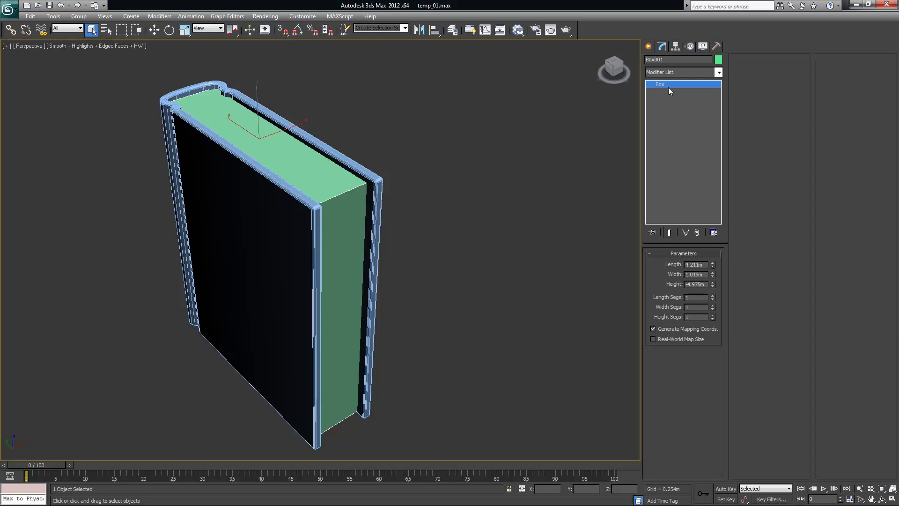
{"action": "middle_click_drag", "start_coordinate": [538, 251], "coordinate": [514, 254], "text": "alt"}
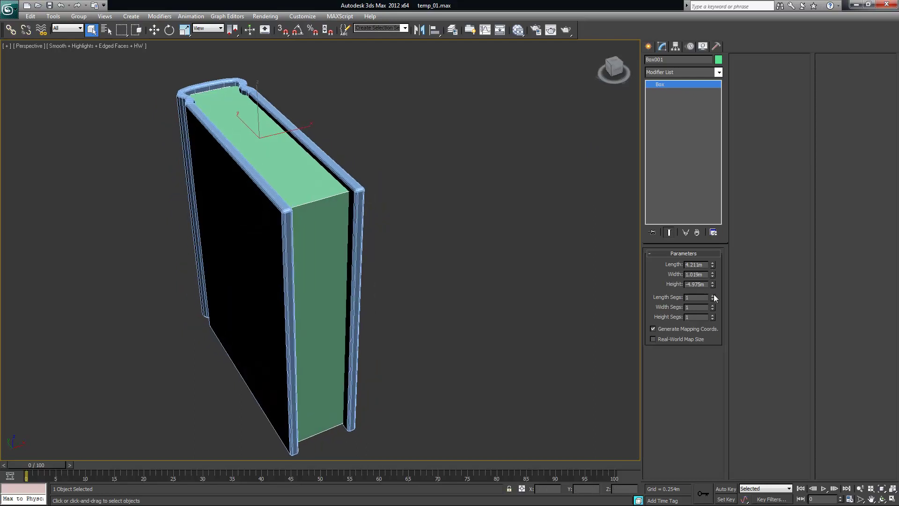
{"action": "left_click_drag", "start_coordinate": [712, 298], "coordinate": [711, 84]}
{"action": "middle_click_drag", "start_coordinate": [504, 164], "coordinate": [487, 165], "text": "alt"}
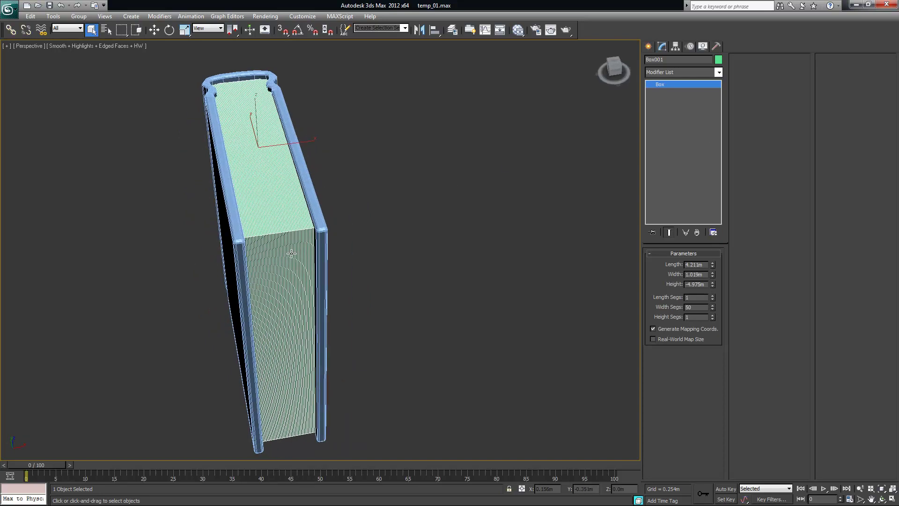
- Try denser page divisions of 100 and 101 width segments on the page-block box
{"action": "double_click", "coordinate": [699, 308]}
{"action": "type", "text": "101"}
{"action": "key", "text": "Return"}
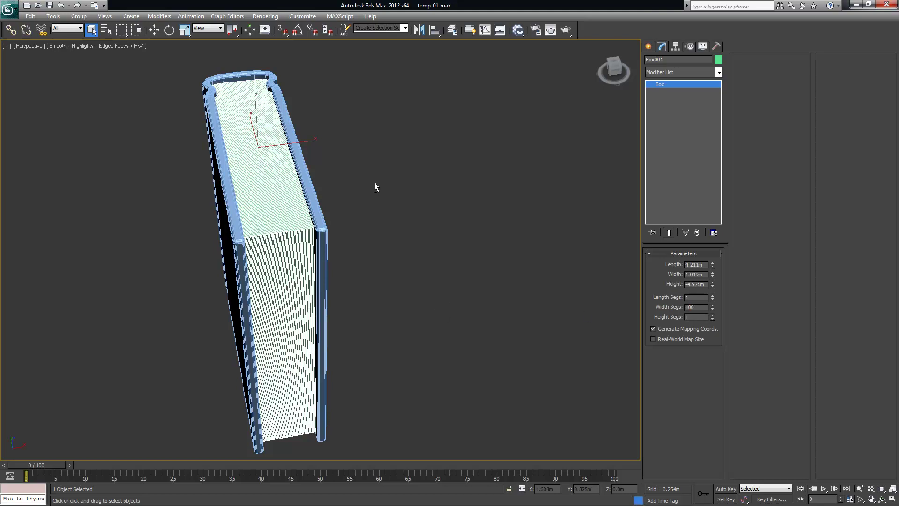
{"action": "middle_click_drag", "start_coordinate": [409, 235], "coordinate": [355, 175], "text": "alt"}
{"action": "scroll", "coordinate": [321, 261], "scroll_direction": "up", "scroll_amount": 3}
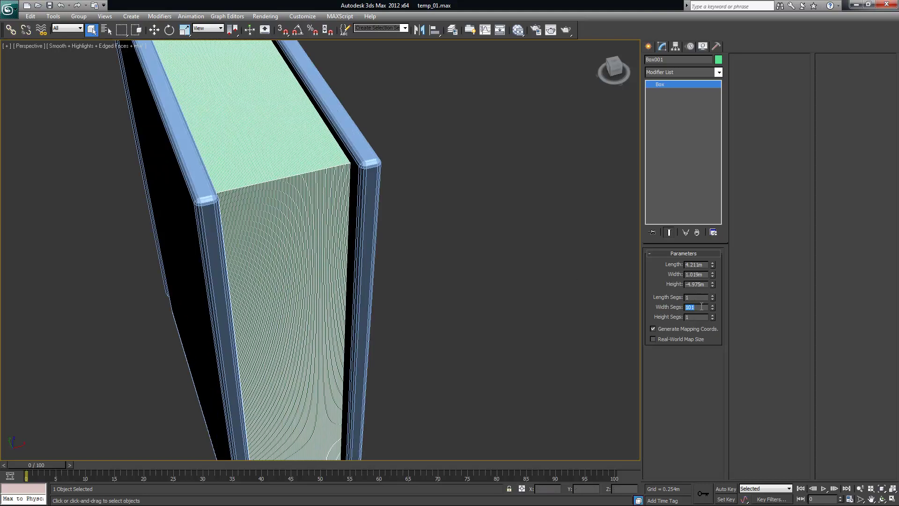
- Return the page-block box to 50 width segments and check the page lines from the book's open side
{"action": "key", "text": "Return"}
{"action": "middle_click_drag", "start_coordinate": [403, 199], "coordinate": [171, 191], "text": "alt"}
{"action": "middle_click_drag", "start_coordinate": [300, 203], "coordinate": [325, 213]}
{"action": "scroll", "coordinate": [319, 171], "scroll_direction": "down", "scroll_amount": 3}
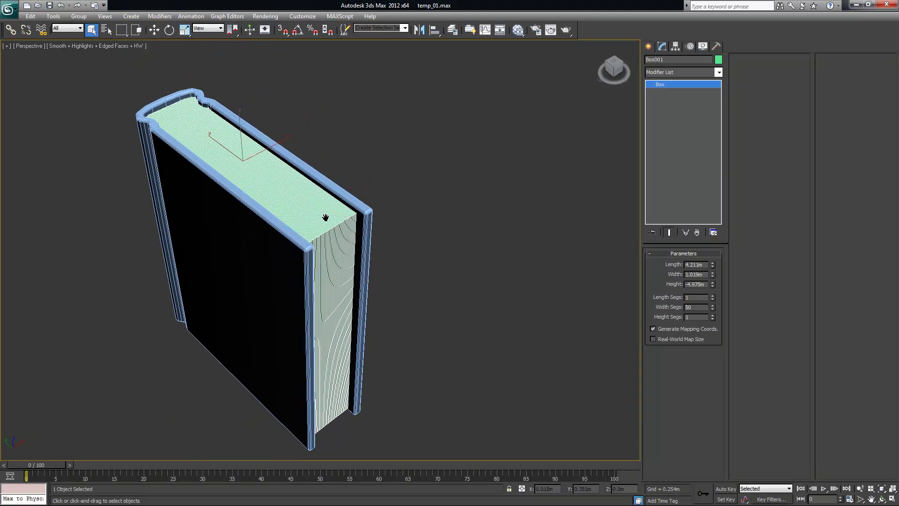
{"action": "middle_click_drag", "start_coordinate": [278, 181], "coordinate": [246, 170], "text": "alt"}
{"action": "mouse_move", "coordinate": [341, 261]}
{"action": "middle_mouse_down", "text": "alt"}
{"action": "mouse_move", "coordinate": [327, 260]}
{"action": "mouse_move", "coordinate": [345, 261]}
{"action": "mouse_move", "coordinate": [336, 257]}
{"action": "middle_mouse_up", "text": "alt"}
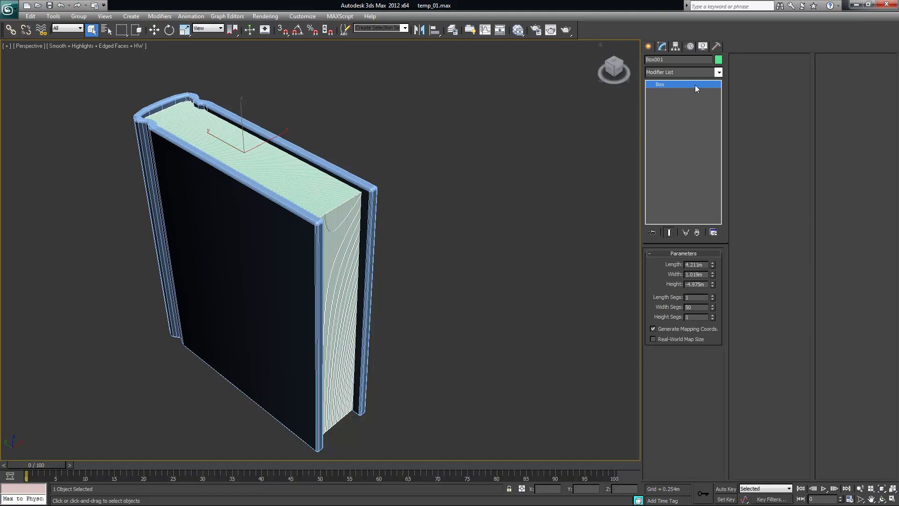
{"action": "right_click", "coordinate": [316, 194]}
{"action": "mouse_move", "coordinate": [346, 282]}
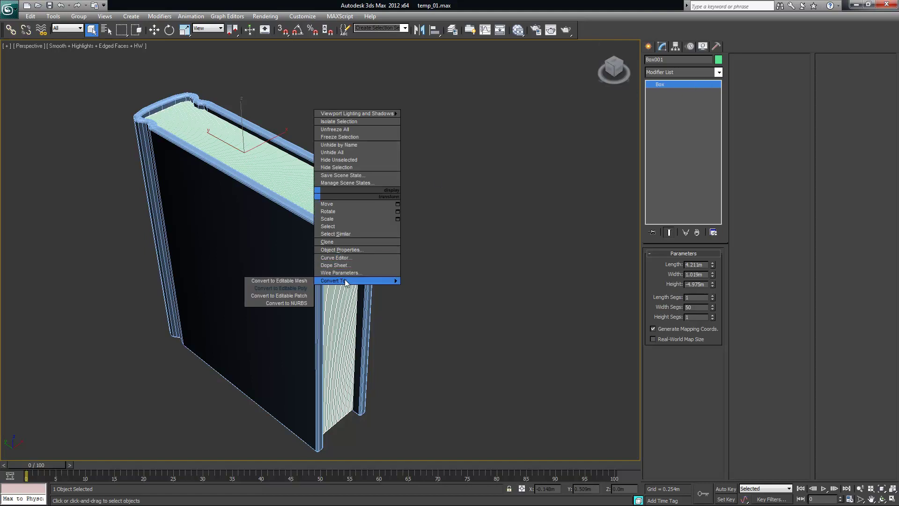
{"action": "left_click", "coordinate": [307, 201]}
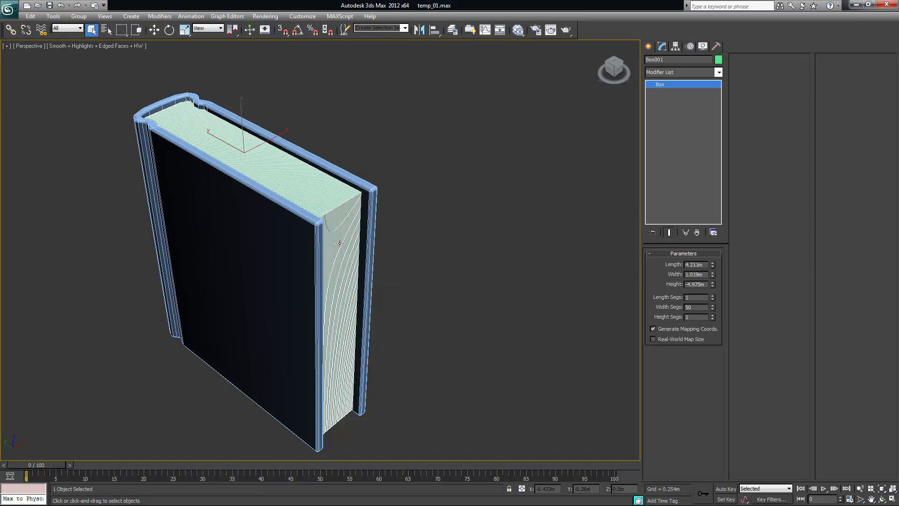
- Add a Noise modifier to the segmented page-block box
{"action": "left_click", "coordinate": [721, 74]}
{"action": "left_click_drag", "start_coordinate": [722, 106], "coordinate": [720, 207]}
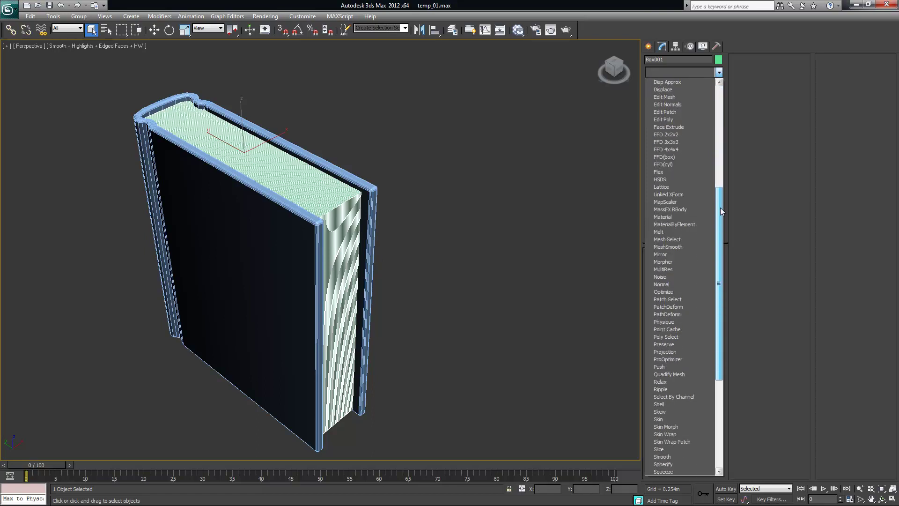
{"action": "left_click", "coordinate": [665, 278]}
{"action": "mouse_move", "coordinate": [494, 252]}
{"action": "middle_mouse_down", "text": "alt"}
{"action": "mouse_move", "coordinate": [445, 239]}
{"action": "mouse_move", "coordinate": [485, 245]}
{"action": "middle_mouse_up", "text": "alt"}
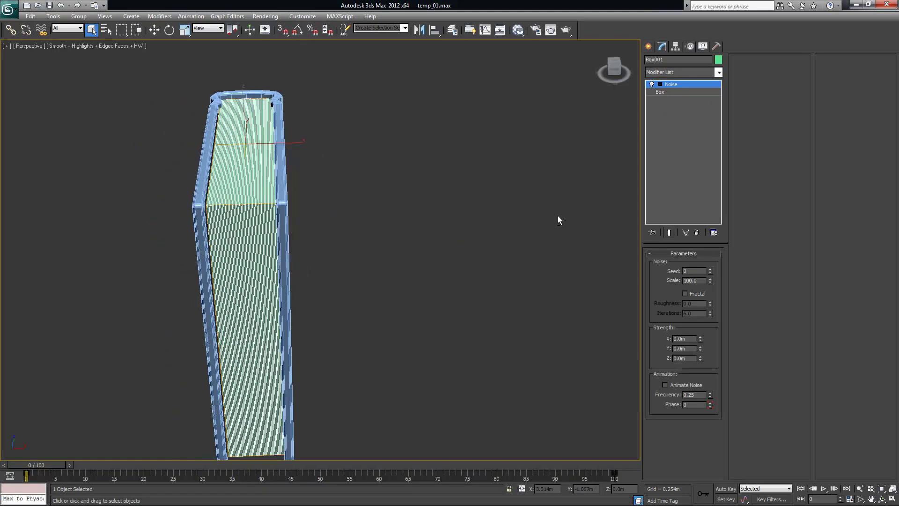
- Move the Noise modifier's gizmo along X out of the page block, to about X 1.4 m beside the book
{"action": "left_click", "coordinate": [660, 85]}
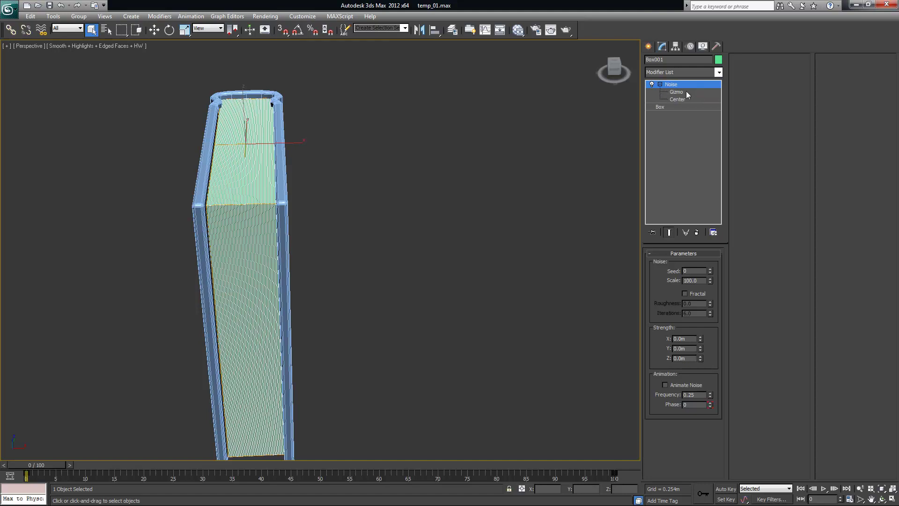
{"action": "key", "text": "w"}
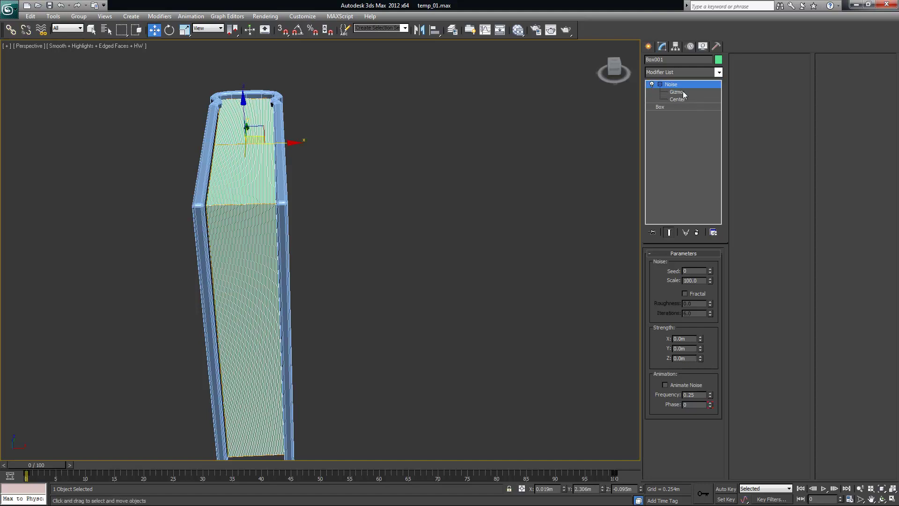
{"action": "left_click", "coordinate": [683, 91]}
{"action": "middle_click_drag", "start_coordinate": [362, 174], "coordinate": [381, 173], "text": "alt"}
{"action": "middle_click_drag", "start_coordinate": [295, 150], "coordinate": [277, 178], "text": "alt"}
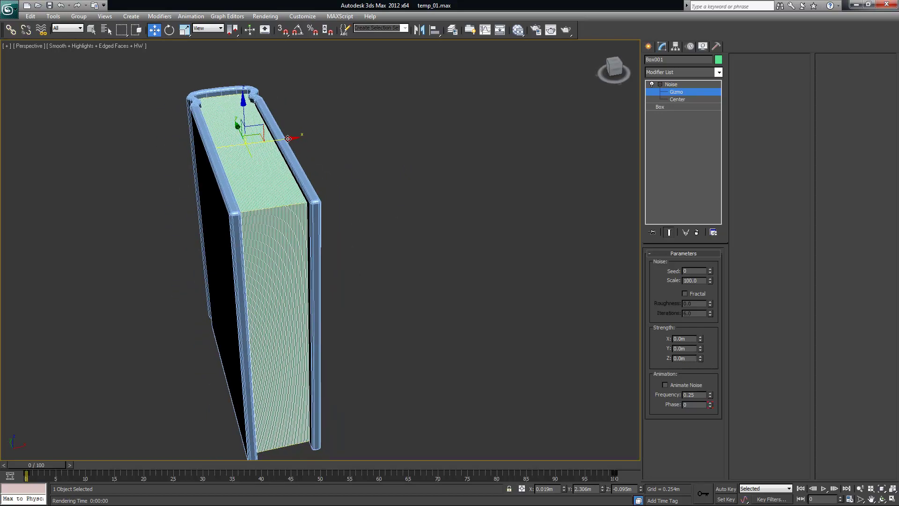
{"action": "left_click_drag", "start_coordinate": [291, 138], "coordinate": [367, 127]}
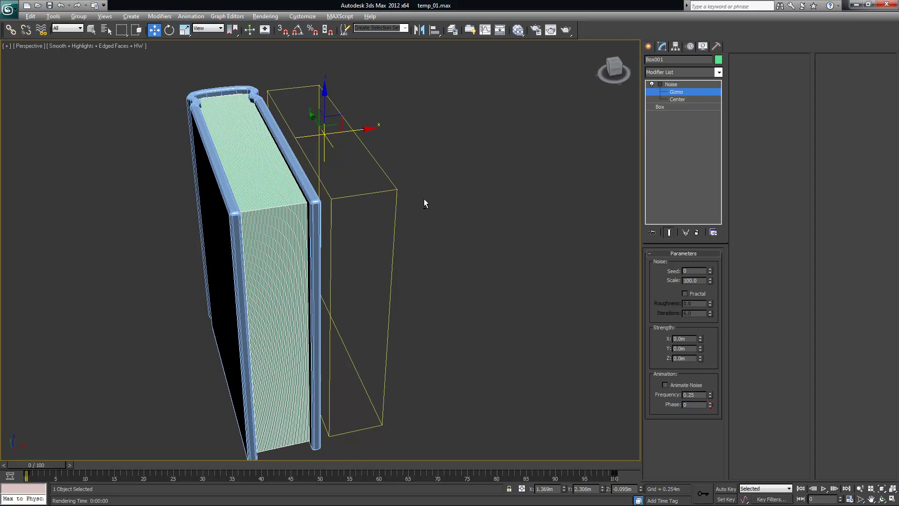
{"action": "middle_click_drag", "start_coordinate": [423, 200], "coordinate": [310, 147], "text": "alt"}
{"action": "middle_click_drag", "start_coordinate": [350, 190], "coordinate": [210, 160], "text": "alt"}
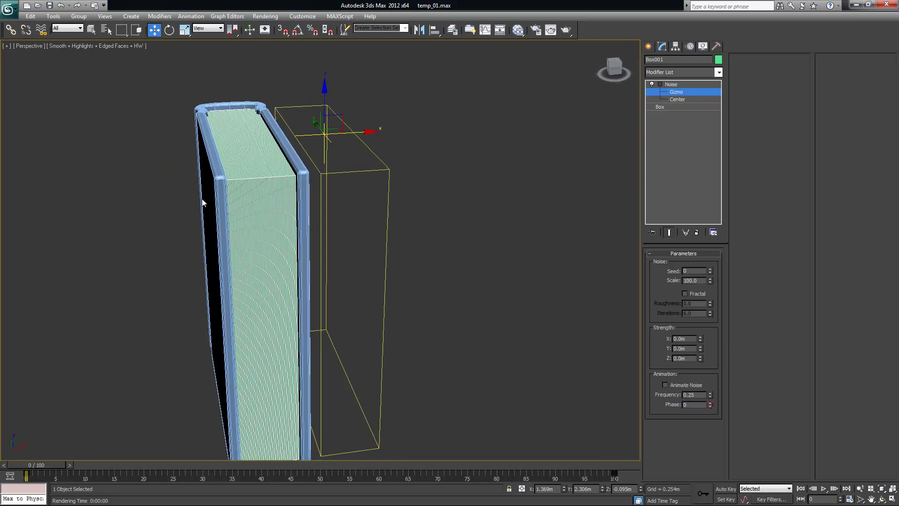
{"action": "middle_click_drag", "start_coordinate": [291, 158], "coordinate": [359, 217], "text": "alt"}
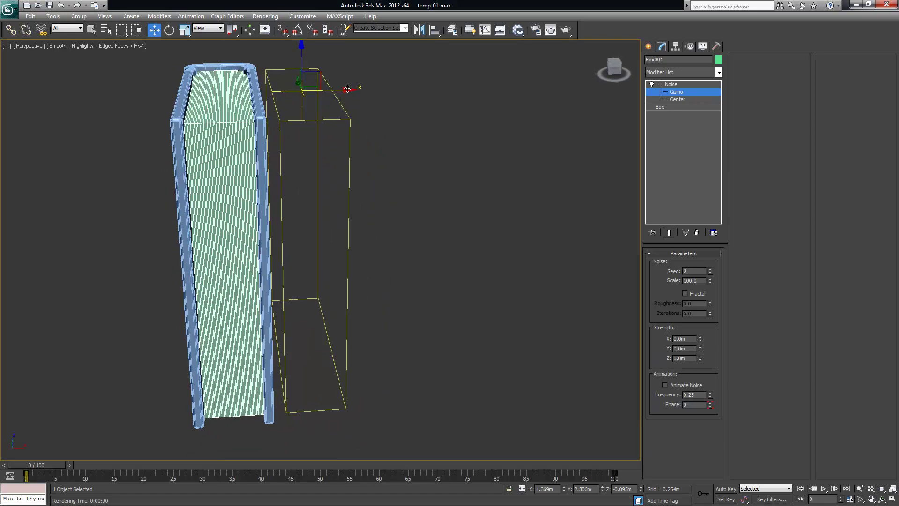
{"action": "left_click_drag", "start_coordinate": [348, 90], "coordinate": [352, 91]}
{"action": "middle_click_drag", "start_coordinate": [370, 167], "coordinate": [377, 166], "text": "alt"}
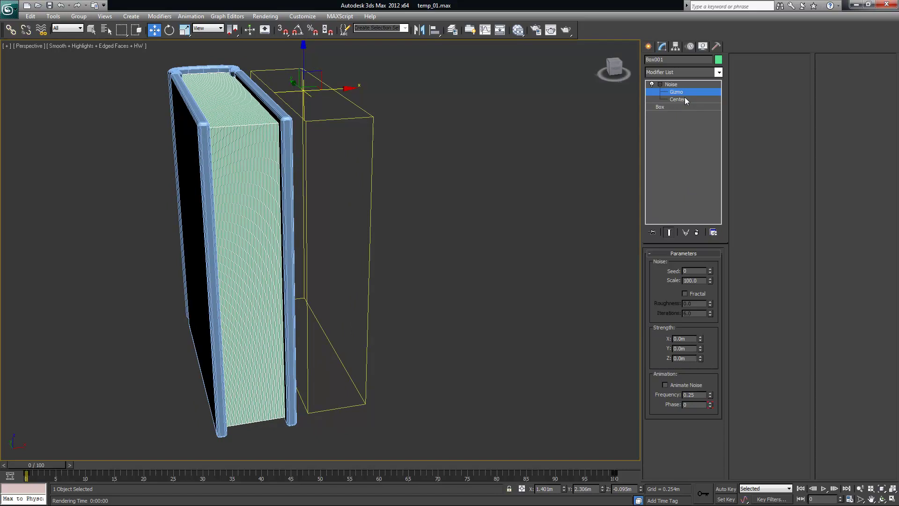
- Set the Noise seed to 50 and enable Fractal noise on the page block
{"action": "left_click", "coordinate": [673, 85]}
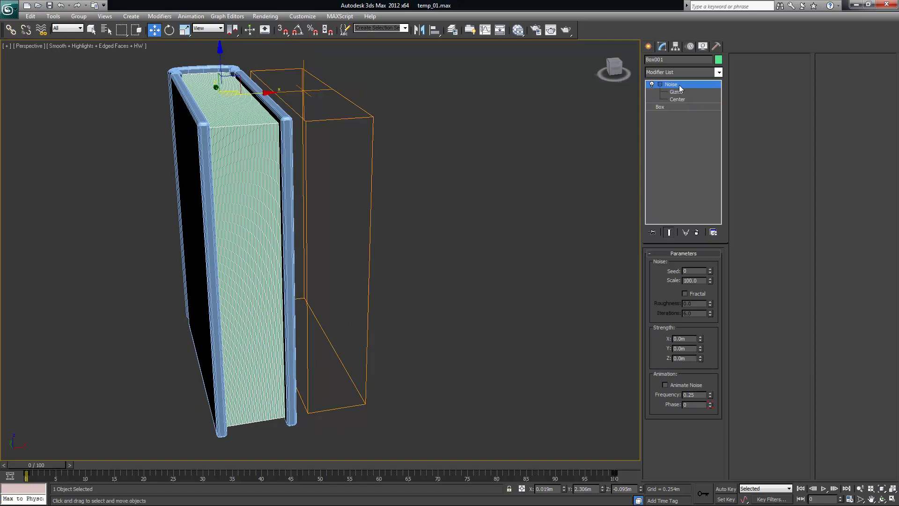
{"action": "left_click", "coordinate": [696, 272]}
{"action": "middle_click_drag", "start_coordinate": [457, 179], "coordinate": [457, 218], "text": "alt"}
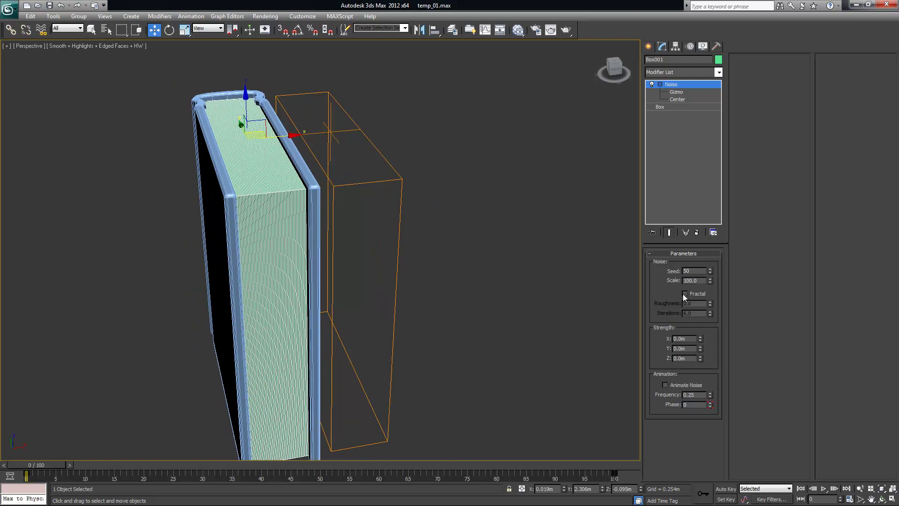
{"action": "middle_click_drag", "start_coordinate": [411, 234], "coordinate": [423, 232], "text": "alt"}
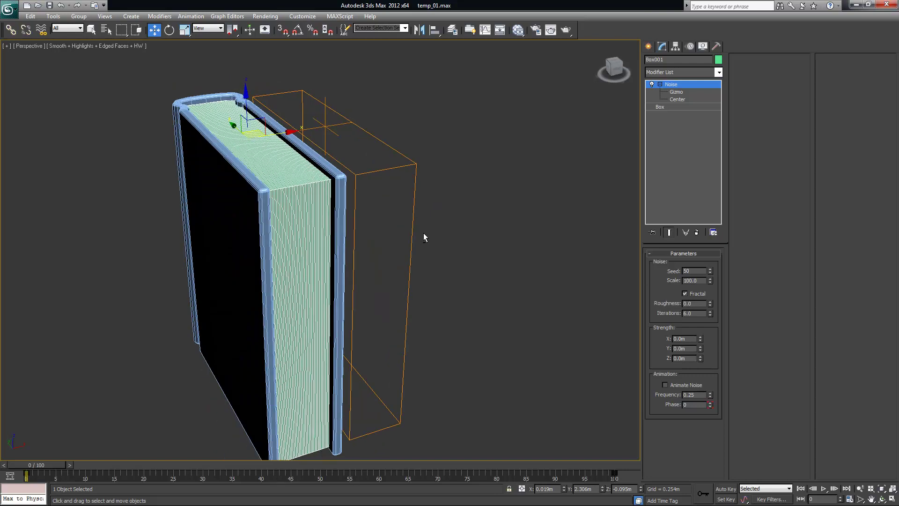
{"action": "middle_click_drag", "start_coordinate": [306, 181], "coordinate": [276, 210]}
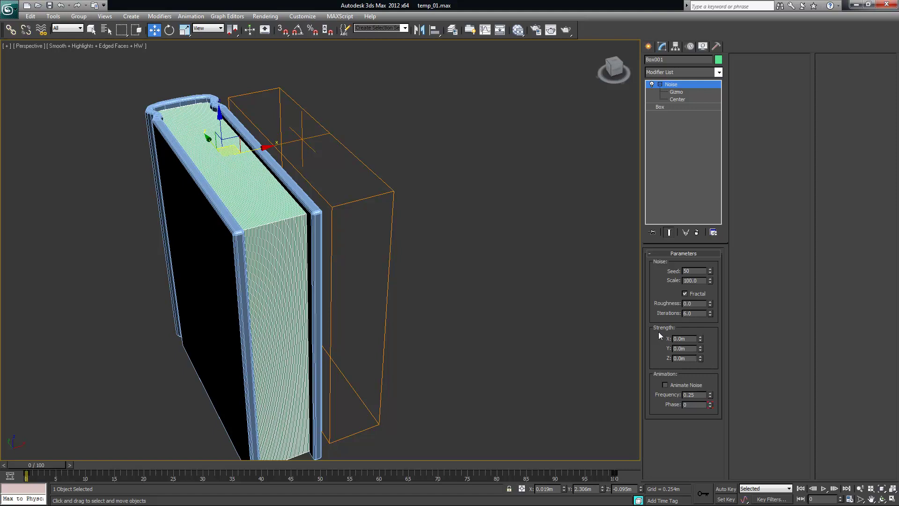
{"action": "middle_click_drag", "start_coordinate": [612, 316], "coordinate": [602, 315]}
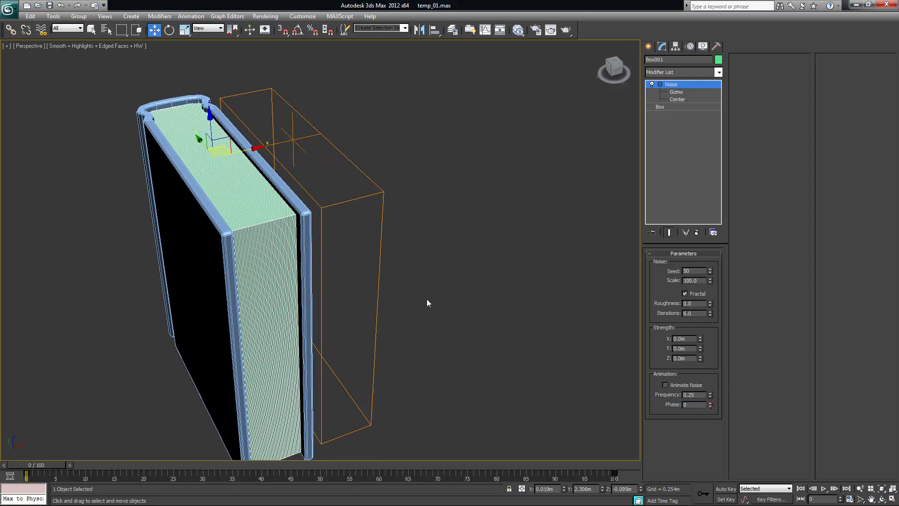
- Try a Noise X strength of about 0.45 m, settling on about -0.063 m
{"action": "scroll", "coordinate": [428, 301], "scroll_direction": "up", "scroll_amount": 4}
{"action": "middle_click_drag", "start_coordinate": [431, 301], "coordinate": [442, 312]}
{"action": "middle_click_drag", "start_coordinate": [363, 228], "coordinate": [436, 316]}
{"action": "middle_click_drag", "start_coordinate": [289, 250], "coordinate": [279, 235]}
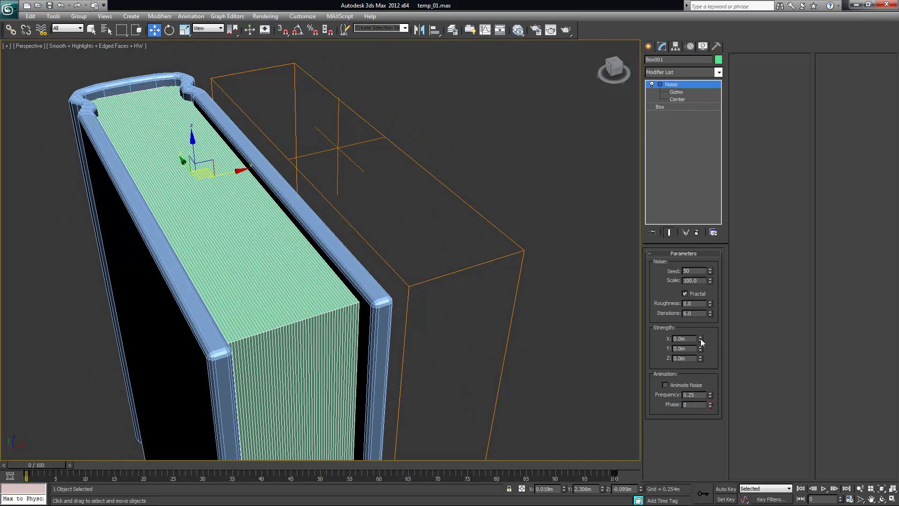
{"action": "left_click_drag", "start_coordinate": [700, 340], "coordinate": [723, 7]}
{"action": "middle_click_drag", "start_coordinate": [602, 213], "coordinate": [461, 269], "text": "alt"}
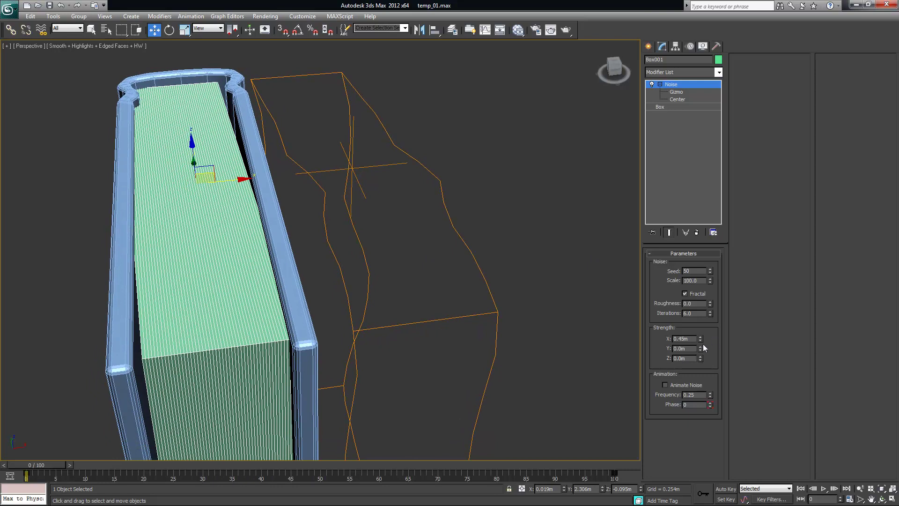
{"action": "left_click_drag", "start_coordinate": [700, 342], "coordinate": [694, 390]}
{"action": "mouse_move", "coordinate": [419, 386]}
{"action": "middle_mouse_down", "text": "alt"}
{"action": "mouse_move", "coordinate": [417, 364]}
{"action": "mouse_move", "coordinate": [416, 373]}
{"action": "middle_mouse_up", "text": "alt"}
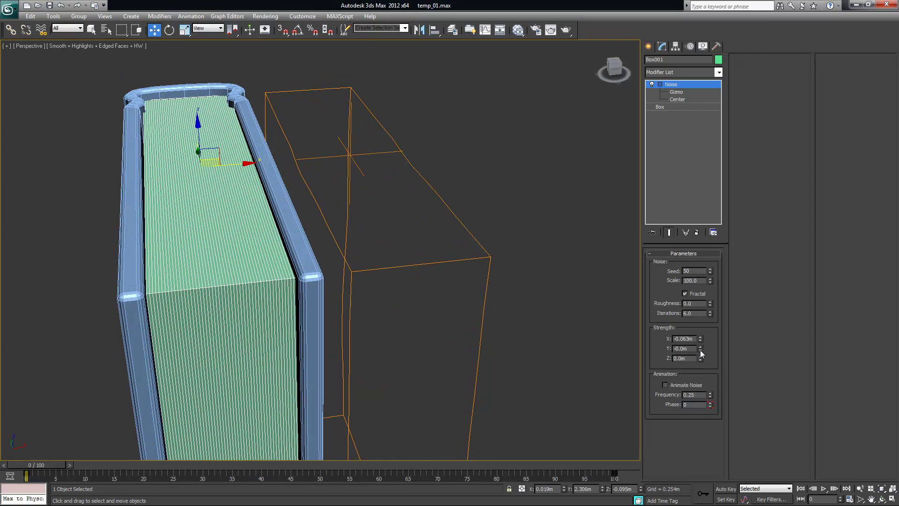
- Try Noise strengths of about -0.307 m on Y and 0.405 m on Z to roughen the page edges
{"action": "left_click_drag", "start_coordinate": [700, 348], "coordinate": [690, 60]}
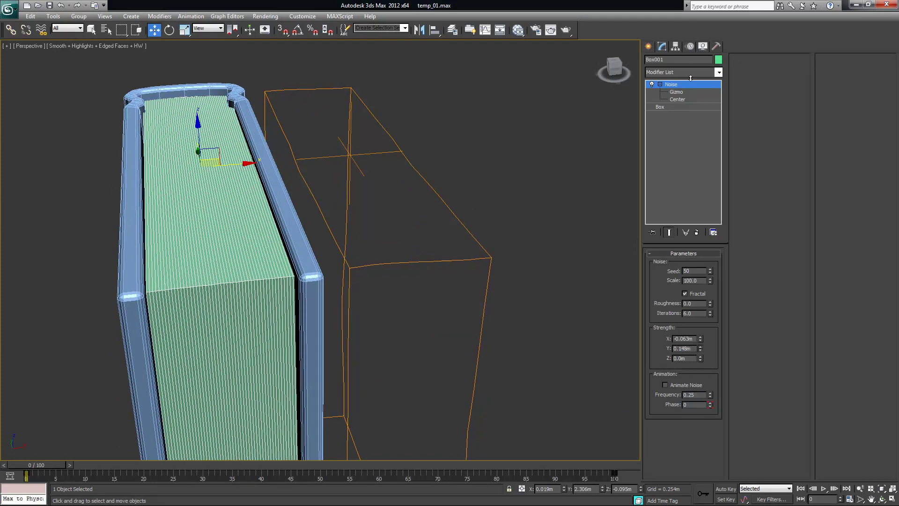
{"action": "middle_click_drag", "start_coordinate": [490, 176], "coordinate": [509, 51], "text": "alt"}
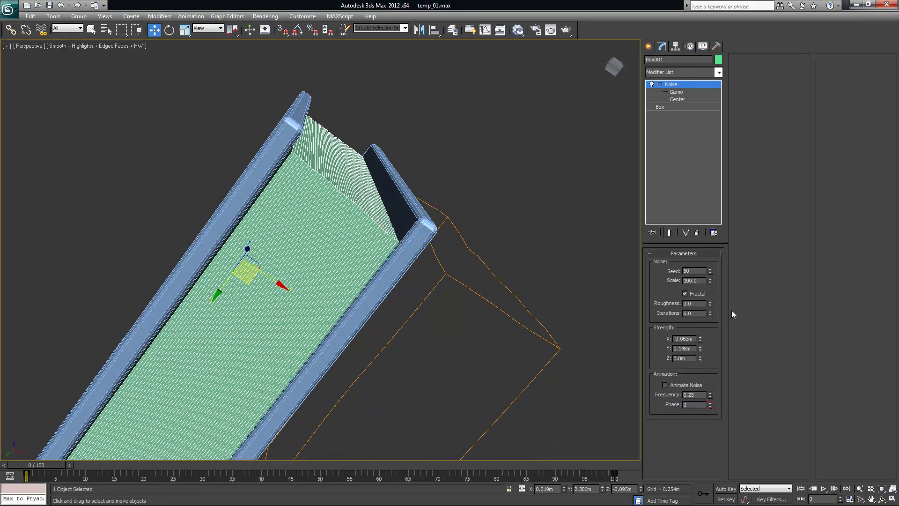
{"action": "left_click_drag", "start_coordinate": [700, 349], "coordinate": [639, 499]}
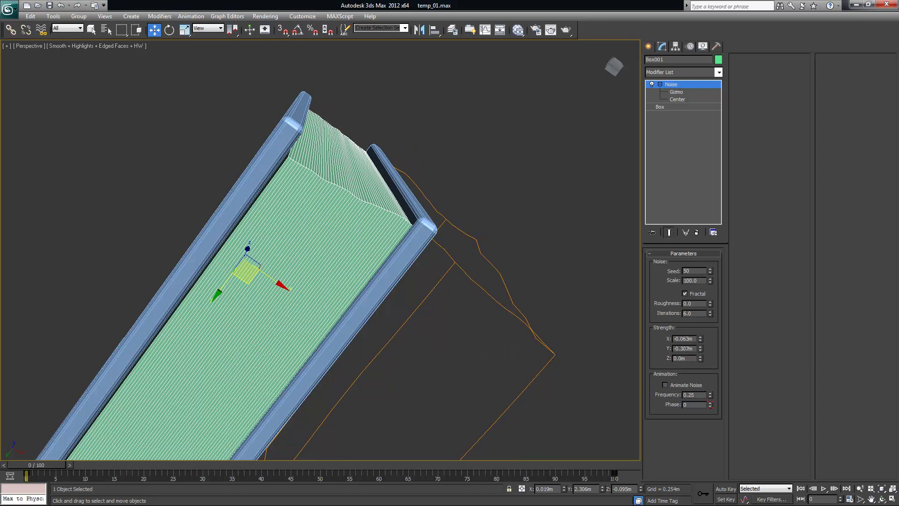
{"action": "double_click", "coordinate": [686, 348]}
{"action": "left_click_drag", "start_coordinate": [700, 359], "coordinate": [700, 109]}
{"action": "middle_click_drag", "start_coordinate": [560, 263], "coordinate": [485, 218], "text": "alt"}
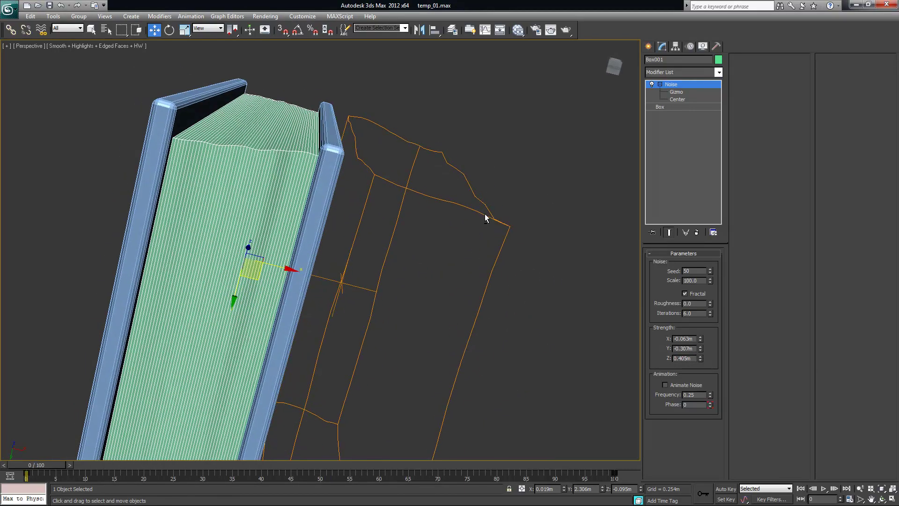
{"action": "key", "text": "Delete"}
{"action": "middle_click_drag", "start_coordinate": [467, 183], "coordinate": [437, 209], "text": "alt"}
{"action": "key", "text": "ctrl+z"}
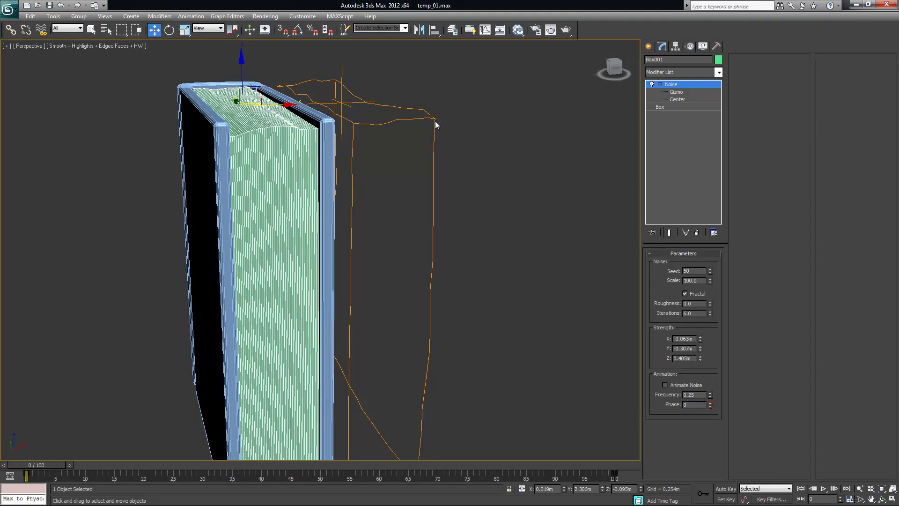
{"action": "key", "text": "Delete"}
{"action": "key", "text": "ctrl+z"}
- Scale the Noise gizmo down along X into a thin slab beside the book
{"action": "left_click", "coordinate": [676, 92]}
{"action": "middle_click_drag", "start_coordinate": [499, 168], "coordinate": [470, 198], "text": "alt"}
{"action": "key", "text": "r"}
{"action": "middle_click_drag", "start_coordinate": [403, 211], "coordinate": [356, 209], "text": "alt"}
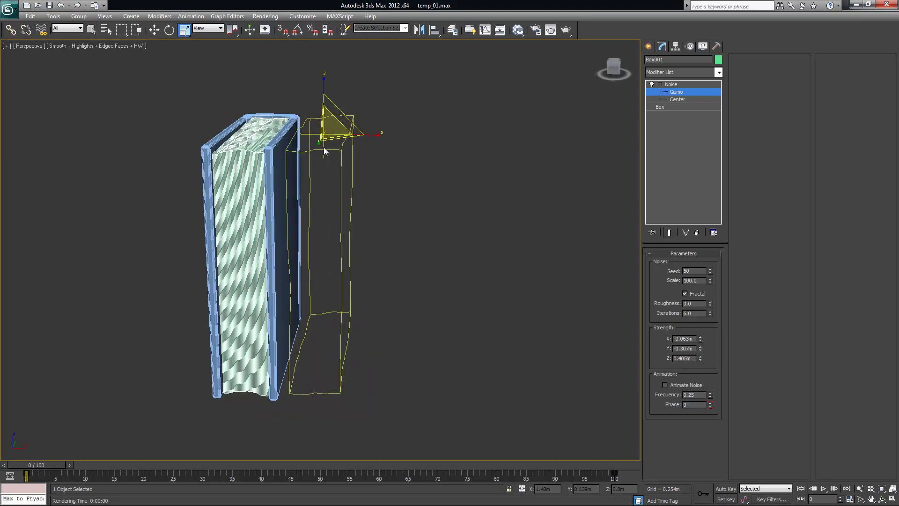
{"action": "left_click_drag", "start_coordinate": [376, 135], "coordinate": [0, 150]}
{"action": "middle_click_drag", "start_coordinate": [379, 251], "coordinate": [394, 211], "text": "alt"}
{"action": "key", "text": "z"}
- Reduce the Noise strengths to about -0.209 m on Y and 0.041 m on Z
{"action": "left_click_drag", "start_coordinate": [701, 348], "coordinate": [706, 401]}
{"action": "middle_click_drag", "start_coordinate": [496, 328], "coordinate": [555, 303], "text": "alt"}
{"action": "scroll", "coordinate": [463, 223], "scroll_direction": "down", "scroll_amount": 5}
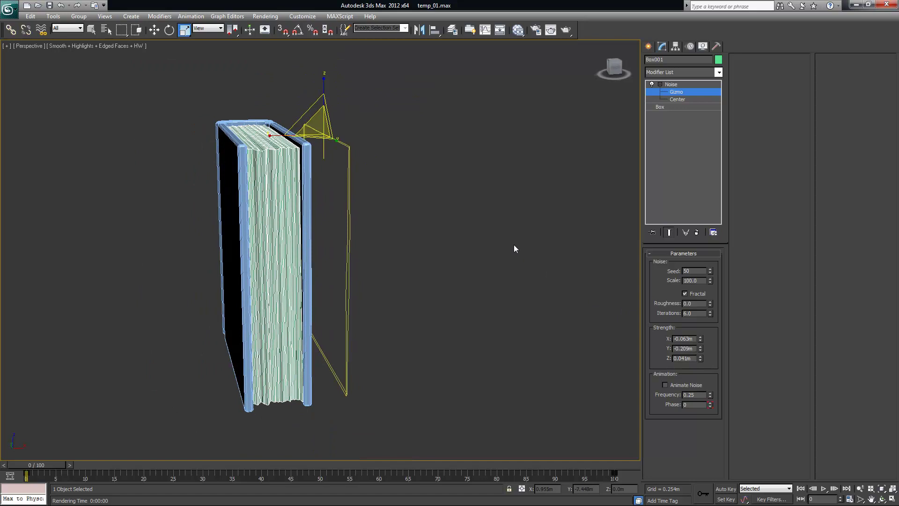
{"action": "middle_click_drag", "start_coordinate": [425, 232], "coordinate": [482, 234], "text": "alt"}
- Leave gizmo editing, turn off the edged-faces display and deselect the page block to inspect the shaded pages
{"action": "left_click", "coordinate": [655, 85]}
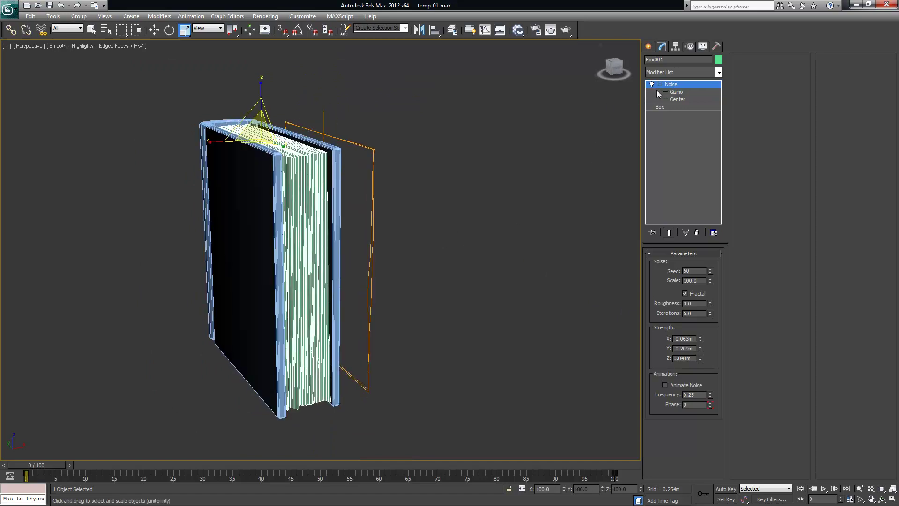
{"action": "middle_click_drag", "start_coordinate": [466, 180], "coordinate": [446, 183], "text": "alt"}
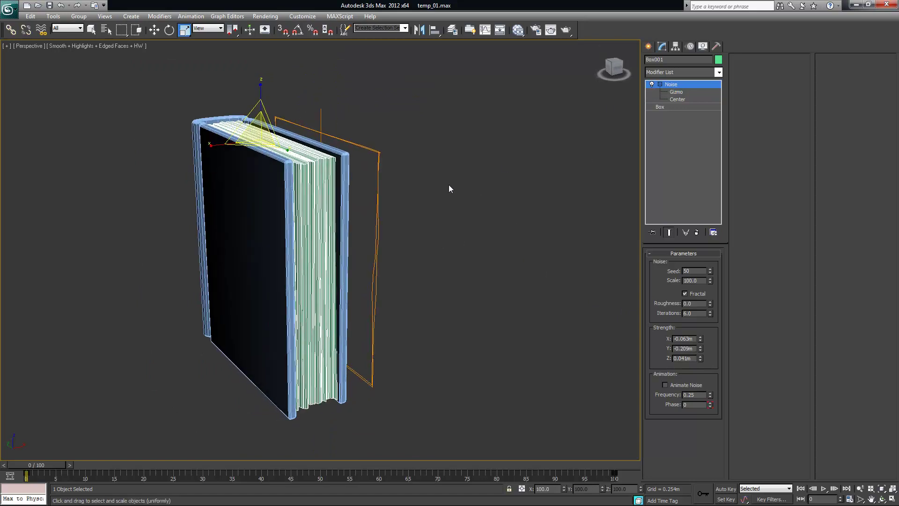
{"action": "key", "text": "F4"}
{"action": "left_click", "coordinate": [470, 167]}
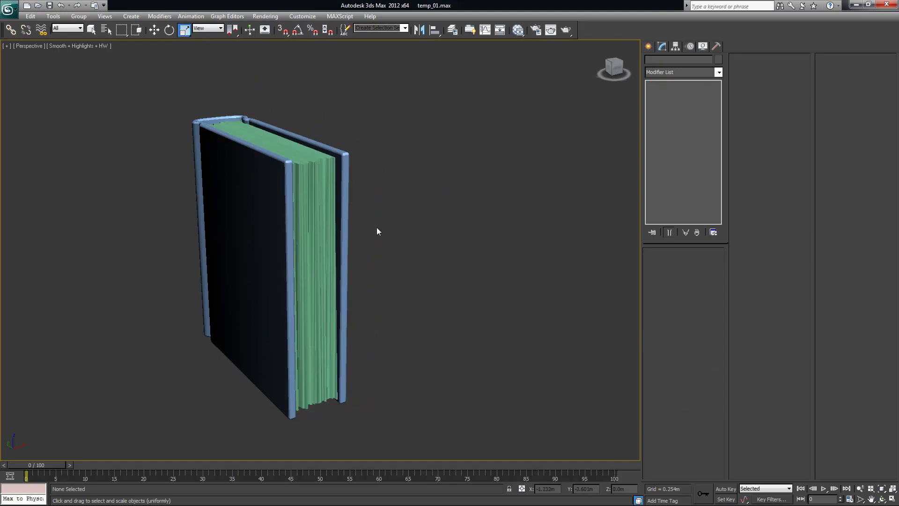
{"action": "middle_click_drag", "start_coordinate": [398, 217], "coordinate": [372, 238], "text": "alt"}
- Soften the page block's Noise strengths to about -0.031 m on Y and 0.036 m on Z
{"action": "left_click", "coordinate": [327, 199]}
{"action": "scroll", "coordinate": [467, 272], "scroll_direction": "up", "scroll_amount": 4}
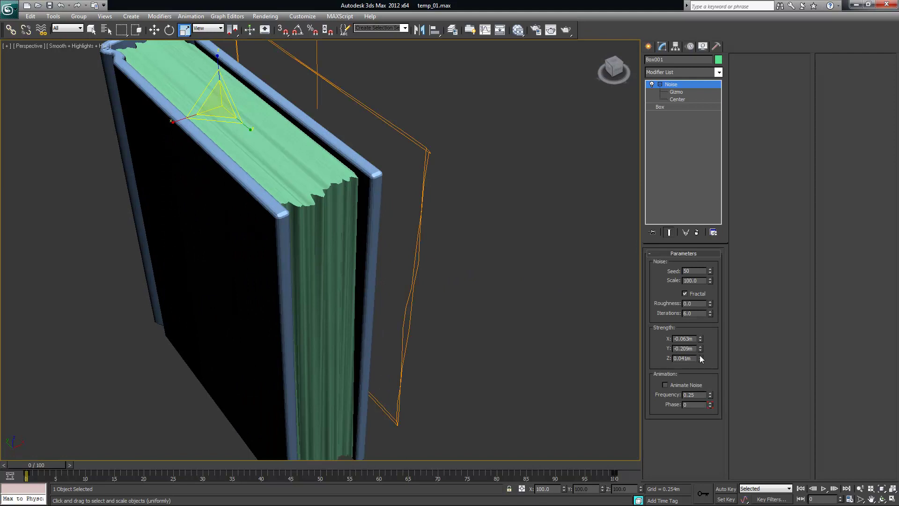
{"action": "left_click_drag", "start_coordinate": [702, 348], "coordinate": [703, 308]}
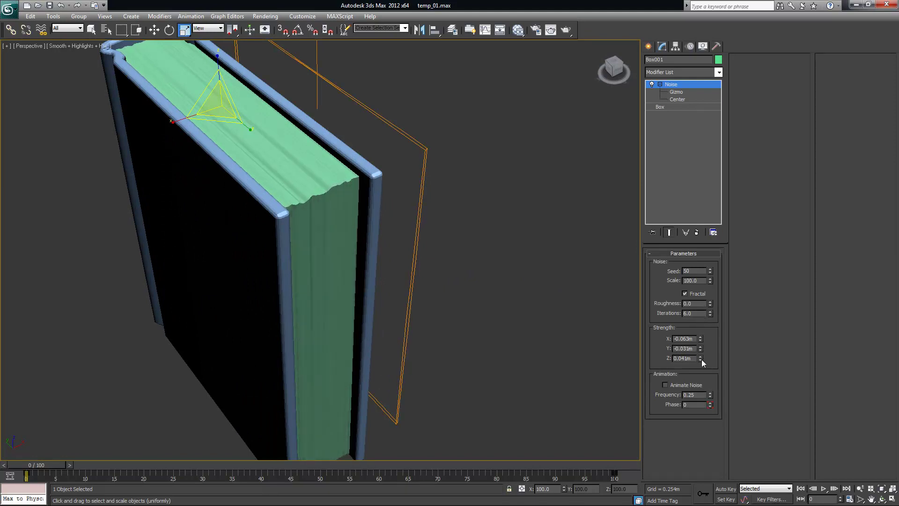
{"action": "left_click_drag", "start_coordinate": [701, 358], "coordinate": [704, 359]}
{"action": "left_click", "coordinate": [540, 307]}
{"action": "middle_click_drag", "start_coordinate": [539, 306], "coordinate": [471, 265], "text": "alt"}
- Try 101 width segments on the page-block box beneath the Noise modifier and examine the pages
{"action": "left_click", "coordinate": [277, 121]}
{"action": "middle_click_drag", "start_coordinate": [407, 192], "coordinate": [439, 150], "text": "alt"}
{"action": "scroll", "coordinate": [454, 167], "scroll_direction": "down", "scroll_amount": 3}
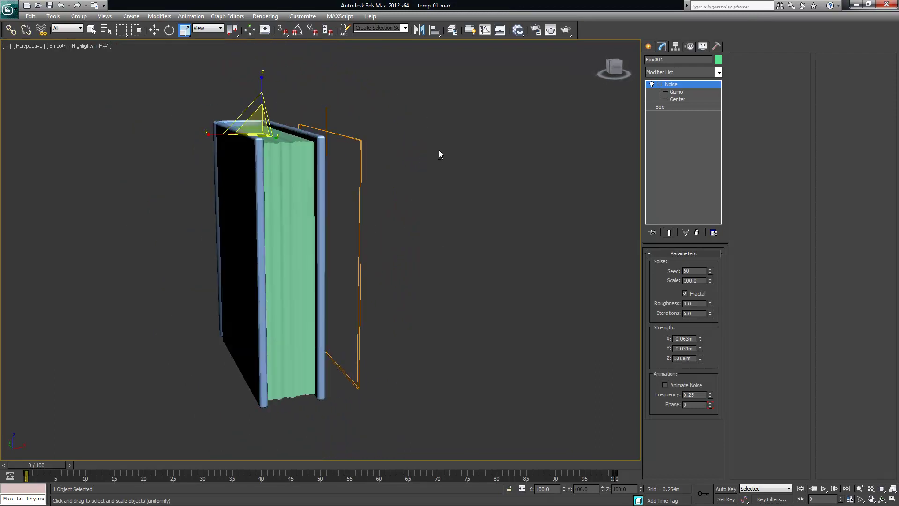
{"action": "left_click", "coordinate": [660, 107]}
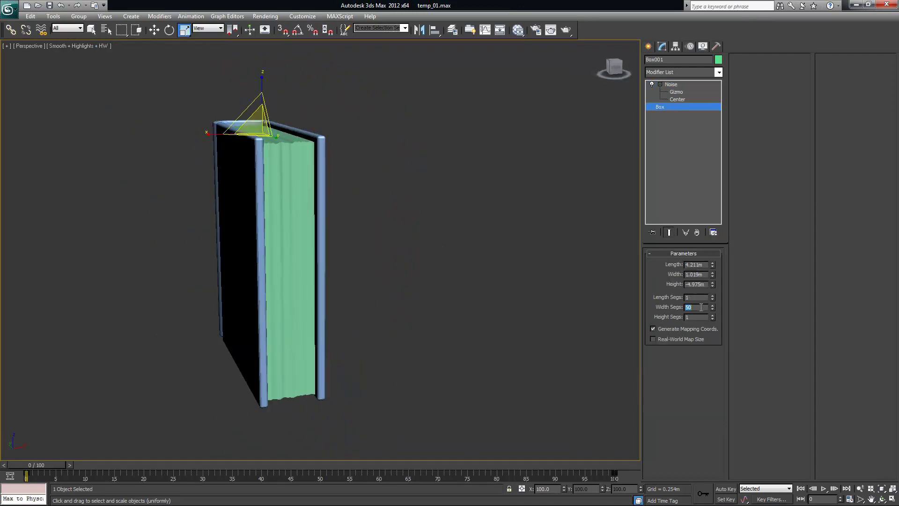
{"action": "key", "text": "Return"}
{"action": "middle_click_drag", "start_coordinate": [365, 167], "coordinate": [375, 205], "text": "alt"}
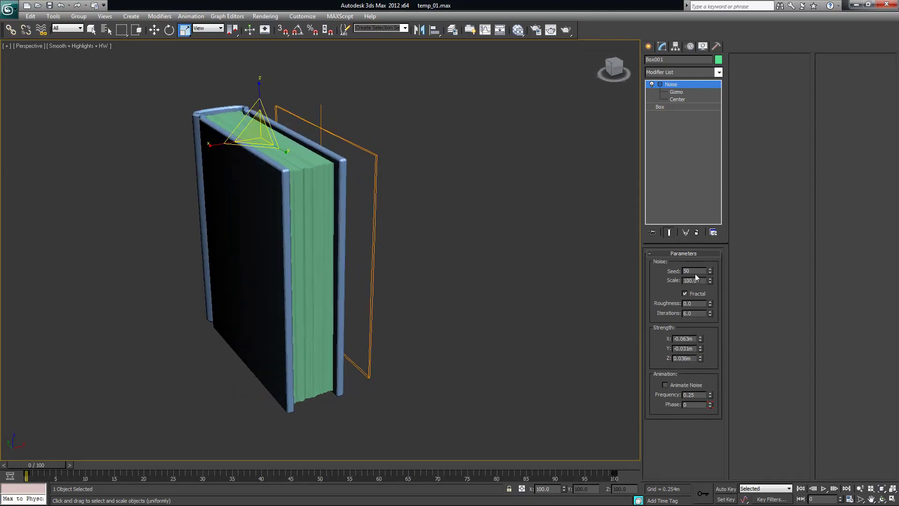
- Compare 50 and 25 width segments on the page-block box, settling on 50
{"action": "left_click", "coordinate": [665, 109]}
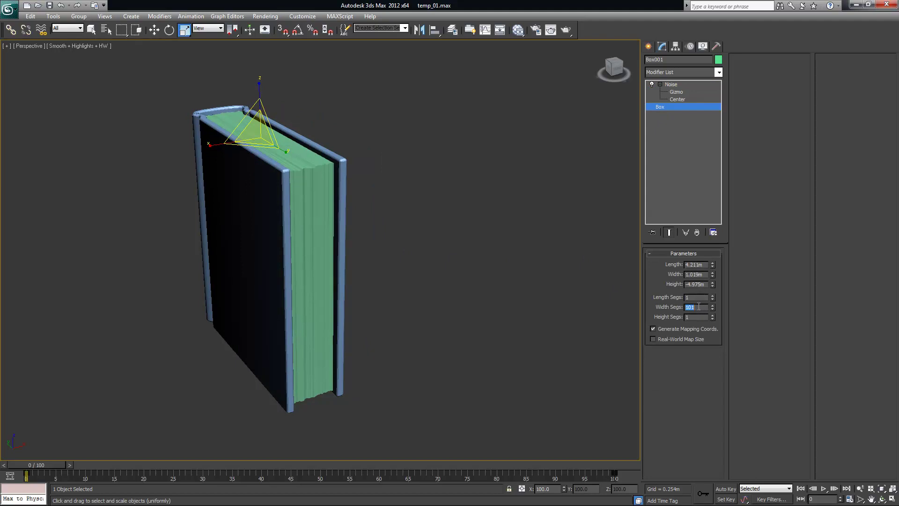
{"action": "type", "text": "50"}
{"action": "key", "text": "Return"}
{"action": "middle_click_drag", "start_coordinate": [356, 220], "coordinate": [471, 250], "text": "alt"}
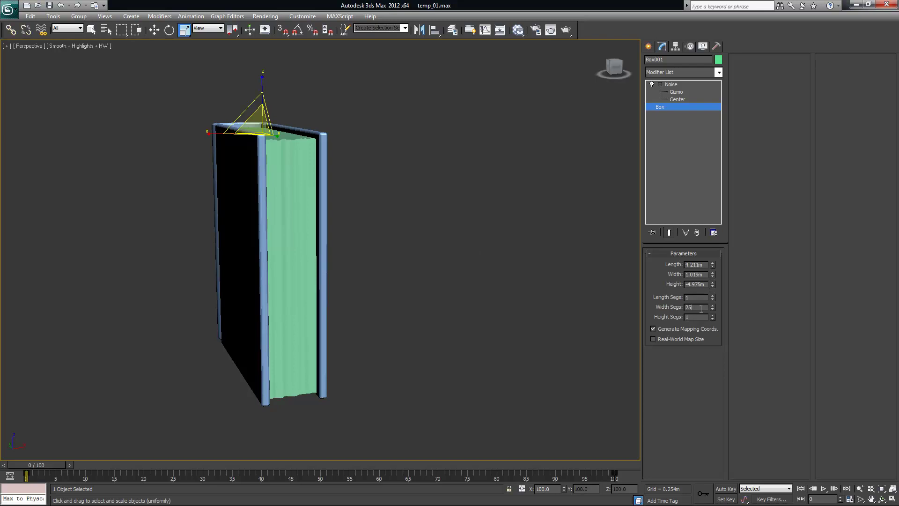
{"action": "type", "text": "50"}
{"action": "key", "text": "Return"}
{"action": "middle_click_drag", "start_coordinate": [370, 192], "coordinate": [431, 188], "text": "alt"}
- Deselect the page block, render the perspective view of the book's open side, and close the rendered frame
{"action": "left_click", "coordinate": [435, 206]}
{"action": "middle_click_drag", "start_coordinate": [437, 223], "coordinate": [475, 252], "text": "alt"}
{"action": "scroll", "coordinate": [457, 249], "scroll_direction": "up", "scroll_amount": 3}
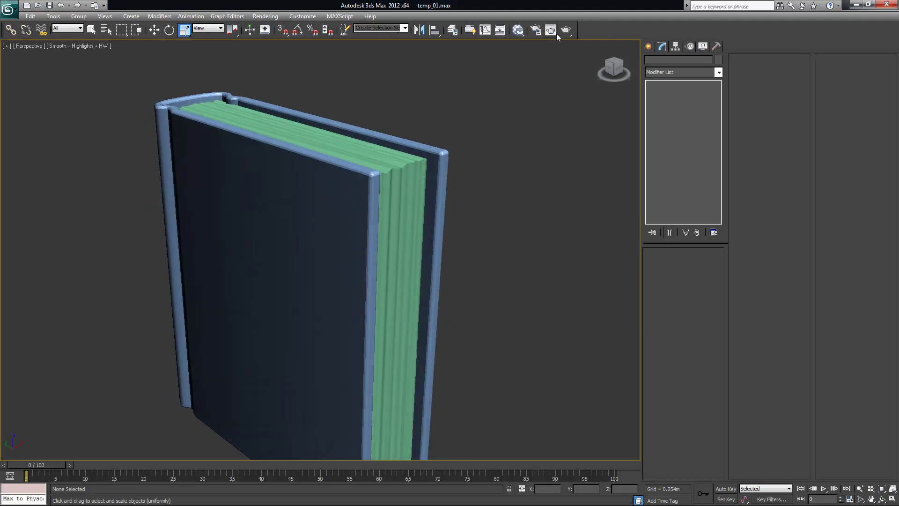
{"action": "left_click", "coordinate": [555, 31]}
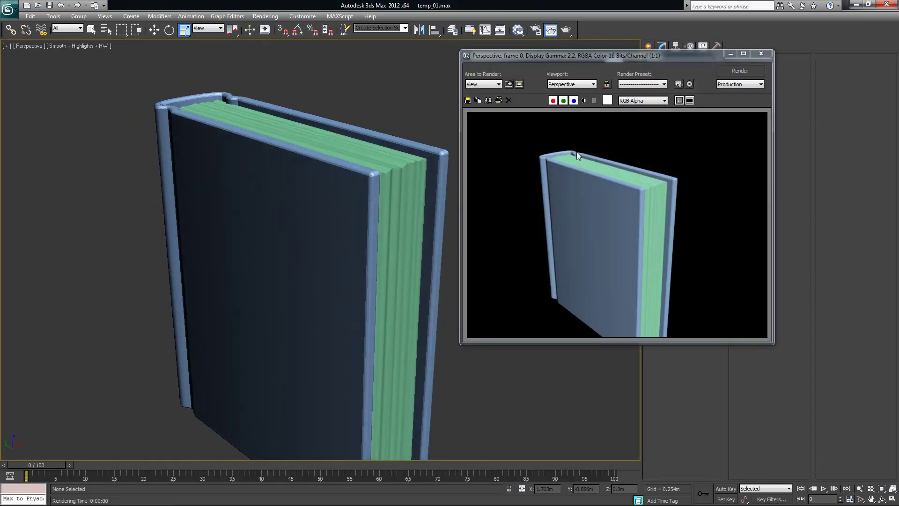
{"action": "left_click", "coordinate": [760, 54]}
- Check the finished book from its open side, and reset to an empty untitled scene
{"action": "middle_click_drag", "start_coordinate": [469, 199], "coordinate": [475, 166], "text": "alt"}
{"action": "left_click", "coordinate": [9, 9]}
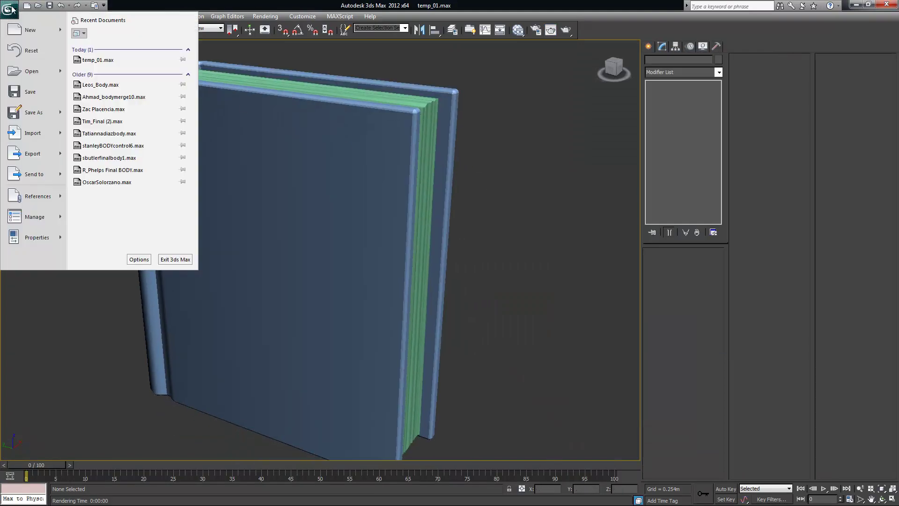
{"action": "left_click", "coordinate": [19, 50]}
{"action": "left_click", "coordinate": [456, 290]}
{"action": "left_click", "coordinate": [428, 273]}
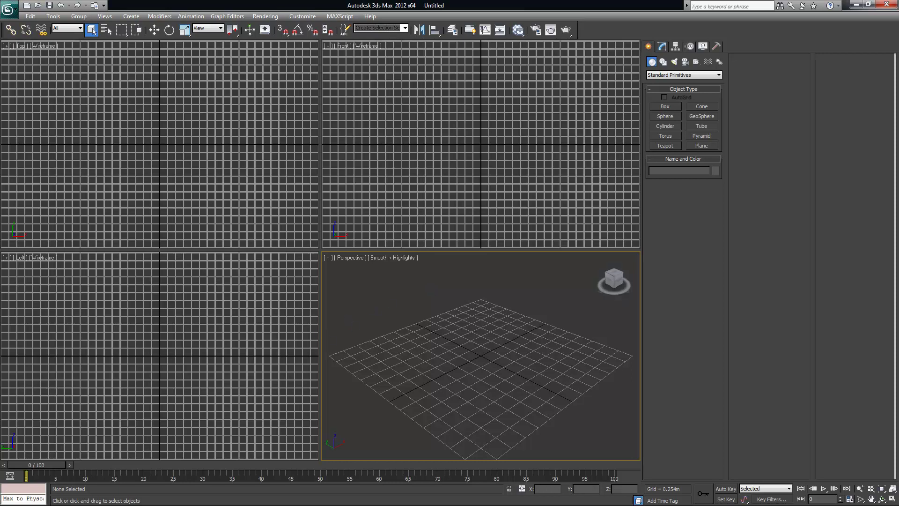
- Switch to Windows Photo Viewer and browse the guest bedroom reference photos, from the closet view through to the pillows close-up
{"action": "left_click_drag", "start_coordinate": [0, 9], "coordinate": [406, 14]}
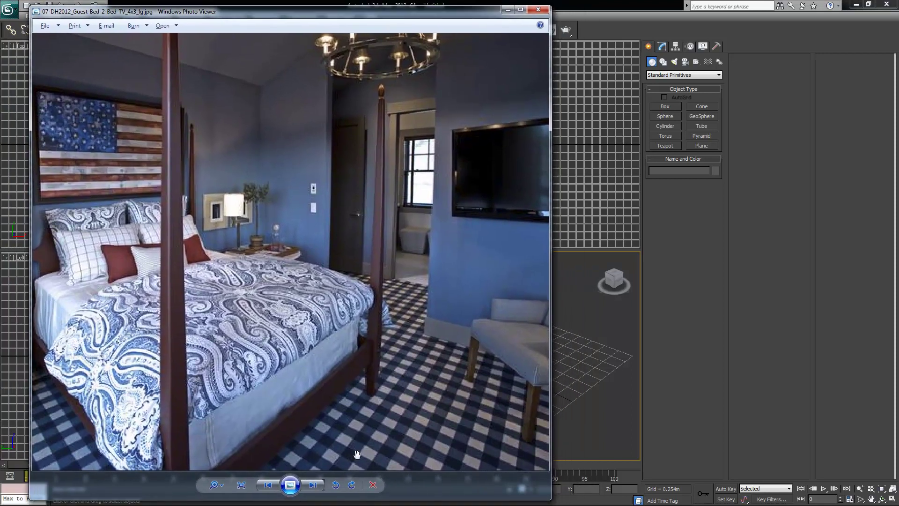
{"action": "left_click", "coordinate": [314, 486]}
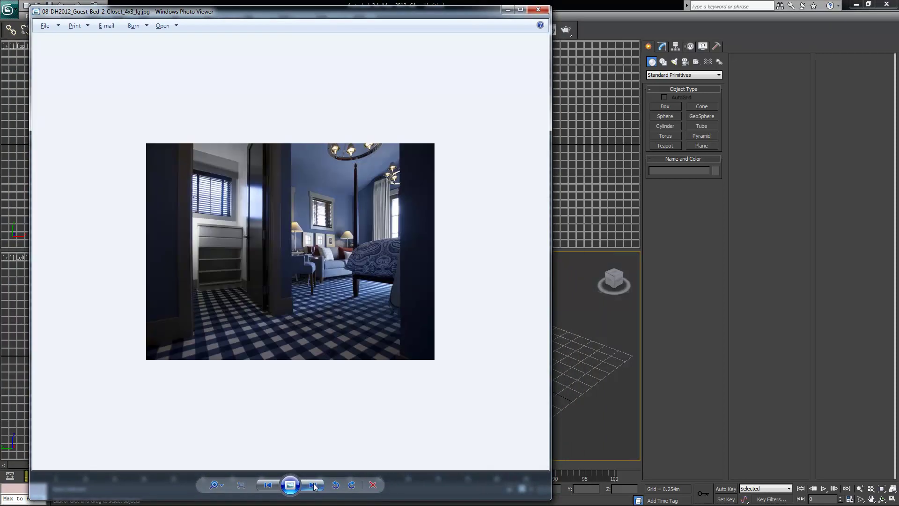
{"action": "scroll", "coordinate": [350, 266], "scroll_direction": "up", "scroll_amount": 4}
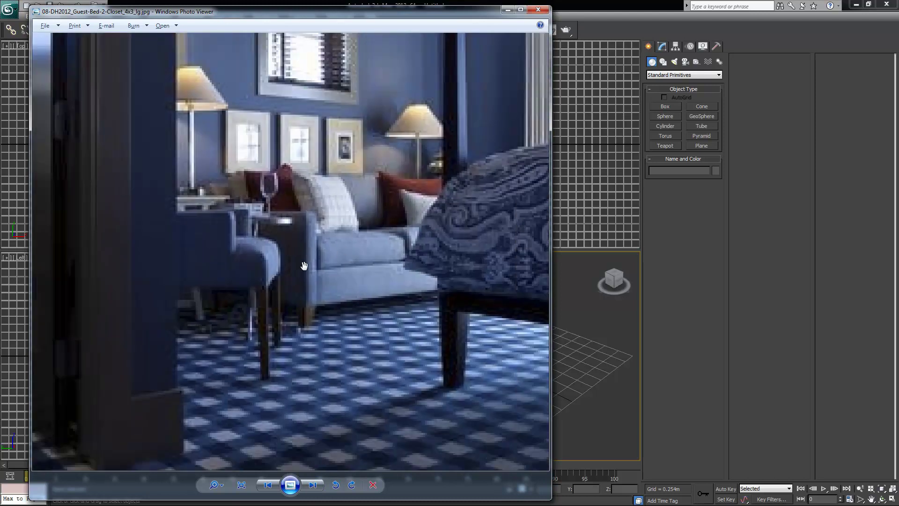
{"action": "left_click", "coordinate": [312, 485]}
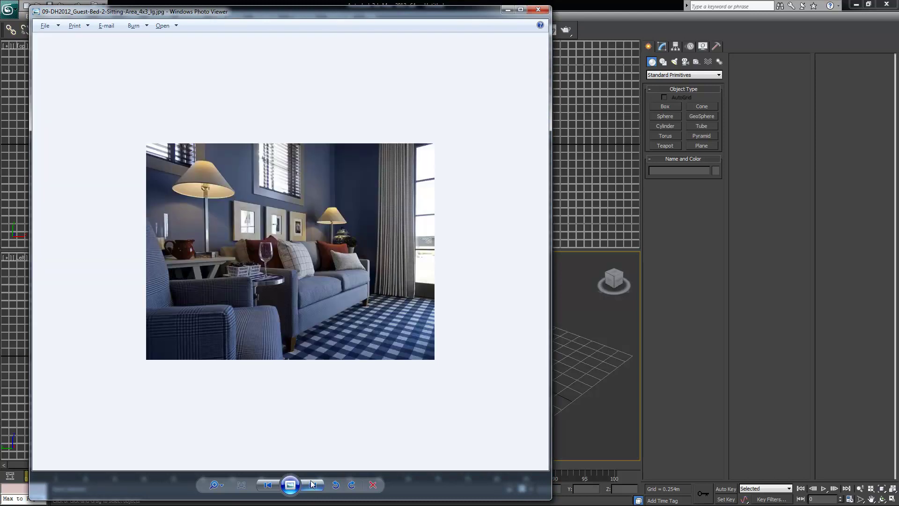
{"action": "left_click", "coordinate": [312, 485]}
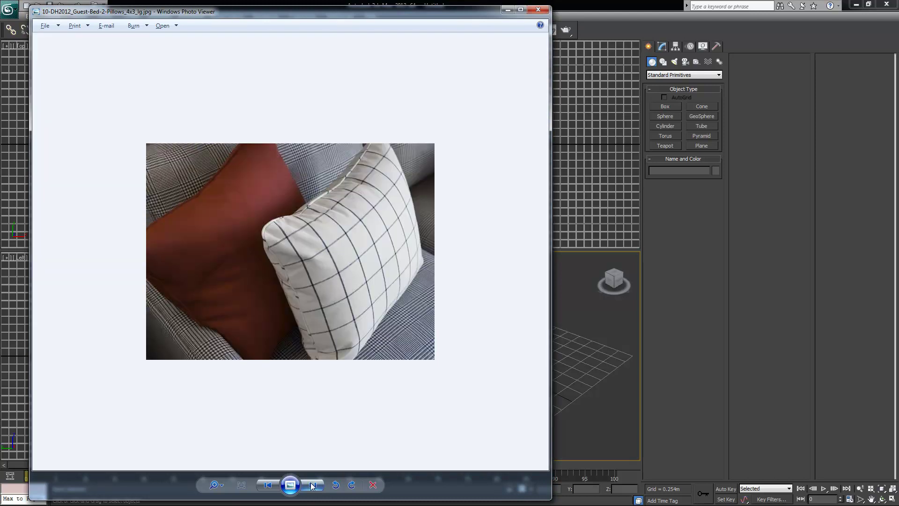
- Go back to the sitting-area reference photo, examine its sofa, tables, lamps and decor up close, and put the photo viewer away
{"action": "left_click", "coordinate": [268, 485]}
{"action": "scroll", "coordinate": [324, 290], "scroll_direction": "up", "scroll_amount": 2}
{"action": "scroll", "coordinate": [324, 290], "scroll_direction": "up", "scroll_amount": 2}
{"action": "left_click_drag", "start_coordinate": [389, 338], "coordinate": [327, 229]}
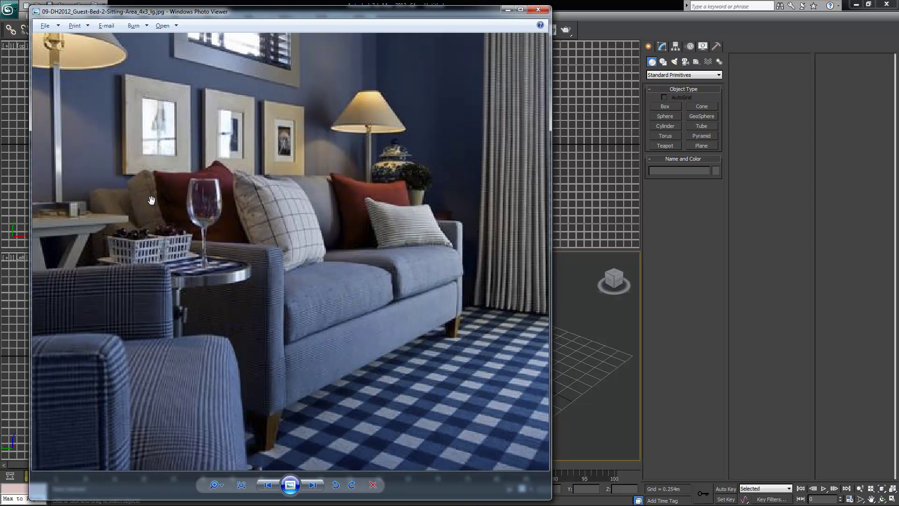
{"action": "left_click_drag", "start_coordinate": [304, 276], "coordinate": [331, 276]}
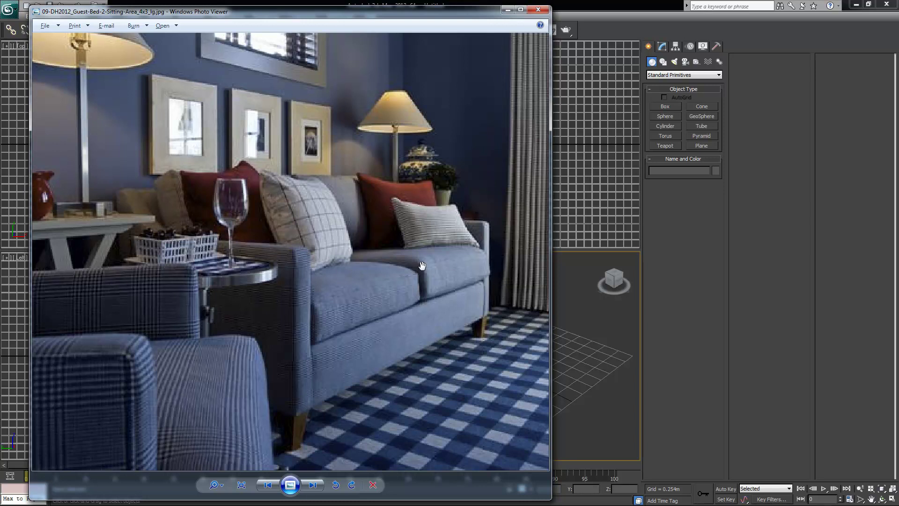
{"action": "left_click_drag", "start_coordinate": [274, 244], "coordinate": [237, 241]}
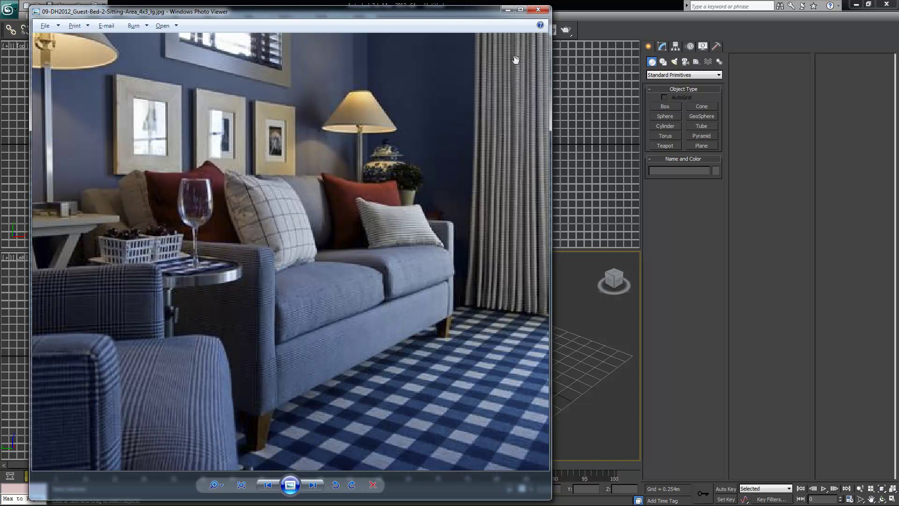
{"action": "left_click", "coordinate": [507, 9]}
- Return to 3ds Max and maximize the Left viewport, leaving drawing room above the horizontal axis
{"action": "left_click", "coordinate": [511, 151]}
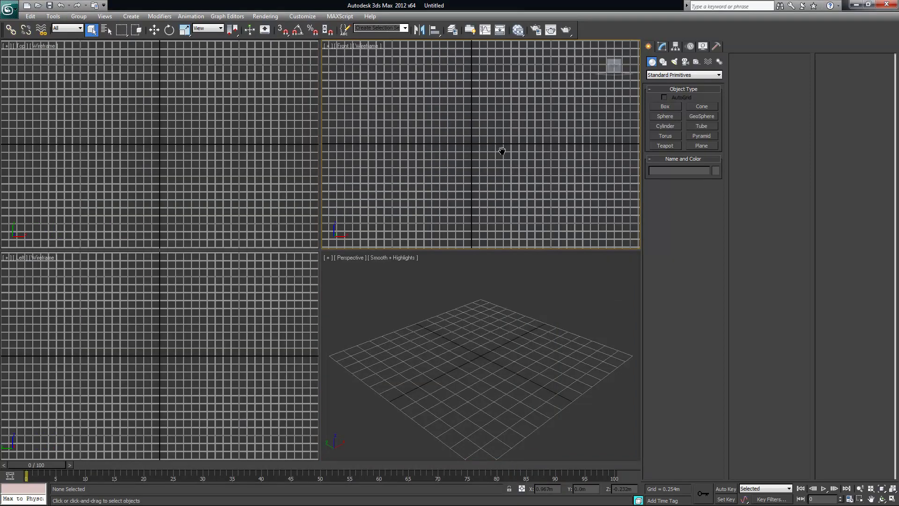
{"action": "middle_click_drag", "start_coordinate": [152, 346], "coordinate": [201, 356]}
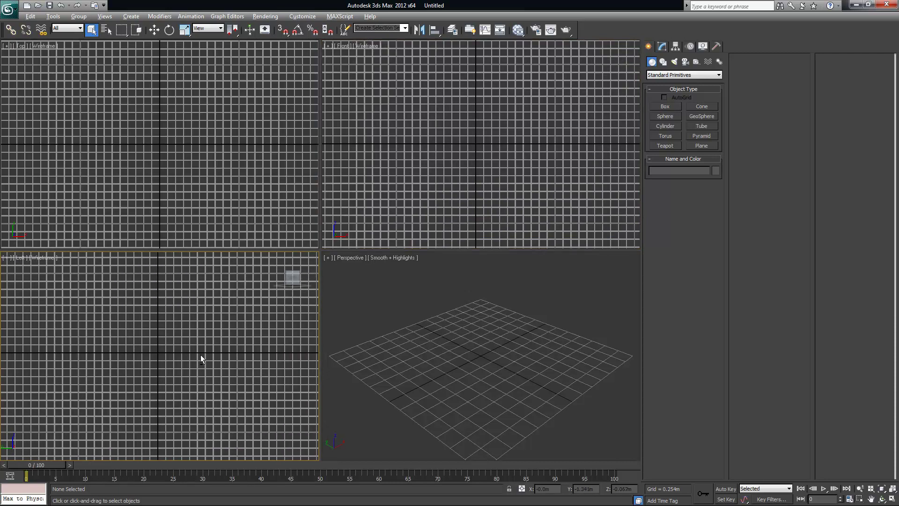
{"action": "key", "text": "alt+w"}
{"action": "middle_click_drag", "start_coordinate": [254, 307], "coordinate": [361, 285]}
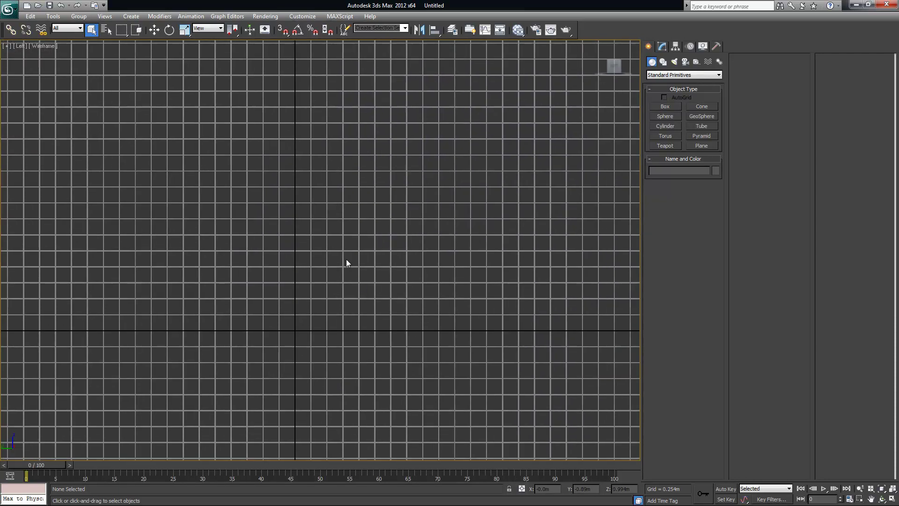
- Start a corner-point Line spline beside the vertical axis, tracing a short rise, a nearly flat top edge and a sloping outer side
{"action": "left_click", "coordinate": [132, 17]}
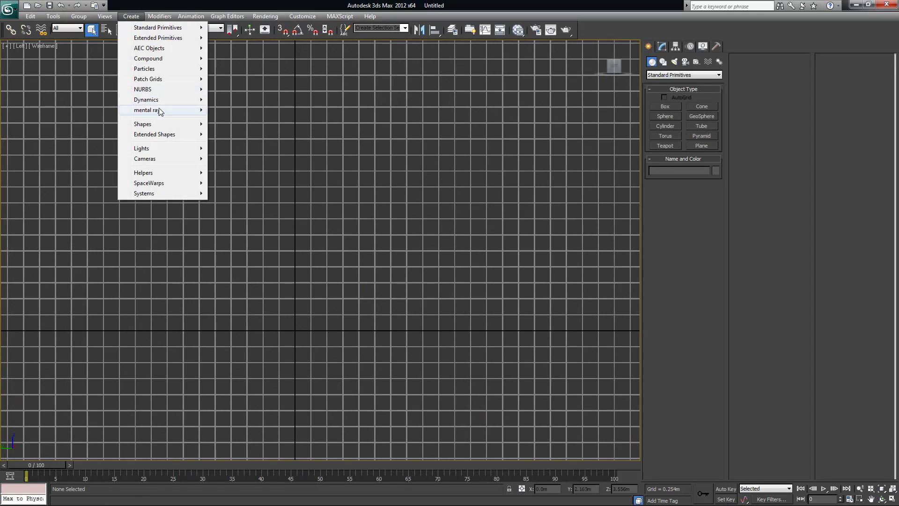
{"action": "mouse_move", "coordinate": [162, 126]}
{"action": "left_click", "coordinate": [227, 124]}
{"action": "middle_click_drag", "start_coordinate": [386, 187], "coordinate": [327, 192]}
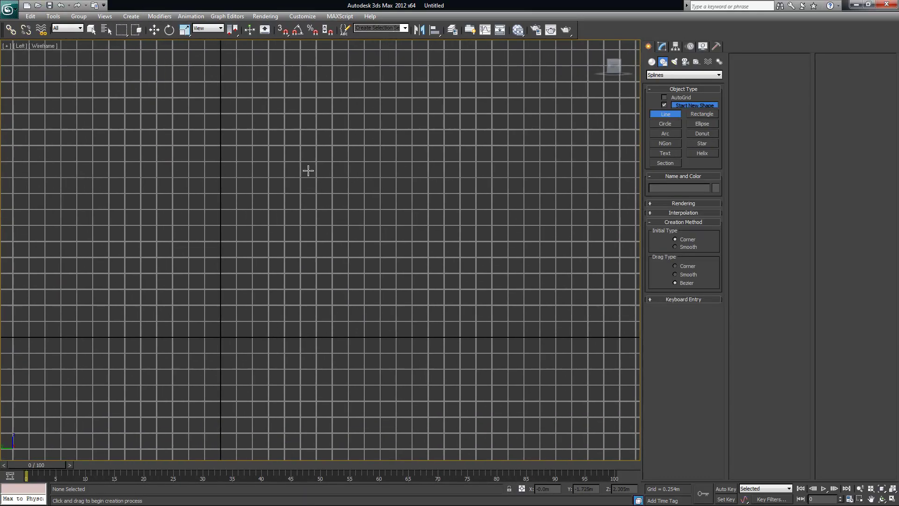
{"action": "middle_click_drag", "start_coordinate": [296, 159], "coordinate": [256, 165]}
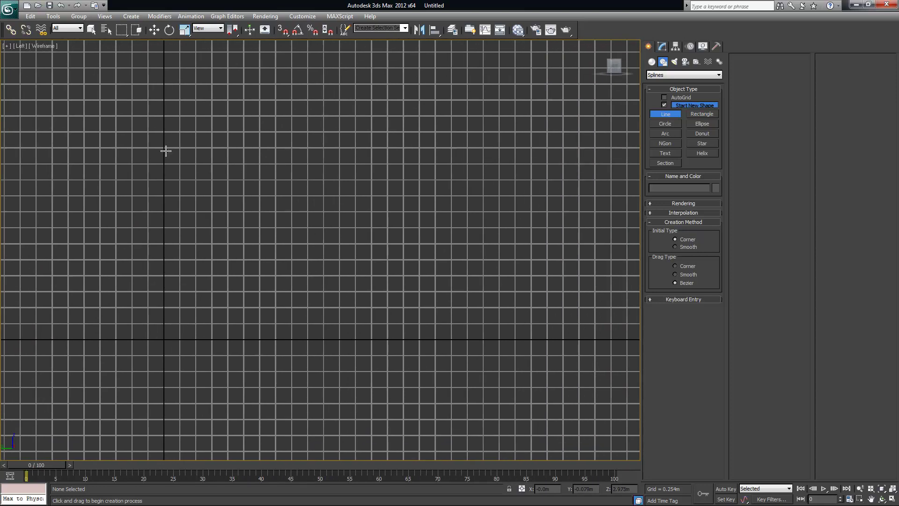
{"action": "left_click", "coordinate": [165, 145]}
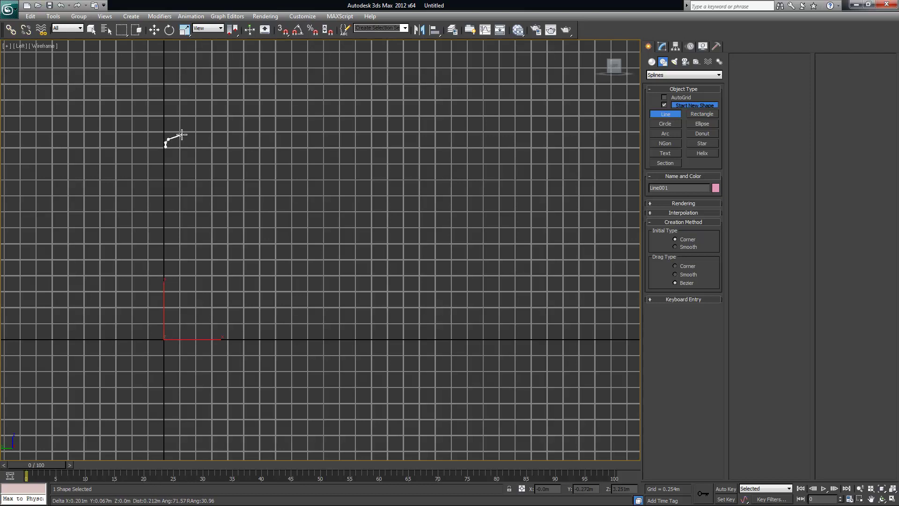
{"action": "left_click", "coordinate": [200, 135]}
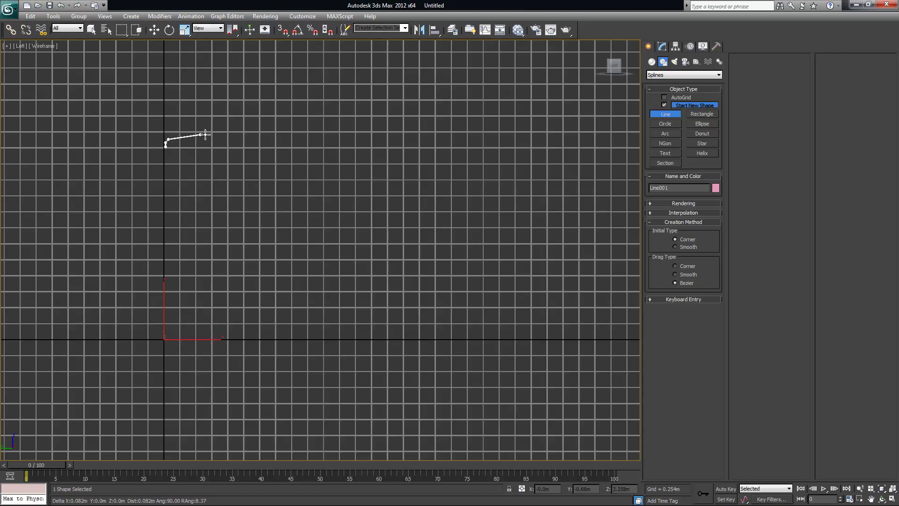
{"action": "left_click", "coordinate": [206, 139]}
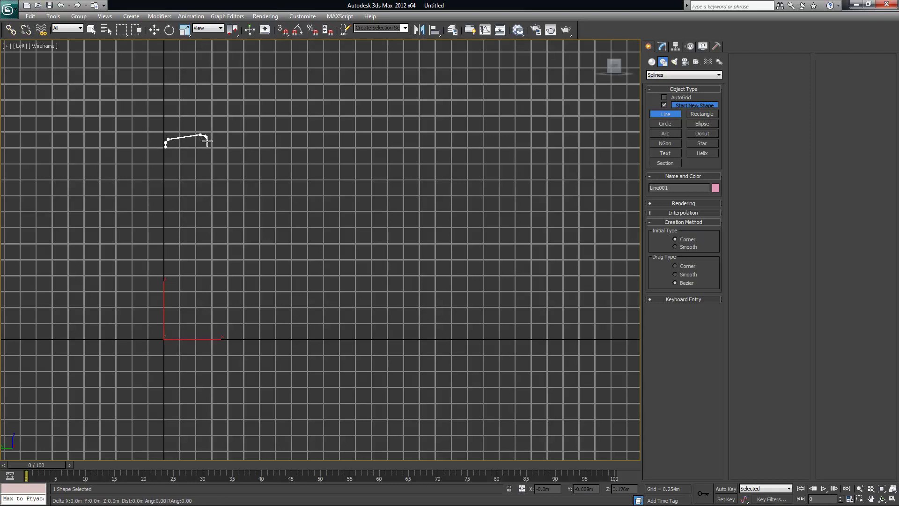
{"action": "left_click", "coordinate": [226, 179]}
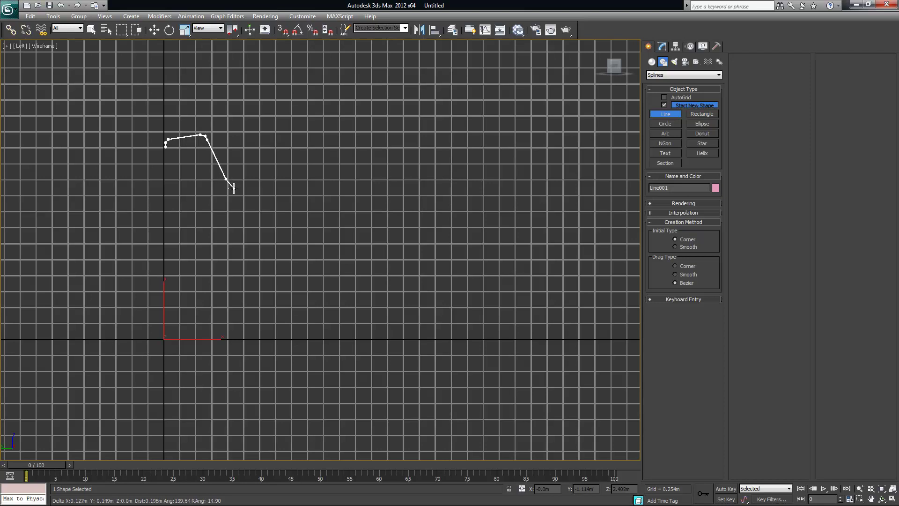
- Continue the spline profile with a straight horizontal upper edge, a bevelled outer corner and a vertical side down to the baseline
{"action": "left_click", "coordinate": [237, 189]}
{"action": "left_click", "coordinate": [252, 193]}
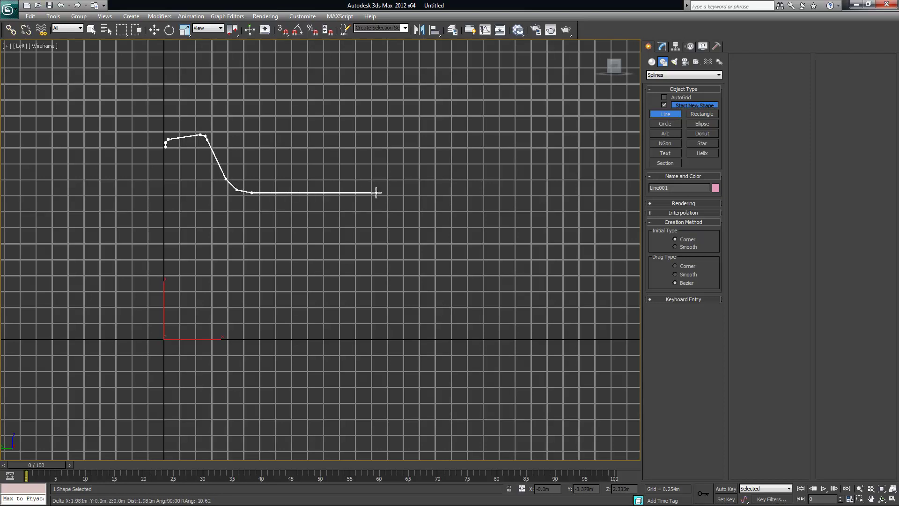
{"action": "left_click", "coordinate": [376, 192]}
{"action": "left_click", "coordinate": [384, 196]}
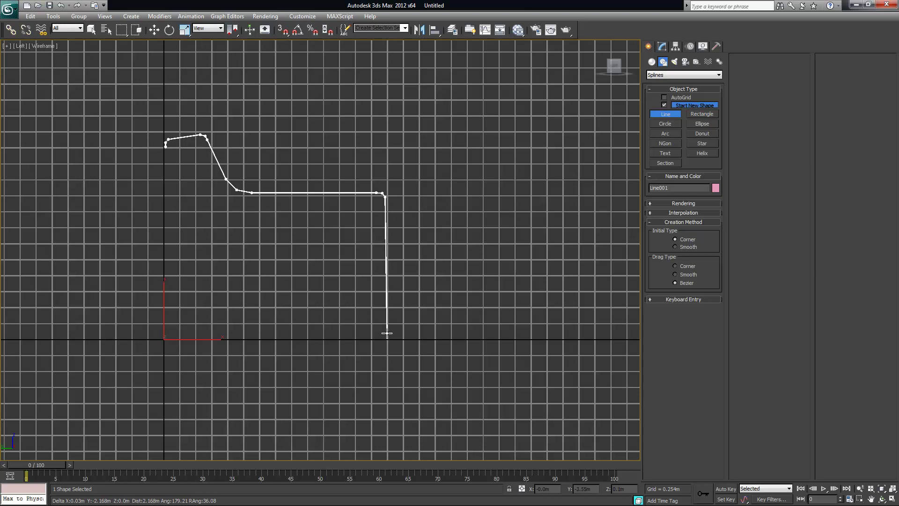
{"action": "left_click", "coordinate": [386, 332]}
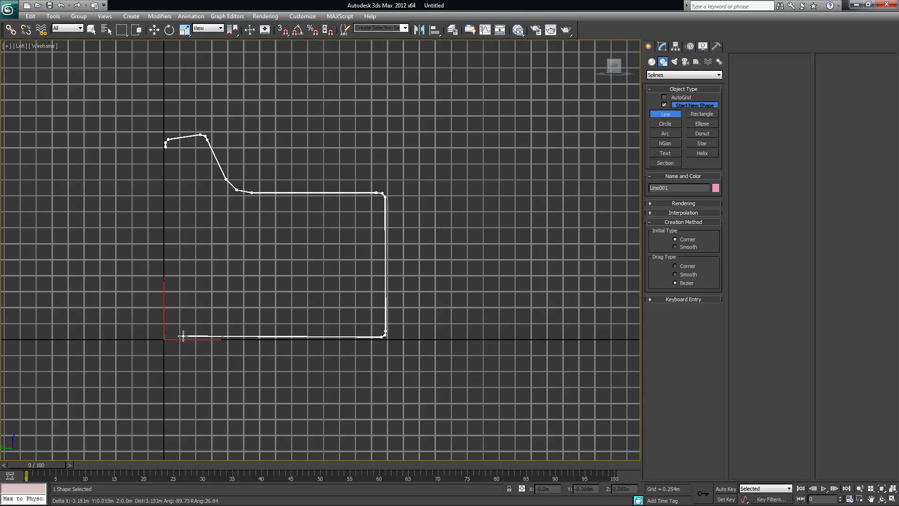
- Draw the profile's bottom edge with a bevelled corner, close the spline at its starting point and finish the line
{"action": "left_click", "coordinate": [183, 336]}
{"action": "left_click", "coordinate": [177, 333]}
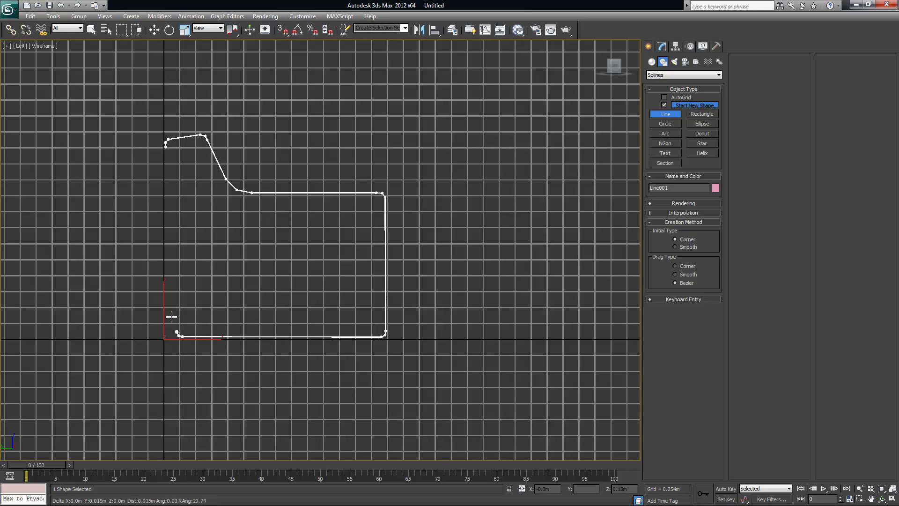
{"action": "left_click", "coordinate": [166, 142]}
{"action": "left_click", "coordinate": [435, 284]}
{"action": "middle_click_drag", "start_coordinate": [385, 166], "coordinate": [428, 190]}
{"action": "right_click", "coordinate": [430, 186]}
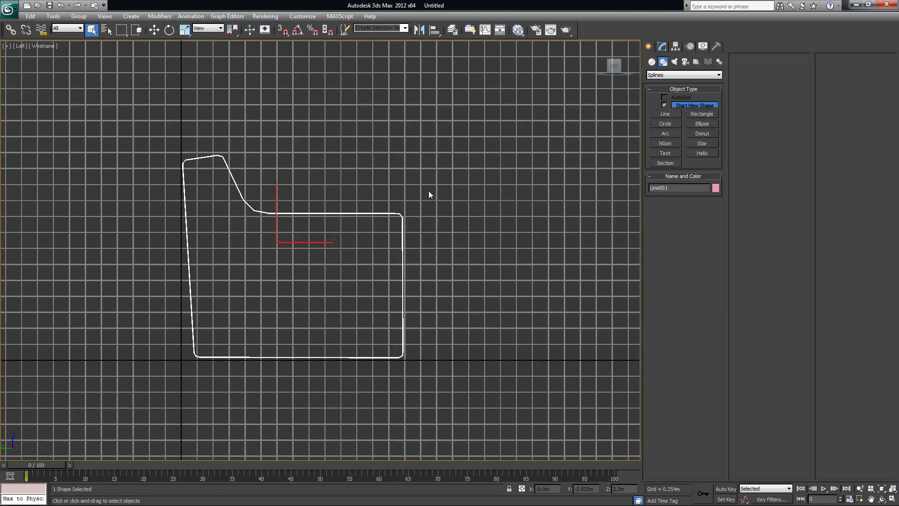
- Show the closed spline in a maximized Perspective viewport and hide the grid and selection brackets
{"action": "key", "text": "alt+w"}
{"action": "middle_click_drag", "start_coordinate": [553, 315], "coordinate": [473, 321], "text": "alt"}
{"action": "key", "text": "alt+w"}
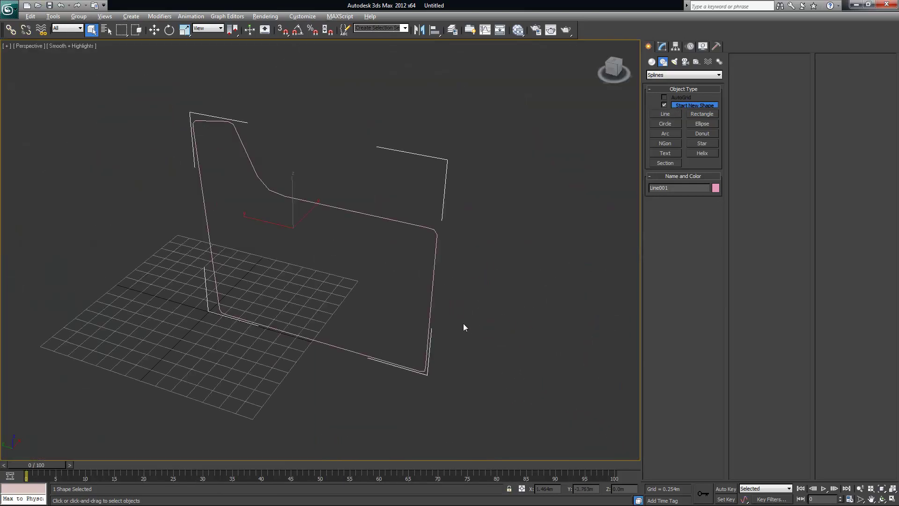
{"action": "middle_click_drag", "start_coordinate": [417, 291], "coordinate": [344, 291], "text": "alt"}
{"action": "key", "text": "g"}
{"action": "key", "text": "j"}
{"action": "mouse_move", "coordinate": [388, 287]}
{"action": "middle_mouse_down", "text": "alt"}
{"action": "mouse_move", "coordinate": [366, 292]}
{"action": "mouse_move", "coordinate": [397, 291]}
{"action": "middle_mouse_up", "text": "alt"}
{"action": "key", "text": "g"}
{"action": "key", "text": "g"}
{"action": "key", "text": "j"}
{"action": "key", "text": "j"}
{"action": "middle_click_drag", "start_coordinate": [361, 224], "coordinate": [346, 220], "text": "alt"}
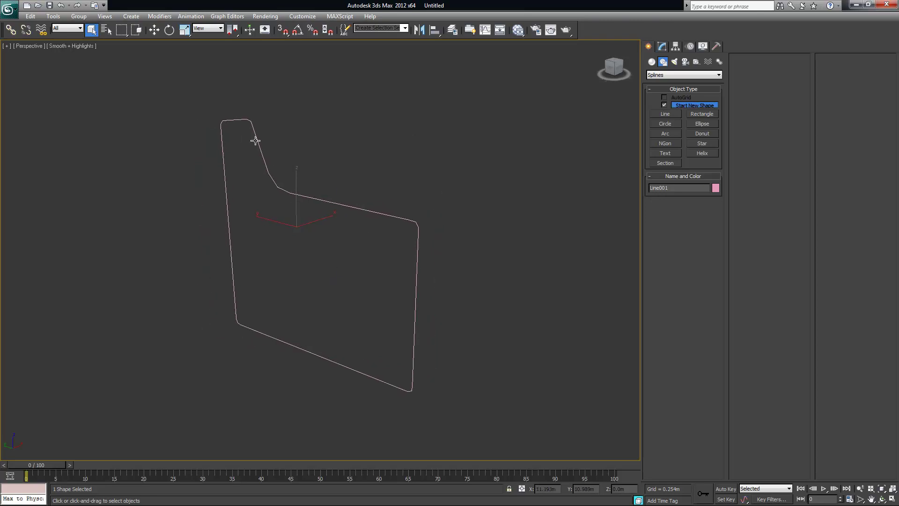
- Convert the closed spline to an Editable Poly
{"action": "middle_click_drag", "start_coordinate": [269, 147], "coordinate": [296, 168], "text": "alt"}
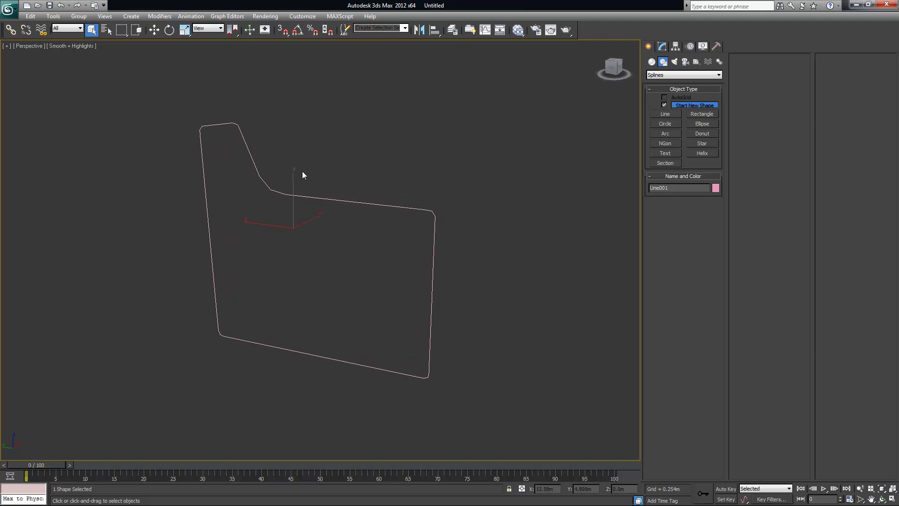
{"action": "middle_click_drag", "start_coordinate": [488, 305], "coordinate": [510, 271], "text": "alt"}
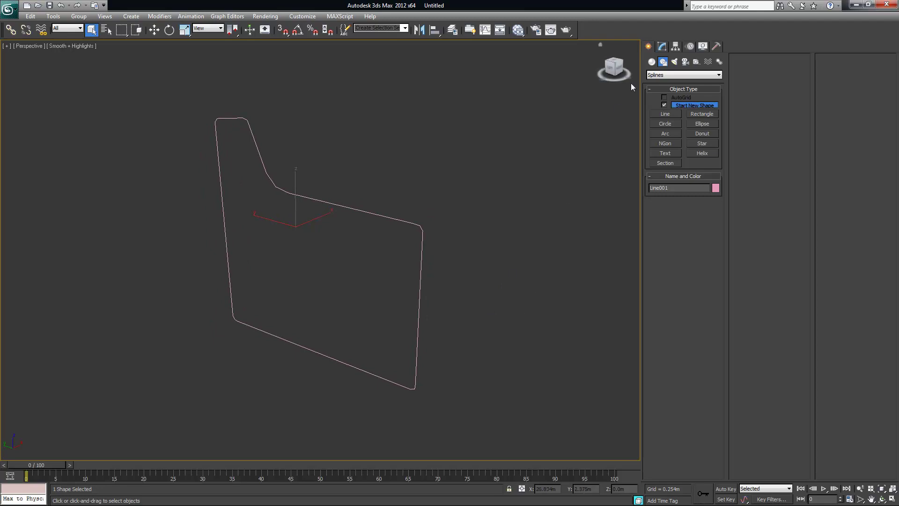
{"action": "right_click", "coordinate": [378, 214]}
{"action": "mouse_move", "coordinate": [401, 298]}
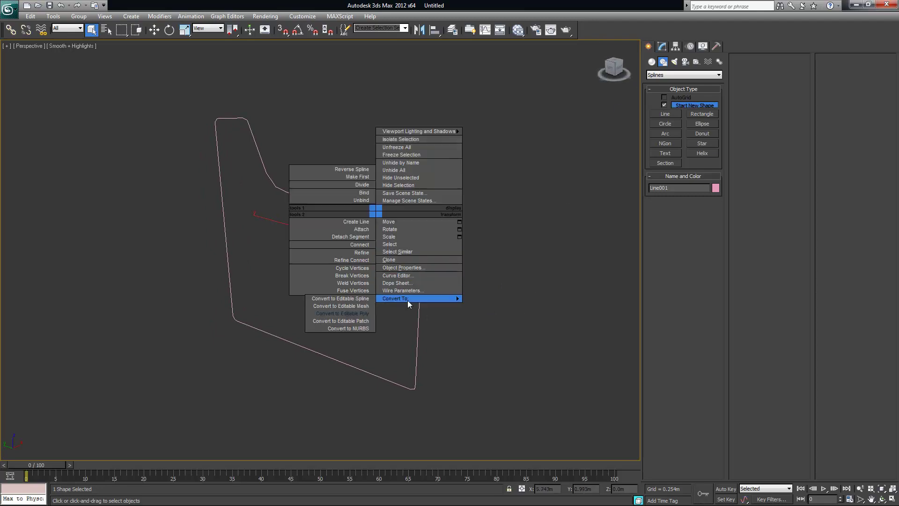
{"action": "left_click", "coordinate": [361, 313]}
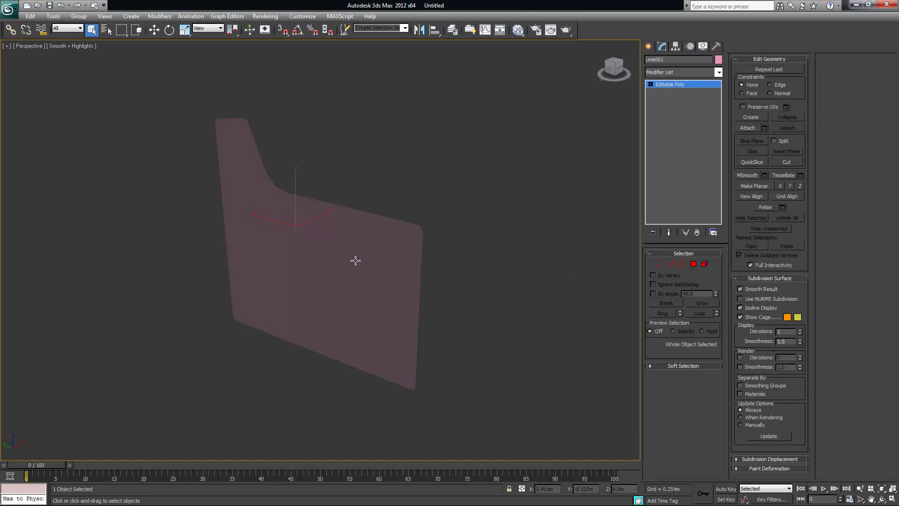
- Examine the flat shape's polygon, vertices and outline edges at the different sub-object levels
{"action": "middle_click_drag", "start_coordinate": [319, 284], "coordinate": [247, 169], "text": "alt"}
{"action": "left_click", "coordinate": [693, 264]}
{"action": "left_click", "coordinate": [419, 241]}
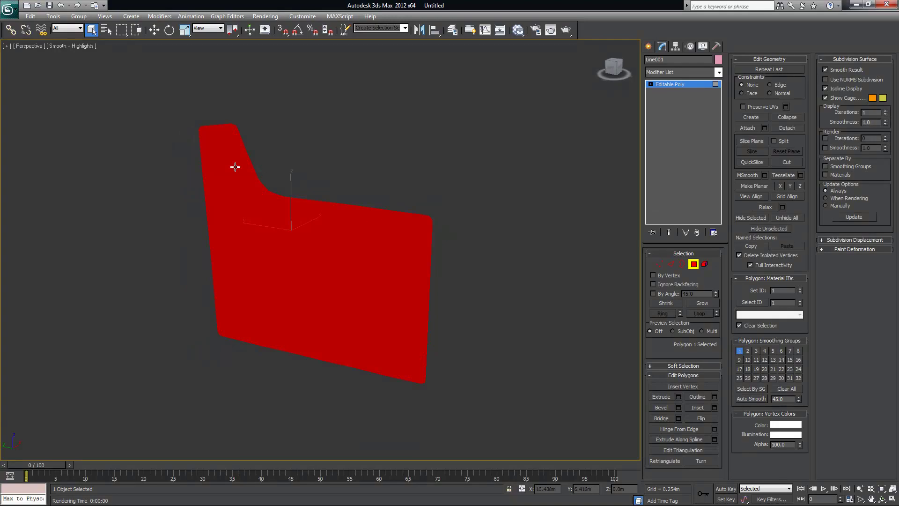
{"action": "left_click", "coordinate": [671, 264]}
{"action": "left_click", "coordinate": [659, 264]}
{"action": "middle_click_drag", "start_coordinate": [290, 192], "coordinate": [361, 206], "text": "alt"}
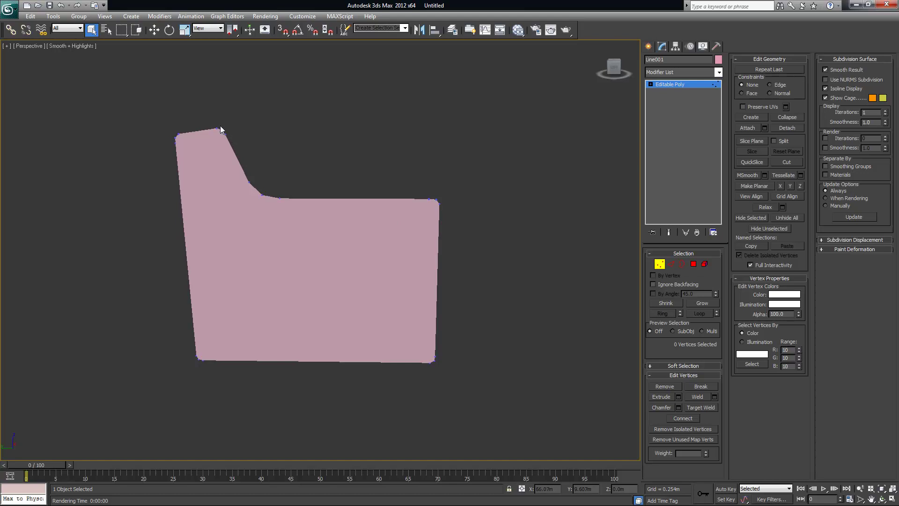
{"action": "left_click", "coordinate": [671, 265]}
{"action": "left_click", "coordinate": [191, 132]}
{"action": "left_click", "coordinate": [229, 149]}
{"action": "left_click", "coordinate": [349, 202]}
{"action": "middle_click_drag", "start_coordinate": [358, 212], "coordinate": [406, 184], "text": "alt"}
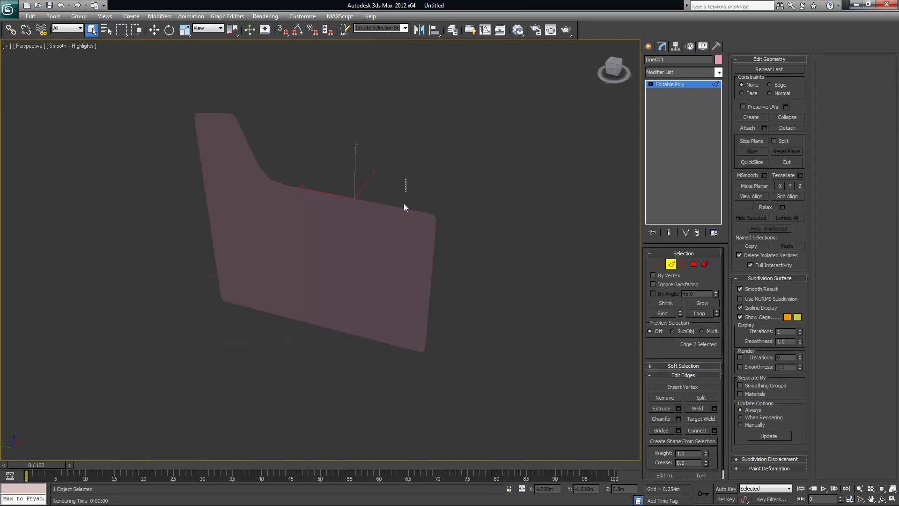
{"action": "middle_click_drag", "start_coordinate": [402, 223], "coordinate": [410, 260], "text": "alt"}
- Turn on the Edged Faces display and check the individual edges around the shape's outline
{"action": "key", "text": "F4"}
{"action": "left_click_drag", "start_coordinate": [254, 179], "coordinate": [253, 180]}
{"action": "left_click", "coordinate": [277, 188]}
{"action": "left_click", "coordinate": [250, 163]}
{"action": "left_click", "coordinate": [220, 122]}
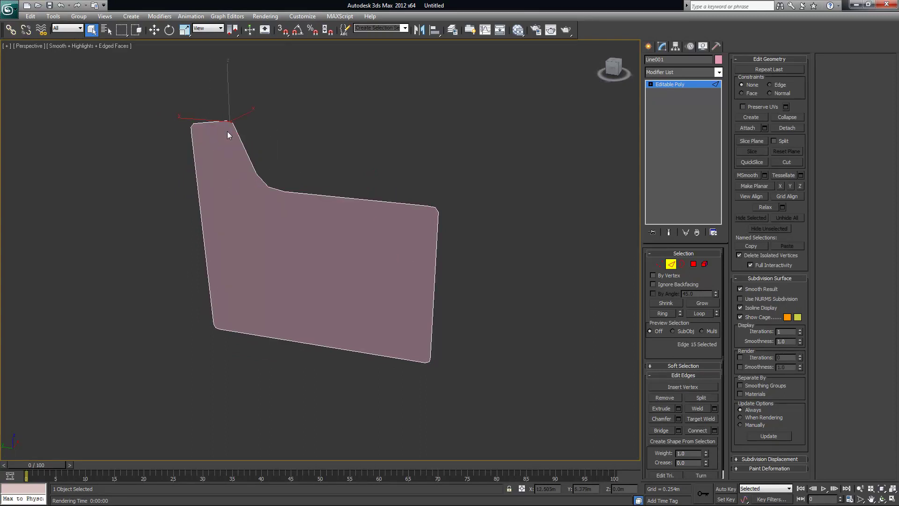
{"action": "left_click", "coordinate": [192, 123]}
{"action": "left_click", "coordinate": [209, 144]}
- Select the shape's single polygon and inset it by 0.136 m
{"action": "left_click", "coordinate": [693, 264]}
{"action": "left_click", "coordinate": [321, 229]}
{"action": "middle_click_drag", "start_coordinate": [229, 176], "coordinate": [196, 154], "text": "alt"}
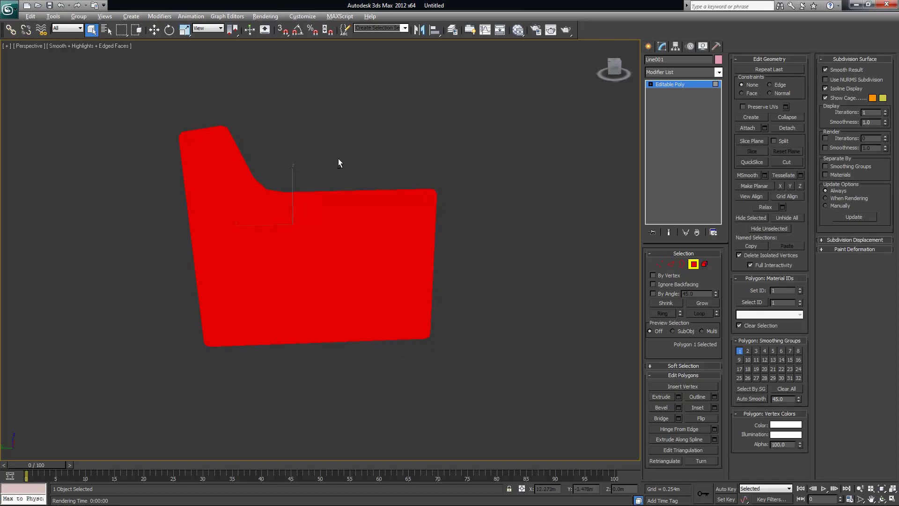
{"action": "middle_click_drag", "start_coordinate": [335, 163], "coordinate": [206, 136], "text": "alt"}
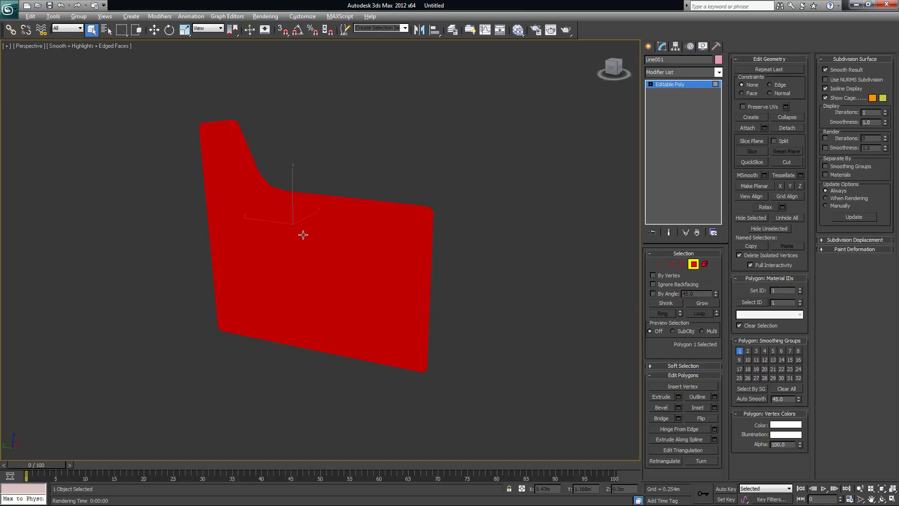
{"action": "middle_click_drag", "start_coordinate": [305, 234], "coordinate": [341, 239], "text": "alt"}
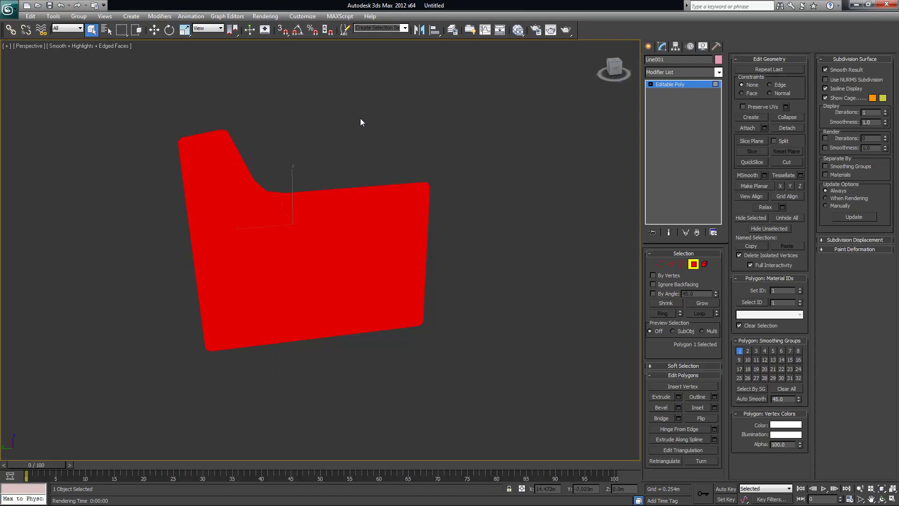
{"action": "left_click", "coordinate": [714, 407]}
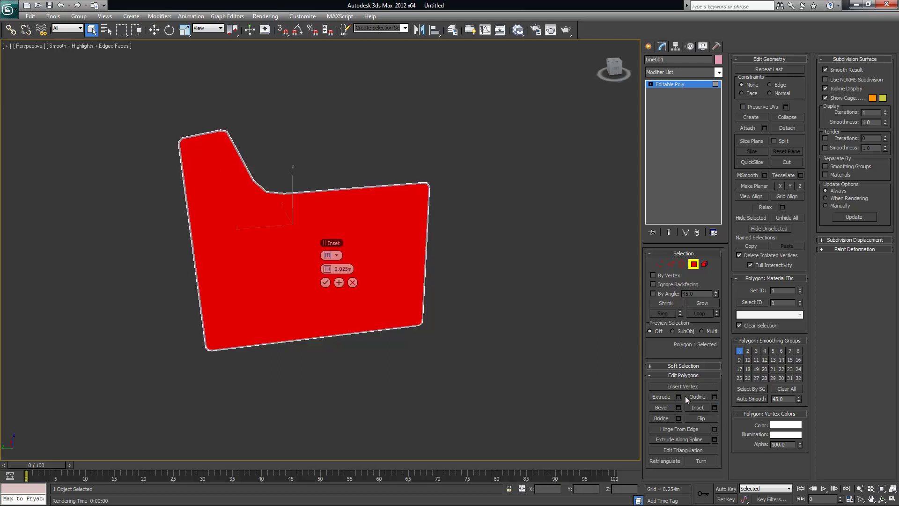
{"action": "mouse_move", "coordinate": [330, 268]}
{"action": "left_mouse_down"}
{"action": "mouse_move", "coordinate": [358, 268]}
{"action": "mouse_move", "coordinate": [346, 268]}
{"action": "left_mouse_up"}
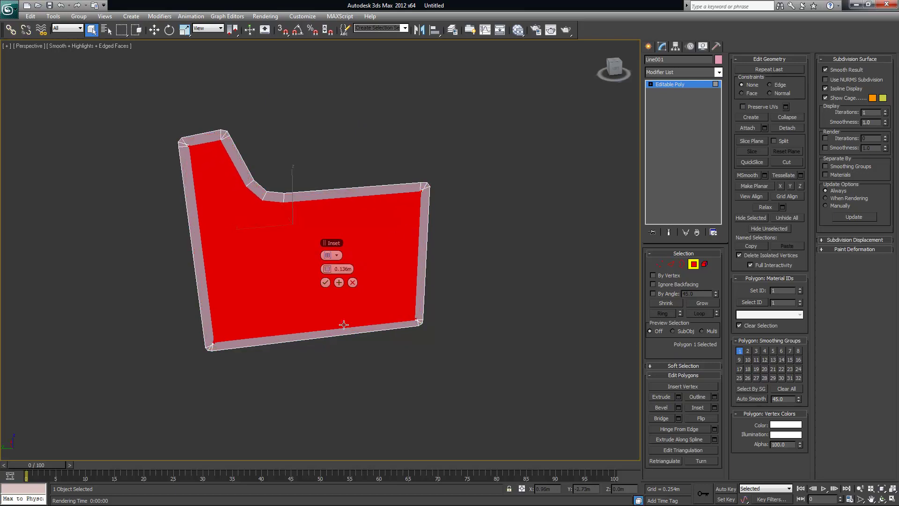
{"action": "left_click", "coordinate": [326, 283]}
{"action": "left_click", "coordinate": [354, 173]}
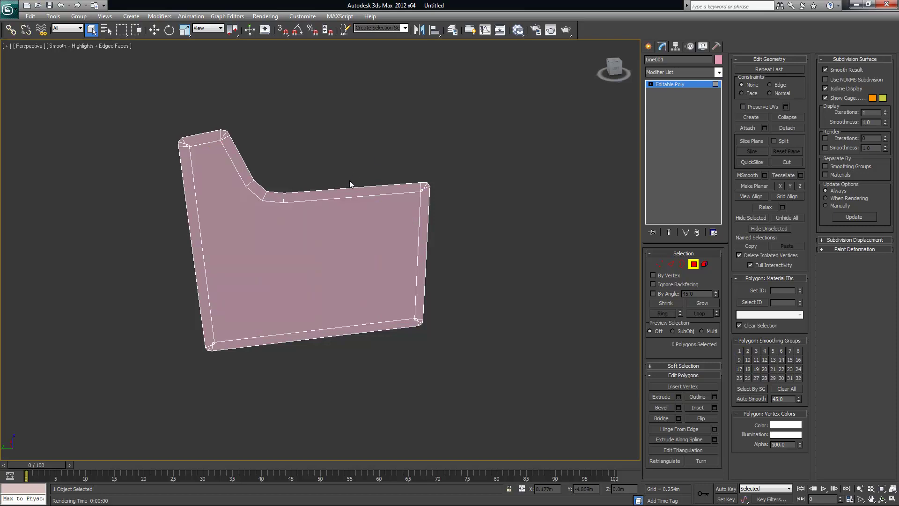
- Collapse the three overlapping inner vertices at the upper outer corner of the tall section into one
{"action": "middle_click_drag", "start_coordinate": [293, 217], "coordinate": [304, 214], "text": "alt"}
{"action": "scroll", "coordinate": [334, 223], "scroll_direction": "up", "scroll_amount": 3}
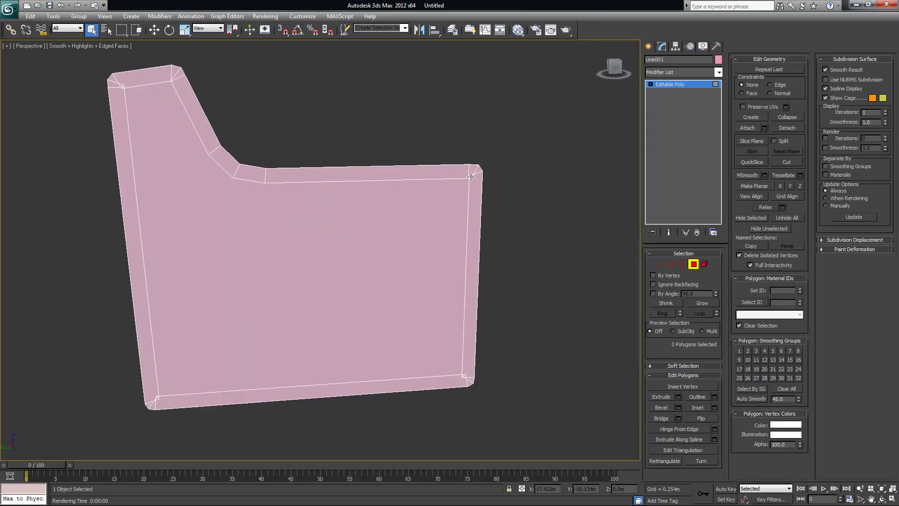
{"action": "middle_click_drag", "start_coordinate": [464, 194], "coordinate": [480, 197], "text": "alt"}
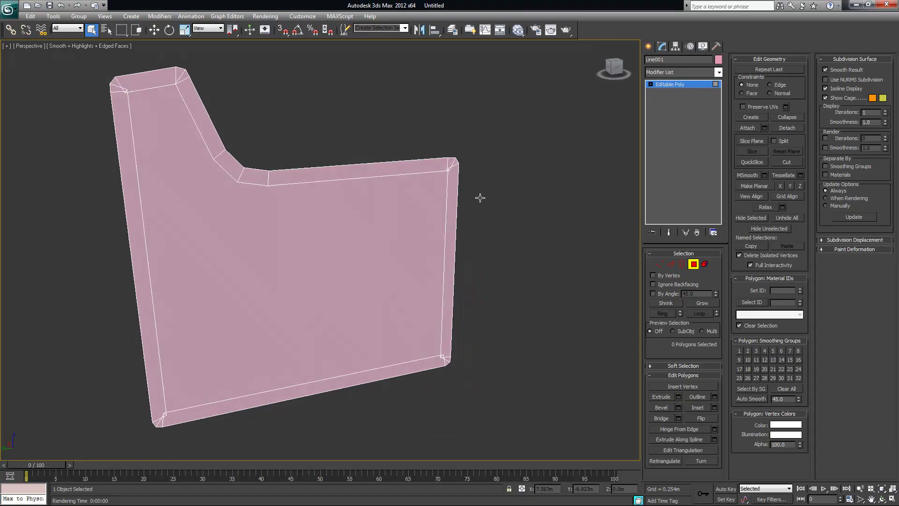
{"action": "left_click", "coordinate": [659, 264]}
{"action": "left_click_drag", "start_coordinate": [121, 83], "coordinate": [136, 102]}
{"action": "middle_click_drag", "start_coordinate": [152, 121], "coordinate": [170, 115]}
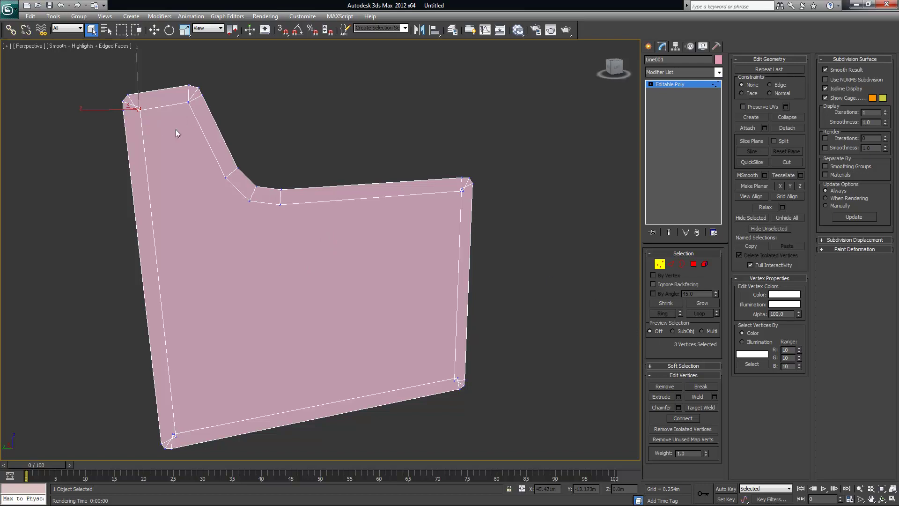
{"action": "key", "text": "s"}
{"action": "scroll", "coordinate": [338, 268], "scroll_direction": "up", "scroll_amount": 6}
{"action": "scroll", "coordinate": [371, 263], "scroll_direction": "down", "scroll_amount": 5}
{"action": "middle_click_drag", "start_coordinate": [366, 263], "coordinate": [313, 239], "text": "alt"}
{"action": "scroll", "coordinate": [392, 280], "scroll_direction": "up", "scroll_amount": 5}
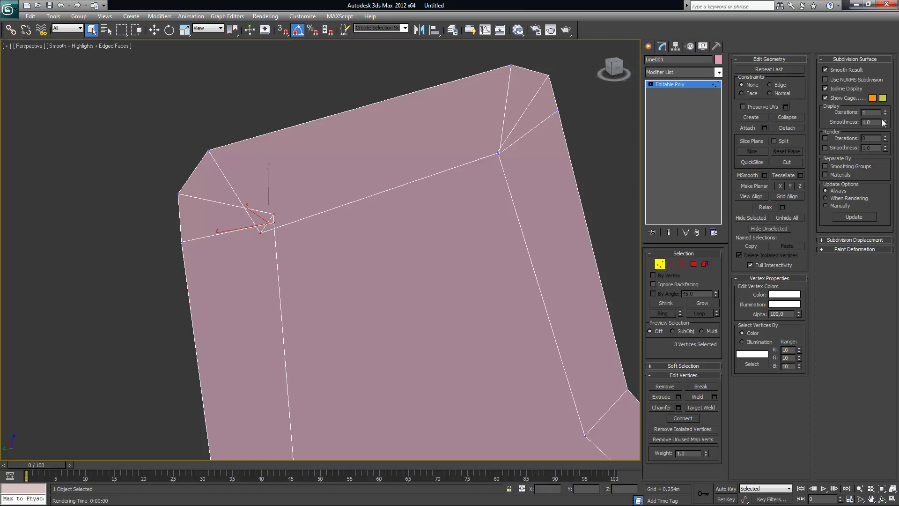
{"action": "left_click", "coordinate": [790, 118]}
- Collapse the three inner vertices at the tall section's other upper corner, above the slope, into one
{"action": "left_click_drag", "start_coordinate": [489, 139], "coordinate": [510, 163]}
{"action": "middle_click_drag", "start_coordinate": [509, 163], "coordinate": [439, 192], "text": "alt"}
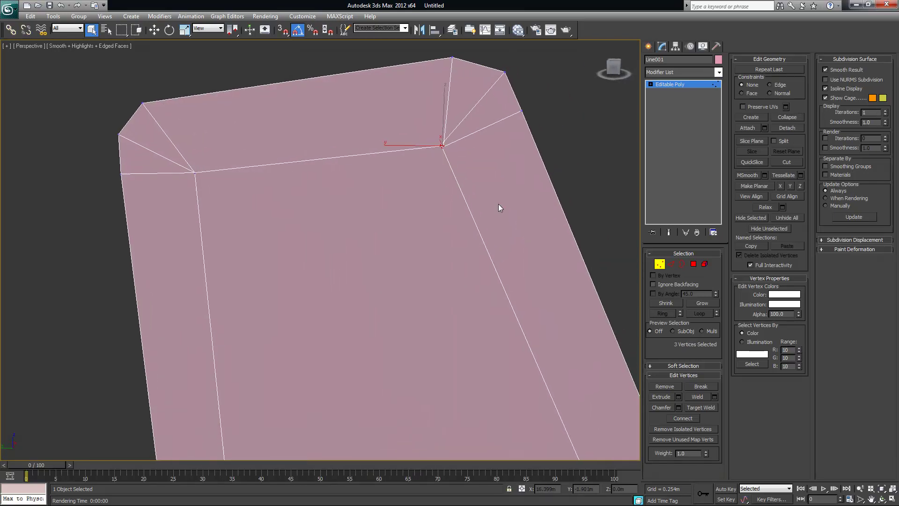
{"action": "left_click", "coordinate": [786, 117]}
- Collapse the three overlapping inner vertices at the far end of the long horizontal upper edge into one
{"action": "middle_click_drag", "start_coordinate": [456, 275], "coordinate": [267, 220], "text": "alt"}
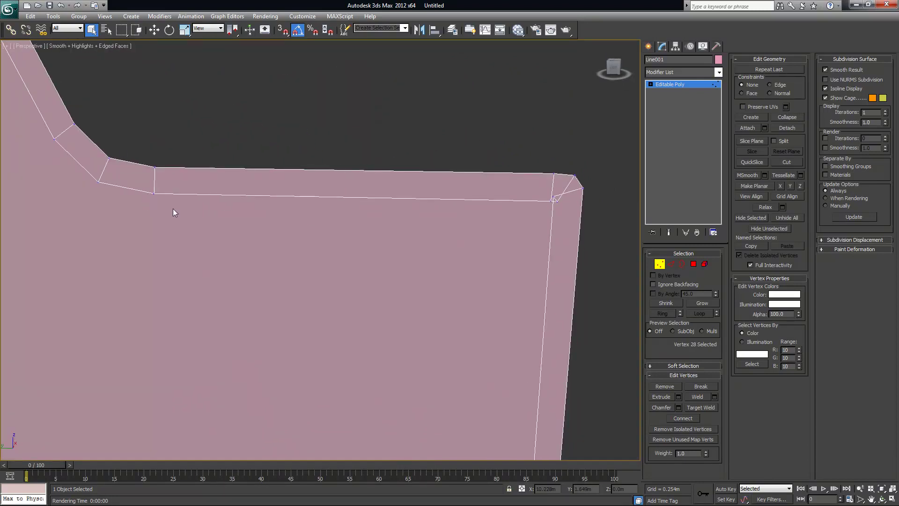
{"action": "middle_click_drag", "start_coordinate": [173, 212], "coordinate": [325, 239], "text": "alt"}
{"action": "left_click_drag", "start_coordinate": [405, 186], "coordinate": [441, 228]}
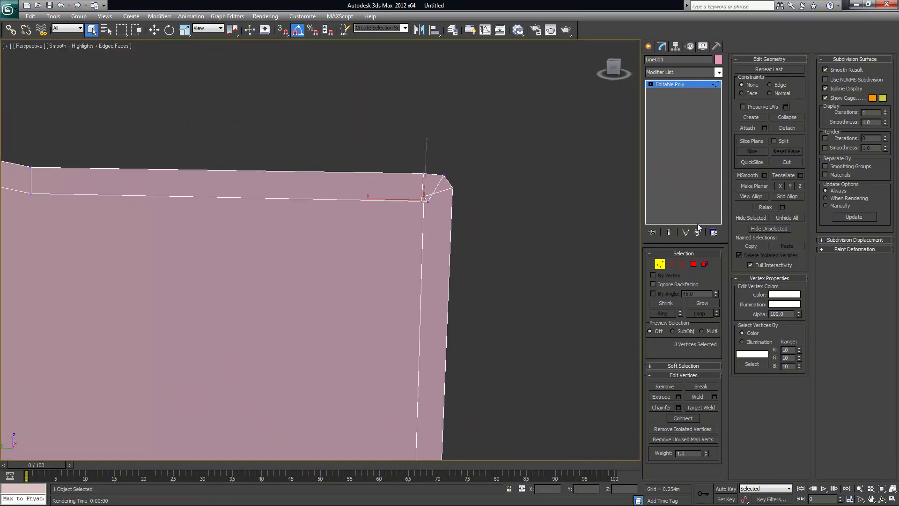
{"action": "middle_click_drag", "start_coordinate": [450, 112], "coordinate": [364, 308], "text": "alt"}
{"action": "left_click", "coordinate": [786, 117]}
- Collapse the overlapping inner vertices at the bottom corner below the tall section into one
{"action": "middle_click_drag", "start_coordinate": [251, 252], "coordinate": [121, 309], "text": "alt"}
{"action": "left_click_drag", "start_coordinate": [142, 319], "coordinate": [141, 319]}
{"action": "left_click", "coordinate": [791, 117]}
{"action": "middle_click_drag", "start_coordinate": [335, 199], "coordinate": [247, 331]}
{"action": "scroll", "coordinate": [260, 295], "scroll_direction": "down", "scroll_amount": 5}
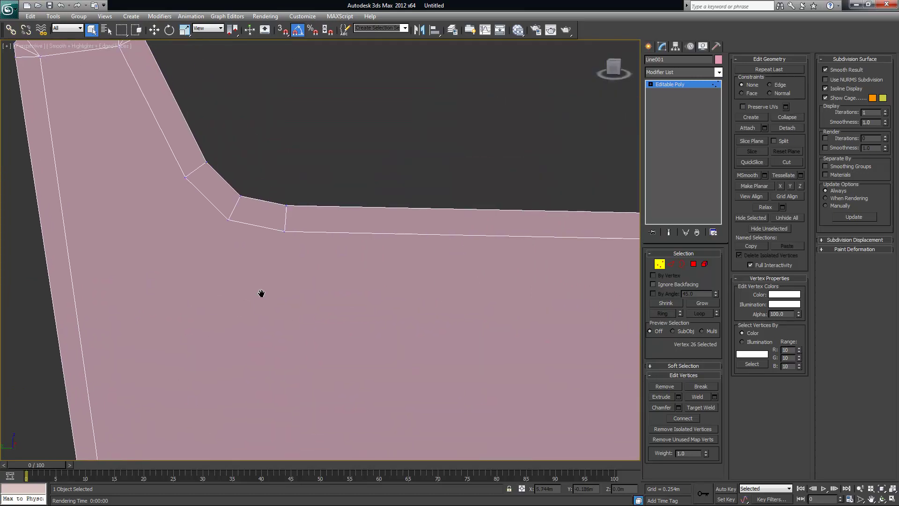
{"action": "scroll", "coordinate": [261, 295], "scroll_direction": "up", "scroll_amount": 3}
{"action": "middle_click_drag", "start_coordinate": [281, 301], "coordinate": [239, 277]}
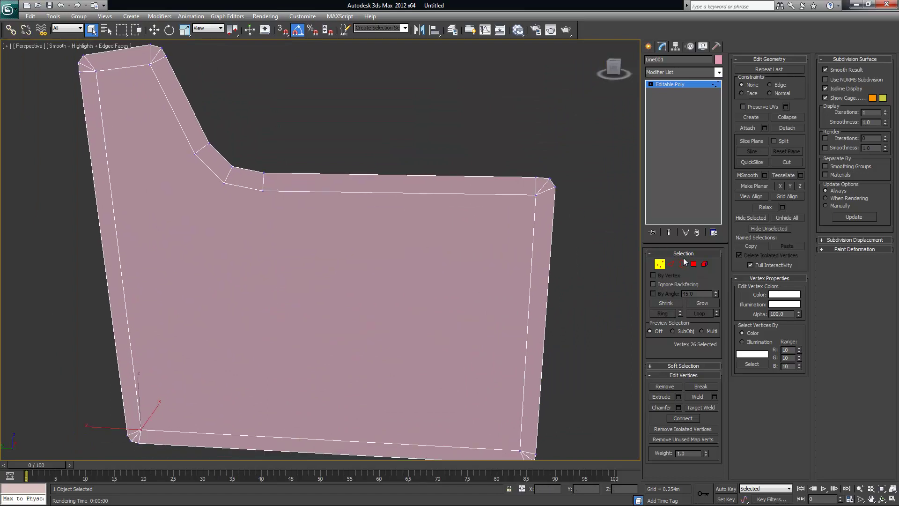
- Examine the large inner polygon and the small border polygons at the tall section's sloped corner
{"action": "left_click", "coordinate": [694, 264]}
{"action": "left_click", "coordinate": [315, 257]}
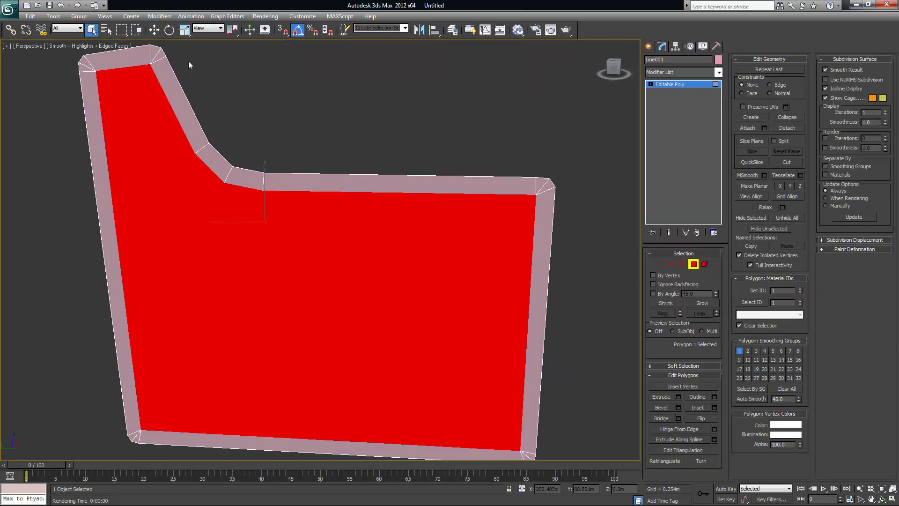
{"action": "left_click", "coordinate": [158, 56]}
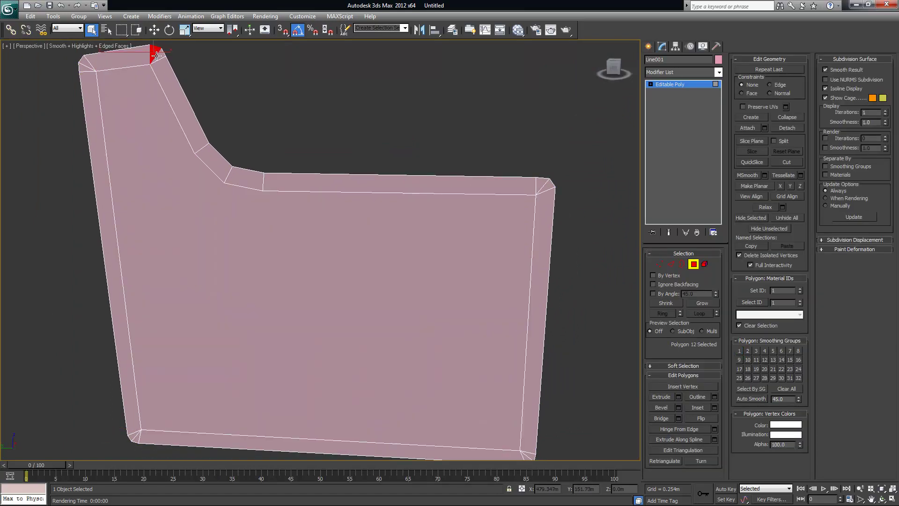
{"action": "left_click", "coordinate": [165, 72]}
{"action": "left_click", "coordinate": [168, 172]}
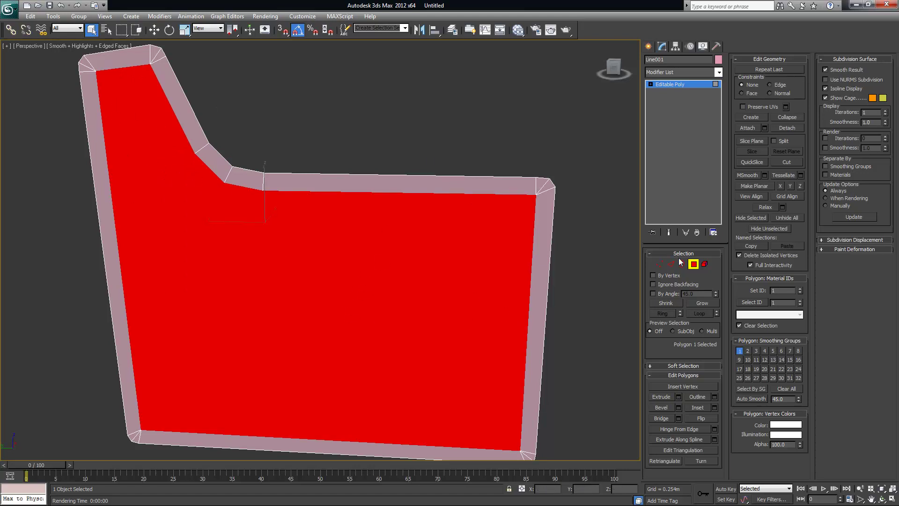
- Connect the inner vertex at the foot of the slope to the inner bottom corner vertex below the tall section
{"action": "left_click", "coordinate": [659, 264]}
{"action": "left_click", "coordinate": [194, 156]}
{"action": "middle_click_drag", "start_coordinate": [198, 245], "coordinate": [202, 240], "text": "alt"}
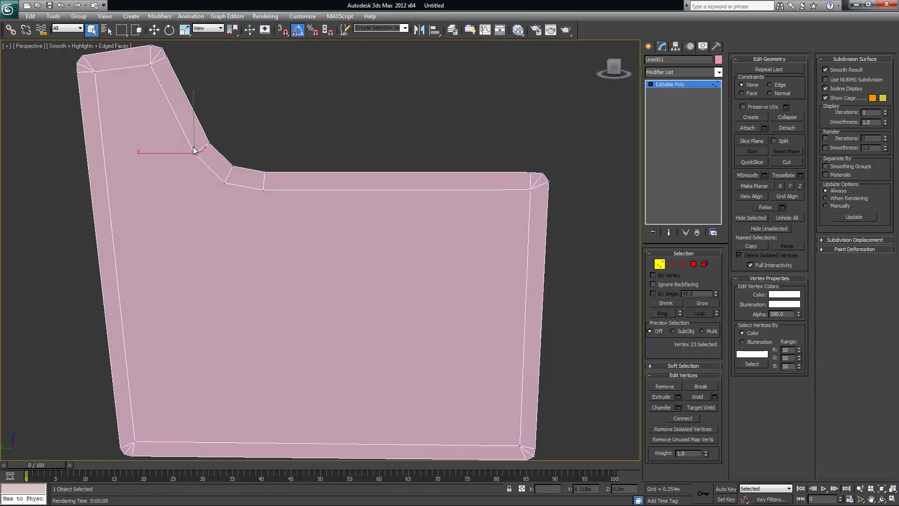
{"action": "left_click_drag", "start_coordinate": [144, 445], "coordinate": [145, 446], "text": "ctrl"}
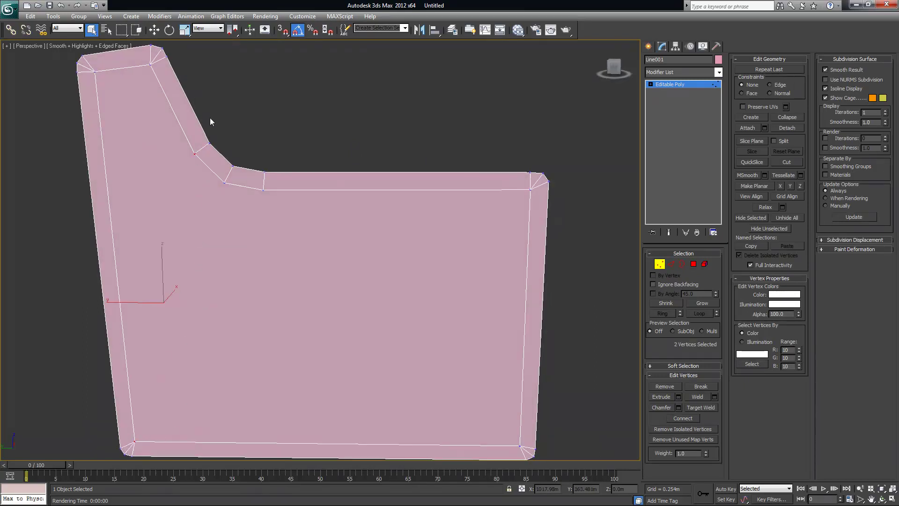
{"action": "left_click", "coordinate": [684, 418]}
- Connect the inner vertex in the middle of the curve to the same inner bottom corner vertex
{"action": "left_click_drag", "start_coordinate": [229, 200], "coordinate": [230, 199]}
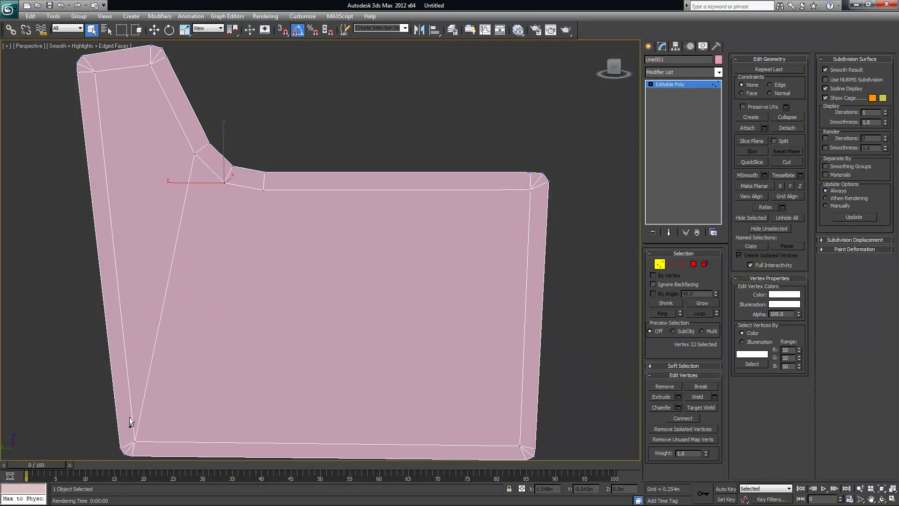
{"action": "left_click", "coordinate": [135, 440], "text": "ctrl"}
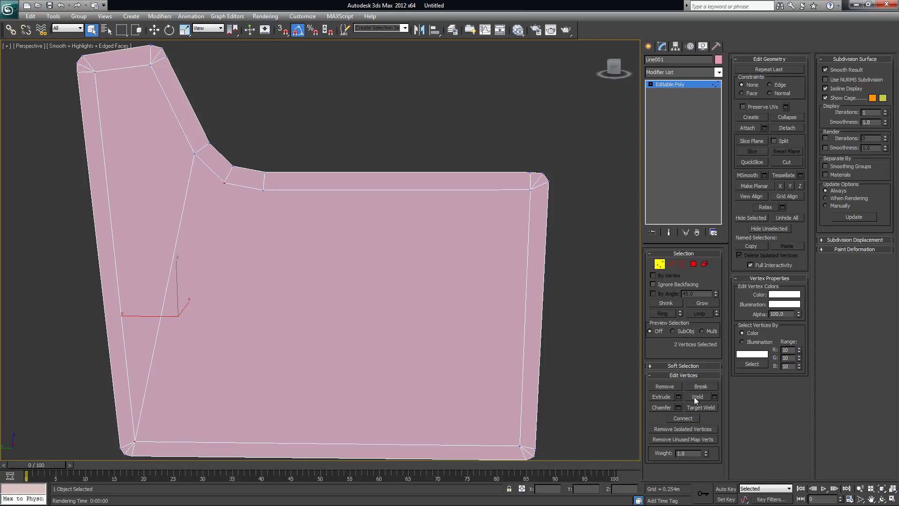
{"action": "left_click", "coordinate": [681, 418]}
- Connect the inner vertex where the curve meets the long horizontal edge to the same bottom corner, and clear the selection
{"action": "middle_click_drag", "start_coordinate": [305, 243], "coordinate": [300, 205]}
{"action": "left_click_drag", "start_coordinate": [246, 147], "coordinate": [266, 161]}
{"action": "left_click", "coordinate": [130, 404], "text": "ctrl"}
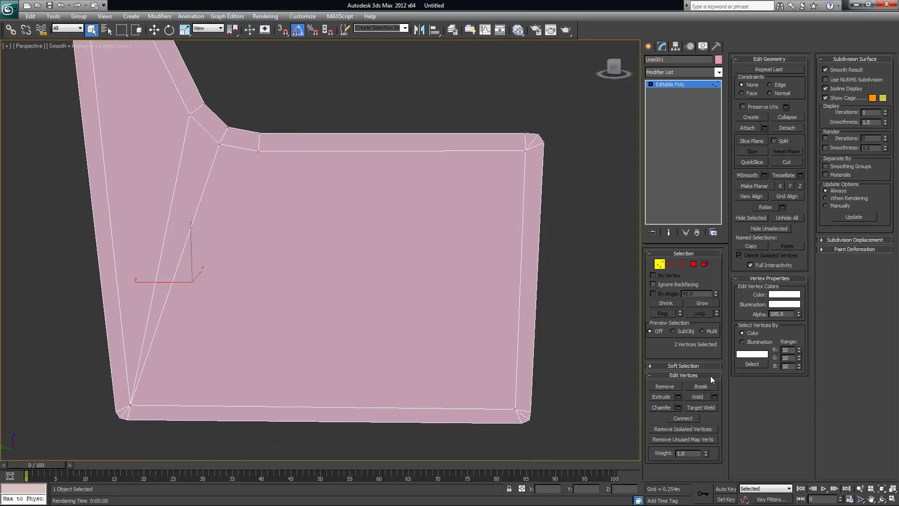
{"action": "left_click", "coordinate": [682, 417]}
{"action": "middle_click_drag", "start_coordinate": [370, 324], "coordinate": [554, 222], "text": "alt"}
{"action": "left_click", "coordinate": [580, 233]}
{"action": "scroll", "coordinate": [554, 223], "scroll_direction": "down", "scroll_amount": 3}
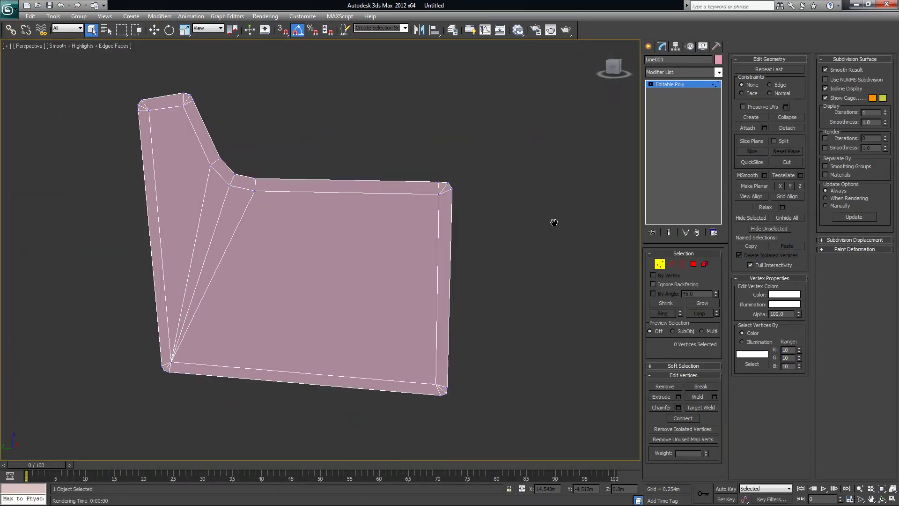
- Examine the border, corner and inner polygons of the divided side profile one by one
{"action": "key", "text": "4"}
{"action": "key", "text": "ctrl+a"}
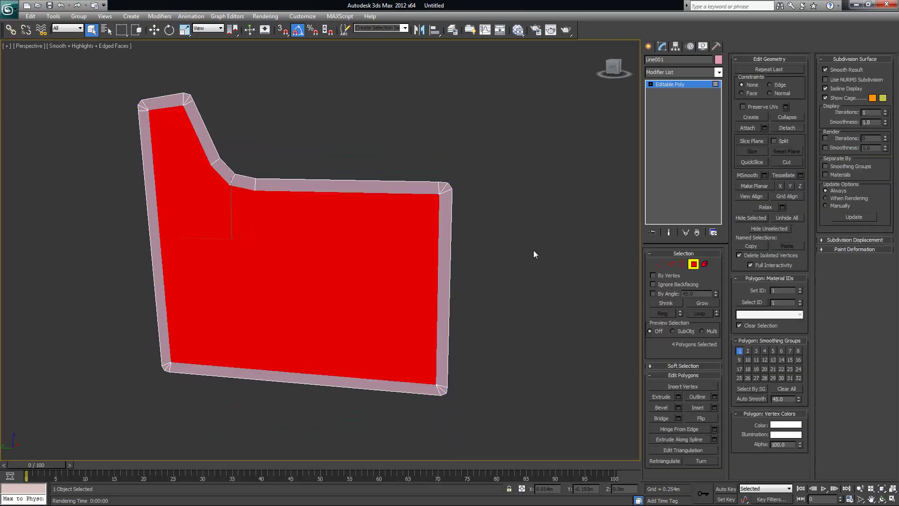
{"action": "left_click", "coordinate": [149, 133]}
{"action": "left_click", "coordinate": [167, 129]}
{"action": "left_click", "coordinate": [142, 106]}
{"action": "left_click", "coordinate": [146, 104]}
{"action": "left_click", "coordinate": [165, 99]}
{"action": "left_click", "coordinate": [187, 97]}
{"action": "left_click", "coordinate": [191, 110]}
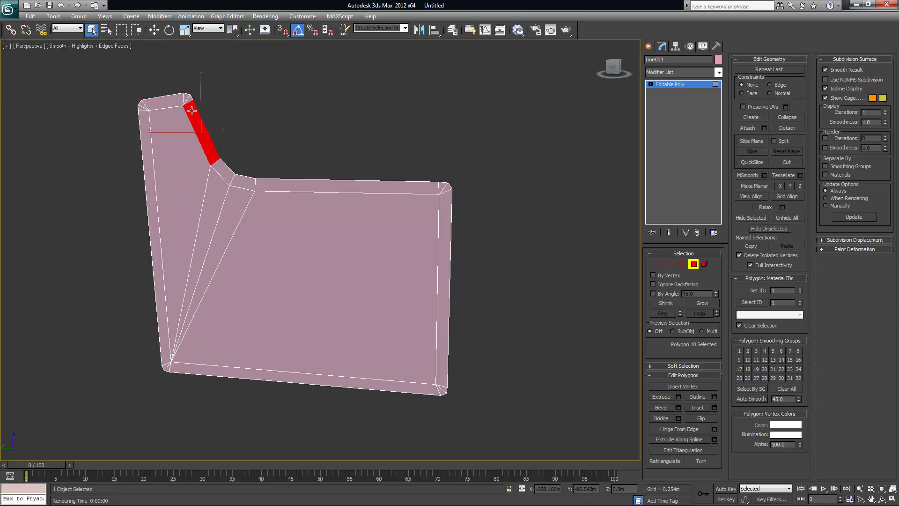
{"action": "left_click", "coordinate": [182, 146]}
{"action": "left_click", "coordinate": [215, 192]}
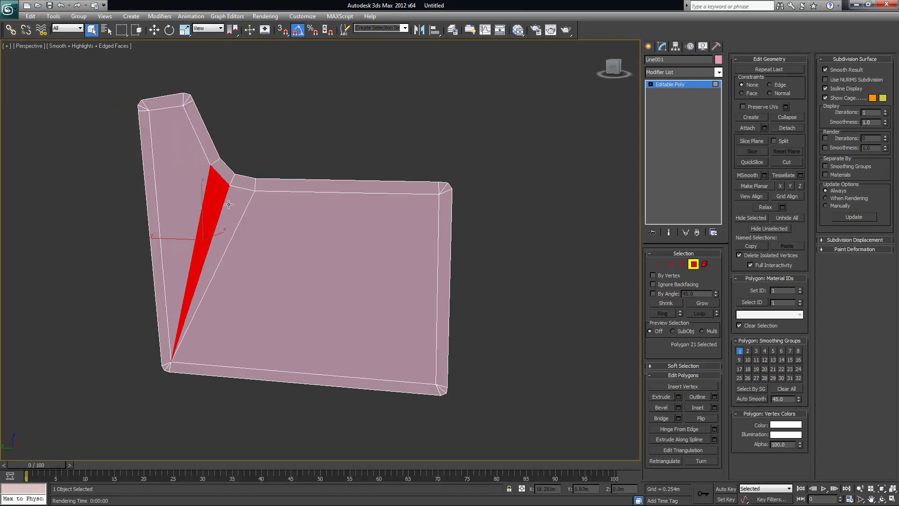
{"action": "left_click", "coordinate": [269, 227]}
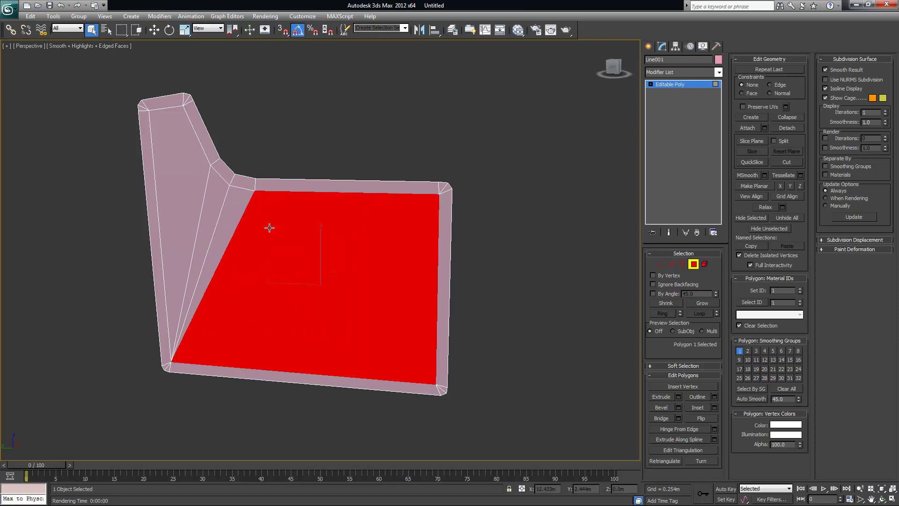
{"action": "left_click", "coordinate": [445, 251]}
{"action": "left_click", "coordinate": [386, 386]}
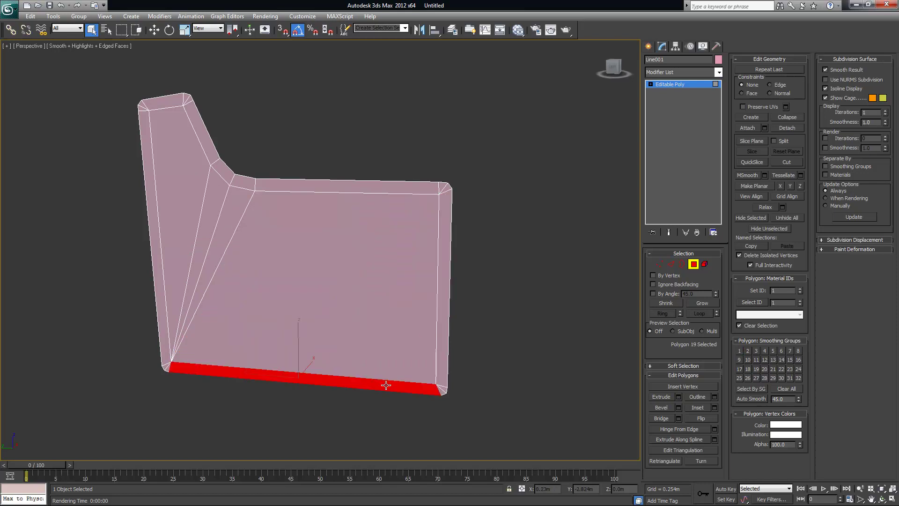
{"action": "left_click", "coordinate": [536, 254]}
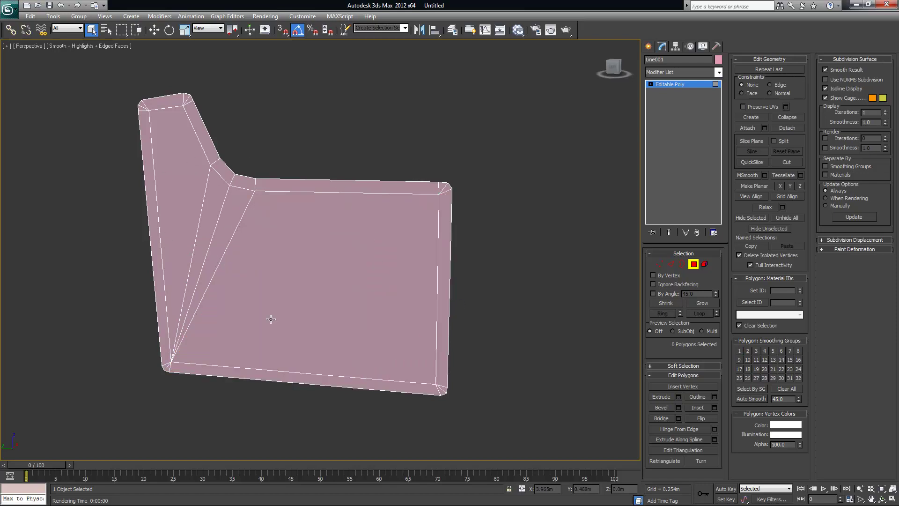
{"action": "left_click", "coordinate": [694, 264]}
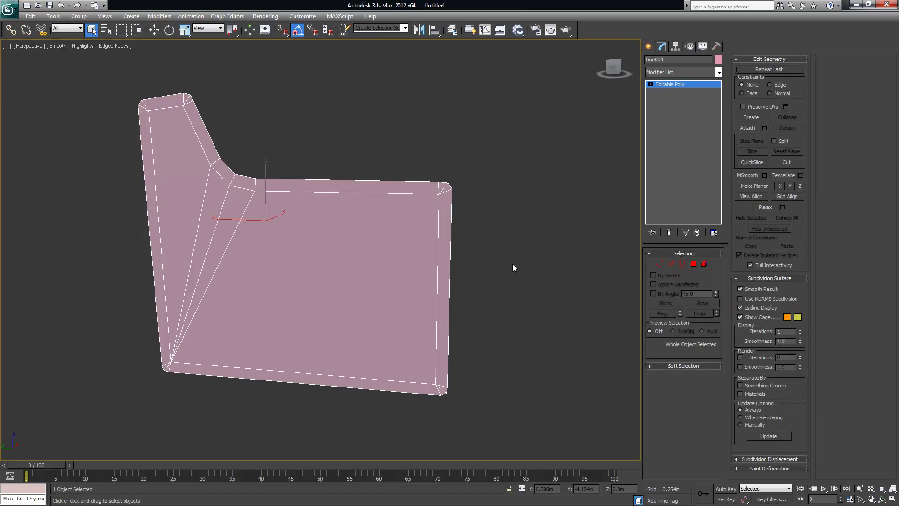
- Compare the flat side profile with the sofa arm in the reference photo in Windows Photo Viewer
{"action": "mouse_move", "coordinate": [414, 257]}
{"action": "middle_mouse_down", "text": "alt"}
{"action": "mouse_move", "coordinate": [379, 261]}
{"action": "mouse_move", "coordinate": [466, 251]}
{"action": "mouse_move", "coordinate": [392, 258]}
{"action": "mouse_move", "coordinate": [425, 240]}
{"action": "mouse_move", "coordinate": [435, 249]}
{"action": "middle_mouse_up", "text": "alt"}
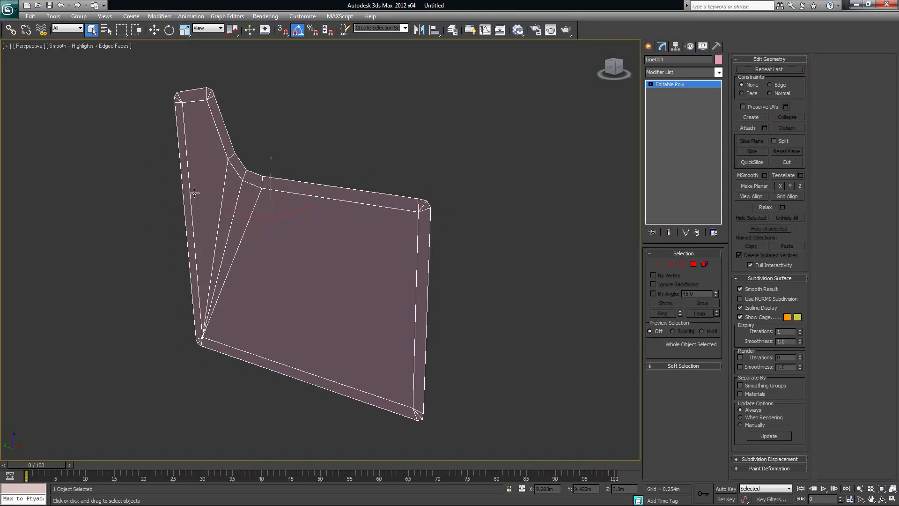
{"action": "middle_click_drag", "start_coordinate": [358, 194], "coordinate": [375, 189], "text": "alt"}
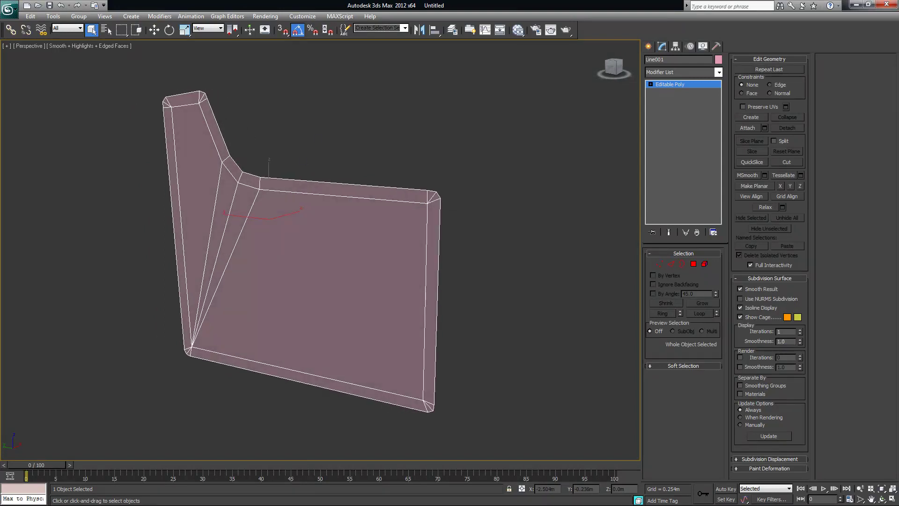
{"action": "key", "text": "alt+Tab"}
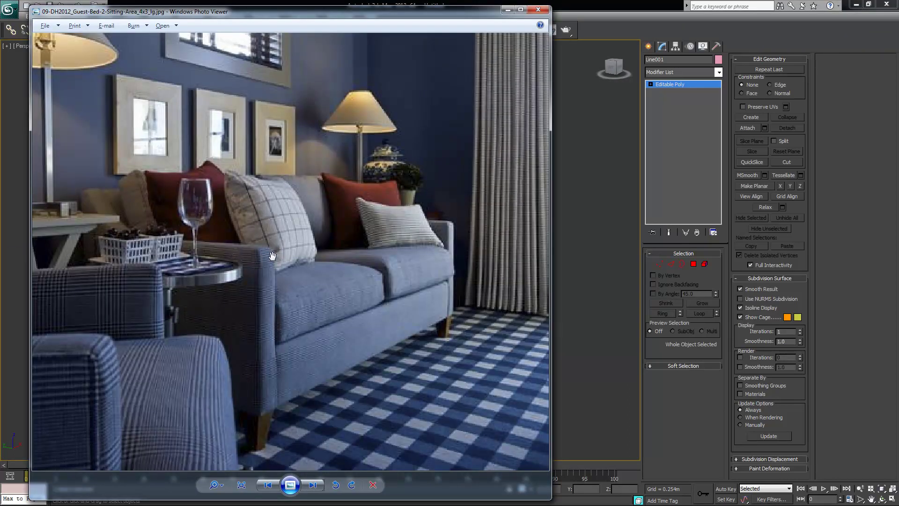
{"action": "left_click", "coordinate": [509, 10]}
- Apply a Shell modifier to the side profile with an inner amount of 0.448 m
{"action": "middle_click_drag", "start_coordinate": [447, 227], "coordinate": [598, 251], "text": "alt"}
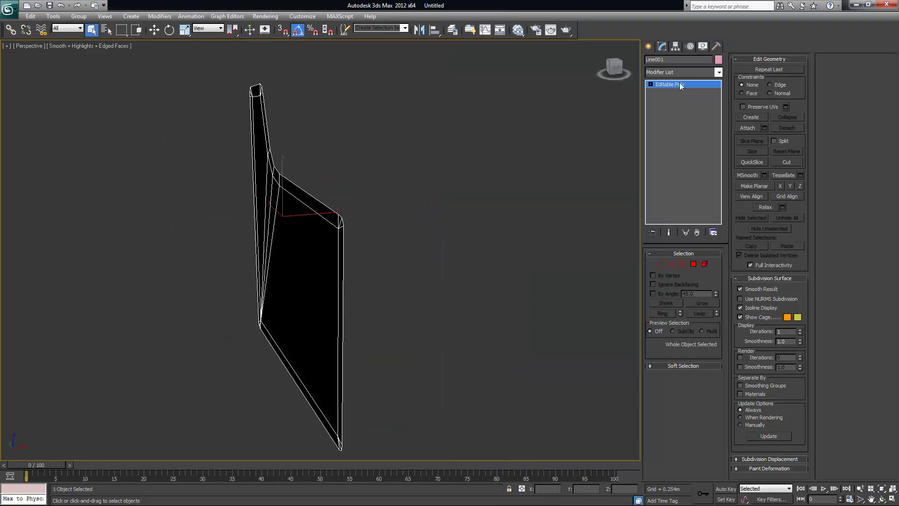
{"action": "left_click", "coordinate": [718, 72]}
{"action": "scroll", "coordinate": [721, 100], "scroll_direction": "up", "scroll_amount": 5}
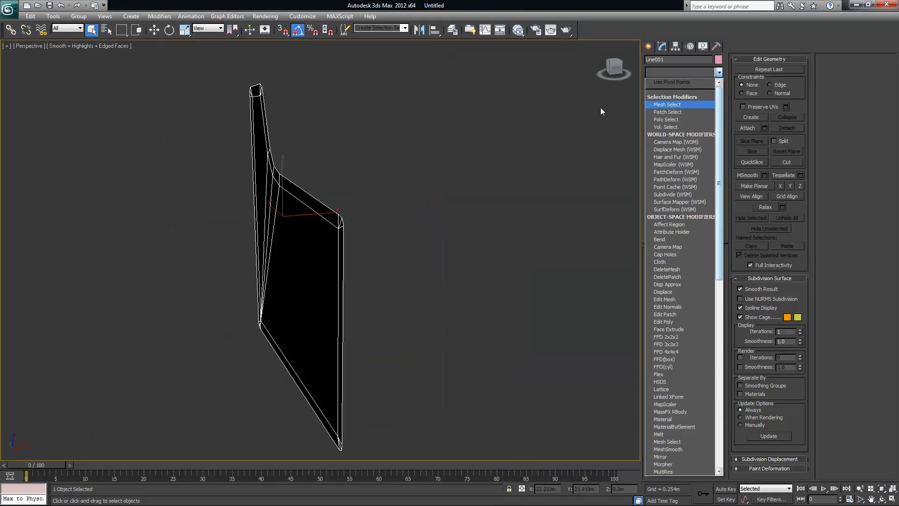
{"action": "left_click_drag", "start_coordinate": [720, 101], "coordinate": [720, 238]}
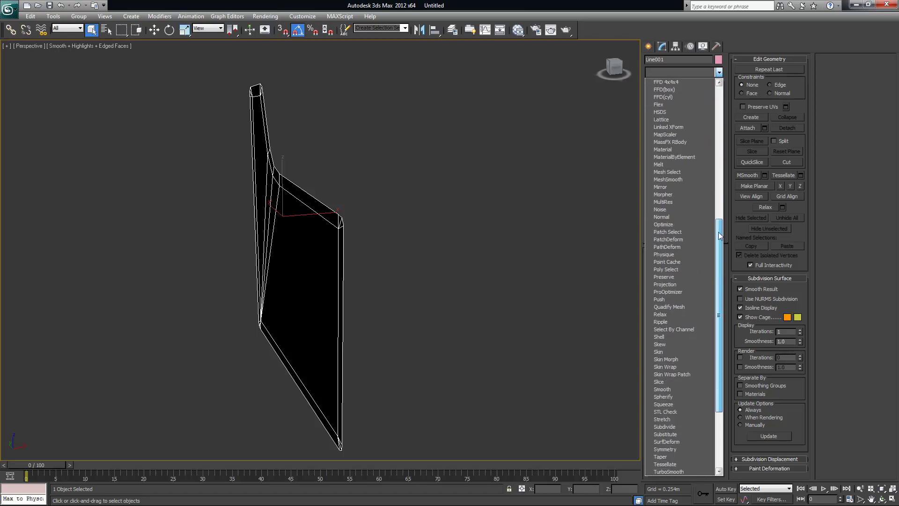
{"action": "left_click", "coordinate": [664, 338]}
{"action": "middle_click_drag", "start_coordinate": [465, 272], "coordinate": [459, 269], "text": "alt"}
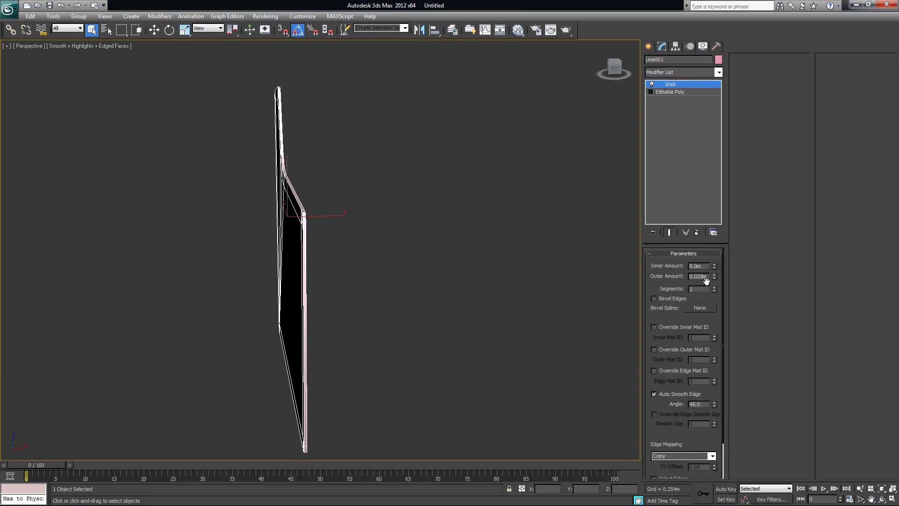
{"action": "left_click_drag", "start_coordinate": [713, 265], "coordinate": [725, 441]}
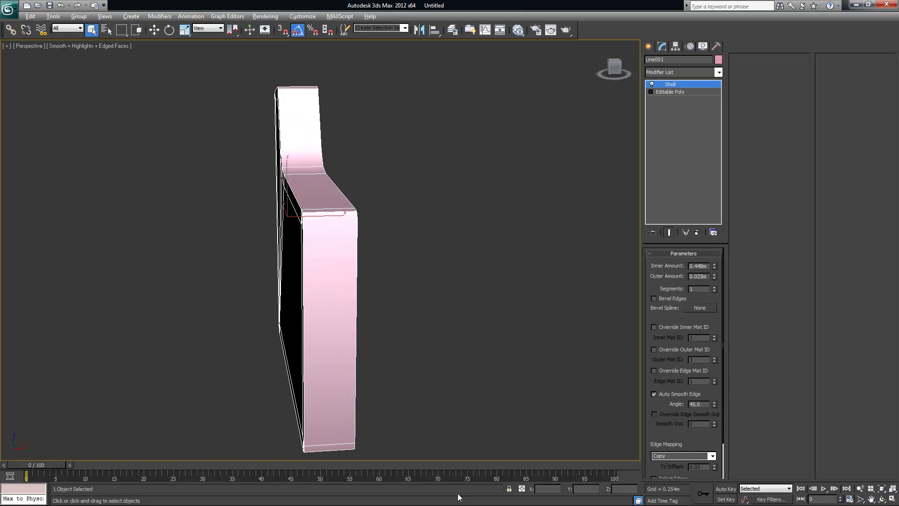
{"action": "middle_click_drag", "start_coordinate": [309, 297], "coordinate": [394, 296], "text": "alt"}
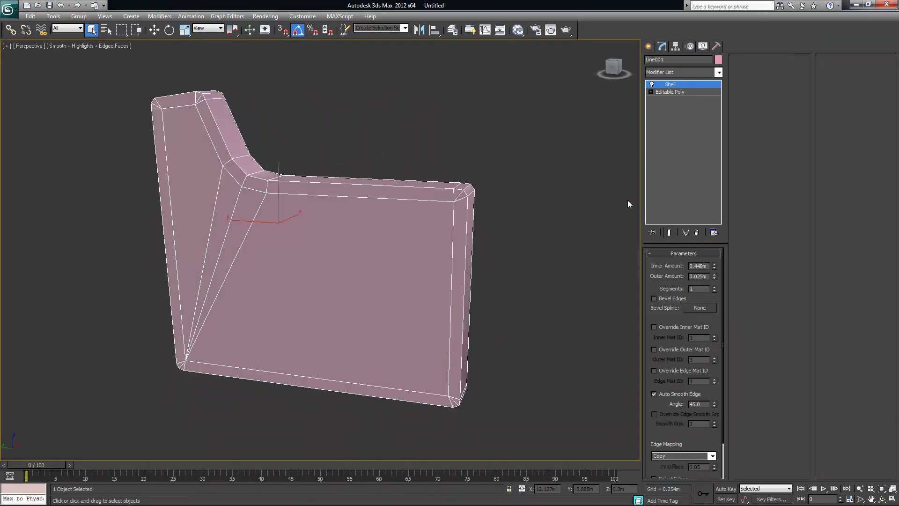
{"action": "middle_click_drag", "start_coordinate": [542, 161], "coordinate": [509, 174], "text": "alt"}
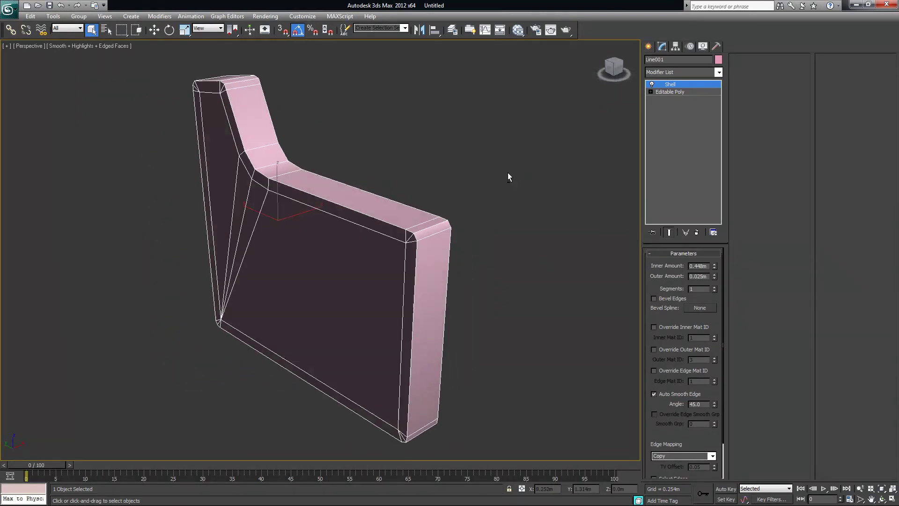
- Collapse the whole modifier stack with a hold, and convert the resulting mesh to an Editable Poly
{"action": "right_click", "coordinate": [674, 88]}
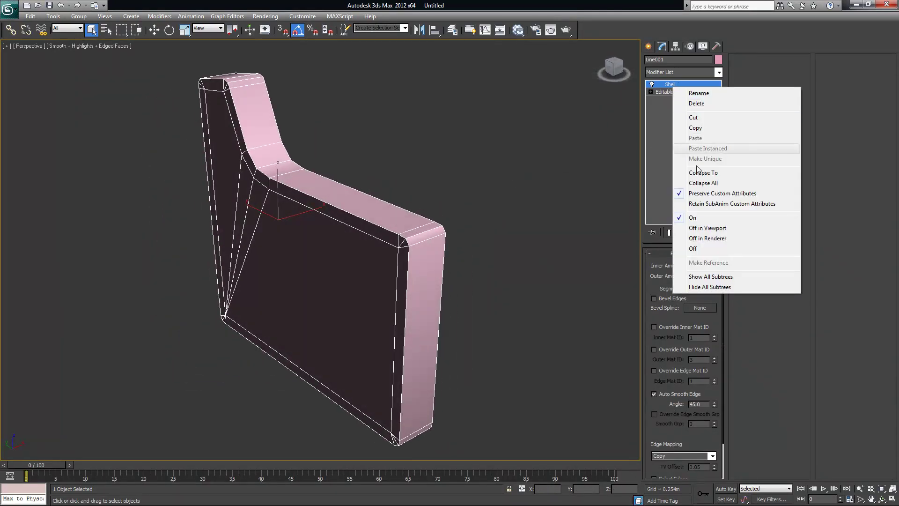
{"action": "left_click", "coordinate": [703, 183]}
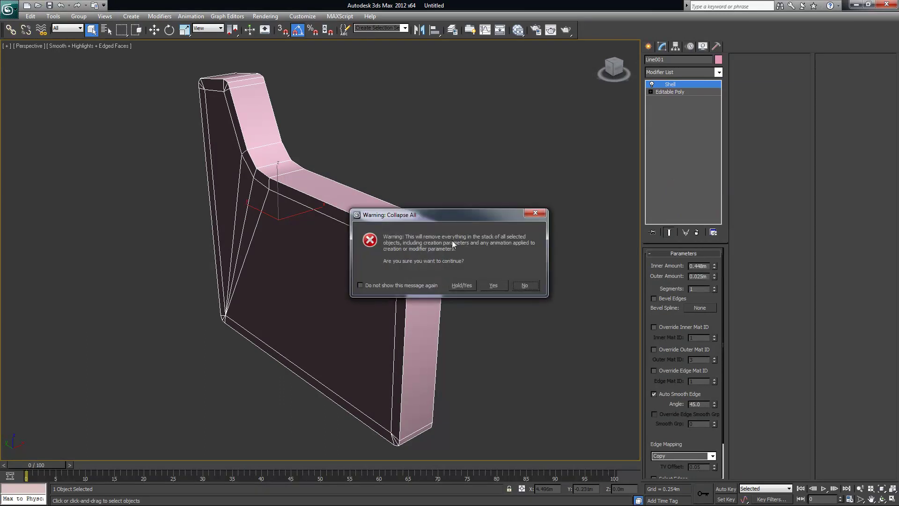
{"action": "left_click", "coordinate": [463, 286]}
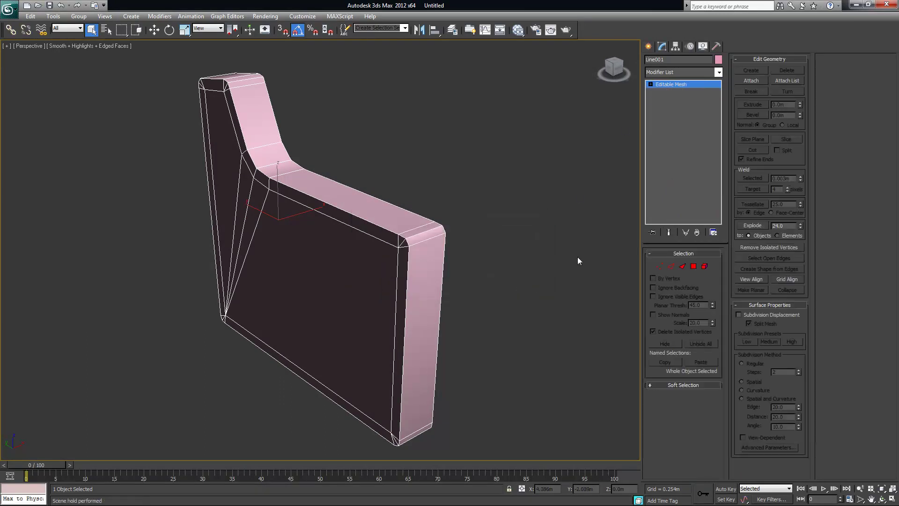
{"action": "middle_click_drag", "start_coordinate": [412, 155], "coordinate": [457, 155], "text": "alt"}
{"action": "right_click", "coordinate": [668, 85]}
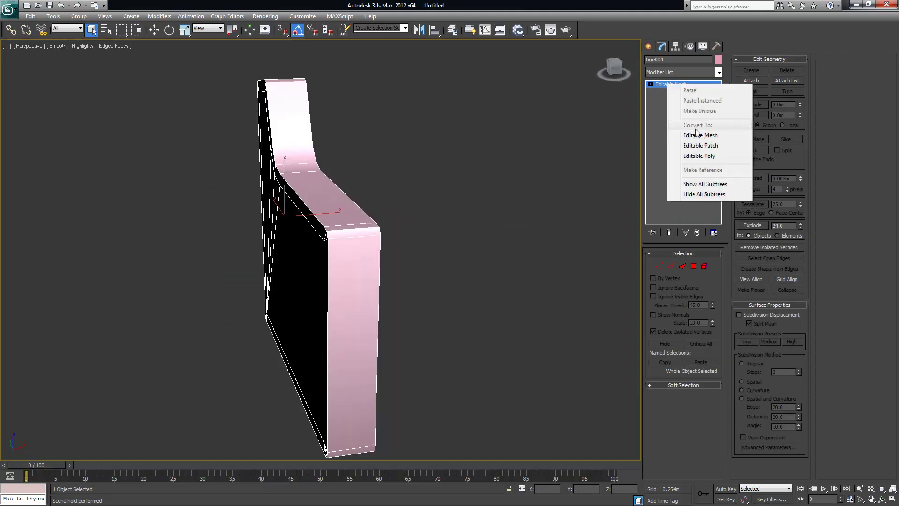
{"action": "left_click", "coordinate": [703, 156]}
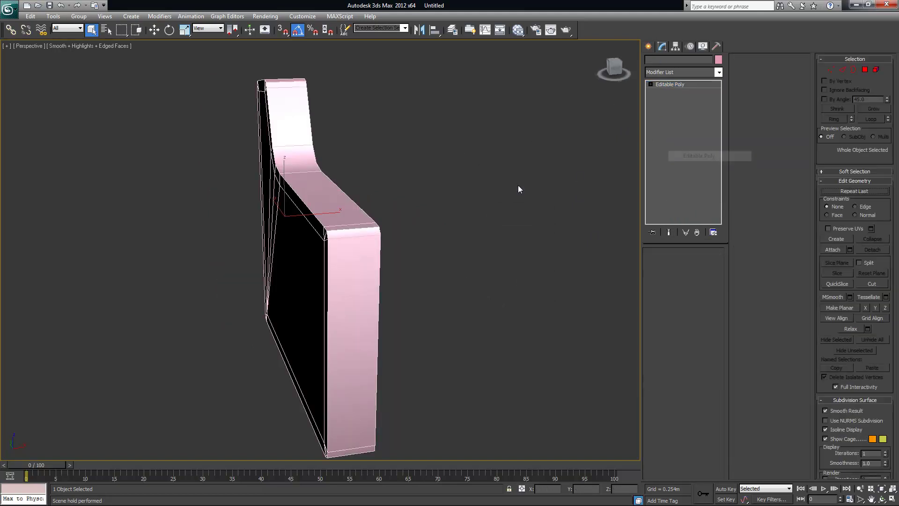
- Examine the thickened arm from several angles and compare its edges with the sofa reference photo
{"action": "middle_click_drag", "start_coordinate": [577, 172], "coordinate": [447, 198], "text": "alt"}
{"action": "middle_click_drag", "start_coordinate": [523, 222], "coordinate": [462, 214], "text": "alt"}
{"action": "middle_click_drag", "start_coordinate": [272, 219], "coordinate": [225, 196], "text": "alt"}
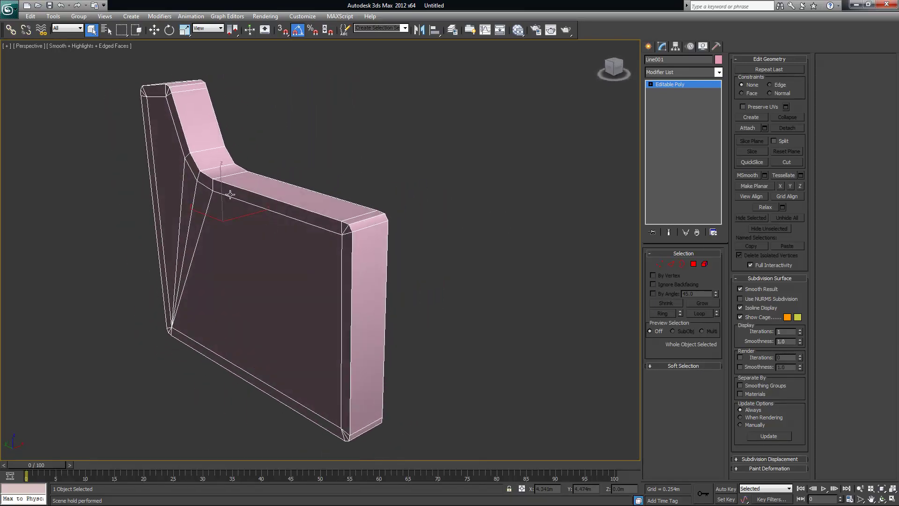
{"action": "middle_click_drag", "start_coordinate": [308, 204], "coordinate": [346, 195], "text": "alt"}
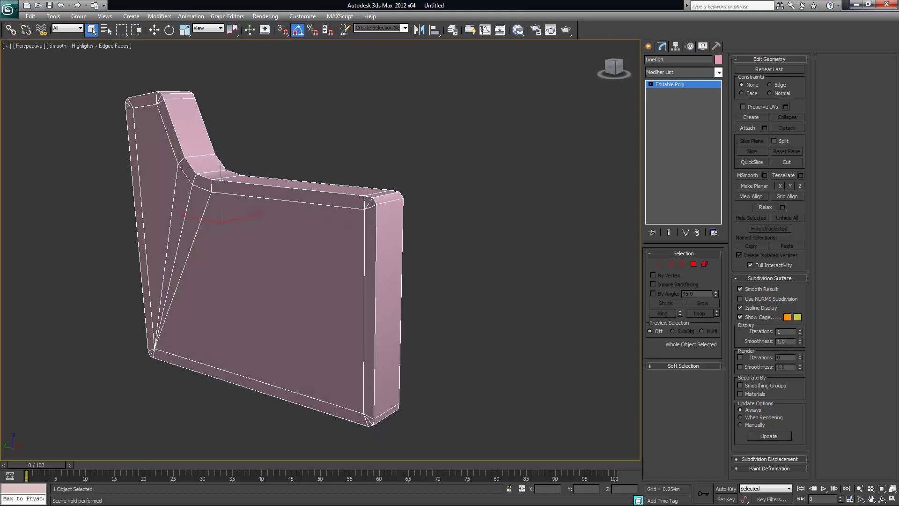
{"action": "key", "text": "alt+Tab"}
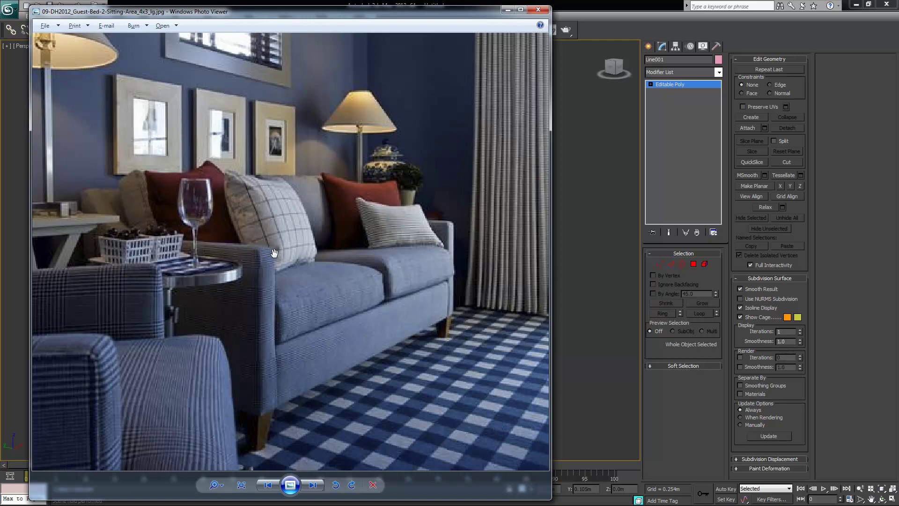
{"action": "left_click", "coordinate": [582, 3]}
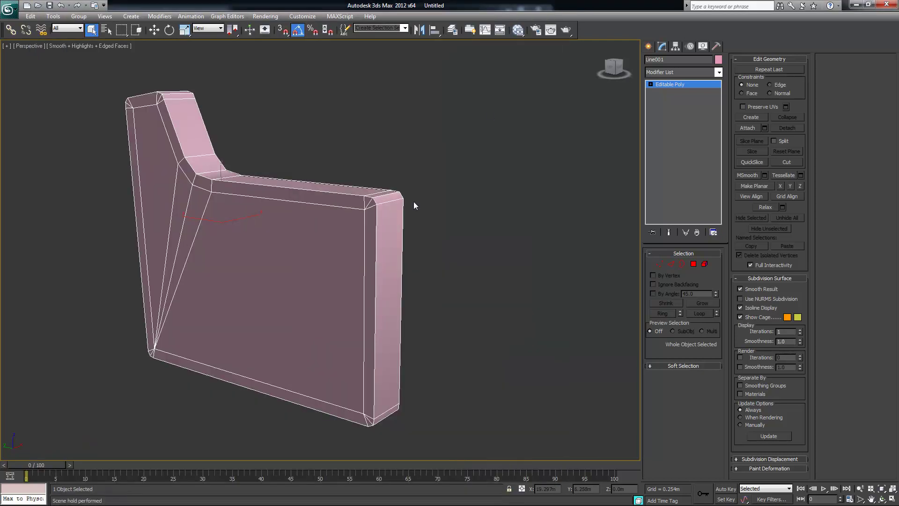
{"action": "middle_click_drag", "start_coordinate": [445, 205], "coordinate": [395, 220], "text": "alt"}
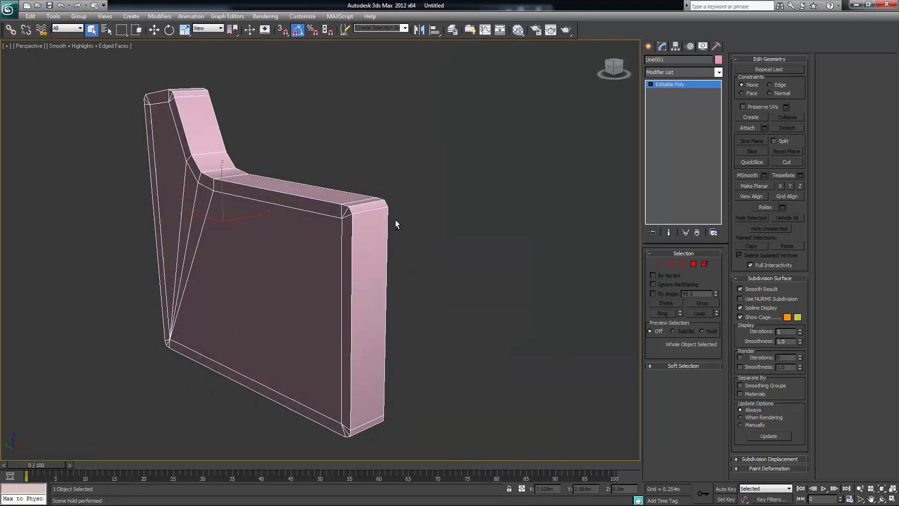
- Select the outer perimeter edge loops on both side faces of the sofa arm
{"action": "left_click", "coordinate": [682, 264]}
{"action": "middle_click_drag", "start_coordinate": [336, 207], "coordinate": [395, 223], "text": "alt"}
{"action": "left_click", "coordinate": [333, 190]}
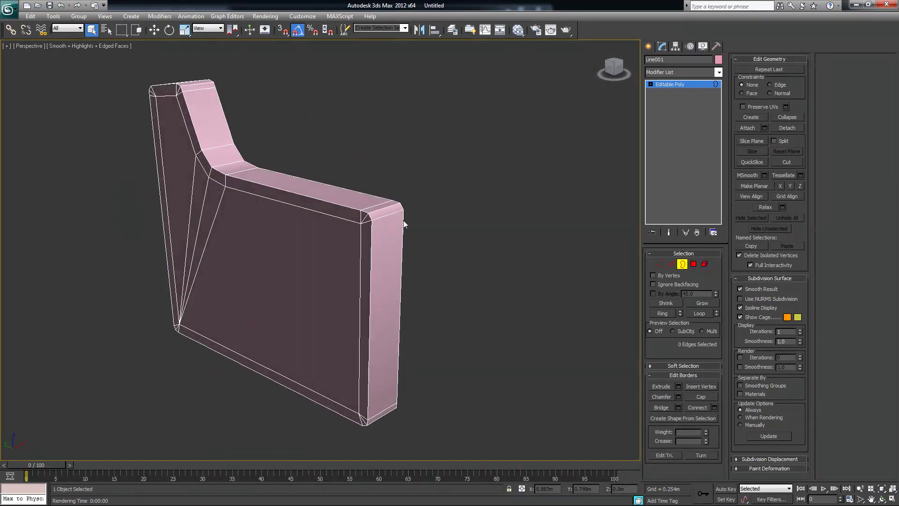
{"action": "left_click", "coordinate": [671, 264]}
{"action": "left_click", "coordinate": [323, 200]}
{"action": "middle_click_drag", "start_coordinate": [357, 231], "coordinate": [441, 271], "text": "alt"}
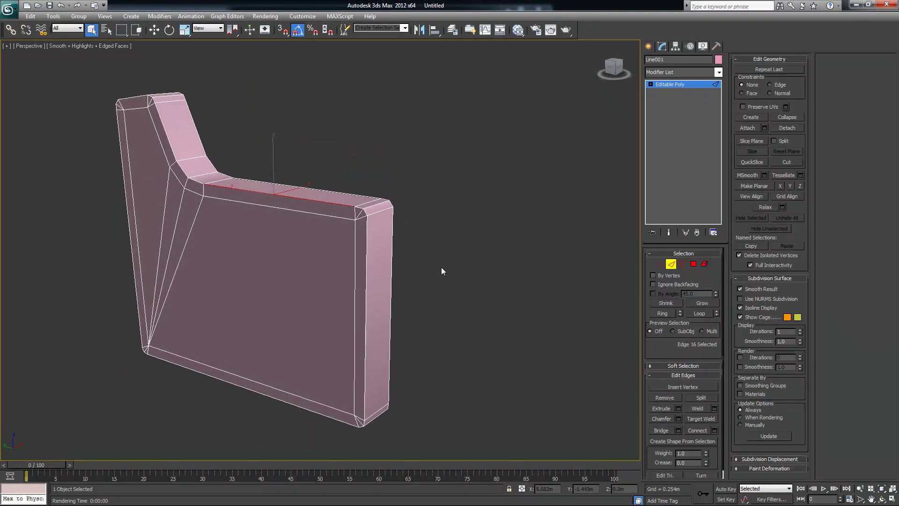
{"action": "left_click", "coordinate": [698, 313]}
{"action": "middle_click_drag", "start_coordinate": [384, 267], "coordinate": [361, 254], "text": "alt"}
{"action": "left_click", "coordinate": [349, 234], "text": "ctrl"}
{"action": "middle_click_drag", "start_coordinate": [420, 268], "coordinate": [573, 291], "text": "alt"}
{"action": "left_click", "coordinate": [697, 313]}
{"action": "middle_click_drag", "start_coordinate": [419, 277], "coordinate": [348, 222], "text": "alt"}
{"action": "middle_click_drag", "start_coordinate": [339, 227], "coordinate": [550, 309], "text": "alt"}
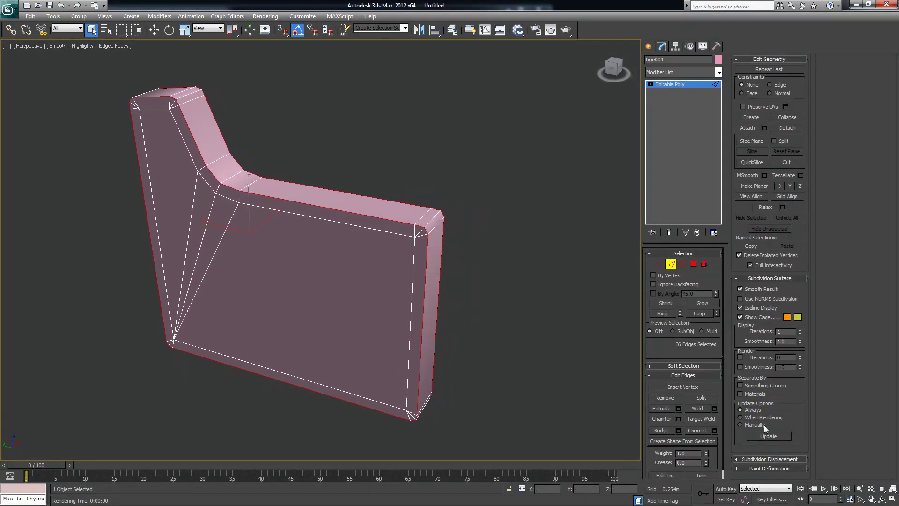
- Chamfer the selected perimeter loops with one segment to bevel the arm's outer edges
{"action": "left_click", "coordinate": [678, 418]}
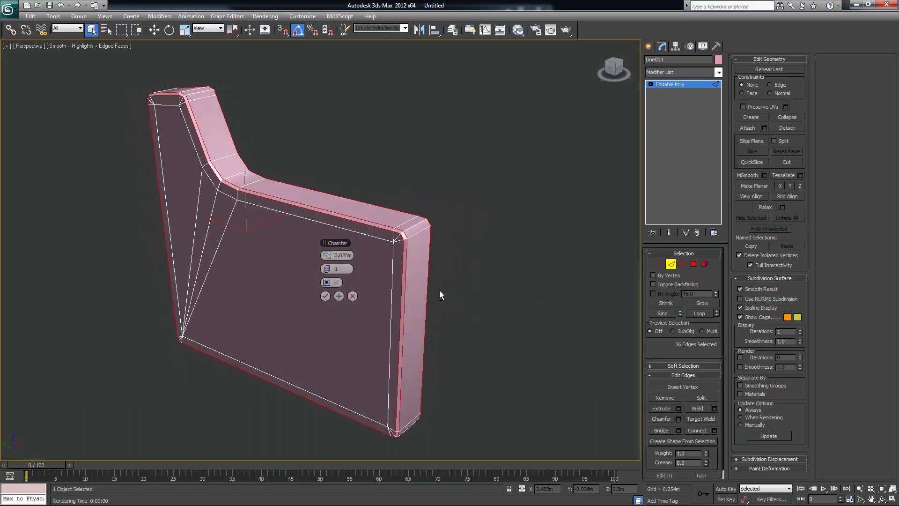
{"action": "scroll", "coordinate": [443, 291], "scroll_direction": "up", "scroll_amount": 5}
{"action": "middle_click_drag", "start_coordinate": [337, 264], "coordinate": [373, 279], "text": "alt"}
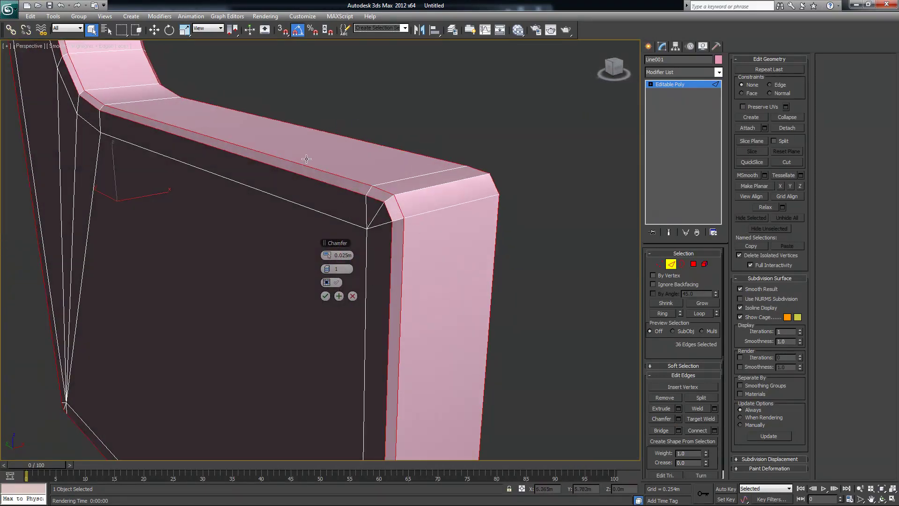
{"action": "left_click_drag", "start_coordinate": [333, 254], "coordinate": [331, 255]}
{"action": "middle_click_drag", "start_coordinate": [558, 277], "coordinate": [516, 237], "text": "alt"}
{"action": "left_click", "coordinate": [326, 294]}
{"action": "middle_click_drag", "start_coordinate": [444, 271], "coordinate": [442, 241]}
{"action": "scroll", "coordinate": [453, 237], "scroll_direction": "down", "scroll_amount": 5}
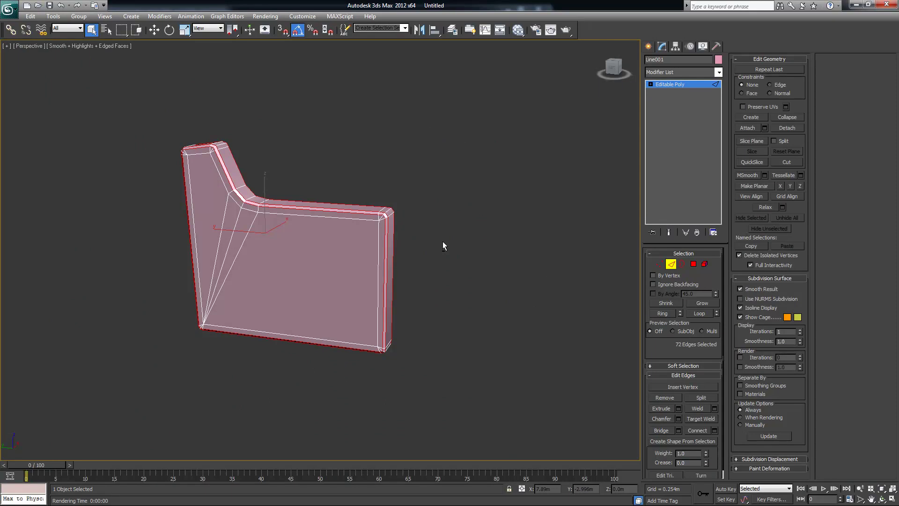
{"action": "left_click_drag", "start_coordinate": [62, 88], "coordinate": [580, 454]}
{"action": "scroll", "coordinate": [332, 255], "scroll_direction": "up", "scroll_amount": 3}
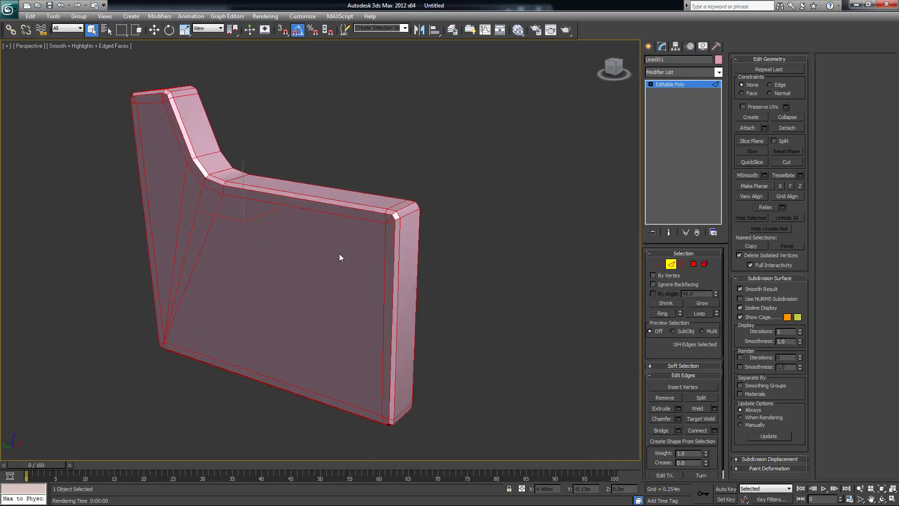
{"action": "middle_click_drag", "start_coordinate": [326, 261], "coordinate": [382, 238], "text": "alt"}
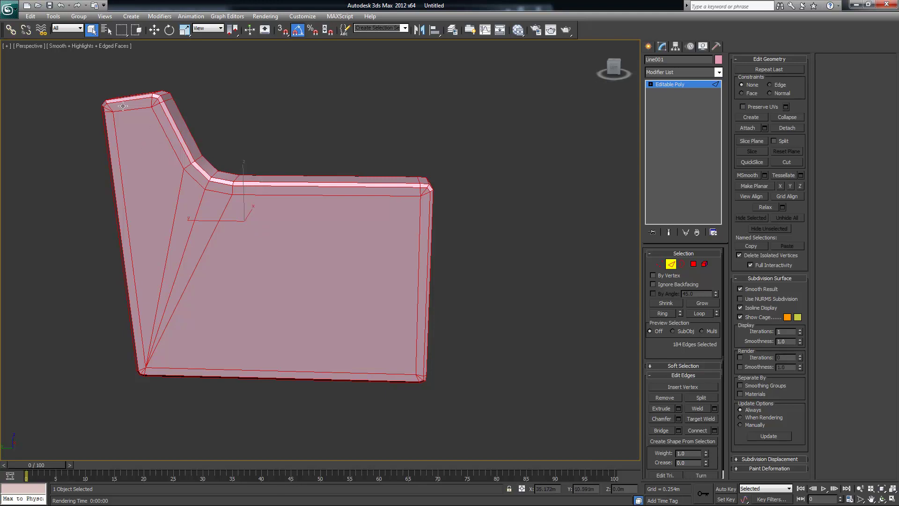
{"action": "key", "text": "ctrl+z"}
- Add the short edges crossing the chamfered border at the corners of one side face to the edge selection
{"action": "middle_click_drag", "start_coordinate": [387, 173], "coordinate": [295, 239], "text": "alt"}
{"action": "scroll", "coordinate": [359, 261], "scroll_direction": "up", "scroll_amount": 5}
{"action": "middle_click_drag", "start_coordinate": [423, 265], "coordinate": [312, 276]}
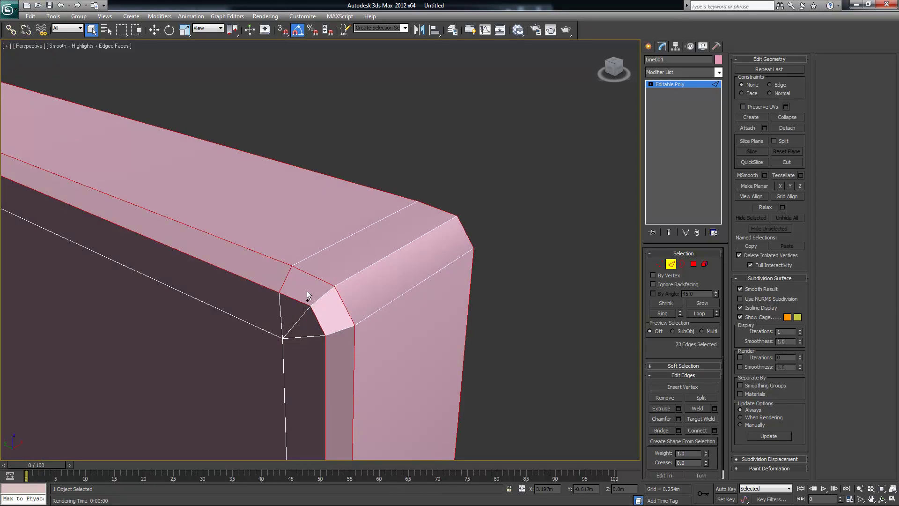
{"action": "middle_click_drag", "start_coordinate": [383, 342], "coordinate": [399, 277], "text": "alt"}
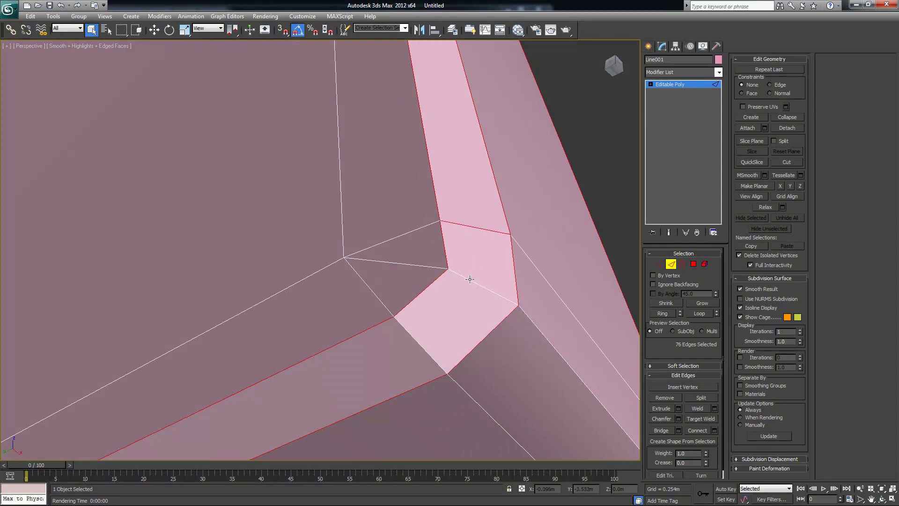
{"action": "scroll", "coordinate": [358, 337], "scroll_direction": "down", "scroll_amount": 5}
{"action": "middle_click_drag", "start_coordinate": [358, 337], "coordinate": [208, 318], "text": "alt"}
{"action": "scroll", "coordinate": [258, 310], "scroll_direction": "up", "scroll_amount": 3}
{"action": "scroll", "coordinate": [260, 311], "scroll_direction": "up", "scroll_amount": 2}
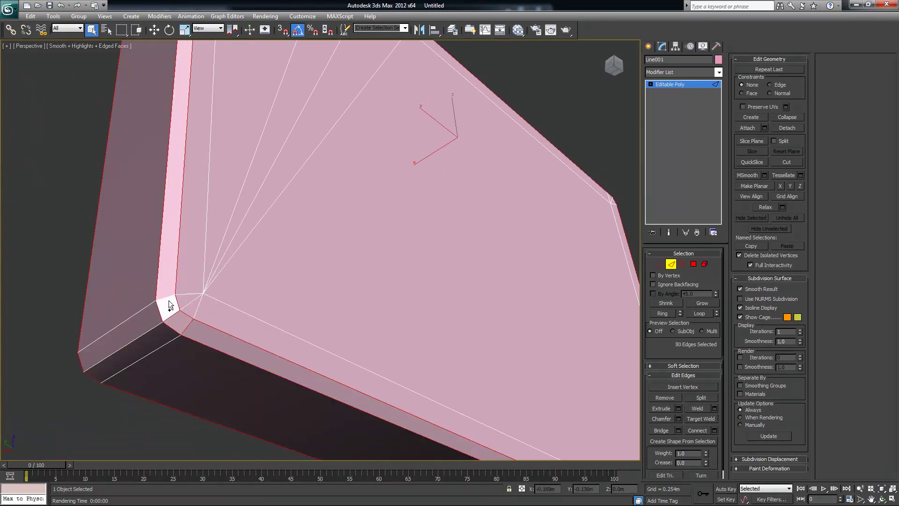
{"action": "middle_click_drag", "start_coordinate": [165, 298], "coordinate": [297, 214], "text": "alt"}
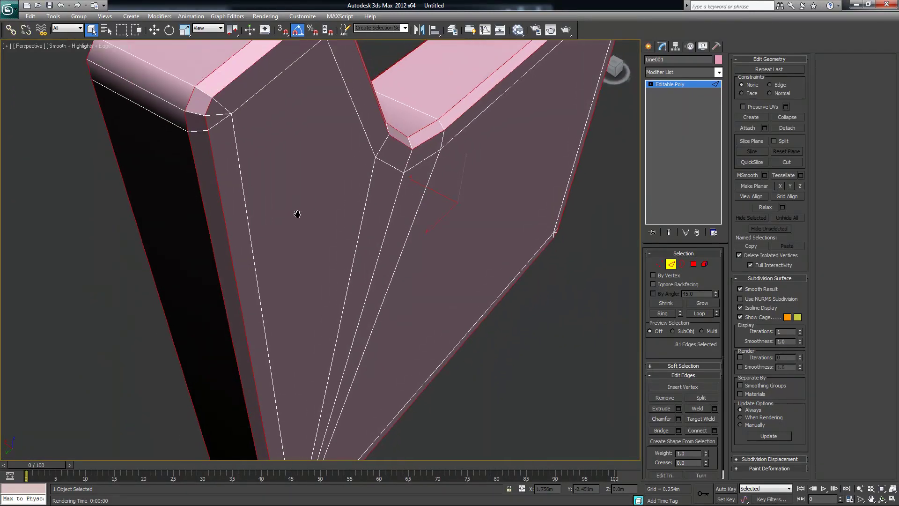
{"action": "left_click", "coordinate": [193, 113], "text": "ctrl"}
{"action": "middle_click_drag", "start_coordinate": [285, 167], "coordinate": [266, 192], "text": "alt"}
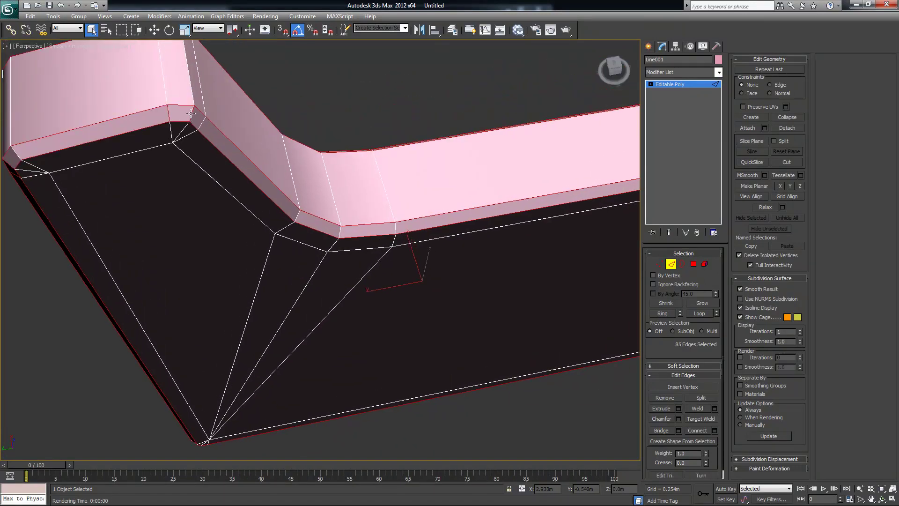
{"action": "middle_click_drag", "start_coordinate": [343, 157], "coordinate": [350, 194], "text": "alt"}
- Add the matching short cross edges at the chamfered corners of the opposite side face to the edge selection
{"action": "middle_click_drag", "start_coordinate": [237, 280], "coordinate": [220, 304], "text": "alt"}
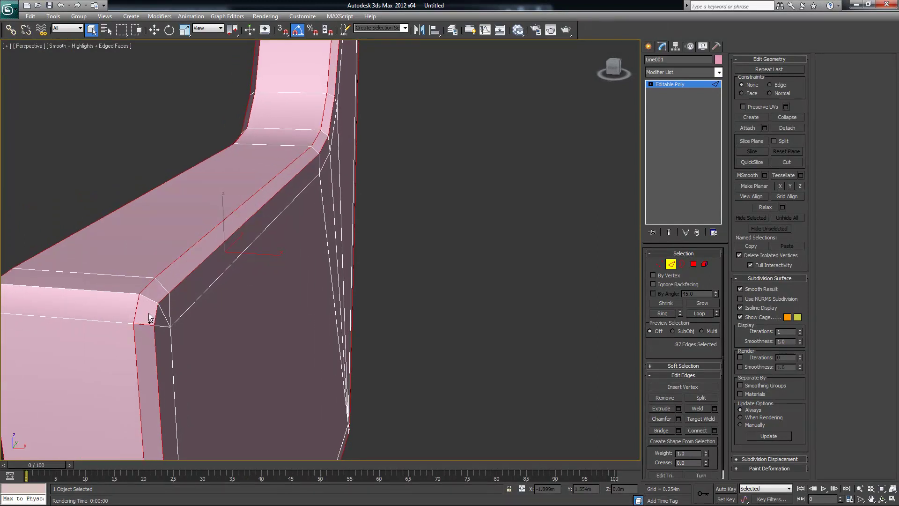
{"action": "middle_click_drag", "start_coordinate": [159, 286], "coordinate": [184, 268], "text": "alt"}
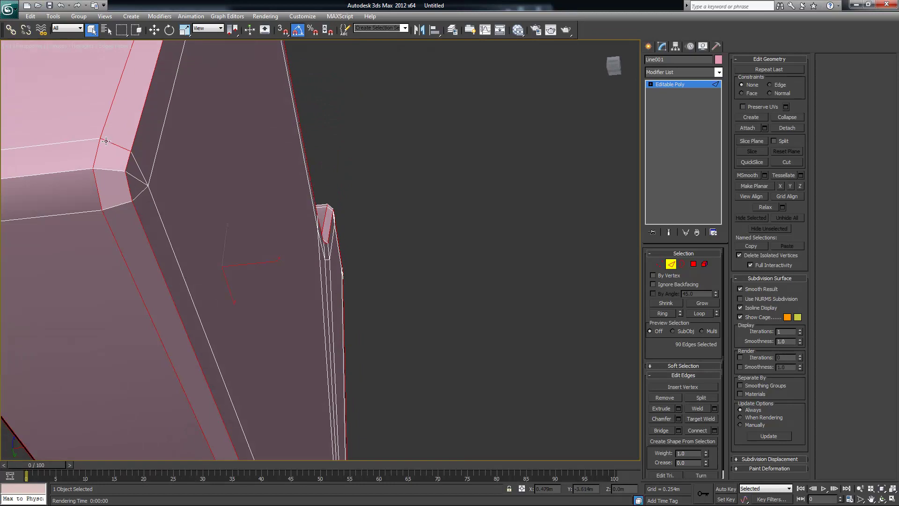
{"action": "middle_click_drag", "start_coordinate": [315, 274], "coordinate": [383, 273], "text": "alt"}
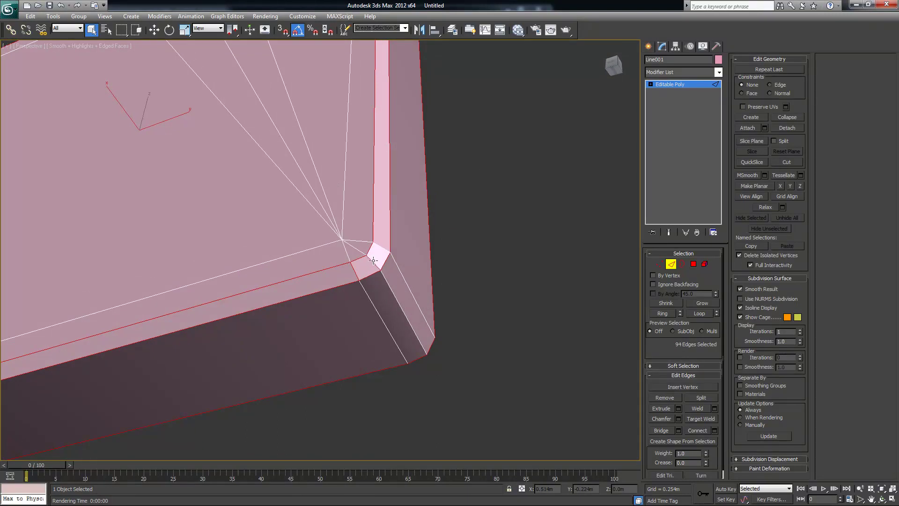
{"action": "middle_click_drag", "start_coordinate": [447, 213], "coordinate": [320, 200], "text": "alt"}
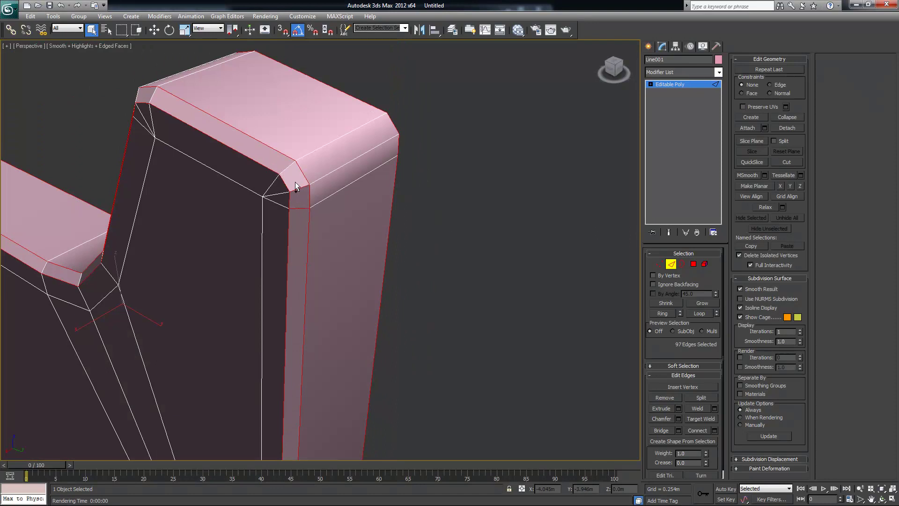
{"action": "middle_click_drag", "start_coordinate": [257, 212], "coordinate": [297, 218], "text": "alt"}
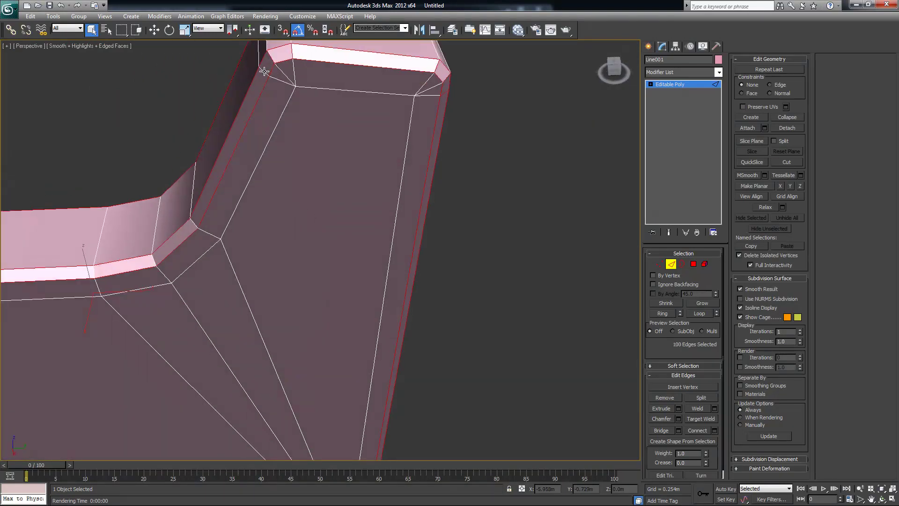
{"action": "middle_click_drag", "start_coordinate": [285, 152], "coordinate": [352, 276], "text": "alt"}
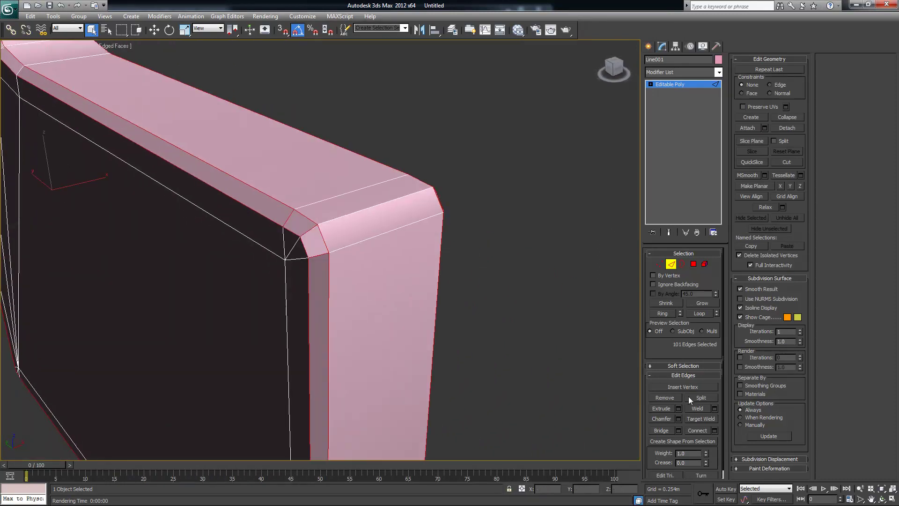
- Chamfer the selected border edges by 0.012 m with one segment, and clear the edge selection
{"action": "left_click", "coordinate": [678, 418]}
{"action": "left_click_drag", "start_coordinate": [328, 258], "coordinate": [326, 255]}
{"action": "middle_click_drag", "start_coordinate": [281, 255], "coordinate": [246, 259], "text": "alt"}
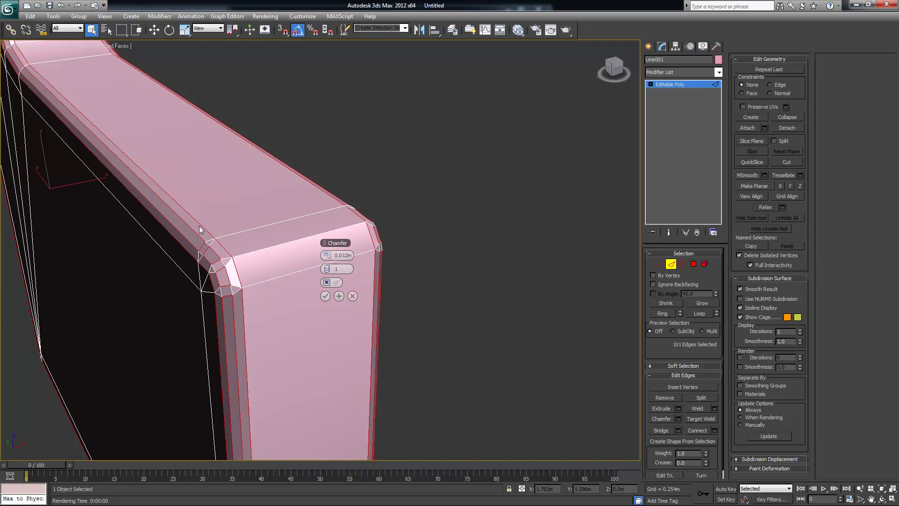
{"action": "scroll", "coordinate": [205, 245], "scroll_direction": "down", "scroll_amount": 2}
{"action": "middle_click_drag", "start_coordinate": [217, 254], "coordinate": [263, 207], "text": "alt"}
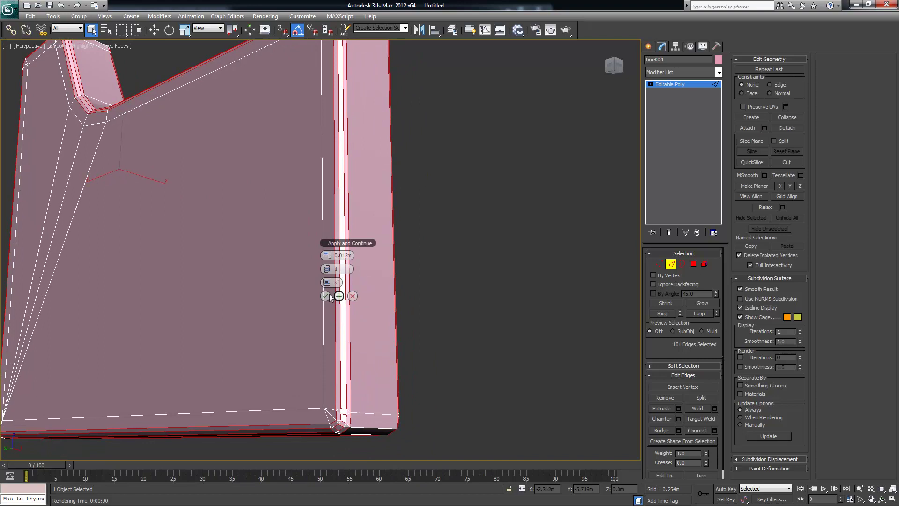
{"action": "left_click", "coordinate": [469, 229]}
- Preview the arm with NURMS subdivision, with the cage and edged faces hidden
{"action": "middle_click_drag", "start_coordinate": [468, 229], "coordinate": [540, 273], "text": "alt"}
{"action": "middle_click_drag", "start_coordinate": [450, 260], "coordinate": [463, 248], "text": "alt"}
{"action": "left_click", "coordinate": [740, 299]}
{"action": "middle_click_drag", "start_coordinate": [468, 281], "coordinate": [722, 321], "text": "alt"}
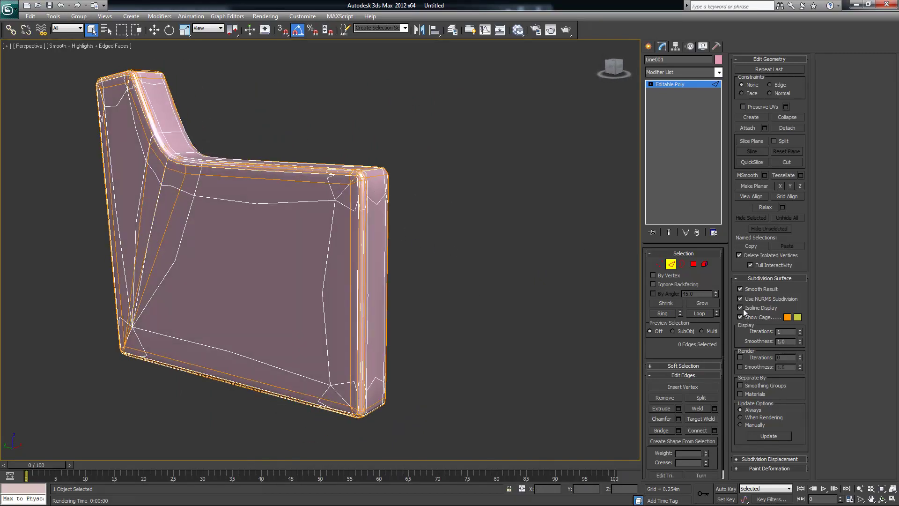
{"action": "left_click", "coordinate": [740, 317]}
{"action": "middle_click_drag", "start_coordinate": [492, 262], "coordinate": [456, 262], "text": "alt"}
{"action": "key", "text": "F4"}
- Disable NURMS subdivision and return the arm from edge level to object level
{"action": "left_click", "coordinate": [759, 298]}
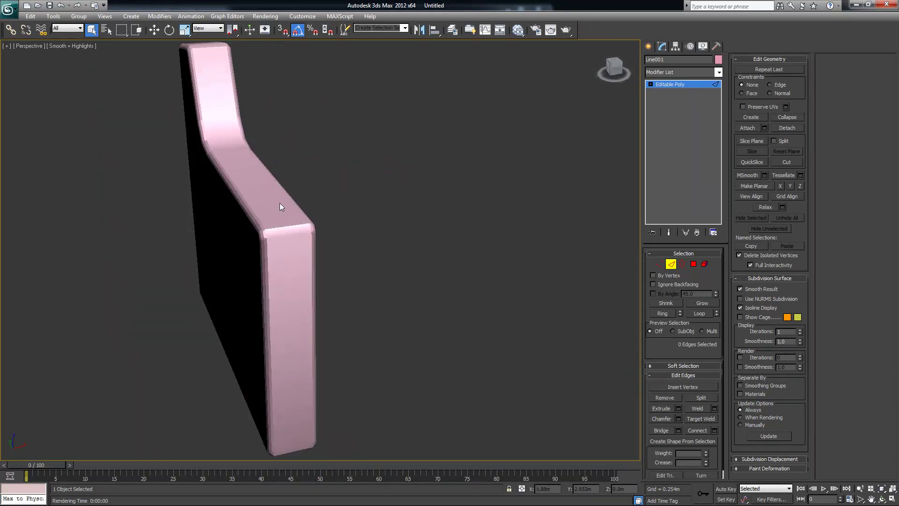
{"action": "middle_click_drag", "start_coordinate": [280, 204], "coordinate": [380, 248], "text": "alt"}
{"action": "left_click", "coordinate": [671, 265]}
{"action": "middle_click_drag", "start_coordinate": [585, 257], "coordinate": [449, 234], "text": "alt"}
{"action": "middle_click_drag", "start_coordinate": [396, 220], "coordinate": [468, 233], "text": "alt"}
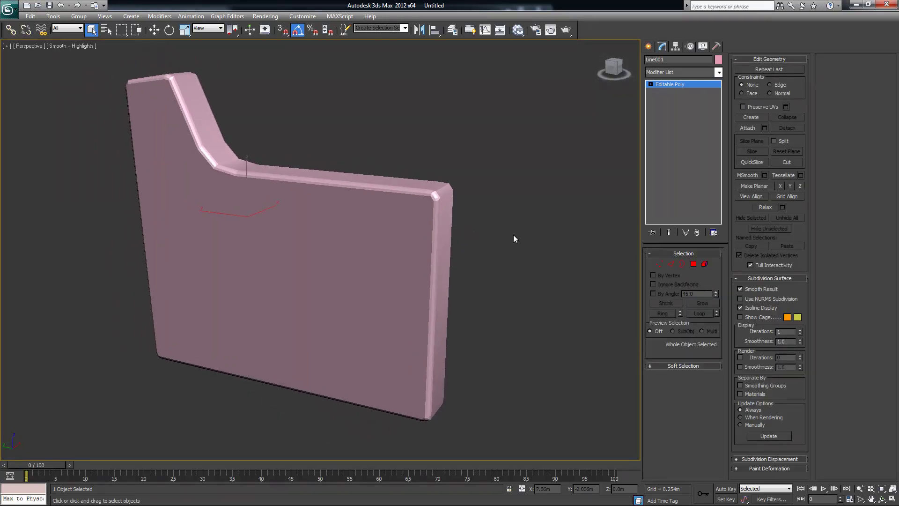
- Apply a TurboSmooth modifier to the arm with 2 iterations and show edged faces
{"action": "left_click", "coordinate": [718, 71]}
{"action": "left_click_drag", "start_coordinate": [718, 107], "coordinate": [715, 321]}
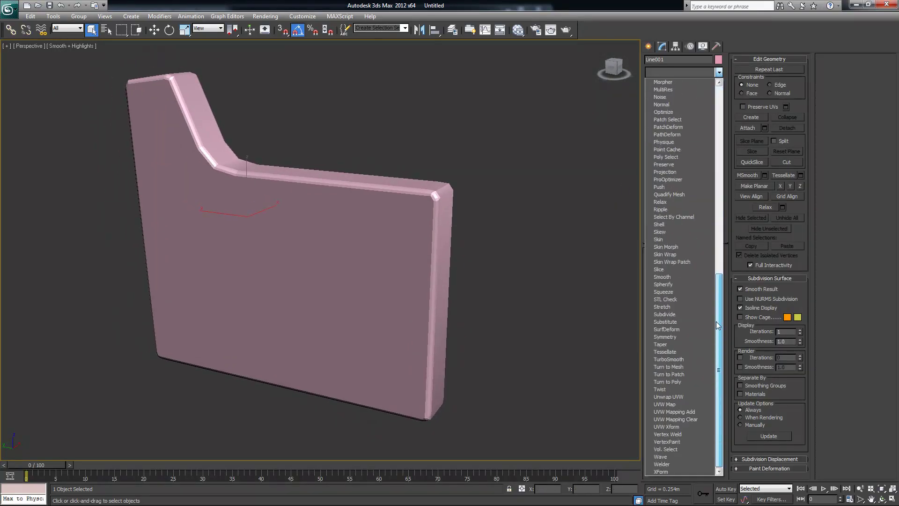
{"action": "left_click", "coordinate": [681, 359]}
{"action": "middle_click_drag", "start_coordinate": [546, 297], "coordinate": [553, 244], "text": "alt"}
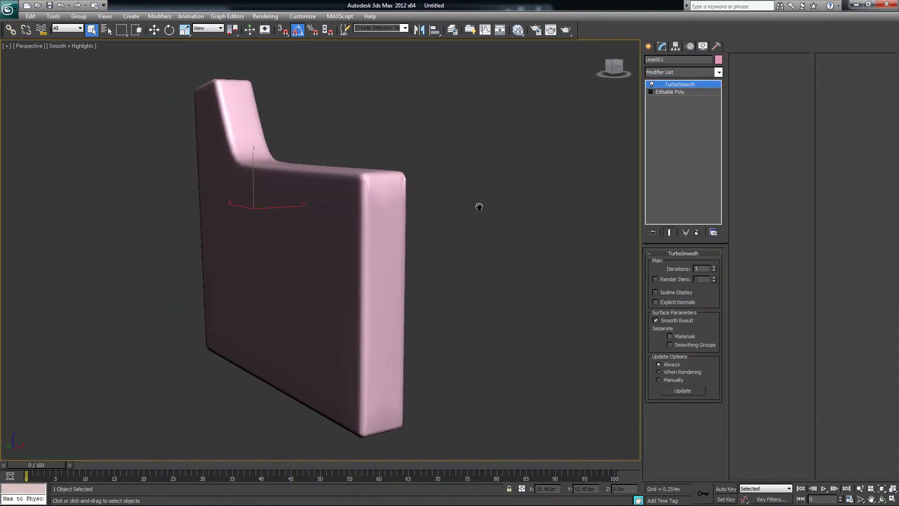
{"action": "key", "text": "F4"}
{"action": "middle_click_drag", "start_coordinate": [479, 252], "coordinate": [410, 241], "text": "alt"}
{"action": "left_click", "coordinate": [714, 267]}
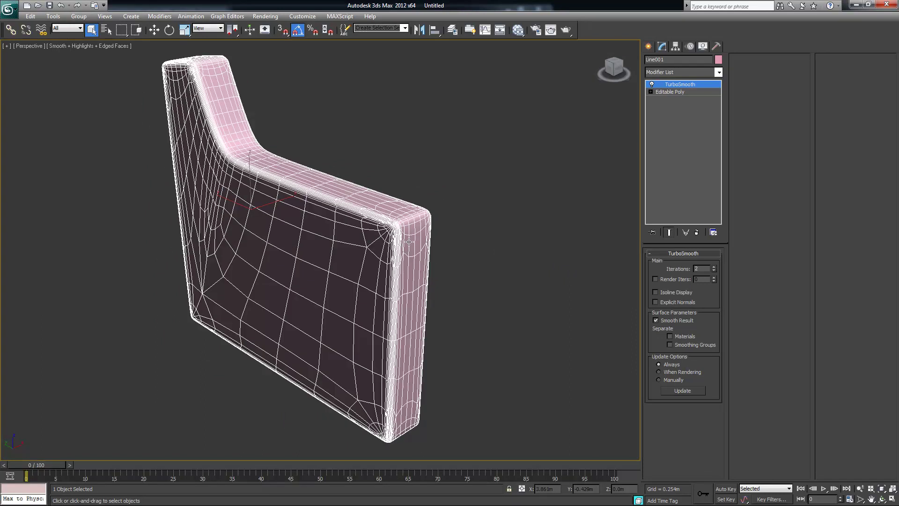
- Examine the smoothed mesh flow around the arm's rounded corners and across its side face
{"action": "scroll", "coordinate": [452, 252], "scroll_direction": "up", "scroll_amount": 10}
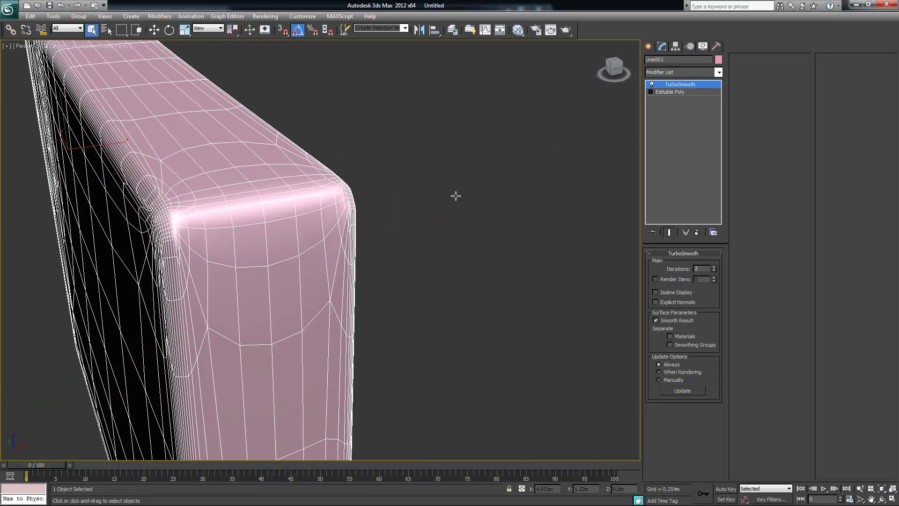
{"action": "middle_click_drag", "start_coordinate": [455, 195], "coordinate": [385, 199], "text": "alt"}
{"action": "scroll", "coordinate": [329, 228], "scroll_direction": "down", "scroll_amount": 6}
{"action": "middle_click_drag", "start_coordinate": [330, 228], "coordinate": [374, 225], "text": "alt"}
{"action": "left_click", "coordinate": [466, 226]}
{"action": "middle_click_drag", "start_coordinate": [466, 225], "coordinate": [368, 263], "text": "alt"}
{"action": "left_click", "coordinate": [357, 248]}
{"action": "scroll", "coordinate": [393, 239], "scroll_direction": "up", "scroll_amount": 3}
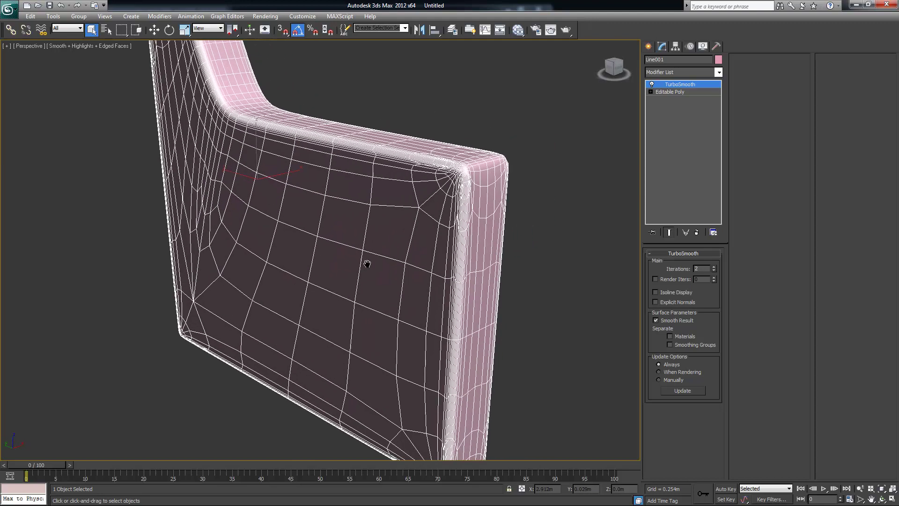
{"action": "scroll", "coordinate": [391, 259], "scroll_direction": "down", "scroll_amount": 2}
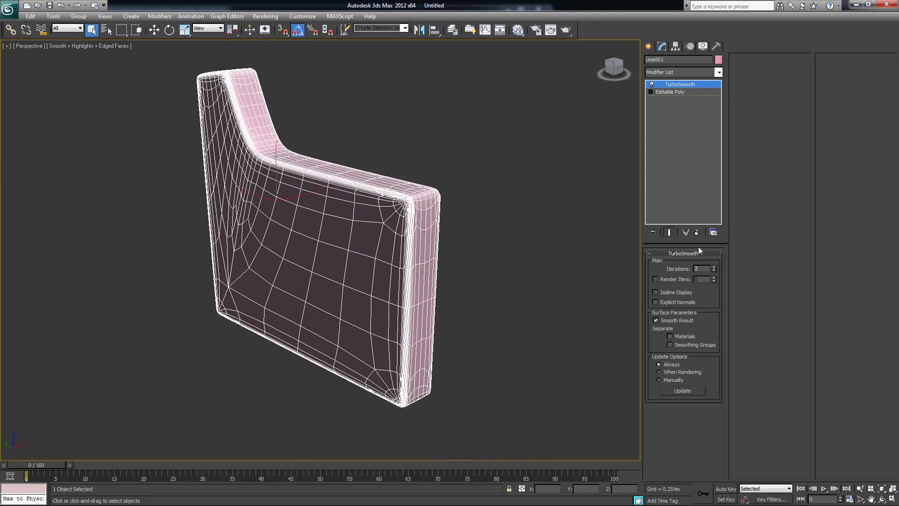
- Set the TurboSmooth iterations to 0, and delete the modifier from the arm's stack
{"action": "double_click", "coordinate": [713, 272]}
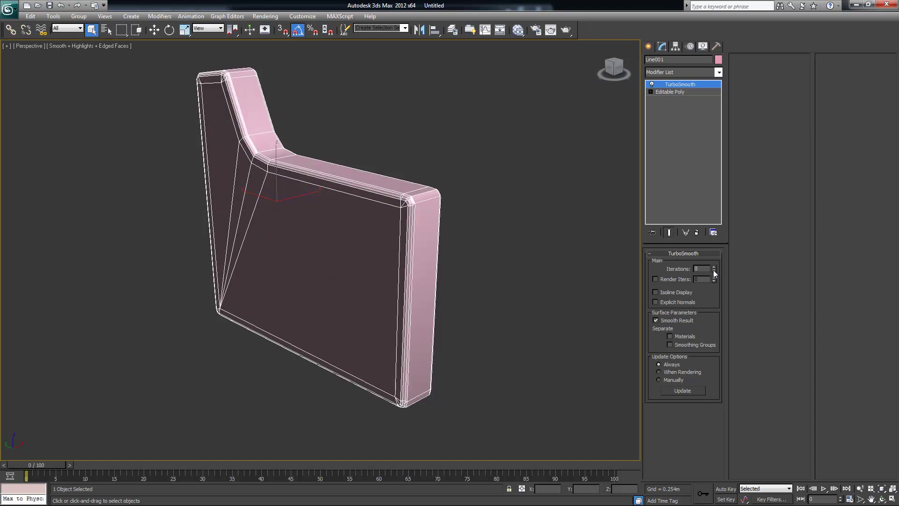
{"action": "middle_click_drag", "start_coordinate": [499, 247], "coordinate": [475, 255], "text": "alt"}
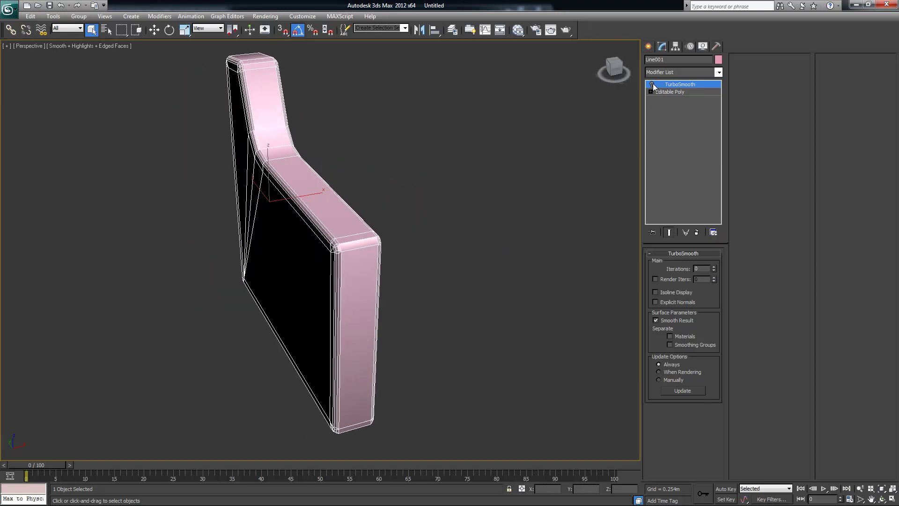
{"action": "right_click", "coordinate": [691, 87]}
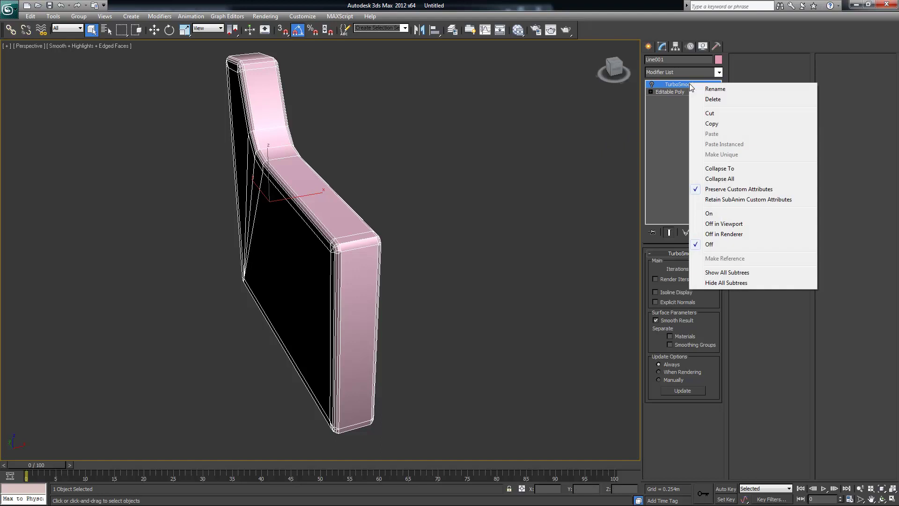
{"action": "left_click", "coordinate": [712, 99]}
- Switch to the sofa reference photo in Windows Photo Viewer to compare it with the chamfered arm
{"action": "middle_click_drag", "start_coordinate": [479, 203], "coordinate": [284, 194], "text": "alt"}
{"action": "key", "text": "alt"}
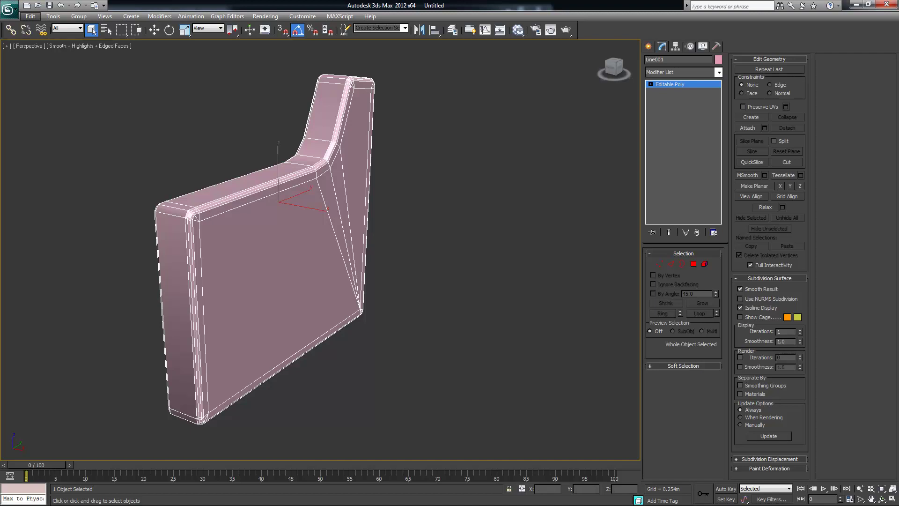
{"action": "key", "text": "alt+Tab"}
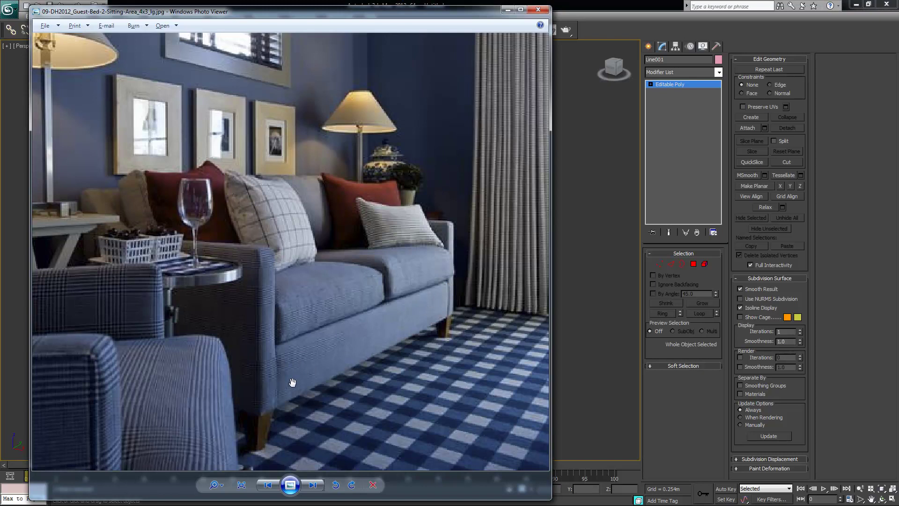
- Switch back to 3ds Max and frame the sofa arm in the Top view with free space beside it
{"action": "left_click", "coordinate": [588, 4]}
{"action": "mouse_move", "coordinate": [388, 217]}
{"action": "middle_mouse_down", "text": "alt"}
{"action": "mouse_move", "coordinate": [426, 215]}
{"action": "mouse_move", "coordinate": [383, 206]}
{"action": "middle_mouse_up", "text": "alt"}
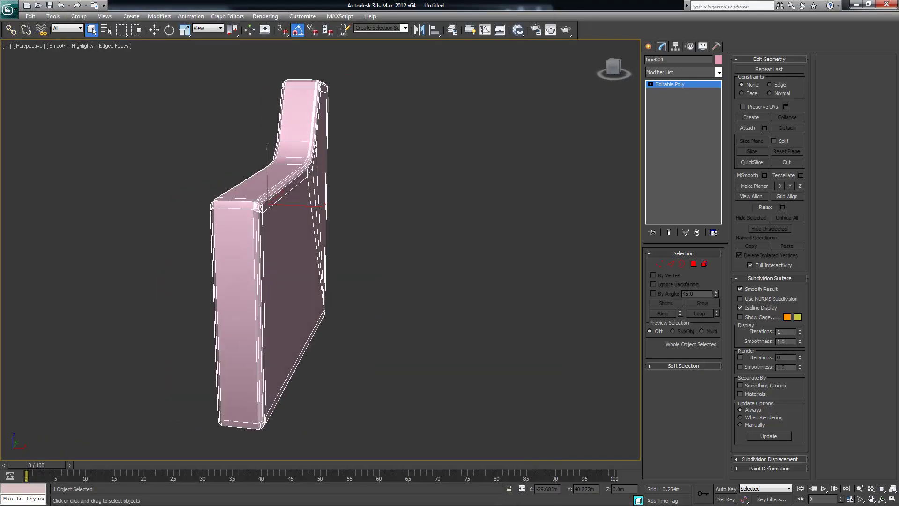
{"action": "middle_click_drag", "start_coordinate": [114, 49], "coordinate": [186, 133], "text": "alt"}
{"action": "key", "text": "alt+w"}
{"action": "middle_click_drag", "start_coordinate": [225, 186], "coordinate": [194, 190]}
{"action": "scroll", "coordinate": [187, 187], "scroll_direction": "down", "scroll_amount": 3}
{"action": "key", "text": "alt+w"}
{"action": "middle_click_drag", "start_coordinate": [279, 204], "coordinate": [211, 187]}
- Create a long box as the sofa's seat base in the Top view, starting at the arm's inner rear corner and nearly matching its depth
{"action": "left_click", "coordinate": [126, 17]}
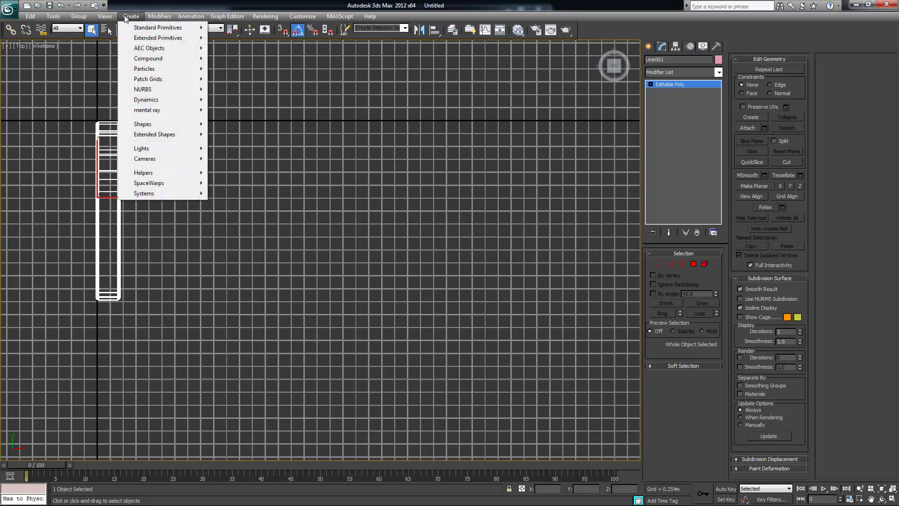
{"action": "mouse_move", "coordinate": [156, 29]}
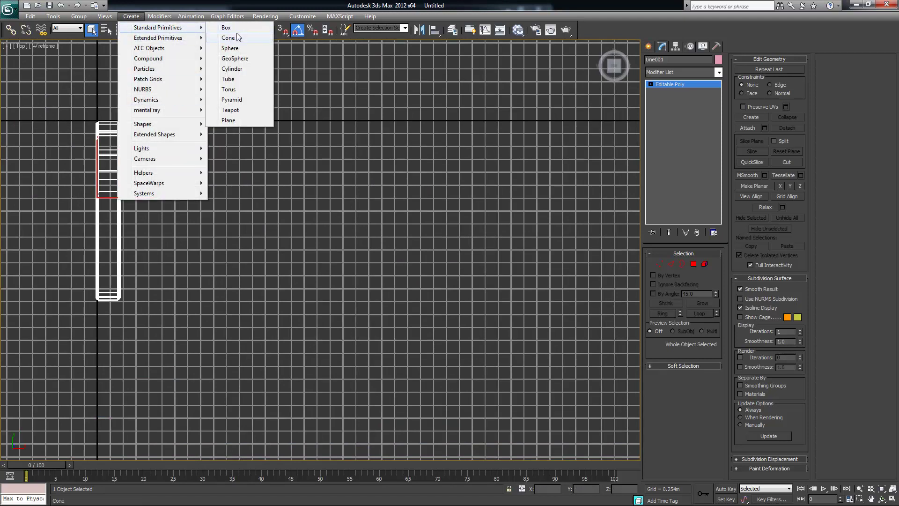
{"action": "left_click", "coordinate": [234, 29]}
{"action": "middle_click_drag", "start_coordinate": [367, 183], "coordinate": [363, 211]}
{"action": "key", "text": "alt+w"}
{"action": "middle_click_drag", "start_coordinate": [301, 278], "coordinate": [313, 253]}
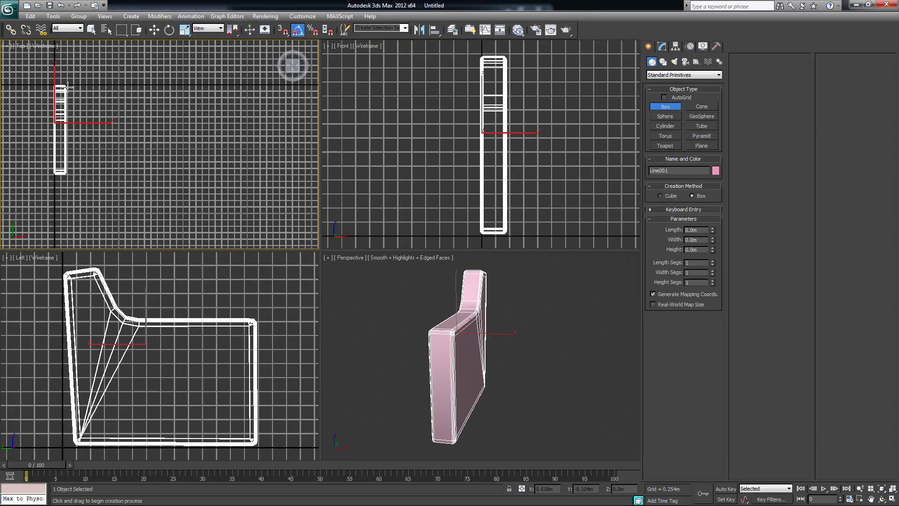
{"action": "left_click_drag", "start_coordinate": [66, 86], "coordinate": [272, 169]}
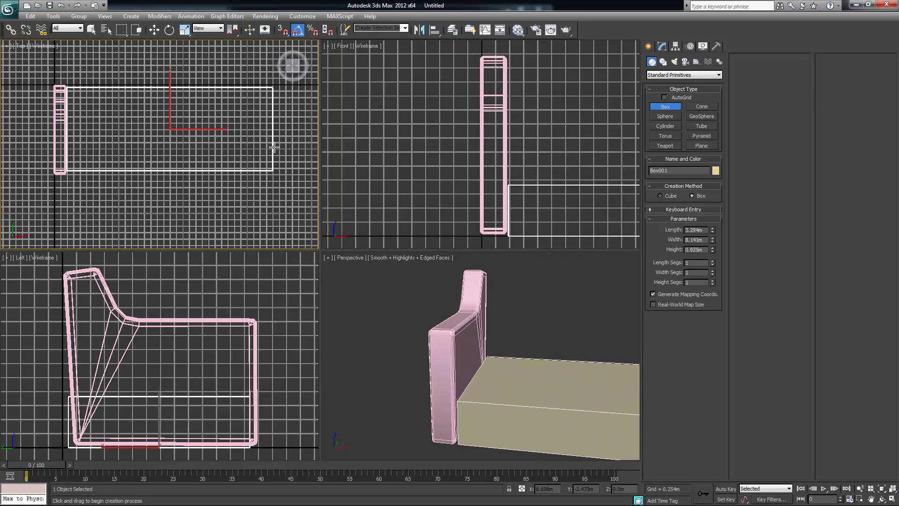
{"action": "right_click", "coordinate": [275, 147]}
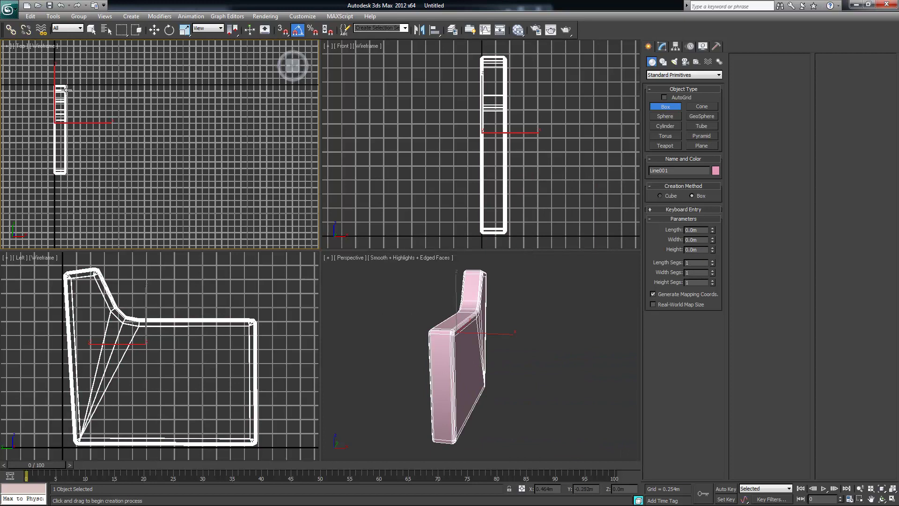
{"action": "left_click_drag", "start_coordinate": [67, 85], "coordinate": [288, 172]}
{"action": "left_click", "coordinate": [288, 149]}
{"action": "middle_click_drag", "start_coordinate": [531, 342], "coordinate": [411, 279], "text": "alt"}
{"action": "right_click", "coordinate": [478, 305]}
{"action": "key", "text": "alt+w"}
- Raise the seat box to about Z 0.072 m in line with the arm's underside, and convert it to an editable poly
{"action": "key", "text": "w"}
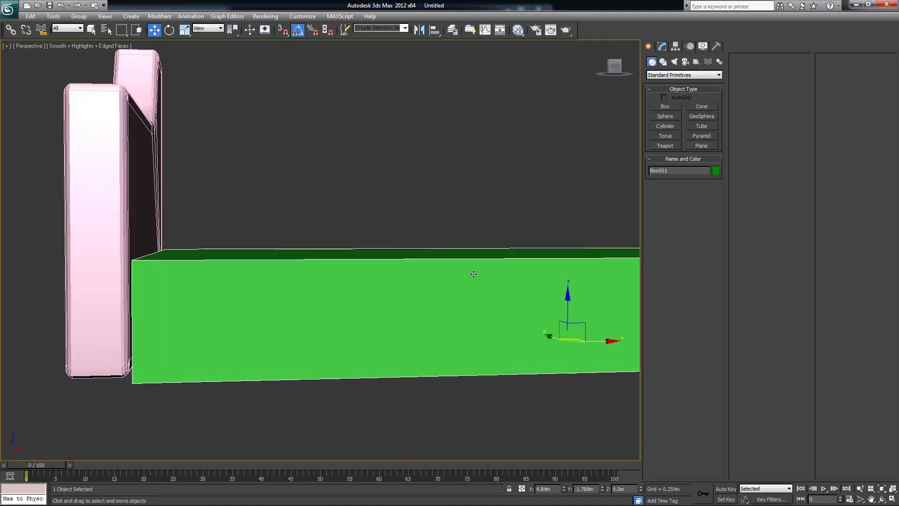
{"action": "left_click_drag", "start_coordinate": [569, 298], "coordinate": [567, 289]}
{"action": "middle_click_drag", "start_coordinate": [463, 283], "coordinate": [422, 319], "text": "alt"}
{"action": "scroll", "coordinate": [491, 301], "scroll_direction": "down", "scroll_amount": 3}
{"action": "middle_click_drag", "start_coordinate": [497, 230], "coordinate": [502, 308], "text": "alt"}
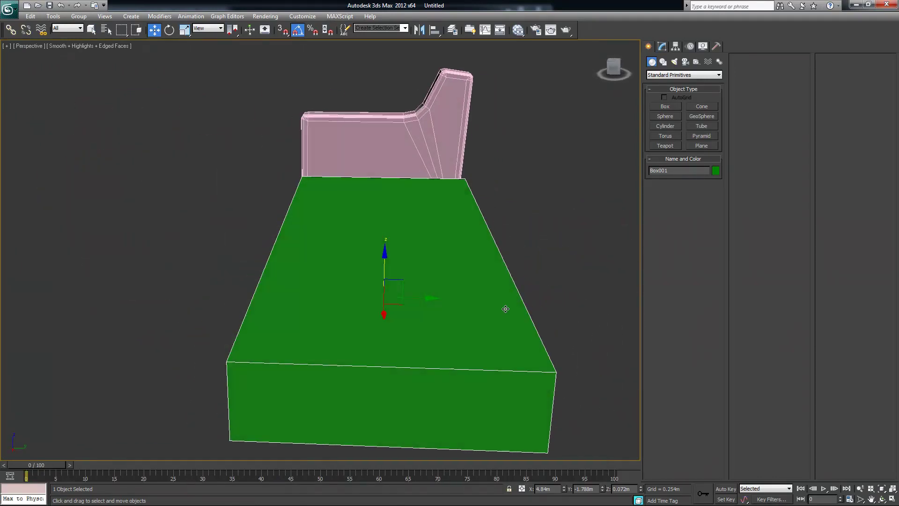
{"action": "right_click", "coordinate": [490, 285]}
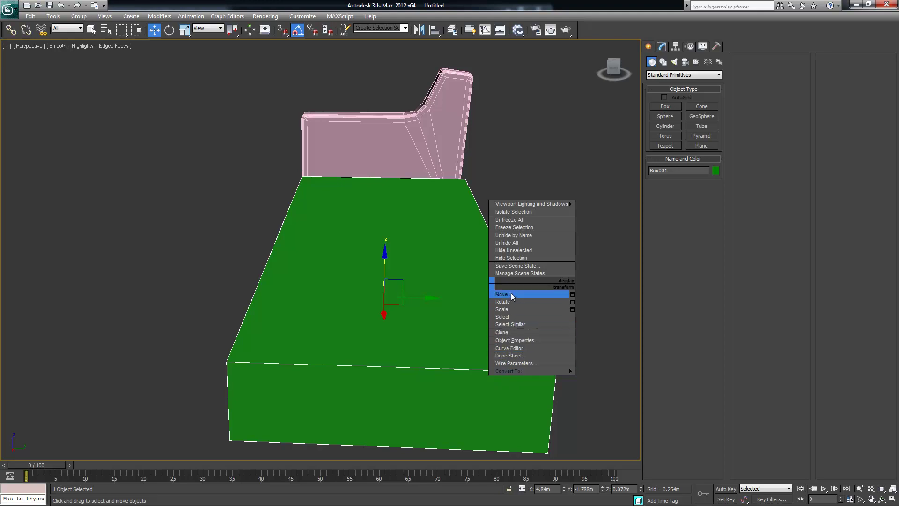
{"action": "mouse_move", "coordinate": [515, 370]}
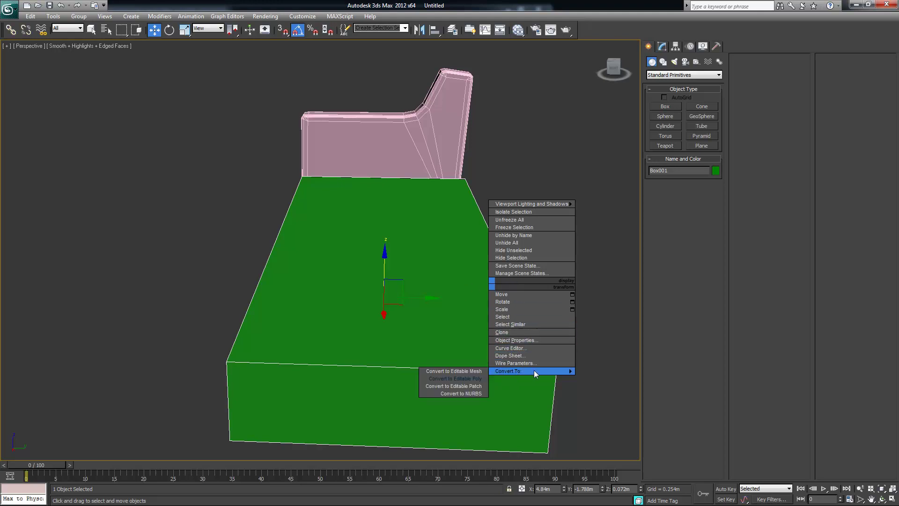
{"action": "left_click", "coordinate": [471, 378]}
- Move the seat box's rear vertices forward in the Left view to about Y -0.254 m, at the arm's lower rear corner
{"action": "middle_click_drag", "start_coordinate": [541, 337], "coordinate": [581, 321], "text": "alt"}
{"action": "left_click", "coordinate": [660, 264]}
{"action": "left_click_drag", "start_coordinate": [493, 156], "coordinate": [604, 456]}
{"action": "middle_click_drag", "start_coordinate": [482, 262], "coordinate": [489, 259], "text": "alt"}
{"action": "key", "text": "alt+w"}
{"action": "middle_click_drag", "start_coordinate": [134, 421], "coordinate": [164, 411]}
{"action": "key", "text": "alt+w"}
{"action": "middle_click_drag", "start_coordinate": [247, 340], "coordinate": [231, 316]}
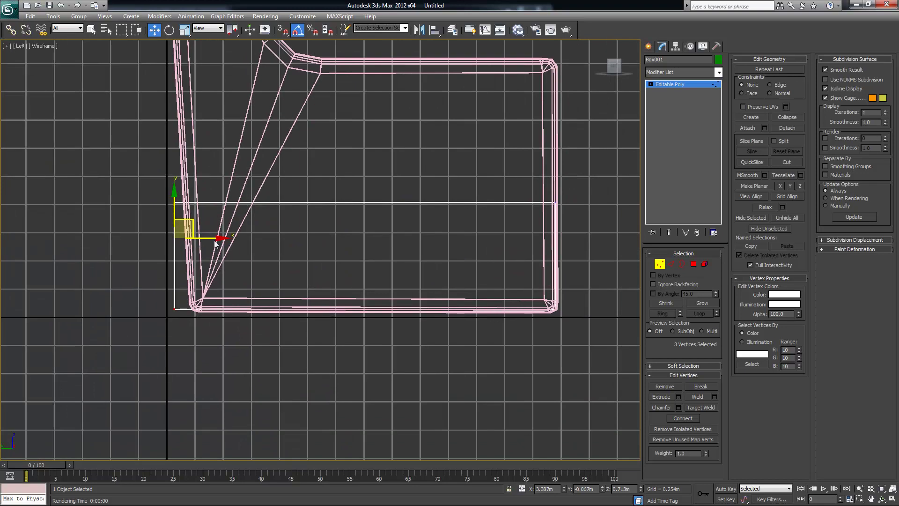
{"action": "mouse_move", "coordinate": [221, 238]}
{"action": "left_mouse_down"}
{"action": "mouse_move", "coordinate": [234, 236]}
{"action": "mouse_move", "coordinate": [221, 237]}
{"action": "left_mouse_up"}
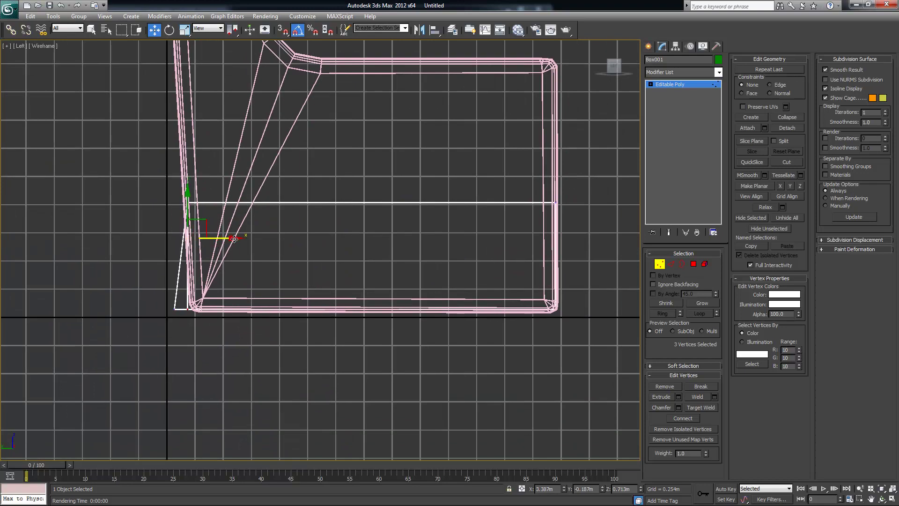
{"action": "left_click_drag", "start_coordinate": [98, 152], "coordinate": [255, 351]}
{"action": "left_click_drag", "start_coordinate": [225, 255], "coordinate": [243, 255]}
- Shift the two upper rear vertices of the seat box back to about Y -0.183 m to follow the arm's slanted rear edge
{"action": "left_click_drag", "start_coordinate": [166, 149], "coordinate": [233, 244]}
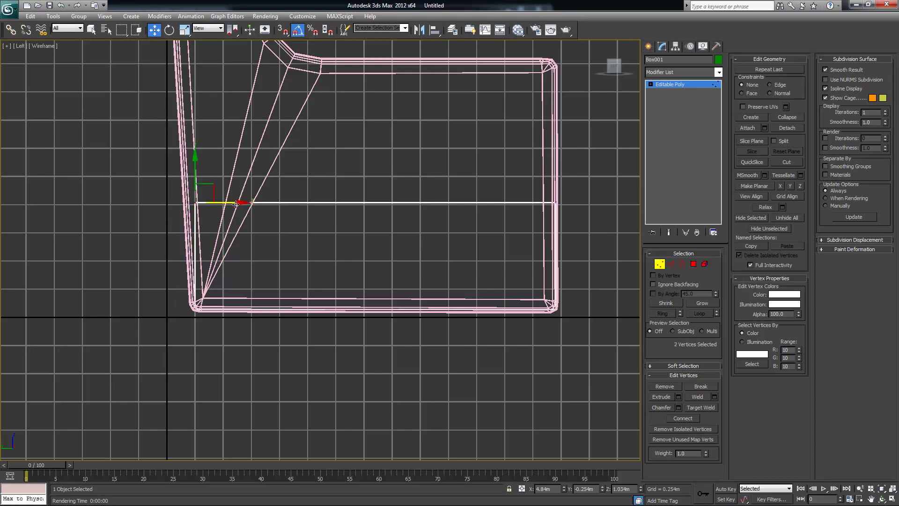
{"action": "left_click_drag", "start_coordinate": [244, 203], "coordinate": [234, 203]}
{"action": "middle_click_drag", "start_coordinate": [438, 264], "coordinate": [526, 357]}
{"action": "key", "text": "alt+w"}
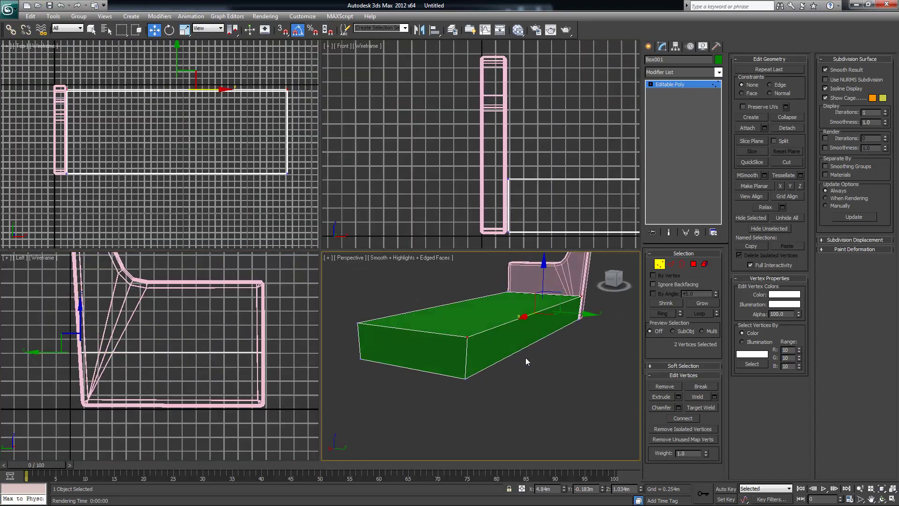
{"action": "key", "text": "alt+w"}
{"action": "middle_click_drag", "start_coordinate": [391, 336], "coordinate": [494, 319], "text": "alt"}
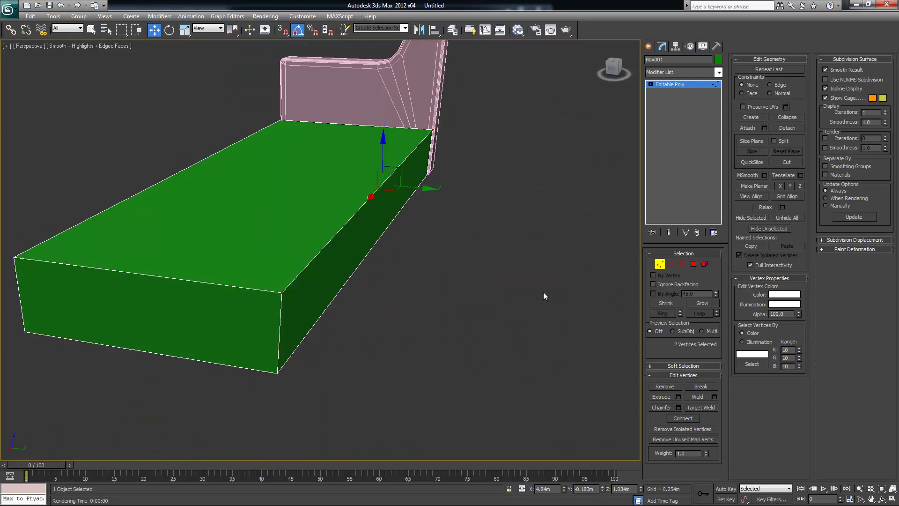
- Connect the seat box's front-to-back edge ring with one lengthwise segment and slide it close to the rear edge
{"action": "left_click", "coordinate": [670, 263]}
{"action": "left_click", "coordinate": [230, 285]}
{"action": "middle_click_drag", "start_coordinate": [230, 285], "coordinate": [328, 286], "text": "alt"}
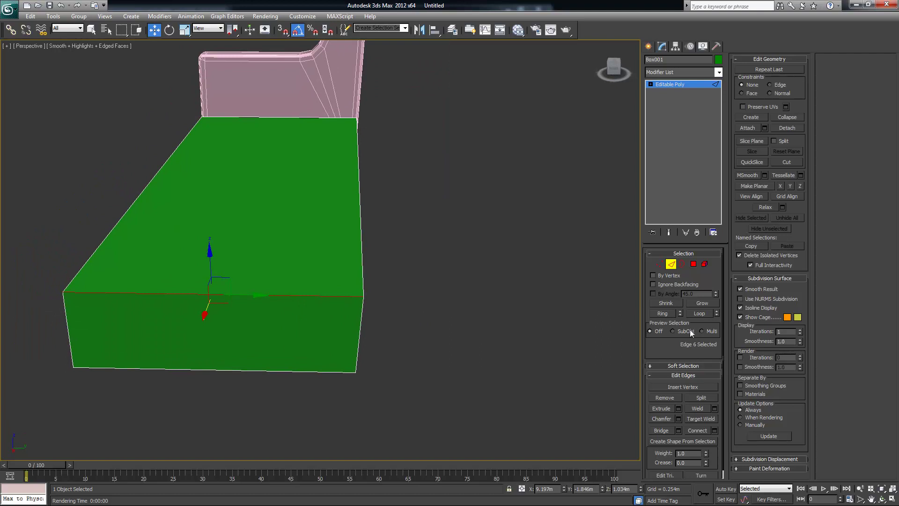
{"action": "left_click", "coordinate": [667, 313]}
{"action": "middle_click_drag", "start_coordinate": [504, 312], "coordinate": [531, 321], "text": "alt"}
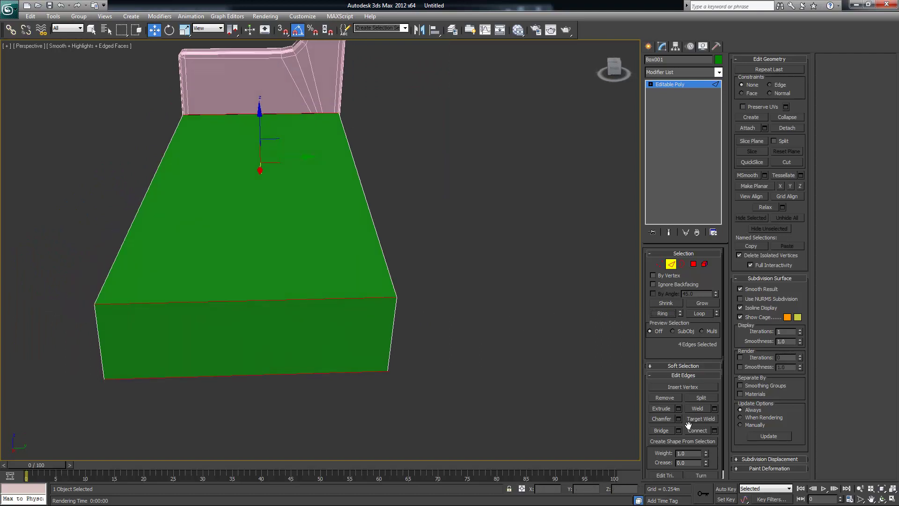
{"action": "left_click", "coordinate": [713, 430]}
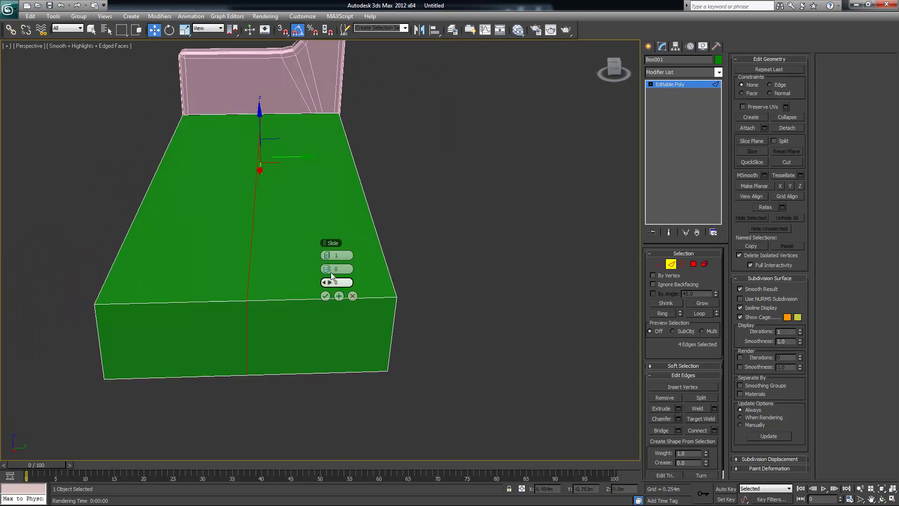
{"action": "left_click_drag", "start_coordinate": [328, 281], "coordinate": [432, 284]}
{"action": "left_click", "coordinate": [326, 296]}
{"action": "middle_click_drag", "start_coordinate": [337, 296], "coordinate": [457, 289], "text": "alt"}
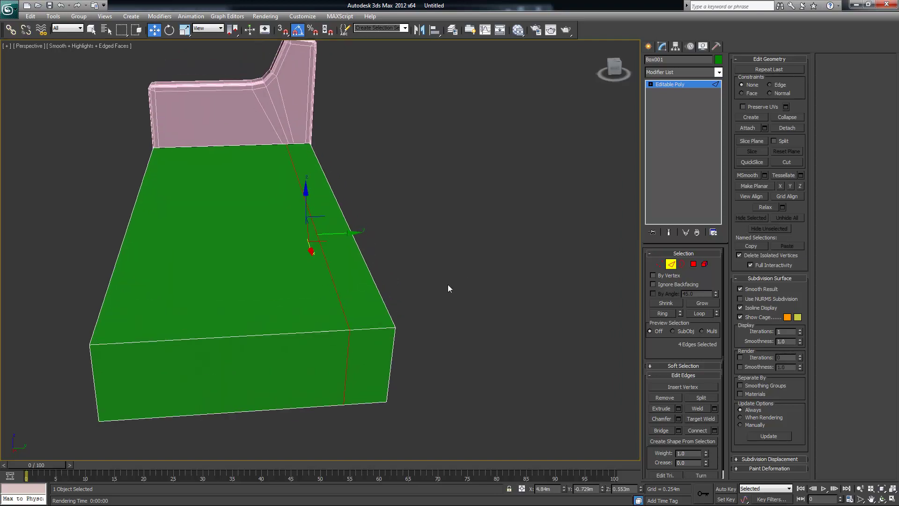
- Extrude the narrow rear strip polygon on top of the seat box upward by 0.254 m
{"action": "left_click", "coordinate": [693, 264]}
{"action": "left_click", "coordinate": [343, 260]}
{"action": "middle_click_drag", "start_coordinate": [346, 267], "coordinate": [501, 318], "text": "alt"}
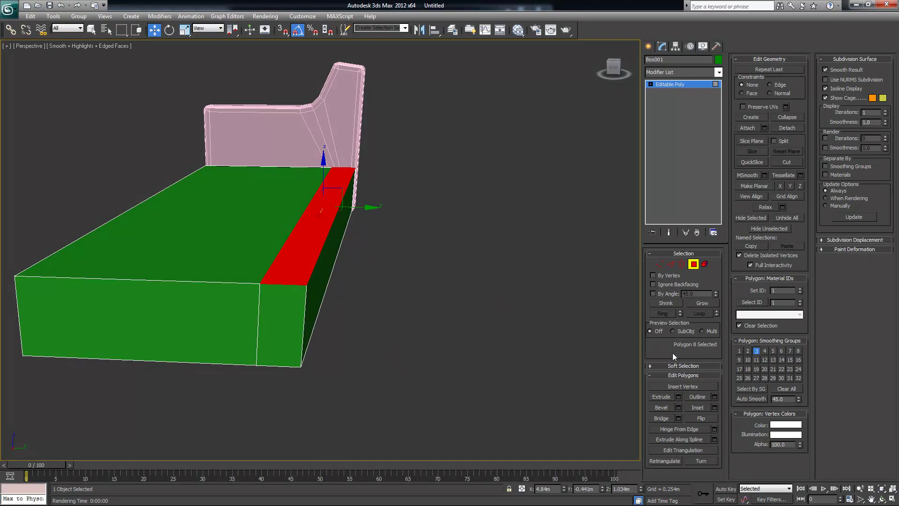
{"action": "left_click", "coordinate": [678, 397]}
{"action": "middle_click_drag", "start_coordinate": [417, 263], "coordinate": [363, 276], "text": "alt"}
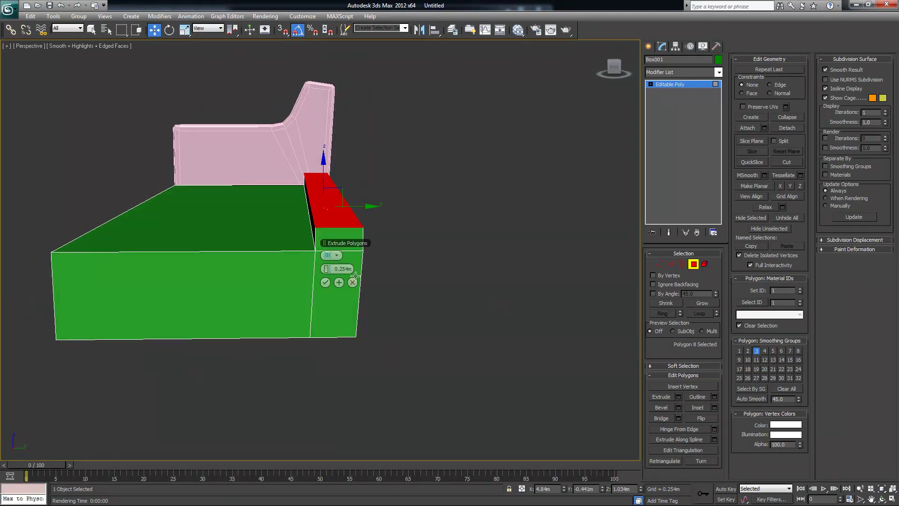
{"action": "left_click", "coordinate": [324, 282]}
- Raise the extruded backrest's top polygon to about Z 3.064 m, near the top of the arm
{"action": "middle_click_drag", "start_coordinate": [403, 218], "coordinate": [336, 140], "text": "alt"}
{"action": "left_click_drag", "start_coordinate": [323, 146], "coordinate": [339, 33]}
{"action": "scroll", "coordinate": [417, 170], "scroll_direction": "up", "scroll_amount": 2}
{"action": "middle_click_drag", "start_coordinate": [417, 166], "coordinate": [419, 154], "text": "alt"}
{"action": "middle_click_drag", "start_coordinate": [420, 154], "coordinate": [399, 365]}
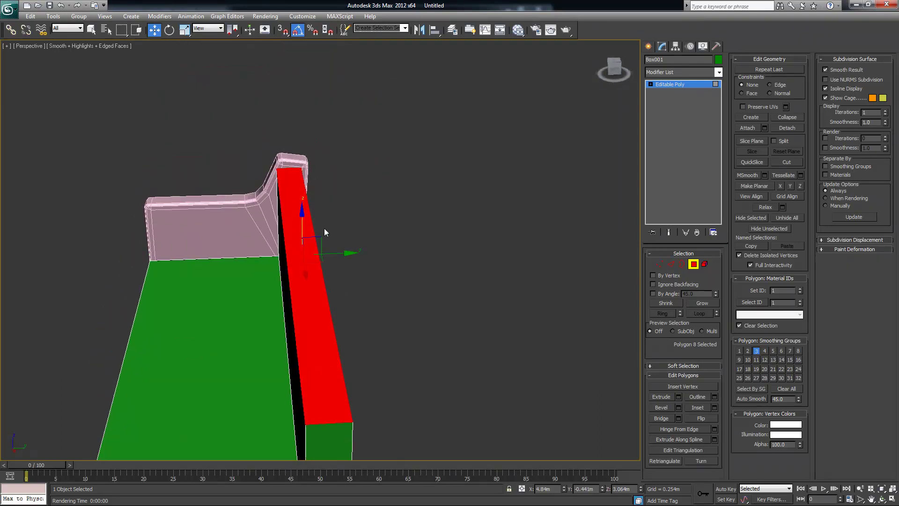
{"action": "middle_click_drag", "start_coordinate": [465, 295], "coordinate": [474, 275]}
- Move the backrest's top polygon backward to about Y -0.328 m so the backrest leans with the arm's profile
{"action": "key", "text": "alt+w"}
{"action": "middle_click_drag", "start_coordinate": [148, 144], "coordinate": [146, 176]}
{"action": "middle_click", "coordinate": [189, 392]}
{"action": "middle_click_drag", "start_coordinate": [172, 310], "coordinate": [187, 313]}
{"action": "key", "text": "alt+w"}
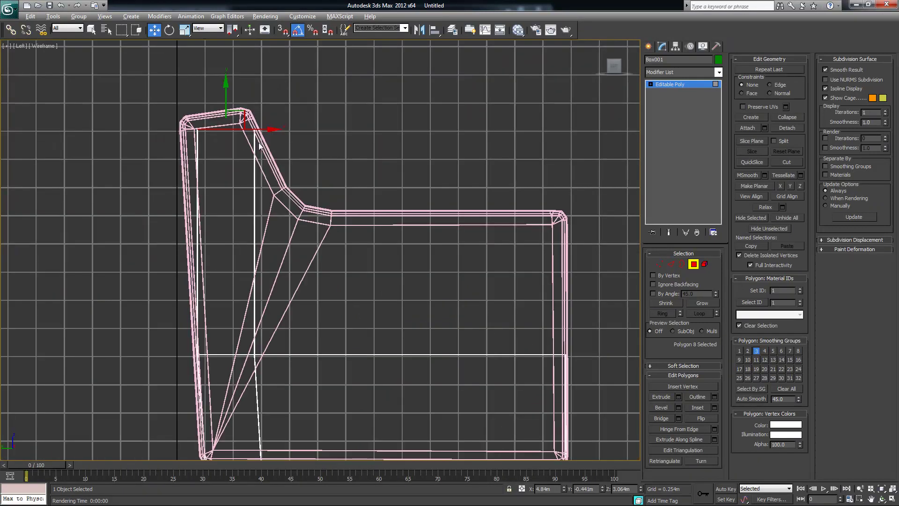
{"action": "left_click_drag", "start_coordinate": [255, 130], "coordinate": [259, 124]}
{"action": "middle_click_drag", "start_coordinate": [177, 201], "coordinate": [173, 234]}
{"action": "scroll", "coordinate": [211, 196], "scroll_direction": "up", "scroll_amount": 5}
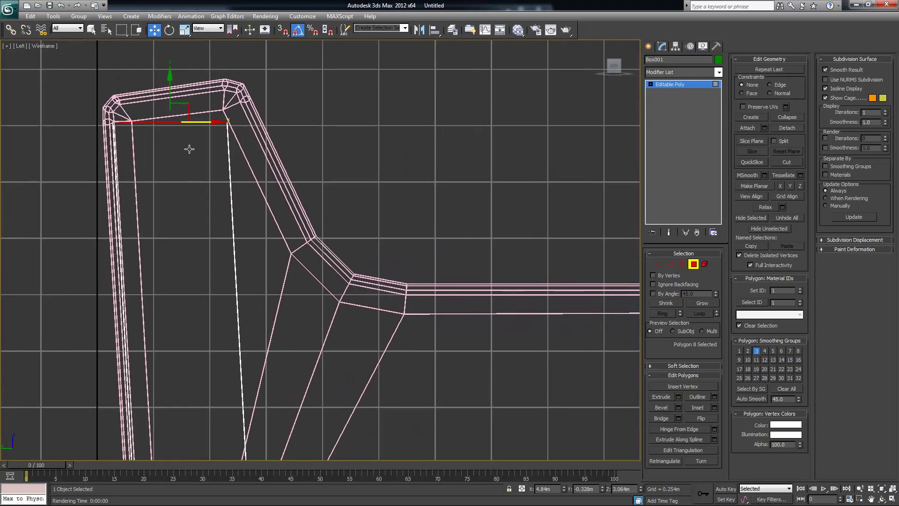
- Rotate the backrest's top polygon in the Left view to match the slope of the arm's upper edge
{"action": "key", "text": "e"}
{"action": "left_click_drag", "start_coordinate": [211, 113], "coordinate": [215, 107]}
{"action": "middle_click_drag", "start_coordinate": [385, 184], "coordinate": [397, 192]}
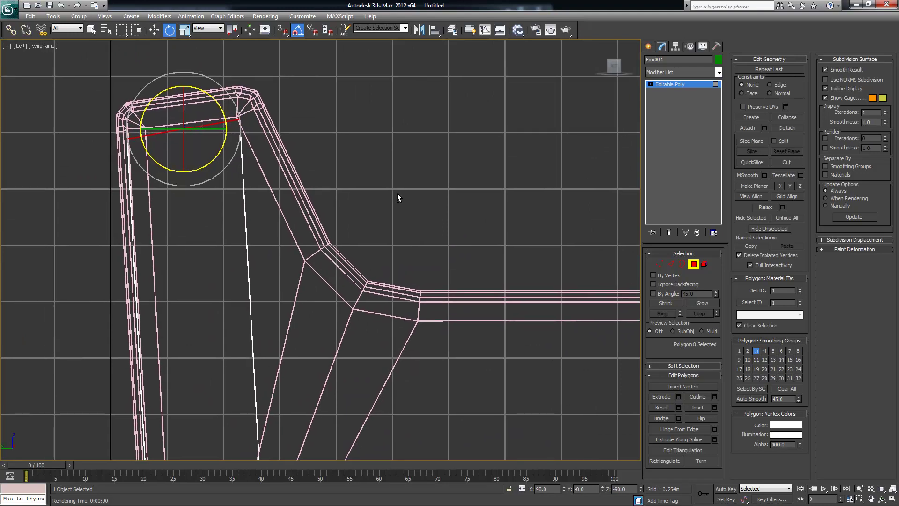
- Raise the tilted top polygon of the backrest to about Z 3.17 m
{"action": "key", "text": "alt+w"}
{"action": "middle_click_drag", "start_coordinate": [470, 301], "coordinate": [491, 336], "text": "alt"}
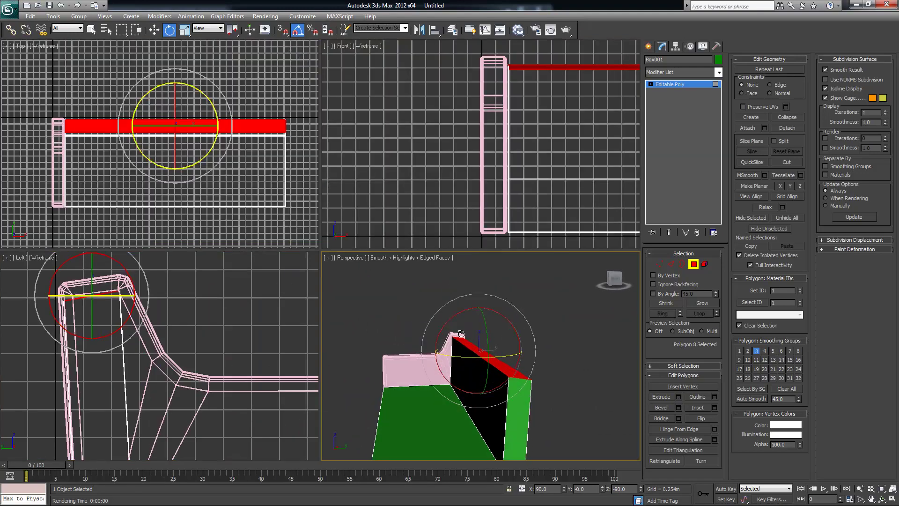
{"action": "key", "text": "w"}
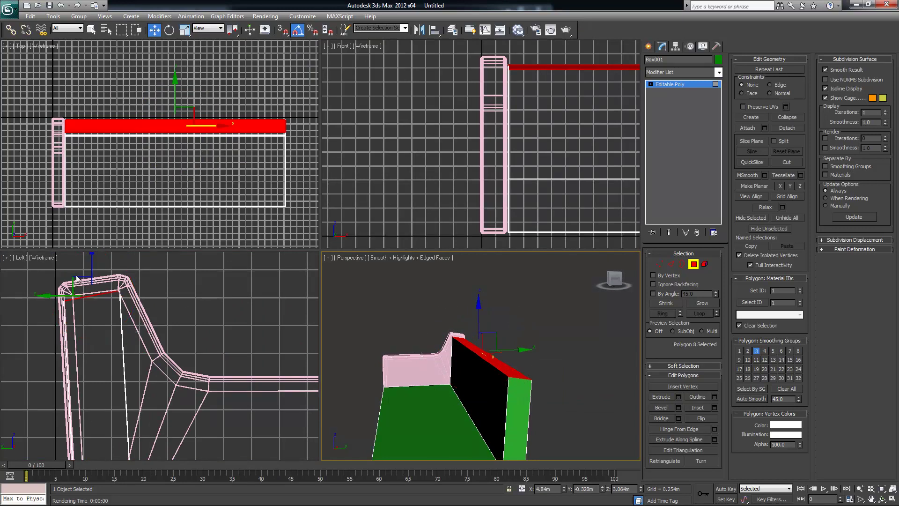
{"action": "middle_click_drag", "start_coordinate": [92, 270], "coordinate": [92, 279]}
{"action": "left_click_drag", "start_coordinate": [92, 276], "coordinate": [91, 261]}
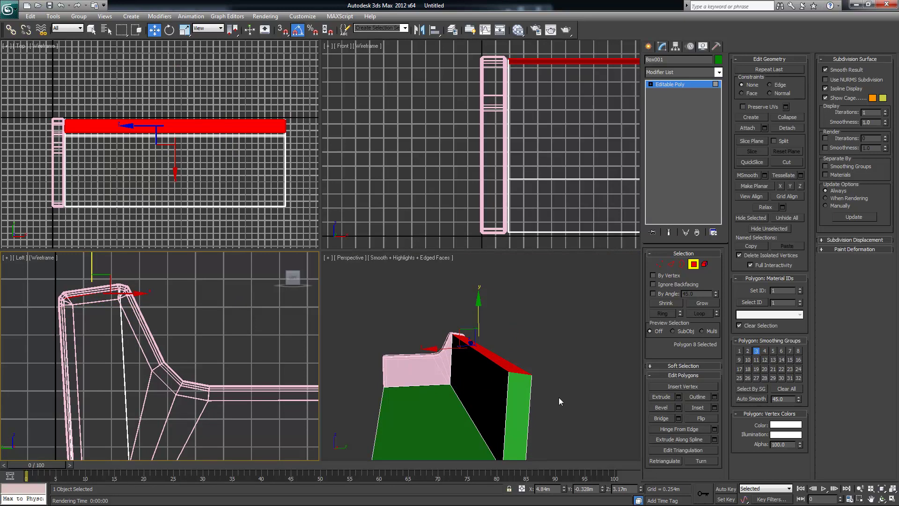
{"action": "middle_click_drag", "start_coordinate": [544, 380], "coordinate": [526, 369], "text": "alt"}
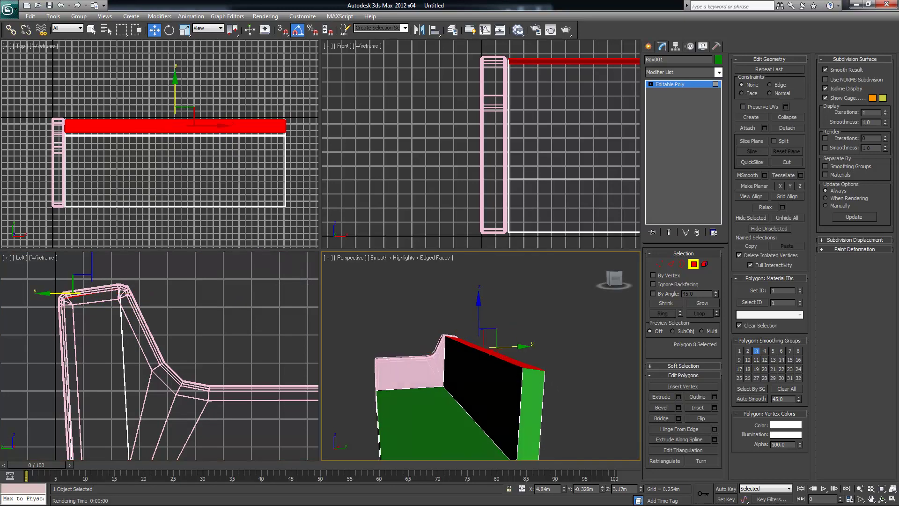
- Check the sofa reference photo, and raise the backrest's top polygon to about Z 3.214 m, level with the arm's upper edge
{"action": "key", "text": "alt+Tab"}
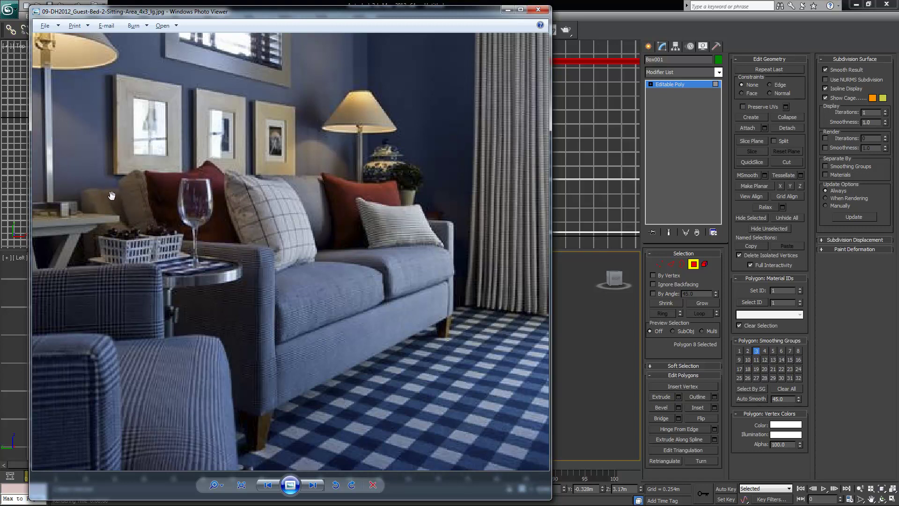
{"action": "left_click", "coordinate": [563, 5]}
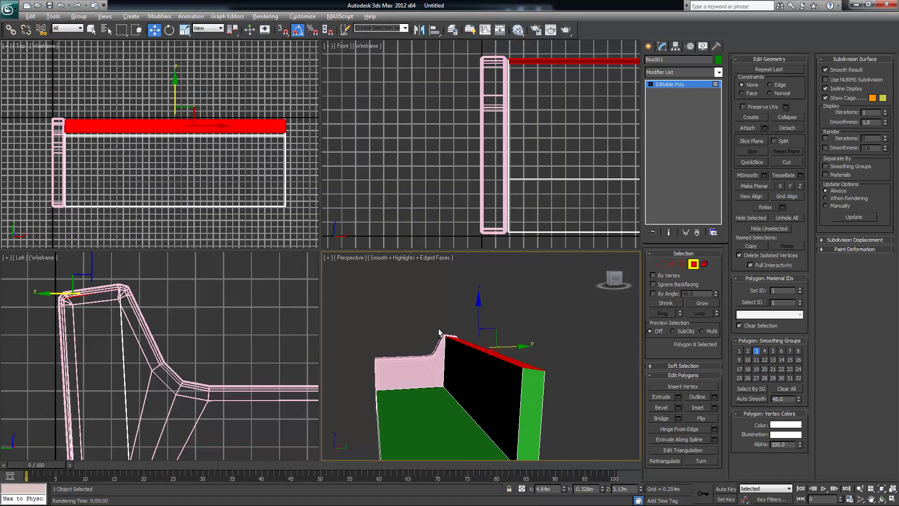
{"action": "middle_click_drag", "start_coordinate": [161, 328], "coordinate": [168, 336]}
{"action": "key", "text": "alt+w"}
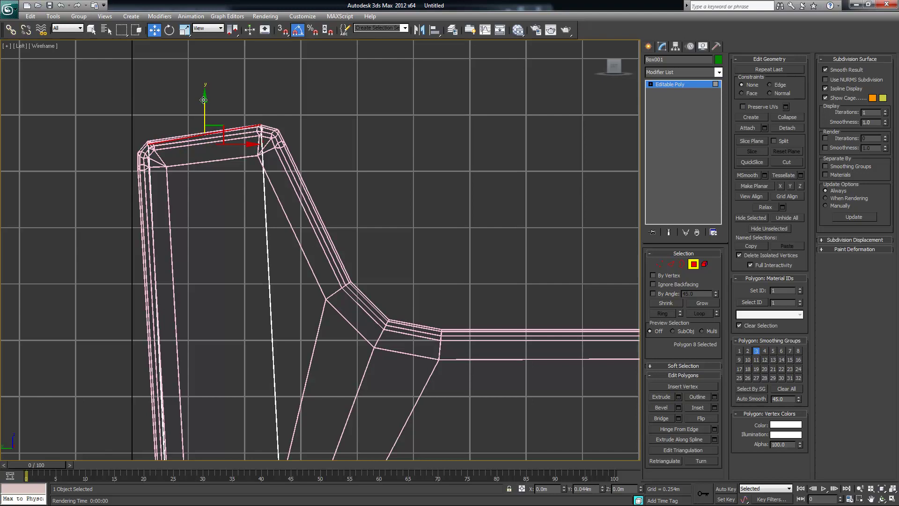
{"action": "middle_click_drag", "start_coordinate": [442, 211], "coordinate": [391, 187]}
{"action": "key", "text": "alt+w"}
- Deselect the top polygon and examine how the seat base and backrest meet the arm in perspective
{"action": "middle_click_drag", "start_coordinate": [558, 338], "coordinate": [521, 377], "text": "alt"}
{"action": "key", "text": "alt+w"}
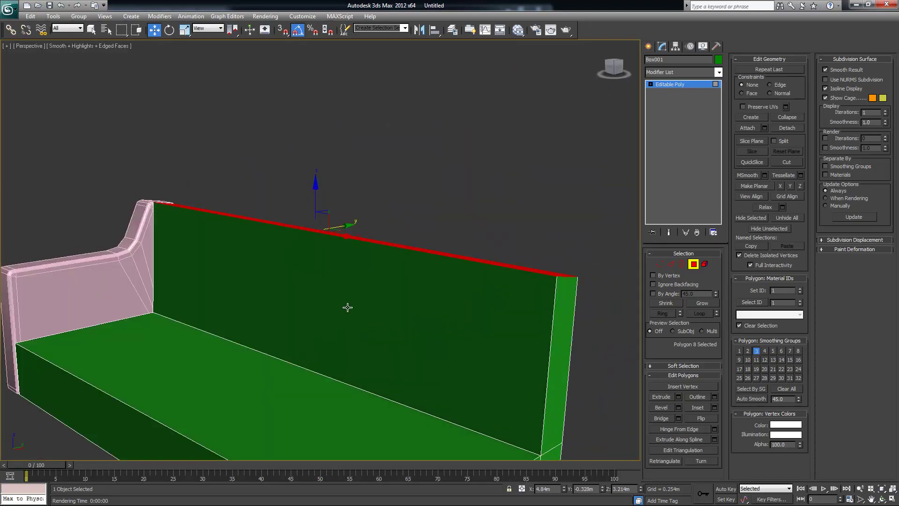
{"action": "middle_click_drag", "start_coordinate": [345, 305], "coordinate": [373, 307], "text": "alt"}
{"action": "middle_click_drag", "start_coordinate": [295, 305], "coordinate": [331, 298]}
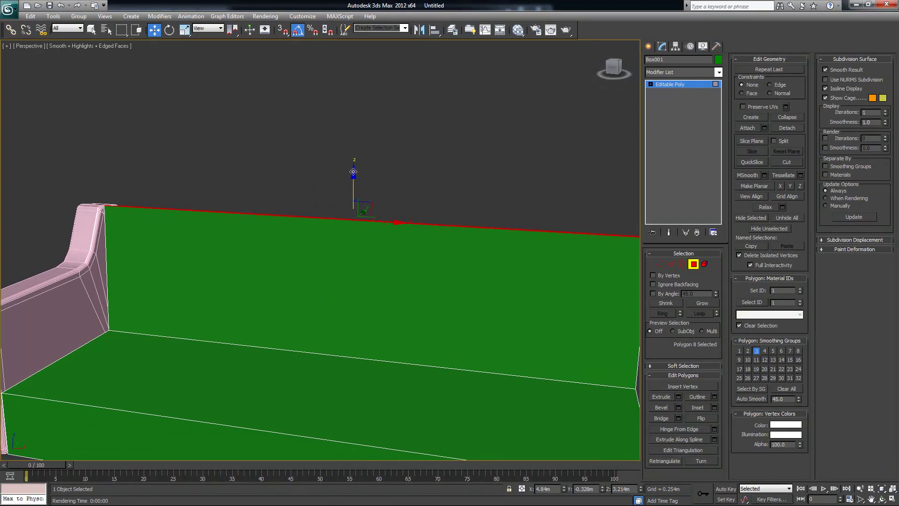
{"action": "left_click", "coordinate": [271, 184]}
{"action": "middle_click_drag", "start_coordinate": [270, 186], "coordinate": [317, 241], "text": "alt"}
{"action": "scroll", "coordinate": [337, 230], "scroll_direction": "down", "scroll_amount": 3}
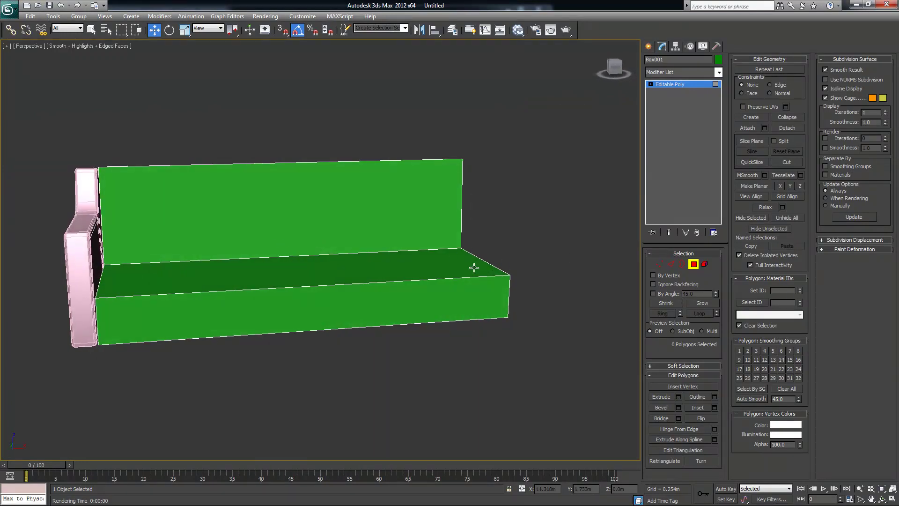
- Leave polygon editing and shift the sofa body along X to about 4.795 m, against the arm
{"action": "middle_click_drag", "start_coordinate": [325, 257], "coordinate": [331, 235], "text": "alt"}
{"action": "left_click", "coordinate": [693, 264]}
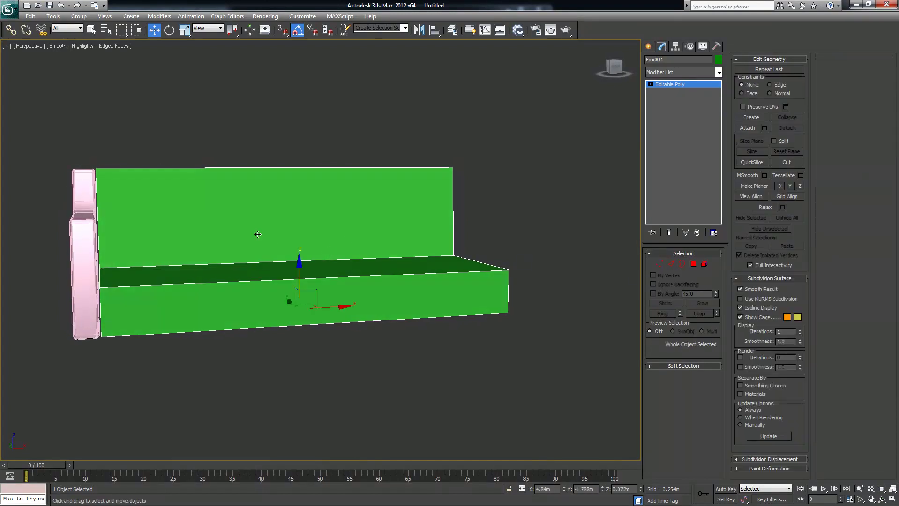
{"action": "mouse_move", "coordinate": [244, 244]}
{"action": "middle_mouse_down"}
{"action": "mouse_move", "coordinate": [291, 257]}
{"action": "mouse_move", "coordinate": [288, 268]}
{"action": "middle_mouse_up"}
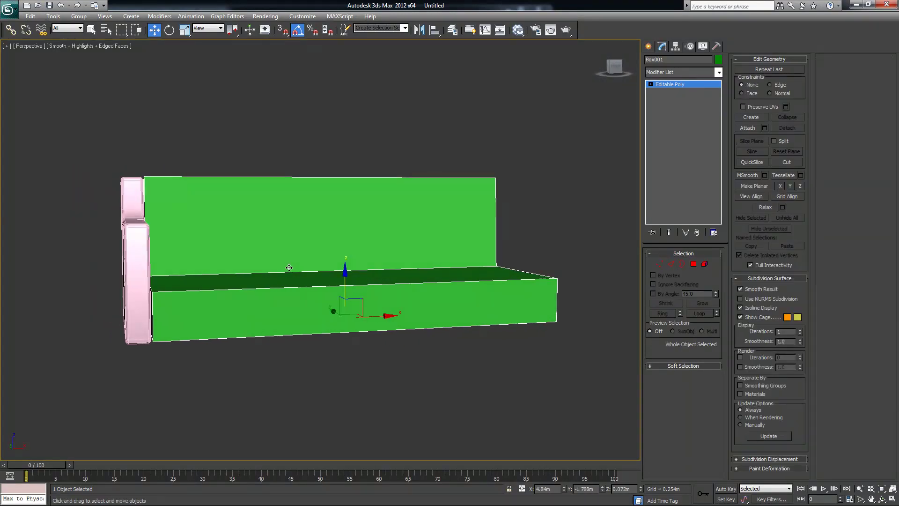
{"action": "left_click_drag", "start_coordinate": [387, 316], "coordinate": [384, 316]}
{"action": "middle_click_drag", "start_coordinate": [309, 312], "coordinate": [316, 291], "text": "alt"}
- Select all edges of the sofa body, then deselect the flat seam edges between seat and backrest at the open end and back
{"action": "left_click", "coordinate": [673, 264]}
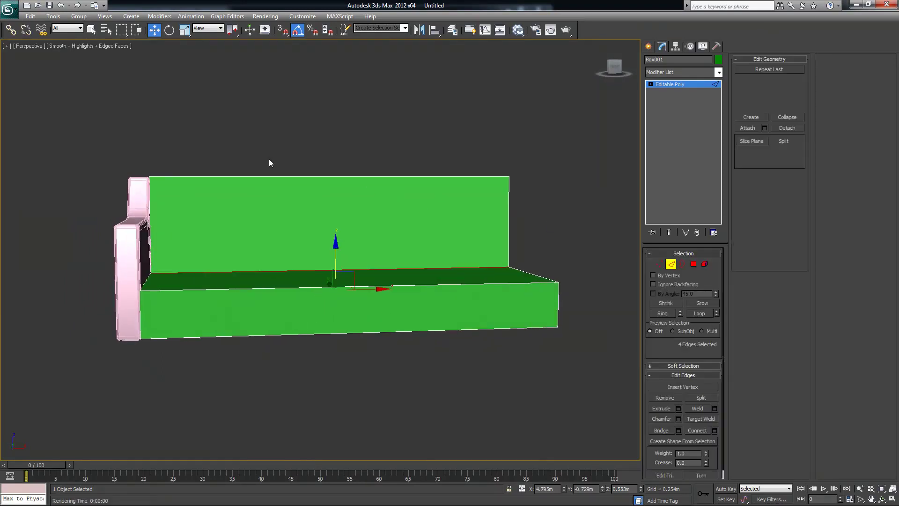
{"action": "middle_click_drag", "start_coordinate": [462, 295], "coordinate": [392, 298], "text": "alt"}
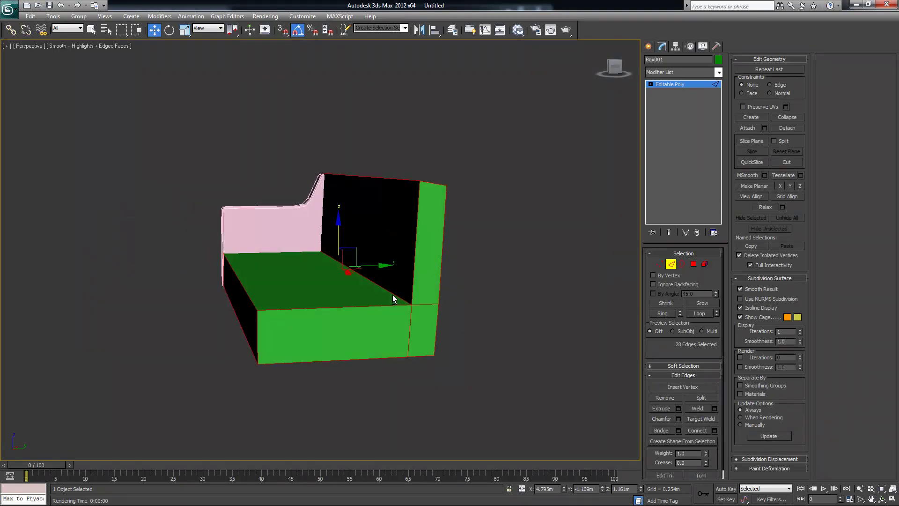
{"action": "left_click", "coordinate": [411, 330], "text": "alt"}
{"action": "left_click", "coordinate": [433, 320], "text": "alt"}
{"action": "middle_click_drag", "start_coordinate": [432, 321], "coordinate": [356, 304], "text": "alt"}
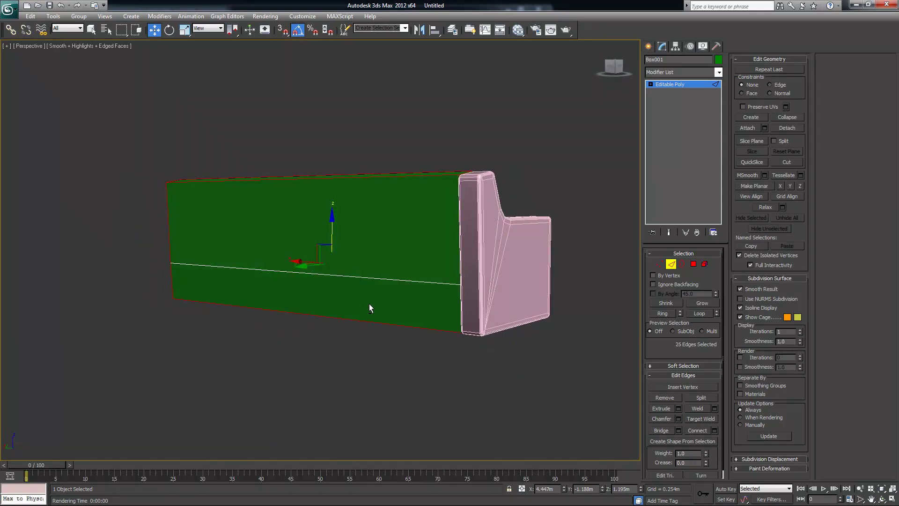
{"action": "middle_click_drag", "start_coordinate": [558, 307], "coordinate": [439, 302], "text": "alt"}
- Hide the arm and deselect the remaining flat seam edges at the arm end and underside, keeping the outer border edges selected
{"action": "right_click", "coordinate": [424, 242]}
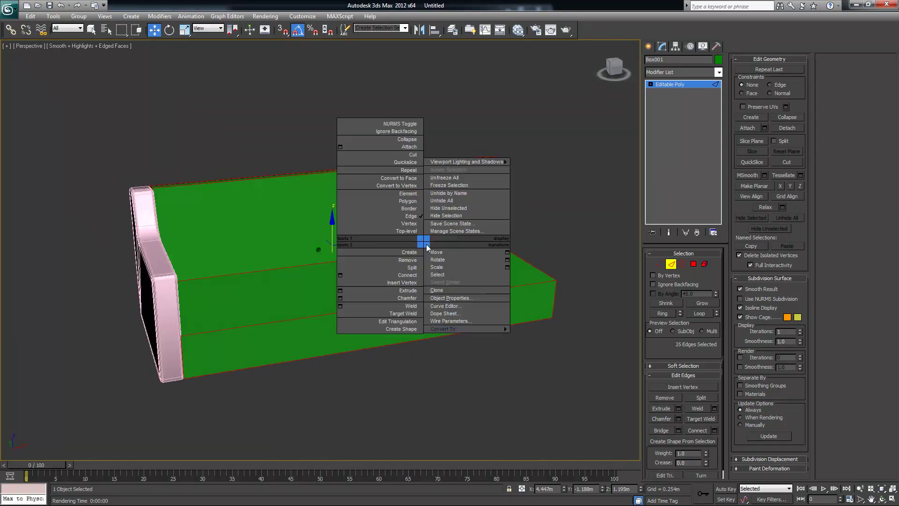
{"action": "left_click", "coordinate": [465, 208]}
{"action": "middle_click_drag", "start_coordinate": [256, 302], "coordinate": [310, 289], "text": "alt"}
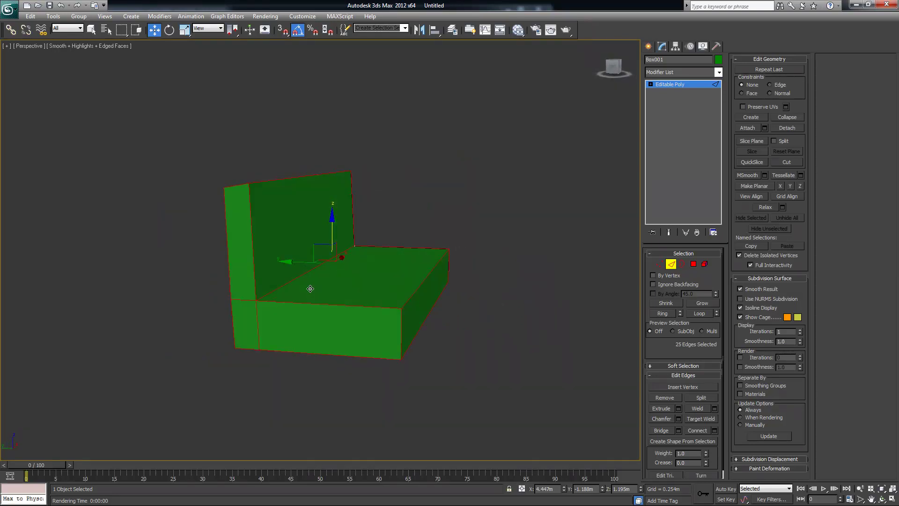
{"action": "left_click_drag", "start_coordinate": [266, 330], "coordinate": [265, 329], "text": "alt"}
{"action": "left_click", "coordinate": [275, 315], "text": "alt"}
{"action": "middle_click_drag", "start_coordinate": [275, 315], "coordinate": [478, 275], "text": "alt"}
{"action": "left_click", "coordinate": [304, 238], "text": "alt"}
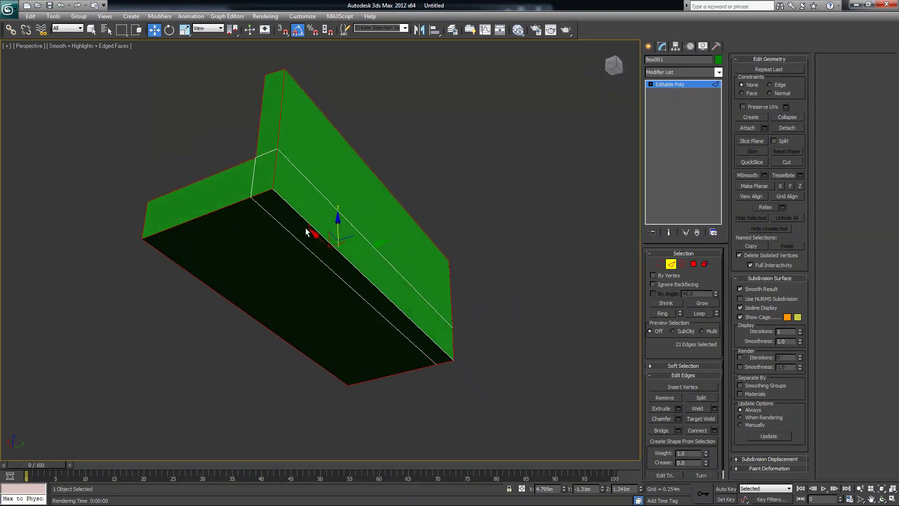
{"action": "left_click", "coordinate": [301, 214], "text": "ctrl"}
- Unhide the arm and chamfer the selected sofa body edges by 0.065 m
{"action": "middle_click_drag", "start_coordinate": [408, 250], "coordinate": [560, 302], "text": "alt"}
{"action": "scroll", "coordinate": [552, 338], "scroll_direction": "up", "scroll_amount": 3}
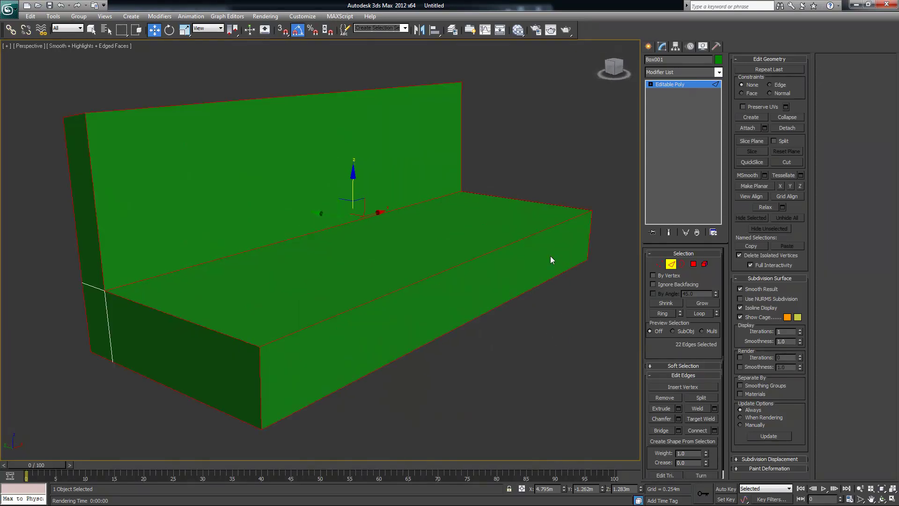
{"action": "right_click", "coordinate": [551, 123]}
{"action": "left_click", "coordinate": [589, 84]}
{"action": "middle_click_drag", "start_coordinate": [590, 72], "coordinate": [186, 284], "text": "alt"}
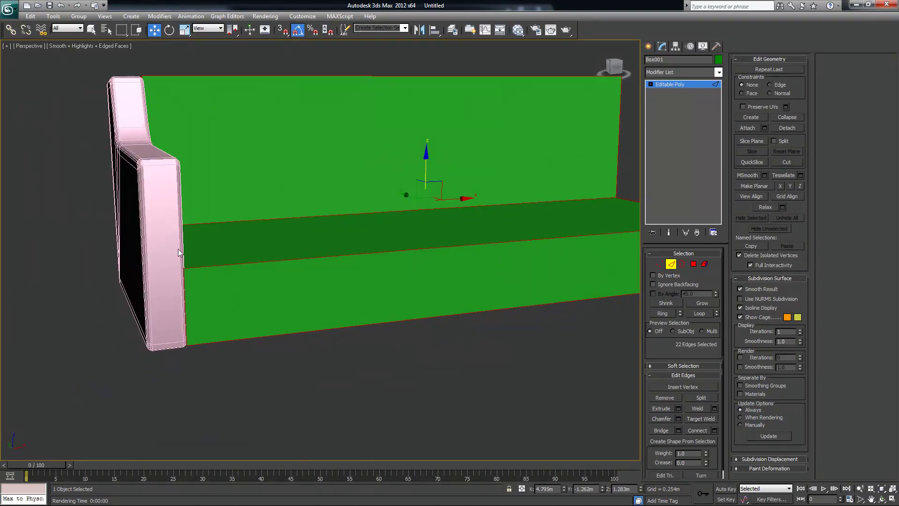
{"action": "scroll", "coordinate": [95, 305], "scroll_direction": "up", "scroll_amount": 3}
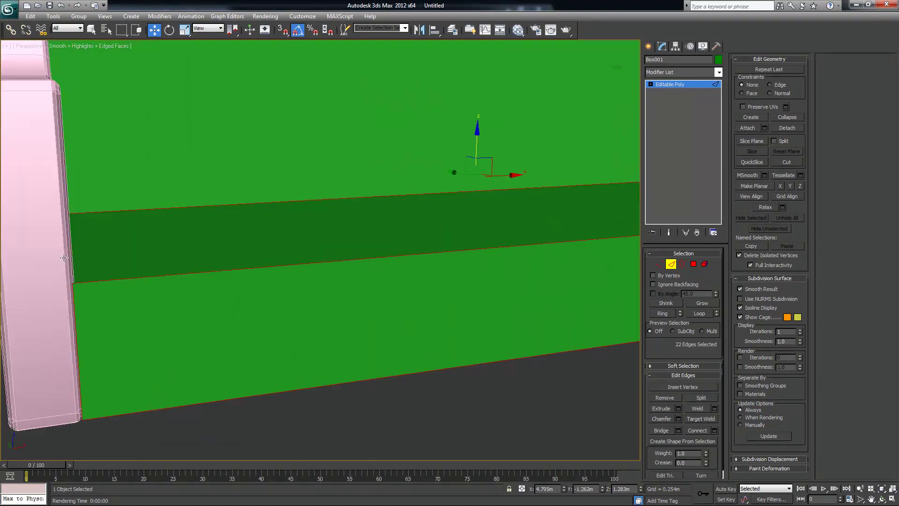
{"action": "left_click", "coordinate": [678, 418]}
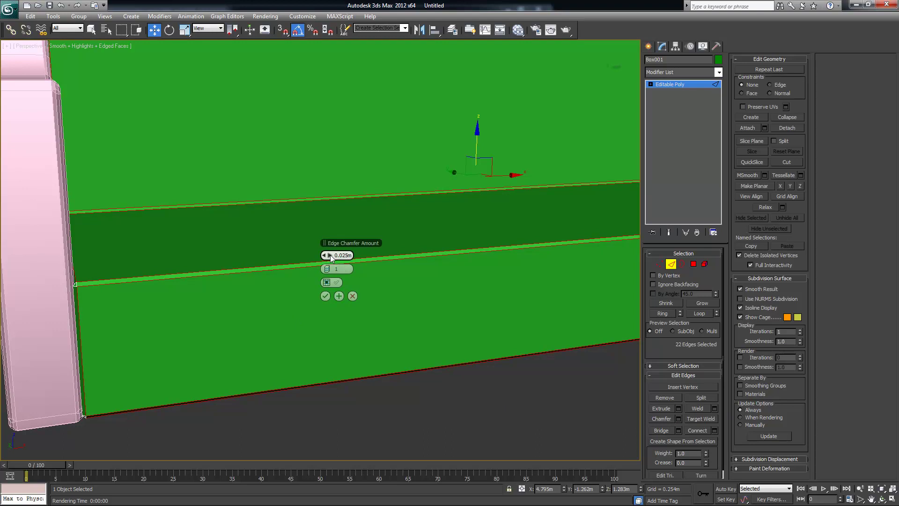
{"action": "left_click_drag", "start_coordinate": [330, 258], "coordinate": [336, 253]}
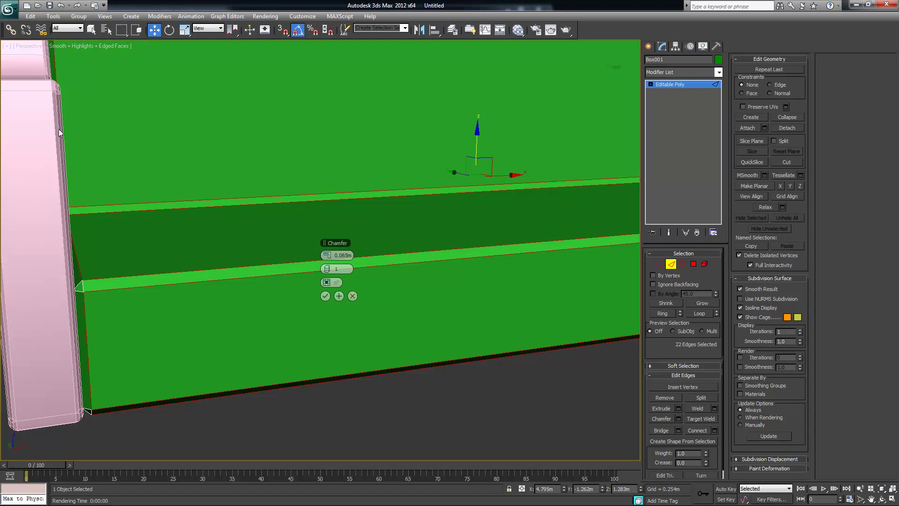
{"action": "left_click", "coordinate": [325, 296]}
- Add the short corner edges at the seat's arm end to the edge selection and hide the arm
{"action": "middle_click_drag", "start_coordinate": [283, 318], "coordinate": [276, 318], "text": "alt"}
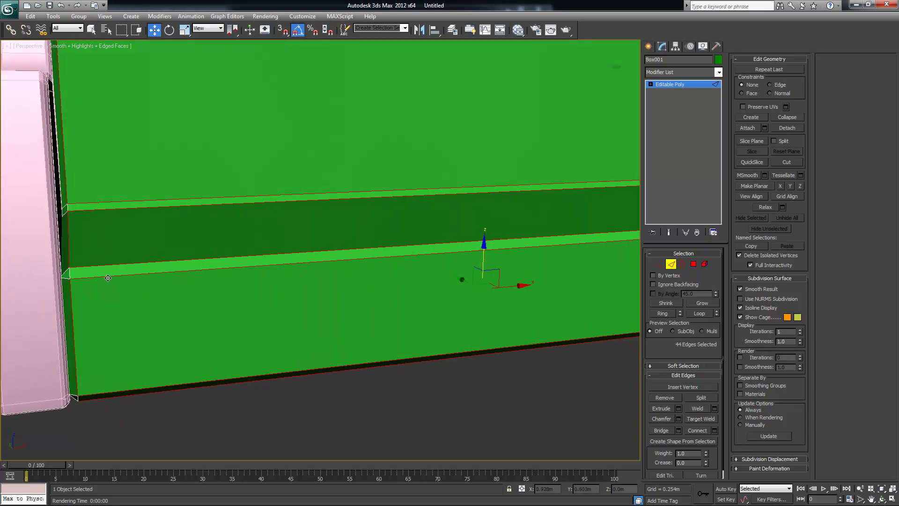
{"action": "left_click", "coordinate": [65, 276], "text": "ctrl"}
{"action": "key", "text": "alt"}
{"action": "left_click", "coordinate": [65, 206], "text": "ctrl"}
{"action": "right_click", "coordinate": [210, 215]}
{"action": "left_click", "coordinate": [253, 190]}
- Add the short facet edges at further chamfered corners of the seat and backrest to the edge selection
{"action": "middle_click_drag", "start_coordinate": [253, 192], "coordinate": [274, 282], "text": "alt"}
{"action": "left_click", "coordinate": [330, 350], "text": "ctrl"}
{"action": "left_click", "coordinate": [339, 350], "text": "ctrl"}
{"action": "middle_click_drag", "start_coordinate": [390, 360], "coordinate": [417, 327], "text": "alt"}
{"action": "left_click", "coordinate": [287, 361], "text": "ctrl"}
{"action": "left_click", "coordinate": [491, 182], "text": "ctrl"}
{"action": "left_click", "coordinate": [483, 182], "text": "ctrl"}
{"action": "left_click", "coordinate": [515, 187], "text": "ctrl"}
{"action": "middle_click_drag", "start_coordinate": [516, 187], "coordinate": [371, 204]}
{"action": "middle_click_drag", "start_coordinate": [462, 215], "coordinate": [357, 311], "text": "alt"}
{"action": "left_click", "coordinate": [397, 243], "text": "ctrl"}
{"action": "left_click", "coordinate": [272, 265], "text": "ctrl"}
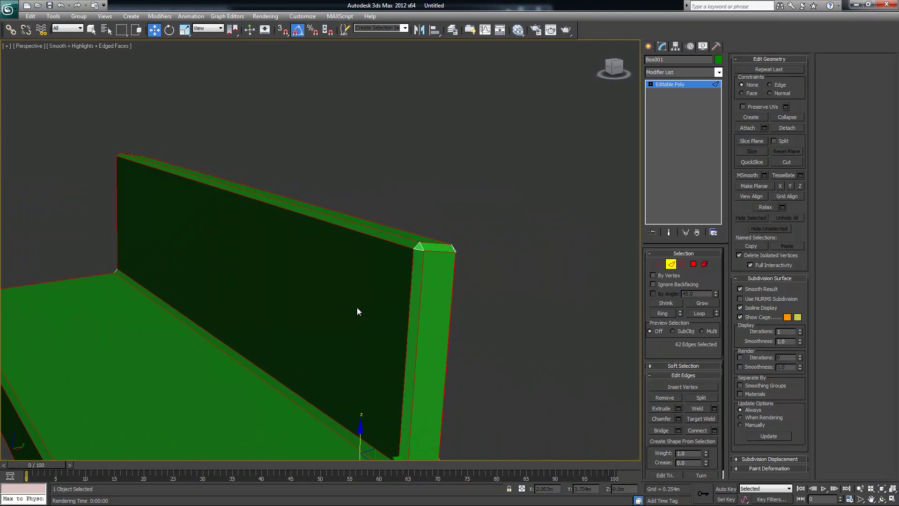
- Add the short corner edges at the top of the backrest's open end to the edge selection
{"action": "left_click", "coordinate": [421, 246], "text": "ctrl"}
{"action": "left_click", "coordinate": [419, 251], "text": "ctrl"}
{"action": "middle_click_drag", "start_coordinate": [462, 305], "coordinate": [443, 308], "text": "alt"}
{"action": "left_click", "coordinate": [195, 376], "text": "ctrl"}
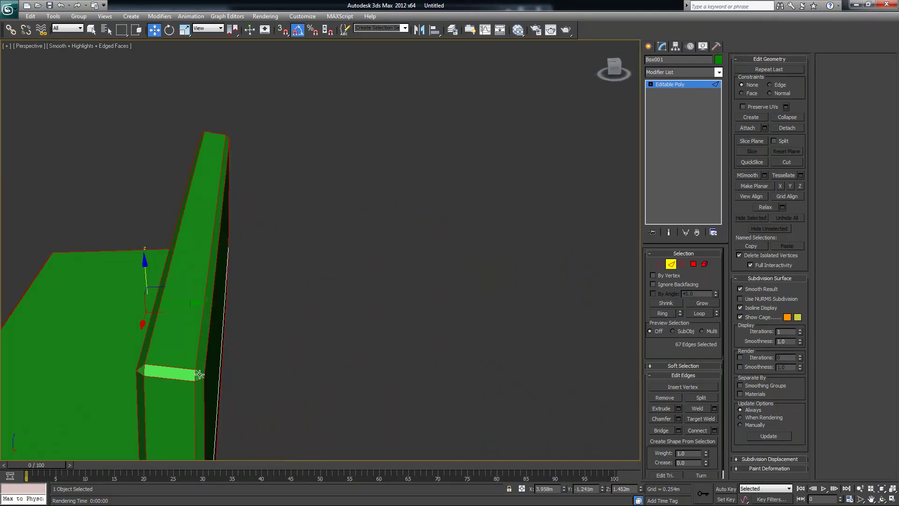
{"action": "middle_click_drag", "start_coordinate": [242, 394], "coordinate": [252, 357], "text": "alt"}
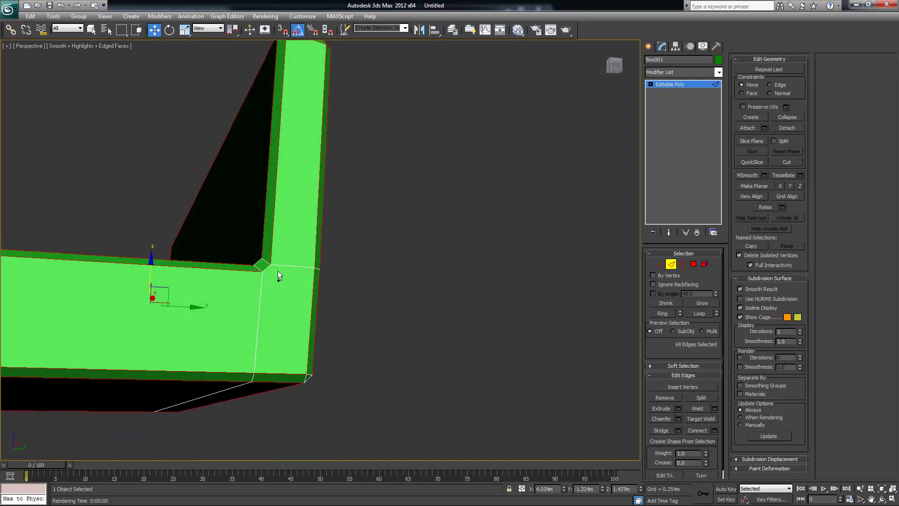
- Add the short facet edges at the open end's inner corner, where the seat meets the backrest, to the edge selection
{"action": "left_click", "coordinate": [267, 265], "text": "ctrl"}
{"action": "left_click", "coordinate": [265, 263], "text": "ctrl"}
{"action": "left_click", "coordinate": [258, 266], "text": "ctrl"}
{"action": "middle_click_drag", "start_coordinate": [322, 311], "coordinate": [339, 319], "text": "alt"}
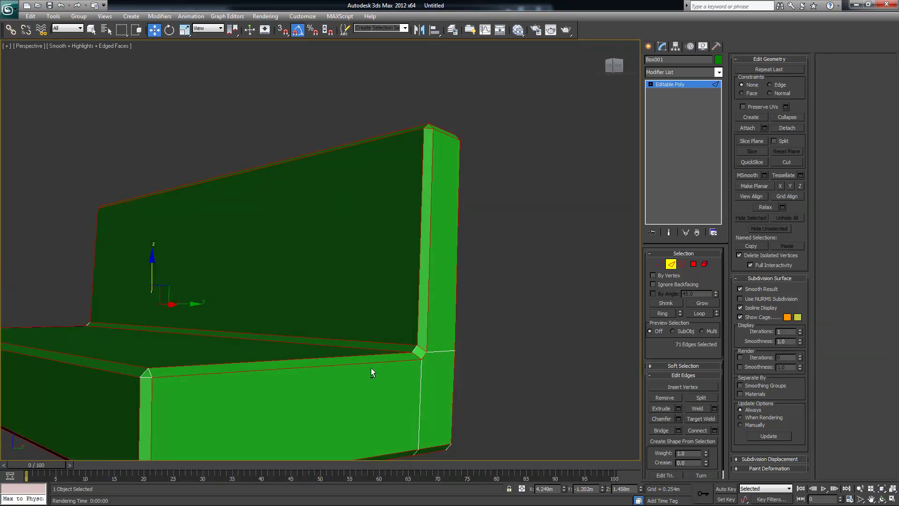
- Add the short facet edges at the seat's upper front corner and lower corners on the open end to the edge selection
{"action": "middle_click_drag", "start_coordinate": [387, 386], "coordinate": [227, 340], "text": "alt"}
{"action": "left_click", "coordinate": [233, 334], "text": "ctrl"}
{"action": "left_click", "coordinate": [236, 339], "text": "ctrl"}
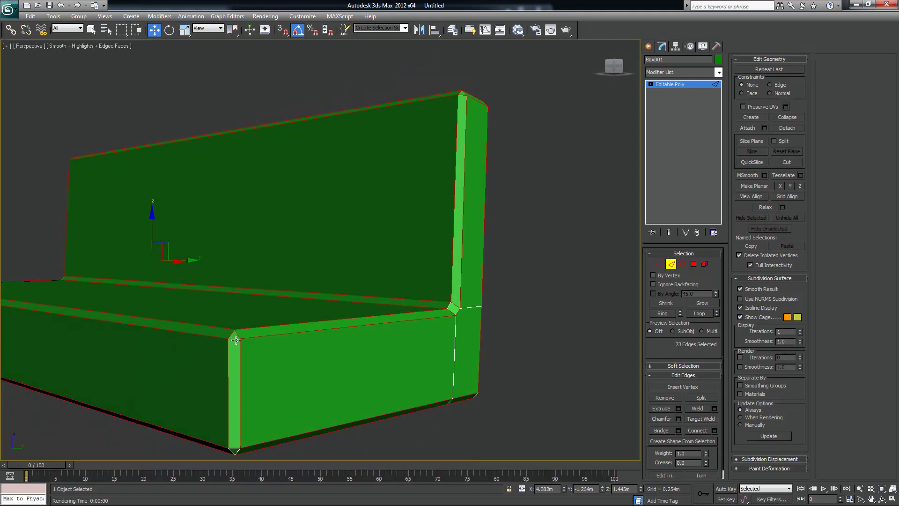
{"action": "left_click", "coordinate": [234, 337], "text": "ctrl"}
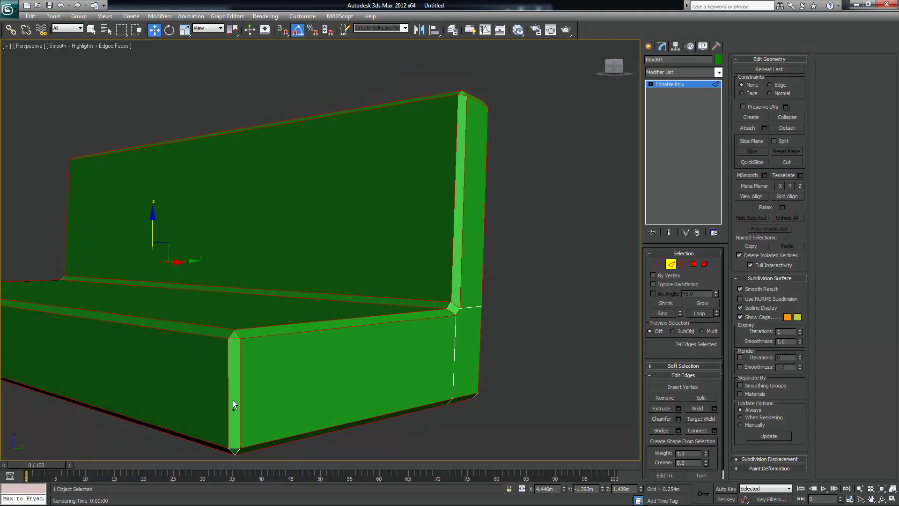
{"action": "left_click", "coordinate": [234, 449], "text": "ctrl"}
{"action": "middle_click_drag", "start_coordinate": [234, 448], "coordinate": [265, 361], "text": "alt"}
{"action": "left_click", "coordinate": [240, 354], "text": "ctrl"}
{"action": "left_click", "coordinate": [241, 354], "text": "ctrl"}
{"action": "left_click", "coordinate": [163, 311], "text": "ctrl"}
{"action": "left_click", "coordinate": [163, 311], "text": "ctrl"}
{"action": "left_click", "coordinate": [165, 314], "text": "ctrl"}
- Add the remaining short edges at the seat-to-backrest inner corners on both ends to the edge selection
{"action": "middle_click_drag", "start_coordinate": [255, 331], "coordinate": [265, 354], "text": "alt"}
{"action": "scroll", "coordinate": [265, 354], "scroll_direction": "up", "scroll_amount": 2}
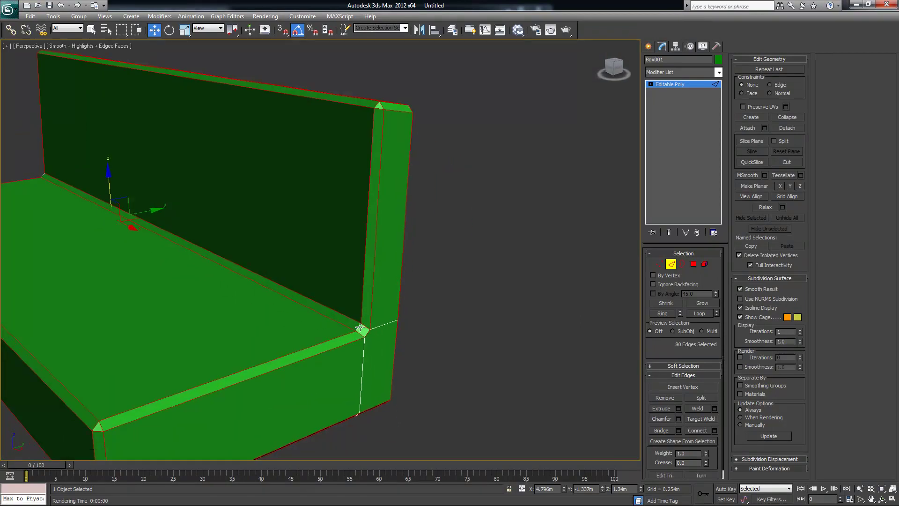
{"action": "scroll", "coordinate": [422, 377], "scroll_direction": "up", "scroll_amount": 4}
{"action": "scroll", "coordinate": [399, 381], "scroll_direction": "down", "scroll_amount": 3}
{"action": "left_click", "coordinate": [373, 437], "text": "ctrl"}
{"action": "scroll", "coordinate": [274, 331], "scroll_direction": "up", "scroll_amount": 1}
{"action": "middle_click_drag", "start_coordinate": [274, 328], "coordinate": [405, 300], "text": "alt"}
{"action": "middle_click_drag", "start_coordinate": [225, 287], "coordinate": [618, 164], "text": "alt"}
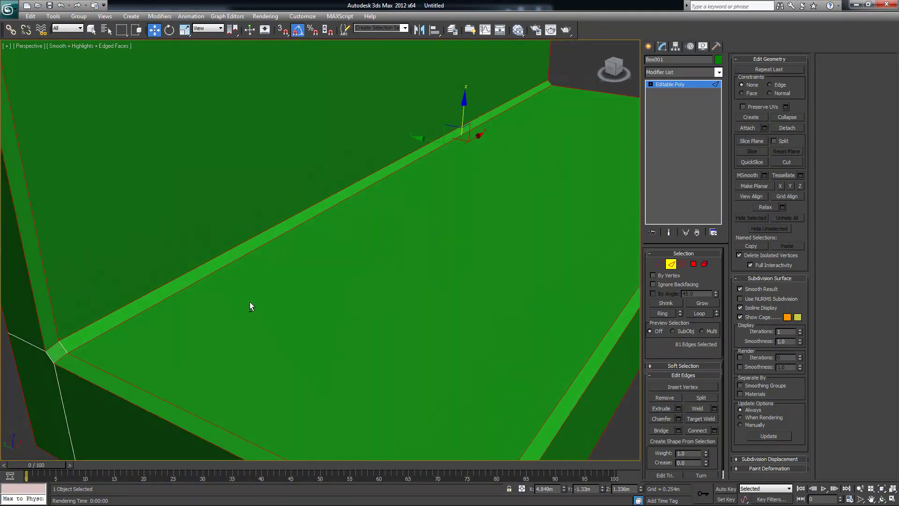
{"action": "left_click", "coordinate": [58, 355], "text": "ctrl"}
- Chamfer the selected sofa body edges by 0.022 m and clear the edge selection
{"action": "scroll", "coordinate": [268, 361], "scroll_direction": "down", "scroll_amount": 10}
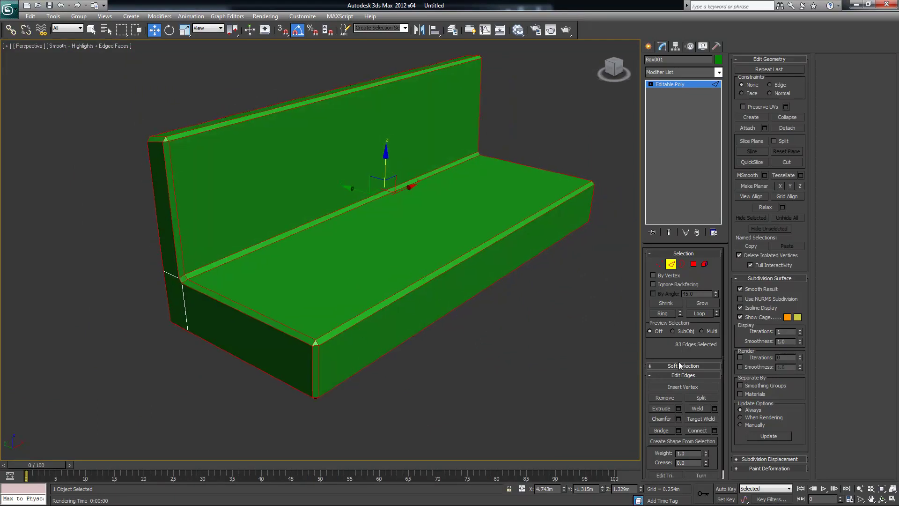
{"action": "scroll", "coordinate": [403, 335], "scroll_direction": "up", "scroll_amount": 3}
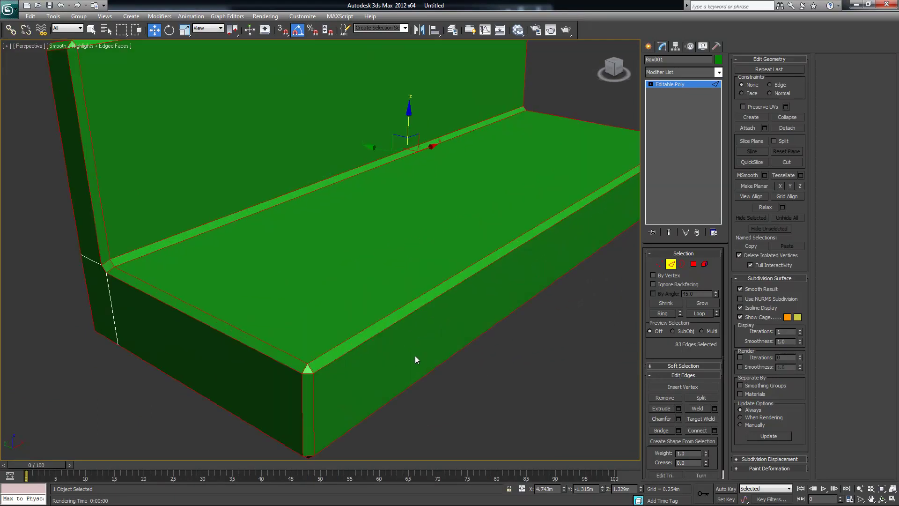
{"action": "scroll", "coordinate": [405, 338], "scroll_direction": "up", "scroll_amount": 3}
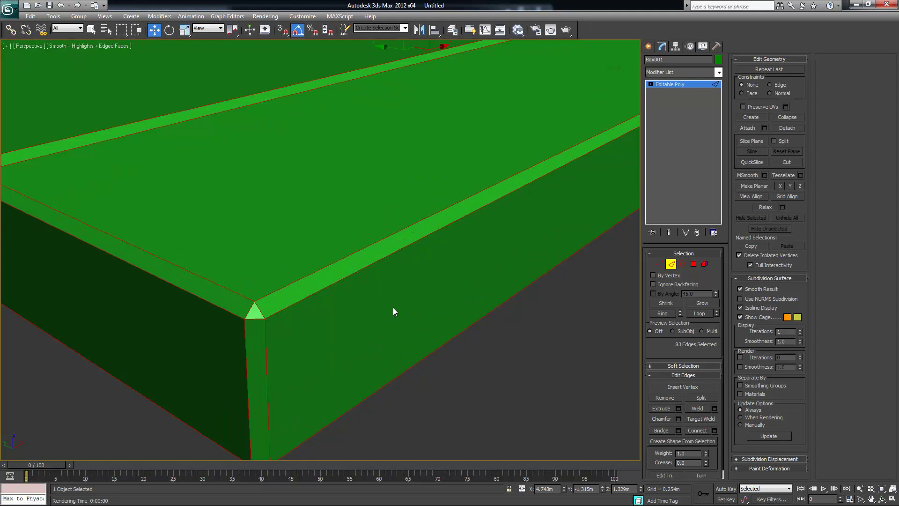
{"action": "left_click", "coordinate": [677, 418]}
{"action": "mouse_move", "coordinate": [327, 256]}
{"action": "left_mouse_down"}
{"action": "mouse_move", "coordinate": [328, 249]}
{"action": "mouse_move", "coordinate": [328, 263]}
{"action": "left_mouse_up"}
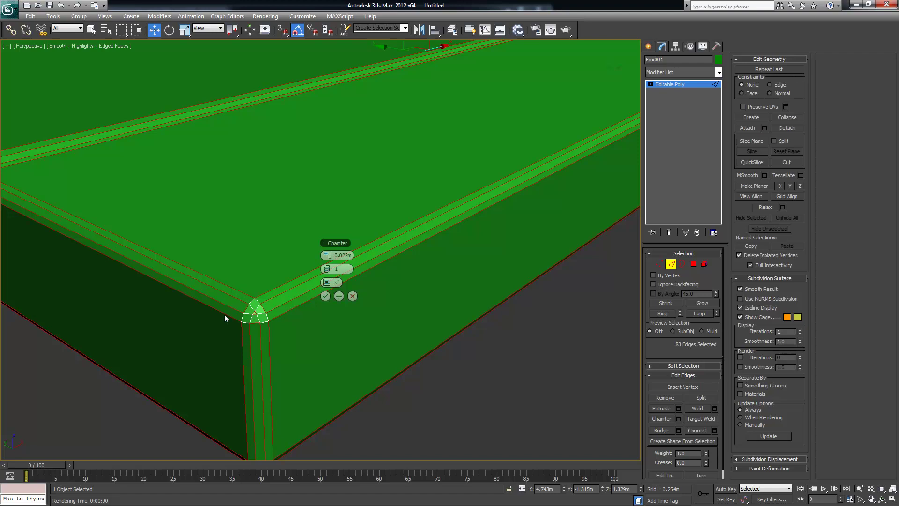
{"action": "left_click", "coordinate": [327, 296]}
{"action": "left_click", "coordinate": [506, 384]}
- Unhide the arm and leave sub-object editing of the sofa body
{"action": "scroll", "coordinate": [505, 384], "scroll_direction": "down", "scroll_amount": 5}
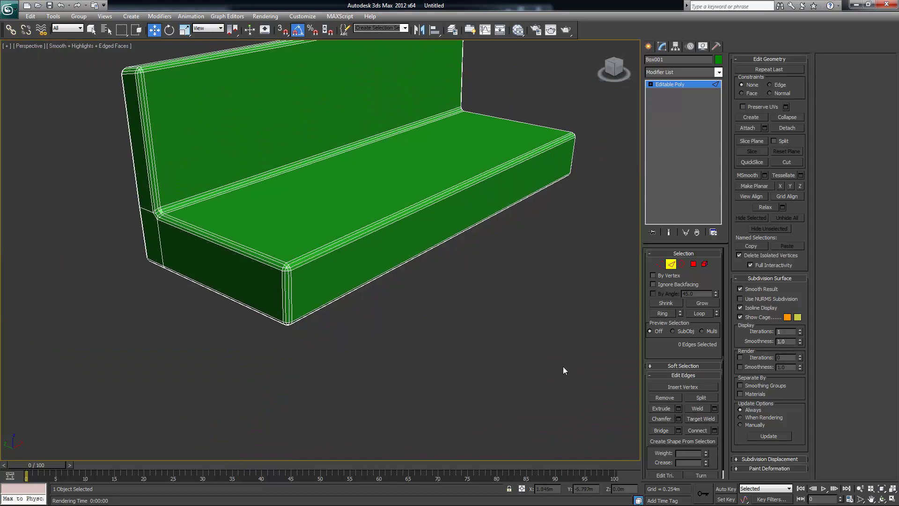
{"action": "right_click", "coordinate": [418, 203]}
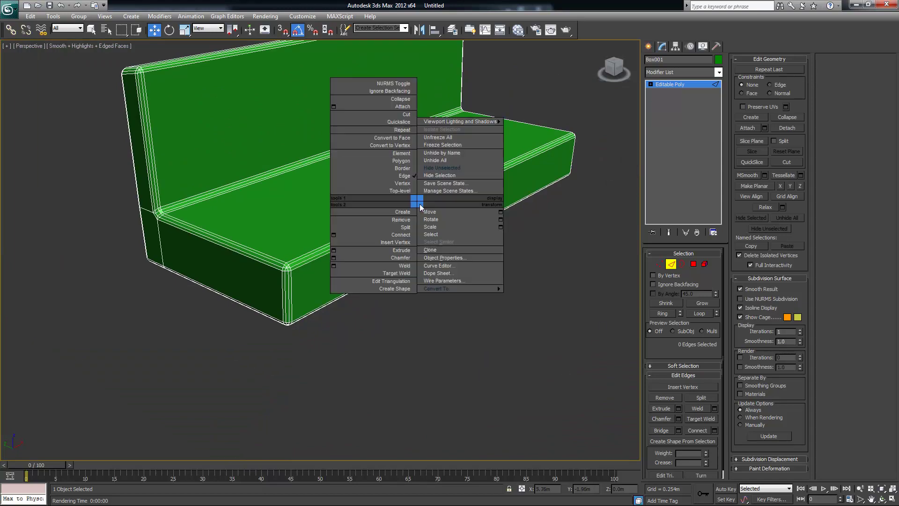
{"action": "left_click", "coordinate": [455, 160]}
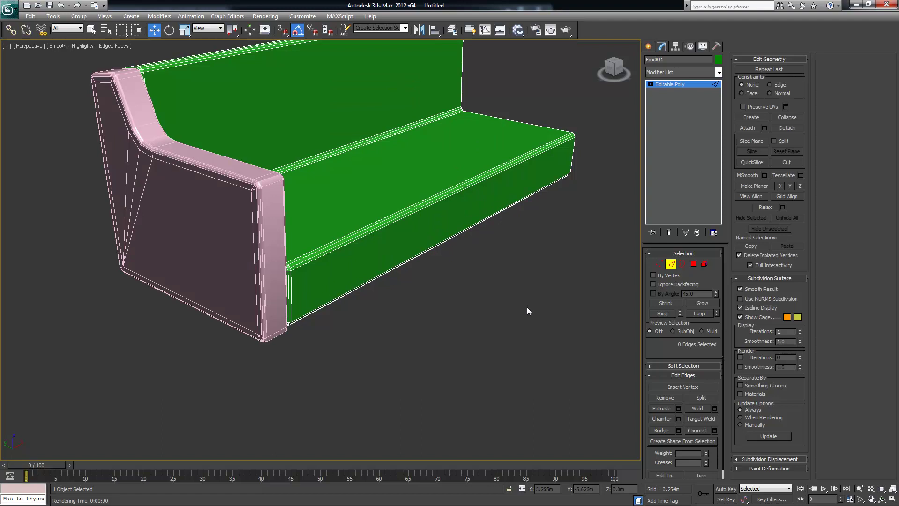
{"action": "middle_click_drag", "start_coordinate": [512, 313], "coordinate": [426, 357], "text": "alt"}
{"action": "left_click", "coordinate": [660, 264]}
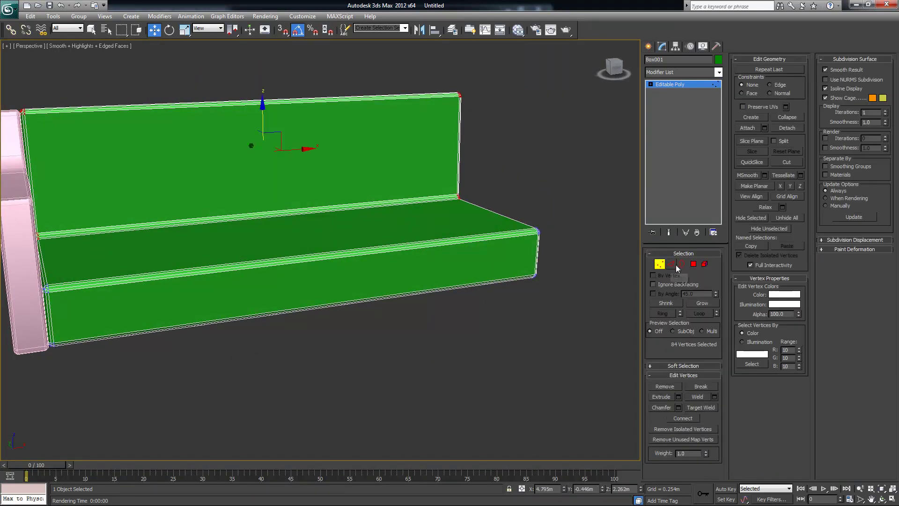
{"action": "middle_click_drag", "start_coordinate": [345, 227], "coordinate": [642, 296], "text": "alt"}
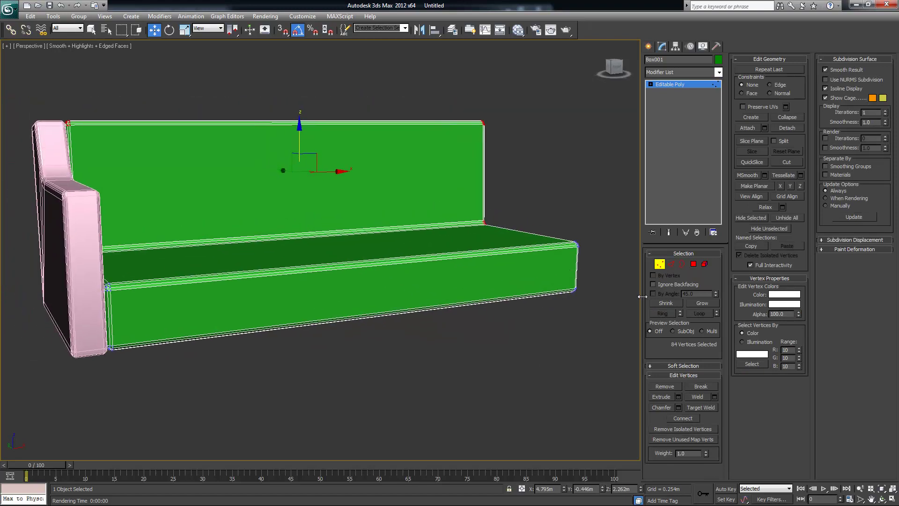
{"action": "left_click", "coordinate": [663, 264]}
- Select the arm and change its object color to blue
{"action": "left_click", "coordinate": [77, 262]}
{"action": "middle_click_drag", "start_coordinate": [78, 262], "coordinate": [280, 253], "text": "alt"}
{"action": "left_click", "coordinate": [718, 59]}
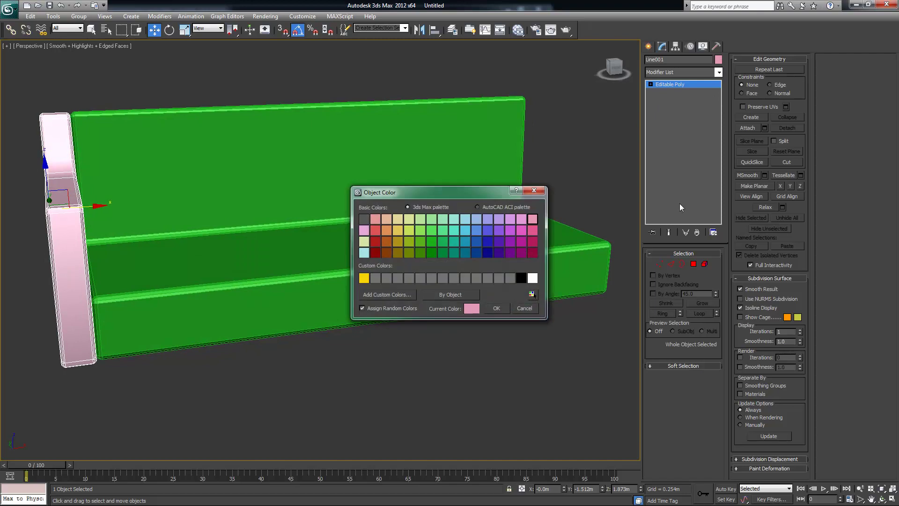
{"action": "left_click", "coordinate": [475, 253]}
{"action": "left_click", "coordinate": [496, 309]}
- Give the seat and backrest body the same blue object color as the arm, and deselect everything
{"action": "left_click", "coordinate": [496, 309]}
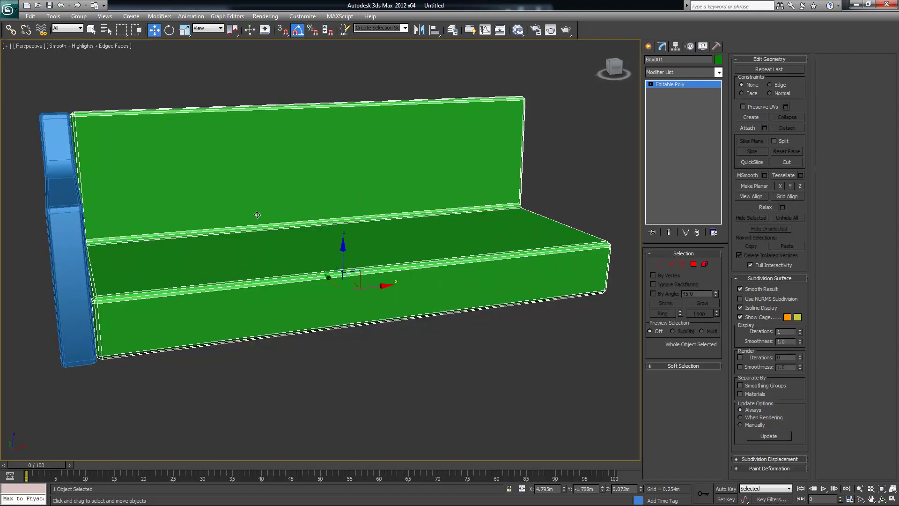
{"action": "left_click", "coordinate": [718, 60]}
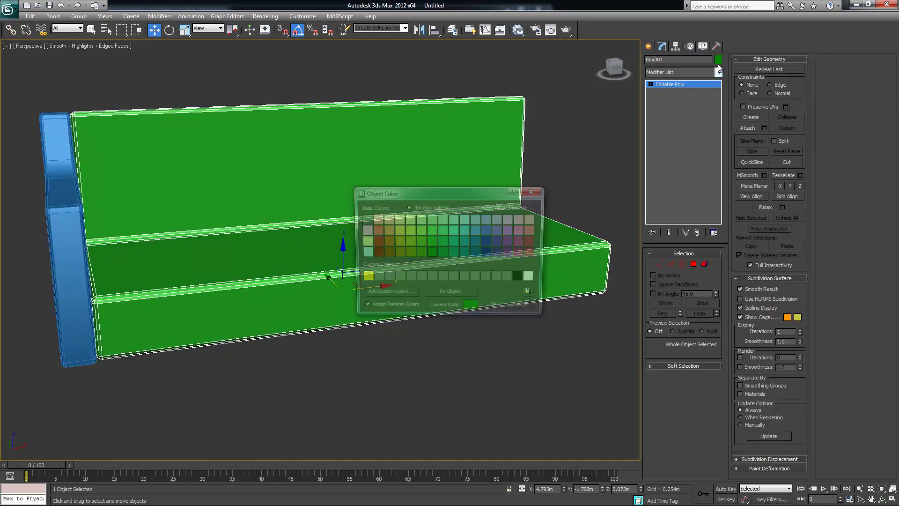
{"action": "left_click", "coordinate": [476, 253]}
{"action": "left_click", "coordinate": [496, 308]}
{"action": "key", "text": "ctrl+d"}
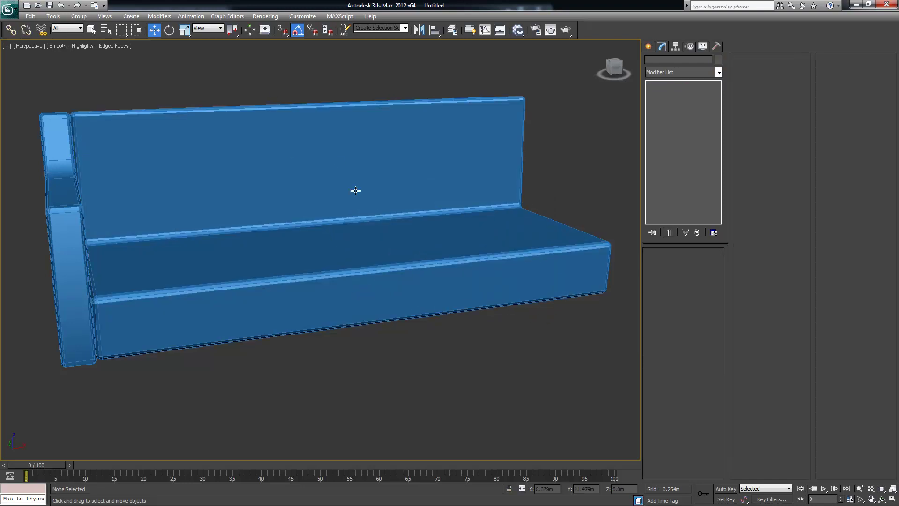
- Copy the sofa arm along the X axis to the opposite end of the seat and backrest body
{"action": "scroll", "coordinate": [325, 183], "scroll_direction": "up", "scroll_amount": 5}
{"action": "scroll", "coordinate": [337, 187], "scroll_direction": "down", "scroll_amount": 4}
{"action": "middle_click_drag", "start_coordinate": [343, 189], "coordinate": [482, 267], "text": "alt"}
{"action": "left_click", "coordinate": [89, 189]}
{"action": "middle_click_drag", "start_coordinate": [180, 243], "coordinate": [194, 243], "text": "alt"}
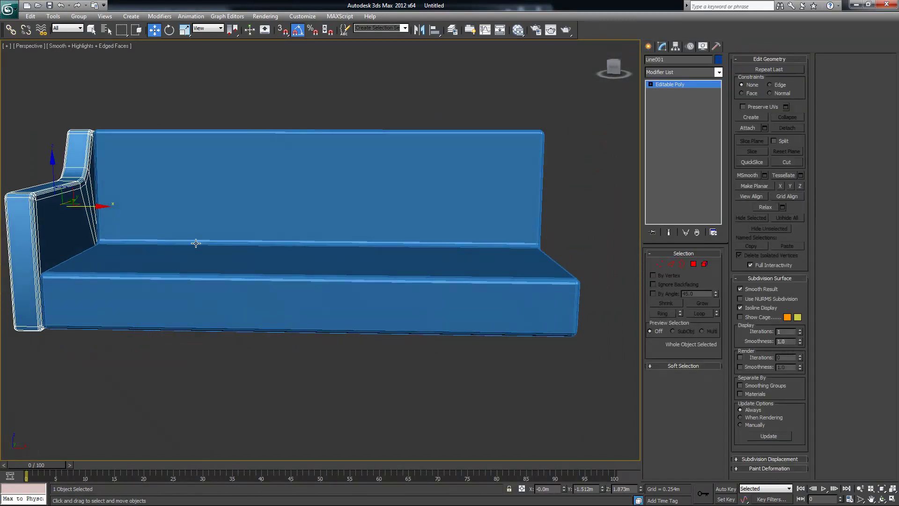
{"action": "left_click_drag", "start_coordinate": [98, 206], "coordinate": [568, 206], "text": "shift"}
{"action": "left_click_drag", "start_coordinate": [596, 241], "coordinate": [594, 241], "text": "shift"}
{"action": "left_click", "coordinate": [450, 297]}
- Inspect the copied arm's fit against the seat and backrest, then deselect it and examine the whole sofa
{"action": "mouse_move", "coordinate": [495, 355]}
{"action": "middle_mouse_down", "text": "alt"}
{"action": "mouse_move", "coordinate": [484, 354]}
{"action": "mouse_move", "coordinate": [495, 356]}
{"action": "middle_mouse_up", "text": "alt"}
{"action": "middle_click_drag", "start_coordinate": [523, 307], "coordinate": [441, 328]}
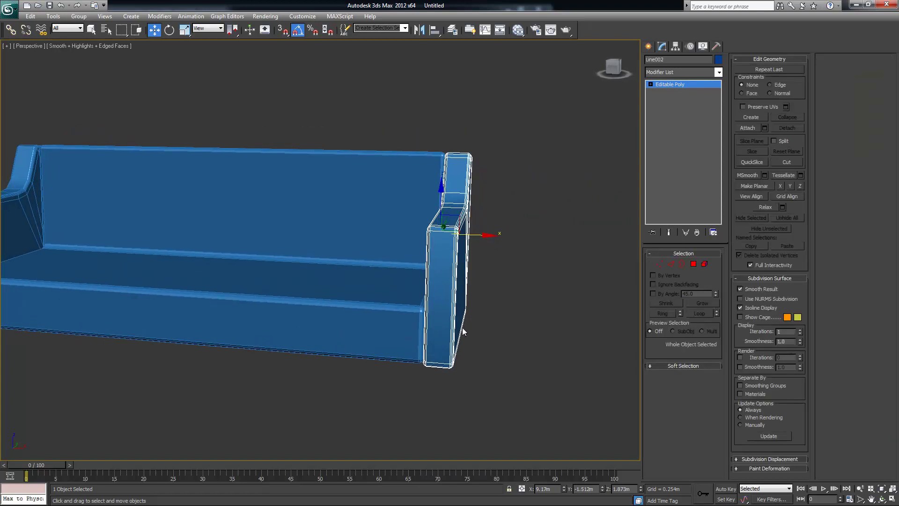
{"action": "scroll", "coordinate": [462, 324], "scroll_direction": "up", "scroll_amount": 3}
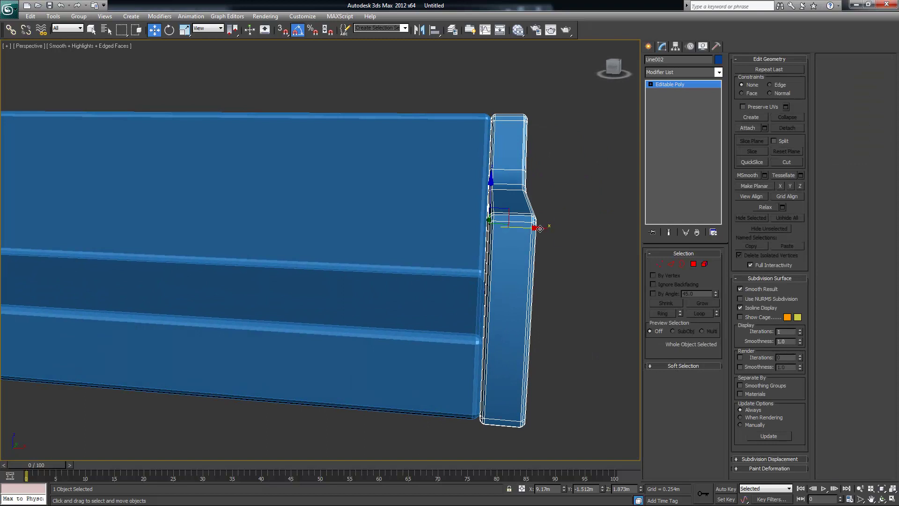
{"action": "left_click", "coordinate": [566, 249]}
{"action": "middle_click_drag", "start_coordinate": [566, 248], "coordinate": [512, 308], "text": "alt"}
{"action": "scroll", "coordinate": [422, 337], "scroll_direction": "down", "scroll_amount": 5}
{"action": "middle_click_drag", "start_coordinate": [352, 367], "coordinate": [440, 336], "text": "alt"}
{"action": "scroll", "coordinate": [451, 341], "scroll_direction": "up", "scroll_amount": 3}
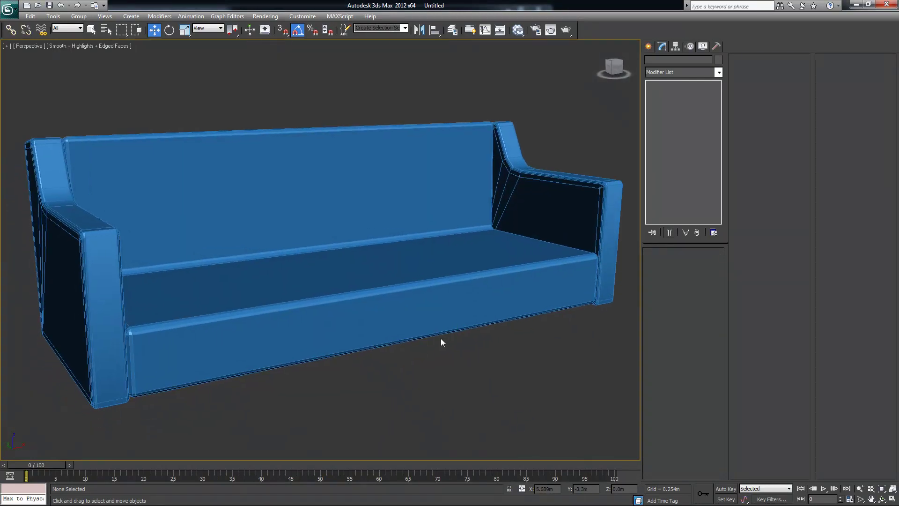
{"action": "scroll", "coordinate": [442, 341], "scroll_direction": "down", "scroll_amount": 2}
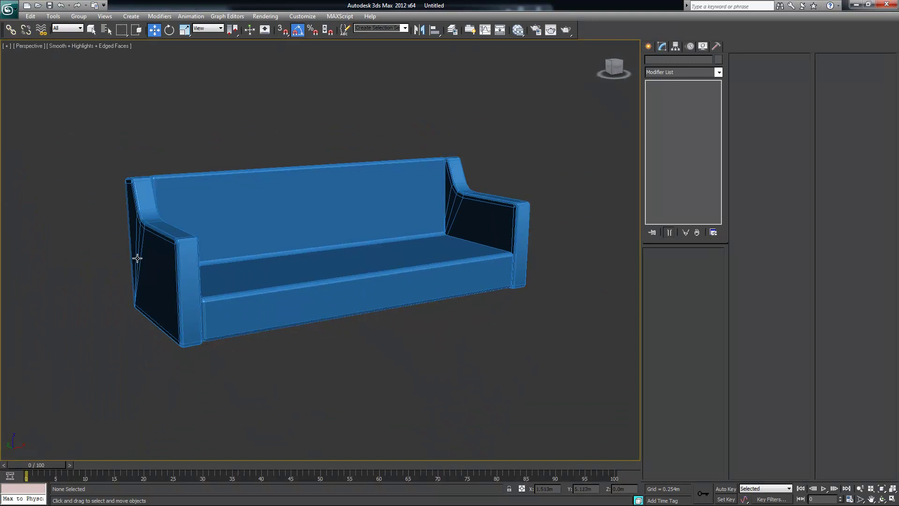
- Create a standard box about 2.6 m long and 4.6 m wide over the left half of the seat in the top view
{"action": "left_click", "coordinate": [134, 17]}
{"action": "mouse_move", "coordinate": [157, 28]}
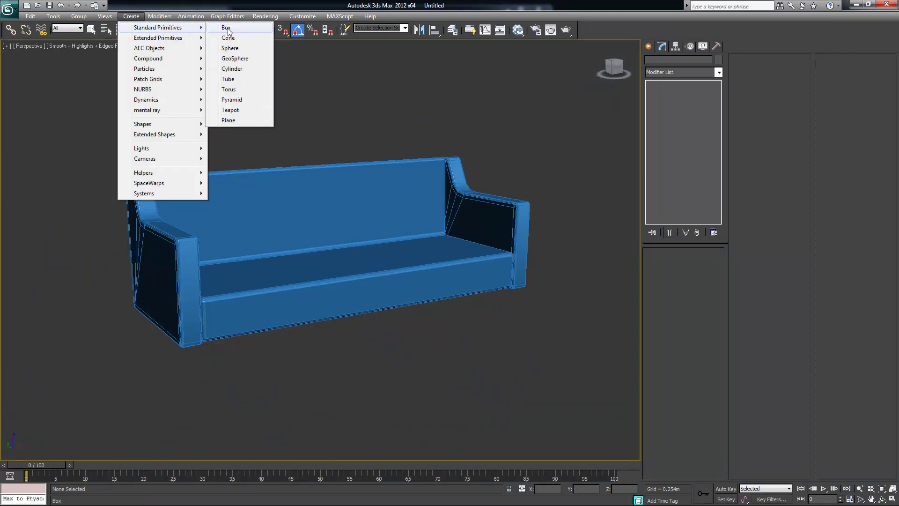
{"action": "left_click", "coordinate": [227, 28]}
{"action": "key", "text": "alt+w"}
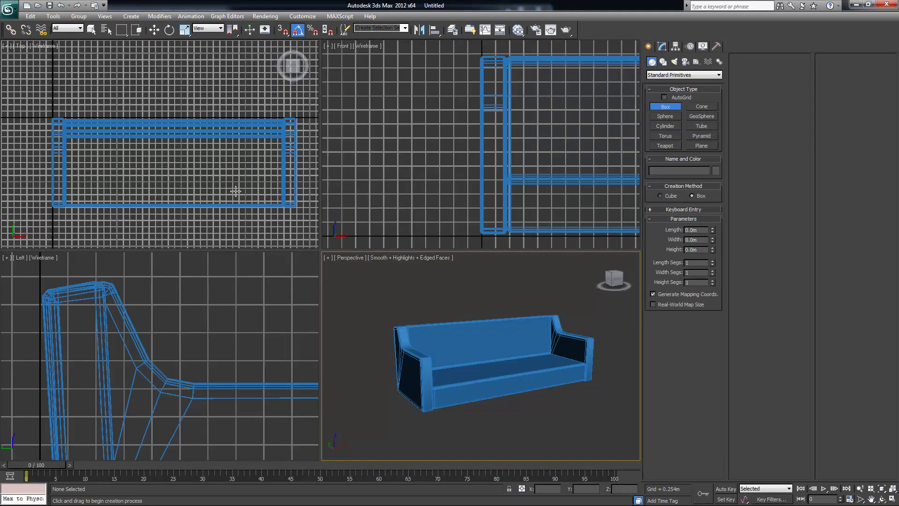
{"action": "middle_click_drag", "start_coordinate": [169, 168], "coordinate": [188, 167]}
{"action": "key", "text": "alt+w"}
{"action": "middle_click_drag", "start_coordinate": [311, 211], "coordinate": [220, 206]}
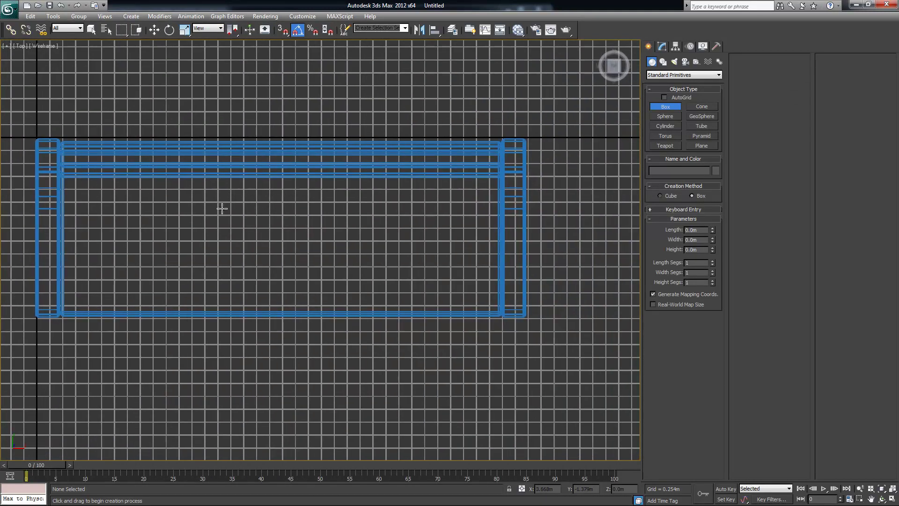
{"action": "key", "text": "alt+w"}
{"action": "left_click_drag", "start_coordinate": [33, 109], "coordinate": [151, 175]}
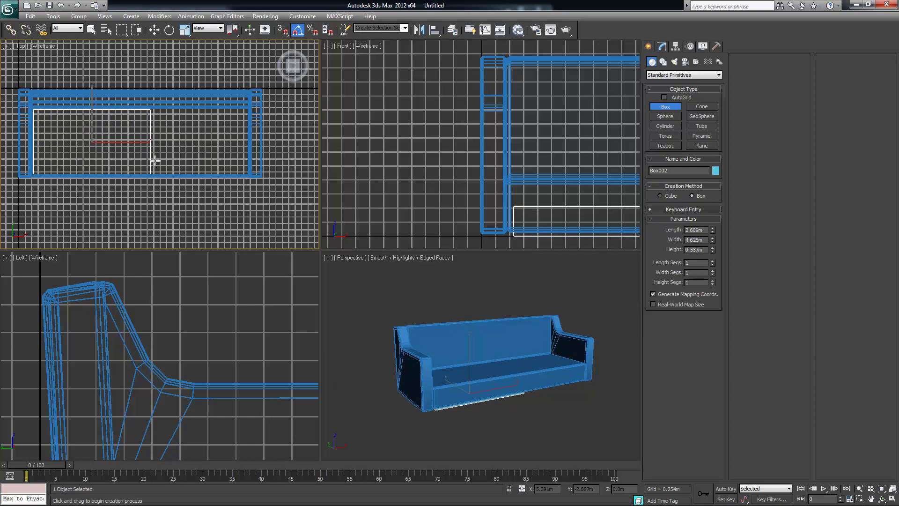
{"action": "left_click", "coordinate": [158, 151]}
- Raise the new cushion box vertically until it sits above the sofa seat
{"action": "middle_click_drag", "start_coordinate": [511, 438], "coordinate": [475, 410]}
{"action": "key", "text": "w"}
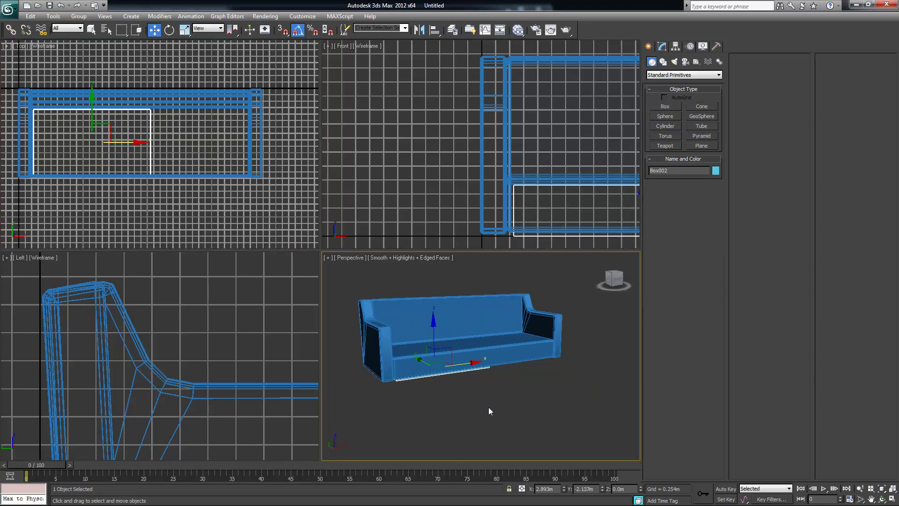
{"action": "left_click", "coordinate": [434, 314]}
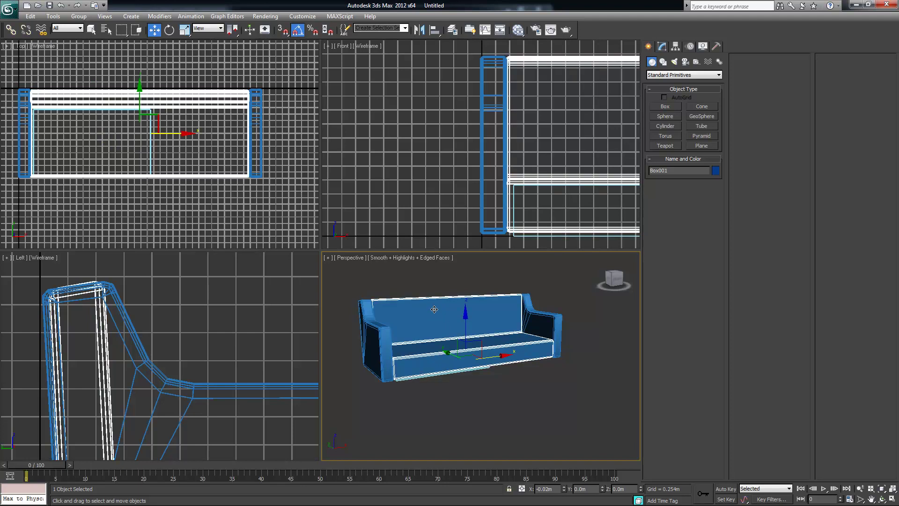
{"action": "left_click", "coordinate": [476, 368]}
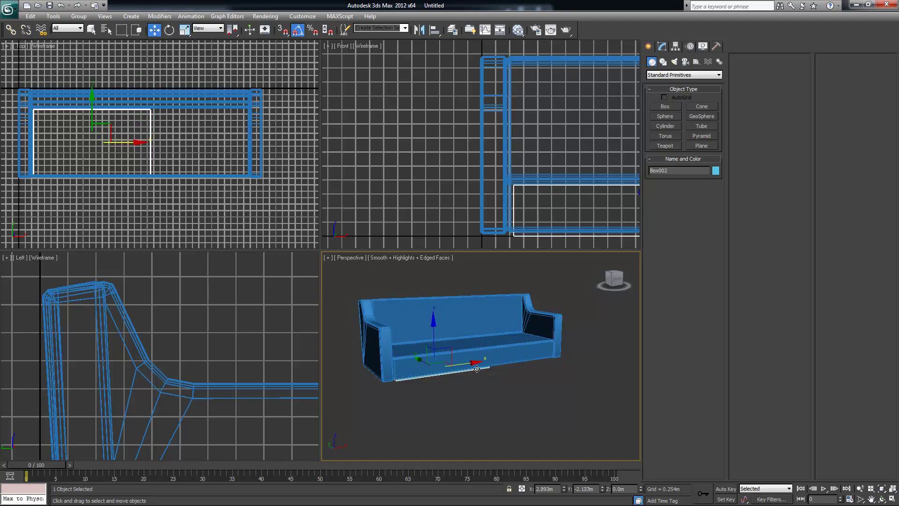
{"action": "left_click", "coordinate": [435, 323]}
{"action": "left_click", "coordinate": [461, 375]}
{"action": "left_click_drag", "start_coordinate": [435, 323], "coordinate": [434, 302]}
{"action": "middle_click_drag", "start_coordinate": [477, 409], "coordinate": [485, 414]}
{"action": "middle_click_drag", "start_coordinate": [418, 361], "coordinate": [365, 308], "text": "alt"}
{"action": "scroll", "coordinate": [404, 344], "scroll_direction": "up", "scroll_amount": 3}
- Fit the cushion box beside the left arm and lower it onto the seat, to about X 2.836 m and Z 1.072 m
{"action": "middle_click_drag", "start_coordinate": [404, 344], "coordinate": [341, 336], "text": "alt"}
{"action": "left_click_drag", "start_coordinate": [305, 299], "coordinate": [300, 299]}
{"action": "middle_click_drag", "start_coordinate": [299, 299], "coordinate": [280, 286], "text": "alt"}
{"action": "left_click_drag", "start_coordinate": [262, 278], "coordinate": [262, 275]}
{"action": "middle_click_drag", "start_coordinate": [262, 274], "coordinate": [264, 271], "text": "alt"}
{"action": "middle_click_drag", "start_coordinate": [209, 291], "coordinate": [244, 281], "text": "alt"}
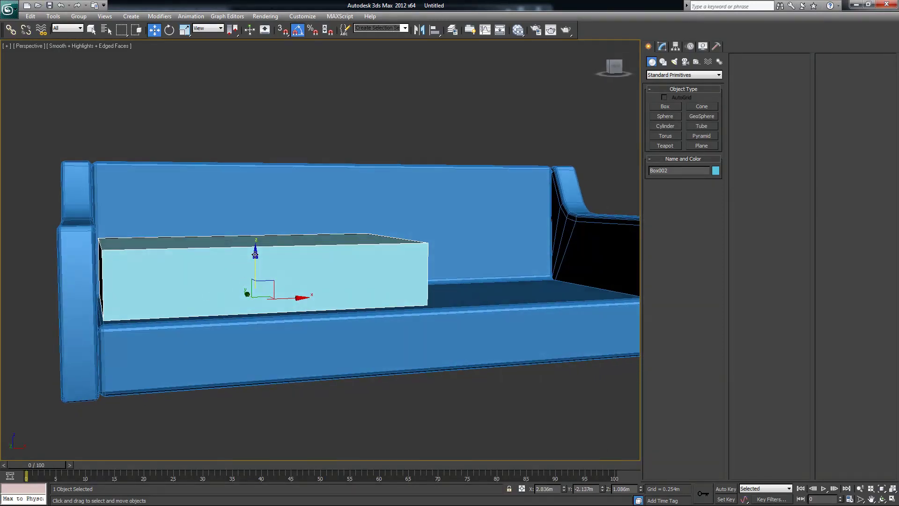
{"action": "left_click_drag", "start_coordinate": [255, 255], "coordinate": [255, 257]}
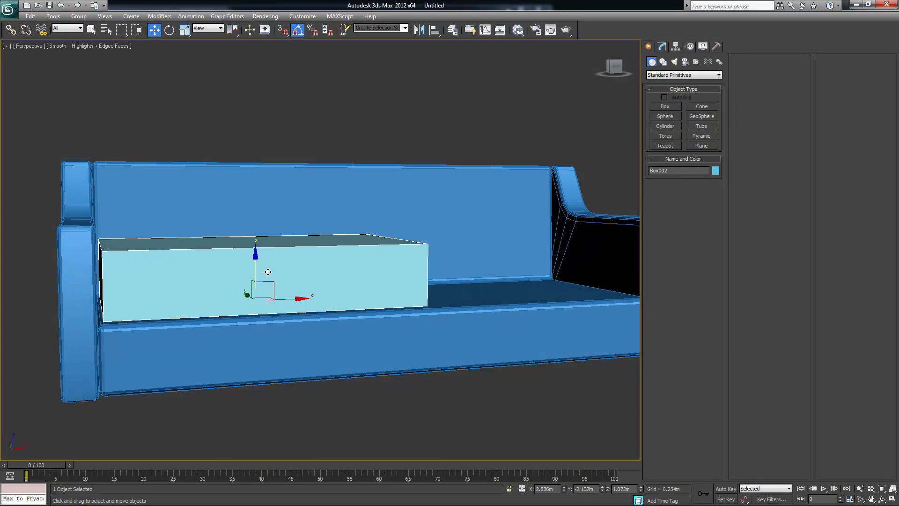
{"action": "middle_click_drag", "start_coordinate": [255, 257], "coordinate": [249, 273], "text": "alt"}
{"action": "middle_click_drag", "start_coordinate": [251, 359], "coordinate": [318, 318], "text": "alt"}
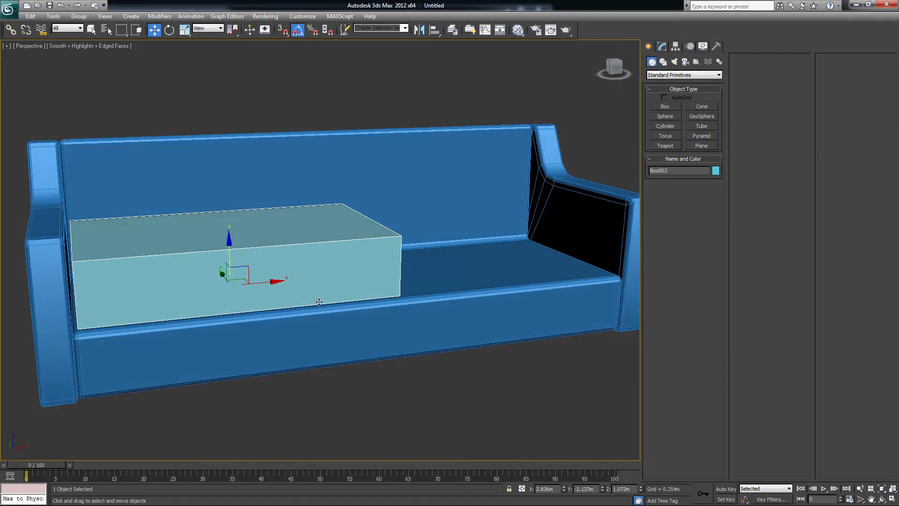
- Convert the cushion box to an Editable Poly and select all of its edges
{"action": "right_click", "coordinate": [311, 256]}
{"action": "mouse_move", "coordinate": [329, 343]}
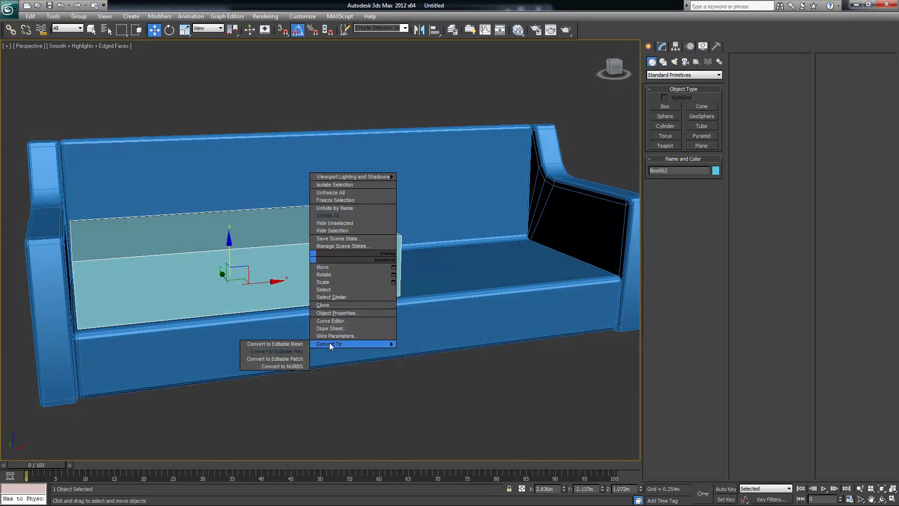
{"action": "left_click", "coordinate": [299, 351]}
{"action": "left_click", "coordinate": [671, 263]}
{"action": "left_click_drag", "start_coordinate": [515, 382], "coordinate": [6, 86]}
{"action": "middle_click_drag", "start_coordinate": [308, 284], "coordinate": [413, 278], "text": "alt"}
{"action": "scroll", "coordinate": [346, 299], "scroll_direction": "up", "scroll_amount": 5}
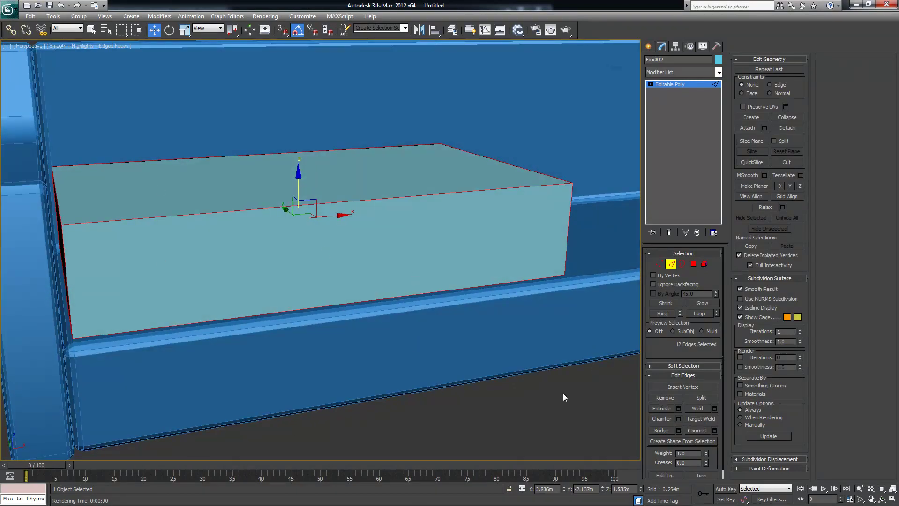
- Chamfer all twelve selected cushion edges by about 0.1 m
{"action": "left_click", "coordinate": [678, 418]}
{"action": "left_click_drag", "start_coordinate": [341, 256], "coordinate": [349, 254]}
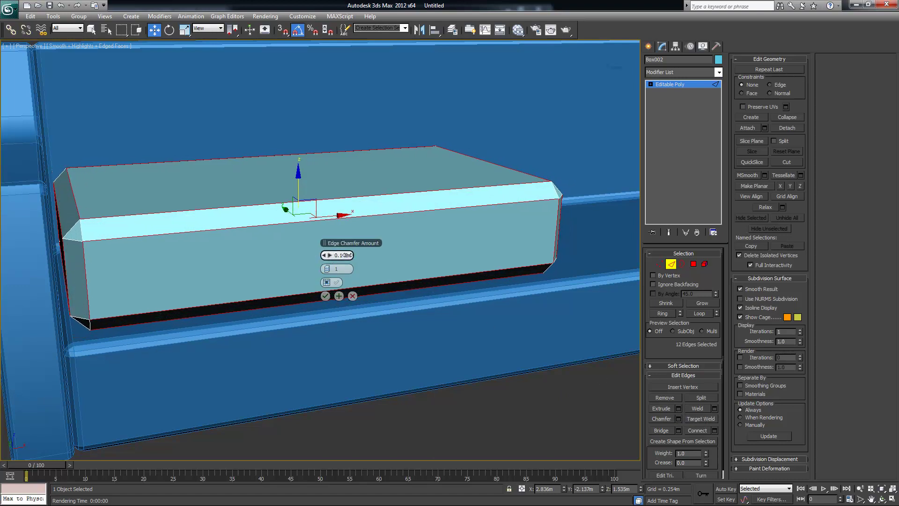
{"action": "left_click", "coordinate": [325, 296]}
{"action": "middle_click_drag", "start_coordinate": [347, 314], "coordinate": [193, 226], "text": "alt"}
- Select every edge of the chamfered cushion and chamfer them again by 0.061 m
{"action": "key", "text": "ctrl+a"}
{"action": "mouse_move", "coordinate": [476, 378]}
{"action": "middle_mouse_down", "text": "alt"}
{"action": "mouse_move", "coordinate": [484, 366]}
{"action": "mouse_move", "coordinate": [421, 358]}
{"action": "mouse_move", "coordinate": [401, 373]}
{"action": "mouse_move", "coordinate": [486, 380]}
{"action": "middle_mouse_up", "text": "alt"}
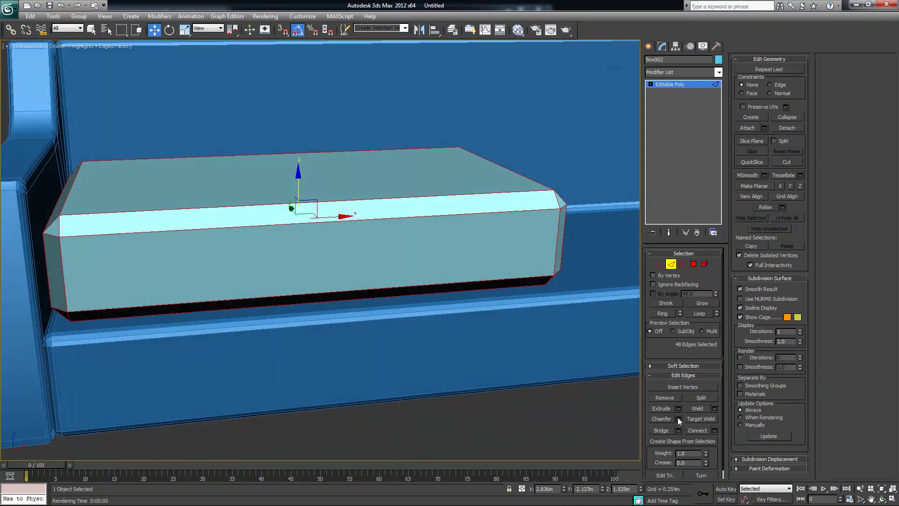
{"action": "left_click", "coordinate": [678, 418]}
{"action": "middle_click_drag", "start_coordinate": [328, 297], "coordinate": [344, 289], "text": "alt"}
{"action": "left_click_drag", "start_coordinate": [329, 256], "coordinate": [266, 254]}
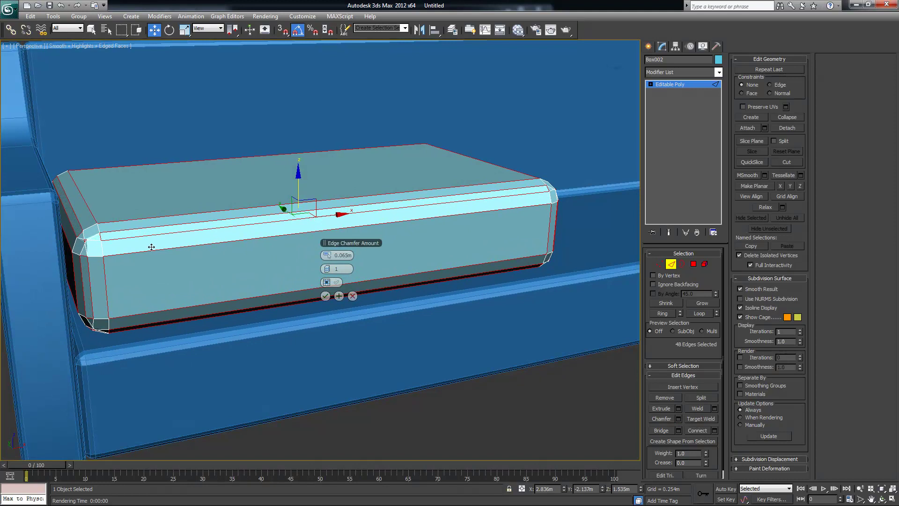
{"action": "scroll", "coordinate": [150, 255], "scroll_direction": "up", "scroll_amount": 6}
{"action": "scroll", "coordinate": [148, 257], "scroll_direction": "down", "scroll_amount": 3}
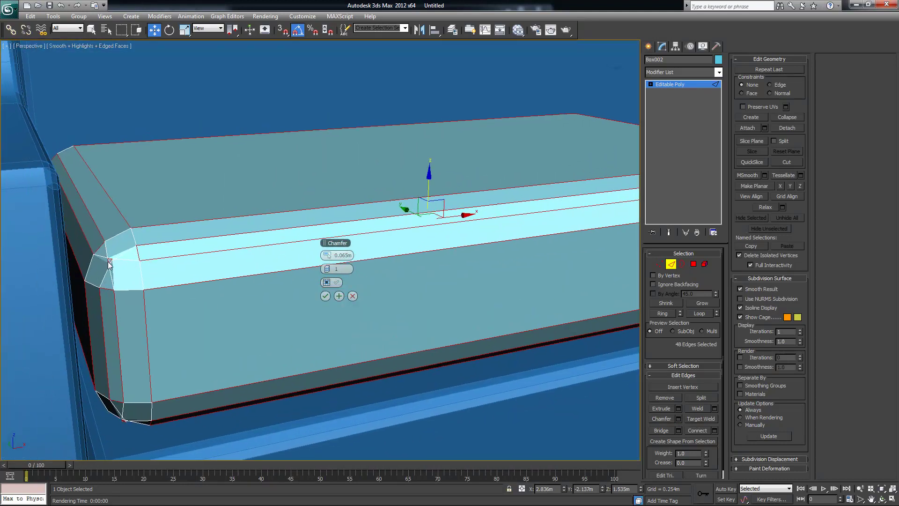
{"action": "left_click_drag", "start_coordinate": [329, 255], "coordinate": [330, 255]}
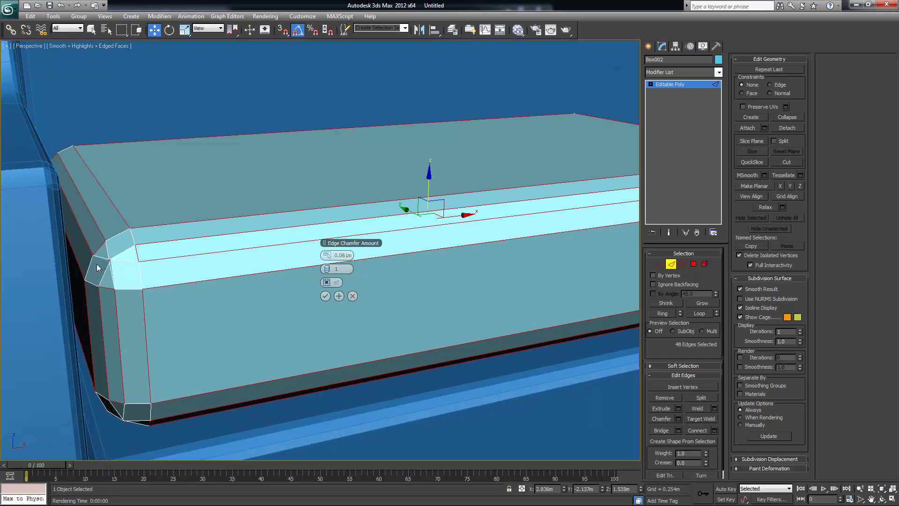
{"action": "left_click", "coordinate": [325, 296]}
- Replace the full edge selection with a single front edge and leave edge editing of the cushion
{"action": "middle_click_drag", "start_coordinate": [321, 299], "coordinate": [331, 305], "text": "alt"}
{"action": "scroll", "coordinate": [335, 302], "scroll_direction": "down", "scroll_amount": 5}
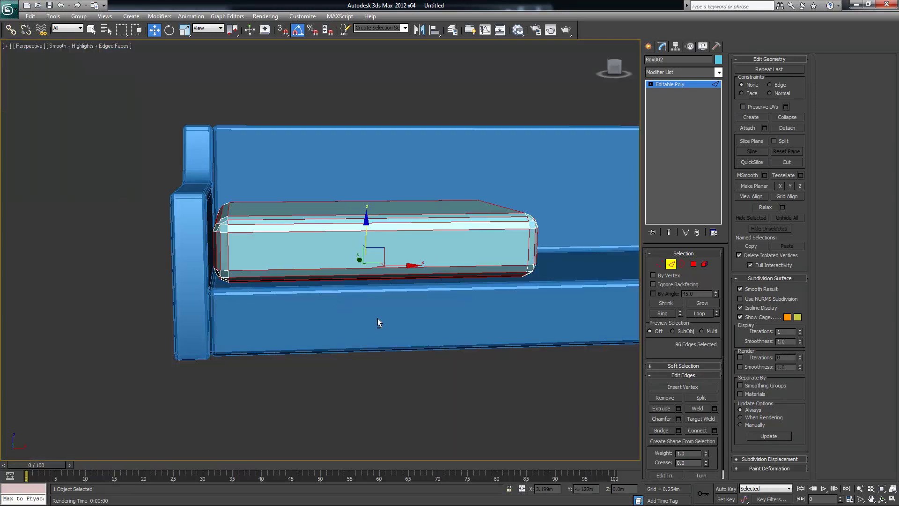
{"action": "left_click", "coordinate": [97, 216]}
{"action": "middle_click_drag", "start_coordinate": [274, 286], "coordinate": [260, 274], "text": "alt"}
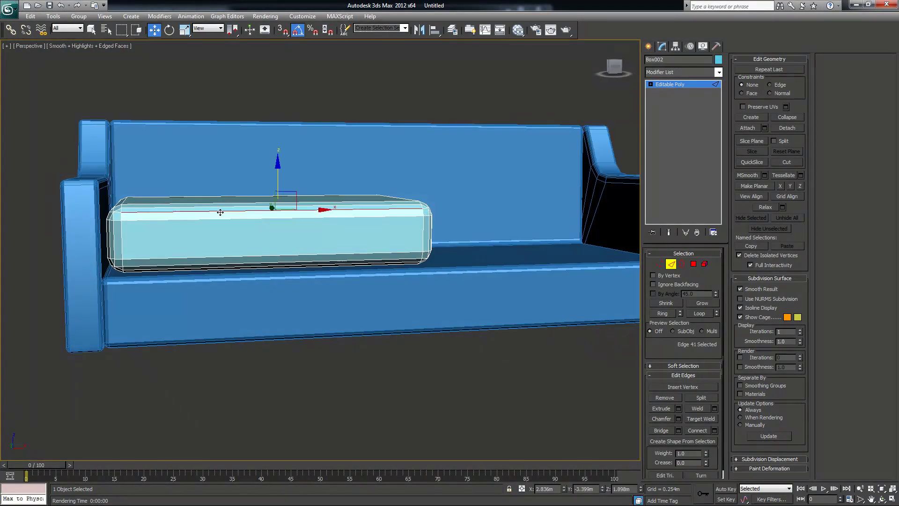
{"action": "left_click", "coordinate": [218, 209]}
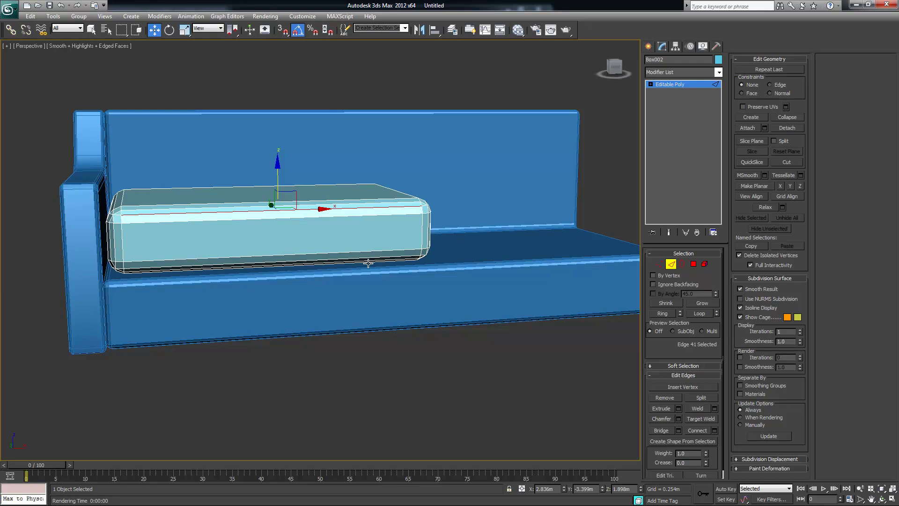
{"action": "left_click", "coordinate": [671, 264]}
{"action": "middle_click_drag", "start_coordinate": [538, 281], "coordinate": [643, 277], "text": "alt"}
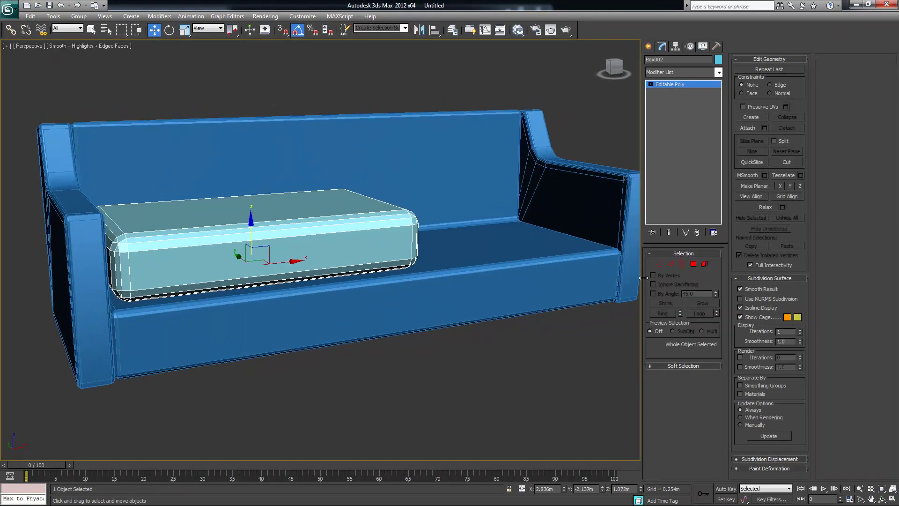
- Preview NURMS subdivision on the cushion and switch it off again
{"action": "left_click", "coordinate": [748, 297]}
{"action": "mouse_move", "coordinate": [426, 279]}
{"action": "middle_mouse_down", "text": "alt"}
{"action": "mouse_move", "coordinate": [364, 281]}
{"action": "mouse_move", "coordinate": [420, 266]}
{"action": "mouse_move", "coordinate": [414, 278]}
{"action": "middle_mouse_up", "text": "alt"}
{"action": "middle_click_drag", "start_coordinate": [334, 286], "coordinate": [364, 269], "text": "alt"}
{"action": "key", "text": "shift+z"}
{"action": "left_click", "coordinate": [740, 299]}
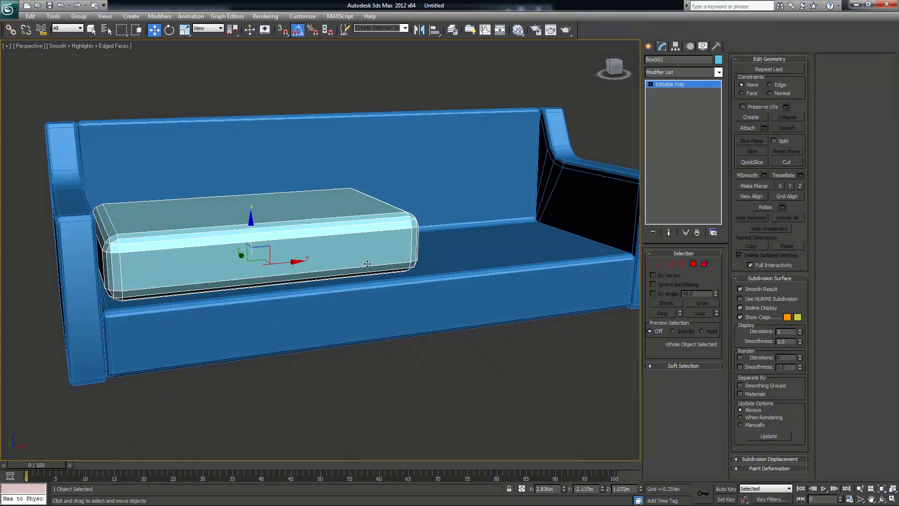
{"action": "key", "text": "shift+z"}
{"action": "key", "text": "shift+z"}
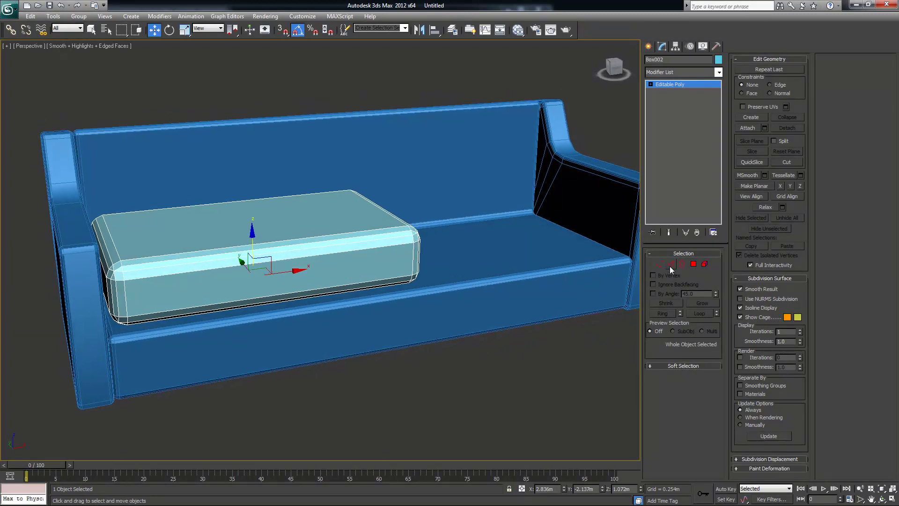
- Select the ring of edges running along the cushion's width and connect them with 5 segments
{"action": "left_click", "coordinate": [671, 265]}
{"action": "left_click", "coordinate": [256, 248]}
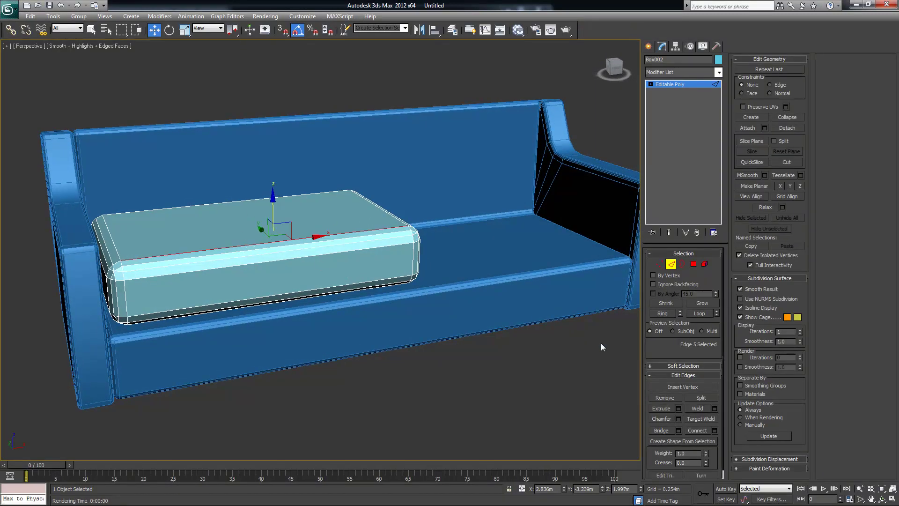
{"action": "left_click", "coordinate": [663, 313]}
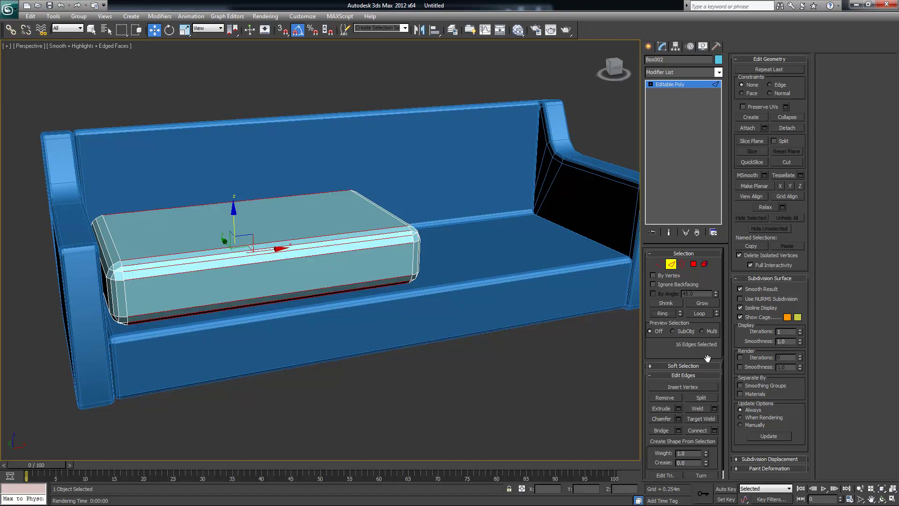
{"action": "left_click", "coordinate": [714, 430]}
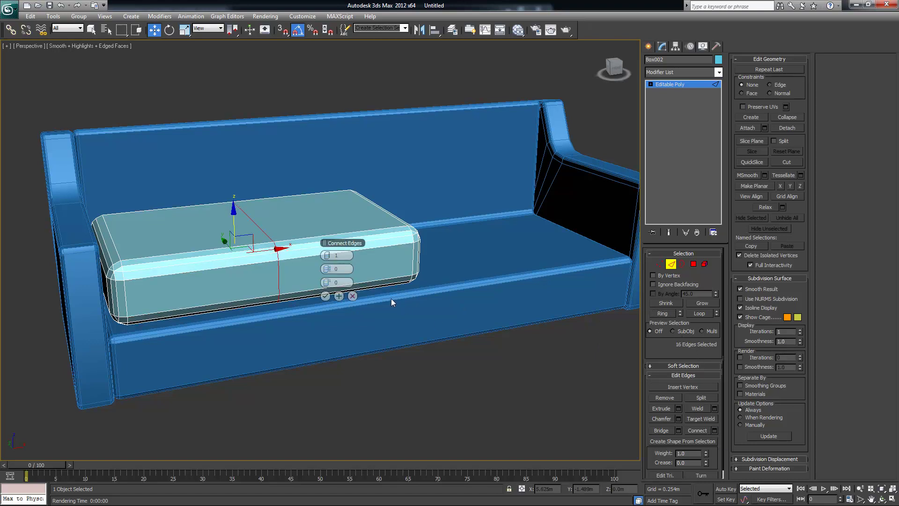
{"action": "left_click_drag", "start_coordinate": [327, 257], "coordinate": [338, 255]}
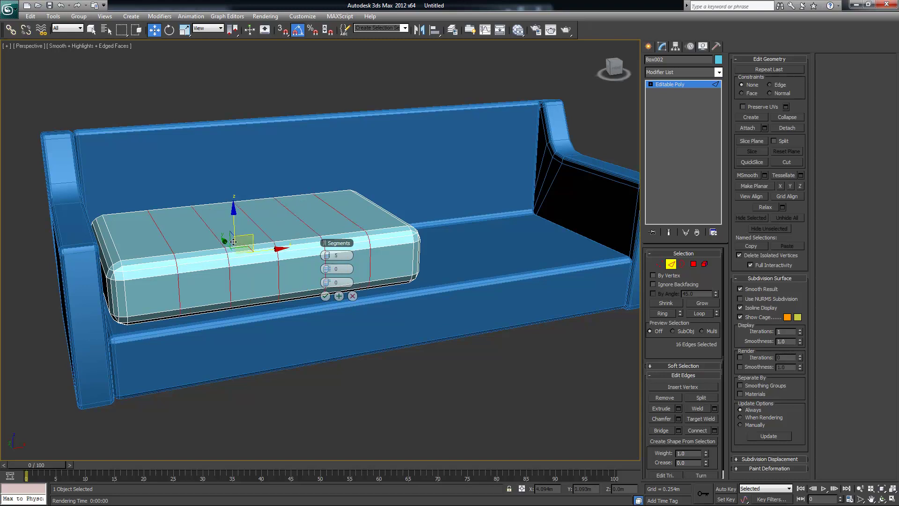
{"action": "left_click", "coordinate": [327, 297]}
- Select the ring of edges running along the cushion's depth and connect them with 4 segments
{"action": "middle_click_drag", "start_coordinate": [328, 297], "coordinate": [402, 275], "text": "alt"}
{"action": "left_click", "coordinate": [356, 249]}
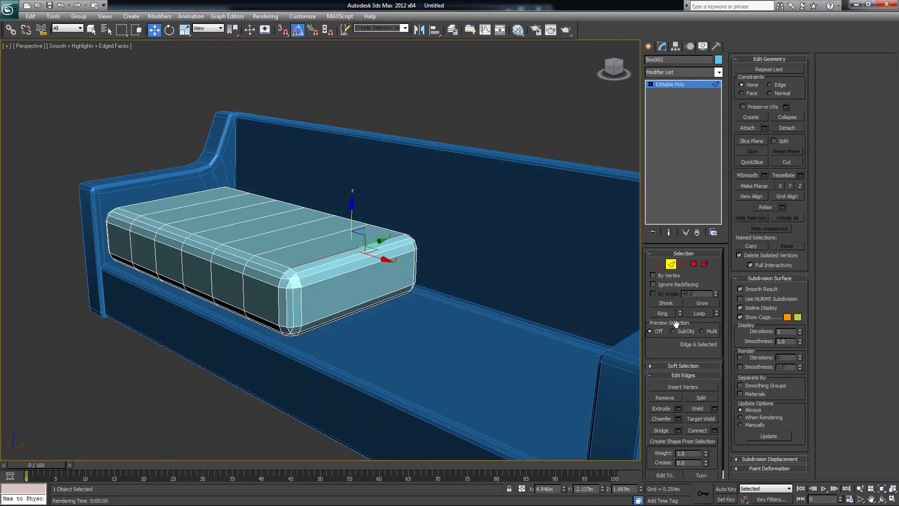
{"action": "left_click", "coordinate": [662, 313]}
{"action": "left_click", "coordinate": [713, 429]}
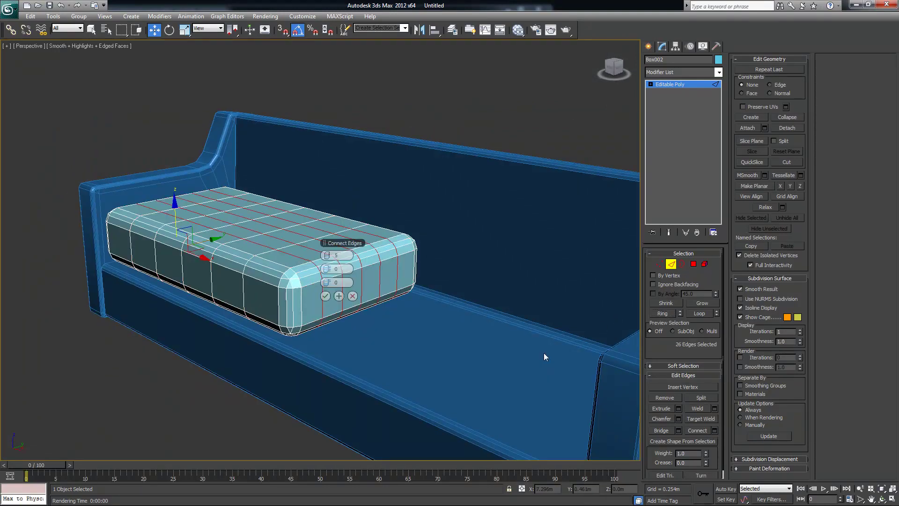
{"action": "left_click_drag", "start_coordinate": [326, 256], "coordinate": [326, 259]}
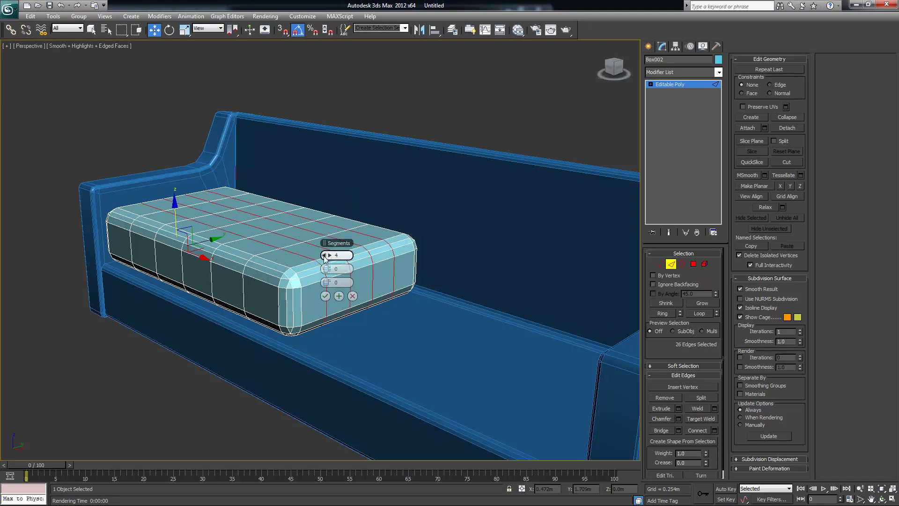
{"action": "left_click", "coordinate": [325, 295]}
- Clear the edge selection and compare the cushion's shape with the sofa in the reference photo
{"action": "middle_click_drag", "start_coordinate": [325, 296], "coordinate": [354, 290], "text": "alt"}
{"action": "middle_click_drag", "start_coordinate": [456, 286], "coordinate": [464, 290], "text": "alt"}
{"action": "scroll", "coordinate": [464, 290], "scroll_direction": "up", "scroll_amount": 2}
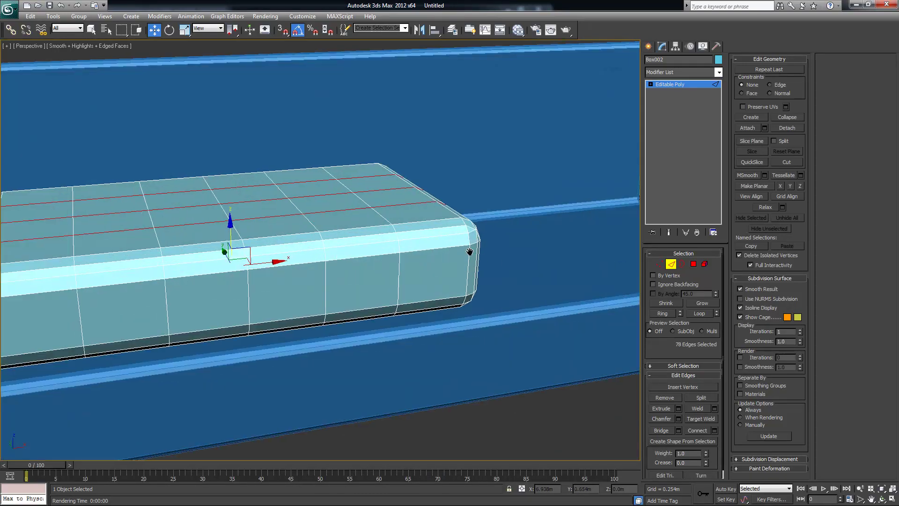
{"action": "scroll", "coordinate": [463, 253], "scroll_direction": "down", "scroll_amount": 5}
{"action": "left_click", "coordinate": [269, 214]}
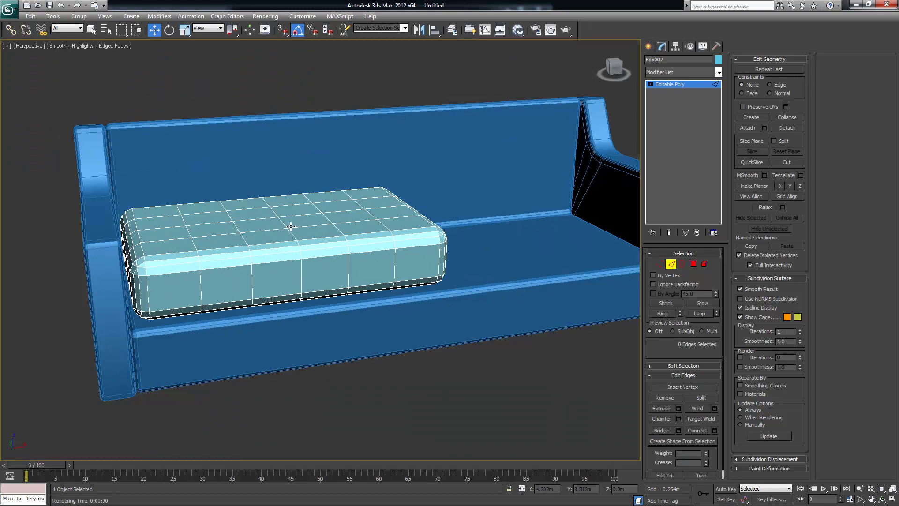
{"action": "middle_click_drag", "start_coordinate": [257, 218], "coordinate": [214, 213], "text": "alt"}
{"action": "middle_click_drag", "start_coordinate": [365, 238], "coordinate": [304, 234], "text": "alt"}
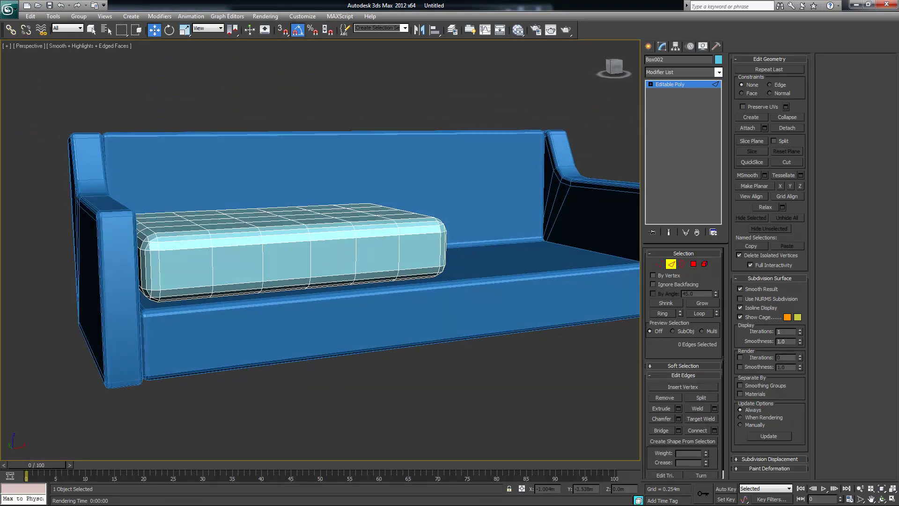
{"action": "key", "text": "alt+Tab"}
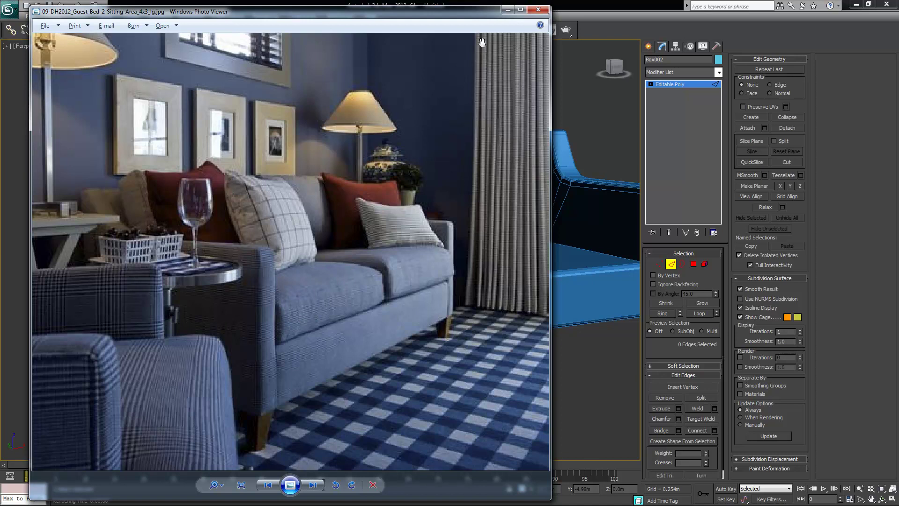
{"action": "key", "text": "alt+Tab"}
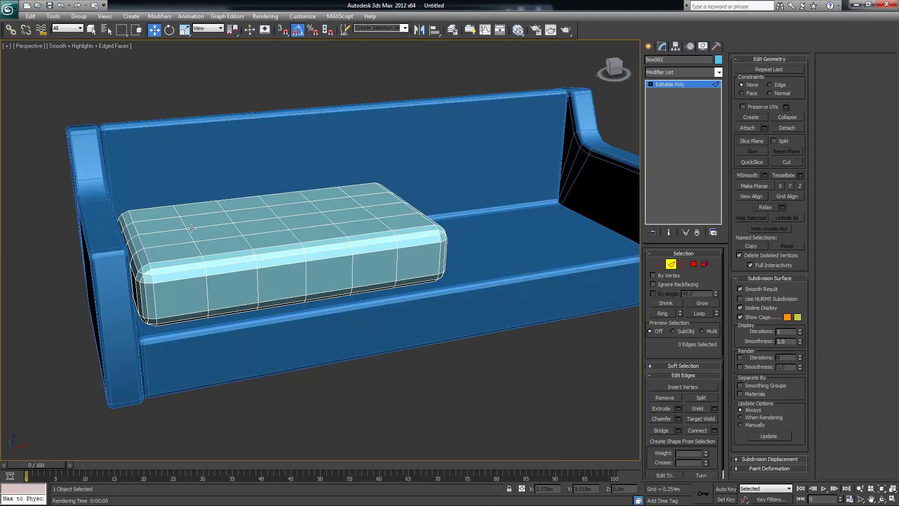
- Select three spaced vertices along the middle row of the cushion's top face
{"action": "left_click", "coordinate": [659, 264]}
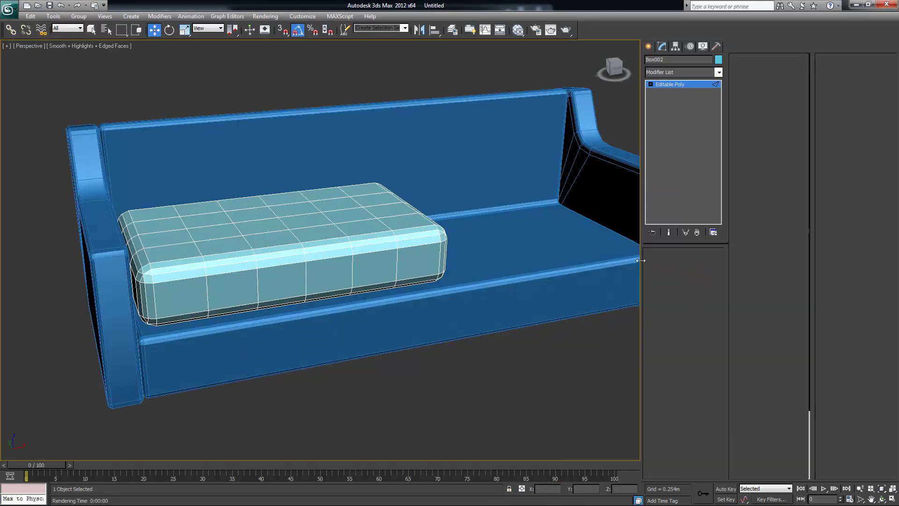
{"action": "left_click", "coordinate": [278, 217]}
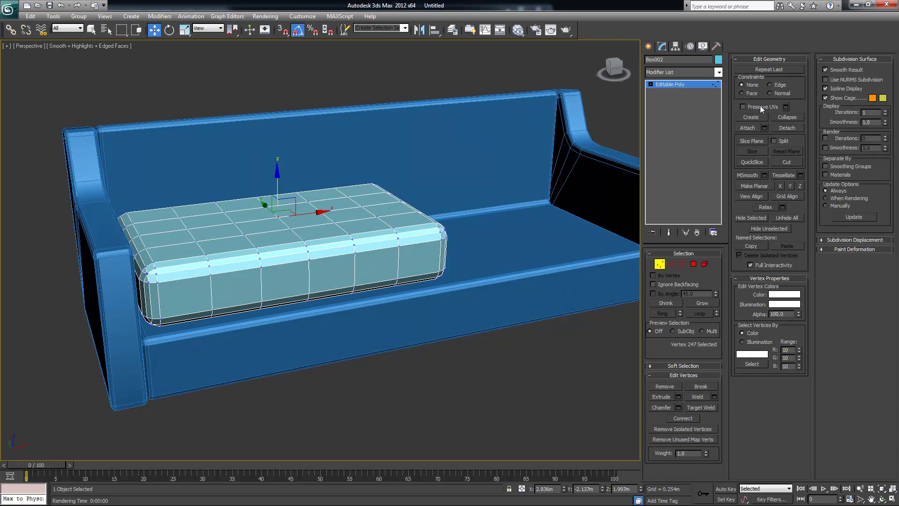
{"action": "left_click", "coordinate": [188, 228], "text": "ctrl"}
{"action": "left_click", "coordinate": [362, 205], "text": "ctrl"}
- Enable soft selection with a 0.93 m falloff, -0.13 pinch and 0.69 bubble, and move the three top vertices vertically
{"action": "left_click", "coordinate": [675, 367]}
{"action": "left_click", "coordinate": [740, 69]}
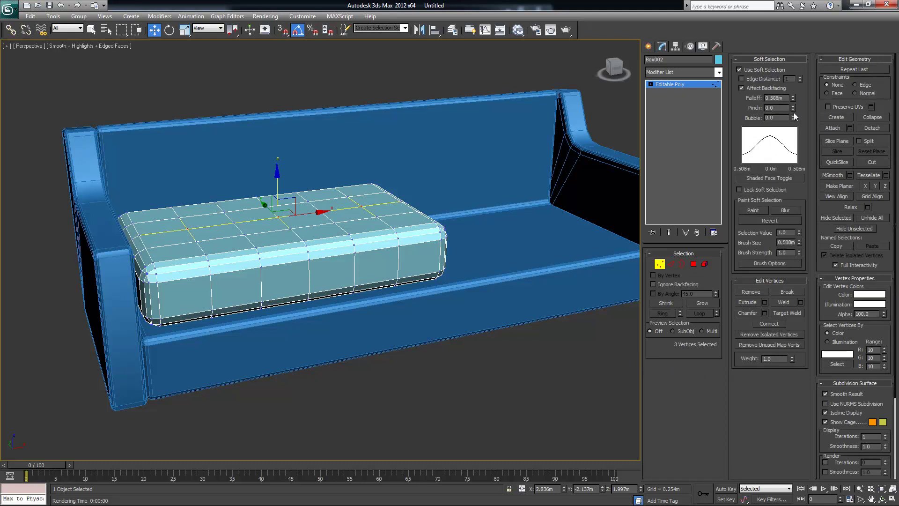
{"action": "left_click_drag", "start_coordinate": [793, 109], "coordinate": [802, 83]}
{"action": "left_click_drag", "start_coordinate": [794, 97], "coordinate": [803, 60]}
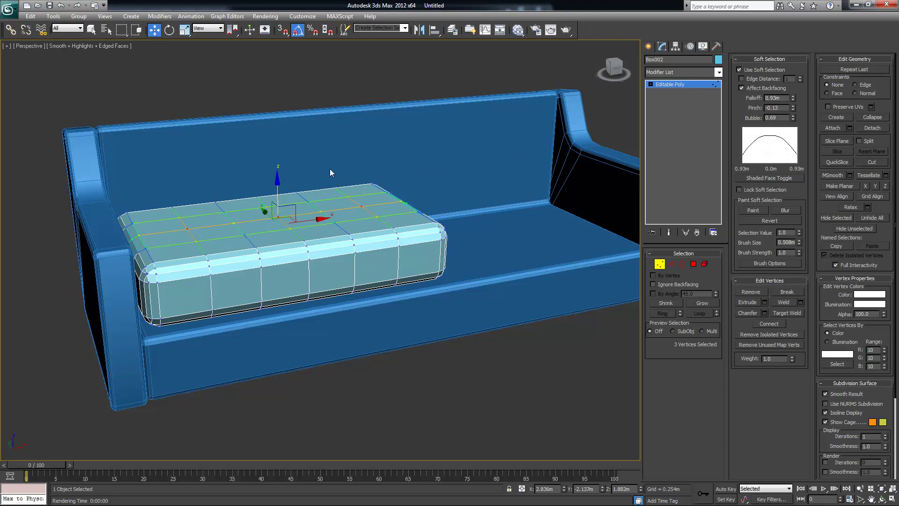
{"action": "left_click_drag", "start_coordinate": [279, 183], "coordinate": [232, 174]}
- Set the soft selection falloff to 1.186 m and raise one top vertex on each side of the cushion's centre
{"action": "left_click", "coordinate": [238, 204]}
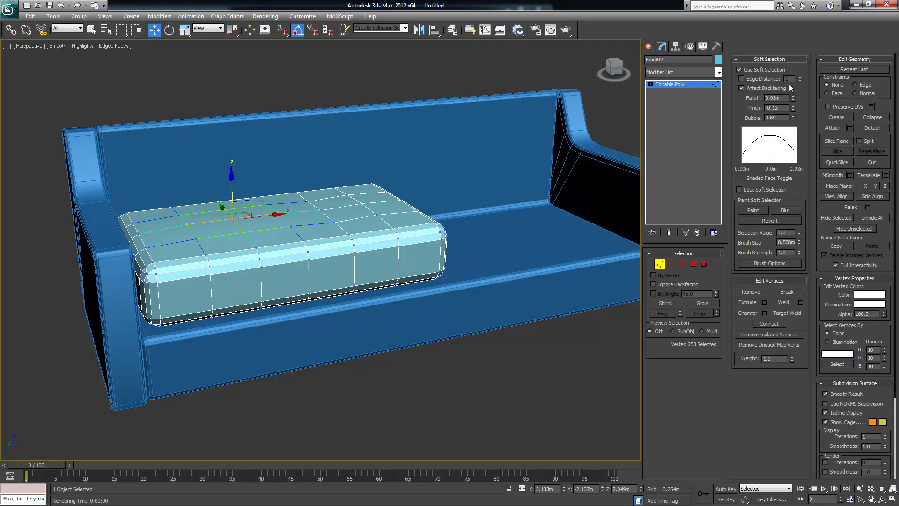
{"action": "left_click_drag", "start_coordinate": [792, 99], "coordinate": [796, 79]}
{"action": "left_click_drag", "start_coordinate": [232, 185], "coordinate": [232, 183]}
{"action": "left_click", "coordinate": [322, 211]}
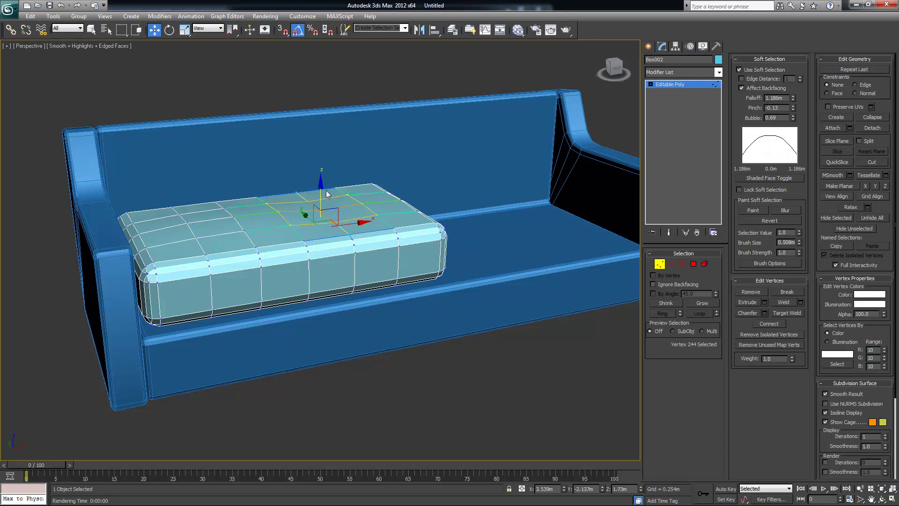
{"action": "left_click_drag", "start_coordinate": [321, 182], "coordinate": [322, 173]}
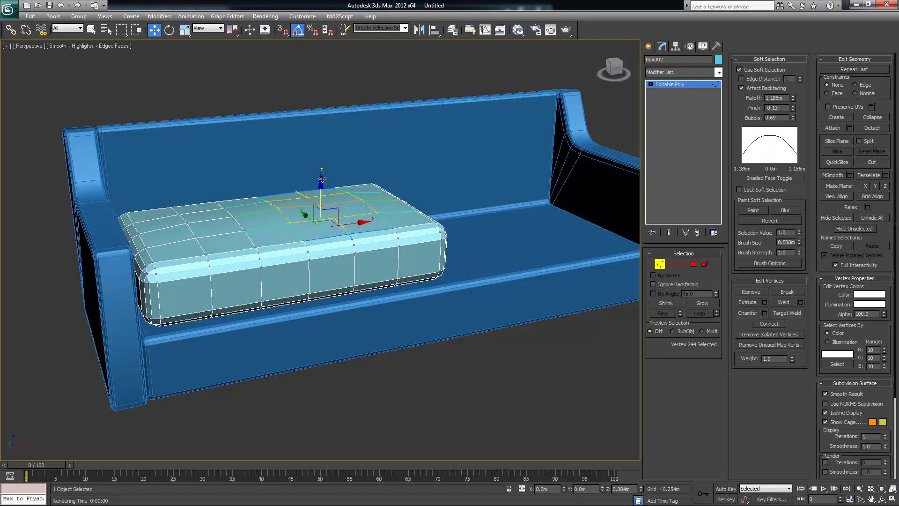
{"action": "left_click_drag", "start_coordinate": [364, 214], "coordinate": [364, 216]}
{"action": "mouse_move", "coordinate": [364, 216]}
{"action": "middle_mouse_down", "text": "alt"}
{"action": "mouse_move", "coordinate": [375, 243]}
{"action": "mouse_move", "coordinate": [312, 296]}
{"action": "mouse_move", "coordinate": [299, 269]}
{"action": "mouse_move", "coordinate": [281, 279]}
{"action": "mouse_move", "coordinate": [281, 257]}
{"action": "mouse_move", "coordinate": [304, 284]}
{"action": "mouse_move", "coordinate": [375, 230]}
{"action": "middle_mouse_up", "text": "alt"}
- Hide all unselected objects so only the cushion remains, and turn to its underside
{"action": "right_click", "coordinate": [375, 223]}
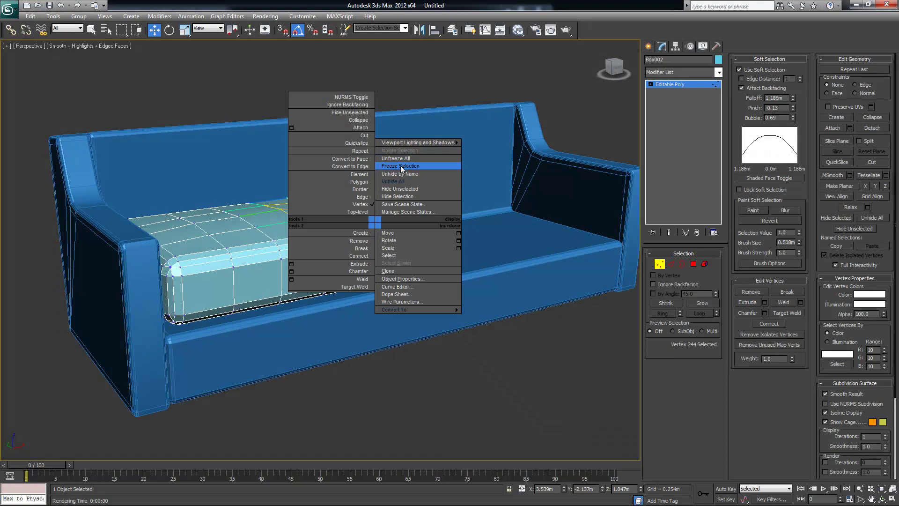
{"action": "left_click", "coordinate": [411, 188]}
{"action": "middle_click_drag", "start_coordinate": [387, 230], "coordinate": [249, 229], "text": "alt"}
- Select the five vertices along the middle row of the cushion's underside and pull them slightly downward
{"action": "left_click", "coordinate": [187, 192]}
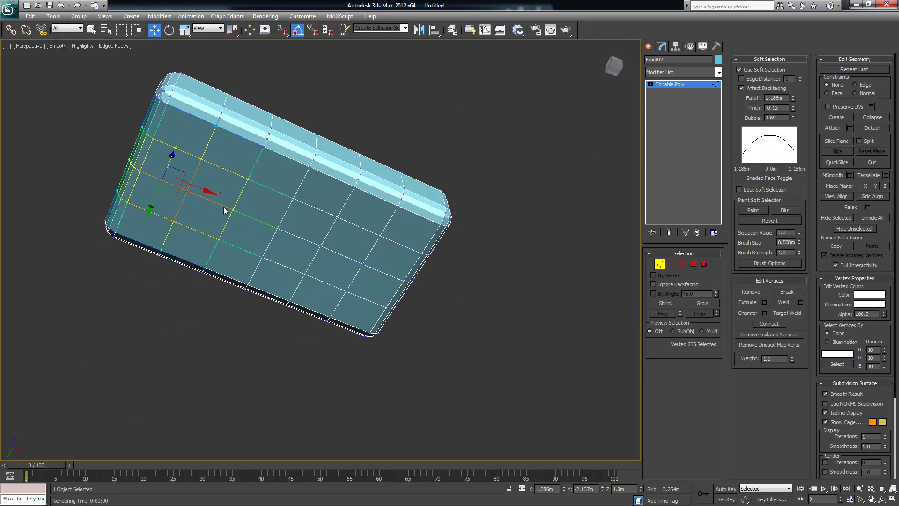
{"action": "left_click", "coordinate": [233, 210], "text": "ctrl"}
{"action": "left_click", "coordinate": [276, 228], "text": "ctrl"}
{"action": "left_click", "coordinate": [319, 246], "text": "ctrl"}
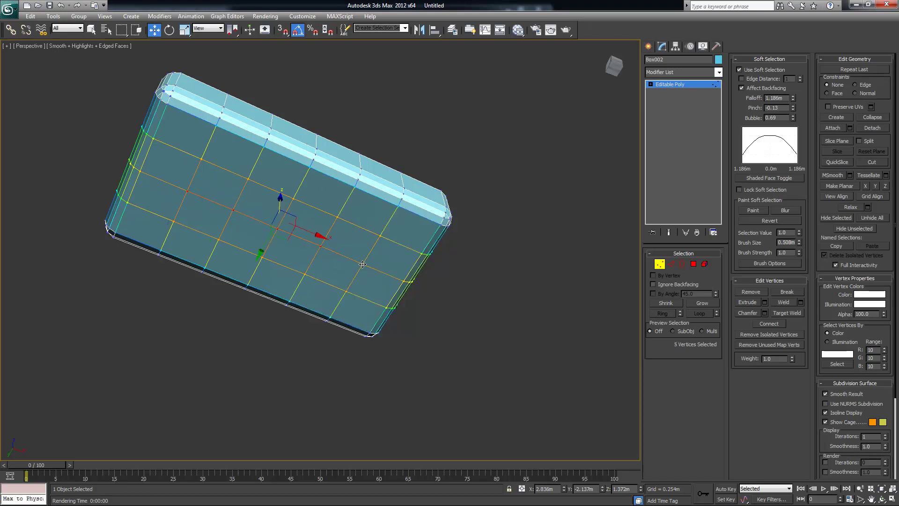
{"action": "left_click", "coordinate": [362, 264], "text": "ctrl"}
{"action": "middle_click_drag", "start_coordinate": [362, 264], "coordinate": [388, 267], "text": "alt"}
{"action": "left_click_drag", "start_coordinate": [280, 196], "coordinate": [280, 201]}
- Turn off soft selection and select the full ring of vertical edges around the cushion's sides
{"action": "middle_click_drag", "start_coordinate": [381, 231], "coordinate": [489, 231], "text": "alt"}
{"action": "left_click", "coordinate": [671, 264]}
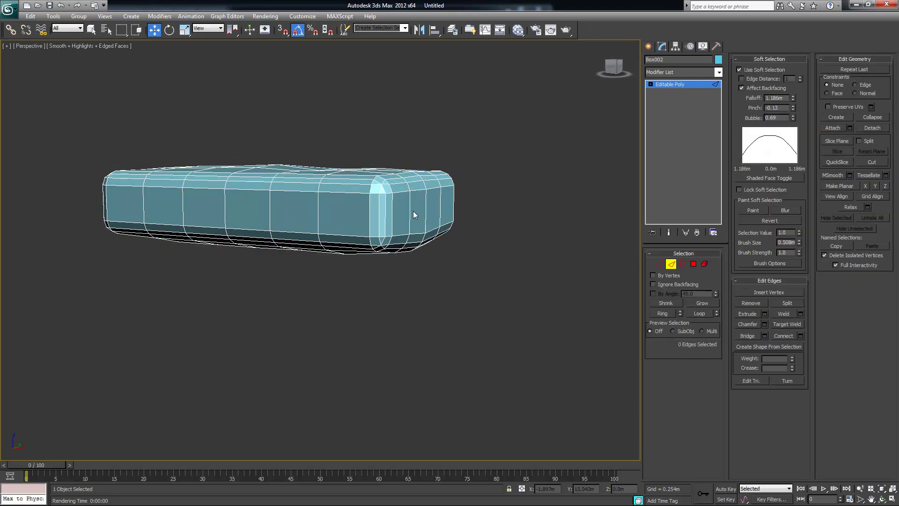
{"action": "left_click", "coordinate": [417, 210]}
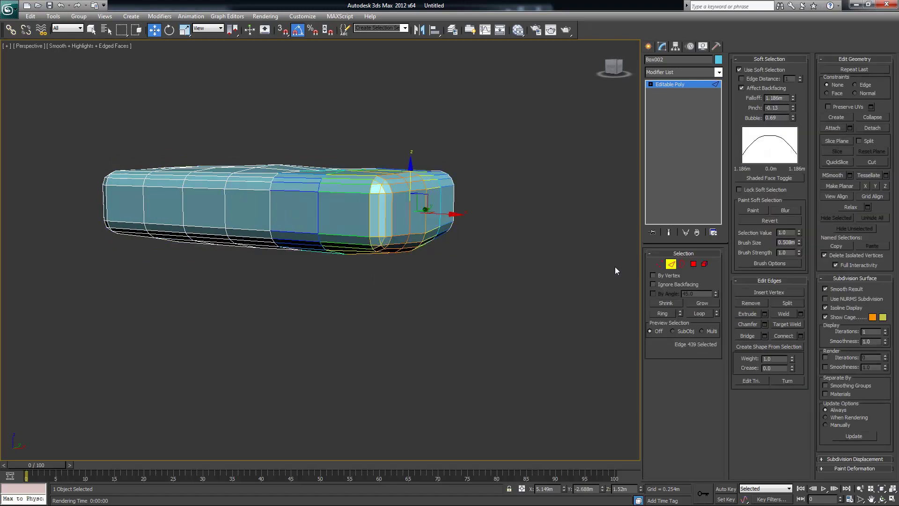
{"action": "left_click", "coordinate": [760, 69]}
{"action": "left_click", "coordinate": [667, 313]}
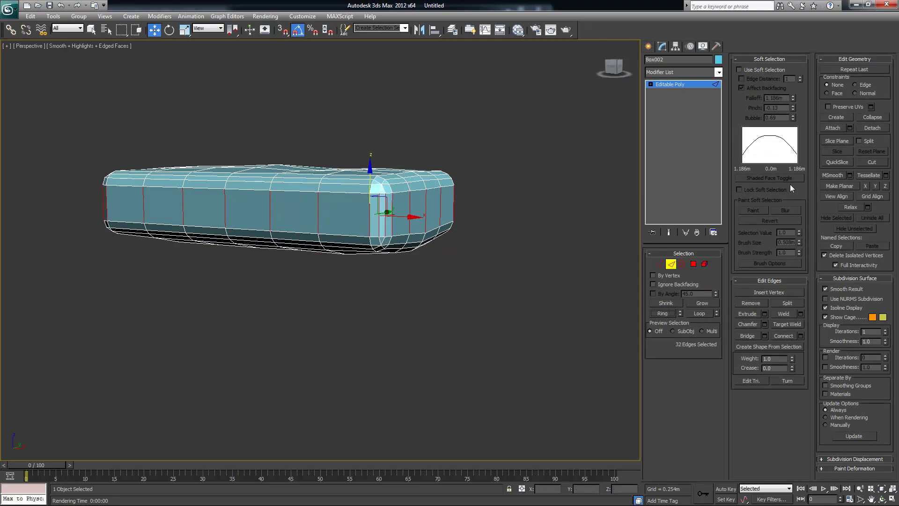
- Connect the vertical side edges with 3 segments and 0 pinch
{"action": "left_click", "coordinate": [800, 335]}
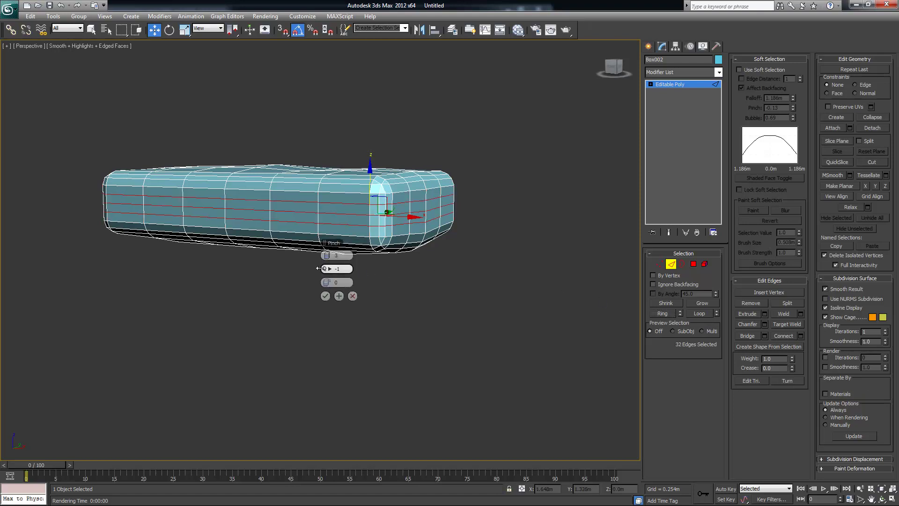
{"action": "left_click_drag", "start_coordinate": [322, 268], "coordinate": [319, 268]}
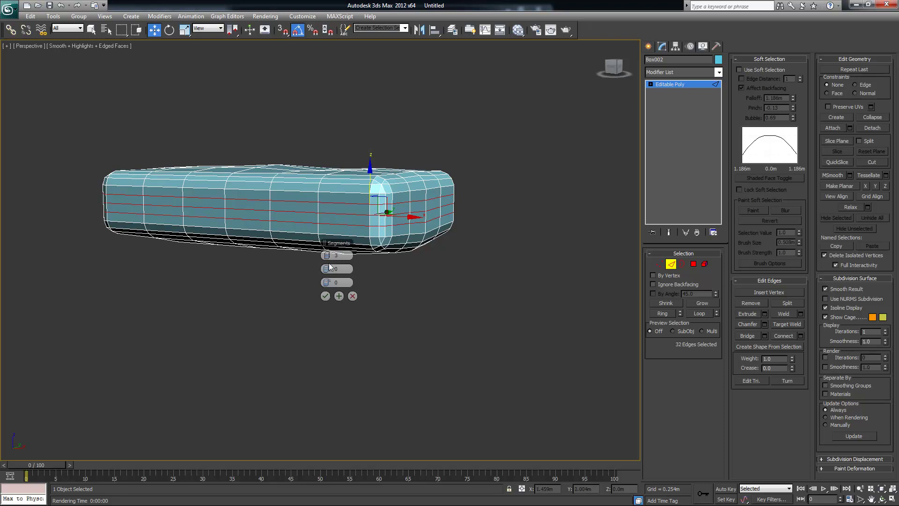
{"action": "left_click_drag", "start_coordinate": [327, 255], "coordinate": [321, 255]}
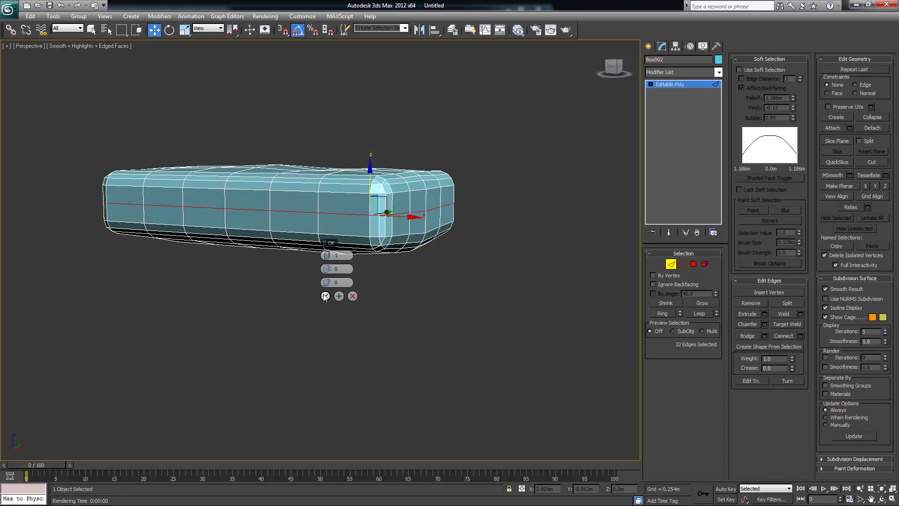
{"action": "left_click", "coordinate": [330, 255]}
{"action": "left_click", "coordinate": [330, 255]}
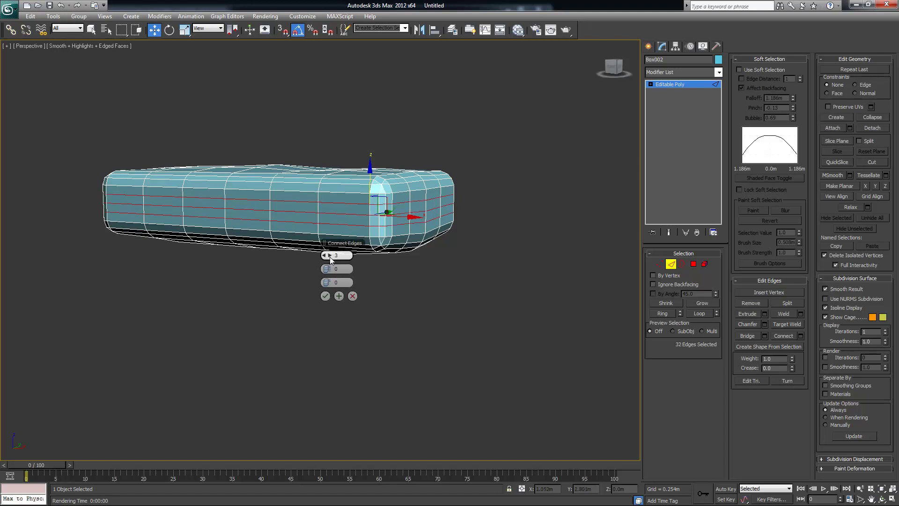
{"action": "left_click", "coordinate": [323, 256]}
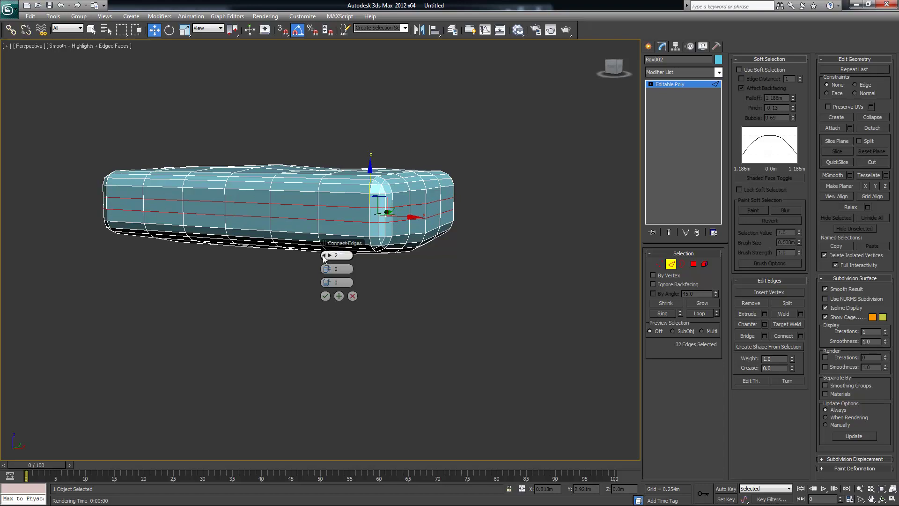
{"action": "left_click", "coordinate": [329, 255]}
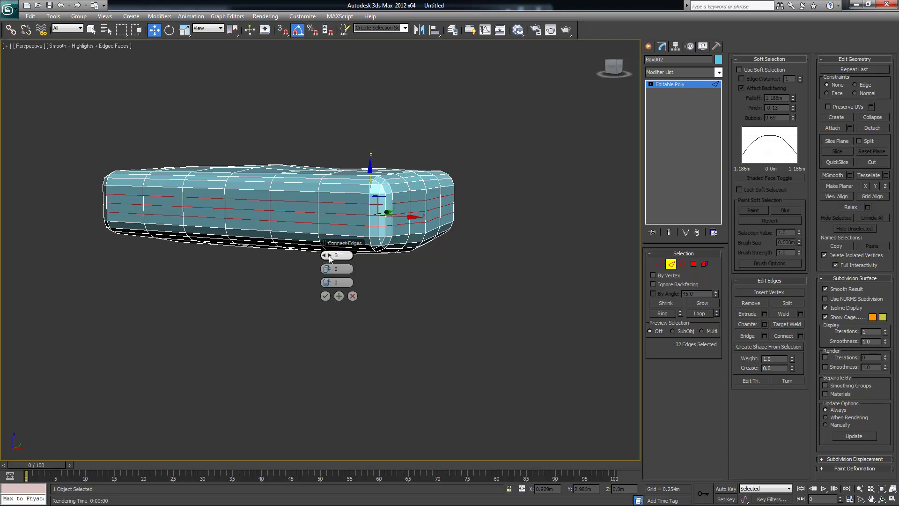
{"action": "left_click", "coordinate": [326, 296]}
- Select the full loop of vertices around the middle height of the cushion's sides
{"action": "middle_click_drag", "start_coordinate": [459, 272], "coordinate": [674, 291], "text": "alt"}
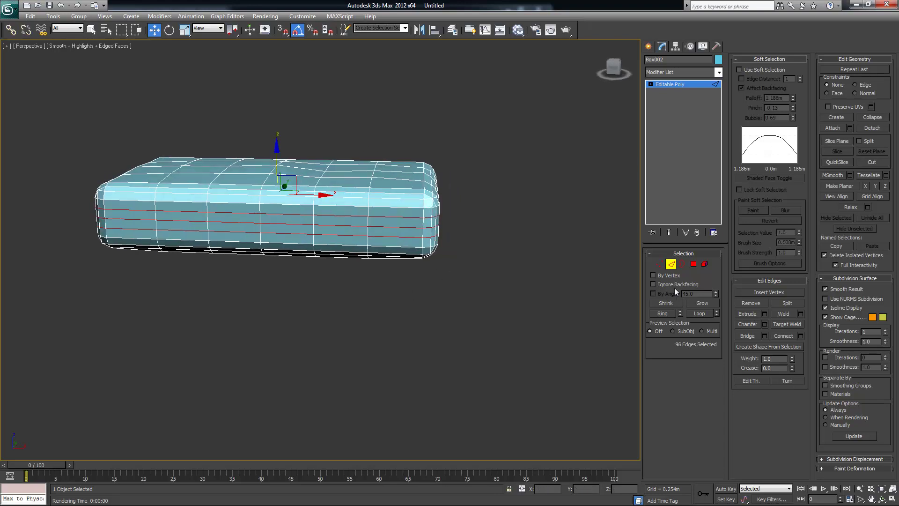
{"action": "left_click", "coordinate": [659, 264]}
{"action": "left_click", "coordinate": [261, 222]}
{"action": "middle_click_drag", "start_coordinate": [274, 234], "coordinate": [327, 223], "text": "alt"}
{"action": "left_click", "coordinate": [175, 245], "text": "ctrl"}
{"action": "left_click", "coordinate": [323, 221], "text": "ctrl"}
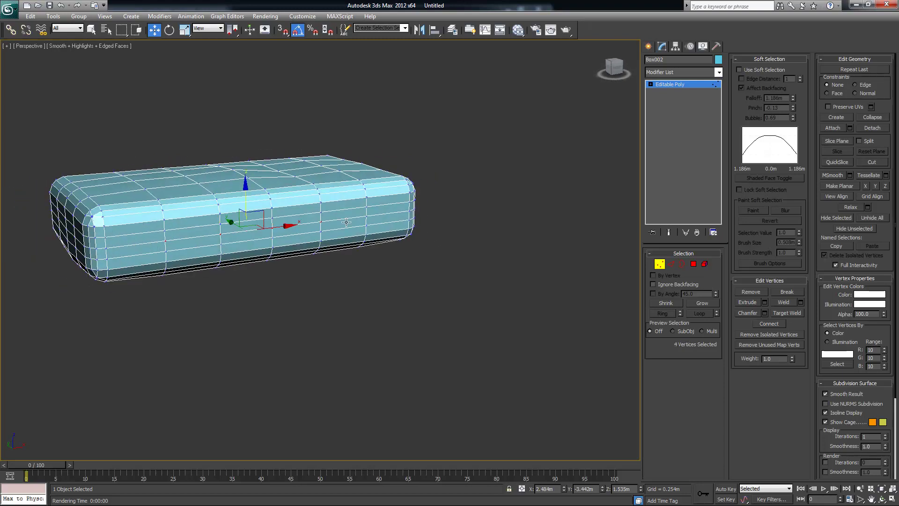
{"action": "left_click", "coordinate": [366, 221], "text": "ctrl"}
{"action": "middle_click_drag", "start_coordinate": [431, 231], "coordinate": [487, 251], "text": "alt"}
{"action": "left_click", "coordinate": [420, 250], "text": "shift"}
- Enable soft selection with a 0.19 m falloff and scale the middle vertex loop outward horizontally to bulge the sides
{"action": "left_click", "coordinate": [738, 69]}
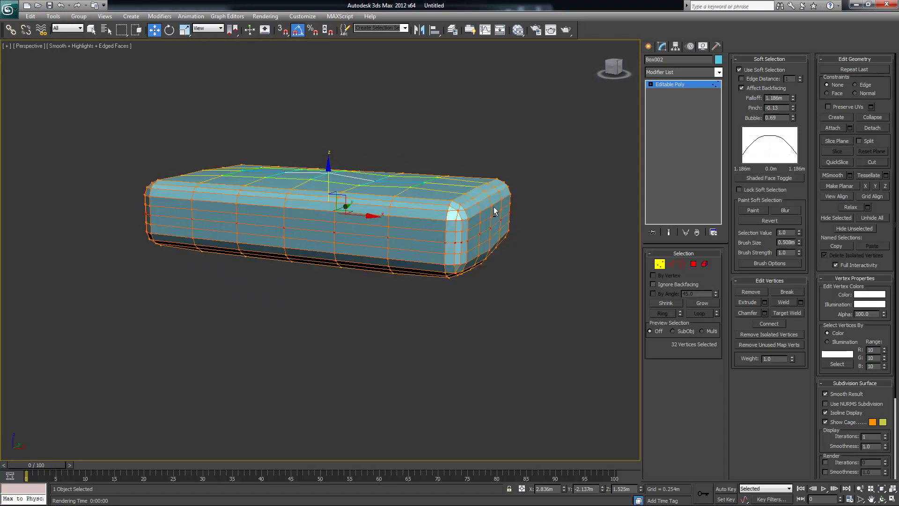
{"action": "left_click_drag", "start_coordinate": [793, 98], "coordinate": [797, 136]}
{"action": "key", "text": "r"}
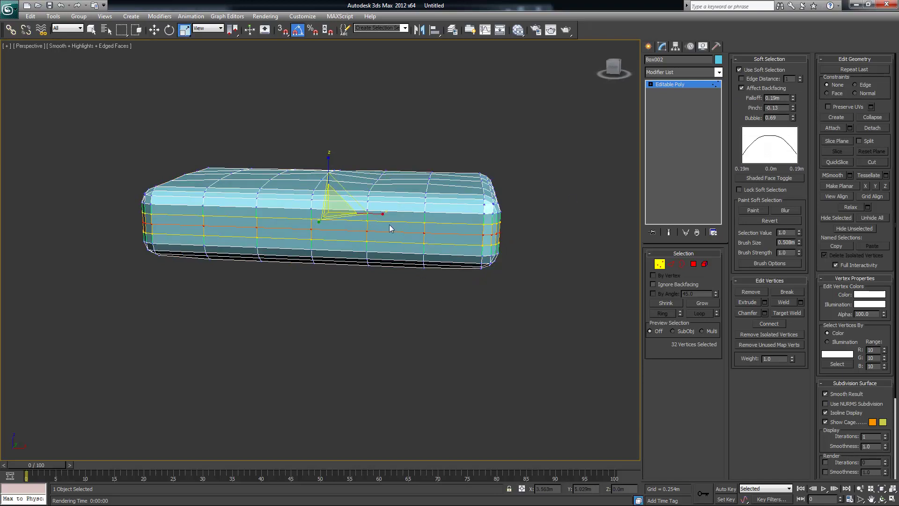
{"action": "left_click_drag", "start_coordinate": [332, 207], "coordinate": [338, 206]}
{"action": "middle_click_drag", "start_coordinate": [338, 206], "coordinate": [376, 224], "text": "alt"}
- Leave vertex editing, deselect the cushion and unhide all sofa parts
{"action": "left_click", "coordinate": [659, 263]}
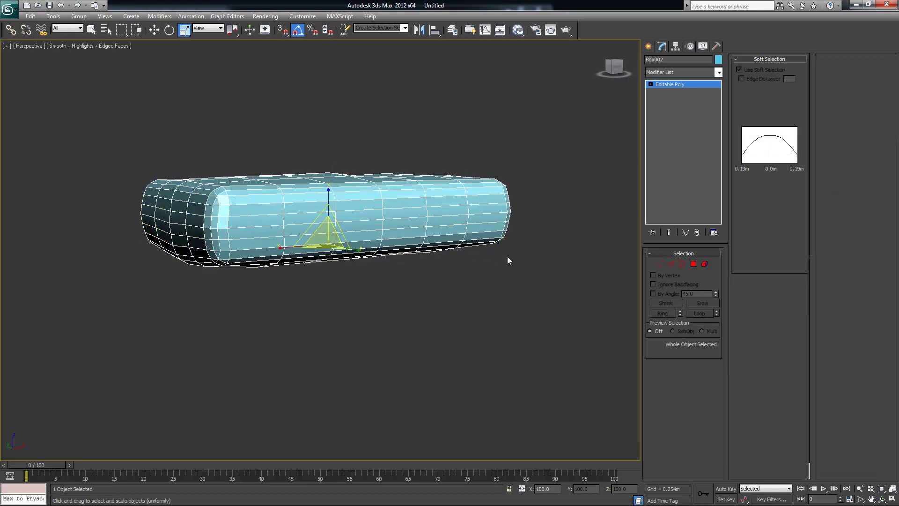
{"action": "left_click", "coordinate": [484, 270]}
{"action": "middle_click_drag", "start_coordinate": [484, 270], "coordinate": [492, 237], "text": "alt"}
{"action": "right_click", "coordinate": [515, 187]}
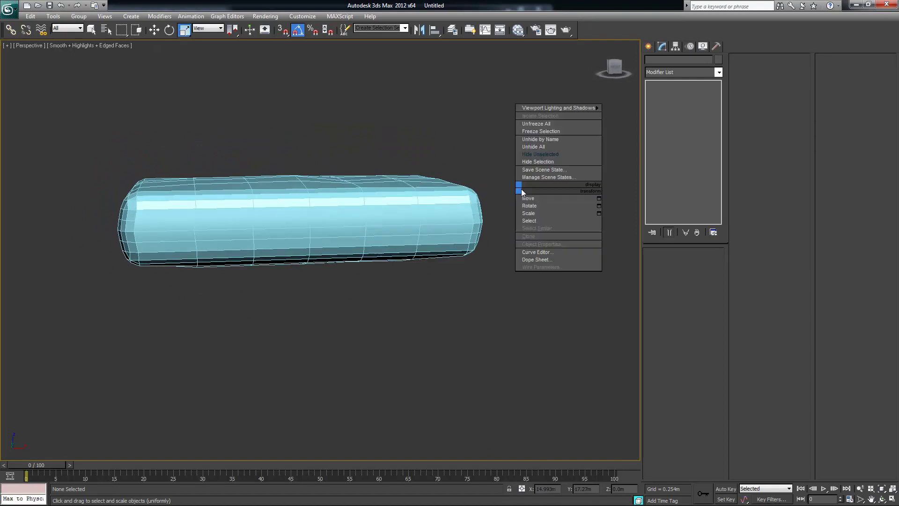
{"action": "left_click", "coordinate": [554, 146]}
- Compare the bulged cushion on the sofa with the reference photo
{"action": "middle_click_drag", "start_coordinate": [467, 231], "coordinate": [297, 195], "text": "alt"}
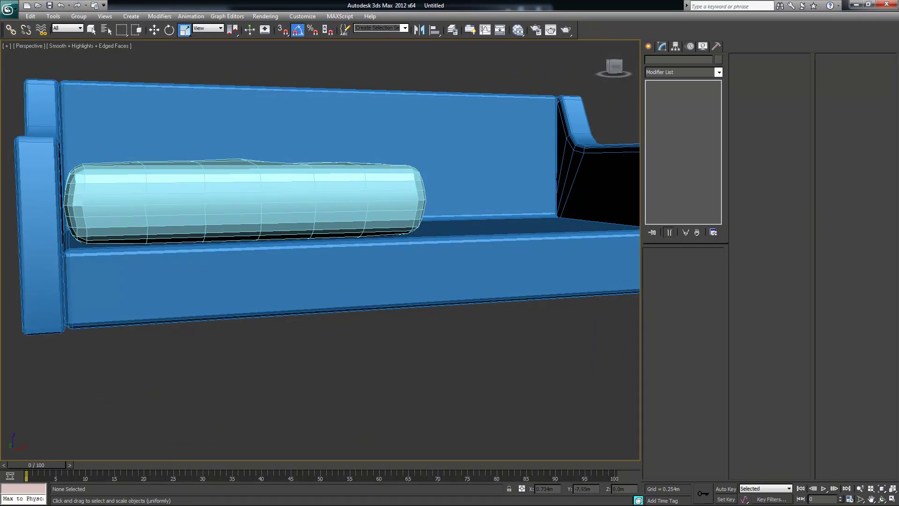
{"action": "key", "text": "alt+Tab"}
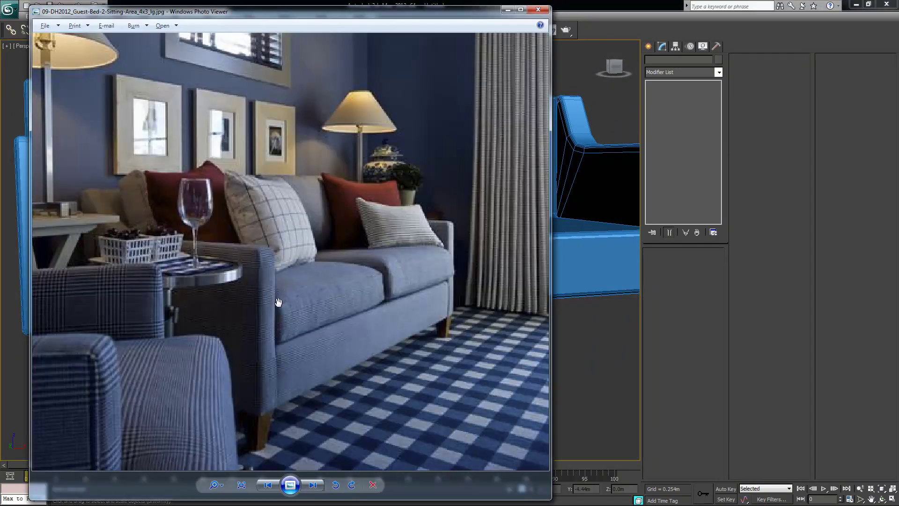
- Return from the reference photo to 3ds Max, turn off soft selection for the seat cushion's vertices and leave vertex editing
{"action": "left_click", "coordinate": [573, 4]}
{"action": "left_click", "coordinate": [245, 196]}
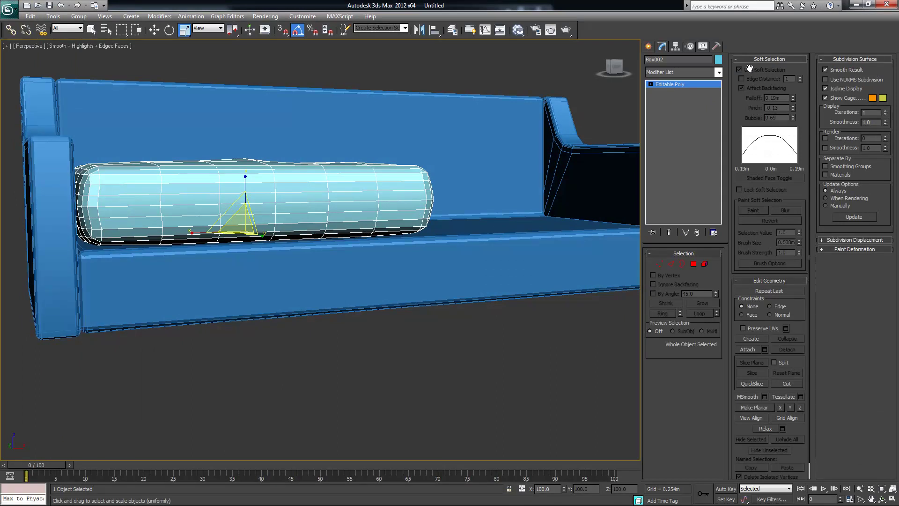
{"action": "left_click", "coordinate": [650, 85]}
{"action": "left_click", "coordinate": [688, 91]}
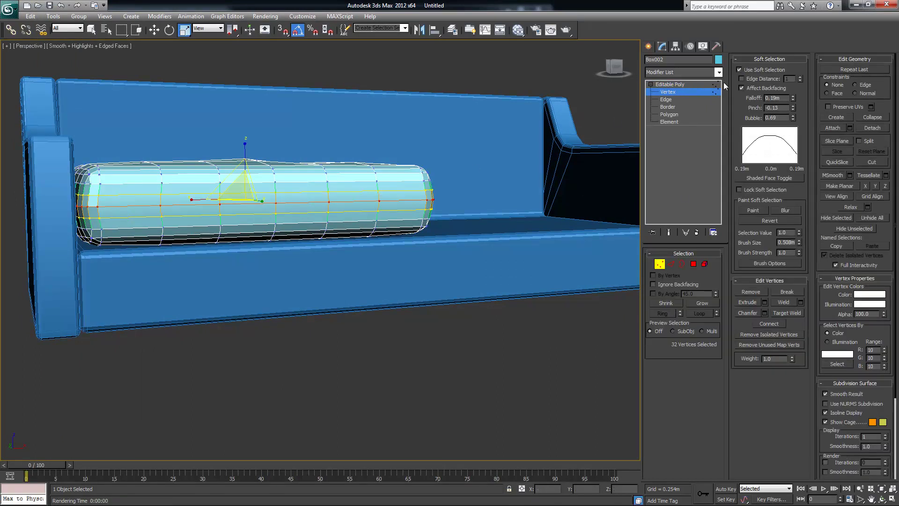
{"action": "left_click", "coordinate": [739, 69]}
{"action": "left_click", "coordinate": [688, 84]}
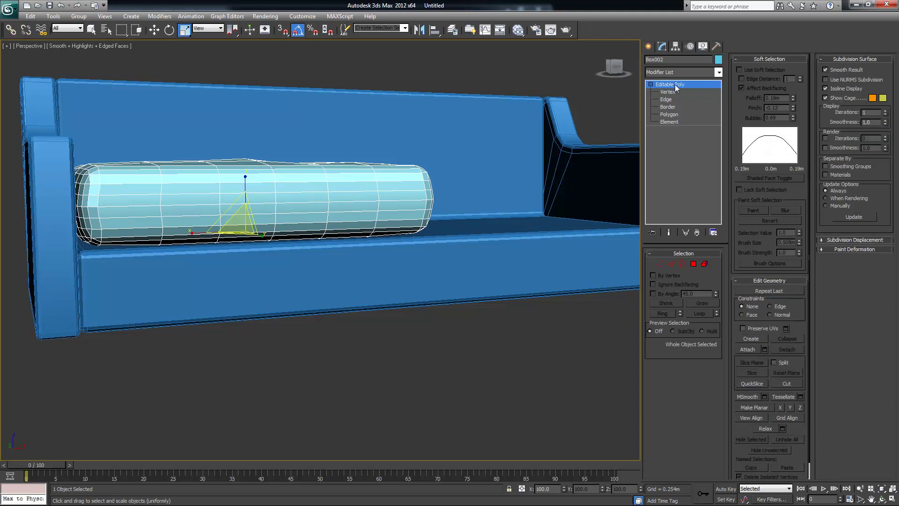
- Flatten the whole seat cushion vertically to about 68% of its height and shift it slightly toward the near arm
{"action": "left_click_drag", "start_coordinate": [244, 181], "coordinate": [243, 196]}
{"action": "middle_click_drag", "start_coordinate": [195, 235], "coordinate": [189, 233], "text": "alt"}
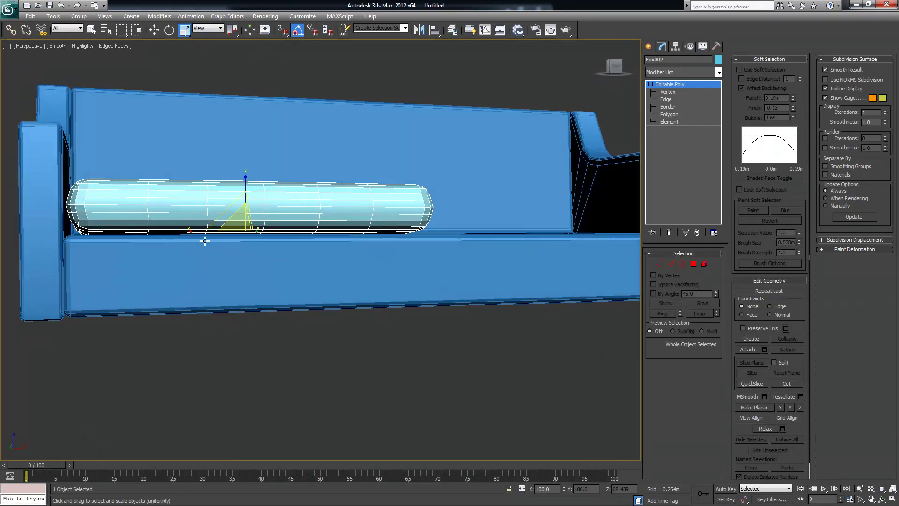
{"action": "key", "text": "w"}
{"action": "left_click_drag", "start_coordinate": [290, 233], "coordinate": [285, 233]}
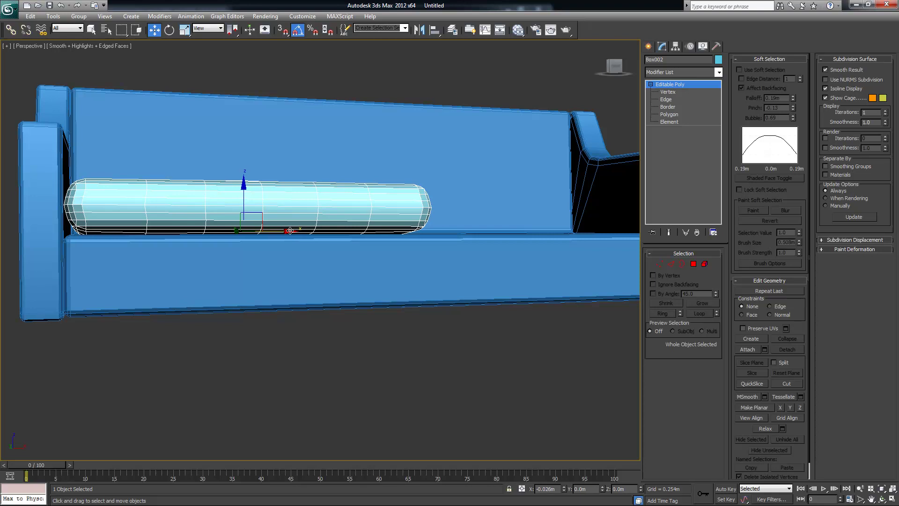
{"action": "middle_click_drag", "start_coordinate": [285, 232], "coordinate": [367, 287], "text": "alt"}
{"action": "scroll", "coordinate": [343, 281], "scroll_direction": "up", "scroll_amount": 2}
{"action": "scroll", "coordinate": [344, 280], "scroll_direction": "down", "scroll_amount": 4}
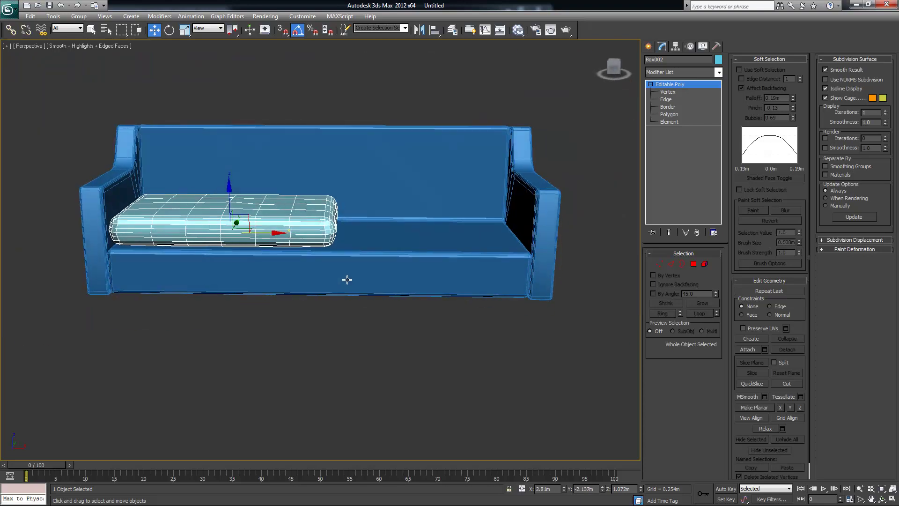
{"action": "left_click_drag", "start_coordinate": [272, 233], "coordinate": [486, 240], "text": "shift"}
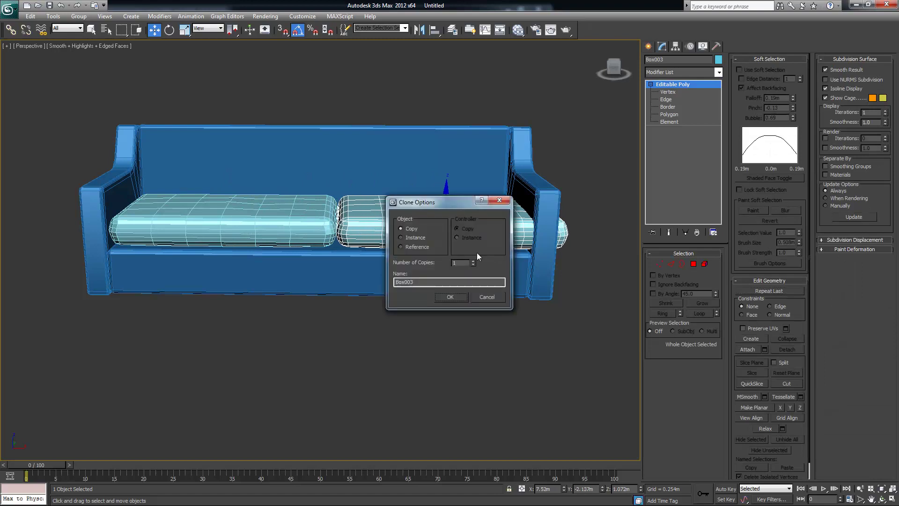
{"action": "left_click", "coordinate": [459, 297]}
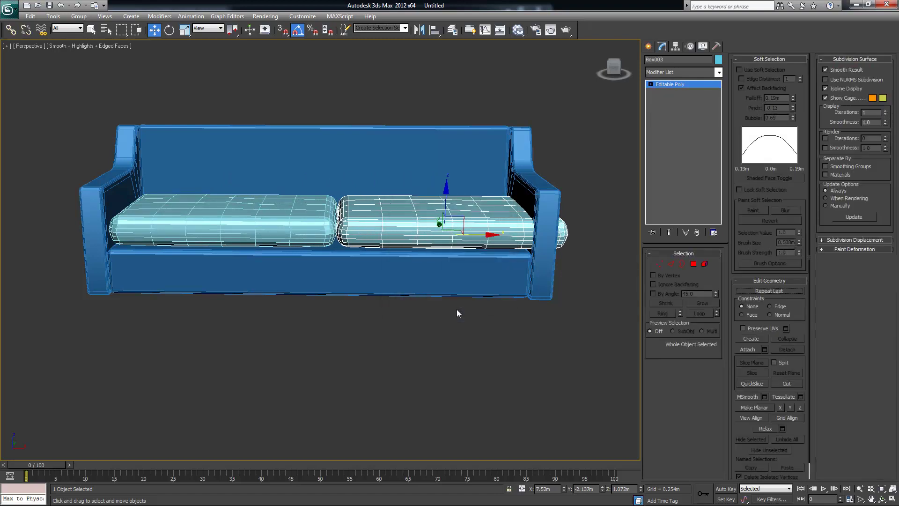
{"action": "key", "text": "Delete"}
- Shorten the seat cushion along the sofa's length and clone it as a copy onto the empty half of the seat
{"action": "left_click", "coordinate": [320, 212]}
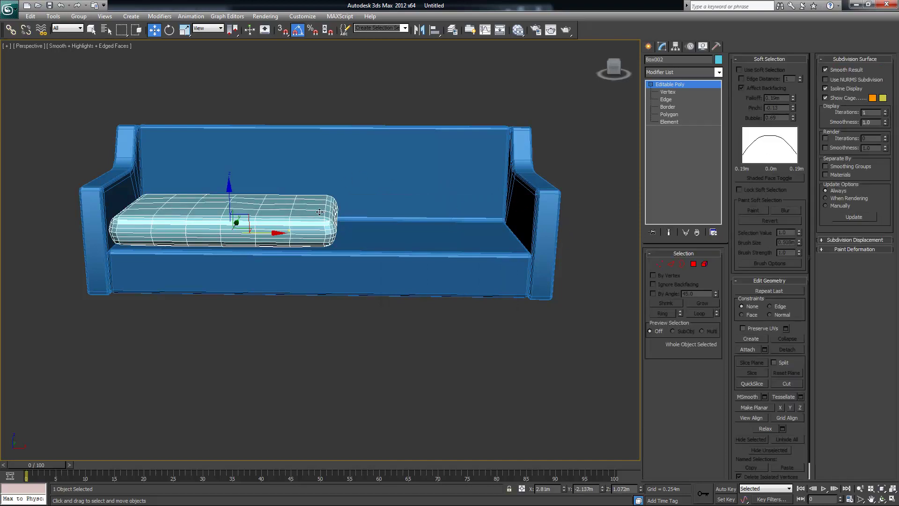
{"action": "key", "text": "r"}
{"action": "mouse_move", "coordinate": [280, 232]}
{"action": "left_mouse_down"}
{"action": "mouse_move", "coordinate": [259, 231]}
{"action": "mouse_move", "coordinate": [456, 228]}
{"action": "mouse_move", "coordinate": [450, 240]}
{"action": "left_mouse_up"}
{"action": "key", "text": "w"}
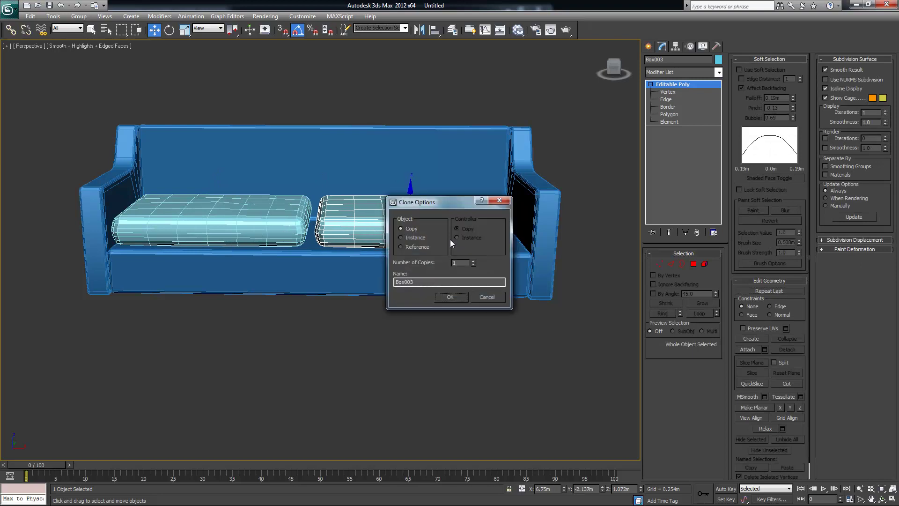
{"action": "left_click", "coordinate": [461, 296]}
{"action": "middle_click_drag", "start_coordinate": [438, 252], "coordinate": [331, 233], "text": "alt"}
- Select both seat cushions and stretch them together along the sofa's length to fill the seat
{"action": "left_click", "coordinate": [306, 224]}
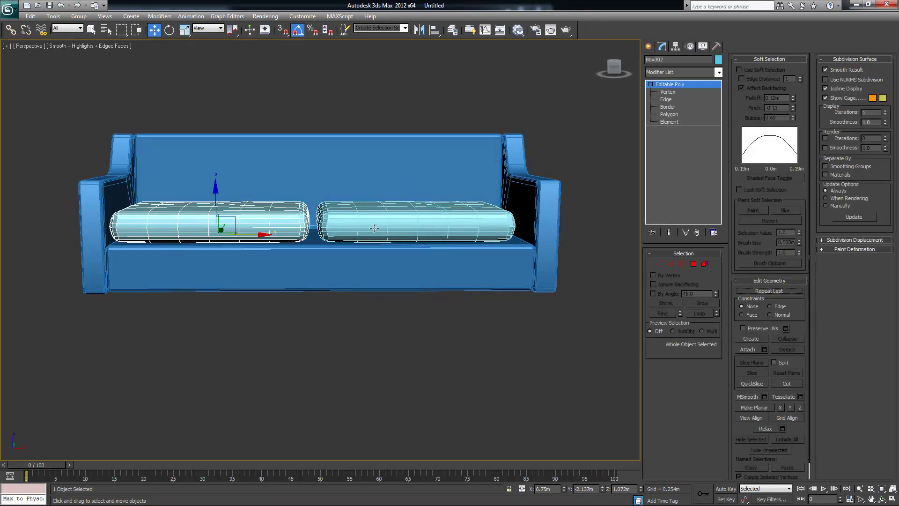
{"action": "left_click", "coordinate": [327, 229], "text": "ctrl"}
{"action": "key", "text": "r"}
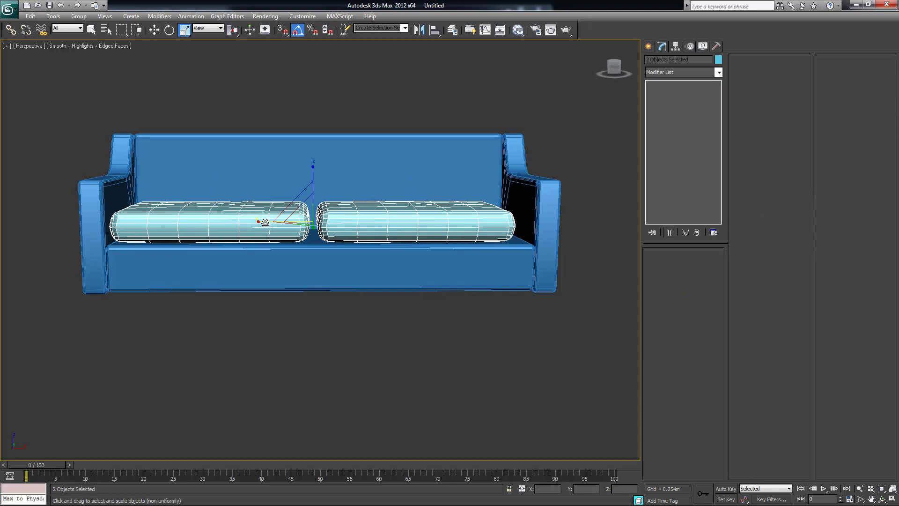
{"action": "left_click_drag", "start_coordinate": [258, 221], "coordinate": [260, 222]}
{"action": "key", "text": "r"}
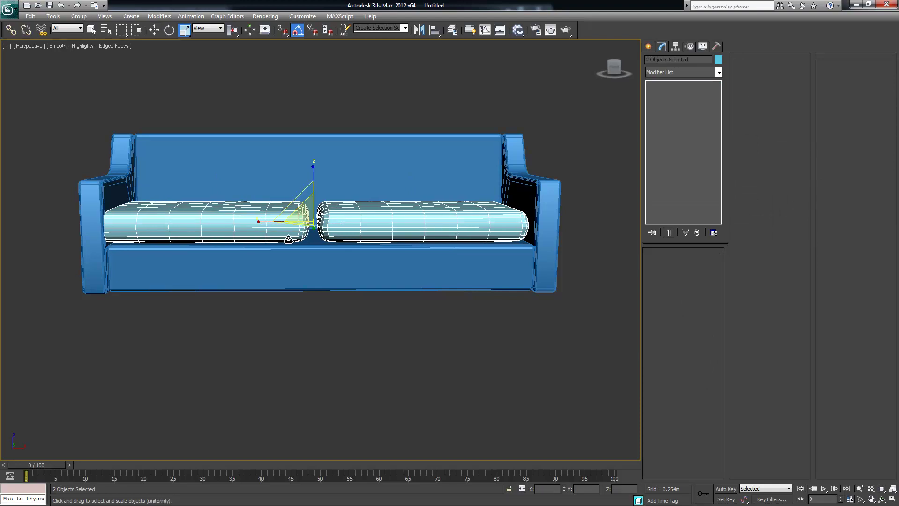
{"action": "left_click", "coordinate": [421, 298]}
{"action": "key", "text": "q"}
- Slide the two seat cushions along X so that they meet in the middle and fit between the arms
{"action": "left_click", "coordinate": [416, 225]}
{"action": "left_click", "coordinate": [254, 229]}
{"action": "key", "text": "w"}
{"action": "left_click_drag", "start_coordinate": [252, 233], "coordinate": [261, 234]}
{"action": "left_click", "coordinate": [465, 232]}
{"action": "middle_click_drag", "start_coordinate": [465, 232], "coordinate": [466, 235], "text": "alt"}
{"action": "left_click_drag", "start_coordinate": [466, 235], "coordinate": [468, 236]}
{"action": "middle_click_drag", "start_coordinate": [426, 360], "coordinate": [360, 290], "text": "alt"}
{"action": "mouse_move", "coordinate": [305, 224]}
{"action": "middle_mouse_down", "text": "alt"}
{"action": "mouse_move", "coordinate": [298, 219]}
{"action": "mouse_move", "coordinate": [309, 226]}
{"action": "middle_mouse_up", "text": "alt"}
- With soft selection on, raise the left seat cushion's top middle vertices by about 0.07 m
{"action": "left_click", "coordinate": [287, 223]}
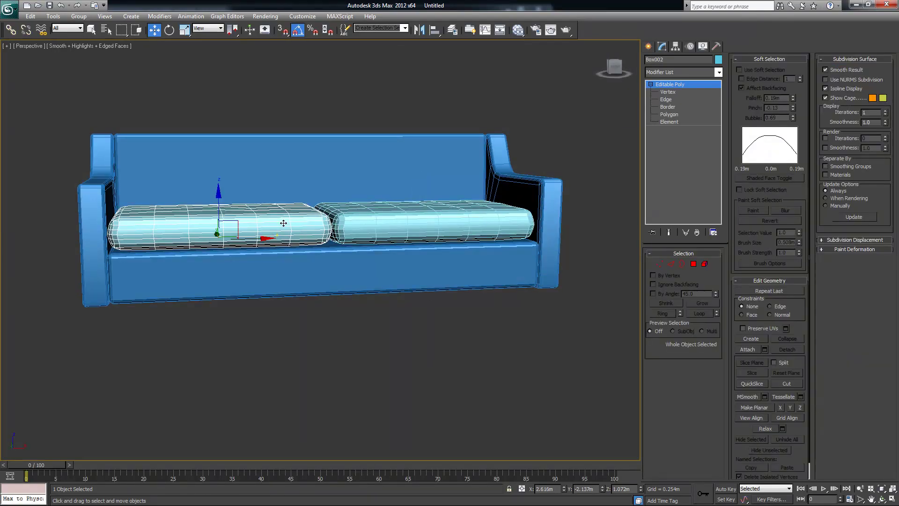
{"action": "left_click", "coordinate": [660, 264]}
{"action": "left_click", "coordinate": [745, 69]}
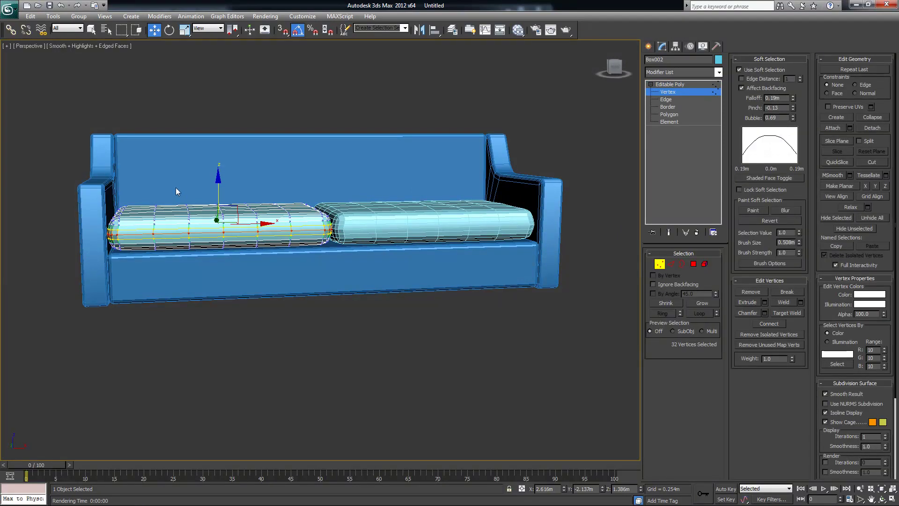
{"action": "left_click_drag", "start_coordinate": [148, 182], "coordinate": [252, 206]}
{"action": "left_click_drag", "start_coordinate": [218, 169], "coordinate": [219, 161]}
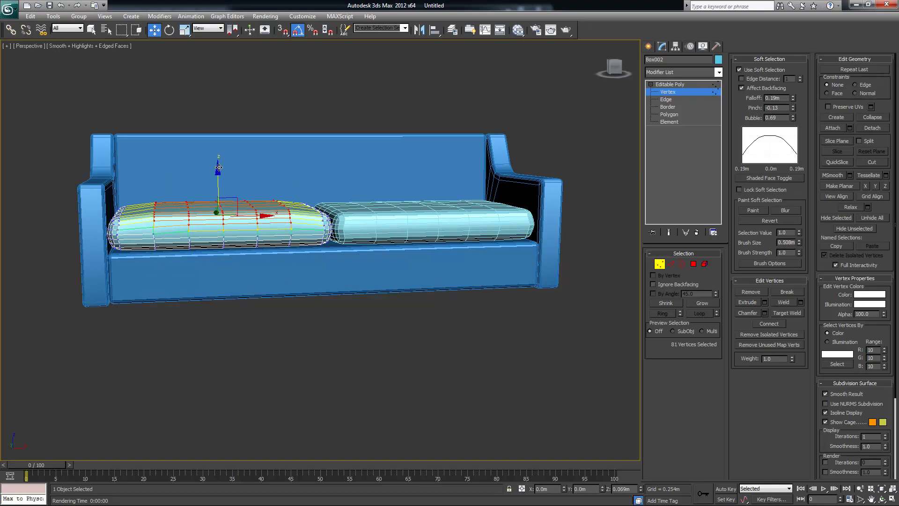
{"action": "middle_click_drag", "start_coordinate": [234, 275], "coordinate": [240, 268], "text": "alt"}
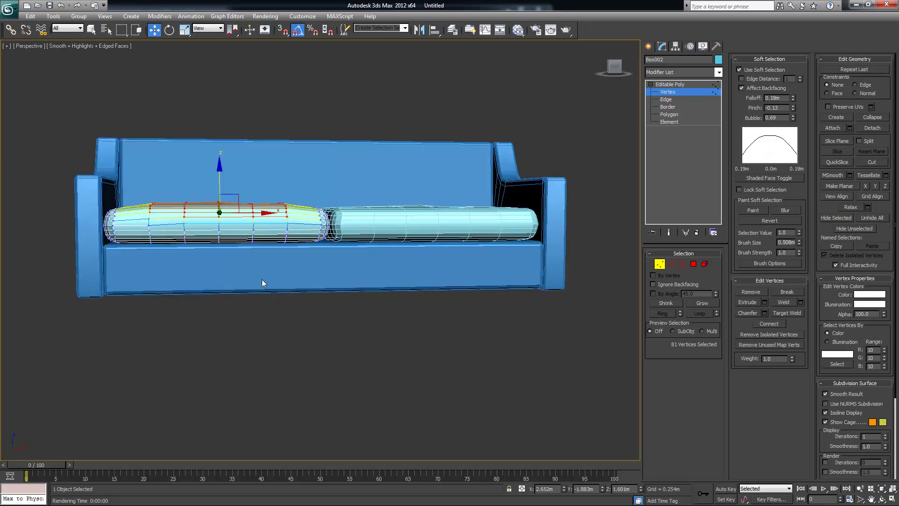
- Lower the left seat cushion's bottom middle vertices slightly and leave vertex editing
{"action": "left_click_drag", "start_coordinate": [286, 249], "coordinate": [159, 237]}
{"action": "left_click_drag", "start_coordinate": [219, 196], "coordinate": [218, 202]}
{"action": "middle_click_drag", "start_coordinate": [366, 253], "coordinate": [431, 219], "text": "alt"}
{"action": "left_click", "coordinate": [521, 262]}
{"action": "middle_click_drag", "start_coordinate": [521, 263], "coordinate": [381, 239], "text": "alt"}
{"action": "left_click", "coordinate": [662, 264]}
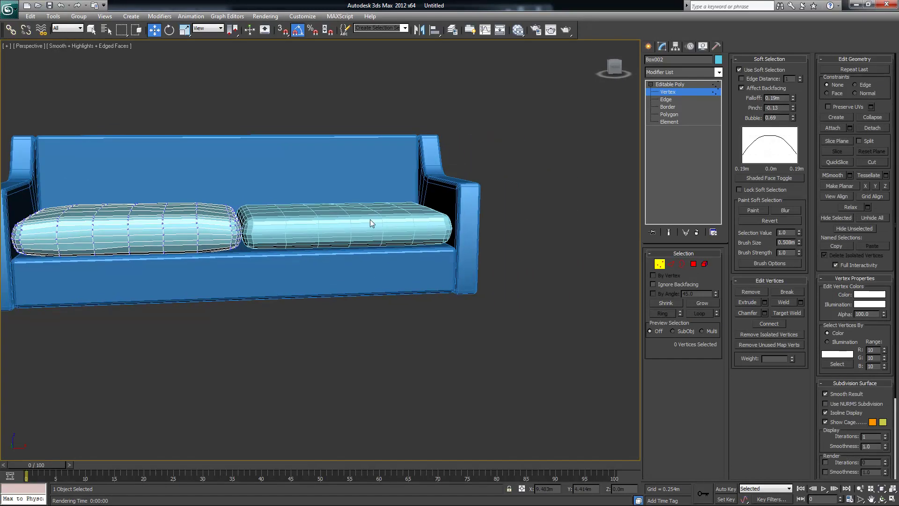
{"action": "left_click", "coordinate": [659, 264]}
- Raise the top middle vertices of the right seat cushion to puff up its upper surface
{"action": "left_click", "coordinate": [356, 229]}
{"action": "left_click", "coordinate": [660, 264]}
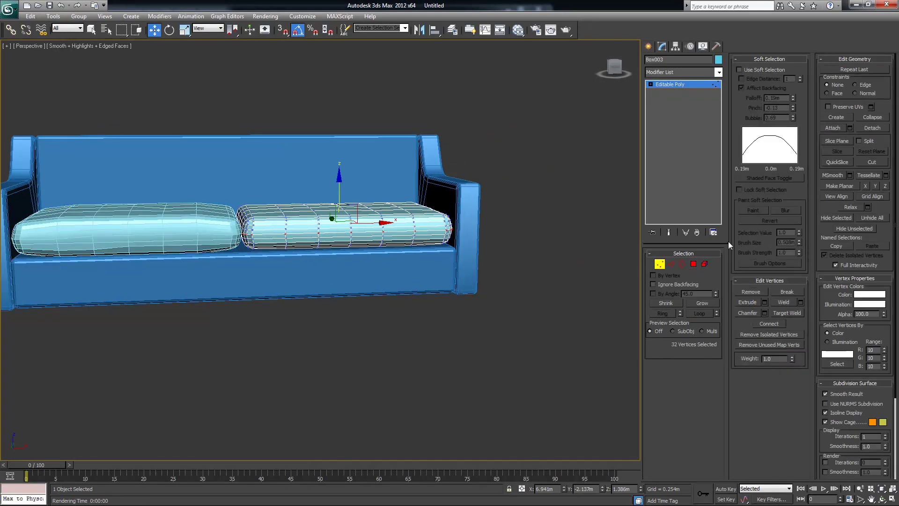
{"action": "middle_click_drag", "start_coordinate": [427, 225], "coordinate": [266, 190], "text": "alt"}
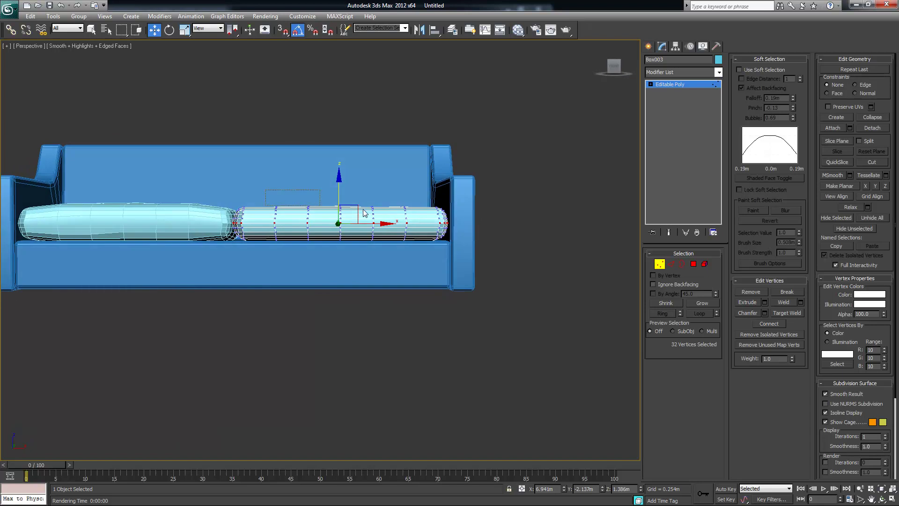
{"action": "left_click", "coordinate": [405, 208]}
{"action": "left_click_drag", "start_coordinate": [338, 160], "coordinate": [338, 156]}
- Lower the right seat cushion's bottom middle vertices slightly and leave vertex editing
{"action": "middle_click_drag", "start_coordinate": [357, 266], "coordinate": [276, 239], "text": "alt"}
{"action": "left_click_drag", "start_coordinate": [276, 236], "coordinate": [428, 262], "text": "ctrl"}
{"action": "middle_click_drag", "start_coordinate": [428, 263], "coordinate": [398, 218], "text": "alt"}
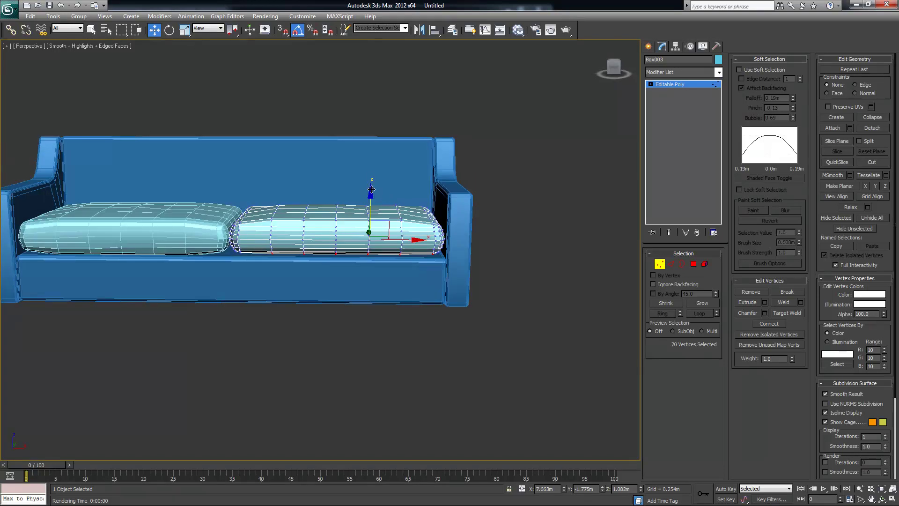
{"action": "left_click", "coordinate": [458, 279]}
{"action": "middle_click_drag", "start_coordinate": [458, 279], "coordinate": [488, 280], "text": "alt"}
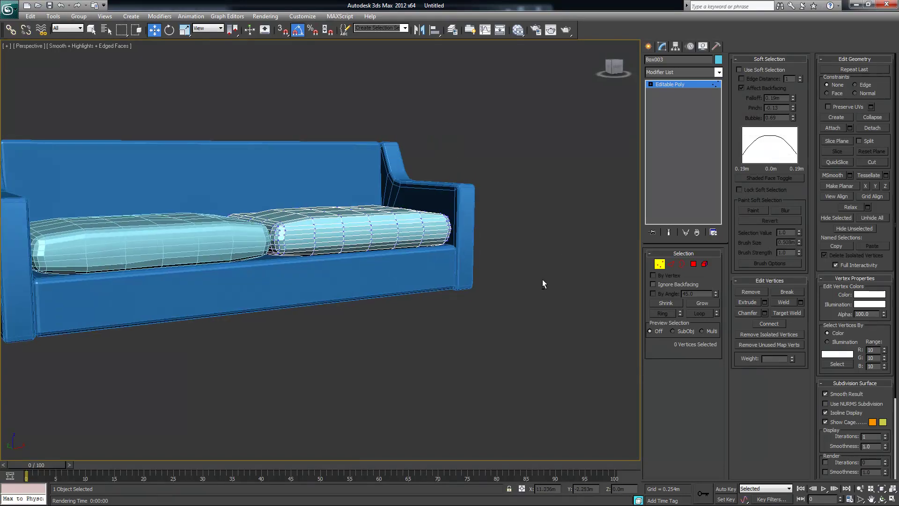
{"action": "left_click", "coordinate": [659, 263]}
{"action": "left_click", "coordinate": [555, 261]}
- Select both seat cushions, set their object color to dark blue and deselect them
{"action": "middle_click_drag", "start_coordinate": [554, 261], "coordinate": [421, 272], "text": "alt"}
{"action": "left_click", "coordinate": [349, 256]}
{"action": "middle_click_drag", "start_coordinate": [350, 256], "coordinate": [361, 261], "text": "alt"}
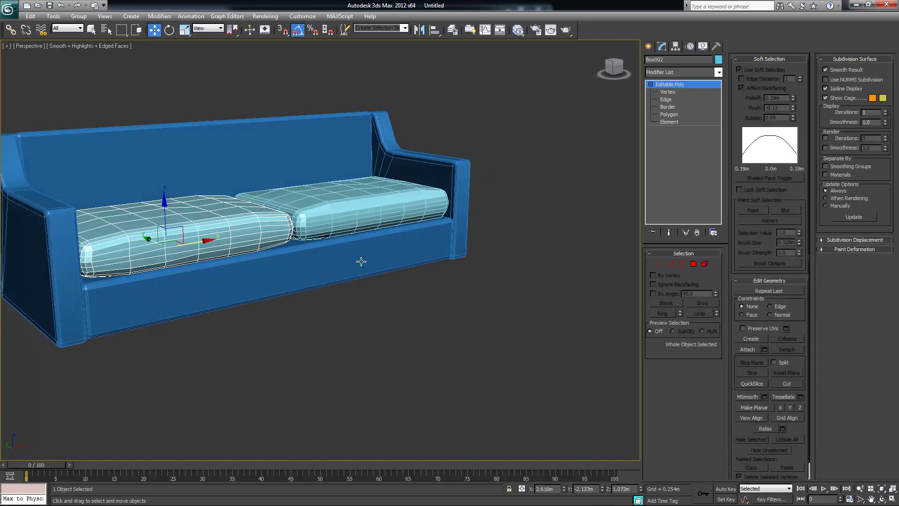
{"action": "left_click", "coordinate": [370, 206]}
{"action": "left_click", "coordinate": [233, 232], "text": "ctrl"}
{"action": "middle_click_drag", "start_coordinate": [413, 228], "coordinate": [452, 260], "text": "alt"}
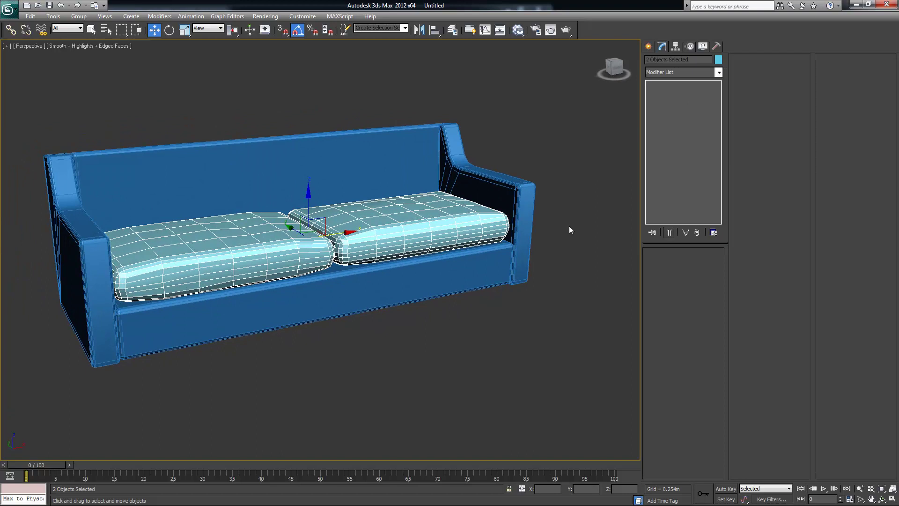
{"action": "left_click", "coordinate": [718, 60]}
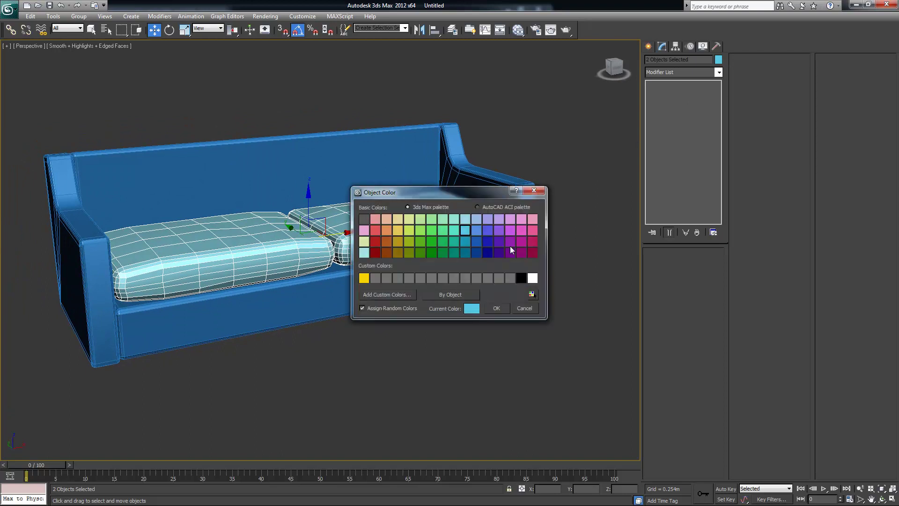
{"action": "left_click", "coordinate": [477, 252]}
{"action": "left_click", "coordinate": [495, 308]}
{"action": "left_click", "coordinate": [490, 309]}
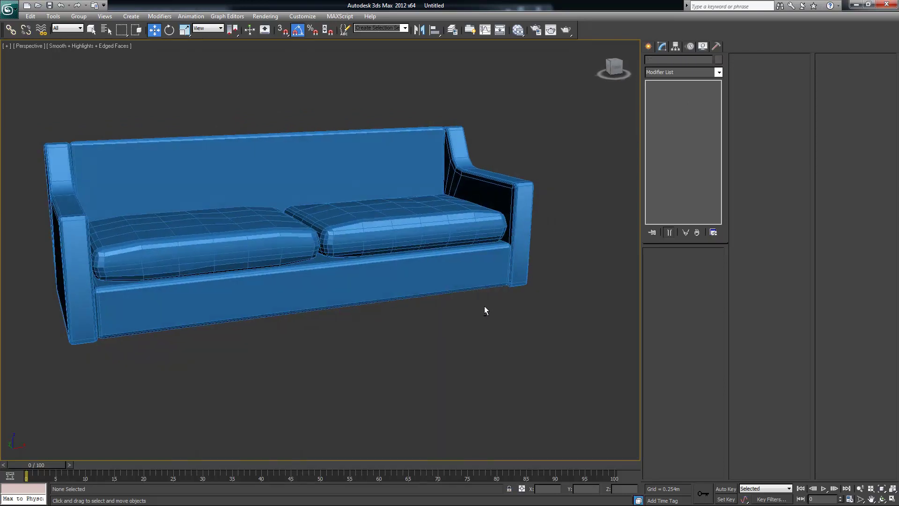
- Move only the pivot of the left seat cushion to the cushion's rear edge
{"action": "left_click", "coordinate": [261, 236]}
{"action": "mouse_move", "coordinate": [262, 237]}
{"action": "middle_mouse_down", "text": "alt"}
{"action": "mouse_move", "coordinate": [331, 285]}
{"action": "mouse_move", "coordinate": [345, 283]}
{"action": "mouse_move", "coordinate": [250, 242]}
{"action": "middle_mouse_up", "text": "alt"}
{"action": "middle_click_drag", "start_coordinate": [322, 338], "coordinate": [372, 347], "text": "alt"}
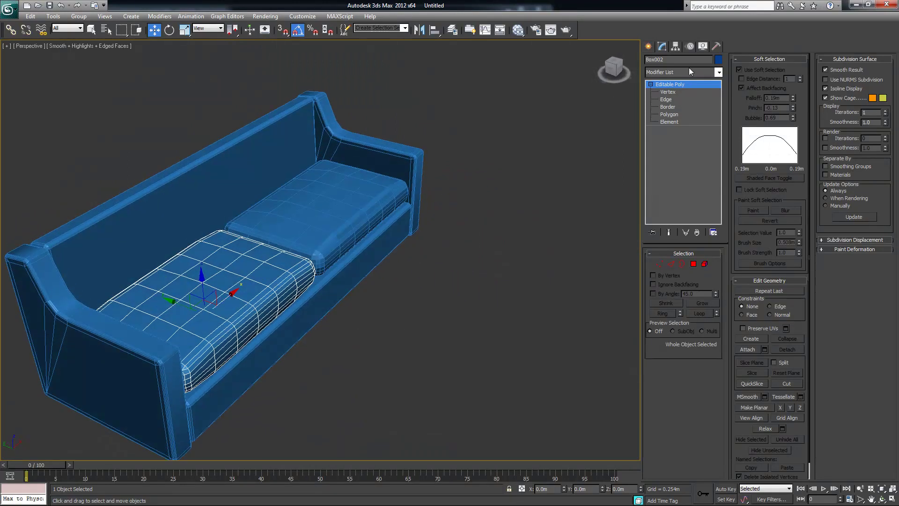
{"action": "left_click", "coordinate": [676, 46]}
{"action": "left_click", "coordinate": [684, 106]}
{"action": "middle_click_drag", "start_coordinate": [371, 251], "coordinate": [163, 301], "text": "alt"}
{"action": "left_click_drag", "start_coordinate": [173, 292], "coordinate": [131, 259]}
{"action": "middle_click_drag", "start_coordinate": [131, 259], "coordinate": [231, 271], "text": "alt"}
{"action": "left_click_drag", "start_coordinate": [88, 336], "coordinate": [102, 334]}
{"action": "left_click", "coordinate": [670, 106]}
- Rotate a copy of the left seat cushion by -95 degrees around X to create an upright back cushion
{"action": "middle_click_drag", "start_coordinate": [596, 155], "coordinate": [370, 225], "text": "alt"}
{"action": "middle_click_drag", "start_coordinate": [341, 298], "coordinate": [185, 287], "text": "alt"}
{"action": "key", "text": "e"}
{"action": "left_click_drag", "start_coordinate": [177, 287], "coordinate": [141, 255], "text": "shift"}
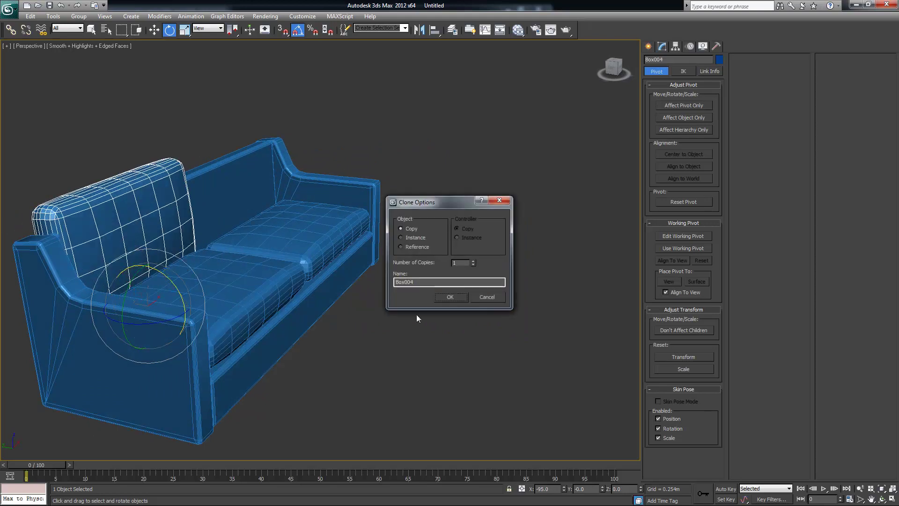
{"action": "left_click", "coordinate": [453, 299]}
- Move the upright back cushion forward and up so it rests on the seat cushion in front of the backrest
{"action": "mouse_move", "coordinate": [370, 295]}
{"action": "middle_mouse_down", "text": "alt"}
{"action": "mouse_move", "coordinate": [388, 280]}
{"action": "mouse_move", "coordinate": [319, 305]}
{"action": "mouse_move", "coordinate": [141, 305]}
{"action": "middle_mouse_up", "text": "alt"}
{"action": "key", "text": "w"}
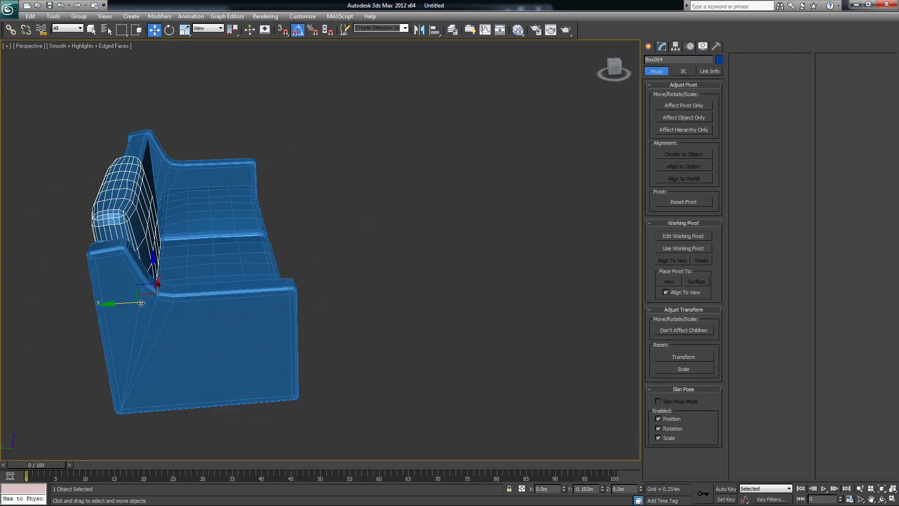
{"action": "left_click_drag", "start_coordinate": [158, 302], "coordinate": [159, 301]}
{"action": "middle_click_drag", "start_coordinate": [158, 301], "coordinate": [125, 279], "text": "alt"}
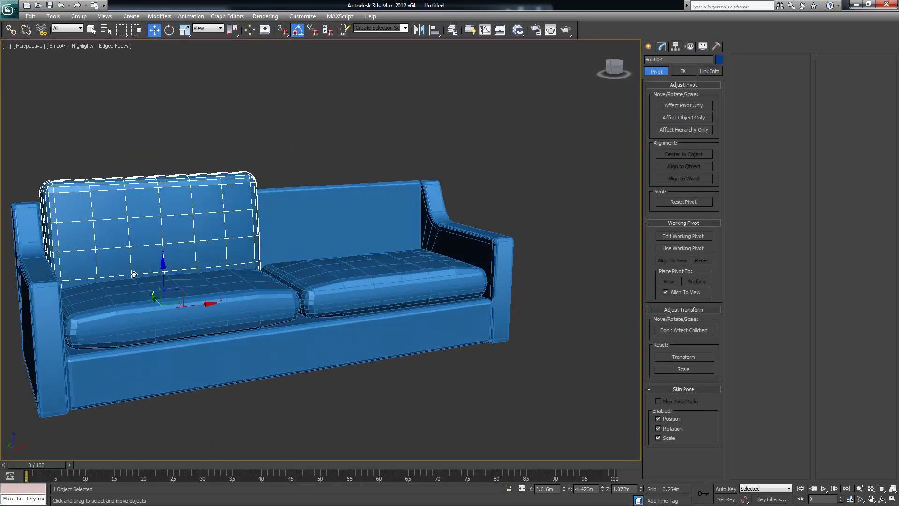
{"action": "left_click_drag", "start_coordinate": [164, 260], "coordinate": [168, 237]}
{"action": "middle_click_drag", "start_coordinate": [168, 237], "coordinate": [182, 270], "text": "alt"}
{"action": "left_click_drag", "start_coordinate": [171, 266], "coordinate": [177, 267]}
{"action": "middle_click_drag", "start_coordinate": [183, 272], "coordinate": [229, 265], "text": "alt"}
- Tilt the back cushion to about -102 degrees around X so it leans against the backrest
{"action": "key", "text": "e"}
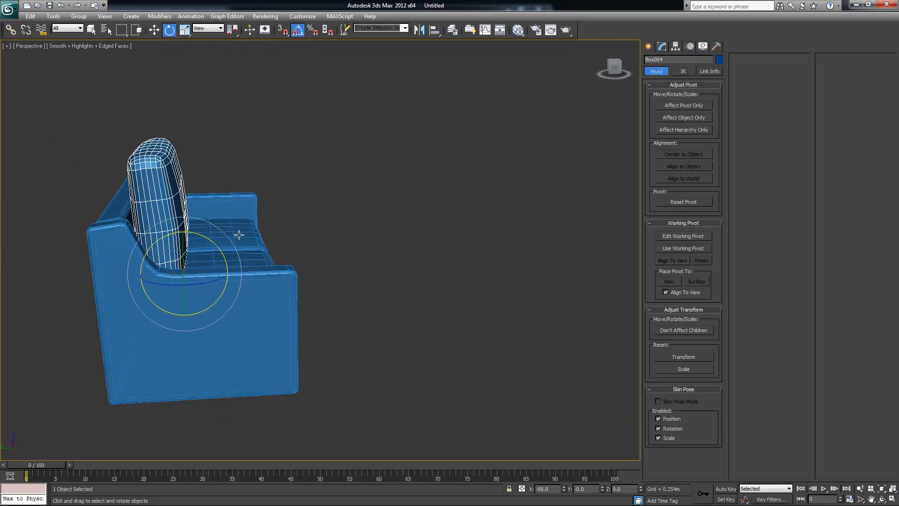
{"action": "middle_click_drag", "start_coordinate": [238, 235], "coordinate": [226, 242], "text": "alt"}
{"action": "left_click_drag", "start_coordinate": [217, 245], "coordinate": [213, 240]}
{"action": "middle_click_drag", "start_coordinate": [264, 253], "coordinate": [329, 266], "text": "alt"}
{"action": "middle_click_drag", "start_coordinate": [306, 84], "coordinate": [223, 247], "text": "alt"}
{"action": "left_click_drag", "start_coordinate": [216, 239], "coordinate": [213, 236]}
{"action": "middle_click_drag", "start_coordinate": [213, 237], "coordinate": [131, 218], "text": "alt"}
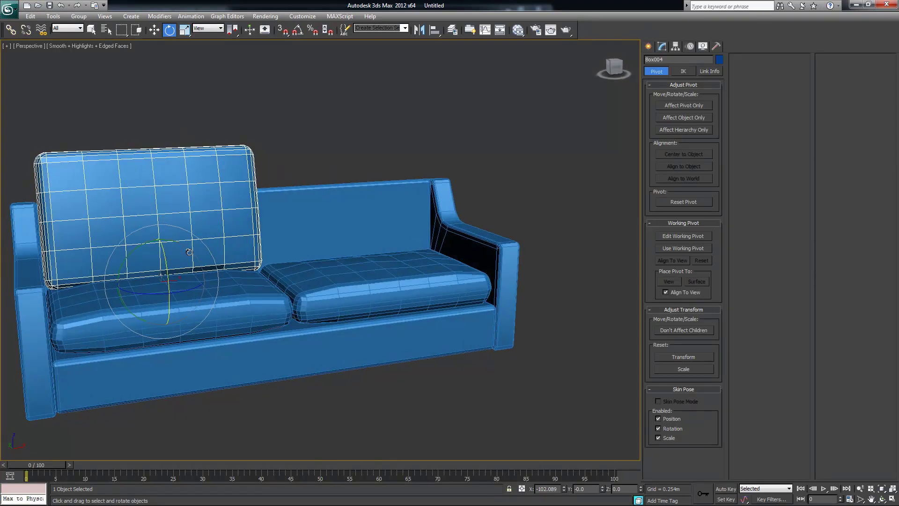
- Scale the back cushion down in height to roughly match the top of the backrest
{"action": "key", "text": "r"}
{"action": "left_click_drag", "start_coordinate": [161, 224], "coordinate": [163, 247]}
{"action": "middle_click_drag", "start_coordinate": [157, 263], "coordinate": [236, 267], "text": "alt"}
{"action": "left_click_drag", "start_coordinate": [166, 226], "coordinate": [167, 220]}
{"action": "middle_click_drag", "start_coordinate": [219, 260], "coordinate": [234, 247], "text": "alt"}
{"action": "key", "text": "q"}
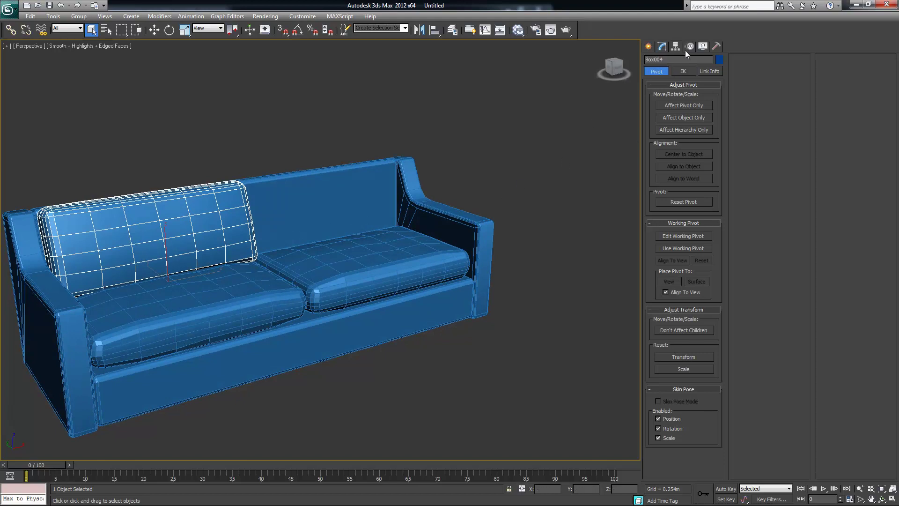
- Raise the middle vertices along the left back cushion's top edge slightly with soft selection to round it upward
{"action": "left_click", "coordinate": [661, 48]}
{"action": "left_click", "coordinate": [650, 84]}
{"action": "left_click", "coordinate": [659, 263]}
{"action": "middle_click_drag", "start_coordinate": [374, 206], "coordinate": [513, 209], "text": "alt"}
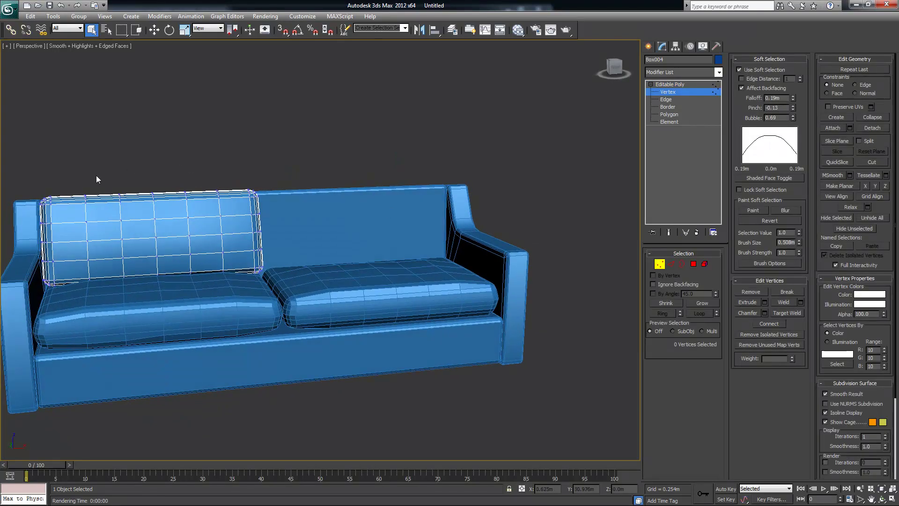
{"action": "left_click_drag", "start_coordinate": [79, 169], "coordinate": [173, 162]}
{"action": "left_click_drag", "start_coordinate": [101, 172], "coordinate": [127, 212]}
{"action": "left_click_drag", "start_coordinate": [80, 155], "coordinate": [187, 205]}
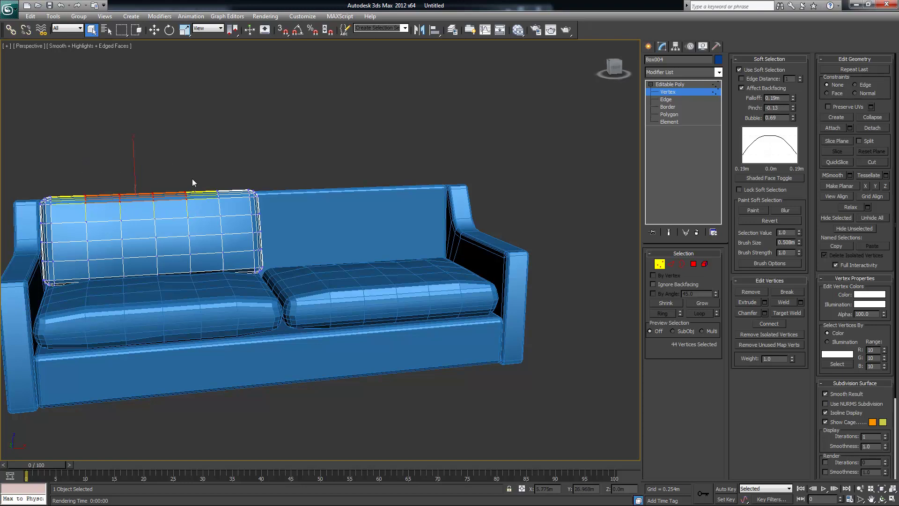
{"action": "key", "text": "w"}
{"action": "middle_click_drag", "start_coordinate": [188, 184], "coordinate": [164, 171], "text": "alt"}
{"action": "left_click_drag", "start_coordinate": [142, 160], "coordinate": [141, 157]}
{"action": "left_click", "coordinate": [211, 193]}
{"action": "key", "text": "ctrl+z"}
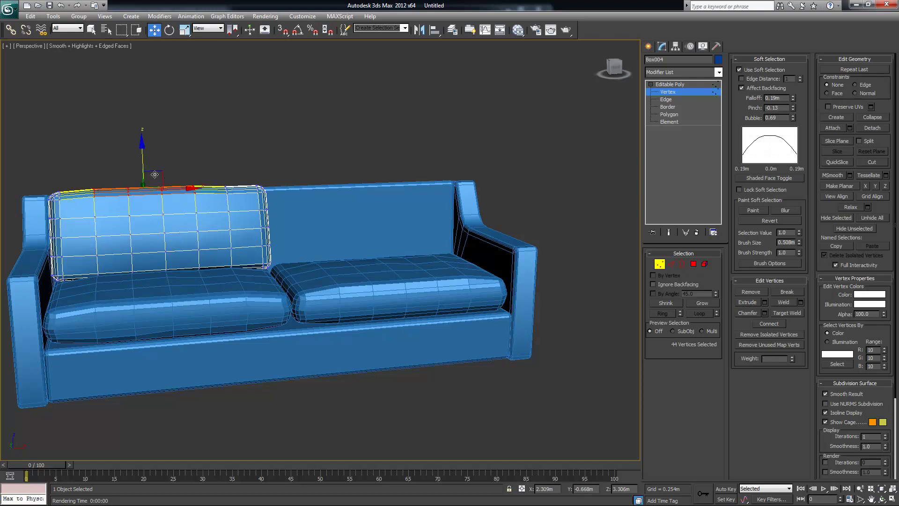
- Widen the soft selection falloff to 1.599m and raise the centre vertices of the left back cushion's top edge
{"action": "left_click", "coordinate": [238, 161]}
{"action": "left_click_drag", "start_coordinate": [170, 207], "coordinate": [159, 170]}
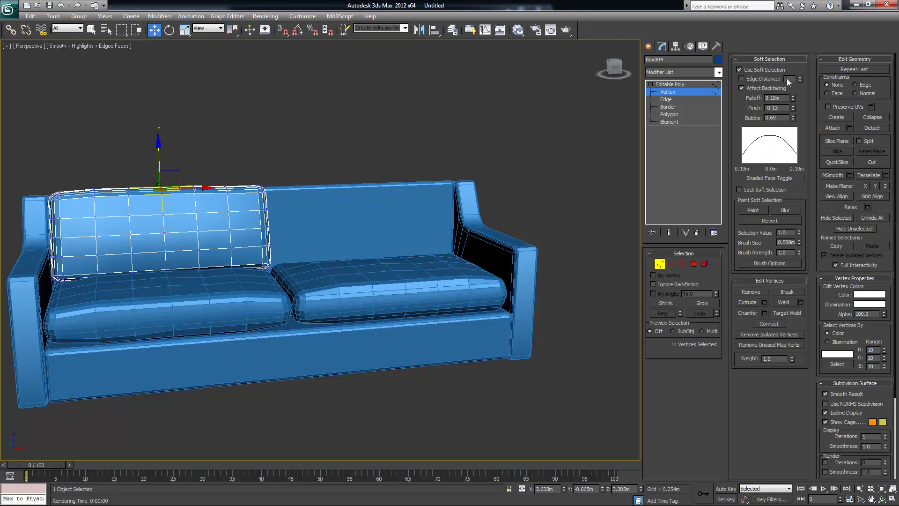
{"action": "left_click_drag", "start_coordinate": [792, 100], "coordinate": [804, 66]}
{"action": "left_click", "coordinate": [440, 108]}
{"action": "middle_click_drag", "start_coordinate": [357, 156], "coordinate": [139, 162], "text": "alt"}
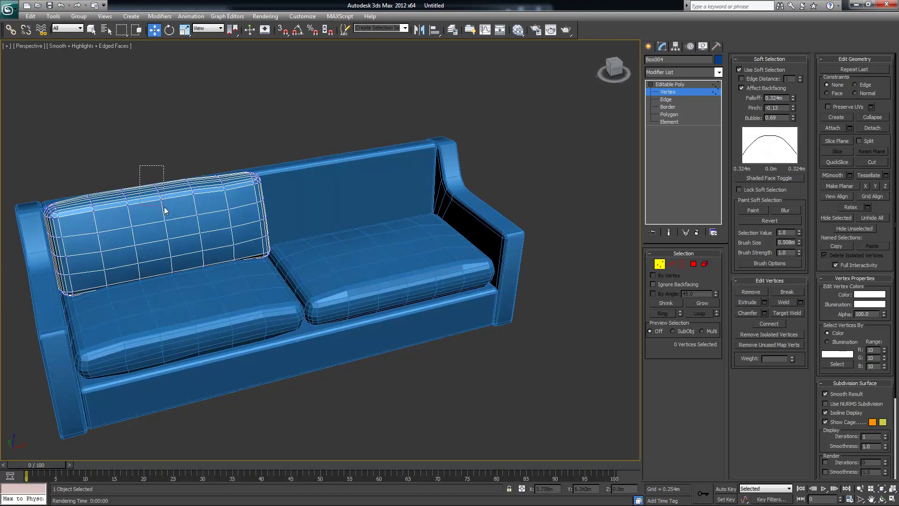
{"action": "left_click_drag", "start_coordinate": [164, 210], "coordinate": [165, 211]}
{"action": "middle_click_drag", "start_coordinate": [164, 211], "coordinate": [224, 215], "text": "alt"}
{"action": "left_click_drag", "start_coordinate": [792, 98], "coordinate": [812, 415]}
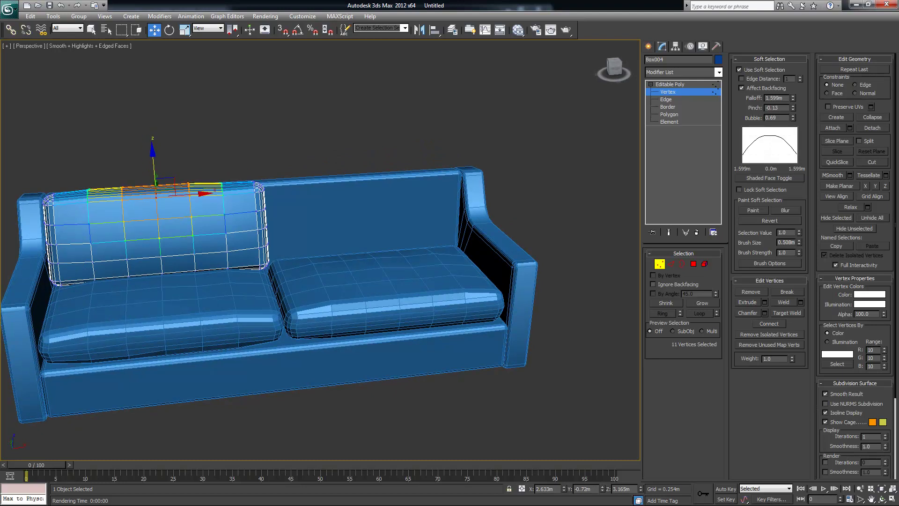
{"action": "middle_click_drag", "start_coordinate": [263, 346], "coordinate": [223, 318], "text": "alt"}
{"action": "left_click_drag", "start_coordinate": [154, 148], "coordinate": [154, 143]}
- Try raising the top vertices near the left back cushion's outer end, and undo the latest vertex edits
{"action": "middle_click_drag", "start_coordinate": [154, 143], "coordinate": [83, 180], "text": "alt"}
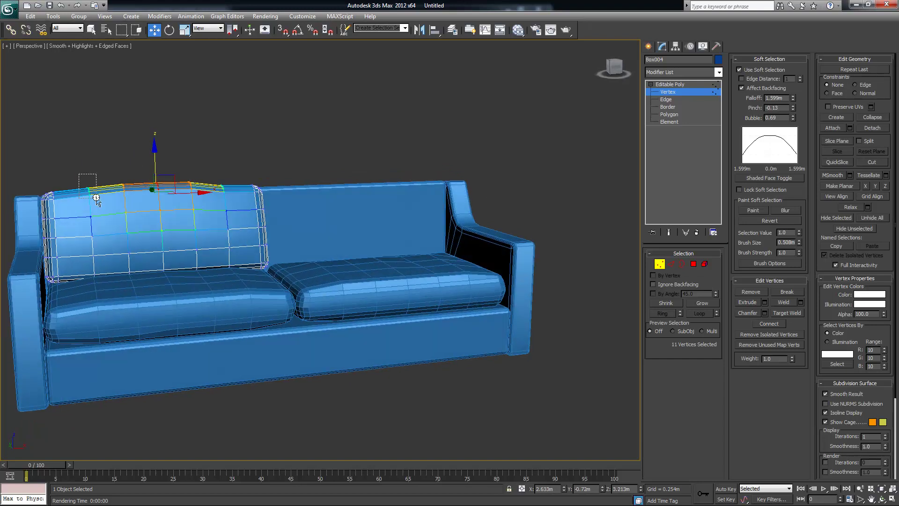
{"action": "left_click_drag", "start_coordinate": [97, 202], "coordinate": [97, 202]}
{"action": "left_click_drag", "start_coordinate": [78, 166], "coordinate": [79, 163]}
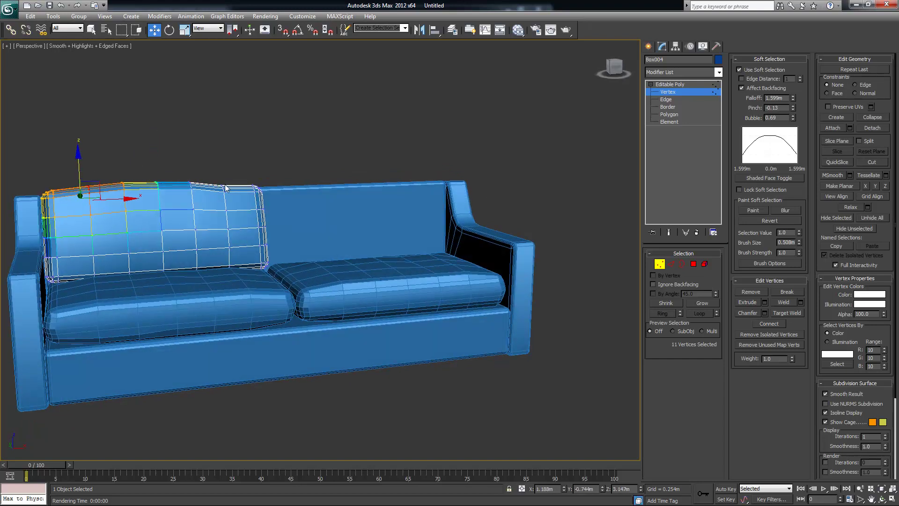
{"action": "middle_click_drag", "start_coordinate": [249, 178], "coordinate": [281, 198], "text": "alt"}
{"action": "key", "text": "ctrl+z"}
{"action": "key", "text": "ctrl+z"}
{"action": "key", "text": "ctrl+z"}
- Readjust the height of the top-centre vertices on the left back cushion
{"action": "left_click_drag", "start_coordinate": [155, 152], "coordinate": [154, 152]}
{"action": "left_click", "coordinate": [204, 159]}
{"action": "middle_click_drag", "start_coordinate": [204, 159], "coordinate": [277, 208], "text": "alt"}
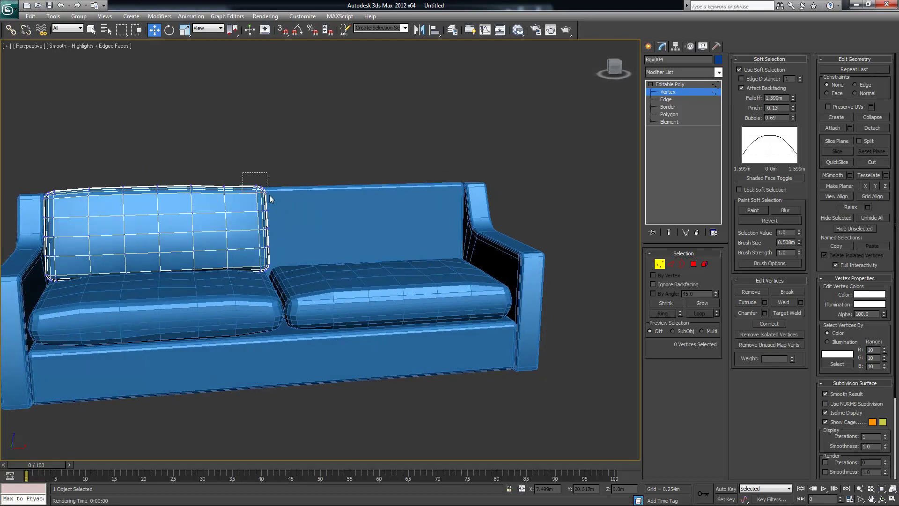
- Lower the left back cushion's inner top corner vertices slightly with a soft selection falloff of 1.295m, and leave vertex editing
{"action": "left_click_drag", "start_coordinate": [267, 196], "coordinate": [261, 173]}
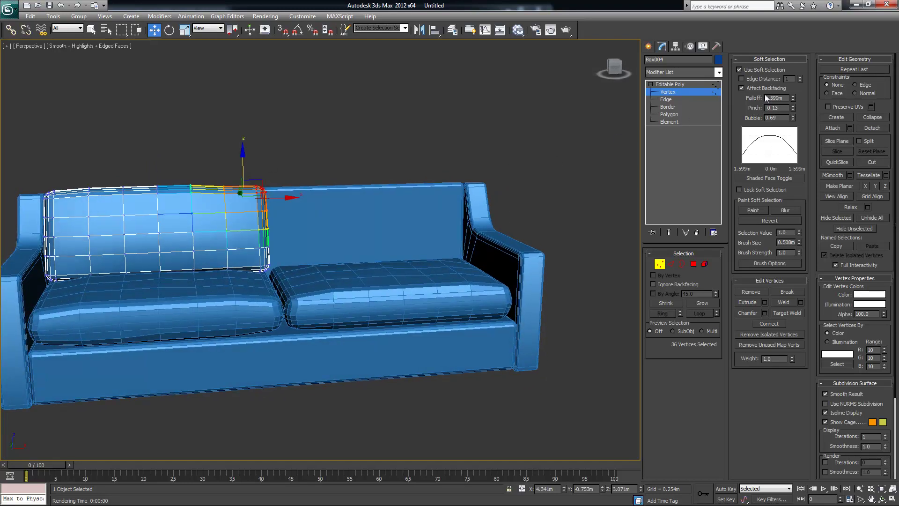
{"action": "left_click_drag", "start_coordinate": [792, 100], "coordinate": [792, 121]}
{"action": "left_click_drag", "start_coordinate": [253, 154], "coordinate": [253, 155]}
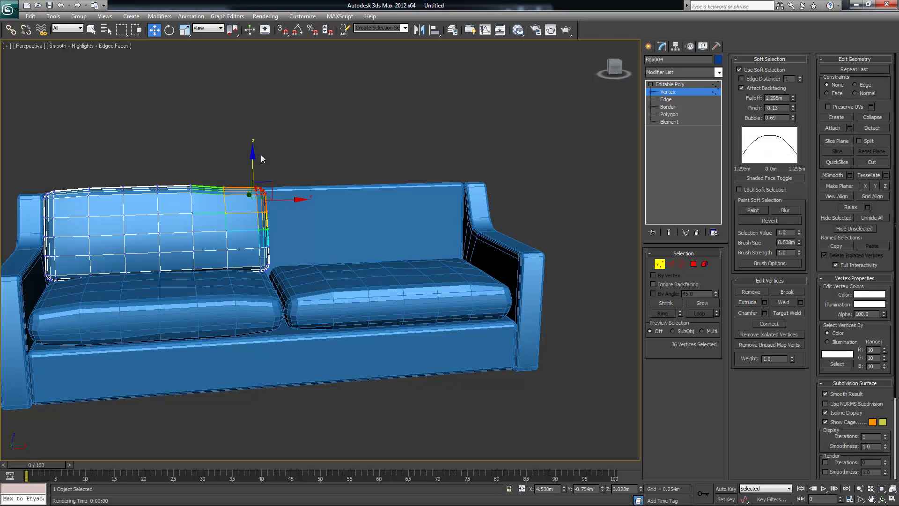
{"action": "left_click", "coordinate": [332, 190]}
{"action": "middle_click_drag", "start_coordinate": [331, 190], "coordinate": [588, 255], "text": "alt"}
{"action": "left_click", "coordinate": [659, 265]}
- Place one independent copy of the left back cushion beside it, above the right seat cushion
{"action": "middle_click_drag", "start_coordinate": [468, 248], "coordinate": [365, 236], "text": "alt"}
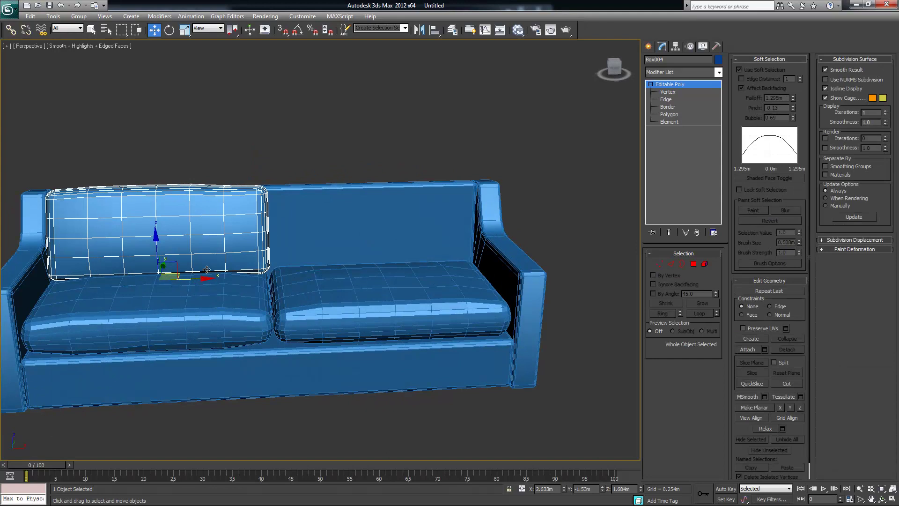
{"action": "mouse_move", "coordinate": [218, 261]}
{"action": "left_mouse_down", "text": "shift"}
{"action": "mouse_move", "coordinate": [430, 276]}
{"action": "mouse_move", "coordinate": [421, 275]}
{"action": "left_mouse_up", "text": "shift"}
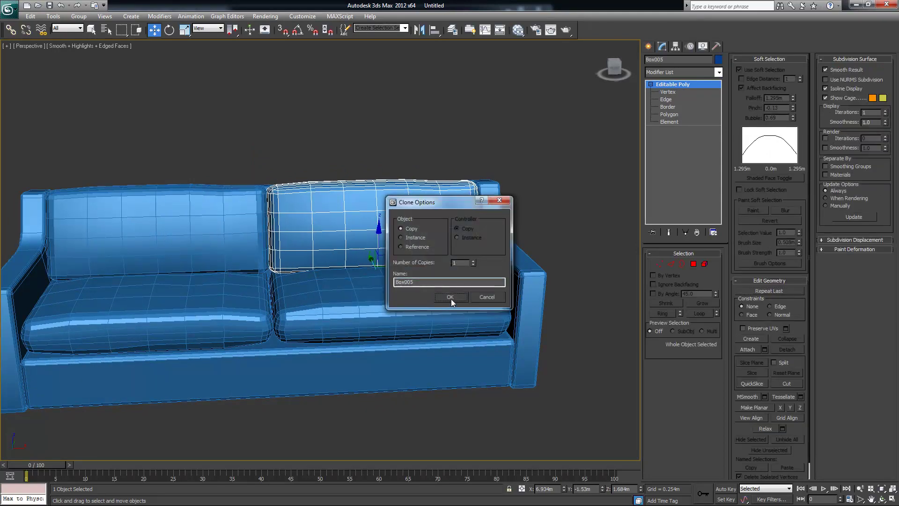
{"action": "left_click", "coordinate": [451, 295]}
{"action": "left_click", "coordinate": [401, 145]}
{"action": "middle_click_drag", "start_coordinate": [349, 197], "coordinate": [396, 247], "text": "alt"}
{"action": "scroll", "coordinate": [377, 255], "scroll_direction": "down", "scroll_amount": 3}
{"action": "scroll", "coordinate": [299, 271], "scroll_direction": "up", "scroll_amount": 2}
{"action": "scroll", "coordinate": [335, 276], "scroll_direction": "up", "scroll_amount": 2}
{"action": "middle_click_drag", "start_coordinate": [310, 272], "coordinate": [316, 272], "text": "alt"}
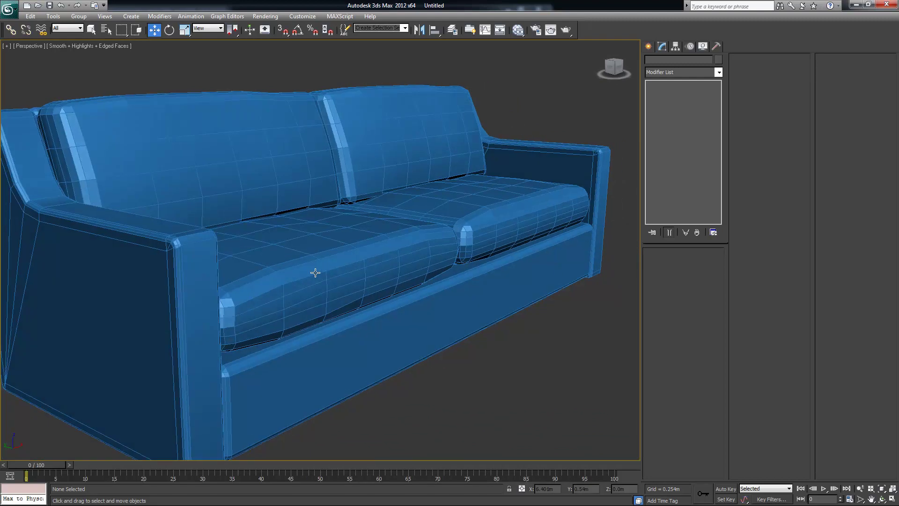
- Switch to Windows Photo Viewer and examine the sofa's arms, cushions and edge details in the reference photos
{"action": "left_click", "coordinate": [245, 293]}
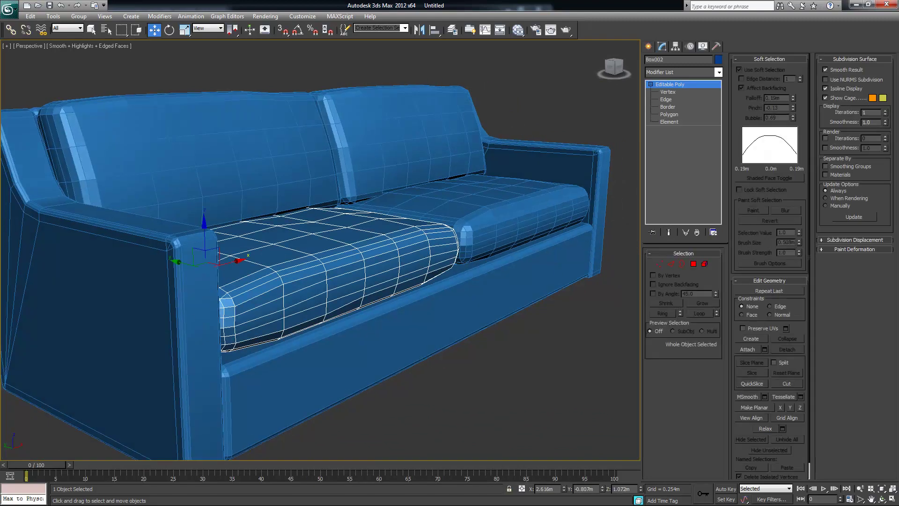
{"action": "left_click", "coordinate": [196, 252]}
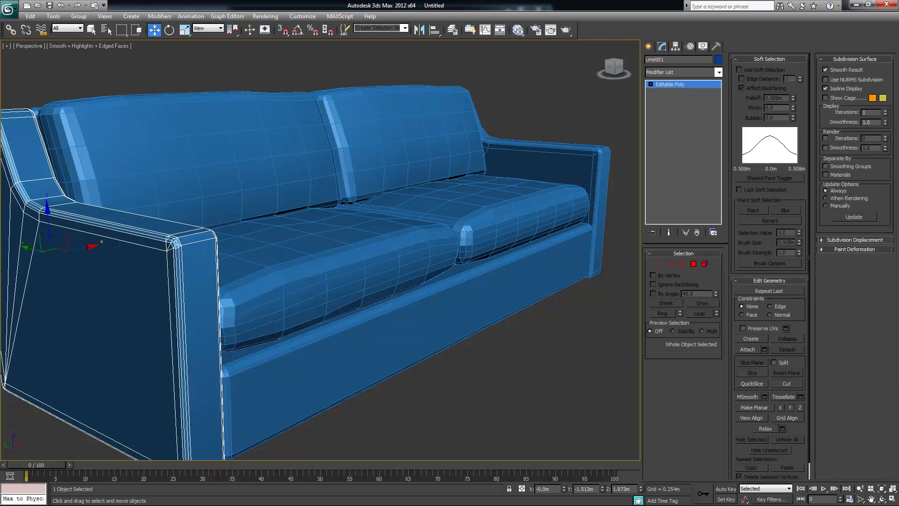
{"action": "key", "text": "alt+Tab"}
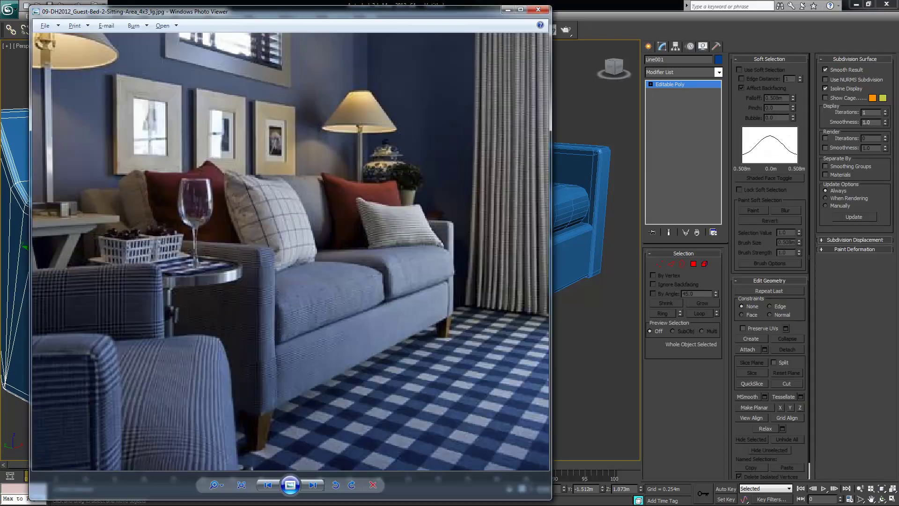
{"action": "scroll", "coordinate": [304, 287], "scroll_direction": "up", "scroll_amount": 3}
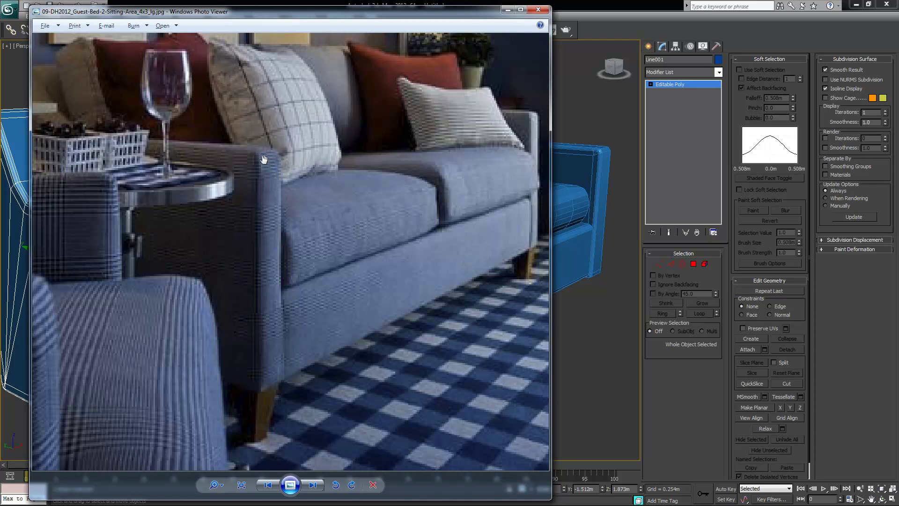
{"action": "left_click", "coordinate": [271, 488]}
{"action": "left_click", "coordinate": [311, 486]}
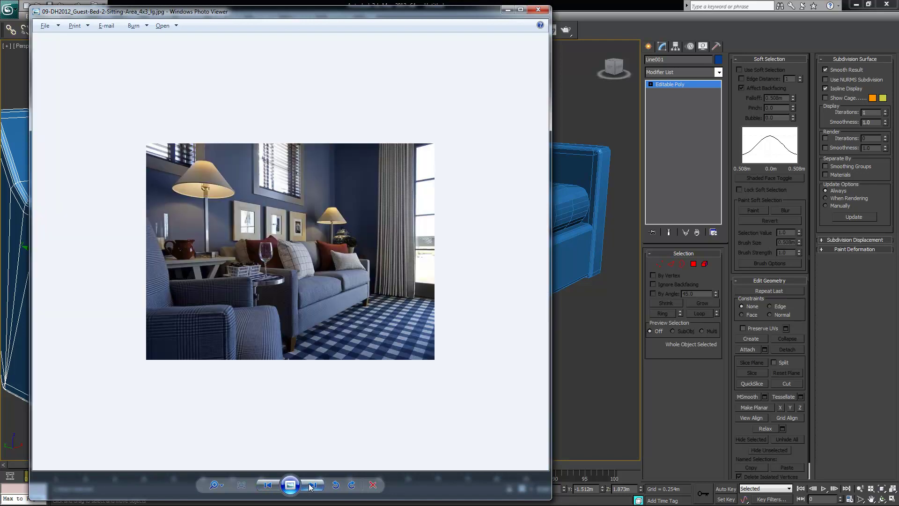
{"action": "left_click", "coordinate": [312, 485]}
{"action": "left_click", "coordinate": [311, 485]}
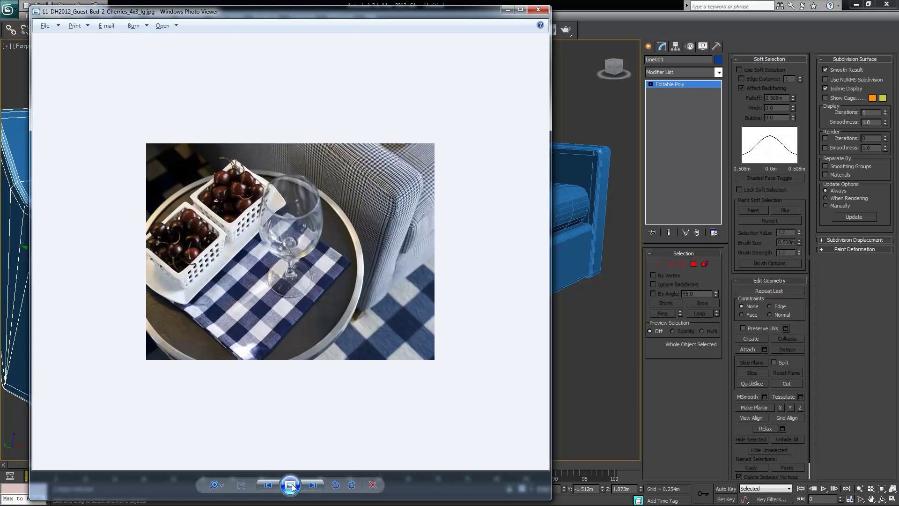
{"action": "left_click", "coordinate": [265, 484]}
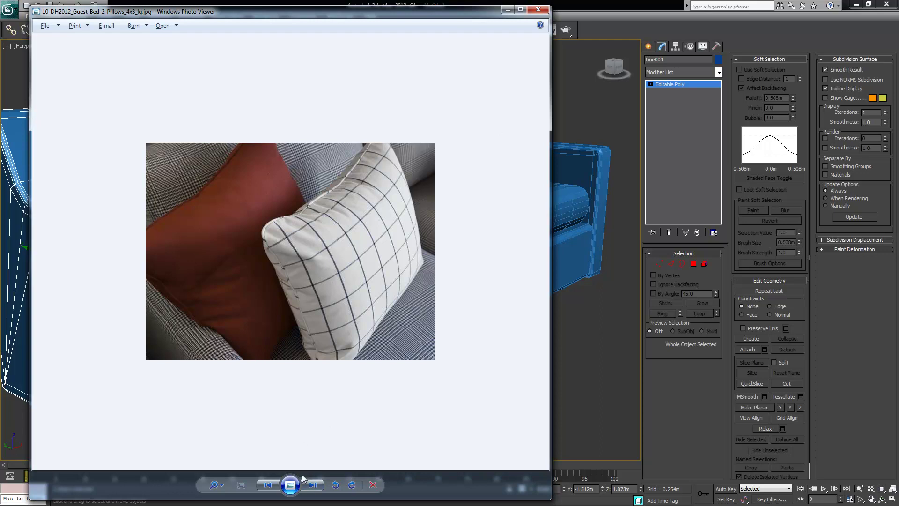
{"action": "left_click", "coordinate": [312, 485]}
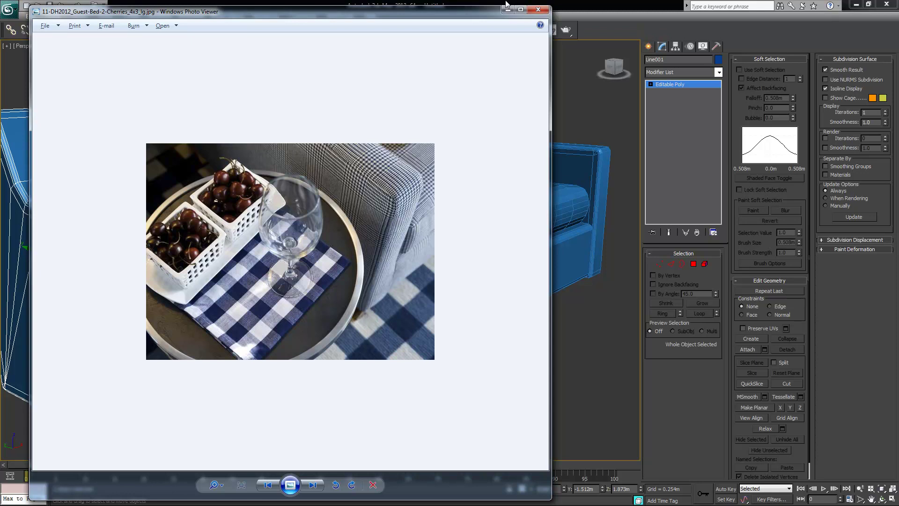
{"action": "left_click", "coordinate": [584, 7]}
- Inspect the modelled sofa's overall shape, then the left arm's front corner and the seat cushion's edges up close
{"action": "scroll", "coordinate": [257, 266], "scroll_direction": "up", "scroll_amount": 6}
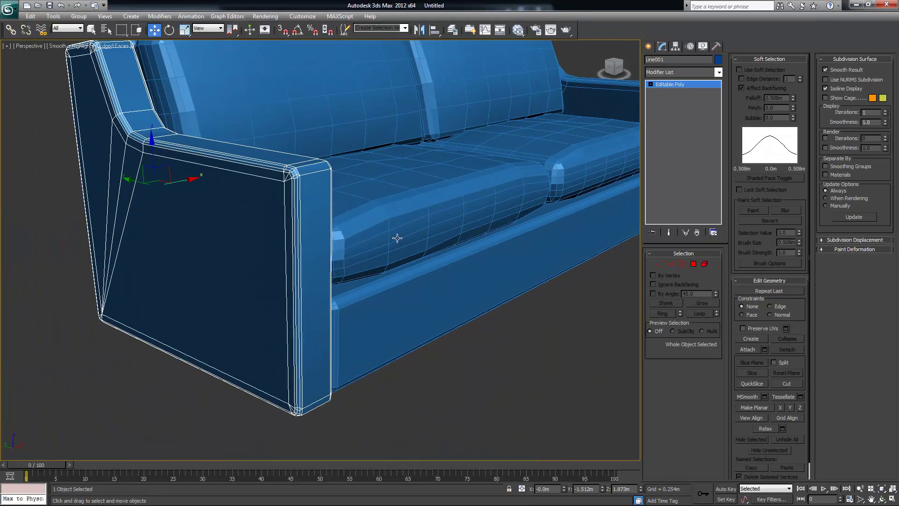
{"action": "left_click", "coordinate": [557, 382]}
{"action": "scroll", "coordinate": [499, 338], "scroll_direction": "down", "scroll_amount": 8}
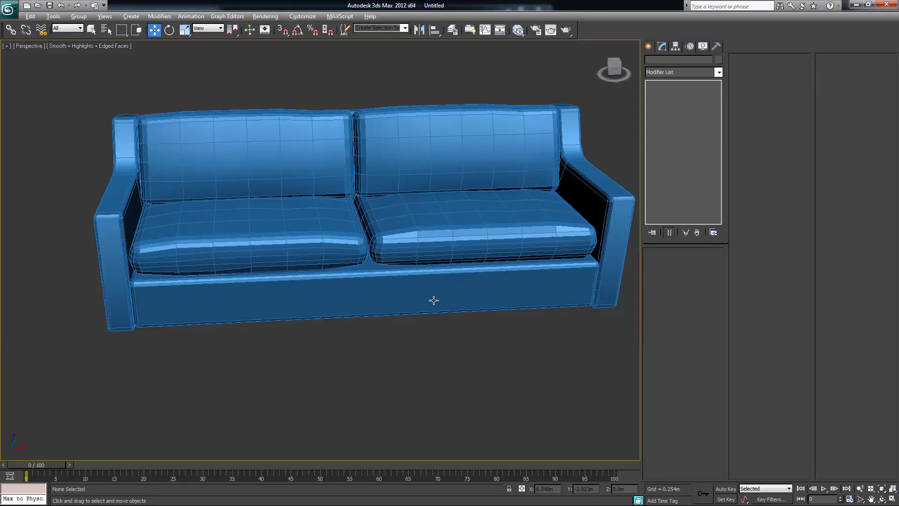
{"action": "middle_click_drag", "start_coordinate": [433, 300], "coordinate": [466, 295], "text": "alt"}
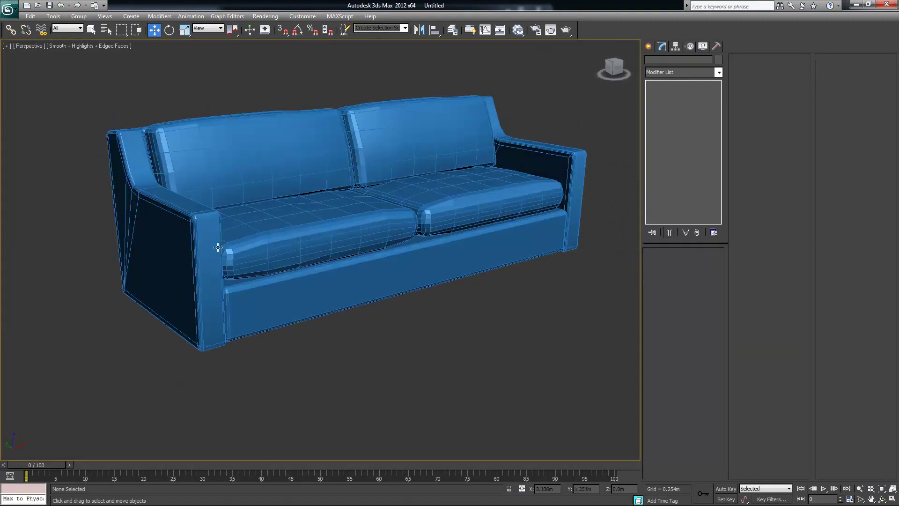
{"action": "left_click", "coordinate": [181, 226]}
{"action": "middle_click_drag", "start_coordinate": [181, 226], "coordinate": [302, 236], "text": "alt"}
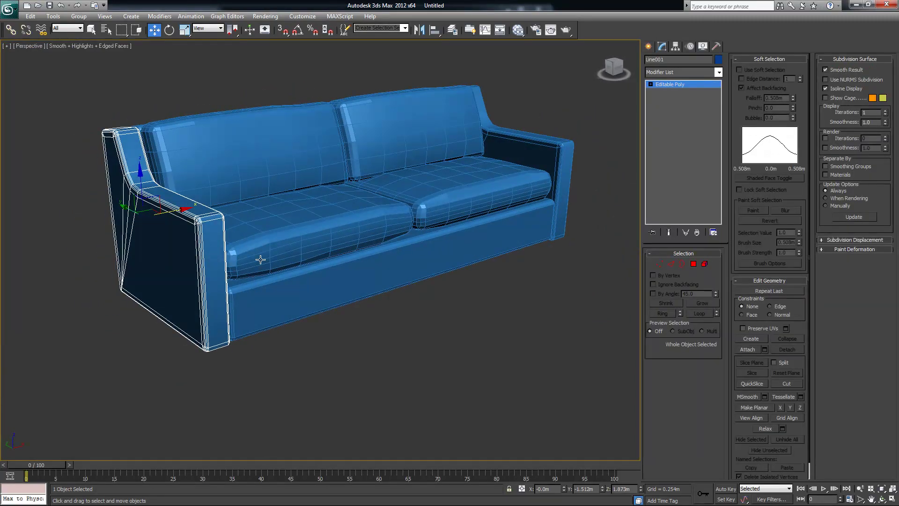
{"action": "left_click", "coordinate": [361, 219]}
{"action": "scroll", "coordinate": [282, 212], "scroll_direction": "up", "scroll_amount": 5}
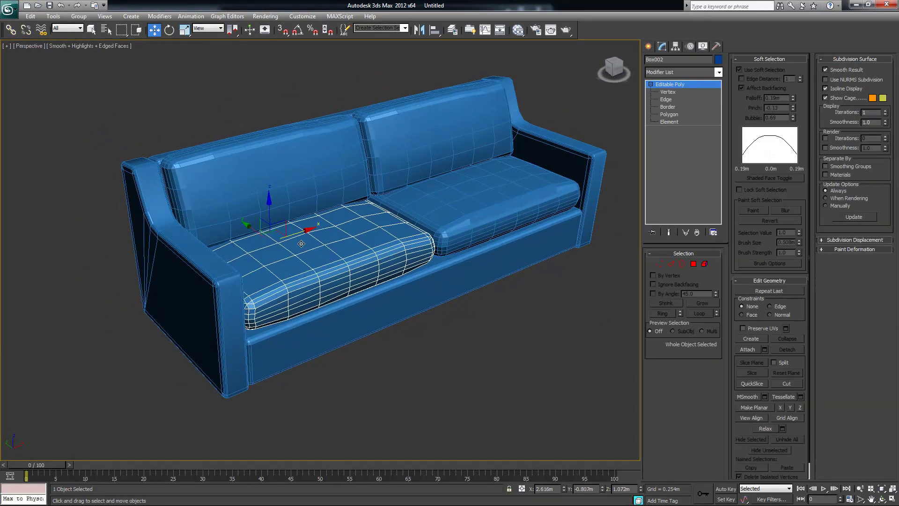
{"action": "scroll", "coordinate": [287, 299], "scroll_direction": "down", "scroll_amount": 3}
{"action": "scroll", "coordinate": [287, 301], "scroll_direction": "up", "scroll_amount": 4}
{"action": "scroll", "coordinate": [328, 269], "scroll_direction": "up", "scroll_amount": 5}
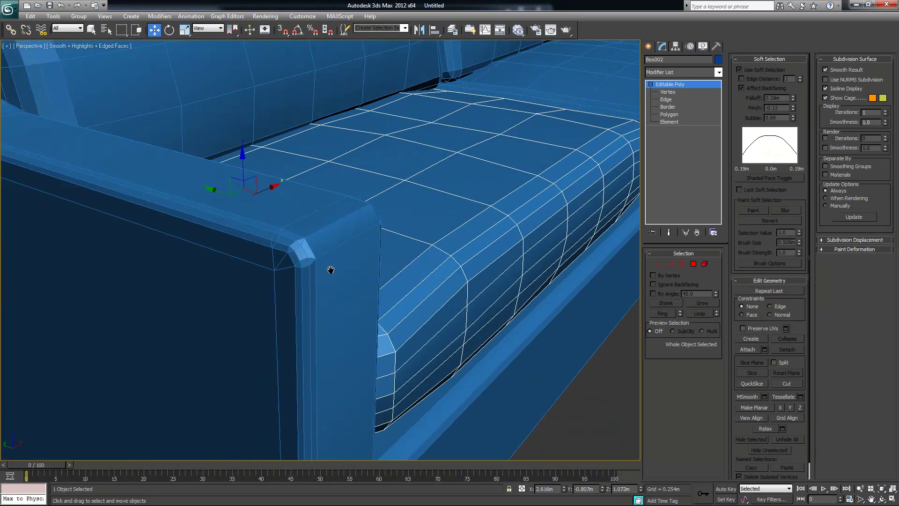
{"action": "middle_click_drag", "start_coordinate": [324, 270], "coordinate": [216, 245], "text": "alt"}
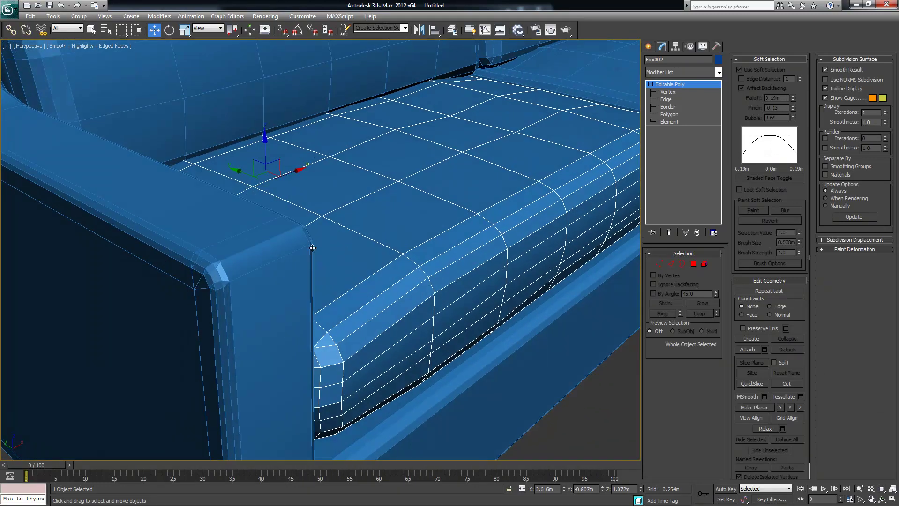
- Select the edge loop running along the outer top and front edge of the sofa's left arm
{"action": "left_click", "coordinate": [670, 264]}
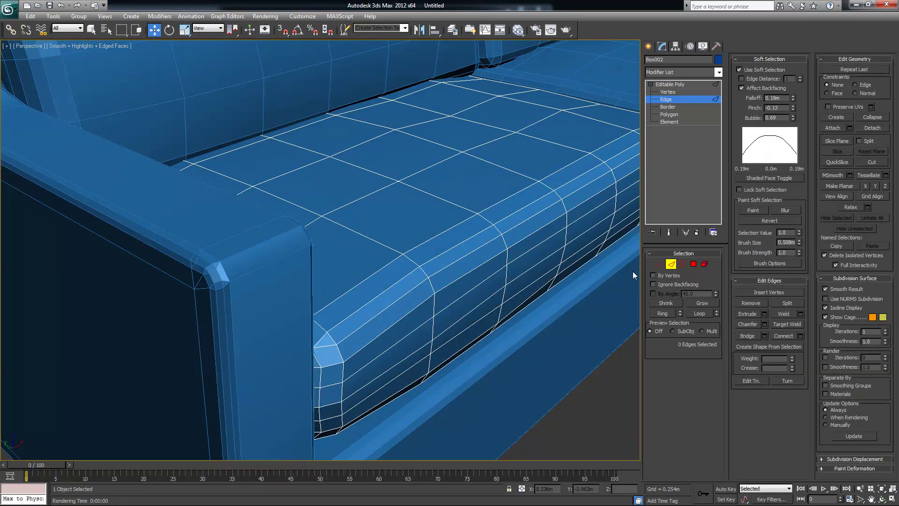
{"action": "left_click", "coordinate": [671, 264]}
{"action": "left_click", "coordinate": [263, 253]}
{"action": "middle_click_drag", "start_coordinate": [264, 252], "coordinate": [418, 273], "text": "alt"}
{"action": "left_click", "coordinate": [671, 264]}
{"action": "middle_click_drag", "start_coordinate": [476, 273], "coordinate": [274, 231], "text": "alt"}
{"action": "left_click", "coordinate": [237, 203]}
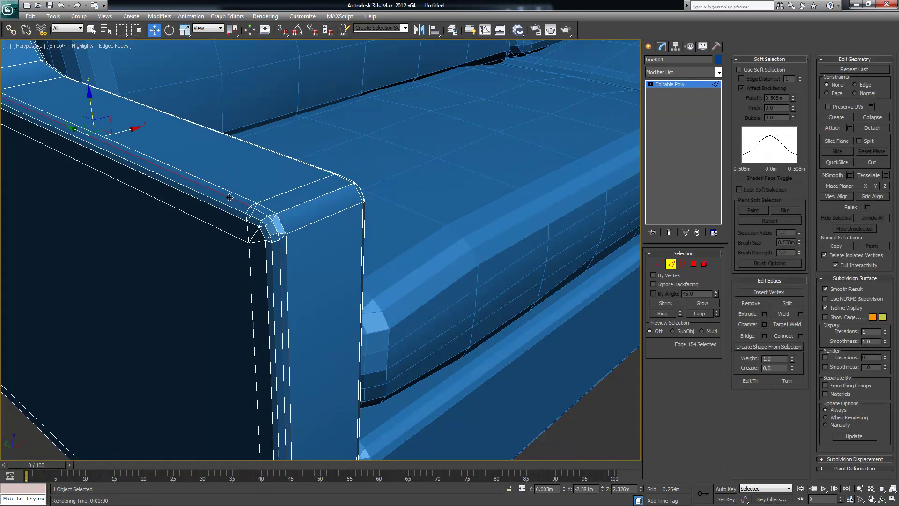
{"action": "middle_click_drag", "start_coordinate": [281, 246], "coordinate": [262, 240], "text": "alt"}
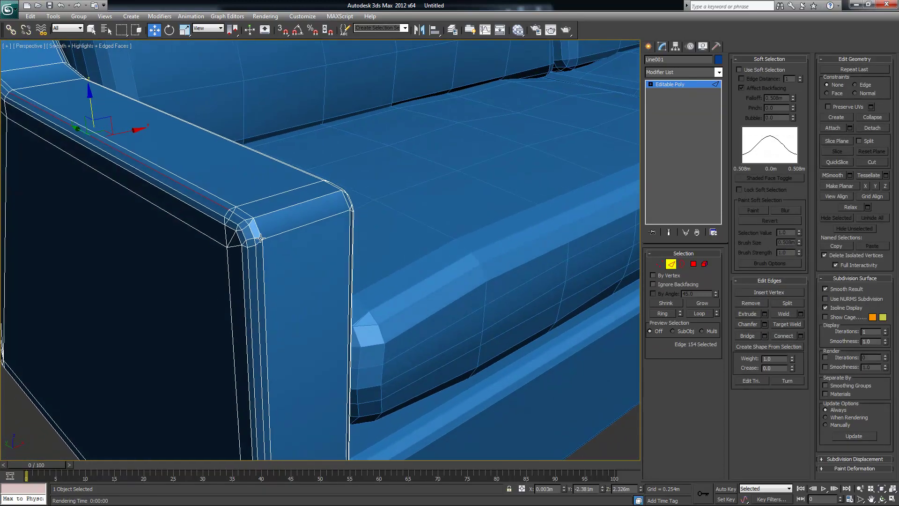
{"action": "left_click", "coordinate": [698, 314]}
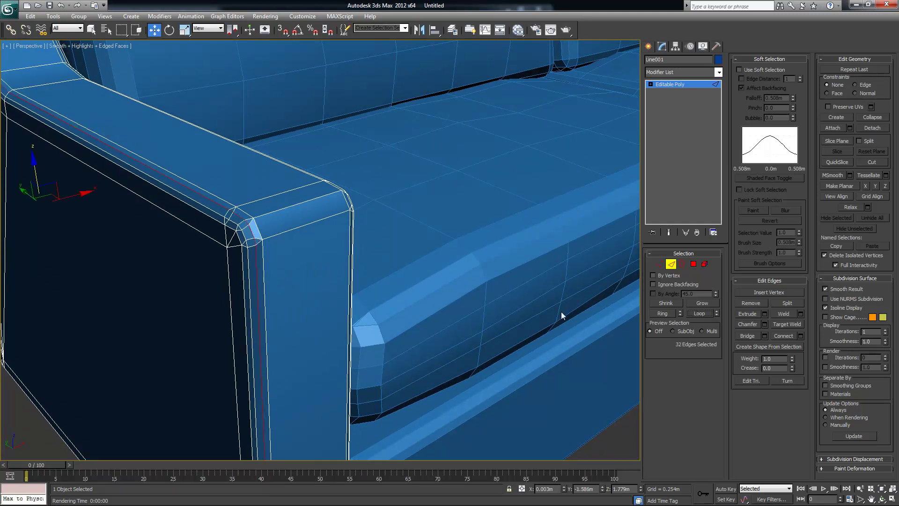
- Add the arm's front corner edges and the edge loop along its inner side to the selection
{"action": "scroll", "coordinate": [459, 295], "scroll_direction": "up", "scroll_amount": 3}
{"action": "middle_click_drag", "start_coordinate": [461, 295], "coordinate": [437, 194]}
{"action": "scroll", "coordinate": [423, 213], "scroll_direction": "down", "scroll_amount": 4}
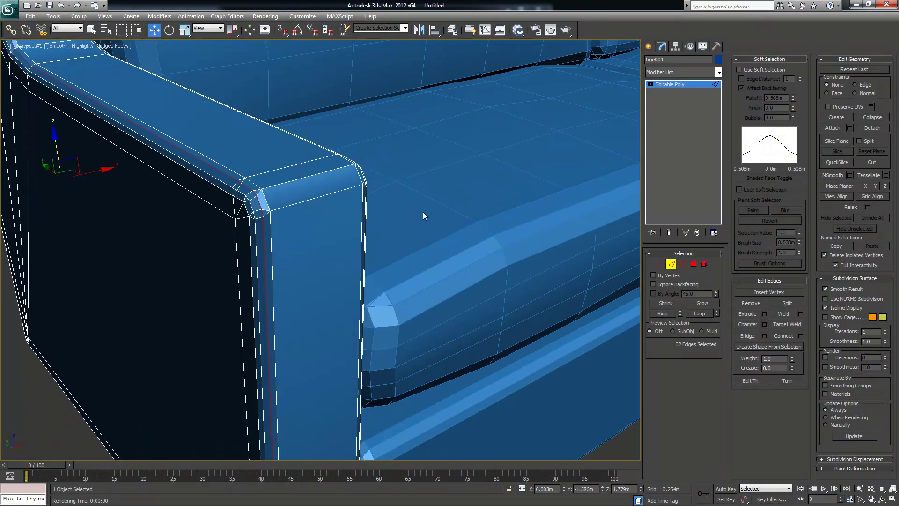
{"action": "scroll", "coordinate": [419, 216], "scroll_direction": "up", "scroll_amount": 1}
{"action": "scroll", "coordinate": [359, 220], "scroll_direction": "up", "scroll_amount": 2}
{"action": "middle_click_drag", "start_coordinate": [358, 219], "coordinate": [302, 223]}
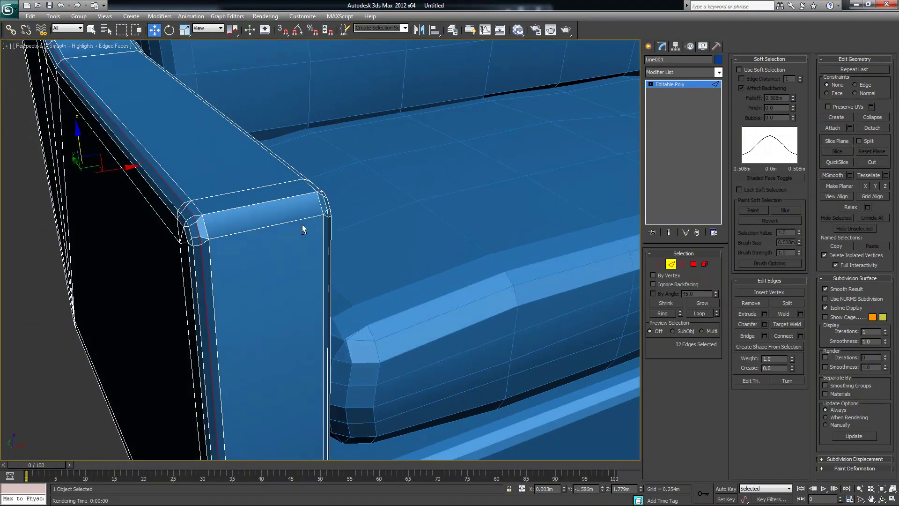
{"action": "left_click", "coordinate": [197, 214], "text": "ctrl"}
{"action": "left_click", "coordinate": [212, 214], "text": "ctrl"}
{"action": "middle_click_drag", "start_coordinate": [286, 224], "coordinate": [104, 217]}
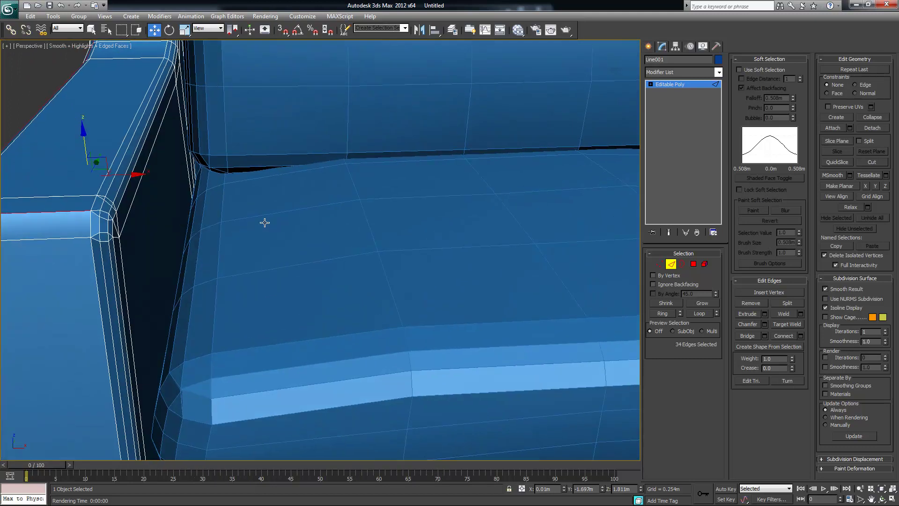
{"action": "left_click", "coordinate": [102, 206], "text": "ctrl"}
{"action": "left_click", "coordinate": [699, 313]}
- Clean up the edge selection at the arm's front corners, removing stray corner edges and adding the short edge joining the loops
{"action": "middle_click_drag", "start_coordinate": [341, 290], "coordinate": [153, 258], "text": "alt"}
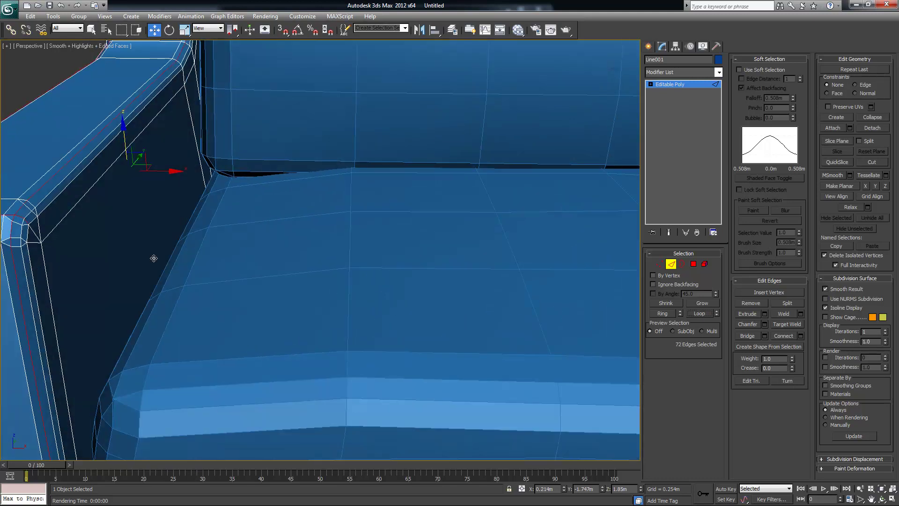
{"action": "left_click", "coordinate": [21, 218], "text": "alt"}
{"action": "middle_click_drag", "start_coordinate": [65, 251], "coordinate": [120, 276], "text": "alt"}
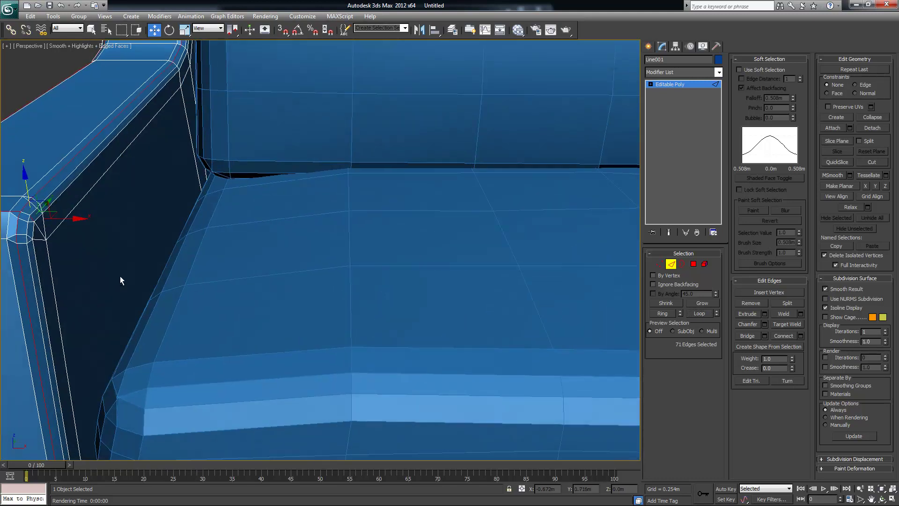
{"action": "left_click", "coordinate": [29, 214], "text": "alt"}
{"action": "middle_click_drag", "start_coordinate": [29, 215], "coordinate": [123, 260], "text": "alt"}
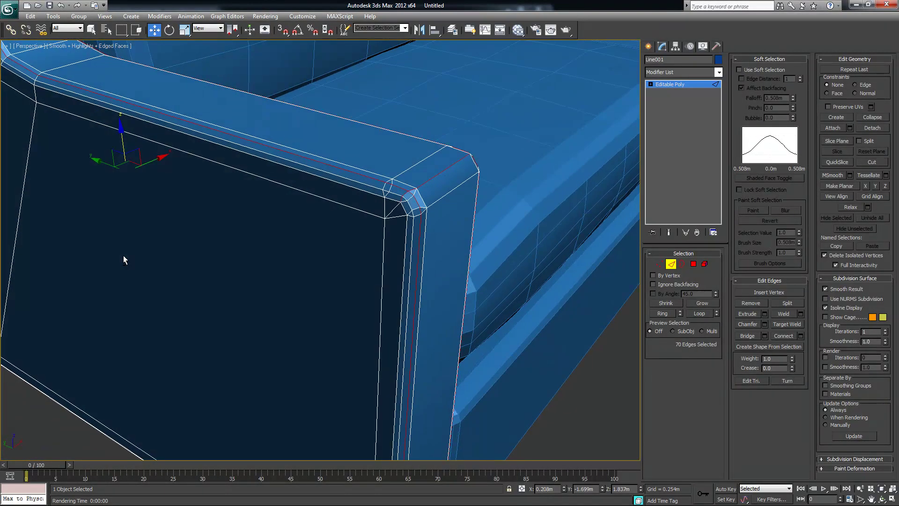
{"action": "left_click", "coordinate": [399, 197], "text": "alt"}
{"action": "middle_click_drag", "start_coordinate": [406, 237], "coordinate": [358, 232], "text": "alt"}
{"action": "left_click", "coordinate": [308, 265], "text": "ctrl"}
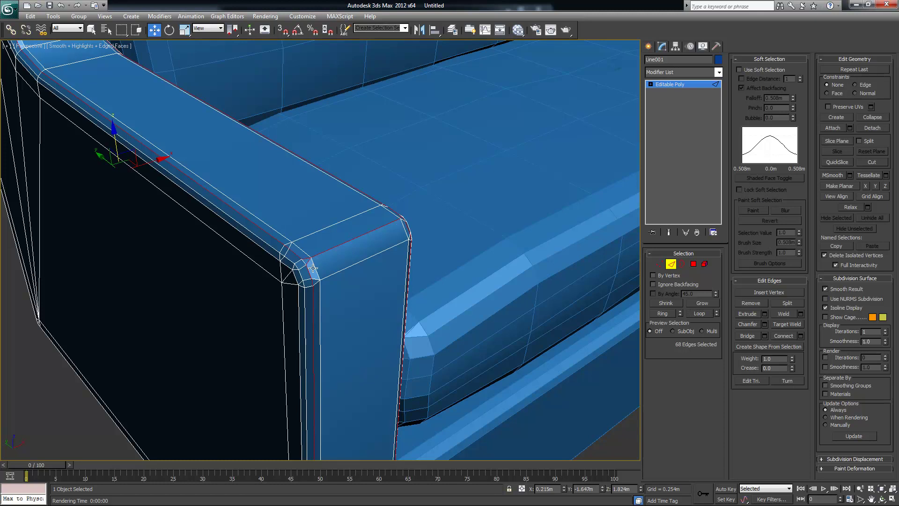
{"action": "left_click", "coordinate": [326, 275], "text": "alt"}
{"action": "middle_click_drag", "start_coordinate": [366, 294], "coordinate": [330, 300], "text": "alt"}
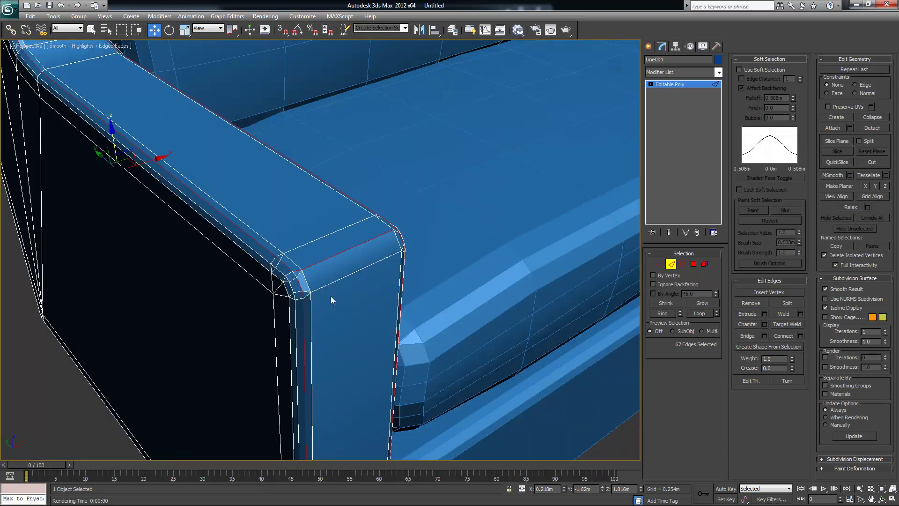
{"action": "scroll", "coordinate": [298, 288], "scroll_direction": "up", "scroll_amount": 4}
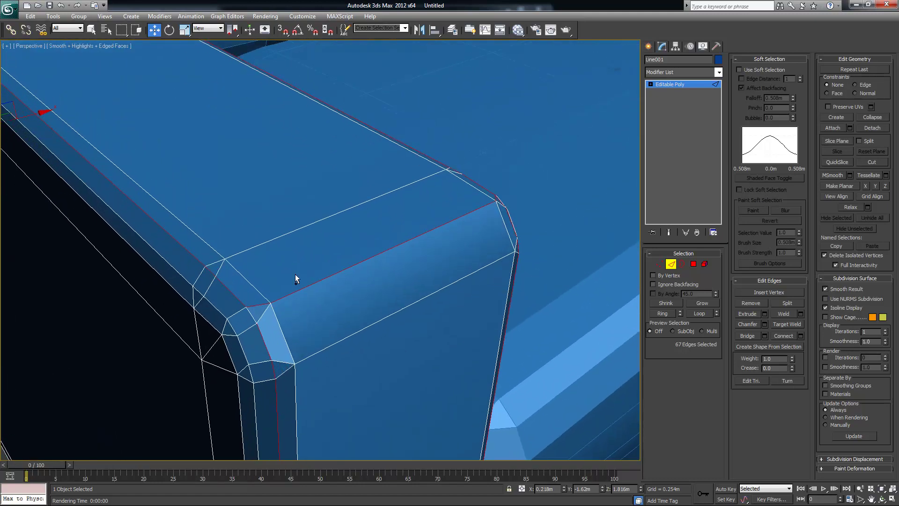
{"action": "left_click", "coordinate": [253, 315], "text": "ctrl"}
{"action": "scroll", "coordinate": [305, 329], "scroll_direction": "down", "scroll_amount": 5}
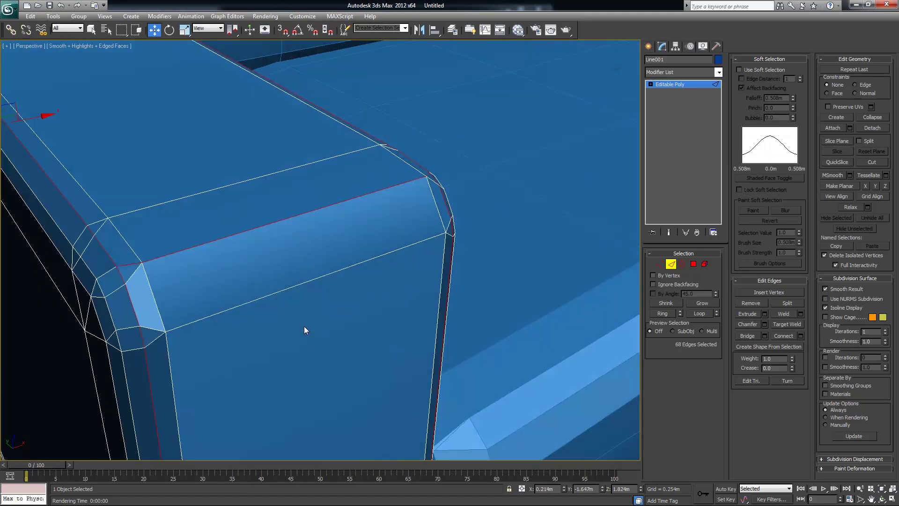
- Extrude the selected arm edges inward with a height of about -0.005 m and a narrow width to form a seam groove
{"action": "middle_click_drag", "start_coordinate": [304, 327], "coordinate": [426, 255], "text": "alt"}
{"action": "scroll", "coordinate": [415, 271], "scroll_direction": "up", "scroll_amount": 1}
{"action": "scroll", "coordinate": [415, 272], "scroll_direction": "up", "scroll_amount": 4}
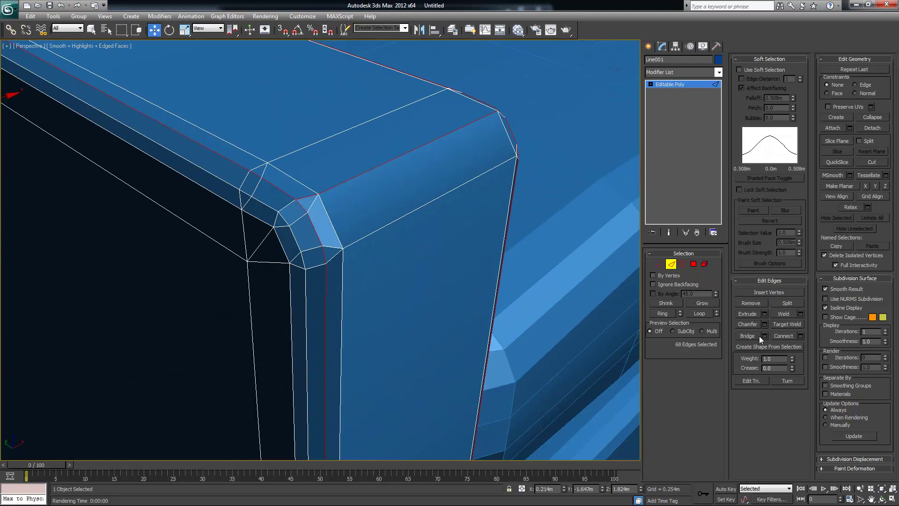
{"action": "left_click", "coordinate": [764, 313]}
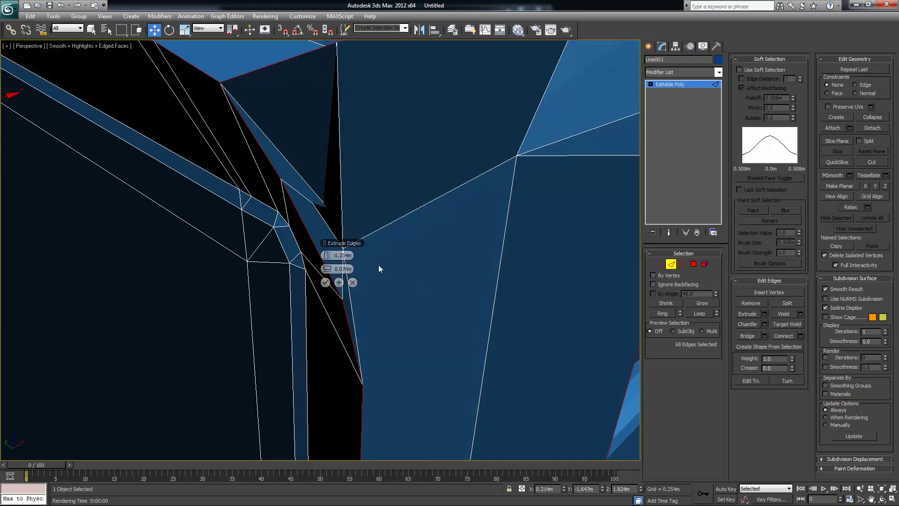
{"action": "left_click_drag", "start_coordinate": [327, 255], "coordinate": [280, 266]}
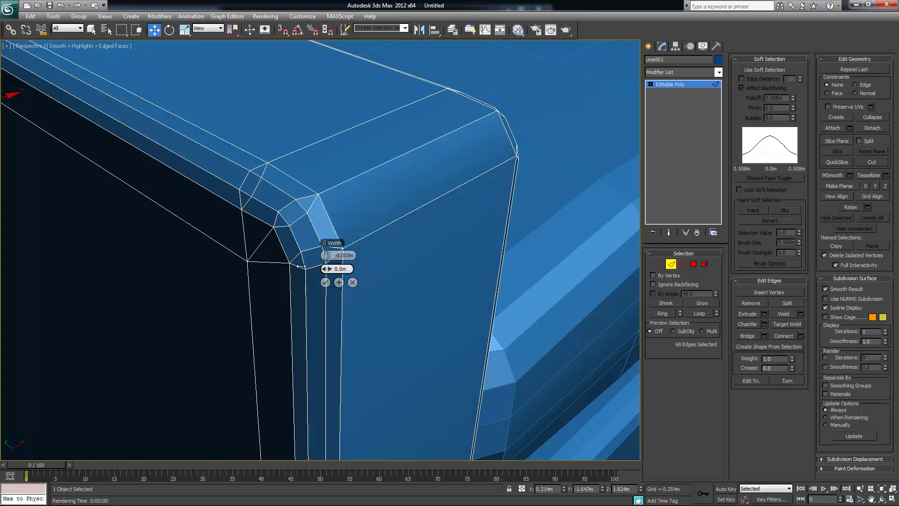
{"action": "left_click_drag", "start_coordinate": [314, 264], "coordinate": [327, 255]}
{"action": "middle_click_drag", "start_coordinate": [399, 271], "coordinate": [403, 272], "text": "alt"}
{"action": "left_click", "coordinate": [325, 283]}
- Leave edge editing, enable NURMS subdivision on the left arm, and deselect it to check the smoothed seam
{"action": "scroll", "coordinate": [462, 270], "scroll_direction": "down", "scroll_amount": 5}
{"action": "middle_click_drag", "start_coordinate": [369, 274], "coordinate": [293, 269], "text": "alt"}
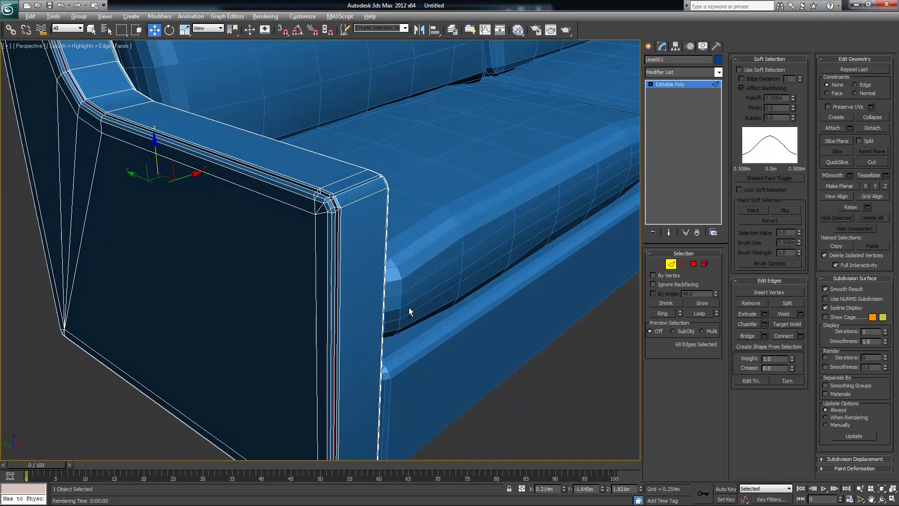
{"action": "scroll", "coordinate": [397, 295], "scroll_direction": "up", "scroll_amount": 2}
{"action": "scroll", "coordinate": [389, 259], "scroll_direction": "up", "scroll_amount": 1}
{"action": "scroll", "coordinate": [390, 260], "scroll_direction": "down", "scroll_amount": 1}
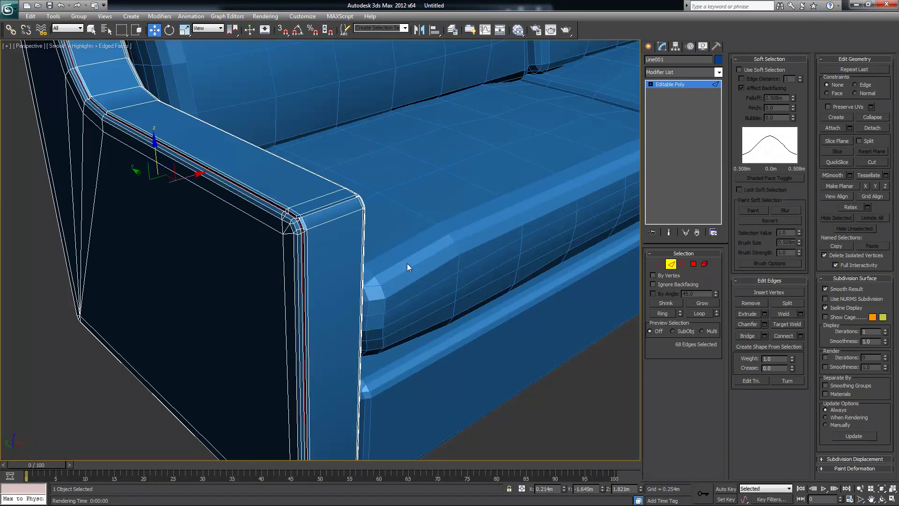
{"action": "left_click", "coordinate": [671, 263]}
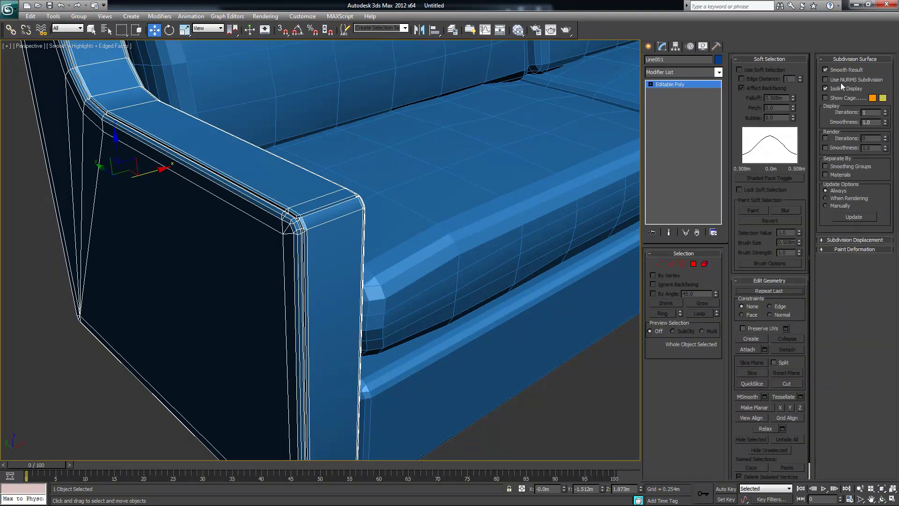
{"action": "left_click", "coordinate": [841, 80]}
{"action": "left_click", "coordinate": [512, 421]}
{"action": "scroll", "coordinate": [465, 371], "scroll_direction": "down", "scroll_amount": 2}
{"action": "scroll", "coordinate": [345, 293], "scroll_direction": "up", "scroll_amount": 2}
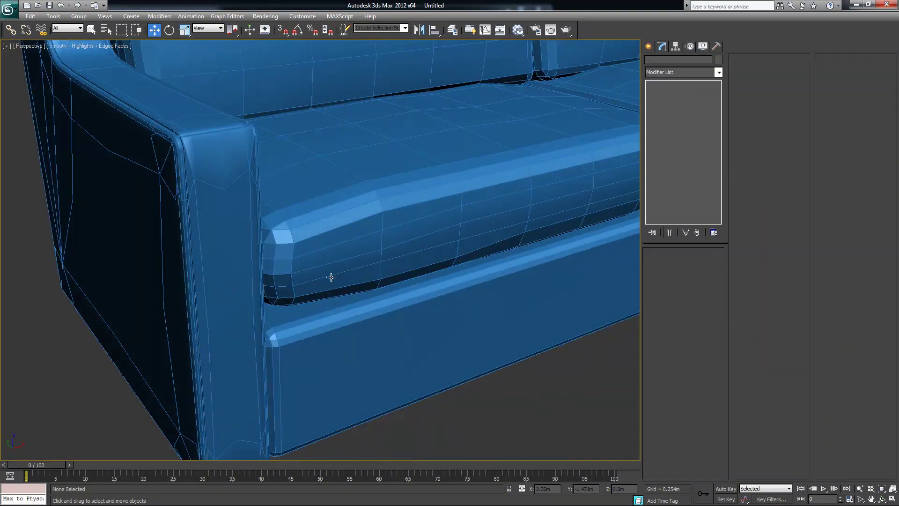
- Test-render the perspective view of the armrest's front upper corner and close the rendered image
{"action": "scroll", "coordinate": [243, 251], "scroll_direction": "up", "scroll_amount": 2}
{"action": "scroll", "coordinate": [234, 245], "scroll_direction": "up", "scroll_amount": 3}
{"action": "middle_click_drag", "start_coordinate": [234, 245], "coordinate": [265, 261], "text": "alt"}
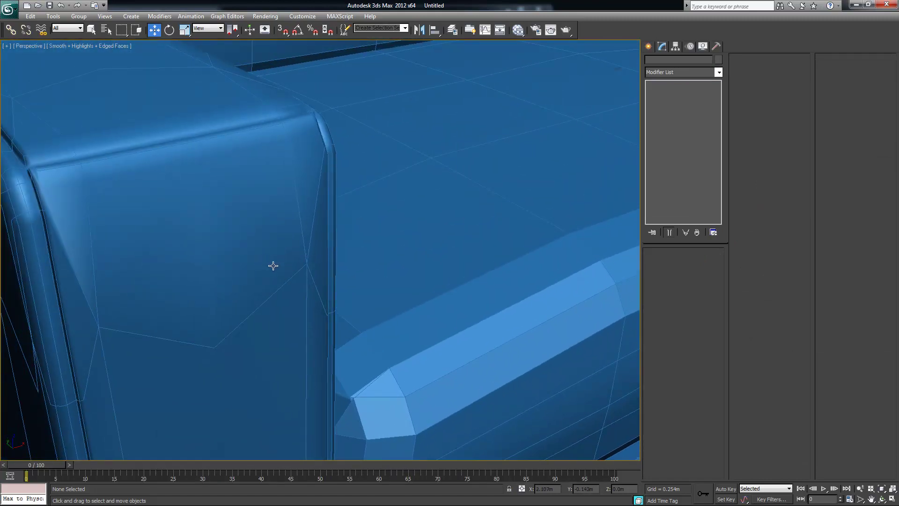
{"action": "scroll", "coordinate": [265, 261], "scroll_direction": "up", "scroll_amount": 2}
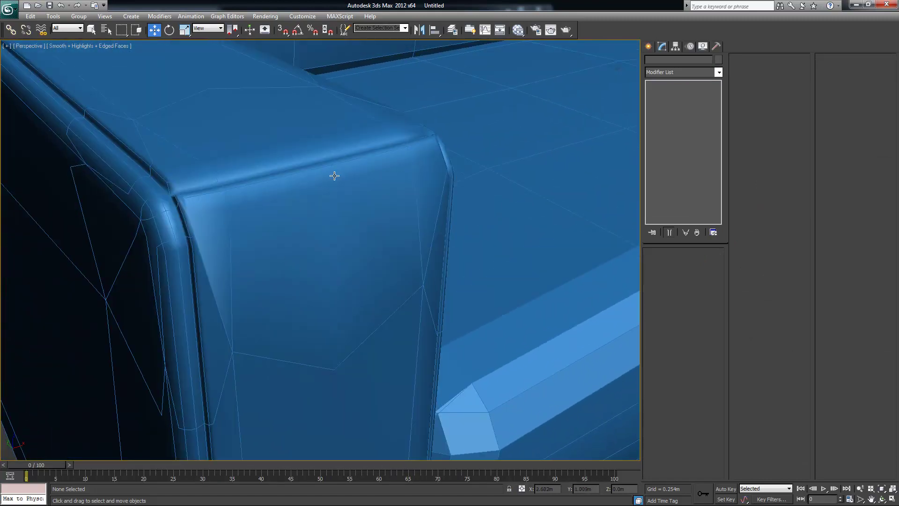
{"action": "left_click", "coordinate": [550, 29]}
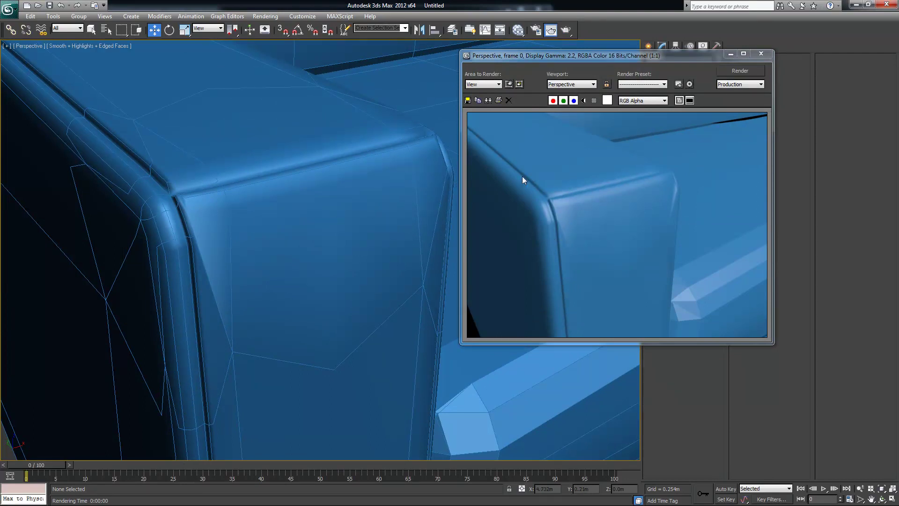
{"action": "left_click", "coordinate": [761, 54]}
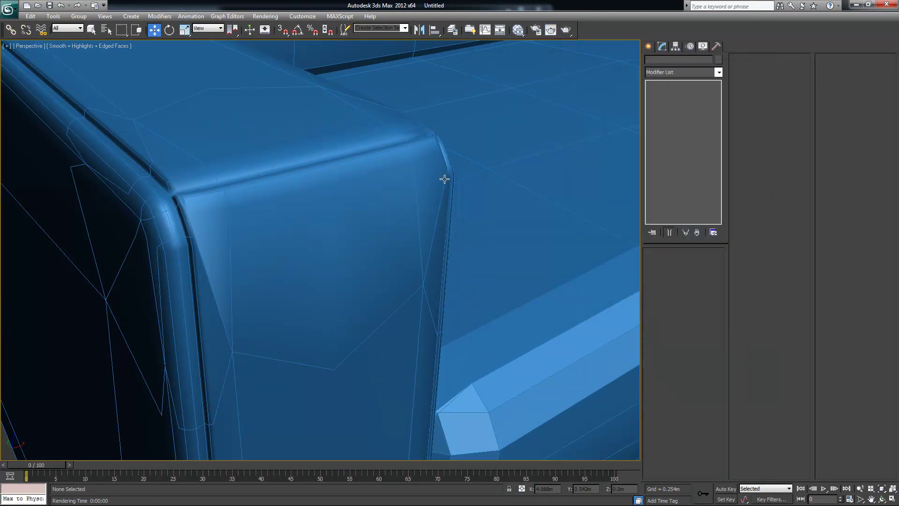
- Select the armrest and examine its piped seams and corner topology next to the seat cushion
{"action": "scroll", "coordinate": [443, 178], "scroll_direction": "down", "scroll_amount": 2}
{"action": "left_click", "coordinate": [407, 200]}
{"action": "scroll", "coordinate": [407, 201], "scroll_direction": "down", "scroll_amount": 2}
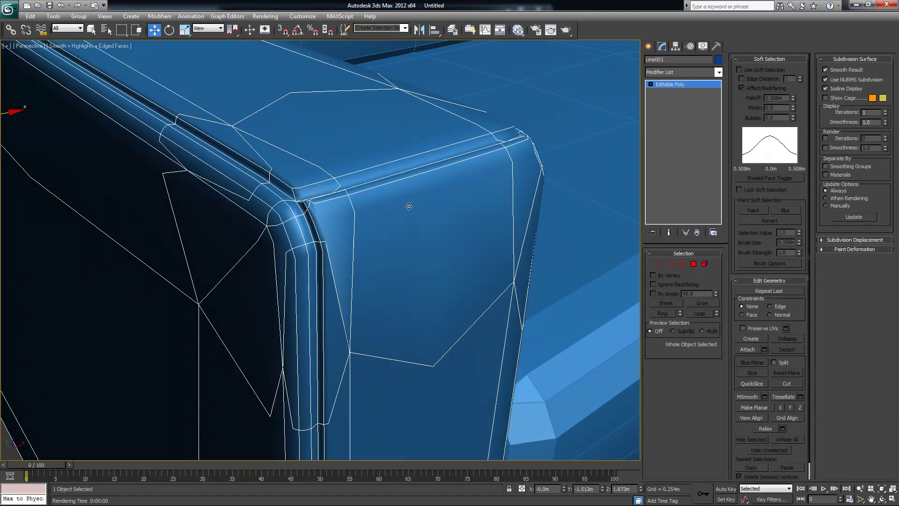
{"action": "scroll", "coordinate": [409, 206], "scroll_direction": "down", "scroll_amount": 3}
{"action": "scroll", "coordinate": [383, 216], "scroll_direction": "up", "scroll_amount": 4}
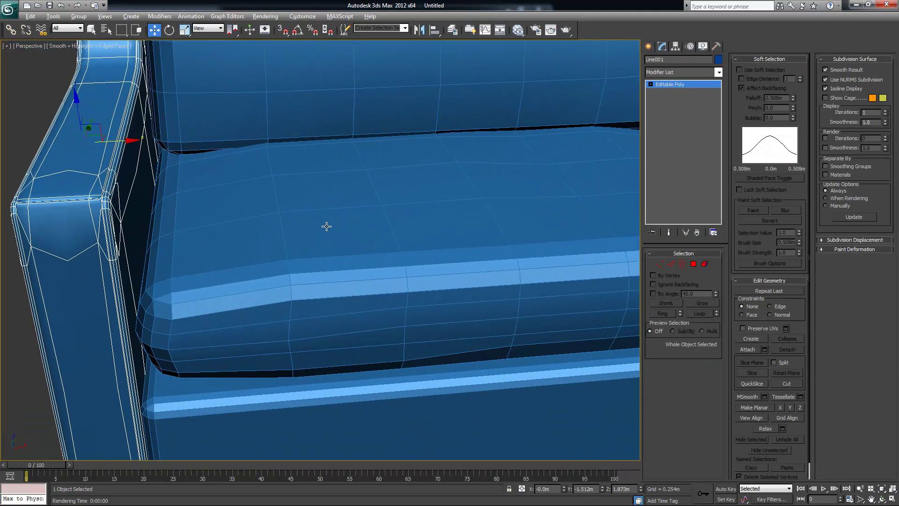
{"action": "mouse_move", "coordinate": [326, 226]}
{"action": "middle_mouse_down", "text": "alt"}
{"action": "mouse_move", "coordinate": [304, 223]}
{"action": "mouse_move", "coordinate": [346, 225]}
{"action": "mouse_move", "coordinate": [327, 220]}
{"action": "middle_mouse_up", "text": "alt"}
{"action": "scroll", "coordinate": [239, 209], "scroll_direction": "up", "scroll_amount": 3}
{"action": "scroll", "coordinate": [172, 219], "scroll_direction": "up", "scroll_amount": 2}
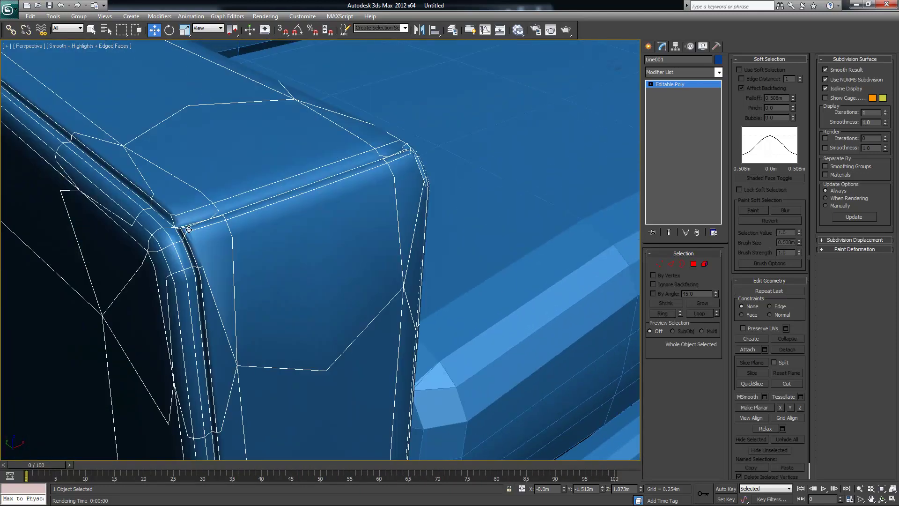
{"action": "scroll", "coordinate": [147, 209], "scroll_direction": "down", "scroll_amount": 1}
{"action": "scroll", "coordinate": [245, 262], "scroll_direction": "up", "scroll_amount": 4}
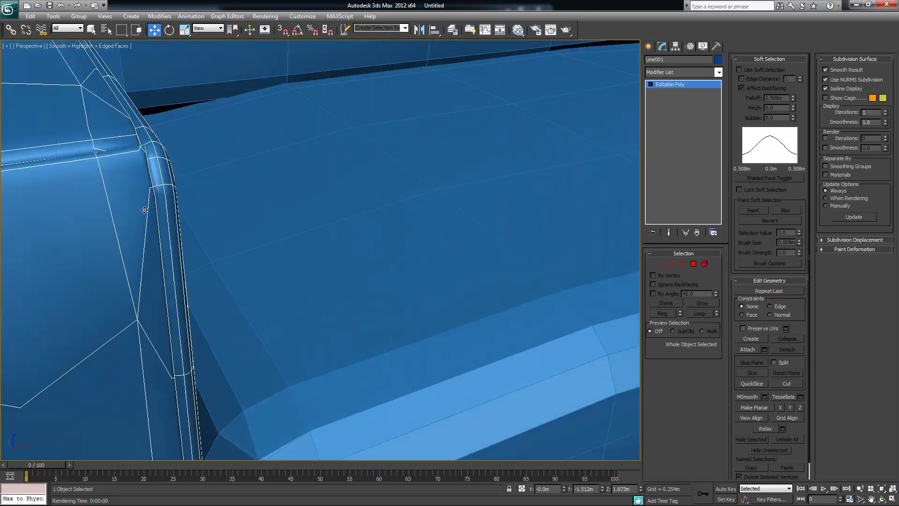
{"action": "middle_click_drag", "start_coordinate": [234, 300], "coordinate": [300, 298], "text": "alt"}
{"action": "middle_click_drag", "start_coordinate": [435, 284], "coordinate": [437, 285], "text": "alt"}
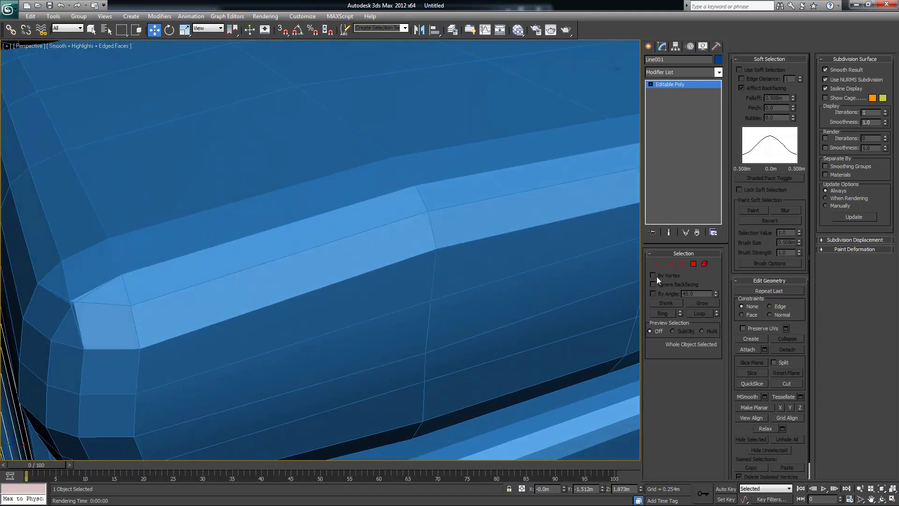
{"action": "left_click", "coordinate": [671, 264]}
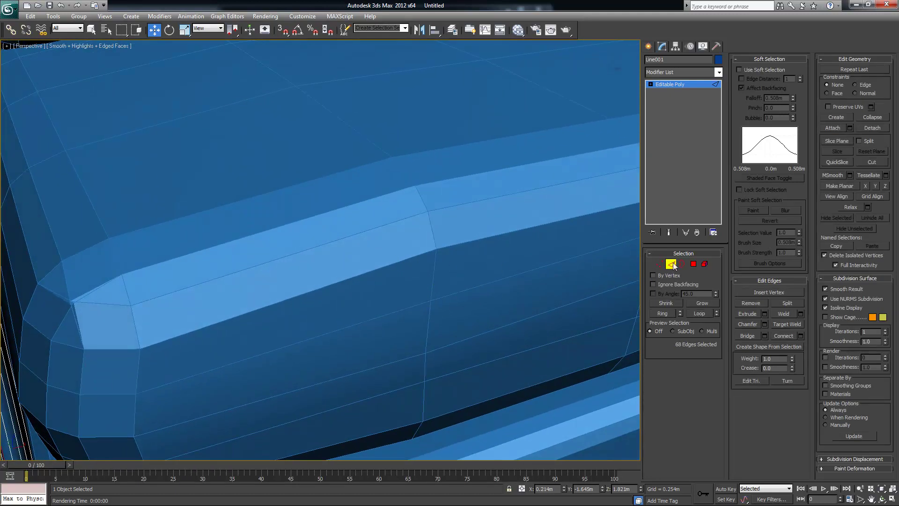
{"action": "scroll", "coordinate": [561, 245], "scroll_direction": "down", "scroll_amount": 5}
{"action": "left_click", "coordinate": [345, 333]}
{"action": "scroll", "coordinate": [346, 313], "scroll_direction": "up", "scroll_amount": 6}
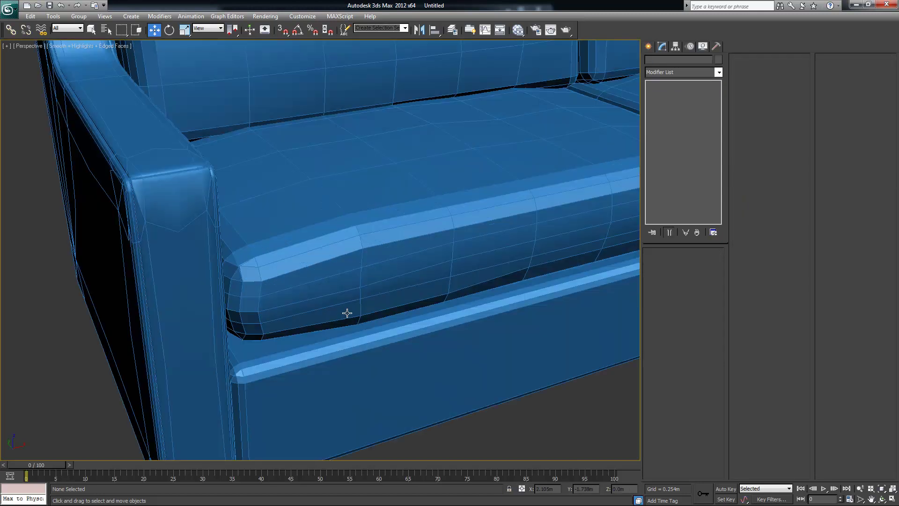
- Hide the edged faces, inspect the sofa's overall shape, and select the seat cushion beside the left armrest
{"action": "scroll", "coordinate": [361, 310], "scroll_direction": "down", "scroll_amount": 5}
{"action": "key", "text": "F4"}
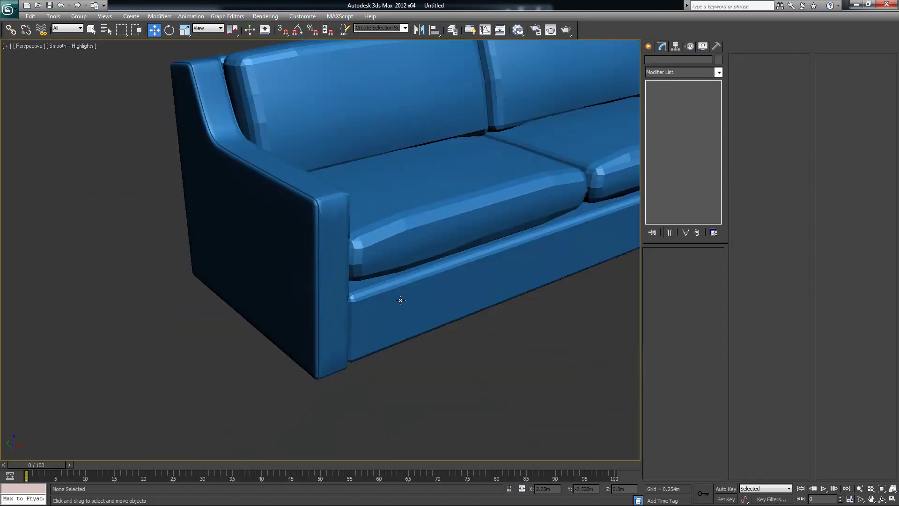
{"action": "scroll", "coordinate": [397, 303], "scroll_direction": "down", "scroll_amount": 3}
{"action": "middle_click_drag", "start_coordinate": [358, 315], "coordinate": [381, 317], "text": "alt"}
{"action": "scroll", "coordinate": [348, 313], "scroll_direction": "up", "scroll_amount": 4}
{"action": "middle_click_drag", "start_coordinate": [351, 281], "coordinate": [289, 246], "text": "alt"}
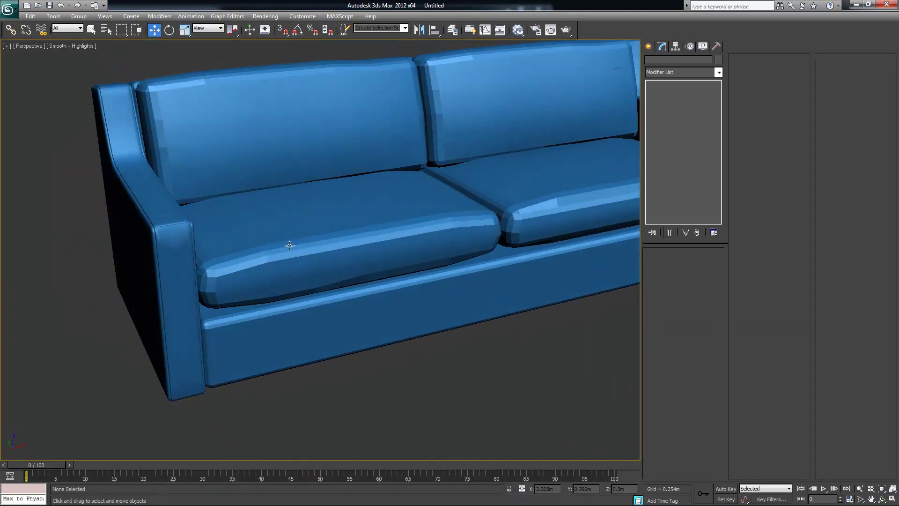
{"action": "left_click", "coordinate": [289, 246]}
{"action": "middle_click_drag", "start_coordinate": [329, 285], "coordinate": [350, 285], "text": "alt"}
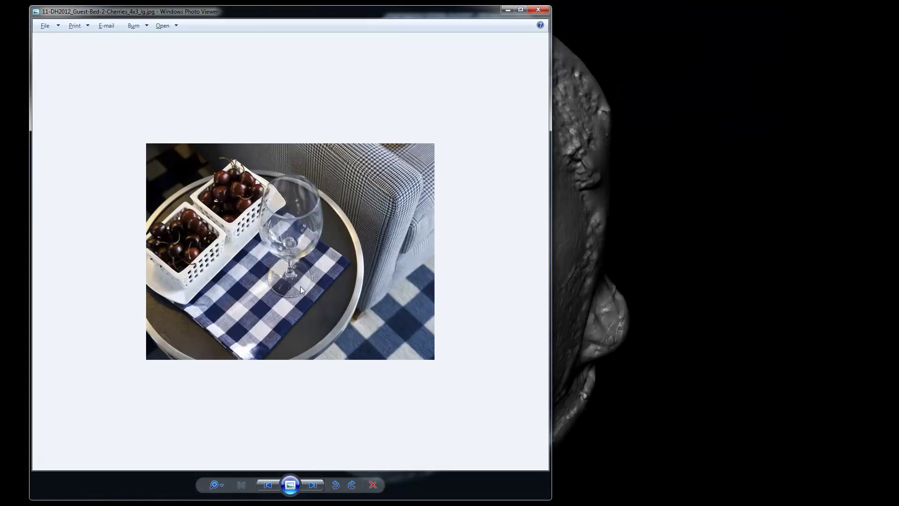
- Browse the guest bedroom reference photos in Windows Photo Viewer for views of the sofa and its cushions
{"action": "left_click", "coordinate": [268, 485]}
{"action": "left_click", "coordinate": [268, 484]}
{"action": "left_click", "coordinate": [312, 485]}
{"action": "left_click", "coordinate": [312, 485]}
{"action": "left_click", "coordinate": [313, 485]}
{"action": "left_click", "coordinate": [312, 485]}
{"action": "left_click", "coordinate": [313, 485]}
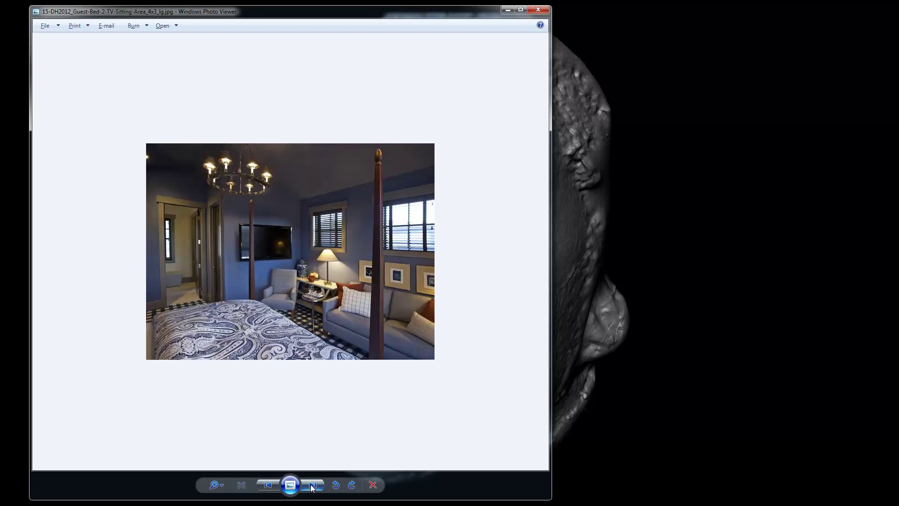
{"action": "left_click", "coordinate": [312, 485]}
{"action": "left_click", "coordinate": [312, 485]}
{"action": "left_click", "coordinate": [312, 485]}
{"action": "left_click", "coordinate": [312, 485]}
{"action": "left_click", "coordinate": [312, 485]}
{"action": "left_click", "coordinate": [312, 485]}
{"action": "left_click", "coordinate": [313, 485]}
{"action": "left_click", "coordinate": [313, 485]}
{"action": "left_click", "coordinate": [313, 485]}
{"action": "left_click", "coordinate": [312, 485]}
{"action": "left_click", "coordinate": [312, 486]}
{"action": "left_click", "coordinate": [312, 486]}
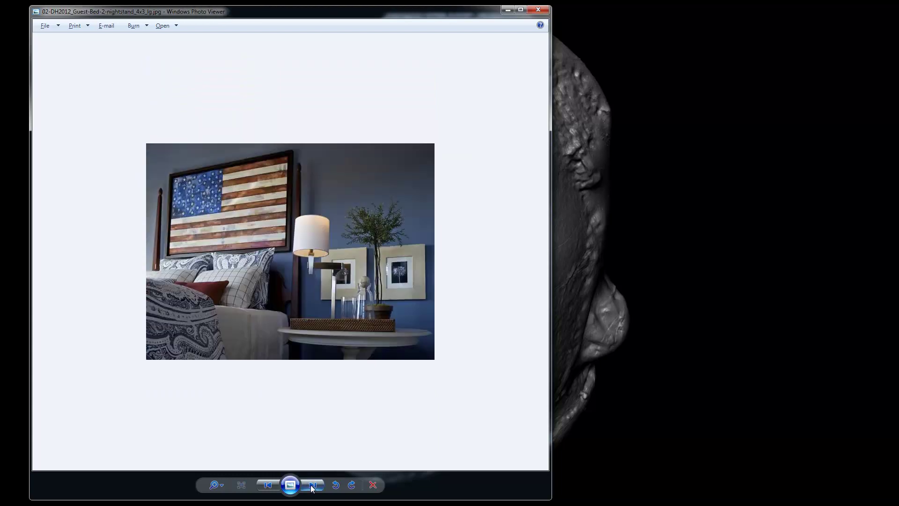
{"action": "left_click", "coordinate": [313, 485]}
{"action": "left_click", "coordinate": [312, 486]}
{"action": "left_click", "coordinate": [313, 486]}
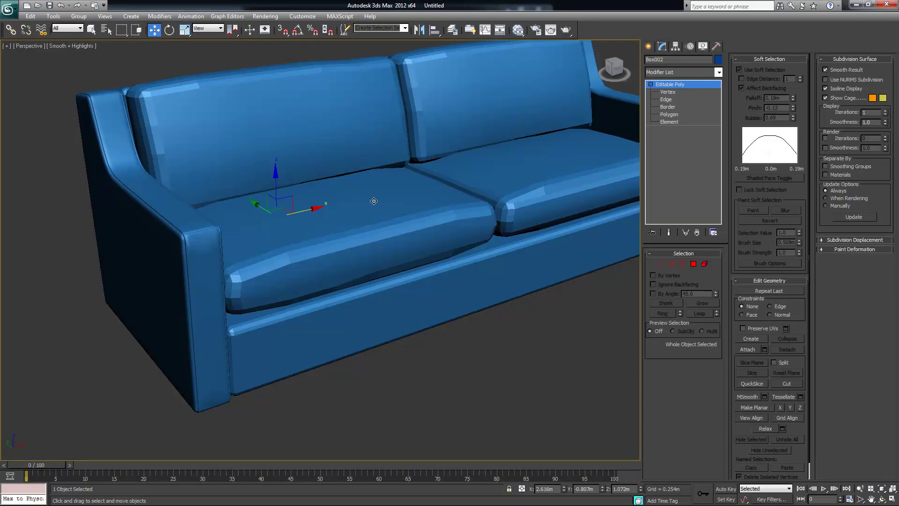
- Return to 3ds Max and turn the edged faces display back on for the sofa
{"action": "middle_click_drag", "start_coordinate": [332, 234], "coordinate": [326, 236], "text": "alt"}
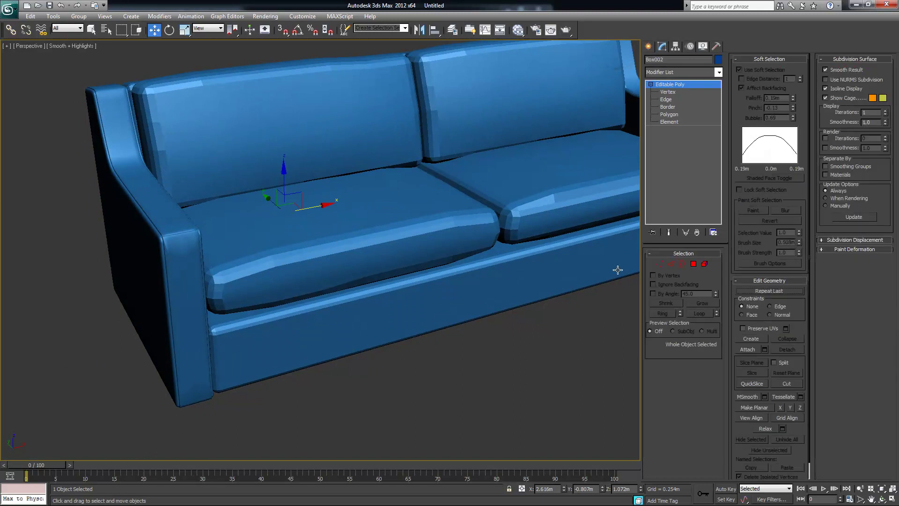
{"action": "middle_click_drag", "start_coordinate": [397, 238], "coordinate": [377, 237], "text": "alt"}
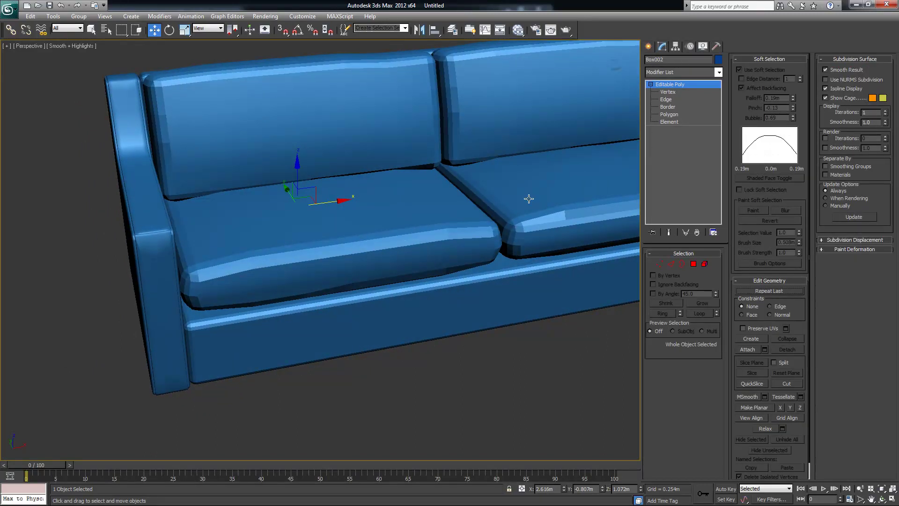
{"action": "middle_click_drag", "start_coordinate": [438, 214], "coordinate": [431, 219], "text": "alt"}
{"action": "key", "text": "F4"}
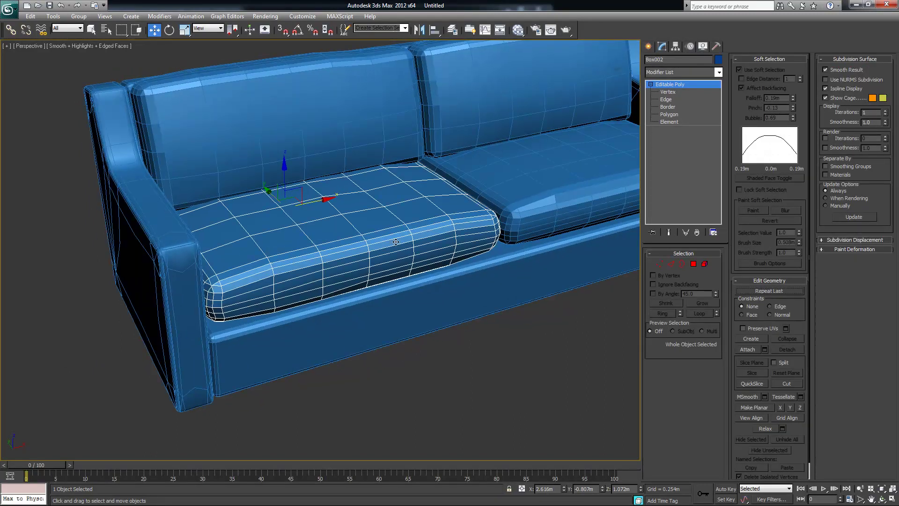
{"action": "scroll", "coordinate": [337, 261], "scroll_direction": "up", "scroll_amount": 5}
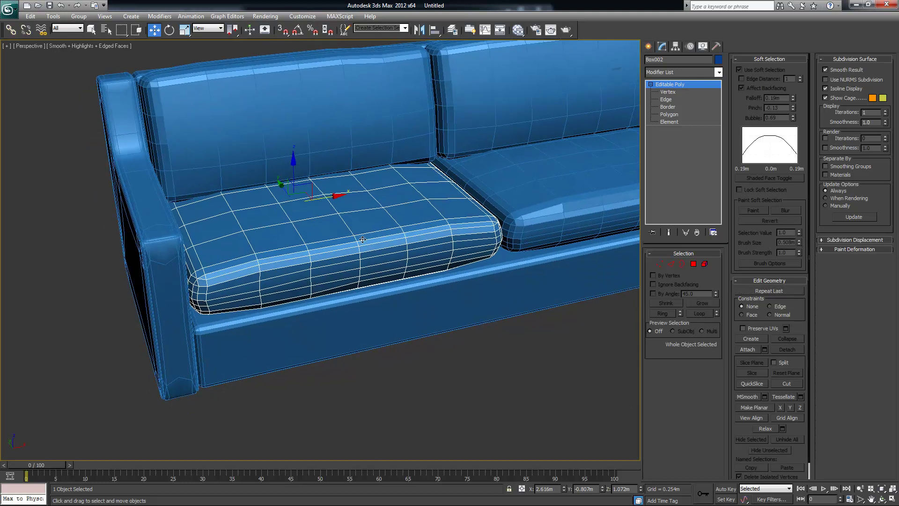
{"action": "scroll", "coordinate": [336, 261], "scroll_direction": "down", "scroll_amount": 2}
{"action": "middle_click_drag", "start_coordinate": [302, 257], "coordinate": [354, 233]}
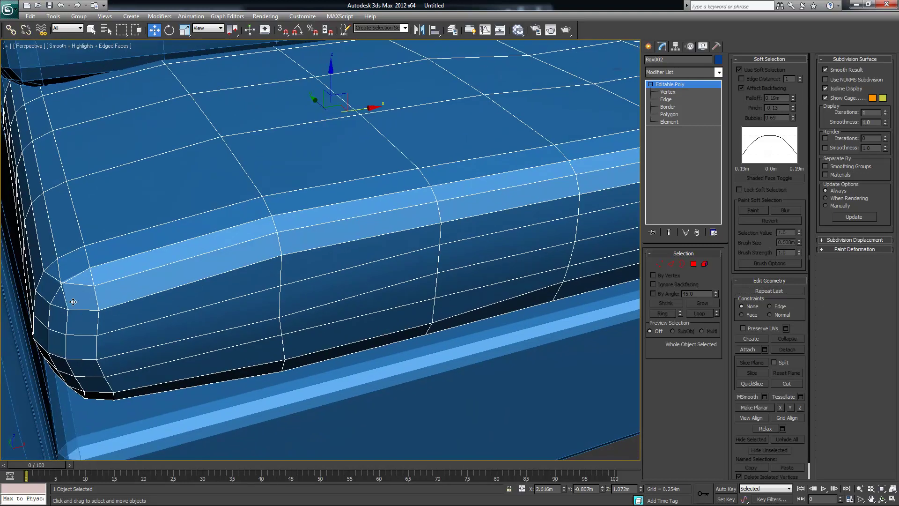
{"action": "middle_click_drag", "start_coordinate": [100, 290], "coordinate": [108, 287], "text": "alt"}
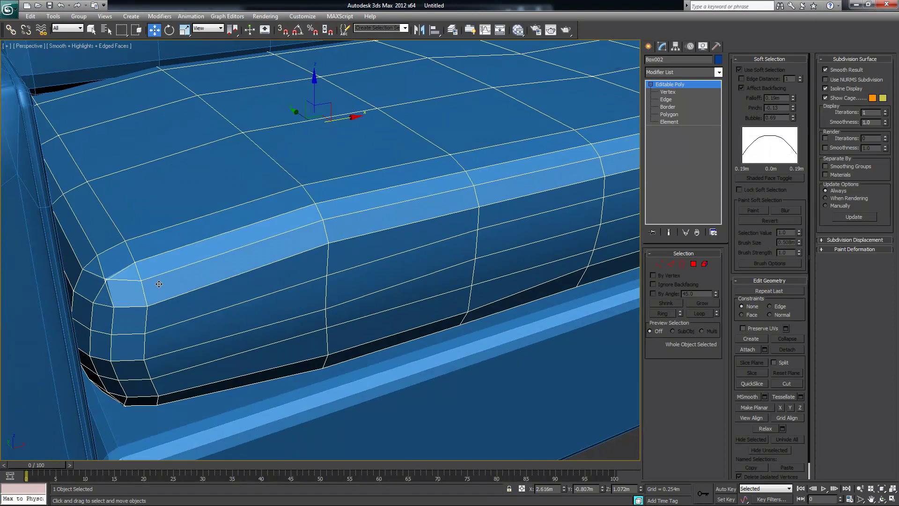
- With soft selection off, select the edge loops running around the left seat cushion's upper and lower rims
{"action": "left_click", "coordinate": [671, 263]}
{"action": "left_click", "coordinate": [114, 260]}
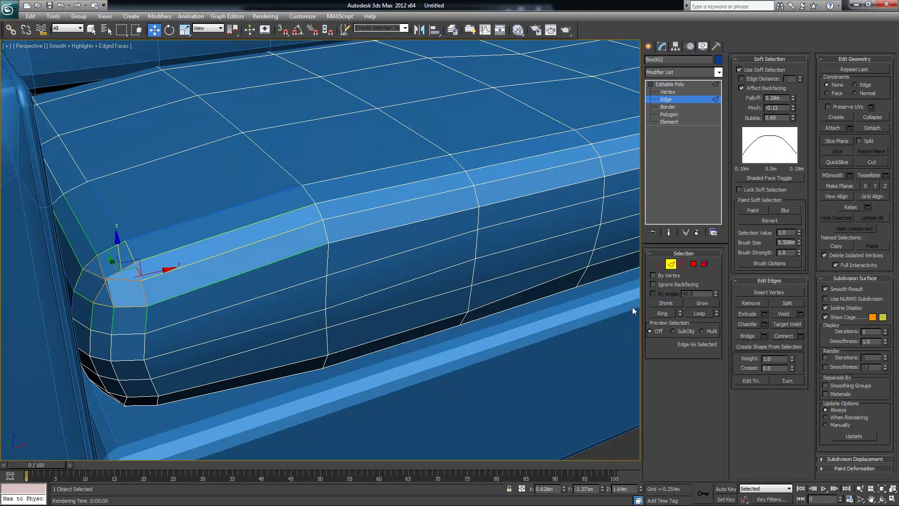
{"action": "left_click", "coordinate": [739, 69]}
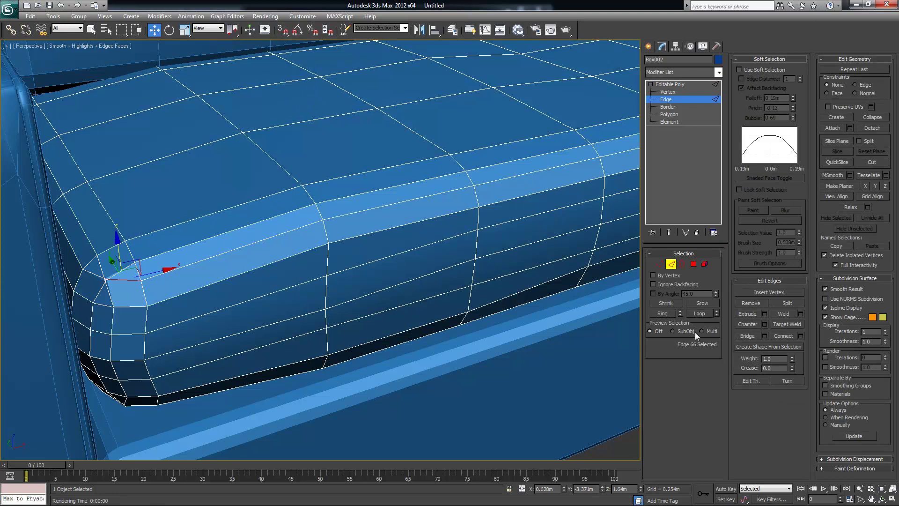
{"action": "left_click", "coordinate": [695, 313]}
{"action": "middle_click_drag", "start_coordinate": [261, 291], "coordinate": [261, 287], "text": "alt"}
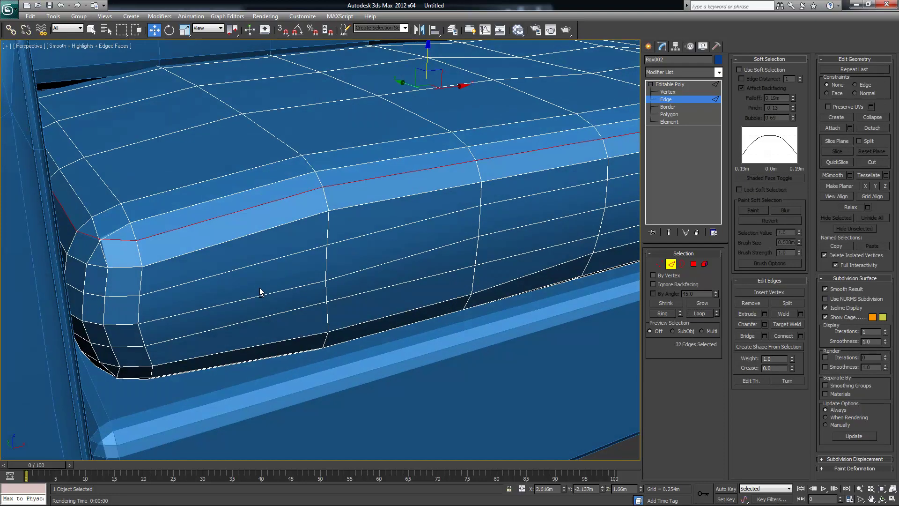
{"action": "middle_click_drag", "start_coordinate": [162, 365], "coordinate": [188, 341], "text": "alt"}
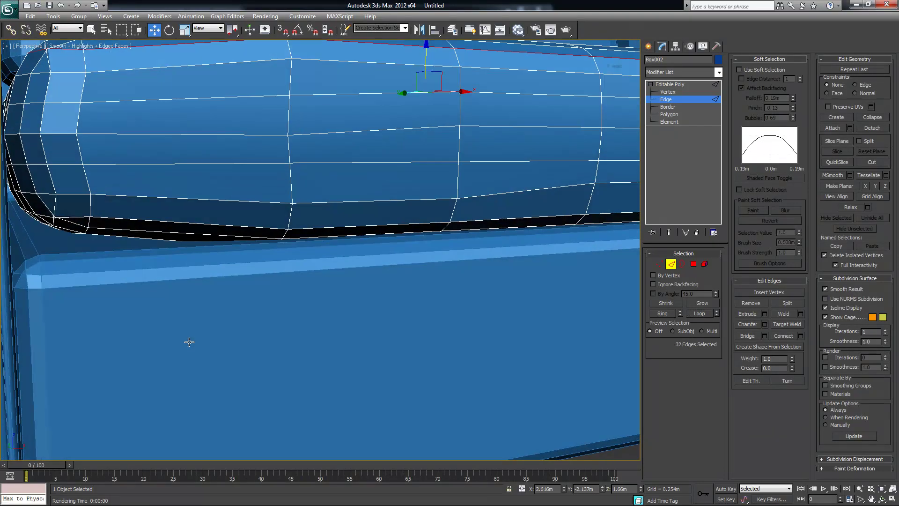
{"action": "left_click", "coordinate": [109, 218], "text": "ctrl"}
{"action": "left_click", "coordinate": [698, 314]}
- Add the vertical edges of the cushion's front corner beside the armrest to the selection, joining both rim loops
{"action": "middle_click_drag", "start_coordinate": [392, 188], "coordinate": [411, 190], "text": "alt"}
{"action": "middle_click_drag", "start_coordinate": [213, 180], "coordinate": [214, 180], "text": "alt"}
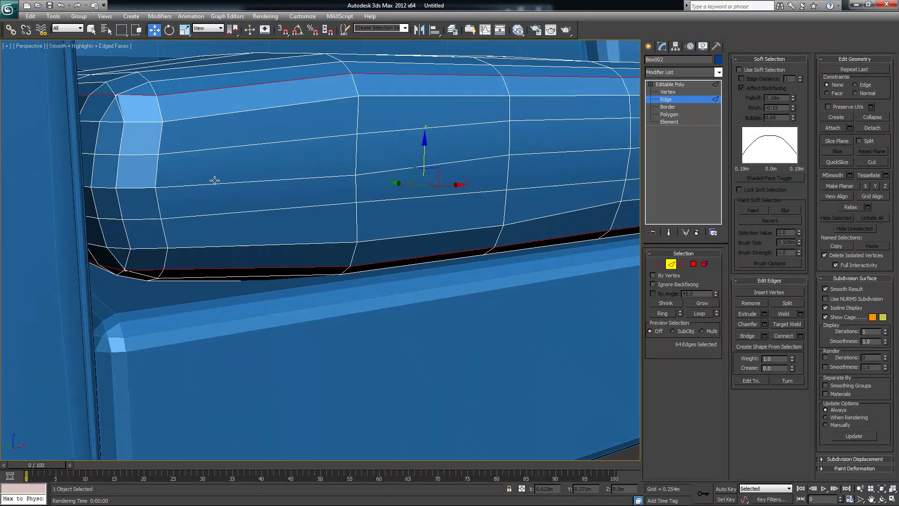
{"action": "left_click", "coordinate": [127, 260], "text": "ctrl"}
{"action": "left_click", "coordinate": [127, 234], "text": "ctrl"}
{"action": "left_click", "coordinate": [117, 202], "text": "ctrl"}
{"action": "left_click", "coordinate": [115, 169], "text": "ctrl"}
{"action": "left_click", "coordinate": [119, 117], "text": "ctrl"}
{"action": "left_click", "coordinate": [118, 111], "text": "ctrl"}
- Add the vertical edges of the cushion's other front corner, beside the neighbouring cushion, to the edge selection
{"action": "middle_click_drag", "start_coordinate": [118, 110], "coordinate": [274, 202], "text": "alt"}
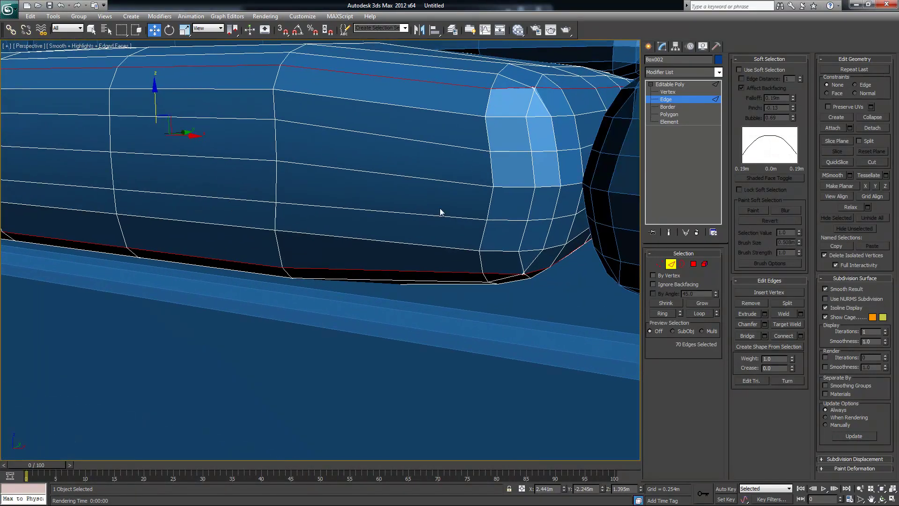
{"action": "middle_click_drag", "start_coordinate": [458, 211], "coordinate": [398, 230], "text": "alt"}
{"action": "left_click", "coordinate": [372, 292], "text": "ctrl"}
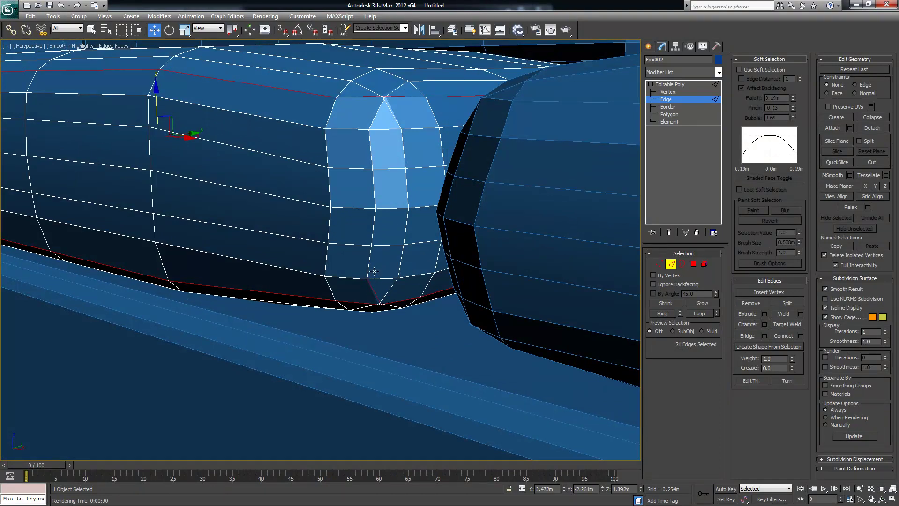
{"action": "left_click", "coordinate": [369, 257], "text": "ctrl"}
{"action": "left_click", "coordinate": [371, 225], "text": "ctrl"}
{"action": "left_click", "coordinate": [376, 189], "text": "ctrl"}
{"action": "left_click", "coordinate": [373, 149], "text": "ctrl"}
{"action": "left_click", "coordinate": [375, 117], "text": "ctrl"}
- Extrude the selected cushion edges inward by 0.026 m with a 0.014 m width, and leave edge editing
{"action": "middle_click_drag", "start_coordinate": [376, 117], "coordinate": [420, 177], "text": "alt"}
{"action": "middle_click_drag", "start_coordinate": [419, 217], "coordinate": [411, 221], "text": "alt"}
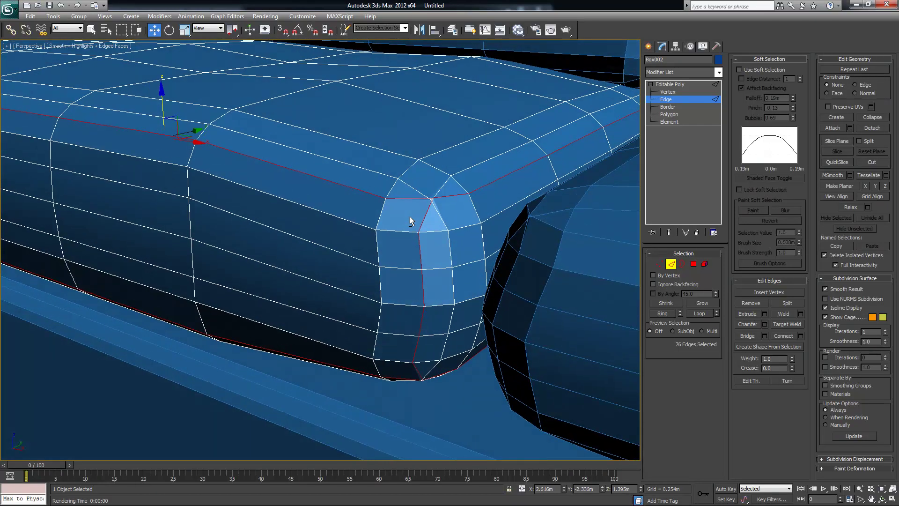
{"action": "mouse_move", "coordinate": [446, 244]}
{"action": "middle_mouse_down", "text": "alt"}
{"action": "mouse_move", "coordinate": [519, 246]}
{"action": "mouse_move", "coordinate": [305, 215]}
{"action": "mouse_move", "coordinate": [432, 235]}
{"action": "middle_mouse_up", "text": "alt"}
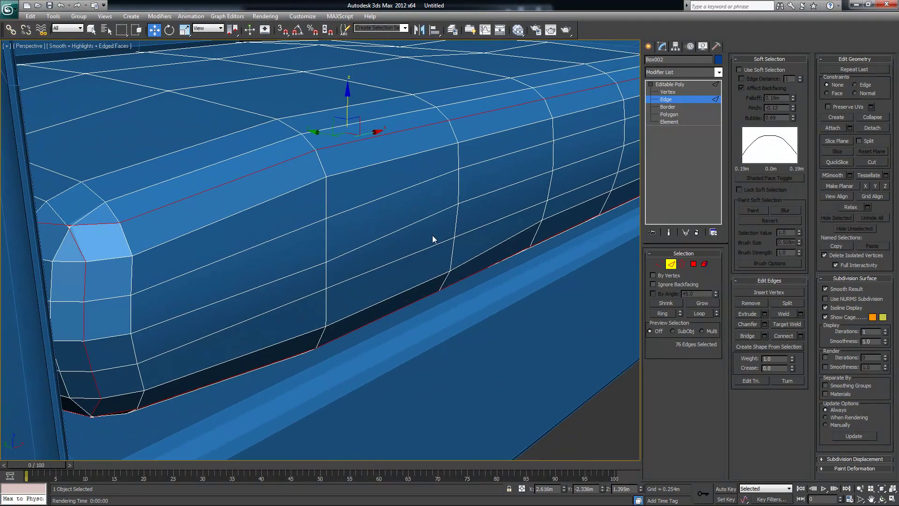
{"action": "left_click", "coordinate": [764, 313]}
{"action": "mouse_move", "coordinate": [337, 255]}
{"action": "left_mouse_down"}
{"action": "mouse_move", "coordinate": [285, 257]}
{"action": "mouse_move", "coordinate": [327, 269]}
{"action": "mouse_move", "coordinate": [332, 255]}
{"action": "left_mouse_up"}
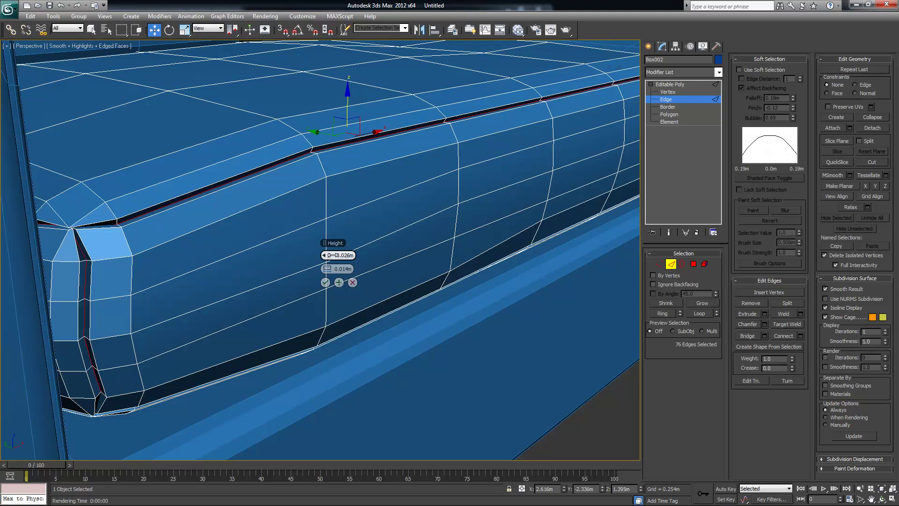
{"action": "left_click", "coordinate": [327, 283]}
{"action": "scroll", "coordinate": [545, 321], "scroll_direction": "down", "scroll_amount": 5}
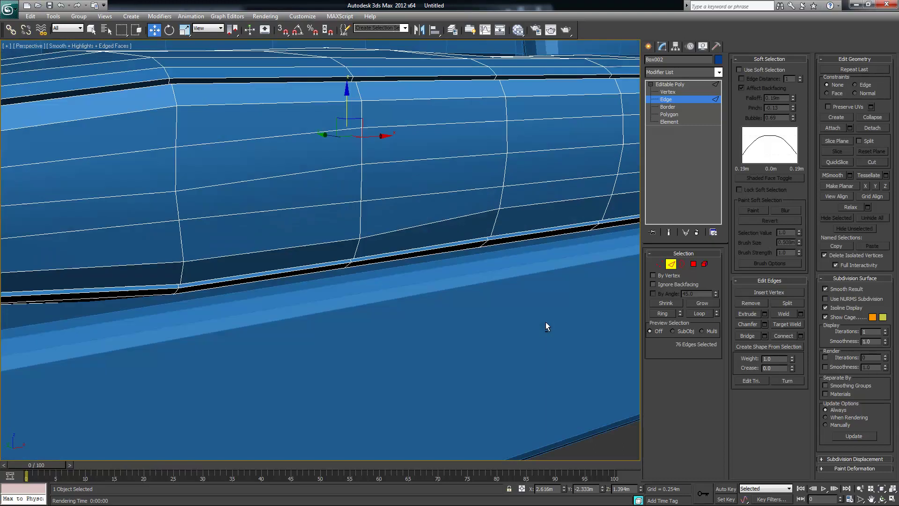
{"action": "left_click", "coordinate": [672, 266]}
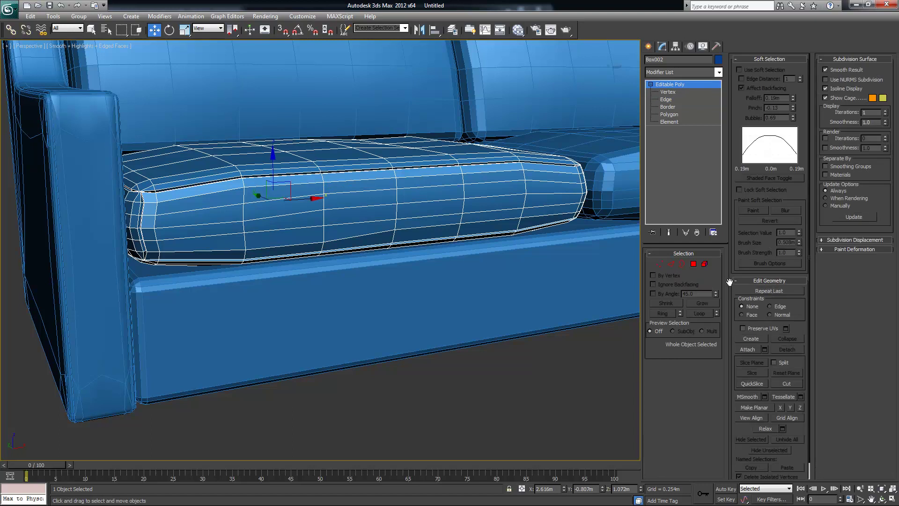
- Turn on NURMS subdivision for the left seat cushion, hide its cage, and deselect it
{"action": "middle_click_drag", "start_coordinate": [402, 210], "coordinate": [526, 236], "text": "alt"}
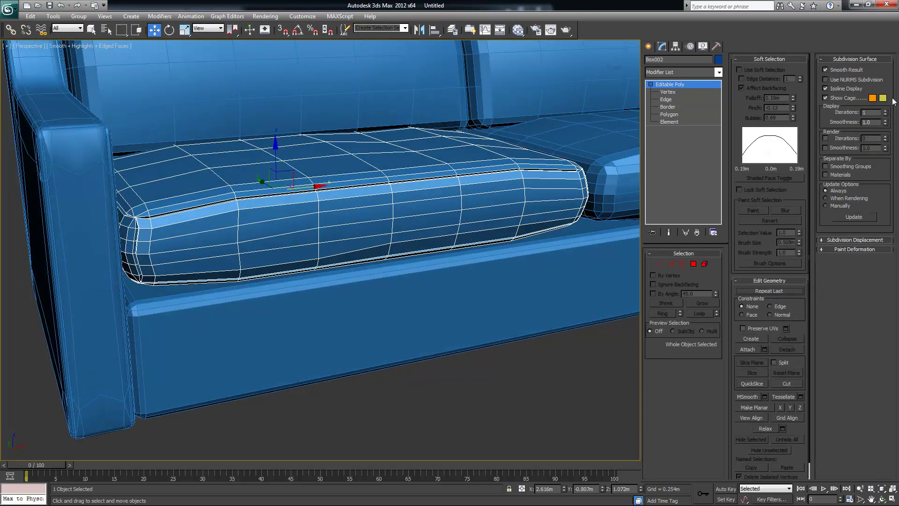
{"action": "left_click", "coordinate": [825, 79]}
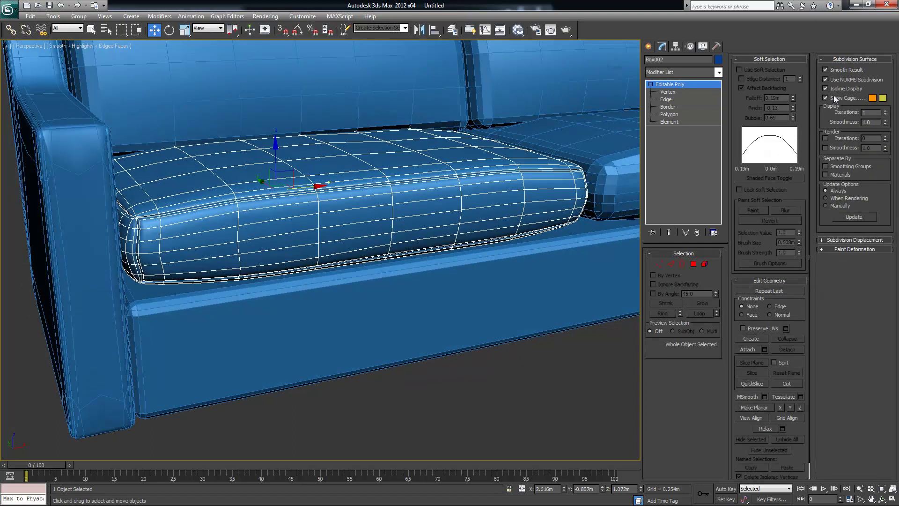
{"action": "left_click", "coordinate": [544, 378]}
- Hide the edged-faces display and test-render a close-up of the front armrest and smoothed left seat cushion
{"action": "middle_click_drag", "start_coordinate": [559, 380], "coordinate": [538, 383], "text": "alt"}
{"action": "key", "text": "F4"}
{"action": "middle_click_drag", "start_coordinate": [460, 288], "coordinate": [416, 313], "text": "alt"}
{"action": "scroll", "coordinate": [459, 290], "scroll_direction": "down", "scroll_amount": 3}
{"action": "scroll", "coordinate": [387, 290], "scroll_direction": "up", "scroll_amount": 5}
{"action": "middle_click_drag", "start_coordinate": [445, 271], "coordinate": [504, 249]}
{"action": "left_click", "coordinate": [566, 33]}
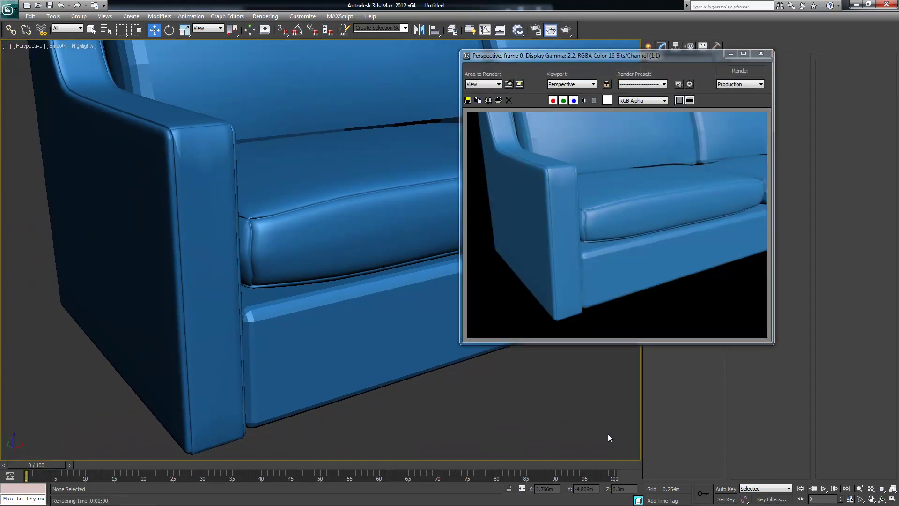
{"action": "left_click", "coordinate": [761, 54]}
- Examine the smoothed left seat cushion and the armrest in plain shading from several angles
{"action": "left_click", "coordinate": [492, 205]}
{"action": "middle_click_drag", "start_coordinate": [500, 170], "coordinate": [377, 217]}
{"action": "scroll", "coordinate": [452, 191], "scroll_direction": "down", "scroll_amount": 6}
{"action": "scroll", "coordinate": [378, 218], "scroll_direction": "up", "scroll_amount": 5}
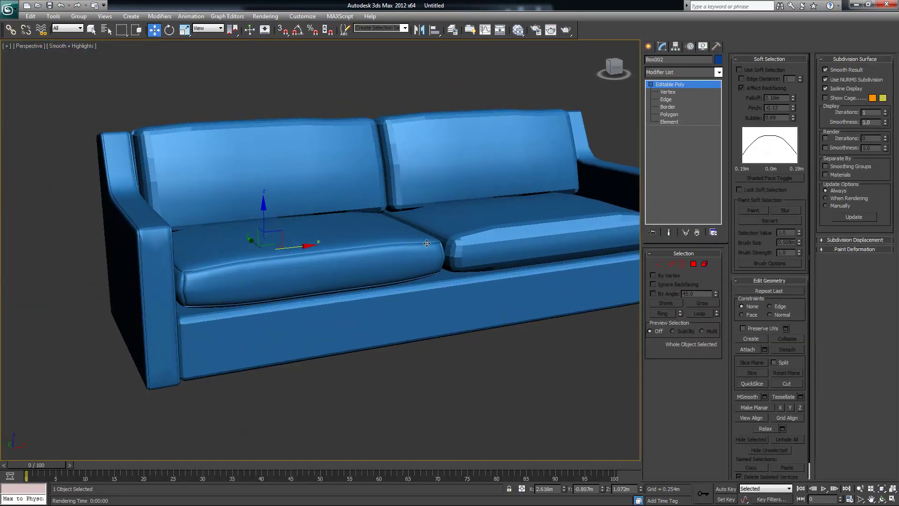
{"action": "scroll", "coordinate": [414, 243], "scroll_direction": "down", "scroll_amount": 3}
{"action": "middle_click_drag", "start_coordinate": [407, 242], "coordinate": [125, 221], "text": "alt"}
{"action": "middle_click_drag", "start_coordinate": [148, 262], "coordinate": [119, 222], "text": "alt"}
{"action": "left_click", "coordinate": [129, 236]}
{"action": "mouse_move", "coordinate": [309, 265]}
{"action": "middle_mouse_down", "text": "alt"}
{"action": "mouse_move", "coordinate": [283, 266]}
{"action": "mouse_move", "coordinate": [301, 267]}
{"action": "middle_mouse_up", "text": "alt"}
{"action": "middle_click_drag", "start_coordinate": [373, 268], "coordinate": [311, 262]}
{"action": "scroll", "coordinate": [309, 260], "scroll_direction": "down", "scroll_amount": 3}
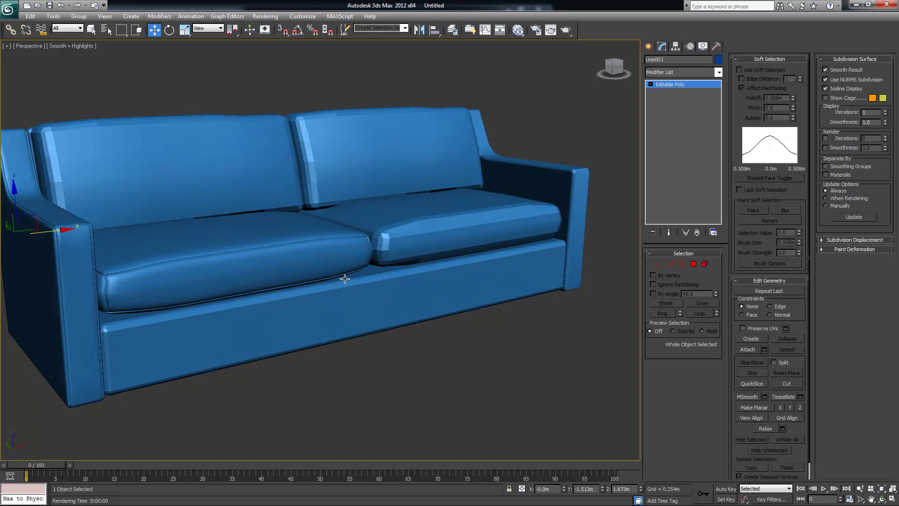
{"action": "middle_click_drag", "start_coordinate": [363, 134], "coordinate": [368, 215], "text": "alt"}
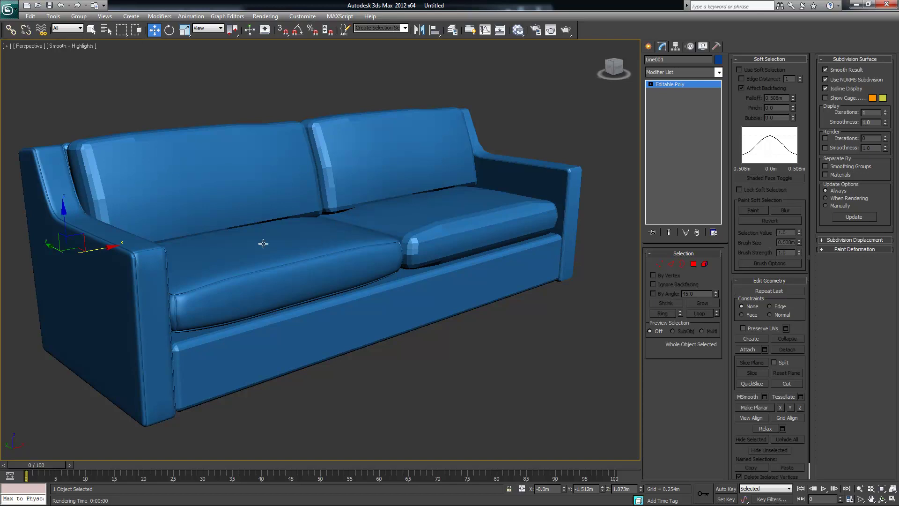
- Select the left seat cushion and turn the edged-faces display back on
{"action": "scroll", "coordinate": [306, 272], "scroll_direction": "up", "scroll_amount": 2}
{"action": "left_click", "coordinate": [368, 245]}
{"action": "key", "text": "F4"}
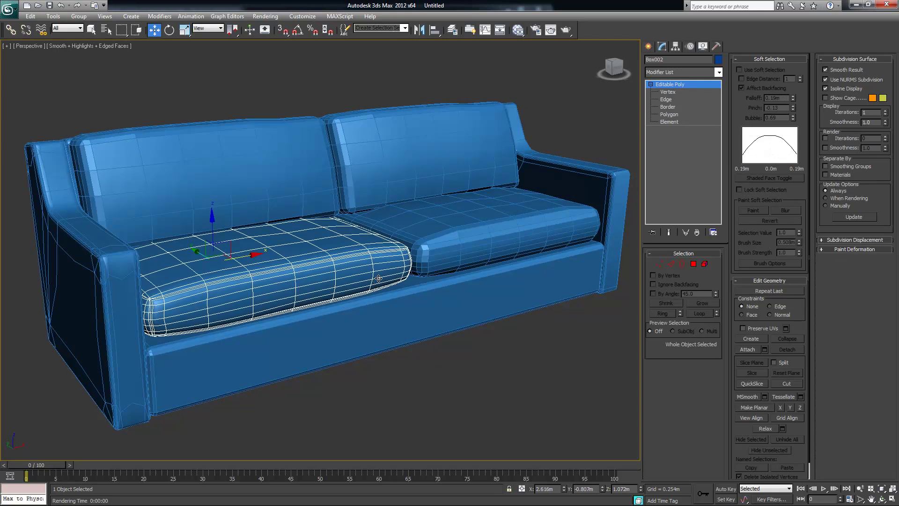
{"action": "middle_click_drag", "start_coordinate": [303, 279], "coordinate": [305, 264], "text": "alt"}
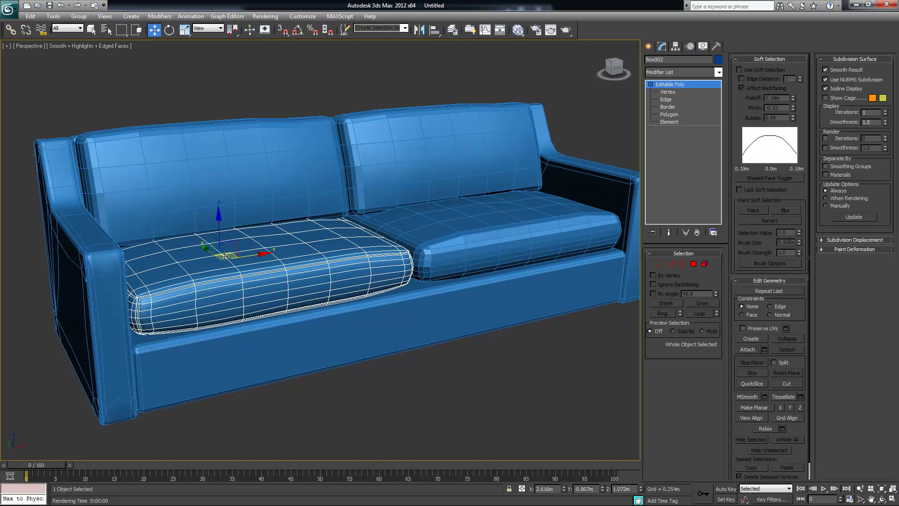
{"action": "middle_click_drag", "start_coordinate": [226, 257], "coordinate": [221, 176], "text": "alt"}
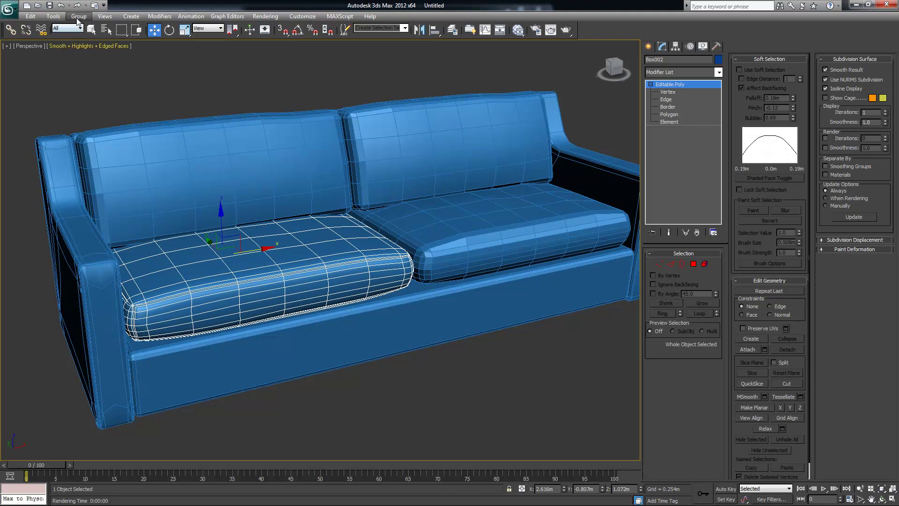
{"action": "left_click", "coordinate": [106, 16]}
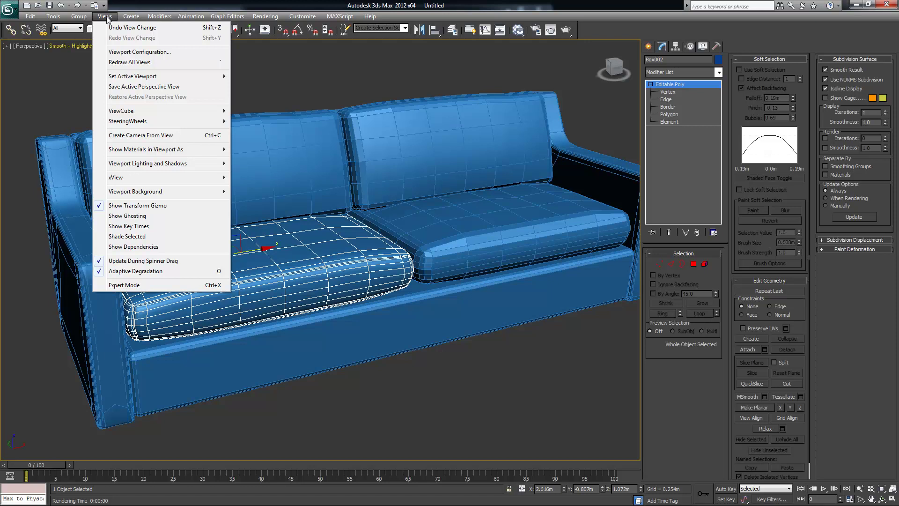
{"action": "left_click", "coordinate": [134, 4]}
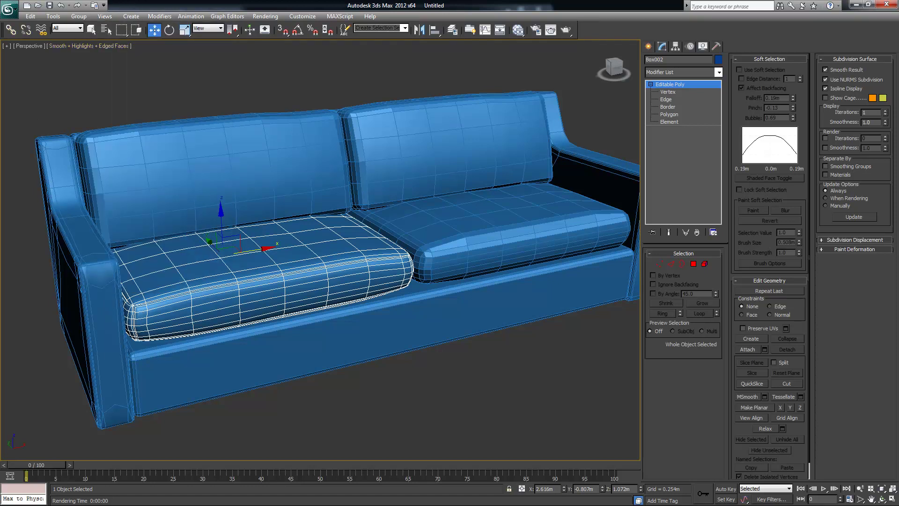
{"action": "scroll", "coordinate": [90, 437], "scroll_direction": "up", "scroll_amount": 2}
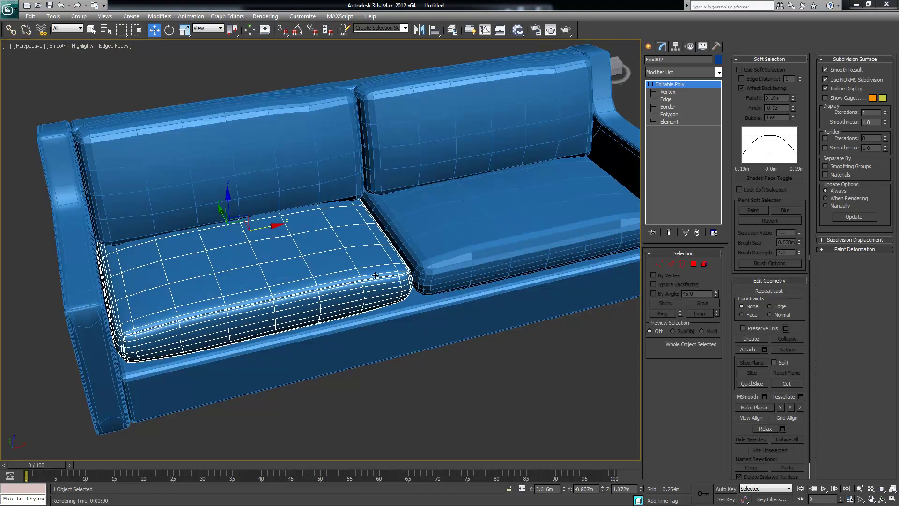
{"action": "scroll", "coordinate": [378, 285], "scroll_direction": "down", "scroll_amount": 3}
{"action": "middle_click_drag", "start_coordinate": [377, 281], "coordinate": [260, 231], "text": "alt"}
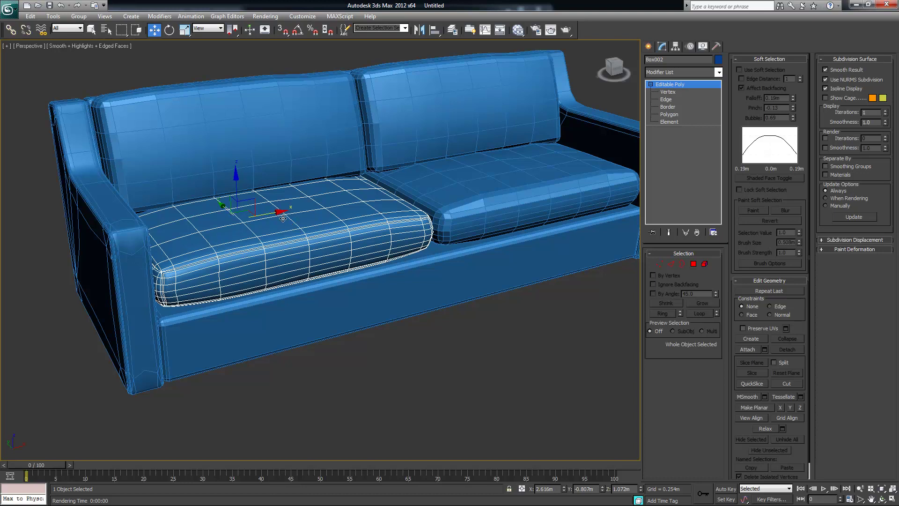
{"action": "middle_click_drag", "start_coordinate": [283, 215], "coordinate": [302, 139], "text": "alt"}
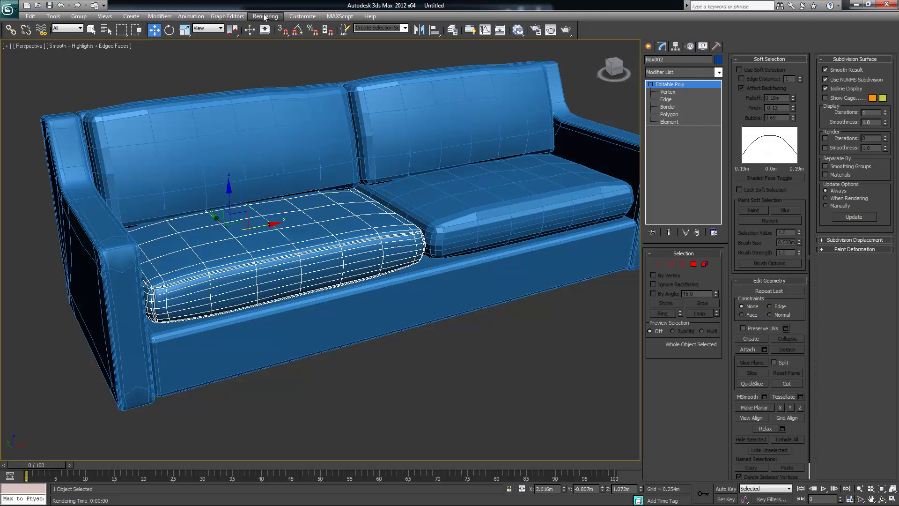
- Show the Graphite modeling ribbon and cycle its display states until it is fully expanded on the Freeform tools
{"action": "left_click", "coordinate": [300, 18]}
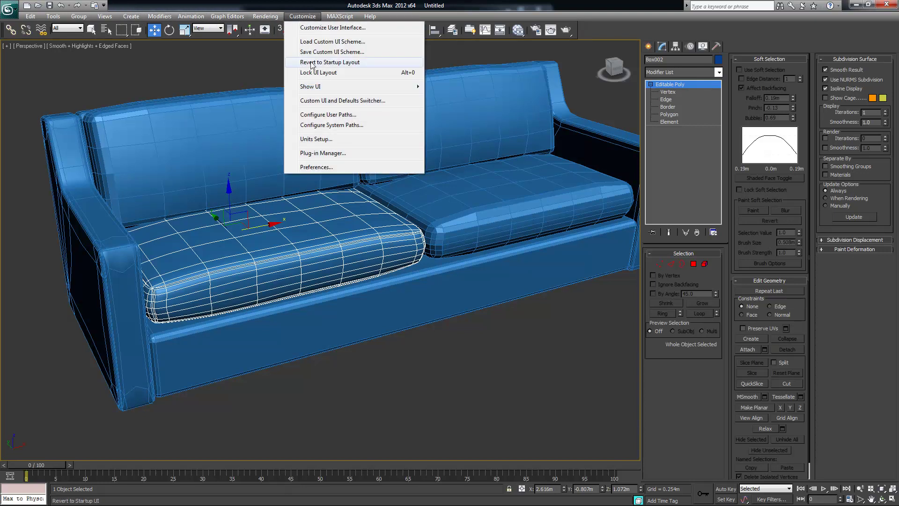
{"action": "mouse_move", "coordinate": [311, 89]}
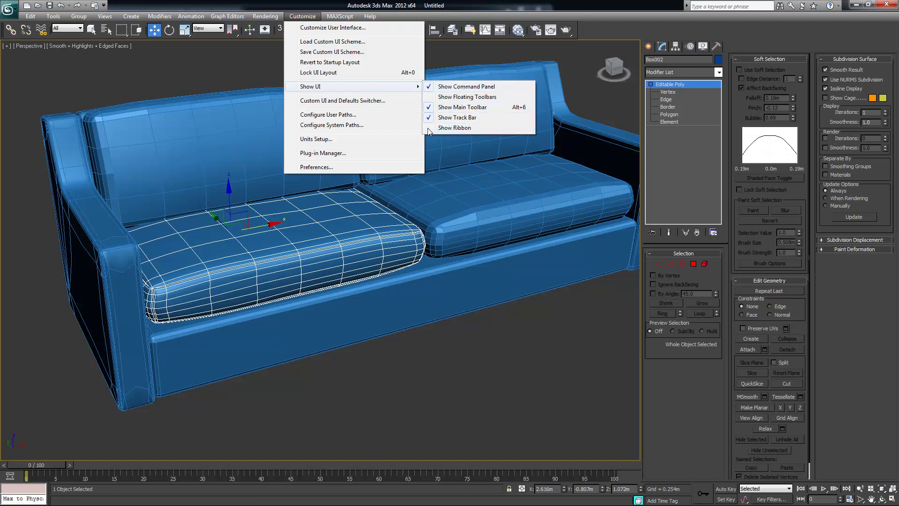
{"action": "left_click", "coordinate": [453, 128]}
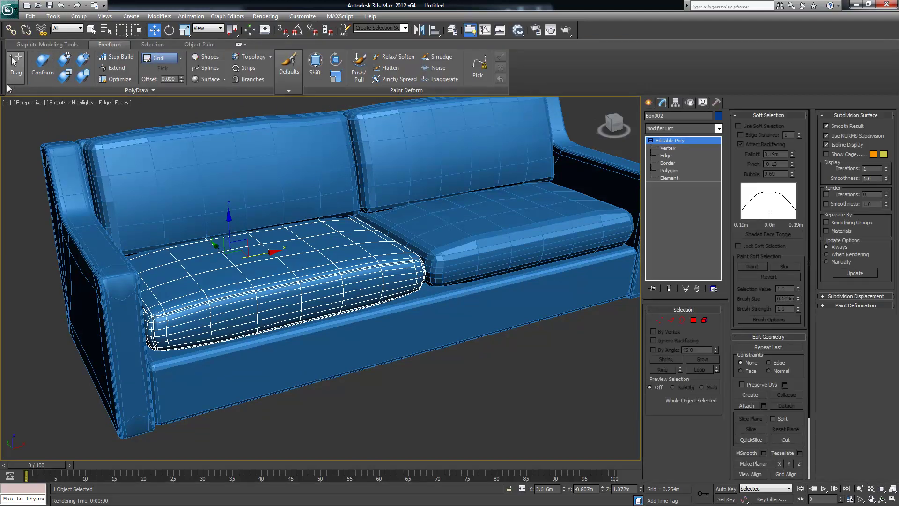
{"action": "left_click", "coordinate": [239, 46]}
{"action": "left_click", "coordinate": [239, 46]}
{"action": "left_click", "coordinate": [239, 45]}
{"action": "left_click", "coordinate": [239, 46]}
{"action": "left_click", "coordinate": [295, 74]}
{"action": "middle_click_drag", "start_coordinate": [349, 189], "coordinate": [362, 186], "text": "alt"}
{"action": "scroll", "coordinate": [362, 185], "scroll_direction": "up", "scroll_amount": 1}
{"action": "scroll", "coordinate": [315, 214], "scroll_direction": "up", "scroll_amount": 2}
{"action": "scroll", "coordinate": [324, 226], "scroll_direction": "up", "scroll_amount": 1}
{"action": "middle_click_drag", "start_coordinate": [308, 300], "coordinate": [299, 300], "text": "alt"}
{"action": "middle_click_drag", "start_coordinate": [299, 299], "coordinate": [287, 281]}
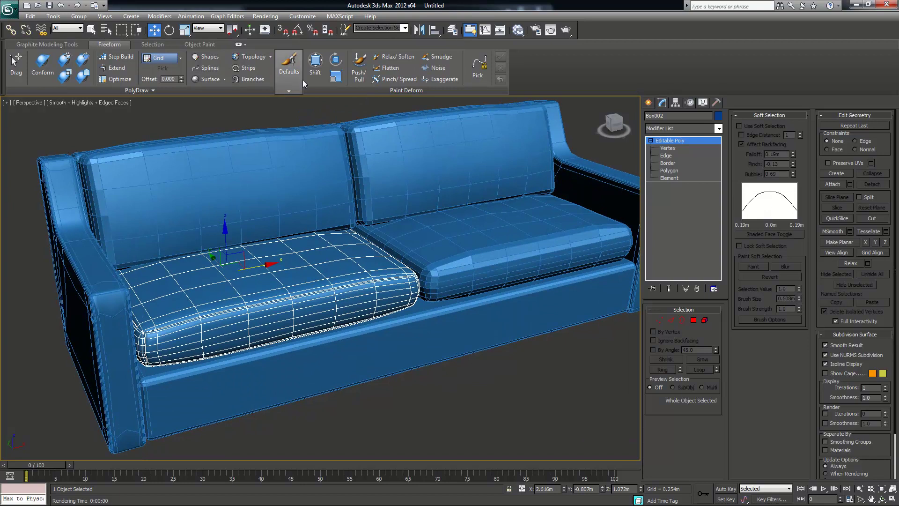
{"action": "left_click", "coordinate": [290, 69]}
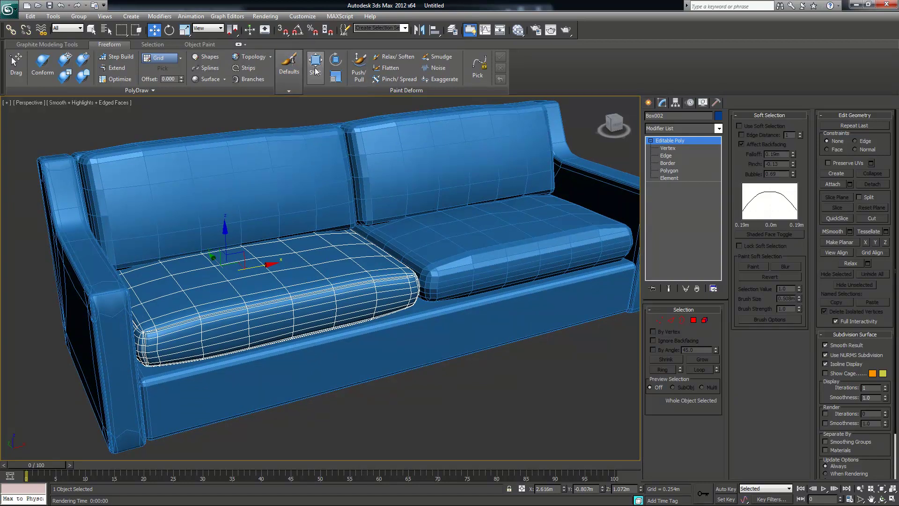
{"action": "left_click", "coordinate": [290, 77]}
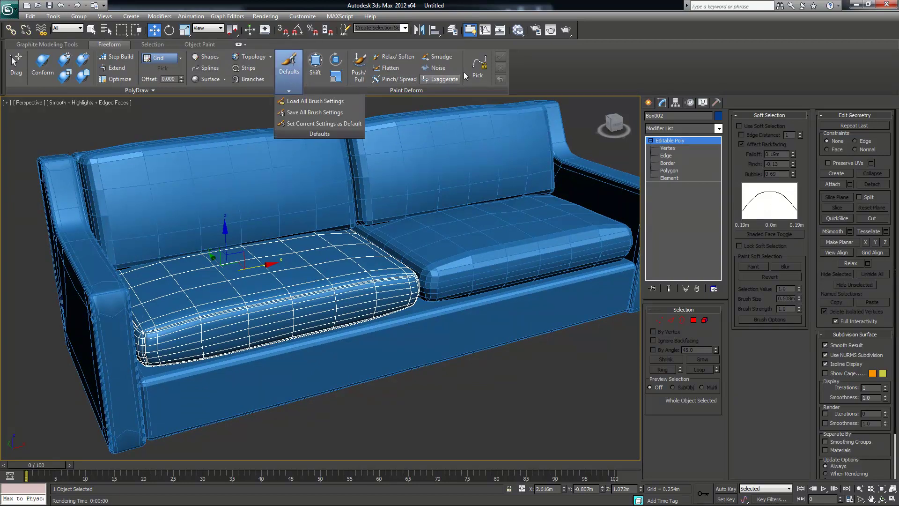
- Convert the left seat cushion to an Editable Poly to bake in its subdivision
{"action": "middle_click_drag", "start_coordinate": [309, 264], "coordinate": [364, 315], "text": "alt"}
{"action": "key", "text": "ctrl+d"}
{"action": "left_click", "coordinate": [317, 298]}
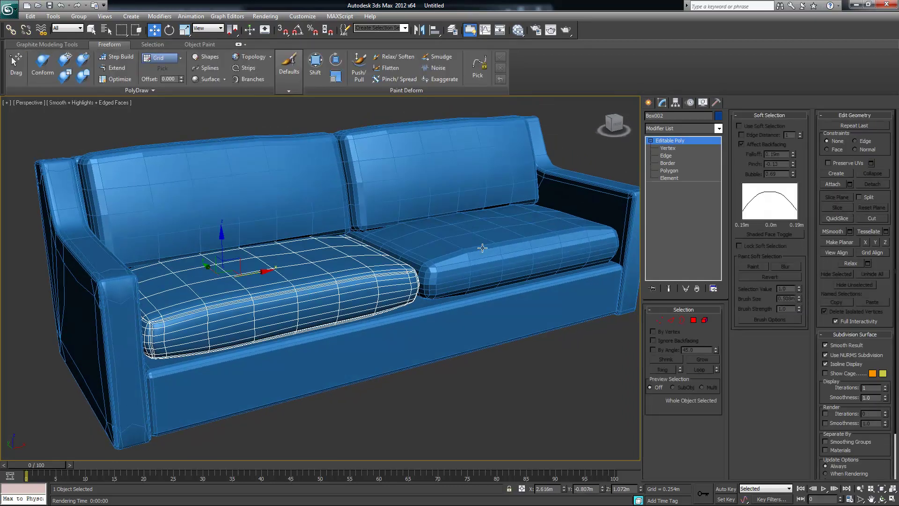
{"action": "right_click", "coordinate": [323, 272]}
{"action": "mouse_move", "coordinate": [344, 352]}
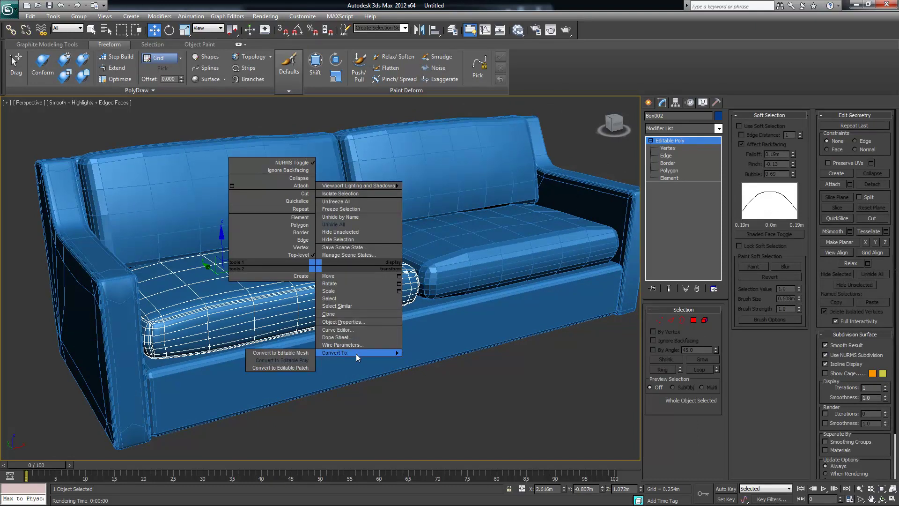
{"action": "left_click", "coordinate": [280, 360]}
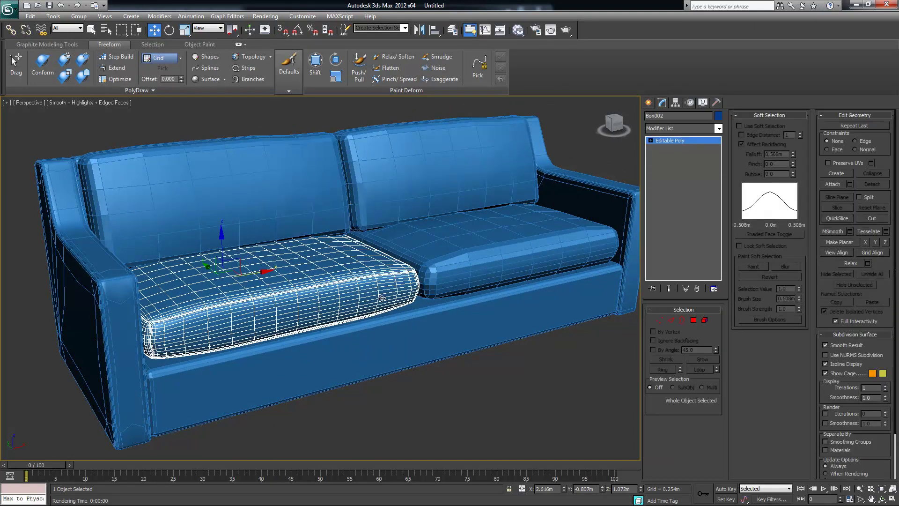
- Examine the left seat cushion's converted mesh density and seams up close and from several angles
{"action": "mouse_move", "coordinate": [396, 285]}
{"action": "middle_mouse_down", "text": "alt"}
{"action": "mouse_move", "coordinate": [283, 256]}
{"action": "mouse_move", "coordinate": [279, 129]}
{"action": "middle_mouse_up", "text": "alt"}
{"action": "left_click", "coordinate": [289, 90]}
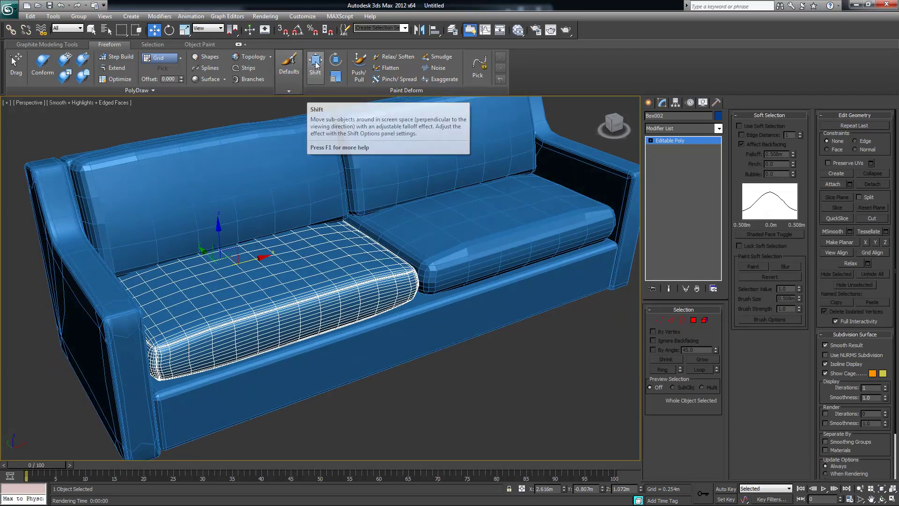
{"action": "key", "text": "shift+z"}
{"action": "middle_click_drag", "start_coordinate": [344, 245], "coordinate": [307, 262], "text": "alt"}
{"action": "scroll", "coordinate": [385, 267], "scroll_direction": "up", "scroll_amount": 4}
{"action": "scroll", "coordinate": [433, 260], "scroll_direction": "down", "scroll_amount": 4}
{"action": "scroll", "coordinate": [317, 255], "scroll_direction": "up", "scroll_amount": 4}
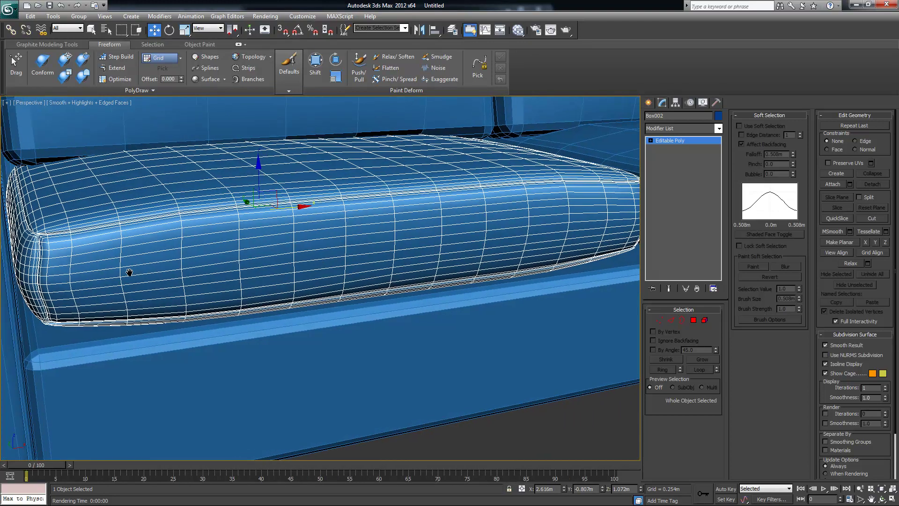
{"action": "middle_click_drag", "start_coordinate": [124, 273], "coordinate": [156, 272], "text": "alt"}
{"action": "scroll", "coordinate": [360, 267], "scroll_direction": "down", "scroll_amount": 4}
{"action": "scroll", "coordinate": [305, 267], "scroll_direction": "up", "scroll_amount": 2}
{"action": "scroll", "coordinate": [305, 267], "scroll_direction": "down", "scroll_amount": 3}
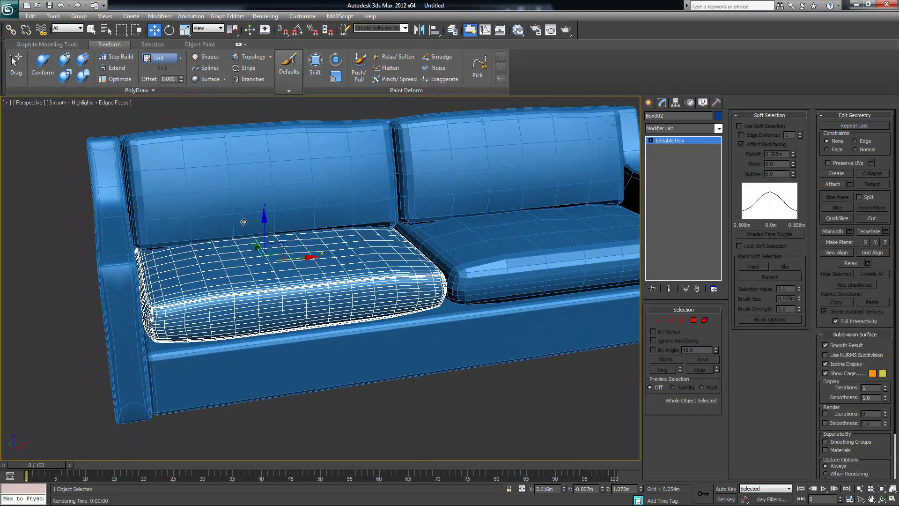
{"action": "scroll", "coordinate": [220, 300], "scroll_direction": "down", "scroll_amount": 1}
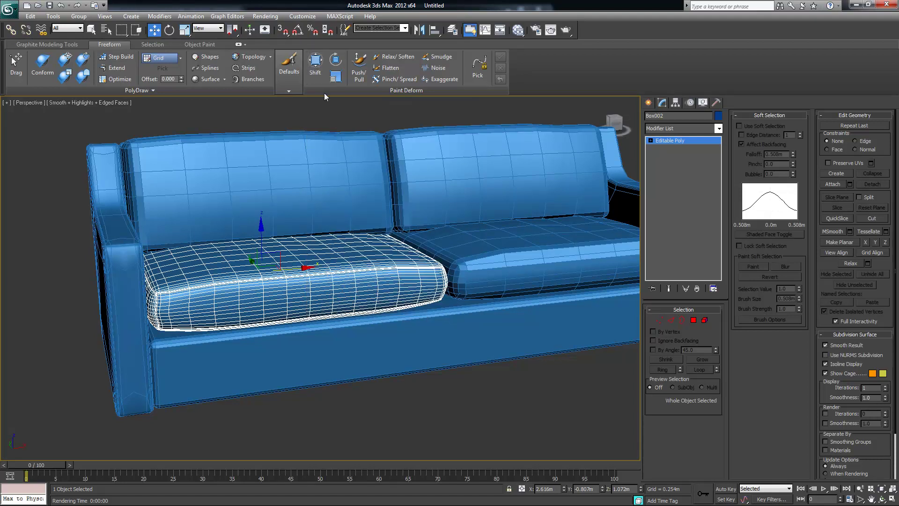
- Reshape the left seat cushion's front corners beside the armrest and the neighbouring cushion with the Shift brush
{"action": "left_click", "coordinate": [315, 65]}
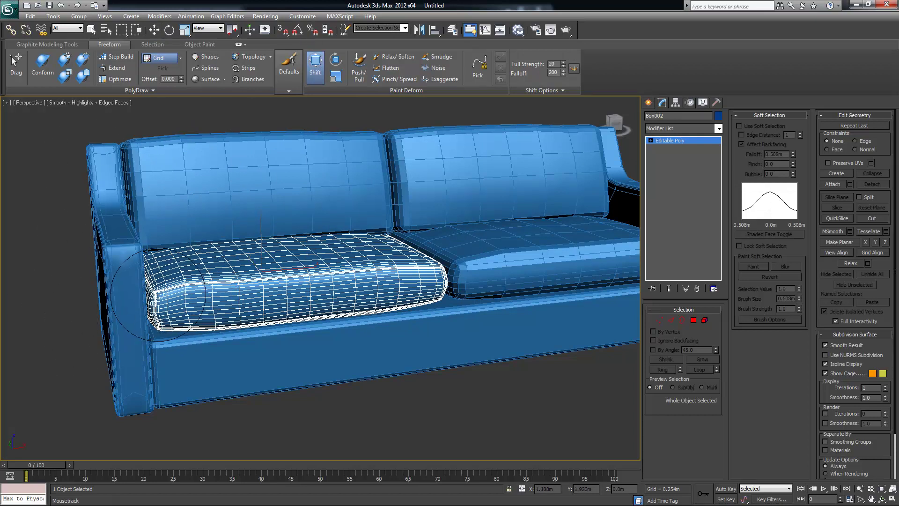
{"action": "left_click_drag", "start_coordinate": [159, 292], "coordinate": [166, 331]}
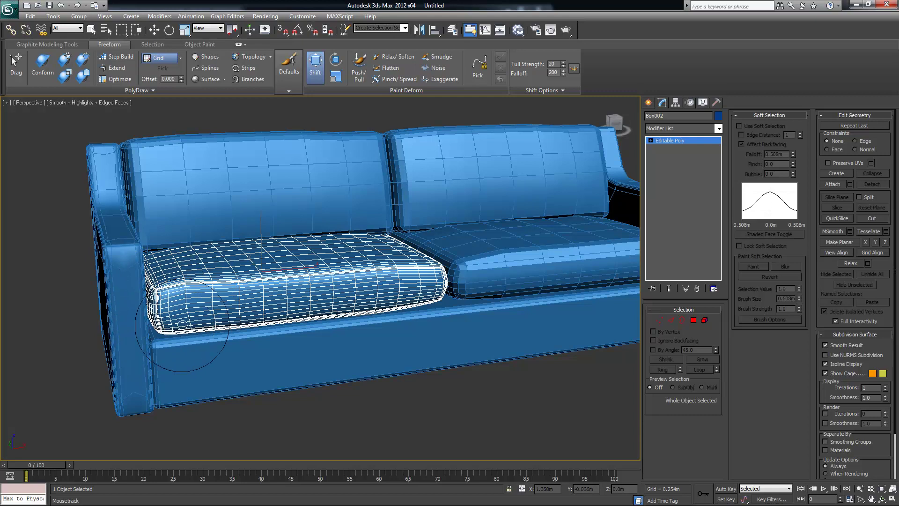
{"action": "middle_click_drag", "start_coordinate": [290, 229], "coordinate": [362, 274], "text": "alt"}
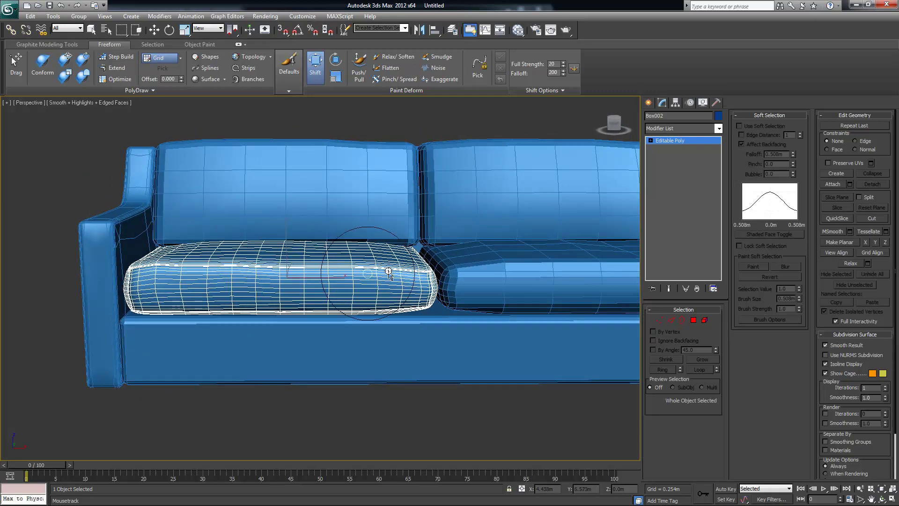
{"action": "left_click_drag", "start_coordinate": [421, 271], "coordinate": [427, 266]}
{"action": "left_click_drag", "start_coordinate": [427, 300], "coordinate": [436, 304]}
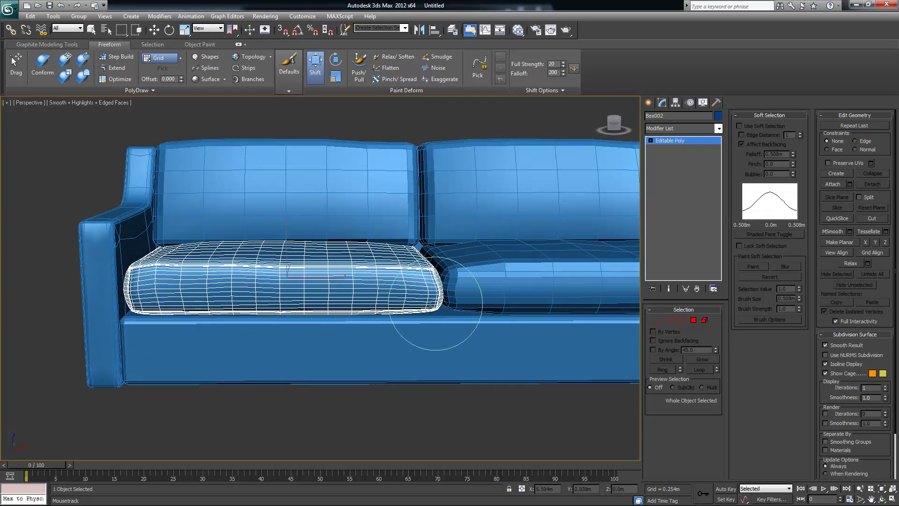
{"action": "middle_click_drag", "start_coordinate": [449, 279], "coordinate": [436, 284], "text": "alt"}
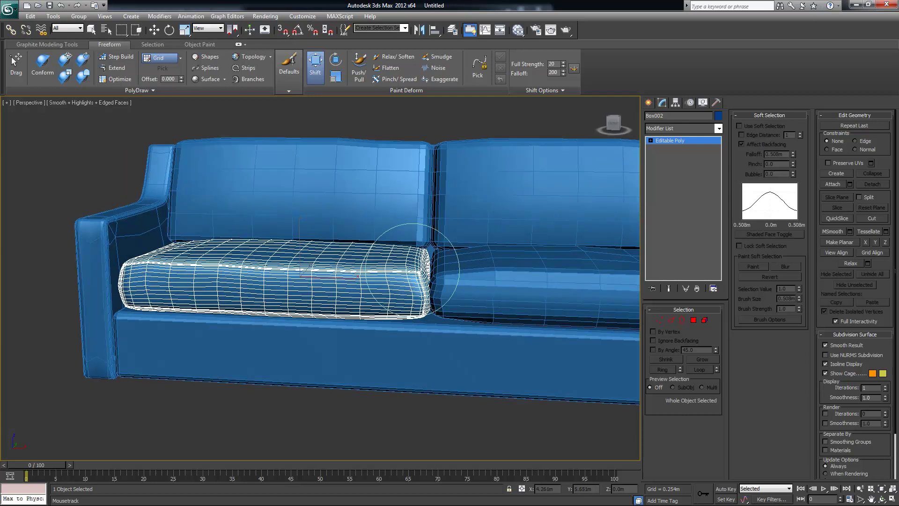
- Set the Shift brush to full strength 183 and falloff 234, and push the cushion's front middle section upward
{"action": "middle_click_drag", "start_coordinate": [334, 277], "coordinate": [295, 260], "text": "alt"}
{"action": "left_click_drag", "start_coordinate": [295, 260], "coordinate": [321, 177], "text": "ctrl+shift"}
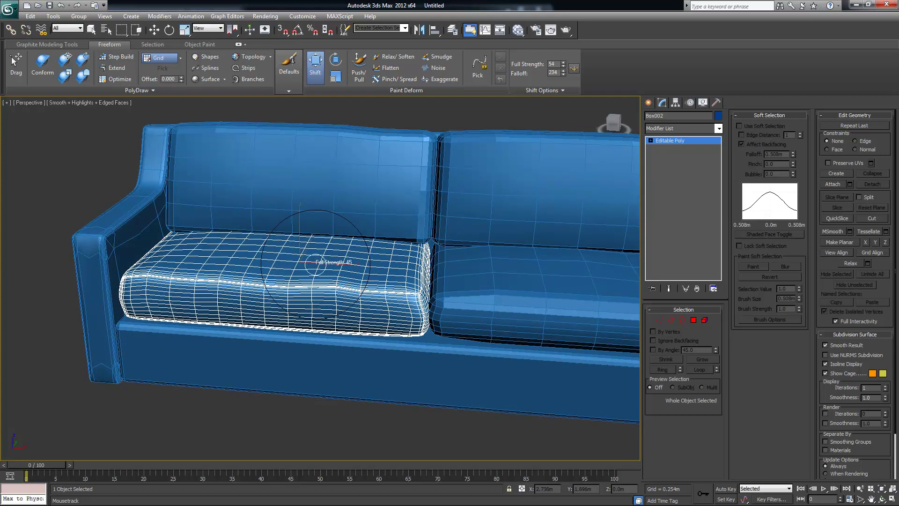
{"action": "left_click_drag", "start_coordinate": [328, 244], "coordinate": [338, 229], "text": "ctrl+shift"}
{"action": "left_click_drag", "start_coordinate": [315, 263], "coordinate": [315, 275], "text": "ctrl+shift"}
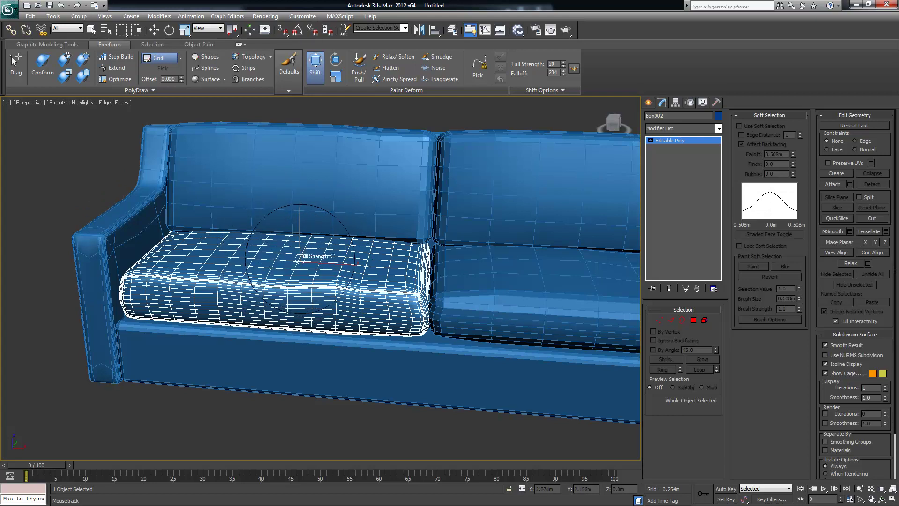
{"action": "left_click_drag", "start_coordinate": [261, 312], "coordinate": [277, 281]}
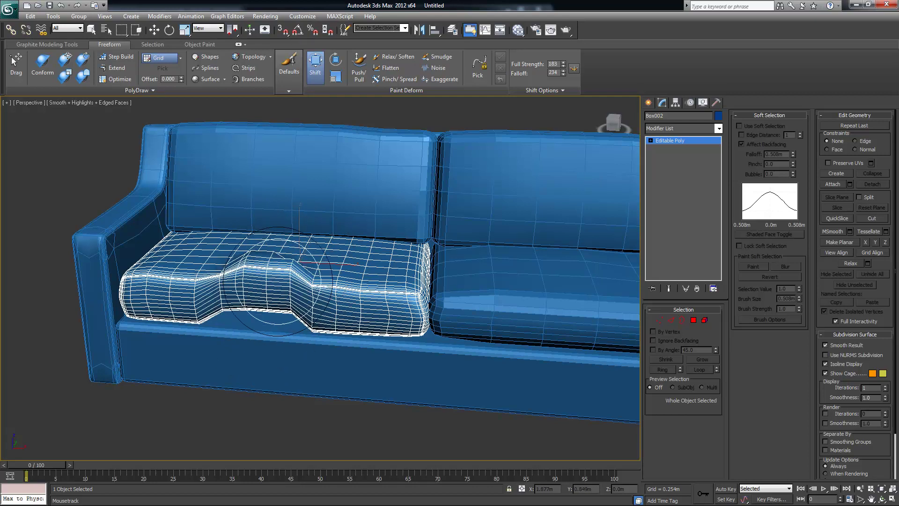
- Undo the oversized bulge and gently lift the left seat cushion's front middle with the Shift brush at full strength 14 and falloff 406
{"action": "key", "text": "ctrl+z"}
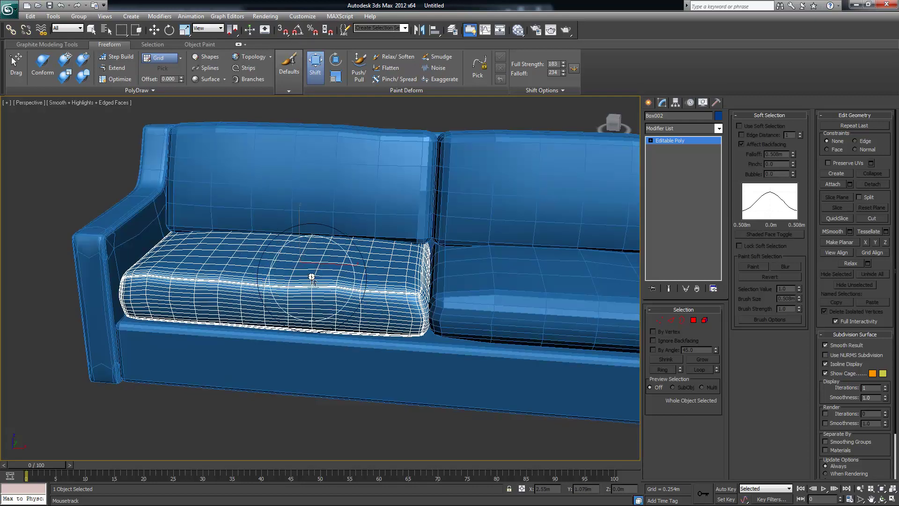
{"action": "key", "text": "ctrl+z"}
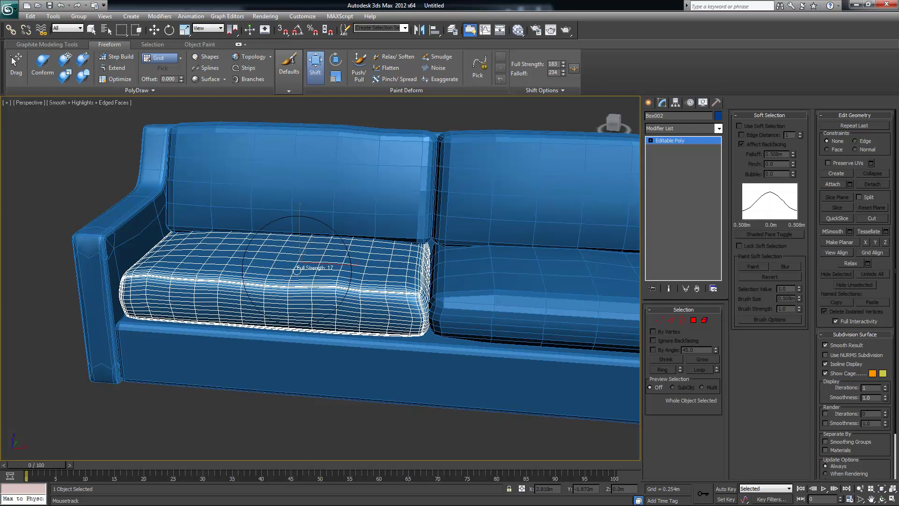
{"action": "left_click_drag", "start_coordinate": [293, 246], "coordinate": [310, 246], "text": "ctrl+shift"}
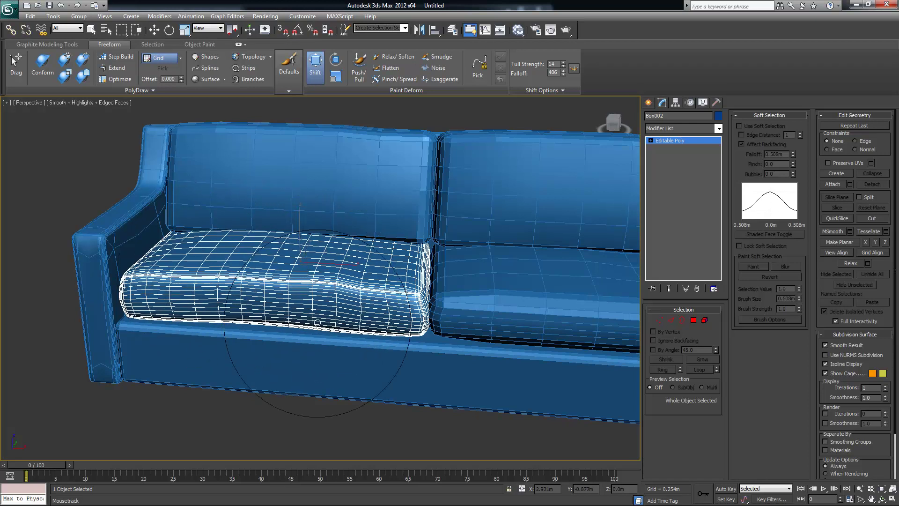
{"action": "mouse_move", "coordinate": [361, 345]}
{"action": "middle_mouse_down", "text": "alt"}
{"action": "mouse_move", "coordinate": [367, 319]}
{"action": "mouse_move", "coordinate": [295, 297]}
{"action": "middle_mouse_up", "text": "alt"}
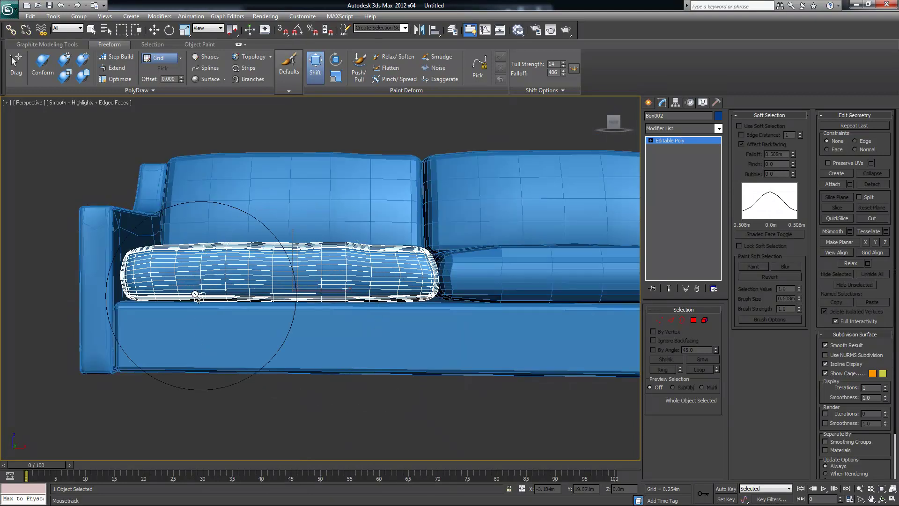
{"action": "mouse_move", "coordinate": [417, 298]}
{"action": "middle_mouse_down", "text": "alt"}
{"action": "mouse_move", "coordinate": [468, 318]}
{"action": "mouse_move", "coordinate": [501, 307]}
{"action": "middle_mouse_up", "text": "alt"}
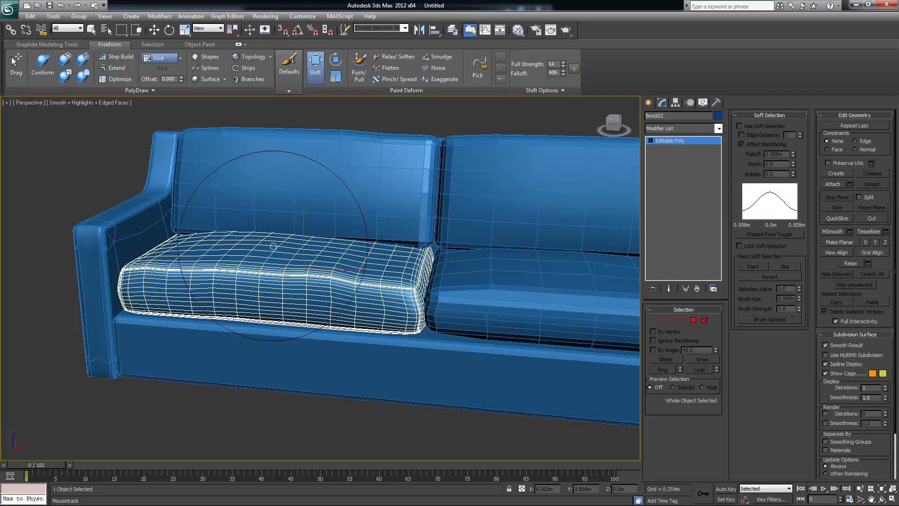
{"action": "mouse_move", "coordinate": [361, 220]}
{"action": "middle_mouse_down", "text": "alt"}
{"action": "mouse_move", "coordinate": [321, 297]}
{"action": "mouse_move", "coordinate": [294, 265]}
{"action": "middle_mouse_up", "text": "alt"}
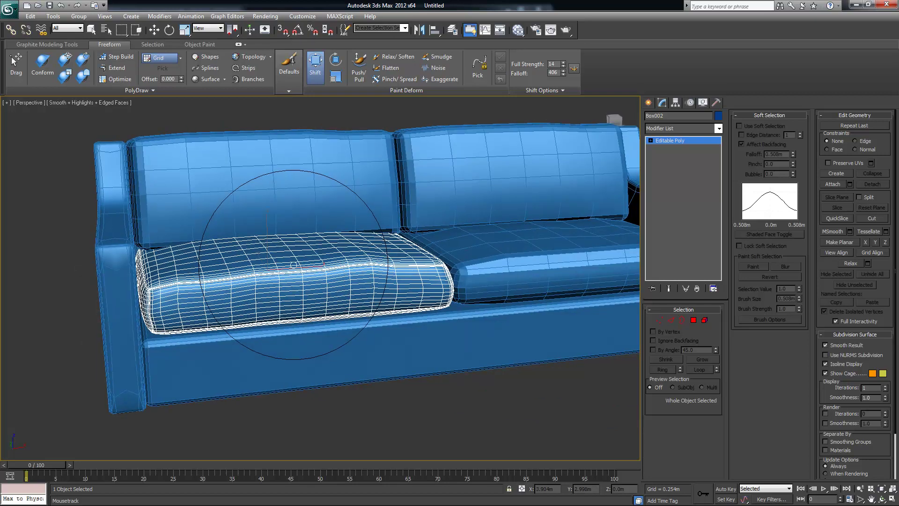
- Reduce the Shift brush falloff to 215 and nudge the left seat cushion's top near the armrest and the neighbouring cushion
{"action": "left_click_drag", "start_coordinate": [260, 229], "coordinate": [261, 239], "text": "shift"}
{"action": "left_click_drag", "start_coordinate": [211, 220], "coordinate": [217, 227], "text": "ctrl+shift"}
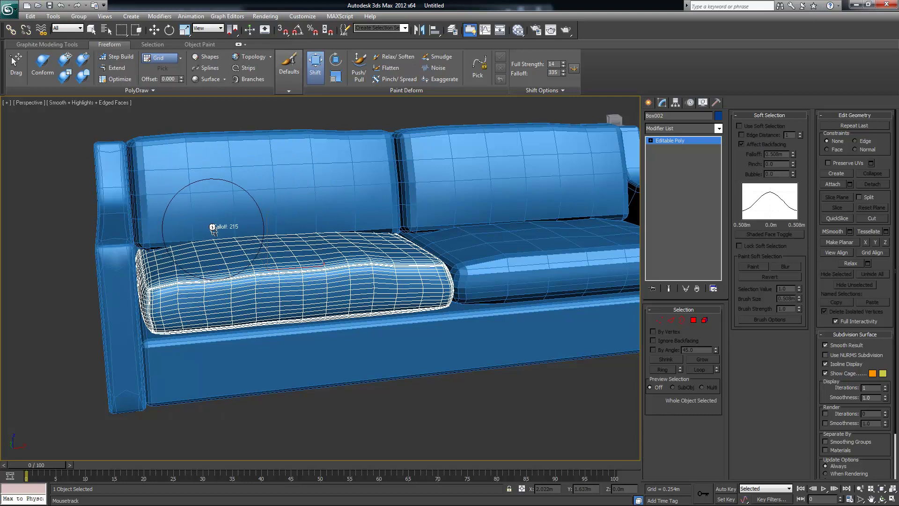
{"action": "left_click_drag", "start_coordinate": [182, 260], "coordinate": [182, 256]}
{"action": "middle_click_drag", "start_coordinate": [219, 256], "coordinate": [206, 248], "text": "alt"}
{"action": "left_click_drag", "start_coordinate": [409, 253], "coordinate": [413, 248]}
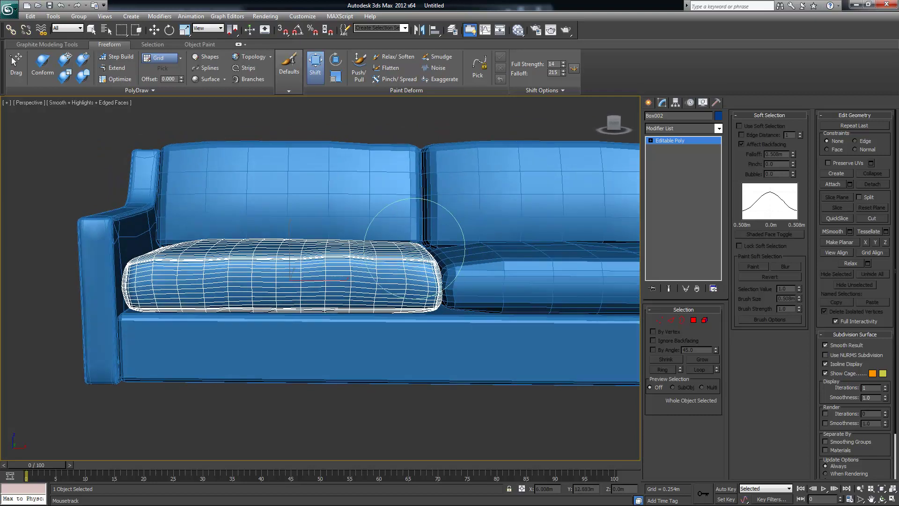
{"action": "middle_click_drag", "start_coordinate": [414, 248], "coordinate": [389, 262], "text": "alt"}
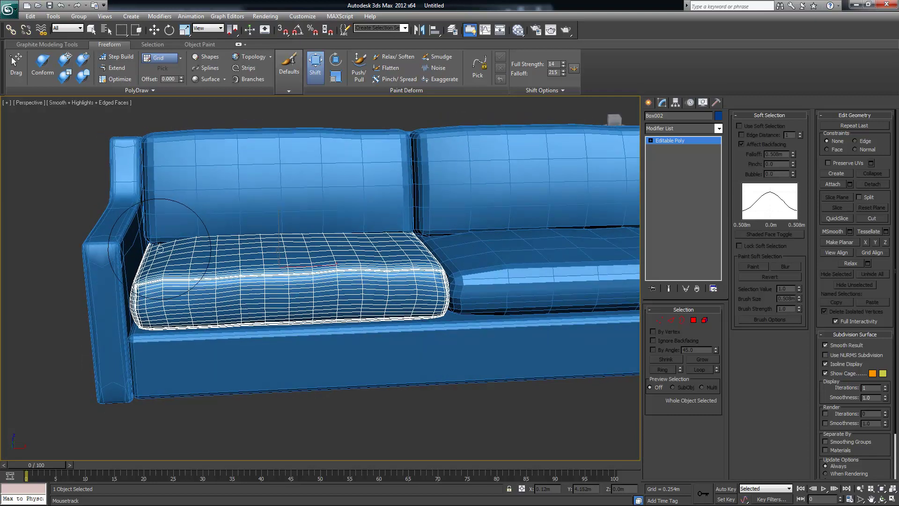
{"action": "mouse_move", "coordinate": [241, 227]}
{"action": "middle_mouse_down", "text": "alt"}
{"action": "mouse_move", "coordinate": [322, 200]}
{"action": "mouse_move", "coordinate": [312, 263]}
{"action": "middle_mouse_up", "text": "alt"}
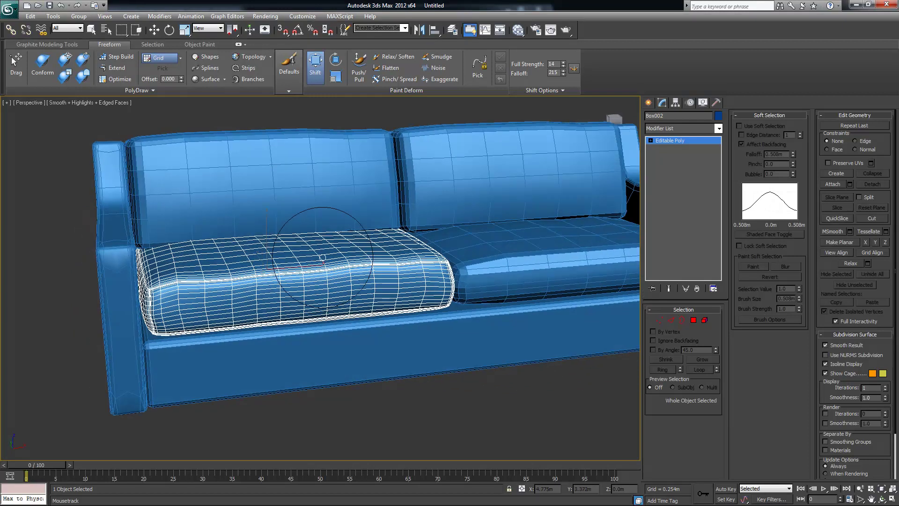
{"action": "mouse_move", "coordinate": [328, 201]}
{"action": "middle_mouse_down", "text": "alt"}
{"action": "mouse_move", "coordinate": [331, 215]}
{"action": "mouse_move", "coordinate": [361, 211]}
{"action": "mouse_move", "coordinate": [322, 264]}
{"action": "mouse_move", "coordinate": [281, 213]}
{"action": "middle_mouse_up", "text": "alt"}
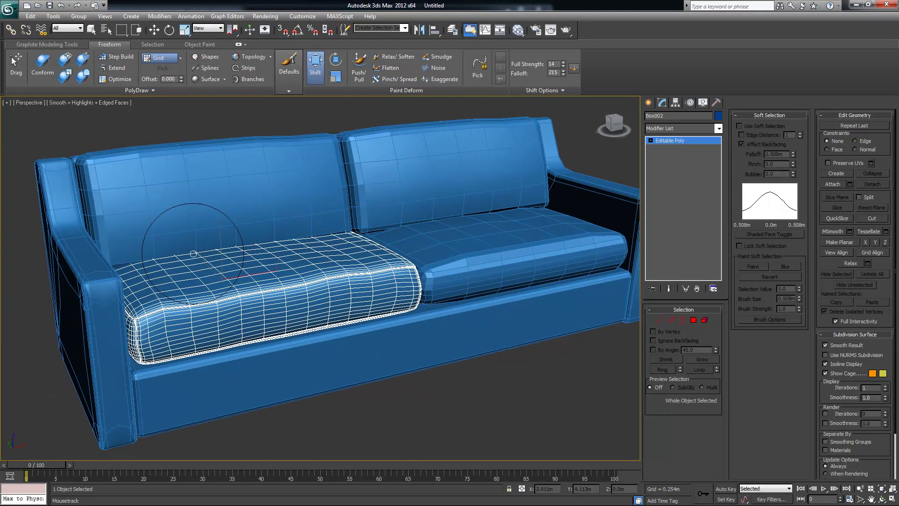
- Paint over the left seat cushion's top with the Push/Pull brush at size 20 and strength 1
{"action": "left_click", "coordinate": [359, 70]}
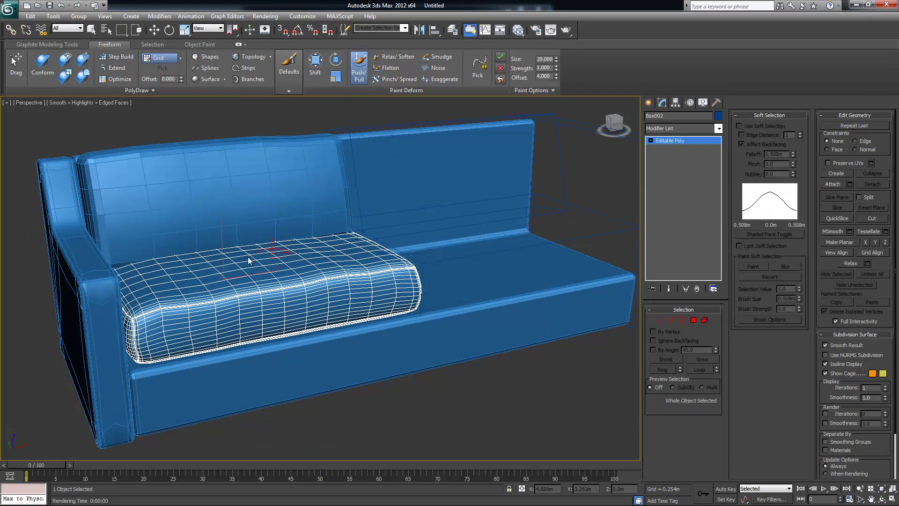
{"action": "middle_click_drag", "start_coordinate": [282, 266], "coordinate": [299, 264], "text": "alt"}
{"action": "left_click_drag", "start_coordinate": [265, 257], "coordinate": [293, 261]}
{"action": "mouse_move", "coordinate": [293, 261]}
{"action": "middle_mouse_down", "text": "alt"}
{"action": "mouse_move", "coordinate": [305, 273]}
{"action": "mouse_move", "coordinate": [264, 249]}
{"action": "middle_mouse_up", "text": "alt"}
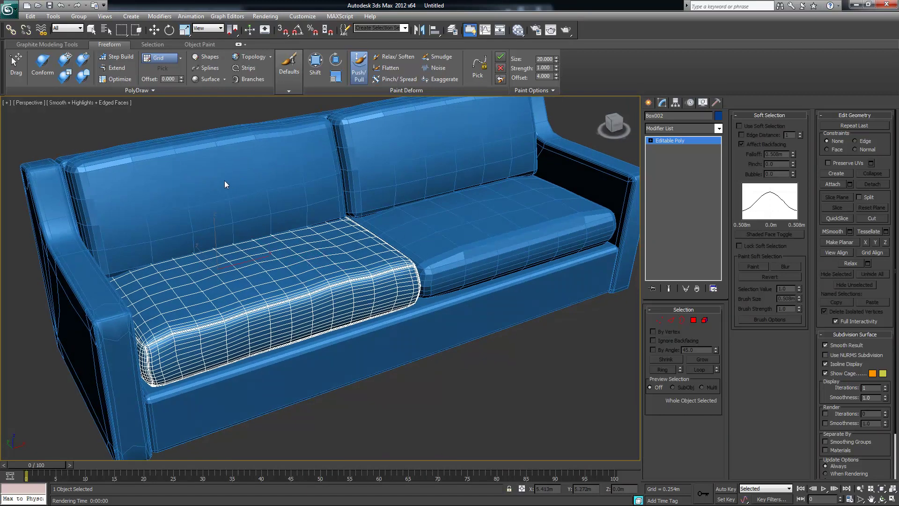
- Try a Push/Pull stroke across the left seat cushion's top with the brush strength raised to 6.895
{"action": "left_click_drag", "start_coordinate": [259, 285], "coordinate": [294, 253]}
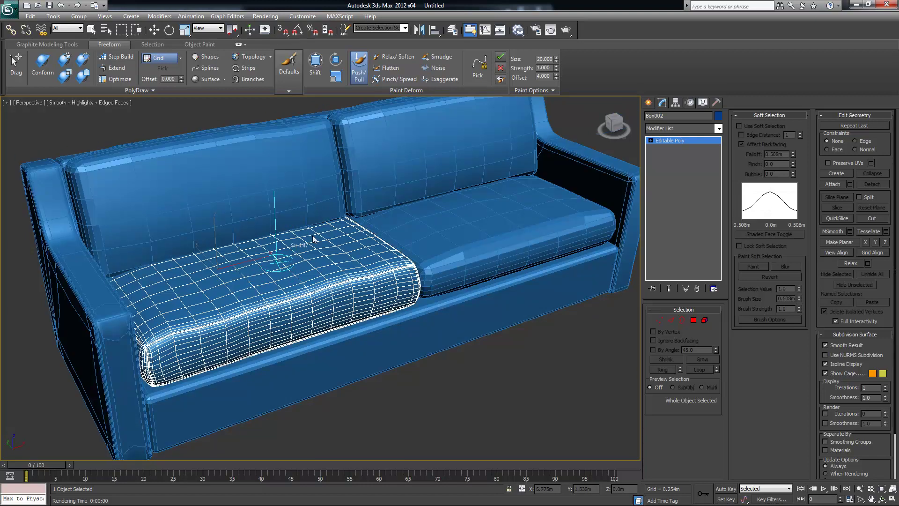
{"action": "mouse_move", "coordinate": [347, 214]}
{"action": "left_mouse_down", "text": "alt+shift"}
{"action": "mouse_move", "coordinate": [315, 249]}
{"action": "mouse_move", "coordinate": [216, 275]}
{"action": "left_mouse_up", "text": "alt+shift"}
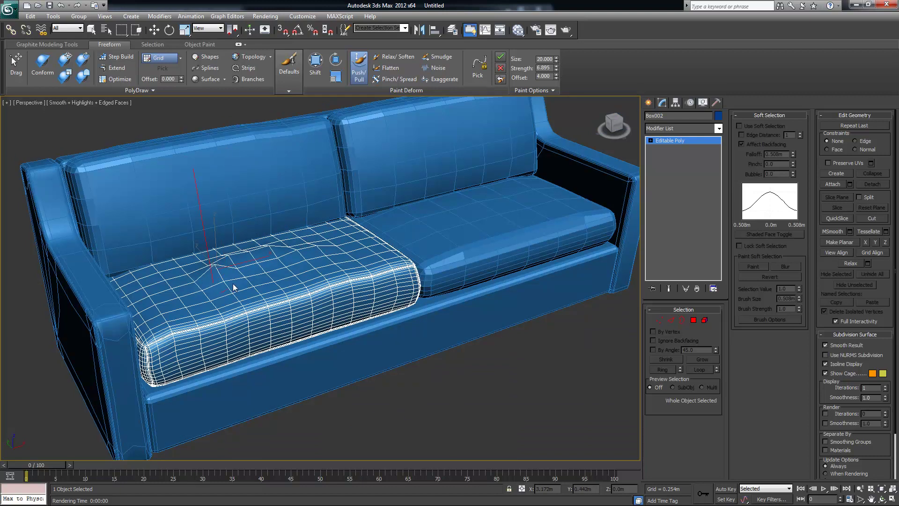
{"action": "key", "text": "ctrl+z"}
- Set the Push/Pull brush to size 57.4 and strength 0.737 for broad, soft sculpting of the left seat cushion
{"action": "left_click_drag", "start_coordinate": [290, 257], "coordinate": [291, 257], "text": "alt+shift"}
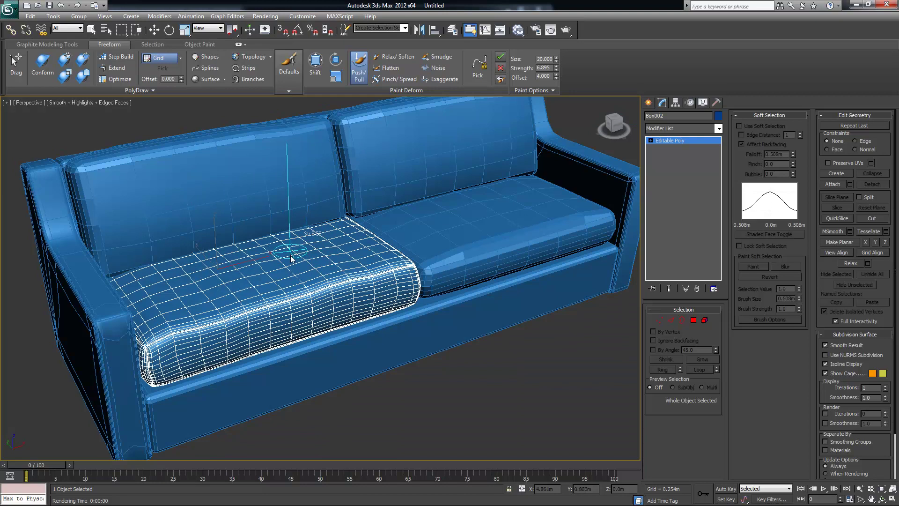
{"action": "mouse_move", "coordinate": [286, 320]}
{"action": "left_mouse_down", "text": "alt+shift"}
{"action": "mouse_move", "coordinate": [294, 283]}
{"action": "mouse_move", "coordinate": [295, 298]}
{"action": "left_mouse_up", "text": "alt+shift"}
{"action": "left_click_drag", "start_coordinate": [296, 248], "coordinate": [443, 109], "text": "ctrl+shift"}
{"action": "mouse_move", "coordinate": [299, 253]}
{"action": "left_mouse_down", "text": "ctrl+shift"}
{"action": "mouse_move", "coordinate": [383, 204]}
{"action": "mouse_move", "coordinate": [361, 234]}
{"action": "left_mouse_up", "text": "ctrl+shift"}
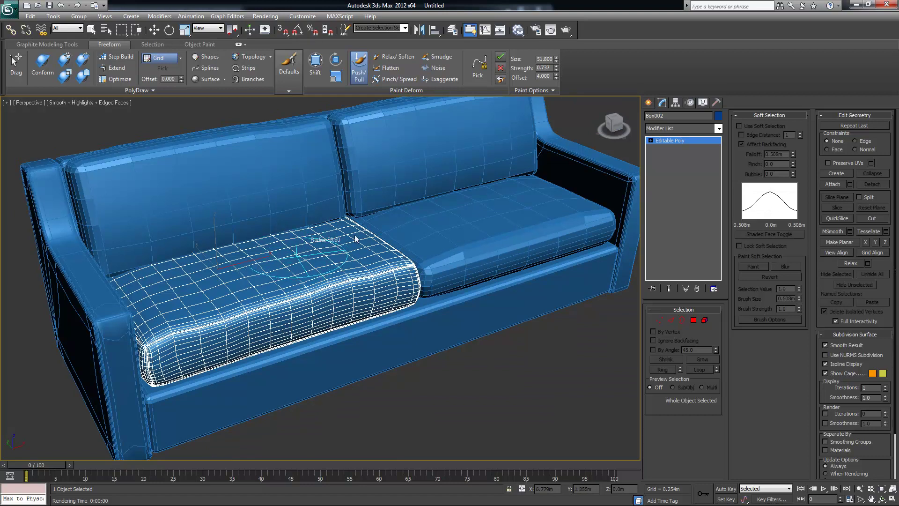
{"action": "mouse_move", "coordinate": [258, 278]}
{"action": "middle_mouse_down", "text": "alt"}
{"action": "mouse_move", "coordinate": [263, 271]}
{"action": "mouse_move", "coordinate": [251, 267]}
{"action": "mouse_move", "coordinate": [261, 278]}
{"action": "middle_mouse_up", "text": "alt"}
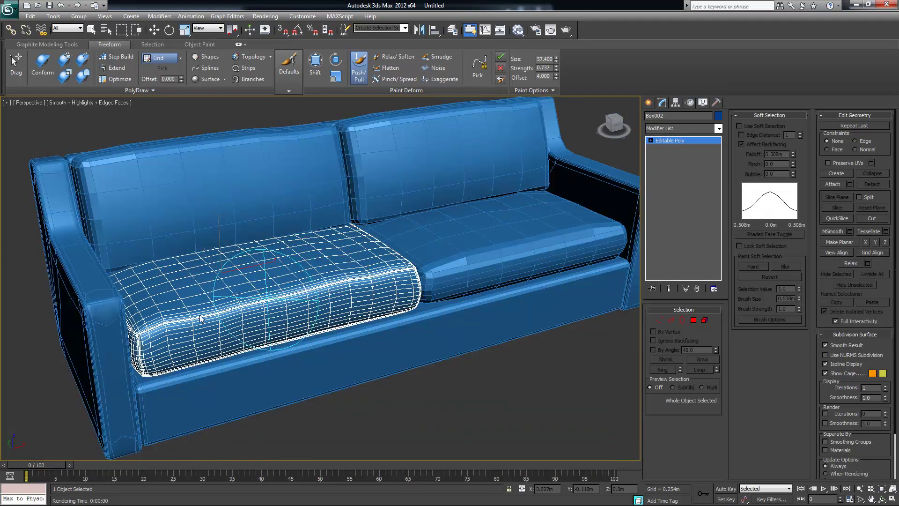
- Puff up the left seat cushion's top and front edge with Push/Pull, checking its fullness from several angles, and exit the brush
{"action": "mouse_move", "coordinate": [220, 299]}
{"action": "middle_mouse_down", "text": "alt"}
{"action": "mouse_move", "coordinate": [246, 287]}
{"action": "mouse_move", "coordinate": [318, 280]}
{"action": "mouse_move", "coordinate": [331, 245]}
{"action": "mouse_move", "coordinate": [359, 259]}
{"action": "mouse_move", "coordinate": [321, 245]}
{"action": "mouse_move", "coordinate": [323, 220]}
{"action": "mouse_move", "coordinate": [303, 208]}
{"action": "middle_mouse_up", "text": "alt"}
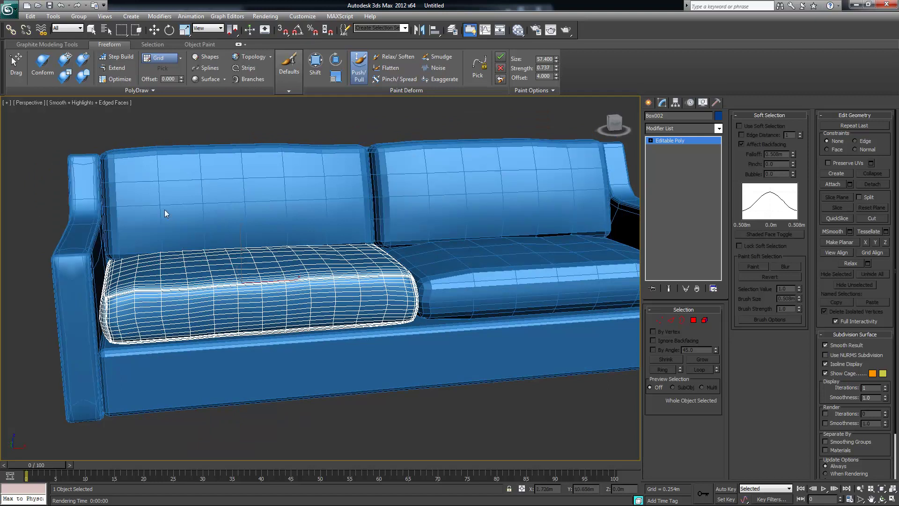
{"action": "mouse_move", "coordinate": [326, 255]}
{"action": "middle_mouse_down", "text": "alt"}
{"action": "mouse_move", "coordinate": [332, 243]}
{"action": "mouse_move", "coordinate": [321, 248]}
{"action": "middle_mouse_up", "text": "alt"}
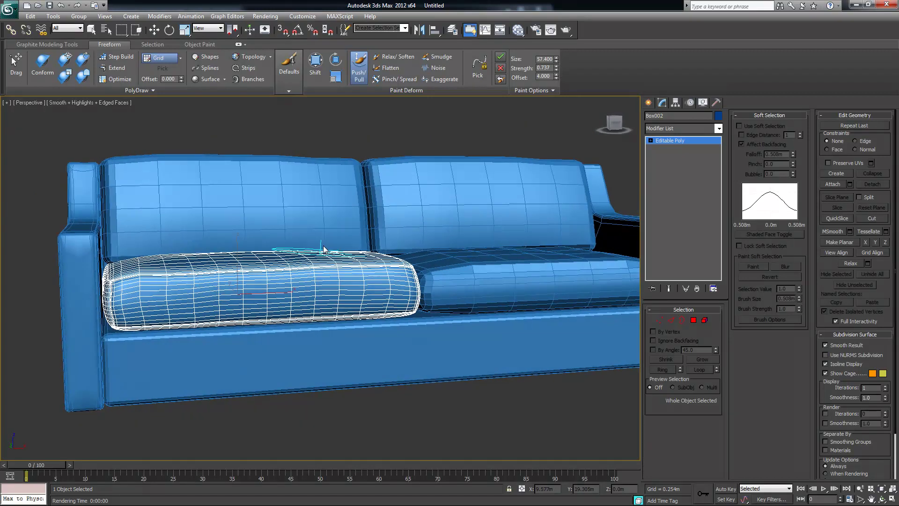
{"action": "middle_click_drag", "start_coordinate": [493, 297], "coordinate": [272, 260], "text": "alt"}
{"action": "middle_click_drag", "start_coordinate": [174, 241], "coordinate": [225, 239]}
{"action": "scroll", "coordinate": [215, 237], "scroll_direction": "up", "scroll_amount": 2}
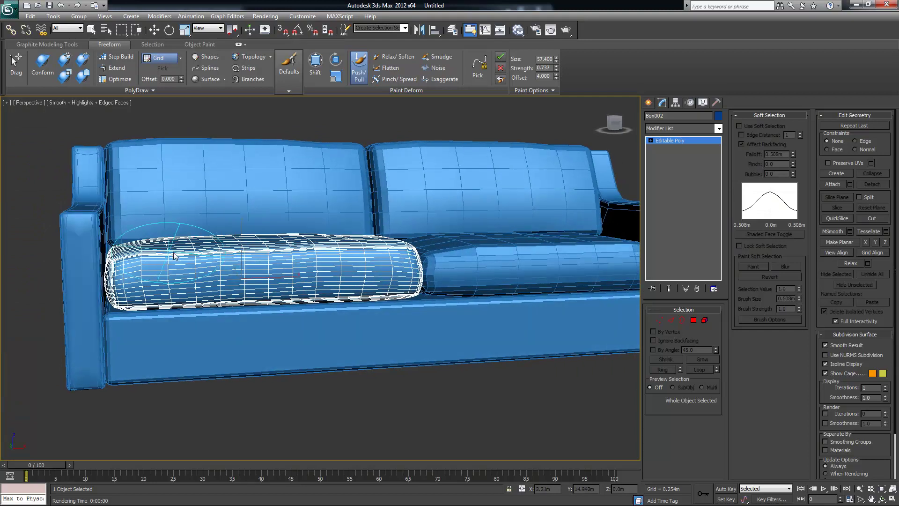
{"action": "left_click", "coordinate": [364, 74]}
{"action": "mouse_move", "coordinate": [365, 224]}
{"action": "middle_mouse_down", "text": "alt"}
{"action": "mouse_move", "coordinate": [184, 275]}
{"action": "mouse_move", "coordinate": [169, 266]}
{"action": "mouse_move", "coordinate": [179, 303]}
{"action": "mouse_move", "coordinate": [197, 252]}
{"action": "middle_mouse_up", "text": "alt"}
{"action": "scroll", "coordinate": [168, 267], "scroll_direction": "down", "scroll_amount": 3}
{"action": "scroll", "coordinate": [175, 286], "scroll_direction": "up", "scroll_amount": 3}
{"action": "middle_click_drag", "start_coordinate": [292, 257], "coordinate": [313, 236]}
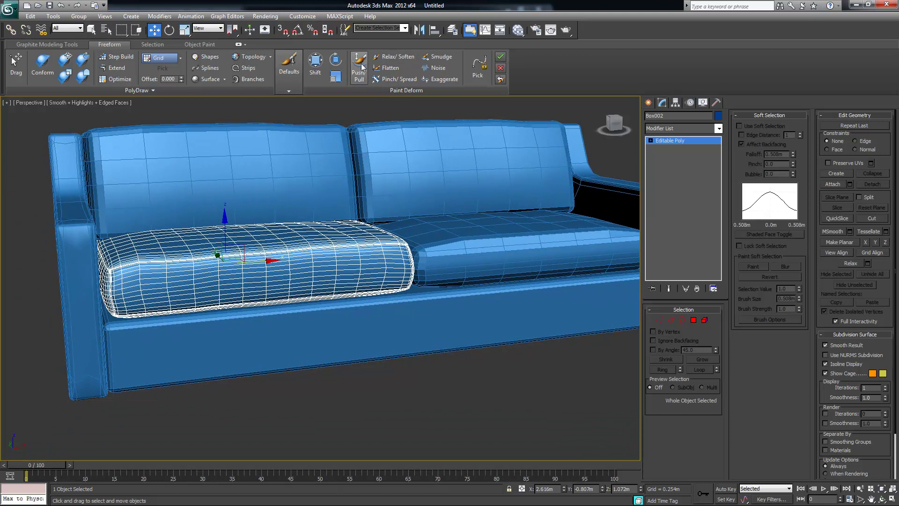
- Smooth the left seat cushion's top surface with the Relax/Soften brush
{"action": "left_click", "coordinate": [393, 57]}
{"action": "left_click_drag", "start_coordinate": [270, 224], "coordinate": [167, 250]}
{"action": "middle_click_drag", "start_coordinate": [305, 226], "coordinate": [328, 232], "text": "alt"}
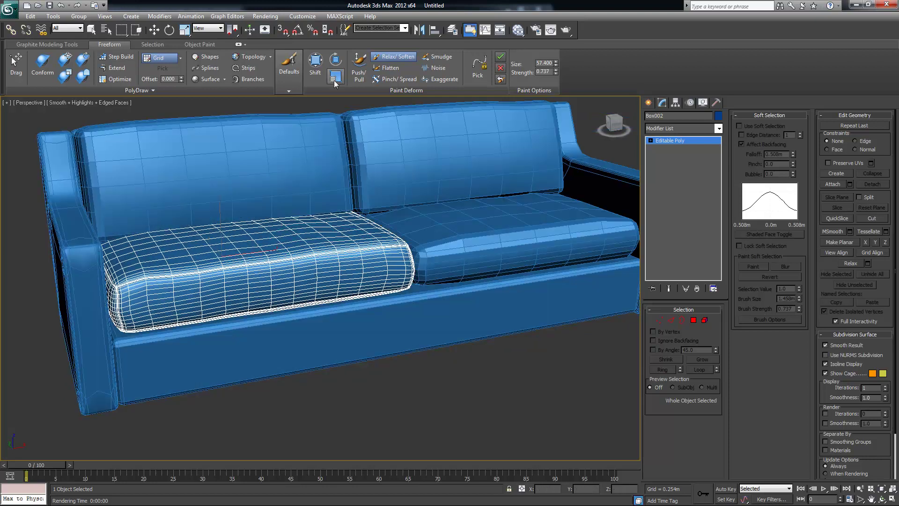
- Work over the relaxed left seat cushion's top again with the Push/Pull brush
{"action": "left_click", "coordinate": [358, 74]}
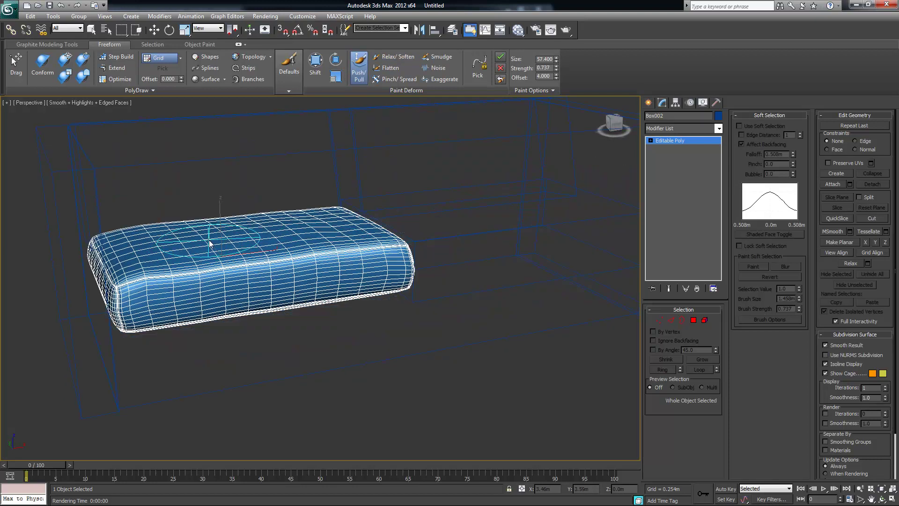
{"action": "middle_click_drag", "start_coordinate": [344, 249], "coordinate": [253, 311], "text": "alt"}
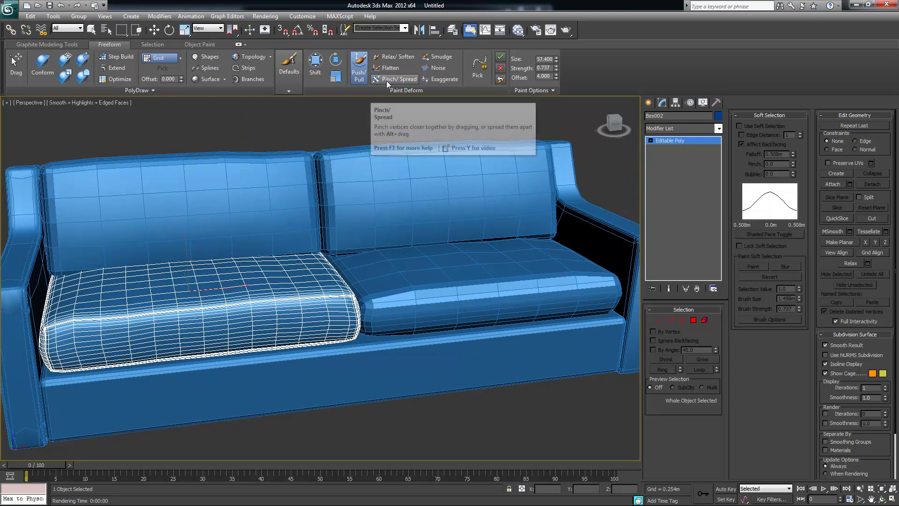
{"action": "middle_click_drag", "start_coordinate": [321, 145], "coordinate": [384, 135]}
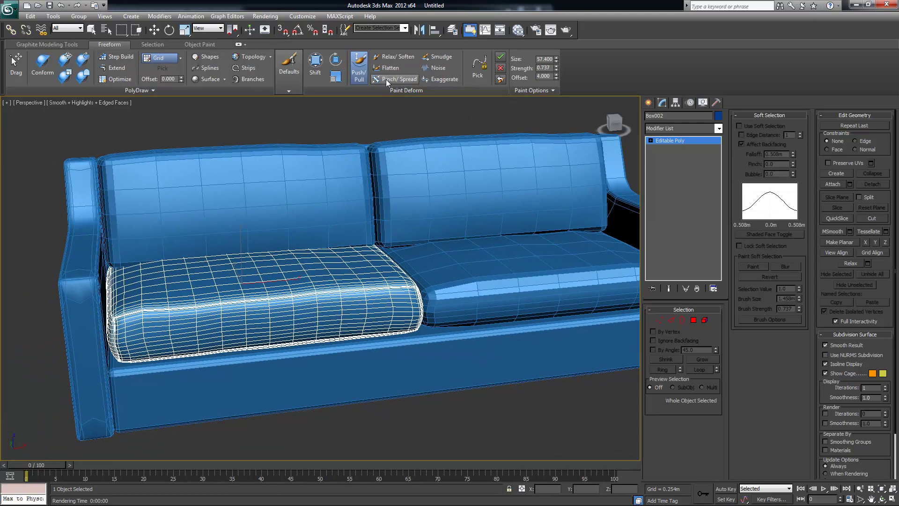
- Add subtle unevenness across the left seat cushion's top with the Noise brush
{"action": "left_click", "coordinate": [437, 68]}
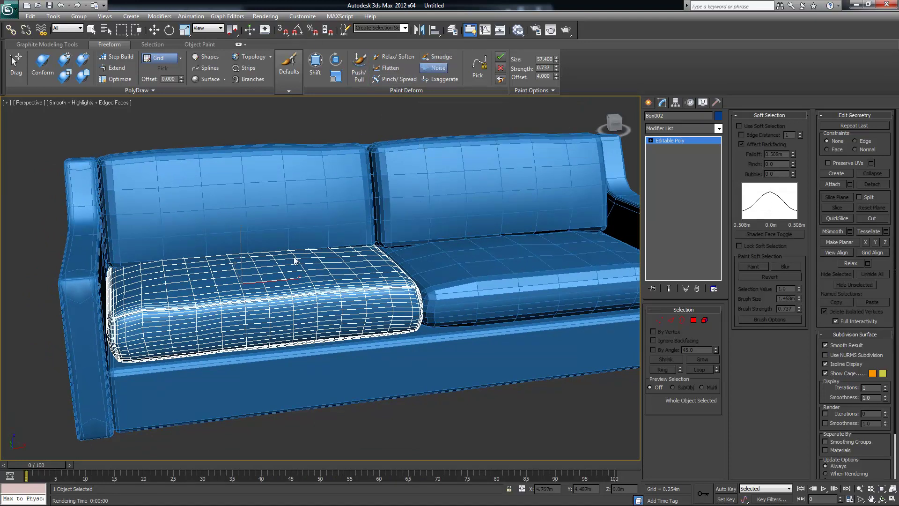
{"action": "mouse_move", "coordinate": [324, 265]}
{"action": "left_mouse_down"}
{"action": "mouse_move", "coordinate": [345, 297]}
{"action": "mouse_move", "coordinate": [323, 315]}
{"action": "mouse_move", "coordinate": [200, 329]}
{"action": "mouse_move", "coordinate": [336, 255]}
{"action": "mouse_move", "coordinate": [263, 268]}
{"action": "left_mouse_up"}
{"action": "mouse_move", "coordinate": [152, 276]}
{"action": "left_mouse_down"}
{"action": "mouse_move", "coordinate": [156, 267]}
{"action": "mouse_move", "coordinate": [253, 286]}
{"action": "left_mouse_up"}
{"action": "middle_click_drag", "start_coordinate": [252, 286], "coordinate": [255, 286], "text": "alt"}
{"action": "left_click_drag", "start_coordinate": [354, 257], "coordinate": [377, 248]}
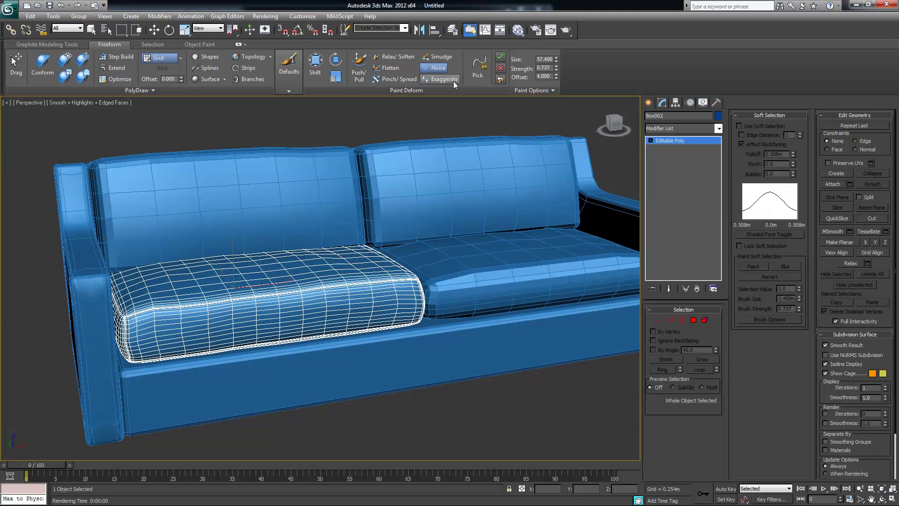
- Accentuate the left seat cushion's front edge and corners with the Exaggerate brush
{"action": "left_click", "coordinate": [437, 77]}
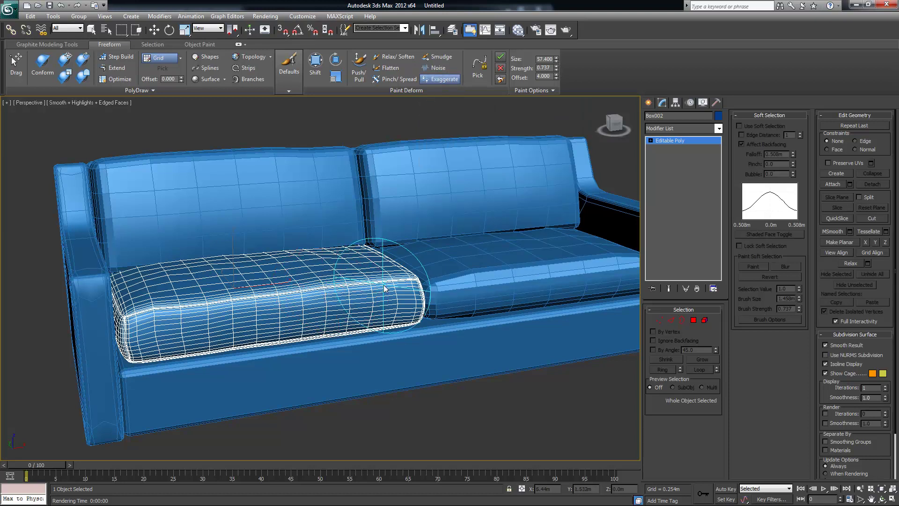
{"action": "middle_click_drag", "start_coordinate": [387, 287], "coordinate": [406, 289], "text": "alt"}
{"action": "mouse_move", "coordinate": [171, 315]}
{"action": "middle_mouse_down", "text": "alt"}
{"action": "mouse_move", "coordinate": [321, 315]}
{"action": "mouse_move", "coordinate": [329, 292]}
{"action": "middle_mouse_up", "text": "alt"}
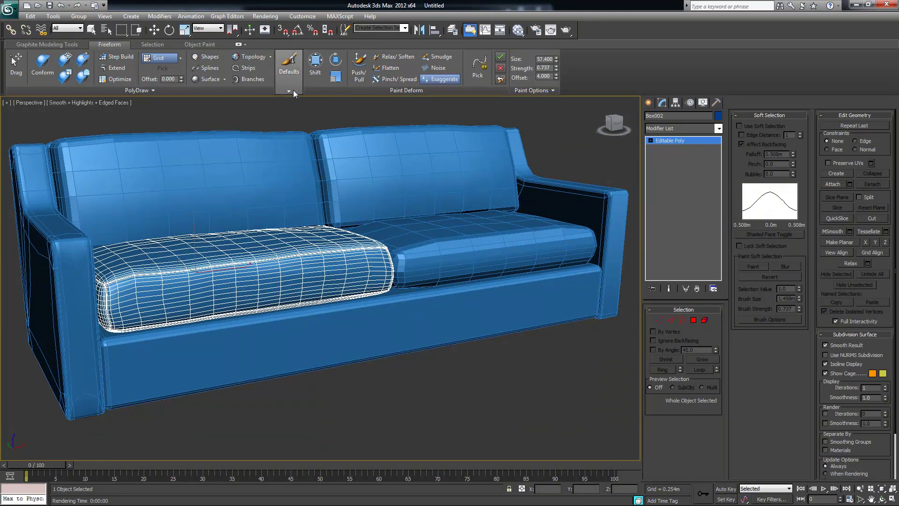
- Deselect the seat cushion and turn off the edged faces display to show the whole sofa in plain shading
{"action": "scroll", "coordinate": [364, 218], "scroll_direction": "down", "scroll_amount": 4}
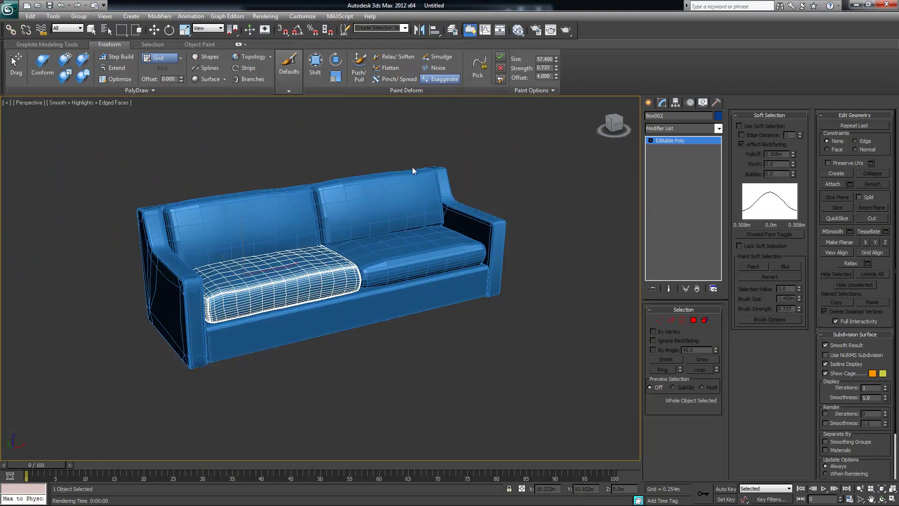
{"action": "left_click", "coordinate": [283, 158]}
{"action": "middle_click_drag", "start_coordinate": [290, 162], "coordinate": [369, 229], "text": "alt"}
{"action": "key", "text": "F4"}
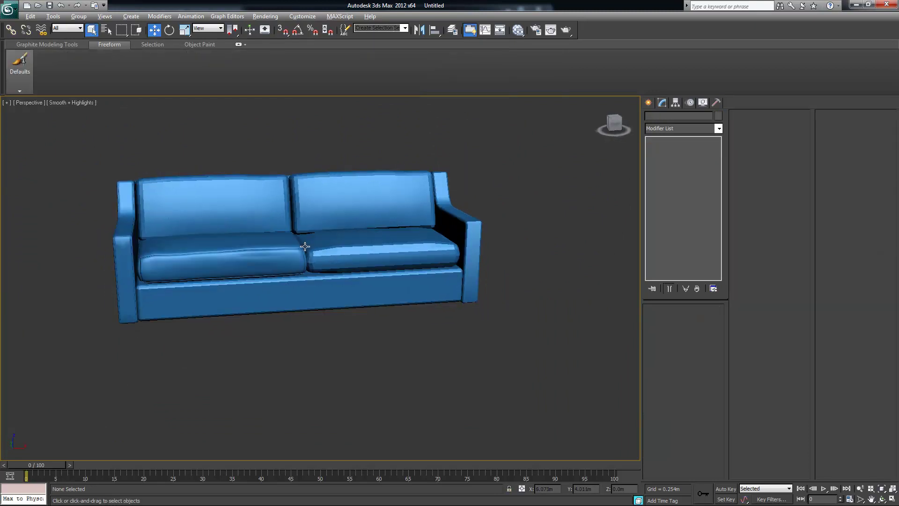
- Render the Perspective view of the sofa to check the sculpted seat cushion, and close the rendered frame
{"action": "scroll", "coordinate": [327, 253], "scroll_direction": "up", "scroll_amount": 5}
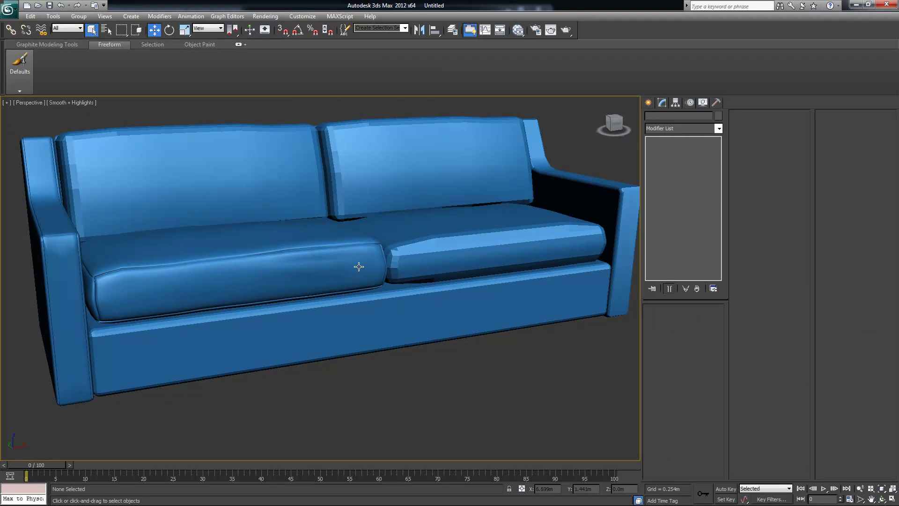
{"action": "scroll", "coordinate": [354, 266], "scroll_direction": "down", "scroll_amount": 4}
{"action": "scroll", "coordinate": [407, 225], "scroll_direction": "up", "scroll_amount": 5}
{"action": "scroll", "coordinate": [408, 225], "scroll_direction": "down", "scroll_amount": 3}
{"action": "left_click", "coordinate": [567, 31]}
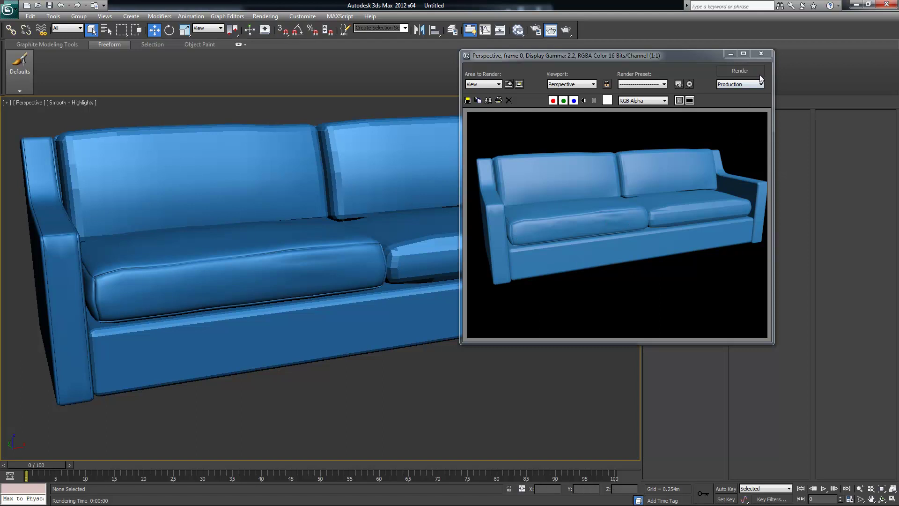
{"action": "left_click", "coordinate": [761, 54]}
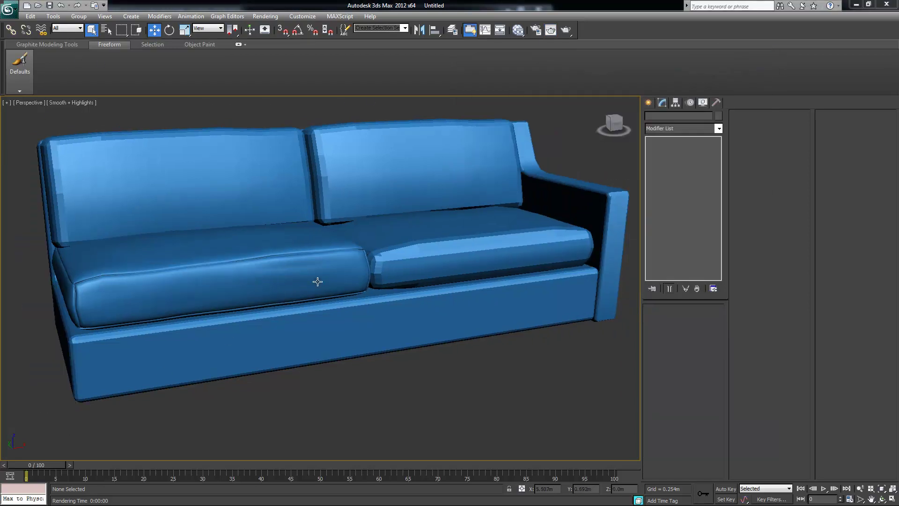
- Render the whole sofa again from a slightly adjusted Perspective angle, and close the rendered frame
{"action": "middle_click_drag", "start_coordinate": [326, 291], "coordinate": [327, 293], "text": "alt"}
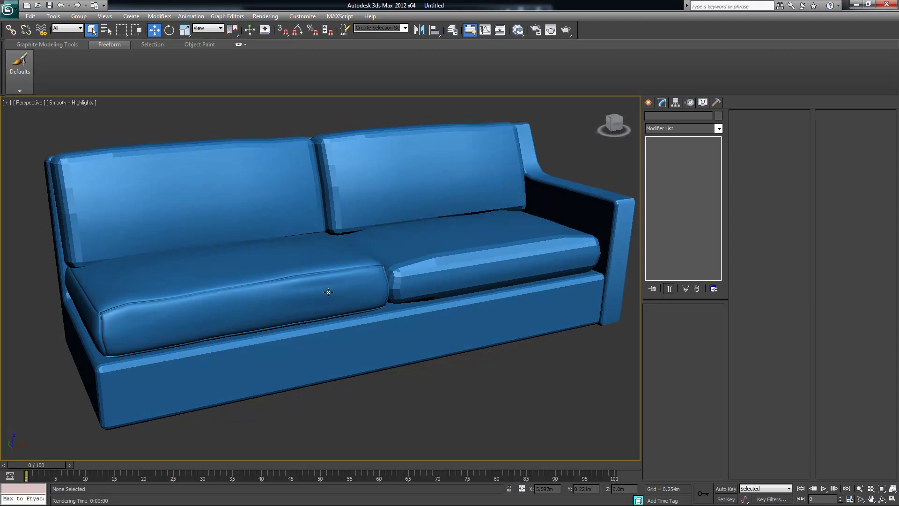
{"action": "right_click", "coordinate": [347, 221]}
{"action": "middle_click_drag", "start_coordinate": [239, 132], "coordinate": [335, 209], "text": "alt"}
{"action": "scroll", "coordinate": [337, 210], "scroll_direction": "down", "scroll_amount": 3}
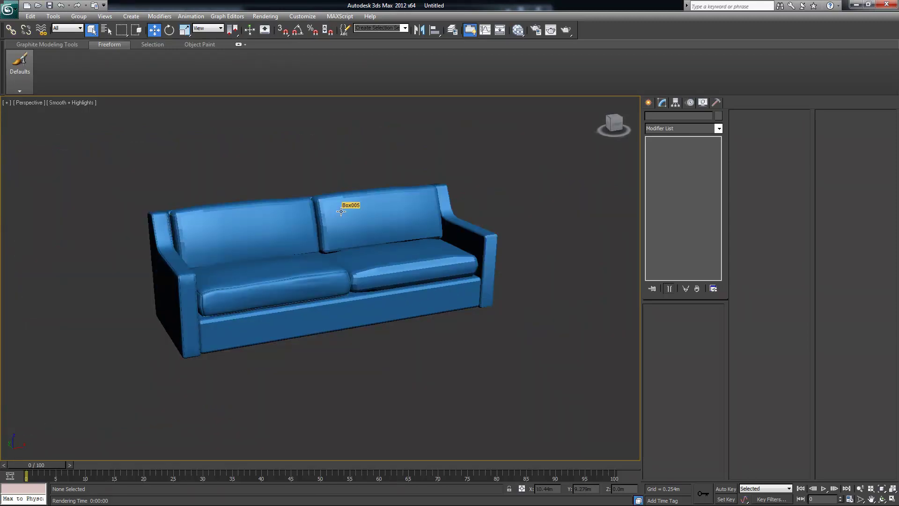
{"action": "scroll", "coordinate": [341, 211], "scroll_direction": "up", "scroll_amount": 3}
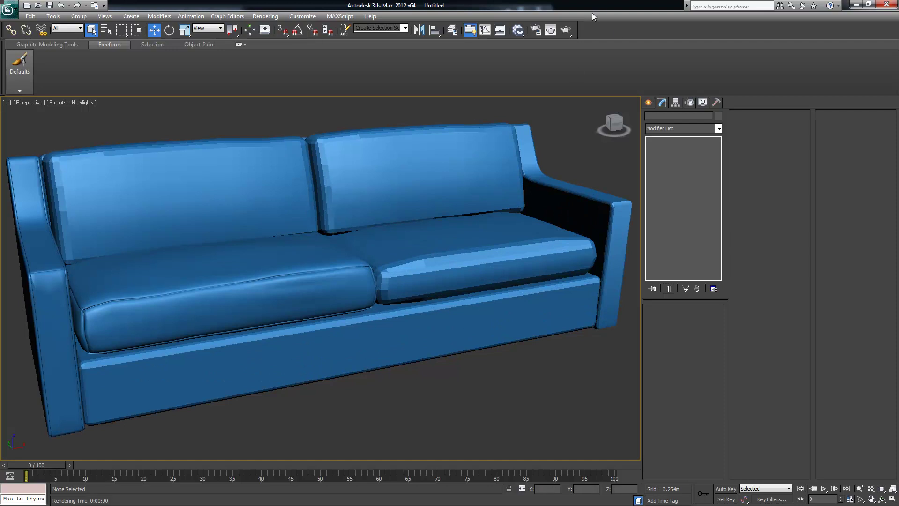
{"action": "left_click", "coordinate": [565, 30]}
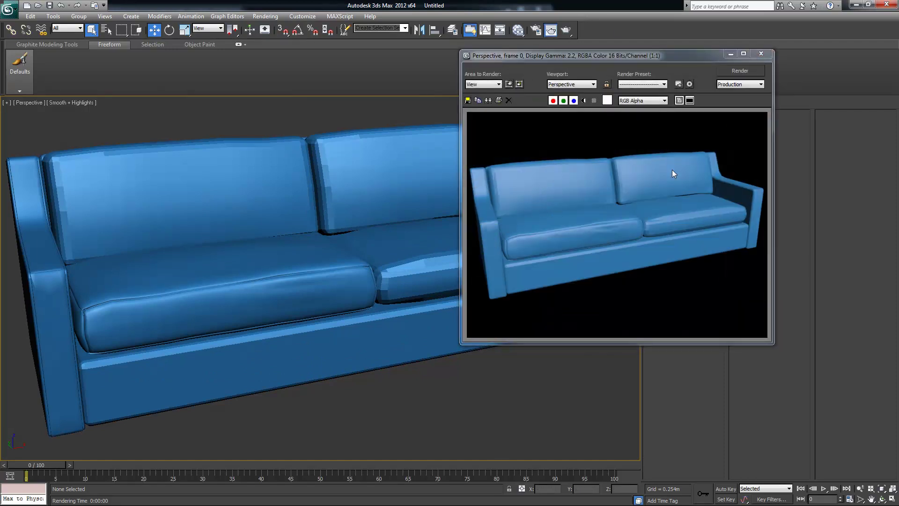
{"action": "left_click", "coordinate": [761, 53]}
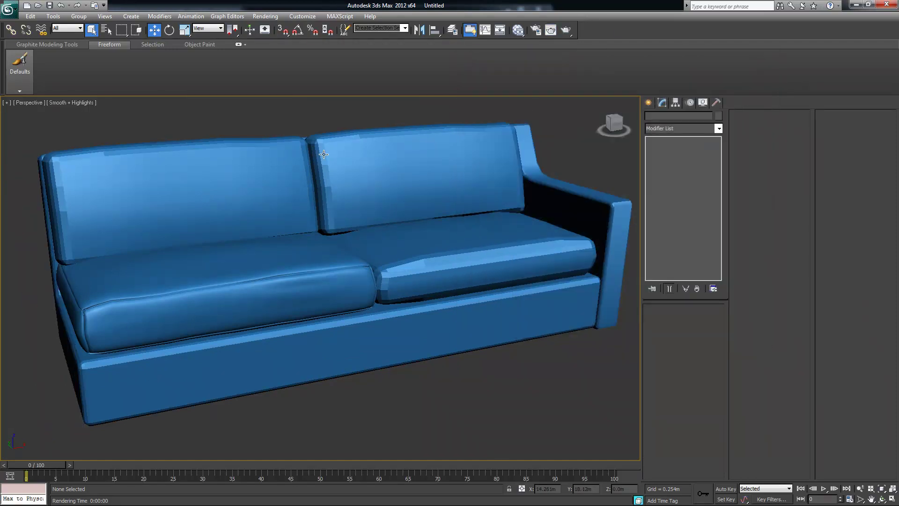
- Reset to a new empty scene without saving the changes to the sofa
{"action": "left_click", "coordinate": [8, 8]}
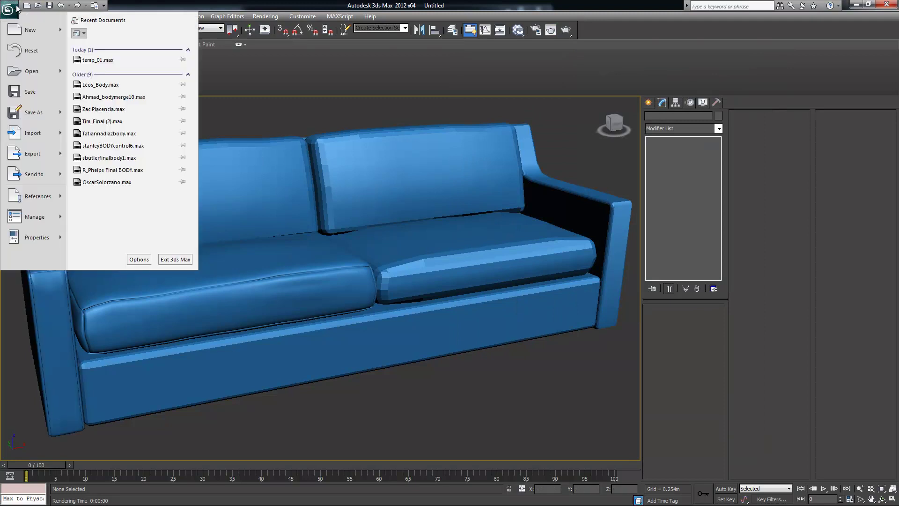
{"action": "left_click", "coordinate": [32, 51]}
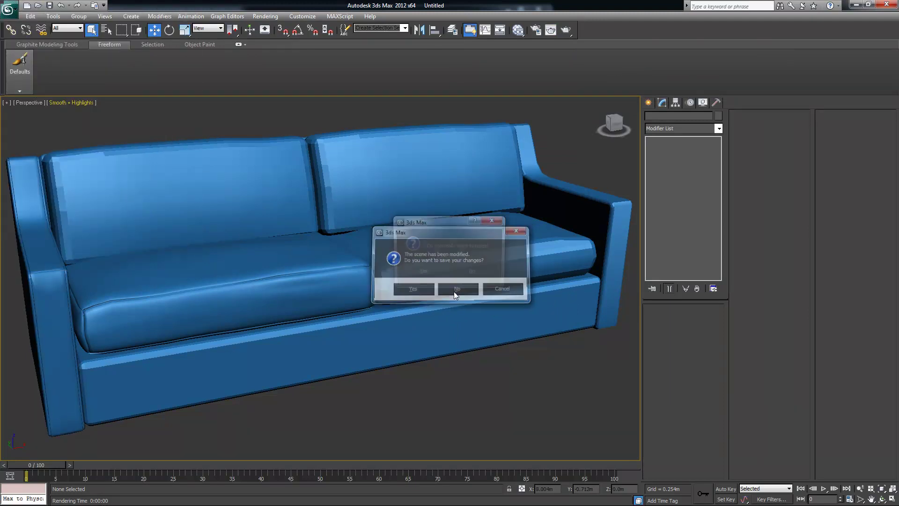
{"action": "left_click", "coordinate": [423, 272]}
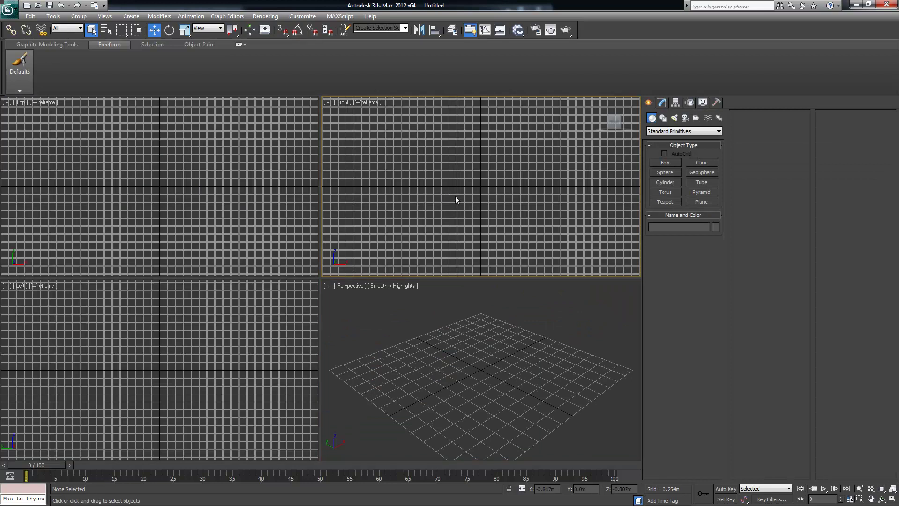
- Draw a tall upright plane about 2.99 m long and 1.09 m wide in the Front view, with its lower edge on the ground line
{"action": "scroll", "coordinate": [445, 192], "scroll_direction": "down", "scroll_amount": 2}
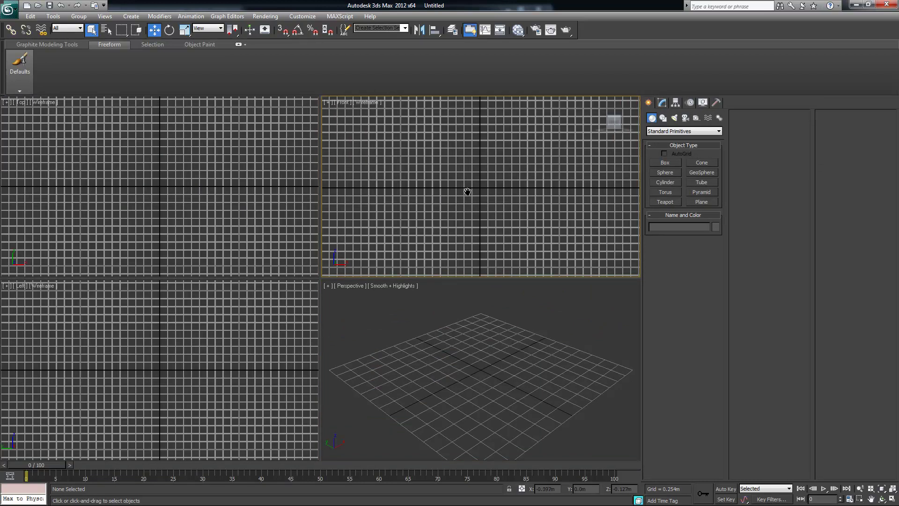
{"action": "middle_click_drag", "start_coordinate": [482, 168], "coordinate": [479, 173]}
{"action": "key", "text": "alt+w"}
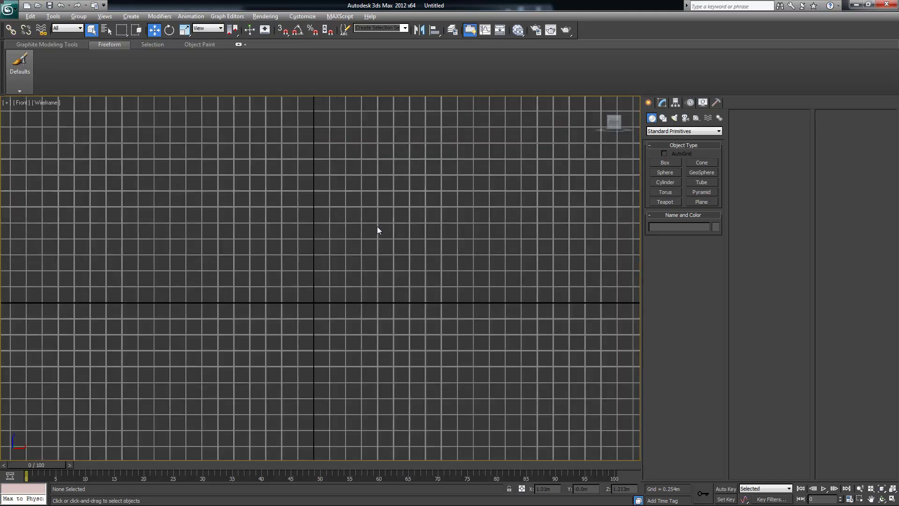
{"action": "left_click", "coordinate": [126, 18]}
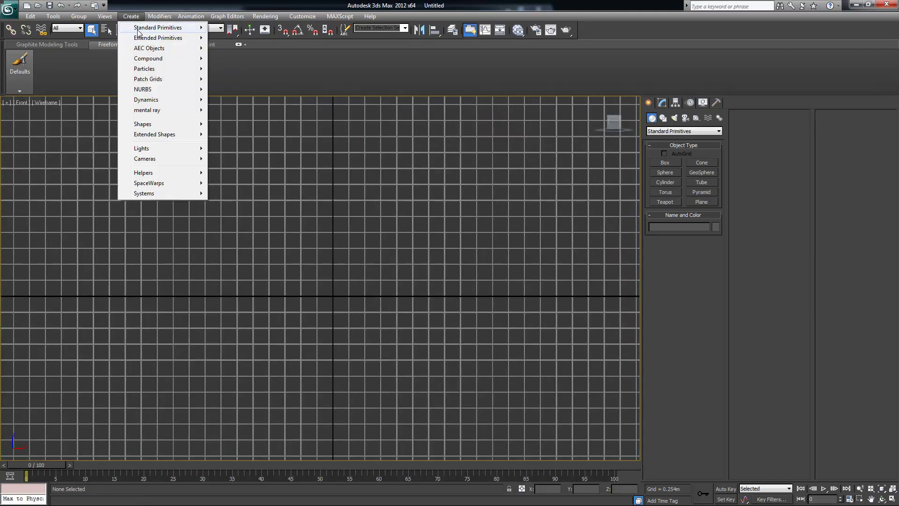
{"action": "mouse_move", "coordinate": [157, 27]}
{"action": "left_click", "coordinate": [232, 122]}
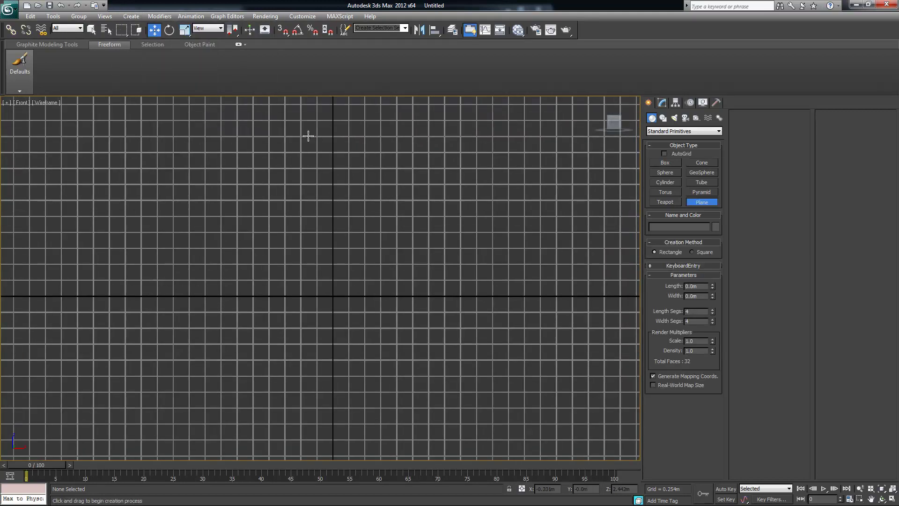
{"action": "left_click_drag", "start_coordinate": [283, 108], "coordinate": [352, 295]}
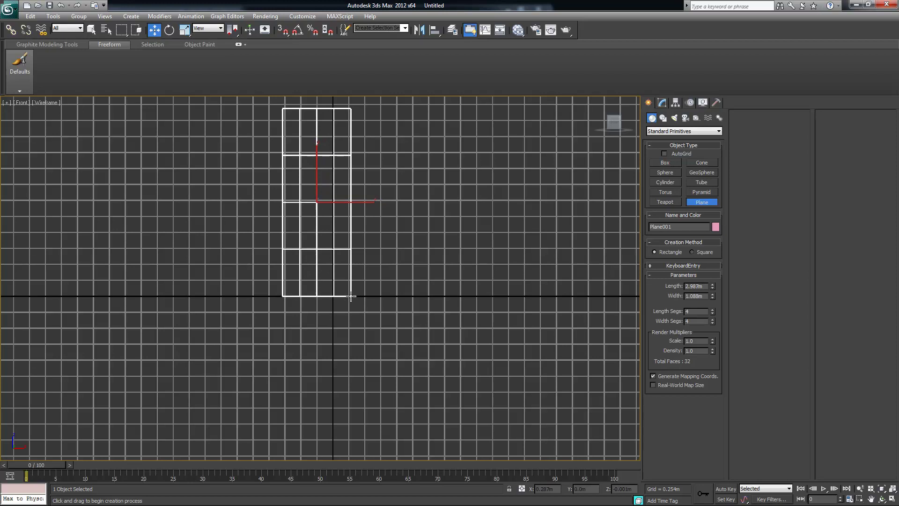
{"action": "right_click", "coordinate": [421, 229]}
- Change the plane's object color to dark red and show it in the maximized Perspective view
{"action": "scroll", "coordinate": [457, 194], "scroll_direction": "down", "scroll_amount": 2}
{"action": "key", "text": "alt+w"}
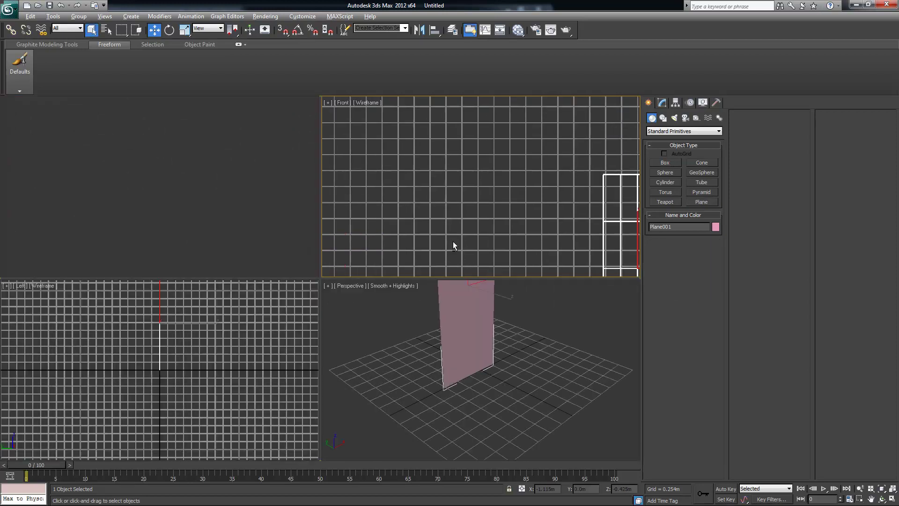
{"action": "middle_click", "coordinate": [492, 371]}
{"action": "key", "text": "alt+w"}
{"action": "middle_click_drag", "start_coordinate": [463, 308], "coordinate": [422, 265], "text": "alt"}
{"action": "scroll", "coordinate": [422, 265], "scroll_direction": "down", "scroll_amount": 3}
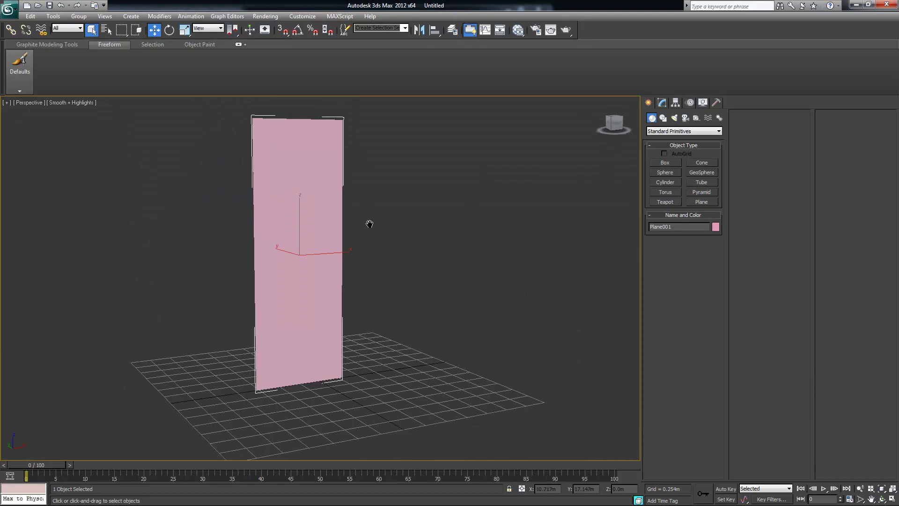
{"action": "left_click", "coordinate": [662, 102]}
{"action": "left_click", "coordinate": [718, 116]}
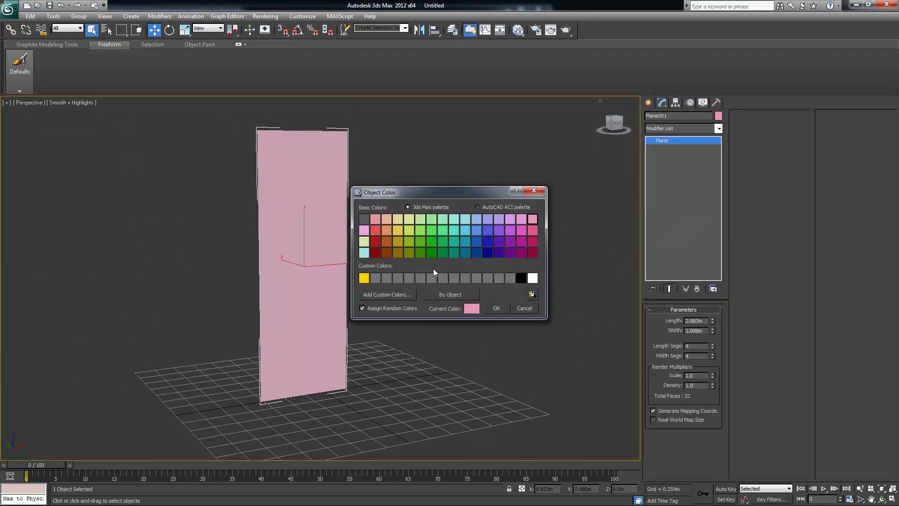
{"action": "left_click", "coordinate": [378, 255]}
{"action": "left_click", "coordinate": [496, 308]}
{"action": "middle_click_drag", "start_coordinate": [468, 290], "coordinate": [397, 255], "text": "alt"}
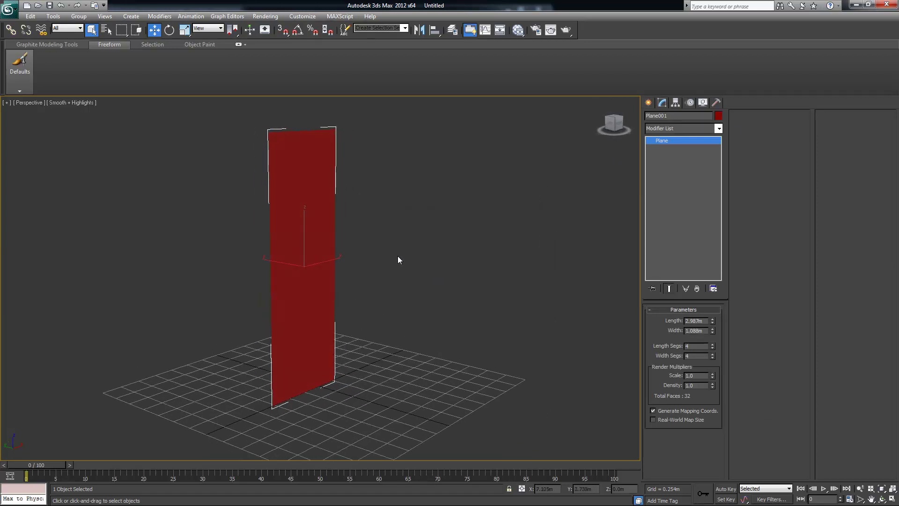
{"action": "middle_click_drag", "start_coordinate": [398, 255], "coordinate": [443, 200], "text": "alt"}
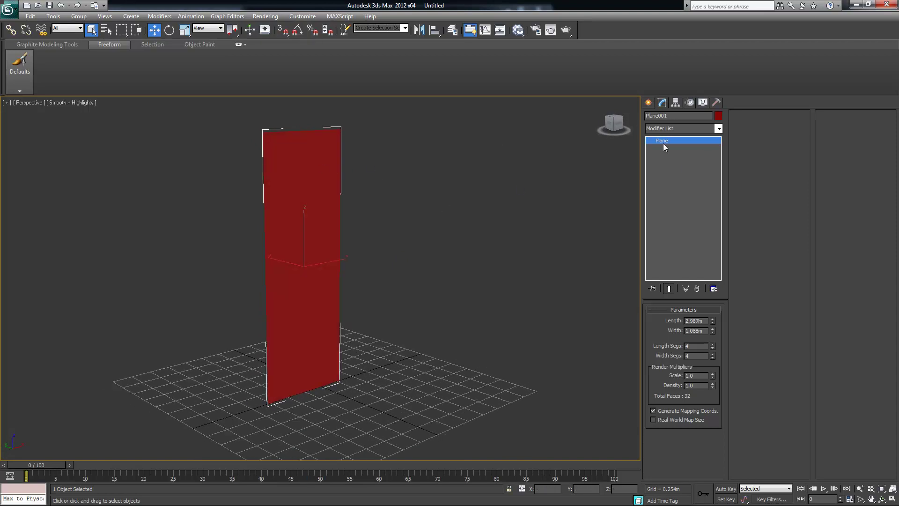
- Show edged faces on the plane, and hide the selection brackets and the home grid in the Perspective view
{"action": "middle_click_drag", "start_coordinate": [446, 267], "coordinate": [415, 278]}
{"action": "key", "text": "F4"}
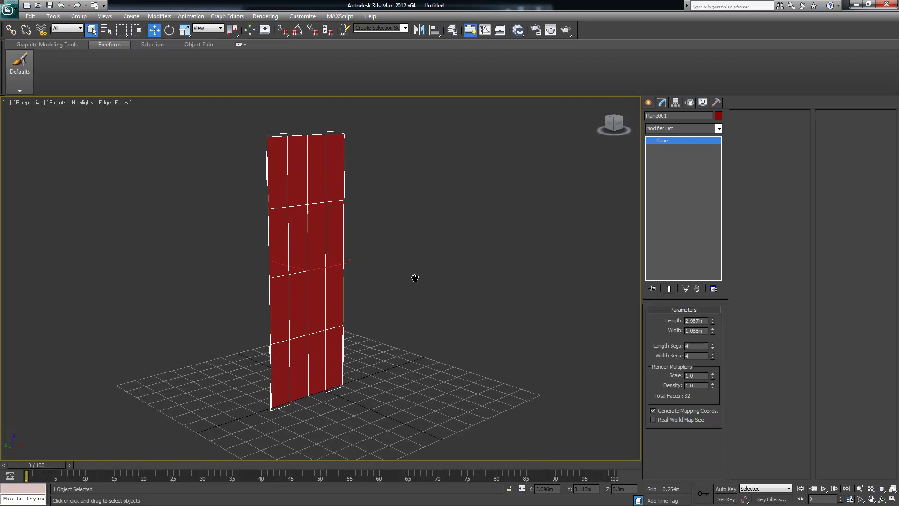
{"action": "key", "text": "j"}
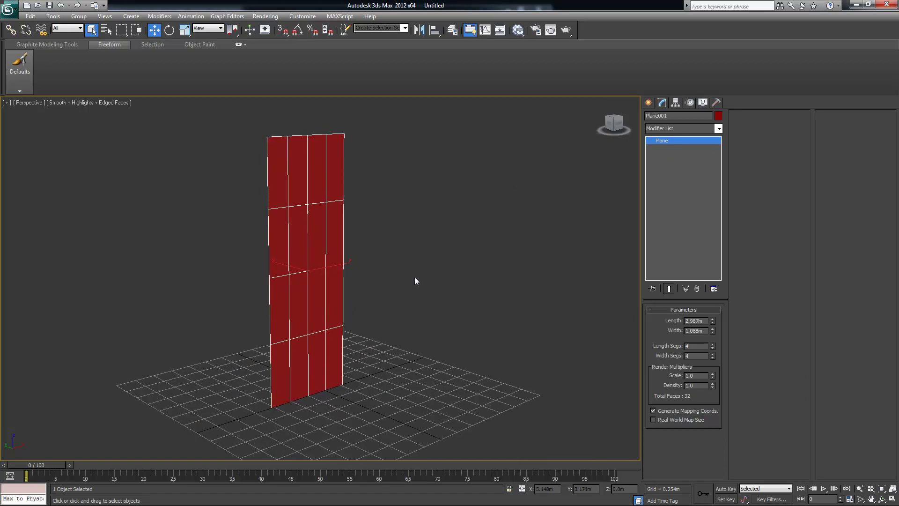
{"action": "key", "text": "g"}
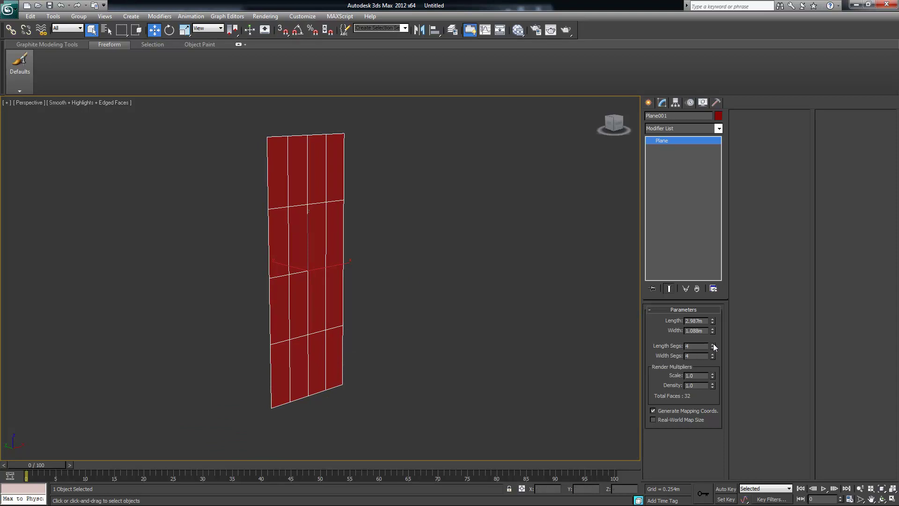
- Set the plane's length segments to 8 and its width segments to 50
{"action": "left_click_drag", "start_coordinate": [713, 350], "coordinate": [719, 305]}
{"action": "left_click_drag", "start_coordinate": [712, 357], "coordinate": [713, 454]}
{"action": "type", "text": "50"}
{"action": "key", "text": "Return"}
{"action": "left_click", "coordinate": [249, 164]}
{"action": "left_click", "coordinate": [317, 209]}
{"action": "mouse_move", "coordinate": [405, 253]}
{"action": "middle_mouse_down", "text": "alt"}
{"action": "mouse_move", "coordinate": [388, 254]}
{"action": "mouse_move", "coordinate": [407, 259]}
{"action": "mouse_move", "coordinate": [407, 275]}
{"action": "mouse_move", "coordinate": [361, 280]}
{"action": "mouse_move", "coordinate": [401, 275]}
{"action": "mouse_move", "coordinate": [408, 284]}
{"action": "middle_mouse_up", "text": "alt"}
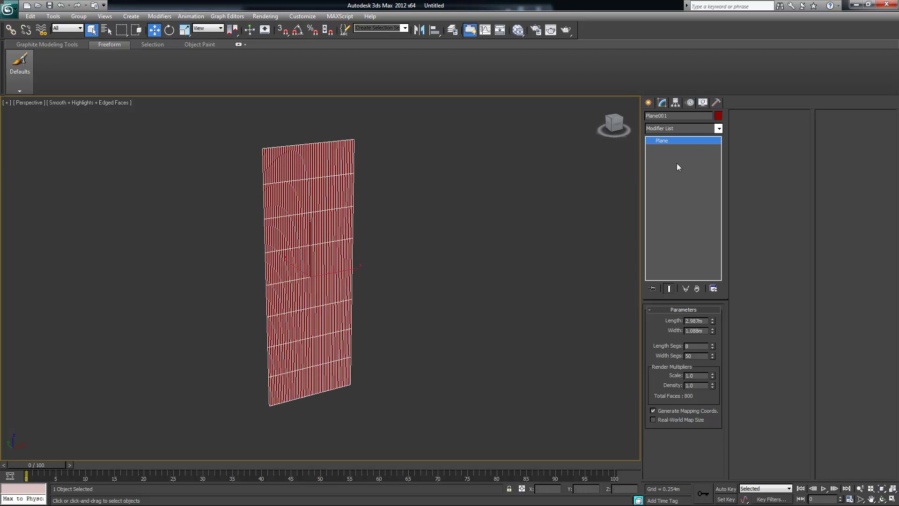
- Apply a Noise modifier to the segmented plane
{"action": "left_click", "coordinate": [719, 129]}
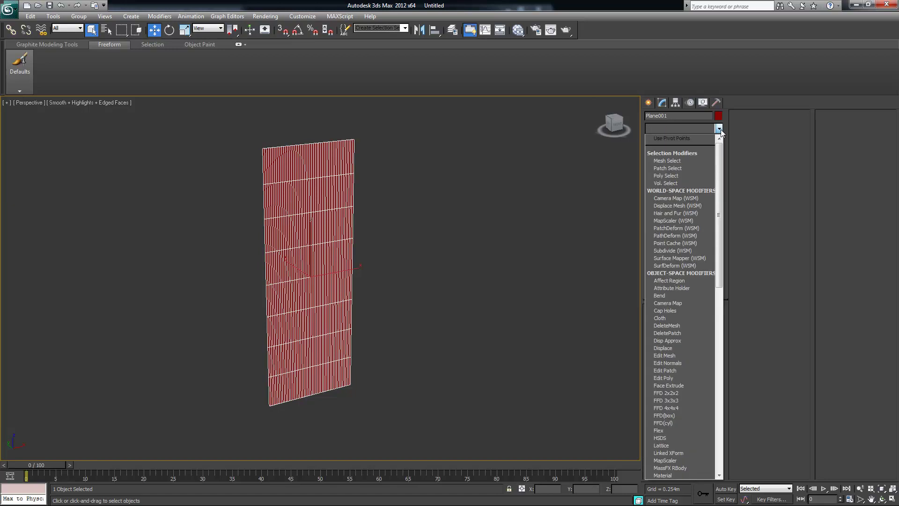
{"action": "left_click_drag", "start_coordinate": [721, 155], "coordinate": [731, 262]}
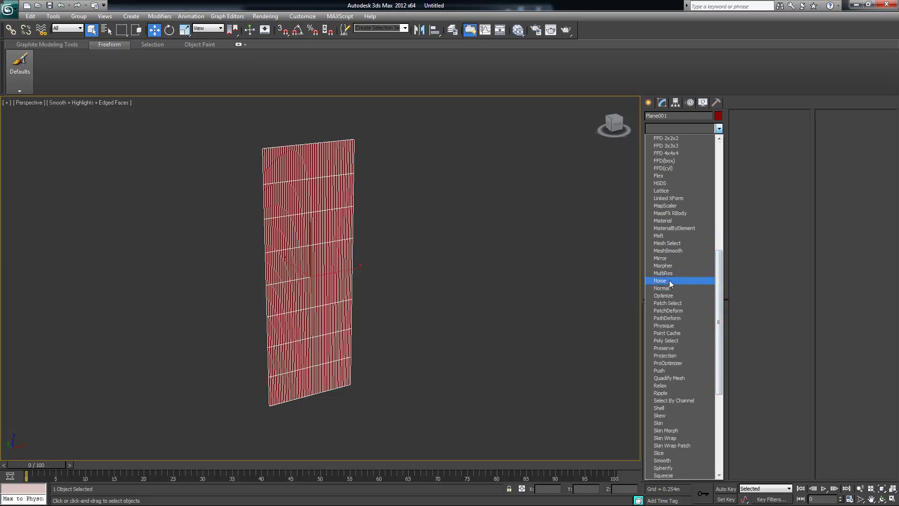
{"action": "left_click", "coordinate": [653, 281]}
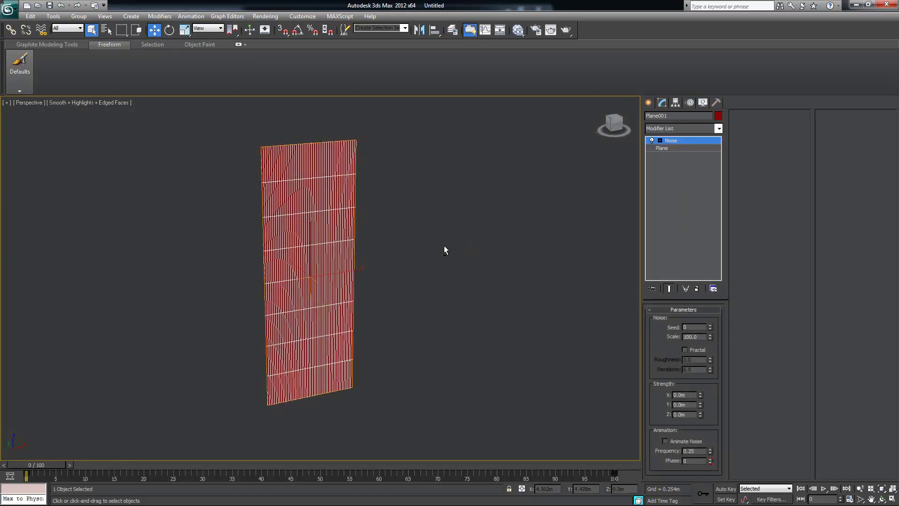
{"action": "middle_click_drag", "start_coordinate": [517, 216], "coordinate": [504, 215], "text": "alt"}
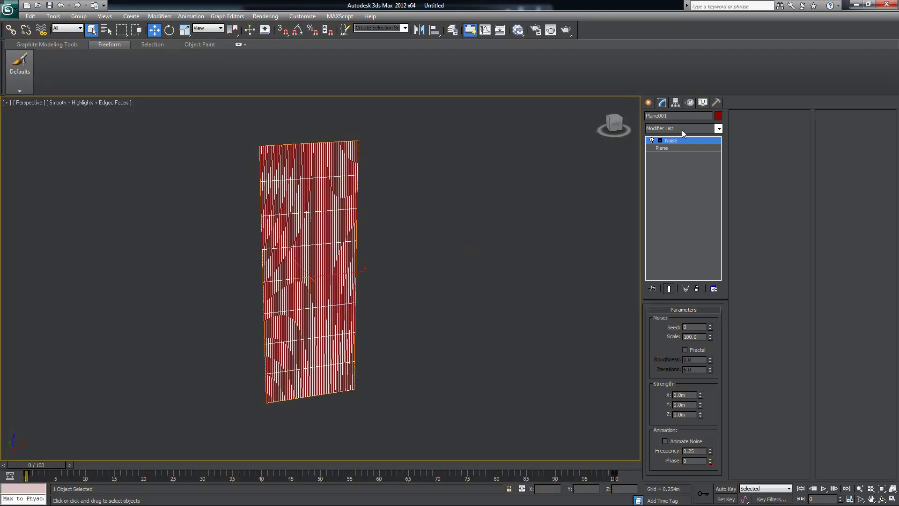
- Move the Noise modifier's gizmo about 1.2 m along X so it sits beside the plane, and set the noise seed to 50
{"action": "left_click", "coordinate": [660, 140]}
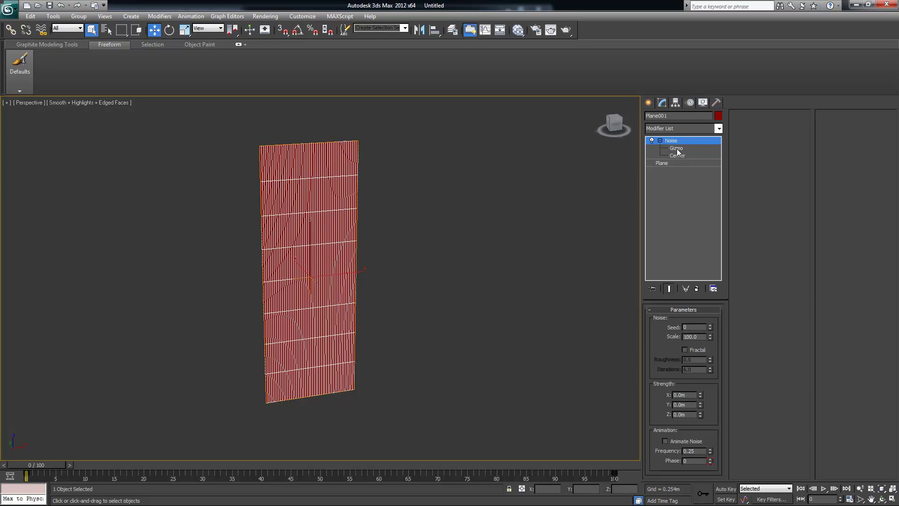
{"action": "left_click", "coordinate": [679, 148]}
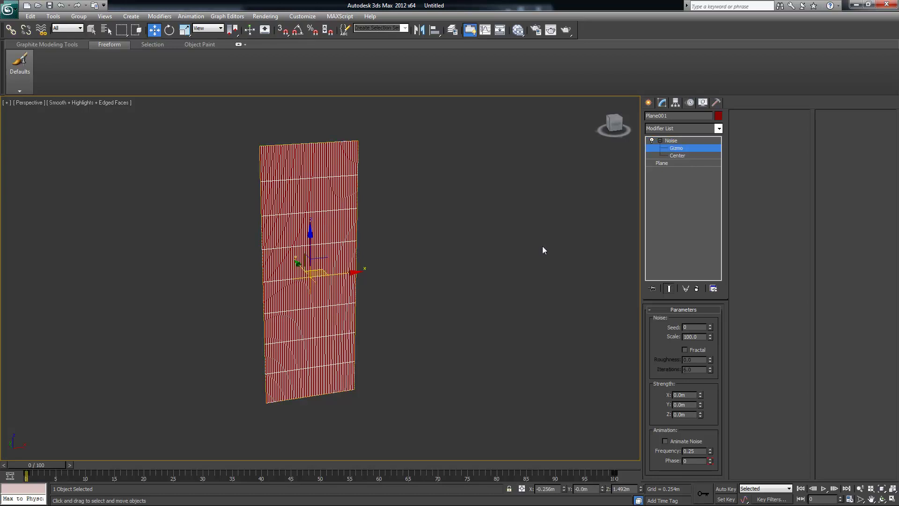
{"action": "left_click_drag", "start_coordinate": [356, 275], "coordinate": [462, 272]}
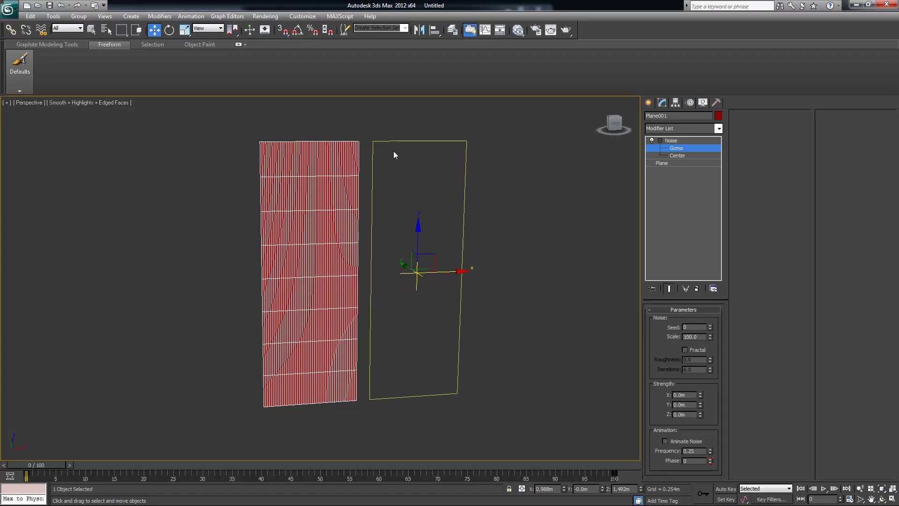
{"action": "middle_click_drag", "start_coordinate": [342, 312], "coordinate": [351, 283], "text": "alt"}
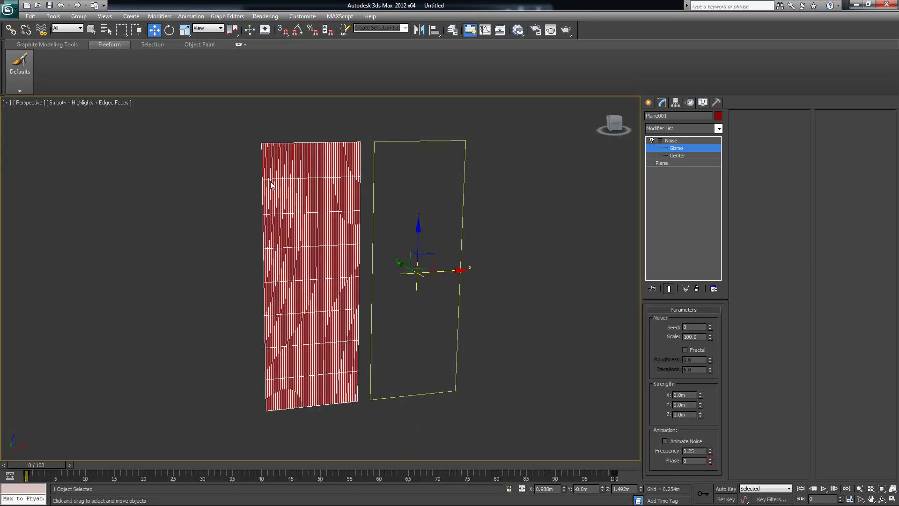
{"action": "middle_click_drag", "start_coordinate": [300, 370], "coordinate": [312, 217], "text": "alt"}
{"action": "mouse_move", "coordinate": [341, 263]}
{"action": "middle_mouse_down", "text": "alt"}
{"action": "mouse_move", "coordinate": [313, 252]}
{"action": "mouse_move", "coordinate": [341, 255]}
{"action": "mouse_move", "coordinate": [338, 263]}
{"action": "middle_mouse_up", "text": "alt"}
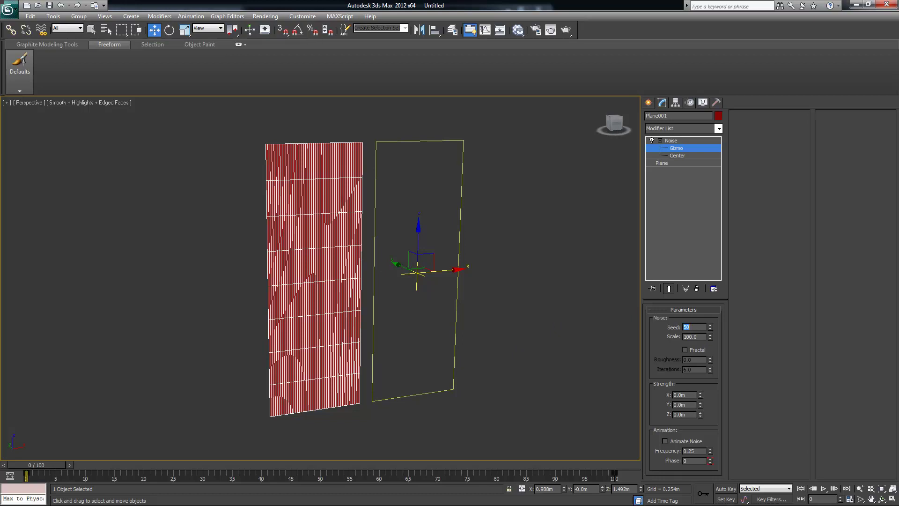
- Enable Fractal on the Noise modifier and set its strength to 0.146 m in X, 0.151 m in Y and 0.703 m in Z
{"action": "left_click", "coordinate": [669, 140]}
{"action": "left_click", "coordinate": [674, 147]}
{"action": "left_click", "coordinate": [676, 141]}
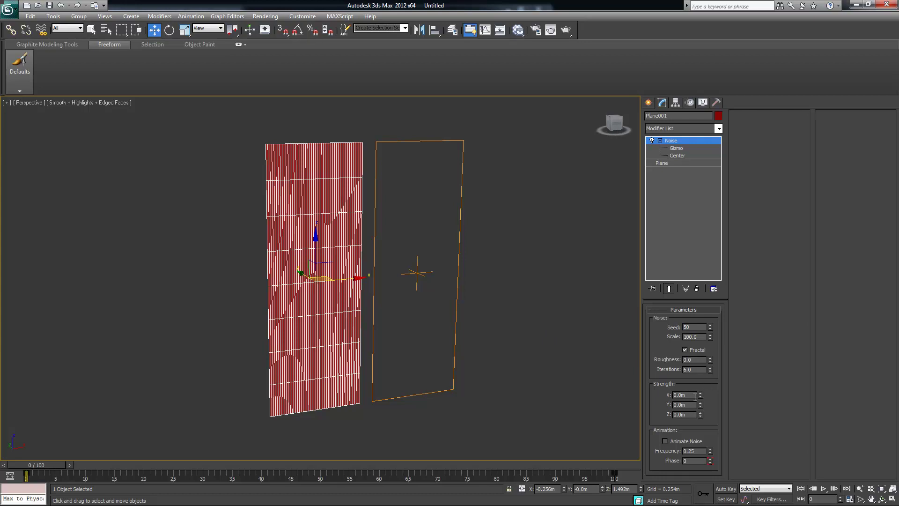
{"action": "left_click_drag", "start_coordinate": [700, 397], "coordinate": [685, 129]}
{"action": "left_click_drag", "start_coordinate": [701, 404], "coordinate": [712, 123]}
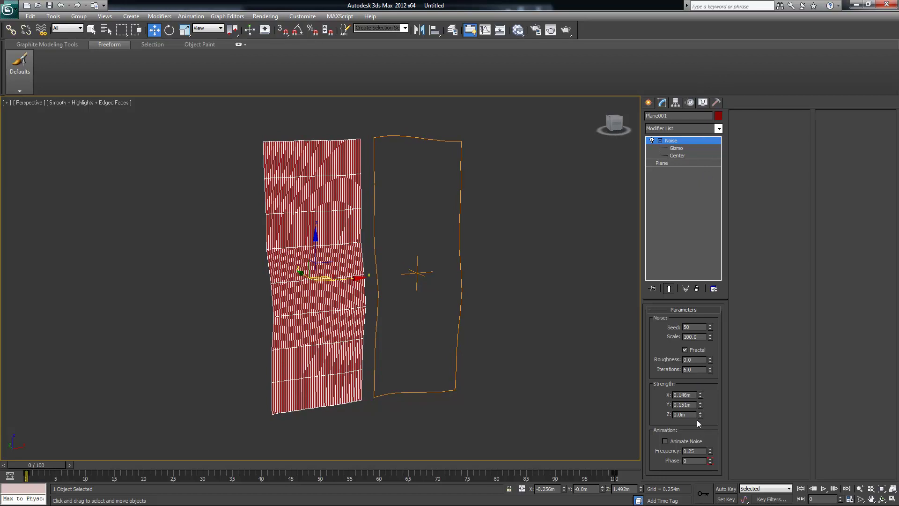
{"action": "left_click_drag", "start_coordinate": [706, 399], "coordinate": [649, 139]}
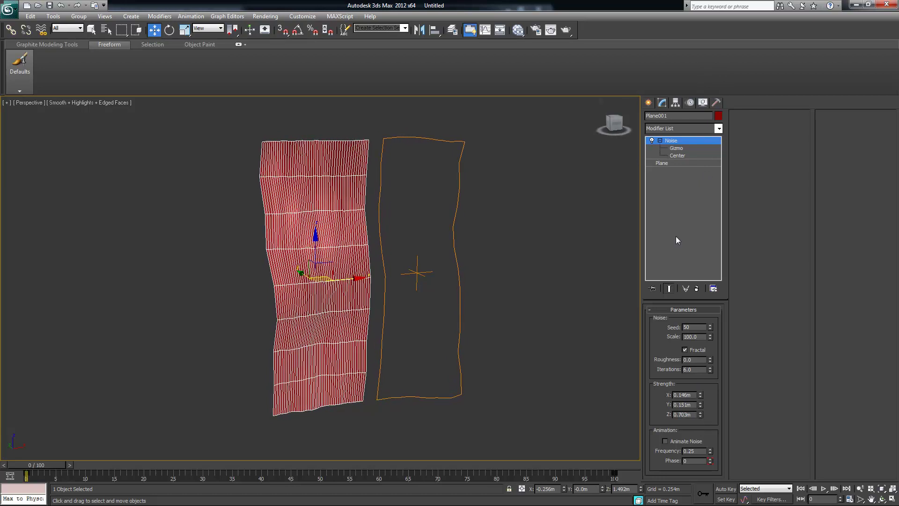
{"action": "middle_click_drag", "start_coordinate": [497, 381], "coordinate": [446, 300], "text": "alt"}
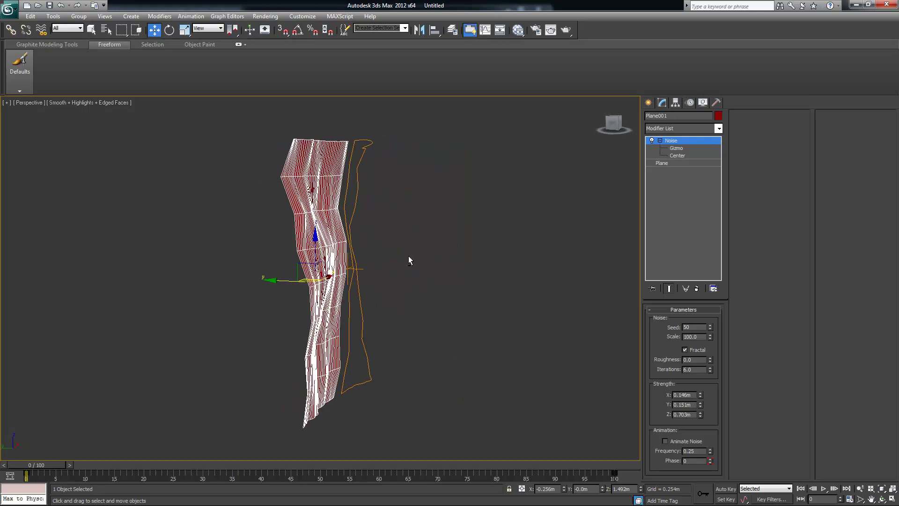
- Scale the Noise modifier's gizmo down strongly along X so the folds across the plane become tighter
{"action": "middle_click_drag", "start_coordinate": [361, 237], "coordinate": [440, 354], "text": "alt"}
{"action": "left_click_drag", "start_coordinate": [413, 121], "coordinate": [457, 206]}
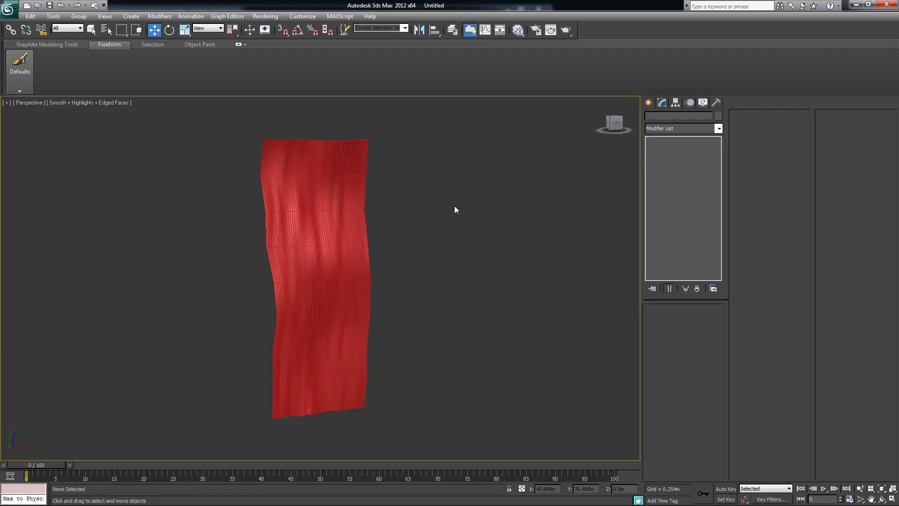
{"action": "left_click_drag", "start_coordinate": [346, 194], "coordinate": [434, 240]}
{"action": "key", "text": "ctrl+z"}
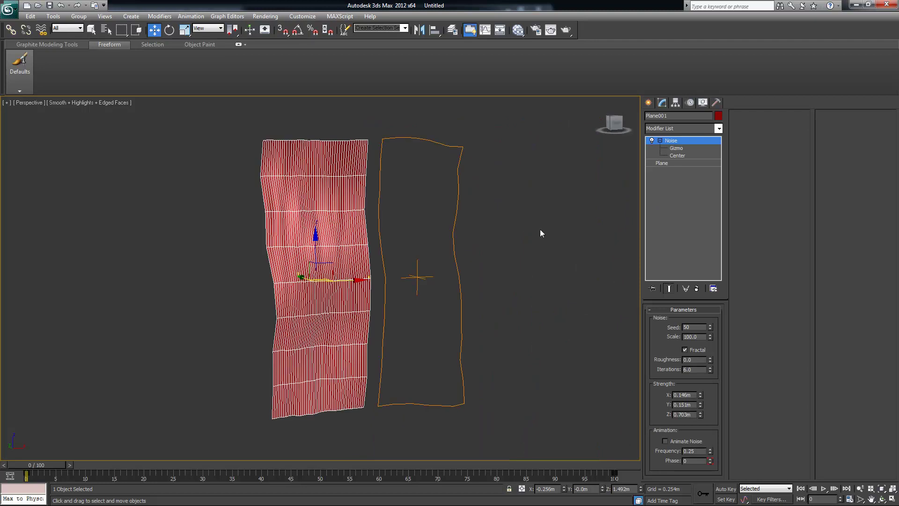
{"action": "left_click", "coordinate": [676, 149]}
{"action": "key", "text": "r"}
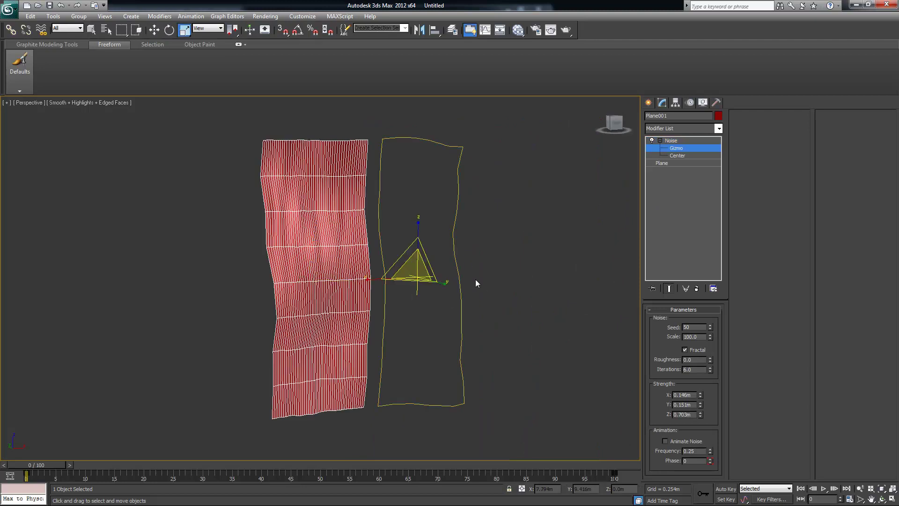
{"action": "left_click_drag", "start_coordinate": [367, 278], "coordinate": [536, 277]}
{"action": "mouse_move", "coordinate": [423, 298]}
{"action": "left_mouse_down"}
{"action": "mouse_move", "coordinate": [465, 299]}
{"action": "mouse_move", "coordinate": [415, 301]}
{"action": "left_mouse_up"}
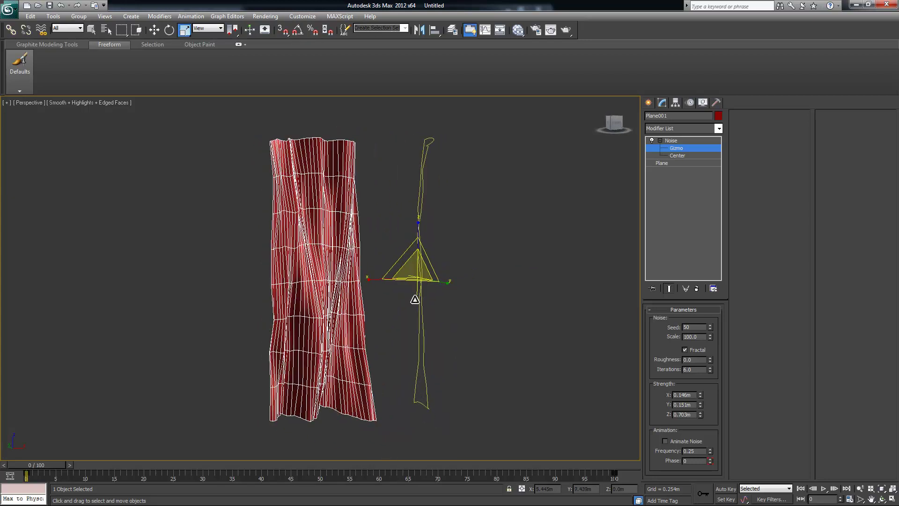
- Set the Noise strength to 0 in X, 0.002 m in Y and 0.239 m in Z
{"action": "left_click_drag", "start_coordinate": [700, 416], "coordinate": [697, 446]}
{"action": "left_click_drag", "start_coordinate": [421, 283], "coordinate": [456, 294]}
{"action": "left_click_drag", "start_coordinate": [701, 406], "coordinate": [675, 452]}
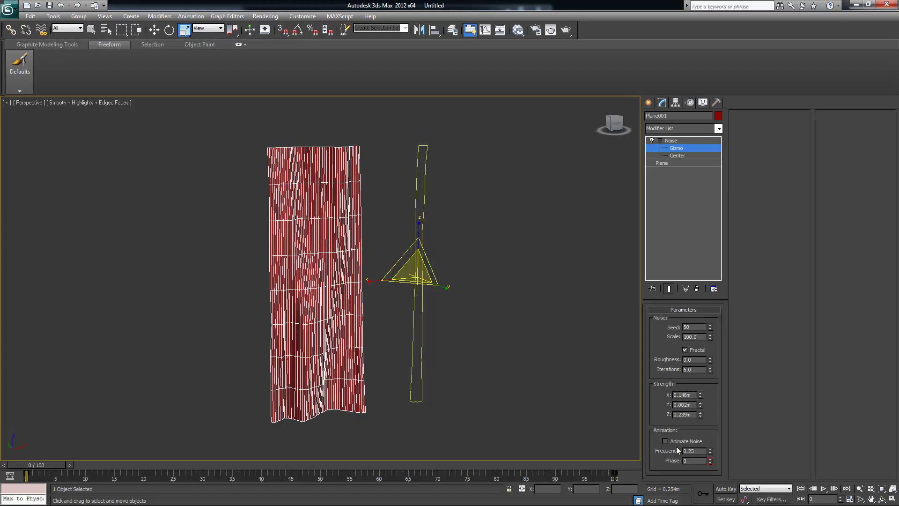
{"action": "left_click_drag", "start_coordinate": [702, 395], "coordinate": [657, 7]}
{"action": "left_click_drag", "start_coordinate": [659, 498], "coordinate": [662, 467]}
{"action": "middle_click_drag", "start_coordinate": [544, 355], "coordinate": [550, 349], "text": "alt"}
{"action": "double_click", "coordinate": [691, 396]}
{"action": "type", "text": "0"}
{"action": "key", "text": "Return"}
- Stretch the Noise gizmo far along Z so the folds run vertically, and turn off the edged-faces display
{"action": "mouse_move", "coordinate": [457, 347]}
{"action": "middle_mouse_down", "text": "alt"}
{"action": "mouse_move", "coordinate": [485, 343]}
{"action": "mouse_move", "coordinate": [437, 342]}
{"action": "mouse_move", "coordinate": [442, 359]}
{"action": "mouse_move", "coordinate": [459, 333]}
{"action": "middle_mouse_up", "text": "alt"}
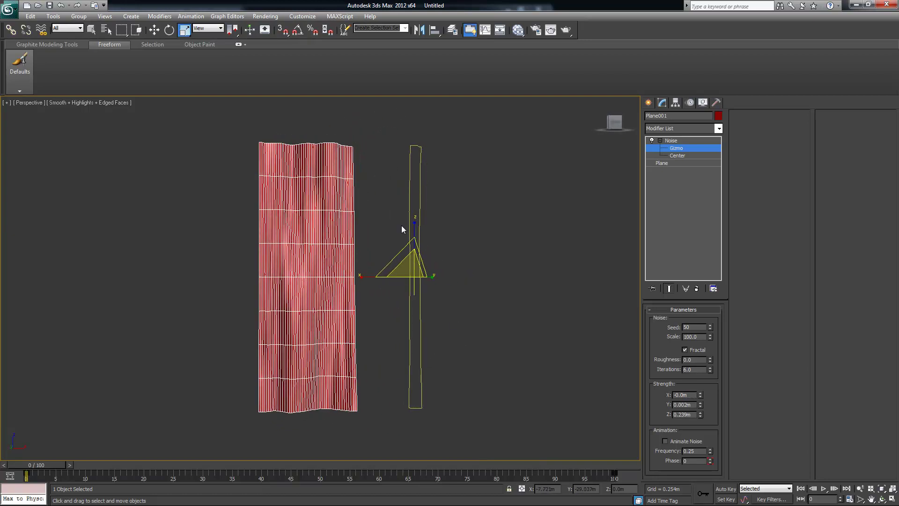
{"action": "left_click_drag", "start_coordinate": [414, 220], "coordinate": [418, 51]}
{"action": "middle_click_drag", "start_coordinate": [387, 279], "coordinate": [447, 280], "text": "alt"}
{"action": "middle_click_drag", "start_coordinate": [445, 280], "coordinate": [487, 323], "text": "alt"}
{"action": "key", "text": "F4"}
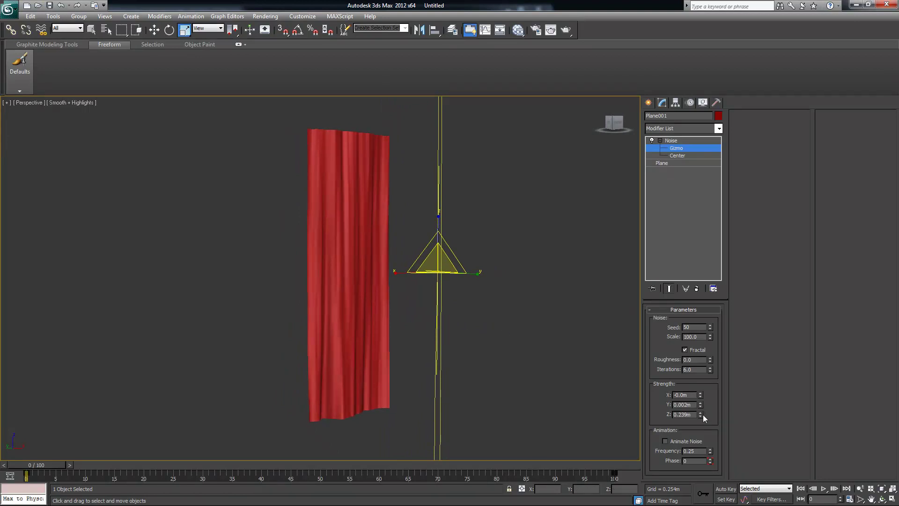
- Set the Noise strength in Z to 0.308 m and check the curtain folds from both sides
{"action": "left_click_drag", "start_coordinate": [700, 416], "coordinate": [699, 402]}
{"action": "middle_click_drag", "start_coordinate": [502, 264], "coordinate": [470, 274], "text": "alt"}
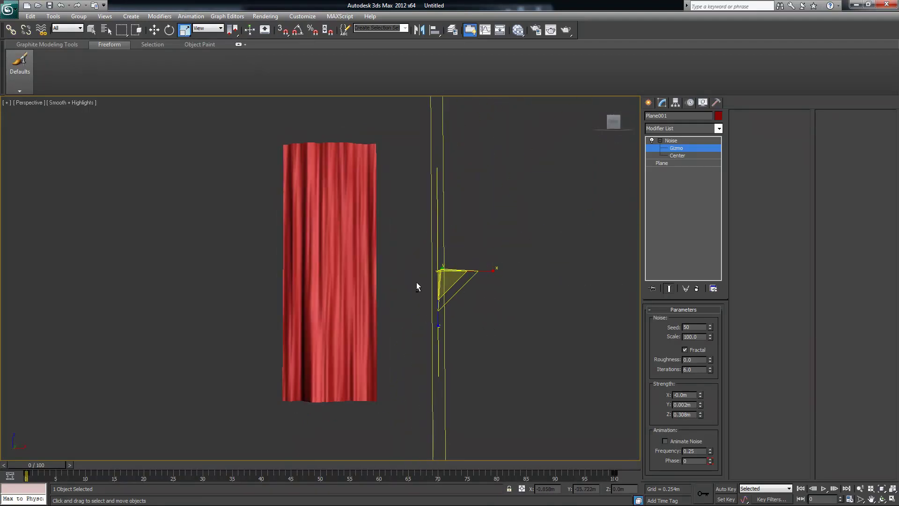
{"action": "middle_click_drag", "start_coordinate": [417, 281], "coordinate": [430, 289], "text": "alt"}
{"action": "mouse_move", "coordinate": [370, 281]}
{"action": "middle_mouse_down", "text": "alt"}
{"action": "mouse_move", "coordinate": [394, 284]}
{"action": "mouse_move", "coordinate": [356, 282]}
{"action": "mouse_move", "coordinate": [412, 290]}
{"action": "mouse_move", "coordinate": [407, 270]}
{"action": "middle_mouse_up", "text": "alt"}
- Leave the gizmo sub-object level and add an FFD(box) modifier above Noise on the curtain
{"action": "left_click", "coordinate": [673, 140]}
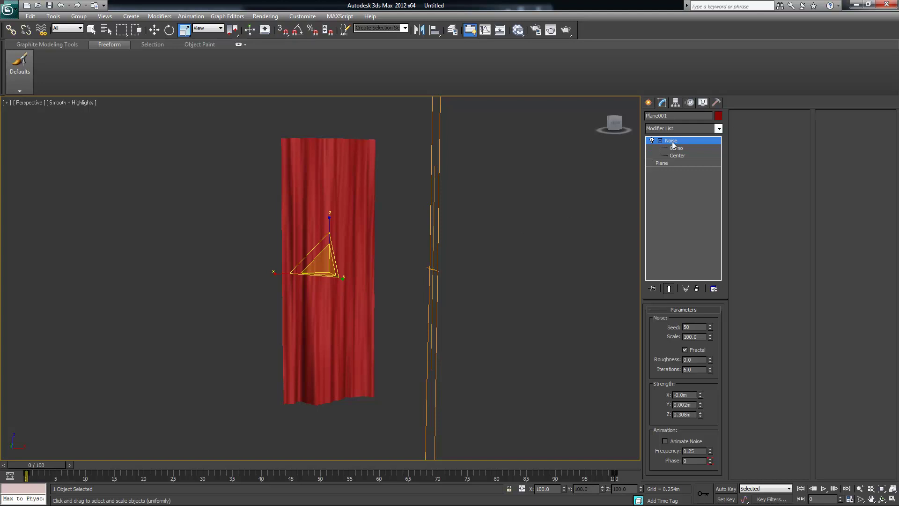
{"action": "left_click", "coordinate": [719, 129]}
{"action": "left_click_drag", "start_coordinate": [719, 159], "coordinate": [730, 229]}
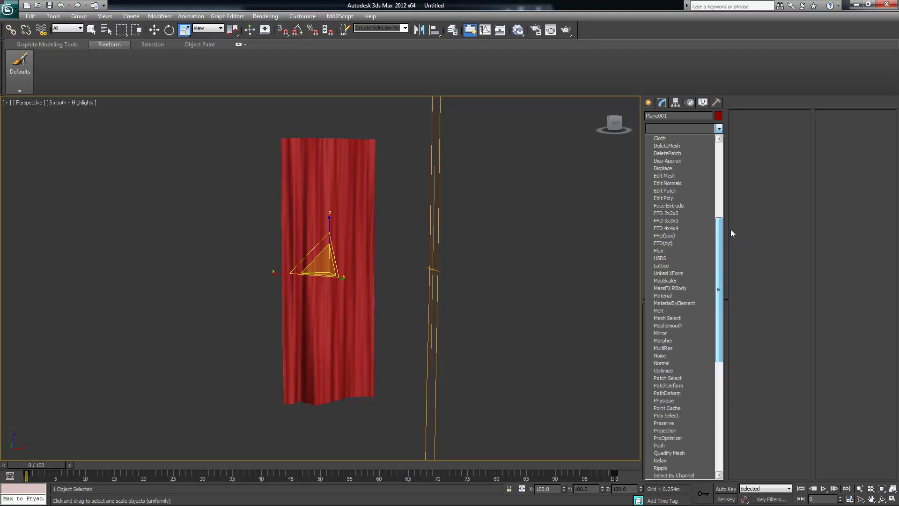
{"action": "left_click", "coordinate": [671, 236]}
{"action": "mouse_move", "coordinate": [466, 265]}
{"action": "middle_mouse_down", "text": "alt"}
{"action": "mouse_move", "coordinate": [437, 261]}
{"action": "mouse_move", "coordinate": [471, 258]}
{"action": "mouse_move", "coordinate": [452, 262]}
{"action": "mouse_move", "coordinate": [461, 258]}
{"action": "middle_mouse_up", "text": "alt"}
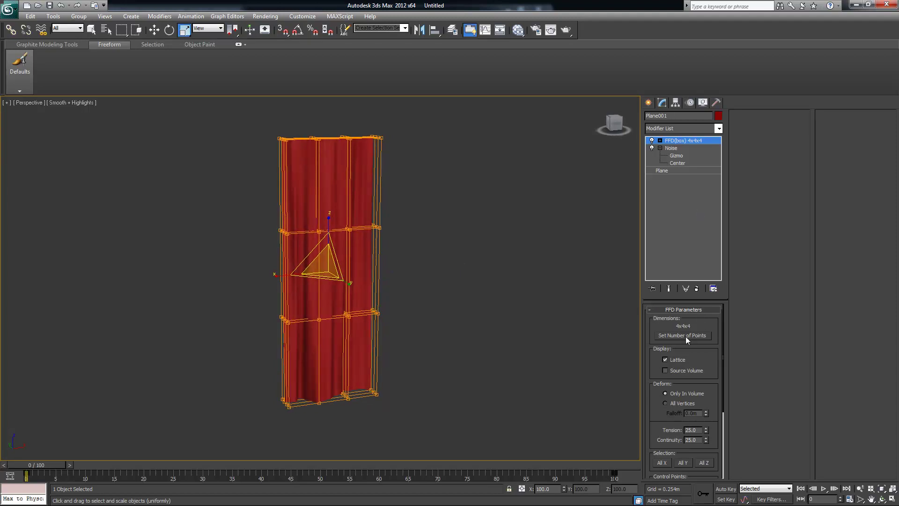
- Examine the FFD lattice around the curtain from several angles
{"action": "middle_click_drag", "start_coordinate": [493, 274], "coordinate": [347, 151], "text": "alt"}
{"action": "key", "text": "shift+z"}
{"action": "key", "text": "shift+z"}
{"action": "key", "text": "shift+z"}
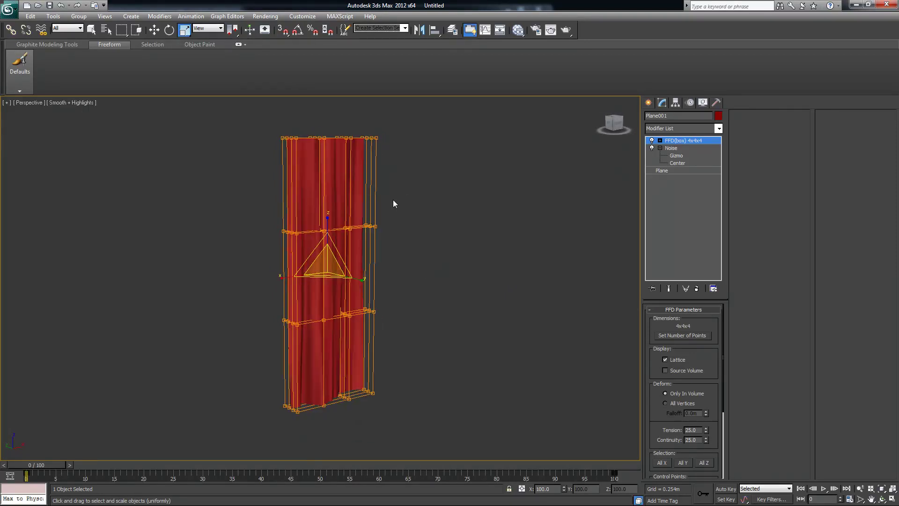
{"action": "key", "text": "shift+z"}
{"action": "key", "text": "shift+z"}
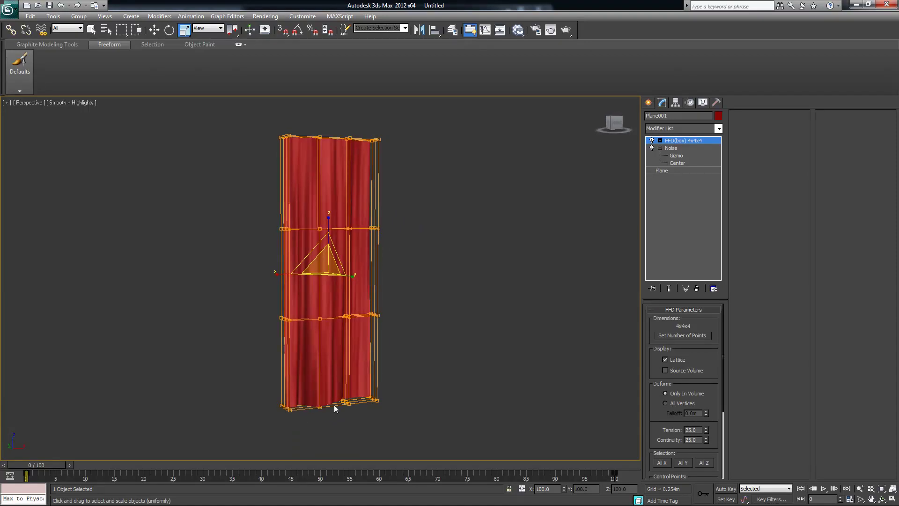
{"action": "middle_click_drag", "start_coordinate": [312, 141], "coordinate": [436, 188], "text": "alt"}
{"action": "middle_click_drag", "start_coordinate": [298, 214], "coordinate": [310, 167], "text": "alt"}
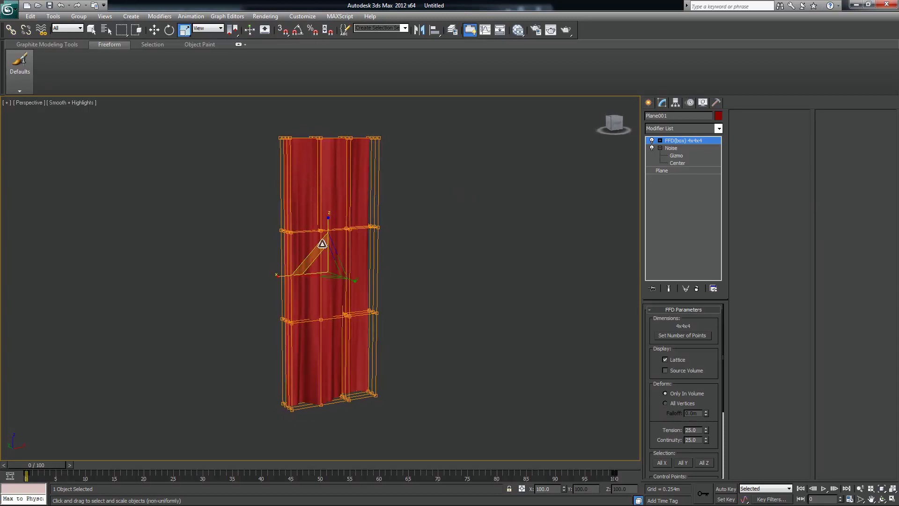
{"action": "middle_click_drag", "start_coordinate": [298, 232], "coordinate": [271, 243], "text": "alt"}
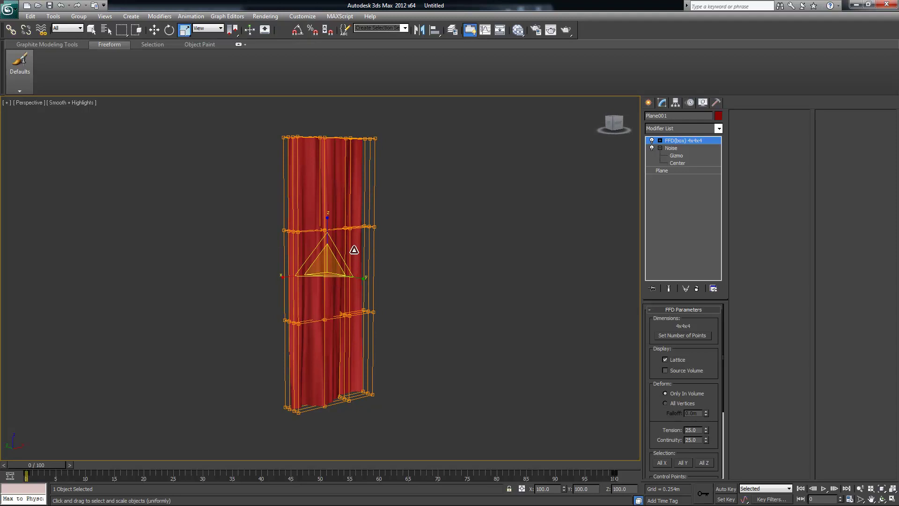
- Set the FFD lattice's number of points to 5 in length, keeping 4 in width and 4 in height
{"action": "left_click", "coordinate": [692, 336]}
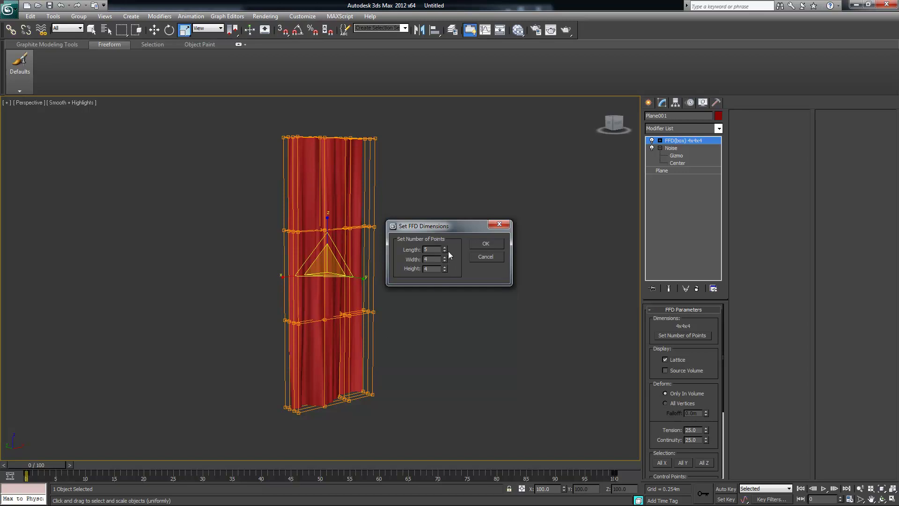
{"action": "left_click", "coordinate": [487, 245]}
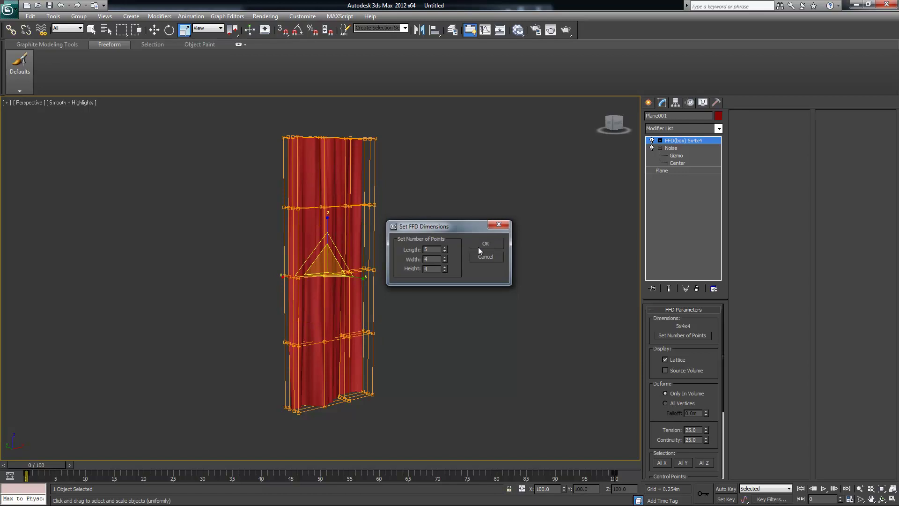
{"action": "middle_click_drag", "start_coordinate": [454, 286], "coordinate": [420, 285], "text": "alt"}
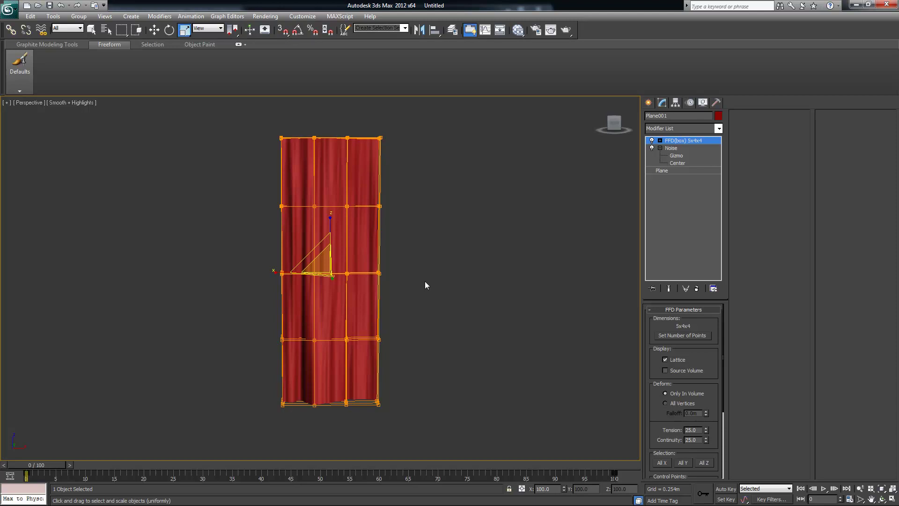
{"action": "middle_click_drag", "start_coordinate": [357, 251], "coordinate": [382, 255], "text": "alt"}
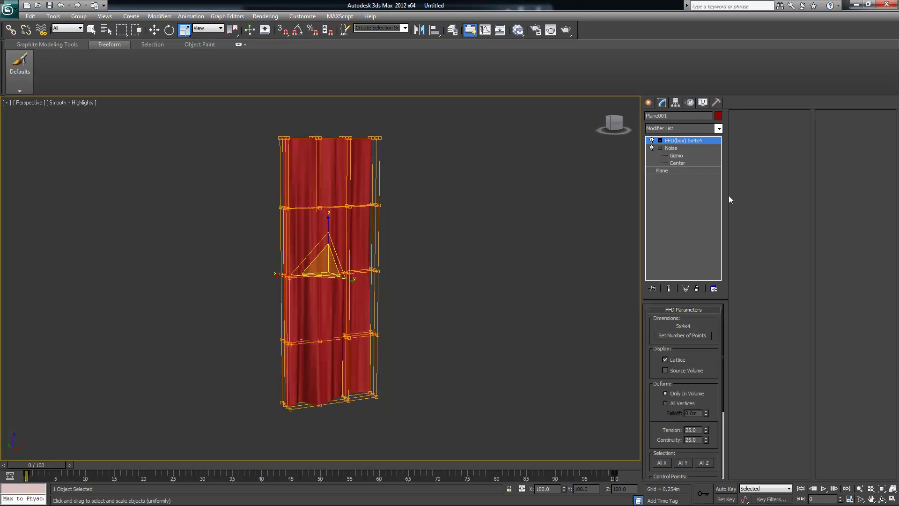
- Squeeze the FFD control points of the lower three rows, except the fixed outer column, and move them about 0.29 m along negative X
{"action": "left_click", "coordinate": [660, 141]}
{"action": "middle_click_drag", "start_coordinate": [543, 204], "coordinate": [538, 199], "text": "alt"}
{"action": "middle_click_drag", "start_coordinate": [450, 233], "coordinate": [473, 231], "text": "alt"}
{"action": "left_click", "coordinate": [685, 148]}
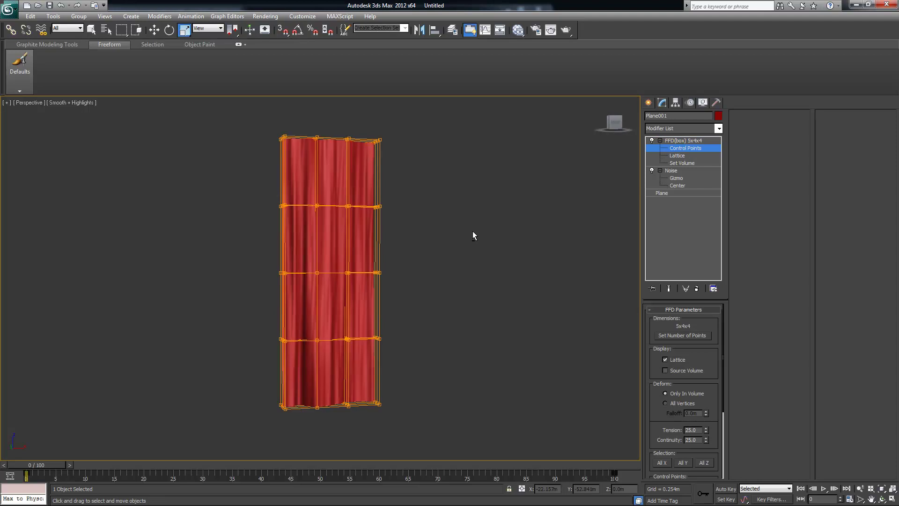
{"action": "middle_click_drag", "start_coordinate": [482, 316], "coordinate": [464, 316], "text": "alt"}
{"action": "left_click_drag", "start_coordinate": [475, 330], "coordinate": [323, 255]}
{"action": "left_click_drag", "start_coordinate": [465, 452], "coordinate": [301, 248]}
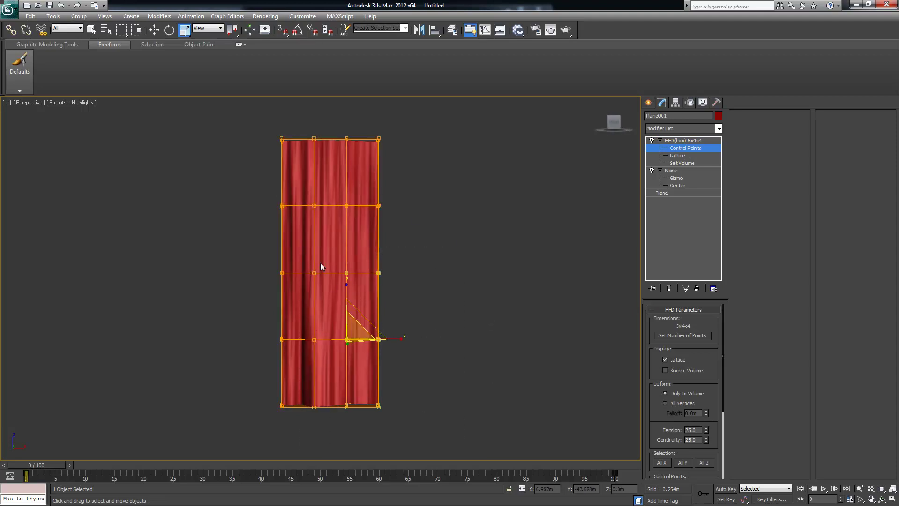
{"action": "middle_click_drag", "start_coordinate": [327, 267], "coordinate": [366, 290], "text": "alt"}
{"action": "mouse_move", "coordinate": [319, 339]}
{"action": "left_mouse_down"}
{"action": "mouse_move", "coordinate": [295, 341]}
{"action": "mouse_move", "coordinate": [318, 342]}
{"action": "left_mouse_up"}
{"action": "key", "text": "w"}
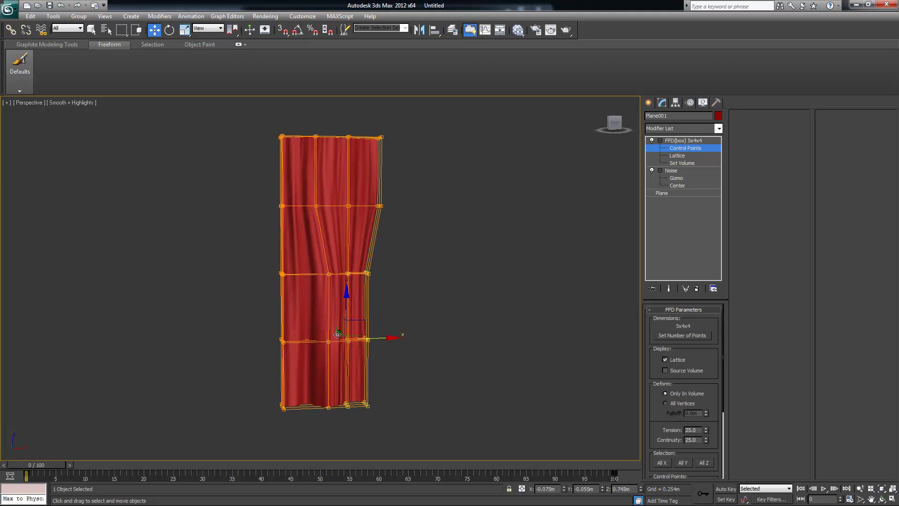
{"action": "left_click_drag", "start_coordinate": [385, 338], "coordinate": [362, 340]}
{"action": "middle_click_drag", "start_coordinate": [367, 345], "coordinate": [422, 264], "text": "alt"}
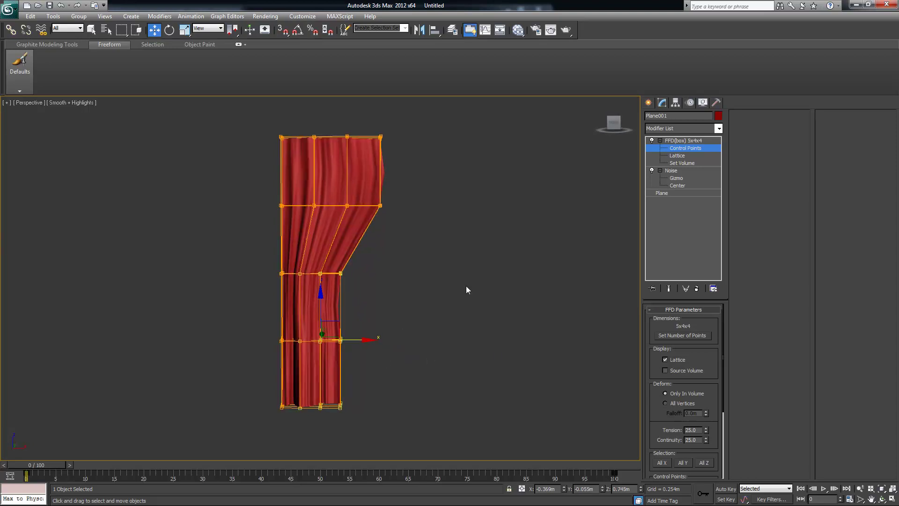
- Rotate the second row of FFD control points downward towards the curtain's open edge, and raise that row's outer-edge point
{"action": "left_click_drag", "start_coordinate": [431, 236], "coordinate": [291, 196]}
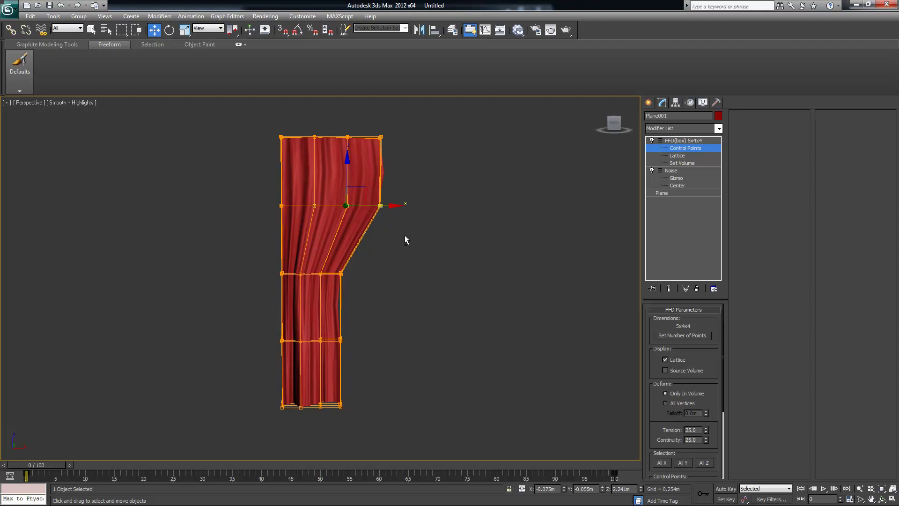
{"action": "key", "text": "e"}
{"action": "left_click_drag", "start_coordinate": [389, 197], "coordinate": [362, 201]}
{"action": "key", "text": "w"}
{"action": "left_click", "coordinate": [282, 206]}
{"action": "mouse_move", "coordinate": [296, 189]}
{"action": "left_mouse_down"}
{"action": "mouse_move", "coordinate": [300, 166]}
{"action": "mouse_move", "coordinate": [291, 174]}
{"action": "left_mouse_up"}
- Tilt the middle row of FFD control points slightly downward at the open edge, and nudge the two rows below along positive X
{"action": "left_click_drag", "start_coordinate": [297, 264], "coordinate": [297, 265]}
{"action": "key", "text": "e"}
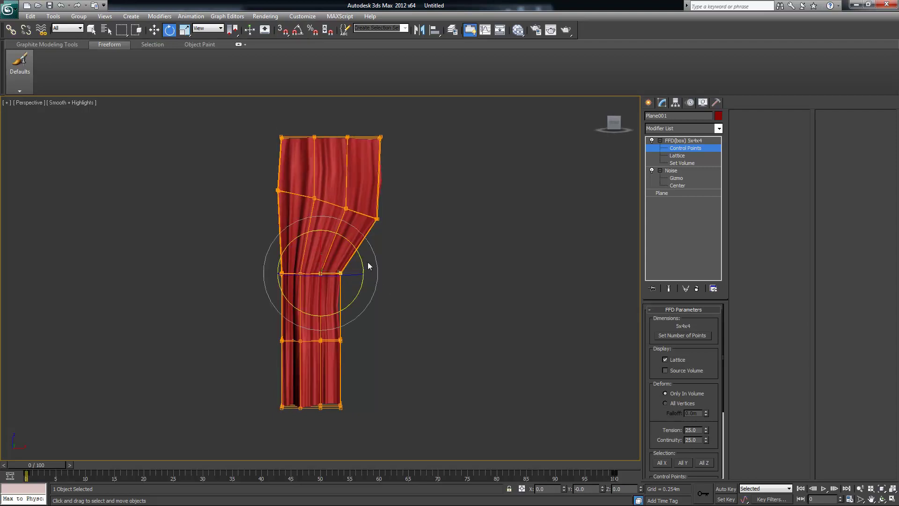
{"action": "left_click_drag", "start_coordinate": [361, 257], "coordinate": [366, 275]}
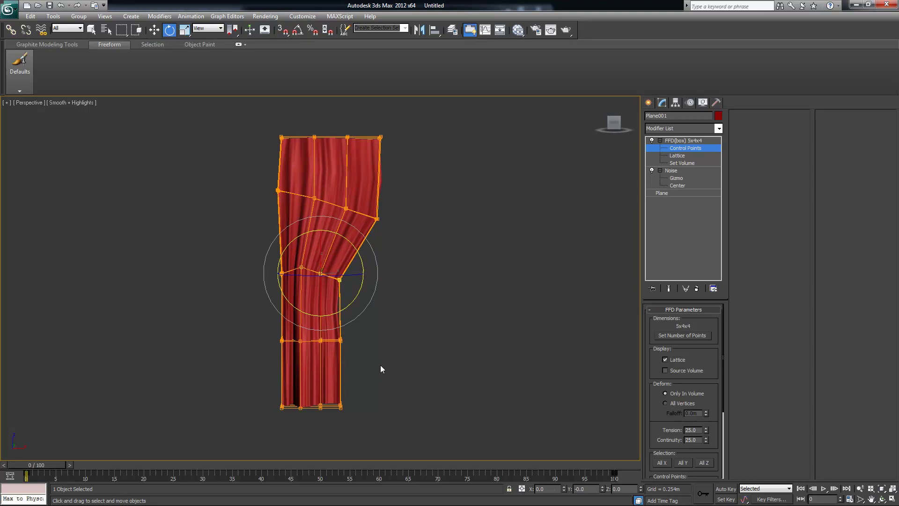
{"action": "left_click_drag", "start_coordinate": [400, 423], "coordinate": [291, 333]}
{"action": "key", "text": "w"}
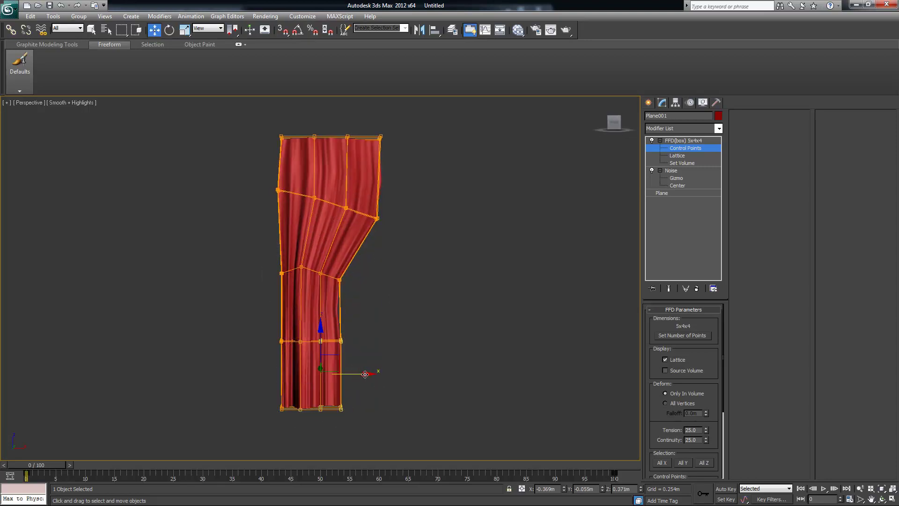
- Narrow the middle row of FFD control points into a tied waist, and move the row just below it inward
{"action": "left_click_drag", "start_coordinate": [372, 301], "coordinate": [301, 255]}
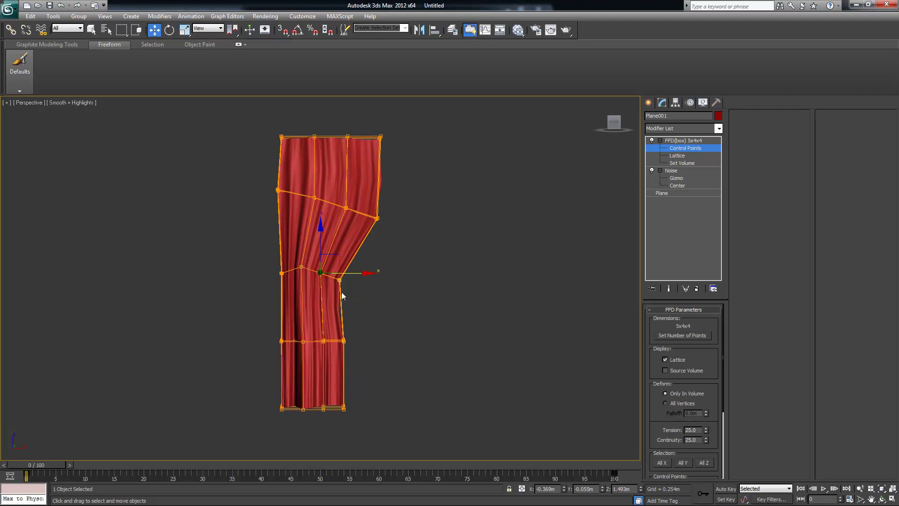
{"action": "key", "text": "r"}
{"action": "middle_click_drag", "start_coordinate": [370, 309], "coordinate": [378, 310], "text": "alt"}
{"action": "left_click_drag", "start_coordinate": [269, 273], "coordinate": [327, 264]}
{"action": "key", "text": "w"}
{"action": "left_click_drag", "start_coordinate": [315, 324], "coordinate": [362, 340]}
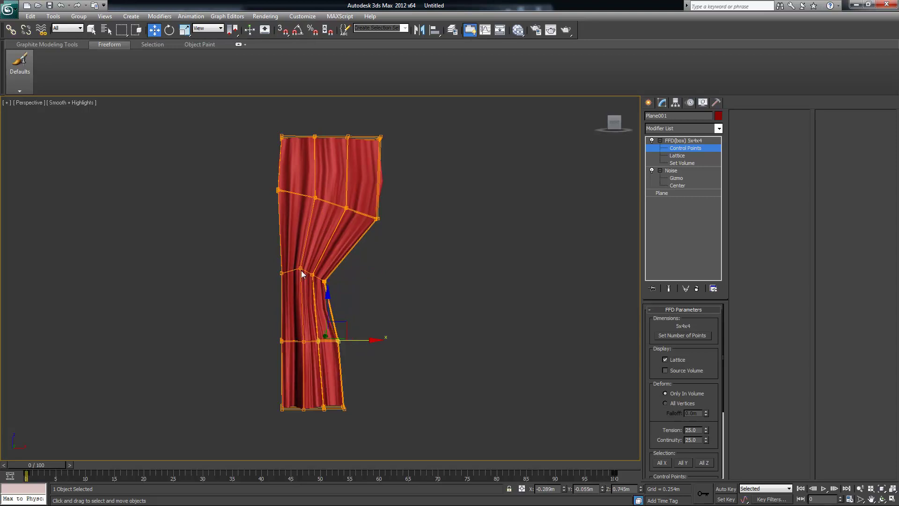
{"action": "middle_click_drag", "start_coordinate": [313, 274], "coordinate": [393, 304], "text": "alt"}
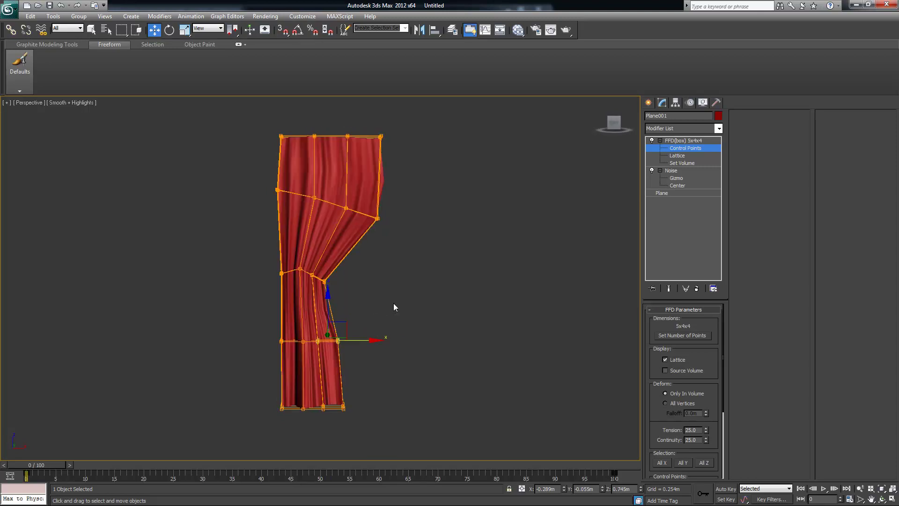
- Leave control-point editing and create one copy of the curtain about 1.8 m along positive X
{"action": "left_click", "coordinate": [694, 141]}
{"action": "middle_click_drag", "start_coordinate": [451, 256], "coordinate": [366, 249], "text": "alt"}
{"action": "left_click", "coordinate": [433, 267]}
{"action": "left_click", "coordinate": [356, 233]}
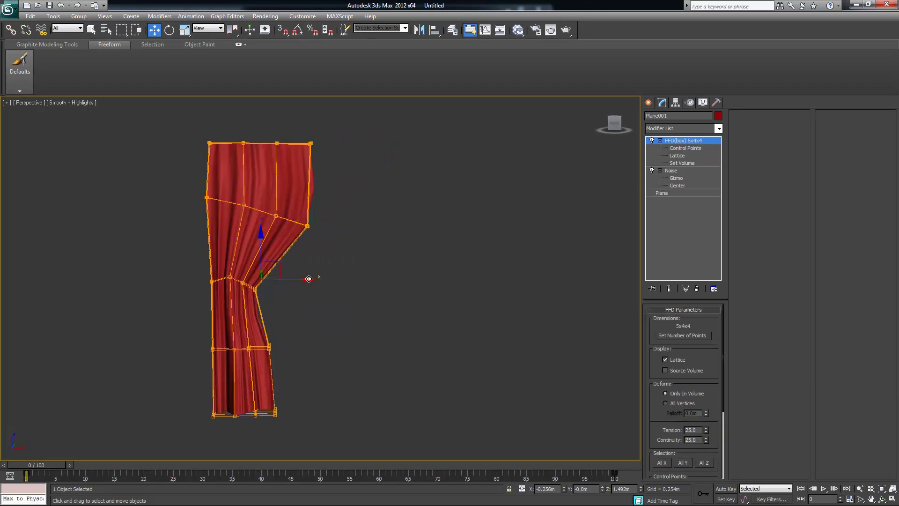
{"action": "left_click", "coordinate": [424, 291]}
{"action": "left_click", "coordinate": [287, 207]}
{"action": "left_click_drag", "start_coordinate": [299, 279], "coordinate": [468, 280], "text": "shift"}
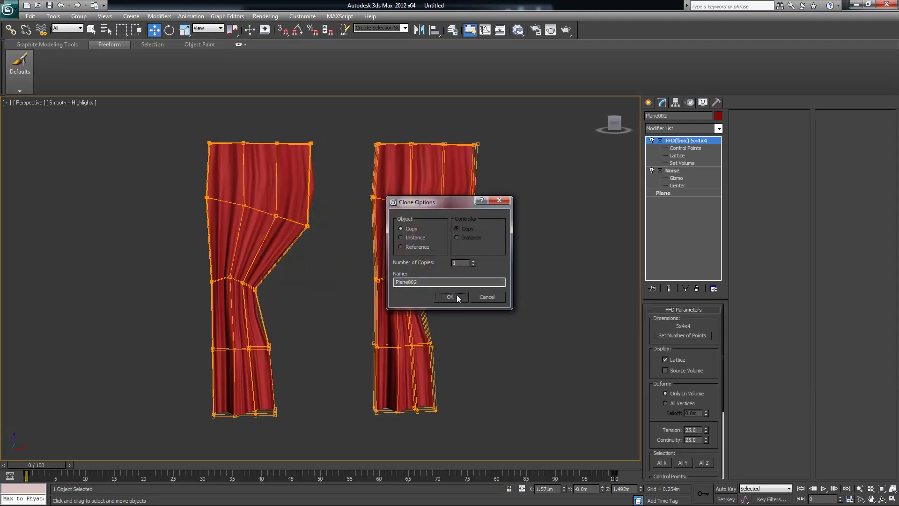
{"action": "left_click", "coordinate": [456, 297]}
- Try resetting the FFD control points of the copied curtain, and undo the last changes
{"action": "left_click", "coordinate": [679, 141]}
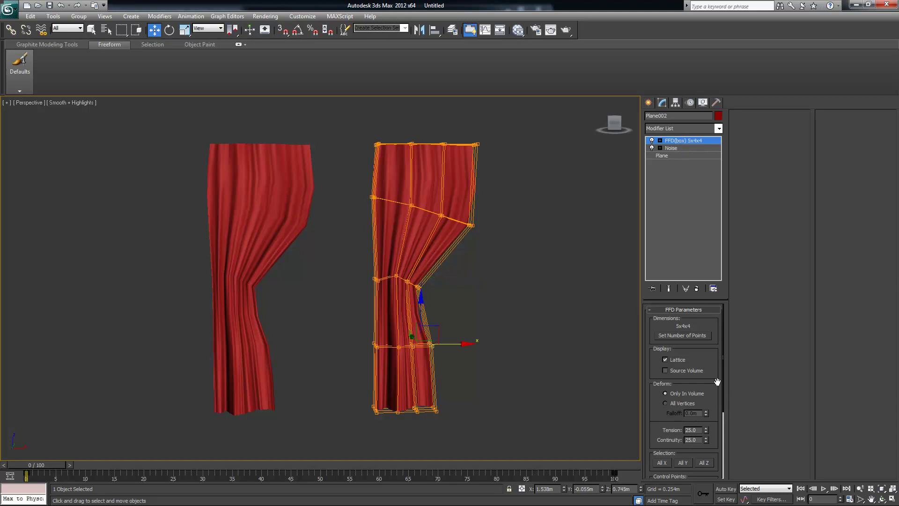
{"action": "left_click_drag", "start_coordinate": [710, 375], "coordinate": [717, 261]}
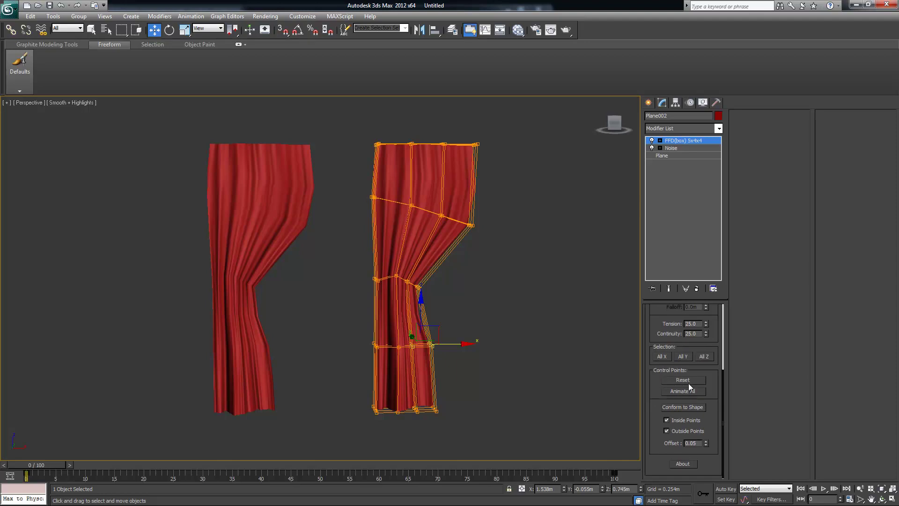
{"action": "left_click", "coordinate": [670, 380]}
{"action": "mouse_move", "coordinate": [577, 365]}
{"action": "middle_mouse_down", "text": "alt"}
{"action": "mouse_move", "coordinate": [537, 364]}
{"action": "mouse_move", "coordinate": [578, 365]}
{"action": "middle_mouse_up", "text": "alt"}
{"action": "key", "text": "ctrl+z"}
{"action": "key", "text": "ctrl+z"}
{"action": "key", "text": "ctrl+z"}
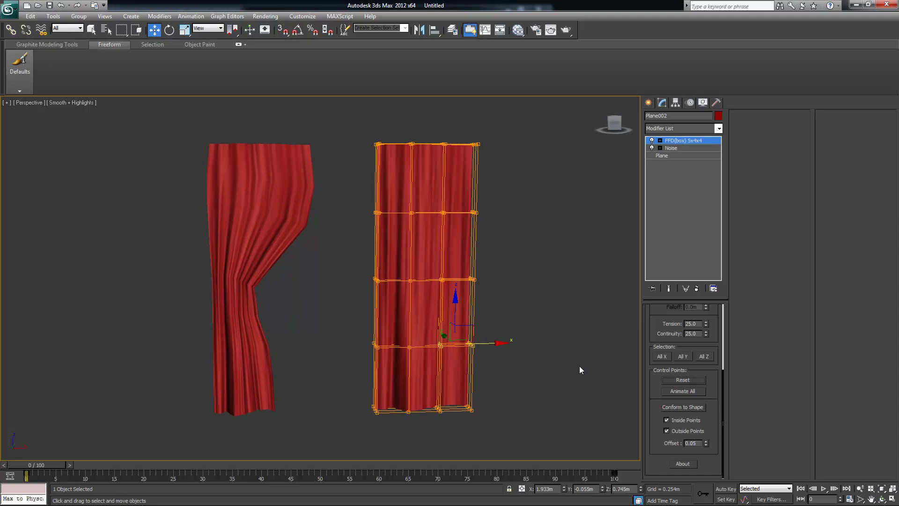
{"action": "key", "text": "e"}
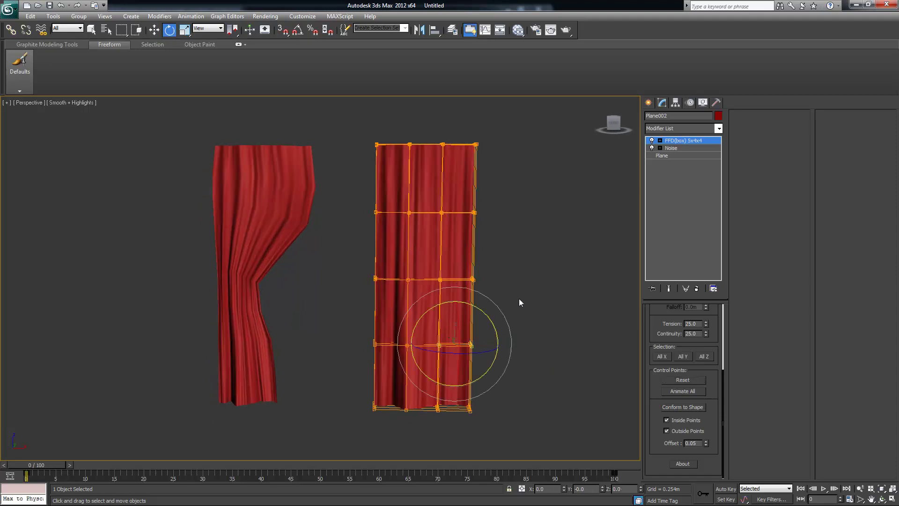
{"action": "left_click_drag", "start_coordinate": [477, 308], "coordinate": [449, 290]}
{"action": "key", "text": "ctrl+z"}
{"action": "left_click", "coordinate": [570, 272]}
{"action": "key", "text": "ctrl+z"}
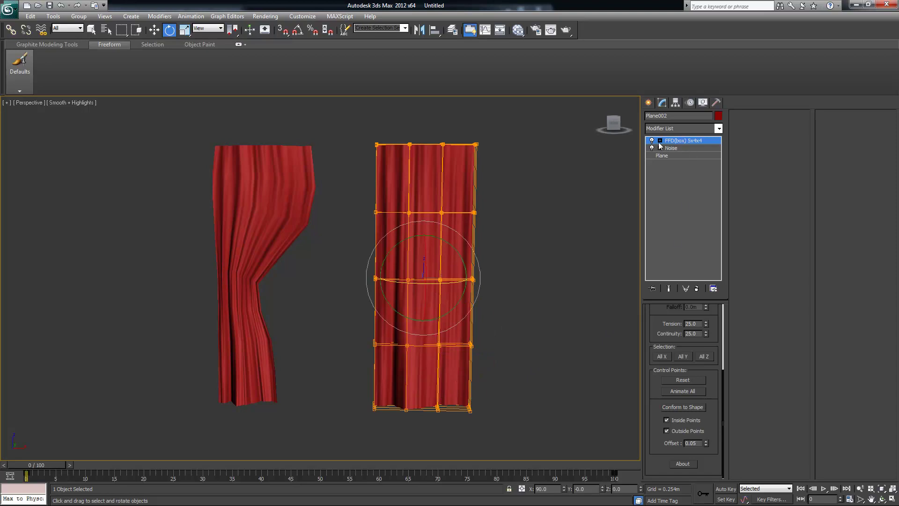
- Rotate the copied curtain 90 degrees about the Y axis with angle snap so it lies horizontally
{"action": "left_click_drag", "start_coordinate": [450, 250], "coordinate": [457, 205]}
{"action": "left_click", "coordinate": [298, 30]}
{"action": "left_click_drag", "start_coordinate": [432, 236], "coordinate": [391, 231]}
{"action": "left_click", "coordinate": [298, 30]}
{"action": "middle_click_drag", "start_coordinate": [541, 321], "coordinate": [463, 304]}
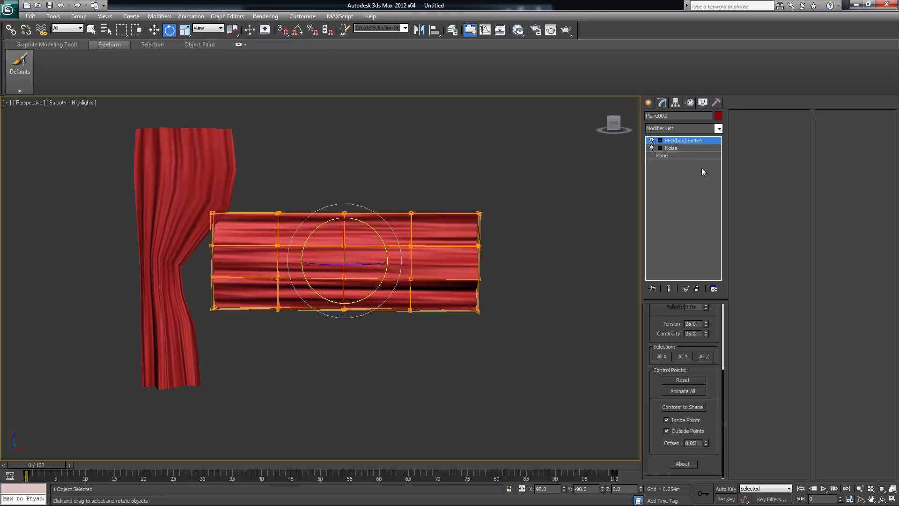
- Squeeze the FFD control points of both end columns of the horizontal cloth together vertically to gather its ends
{"action": "left_click", "coordinate": [660, 140]}
{"action": "left_click", "coordinate": [691, 148]}
{"action": "left_click_drag", "start_coordinate": [162, 173], "coordinate": [225, 325]}
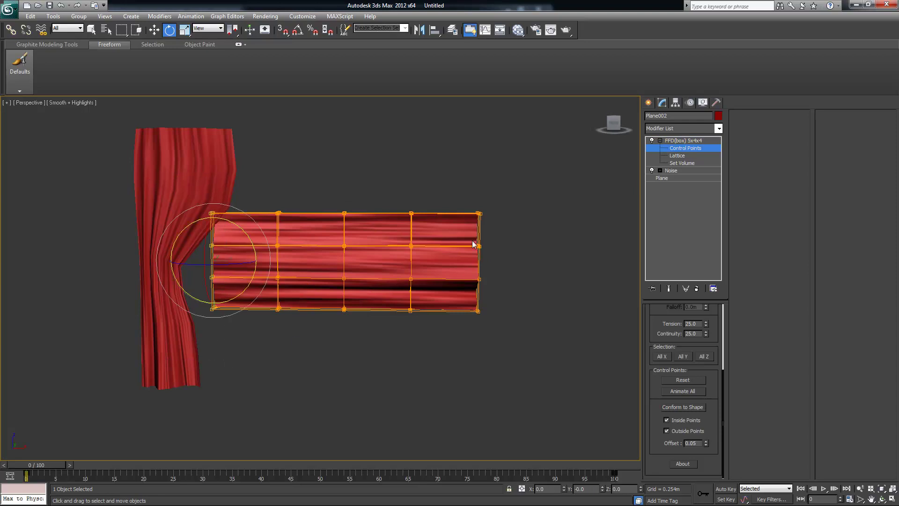
{"action": "left_click_drag", "start_coordinate": [323, 197], "coordinate": [370, 328]}
{"action": "left_click_drag", "start_coordinate": [449, 169], "coordinate": [558, 443]}
{"action": "left_click_drag", "start_coordinate": [178, 187], "coordinate": [233, 350]}
{"action": "key", "text": "r"}
{"action": "left_click_drag", "start_coordinate": [214, 206], "coordinate": [213, 246]}
{"action": "key", "text": "ctrl+z"}
{"action": "left_click_drag", "start_coordinate": [455, 178], "coordinate": [539, 368]}
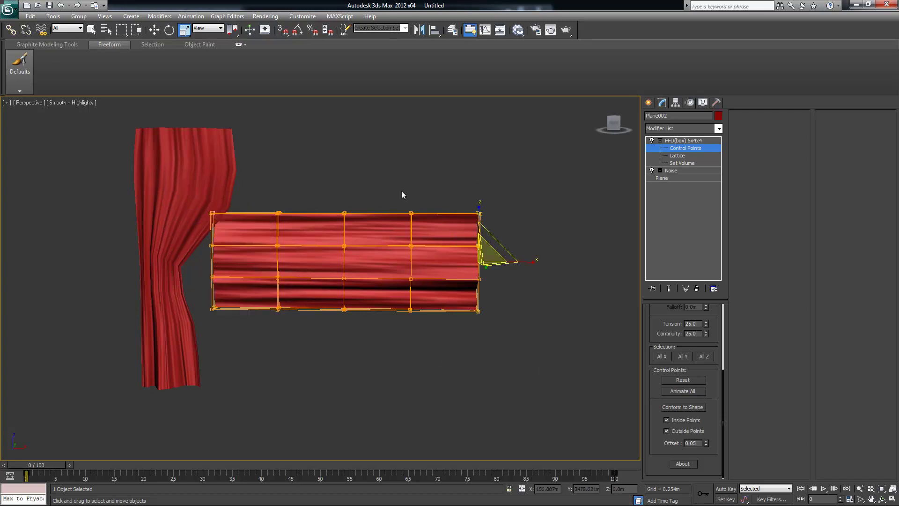
{"action": "left_click_drag", "start_coordinate": [201, 193], "coordinate": [236, 324], "text": "ctrl"}
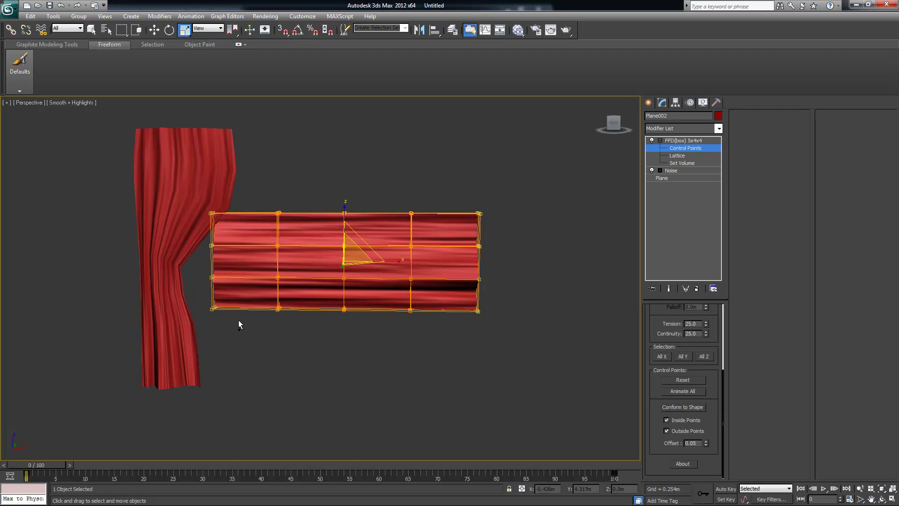
{"action": "left_click_drag", "start_coordinate": [343, 217], "coordinate": [344, 381]}
- Raise the gathered end columns of control points about 0.57 m, and lower the middle column slightly to form a swag
{"action": "key", "text": "w"}
{"action": "left_click_drag", "start_coordinate": [343, 215], "coordinate": [348, 165]}
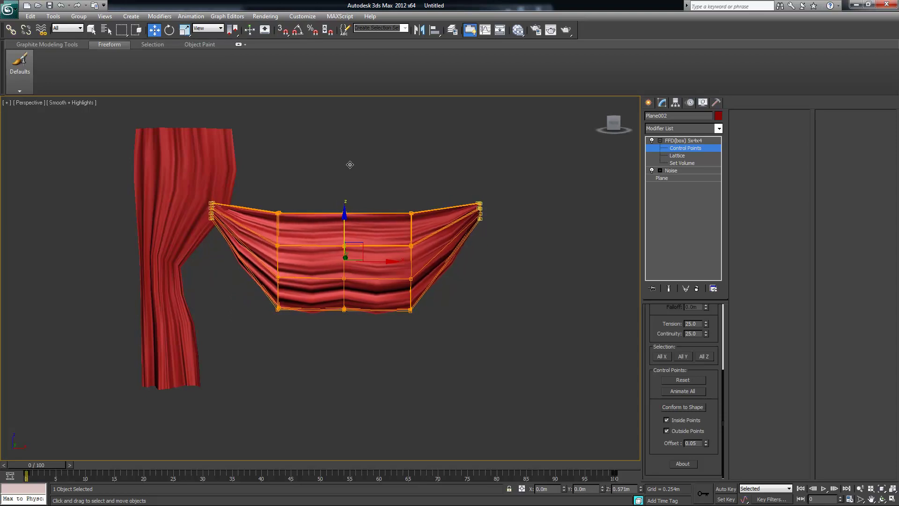
{"action": "left_click_drag", "start_coordinate": [345, 219], "coordinate": [345, 230]}
{"action": "left_click", "coordinate": [392, 237]}
{"action": "middle_click_drag", "start_coordinate": [392, 238], "coordinate": [394, 250], "text": "alt"}
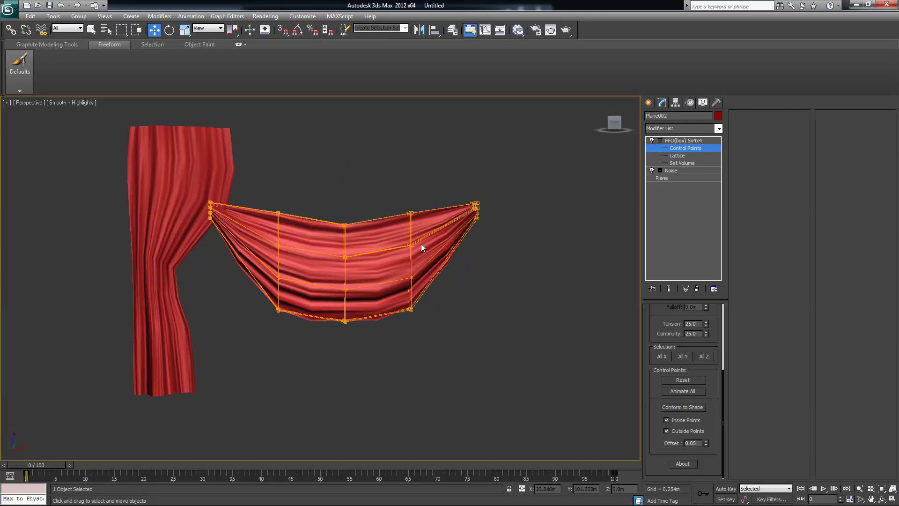
- Leave control-point editing and scale the whole swag down uniformly
{"action": "key", "text": "r"}
{"action": "middle_click_drag", "start_coordinate": [380, 260], "coordinate": [389, 258]}
{"action": "key", "text": "r"}
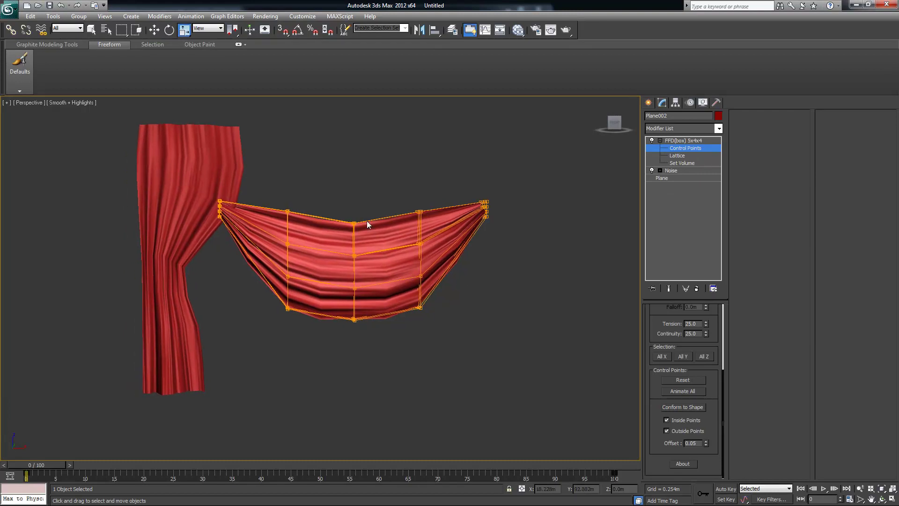
{"action": "left_click", "coordinate": [684, 141]}
{"action": "left_click_drag", "start_coordinate": [346, 231], "coordinate": [315, 282]}
{"action": "middle_click_drag", "start_coordinate": [328, 295], "coordinate": [338, 331]}
- Move the swag beside the top of the tied-back curtain, at about X 1.159 m, Y 0.188 m, Z 2.557 m
{"action": "key", "text": "w"}
{"action": "left_click_drag", "start_coordinate": [376, 295], "coordinate": [340, 295]}
{"action": "left_click_drag", "start_coordinate": [316, 257], "coordinate": [316, 159]}
{"action": "middle_click_drag", "start_coordinate": [370, 261], "coordinate": [444, 267], "text": "alt"}
{"action": "left_click_drag", "start_coordinate": [281, 203], "coordinate": [272, 203]}
{"action": "middle_click_drag", "start_coordinate": [350, 226], "coordinate": [320, 229], "text": "alt"}
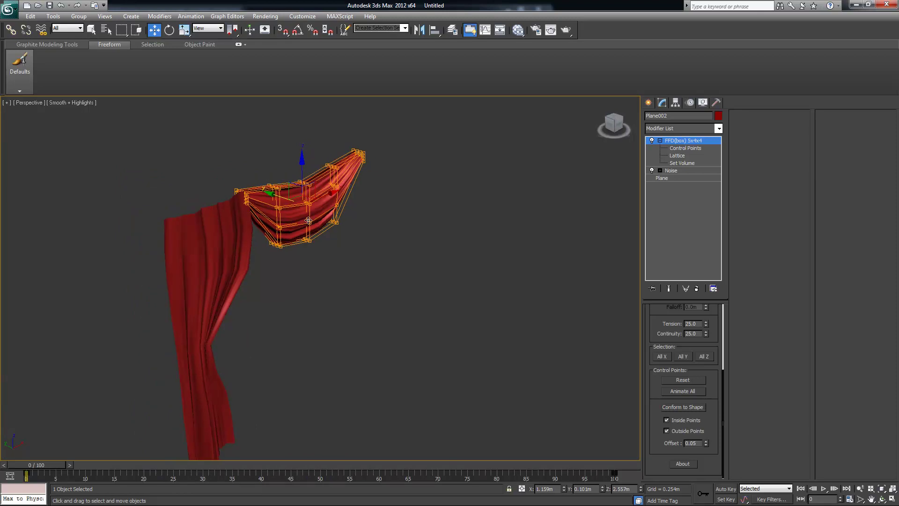
{"action": "left_click_drag", "start_coordinate": [281, 198], "coordinate": [287, 197]}
{"action": "middle_click_drag", "start_coordinate": [288, 197], "coordinate": [274, 212], "text": "alt"}
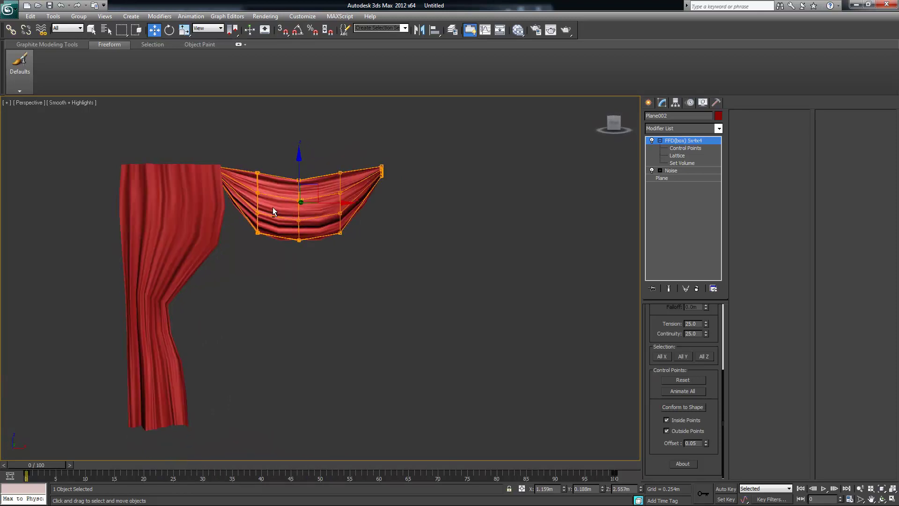
{"action": "middle_click_drag", "start_coordinate": [458, 275], "coordinate": [417, 266]}
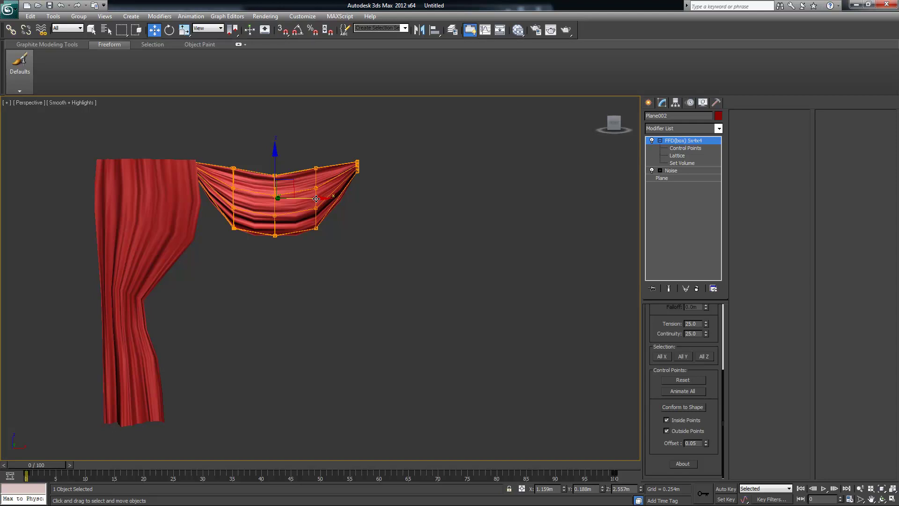
- Create one copy of the swag about 1.83 m along positive X so their gathered ends meet
{"action": "mouse_move", "coordinate": [316, 198]}
{"action": "left_mouse_down", "text": "shift"}
{"action": "mouse_move", "coordinate": [489, 199]}
{"action": "mouse_move", "coordinate": [475, 198]}
{"action": "left_mouse_up", "text": "shift"}
{"action": "left_click", "coordinate": [455, 294]}
{"action": "middle_click_drag", "start_coordinate": [473, 315], "coordinate": [454, 315]}
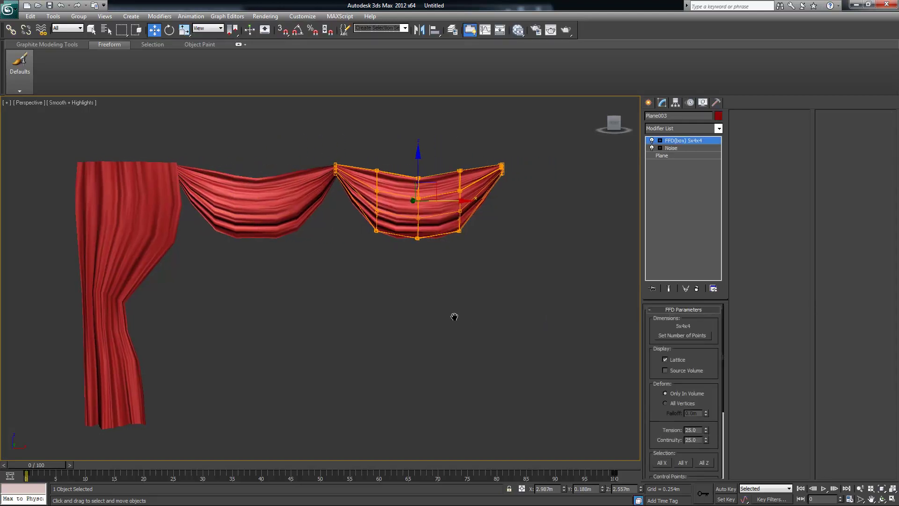
{"action": "left_click", "coordinate": [359, 284]}
- Mirror the tied-back curtain about X as a copy, and move the copy to the far end of the second swag
{"action": "left_click", "coordinate": [139, 245]}
{"action": "scroll", "coordinate": [312, 286], "scroll_direction": "down", "scroll_amount": 2}
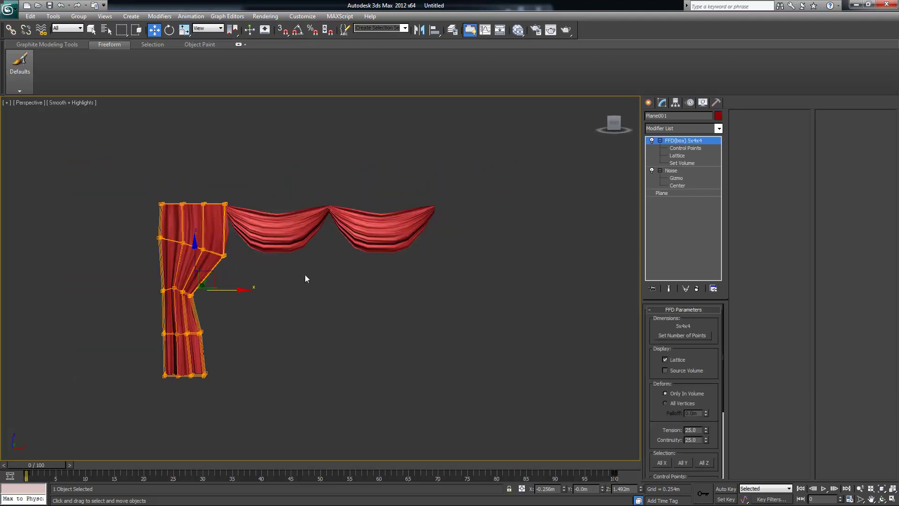
{"action": "left_click", "coordinate": [420, 30]}
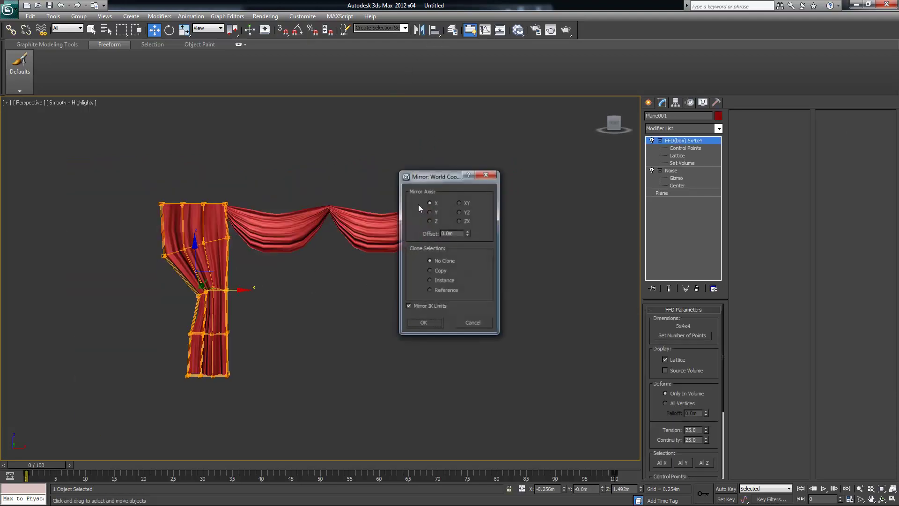
{"action": "left_click", "coordinate": [430, 271]}
{"action": "left_click", "coordinate": [437, 322]}
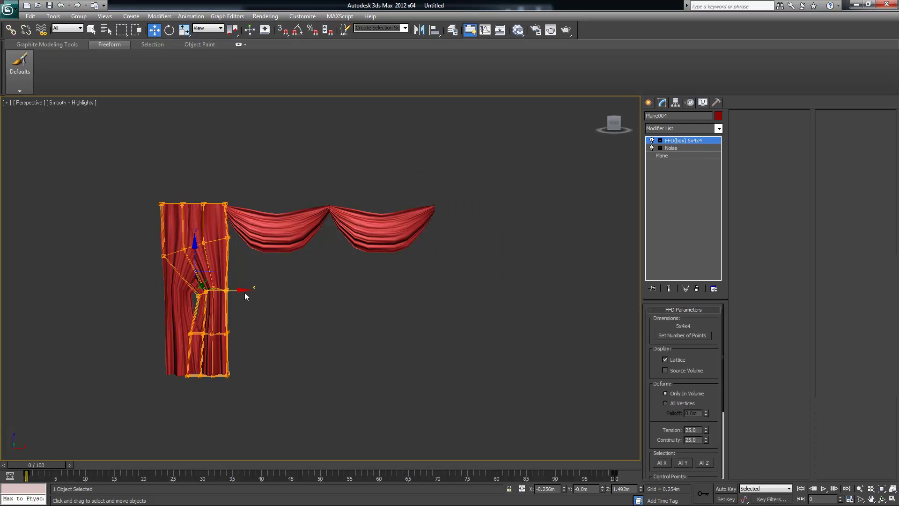
{"action": "left_click_drag", "start_coordinate": [240, 290], "coordinate": [506, 301]}
{"action": "left_click", "coordinate": [535, 291]}
{"action": "middle_click_drag", "start_coordinate": [535, 291], "coordinate": [472, 343], "text": "alt"}
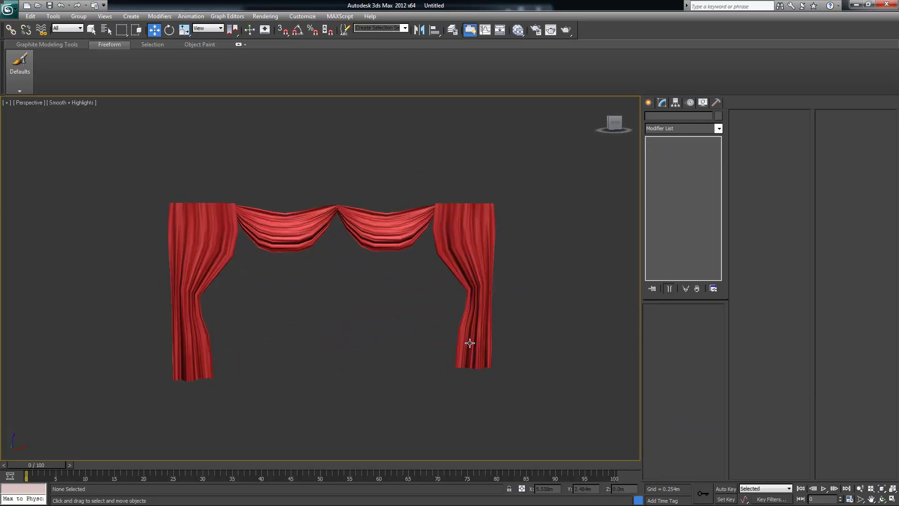
{"action": "scroll", "coordinate": [415, 333], "scroll_direction": "up", "scroll_amount": 5}
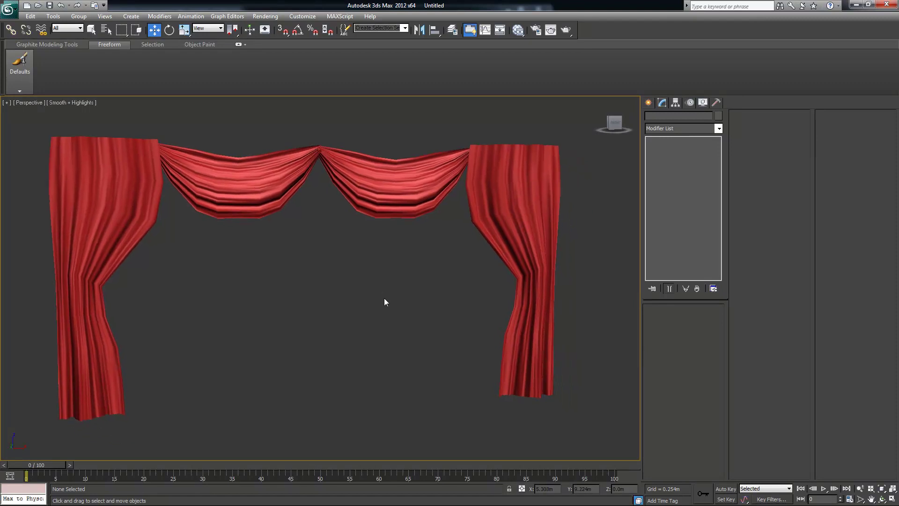
- Set the original curtain plane's length segments to 41, and reduce its width segments
{"action": "left_click", "coordinate": [108, 200]}
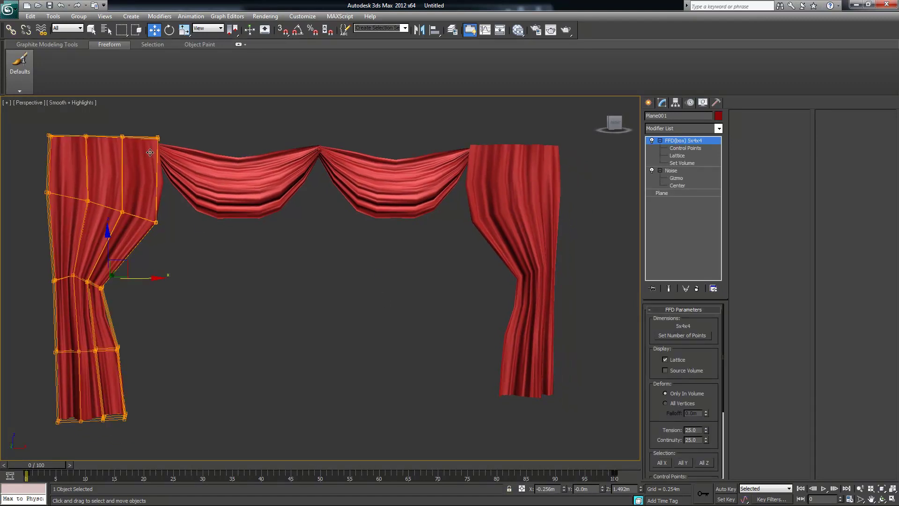
{"action": "left_click", "coordinate": [242, 169]}
{"action": "left_click", "coordinate": [400, 192]}
{"action": "left_click", "coordinate": [138, 195]}
{"action": "left_click", "coordinate": [664, 193]}
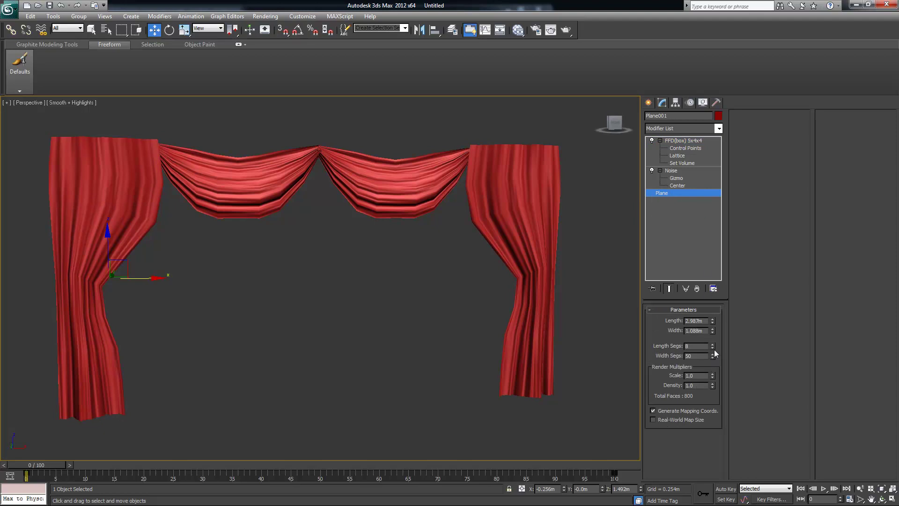
{"action": "left_click_drag", "start_coordinate": [712, 346], "coordinate": [707, 208]}
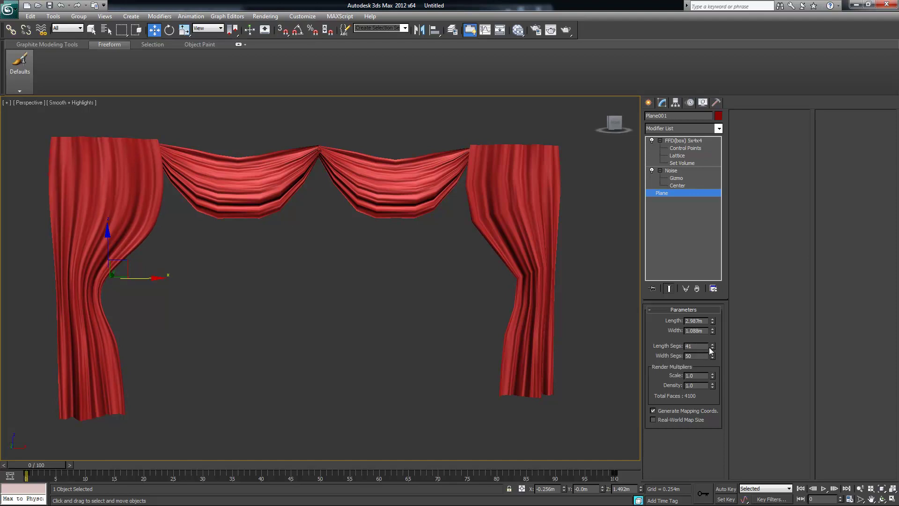
{"action": "left_click_drag", "start_coordinate": [713, 358], "coordinate": [693, 368]}
- Set the first swag's plane to 25 length segments and 25 width segments
{"action": "left_click", "coordinate": [252, 191]}
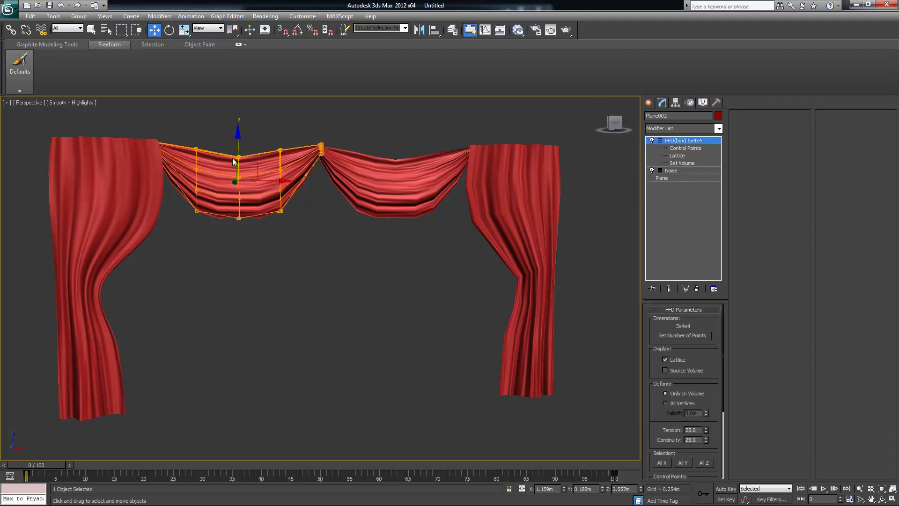
{"action": "left_click", "coordinate": [661, 179]}
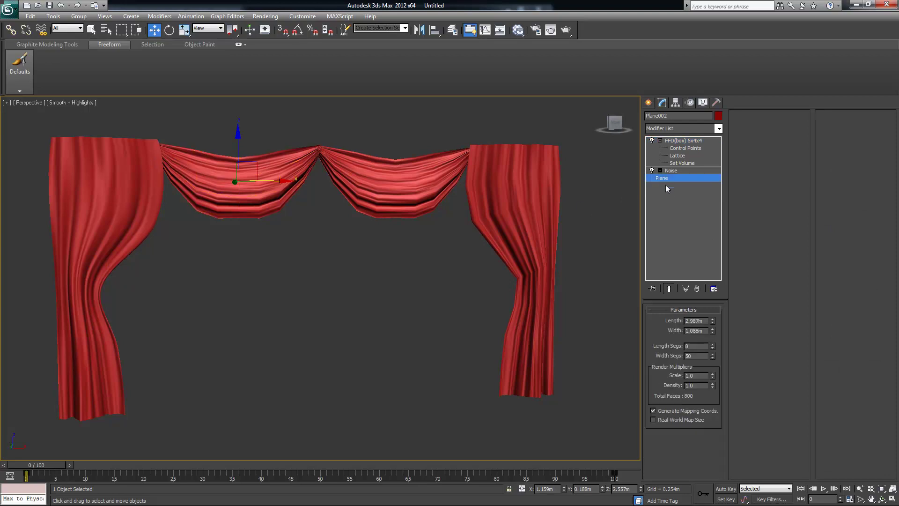
{"action": "left_click_drag", "start_coordinate": [713, 349], "coordinate": [720, 252]}
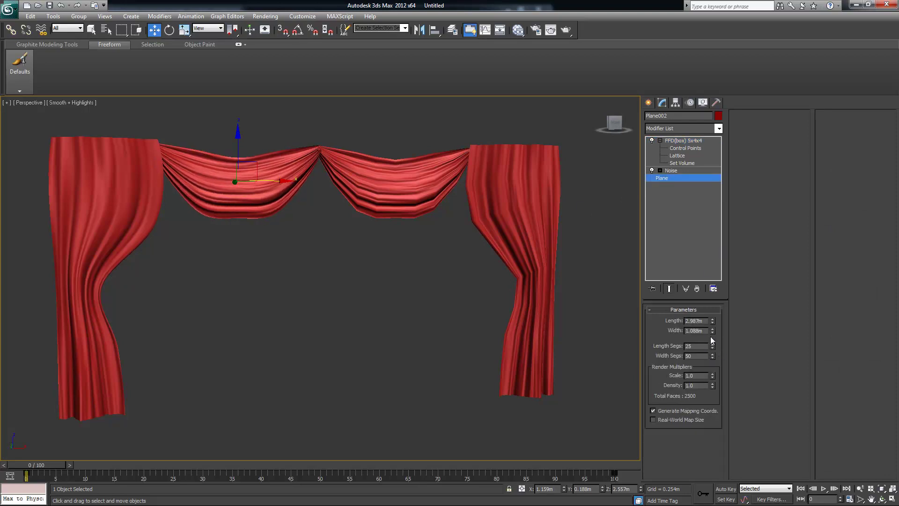
{"action": "left_click_drag", "start_coordinate": [712, 358], "coordinate": [713, 377]}
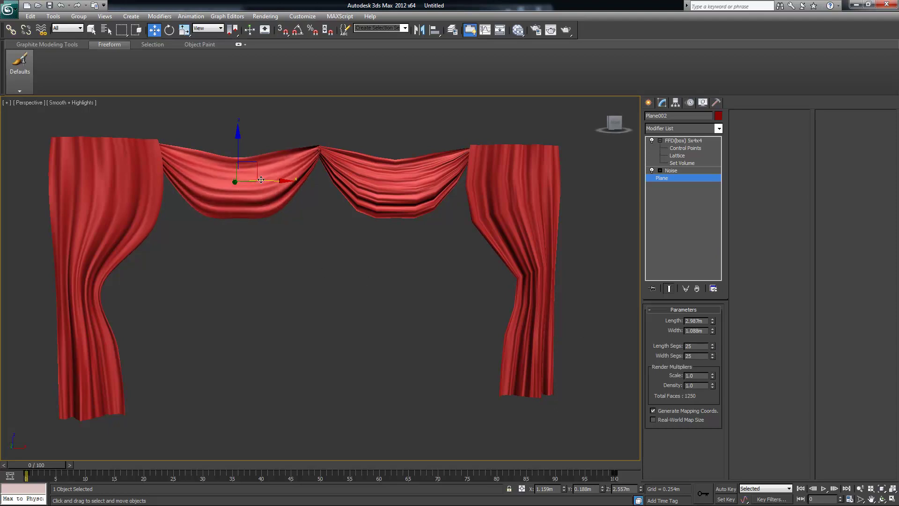
{"action": "left_click", "coordinate": [323, 271]}
- Lower the middle column of FFD control points on the first swag slightly, and raise that column's top points
{"action": "mouse_move", "coordinate": [352, 308]}
{"action": "middle_mouse_down", "text": "alt"}
{"action": "mouse_move", "coordinate": [375, 302]}
{"action": "mouse_move", "coordinate": [359, 305]}
{"action": "middle_mouse_up", "text": "alt"}
{"action": "scroll", "coordinate": [328, 294], "scroll_direction": "down", "scroll_amount": 3}
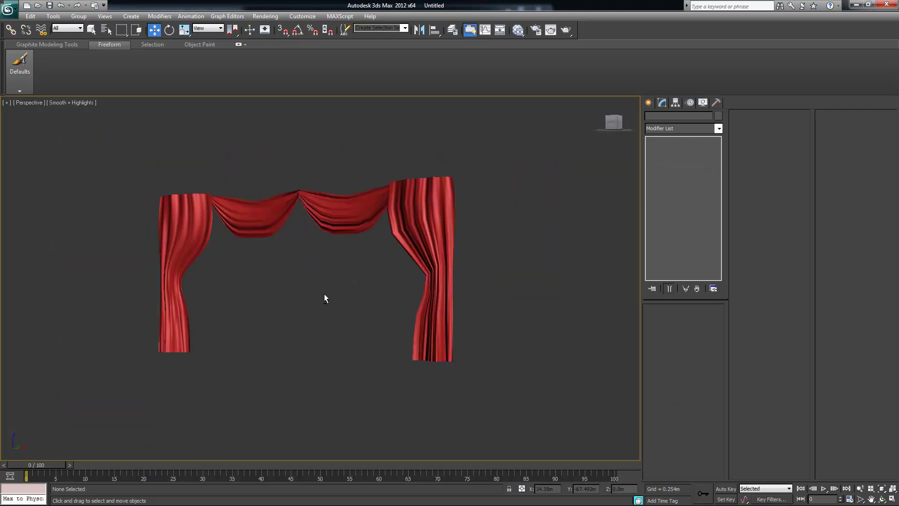
{"action": "scroll", "coordinate": [364, 301], "scroll_direction": "up", "scroll_amount": 3}
{"action": "middle_click_drag", "start_coordinate": [328, 301], "coordinate": [348, 305], "text": "alt"}
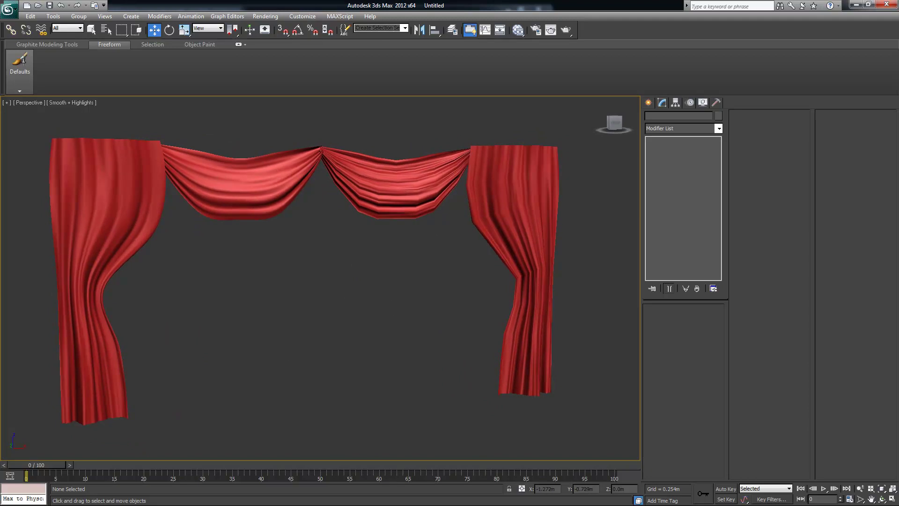
{"action": "middle_click_drag", "start_coordinate": [359, 285], "coordinate": [358, 279], "text": "alt"}
{"action": "left_click", "coordinate": [236, 193]}
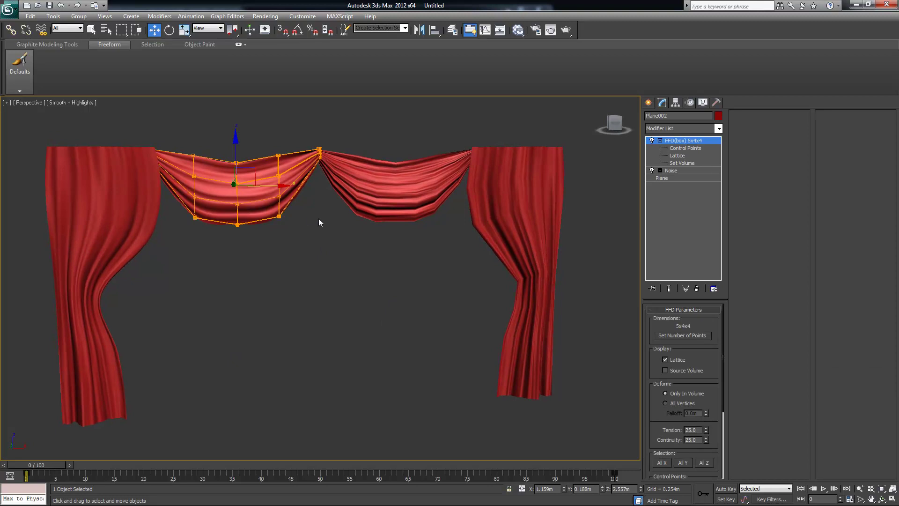
{"action": "left_click", "coordinate": [685, 148]}
{"action": "left_click_drag", "start_coordinate": [210, 139], "coordinate": [256, 233]}
{"action": "mouse_move", "coordinate": [236, 146]}
{"action": "left_mouse_down"}
{"action": "mouse_move", "coordinate": [244, 178]}
{"action": "mouse_move", "coordinate": [235, 159]}
{"action": "left_mouse_up"}
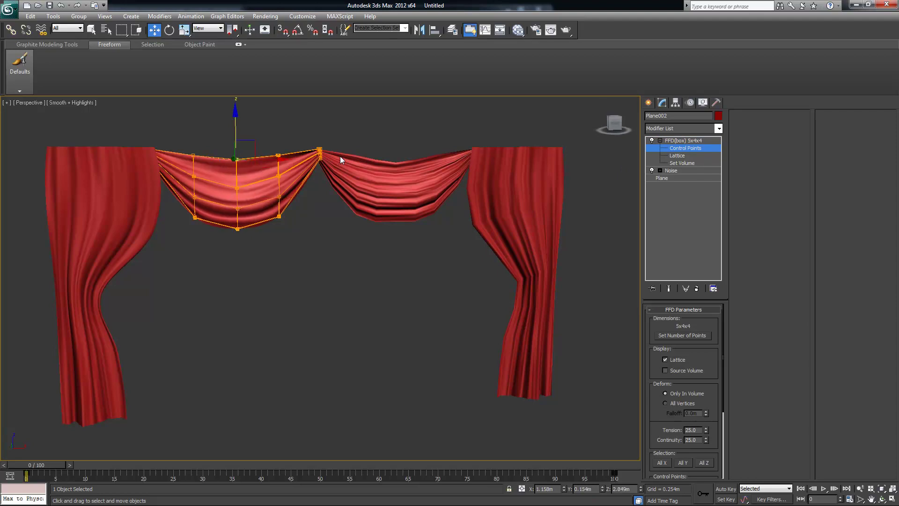
{"action": "left_click", "coordinate": [327, 253]}
{"action": "left_click", "coordinate": [683, 140]}
{"action": "left_click", "coordinate": [353, 271]}
{"action": "middle_click_drag", "start_coordinate": [353, 271], "coordinate": [375, 257], "text": "alt"}
{"action": "scroll", "coordinate": [317, 273], "scroll_direction": "down", "scroll_amount": 3}
{"action": "left_click_drag", "start_coordinate": [102, 151], "coordinate": [539, 363]}
{"action": "left_click", "coordinate": [520, 311]}
- Reset to an empty scene without saving the curtain scene
{"action": "left_click", "coordinate": [20, 65]}
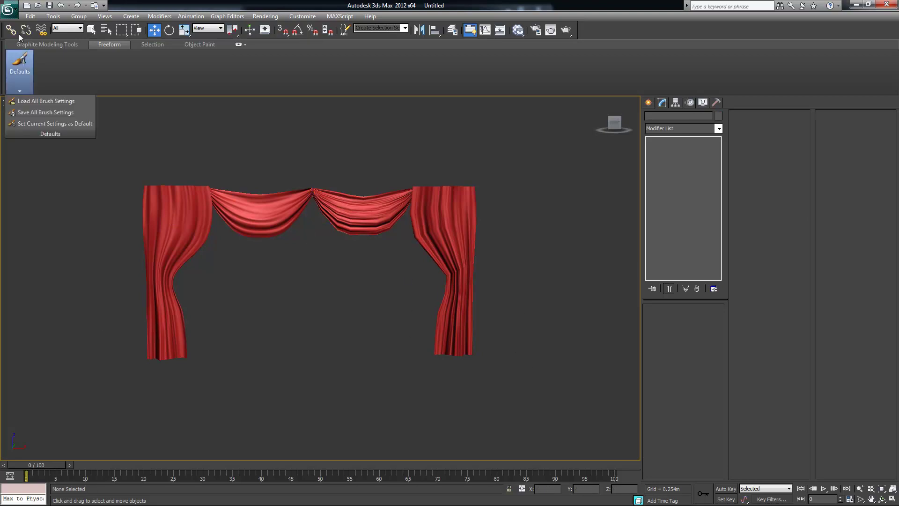
{"action": "left_click", "coordinate": [9, 9]}
{"action": "left_click", "coordinate": [330, 181]}
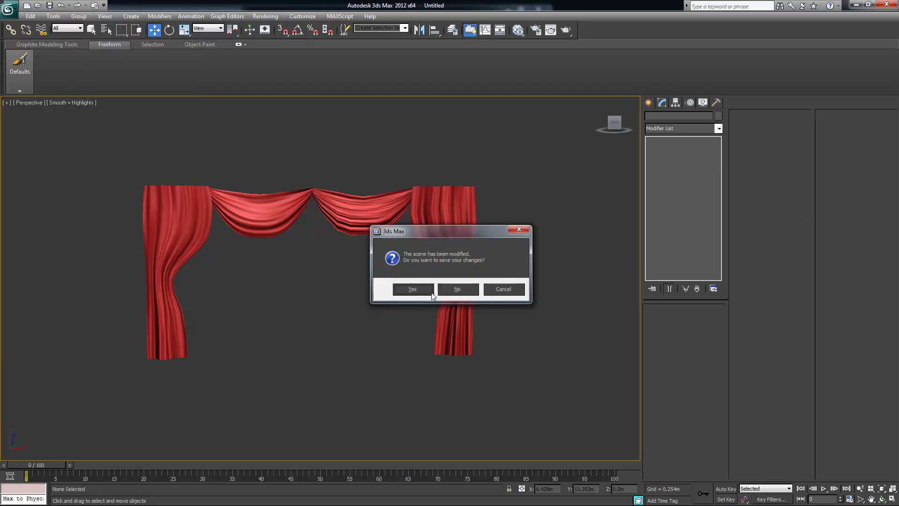
{"action": "left_click", "coordinate": [454, 285]}
{"action": "left_click", "coordinate": [420, 274]}
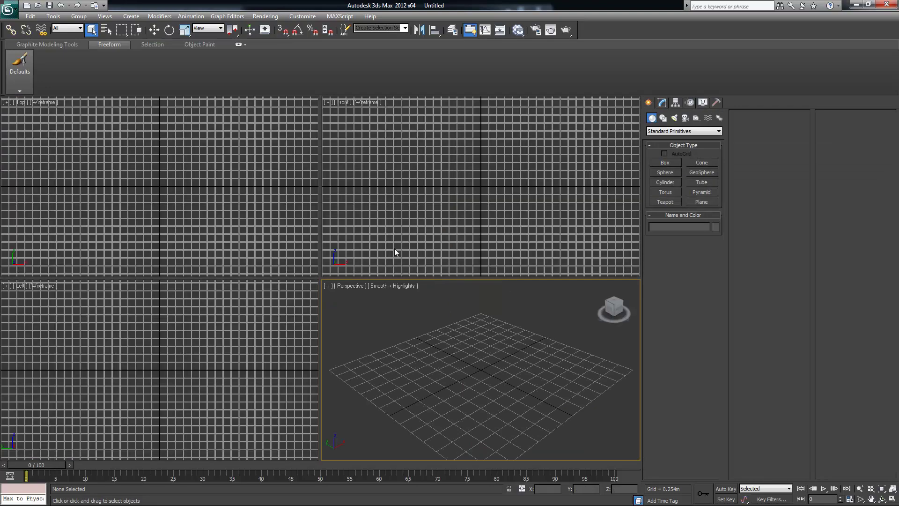
- Create a box from the Top view about 3.13 m long, 2.64 m wide and 0.78 m high
{"action": "middle_click_drag", "start_coordinate": [467, 359], "coordinate": [460, 347]}
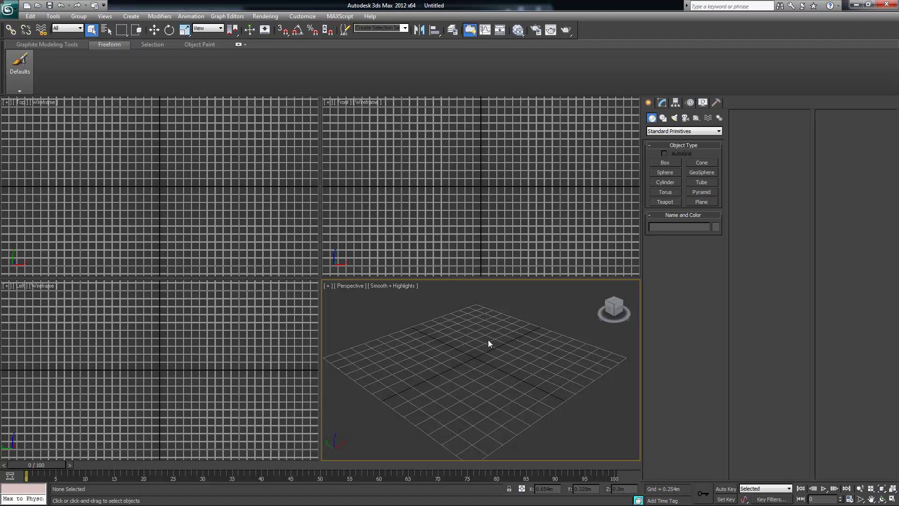
{"action": "middle_click_drag", "start_coordinate": [174, 184], "coordinate": [176, 188]}
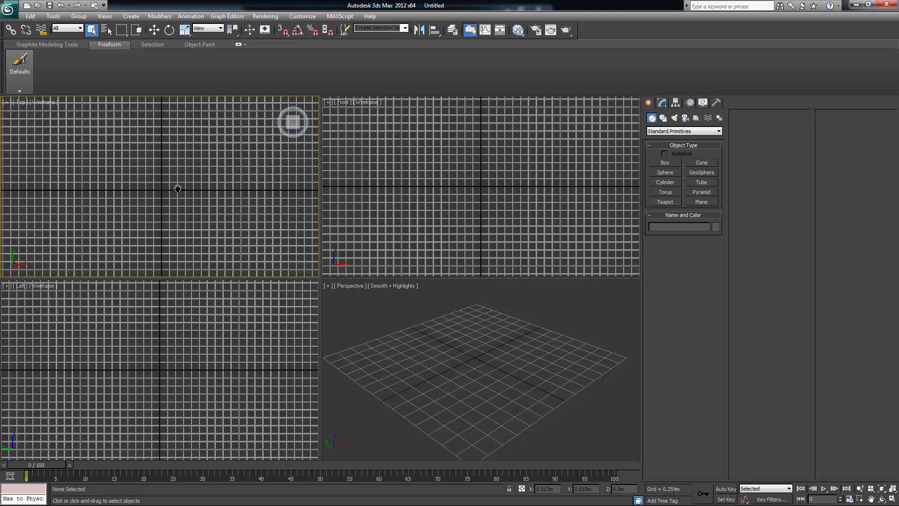
{"action": "left_click", "coordinate": [130, 17]}
{"action": "mouse_move", "coordinate": [142, 31]}
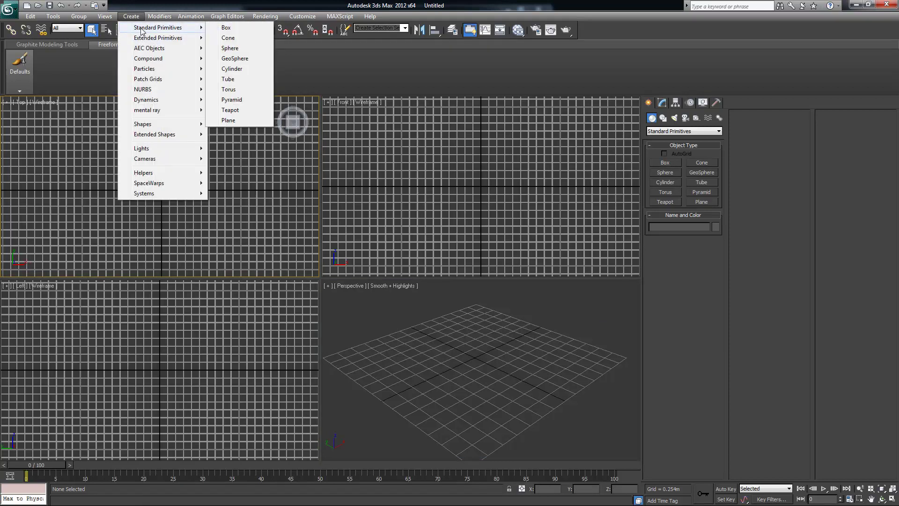
{"action": "left_click", "coordinate": [227, 28]}
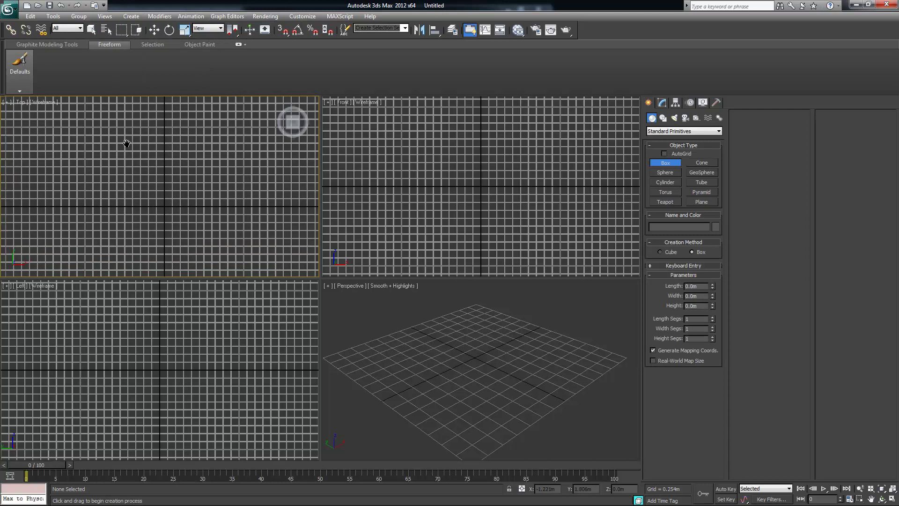
{"action": "left_click_drag", "start_coordinate": [121, 109], "coordinate": [204, 207]}
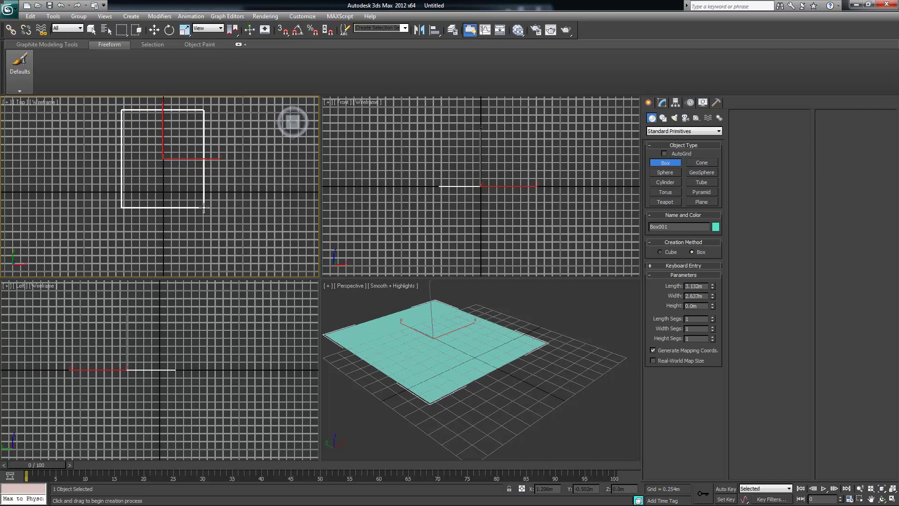
{"action": "left_click", "coordinate": [417, 184]}
{"action": "mouse_move", "coordinate": [534, 358]}
{"action": "middle_mouse_down", "text": "alt"}
{"action": "mouse_move", "coordinate": [536, 347]}
{"action": "mouse_move", "coordinate": [547, 365]}
{"action": "middle_mouse_up", "text": "alt"}
{"action": "key", "text": "alt+w"}
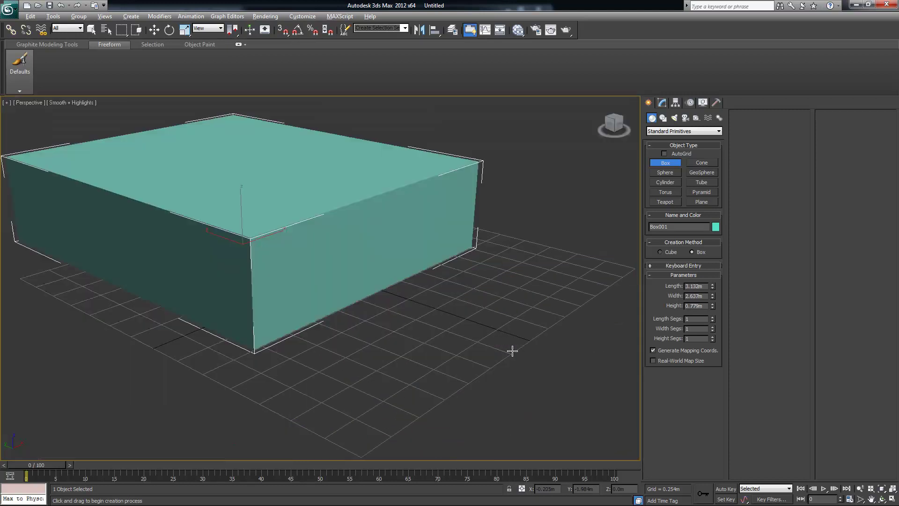
{"action": "middle_click_drag", "start_coordinate": [417, 277], "coordinate": [486, 297], "text": "alt"}
{"action": "right_click", "coordinate": [543, 248]}
{"action": "key", "text": "alt+w"}
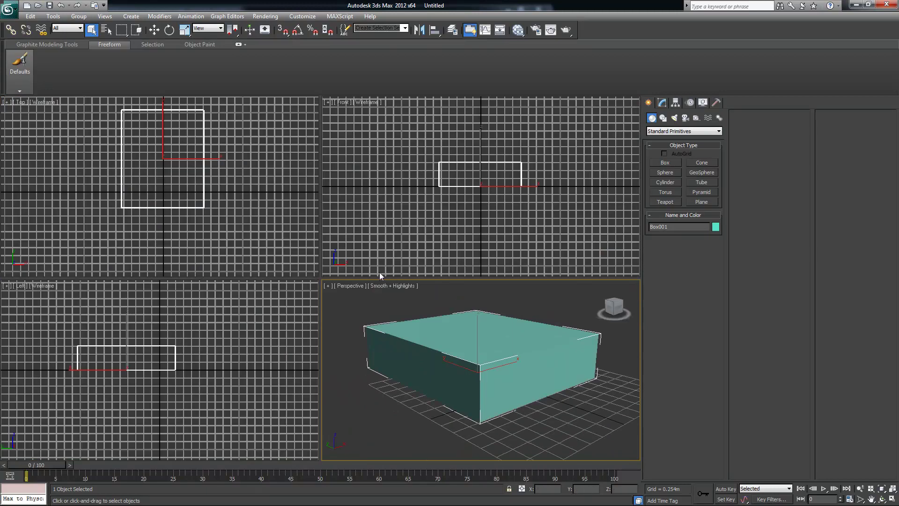
- In the Top view, start a Line just outside the box's left edge and loop it around outside the lower-left corner
{"action": "left_click", "coordinate": [263, 204]}
{"action": "middle_click_drag", "start_coordinate": [262, 204], "coordinate": [140, 179]}
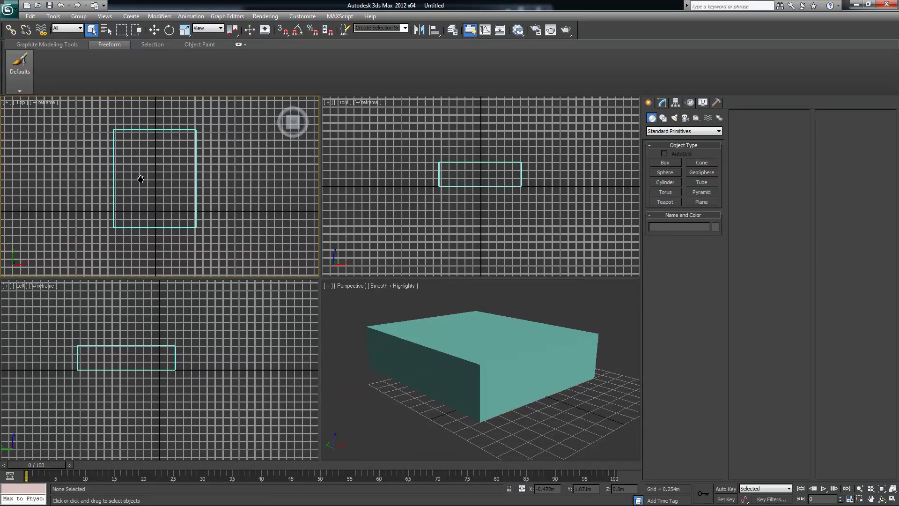
{"action": "left_click", "coordinate": [131, 16]}
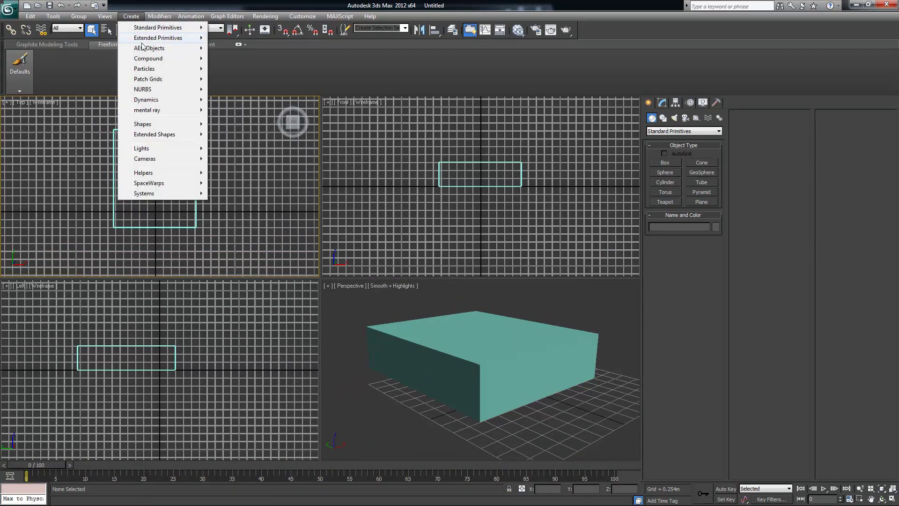
{"action": "mouse_move", "coordinate": [159, 124]}
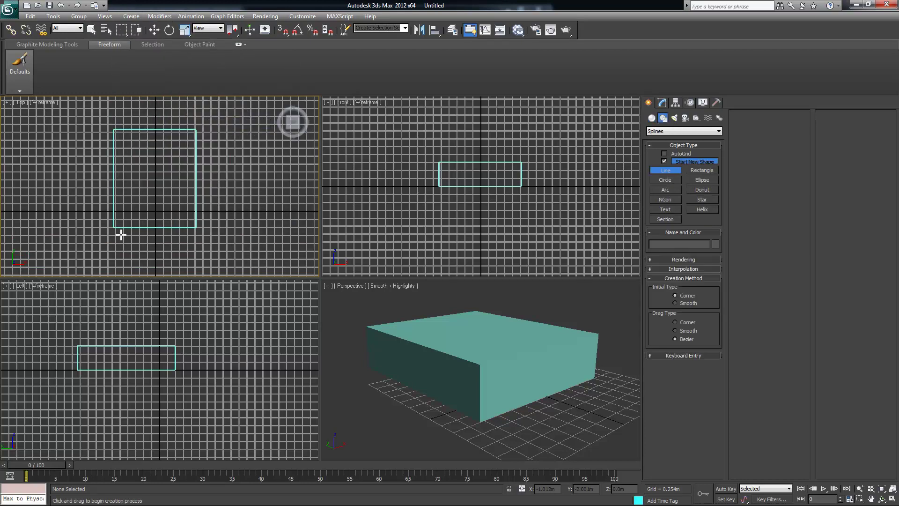
{"action": "left_click", "coordinate": [108, 150]}
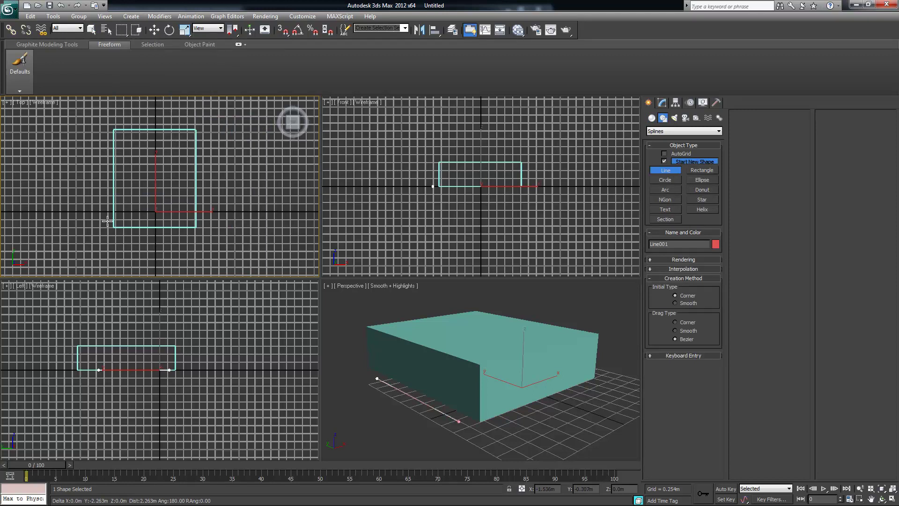
{"action": "left_click", "coordinate": [107, 184]}
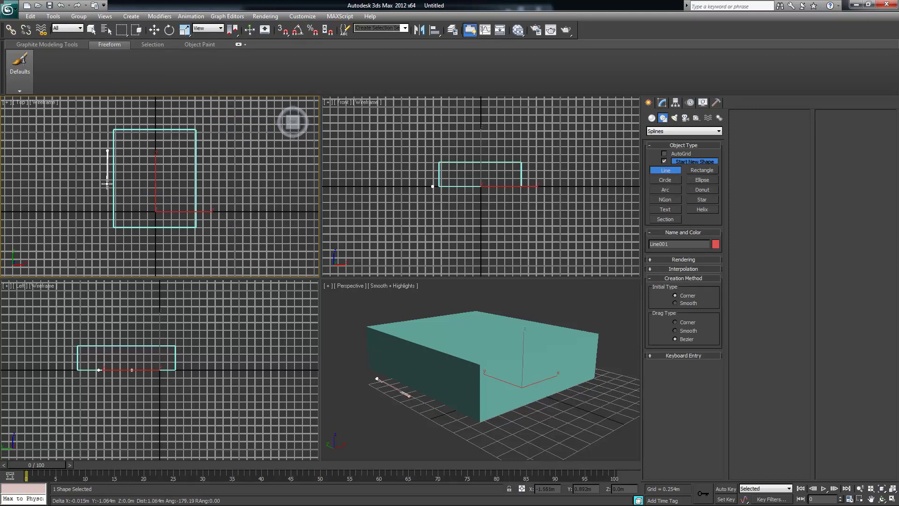
{"action": "left_click", "coordinate": [109, 222]}
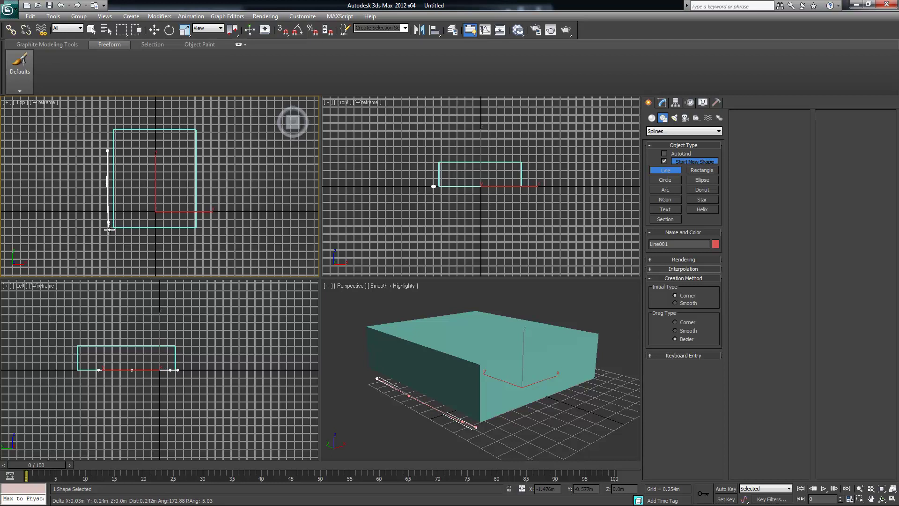
{"action": "left_click", "coordinate": [104, 232]}
{"action": "left_click", "coordinate": [97, 230]}
{"action": "left_click", "coordinate": [91, 240]}
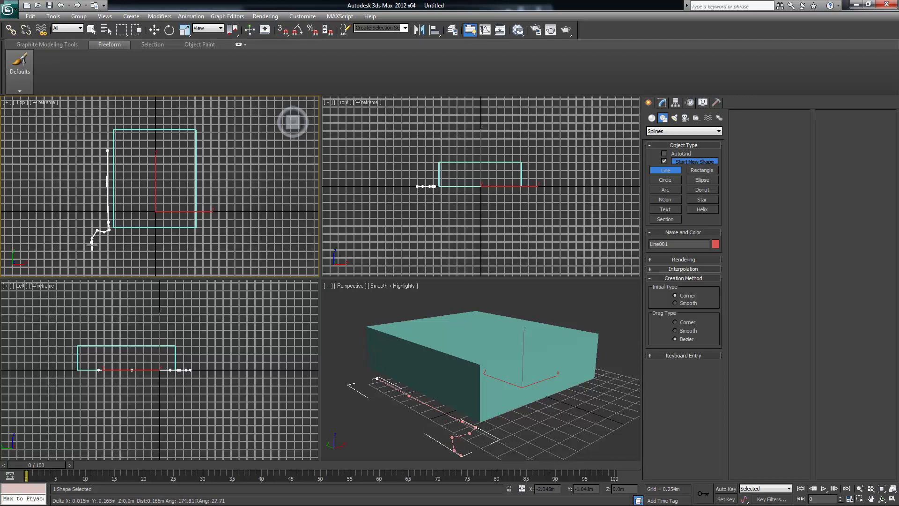
{"action": "left_click", "coordinate": [115, 251]}
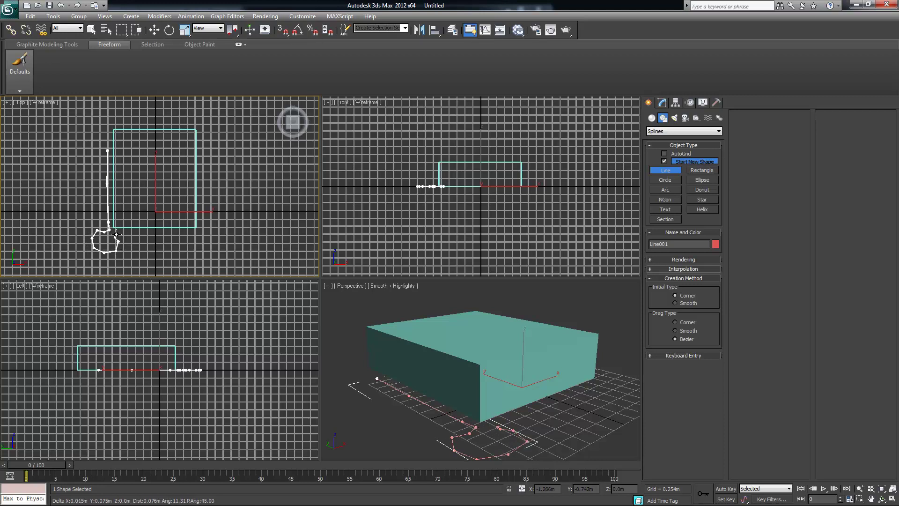
- Continue the line from the corner loop along the box's lower edge to about its middle, and end it there
{"action": "left_click", "coordinate": [151, 232]}
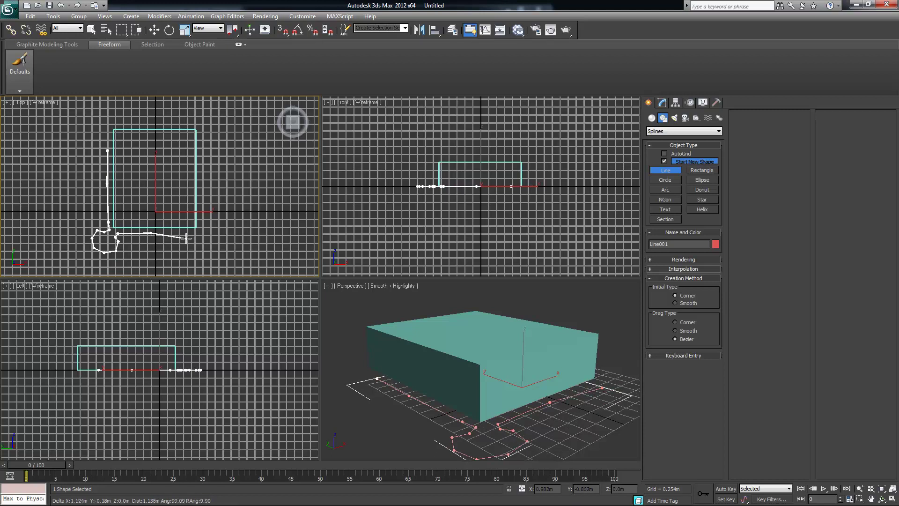
{"action": "key", "text": "BackSpace"}
{"action": "left_click", "coordinate": [139, 235]}
{"action": "left_click", "coordinate": [155, 235]}
{"action": "right_click", "coordinate": [216, 240]}
{"action": "right_click", "coordinate": [249, 209]}
{"action": "middle_click_drag", "start_coordinate": [403, 370], "coordinate": [492, 389]}
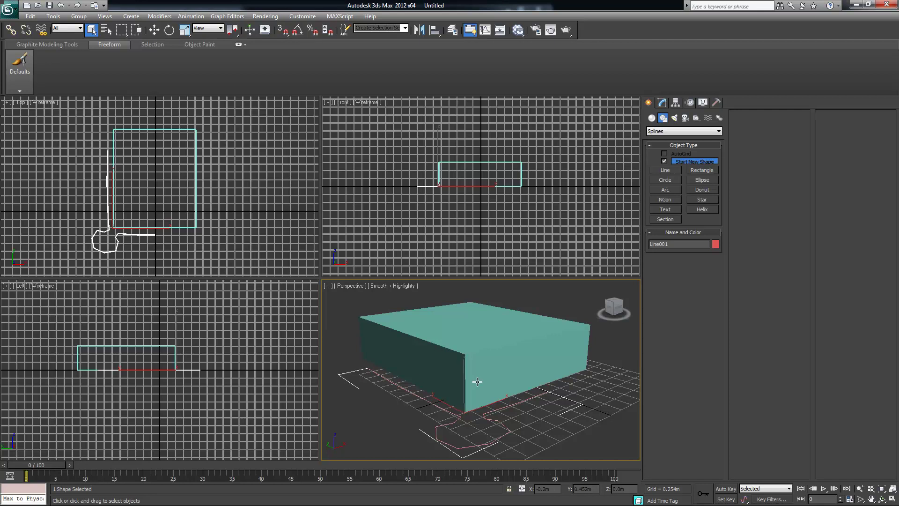
{"action": "middle_click_drag", "start_coordinate": [574, 397], "coordinate": [413, 345], "text": "alt"}
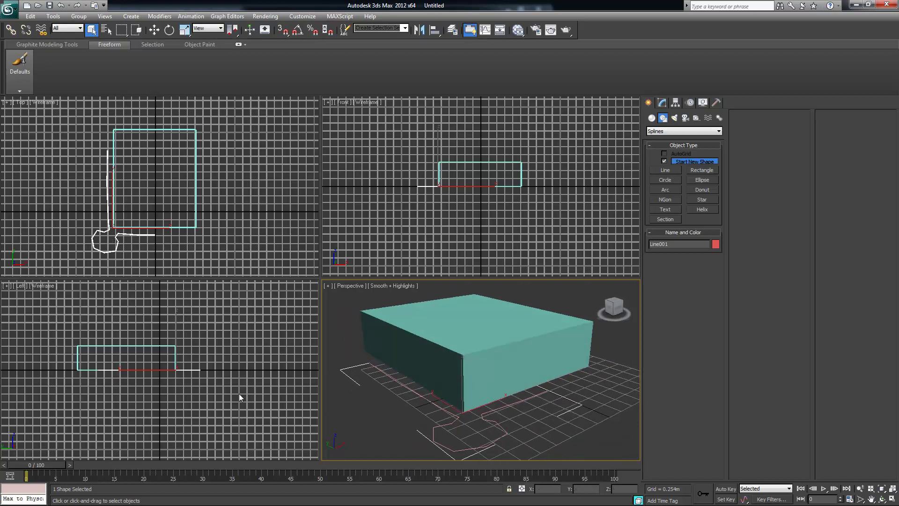
- In the Front view, draw an open profile Line beside the box's left side, with an inward-bent top, outward-sloping middle and inward-hooked bottom
{"action": "middle_click_drag", "start_coordinate": [491, 191], "coordinate": [491, 205]}
{"action": "key", "text": "alt+w"}
{"action": "scroll", "coordinate": [348, 220], "scroll_direction": "up", "scroll_amount": 3}
{"action": "middle_click_drag", "start_coordinate": [336, 237], "coordinate": [333, 263]}
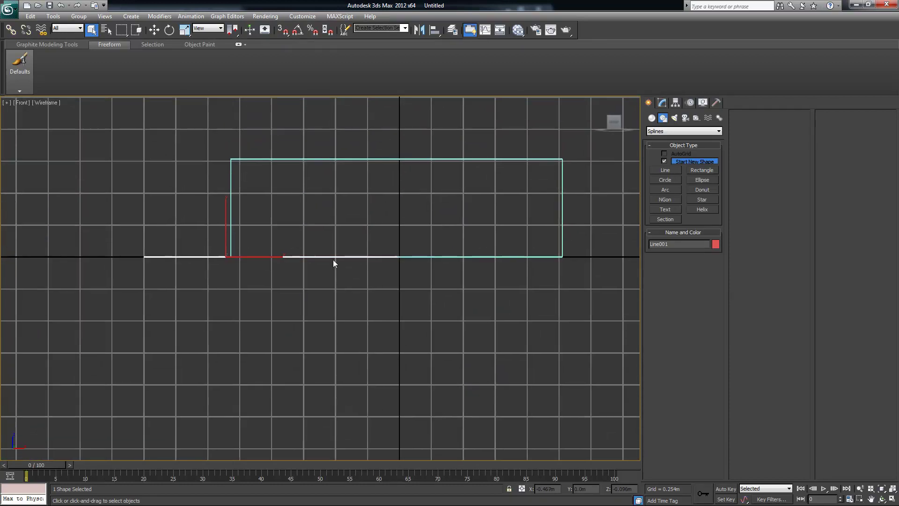
{"action": "left_click", "coordinate": [131, 17]}
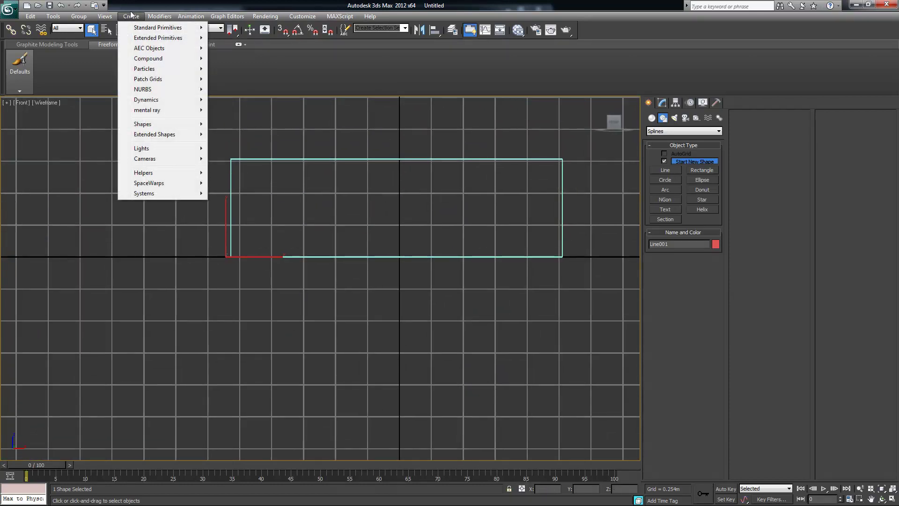
{"action": "mouse_move", "coordinate": [142, 127]}
{"action": "left_click", "coordinate": [229, 124]}
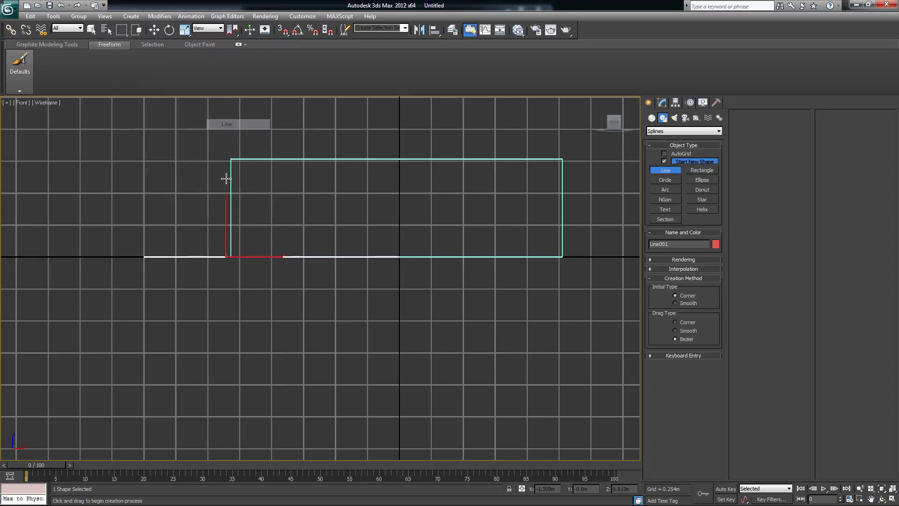
{"action": "left_click", "coordinate": [227, 118]}
{"action": "left_click", "coordinate": [211, 120]}
{"action": "left_click", "coordinate": [194, 134]}
{"action": "left_click", "coordinate": [182, 192]}
{"action": "left_click", "coordinate": [176, 209]}
{"action": "key", "text": "BackSpace"}
{"action": "left_click", "coordinate": [158, 242]}
{"action": "left_click", "coordinate": [152, 262]}
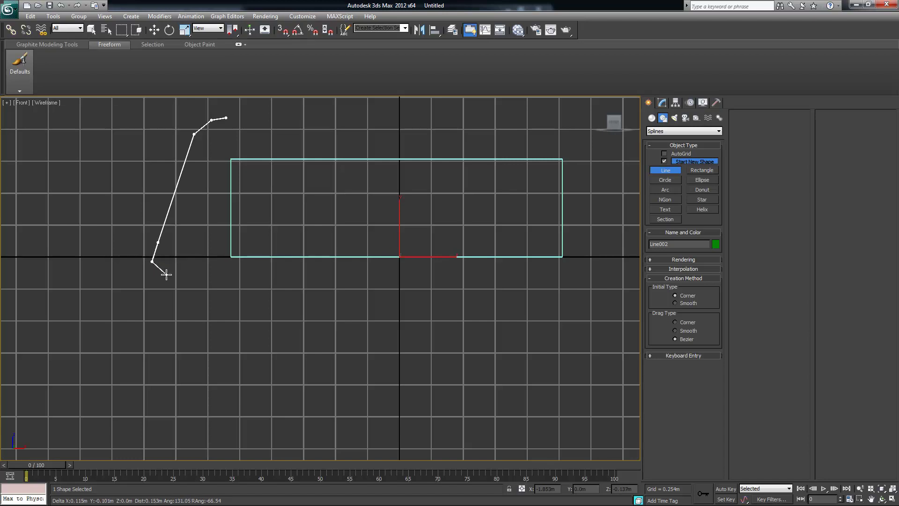
{"action": "left_click", "coordinate": [167, 276]}
{"action": "left_click", "coordinate": [186, 272]}
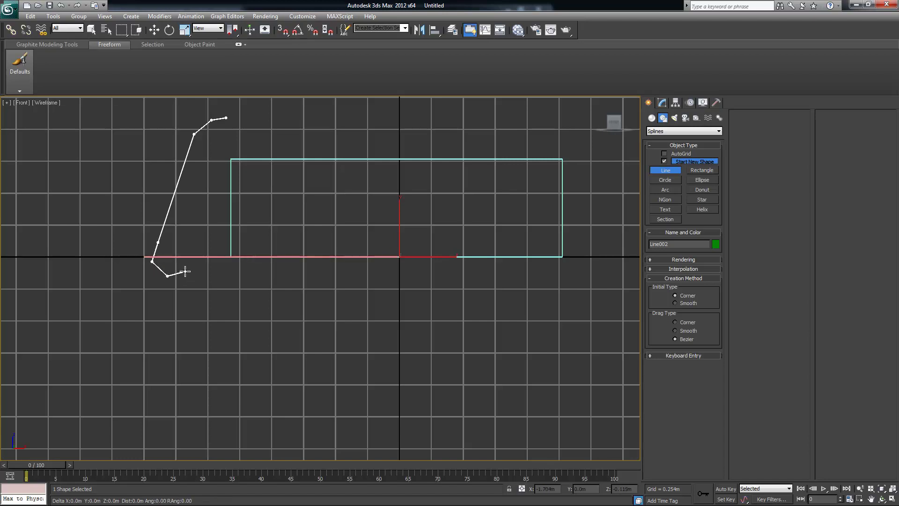
{"action": "right_click", "coordinate": [230, 263]}
{"action": "right_click", "coordinate": [280, 274]}
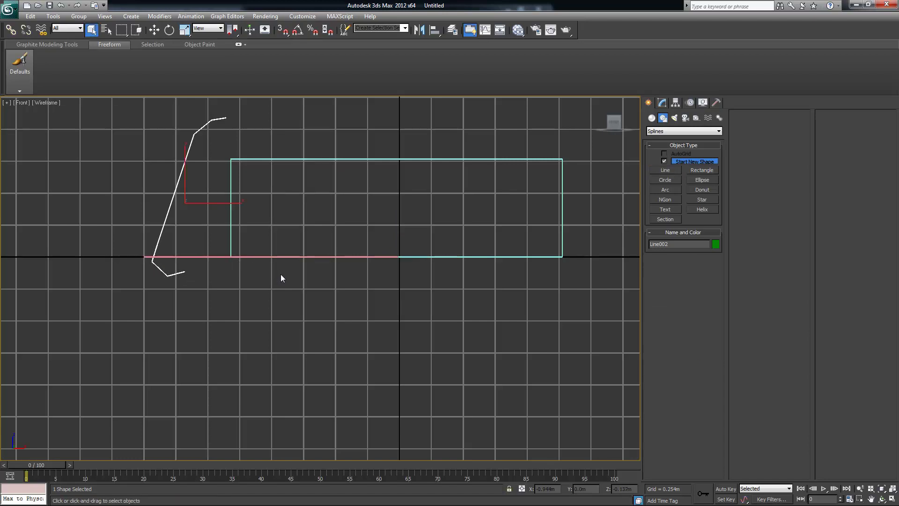
- Examine how the profile line and the looped line are placed around the box in the perspective view
{"action": "middle_click_drag", "start_coordinate": [282, 271], "coordinate": [274, 288]}
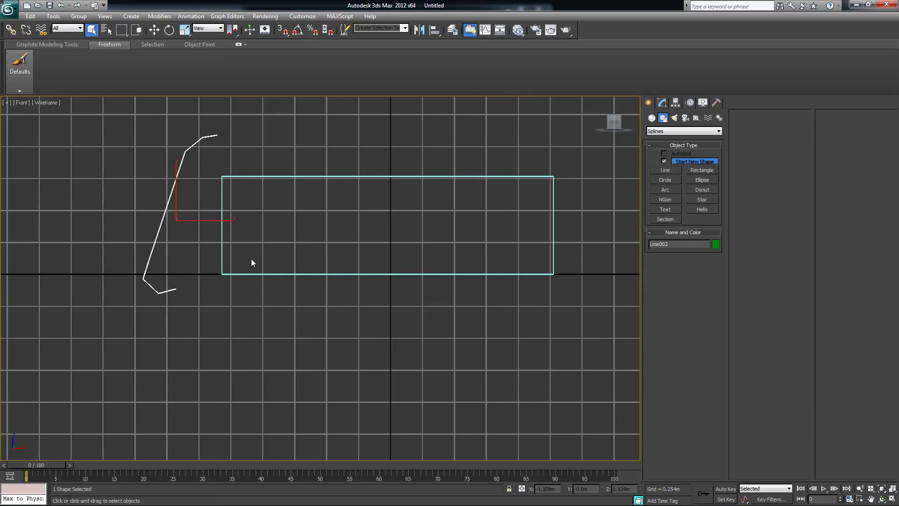
{"action": "middle_click_drag", "start_coordinate": [363, 233], "coordinate": [359, 248]}
{"action": "key", "text": "alt+w"}
{"action": "scroll", "coordinate": [375, 257], "scroll_direction": "down", "scroll_amount": 2}
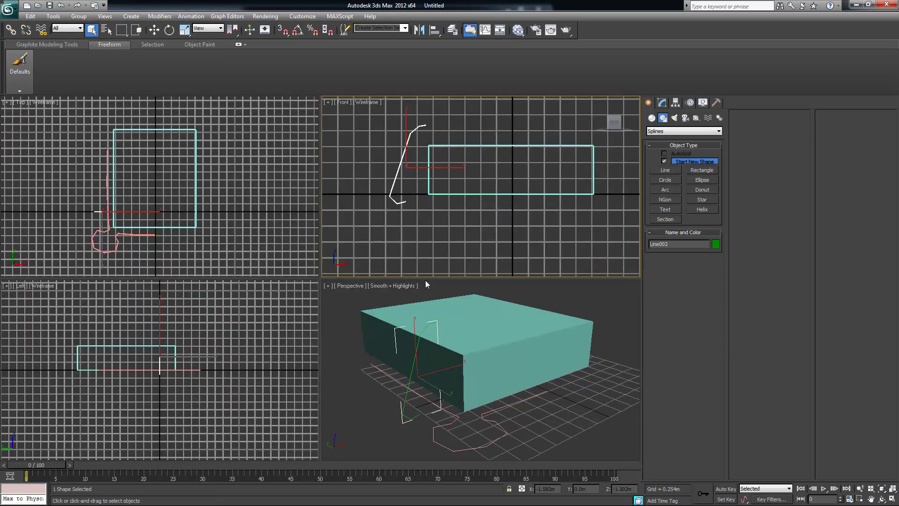
{"action": "scroll", "coordinate": [474, 361], "scroll_direction": "up", "scroll_amount": 1}
{"action": "key", "text": "alt+w"}
{"action": "middle_click_drag", "start_coordinate": [278, 291], "coordinate": [355, 329], "text": "alt"}
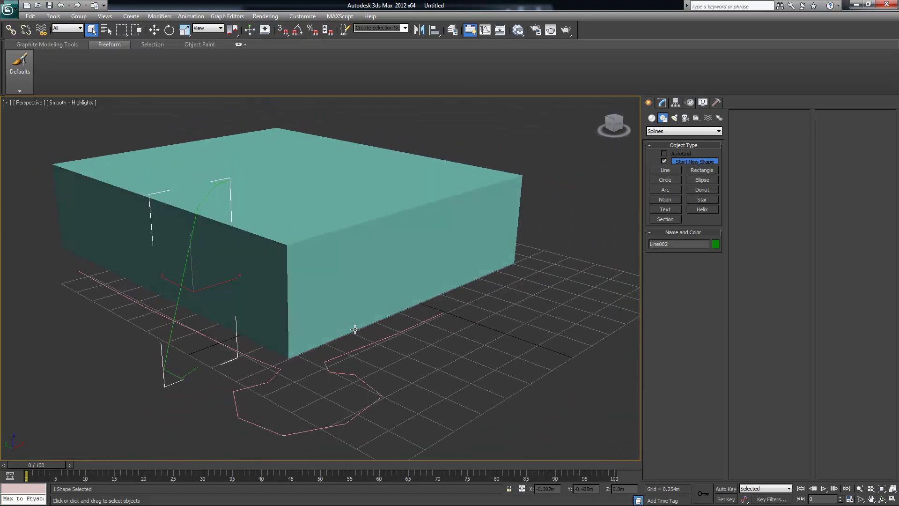
{"action": "middle_click_drag", "start_coordinate": [240, 327], "coordinate": [232, 332], "text": "alt"}
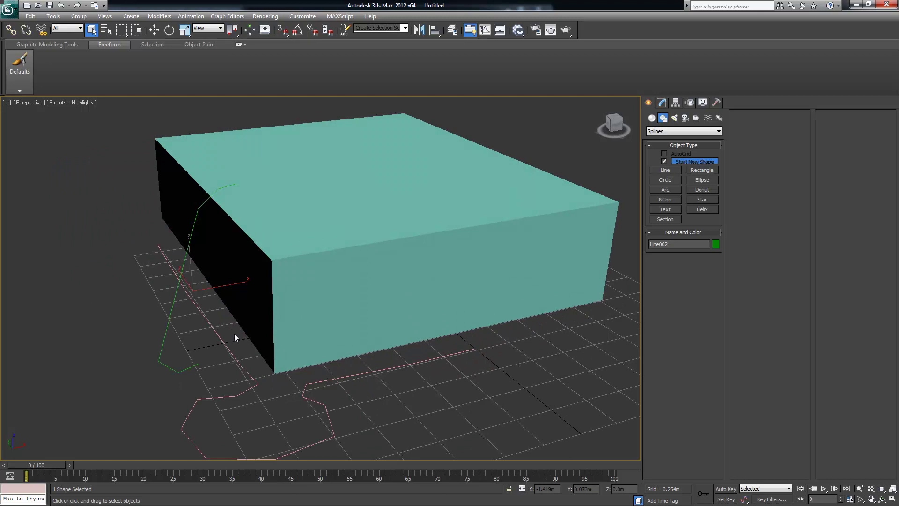
- Create a Loft compound object using the looped line around the box's corner as path and the green profile line as shape
{"action": "right_click", "coordinate": [231, 307]}
{"action": "left_click", "coordinate": [397, 302]}
{"action": "left_click", "coordinate": [397, 367]}
{"action": "scroll", "coordinate": [419, 388], "scroll_direction": "up", "scroll_amount": 2}
{"action": "middle_click_drag", "start_coordinate": [431, 387], "coordinate": [399, 310]}
{"action": "key", "text": "j"}
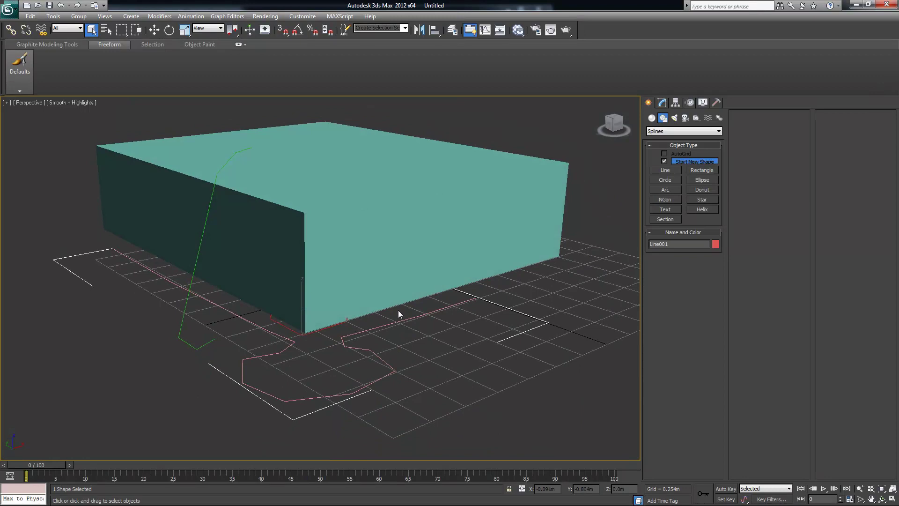
{"action": "left_click", "coordinate": [651, 118]}
{"action": "left_click", "coordinate": [659, 132]}
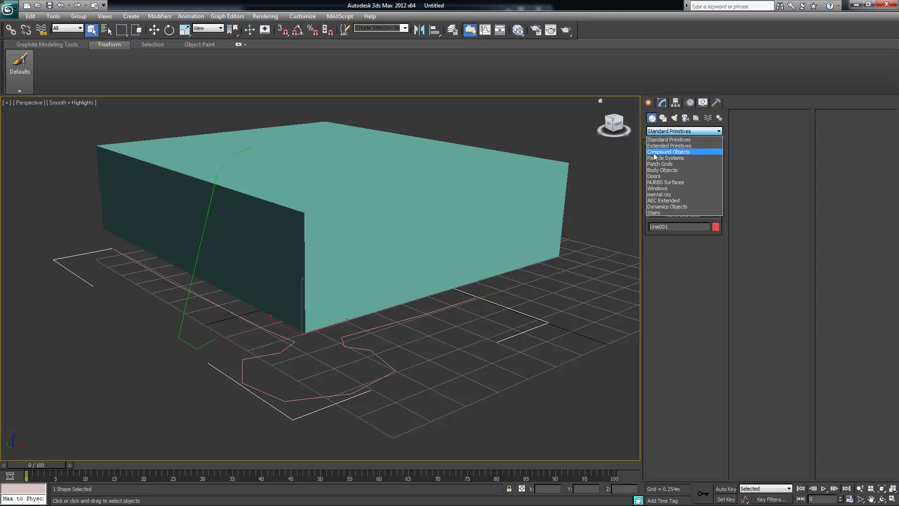
{"action": "left_click", "coordinate": [669, 152]}
{"action": "left_click", "coordinate": [664, 201]}
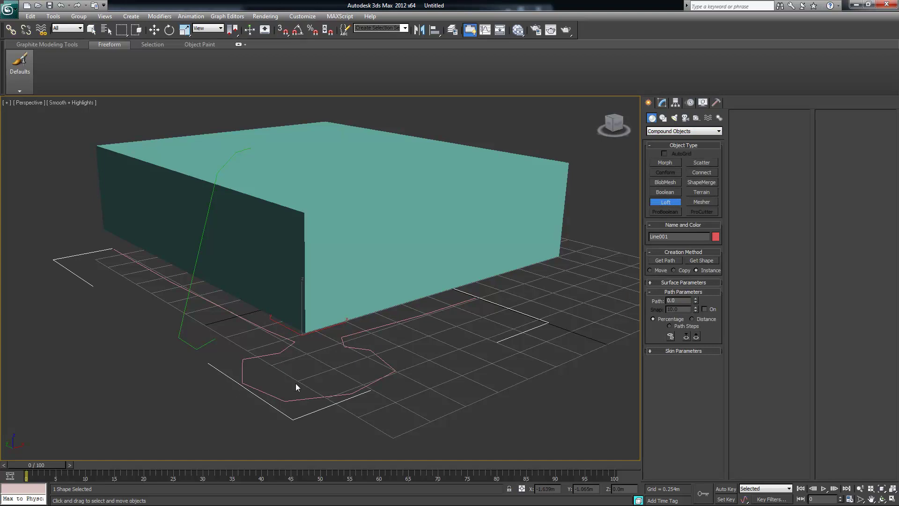
{"action": "left_click", "coordinate": [697, 261]}
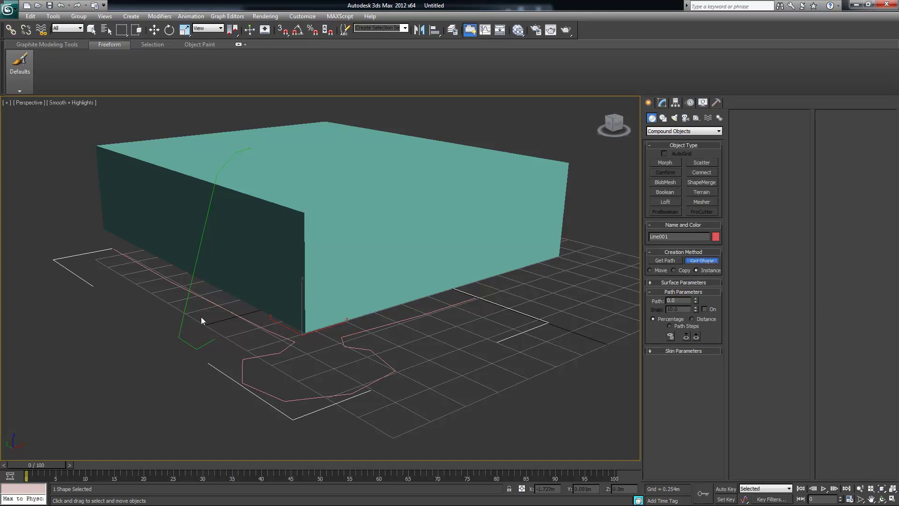
{"action": "left_click", "coordinate": [192, 283]}
- Display edged faces in the perspective view and examine the lofted cloth around the box's corner
{"action": "mouse_move", "coordinate": [378, 347]}
{"action": "middle_mouse_down", "text": "alt"}
{"action": "mouse_move", "coordinate": [411, 344]}
{"action": "mouse_move", "coordinate": [368, 350]}
{"action": "middle_mouse_up", "text": "alt"}
{"action": "key", "text": "F4"}
{"action": "scroll", "coordinate": [459, 356], "scroll_direction": "down", "scroll_amount": 5}
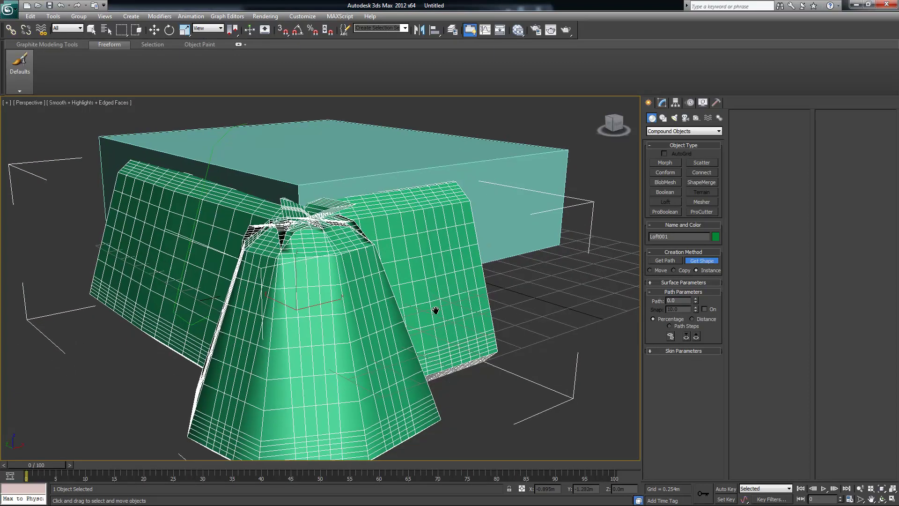
{"action": "mouse_move", "coordinate": [426, 313]}
{"action": "middle_mouse_down", "text": "alt"}
{"action": "mouse_move", "coordinate": [441, 308]}
{"action": "mouse_move", "coordinate": [419, 305]}
{"action": "middle_mouse_up", "text": "alt"}
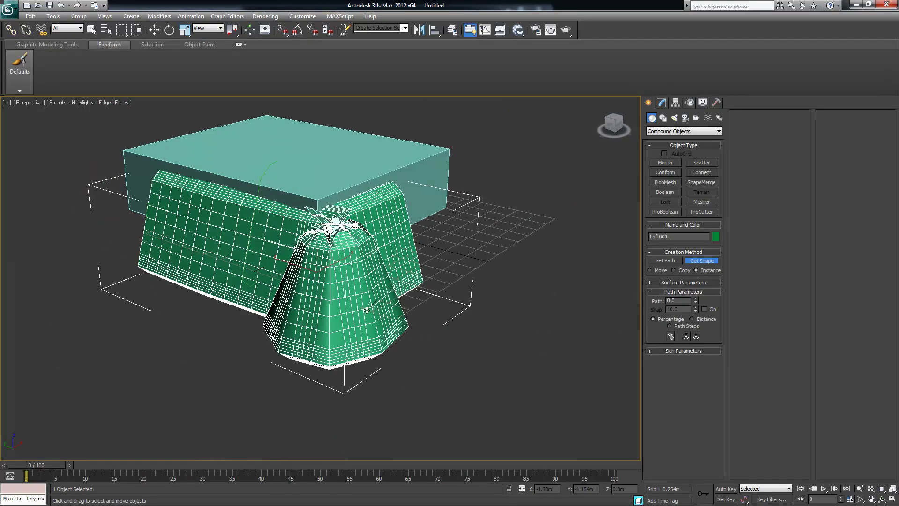
{"action": "key", "text": "w"}
{"action": "scroll", "coordinate": [357, 309], "scroll_direction": "up", "scroll_amount": 5}
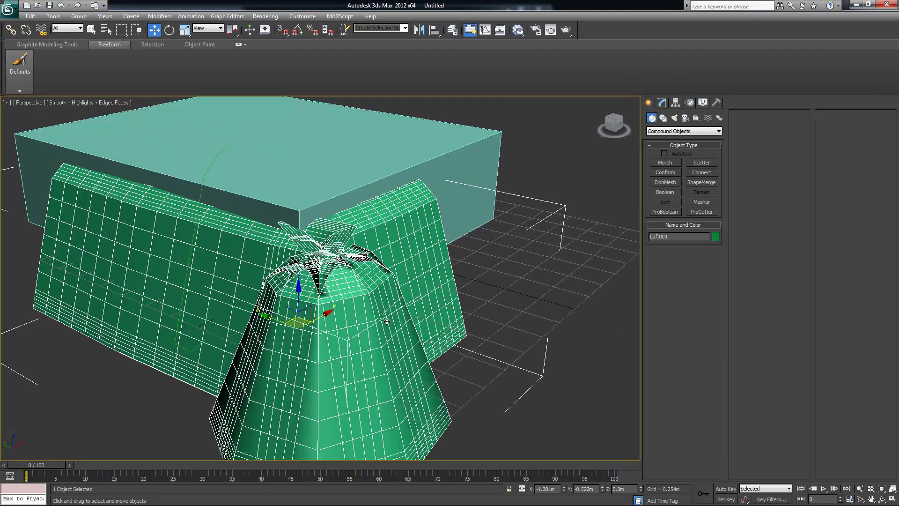
- Reduce the loft's mesh density by setting both Shape Steps and Path Steps to 0 in its skin parameters
{"action": "left_click", "coordinate": [662, 103]}
{"action": "left_click", "coordinate": [651, 141]}
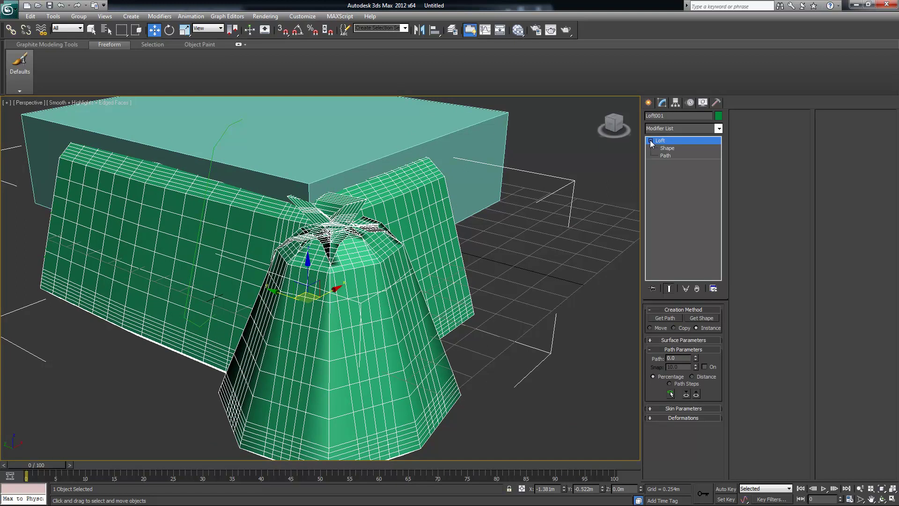
{"action": "left_click", "coordinate": [667, 148]}
{"action": "left_click", "coordinate": [665, 149]}
{"action": "left_click", "coordinate": [658, 408]}
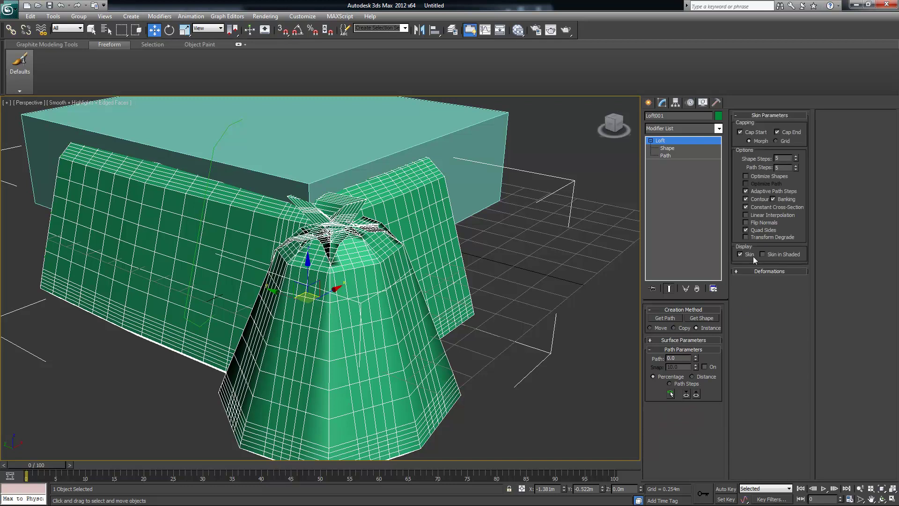
{"action": "left_click_drag", "start_coordinate": [795, 157], "coordinate": [798, 305]}
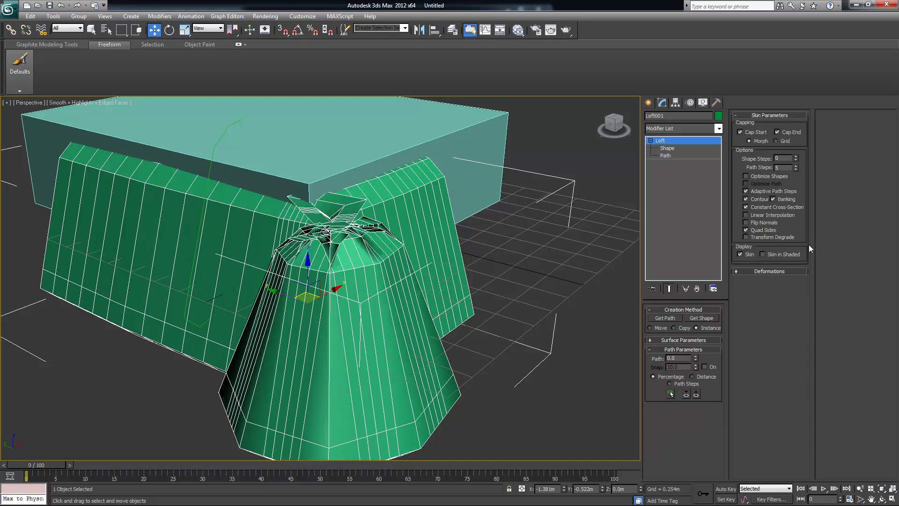
{"action": "left_click_drag", "start_coordinate": [796, 165], "coordinate": [797, 259]}
{"action": "mouse_move", "coordinate": [495, 302]}
{"action": "middle_mouse_down", "text": "alt"}
{"action": "mouse_move", "coordinate": [521, 282]}
{"action": "mouse_move", "coordinate": [491, 300]}
{"action": "middle_mouse_up", "text": "alt"}
{"action": "middle_click_drag", "start_coordinate": [364, 242], "coordinate": [463, 266], "text": "alt"}
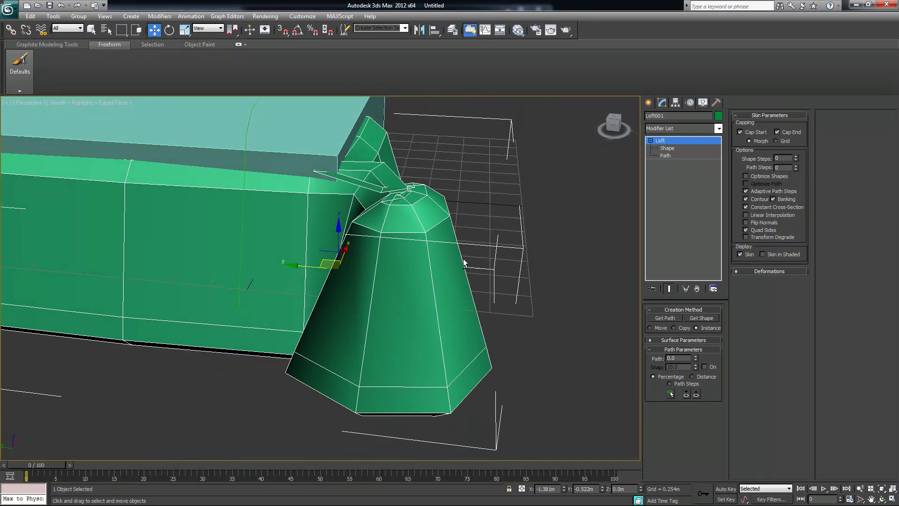
{"action": "scroll", "coordinate": [473, 250], "scroll_direction": "down", "scroll_amount": 5}
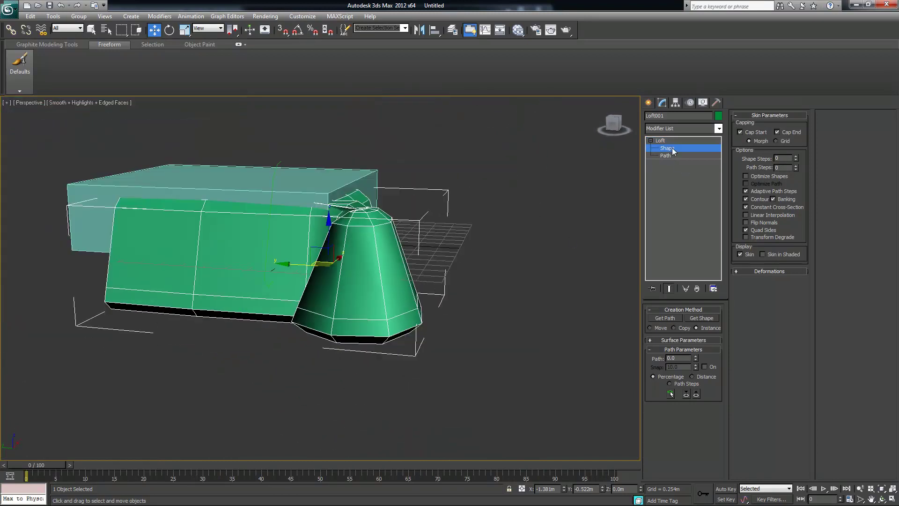
- Select the loft's profile at Shape level and scale it to about 29% along its local X axis
{"action": "left_click", "coordinate": [671, 149]}
{"action": "left_click_drag", "start_coordinate": [46, 128], "coordinate": [493, 426]}
{"action": "middle_click_drag", "start_coordinate": [456, 321], "coordinate": [435, 331], "text": "alt"}
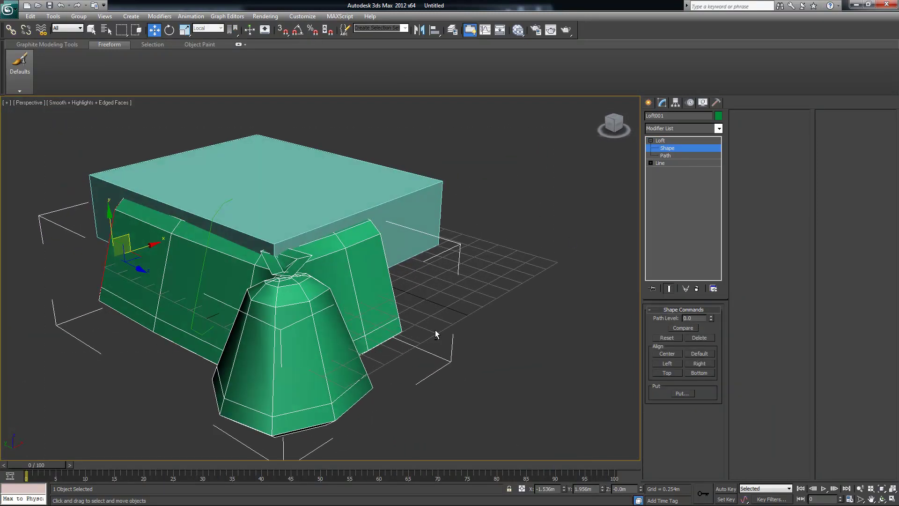
{"action": "key", "text": "r"}
{"action": "middle_click_drag", "start_coordinate": [193, 236], "coordinate": [82, 259], "text": "alt"}
{"action": "left_click_drag", "start_coordinate": [60, 268], "coordinate": [133, 247]}
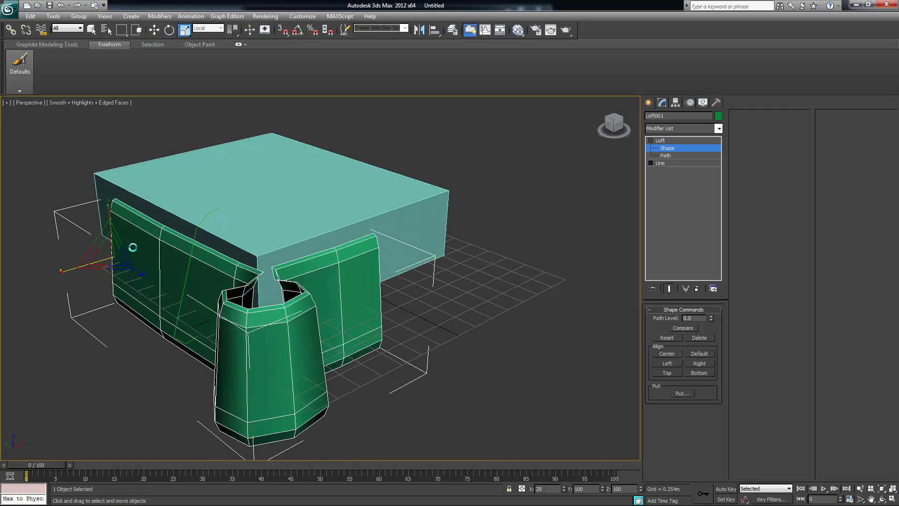
{"action": "middle_click_drag", "start_coordinate": [134, 250], "coordinate": [368, 264], "text": "alt"}
{"action": "key", "text": "w"}
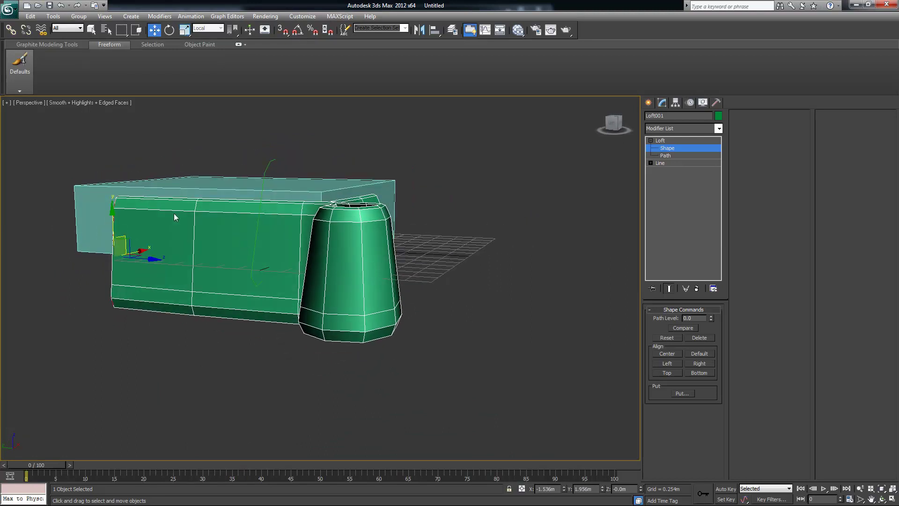
{"action": "middle_click_drag", "start_coordinate": [169, 211], "coordinate": [283, 249], "text": "alt"}
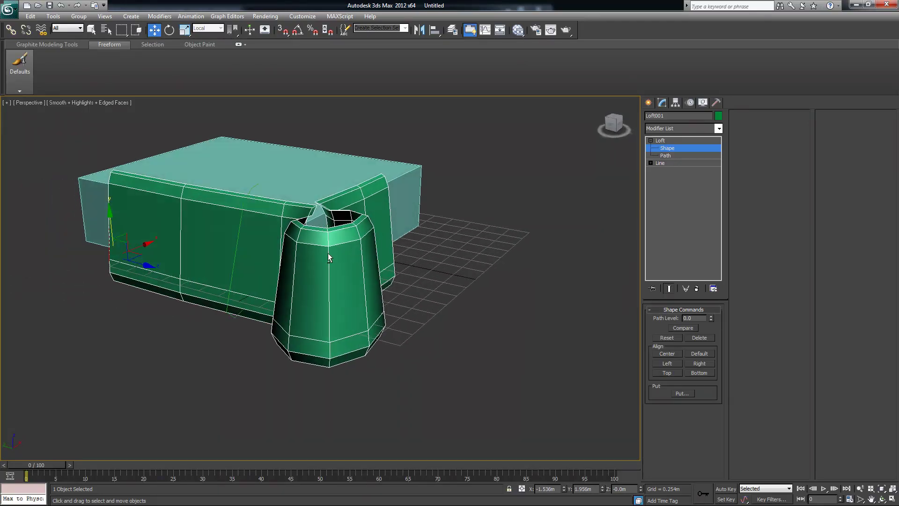
- Convert the lofted cloth to an Editable Poly and start editing its vertices
{"action": "right_click", "coordinate": [359, 244]}
{"action": "mouse_move", "coordinate": [395, 332]}
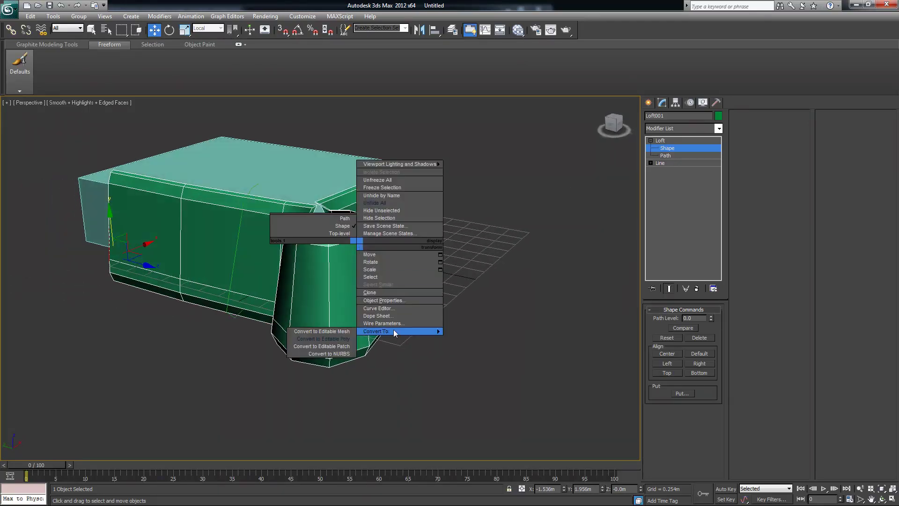
{"action": "left_click", "coordinate": [337, 340]}
{"action": "middle_click_drag", "start_coordinate": [339, 339], "coordinate": [538, 283], "text": "alt"}
{"action": "left_click", "coordinate": [659, 320]}
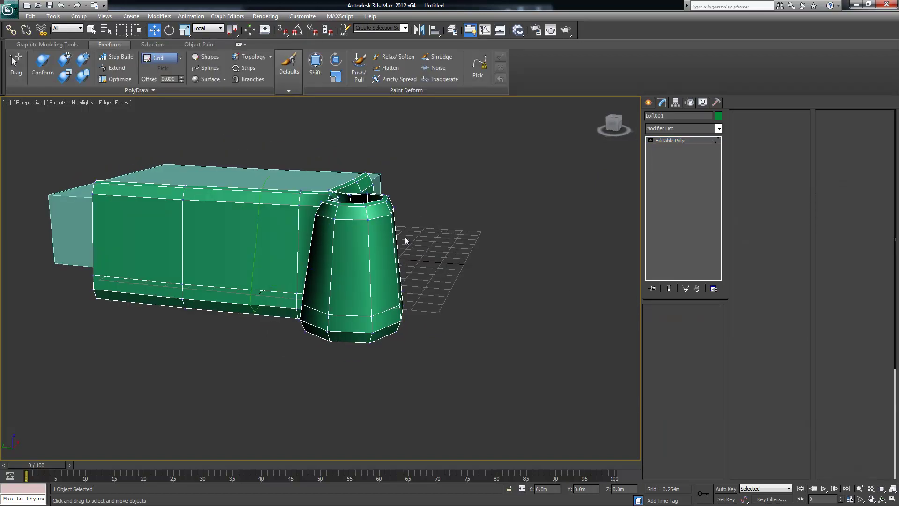
- Try selecting the upper rim vertices where the left-side cloth panel meets the round corner fold
{"action": "middle_click_drag", "start_coordinate": [382, 254], "coordinate": [336, 273], "text": "alt"}
{"action": "scroll", "coordinate": [351, 291], "scroll_direction": "up", "scroll_amount": 3}
{"action": "middle_click_drag", "start_coordinate": [247, 360], "coordinate": [299, 260], "text": "alt"}
{"action": "left_click_drag", "start_coordinate": [263, 190], "coordinate": [263, 187]}
{"action": "middle_click_drag", "start_coordinate": [298, 220], "coordinate": [233, 202], "text": "alt"}
{"action": "left_click_drag", "start_coordinate": [390, 257], "coordinate": [295, 180], "text": "ctrl"}
{"action": "middle_click_drag", "start_coordinate": [295, 180], "coordinate": [281, 167], "text": "alt"}
{"action": "key", "text": "ctrl+z"}
{"action": "middle_click_drag", "start_coordinate": [310, 221], "coordinate": [246, 198], "text": "alt"}
{"action": "left_click", "coordinate": [512, 225]}
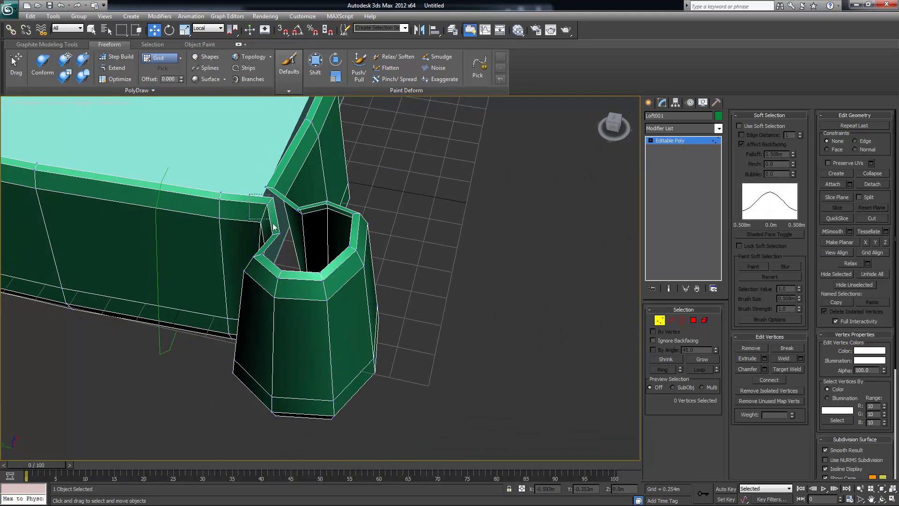
{"action": "left_click_drag", "start_coordinate": [275, 234], "coordinate": [275, 234]}
{"action": "middle_click_drag", "start_coordinate": [275, 234], "coordinate": [256, 227], "text": "alt"}
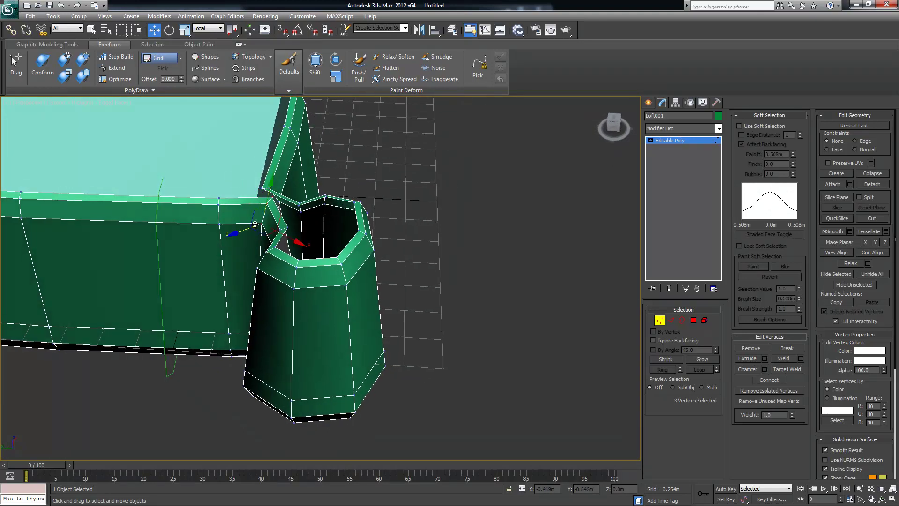
- Switch the reference coordinate system to View and try moving the selected rim vertices beside the box's corner
{"action": "left_click", "coordinate": [209, 28]}
{"action": "left_click", "coordinate": [204, 36]}
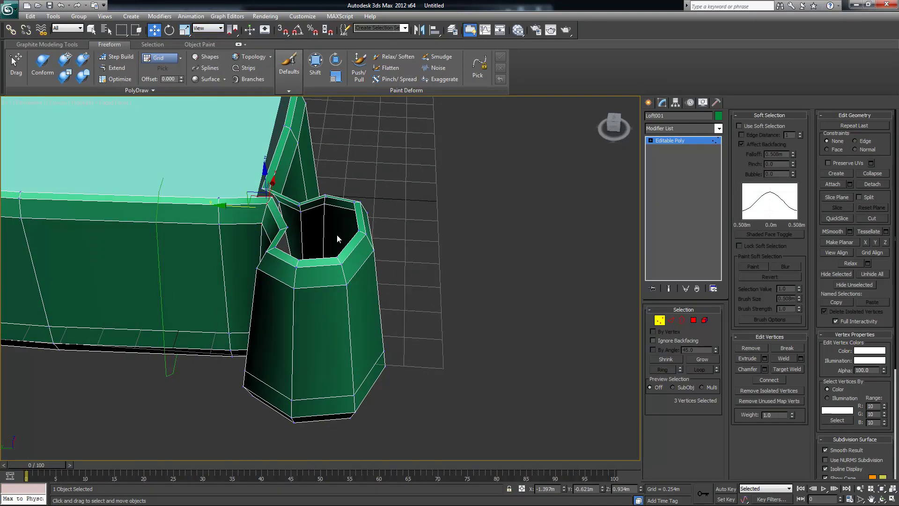
{"action": "middle_click_drag", "start_coordinate": [336, 229], "coordinate": [285, 227], "text": "alt"}
{"action": "left_click_drag", "start_coordinate": [286, 182], "coordinate": [274, 188]}
{"action": "middle_click_drag", "start_coordinate": [274, 188], "coordinate": [251, 246], "text": "alt"}
{"action": "left_click_drag", "start_coordinate": [276, 202], "coordinate": [302, 234], "text": "ctrl"}
{"action": "middle_click_drag", "start_coordinate": [302, 234], "coordinate": [423, 267], "text": "alt"}
- Undo the vertex edits and the Editable Poly conversion to get back to the loft
{"action": "key", "text": "ctrl+z"}
{"action": "key", "text": "ctrl+z"}
{"action": "key", "text": "ctrl+z"}
{"action": "key", "text": "ctrl+z"}
{"action": "key", "text": "ctrl+z"}
{"action": "key", "text": "ctrl+z"}
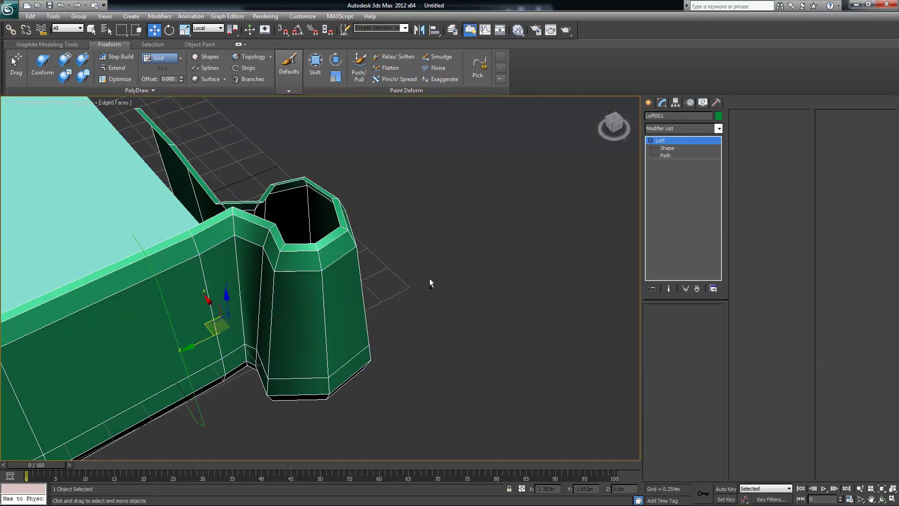
{"action": "middle_click_drag", "start_coordinate": [347, 292], "coordinate": [408, 246], "text": "alt"}
{"action": "right_click", "coordinate": [406, 250]}
{"action": "left_click", "coordinate": [637, 174]}
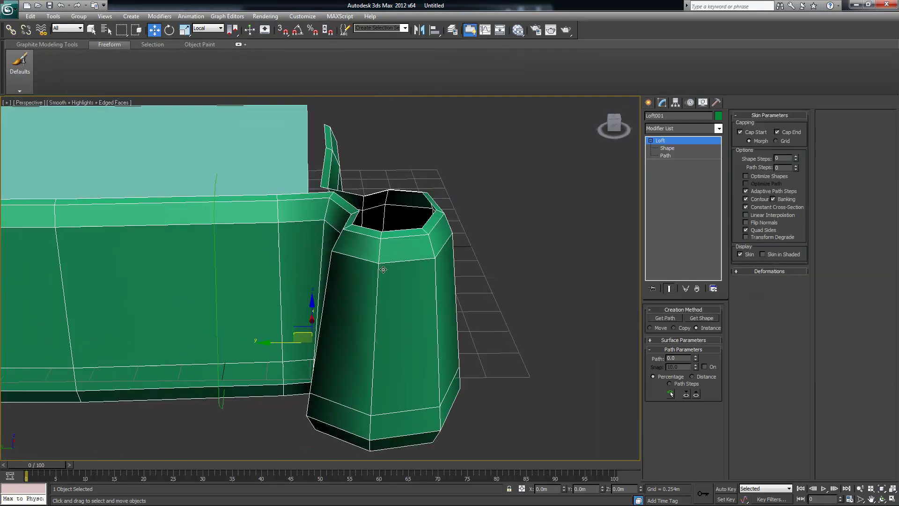
- Convert the loft to an Editable Poly and enter vertex editing
{"action": "right_click", "coordinate": [422, 252]}
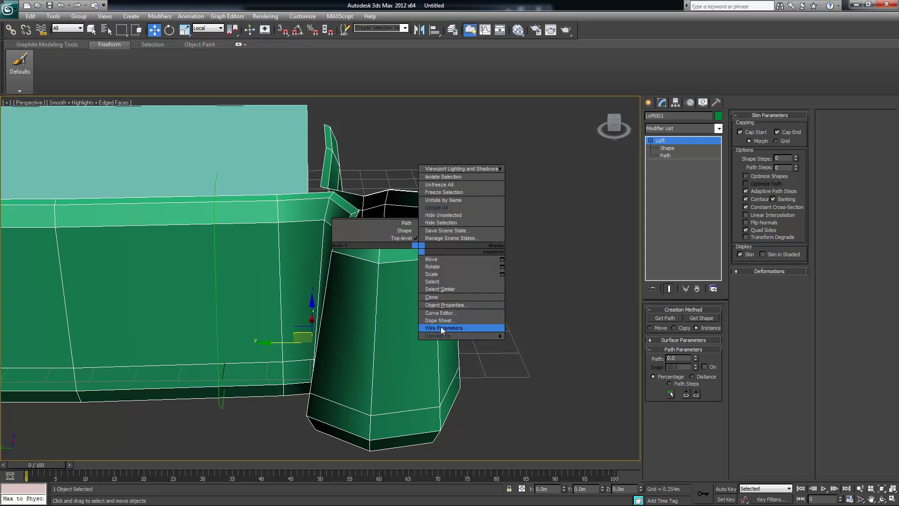
{"action": "mouse_move", "coordinate": [440, 335]}
{"action": "left_click", "coordinate": [386, 344]}
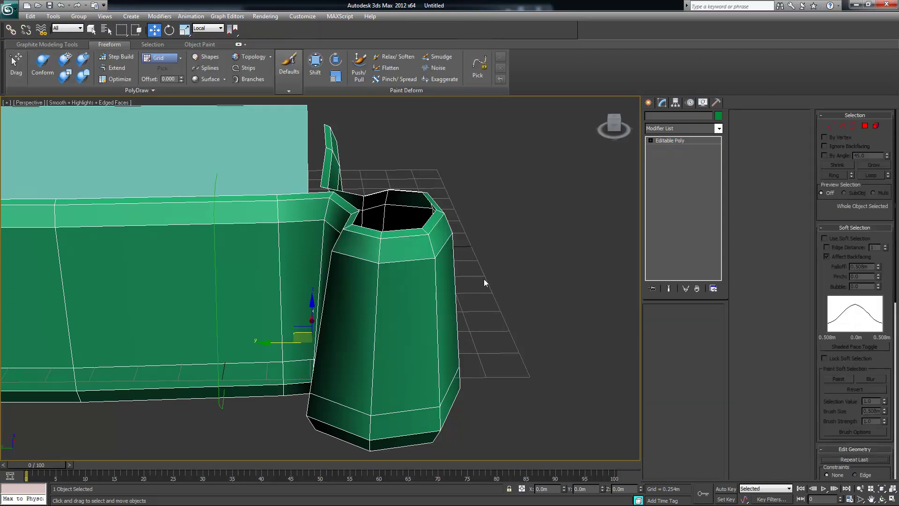
{"action": "left_click", "coordinate": [659, 319]}
- Select the top vertices of the round corner fold and scale them inward to gather the fold's opening
{"action": "middle_click_drag", "start_coordinate": [415, 288], "coordinate": [421, 252], "text": "alt"}
{"action": "left_click_drag", "start_coordinate": [494, 211], "coordinate": [355, 137]}
{"action": "middle_click_drag", "start_coordinate": [470, 250], "coordinate": [440, 266], "text": "alt"}
{"action": "key", "text": "r"}
{"action": "left_click_drag", "start_coordinate": [411, 176], "coordinate": [391, 272]}
{"action": "middle_click_drag", "start_coordinate": [390, 271], "coordinate": [387, 333], "text": "alt"}
{"action": "key", "text": "w"}
{"action": "scroll", "coordinate": [457, 301], "scroll_direction": "down", "scroll_amount": 5}
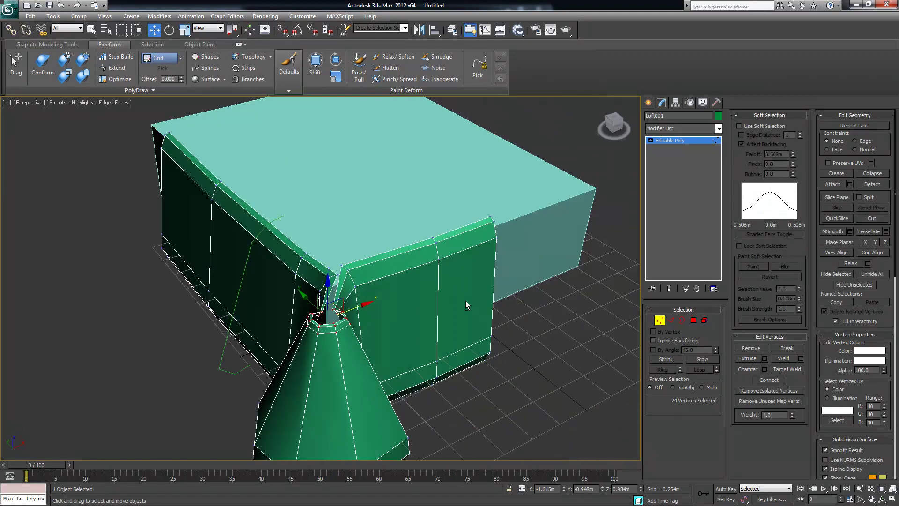
- In the Top view, move the gathered top vertices about 0.23 m in X and 0.2 m in Y toward the box's corner
{"action": "key", "text": "alt+w"}
{"action": "middle_click_drag", "start_coordinate": [172, 190], "coordinate": [181, 156]}
{"action": "scroll", "coordinate": [174, 197], "scroll_direction": "up", "scroll_amount": 4}
{"action": "scroll", "coordinate": [133, 182], "scroll_direction": "up", "scroll_amount": 3}
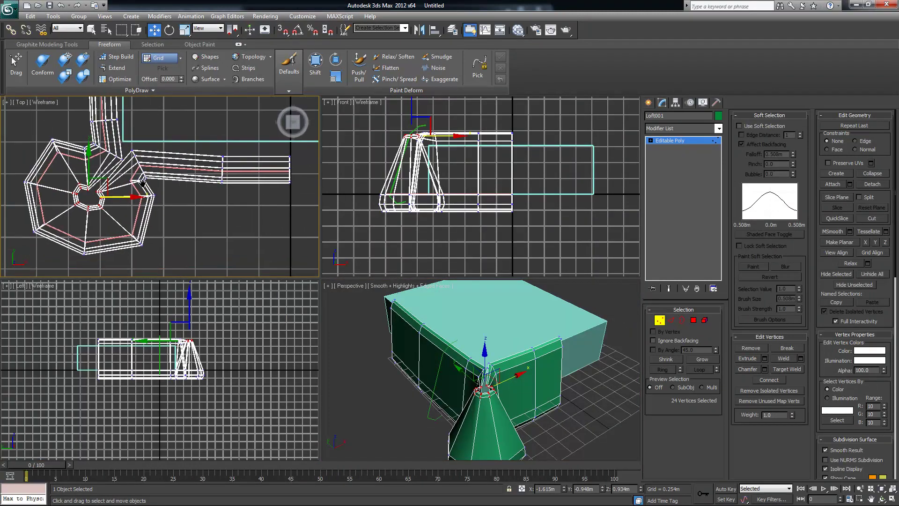
{"action": "left_click_drag", "start_coordinate": [105, 179], "coordinate": [139, 171]}
{"action": "scroll", "coordinate": [139, 171], "scroll_direction": "up", "scroll_amount": 2}
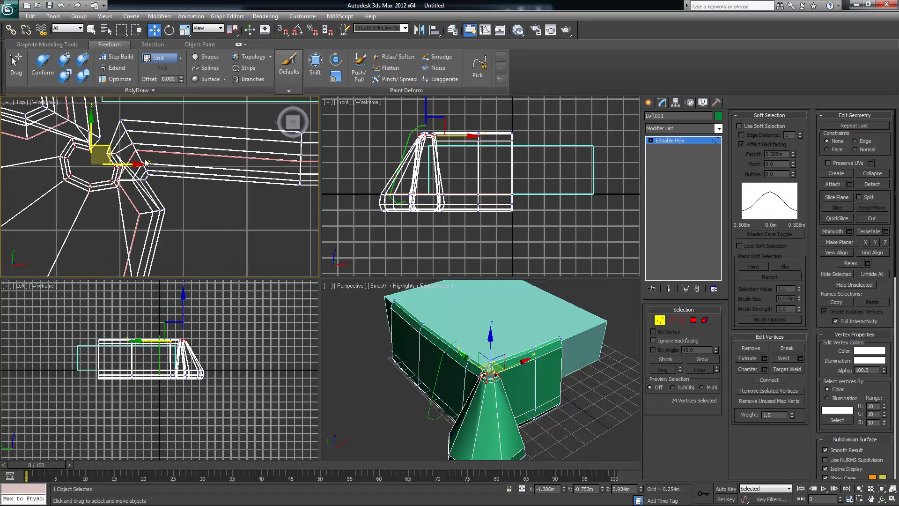
- Select the upper vertices at the corner end of the left-side panel and move them about 0.18 m along Y, away from the fold
{"action": "middle_click_drag", "start_coordinate": [152, 183], "coordinate": [178, 206]}
{"action": "scroll", "coordinate": [171, 205], "scroll_direction": "up", "scroll_amount": 1}
{"action": "scroll", "coordinate": [140, 186], "scroll_direction": "up", "scroll_amount": 2}
{"action": "middle_click_drag", "start_coordinate": [137, 176], "coordinate": [151, 186]}
{"action": "left_click_drag", "start_coordinate": [61, 136], "coordinate": [62, 137]}
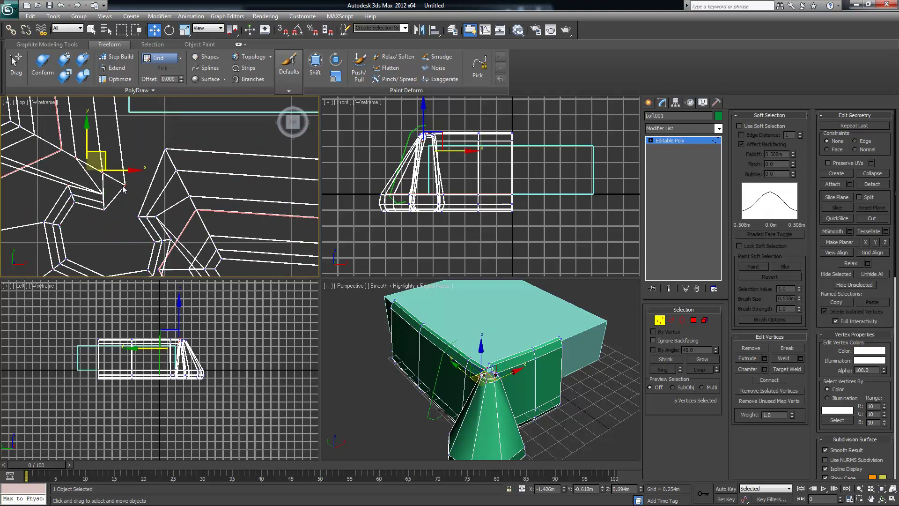
{"action": "scroll", "coordinate": [543, 379], "scroll_direction": "up", "scroll_amount": 3}
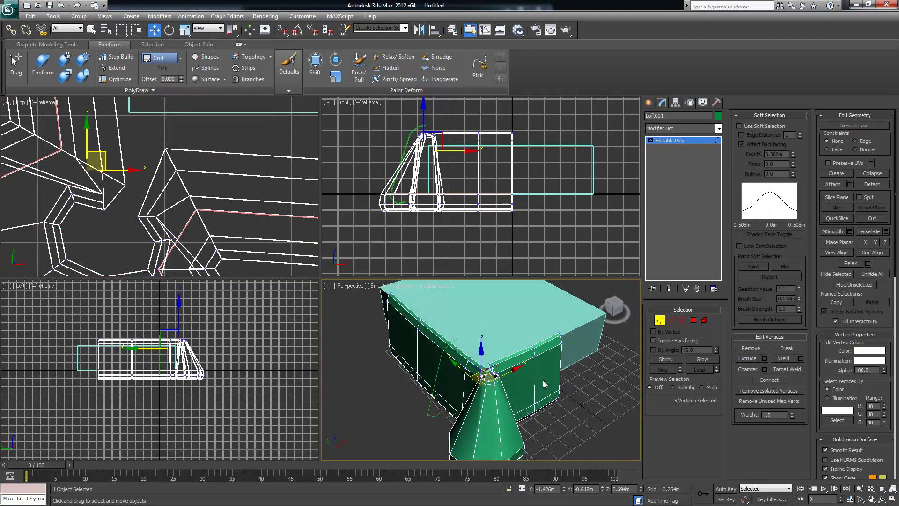
{"action": "key", "text": "alt+w"}
{"action": "scroll", "coordinate": [417, 315], "scroll_direction": "up", "scroll_amount": 3}
{"action": "middle_click_drag", "start_coordinate": [340, 308], "coordinate": [323, 342], "text": "alt"}
{"action": "scroll", "coordinate": [307, 374], "scroll_direction": "up", "scroll_amount": 2}
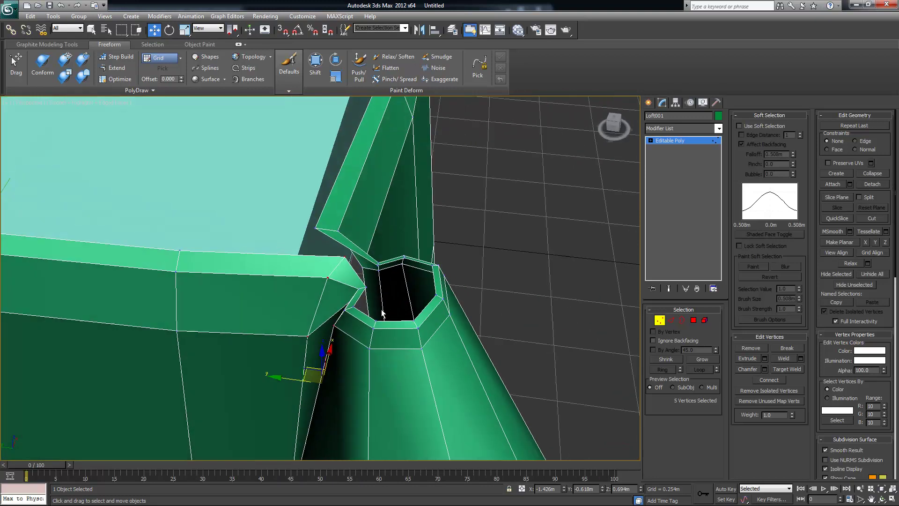
{"action": "left_click_drag", "start_coordinate": [290, 379], "coordinate": [212, 366]}
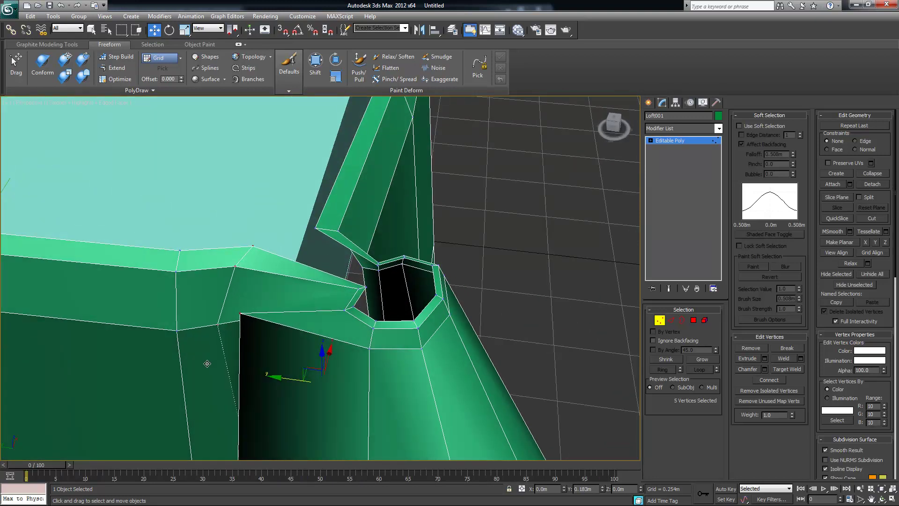
- Shift the fold's rim vertices beside the left-side panel along Y and X so the rim opens toward the box's corner
{"action": "left_click_drag", "start_coordinate": [213, 307], "coordinate": [257, 314]}
{"action": "middle_click_drag", "start_coordinate": [257, 315], "coordinate": [359, 341], "text": "alt"}
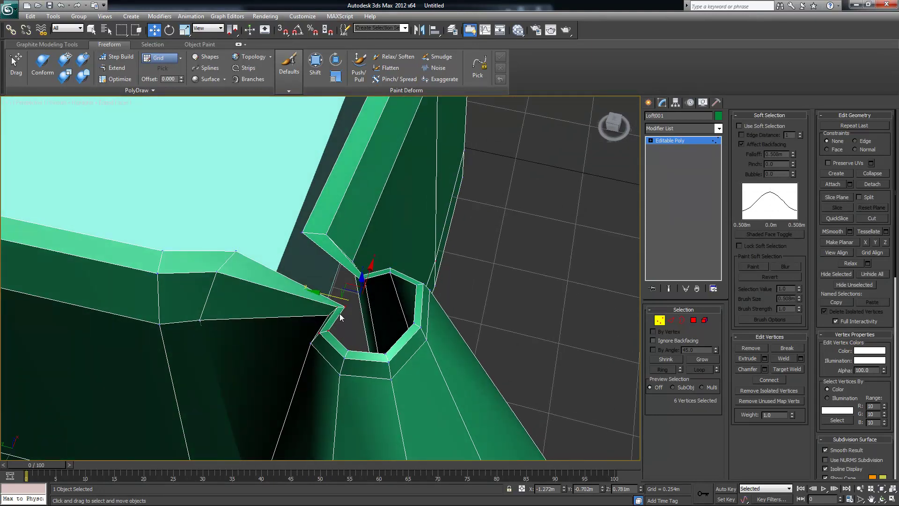
{"action": "left_click_drag", "start_coordinate": [353, 322], "coordinate": [354, 322]}
{"action": "middle_click_drag", "start_coordinate": [354, 322], "coordinate": [381, 335], "text": "alt"}
{"action": "left_click_drag", "start_coordinate": [310, 305], "coordinate": [268, 306]}
{"action": "middle_click_drag", "start_coordinate": [268, 306], "coordinate": [323, 310], "text": "alt"}
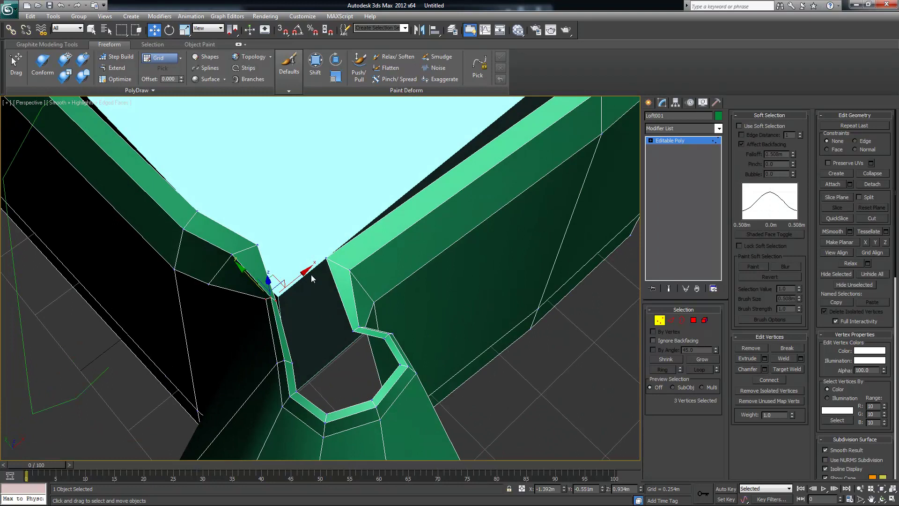
{"action": "left_click_drag", "start_coordinate": [303, 272], "coordinate": [283, 284]}
{"action": "middle_click_drag", "start_coordinate": [283, 285], "coordinate": [296, 310], "text": "alt"}
{"action": "left_click", "coordinate": [308, 307]}
{"action": "left_click_drag", "start_coordinate": [262, 130], "coordinate": [304, 165]}
{"action": "middle_click_drag", "start_coordinate": [304, 165], "coordinate": [211, 237], "text": "alt"}
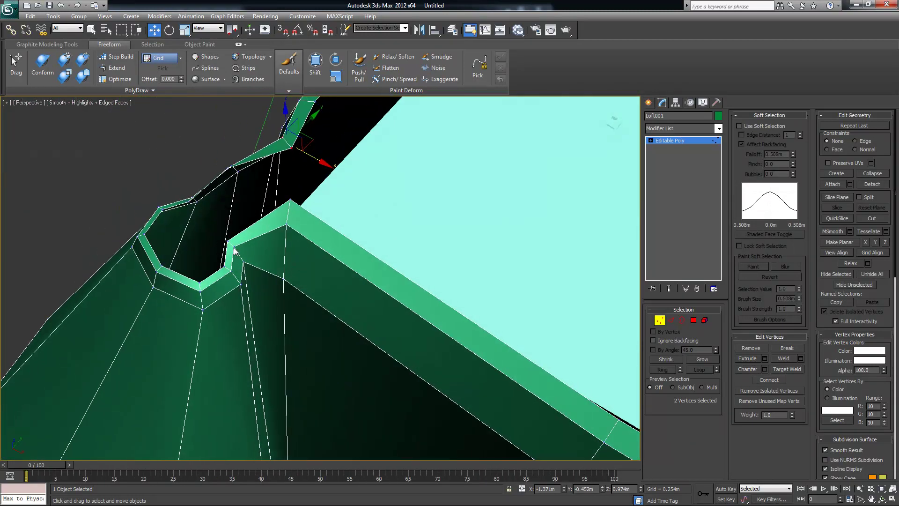
- Select the upper vertices at the corner end of the front panel and move them along X, away from the fold
{"action": "middle_click_drag", "start_coordinate": [259, 273], "coordinate": [238, 273], "text": "alt"}
{"action": "left_click_drag", "start_coordinate": [239, 279], "coordinate": [262, 273], "text": "ctrl"}
{"action": "middle_click_drag", "start_coordinate": [261, 272], "coordinate": [251, 292], "text": "alt"}
{"action": "middle_click_drag", "start_coordinate": [318, 302], "coordinate": [245, 296], "text": "alt"}
{"action": "middle_click_drag", "start_coordinate": [294, 318], "coordinate": [304, 296], "text": "alt"}
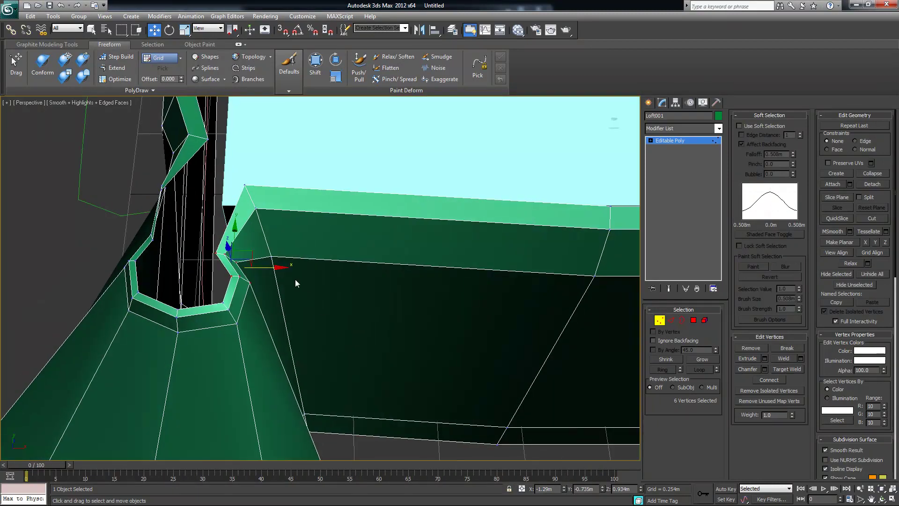
{"action": "middle_click_drag", "start_coordinate": [311, 260], "coordinate": [237, 180], "text": "alt"}
{"action": "left_click_drag", "start_coordinate": [296, 241], "coordinate": [295, 244]}
{"action": "middle_click_drag", "start_coordinate": [292, 254], "coordinate": [310, 271], "text": "alt"}
{"action": "left_click_drag", "start_coordinate": [262, 170], "coordinate": [256, 202]}
{"action": "left_click_drag", "start_coordinate": [299, 249], "coordinate": [398, 263]}
{"action": "middle_click_drag", "start_coordinate": [398, 263], "coordinate": [336, 253], "text": "alt"}
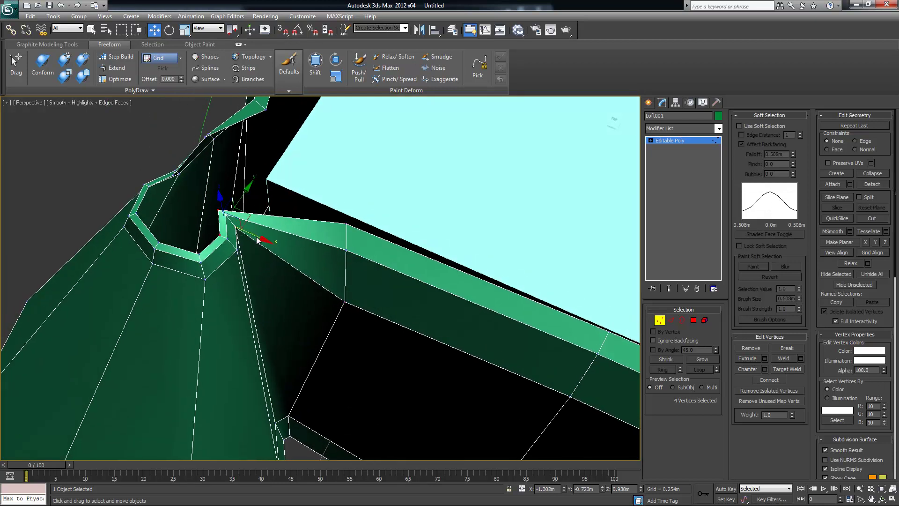
- Move the fold's rim vertices nearest the front panel along X toward the panel and adjust them slightly in Y
{"action": "left_click_drag", "start_coordinate": [256, 240], "coordinate": [257, 240]}
{"action": "middle_click_drag", "start_coordinate": [256, 240], "coordinate": [286, 244], "text": "alt"}
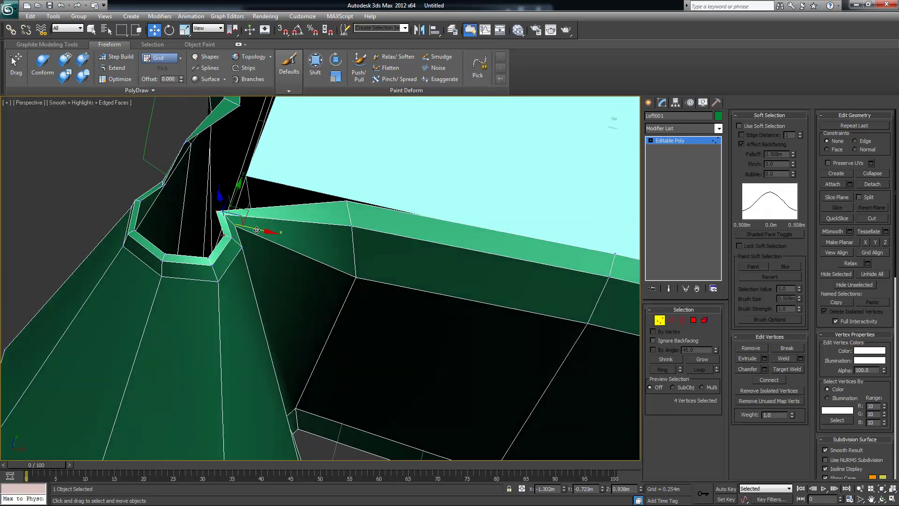
{"action": "left_click_drag", "start_coordinate": [266, 227], "coordinate": [331, 240]}
{"action": "middle_click_drag", "start_coordinate": [331, 241], "coordinate": [341, 225], "text": "alt"}
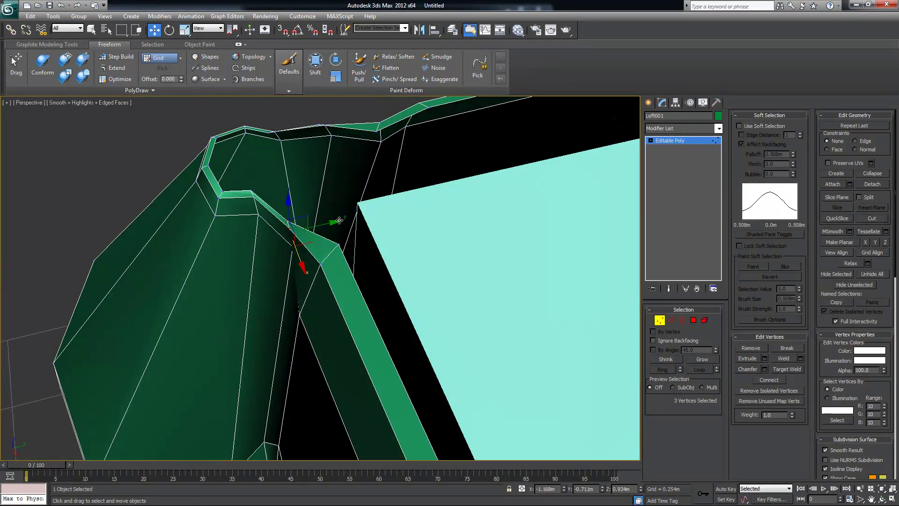
{"action": "left_click_drag", "start_coordinate": [334, 222], "coordinate": [314, 225]}
{"action": "middle_click_drag", "start_coordinate": [314, 225], "coordinate": [234, 232], "text": "alt"}
{"action": "middle_click_drag", "start_coordinate": [235, 266], "coordinate": [227, 263], "text": "alt"}
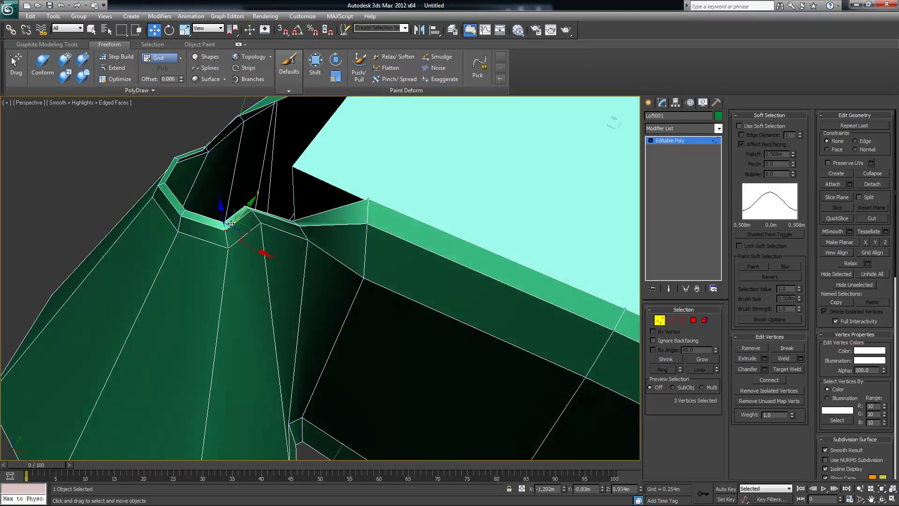
- Move the next rim vertices on the fold's front side slightly along X and toward the box along Y
{"action": "left_click_drag", "start_coordinate": [249, 245], "coordinate": [248, 238]}
{"action": "middle_click_drag", "start_coordinate": [248, 238], "coordinate": [248, 211], "text": "alt"}
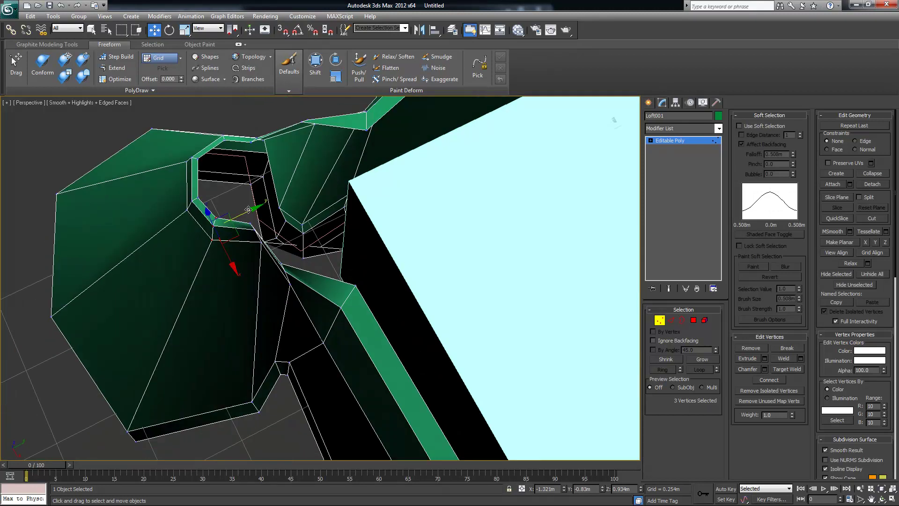
{"action": "left_click_drag", "start_coordinate": [250, 208], "coordinate": [277, 201]}
{"action": "middle_click_drag", "start_coordinate": [277, 201], "coordinate": [206, 216], "text": "alt"}
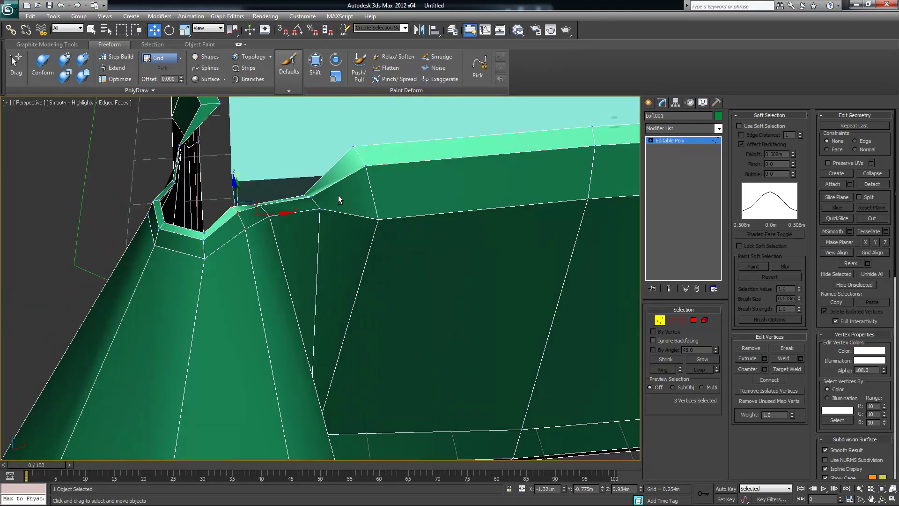
- Reposition the rim vertices at the fold's outer side with small moves to even out the gathered opening
{"action": "middle_click_drag", "start_coordinate": [209, 274], "coordinate": [281, 281], "text": "alt"}
{"action": "left_click_drag", "start_coordinate": [174, 229], "coordinate": [141, 203]}
{"action": "left_click_drag", "start_coordinate": [147, 247], "coordinate": [149, 248]}
{"action": "middle_click_drag", "start_coordinate": [148, 249], "coordinate": [153, 289], "text": "alt"}
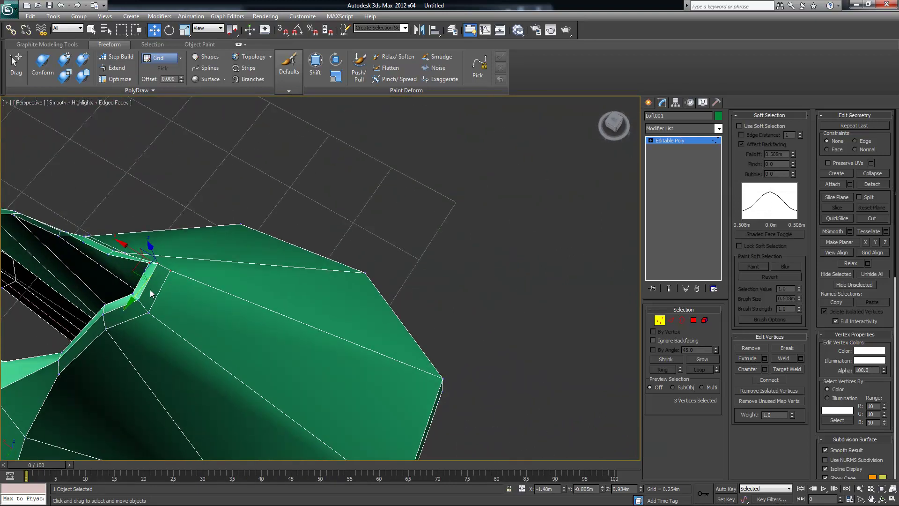
{"action": "left_click_drag", "start_coordinate": [150, 264], "coordinate": [145, 272]}
{"action": "middle_click_drag", "start_coordinate": [146, 273], "coordinate": [131, 297], "text": "alt"}
- Select the vertices around the fold's flared bottom, scale them slightly inward, and shift them a little toward the box
{"action": "middle_click_drag", "start_coordinate": [255, 347], "coordinate": [412, 345], "text": "alt"}
{"action": "middle_click_drag", "start_coordinate": [411, 409], "coordinate": [487, 355], "text": "alt"}
{"action": "left_click_drag", "start_coordinate": [473, 358], "coordinate": [249, 204]}
{"action": "middle_click_drag", "start_coordinate": [249, 204], "coordinate": [223, 248], "text": "alt"}
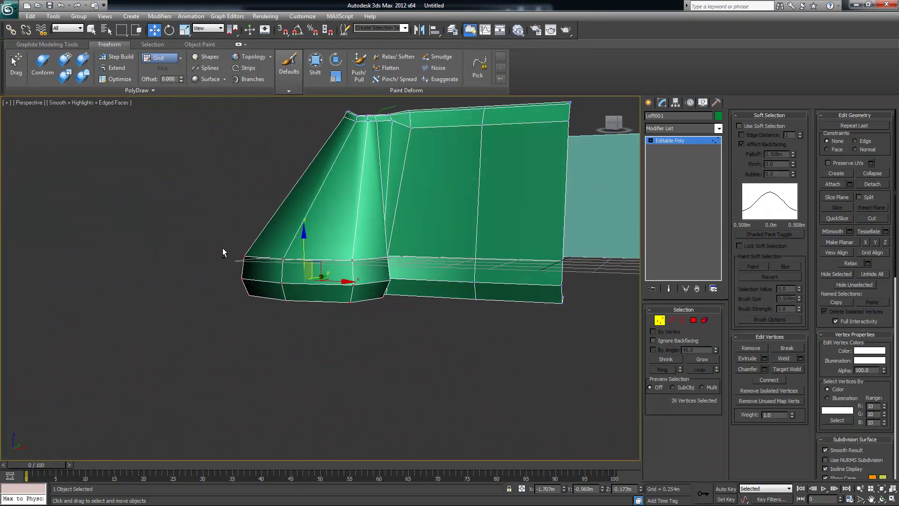
{"action": "key", "text": "r"}
{"action": "left_click_drag", "start_coordinate": [312, 274], "coordinate": [295, 296]}
{"action": "middle_click_drag", "start_coordinate": [294, 292], "coordinate": [445, 297], "text": "alt"}
{"action": "key", "text": "w"}
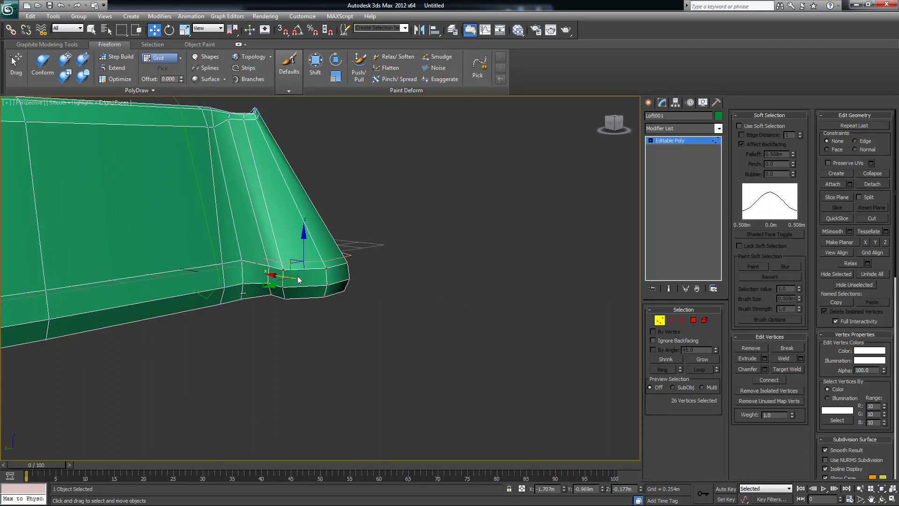
{"action": "mouse_move", "coordinate": [299, 272]}
{"action": "middle_mouse_down", "text": "alt"}
{"action": "mouse_move", "coordinate": [347, 294]}
{"action": "mouse_move", "coordinate": [300, 277]}
{"action": "middle_mouse_up", "text": "alt"}
{"action": "left_click_drag", "start_coordinate": [293, 270], "coordinate": [290, 272]}
{"action": "mouse_move", "coordinate": [290, 272]}
{"action": "middle_mouse_down", "text": "alt"}
{"action": "mouse_move", "coordinate": [323, 300]}
{"action": "mouse_move", "coordinate": [489, 214]}
{"action": "mouse_move", "coordinate": [389, 227]}
{"action": "mouse_move", "coordinate": [293, 204]}
{"action": "mouse_move", "coordinate": [338, 204]}
{"action": "mouse_move", "coordinate": [212, 193]}
{"action": "mouse_move", "coordinate": [250, 248]}
{"action": "mouse_move", "coordinate": [290, 279]}
{"action": "middle_mouse_up", "text": "alt"}
- Select the upper vertices at the corner end of the left-side panel and move them along Y, away from the fold
{"action": "left_click", "coordinate": [490, 214]}
{"action": "scroll", "coordinate": [250, 249], "scroll_direction": "up", "scroll_amount": 4}
{"action": "left_click_drag", "start_coordinate": [192, 198], "coordinate": [192, 199]}
{"action": "middle_click_drag", "start_coordinate": [217, 204], "coordinate": [164, 219], "text": "alt"}
{"action": "left_click_drag", "start_coordinate": [220, 236], "coordinate": [148, 227]}
{"action": "middle_click_drag", "start_coordinate": [271, 257], "coordinate": [237, 251], "text": "alt"}
{"action": "scroll", "coordinate": [239, 248], "scroll_direction": "up", "scroll_amount": 5}
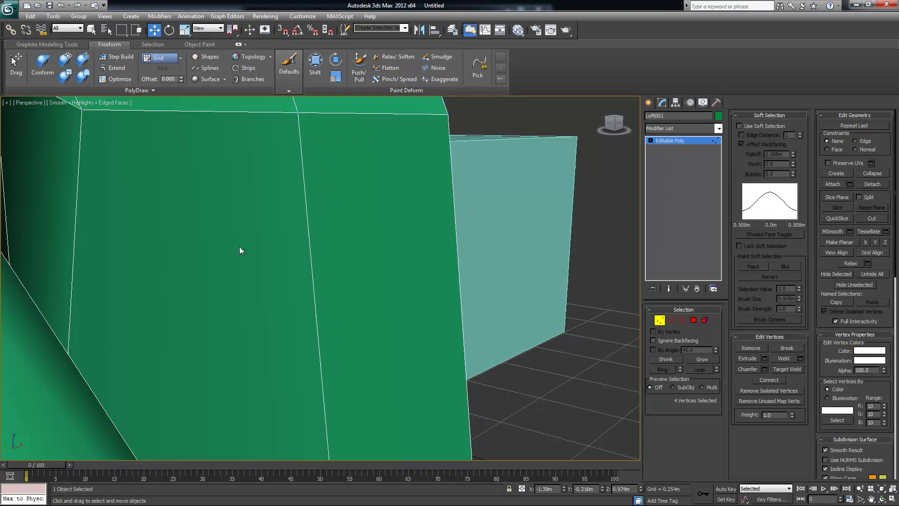
{"action": "scroll", "coordinate": [305, 261], "scroll_direction": "down", "scroll_amount": 3}
{"action": "scroll", "coordinate": [281, 249], "scroll_direction": "down", "scroll_amount": 2}
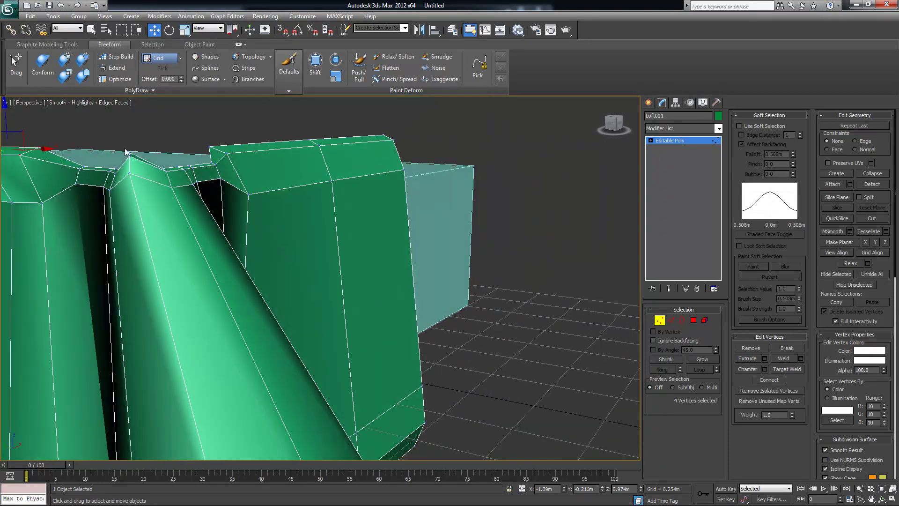
- Select the fold's rim vertices beside the left-side panel and shift them along X toward the box corner
{"action": "left_click_drag", "start_coordinate": [131, 137], "coordinate": [128, 141]}
{"action": "middle_click_drag", "start_coordinate": [129, 144], "coordinate": [307, 303], "text": "alt"}
{"action": "middle_click_drag", "start_coordinate": [256, 279], "coordinate": [280, 251], "text": "alt"}
{"action": "scroll", "coordinate": [230, 265], "scroll_direction": "down", "scroll_amount": 2}
{"action": "left_click_drag", "start_coordinate": [213, 277], "coordinate": [213, 278]}
{"action": "middle_click_drag", "start_coordinate": [253, 283], "coordinate": [239, 244], "text": "alt"}
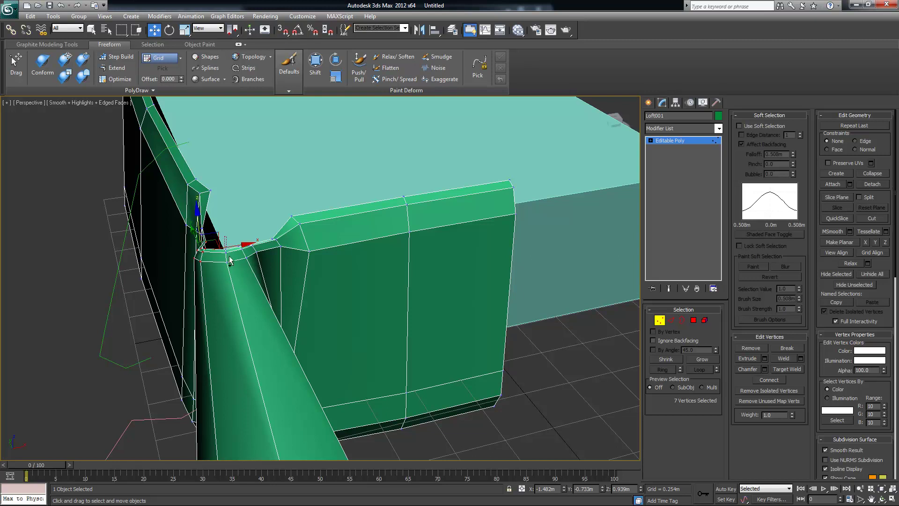
{"action": "left_click_drag", "start_coordinate": [240, 286], "coordinate": [241, 287], "text": "ctrl"}
{"action": "left_click_drag", "start_coordinate": [250, 245], "coordinate": [260, 247]}
{"action": "middle_click_drag", "start_coordinate": [281, 250], "coordinate": [329, 225], "text": "alt"}
{"action": "left_click", "coordinate": [328, 225]}
{"action": "middle_click_drag", "start_coordinate": [414, 265], "coordinate": [380, 297], "text": "alt"}
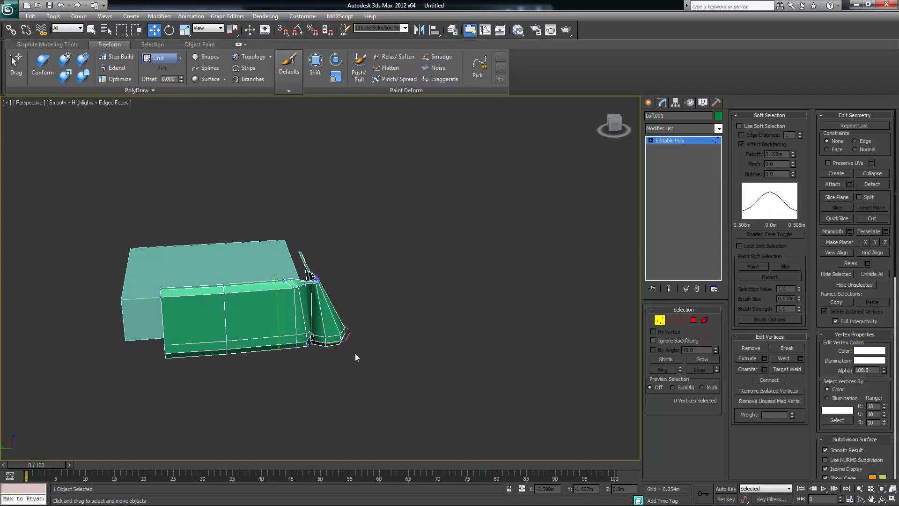
- Select the fold's outer vertices and move them slightly toward the box
{"action": "left_click_drag", "start_coordinate": [321, 308], "coordinate": [321, 308]}
{"action": "middle_click_drag", "start_coordinate": [321, 307], "coordinate": [366, 321], "text": "alt"}
{"action": "left_click_drag", "start_coordinate": [364, 315], "coordinate": [356, 315]}
{"action": "middle_click_drag", "start_coordinate": [357, 315], "coordinate": [396, 314], "text": "alt"}
{"action": "left_click", "coordinate": [405, 358]}
{"action": "middle_click_drag", "start_coordinate": [406, 357], "coordinate": [342, 336], "text": "alt"}
- Select the seven inner rim vertices around the fold's opening and collapse them into a single vertex
{"action": "scroll", "coordinate": [343, 335], "scroll_direction": "up", "scroll_amount": 8}
{"action": "middle_click_drag", "start_coordinate": [285, 344], "coordinate": [274, 359], "text": "alt"}
{"action": "scroll", "coordinate": [305, 353], "scroll_direction": "up", "scroll_amount": 3}
{"action": "scroll", "coordinate": [269, 377], "scroll_direction": "up", "scroll_amount": 2}
{"action": "scroll", "coordinate": [273, 359], "scroll_direction": "up", "scroll_amount": 2}
{"action": "left_click", "coordinate": [180, 366]}
{"action": "left_click", "coordinate": [231, 369], "text": "ctrl"}
{"action": "middle_click_drag", "start_coordinate": [230, 369], "coordinate": [236, 395], "text": "alt"}
{"action": "left_click", "coordinate": [225, 398], "text": "ctrl"}
{"action": "left_click", "coordinate": [234, 400], "text": "ctrl"}
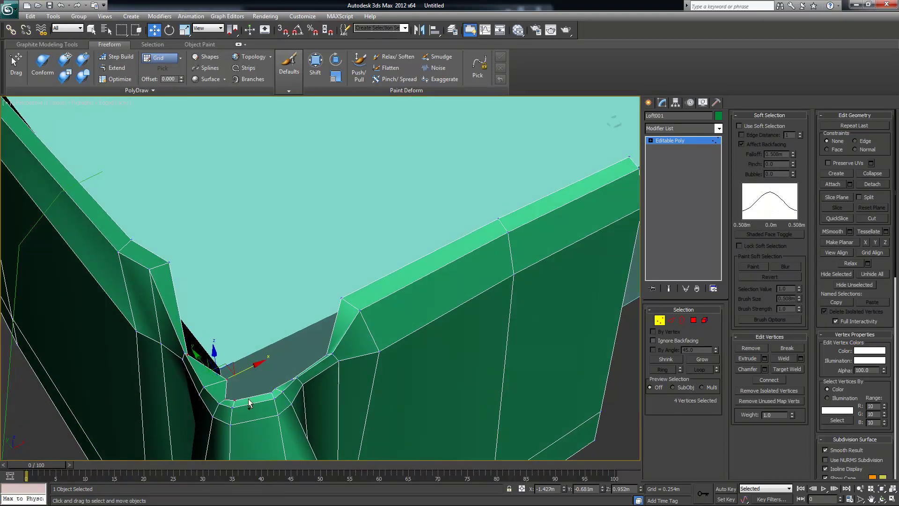
{"action": "left_click", "coordinate": [275, 389], "text": "ctrl"}
{"action": "middle_click_drag", "start_coordinate": [372, 390], "coordinate": [400, 384], "text": "alt"}
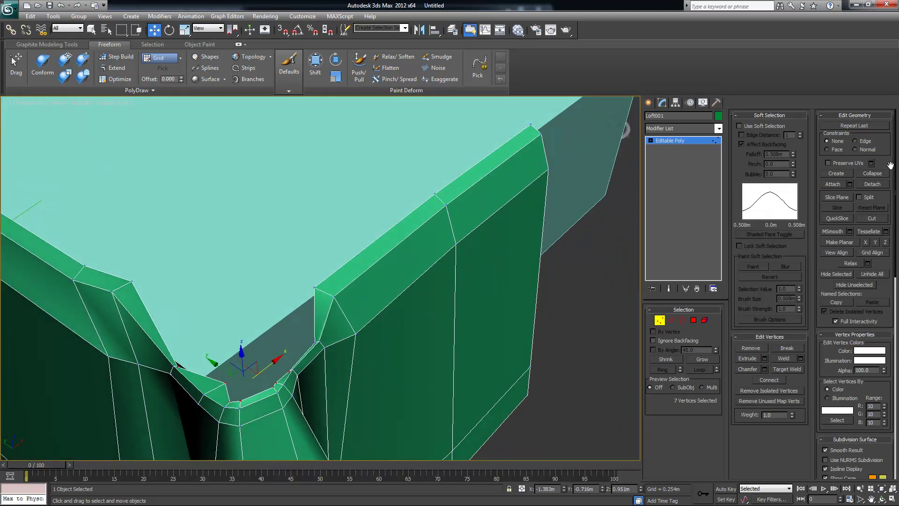
{"action": "left_click", "coordinate": [882, 176]}
- Raise the collapsed vertex along Z and move it along Y onto the top of the box corner
{"action": "middle_click_drag", "start_coordinate": [402, 333], "coordinate": [272, 389], "text": "alt"}
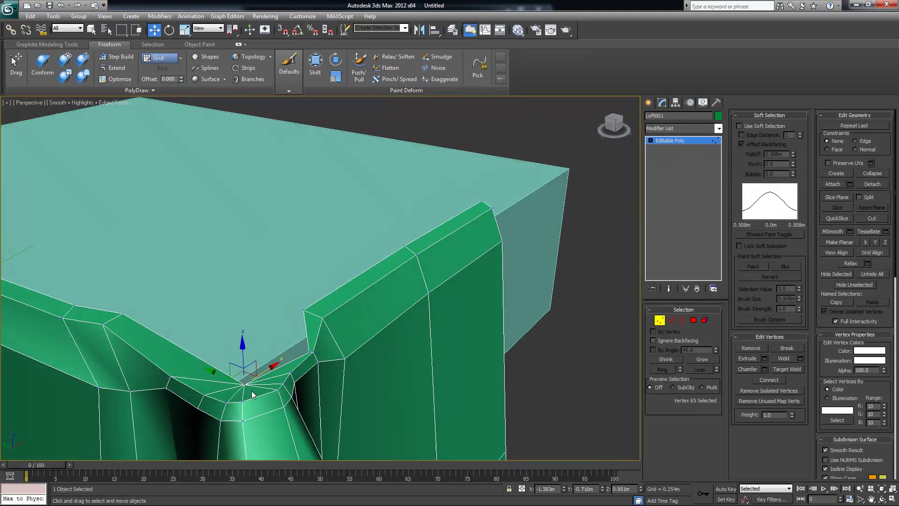
{"action": "left_click_drag", "start_coordinate": [244, 377], "coordinate": [244, 363]}
{"action": "middle_click_drag", "start_coordinate": [246, 366], "coordinate": [309, 344], "text": "alt"}
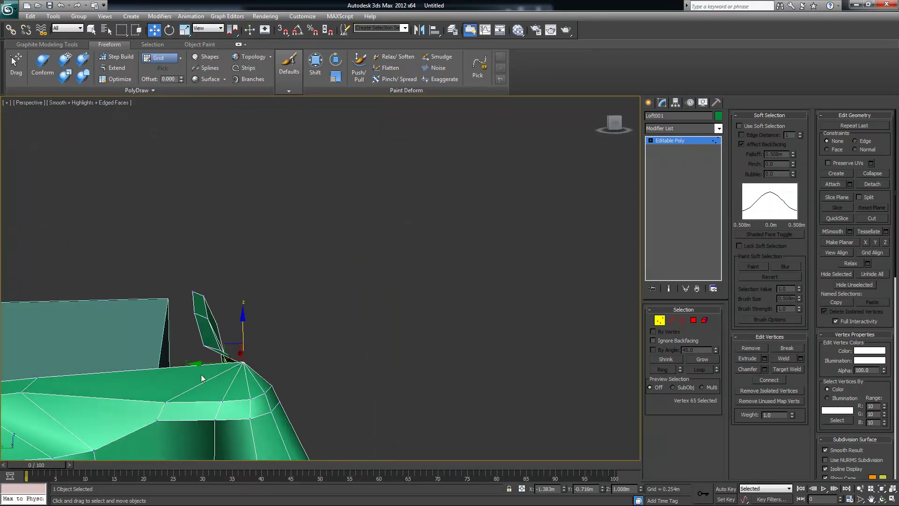
{"action": "left_click_drag", "start_coordinate": [196, 364], "coordinate": [157, 364]}
{"action": "middle_click_drag", "start_coordinate": [157, 364], "coordinate": [314, 343], "text": "alt"}
- Raise the inner rim vertex between the fold and front panel to about Z 0.988 m and shift it inward along Y
{"action": "left_click", "coordinate": [307, 382]}
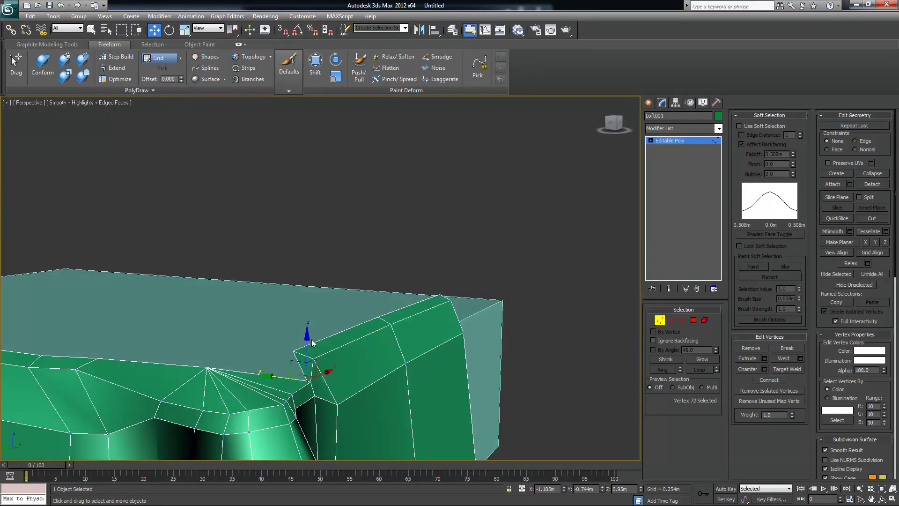
{"action": "left_click_drag", "start_coordinate": [308, 324], "coordinate": [304, 357]}
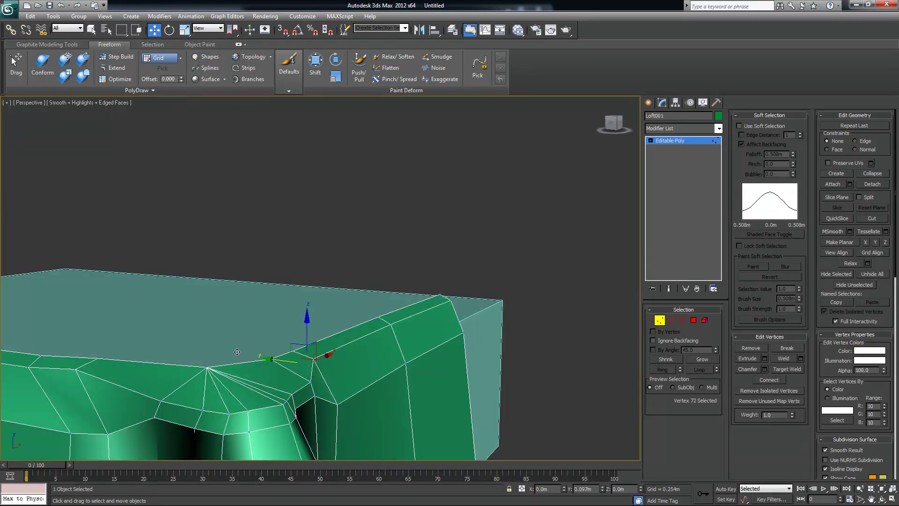
{"action": "middle_click_drag", "start_coordinate": [247, 353], "coordinate": [183, 342], "text": "alt"}
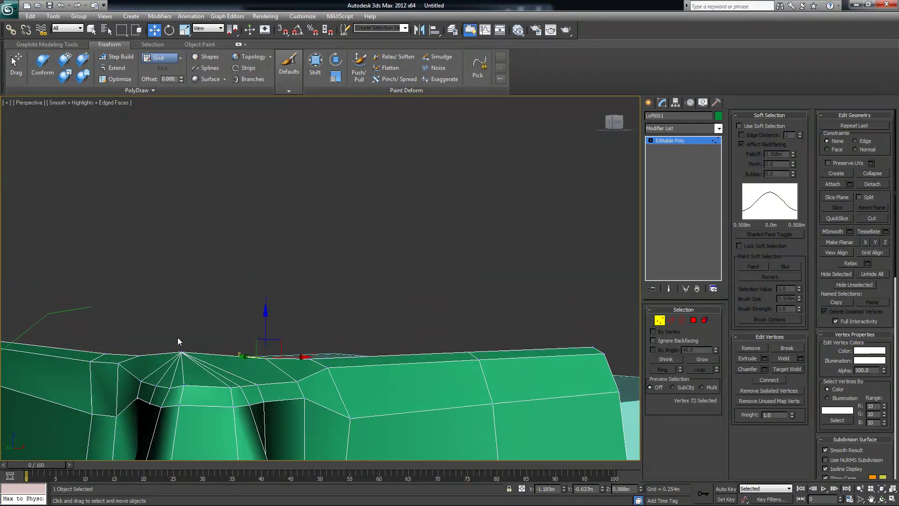
{"action": "middle_click_drag", "start_coordinate": [315, 373], "coordinate": [317, 429], "text": "alt"}
{"action": "scroll", "coordinate": [442, 335], "scroll_direction": "down", "scroll_amount": 5}
{"action": "middle_click_drag", "start_coordinate": [447, 320], "coordinate": [507, 330], "text": "alt"}
{"action": "left_click", "coordinate": [512, 330]}
- Select the four top border edges from the left-side panel to the corner vertex and extrude them 0.14 m with zero width
{"action": "left_click", "coordinate": [671, 319]}
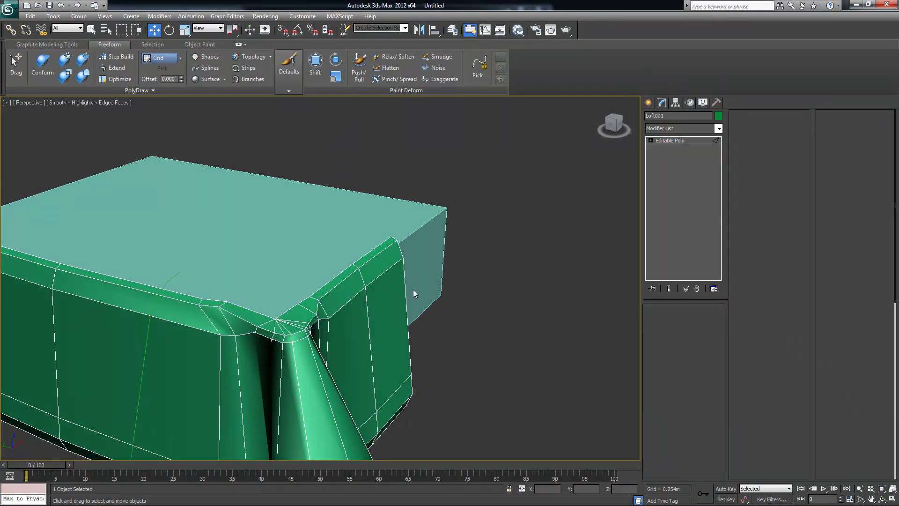
{"action": "middle_click_drag", "start_coordinate": [595, 315], "coordinate": [316, 288], "text": "alt"}
{"action": "left_click", "coordinate": [60, 221]}
{"action": "left_click", "coordinate": [104, 269], "text": "ctrl"}
{"action": "left_click", "coordinate": [152, 320], "text": "ctrl"}
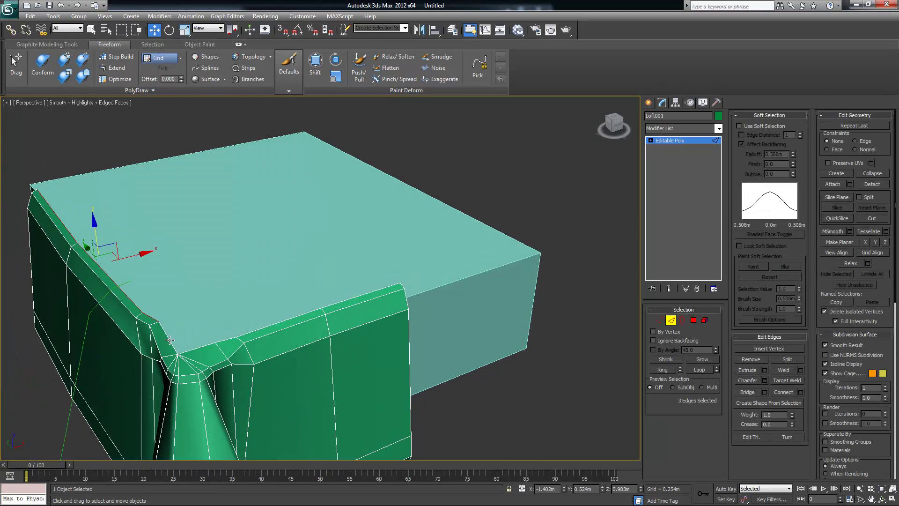
{"action": "left_click", "coordinate": [170, 340], "text": "ctrl"}
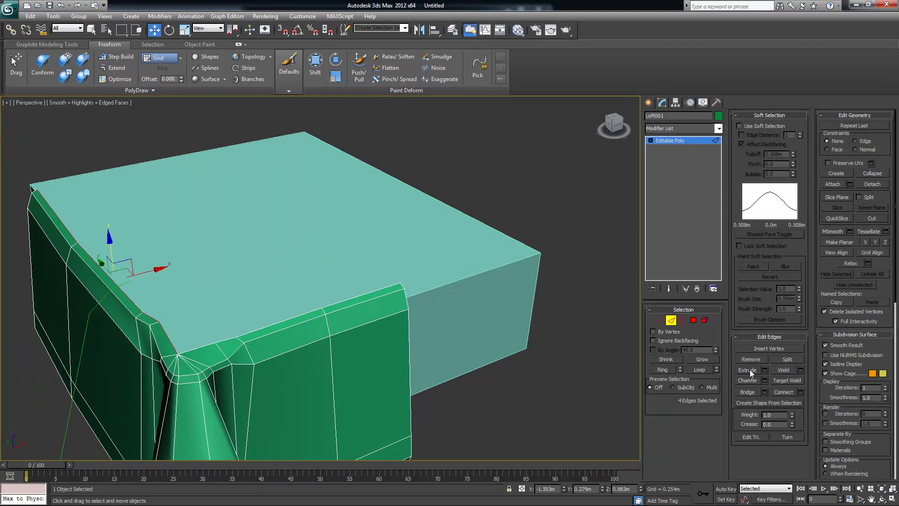
{"action": "left_click", "coordinate": [767, 370]}
{"action": "middle_click_drag", "start_coordinate": [220, 244], "coordinate": [323, 268], "text": "alt"}
{"action": "left_click_drag", "start_coordinate": [327, 297], "coordinate": [279, 300]}
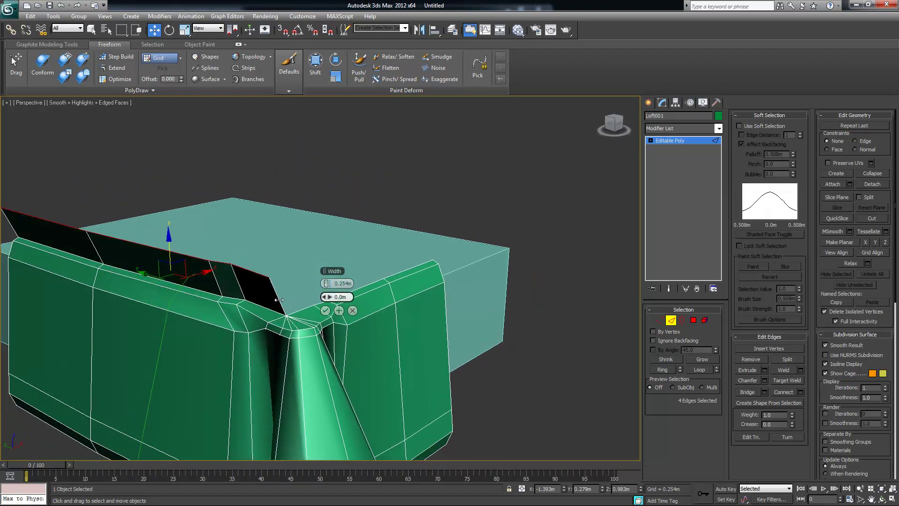
{"action": "left_click_drag", "start_coordinate": [331, 283], "coordinate": [311, 284]}
{"action": "middle_click_drag", "start_coordinate": [406, 304], "coordinate": [411, 311], "text": "alt"}
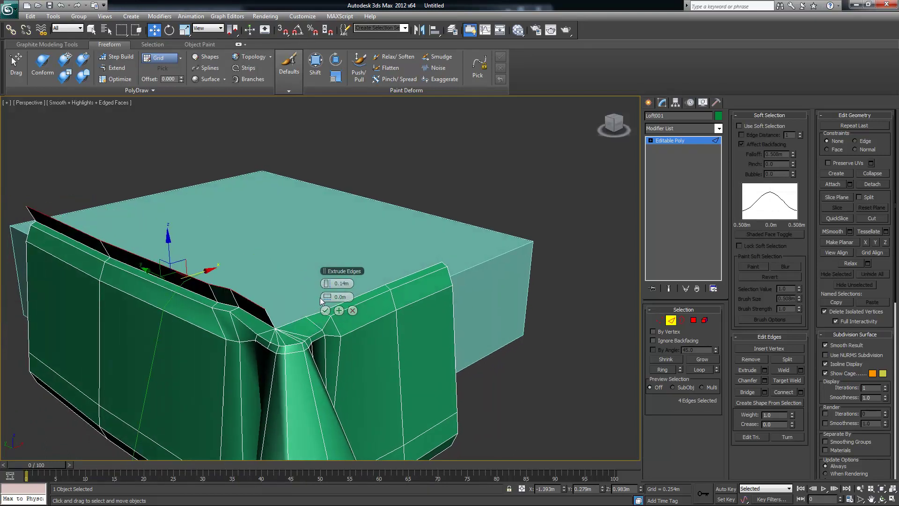
{"action": "left_click", "coordinate": [326, 310]}
- Move the extruded edges along X over the box and lower them along Z until the new strip lies flat on its top
{"action": "middle_click_drag", "start_coordinate": [238, 289], "coordinate": [207, 259], "text": "alt"}
{"action": "left_click_drag", "start_coordinate": [206, 259], "coordinate": [250, 262]}
{"action": "middle_click_drag", "start_coordinate": [250, 261], "coordinate": [237, 273], "text": "alt"}
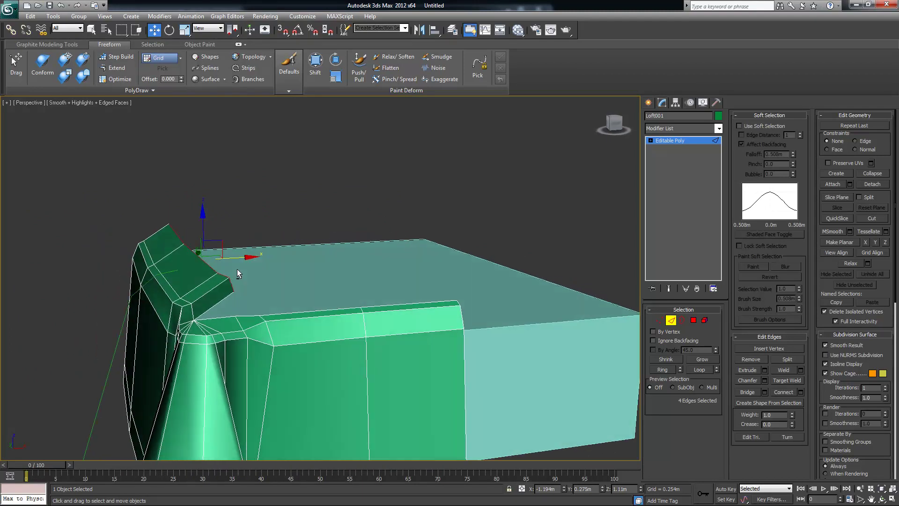
{"action": "left_click_drag", "start_coordinate": [204, 213], "coordinate": [204, 235]}
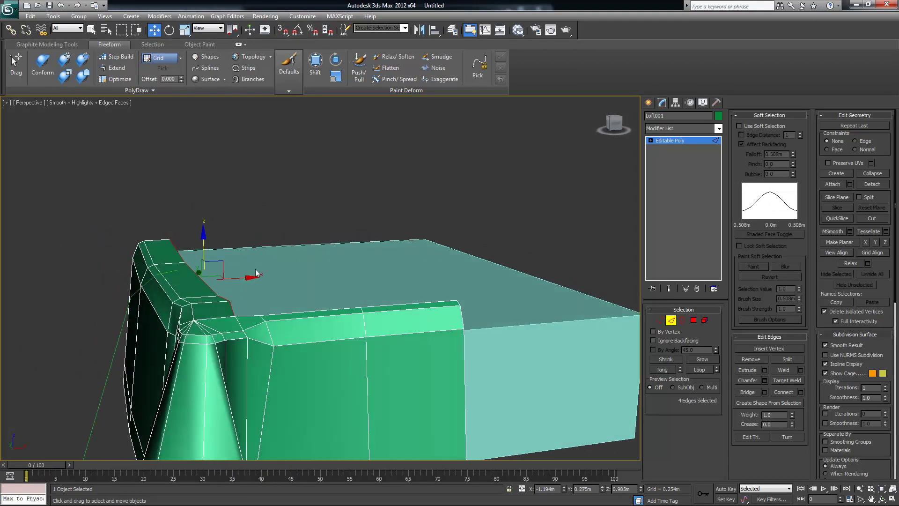
{"action": "left_click_drag", "start_coordinate": [252, 280], "coordinate": [255, 279]}
{"action": "middle_click_drag", "start_coordinate": [255, 280], "coordinate": [267, 308], "text": "alt"}
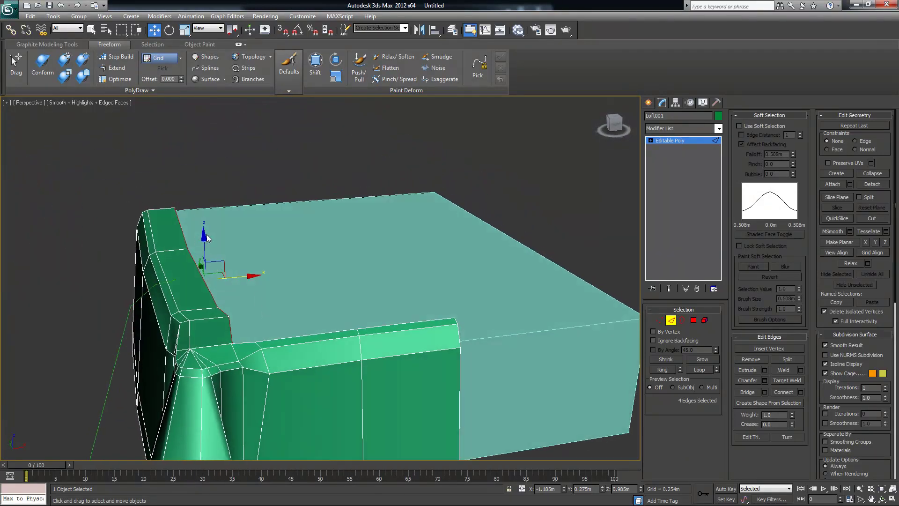
{"action": "mouse_move", "coordinate": [203, 237]}
{"action": "left_mouse_down"}
{"action": "mouse_move", "coordinate": [203, 194]}
{"action": "mouse_move", "coordinate": [204, 238]}
{"action": "left_mouse_up"}
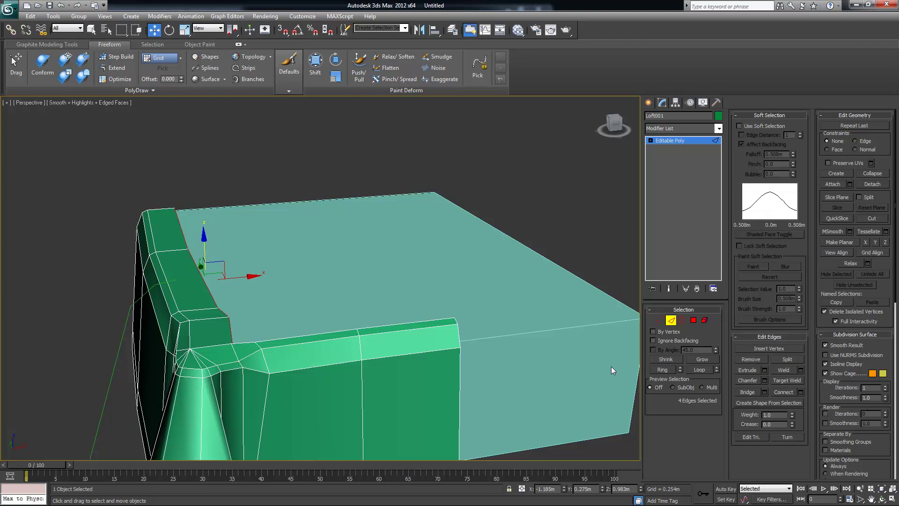
- Extrude the strip's free edges again, move them along X to about -0.55 m, and lower them onto the box's top
{"action": "left_click", "coordinate": [764, 371]}
{"action": "middle_click_drag", "start_coordinate": [290, 282], "coordinate": [249, 254], "text": "alt"}
{"action": "left_click", "coordinate": [326, 311]}
{"action": "left_click_drag", "start_coordinate": [249, 255], "coordinate": [350, 253]}
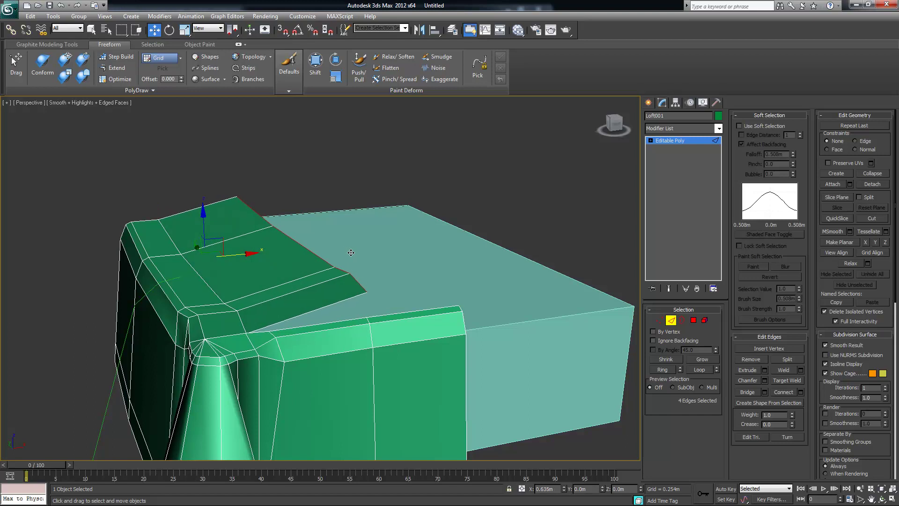
{"action": "left_click_drag", "start_coordinate": [308, 206], "coordinate": [313, 222]}
{"action": "middle_click_drag", "start_coordinate": [313, 223], "coordinate": [418, 308], "text": "alt"}
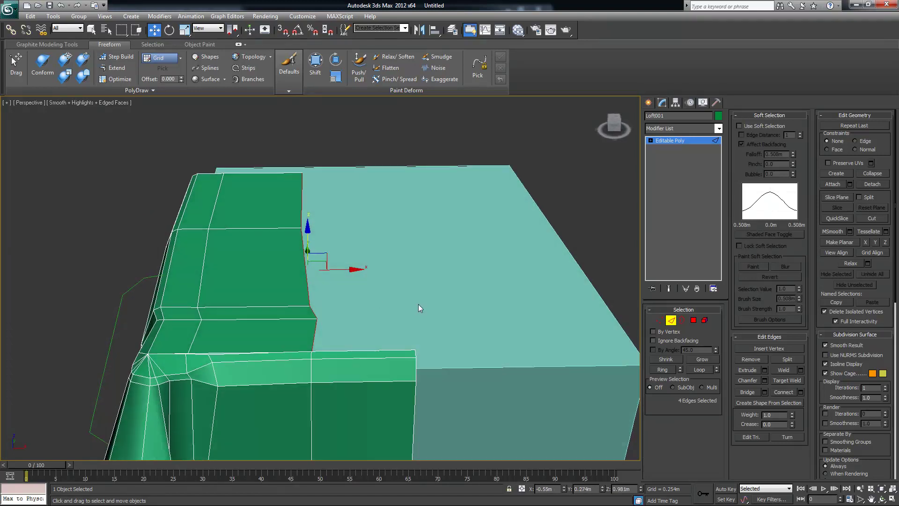
- Extrude the free edges a third time, move them along X to about -0.055 m, and lower them level with the top
{"action": "left_click", "coordinate": [765, 369]}
{"action": "left_click", "coordinate": [323, 310]}
{"action": "middle_click_drag", "start_coordinate": [322, 312], "coordinate": [331, 245], "text": "alt"}
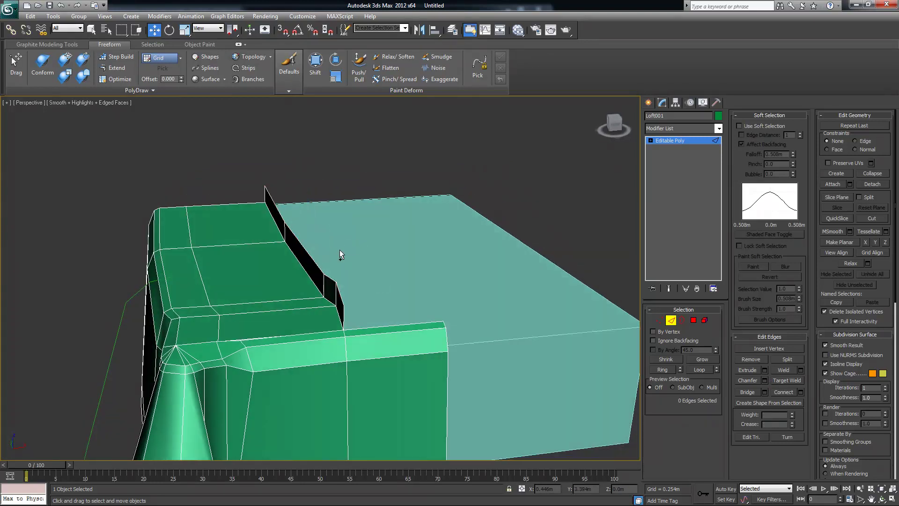
{"action": "left_click_drag", "start_coordinate": [351, 246], "coordinate": [428, 253]}
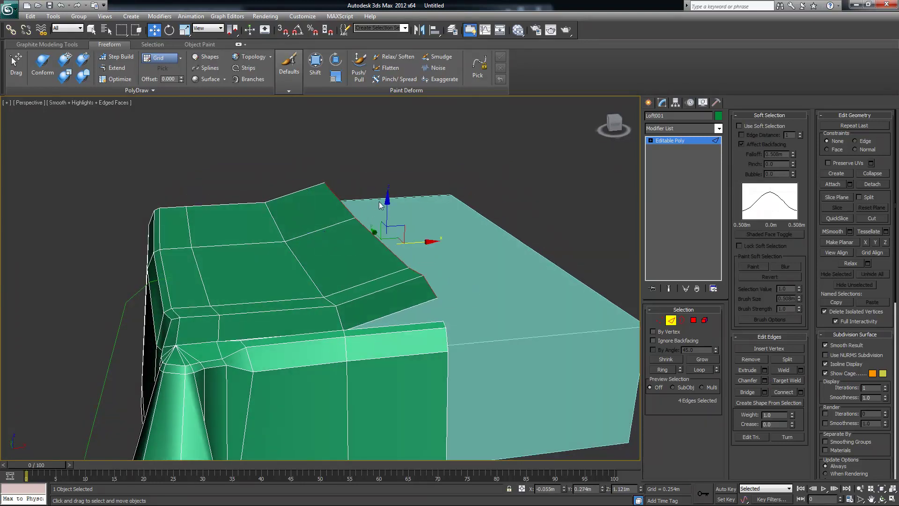
{"action": "left_click_drag", "start_coordinate": [387, 196], "coordinate": [387, 225]}
{"action": "middle_click_drag", "start_coordinate": [387, 225], "coordinate": [453, 307], "text": "alt"}
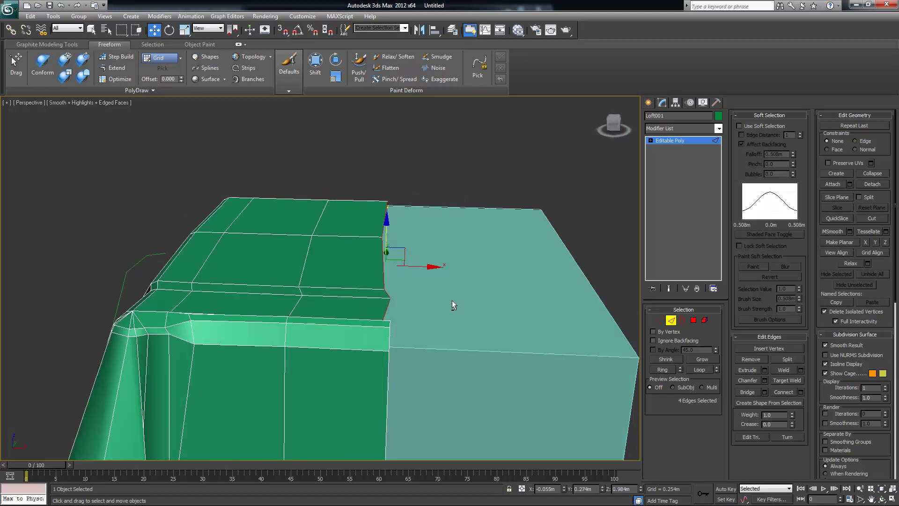
- Examine the gap between the new top surface and the front panel's upper border near the fold
{"action": "left_click", "coordinate": [434, 275]}
{"action": "middle_click_drag", "start_coordinate": [434, 275], "coordinate": [531, 255], "text": "alt"}
{"action": "scroll", "coordinate": [530, 251], "scroll_direction": "down", "scroll_amount": 5}
{"action": "middle_click_drag", "start_coordinate": [484, 273], "coordinate": [463, 294], "text": "alt"}
{"action": "left_click", "coordinate": [660, 320]}
{"action": "scroll", "coordinate": [427, 318], "scroll_direction": "up", "scroll_amount": 2}
{"action": "middle_click_drag", "start_coordinate": [428, 317], "coordinate": [394, 304]}
{"action": "scroll", "coordinate": [340, 251], "scroll_direction": "up", "scroll_amount": 7}
{"action": "scroll", "coordinate": [395, 304], "scroll_direction": "down", "scroll_amount": 3}
{"action": "middle_click_drag", "start_coordinate": [361, 215], "coordinate": [325, 222], "text": "alt"}
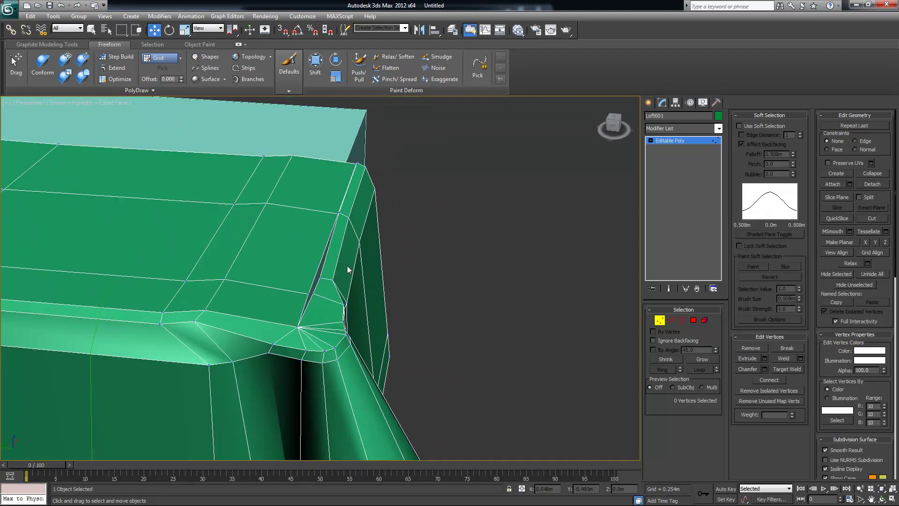
{"action": "middle_click_drag", "start_coordinate": [347, 265], "coordinate": [305, 265], "text": "alt"}
{"action": "middle_click_drag", "start_coordinate": [138, 379], "coordinate": [571, 314], "text": "alt"}
- Ring-select the edges running across the middle strip of the top, connect them with a new edge loop, and move it along X
{"action": "left_click", "coordinate": [672, 320]}
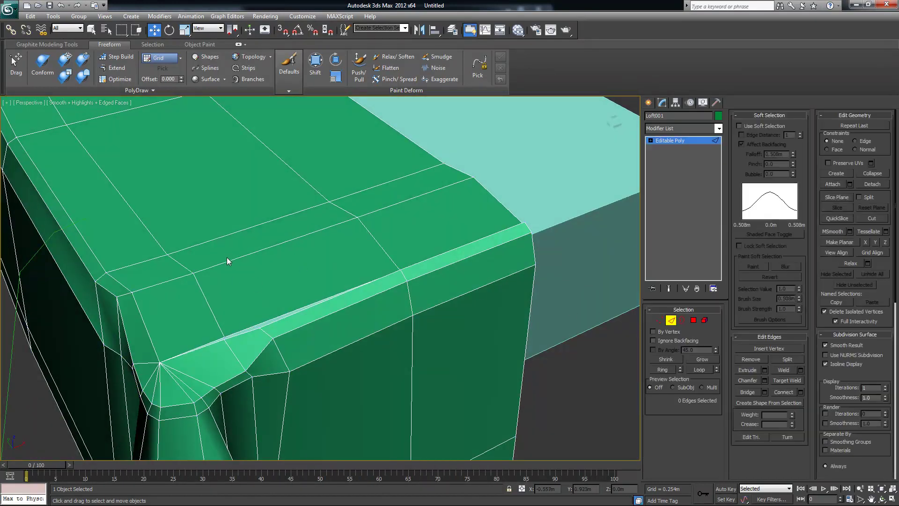
{"action": "left_click", "coordinate": [227, 263]}
{"action": "left_click", "coordinate": [662, 369]}
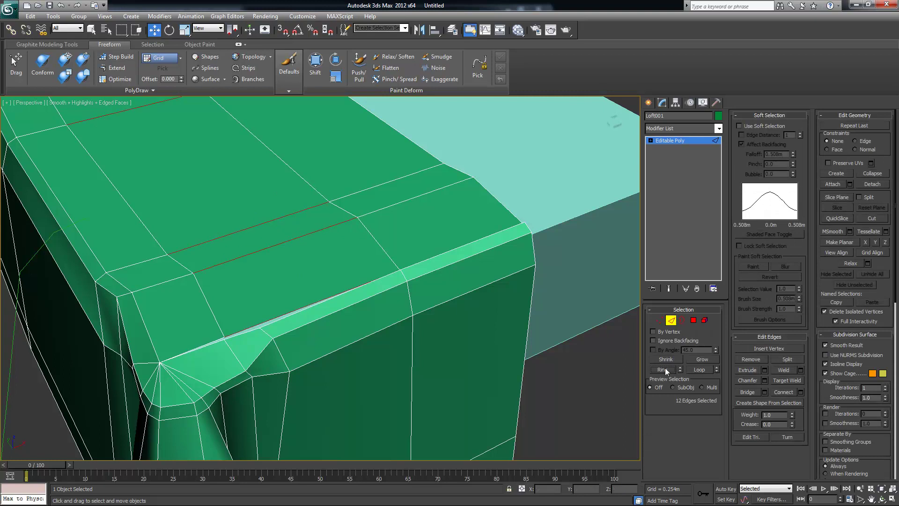
{"action": "left_click", "coordinate": [783, 391]}
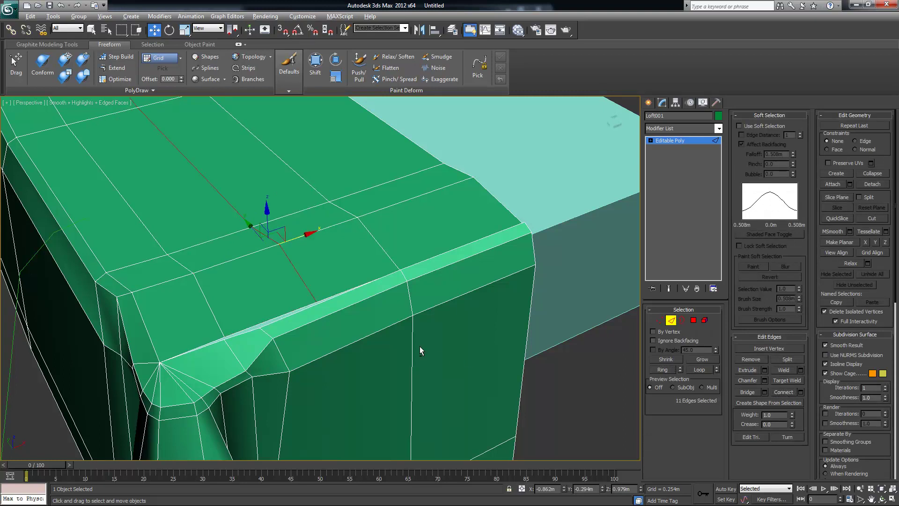
{"action": "middle_click_drag", "start_coordinate": [421, 348], "coordinate": [340, 281], "text": "alt"}
{"action": "left_click_drag", "start_coordinate": [317, 242], "coordinate": [265, 245]}
{"action": "middle_click_drag", "start_coordinate": [265, 245], "coordinate": [320, 315], "text": "alt"}
- Select the vertices along the gap between the top and the front panel's upper border and weld them with a 0.071 m threshold
{"action": "left_click", "coordinate": [659, 319]}
{"action": "mouse_move", "coordinate": [305, 228]}
{"action": "middle_mouse_down", "text": "alt"}
{"action": "mouse_move", "coordinate": [406, 253]}
{"action": "mouse_move", "coordinate": [318, 224]}
{"action": "middle_mouse_up", "text": "alt"}
{"action": "left_click_drag", "start_coordinate": [394, 288], "coordinate": [394, 287]}
{"action": "middle_click_drag", "start_coordinate": [415, 262], "coordinate": [420, 199], "text": "alt"}
{"action": "left_click_drag", "start_coordinate": [521, 200], "coordinate": [527, 211], "text": "ctrl"}
{"action": "middle_click_drag", "start_coordinate": [545, 262], "coordinate": [452, 223], "text": "alt"}
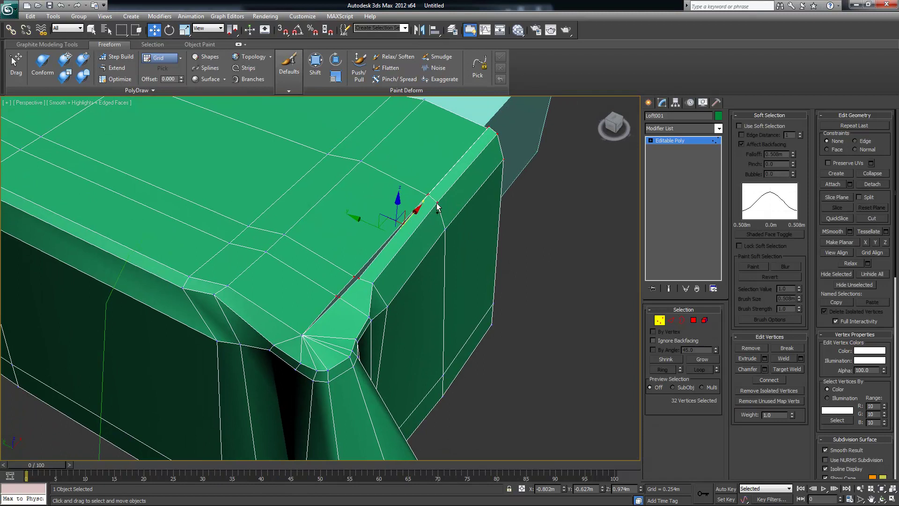
{"action": "left_click_drag", "start_coordinate": [434, 203], "coordinate": [435, 204], "text": "alt"}
{"action": "middle_click_drag", "start_coordinate": [511, 241], "coordinate": [496, 238], "text": "alt"}
{"action": "left_click_drag", "start_coordinate": [547, 214], "coordinate": [531, 161]}
{"action": "middle_click_drag", "start_coordinate": [534, 178], "coordinate": [615, 275], "text": "alt"}
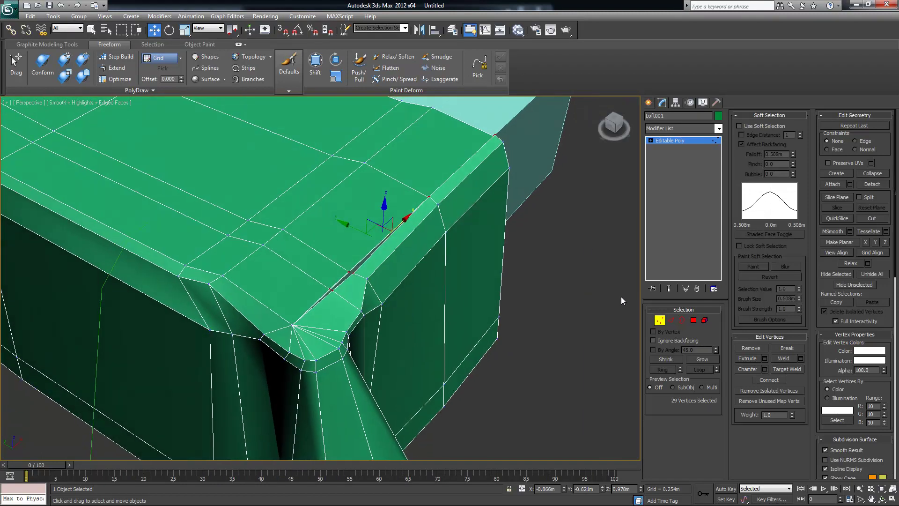
{"action": "left_click", "coordinate": [801, 358]}
{"action": "left_click_drag", "start_coordinate": [339, 283], "coordinate": [340, 286]}
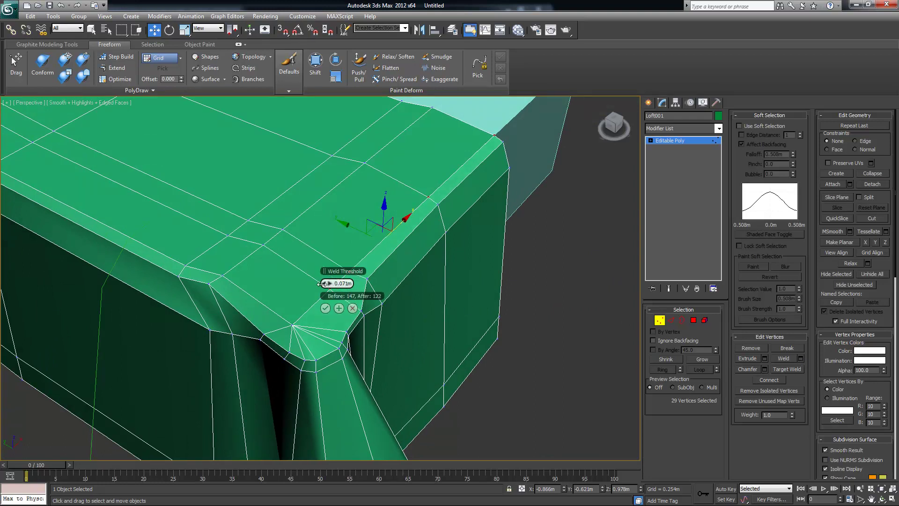
{"action": "left_click", "coordinate": [326, 308]}
{"action": "left_click", "coordinate": [492, 331]}
- Mirror the whole cover as a copy across its local X axis and move the copy along X to the box's opposite end
{"action": "middle_click_drag", "start_coordinate": [491, 331], "coordinate": [300, 300], "text": "alt"}
{"action": "scroll", "coordinate": [465, 324], "scroll_direction": "down", "scroll_amount": 6}
{"action": "left_click", "coordinate": [531, 287]}
{"action": "left_click", "coordinate": [460, 288]}
{"action": "left_click", "coordinate": [419, 30]}
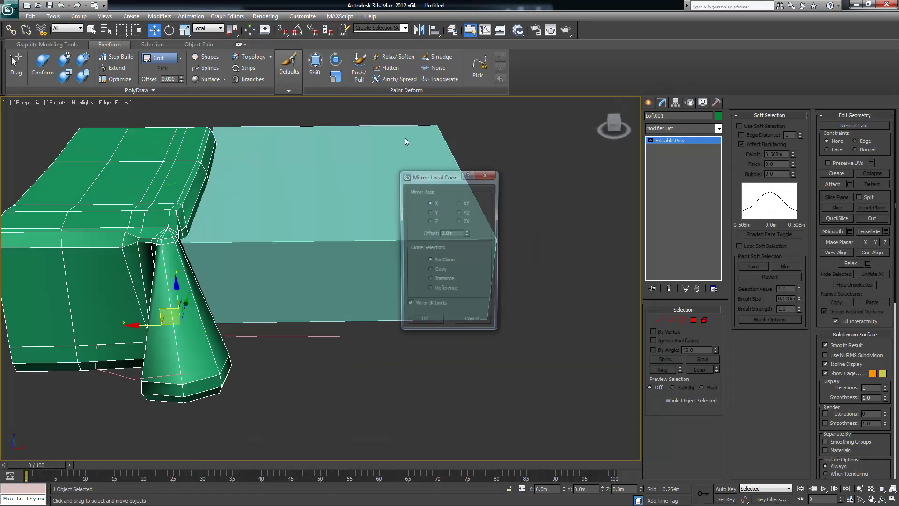
{"action": "left_click", "coordinate": [439, 272]}
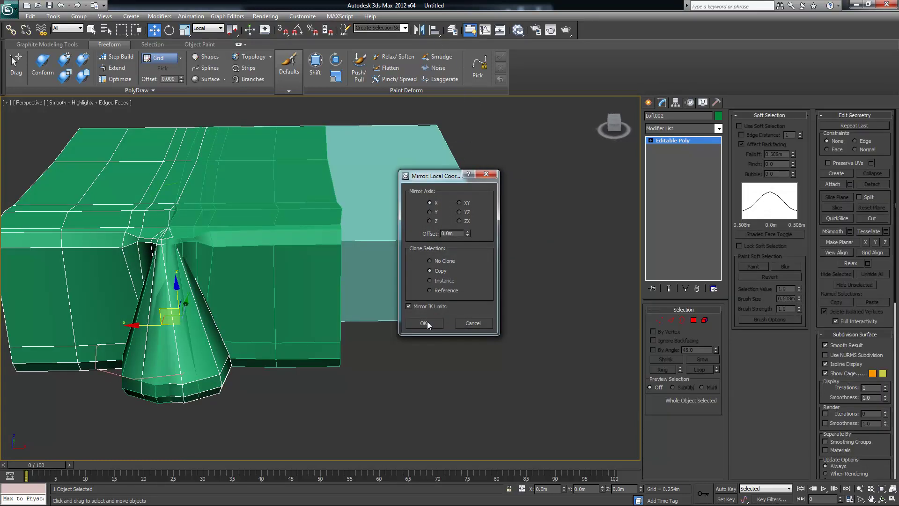
{"action": "left_click", "coordinate": [427, 322]}
{"action": "left_click_drag", "start_coordinate": [137, 327], "coordinate": [451, 341]}
{"action": "middle_click_drag", "start_coordinate": [458, 356], "coordinate": [459, 353], "text": "alt"}
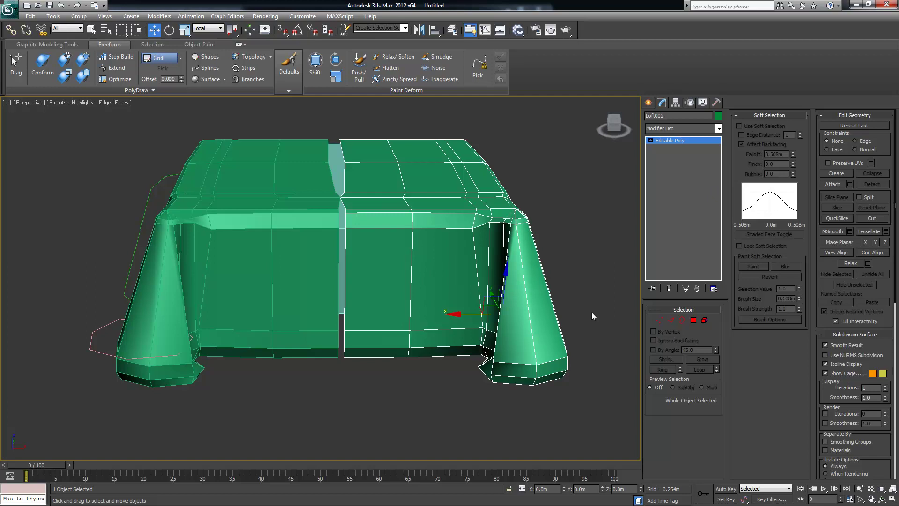
- Attach the mirrored half to the original cover so both form one Editable Poly object
{"action": "left_click", "coordinate": [315, 242]}
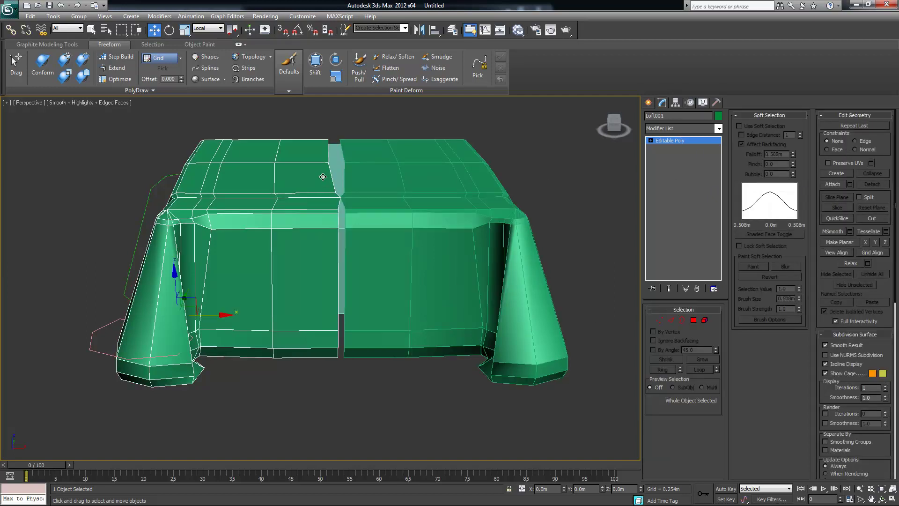
{"action": "left_click", "coordinate": [838, 184]}
{"action": "left_click", "coordinate": [552, 268]}
- Select all vertices along the centre seam between the two halves and weld them with a 0.037 m threshold
{"action": "left_click", "coordinate": [660, 320]}
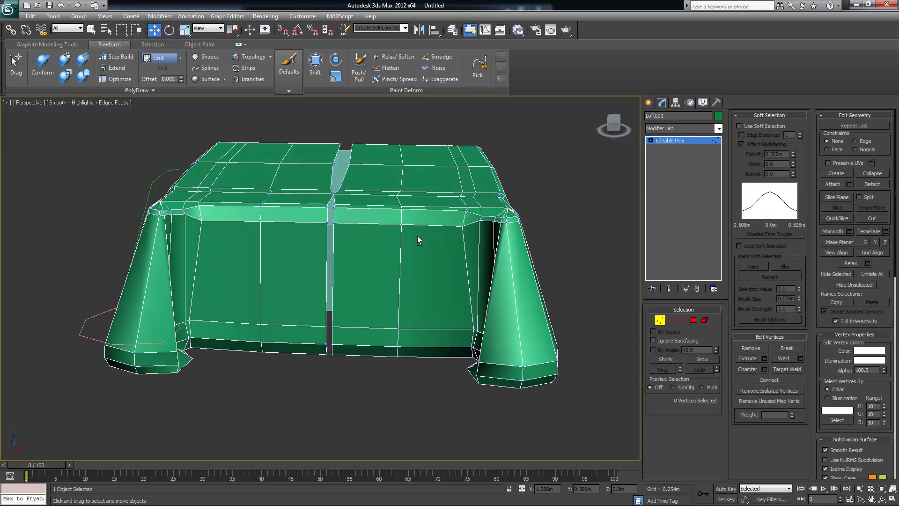
{"action": "left_click_drag", "start_coordinate": [303, 130], "coordinate": [366, 459]}
{"action": "middle_click_drag", "start_coordinate": [451, 373], "coordinate": [510, 319], "text": "alt"}
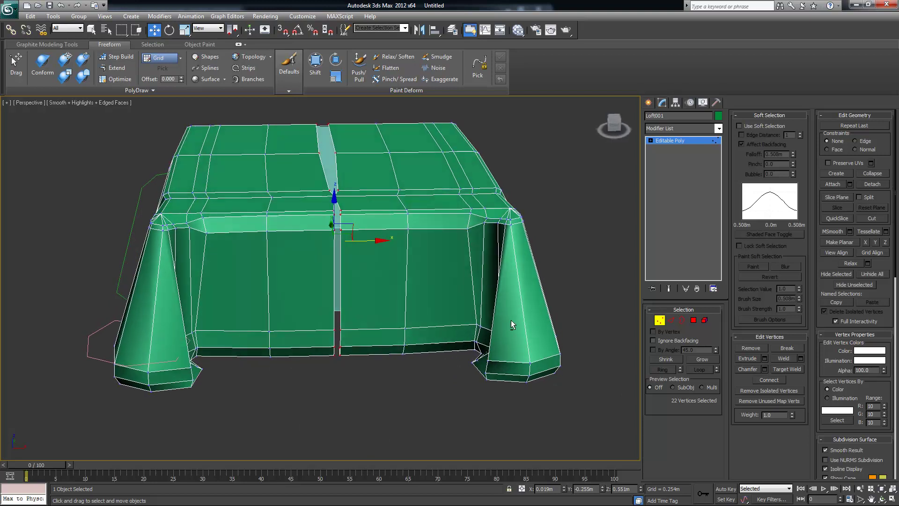
{"action": "left_click", "coordinate": [800, 358]}
{"action": "left_click_drag", "start_coordinate": [336, 283], "coordinate": [325, 283]}
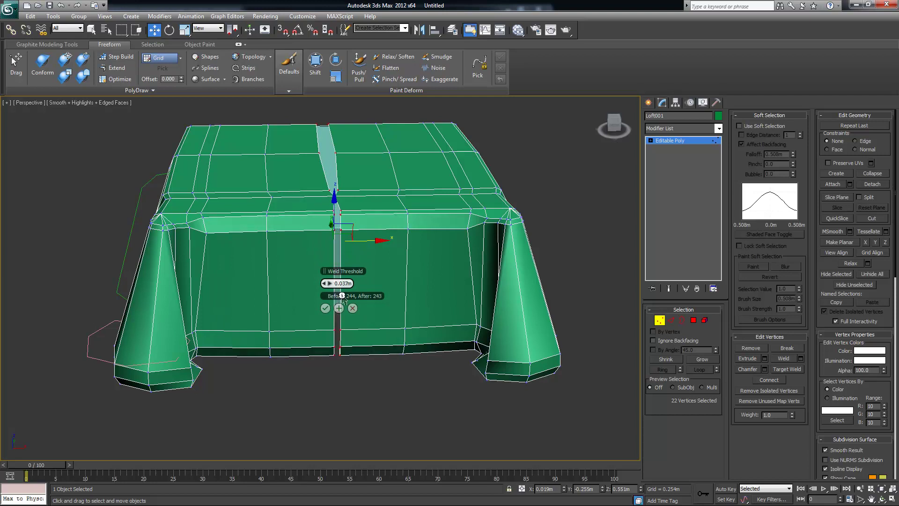
{"action": "left_click", "coordinate": [325, 308]}
- Collapse the facing vertex pairs across the centre gap one by one, working from the front top edge down the front panel
{"action": "middle_click_drag", "start_coordinate": [355, 271], "coordinate": [399, 279], "text": "alt"}
{"action": "scroll", "coordinate": [393, 277], "scroll_direction": "up", "scroll_amount": 3}
{"action": "left_click", "coordinate": [296, 212]}
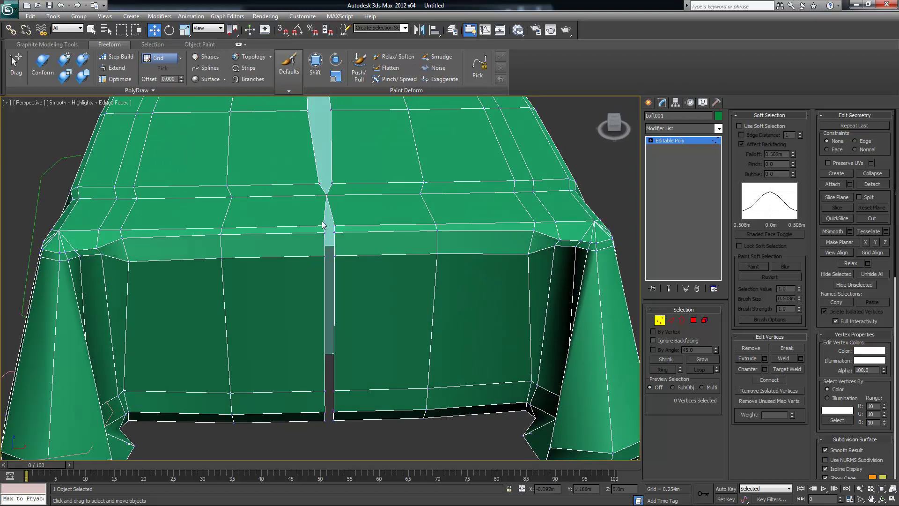
{"action": "left_click_drag", "start_coordinate": [340, 230], "coordinate": [342, 230]}
{"action": "left_click", "coordinate": [872, 173]}
{"action": "key", "text": "ctrl+z"}
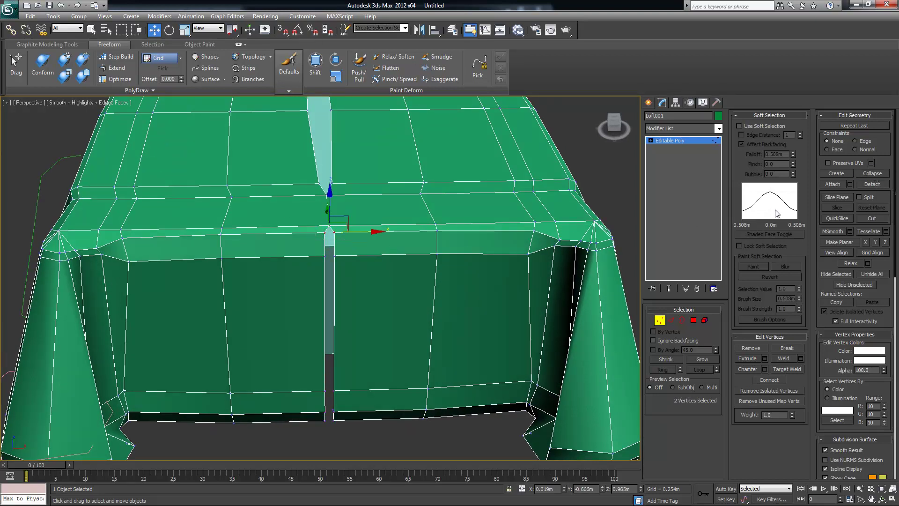
{"action": "left_click", "coordinate": [867, 173]}
{"action": "key", "text": "ctrl+z"}
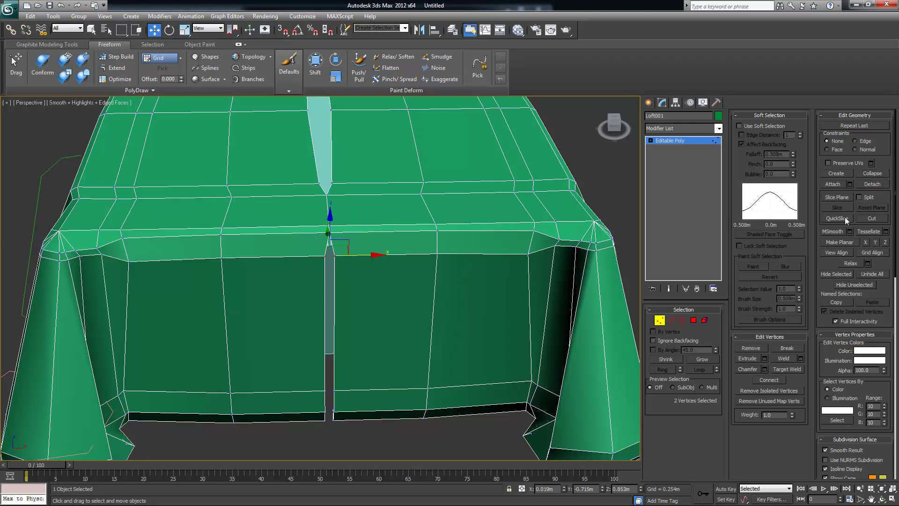
- Collapse the vertex pairs along the front panel's central gap into single vertices, working down to the lower edge
{"action": "left_click", "coordinate": [872, 174]}
{"action": "key", "text": "ctrl+z"}
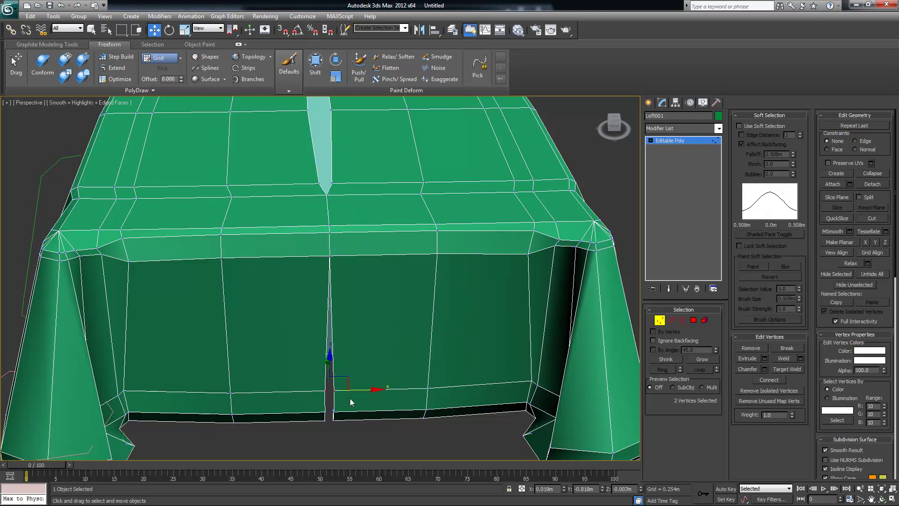
{"action": "left_click", "coordinate": [872, 174]}
- Close the central gap across the cloth's top by collapsing each facing pair of vertices into one
{"action": "middle_click_drag", "start_coordinate": [478, 171], "coordinate": [330, 248]}
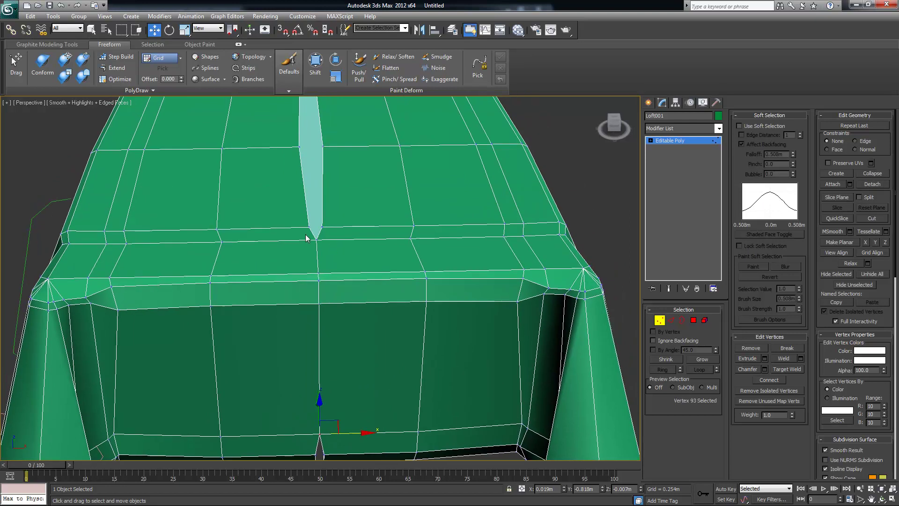
{"action": "left_click_drag", "start_coordinate": [290, 210], "coordinate": [331, 235]}
{"action": "left_click", "coordinate": [887, 174]}
{"action": "middle_click_drag", "start_coordinate": [262, 108], "coordinate": [238, 141]}
{"action": "left_click_drag", "start_coordinate": [247, 131], "coordinate": [322, 229]}
{"action": "left_click_drag", "start_coordinate": [306, 166], "coordinate": [306, 165]}
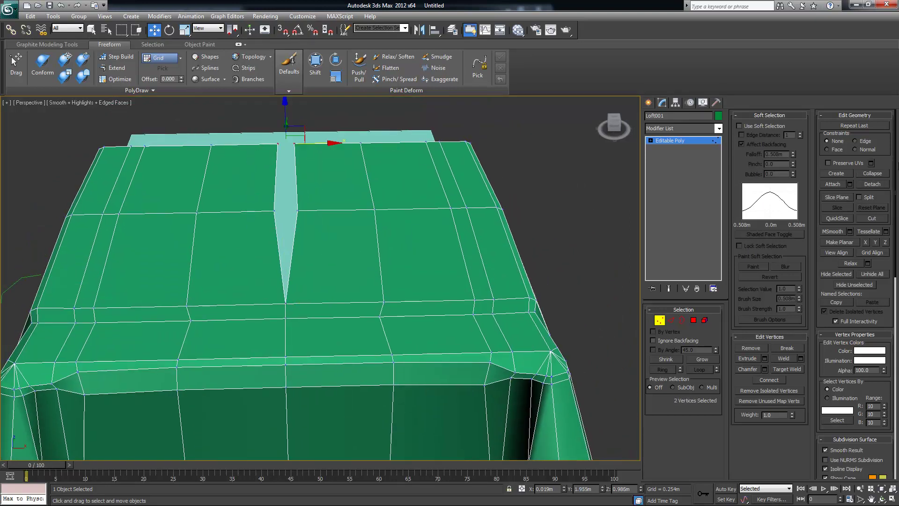
{"action": "left_click", "coordinate": [886, 174]}
{"action": "left_click_drag", "start_coordinate": [294, 218], "coordinate": [294, 218]}
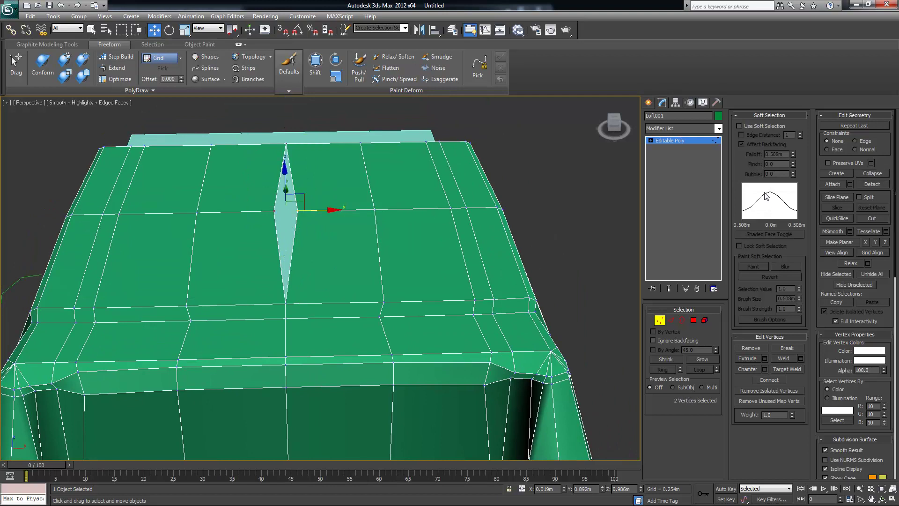
{"action": "left_click", "coordinate": [873, 173]}
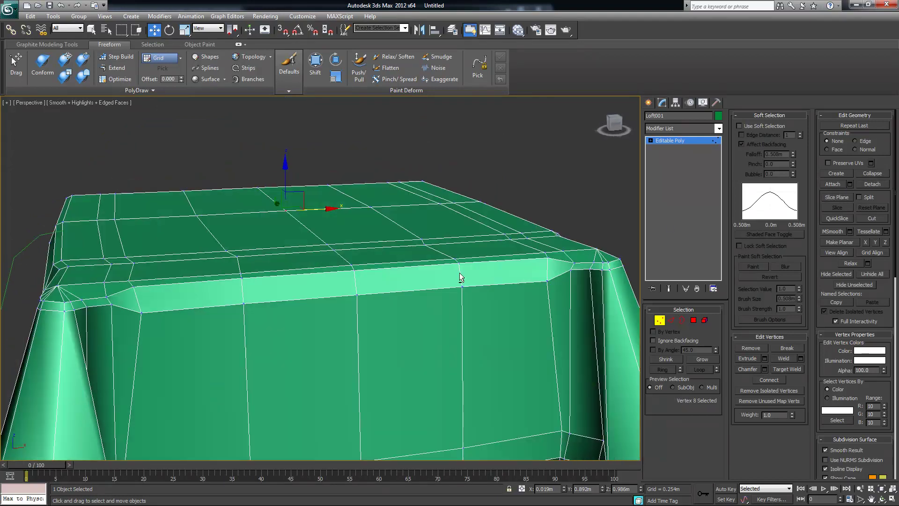
- Collapse the vertex pair at the bottom of the front panel's central seam
{"action": "middle_click_drag", "start_coordinate": [459, 277], "coordinate": [418, 227]}
{"action": "middle_click_drag", "start_coordinate": [381, 370], "coordinate": [358, 298], "text": "alt"}
{"action": "left_click_drag", "start_coordinate": [288, 331], "coordinate": [310, 345]}
{"action": "left_click", "coordinate": [867, 175]}
- Collapse the remaining seam vertex pairs on the underside of the front hem
{"action": "middle_click_drag", "start_coordinate": [447, 268], "coordinate": [451, 225], "text": "alt"}
{"action": "scroll", "coordinate": [354, 345], "scroll_direction": "up", "scroll_amount": 5}
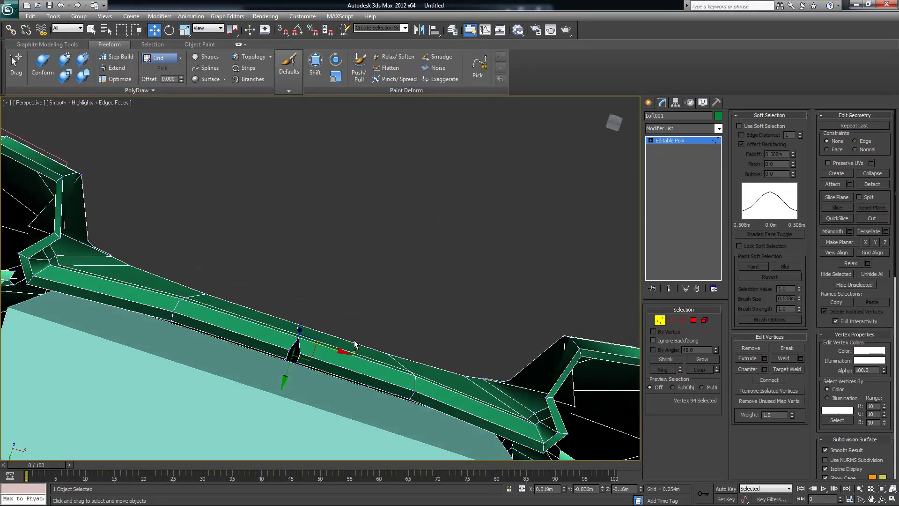
{"action": "middle_click_drag", "start_coordinate": [355, 345], "coordinate": [283, 359], "text": "alt"}
{"action": "left_click_drag", "start_coordinate": [285, 355], "coordinate": [309, 362]}
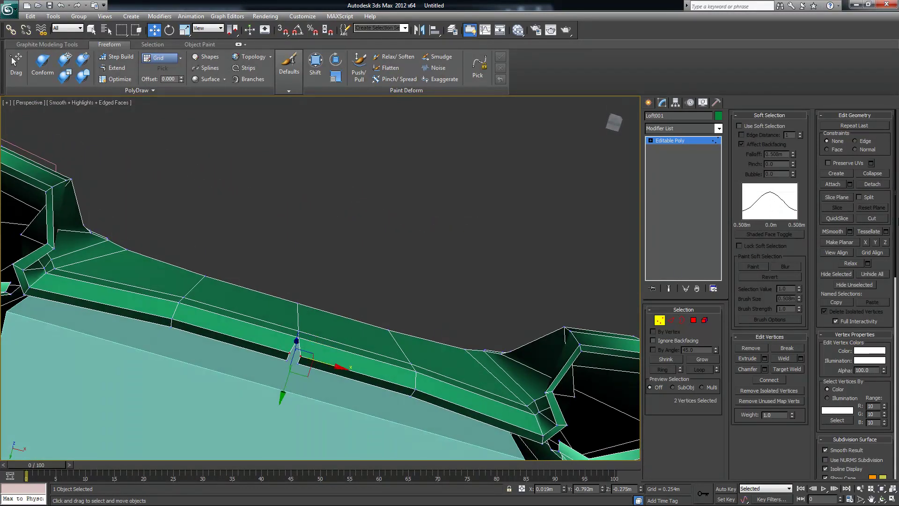
{"action": "left_click", "coordinate": [882, 174]}
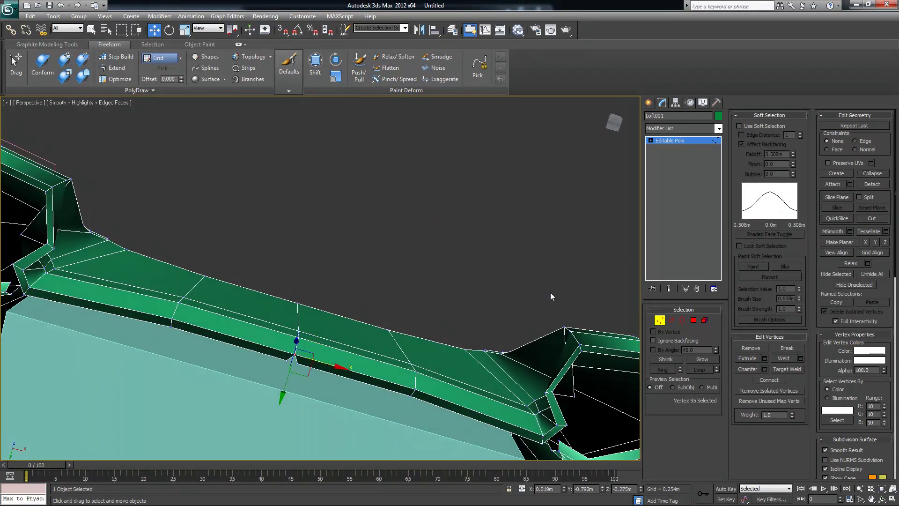
{"action": "left_click", "coordinate": [296, 361]}
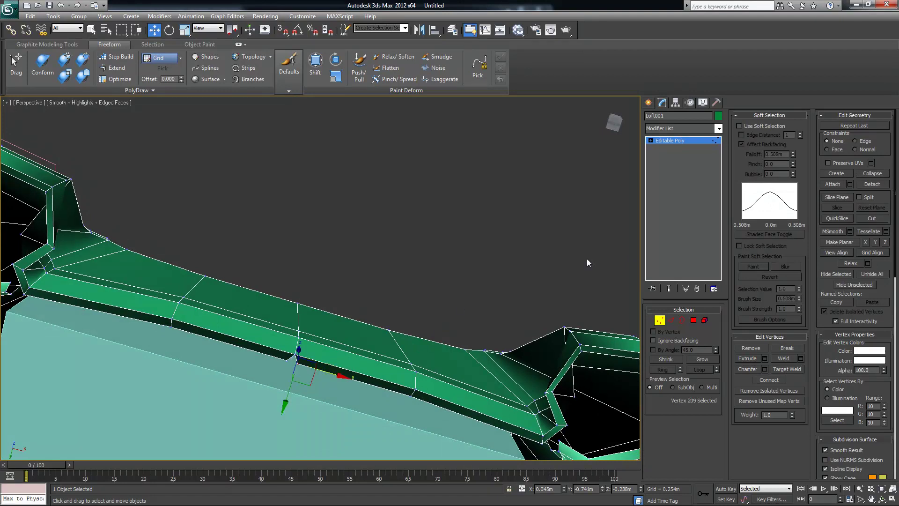
{"action": "left_click_drag", "start_coordinate": [276, 360], "coordinate": [301, 376]}
{"action": "left_click", "coordinate": [882, 179]}
- Deselect the vertices, leave vertex editing and examine the closed seam from the front and sides
{"action": "middle_click_drag", "start_coordinate": [488, 221], "coordinate": [450, 305], "text": "alt"}
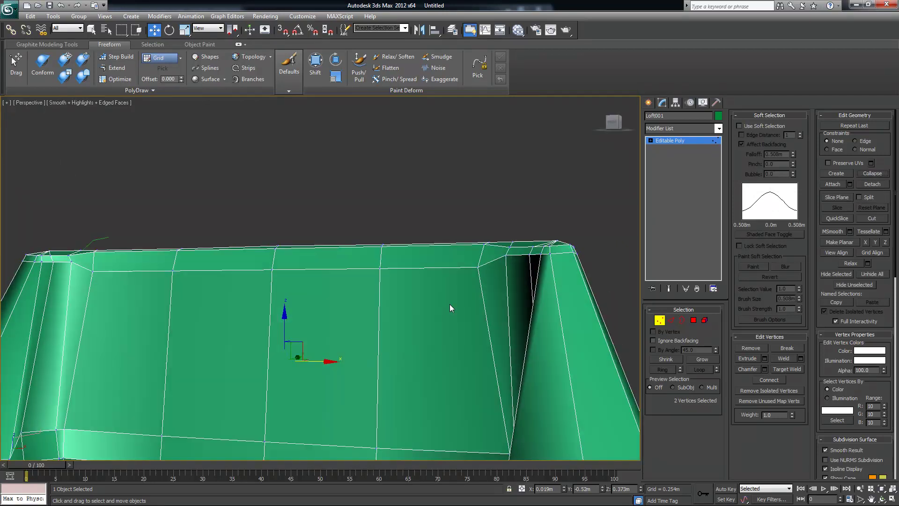
{"action": "scroll", "coordinate": [447, 308], "scroll_direction": "up", "scroll_amount": 1}
{"action": "left_click", "coordinate": [446, 204]}
{"action": "scroll", "coordinate": [445, 207], "scroll_direction": "down", "scroll_amount": 3}
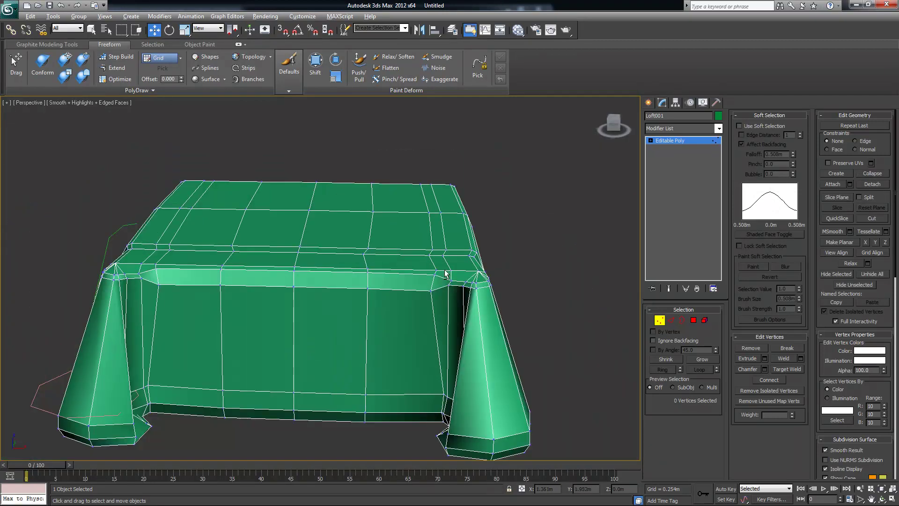
{"action": "middle_click_drag", "start_coordinate": [429, 275], "coordinate": [634, 305], "text": "alt"}
{"action": "left_click", "coordinate": [573, 216]}
{"action": "middle_click_drag", "start_coordinate": [449, 275], "coordinate": [402, 313], "text": "alt"}
{"action": "left_click", "coordinate": [375, 299]}
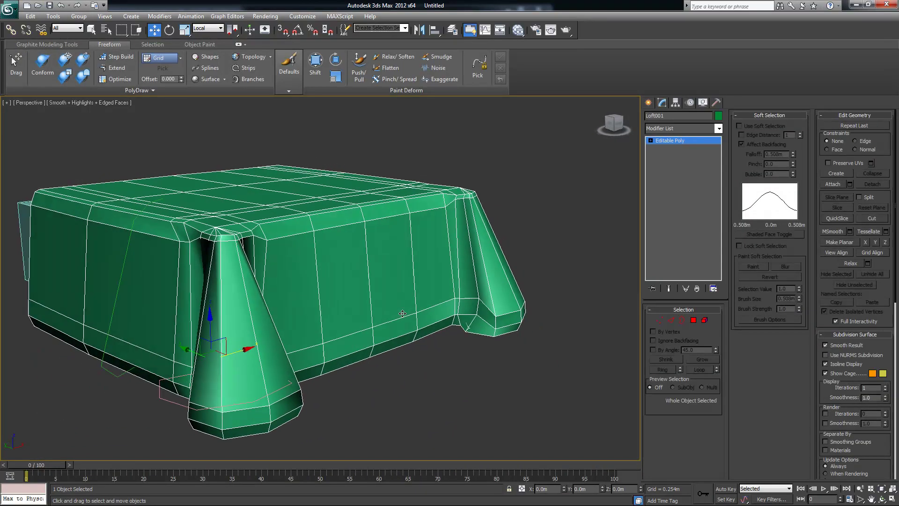
- Connect the ring of vertical edges around the cloth's sides with 2 segments and leave edge editing
{"action": "left_click", "coordinate": [670, 319]}
{"action": "left_click", "coordinate": [318, 271]}
{"action": "left_click", "coordinate": [661, 369]}
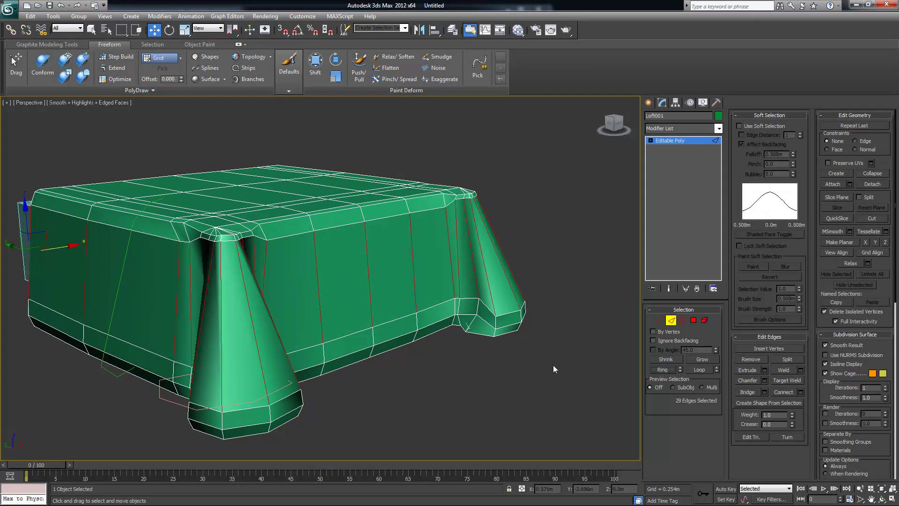
{"action": "left_click", "coordinate": [801, 392]}
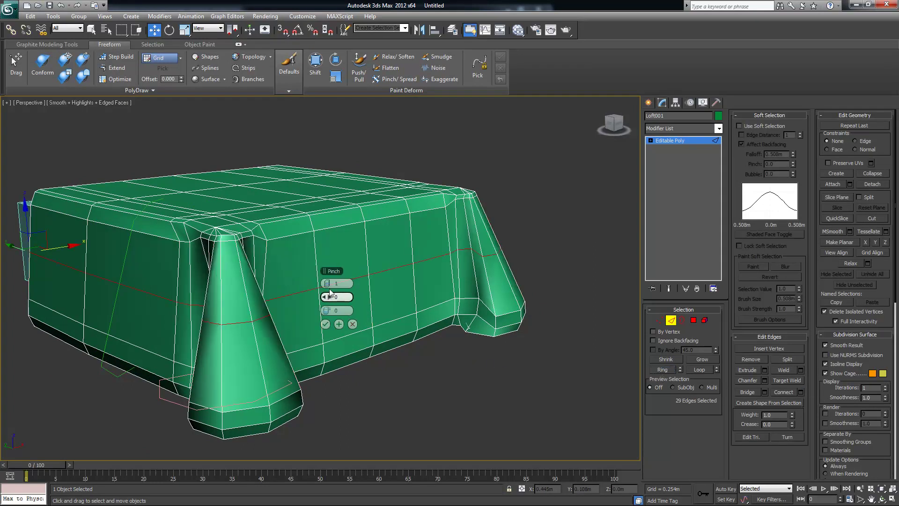
{"action": "left_click_drag", "start_coordinate": [327, 283], "coordinate": [341, 347]}
{"action": "middle_click_drag", "start_coordinate": [341, 347], "coordinate": [250, 333], "text": "alt"}
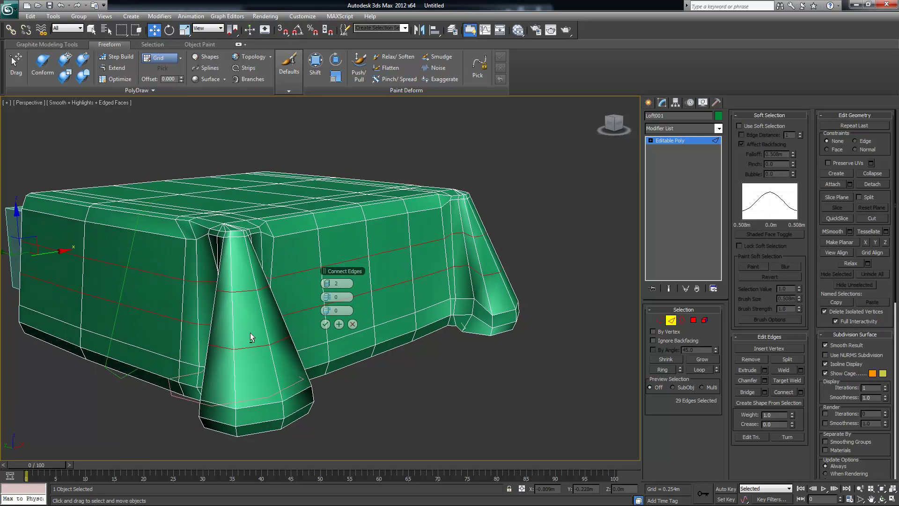
{"action": "left_click", "coordinate": [324, 324]}
{"action": "middle_click_drag", "start_coordinate": [398, 354], "coordinate": [555, 356], "text": "alt"}
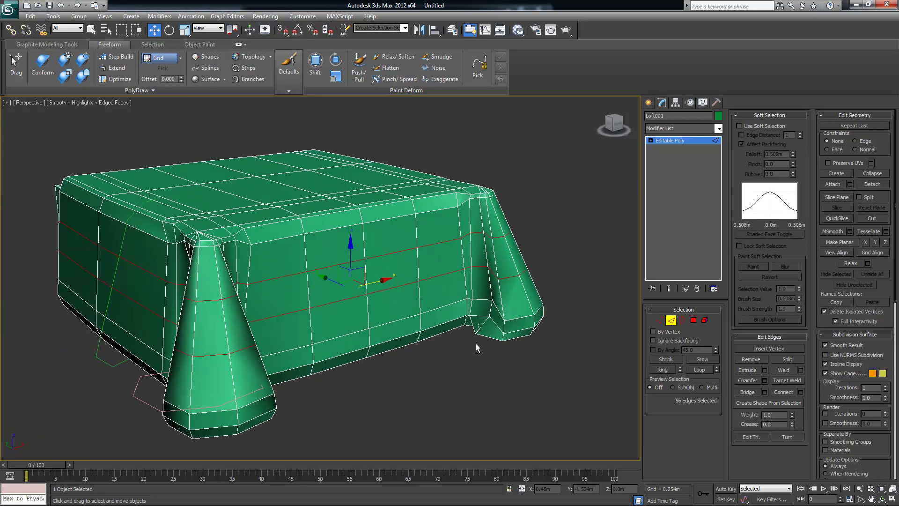
{"action": "middle_click_drag", "start_coordinate": [503, 339], "coordinate": [562, 340], "text": "alt"}
{"action": "left_click", "coordinate": [672, 323]}
- Examine the edge layout on the cloth's sides and corner folds from several angles
{"action": "left_click", "coordinate": [526, 319]}
{"action": "middle_click_drag", "start_coordinate": [508, 359], "coordinate": [470, 375], "text": "alt"}
{"action": "left_click", "coordinate": [363, 309]}
{"action": "mouse_move", "coordinate": [363, 309]}
{"action": "middle_mouse_down", "text": "alt"}
{"action": "mouse_move", "coordinate": [412, 313]}
{"action": "mouse_move", "coordinate": [315, 317]}
{"action": "mouse_move", "coordinate": [398, 318]}
{"action": "middle_mouse_up", "text": "alt"}
{"action": "middle_click_drag", "start_coordinate": [483, 341], "coordinate": [449, 299], "text": "alt"}
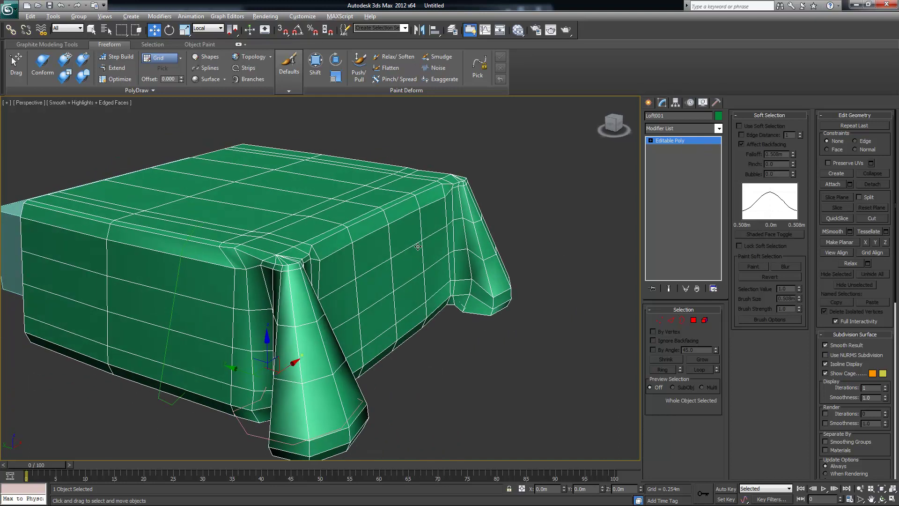
{"action": "scroll", "coordinate": [417, 247], "scroll_direction": "down", "scroll_amount": 5}
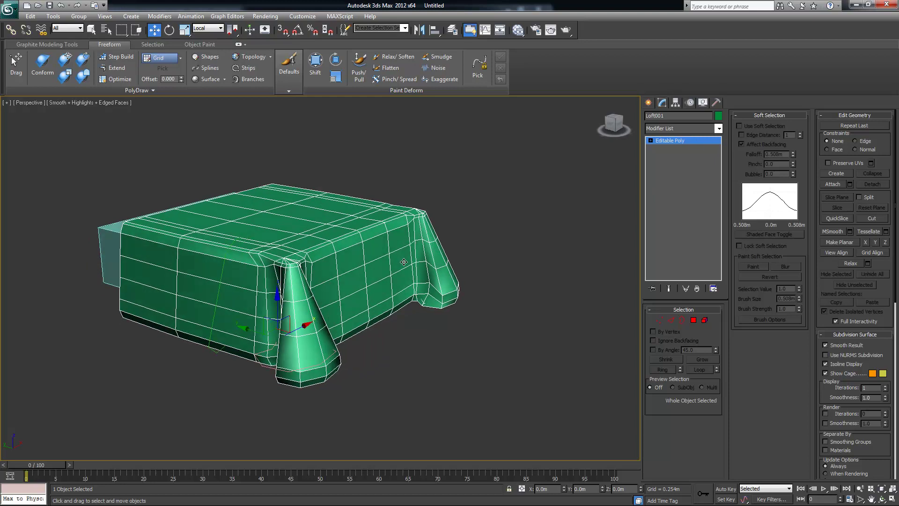
{"action": "scroll", "coordinate": [402, 260], "scroll_direction": "up", "scroll_amount": 3}
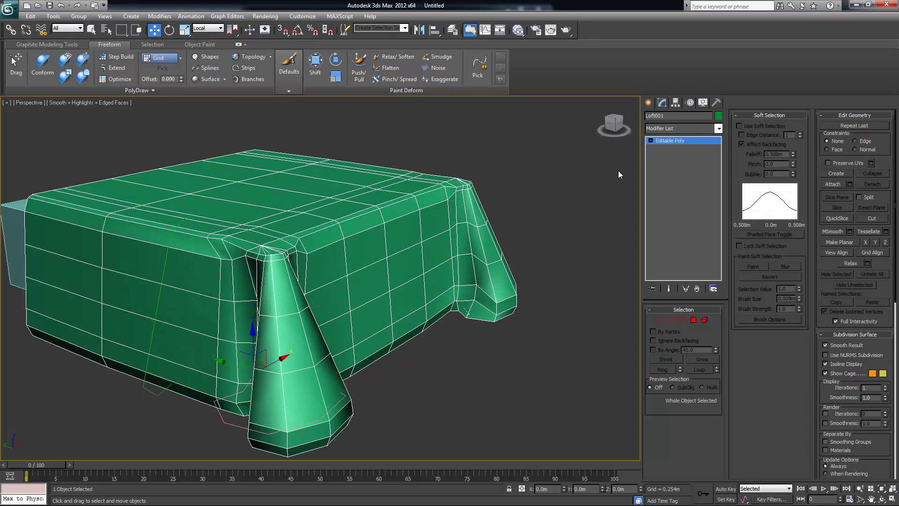
- Add a TurboSmooth modifier to the cloth and check the smoothed folds
{"action": "left_click", "coordinate": [719, 128]}
{"action": "scroll", "coordinate": [720, 176], "scroll_direction": "down", "scroll_amount": 1}
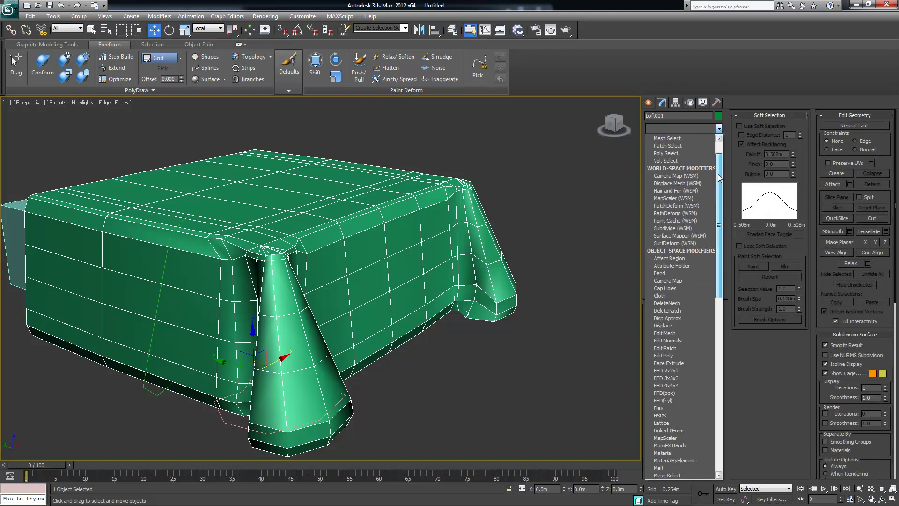
{"action": "left_click_drag", "start_coordinate": [720, 177], "coordinate": [713, 341]}
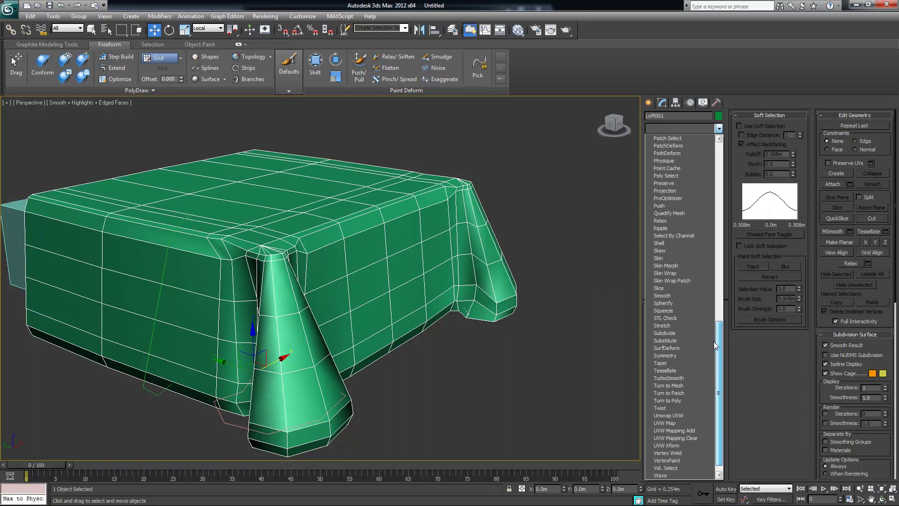
{"action": "left_click", "coordinate": [670, 378]}
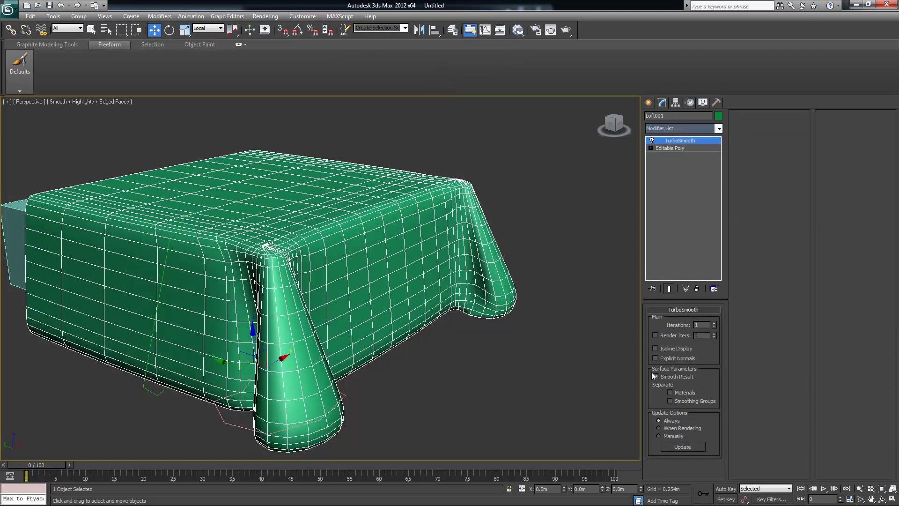
{"action": "left_click", "coordinate": [573, 225]}
{"action": "left_click", "coordinate": [398, 281]}
{"action": "middle_click_drag", "start_coordinate": [398, 281], "coordinate": [352, 229], "text": "alt"}
{"action": "middle_click_drag", "start_coordinate": [326, 373], "coordinate": [273, 240], "text": "alt"}
{"action": "middle_click_drag", "start_coordinate": [320, 356], "coordinate": [456, 261], "text": "alt"}
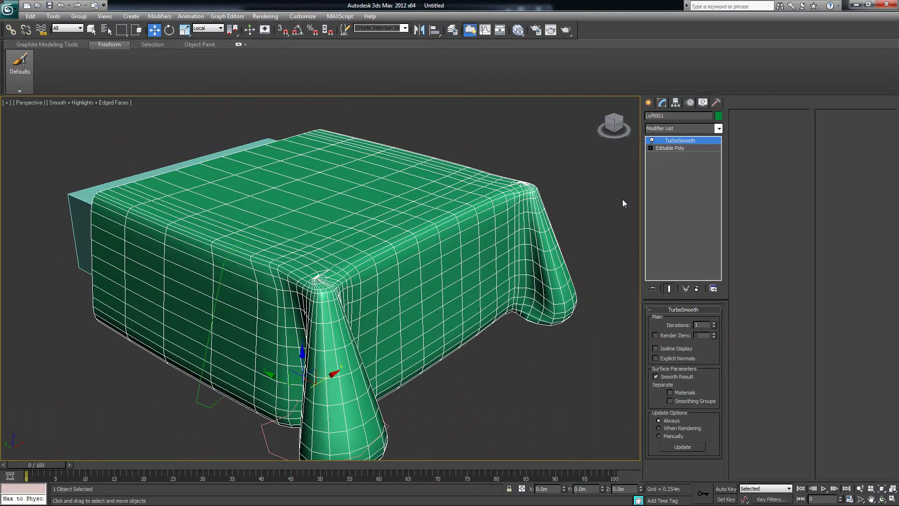
{"action": "middle_click_drag", "start_coordinate": [470, 227], "coordinate": [448, 208]}
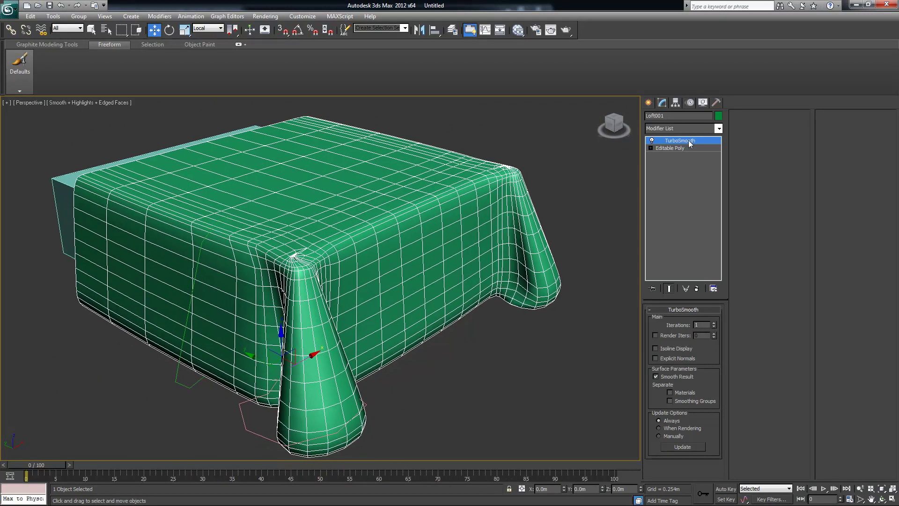
- Collapse the cloth's entire modifier stack and convert the resulting mesh to Editable Poly
{"action": "right_click", "coordinate": [689, 143]}
{"action": "left_click", "coordinate": [726, 236]}
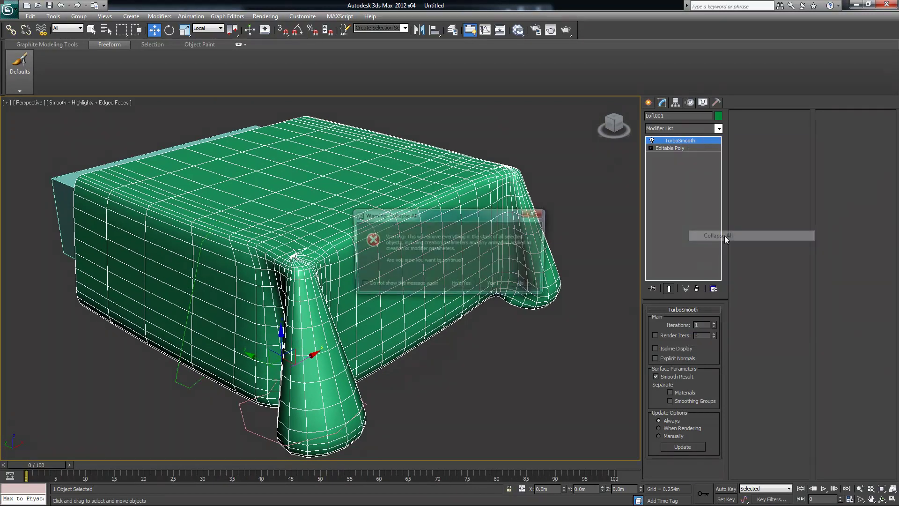
{"action": "left_click", "coordinate": [469, 286]}
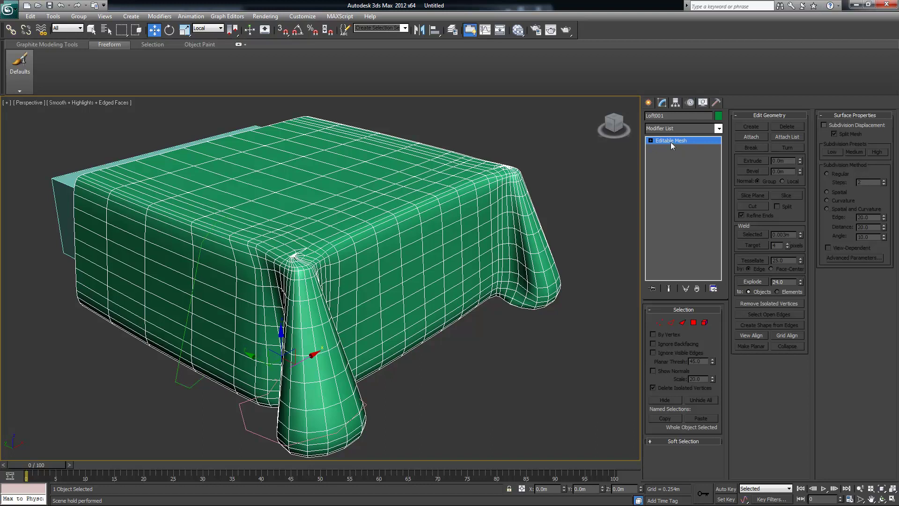
{"action": "right_click", "coordinate": [455, 184]}
{"action": "mouse_move", "coordinate": [481, 275]}
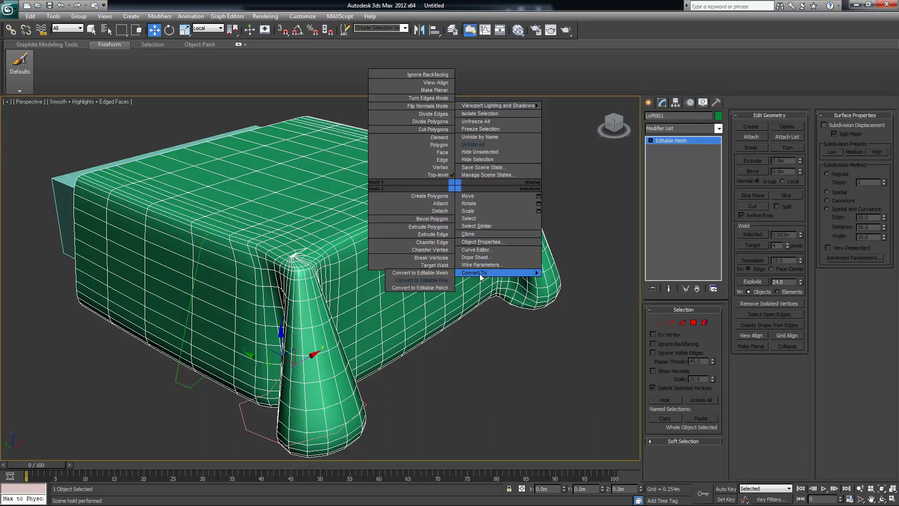
{"action": "left_click", "coordinate": [428, 279]}
{"action": "middle_click_drag", "start_coordinate": [428, 279], "coordinate": [384, 289], "text": "alt"}
{"action": "scroll", "coordinate": [383, 289], "scroll_direction": "up", "scroll_amount": 5}
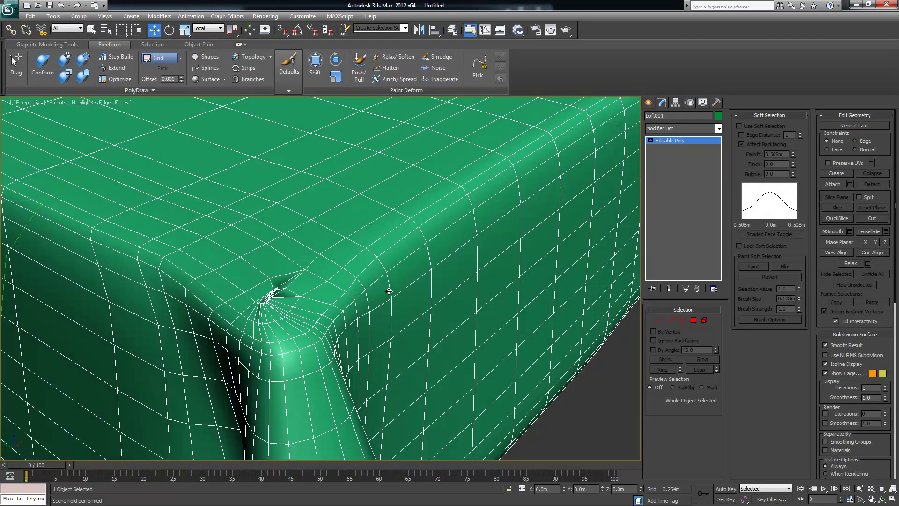
{"action": "scroll", "coordinate": [424, 294], "scroll_direction": "down", "scroll_amount": 10}
{"action": "middle_click_drag", "start_coordinate": [437, 293], "coordinate": [415, 187], "text": "alt"}
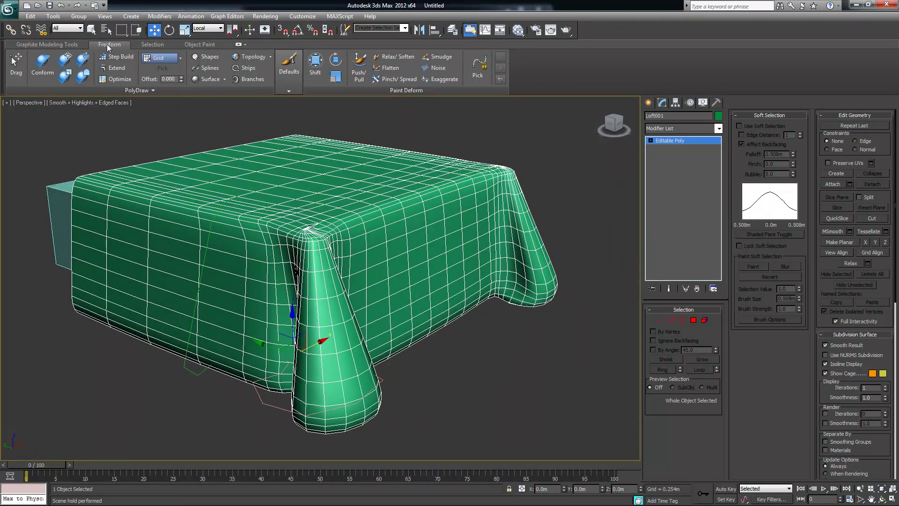
- Activate the Paint Deform Shift brush and try it on the cloth's near corner fold
{"action": "left_click", "coordinate": [315, 70]}
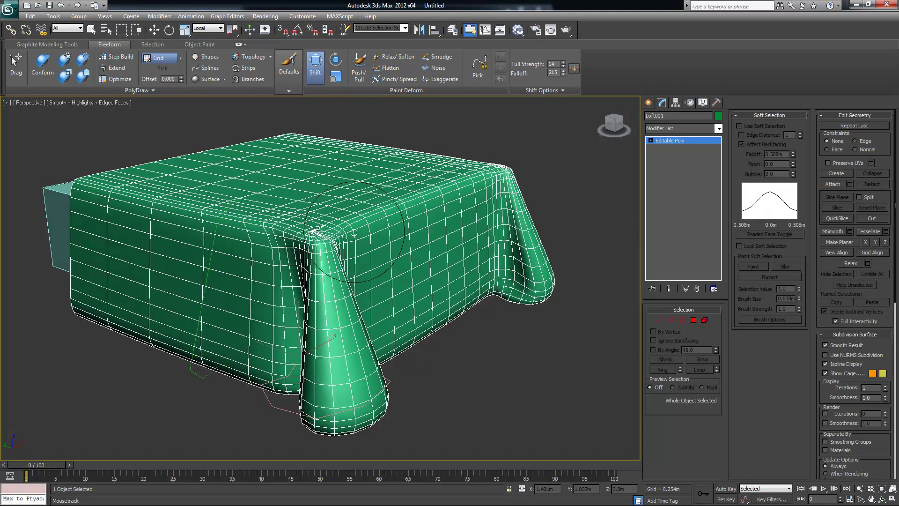
{"action": "left_click_drag", "start_coordinate": [294, 260], "coordinate": [286, 253]}
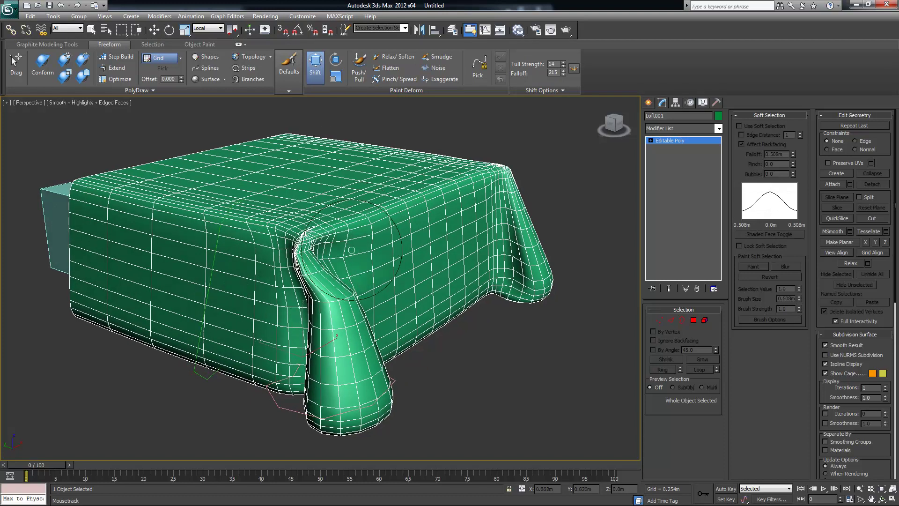
{"action": "mouse_move", "coordinate": [412, 257]}
{"action": "middle_mouse_down", "text": "alt"}
{"action": "mouse_move", "coordinate": [355, 233]}
{"action": "mouse_move", "coordinate": [403, 240]}
{"action": "middle_mouse_up", "text": "alt"}
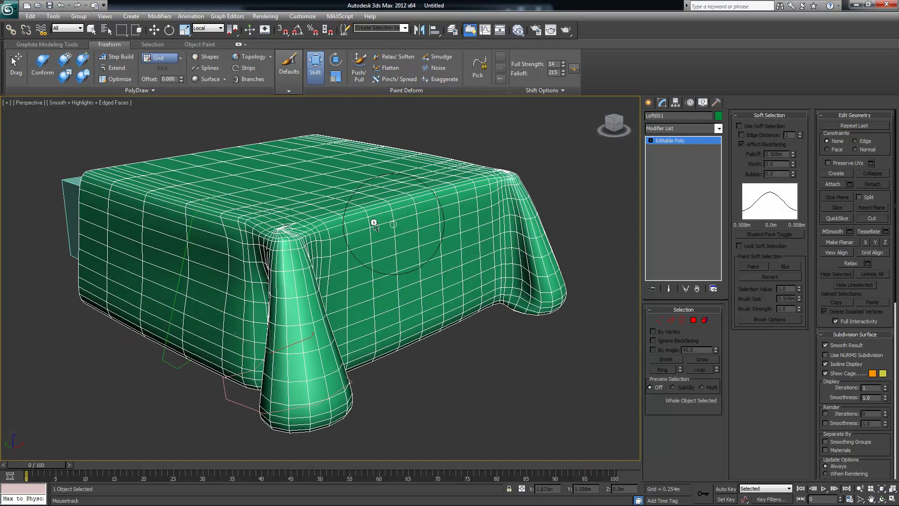
- Shift the bottom hems of the cloth's front and adjoining side into gentle, irregular waves
{"action": "middle_click_drag", "start_coordinate": [374, 314], "coordinate": [393, 322], "text": "alt"}
{"action": "left_click_drag", "start_coordinate": [392, 322], "coordinate": [281, 309]}
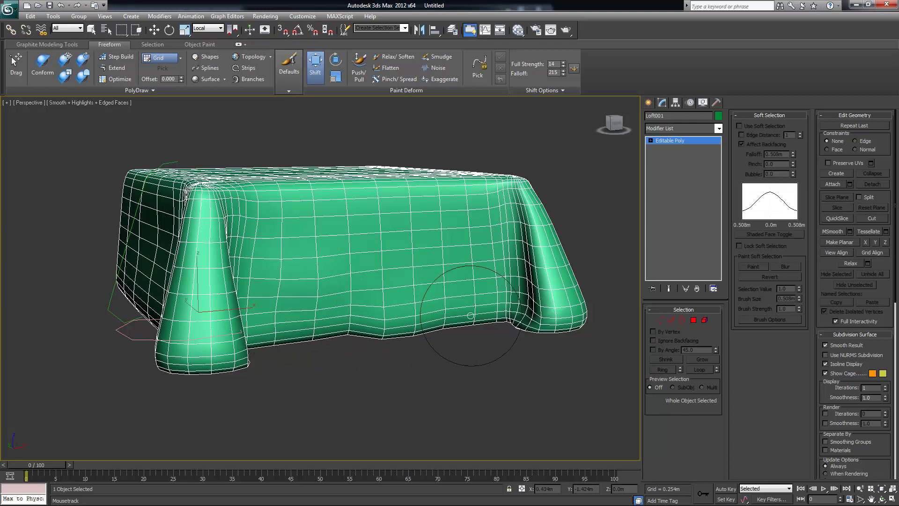
{"action": "middle_click_drag", "start_coordinate": [478, 318], "coordinate": [446, 324], "text": "alt"}
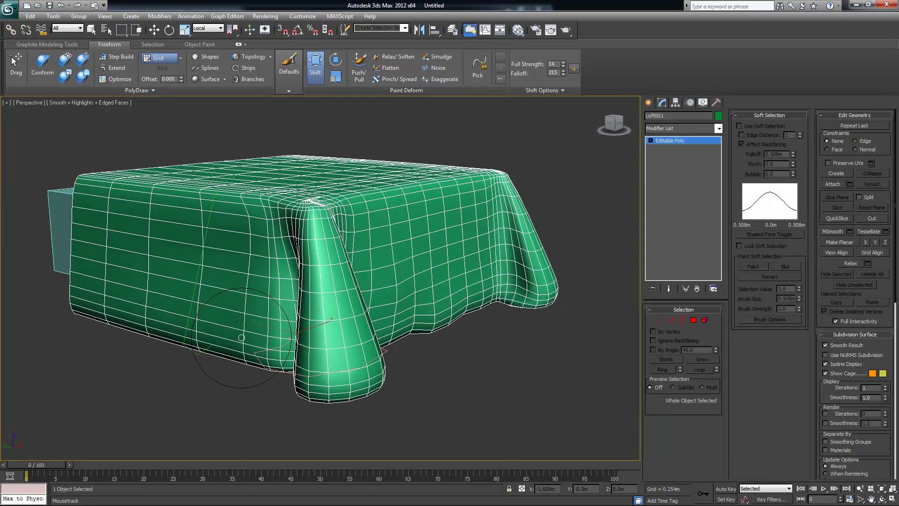
{"action": "middle_click_drag", "start_coordinate": [215, 330], "coordinate": [196, 323], "text": "alt"}
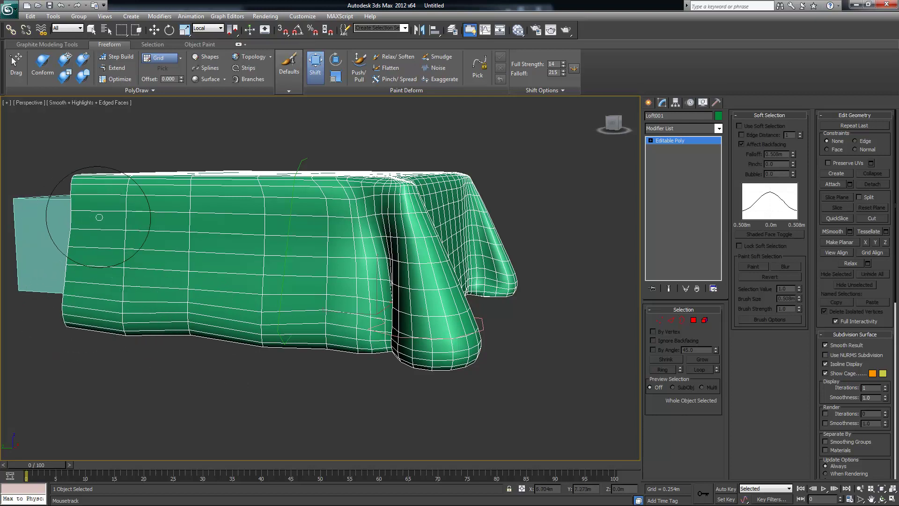
{"action": "middle_click_drag", "start_coordinate": [88, 219], "coordinate": [90, 231], "text": "alt"}
{"action": "middle_click_drag", "start_coordinate": [160, 230], "coordinate": [141, 186], "text": "alt"}
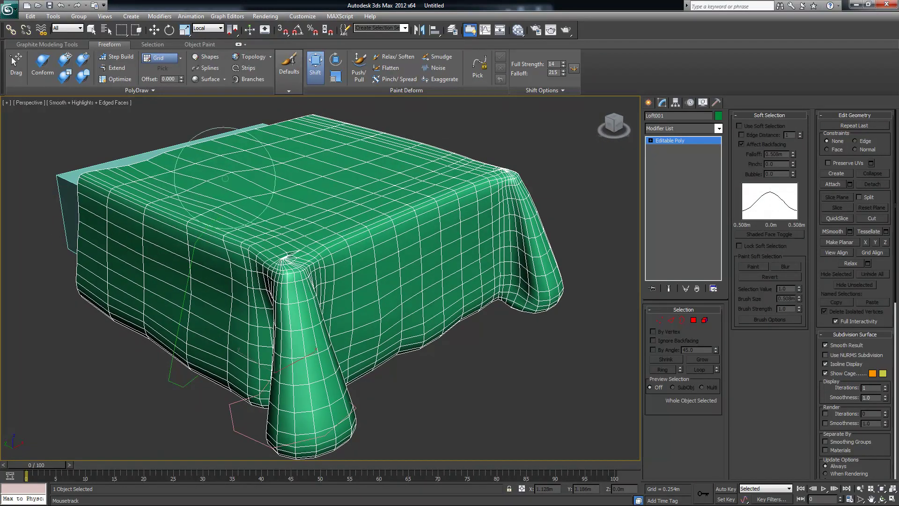
- Shift the cloth's top edges into a slightly uneven outline and set the brush's full strength to 30
{"action": "middle_click_drag", "start_coordinate": [227, 197], "coordinate": [201, 198], "text": "alt"}
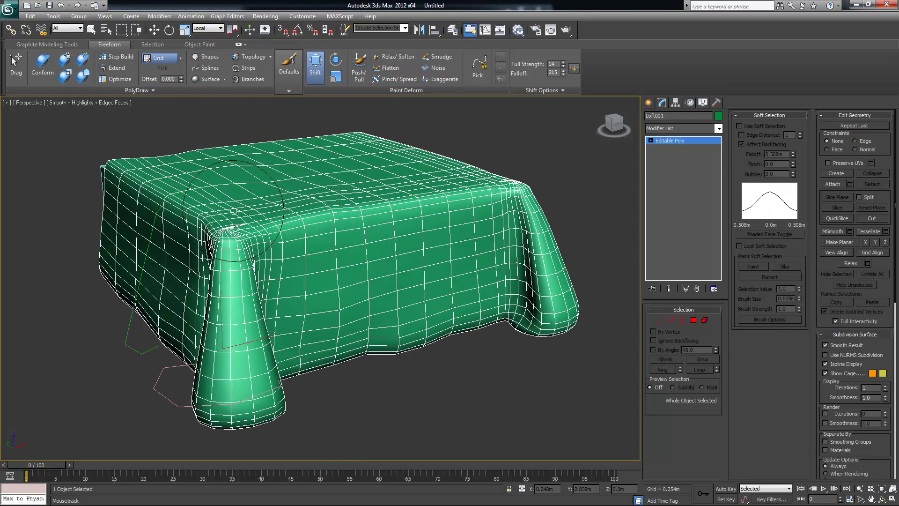
{"action": "middle_click_drag", "start_coordinate": [262, 213], "coordinate": [306, 216], "text": "alt"}
{"action": "mouse_move", "coordinate": [381, 212]}
{"action": "middle_mouse_down", "text": "alt"}
{"action": "mouse_move", "coordinate": [379, 187]}
{"action": "mouse_move", "coordinate": [459, 191]}
{"action": "middle_mouse_up", "text": "alt"}
{"action": "middle_click_drag", "start_coordinate": [554, 279], "coordinate": [498, 253], "text": "alt"}
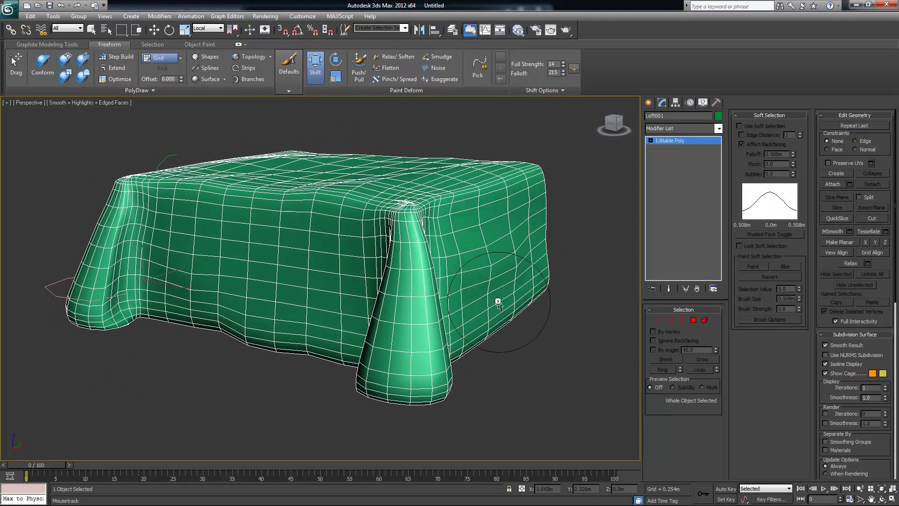
{"action": "mouse_move", "coordinate": [487, 323]}
{"action": "middle_mouse_down", "text": "alt"}
{"action": "mouse_move", "coordinate": [515, 317]}
{"action": "mouse_move", "coordinate": [526, 331]}
{"action": "mouse_move", "coordinate": [572, 331]}
{"action": "mouse_move", "coordinate": [537, 321]}
{"action": "mouse_move", "coordinate": [524, 337]}
{"action": "mouse_move", "coordinate": [449, 290]}
{"action": "middle_mouse_up", "text": "alt"}
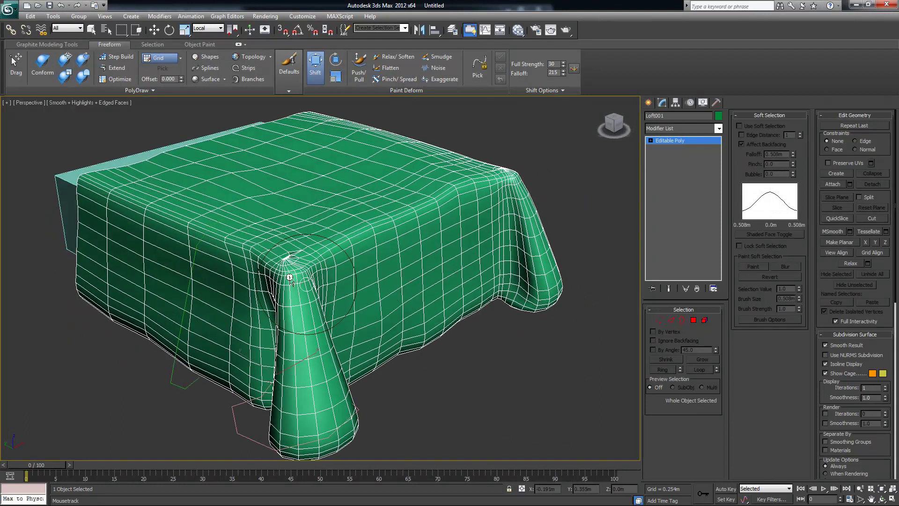
{"action": "middle_click_drag", "start_coordinate": [360, 295], "coordinate": [435, 307], "text": "alt"}
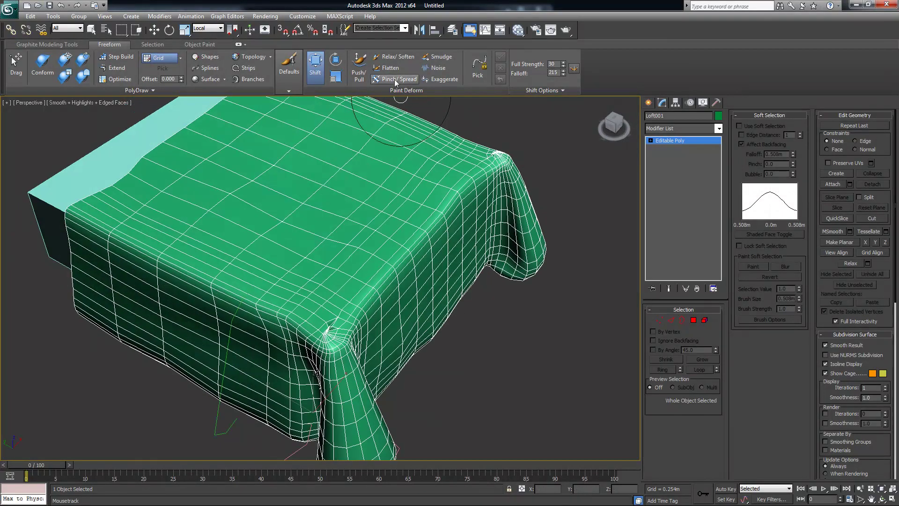
- Soften the pinched top of the near corner fold using the Push/Pull brush at size 23.9
{"action": "left_click", "coordinate": [359, 69]}
{"action": "middle_click_drag", "start_coordinate": [381, 277], "coordinate": [381, 257], "text": "alt"}
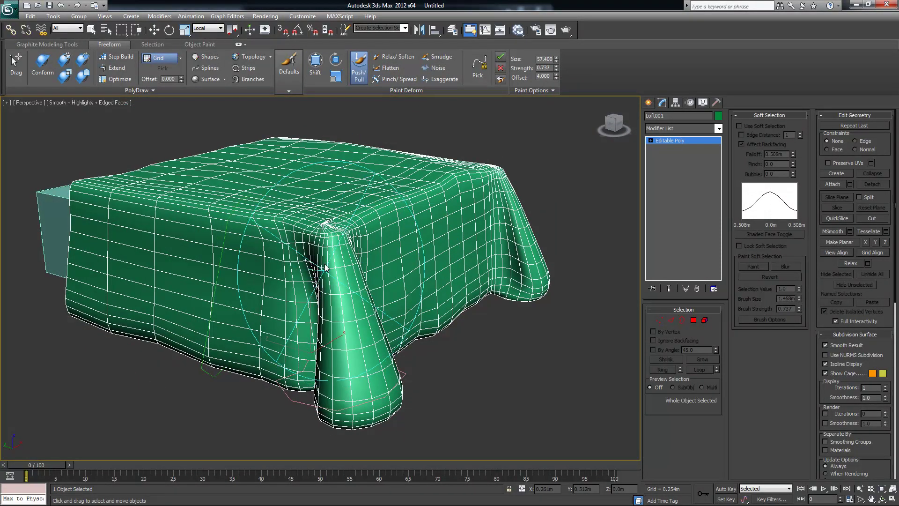
{"action": "mouse_move", "coordinate": [296, 177]}
{"action": "middle_mouse_down"}
{"action": "mouse_move", "coordinate": [298, 225]}
{"action": "mouse_move", "coordinate": [312, 228]}
{"action": "middle_mouse_up"}
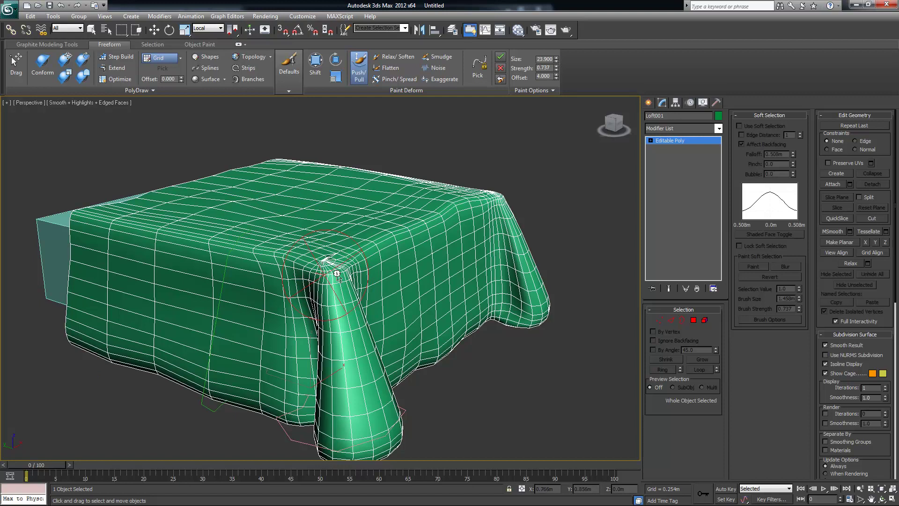
{"action": "mouse_move", "coordinate": [337, 274]}
{"action": "left_mouse_down"}
{"action": "mouse_move", "coordinate": [304, 279]}
{"action": "mouse_move", "coordinate": [328, 300]}
{"action": "mouse_move", "coordinate": [347, 262]}
{"action": "mouse_move", "coordinate": [330, 262]}
{"action": "mouse_move", "coordinate": [300, 309]}
{"action": "left_mouse_up"}
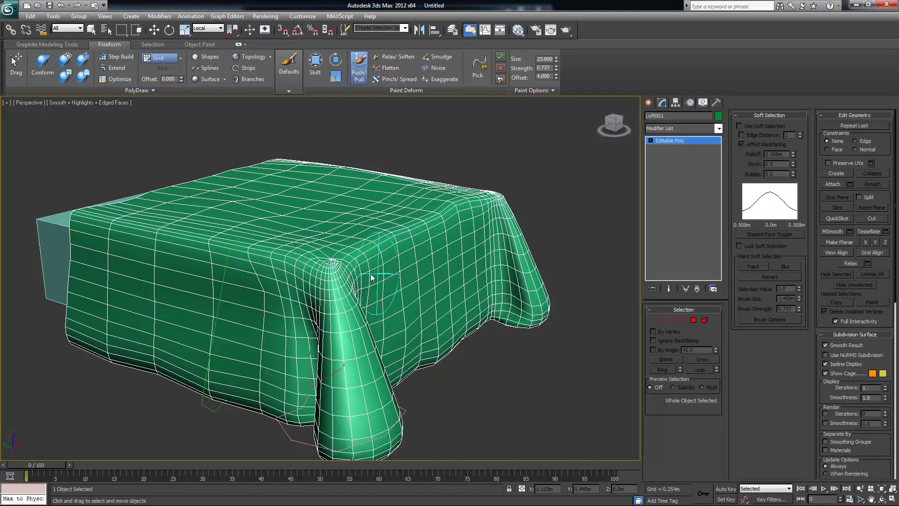
- Soften the pinched top of the other front corner fold with the same brush, checking both folds from several angles
{"action": "middle_click_drag", "start_coordinate": [379, 277], "coordinate": [262, 286], "text": "alt"}
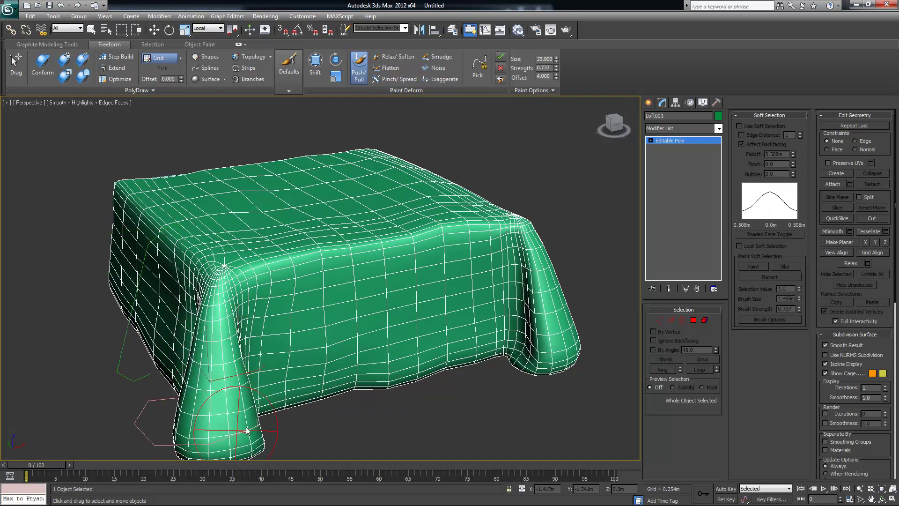
{"action": "middle_click_drag", "start_coordinate": [236, 429], "coordinate": [317, 345], "text": "alt"}
{"action": "middle_click_drag", "start_coordinate": [335, 375], "coordinate": [412, 328], "text": "alt"}
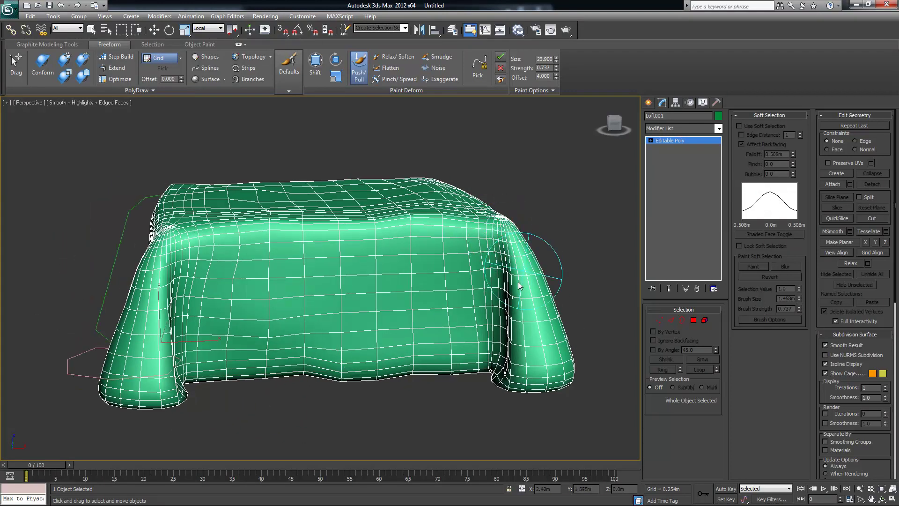
{"action": "middle_click_drag", "start_coordinate": [518, 290], "coordinate": [322, 247], "text": "alt"}
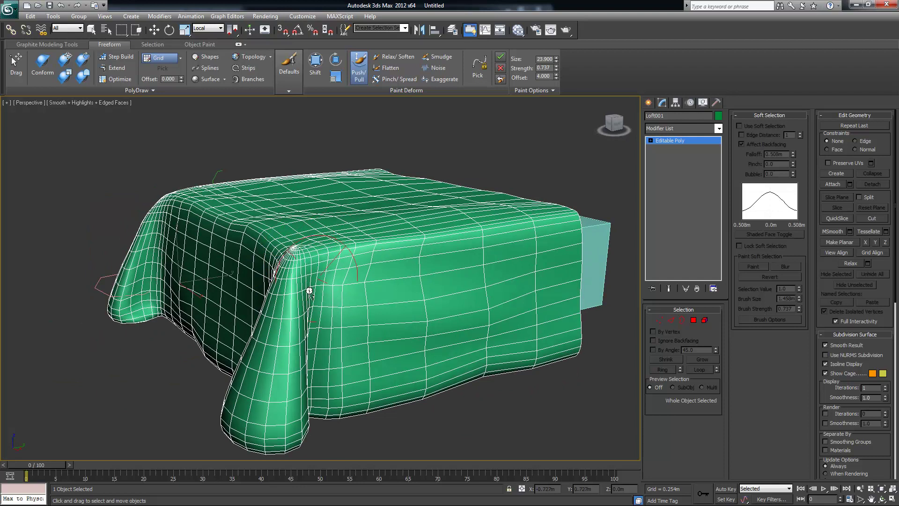
{"action": "middle_click_drag", "start_coordinate": [411, 328], "coordinate": [358, 297], "text": "alt"}
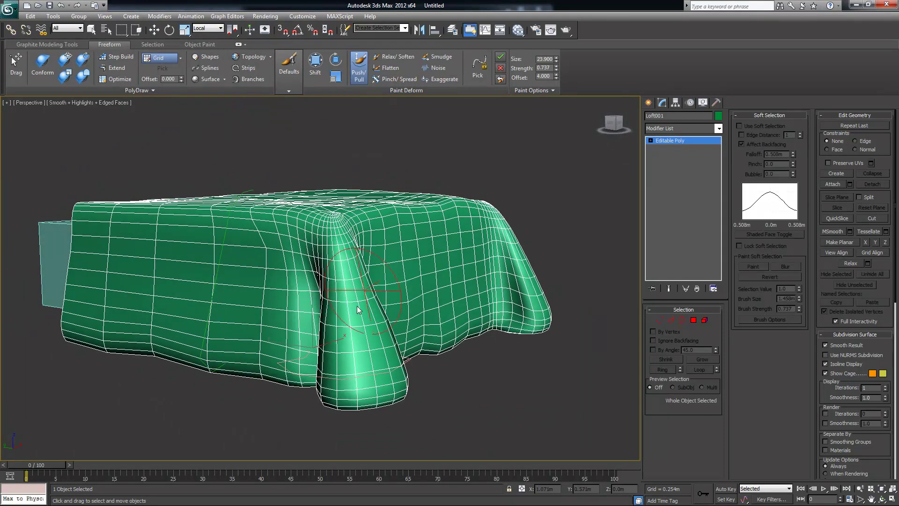
{"action": "mouse_move", "coordinate": [377, 341]}
{"action": "middle_mouse_down", "text": "alt"}
{"action": "mouse_move", "coordinate": [463, 361]}
{"action": "mouse_move", "coordinate": [395, 345]}
{"action": "mouse_move", "coordinate": [411, 353]}
{"action": "mouse_move", "coordinate": [416, 300]}
{"action": "mouse_move", "coordinate": [392, 220]}
{"action": "middle_mouse_up", "text": "alt"}
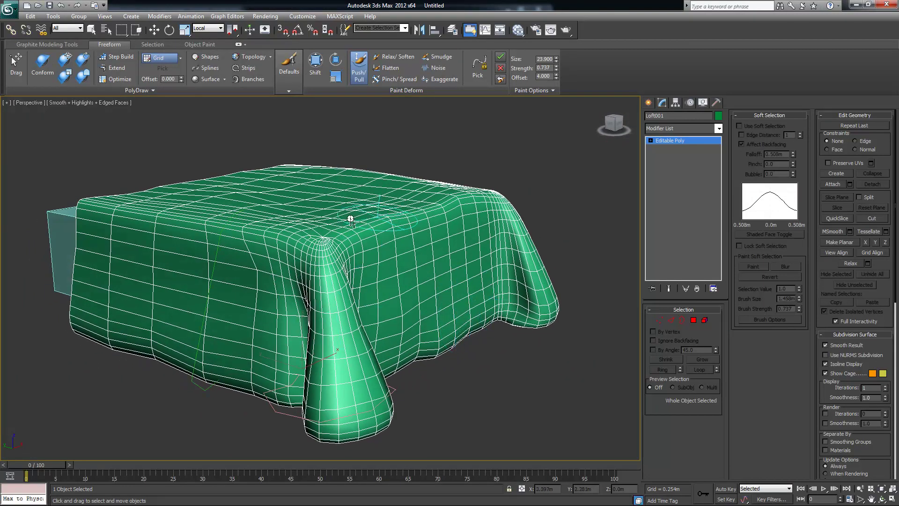
{"action": "middle_click_drag", "start_coordinate": [479, 287], "coordinate": [335, 334], "text": "alt"}
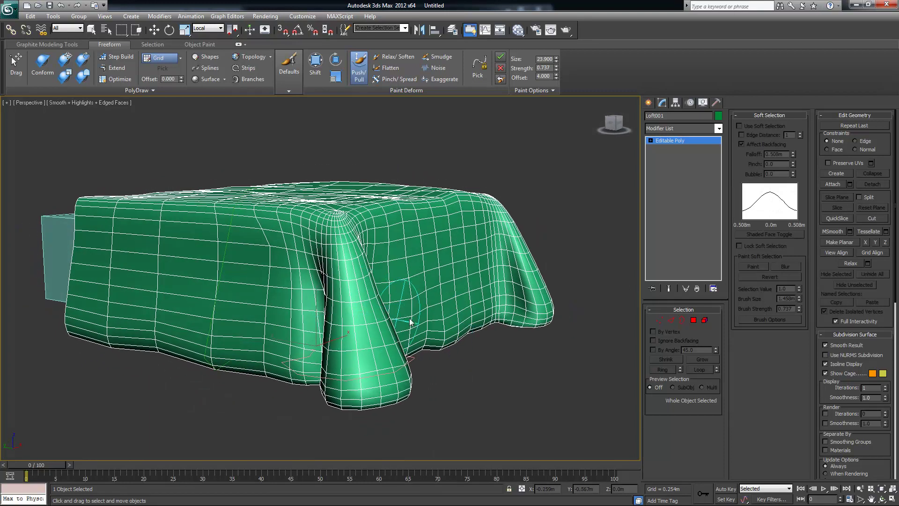
{"action": "middle_click_drag", "start_coordinate": [394, 318], "coordinate": [442, 317], "text": "alt"}
- Reshape both front corner folds with the Shift brush so they hang less like straight cones
{"action": "left_click", "coordinate": [316, 70]}
{"action": "middle_click_drag", "start_coordinate": [555, 213], "coordinate": [515, 248], "text": "alt"}
{"action": "left_click_drag", "start_coordinate": [511, 257], "coordinate": [502, 254]}
{"action": "mouse_move", "coordinate": [521, 210]}
{"action": "left_mouse_down"}
{"action": "mouse_move", "coordinate": [523, 295]}
{"action": "mouse_move", "coordinate": [514, 306]}
{"action": "left_mouse_up"}
{"action": "middle_click_drag", "start_coordinate": [522, 327], "coordinate": [480, 325], "text": "alt"}
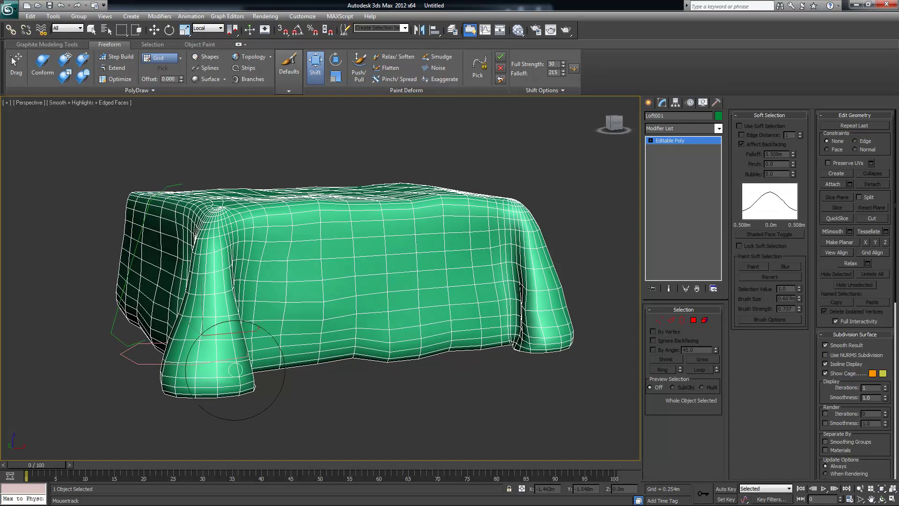
{"action": "middle_click_drag", "start_coordinate": [229, 370], "coordinate": [286, 346], "text": "alt"}
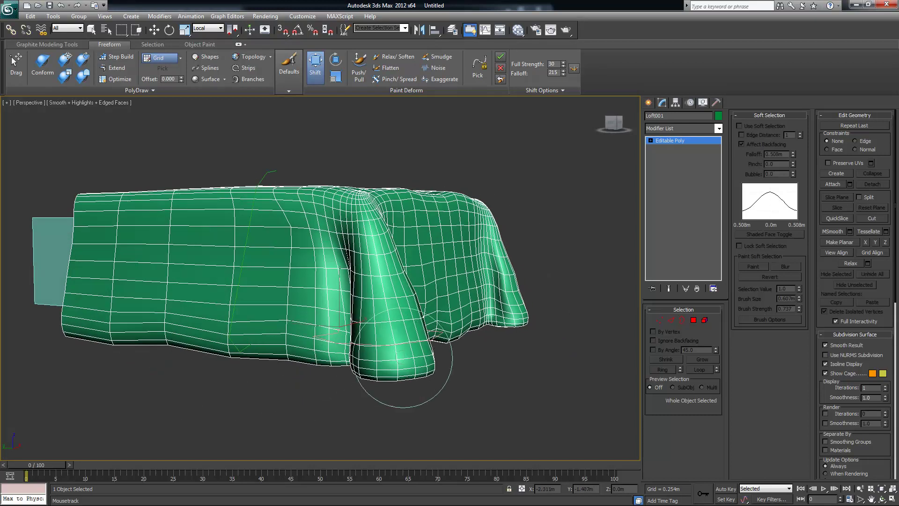
{"action": "mouse_move", "coordinate": [403, 356]}
{"action": "middle_mouse_down", "text": "alt"}
{"action": "mouse_move", "coordinate": [397, 371]}
{"action": "mouse_move", "coordinate": [281, 346]}
{"action": "middle_mouse_up", "text": "alt"}
{"action": "middle_click_drag", "start_coordinate": [237, 311], "coordinate": [350, 300], "text": "alt"}
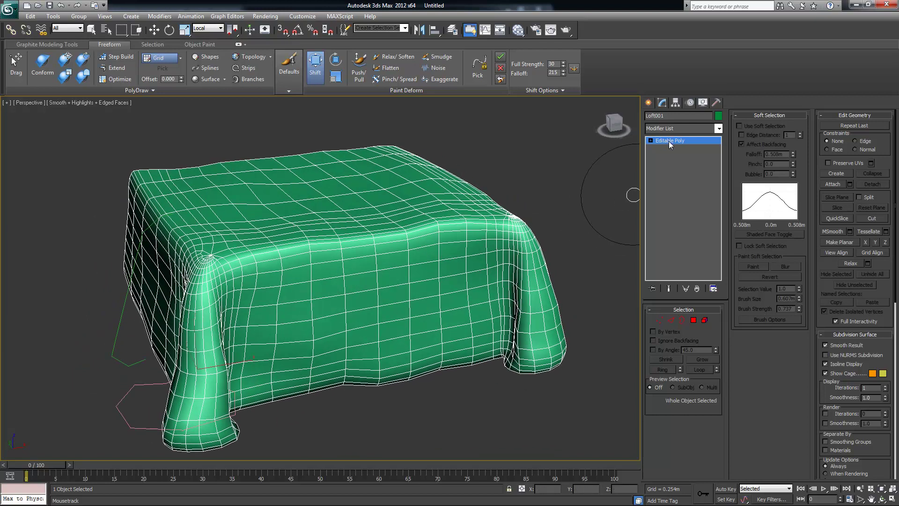
- Add a TurboSmooth modifier with 2 iterations to the cloth
{"action": "left_click", "coordinate": [719, 128]}
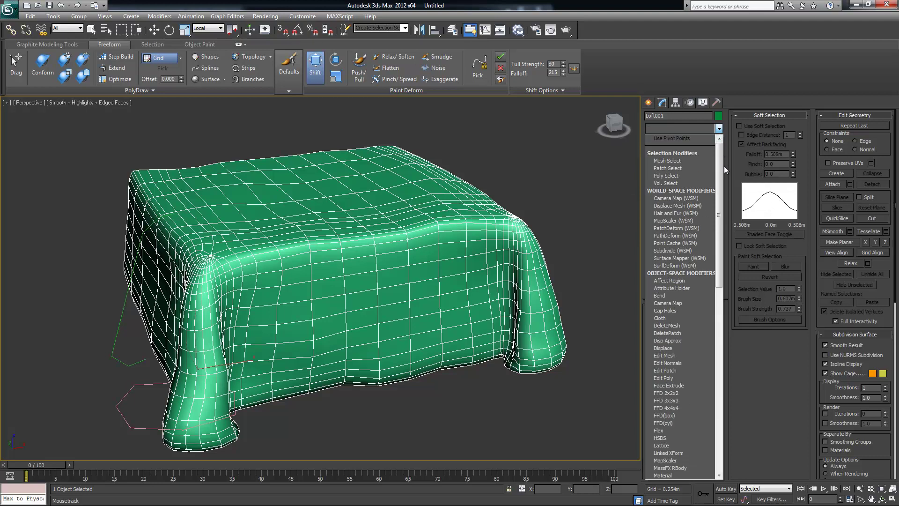
{"action": "left_click_drag", "start_coordinate": [721, 215], "coordinate": [729, 384]}
{"action": "left_click", "coordinate": [678, 363]}
{"action": "key", "text": "w"}
{"action": "middle_click_drag", "start_coordinate": [442, 271], "coordinate": [216, 256], "text": "alt"}
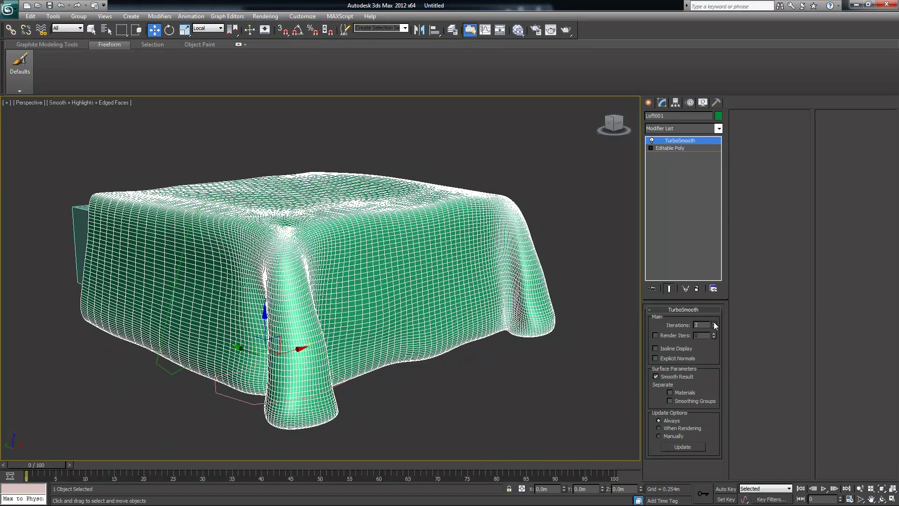
- Collapse the cloth's full modifier stack, holding the scene first, and convert the resulting mesh to Editable Poly
{"action": "right_click", "coordinate": [679, 141]}
{"action": "left_click", "coordinate": [706, 237]}
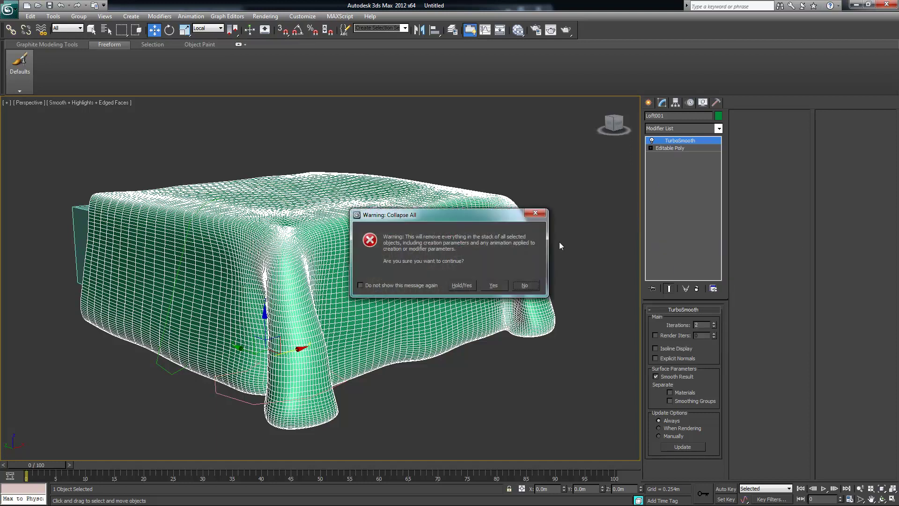
{"action": "left_click", "coordinate": [462, 285]}
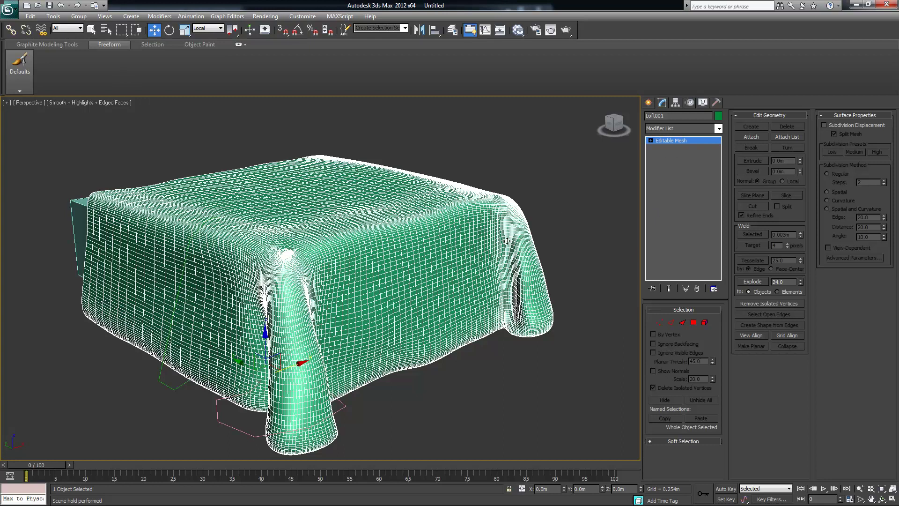
{"action": "right_click", "coordinate": [490, 227]}
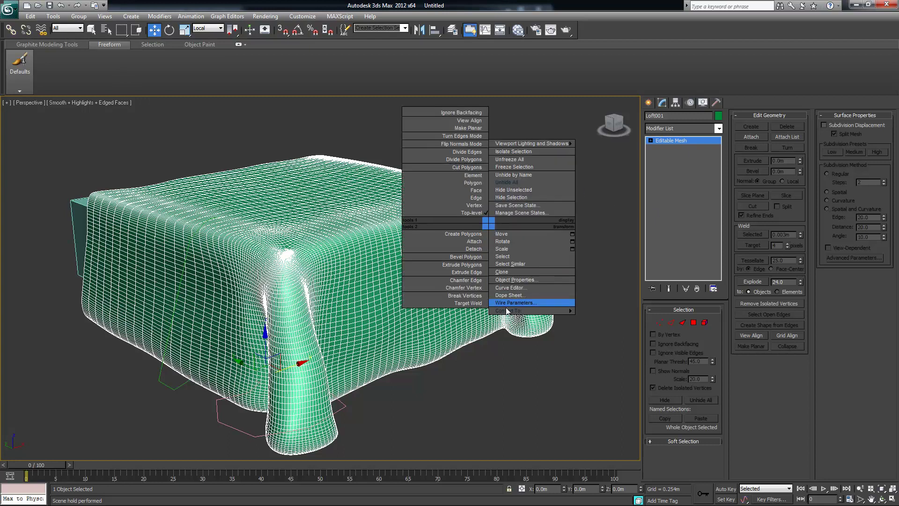
{"action": "mouse_move", "coordinate": [514, 310]}
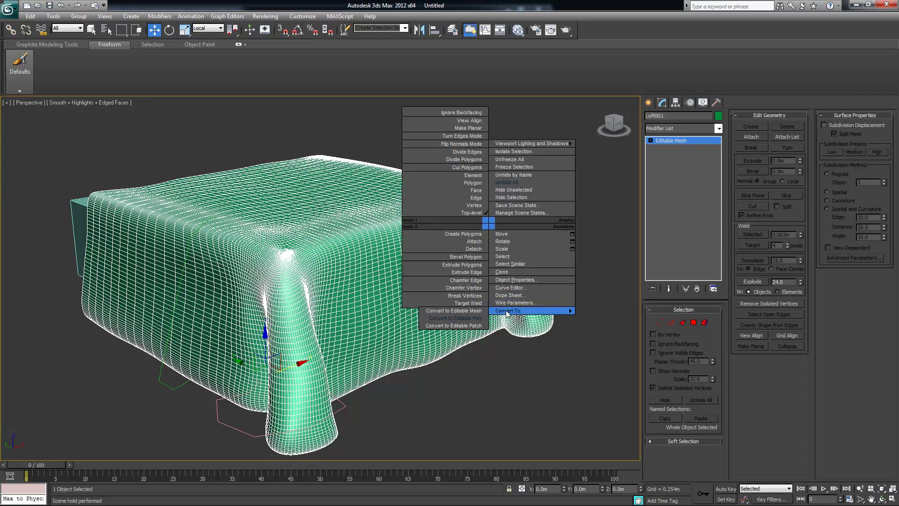
{"action": "left_click", "coordinate": [477, 318]}
{"action": "scroll", "coordinate": [541, 289], "scroll_direction": "up", "scroll_amount": 2}
{"action": "middle_click_drag", "start_coordinate": [541, 289], "coordinate": [311, 233], "text": "alt"}
{"action": "middle_click_drag", "start_coordinate": [360, 279], "coordinate": [394, 243], "text": "alt"}
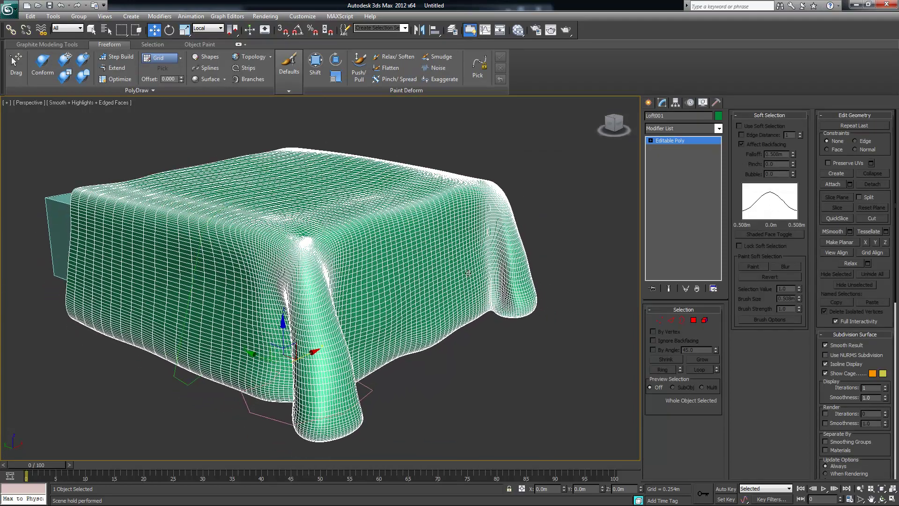
- Paint subtle wrinkles across the cloth's front side using the Push/Pull brush at size 13
{"action": "left_click", "coordinate": [359, 74]}
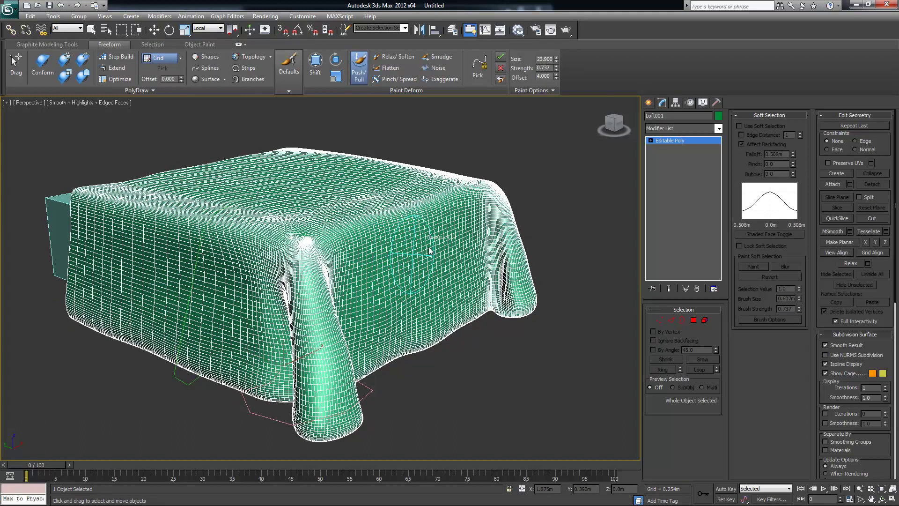
{"action": "left_click_drag", "start_coordinate": [398, 351], "coordinate": [397, 352], "text": "ctrl+shift"}
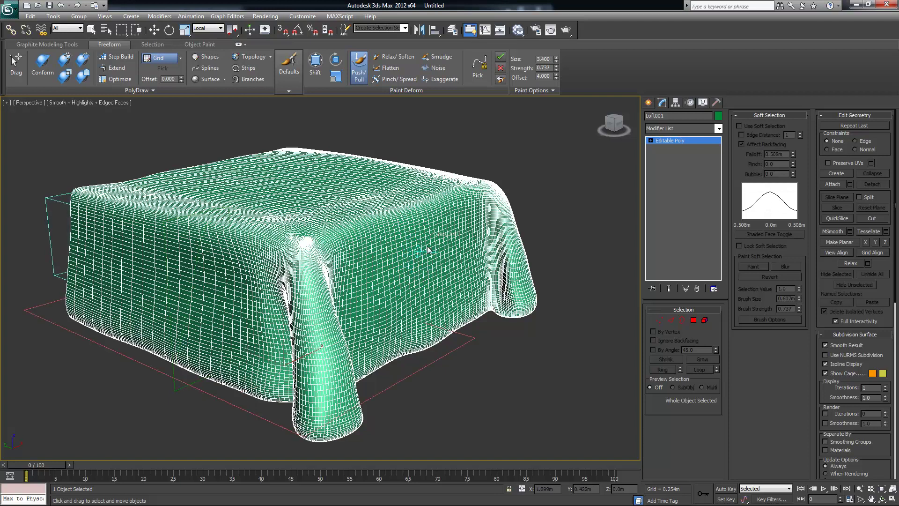
{"action": "left_click_drag", "start_coordinate": [450, 236], "coordinate": [475, 211]}
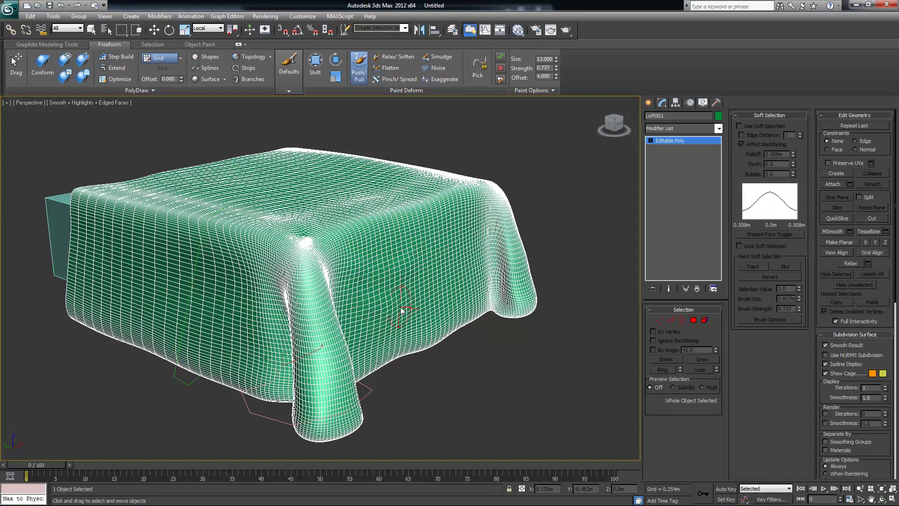
{"action": "left_click_drag", "start_coordinate": [357, 321], "coordinate": [404, 339]}
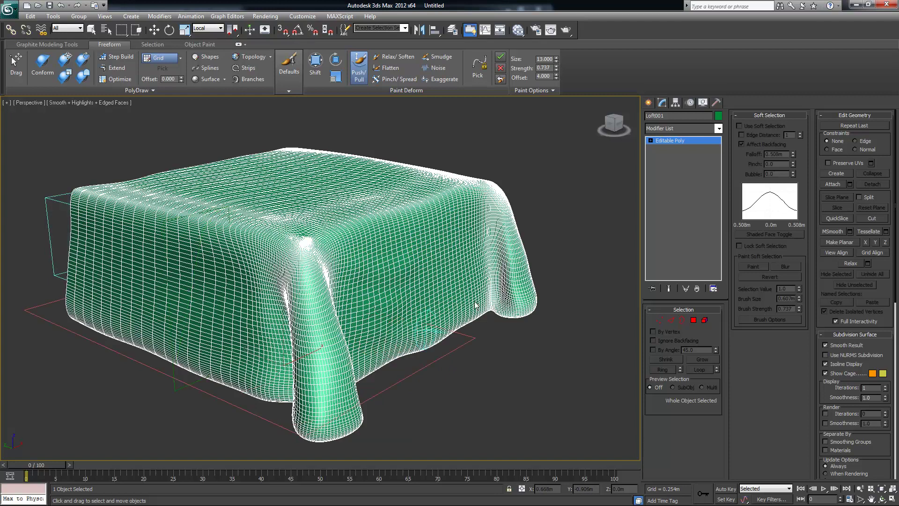
{"action": "middle_click_drag", "start_coordinate": [473, 301], "coordinate": [483, 227], "text": "alt"}
{"action": "mouse_move", "coordinate": [472, 251]}
{"action": "left_mouse_down"}
{"action": "mouse_move", "coordinate": [476, 271]}
{"action": "mouse_move", "coordinate": [459, 287]}
{"action": "mouse_move", "coordinate": [487, 276]}
{"action": "mouse_move", "coordinate": [387, 341]}
{"action": "mouse_move", "coordinate": [442, 290]}
{"action": "mouse_move", "coordinate": [434, 289]}
{"action": "left_mouse_up"}
{"action": "mouse_move", "coordinate": [457, 239]}
{"action": "left_mouse_down"}
{"action": "mouse_move", "coordinate": [423, 271]}
{"action": "mouse_move", "coordinate": [384, 343]}
{"action": "left_mouse_up"}
{"action": "mouse_move", "coordinate": [362, 268]}
{"action": "left_mouse_down"}
{"action": "mouse_move", "coordinate": [351, 270]}
{"action": "mouse_move", "coordinate": [345, 315]}
{"action": "mouse_move", "coordinate": [349, 276]}
{"action": "left_mouse_up"}
{"action": "left_click_drag", "start_coordinate": [339, 329], "coordinate": [406, 320]}
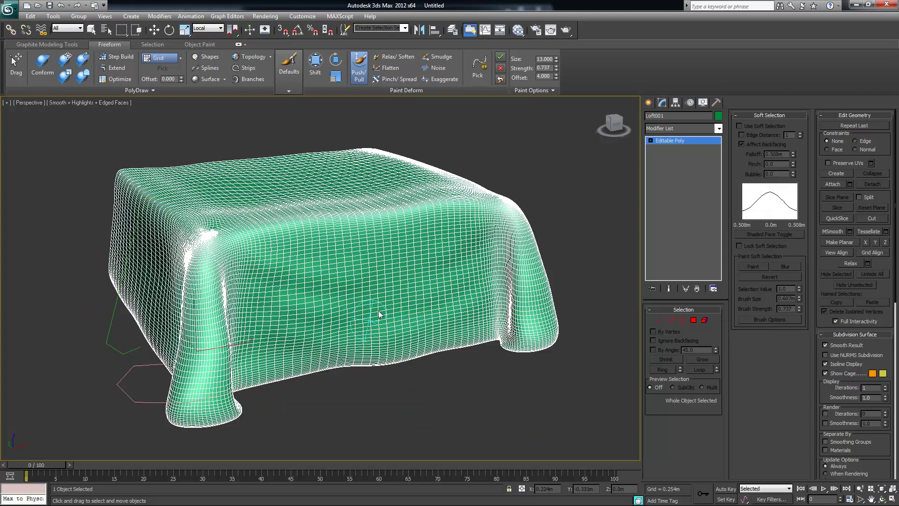
- Hide the edged-faces overlay and examine the painted wrinkles on the shaded cloth
{"action": "middle_click_drag", "start_coordinate": [367, 313], "coordinate": [375, 319], "text": "alt"}
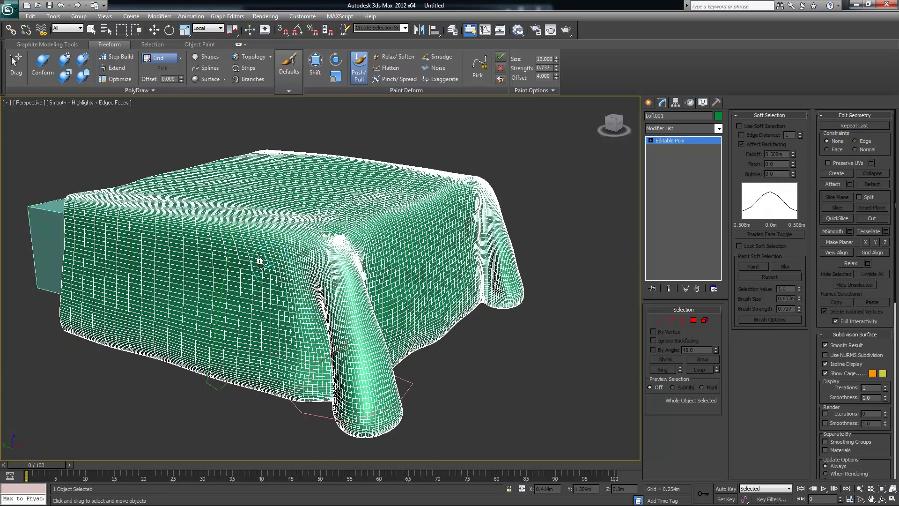
{"action": "middle_click_drag", "start_coordinate": [445, 297], "coordinate": [497, 259], "text": "alt"}
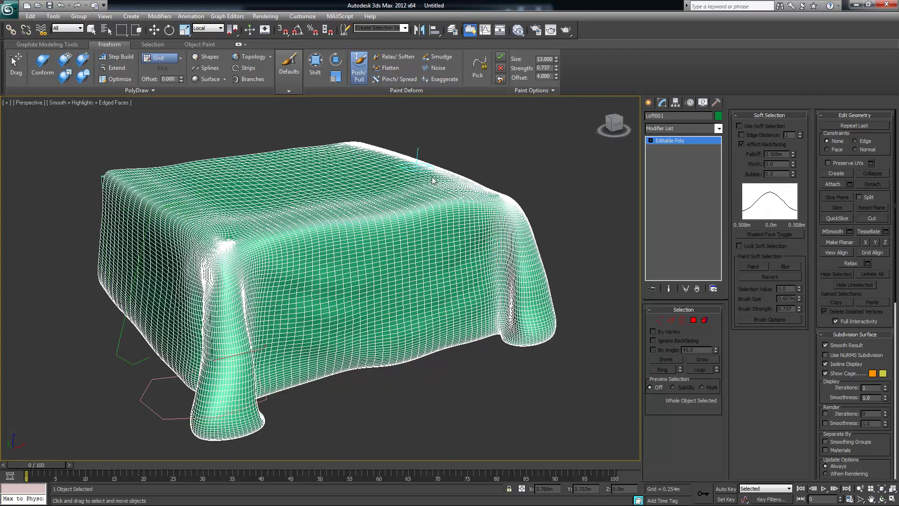
{"action": "middle_click_drag", "start_coordinate": [463, 180], "coordinate": [452, 177], "text": "alt"}
{"action": "key", "text": "F4"}
{"action": "middle_click_drag", "start_coordinate": [431, 286], "coordinate": [287, 272], "text": "alt"}
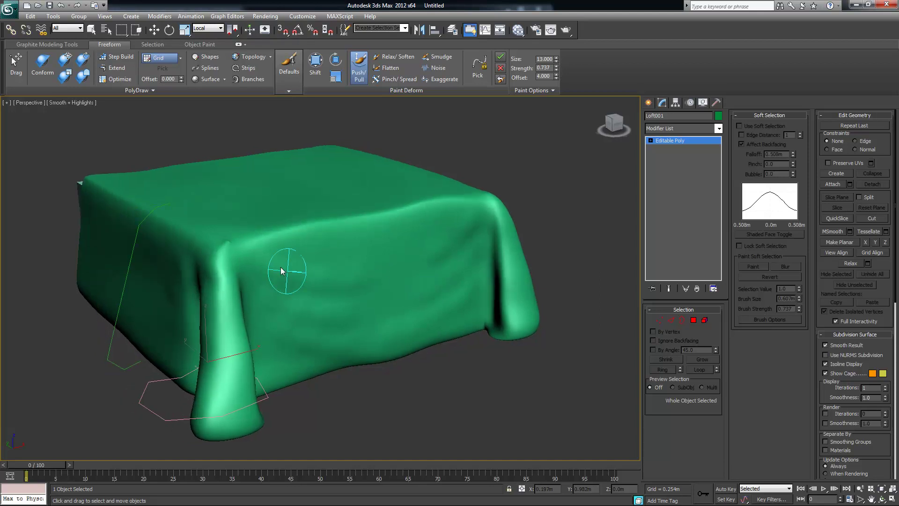
- Paint wrinkles across the cloth's front side beside the near corner fold with the Push/Pull brush
{"action": "mouse_move", "coordinate": [244, 257]}
{"action": "left_mouse_down"}
{"action": "mouse_move", "coordinate": [321, 271]}
{"action": "mouse_move", "coordinate": [281, 281]}
{"action": "mouse_move", "coordinate": [333, 307]}
{"action": "left_mouse_up"}
{"action": "mouse_move", "coordinate": [314, 338]}
{"action": "left_mouse_down"}
{"action": "mouse_move", "coordinate": [265, 305]}
{"action": "mouse_move", "coordinate": [309, 311]}
{"action": "left_mouse_up"}
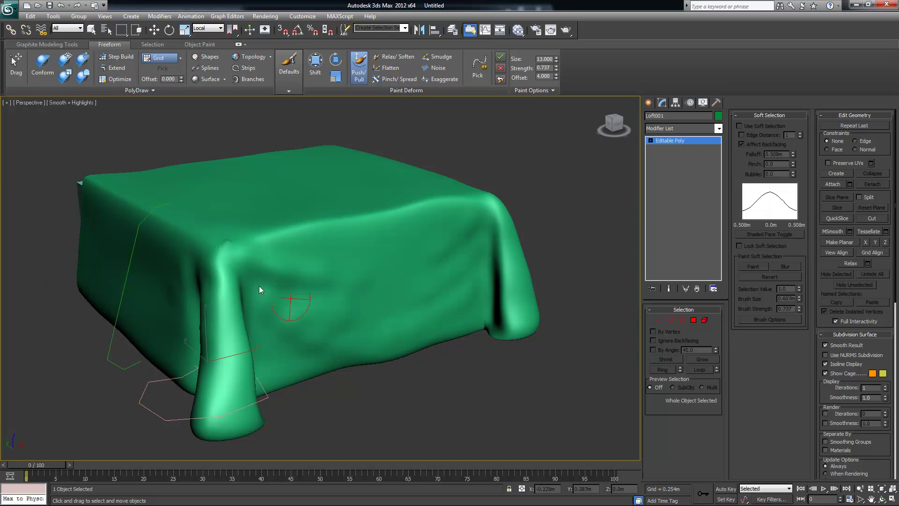
{"action": "mouse_move", "coordinate": [291, 301]}
{"action": "left_mouse_down"}
{"action": "mouse_move", "coordinate": [295, 327]}
{"action": "mouse_move", "coordinate": [309, 339]}
{"action": "mouse_move", "coordinate": [317, 323]}
{"action": "mouse_move", "coordinate": [370, 320]}
{"action": "left_mouse_up"}
- Paint wrinkles on the cloth's adjacent side along the near corner fold, down to its hem, with the Push/Pull brush
{"action": "middle_click_drag", "start_coordinate": [354, 316], "coordinate": [328, 299], "text": "alt"}
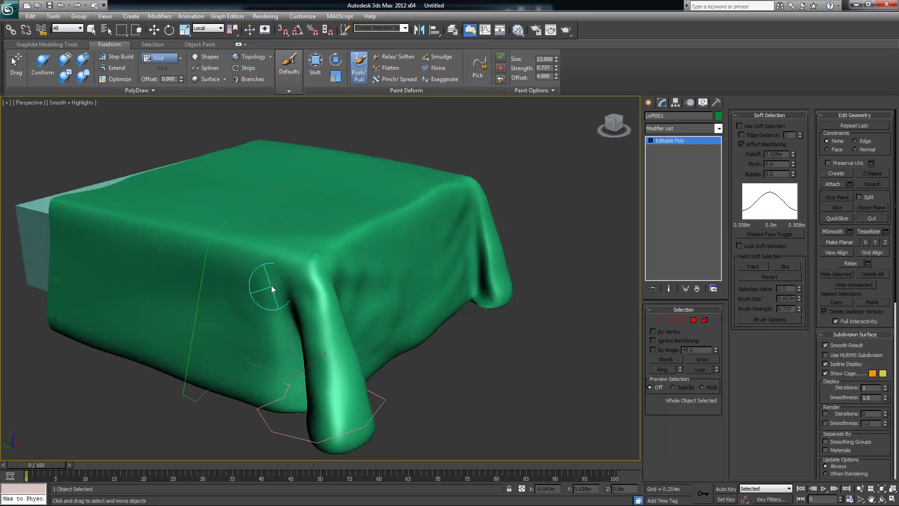
{"action": "mouse_move", "coordinate": [239, 284]}
{"action": "left_mouse_down"}
{"action": "mouse_move", "coordinate": [261, 317]}
{"action": "mouse_move", "coordinate": [254, 337]}
{"action": "mouse_move", "coordinate": [290, 382]}
{"action": "mouse_move", "coordinate": [286, 340]}
{"action": "mouse_move", "coordinate": [245, 272]}
{"action": "mouse_move", "coordinate": [213, 254]}
{"action": "mouse_move", "coordinate": [240, 282]}
{"action": "mouse_move", "coordinate": [291, 310]}
{"action": "left_mouse_up"}
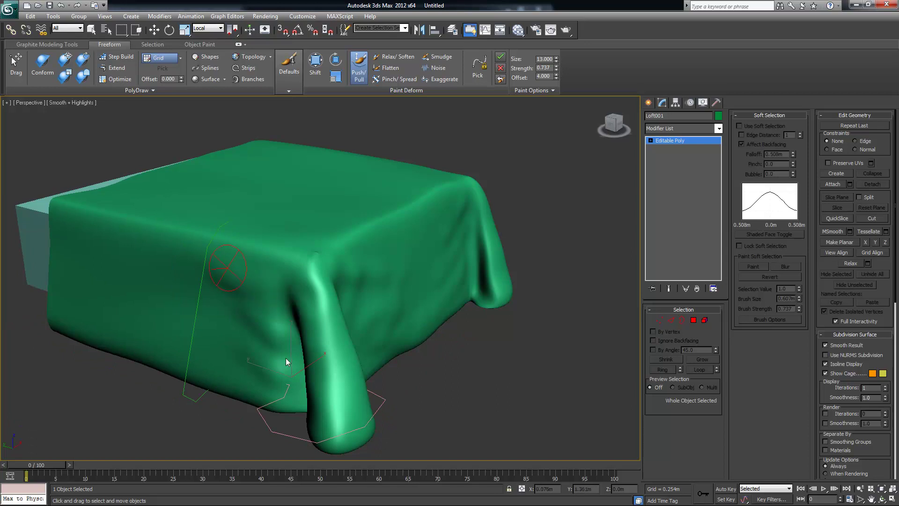
{"action": "mouse_move", "coordinate": [287, 393]}
{"action": "left_mouse_down"}
{"action": "mouse_move", "coordinate": [278, 389]}
{"action": "mouse_move", "coordinate": [282, 409]}
{"action": "left_mouse_up"}
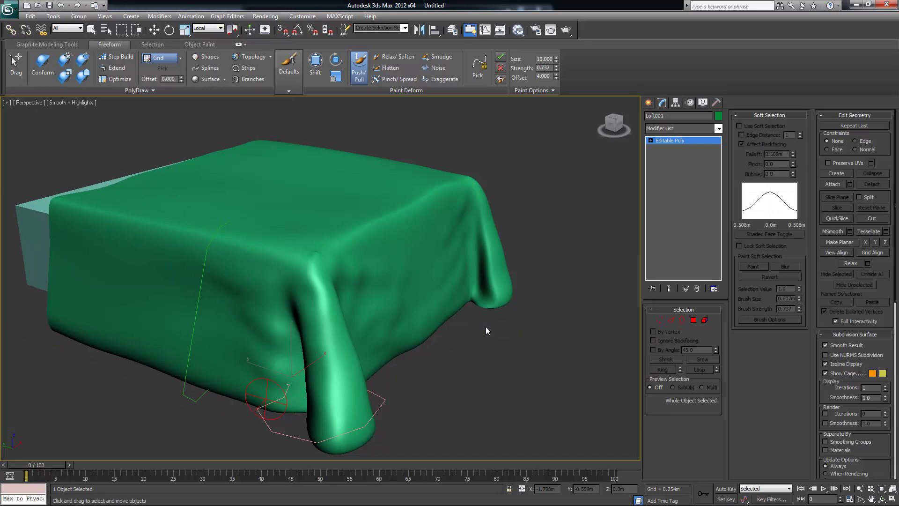
- Refine the top of the near corner fold with the Push/Pull brush and examine the wrinkled cloth from several angles
{"action": "middle_click_drag", "start_coordinate": [442, 313], "coordinate": [426, 309], "text": "alt"}
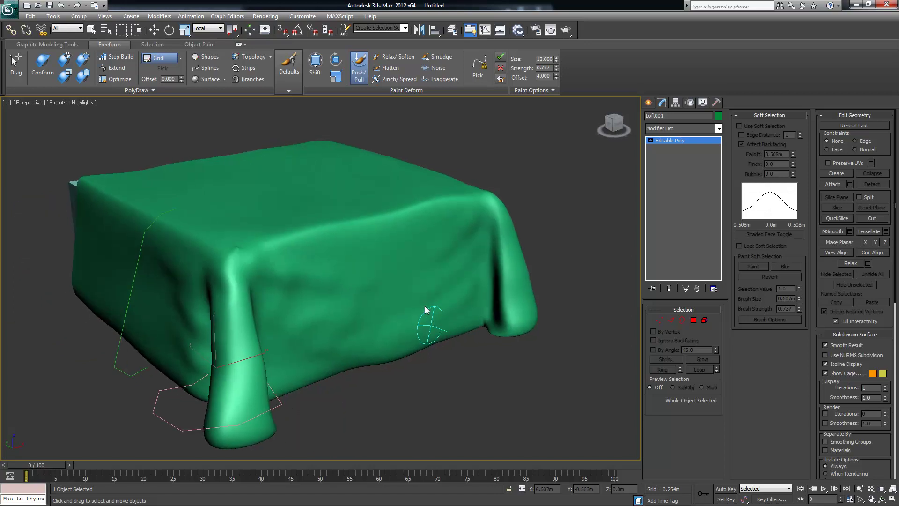
{"action": "left_click_drag", "start_coordinate": [231, 242], "coordinate": [242, 255]}
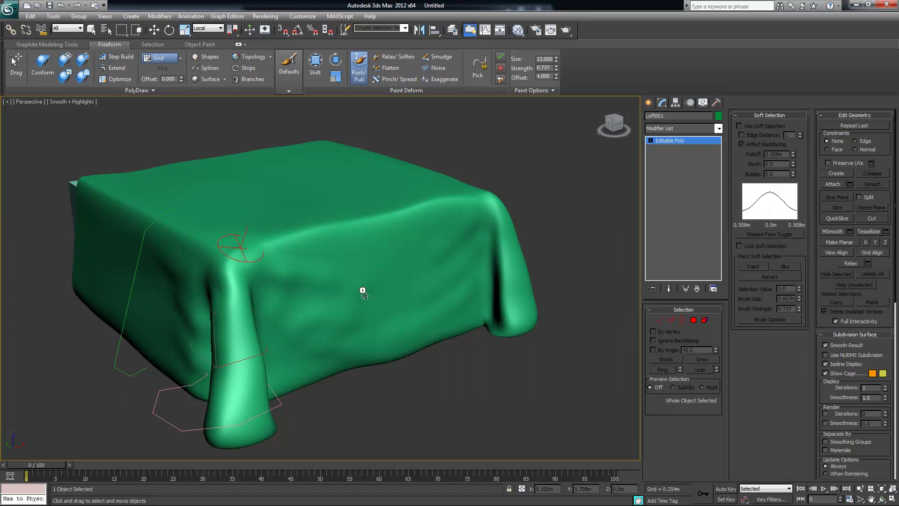
{"action": "mouse_move", "coordinate": [425, 293]}
{"action": "middle_mouse_down", "text": "alt"}
{"action": "mouse_move", "coordinate": [467, 276]}
{"action": "mouse_move", "coordinate": [379, 274]}
{"action": "mouse_move", "coordinate": [392, 286]}
{"action": "mouse_move", "coordinate": [428, 287]}
{"action": "mouse_move", "coordinate": [451, 277]}
{"action": "mouse_move", "coordinate": [440, 264]}
{"action": "mouse_move", "coordinate": [431, 280]}
{"action": "middle_mouse_up", "text": "alt"}
{"action": "scroll", "coordinate": [408, 291], "scroll_direction": "down", "scroll_amount": 2}
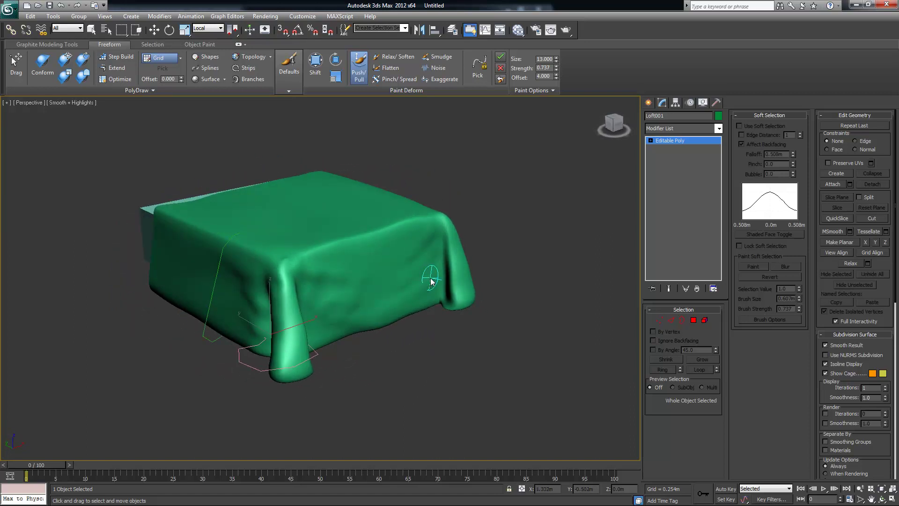
{"action": "middle_click_drag", "start_coordinate": [400, 240], "coordinate": [377, 218], "text": "alt"}
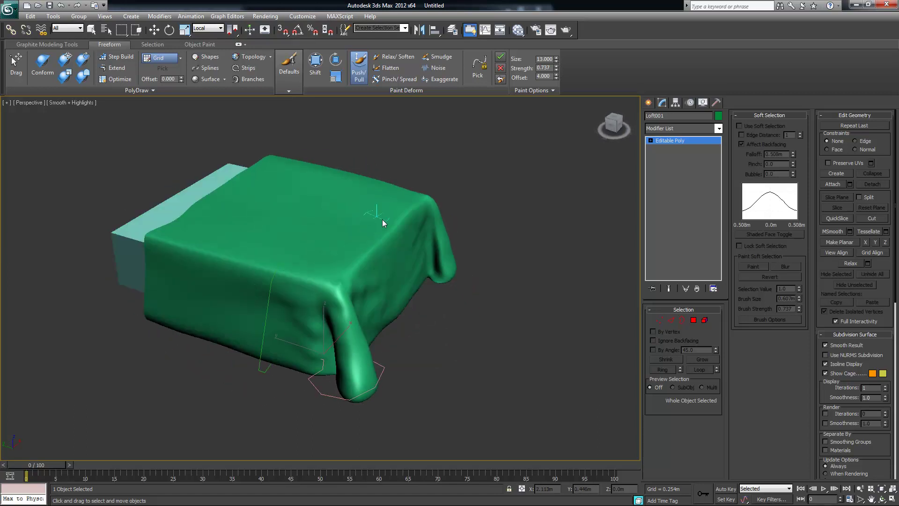
- Reset the program to a new, empty default scene
{"action": "left_click", "coordinate": [9, 9]}
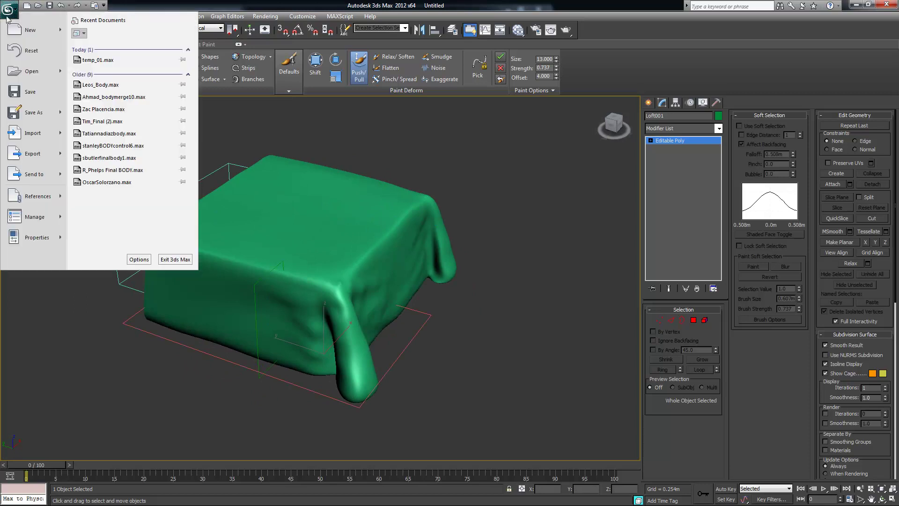
{"action": "left_click", "coordinate": [20, 55]}
{"action": "left_click", "coordinate": [447, 289]}
{"action": "left_click", "coordinate": [440, 276]}
{"action": "left_click", "coordinate": [244, 175]}
- Create a box about 2.49 m long, 2.07 m wide and 0.85 m high, drawing its base in the Top view
{"action": "left_click", "coordinate": [132, 16]}
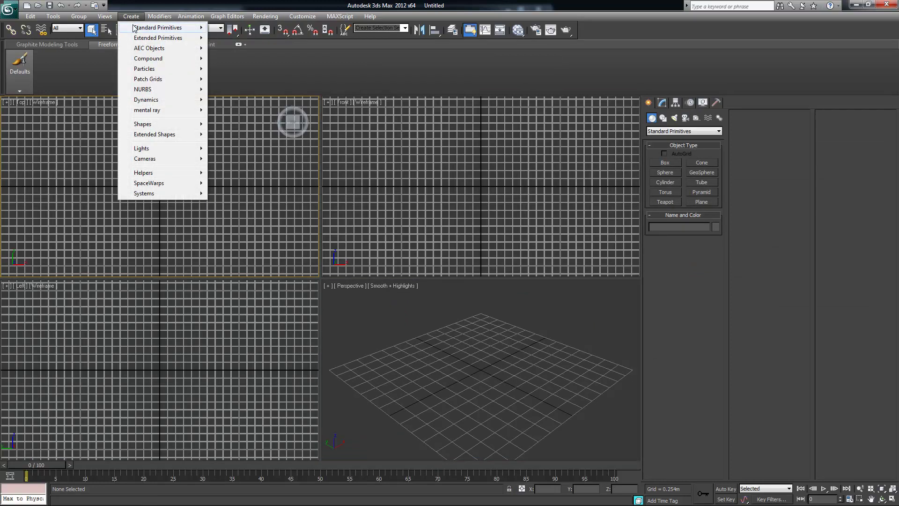
{"action": "mouse_move", "coordinate": [156, 31]}
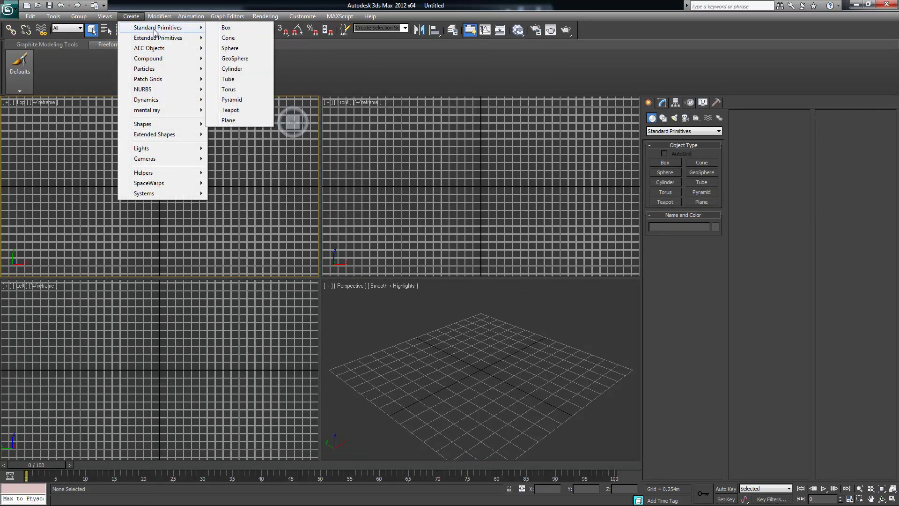
{"action": "left_click", "coordinate": [229, 28]}
{"action": "left_click_drag", "start_coordinate": [126, 108], "coordinate": [191, 186]}
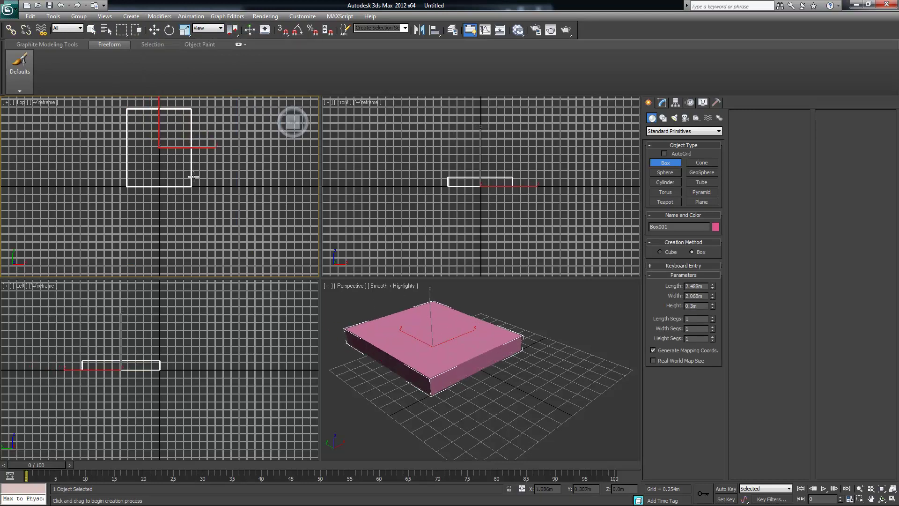
{"action": "left_click", "coordinate": [197, 157]}
{"action": "middle_click_drag", "start_coordinate": [534, 341], "coordinate": [492, 328], "text": "alt"}
{"action": "key", "text": "alt+w"}
{"action": "scroll", "coordinate": [418, 271], "scroll_direction": "up", "scroll_amount": 3}
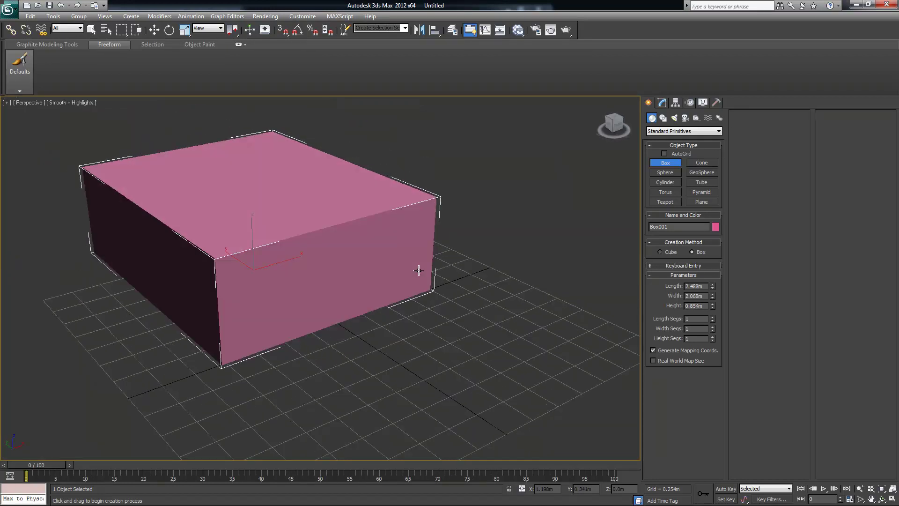
{"action": "right_click", "coordinate": [357, 230]}
- Convert the box to Editable Poly
{"action": "right_click", "coordinate": [349, 217]}
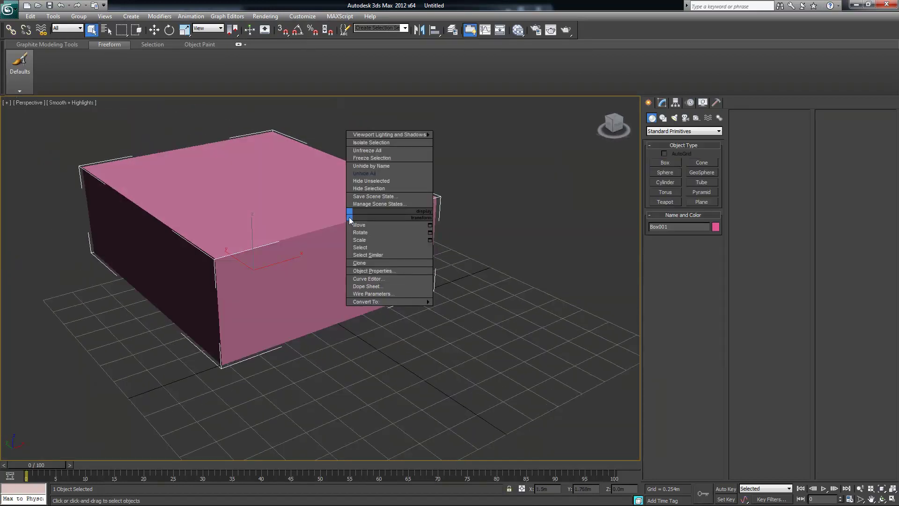
{"action": "mouse_move", "coordinate": [377, 303]}
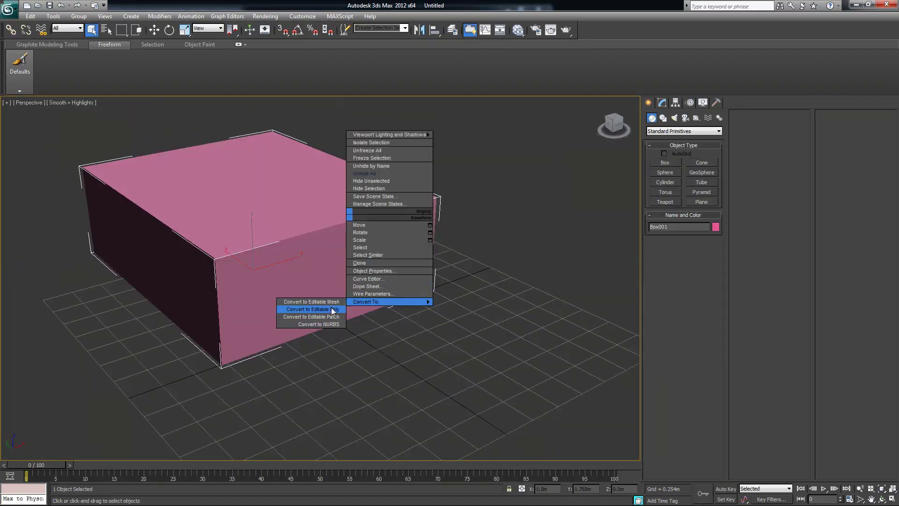
{"action": "left_click", "coordinate": [312, 309]}
- Show edged faces and chamfer all edges of the box by about 0.12 m with 3 segments
{"action": "middle_click_drag", "start_coordinate": [469, 270], "coordinate": [631, 314]}
{"action": "left_click", "coordinate": [672, 322]}
{"action": "left_click_drag", "start_coordinate": [71, 116], "coordinate": [514, 392]}
{"action": "key", "text": "F4"}
{"action": "key", "text": "j"}
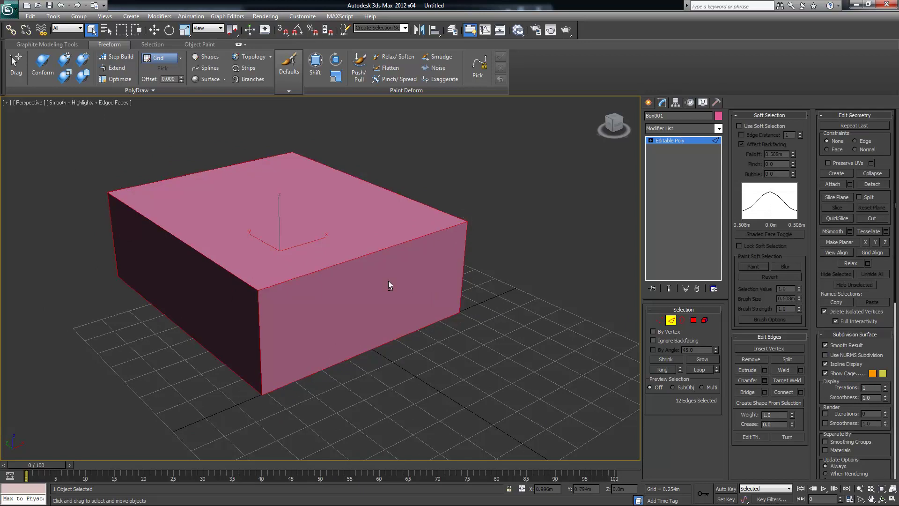
{"action": "middle_click_drag", "start_coordinate": [404, 282], "coordinate": [395, 286], "text": "alt"}
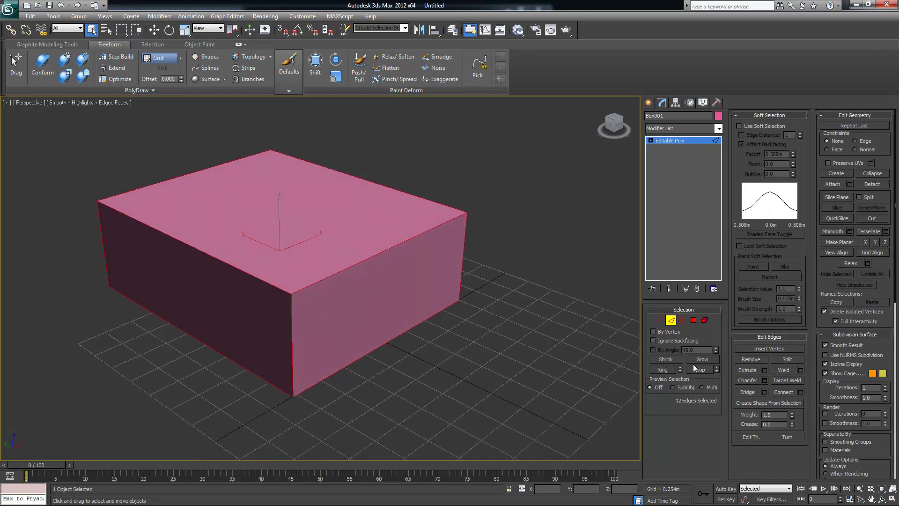
{"action": "left_click", "coordinate": [764, 380]}
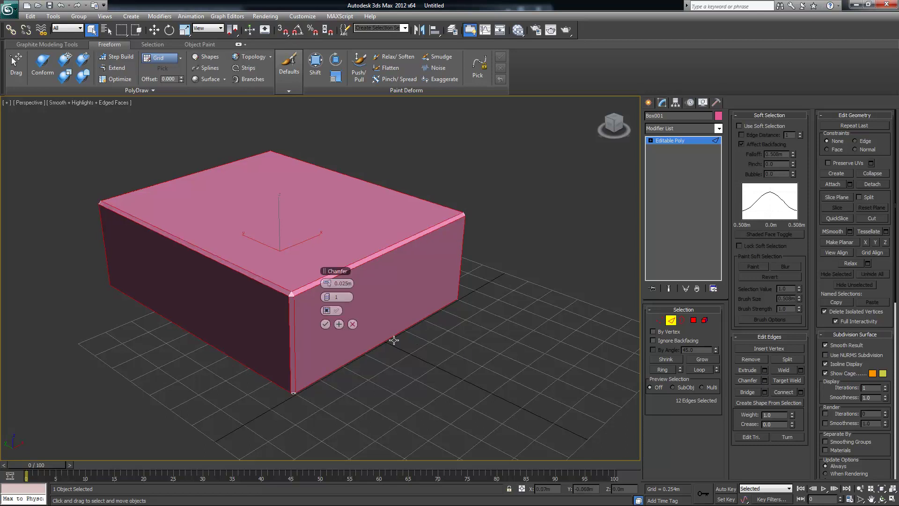
{"action": "left_click_drag", "start_coordinate": [329, 297], "coordinate": [330, 280]}
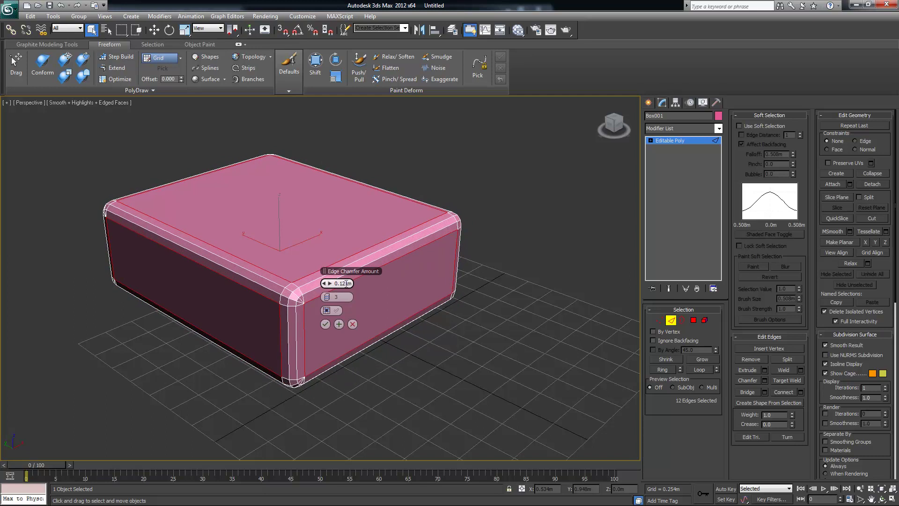
{"action": "left_click", "coordinate": [325, 323]}
{"action": "left_click", "coordinate": [520, 271]}
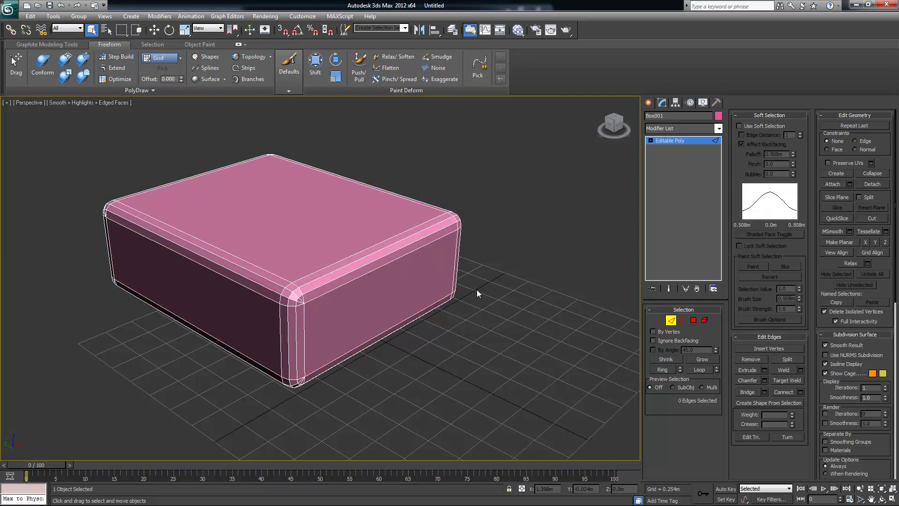
- Create a ground plane about 6.11 m long and 5.99 m wide around the box, drawn in the Top view
{"action": "scroll", "coordinate": [466, 290], "scroll_direction": "down", "scroll_amount": 3}
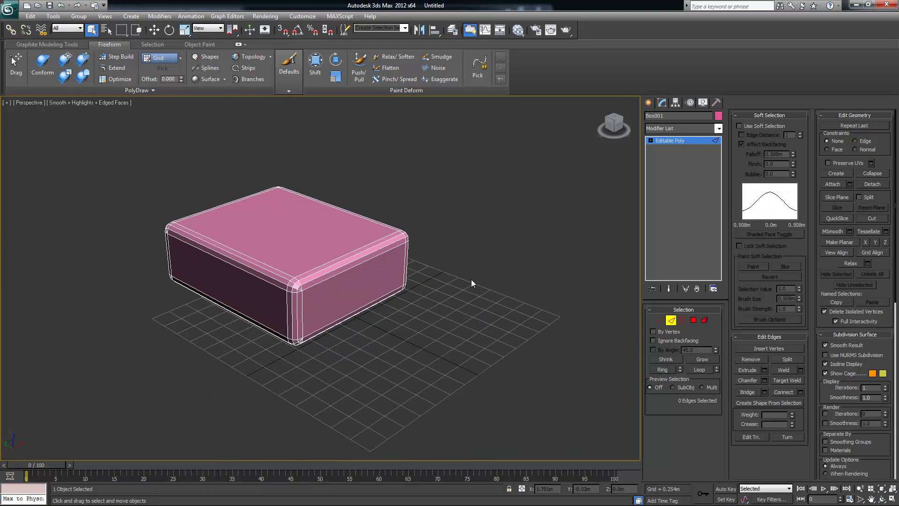
{"action": "left_click", "coordinate": [72, 18]}
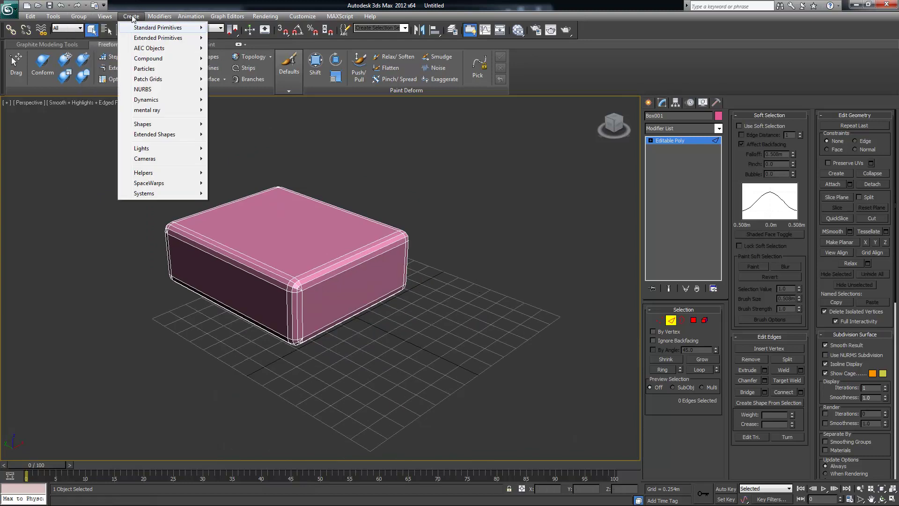
{"action": "mouse_move", "coordinate": [143, 27]}
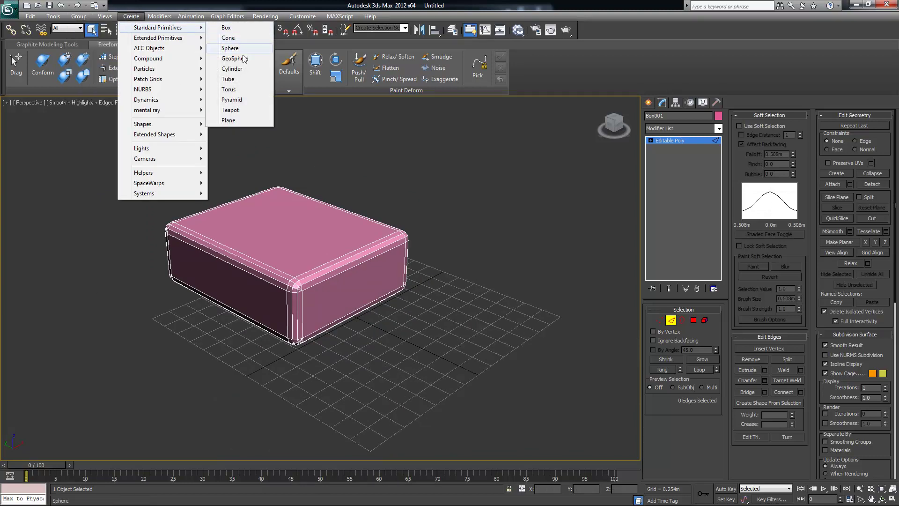
{"action": "left_click", "coordinate": [229, 120]}
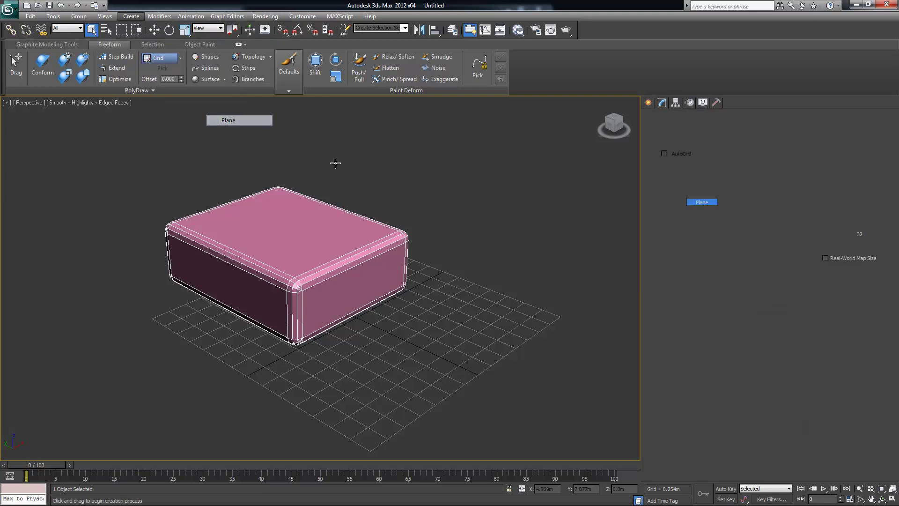
{"action": "key", "text": "alt+w"}
{"action": "middle_click_drag", "start_coordinate": [221, 205], "coordinate": [210, 218]}
{"action": "scroll", "coordinate": [173, 182], "scroll_direction": "down", "scroll_amount": 3}
{"action": "middle_click_drag", "start_coordinate": [133, 171], "coordinate": [132, 173]}
{"action": "left_click_drag", "start_coordinate": [105, 132], "coordinate": [200, 228]}
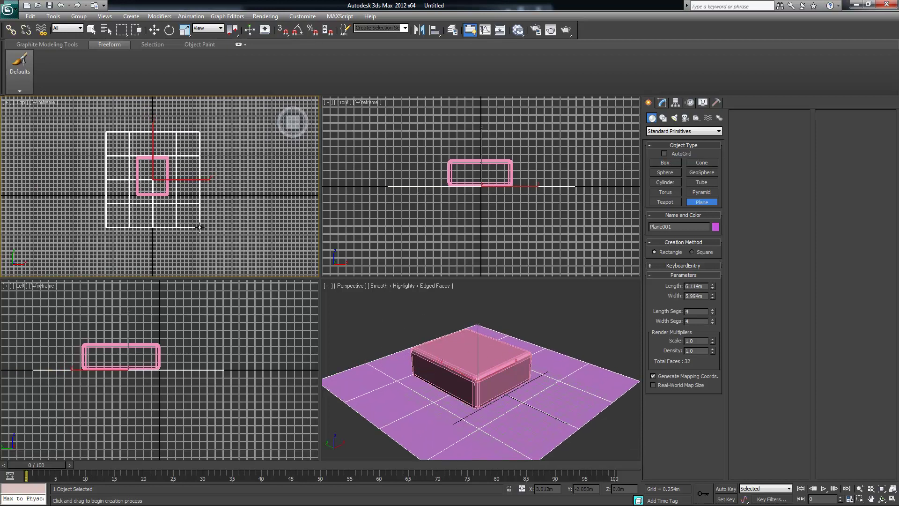
{"action": "middle_click_drag", "start_coordinate": [559, 375], "coordinate": [579, 369], "text": "alt"}
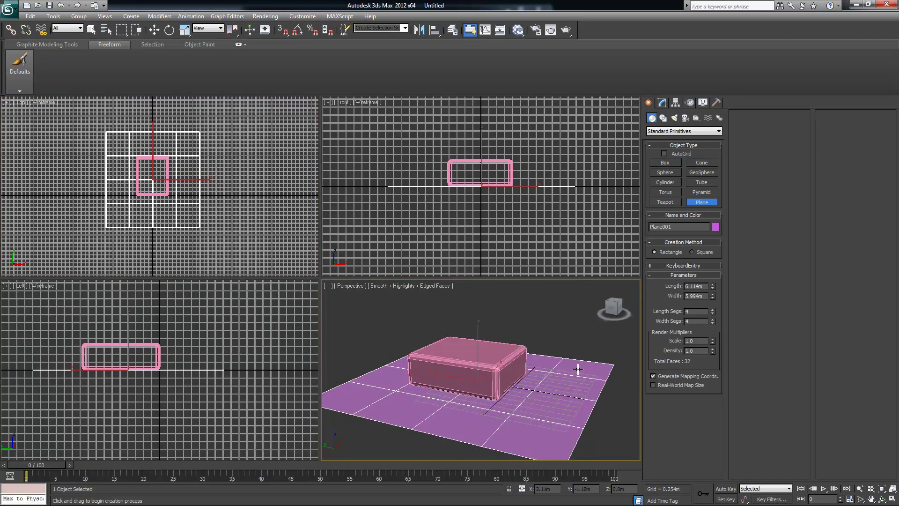
- Create a second plane about 2.82 m long and 3.32 m wide in the Top view, overlapping the box on all sides
{"action": "key", "text": "alt+w"}
{"action": "middle_click_drag", "start_coordinate": [518, 351], "coordinate": [412, 275], "text": "alt"}
{"action": "key", "text": "alt+w"}
{"action": "left_click", "coordinate": [241, 184]}
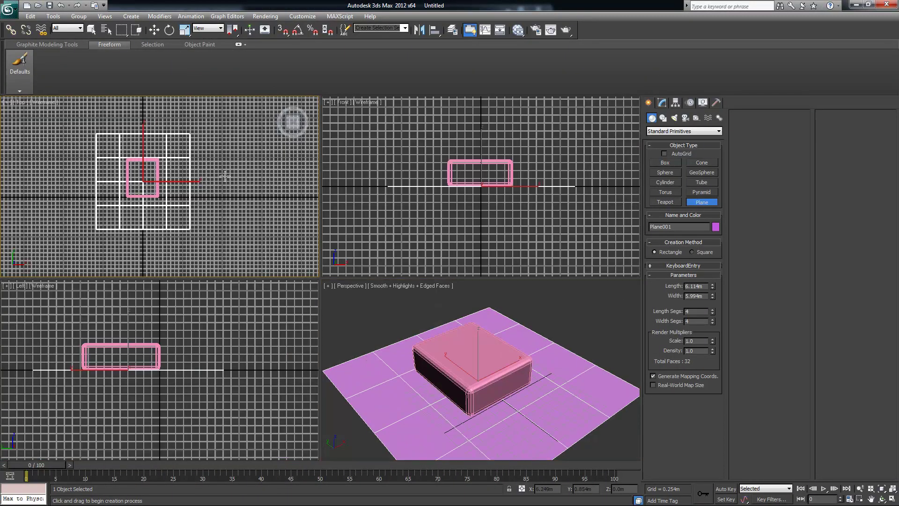
{"action": "middle_click_drag", "start_coordinate": [135, 169], "coordinate": [143, 191]}
{"action": "scroll", "coordinate": [140, 174], "scroll_direction": "up", "scroll_amount": 2}
{"action": "scroll", "coordinate": [162, 176], "scroll_direction": "up", "scroll_amount": 6}
{"action": "scroll", "coordinate": [146, 181], "scroll_direction": "down", "scroll_amount": 1}
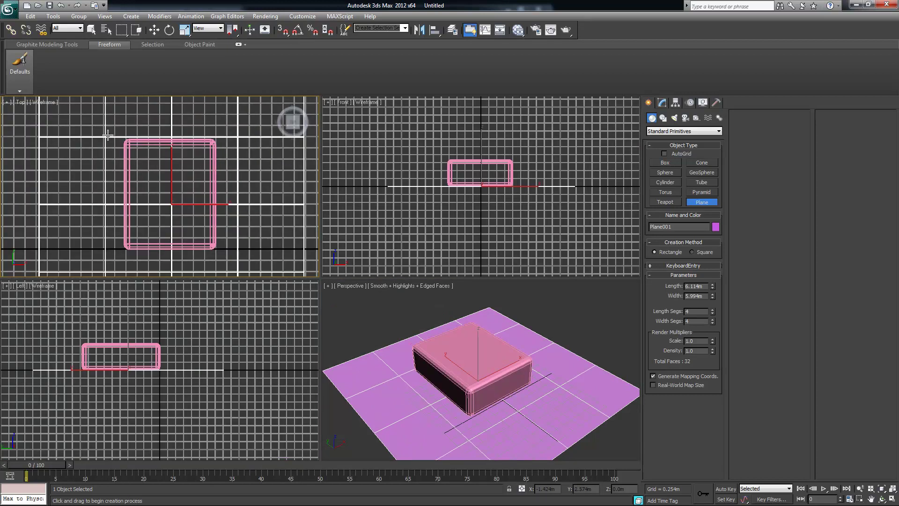
{"action": "left_click_drag", "start_coordinate": [97, 145], "coordinate": [244, 270]}
- Raise the second plane above the box to a height of about 0.93 m
{"action": "middle_click_drag", "start_coordinate": [594, 336], "coordinate": [534, 333], "text": "alt"}
{"action": "key", "text": "alt+w"}
{"action": "key", "text": "w"}
{"action": "left_click_drag", "start_coordinate": [302, 267], "coordinate": [448, 267]}
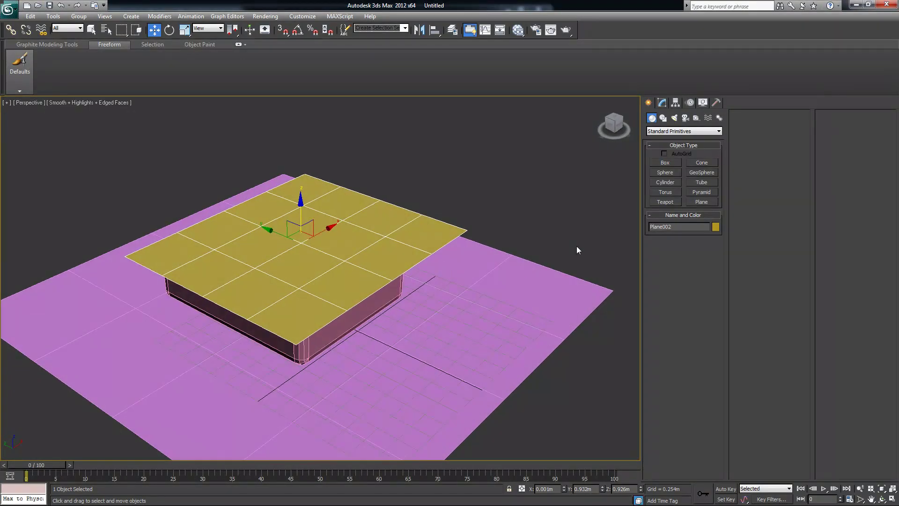
- Set the raised plane's length and width segments to 50 each
{"action": "left_click", "coordinate": [662, 103]}
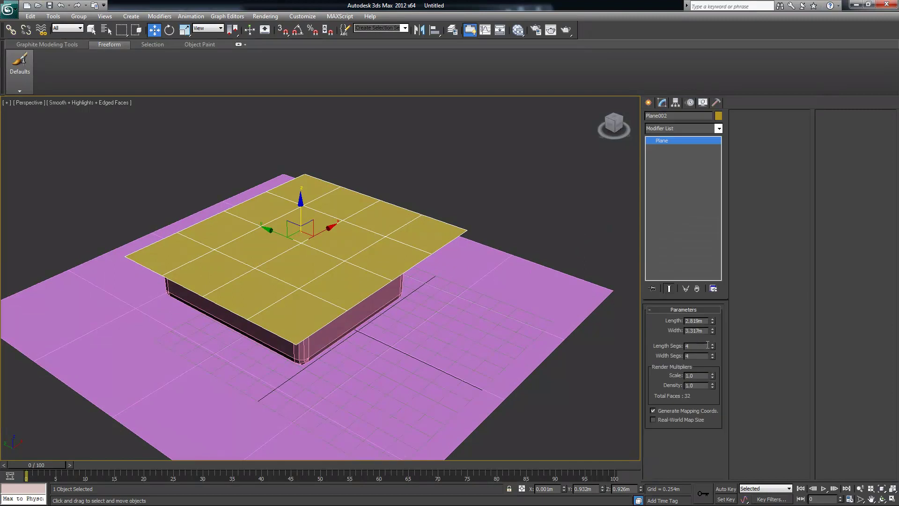
{"action": "double_click", "coordinate": [697, 346]}
{"action": "type", "text": "50"}
{"action": "key", "text": "Return"}
{"action": "double_click", "coordinate": [701, 355]}
{"action": "type", "text": "50"}
{"action": "key", "text": "Return"}
- Rename the raised plane BedSpread and the chamfered box Mattress
{"action": "middle_click_drag", "start_coordinate": [395, 155], "coordinate": [410, 145], "text": "alt"}
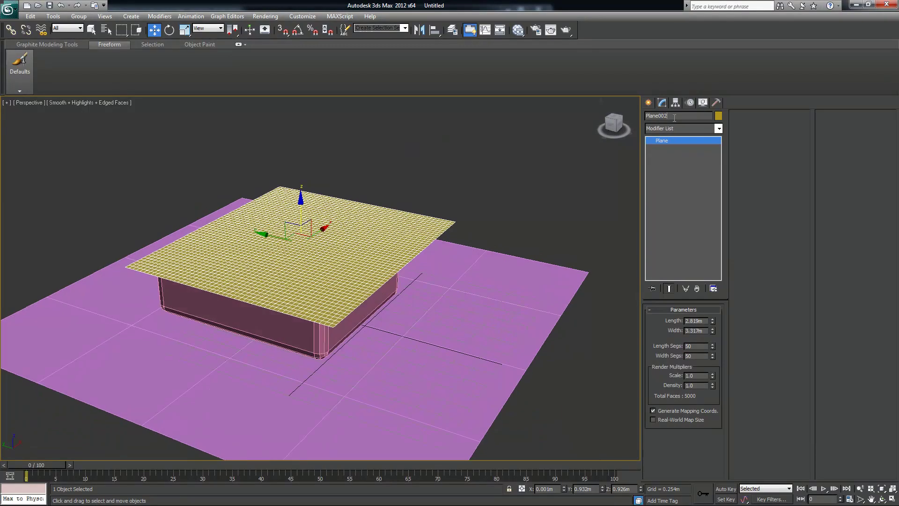
{"action": "type", "text": "Spread"}
{"action": "left_click", "coordinate": [330, 345]}
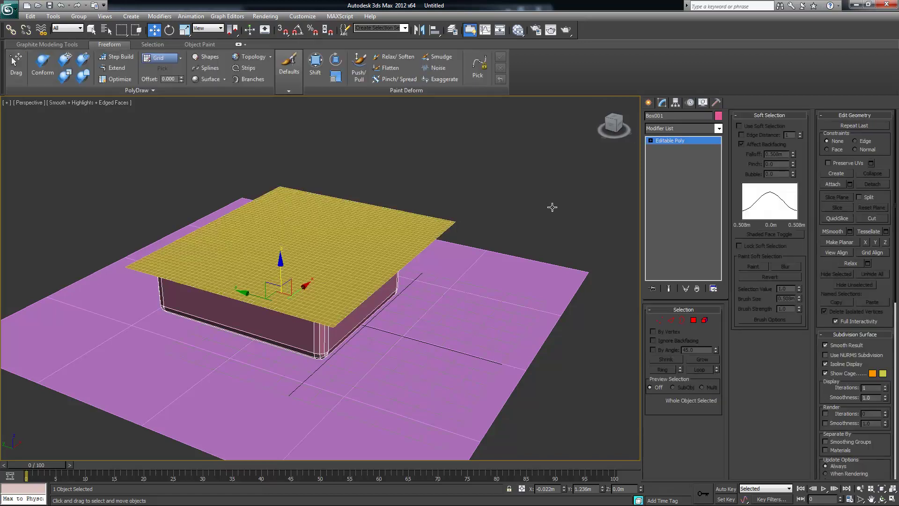
{"action": "double_click", "coordinate": [673, 114]}
{"action": "type", "text": "Mattress"}
- Rename the large ground plane beneath the box
{"action": "left_click", "coordinate": [429, 322]}
{"action": "left_click", "coordinate": [685, 143]}
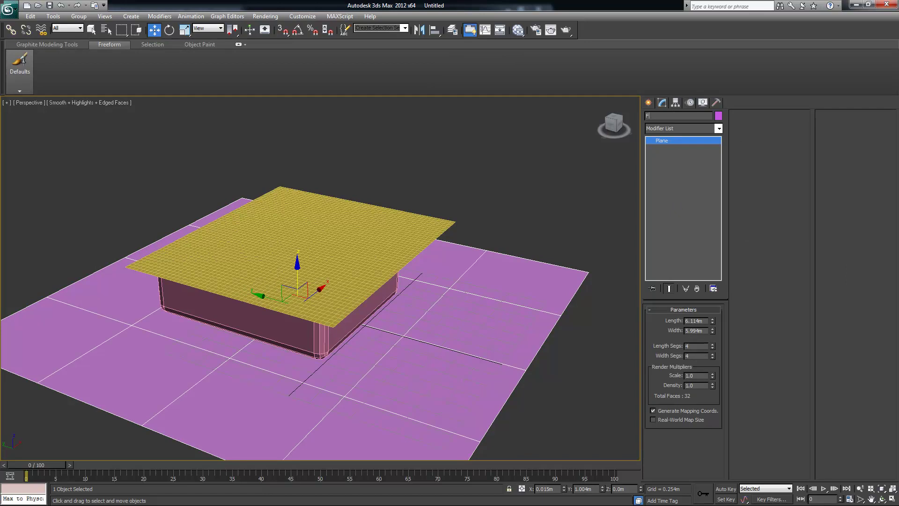
{"action": "left_click", "coordinate": [532, 125]}
{"action": "middle_click_drag", "start_coordinate": [533, 156], "coordinate": [467, 193], "text": "alt"}
{"action": "left_click", "coordinate": [463, 192]}
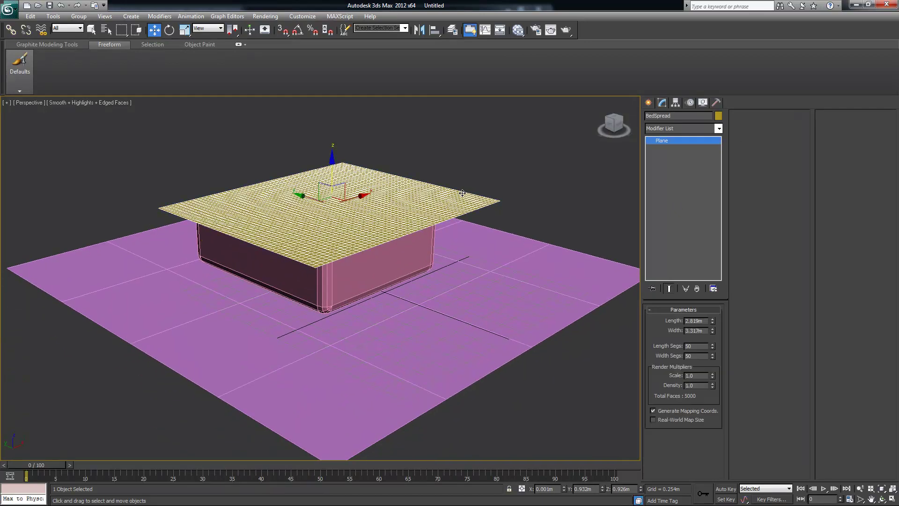
{"action": "mouse_move", "coordinate": [514, 172]}
{"action": "middle_mouse_down", "text": "alt"}
{"action": "mouse_move", "coordinate": [542, 171]}
{"action": "mouse_move", "coordinate": [532, 170]}
{"action": "middle_mouse_up", "text": "alt"}
{"action": "key", "text": "ctrl+a"}
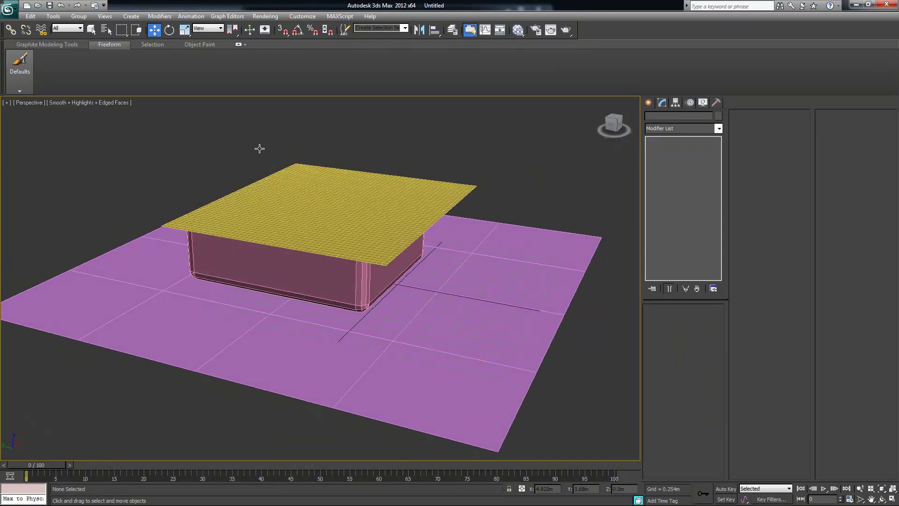
- Apply a shared Cloth modifier to the bedspread, mattress and floor
{"action": "middle_click_drag", "start_coordinate": [483, 271], "coordinate": [496, 278], "text": "alt"}
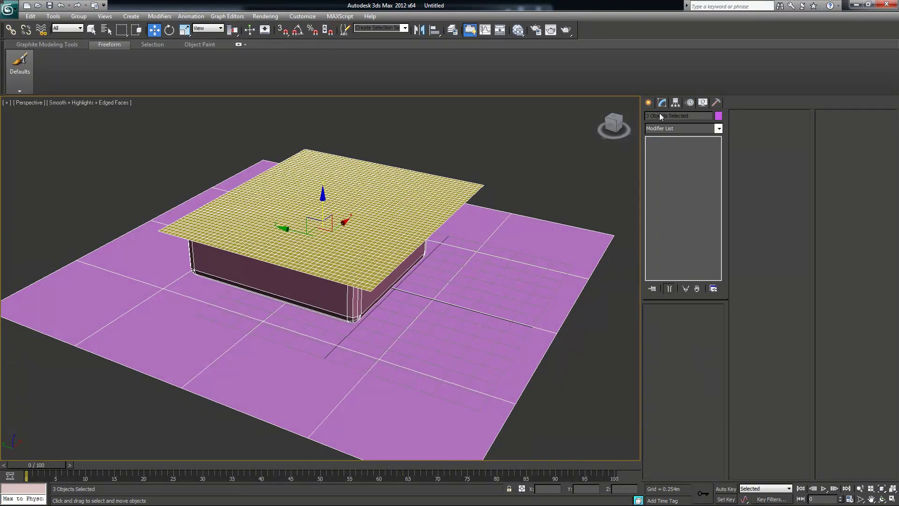
{"action": "left_click", "coordinate": [719, 130]}
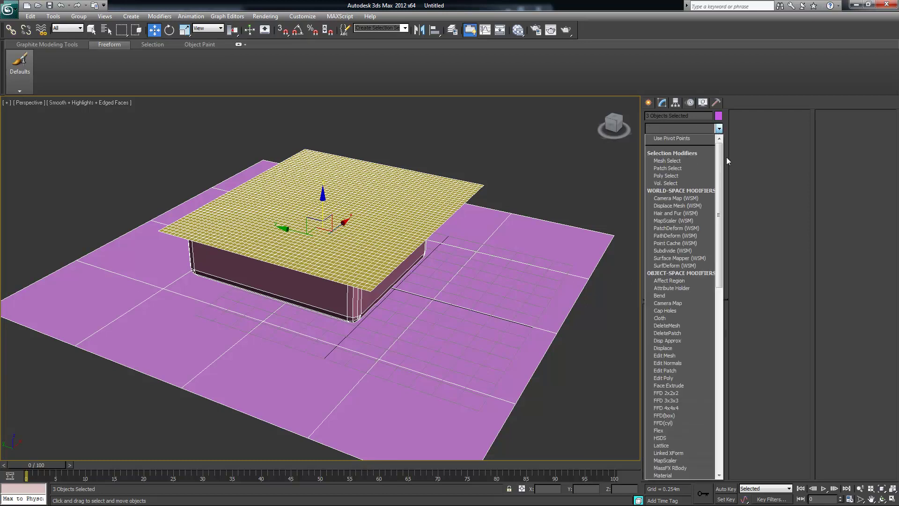
{"action": "left_click_drag", "start_coordinate": [721, 165], "coordinate": [721, 308]}
{"action": "left_click_drag", "start_coordinate": [716, 309], "coordinate": [734, 204]}
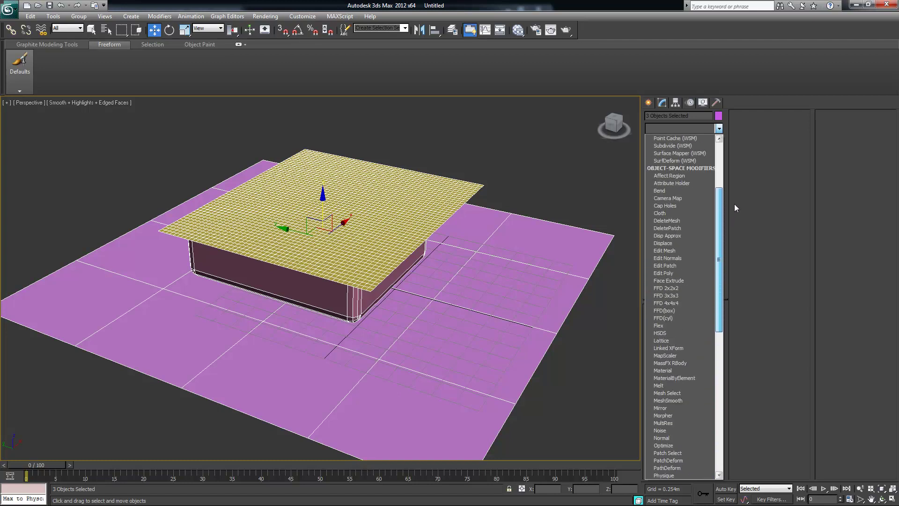
{"action": "left_click", "coordinate": [658, 213]}
{"action": "left_click", "coordinate": [660, 141]}
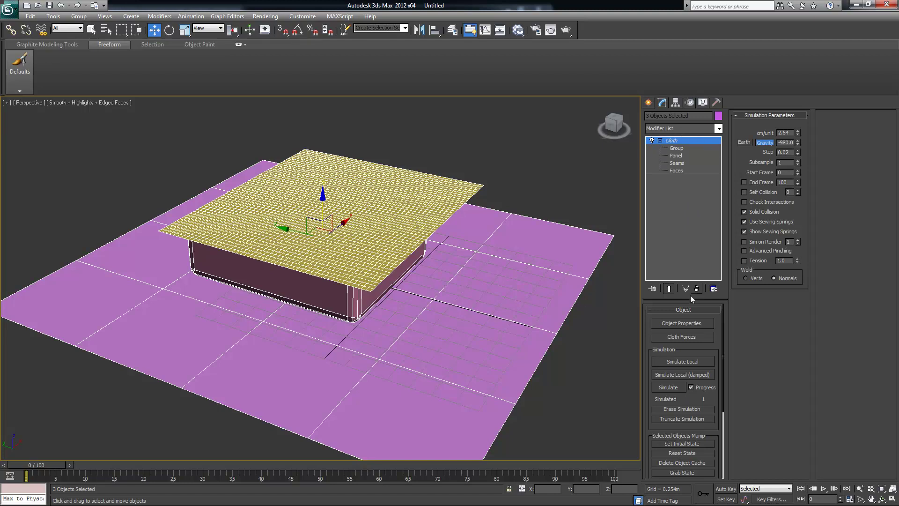
- In the cloth object properties, define BedSpread as Cloth with the Cotton preset
{"action": "left_click", "coordinate": [687, 322]}
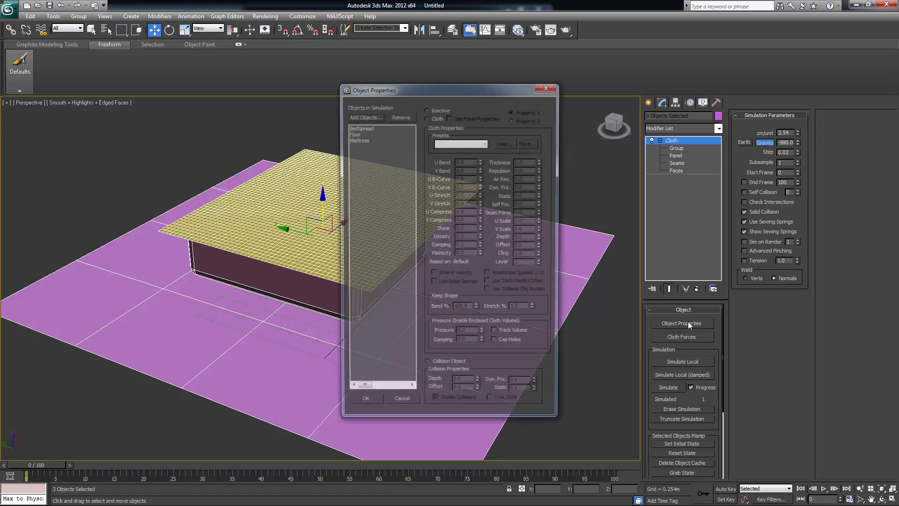
{"action": "left_click_drag", "start_coordinate": [448, 92], "coordinate": [124, 114]}
{"action": "left_click", "coordinate": [47, 154]}
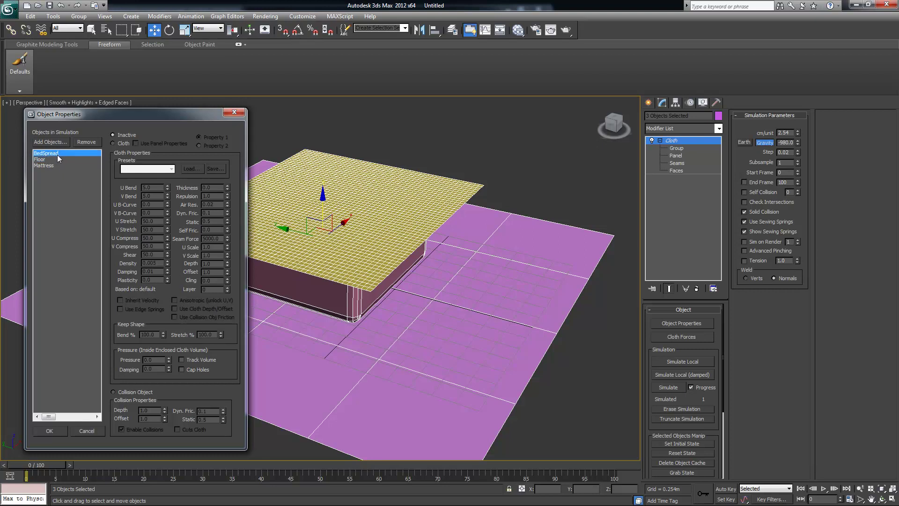
{"action": "left_click", "coordinate": [114, 143]}
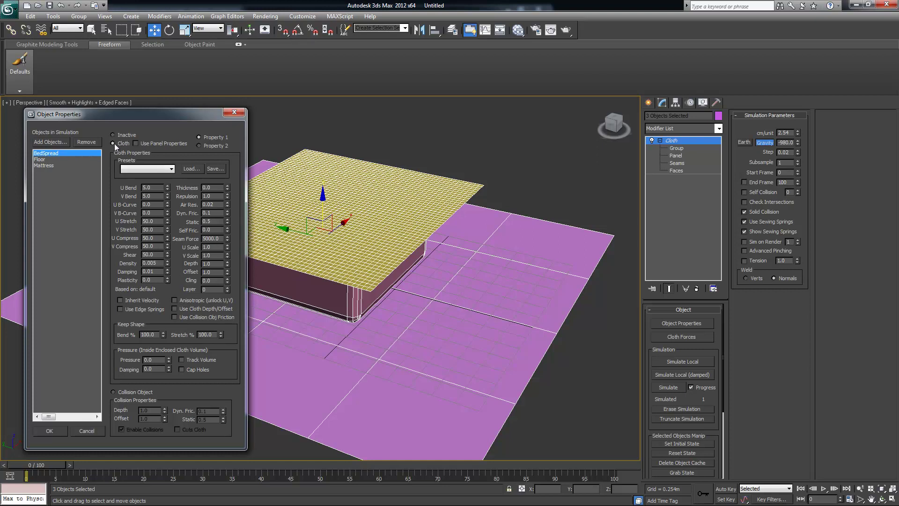
{"action": "left_click", "coordinate": [171, 169]}
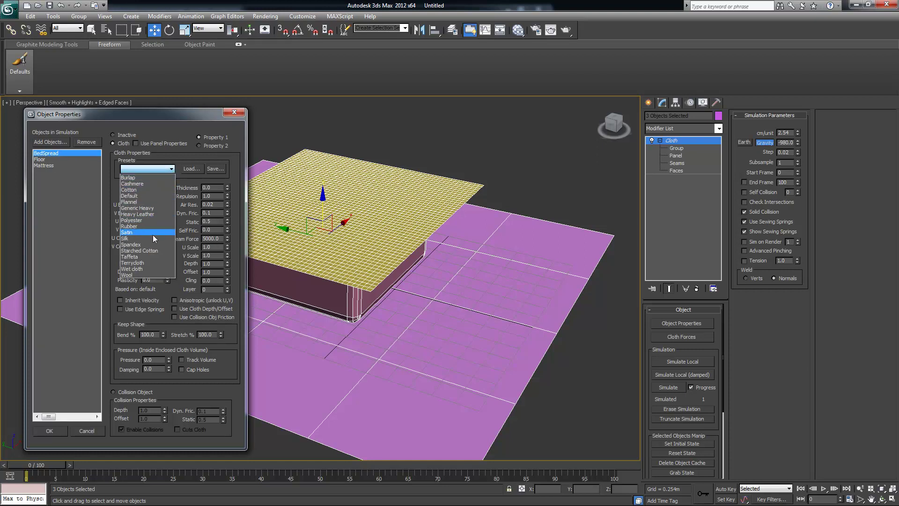
{"action": "left_click", "coordinate": [144, 189]}
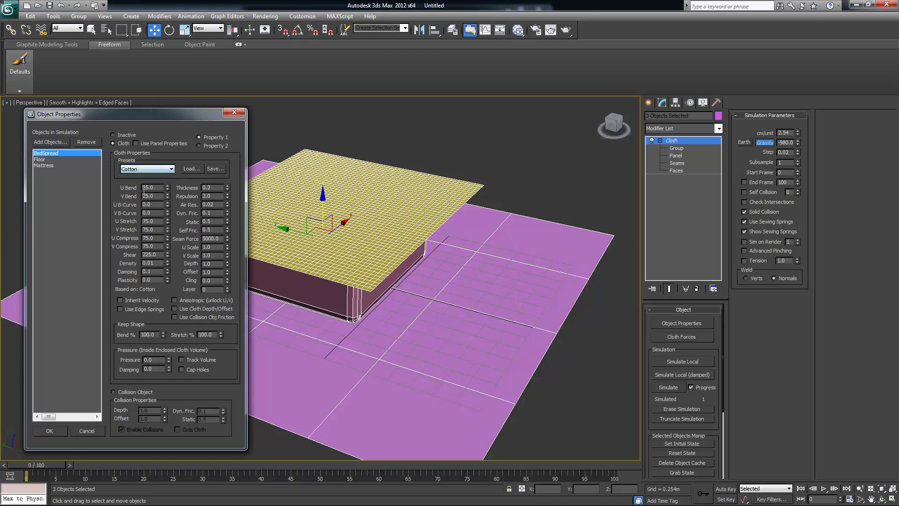
- Define Floor and Mattress as collision objects and accept the cloth object properties
{"action": "left_click", "coordinate": [44, 160]}
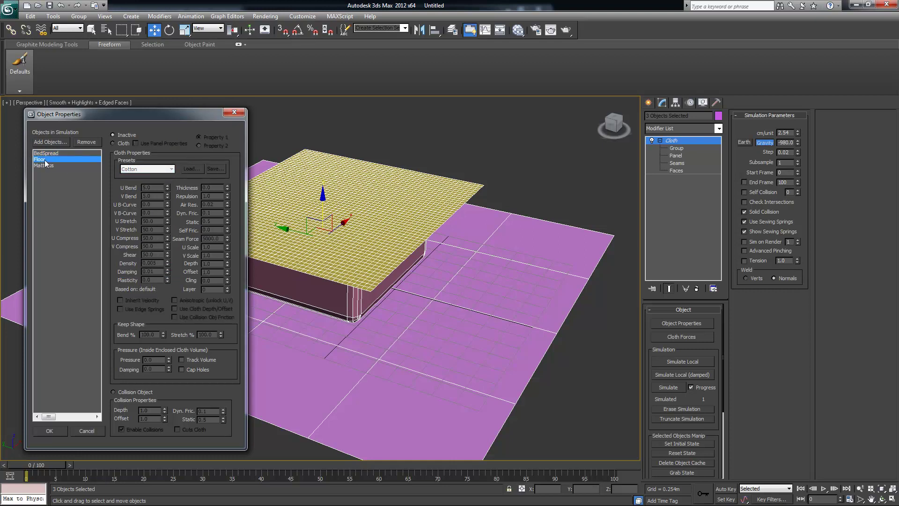
{"action": "left_click", "coordinate": [49, 165], "text": "shift"}
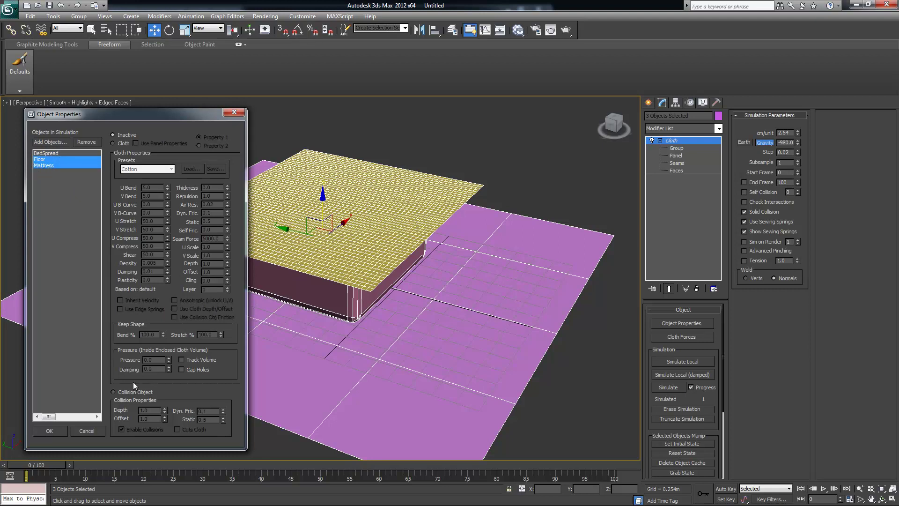
{"action": "left_click", "coordinate": [113, 391]}
{"action": "left_click", "coordinate": [49, 430]}
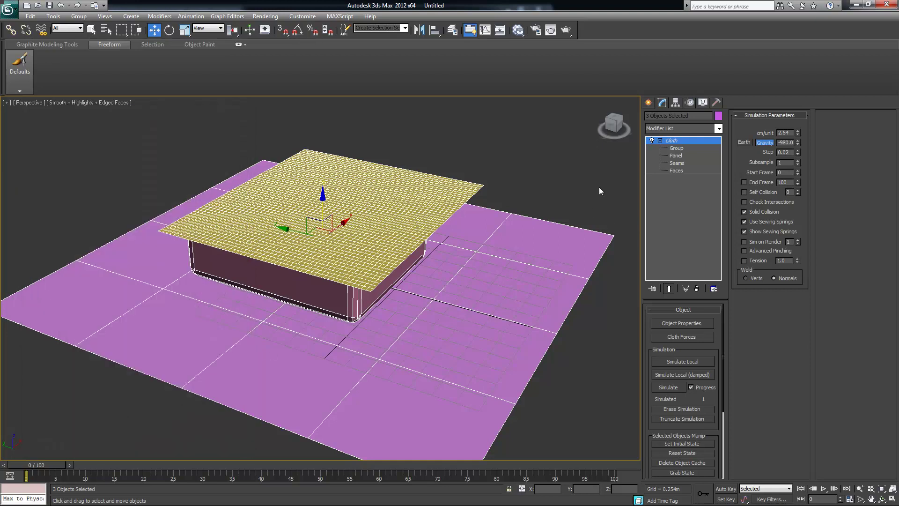
- Run the full cloth simulation from frame 0 to 100 so the bedspread drapes over the mattress
{"action": "middle_click_drag", "start_coordinate": [419, 288], "coordinate": [468, 287], "text": "alt"}
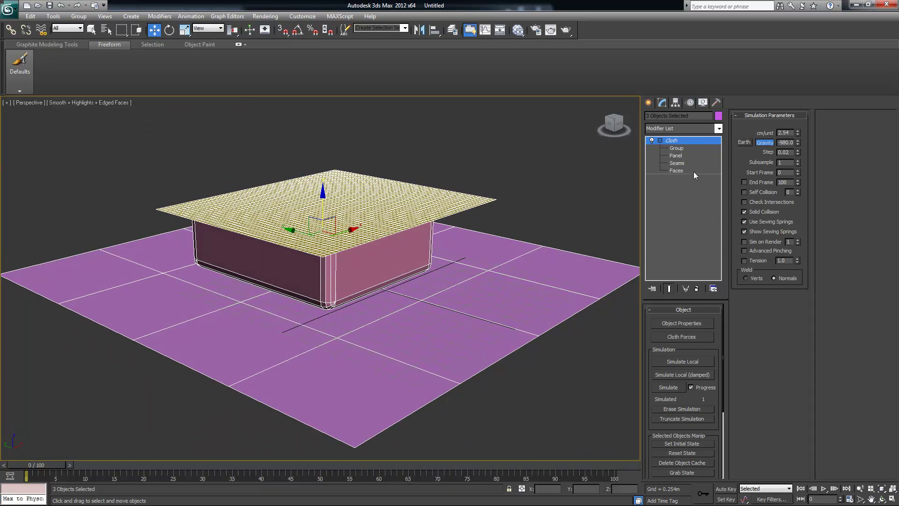
{"action": "left_click", "coordinate": [681, 170]}
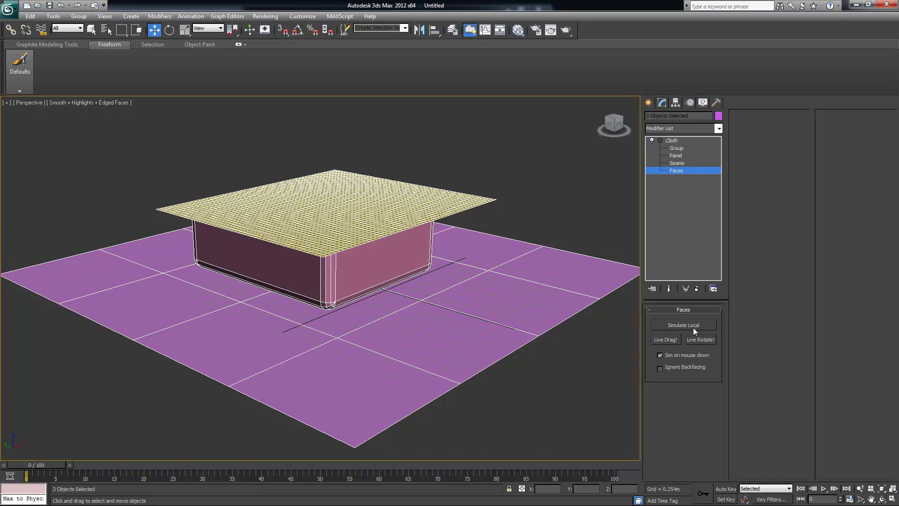
{"action": "left_click", "coordinate": [674, 142]}
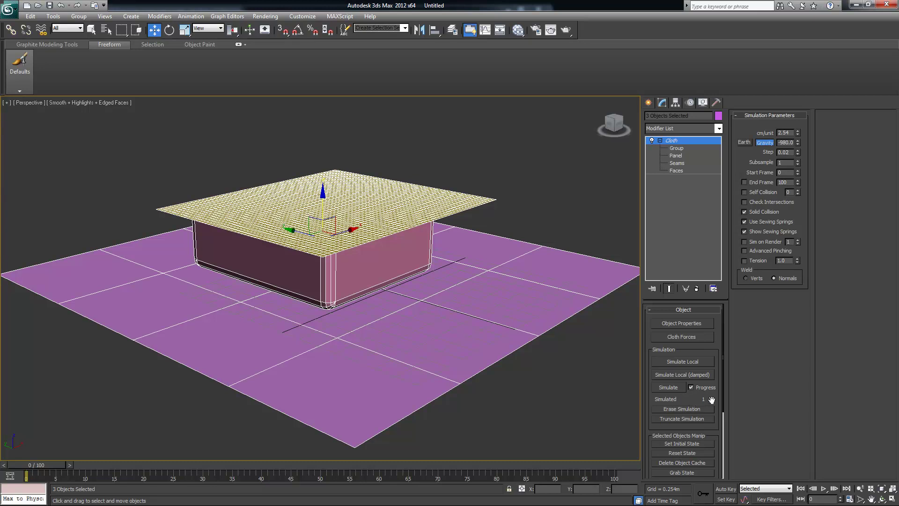
{"action": "left_click", "coordinate": [668, 387]}
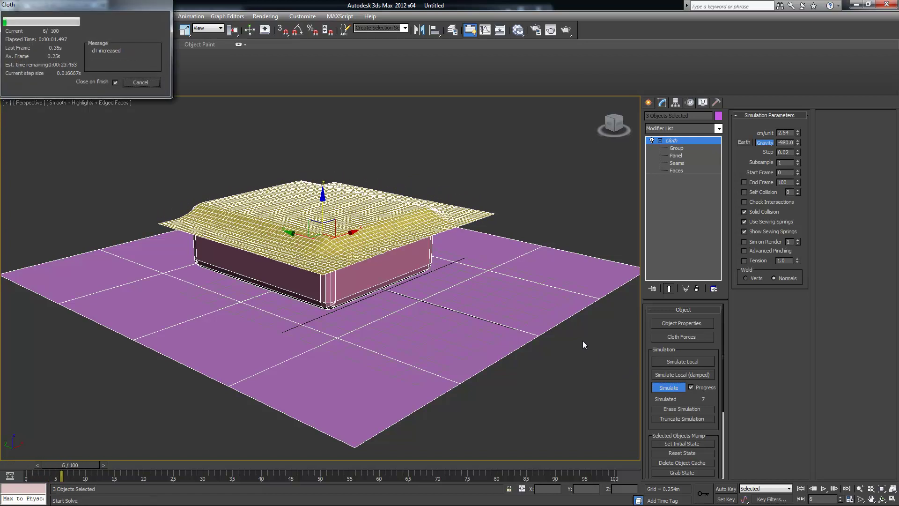
{"action": "left_click_drag", "start_coordinate": [65, 5], "coordinate": [94, 119]}
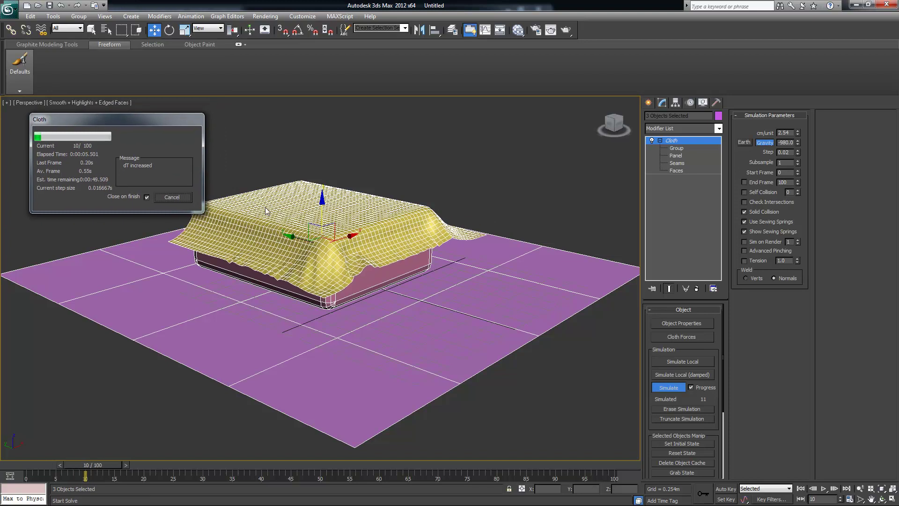
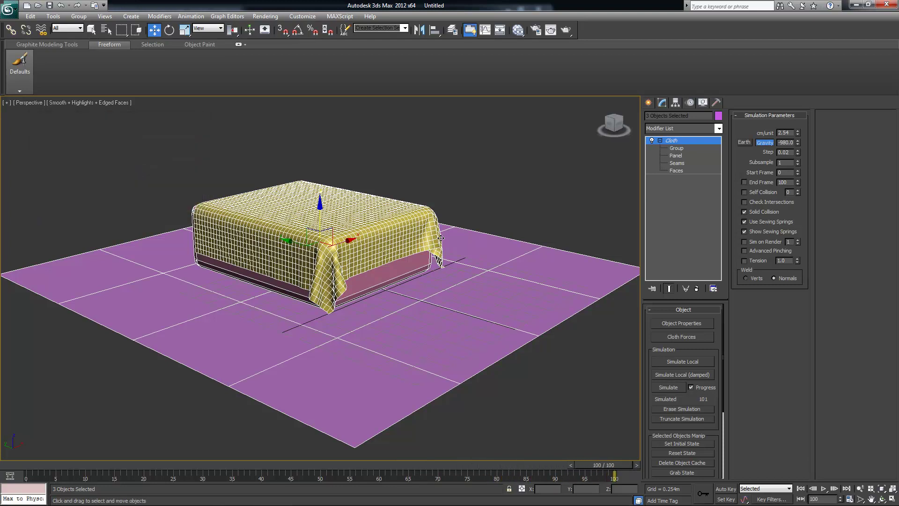
- Start a local simulation at the Faces level of the Cloth modifier with Live Drag enabled
{"action": "middle_click_drag", "start_coordinate": [491, 237], "coordinate": [475, 263], "text": "alt"}
{"action": "scroll", "coordinate": [453, 254], "scroll_direction": "up", "scroll_amount": 5}
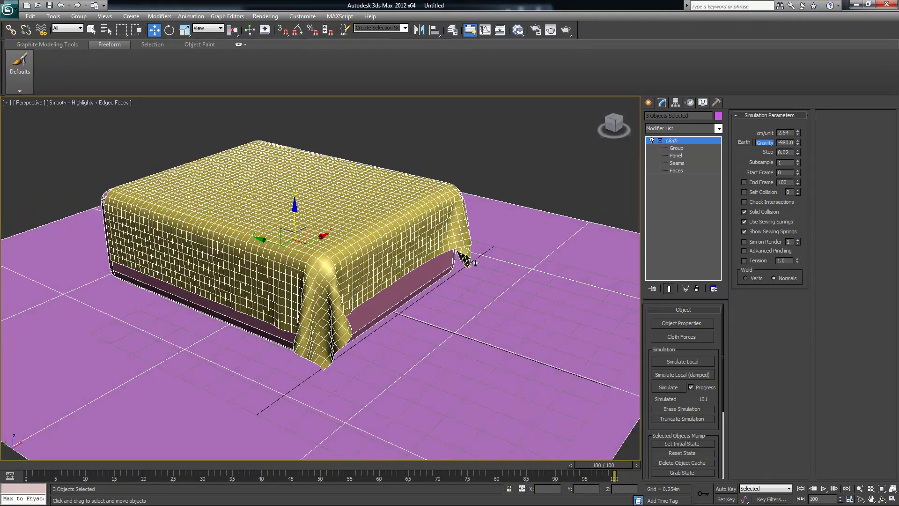
{"action": "left_click", "coordinate": [676, 170]}
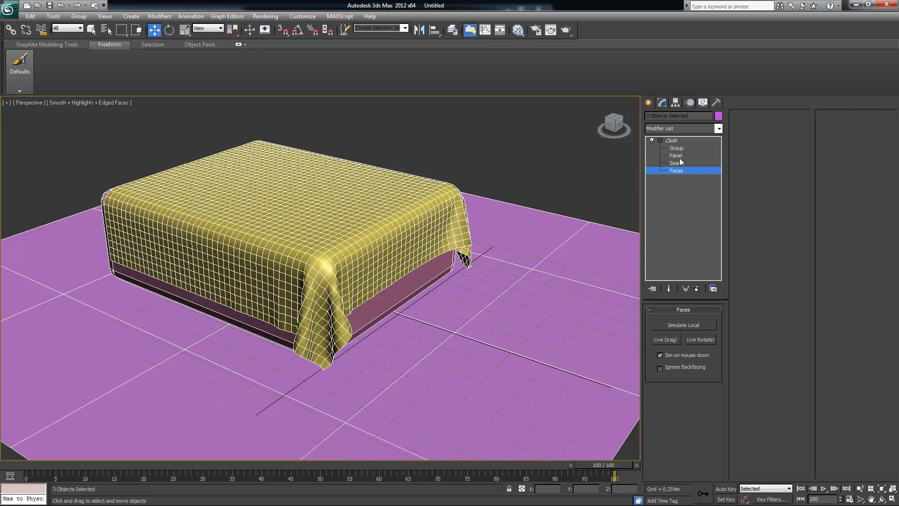
{"action": "left_click", "coordinate": [681, 326]}
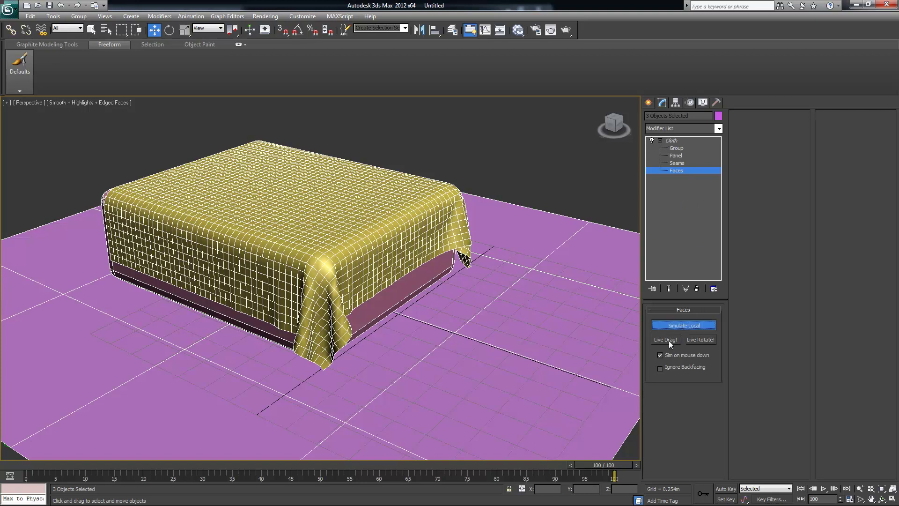
{"action": "left_click", "coordinate": [669, 339]}
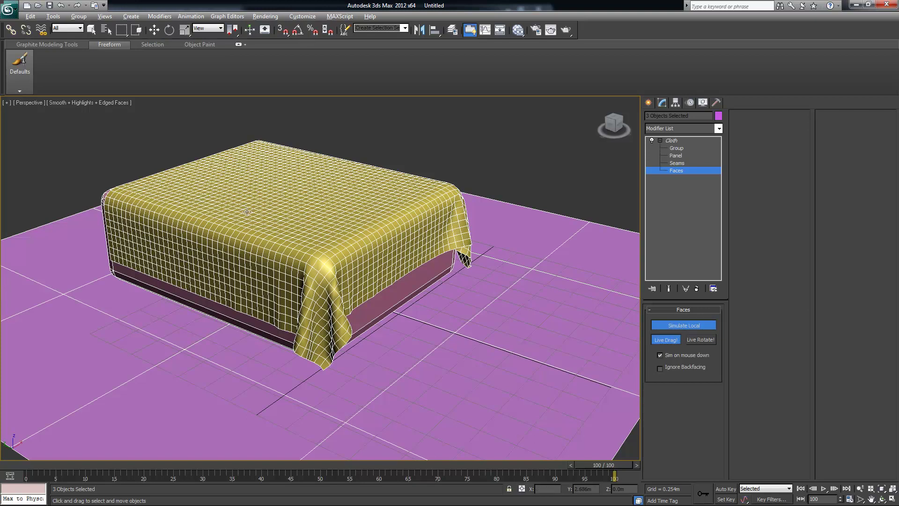
- Select a diagonal row of faces on top of the bedspread and move them up and down in the live simulation
{"action": "middle_click_drag", "start_coordinate": [243, 205], "coordinate": [260, 214], "text": "alt"}
{"action": "left_click", "coordinate": [180, 207]}
{"action": "left_click_drag", "start_coordinate": [189, 210], "coordinate": [260, 190]}
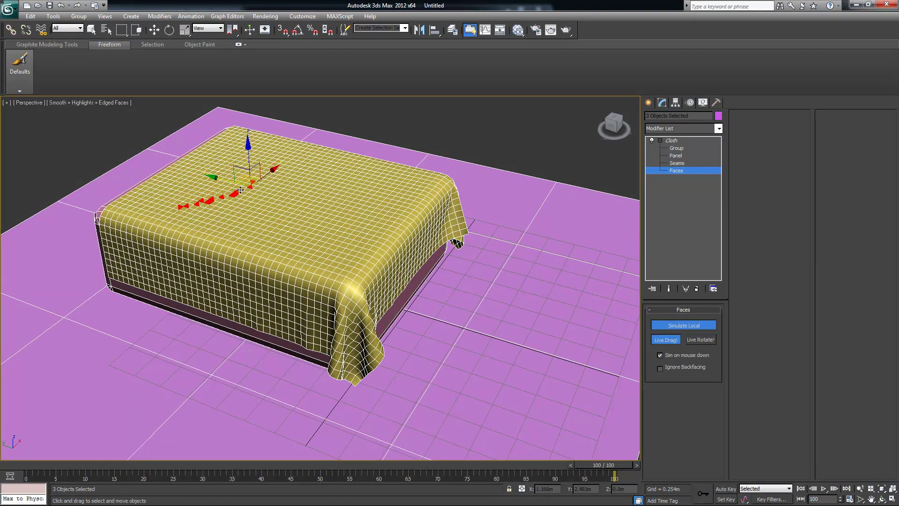
{"action": "middle_click_drag", "start_coordinate": [260, 190], "coordinate": [288, 204], "text": "alt"}
{"action": "left_click_drag", "start_coordinate": [213, 184], "coordinate": [242, 191]}
{"action": "middle_click_drag", "start_coordinate": [242, 191], "coordinate": [250, 175], "text": "alt"}
{"action": "left_click_drag", "start_coordinate": [249, 155], "coordinate": [249, 139]}
{"action": "scroll", "coordinate": [277, 205], "scroll_direction": "up", "scroll_amount": 4}
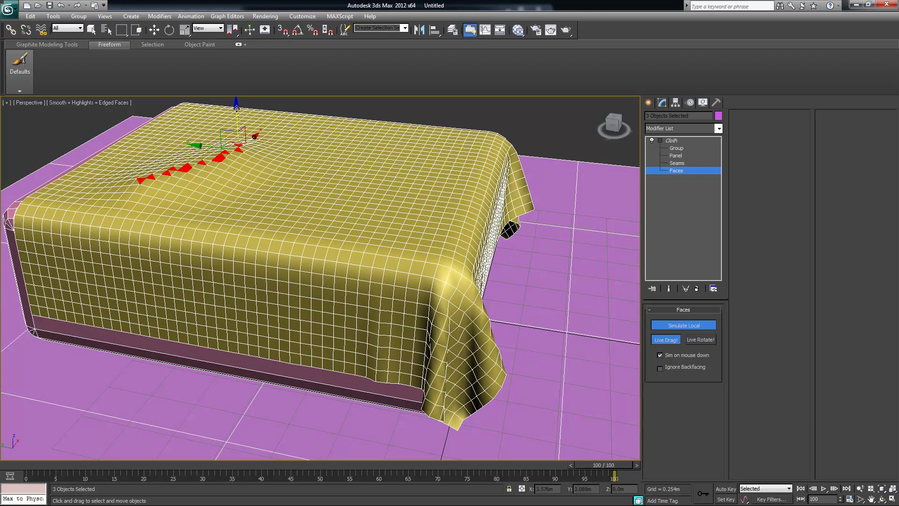
{"action": "left_click_drag", "start_coordinate": [237, 109], "coordinate": [237, 127]}
- Select a few faces on the hanging part of the bedspread and drag them slightly sideways
{"action": "middle_click_drag", "start_coordinate": [350, 234], "coordinate": [310, 224], "text": "alt"}
{"action": "left_click", "coordinate": [292, 264]}
{"action": "left_click", "coordinate": [312, 280], "text": "ctrl"}
{"action": "left_click", "coordinate": [336, 307], "text": "ctrl"}
{"action": "left_click", "coordinate": [335, 335], "text": "ctrl"}
{"action": "mouse_move", "coordinate": [355, 322]}
{"action": "left_mouse_down"}
{"action": "mouse_move", "coordinate": [341, 325]}
{"action": "mouse_move", "coordinate": [361, 319]}
{"action": "left_mouse_up"}
{"action": "mouse_move", "coordinate": [318, 339]}
{"action": "middle_mouse_down", "text": "alt"}
{"action": "mouse_move", "coordinate": [351, 339]}
{"action": "mouse_move", "coordinate": [316, 340]}
{"action": "middle_mouse_up", "text": "alt"}
- Select groups of faces around the bedspread's end and pull the hanging end side with Live Drag
{"action": "left_click", "coordinate": [390, 210]}
{"action": "middle_click_drag", "start_coordinate": [444, 236], "coordinate": [426, 212], "text": "alt"}
{"action": "left_click", "coordinate": [427, 216], "text": "ctrl"}
{"action": "left_click", "coordinate": [413, 218], "text": "ctrl"}
{"action": "middle_click_drag", "start_coordinate": [449, 246], "coordinate": [427, 237], "text": "alt"}
{"action": "left_click", "coordinate": [462, 259], "text": "ctrl"}
{"action": "left_click", "coordinate": [415, 272], "text": "ctrl"}
{"action": "middle_click_drag", "start_coordinate": [414, 273], "coordinate": [409, 217], "text": "alt"}
{"action": "left_click_drag", "start_coordinate": [356, 133], "coordinate": [462, 221], "text": "ctrl"}
{"action": "left_click", "coordinate": [569, 168]}
{"action": "left_click", "coordinate": [482, 247]}
{"action": "left_click", "coordinate": [472, 251]}
{"action": "left_click", "coordinate": [461, 252]}
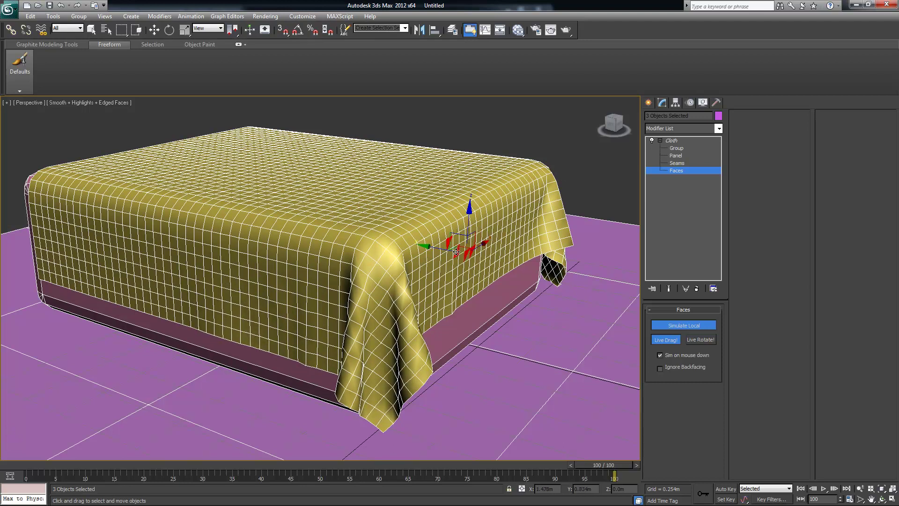
{"action": "left_click", "coordinate": [510, 228], "text": "ctrl"}
{"action": "left_click_drag", "start_coordinate": [443, 249], "coordinate": [427, 238]}
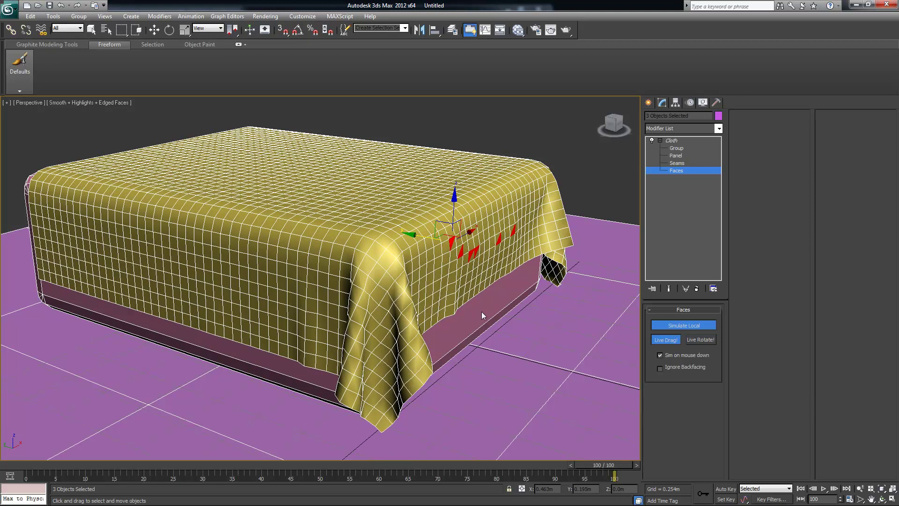
{"action": "middle_click_drag", "start_coordinate": [513, 306], "coordinate": [519, 305], "text": "alt"}
{"action": "middle_click_drag", "start_coordinate": [472, 116], "coordinate": [448, 182], "text": "alt"}
{"action": "middle_click_drag", "start_coordinate": [329, 180], "coordinate": [342, 201], "text": "alt"}
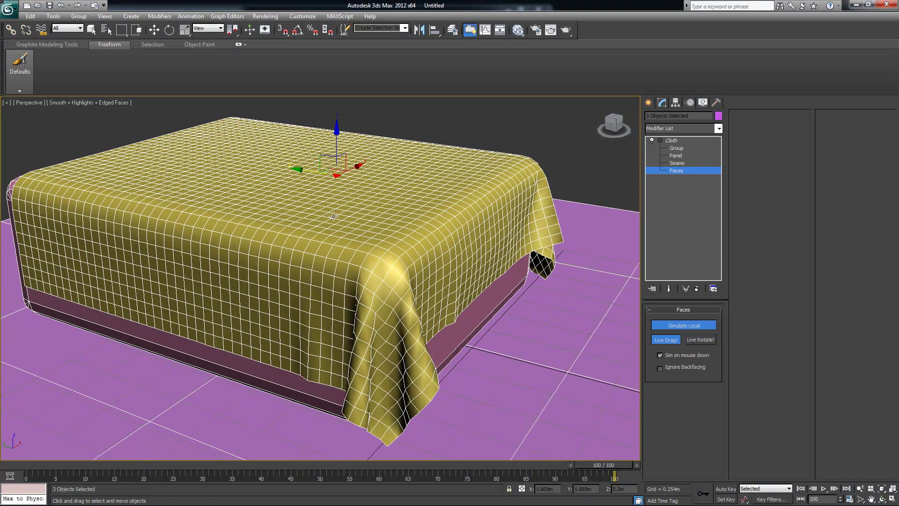
- Stop the live simulation and return to the Faces level of the Cloth modifier
{"action": "left_click", "coordinate": [684, 141]}
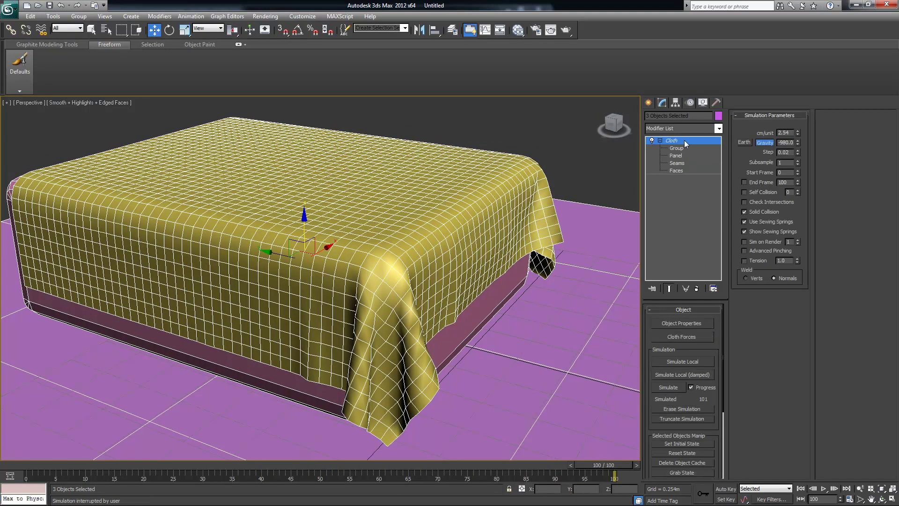
{"action": "right_click", "coordinate": [687, 142]}
{"action": "left_click", "coordinate": [675, 171]}
{"action": "middle_click_drag", "start_coordinate": [313, 172], "coordinate": [332, 229], "text": "alt"}
- Select two small rings of faces on top of the bedspread
{"action": "left_click", "coordinate": [147, 166]}
{"action": "left_click", "coordinate": [147, 183], "text": "ctrl"}
{"action": "left_click", "coordinate": [168, 180], "text": "ctrl"}
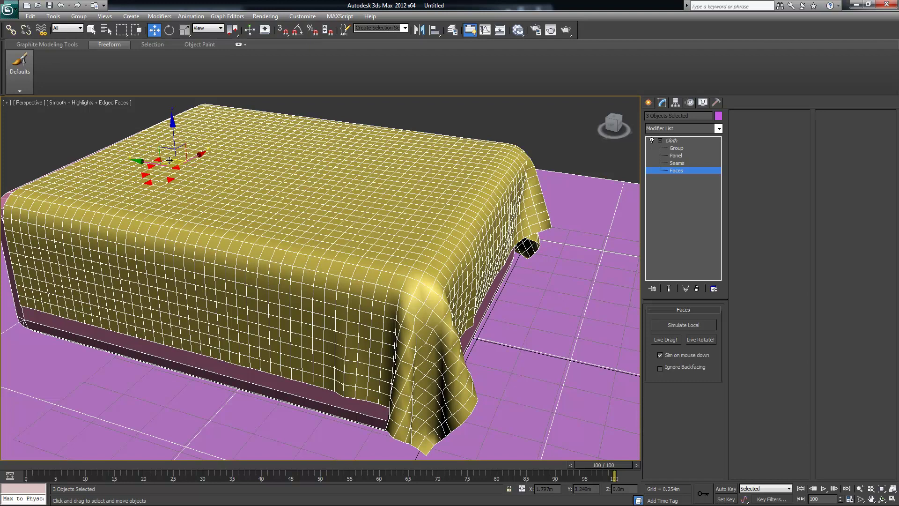
{"action": "left_click", "coordinate": [273, 179]}
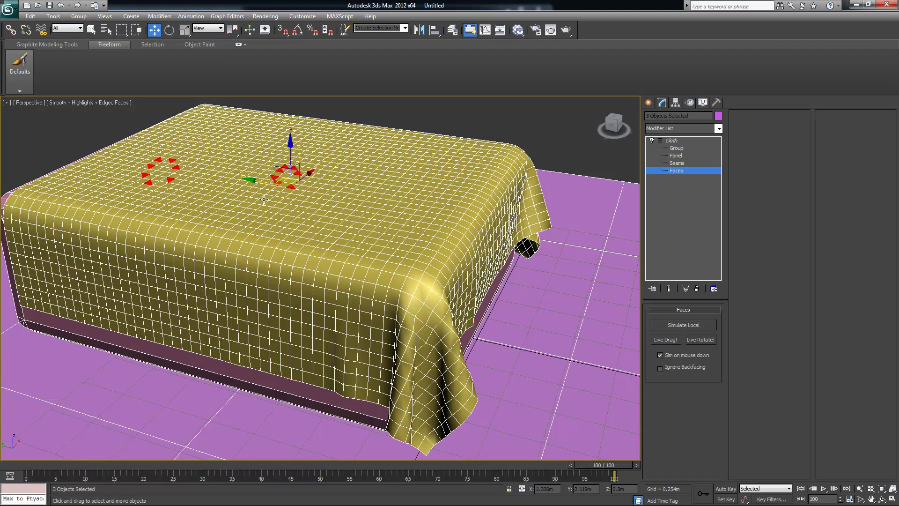
{"action": "left_click", "coordinate": [235, 200]}
- Select a large elongated loop of individual faces across the top of the bedspread
{"action": "left_click", "coordinate": [140, 162], "text": "ctrl"}
{"action": "left_click", "coordinate": [130, 172], "text": "ctrl"}
{"action": "left_click", "coordinate": [164, 185], "text": "ctrl"}
{"action": "left_click", "coordinate": [192, 171], "text": "ctrl"}
{"action": "left_click", "coordinate": [197, 197], "text": "ctrl"}
{"action": "left_click", "coordinate": [211, 217], "text": "ctrl"}
{"action": "left_click", "coordinate": [238, 217], "text": "ctrl"}
{"action": "left_click", "coordinate": [268, 222], "text": "ctrl"}
{"action": "left_click", "coordinate": [281, 216], "text": "ctrl"}
{"action": "left_click", "coordinate": [297, 209], "text": "ctrl"}
{"action": "left_click", "coordinate": [328, 214], "text": "ctrl"}
{"action": "left_click", "coordinate": [344, 216], "text": "ctrl"}
{"action": "left_click", "coordinate": [365, 215], "text": "ctrl"}
{"action": "left_click", "coordinate": [355, 185], "text": "ctrl"}
{"action": "left_click", "coordinate": [262, 167], "text": "ctrl"}
{"action": "left_click", "coordinate": [242, 163], "text": "ctrl"}
{"action": "left_click", "coordinate": [212, 160], "text": "ctrl"}
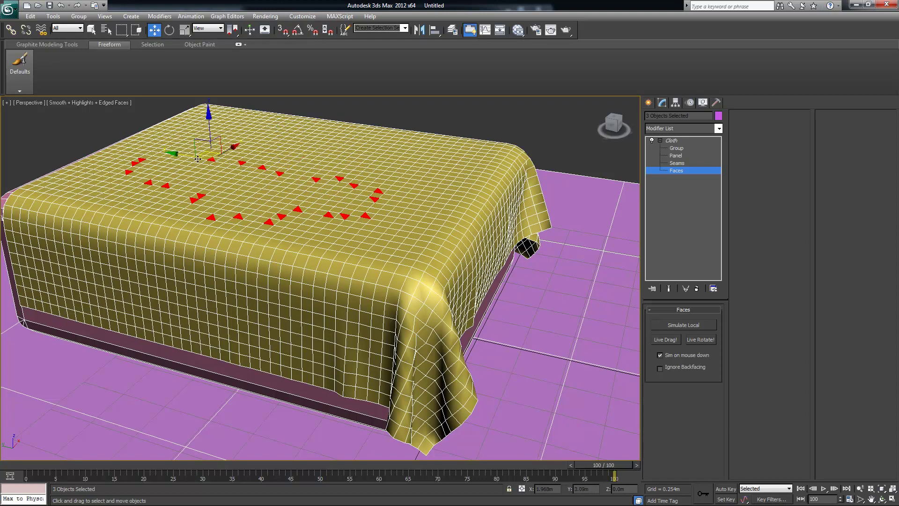
{"action": "left_click", "coordinate": [165, 150], "text": "ctrl"}
{"action": "middle_click_drag", "start_coordinate": [284, 205], "coordinate": [260, 170], "text": "alt"}
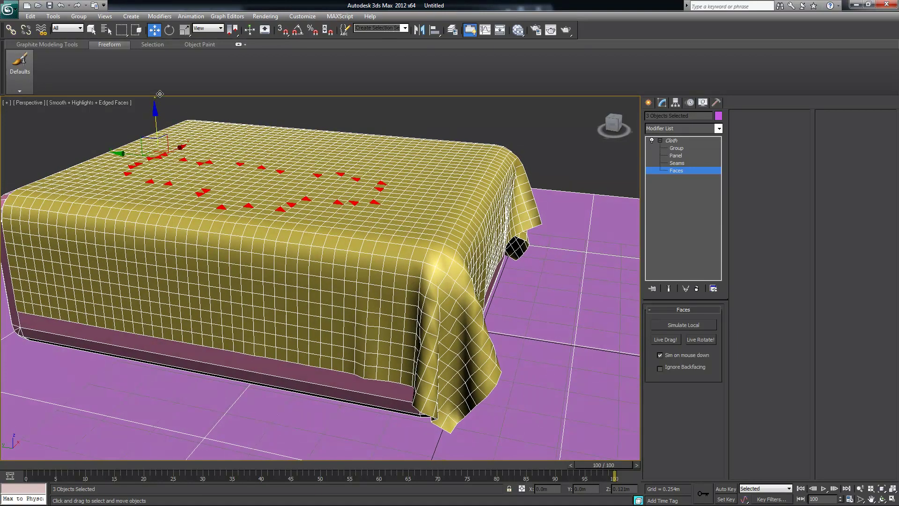
{"action": "middle_click_drag", "start_coordinate": [281, 211], "coordinate": [357, 201], "text": "alt"}
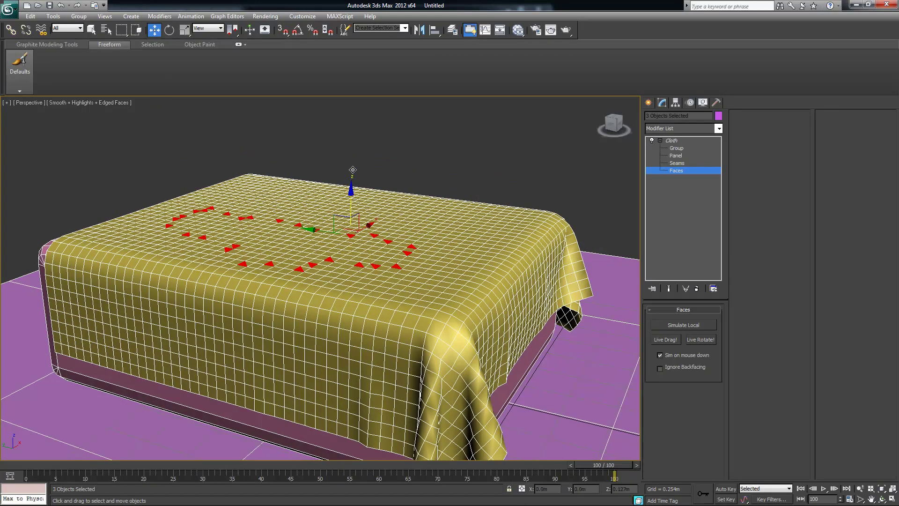
{"action": "middle_click_drag", "start_coordinate": [352, 166], "coordinate": [354, 217], "text": "alt"}
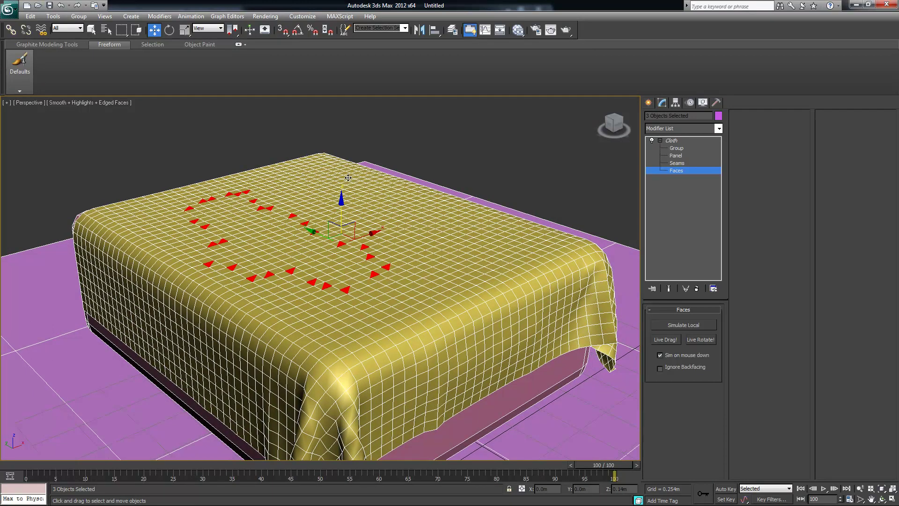
{"action": "middle_click_drag", "start_coordinate": [364, 218], "coordinate": [496, 266], "text": "alt"}
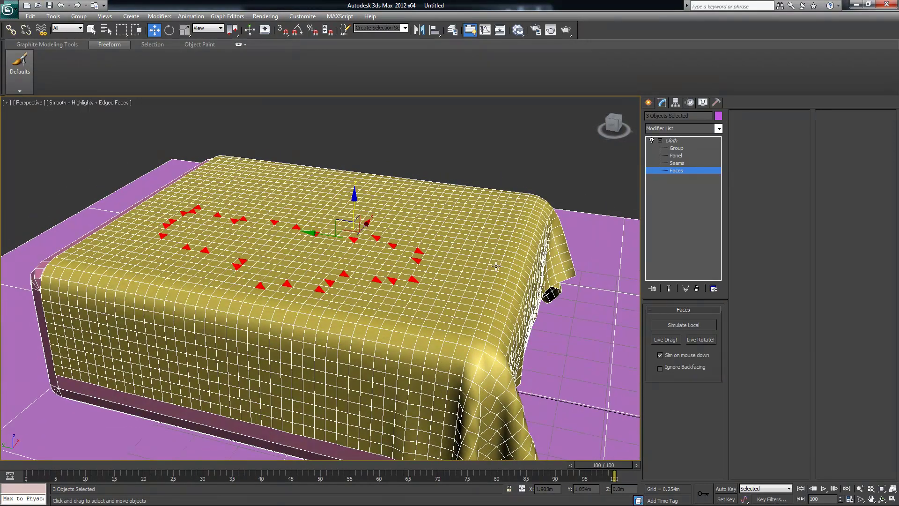
- Lift the selected loop of faces on top of the bedspread upward with Live Drag
{"action": "left_click", "coordinate": [667, 340]}
{"action": "middle_click_drag", "start_coordinate": [380, 257], "coordinate": [354, 216], "text": "alt"}
{"action": "left_click_drag", "start_coordinate": [350, 202], "coordinate": [348, 147]}
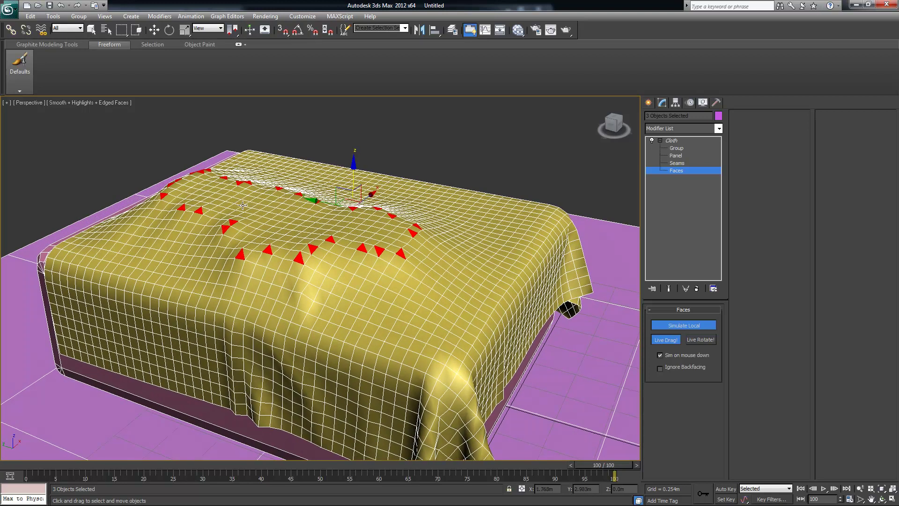
- Select four faces across the raised top of the bedspread, pull them slightly upward, and clear the selection
{"action": "left_click", "coordinate": [213, 193]}
{"action": "left_click", "coordinate": [255, 209], "text": "ctrl"}
{"action": "left_click", "coordinate": [305, 220], "text": "ctrl"}
{"action": "left_click", "coordinate": [354, 229], "text": "ctrl"}
{"action": "left_click_drag", "start_coordinate": [357, 187], "coordinate": [356, 181]}
{"action": "left_click", "coordinate": [520, 225]}
{"action": "middle_click_drag", "start_coordinate": [520, 225], "coordinate": [645, 311], "text": "alt"}
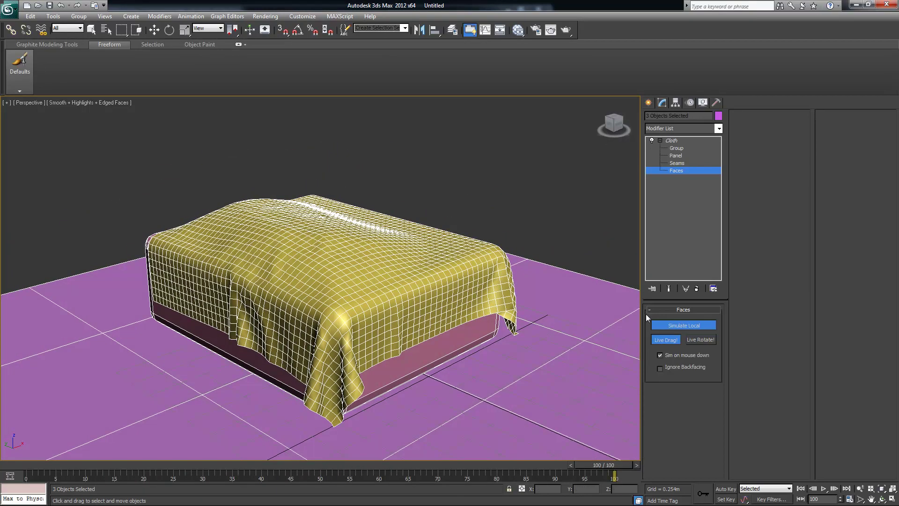
- Stop the local simulation and turn off Live Drag
{"action": "left_click", "coordinate": [668, 327]}
{"action": "mouse_move", "coordinate": [539, 299]}
{"action": "middle_mouse_down", "text": "alt"}
{"action": "mouse_move", "coordinate": [524, 286]}
{"action": "mouse_move", "coordinate": [554, 308]}
{"action": "middle_mouse_up", "text": "alt"}
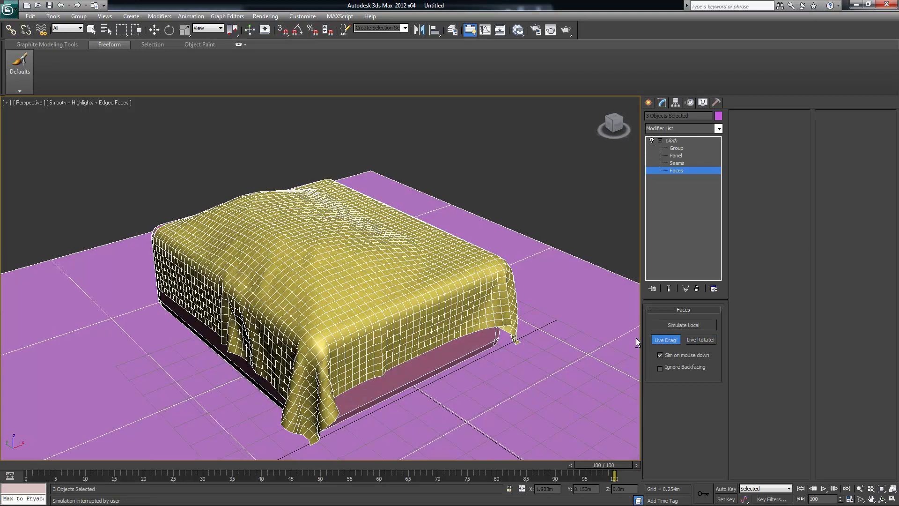
{"action": "left_click", "coordinate": [669, 339]}
{"action": "middle_click_drag", "start_coordinate": [491, 215], "coordinate": [384, 230], "text": "alt"}
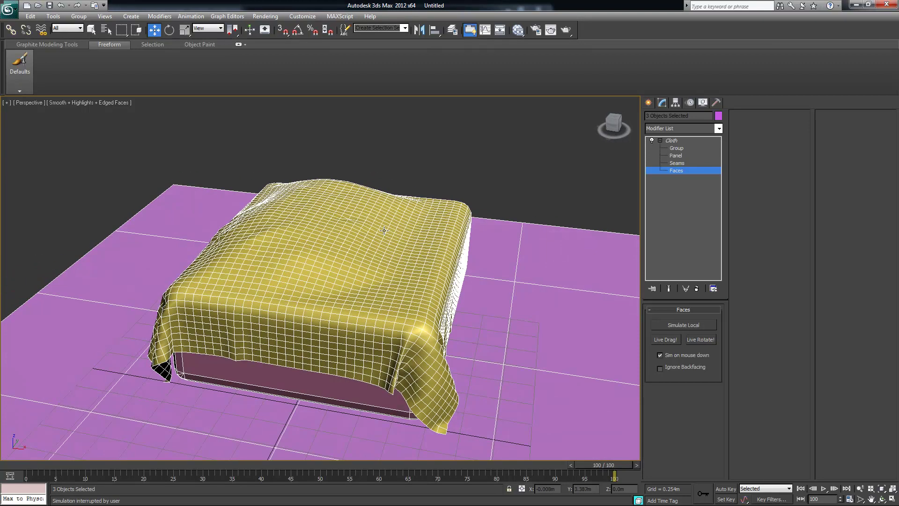
{"action": "middle_click_drag", "start_coordinate": [297, 235], "coordinate": [344, 222], "text": "alt"}
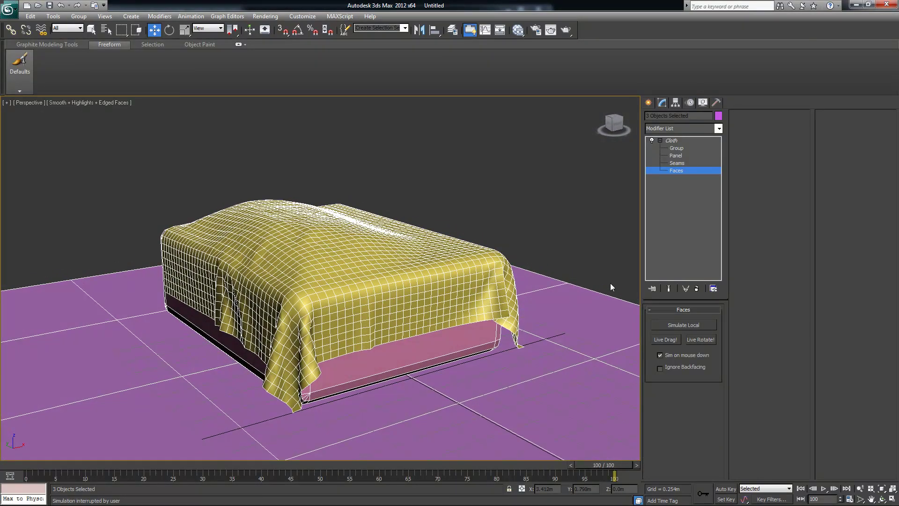
- Return to the top level of the Cloth modifier and run Simulate Local until the bedspread settles on the mattress
{"action": "left_click", "coordinate": [683, 323]}
{"action": "left_click", "coordinate": [688, 324]}
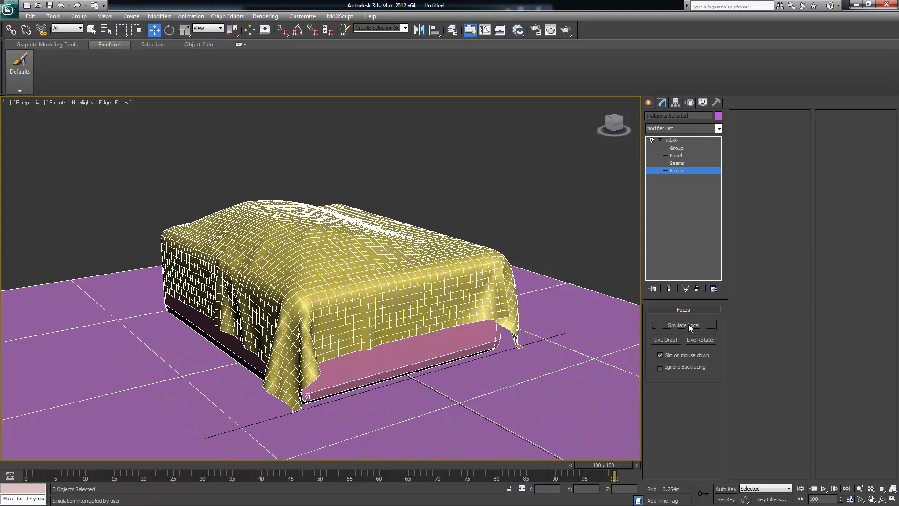
{"action": "left_click", "coordinate": [672, 140]}
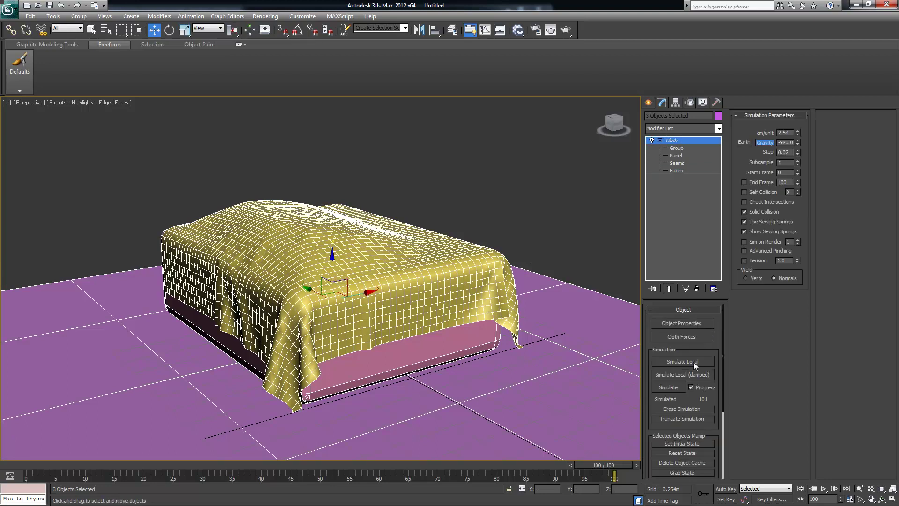
{"action": "left_click", "coordinate": [685, 359]}
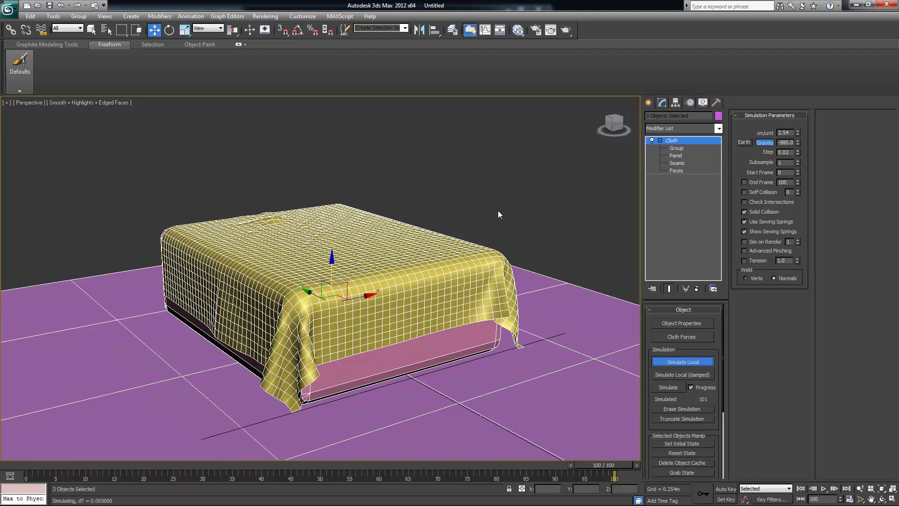
{"action": "left_click", "coordinate": [665, 361]}
{"action": "middle_click_drag", "start_coordinate": [459, 231], "coordinate": [478, 236], "text": "alt"}
{"action": "middle_click_drag", "start_coordinate": [368, 249], "coordinate": [416, 239], "text": "alt"}
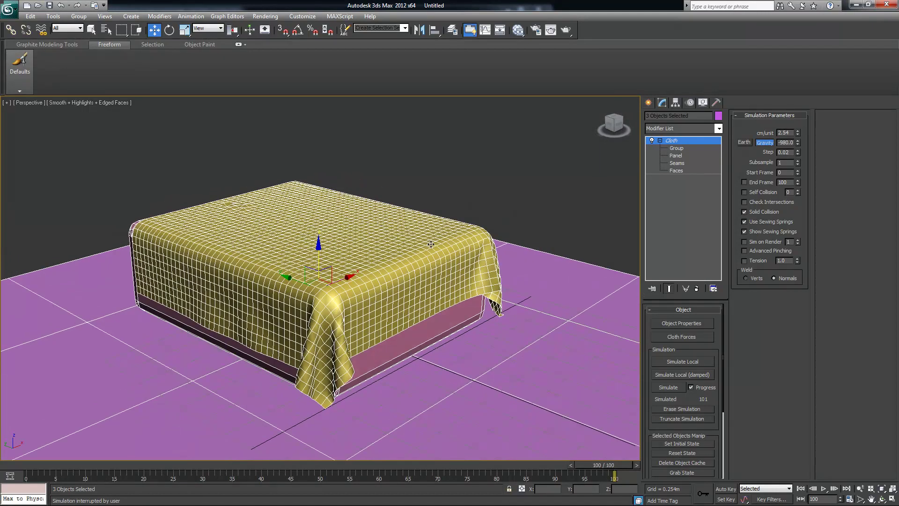
{"action": "middle_click_drag", "start_coordinate": [474, 251], "coordinate": [455, 253], "text": "alt"}
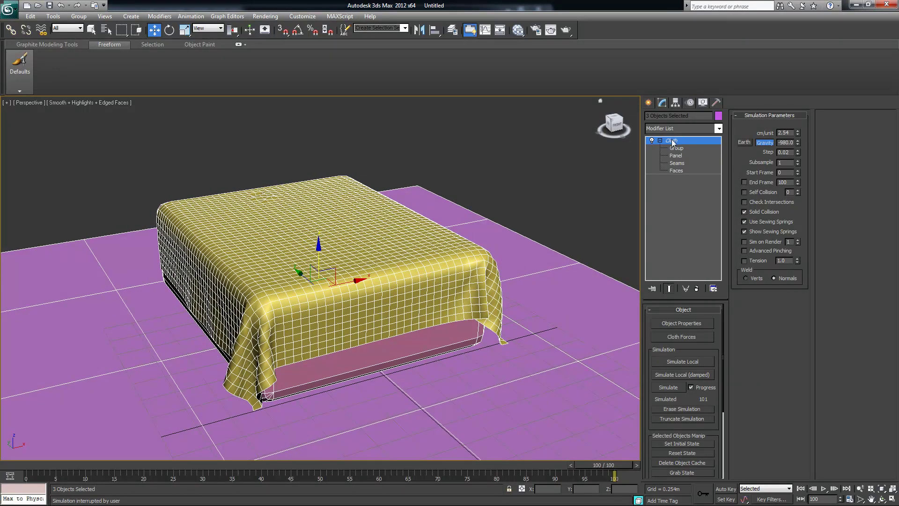
{"action": "middle_click_drag", "start_coordinate": [506, 184], "coordinate": [544, 202], "text": "alt"}
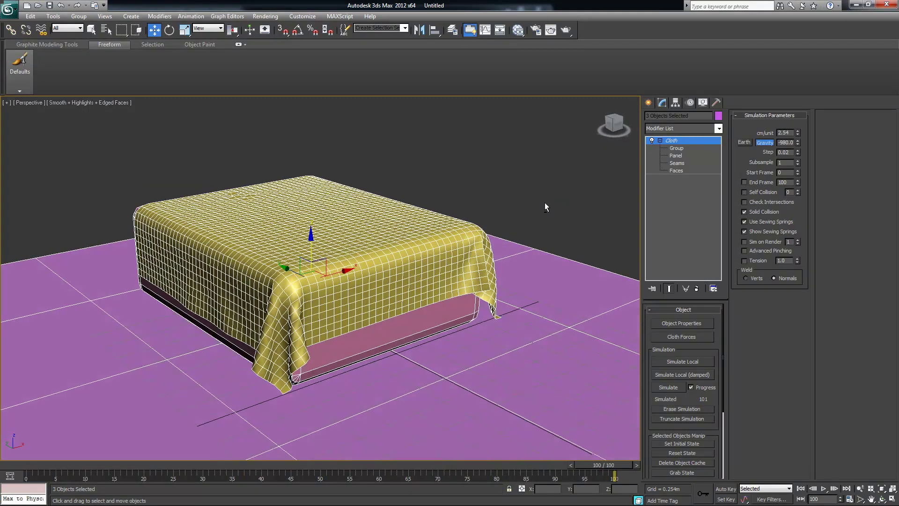
- Collapse the whole modifier stack of the selected objects with a hold, and select the bedspread alone
{"action": "right_click", "coordinate": [685, 140]}
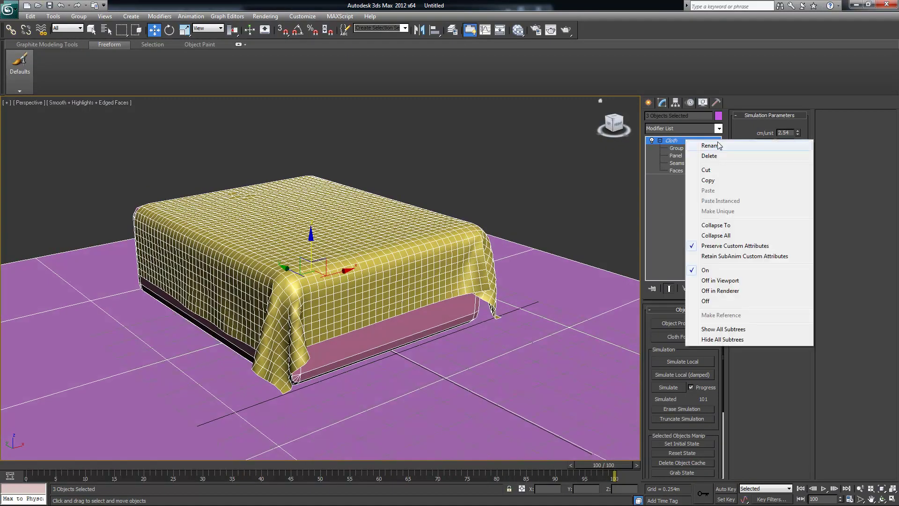
{"action": "left_click", "coordinate": [715, 235]}
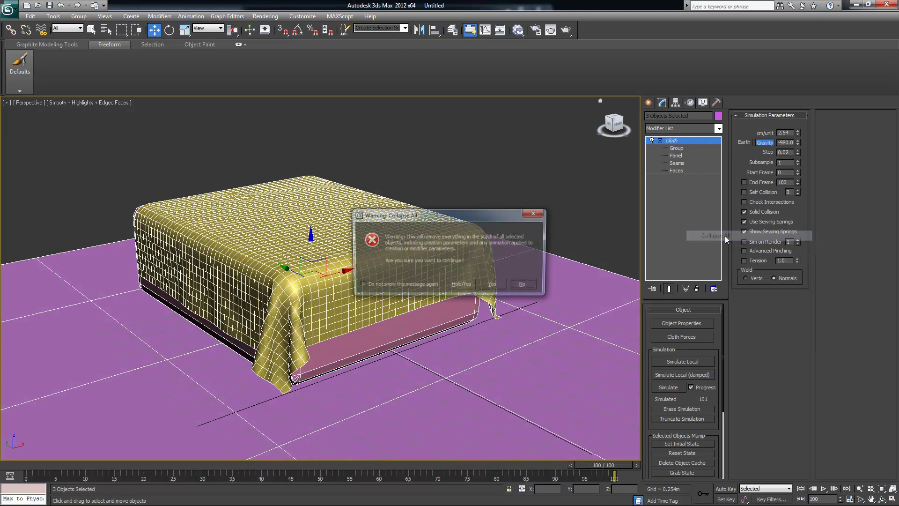
{"action": "left_click", "coordinate": [472, 285]}
{"action": "left_click", "coordinate": [485, 268]}
{"action": "middle_click_drag", "start_coordinate": [485, 267], "coordinate": [461, 250], "text": "alt"}
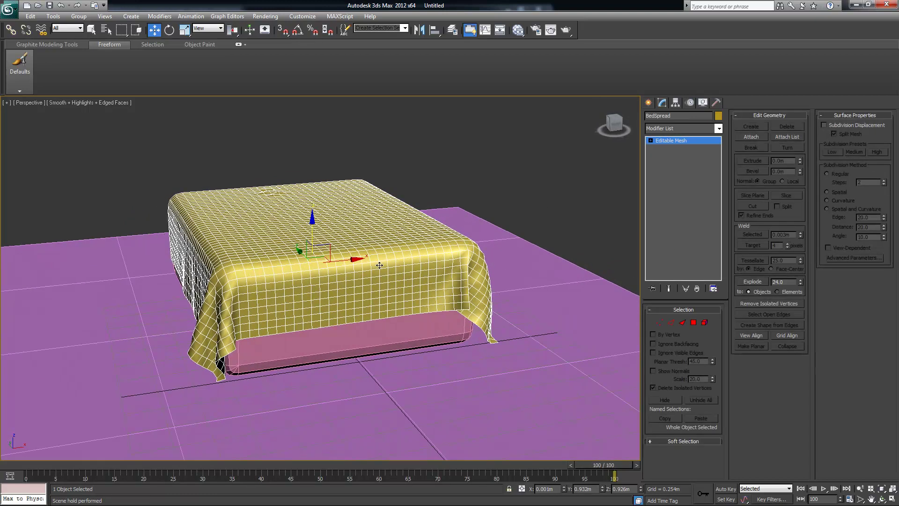
{"action": "middle_click_drag", "start_coordinate": [355, 260], "coordinate": [385, 257], "text": "alt"}
{"action": "middle_click_drag", "start_coordinate": [295, 308], "coordinate": [365, 285], "text": "alt"}
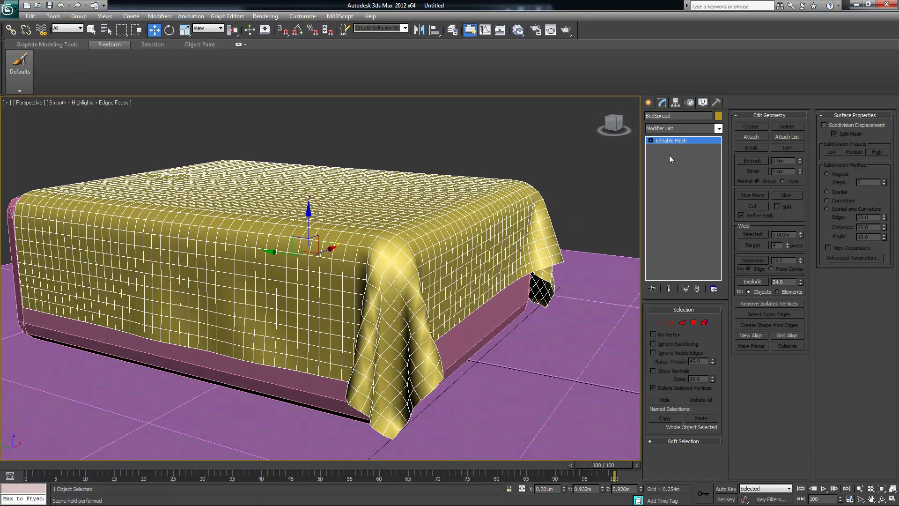
- Convert the bedspread from an editable mesh to an Editable Poly
{"action": "left_click", "coordinate": [718, 130]}
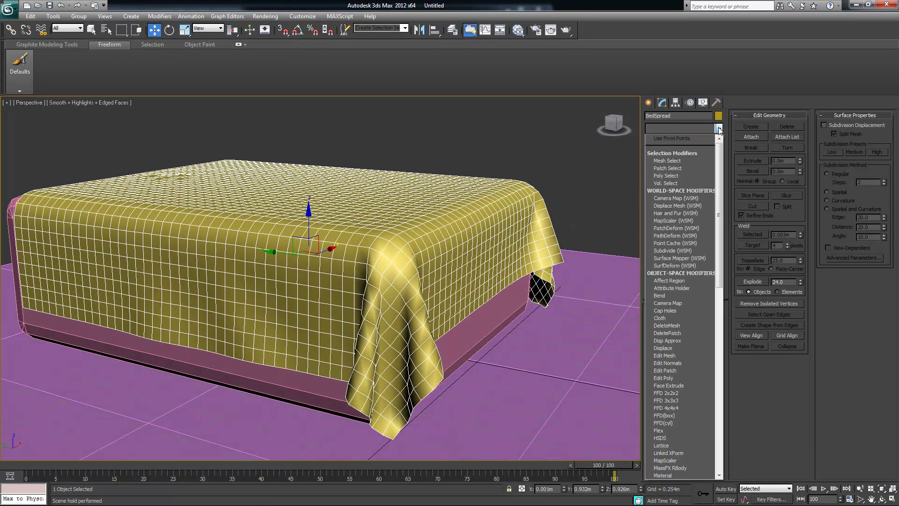
{"action": "left_click", "coordinate": [732, 101]}
{"action": "right_click", "coordinate": [527, 197]}
{"action": "mouse_move", "coordinate": [548, 282]}
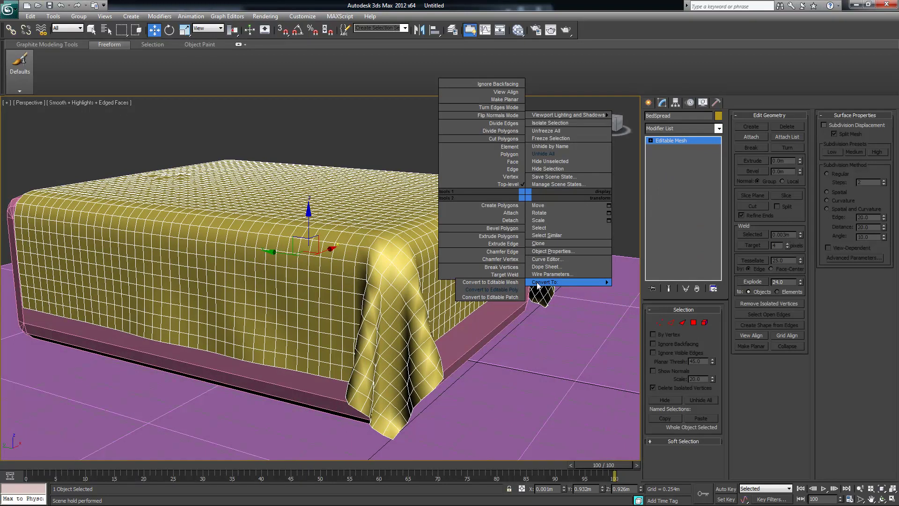
{"action": "left_click", "coordinate": [509, 290]}
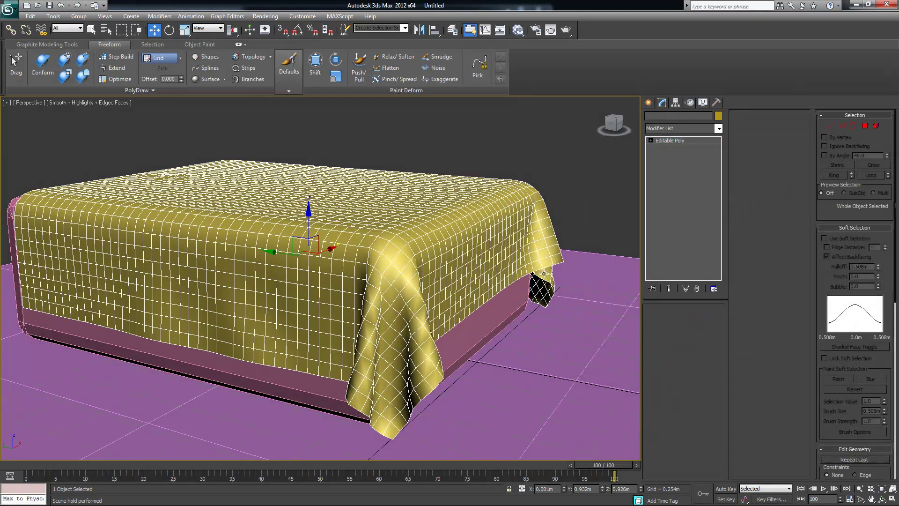
- Add a TurboSmooth modifier with 1 iteration to the bedspread
{"action": "left_click", "coordinate": [717, 129]}
{"action": "left_click_drag", "start_coordinate": [718, 167], "coordinate": [719, 358]}
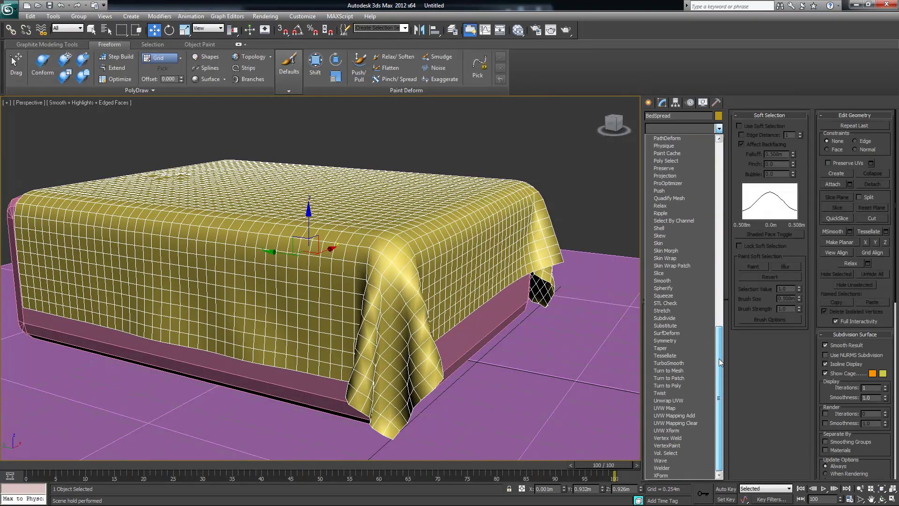
{"action": "left_click", "coordinate": [683, 362]}
{"action": "middle_click_drag", "start_coordinate": [622, 281], "coordinate": [562, 277], "text": "alt"}
{"action": "middle_click_drag", "start_coordinate": [452, 237], "coordinate": [463, 239], "text": "alt"}
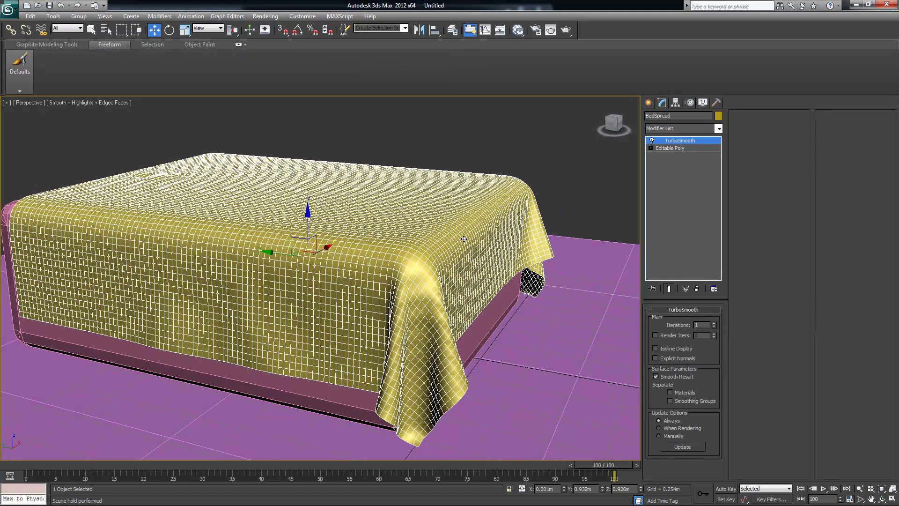
- Collapse the bedspread's TurboSmooth stack and convert the resulting mesh to an Editable Poly
{"action": "right_click", "coordinate": [683, 143]}
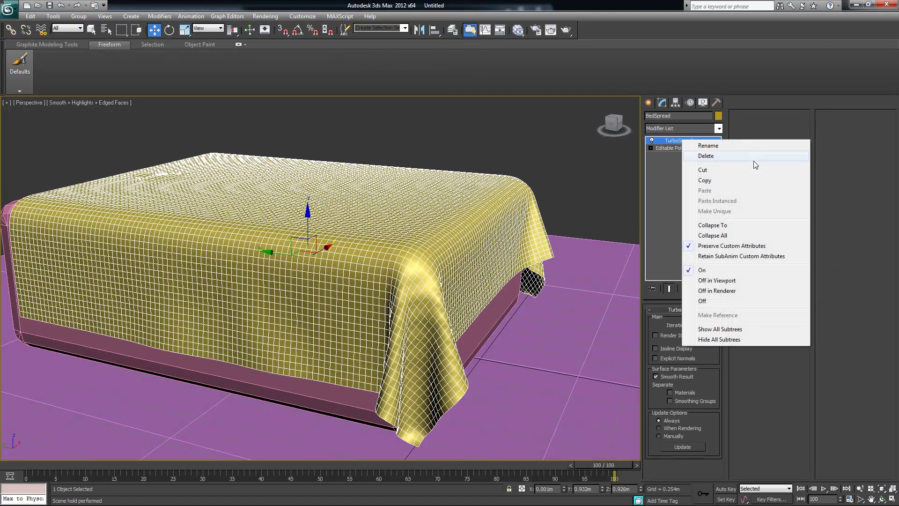
{"action": "left_click", "coordinate": [728, 232]}
{"action": "left_click", "coordinate": [493, 286]}
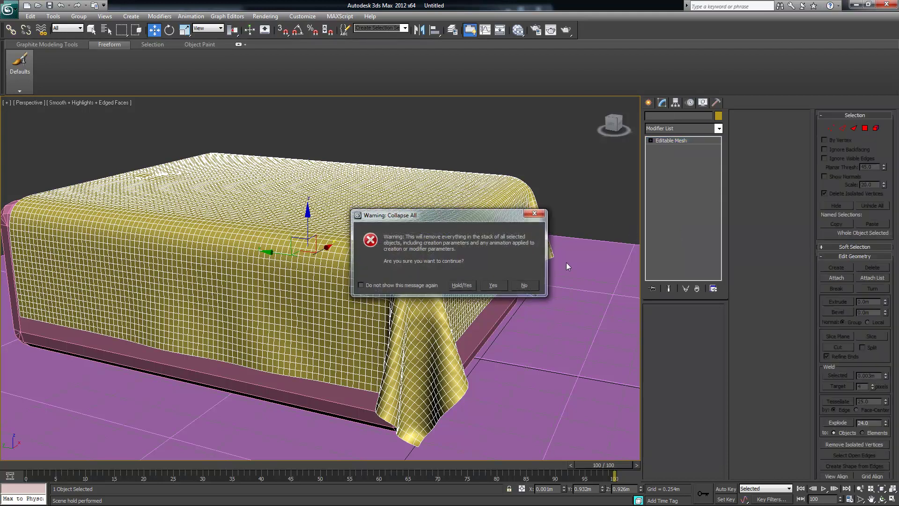
{"action": "right_click", "coordinate": [679, 140]}
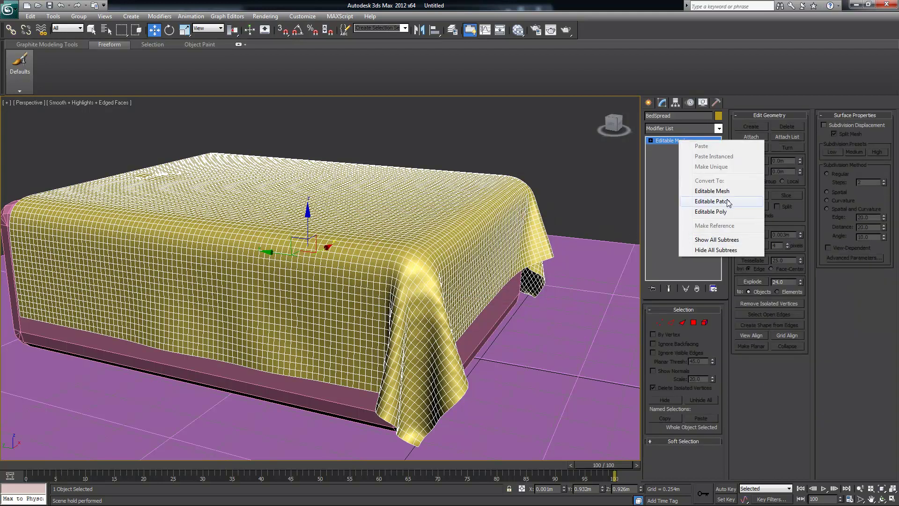
{"action": "left_click", "coordinate": [710, 211]}
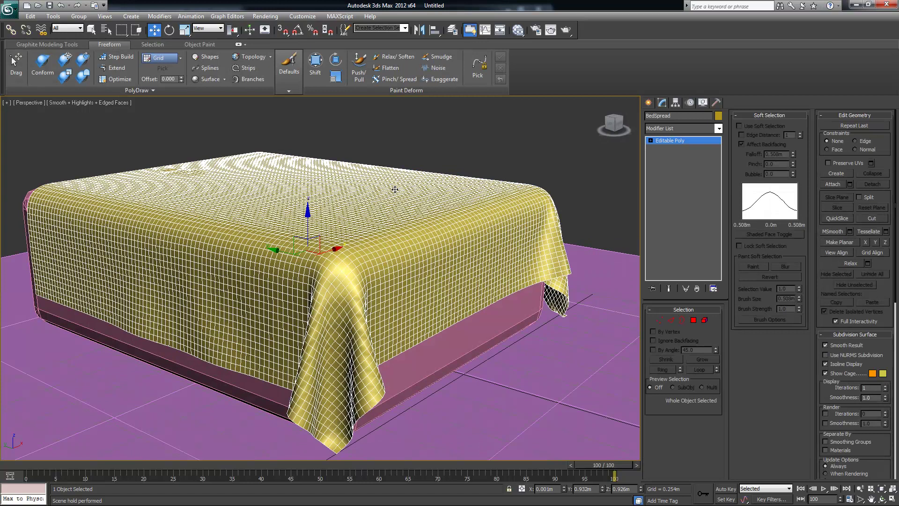
- Sculpt small wrinkles into the bedspread's sides and top with the Push/Pull brush at size 3.1 and strength 0.737
{"action": "left_click", "coordinate": [359, 71]}
{"action": "mouse_move", "coordinate": [395, 283]}
{"action": "left_mouse_down"}
{"action": "mouse_move", "coordinate": [437, 263]}
{"action": "mouse_move", "coordinate": [427, 307]}
{"action": "left_mouse_up"}
{"action": "mouse_move", "coordinate": [375, 276]}
{"action": "left_mouse_down"}
{"action": "mouse_move", "coordinate": [410, 295]}
{"action": "mouse_move", "coordinate": [381, 321]}
{"action": "mouse_move", "coordinate": [434, 320]}
{"action": "mouse_move", "coordinate": [510, 288]}
{"action": "mouse_move", "coordinate": [531, 227]}
{"action": "mouse_move", "coordinate": [545, 234]}
{"action": "mouse_move", "coordinate": [474, 262]}
{"action": "left_mouse_up"}
{"action": "left_click_drag", "start_coordinate": [259, 284], "coordinate": [253, 273]}
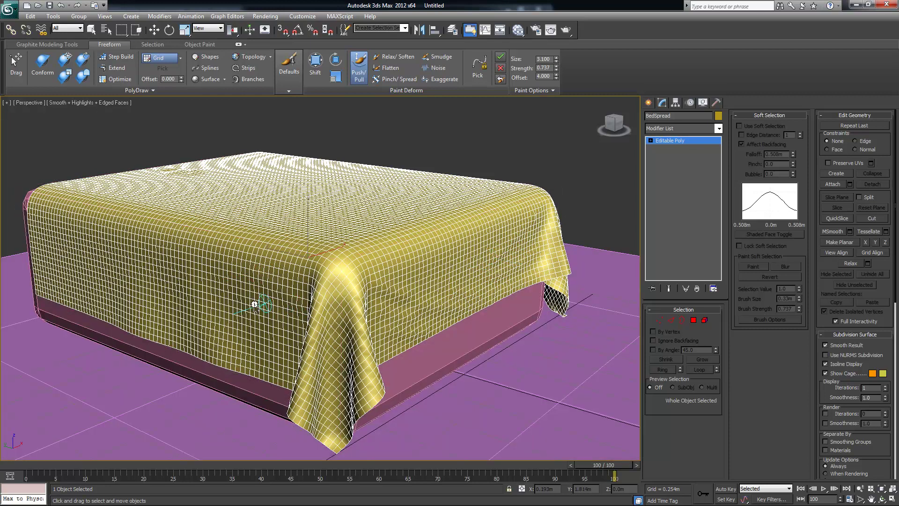
{"action": "middle_click_drag", "start_coordinate": [337, 224], "coordinate": [336, 261], "text": "alt"}
{"action": "mouse_move", "coordinate": [246, 237]}
{"action": "left_mouse_down"}
{"action": "mouse_move", "coordinate": [287, 246]}
{"action": "mouse_move", "coordinate": [458, 194]}
{"action": "mouse_move", "coordinate": [391, 265]}
{"action": "mouse_move", "coordinate": [314, 272]}
{"action": "left_mouse_up"}
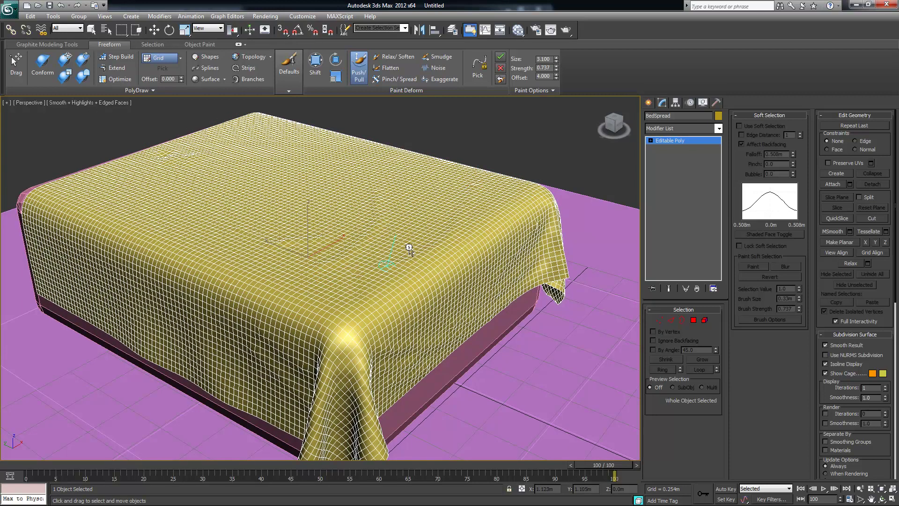
- Enlarge the Push/Pull brush to sizes 12.7 and 13.1 and paint broader undulations across the bedspread's top
{"action": "mouse_move", "coordinate": [419, 228]}
{"action": "left_mouse_down", "text": "ctrl+shift"}
{"action": "mouse_move", "coordinate": [488, 183]}
{"action": "mouse_move", "coordinate": [425, 246]}
{"action": "mouse_move", "coordinate": [404, 249]}
{"action": "left_mouse_up", "text": "ctrl+shift"}
{"action": "left_click_drag", "start_coordinate": [283, 260], "coordinate": [335, 286]}
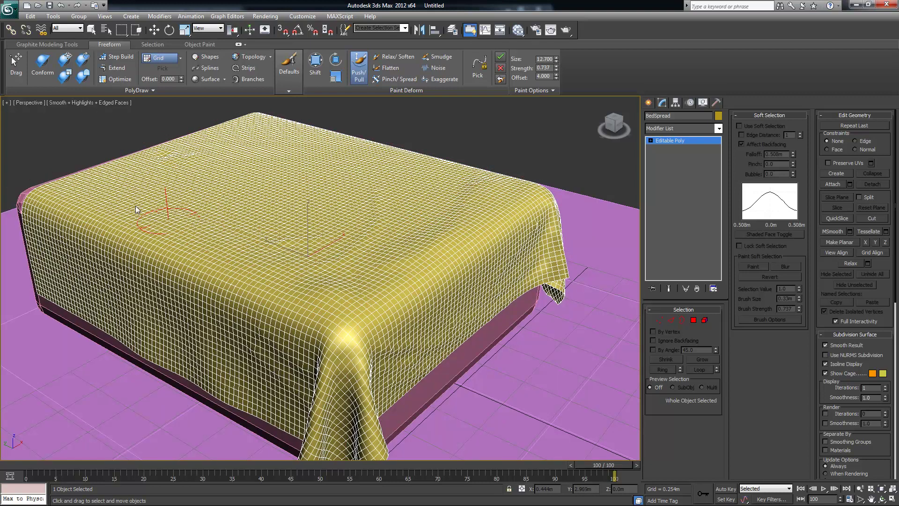
{"action": "left_click_drag", "start_coordinate": [311, 201], "coordinate": [342, 203]}
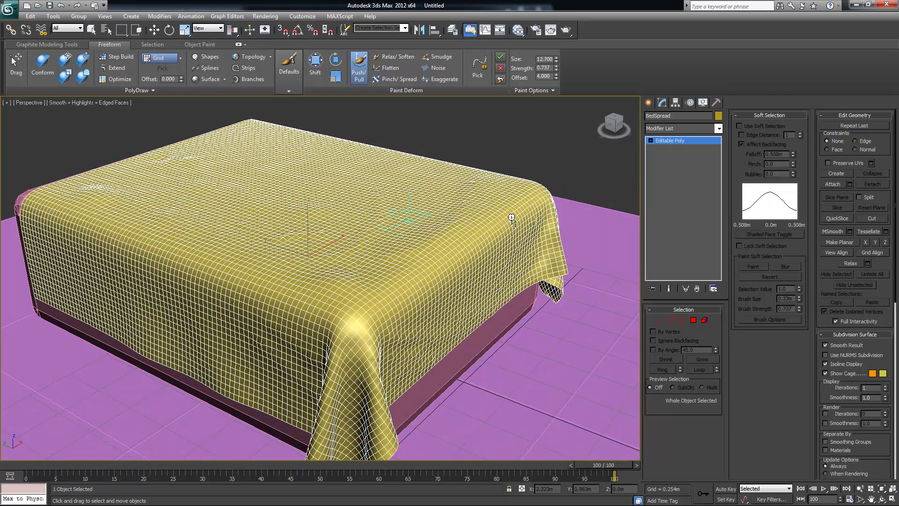
{"action": "middle_click_drag", "start_coordinate": [538, 155], "coordinate": [512, 174], "text": "alt"}
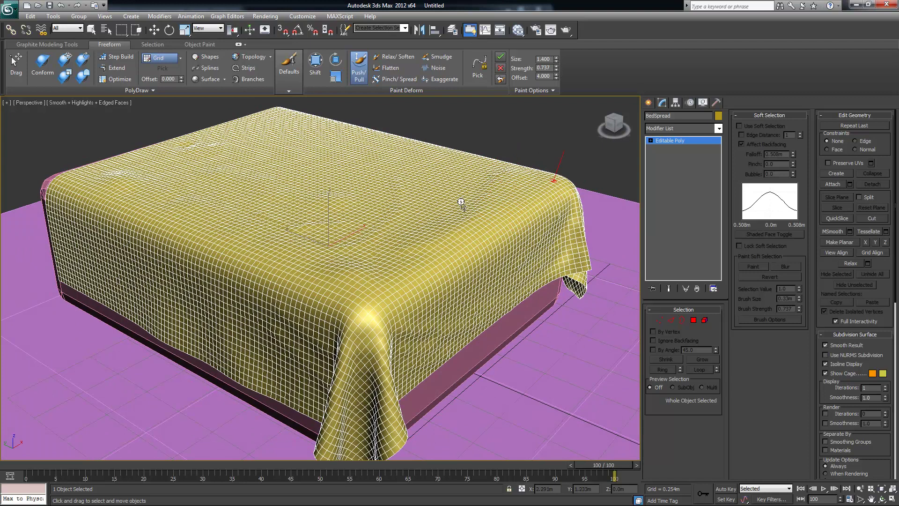
{"action": "left_click_drag", "start_coordinate": [472, 193], "coordinate": [486, 197], "text": "ctrl+shift"}
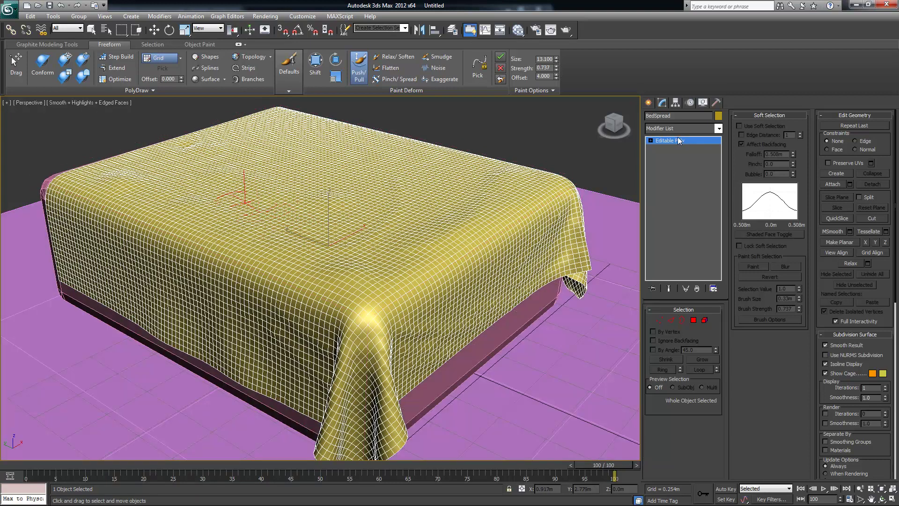
- Turn off the edged-faces display and inspect the shaded wrinkles around the bedspread
{"action": "middle_click_drag", "start_coordinate": [519, 235], "coordinate": [510, 212], "text": "alt"}
{"action": "key", "text": "shift+z"}
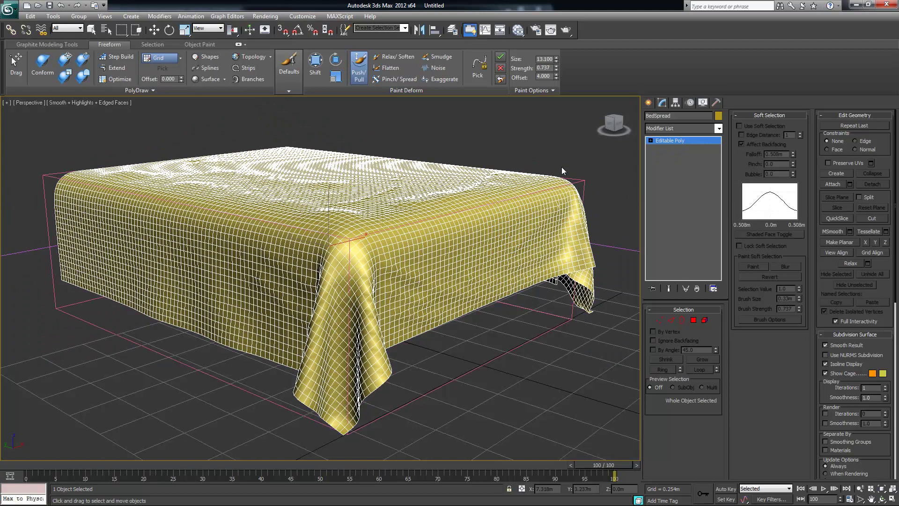
{"action": "key", "text": "F4"}
{"action": "middle_click_drag", "start_coordinate": [524, 202], "coordinate": [487, 222], "text": "alt"}
{"action": "scroll", "coordinate": [528, 204], "scroll_direction": "down", "scroll_amount": 3}
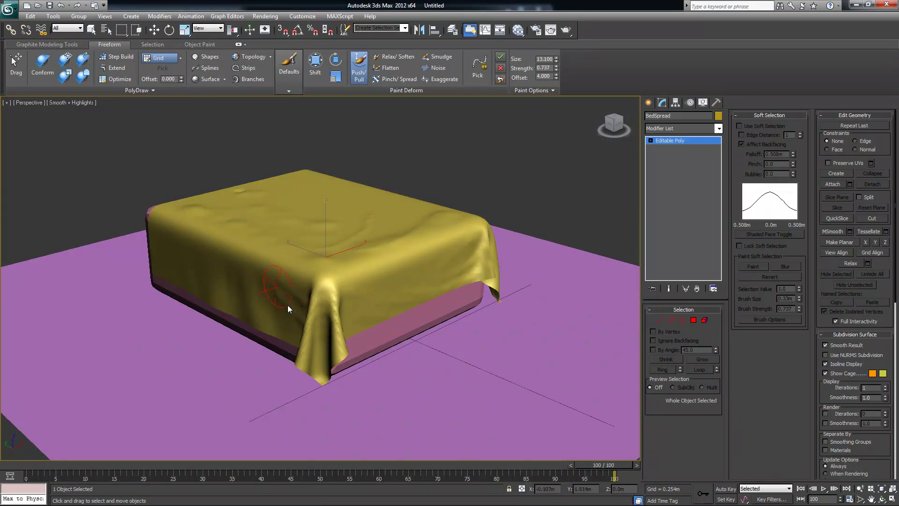
{"action": "middle_click_drag", "start_coordinate": [412, 298], "coordinate": [418, 292], "text": "alt"}
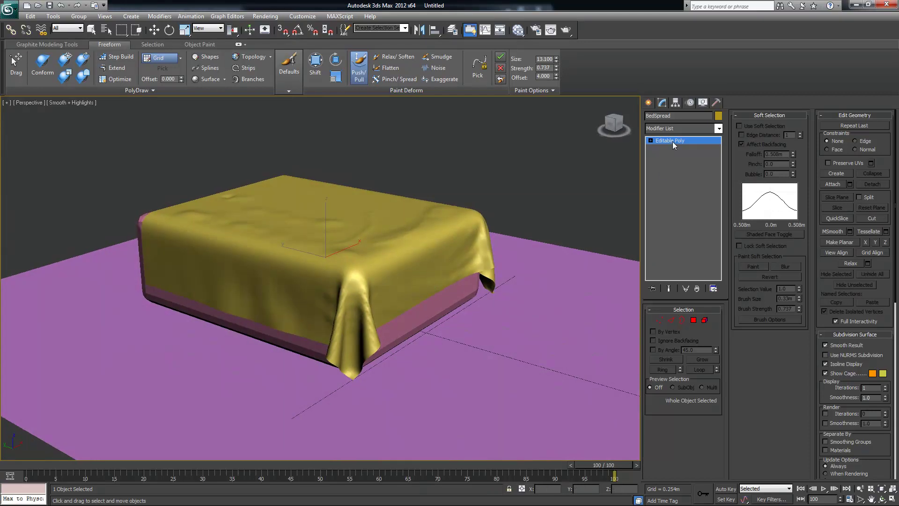
- Add a Shell modifier to the bedspread to give the cloth thickness
{"action": "left_click", "coordinate": [718, 128]}
{"action": "scroll", "coordinate": [721, 167], "scroll_direction": "down", "scroll_amount": 2}
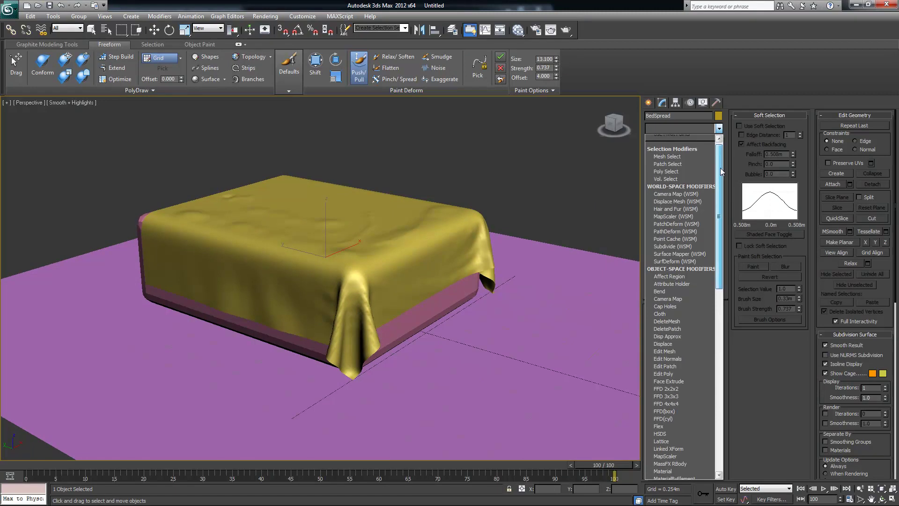
{"action": "scroll", "coordinate": [721, 168], "scroll_direction": "down", "scroll_amount": 10}
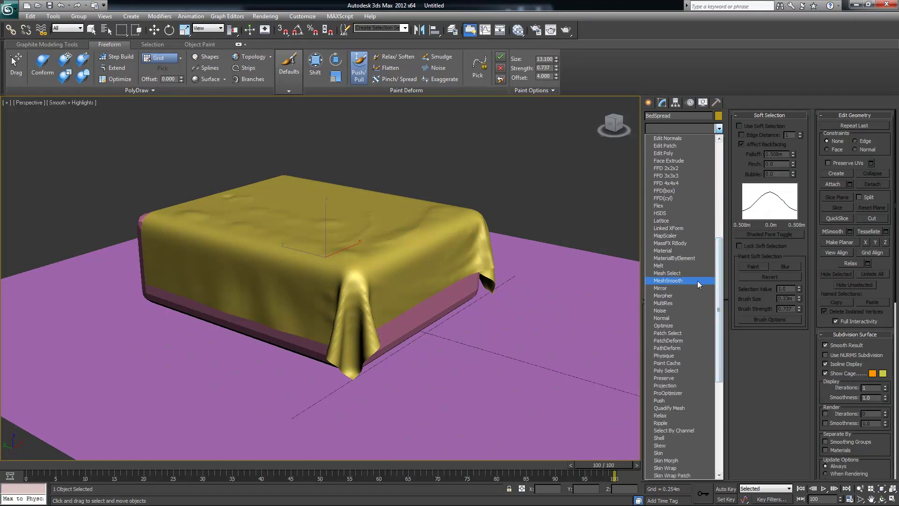
{"action": "scroll", "coordinate": [720, 263], "scroll_direction": "down", "scroll_amount": 2}
{"action": "scroll", "coordinate": [721, 265], "scroll_direction": "down", "scroll_amount": 2}
{"action": "left_click", "coordinate": [668, 384]}
{"action": "middle_click_drag", "start_coordinate": [481, 289], "coordinate": [476, 269], "text": "alt"}
{"action": "middle_click_drag", "start_coordinate": [419, 283], "coordinate": [500, 358]}
{"action": "scroll", "coordinate": [423, 292], "scroll_direction": "up", "scroll_amount": 3}
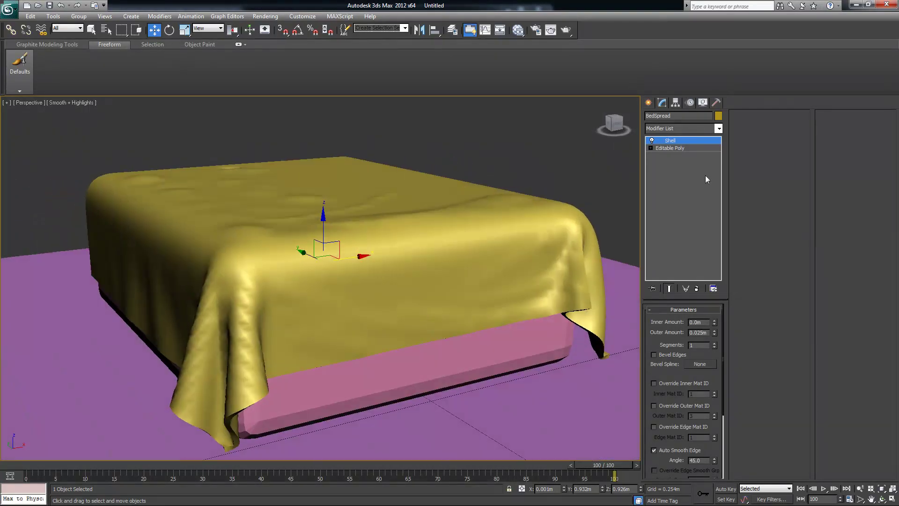
- Add a TurboSmooth modifier above the bedspread's Shell and check the rounded hem with edged faces displayed
{"action": "left_click", "coordinate": [718, 131]}
{"action": "left_click_drag", "start_coordinate": [716, 163], "coordinate": [725, 238]}
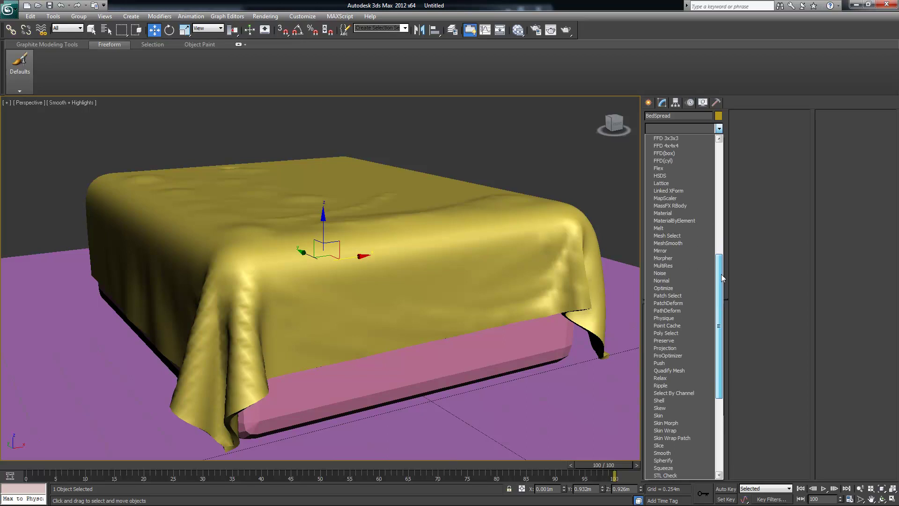
{"action": "left_click_drag", "start_coordinate": [721, 278], "coordinate": [721, 349]}
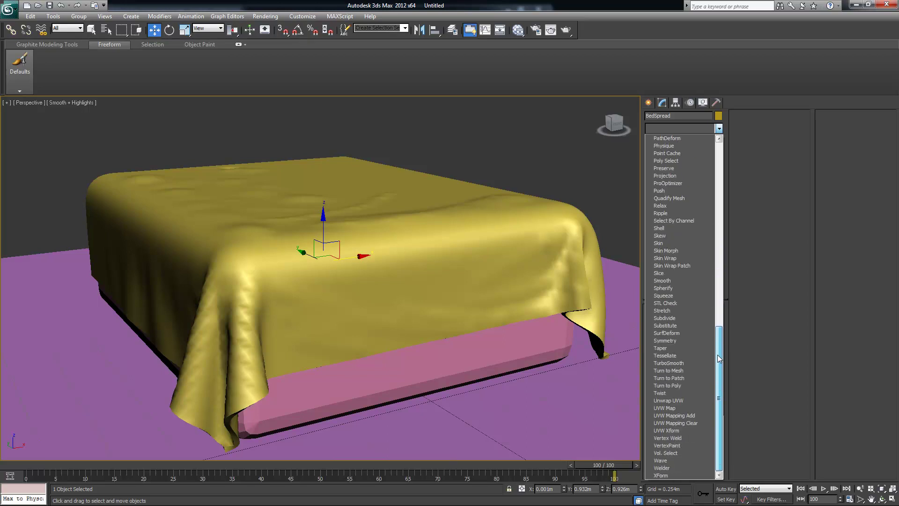
{"action": "left_click", "coordinate": [676, 363]}
{"action": "middle_click_drag", "start_coordinate": [517, 302], "coordinate": [467, 287], "text": "alt"}
{"action": "scroll", "coordinate": [467, 288], "scroll_direction": "up", "scroll_amount": 5}
{"action": "scroll", "coordinate": [421, 268], "scroll_direction": "down", "scroll_amount": 5}
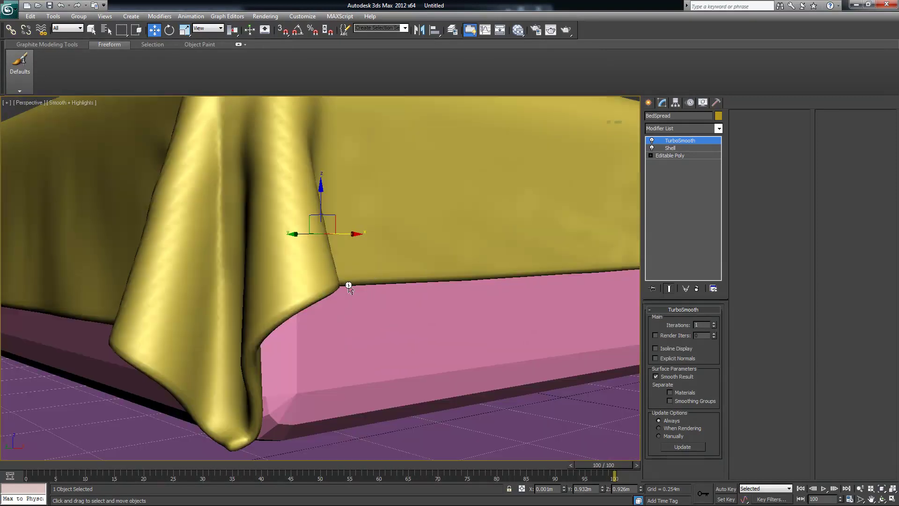
{"action": "key", "text": "F4"}
{"action": "scroll", "coordinate": [344, 286], "scroll_direction": "up", "scroll_amount": 5}
{"action": "scroll", "coordinate": [345, 288], "scroll_direction": "down", "scroll_amount": 5}
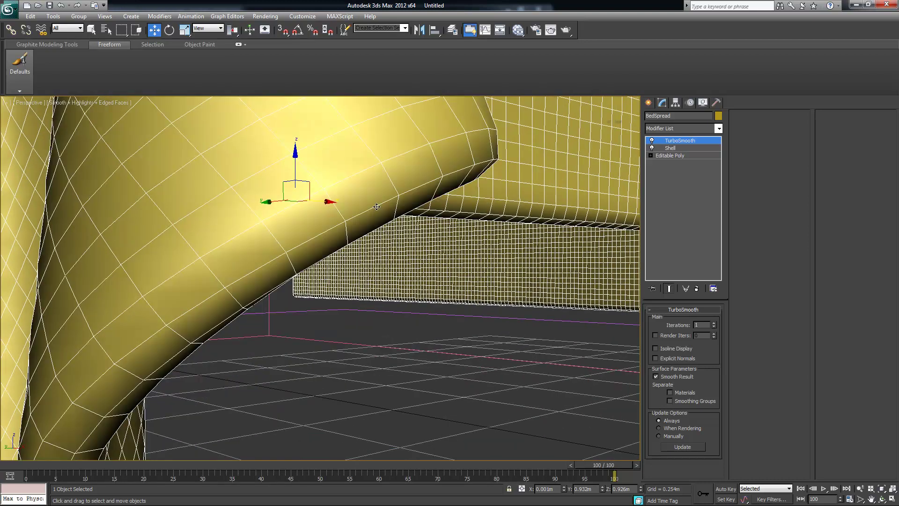
- Add an Edit Poly modifier above TurboSmooth and select the full edge loop running along the bedspread's hem
{"action": "right_click", "coordinate": [377, 209]}
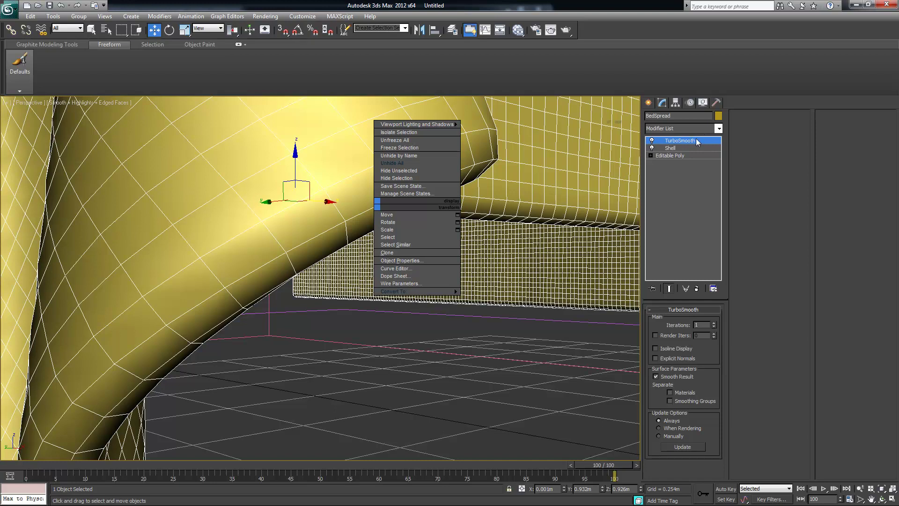
{"action": "left_click", "coordinate": [688, 187]}
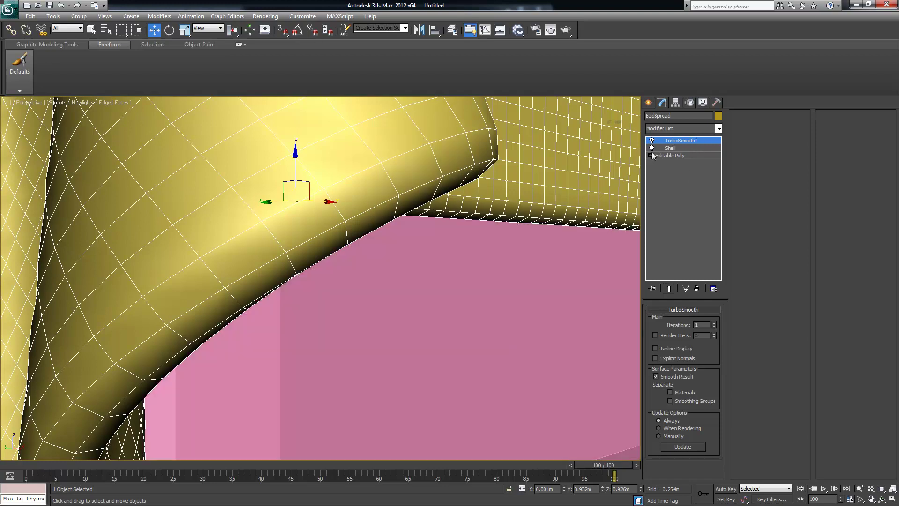
{"action": "left_click", "coordinate": [718, 128]}
{"action": "left_click_drag", "start_coordinate": [721, 173], "coordinate": [725, 225]}
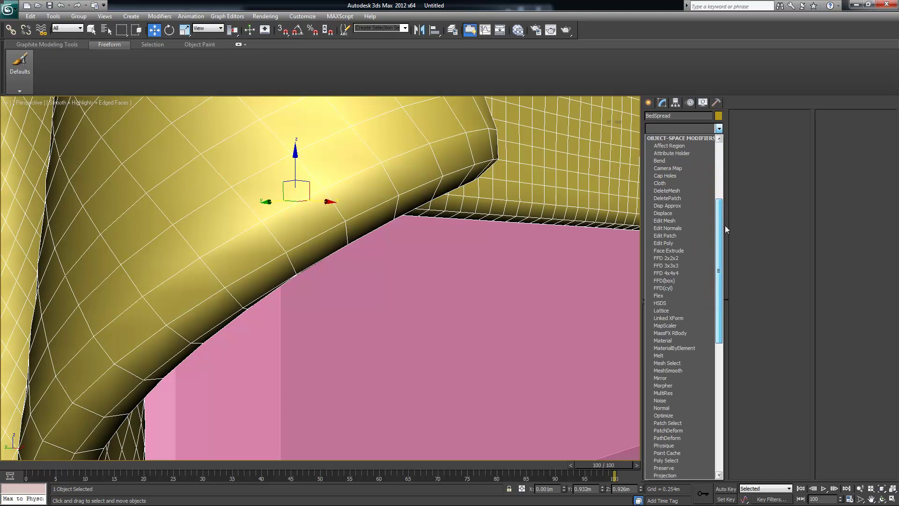
{"action": "left_click", "coordinate": [670, 243]}
{"action": "left_click", "coordinate": [672, 381]}
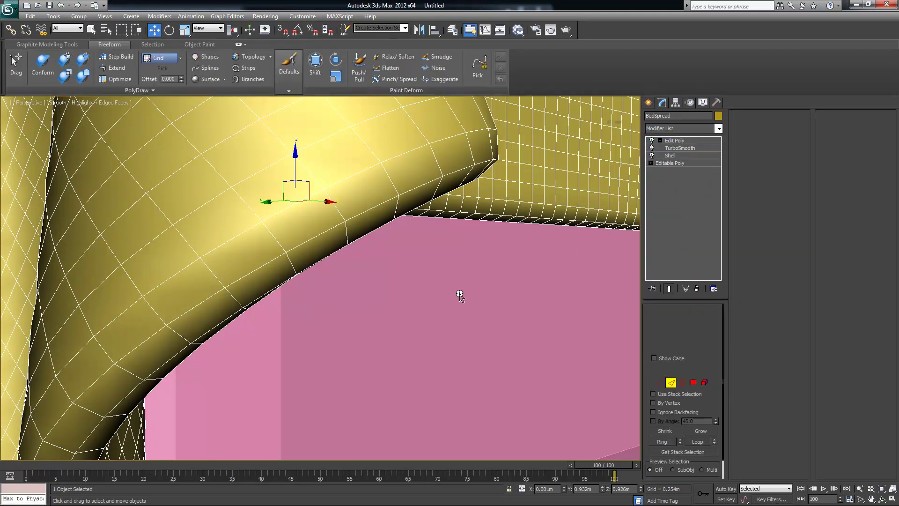
{"action": "left_click", "coordinate": [318, 239]}
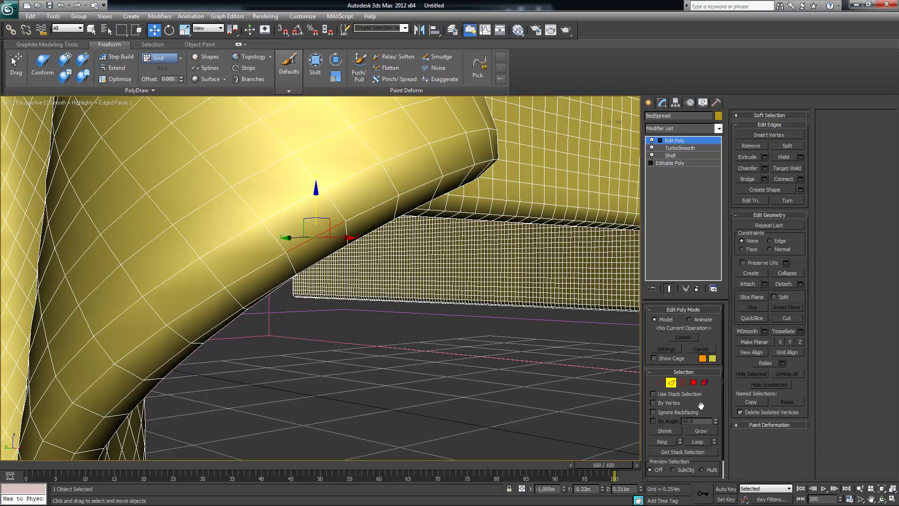
{"action": "left_click", "coordinate": [697, 441]}
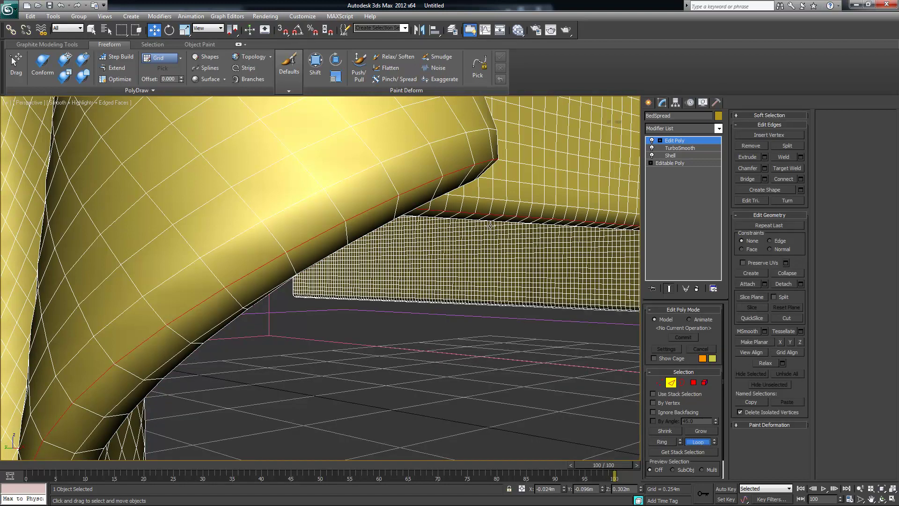
{"action": "middle_click_drag", "start_coordinate": [543, 232], "coordinate": [543, 232], "text": "alt"}
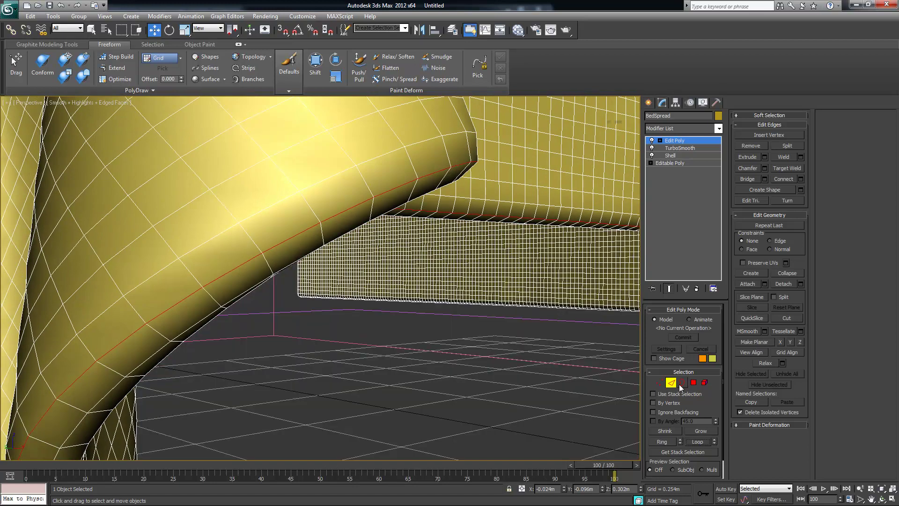
- Start an edge extrusion on the hem loop with a height of -0.003 m and a width of 0.003 m
{"action": "left_click", "coordinate": [764, 158]}
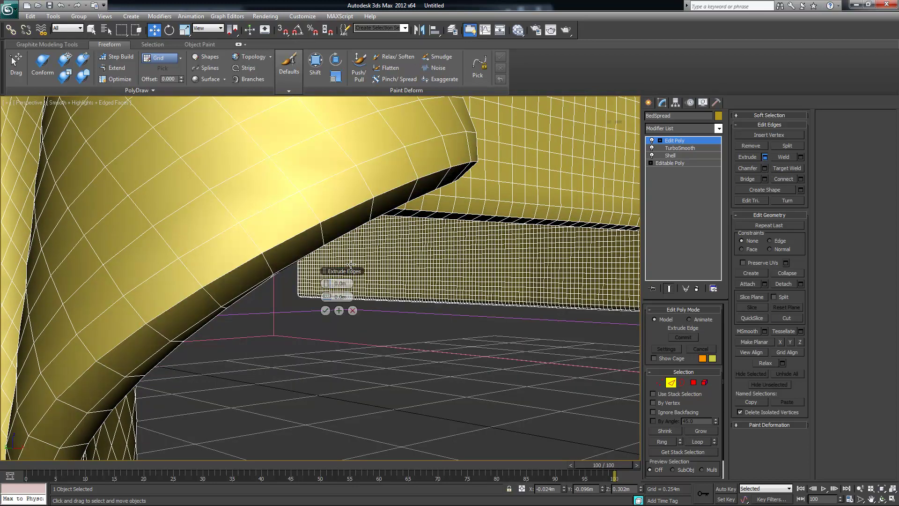
{"action": "left_click", "coordinate": [329, 283]}
{"action": "left_click_drag", "start_coordinate": [328, 283], "coordinate": [330, 297]}
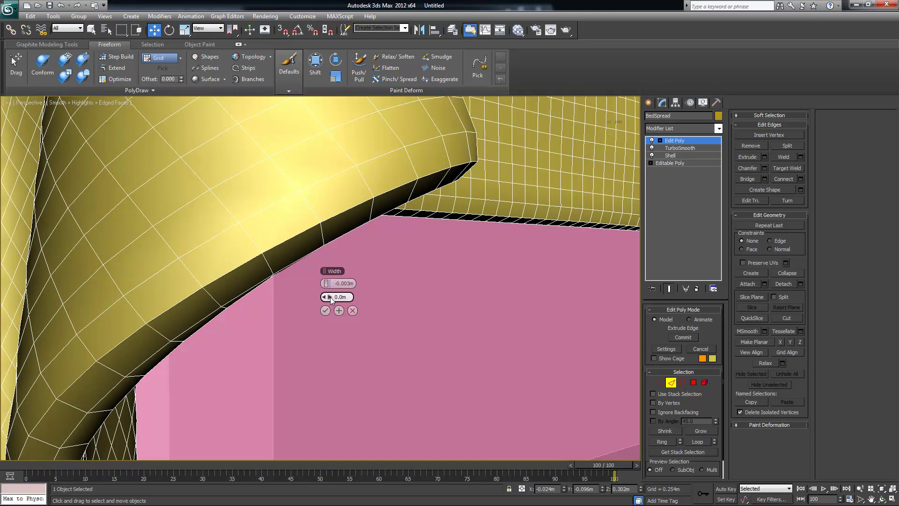
{"action": "left_click_drag", "start_coordinate": [328, 297], "coordinate": [326, 297]}
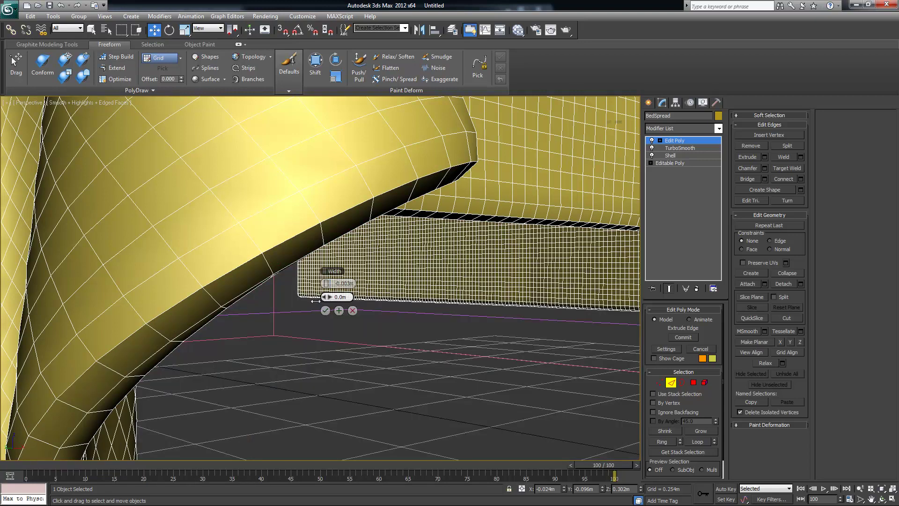
{"action": "left_click_drag", "start_coordinate": [317, 301], "coordinate": [333, 297]}
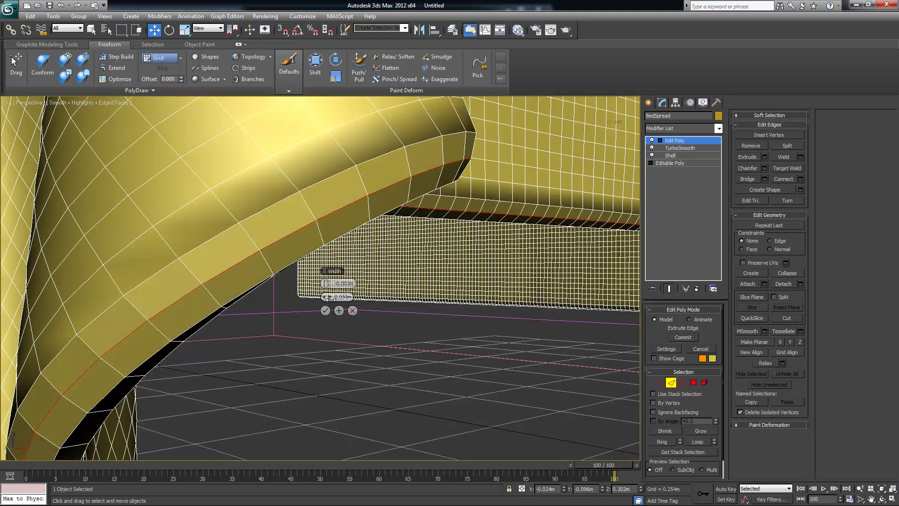
{"action": "left_click_drag", "start_coordinate": [327, 299], "coordinate": [326, 299]}
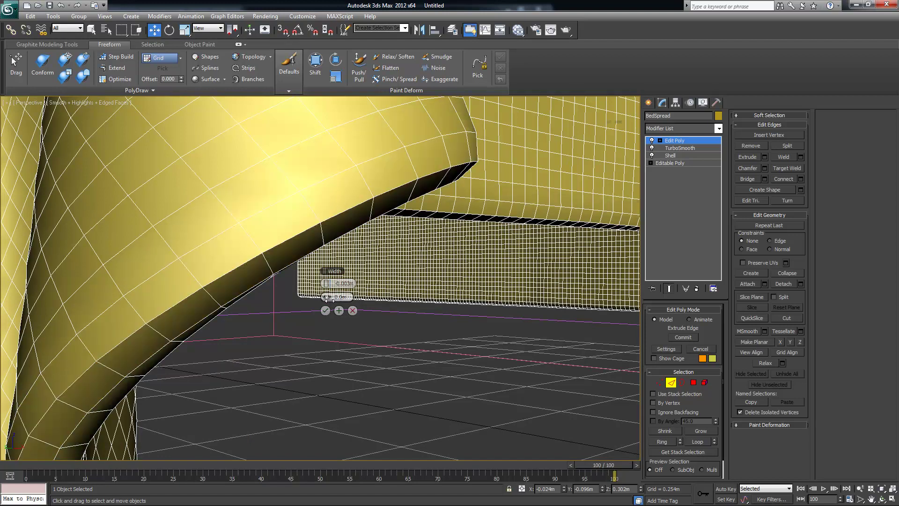
{"action": "left_click_drag", "start_coordinate": [330, 296], "coordinate": [379, 268]}
{"action": "left_click_drag", "start_coordinate": [326, 296], "coordinate": [323, 297]}
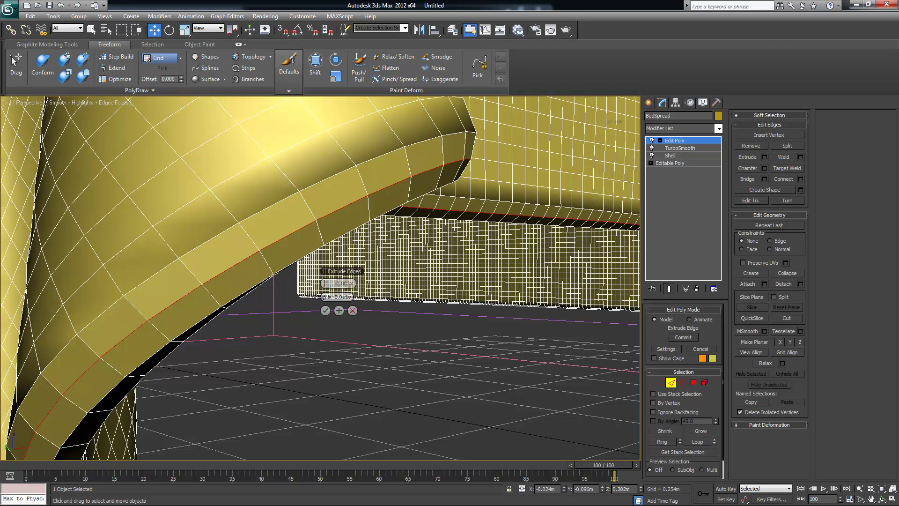
{"action": "left_click_drag", "start_coordinate": [343, 297], "coordinate": [336, 297]}
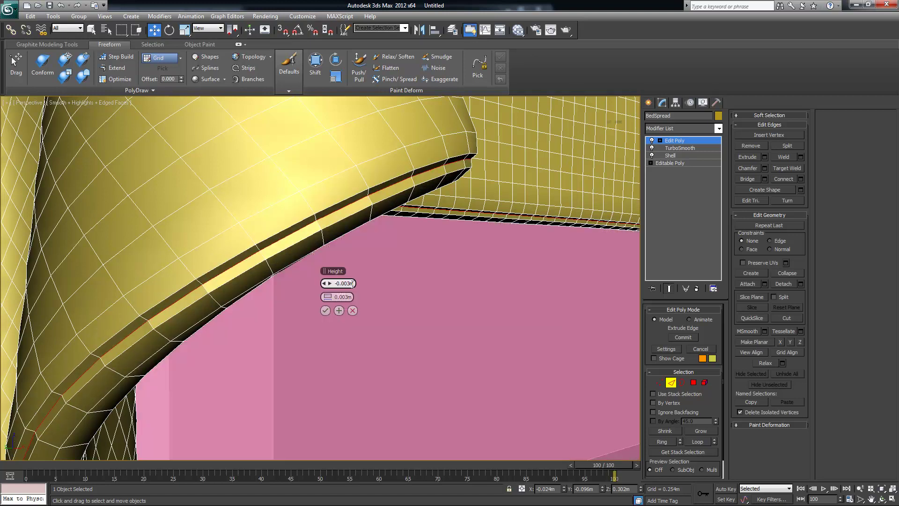
- Set the hem extrusion's height to -0.005 m and apply it as a seam groove
{"action": "type", "text": "-.005"}
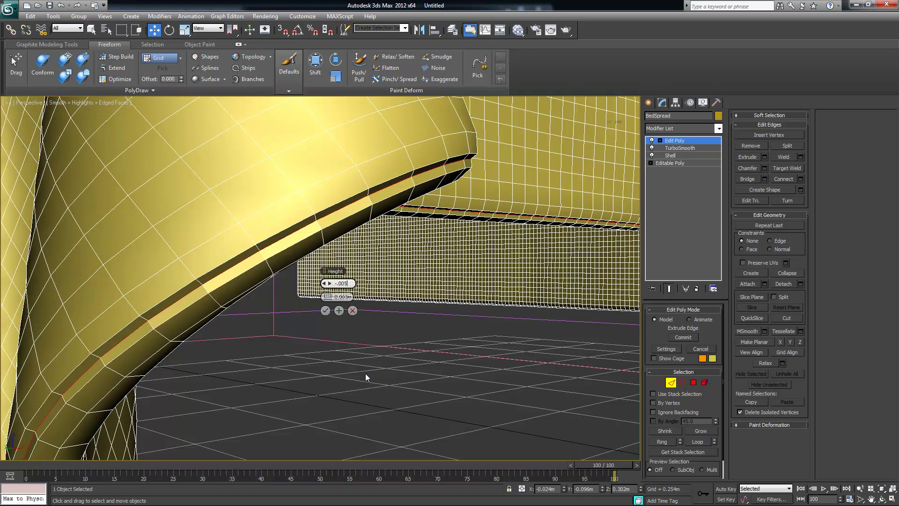
{"action": "key", "text": "Return"}
{"action": "left_click", "coordinate": [325, 311]}
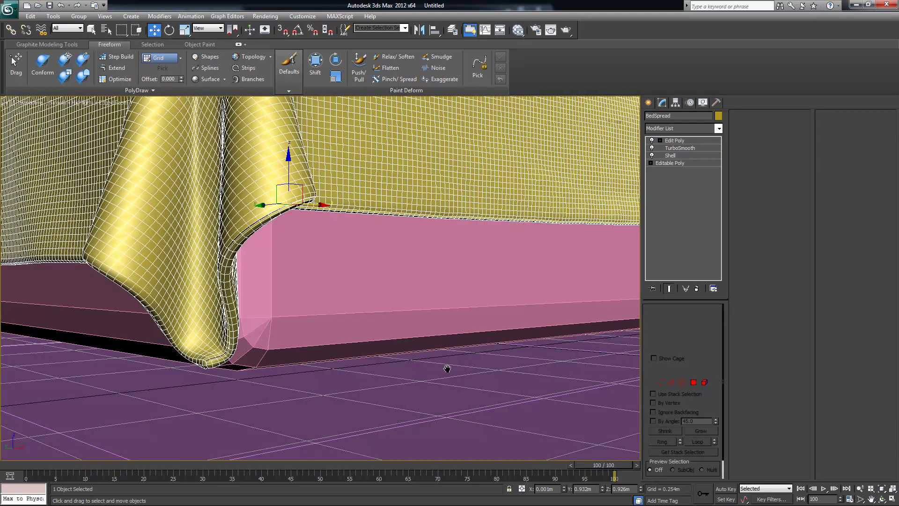
- Hide the edged faces, clear the selection and examine the hem groove around the bedspread's hanging corner
{"action": "left_click", "coordinate": [454, 371]}
{"action": "key", "text": "alt+q"}
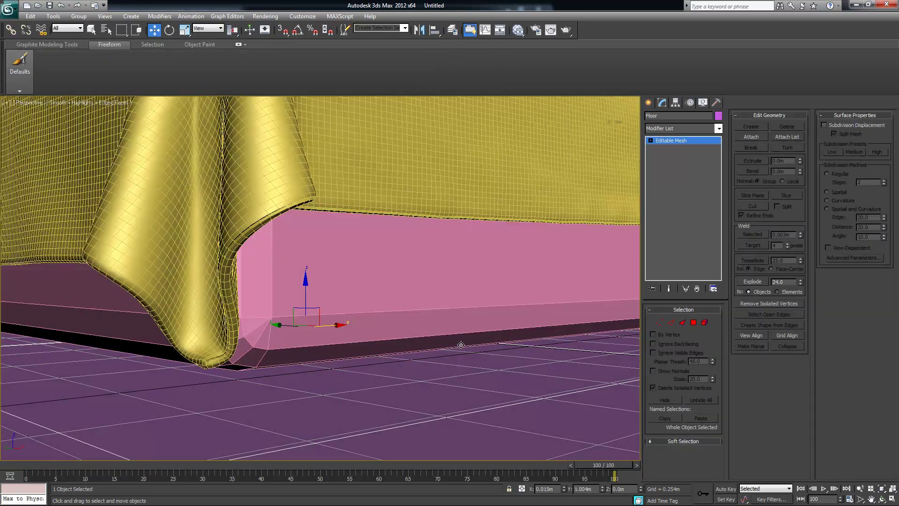
{"action": "key", "text": "F4"}
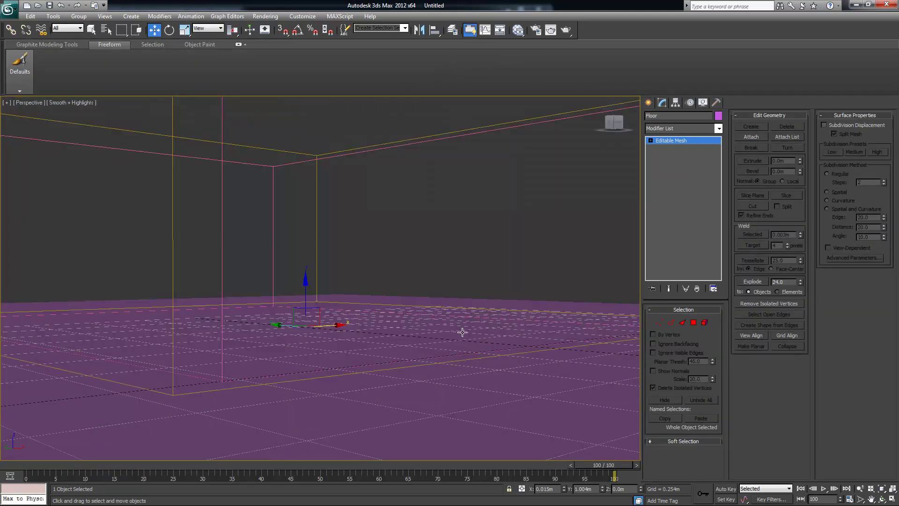
{"action": "key", "text": "alt+q"}
{"action": "middle_click_drag", "start_coordinate": [488, 370], "coordinate": [487, 364], "text": "alt"}
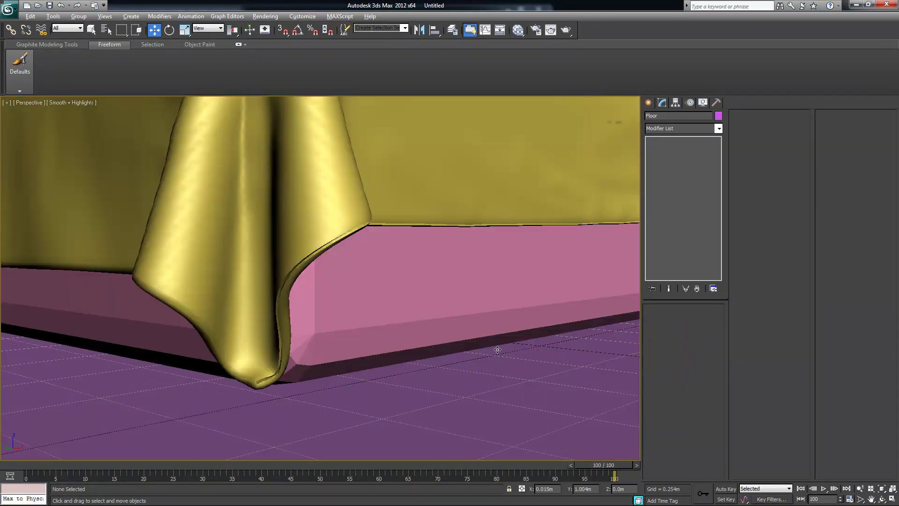
{"action": "mouse_move", "coordinate": [497, 351]}
{"action": "middle_mouse_down", "text": "alt"}
{"action": "mouse_move", "coordinate": [488, 338]}
{"action": "mouse_move", "coordinate": [506, 333]}
{"action": "mouse_move", "coordinate": [486, 317]}
{"action": "middle_mouse_up", "text": "alt"}
{"action": "mouse_move", "coordinate": [355, 340]}
{"action": "middle_mouse_down", "text": "alt"}
{"action": "mouse_move", "coordinate": [389, 343]}
{"action": "mouse_move", "coordinate": [427, 365]}
{"action": "middle_mouse_up", "text": "alt"}
{"action": "scroll", "coordinate": [403, 356], "scroll_direction": "up", "scroll_amount": 5}
- Render the perspective view of the bedspread from two angles, closing the rendered frame after each
{"action": "left_click", "coordinate": [565, 29]}
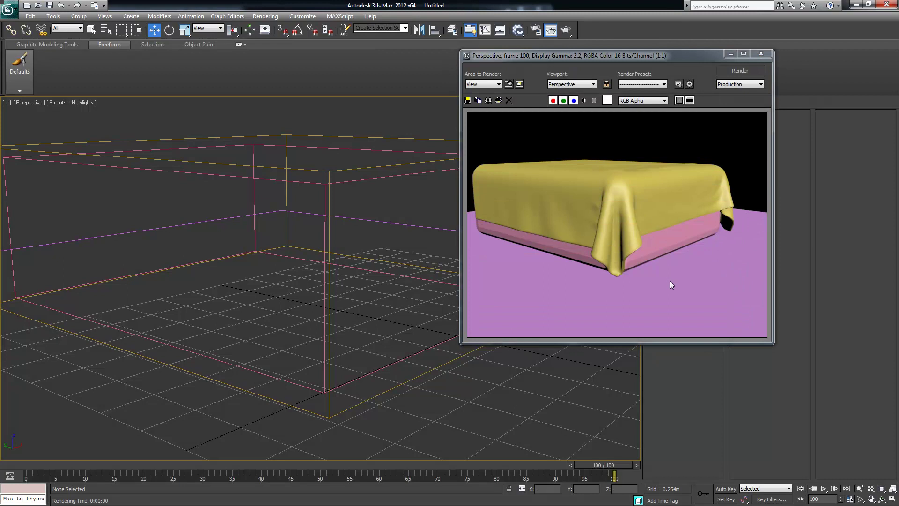
{"action": "left_click", "coordinate": [759, 54]}
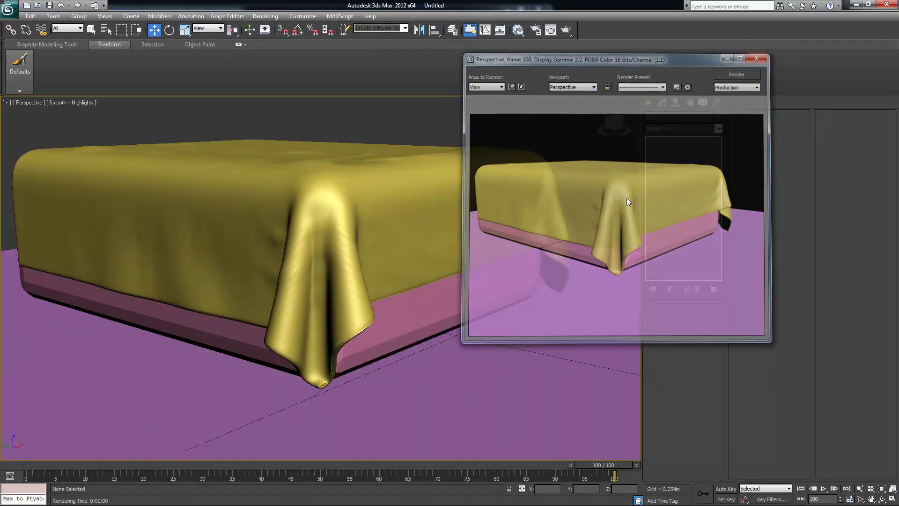
{"action": "mouse_move", "coordinate": [473, 268]}
{"action": "middle_mouse_down", "text": "alt"}
{"action": "mouse_move", "coordinate": [468, 273]}
{"action": "mouse_move", "coordinate": [492, 278]}
{"action": "middle_mouse_up", "text": "alt"}
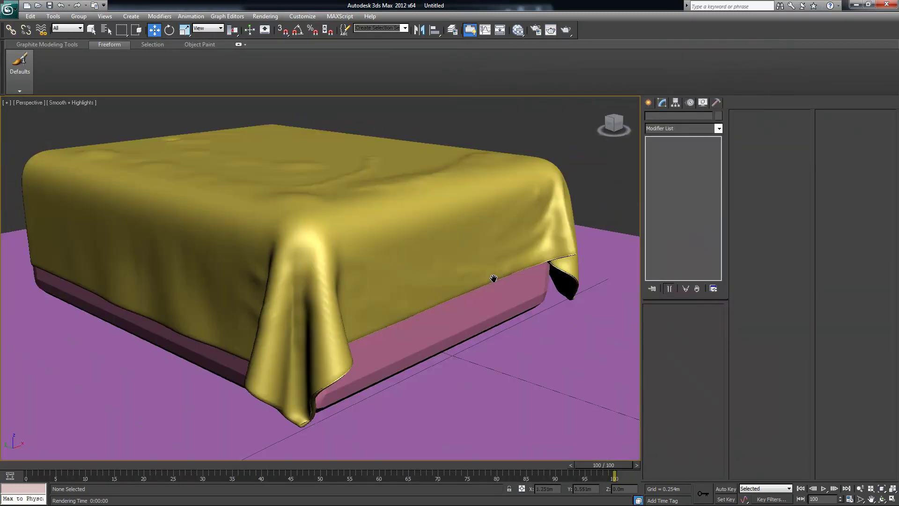
{"action": "key", "text": "shift+q"}
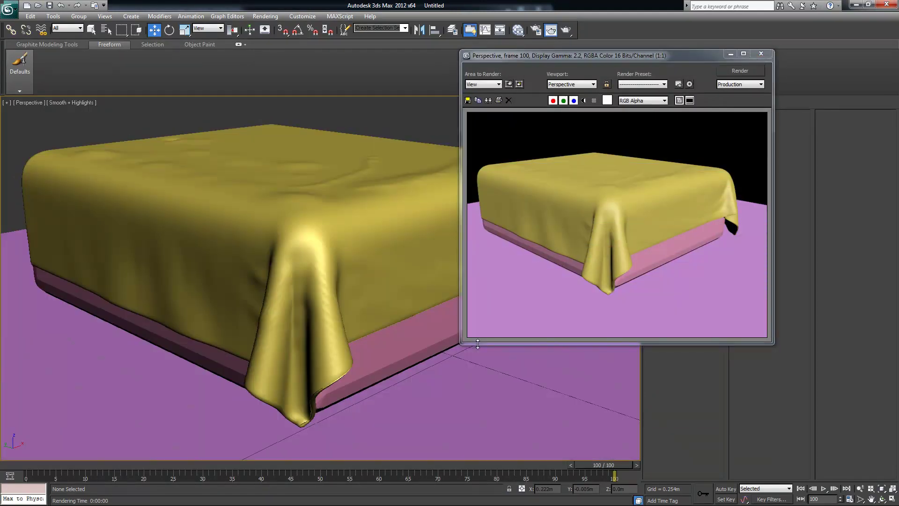
{"action": "scroll", "coordinate": [484, 341], "scroll_direction": "up", "scroll_amount": 5}
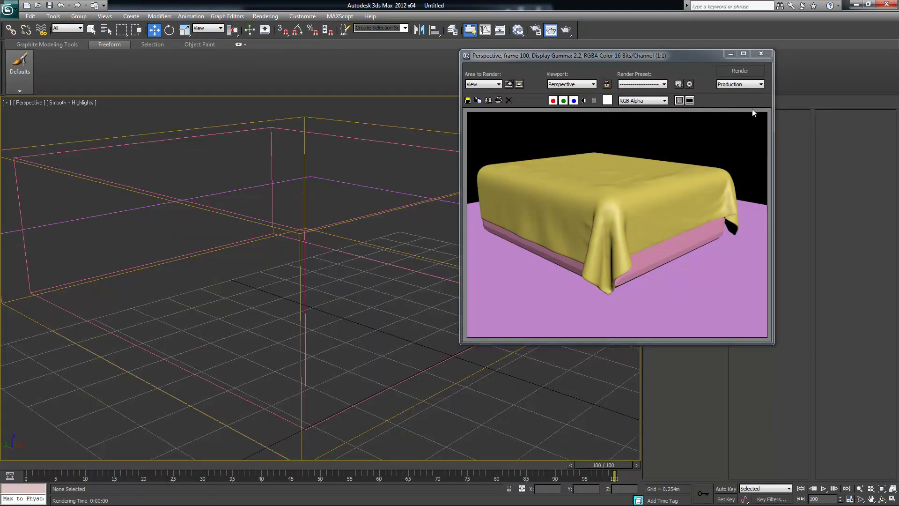
{"action": "left_click", "coordinate": [761, 54]}
{"action": "scroll", "coordinate": [442, 242], "scroll_direction": "up", "scroll_amount": 3}
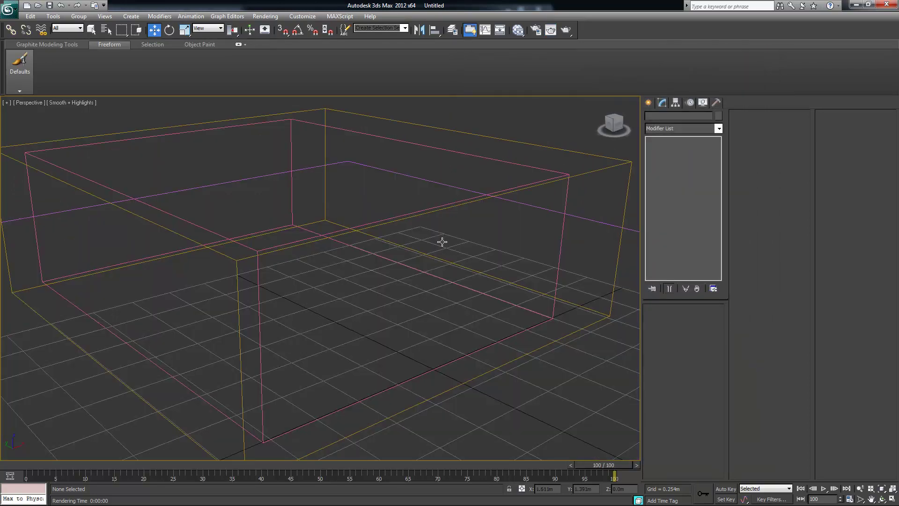
- Reset the scene to an empty one without saving the bedspread changes
{"action": "left_click", "coordinate": [10, 9]}
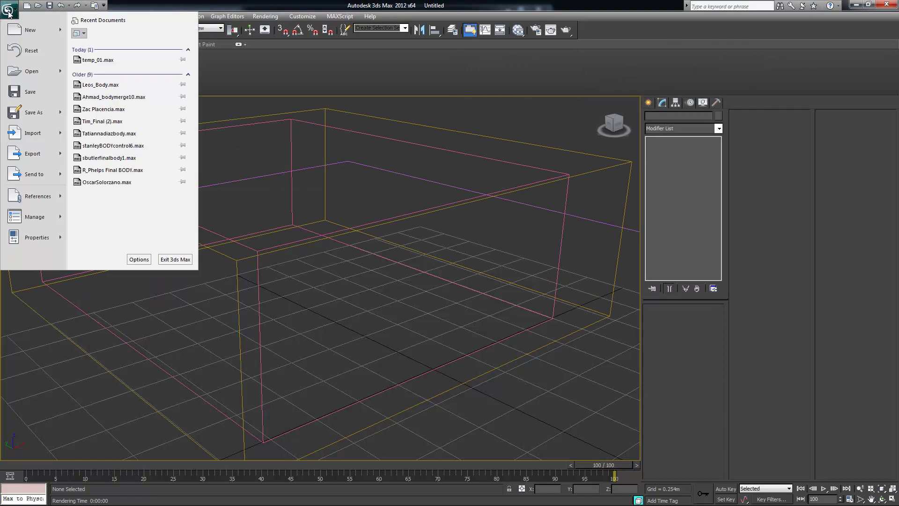
{"action": "left_click", "coordinate": [21, 52]}
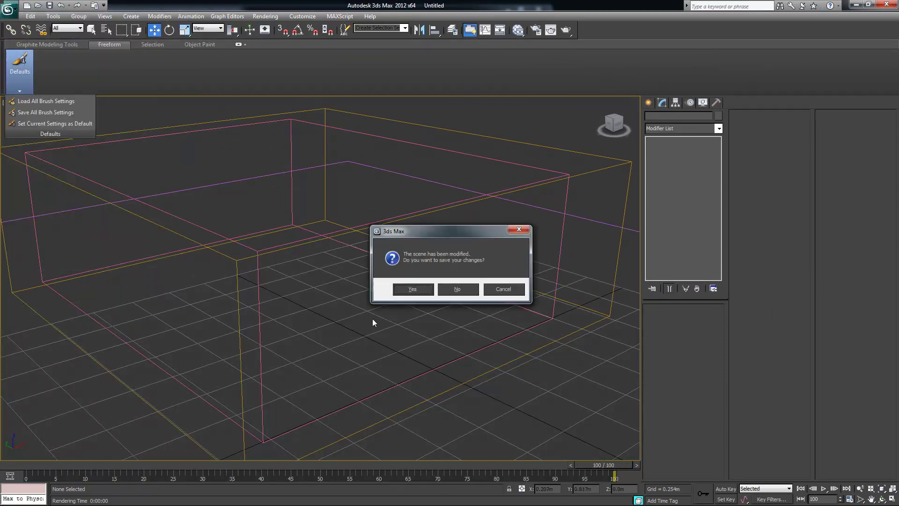
{"action": "left_click", "coordinate": [446, 287]}
{"action": "left_click", "coordinate": [430, 275]}
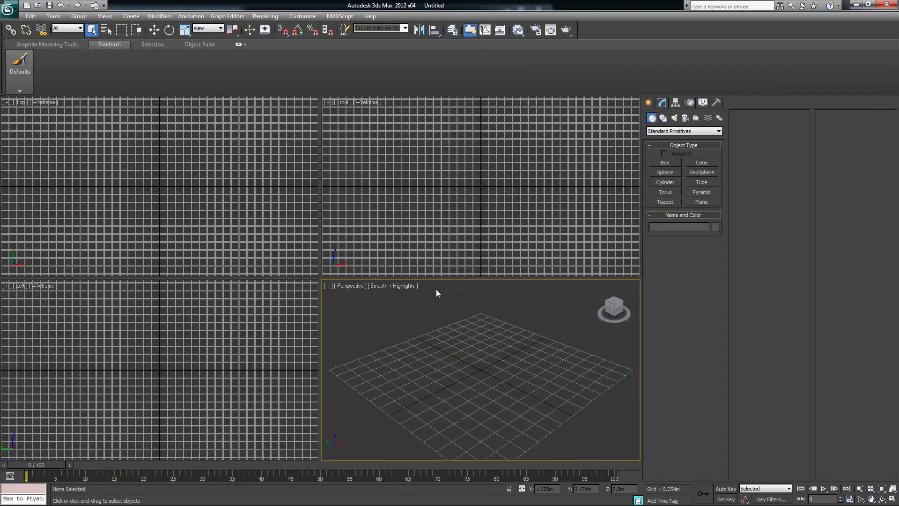
- Return the rotated orthographic viewport to the Front view and maximize it
{"action": "mouse_move", "coordinate": [498, 203]}
{"action": "middle_mouse_down"}
{"action": "mouse_move", "coordinate": [488, 192]}
{"action": "mouse_move", "coordinate": [489, 204]}
{"action": "middle_mouse_up"}
{"action": "middle_click_drag", "start_coordinate": [481, 370], "coordinate": [486, 364], "text": "alt"}
{"action": "middle_click_drag", "start_coordinate": [503, 192], "coordinate": [493, 280], "text": "alt"}
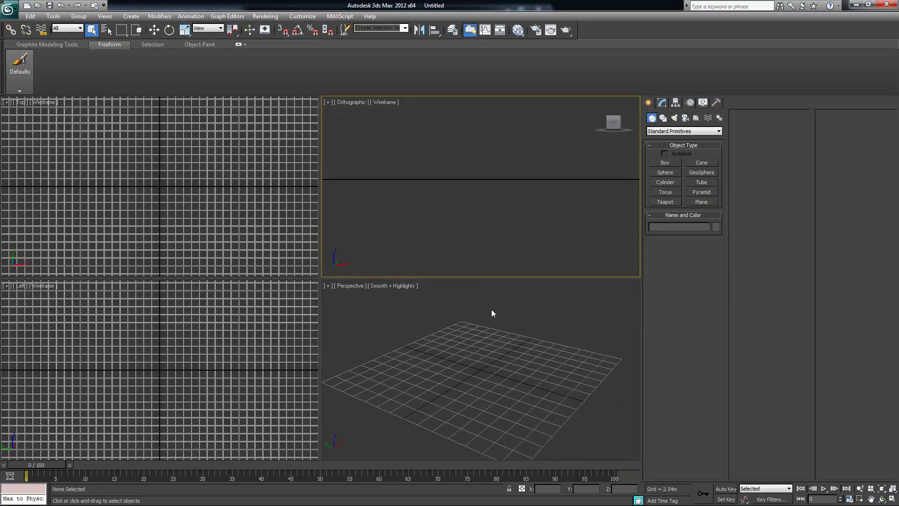
{"action": "key", "text": "t"}
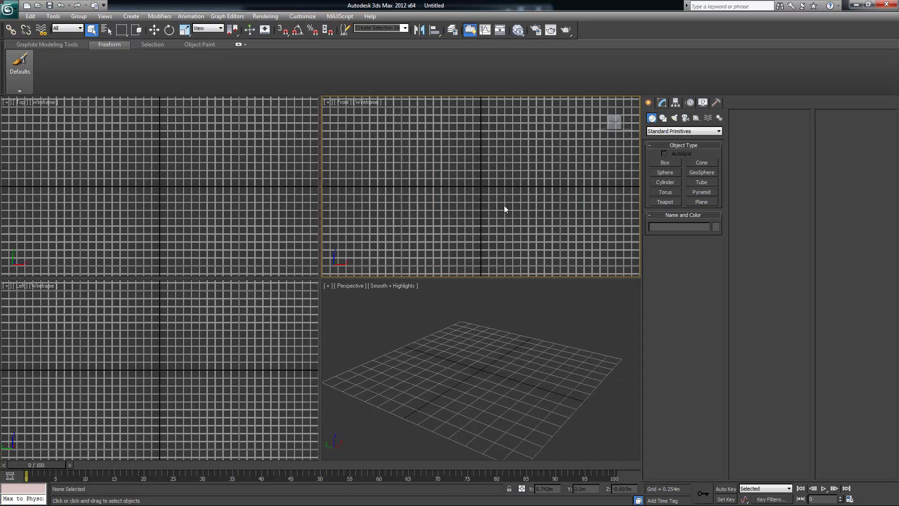
{"action": "key", "text": "f"}
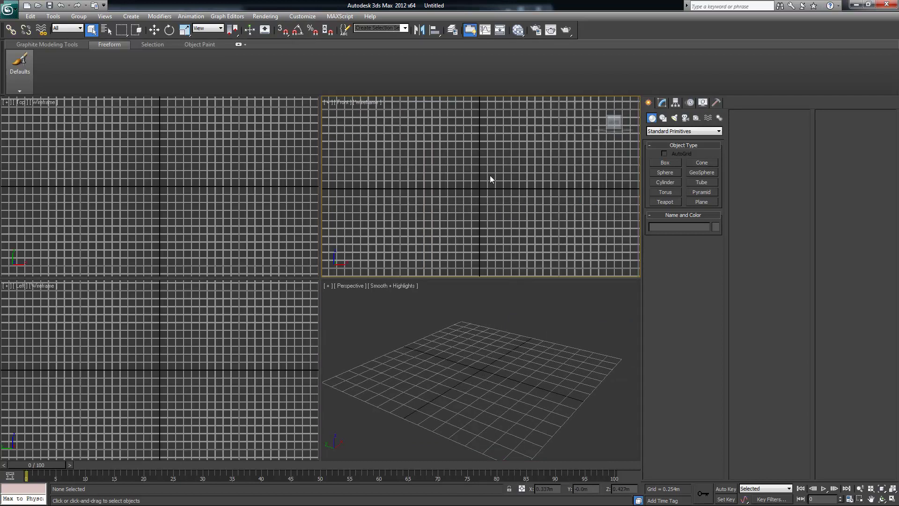
{"action": "key", "text": "alt+w"}
{"action": "middle_click_drag", "start_coordinate": [383, 227], "coordinate": [387, 214]}
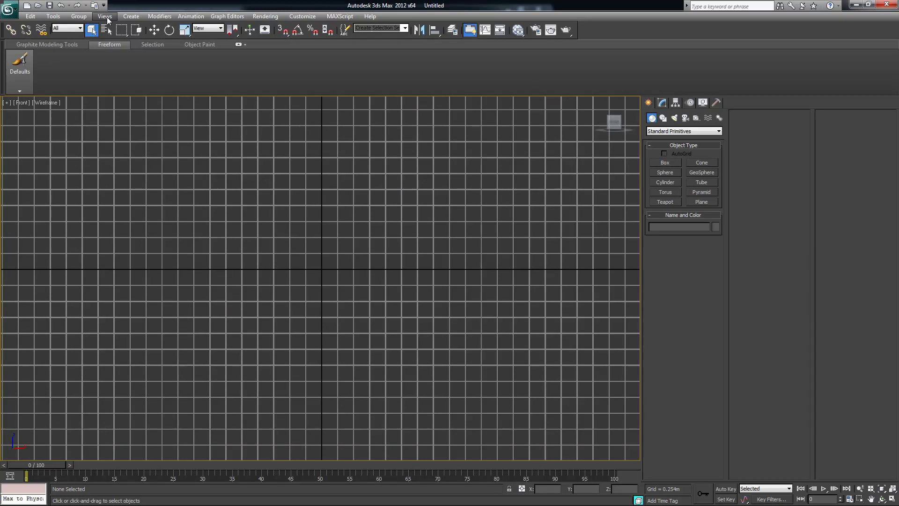
- Create a wide, low plane with 4 length and 4 width segments in the Front view
{"action": "left_click", "coordinate": [105, 18]}
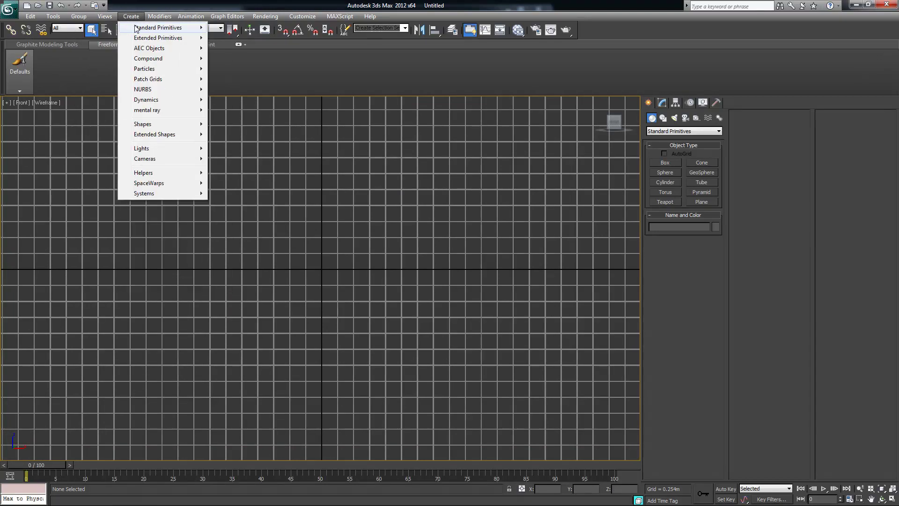
{"action": "mouse_move", "coordinate": [138, 28]}
{"action": "left_click", "coordinate": [228, 121]}
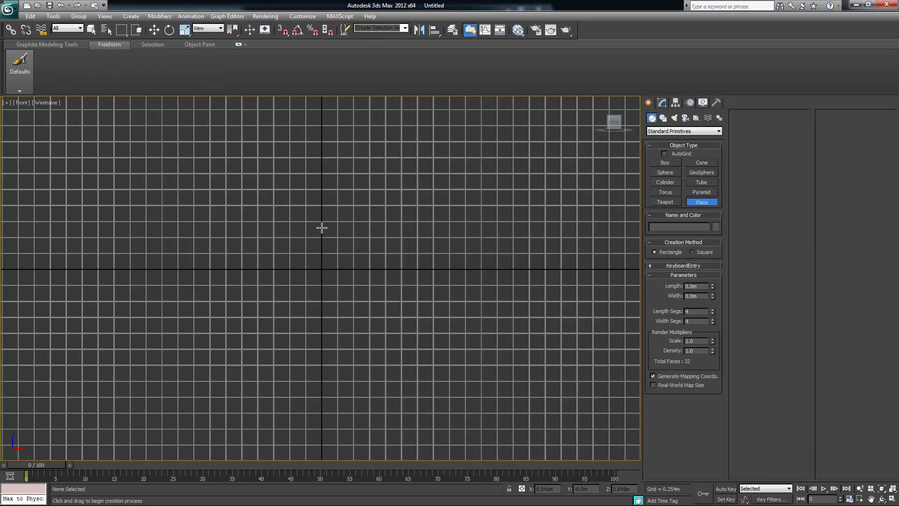
{"action": "left_click_drag", "start_coordinate": [261, 224], "coordinate": [562, 315]}
{"action": "right_click", "coordinate": [608, 287]}
{"action": "middle_click_drag", "start_coordinate": [564, 277], "coordinate": [431, 261]}
{"action": "scroll", "coordinate": [467, 275], "scroll_direction": "up", "scroll_amount": 3}
{"action": "scroll", "coordinate": [466, 276], "scroll_direction": "down", "scroll_amount": 2}
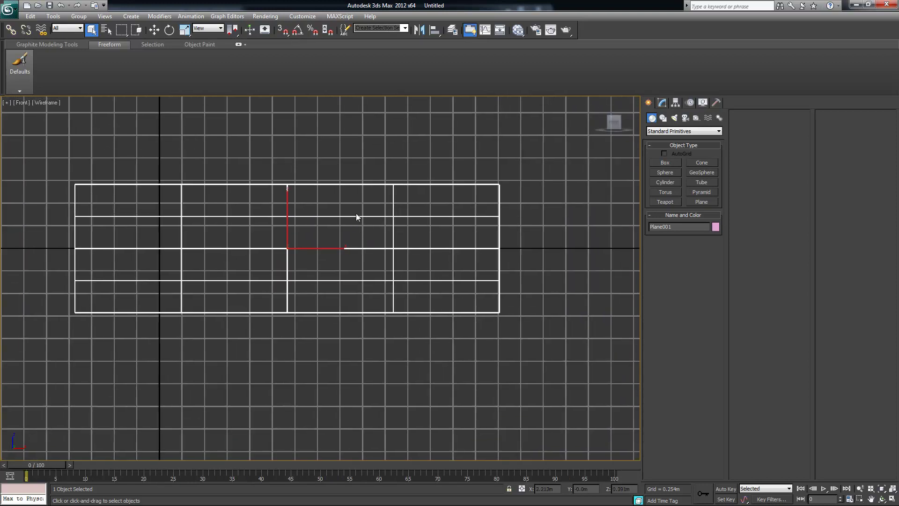
- Convert the plane to an Editable Poly
{"action": "middle_click_drag", "start_coordinate": [448, 219], "coordinate": [450, 227]}
{"action": "right_click", "coordinate": [423, 203]}
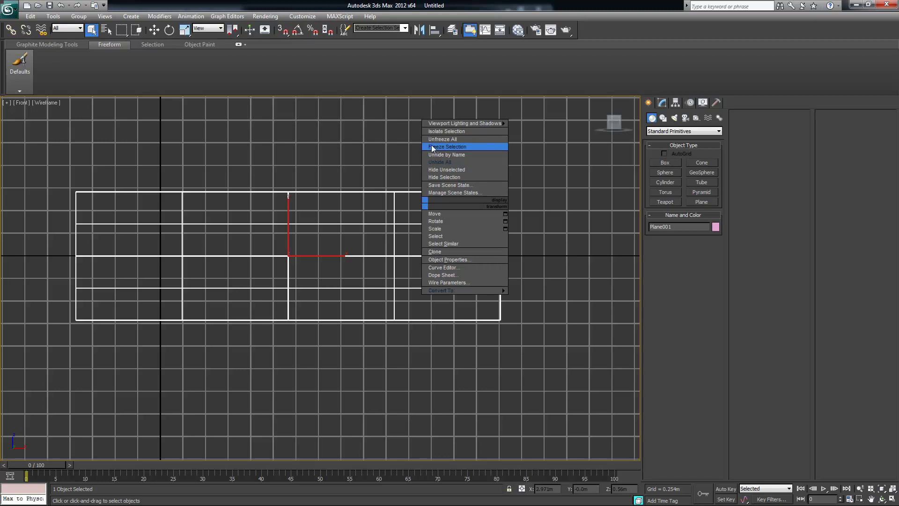
{"action": "mouse_move", "coordinate": [436, 291]}
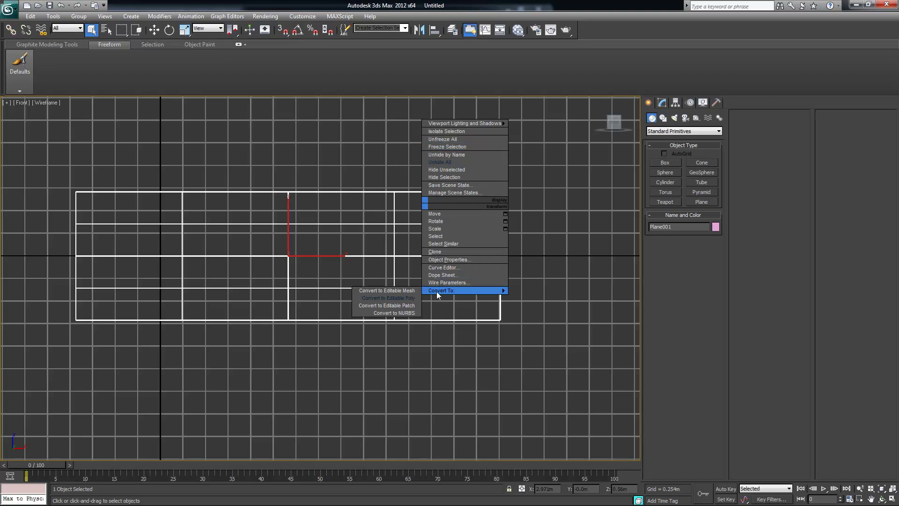
{"action": "left_click", "coordinate": [408, 298]}
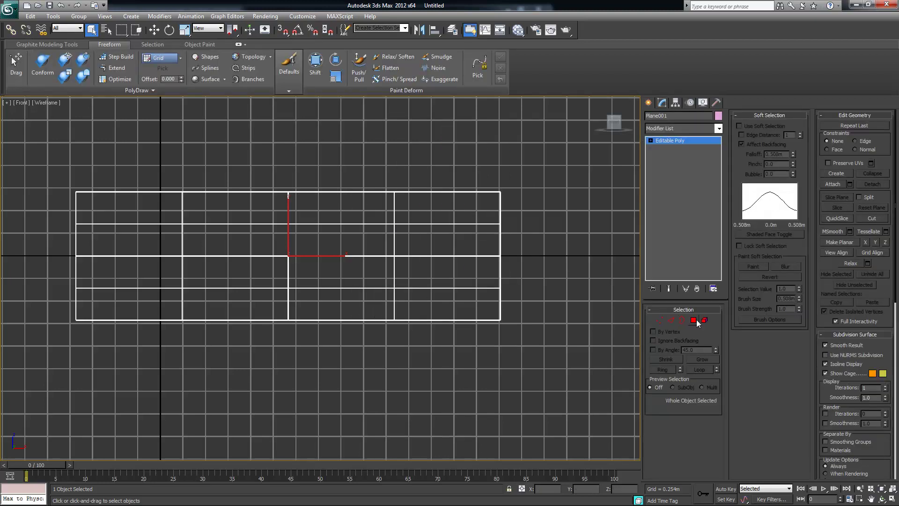
- Narrow the plane's left end by scaling the first vertex column strongly and the second column slightly along the vertical axis
{"action": "left_click", "coordinate": [659, 320]}
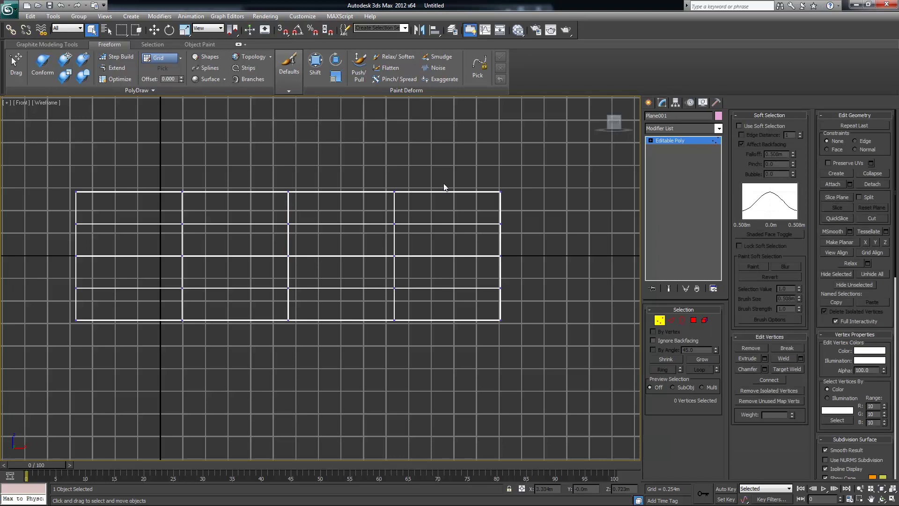
{"action": "left_click_drag", "start_coordinate": [50, 169], "coordinate": [117, 372]}
{"action": "middle_click_drag", "start_coordinate": [135, 328], "coordinate": [161, 328]}
{"action": "key", "text": "e"}
{"action": "key", "text": "r"}
{"action": "left_click_drag", "start_coordinate": [106, 201], "coordinate": [106, 222]}
{"action": "left_click_drag", "start_coordinate": [198, 164], "coordinate": [235, 381]}
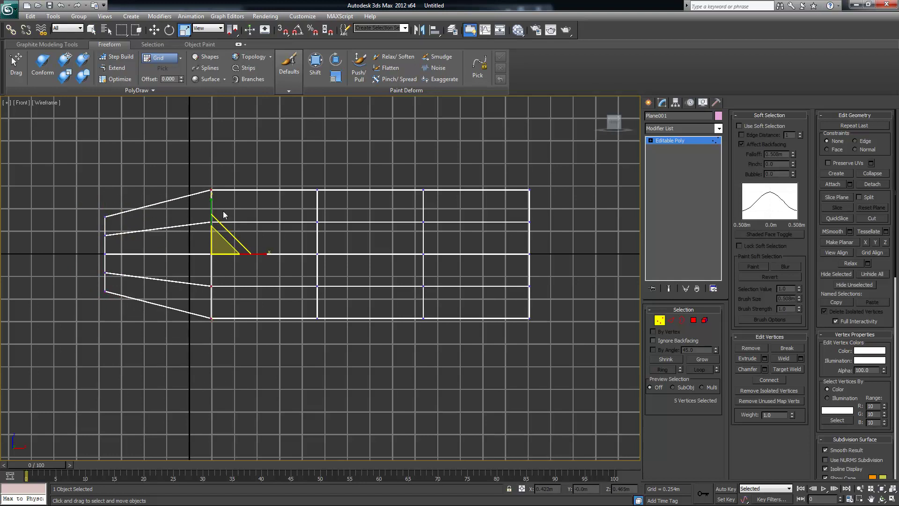
{"action": "left_click_drag", "start_coordinate": [211, 198], "coordinate": [211, 209]}
- Scale the fourth vertex column to 89% vertically and shape the right end column into a tip by narrowing it and pulling its inner vertices outward
{"action": "left_click_drag", "start_coordinate": [409, 167], "coordinate": [451, 359]}
{"action": "left_click_drag", "start_coordinate": [437, 214], "coordinate": [437, 221]}
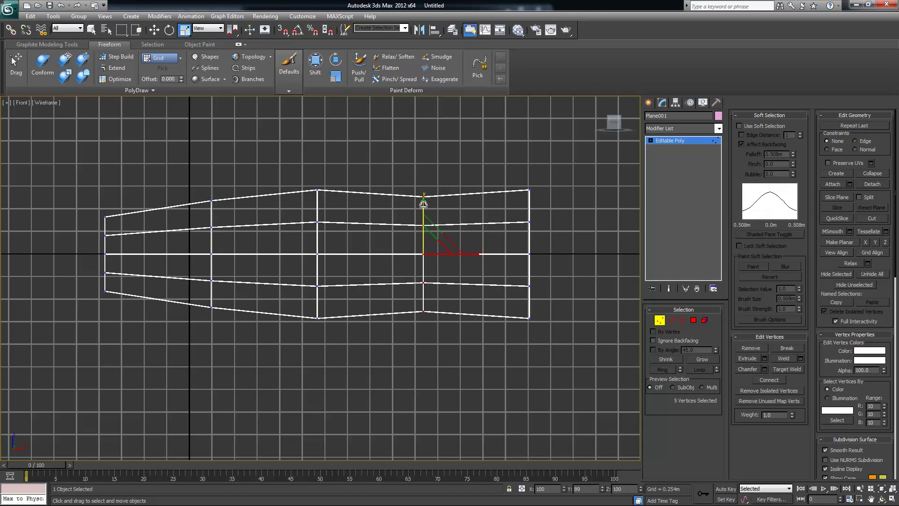
{"action": "left_click_drag", "start_coordinate": [498, 165], "coordinate": [569, 323]}
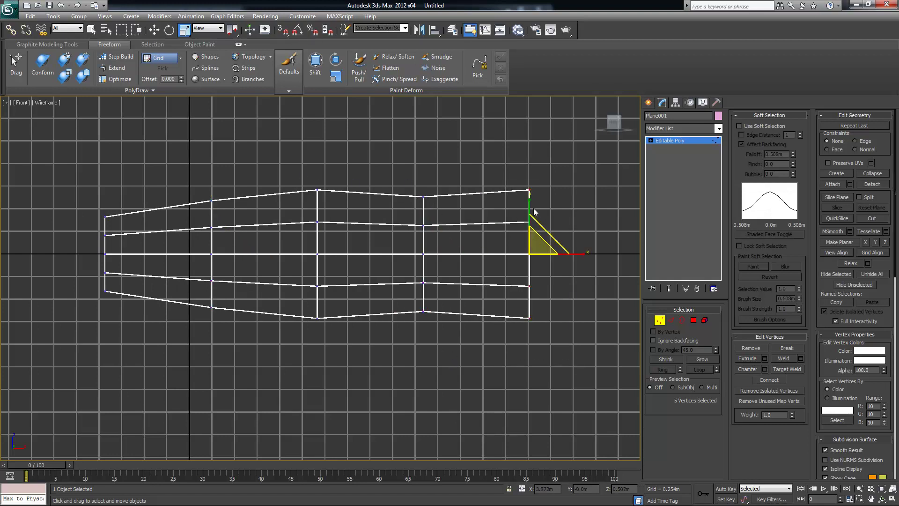
{"action": "left_click_drag", "start_coordinate": [530, 206], "coordinate": [608, 254]}
{"action": "left_click", "coordinate": [566, 278]}
{"action": "key", "text": "w"}
{"action": "left_click", "coordinate": [575, 253]}
- Scale the middle vertex column down slightly along the vertical axis to smooth the outline
{"action": "left_click_drag", "start_coordinate": [291, 167], "coordinate": [367, 377]}
{"action": "key", "text": "r"}
{"action": "left_click_drag", "start_coordinate": [315, 195], "coordinate": [316, 203]}
{"action": "middle_click_drag", "start_coordinate": [494, 317], "coordinate": [455, 315]}
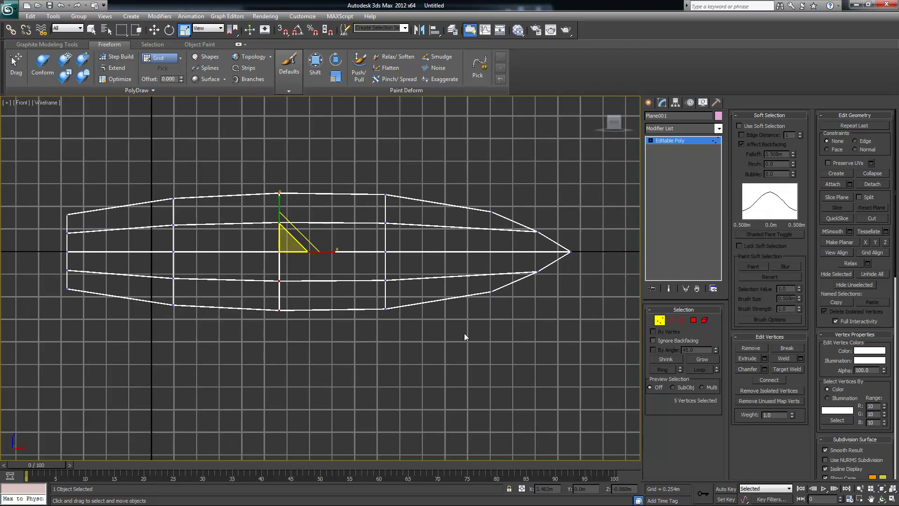
- Rotate the whole upright shape about the X axis with angle snap on, laying it flat in the Perspective view
{"action": "key", "text": "alt+w"}
{"action": "middle_click_drag", "start_coordinate": [569, 373], "coordinate": [518, 394], "text": "alt"}
{"action": "key", "text": "alt+w"}
{"action": "middle_click_drag", "start_coordinate": [439, 336], "coordinate": [462, 324], "text": "alt"}
{"action": "middle_click_drag", "start_coordinate": [493, 315], "coordinate": [479, 346], "text": "alt"}
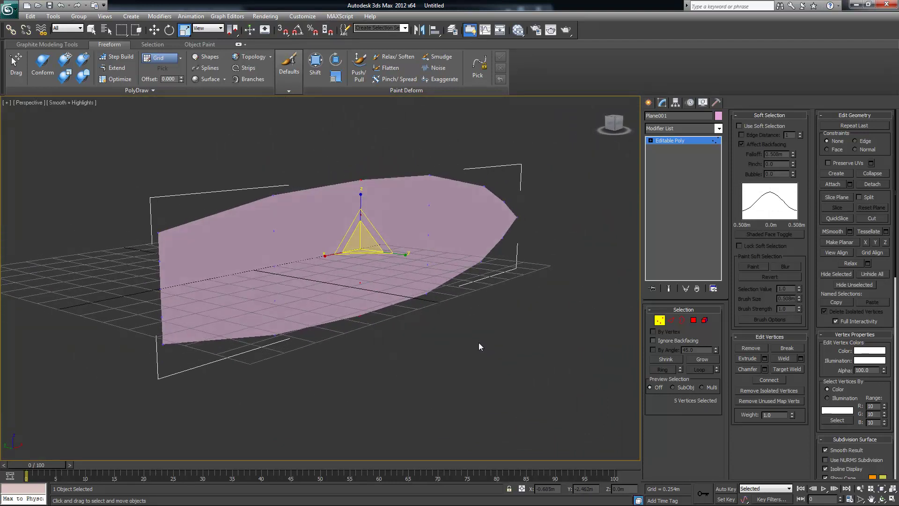
{"action": "key", "text": "e"}
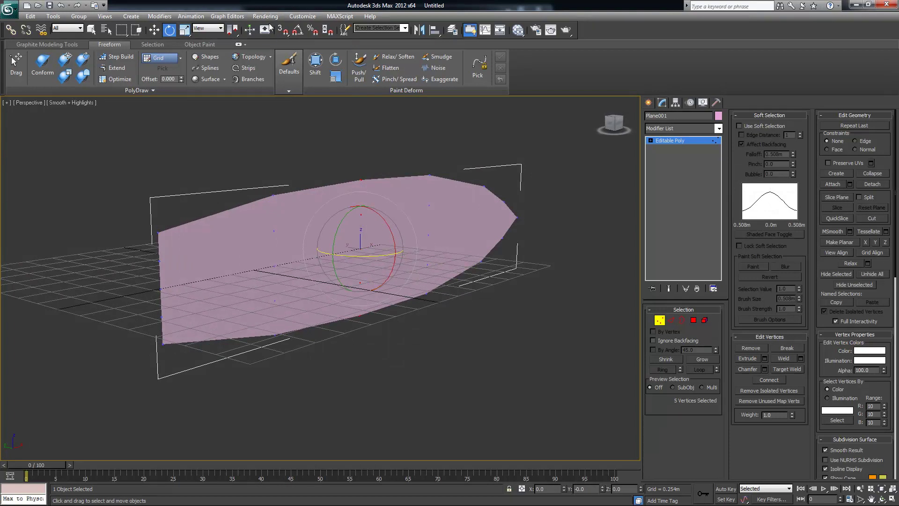
{"action": "left_click", "coordinate": [297, 30]}
{"action": "left_click_drag", "start_coordinate": [388, 226], "coordinate": [369, 196]}
{"action": "right_click", "coordinate": [368, 202]}
{"action": "left_click", "coordinate": [660, 322]}
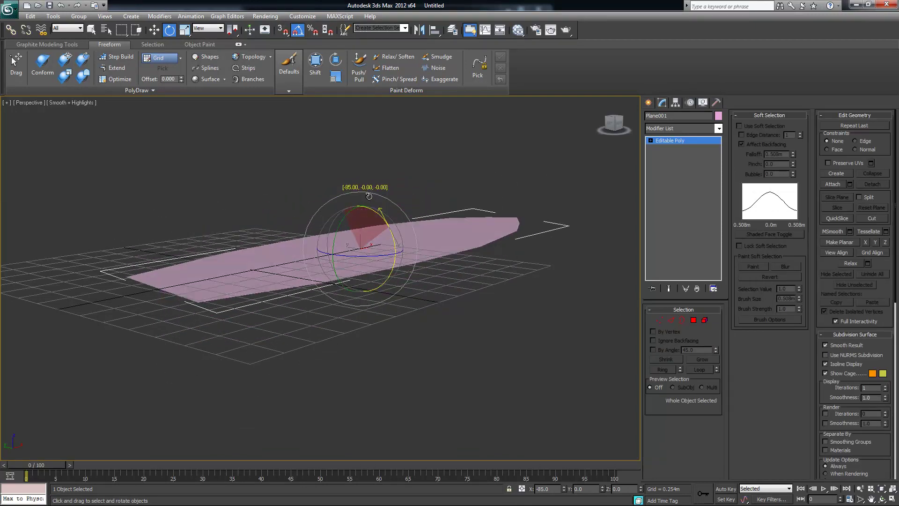
{"action": "key", "text": "ctrl+z"}
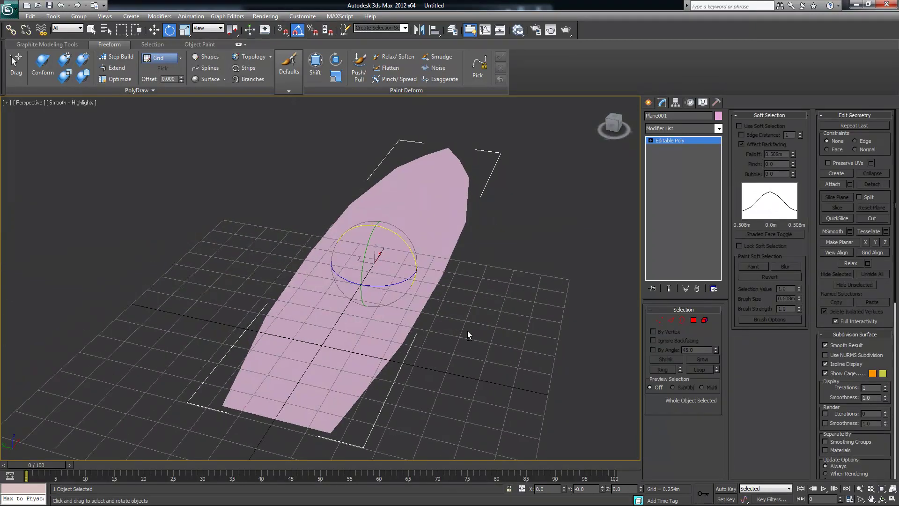
- Display edged faces on the flat shape and start editing its vertices
{"action": "middle_click_drag", "start_coordinate": [453, 330], "coordinate": [428, 331], "text": "alt"}
{"action": "middle_click_drag", "start_coordinate": [520, 336], "coordinate": [555, 336], "text": "alt"}
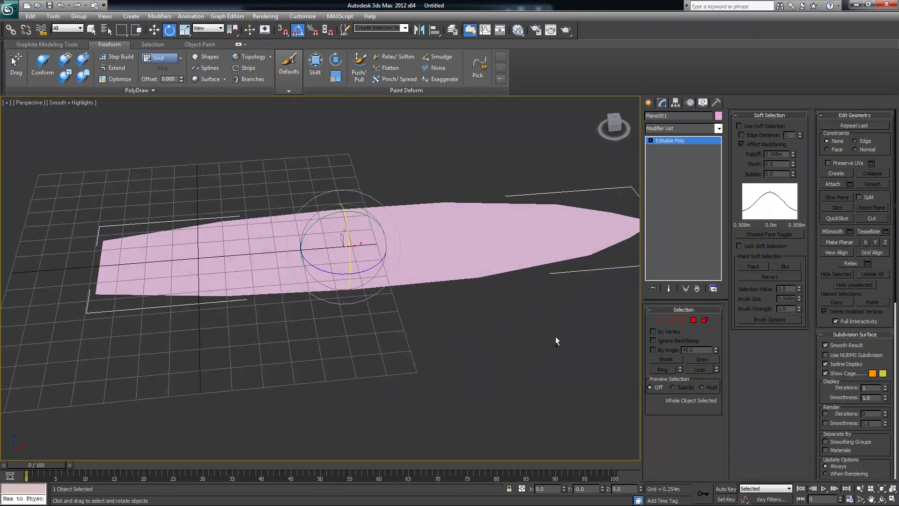
{"action": "left_click", "coordinate": [660, 319]}
{"action": "left_click", "coordinate": [524, 251]}
{"action": "key", "text": "F4"}
{"action": "middle_click_drag", "start_coordinate": [530, 251], "coordinate": [435, 304], "text": "alt"}
{"action": "left_click", "coordinate": [241, 443]}
{"action": "left_click", "coordinate": [283, 337], "text": "ctrl"}
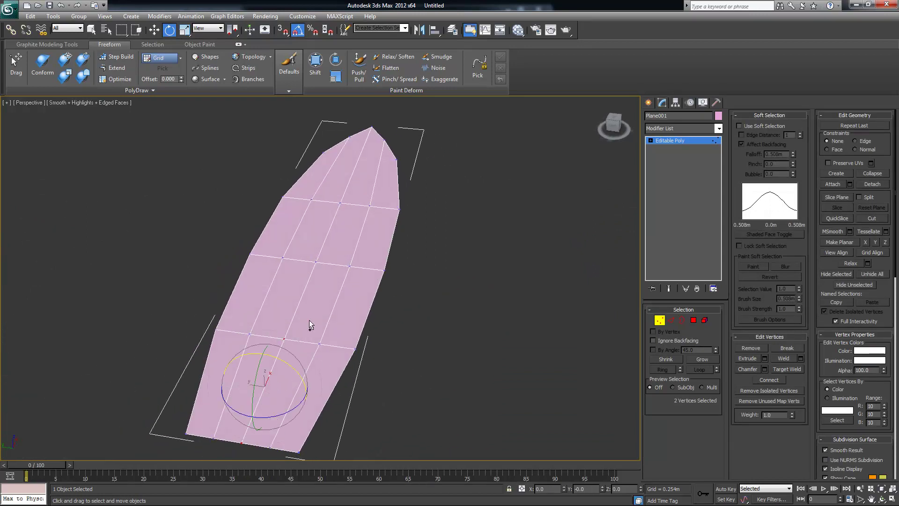
{"action": "left_click", "coordinate": [316, 261], "text": "ctrl"}
{"action": "left_click", "coordinate": [341, 202], "text": "ctrl"}
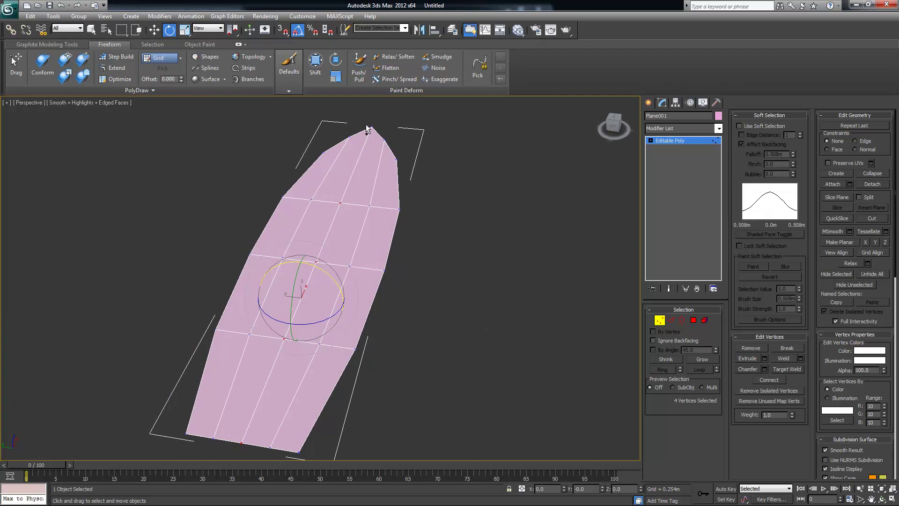
{"action": "middle_click_drag", "start_coordinate": [403, 162], "coordinate": [421, 329], "text": "alt"}
{"action": "left_click", "coordinate": [479, 305]}
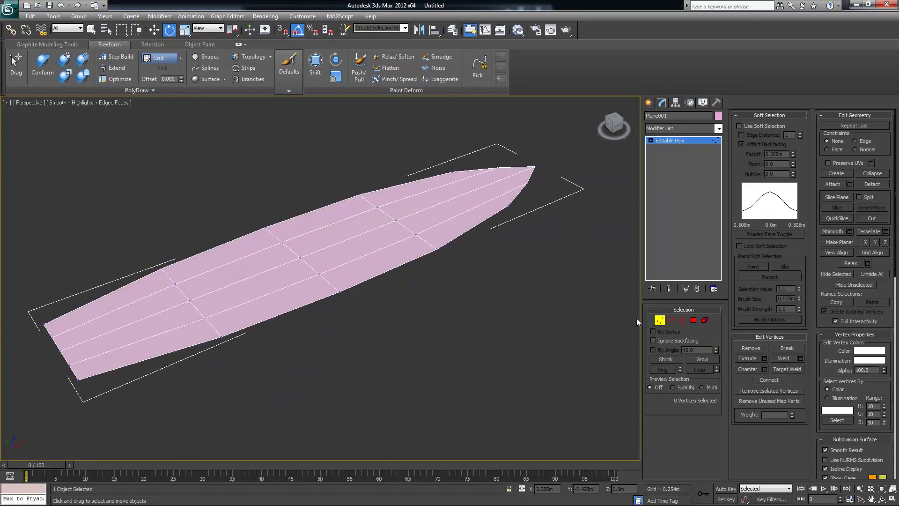
{"action": "left_click", "coordinate": [659, 320]}
- Add a TurboSmooth modifier to the whole shape
{"action": "middle_click_drag", "start_coordinate": [421, 234], "coordinate": [349, 234], "text": "alt"}
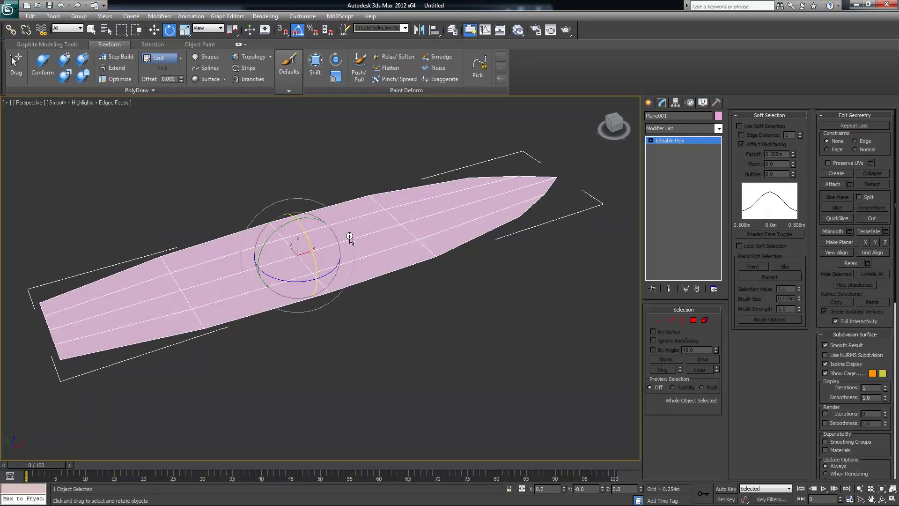
{"action": "right_click", "coordinate": [695, 141]}
{"action": "left_click", "coordinate": [718, 129]}
{"action": "left_click_drag", "start_coordinate": [718, 222], "coordinate": [721, 388]}
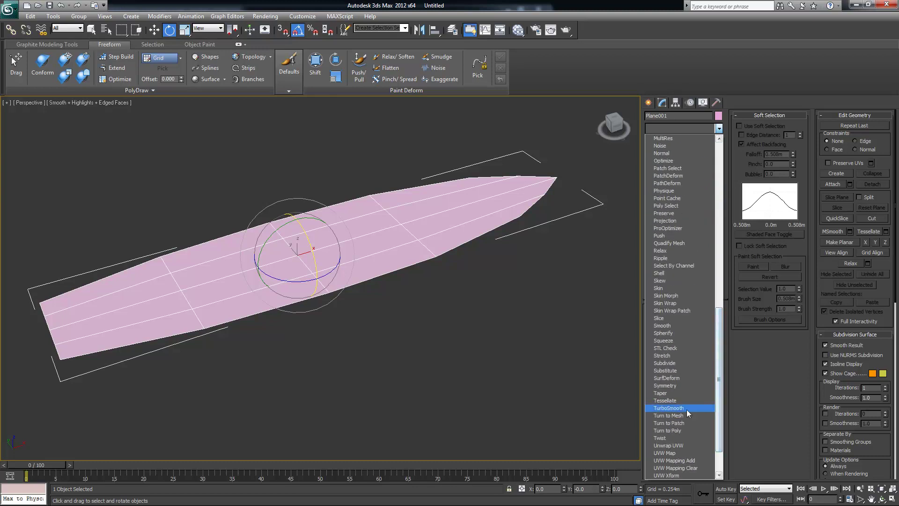
{"action": "left_click", "coordinate": [680, 412]}
{"action": "middle_click_drag", "start_coordinate": [611, 263], "coordinate": [219, 373], "text": "alt"}
{"action": "middle_click_drag", "start_coordinate": [358, 303], "coordinate": [418, 296], "text": "alt"}
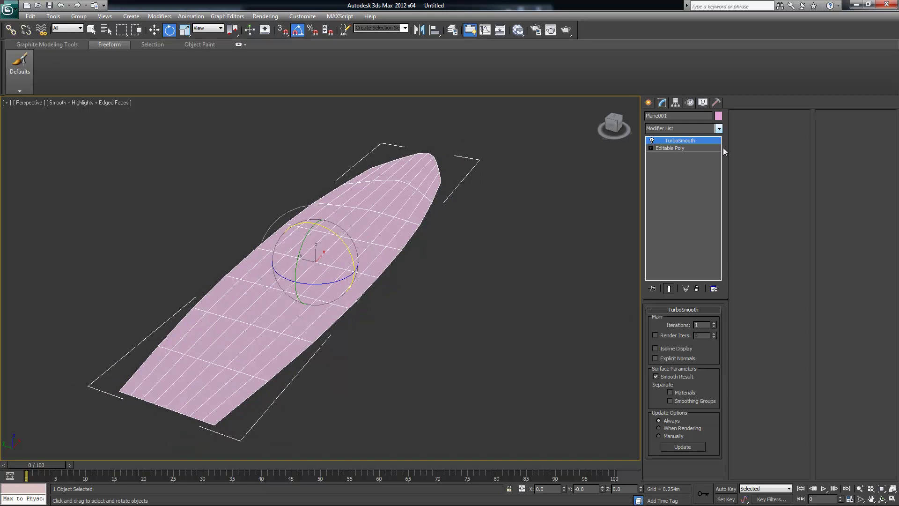
- Collapse the entire modifier stack of the smoothed shape and accept the warning
{"action": "right_click", "coordinate": [684, 143]}
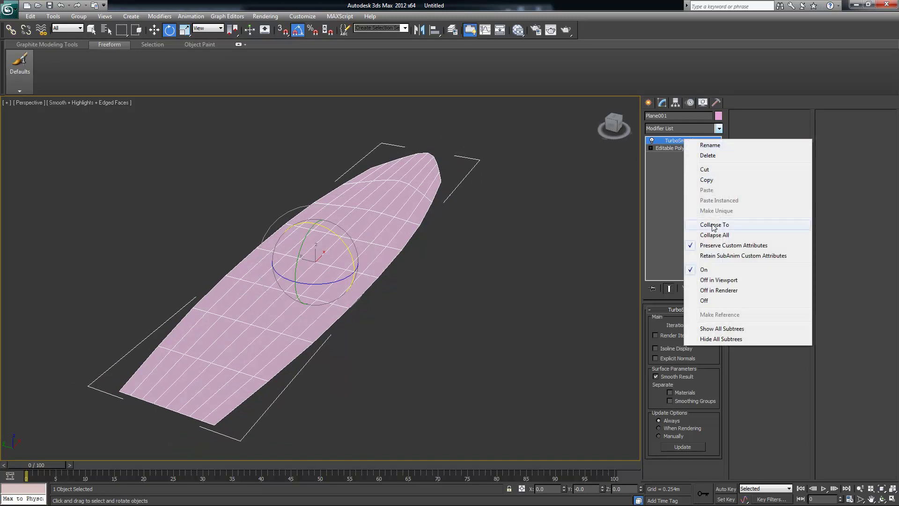
{"action": "left_click", "coordinate": [711, 237]}
{"action": "left_click", "coordinate": [459, 287]}
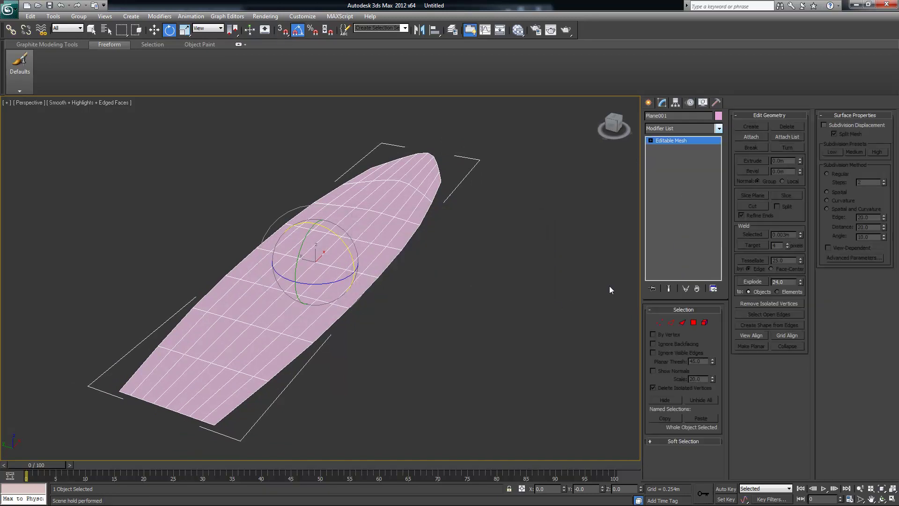
{"action": "left_click", "coordinate": [659, 323]}
{"action": "left_click", "coordinate": [427, 149]}
{"action": "left_click", "coordinate": [164, 405]}
{"action": "middle_click_drag", "start_coordinate": [353, 341], "coordinate": [606, 319], "text": "alt"}
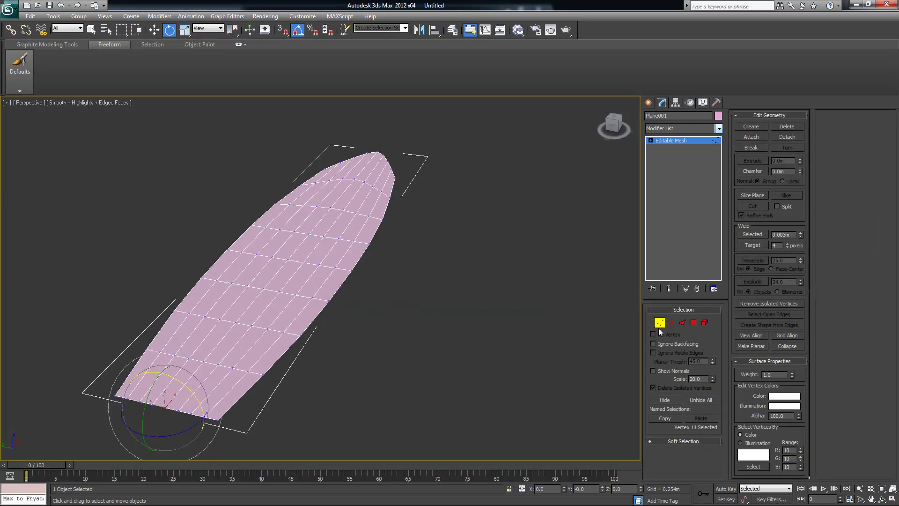
{"action": "left_click", "coordinate": [355, 179]}
{"action": "key", "text": "q"}
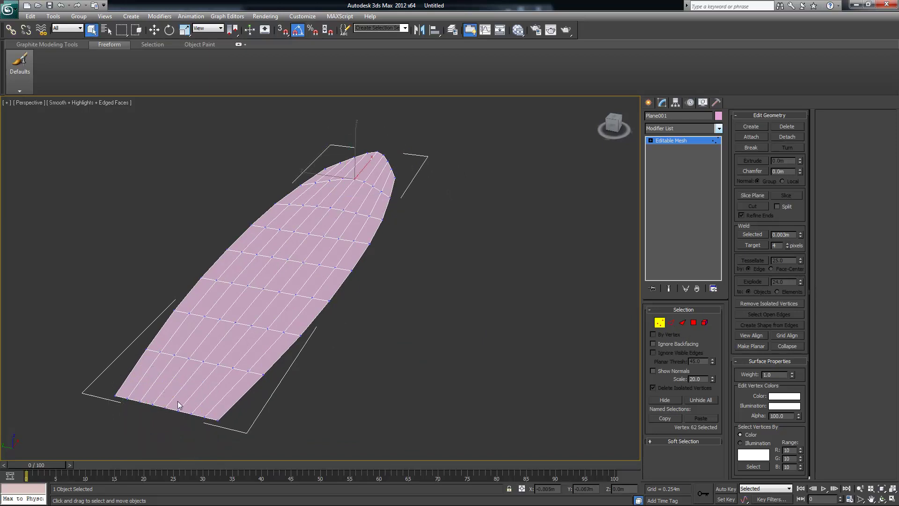
{"action": "left_click", "coordinate": [164, 408]}
{"action": "left_click", "coordinate": [202, 363]}
{"action": "left_click", "coordinate": [236, 320], "text": "ctrl"}
{"action": "left_click", "coordinate": [262, 290]}
{"action": "key", "text": "2"}
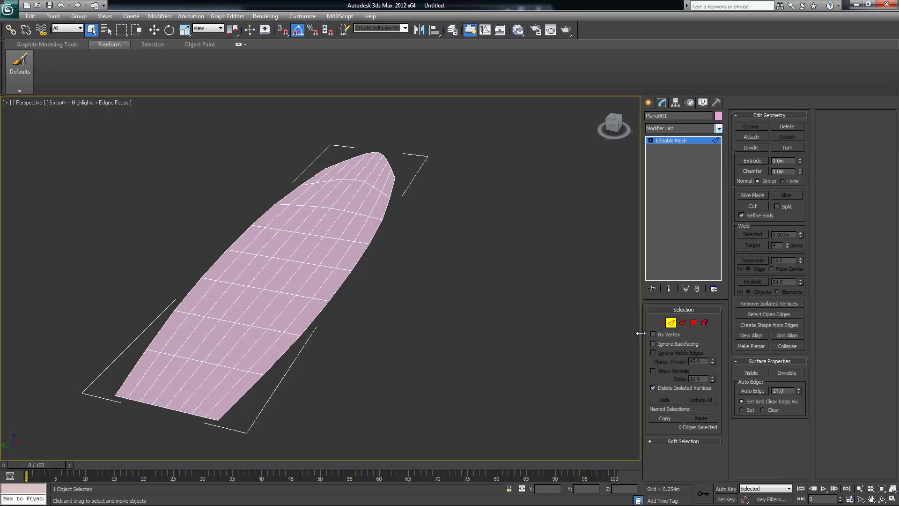
- Convert the collapsed mesh to an Editable Poly
{"action": "right_click", "coordinate": [676, 155]}
{"action": "right_click", "coordinate": [318, 211]}
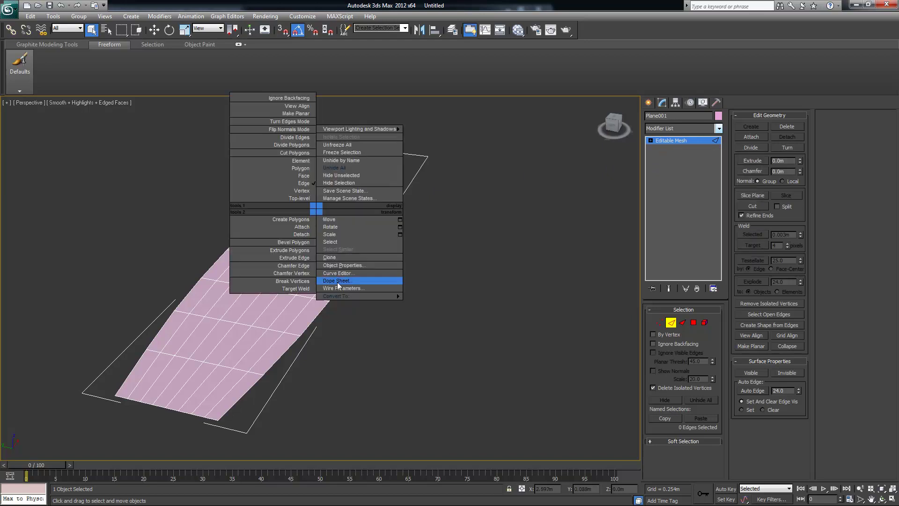
{"action": "mouse_move", "coordinate": [339, 299]}
{"action": "left_click", "coordinate": [300, 303]}
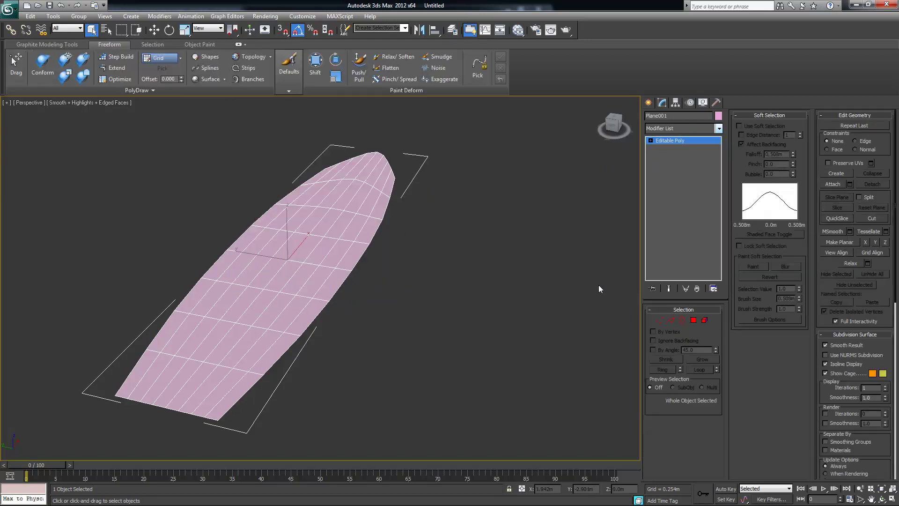
- Select the full row of vertices along the shape's lengthwise centre line, from the flat end to the tip
{"action": "left_click", "coordinate": [659, 320]}
{"action": "left_click_drag", "start_coordinate": [167, 409], "coordinate": [208, 387]}
{"action": "left_click", "coordinate": [376, 152], "text": "shift"}
{"action": "middle_click_drag", "start_coordinate": [415, 276], "coordinate": [133, 387], "text": "alt"}
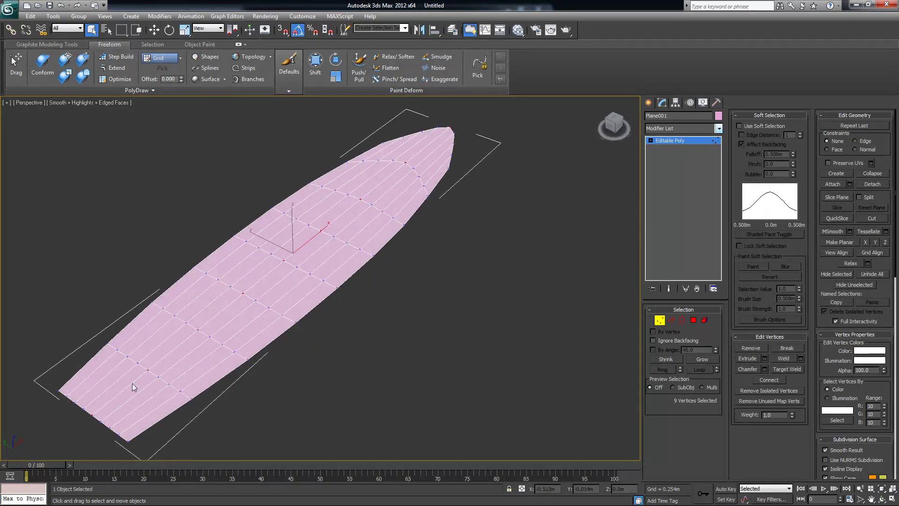
{"action": "middle_click_drag", "start_coordinate": [439, 153], "coordinate": [434, 187], "text": "alt"}
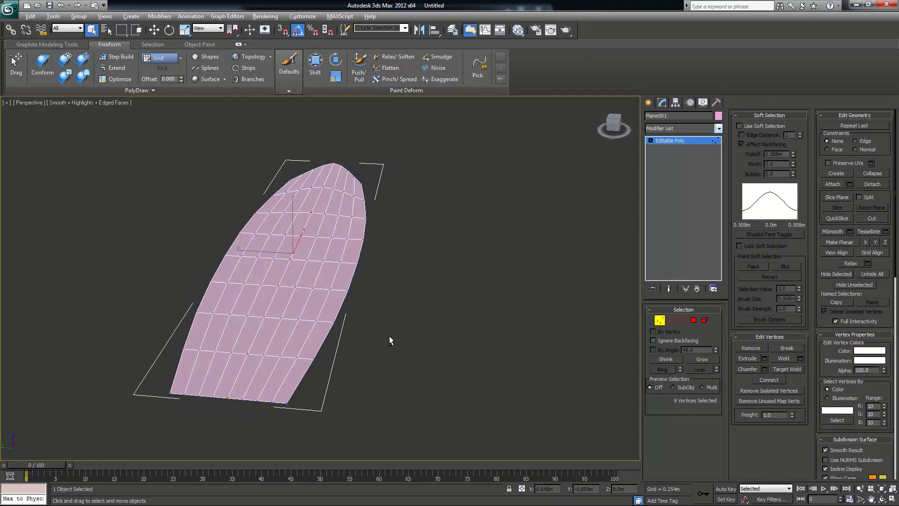
- Turn on soft selection for the centre-line vertices and try lowering them along Z
{"action": "middle_click_drag", "start_coordinate": [391, 342], "coordinate": [371, 341], "text": "alt"}
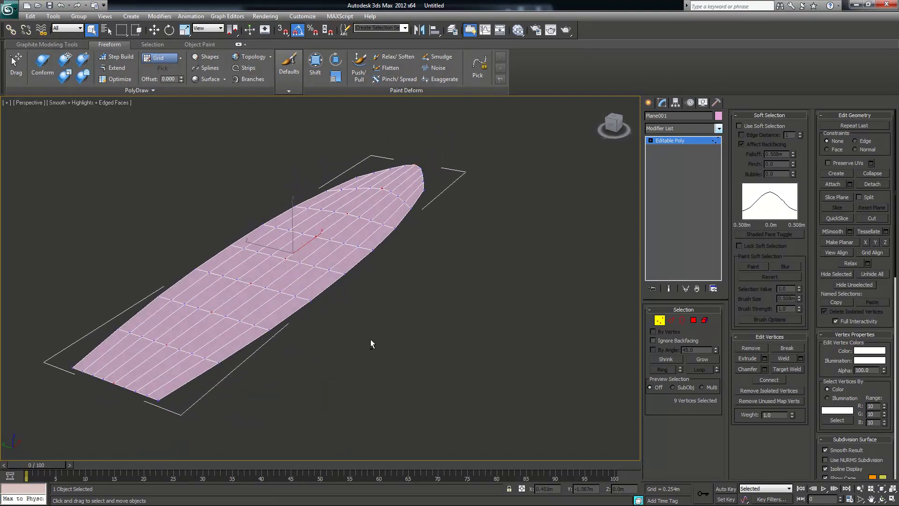
{"action": "left_click", "coordinate": [748, 126]}
{"action": "middle_click_drag", "start_coordinate": [481, 285], "coordinate": [483, 288], "text": "alt"}
{"action": "key", "text": "w"}
{"action": "left_click_drag", "start_coordinate": [284, 216], "coordinate": [279, 238]}
{"action": "key", "text": "ctrl+z"}
{"action": "key", "text": "ctrl+z"}
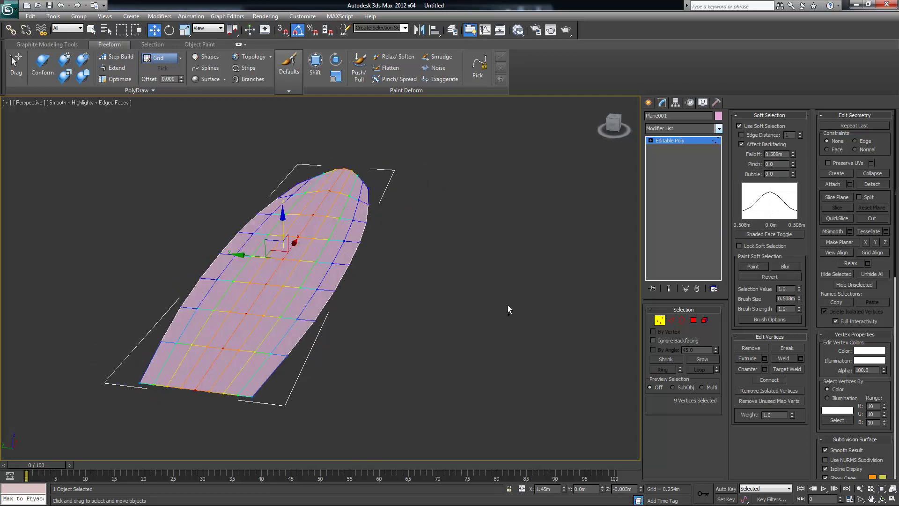
- Set the soft selection pinch to 0.93 and try lowering the centre-line vertices with it
{"action": "left_click_drag", "start_coordinate": [793, 164], "coordinate": [793, 154]}
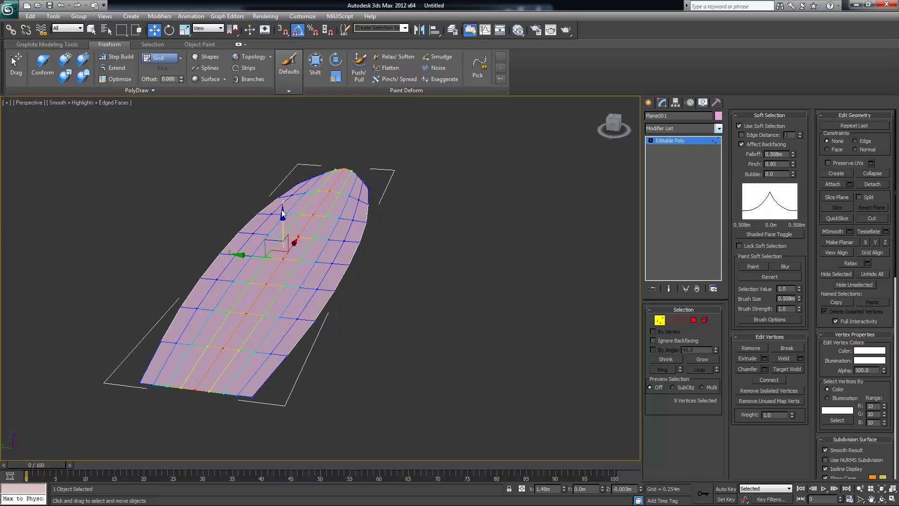
{"action": "left_click_drag", "start_coordinate": [282, 211], "coordinate": [281, 227]}
{"action": "key", "text": "ctrl+z"}
- Set the soft selection falloff to 0.681 m, lower the centre-line vertices into a lengthwise crease, and leave vertex editing
{"action": "left_click_drag", "start_coordinate": [792, 157], "coordinate": [792, 148]}
{"action": "left_click_drag", "start_coordinate": [284, 214], "coordinate": [284, 236]}
{"action": "middle_click_drag", "start_coordinate": [404, 240], "coordinate": [588, 321], "text": "alt"}
{"action": "left_click", "coordinate": [664, 317]}
{"action": "middle_click_drag", "start_coordinate": [491, 274], "coordinate": [78, 268], "text": "alt"}
{"action": "middle_click_drag", "start_coordinate": [445, 317], "coordinate": [508, 319], "text": "alt"}
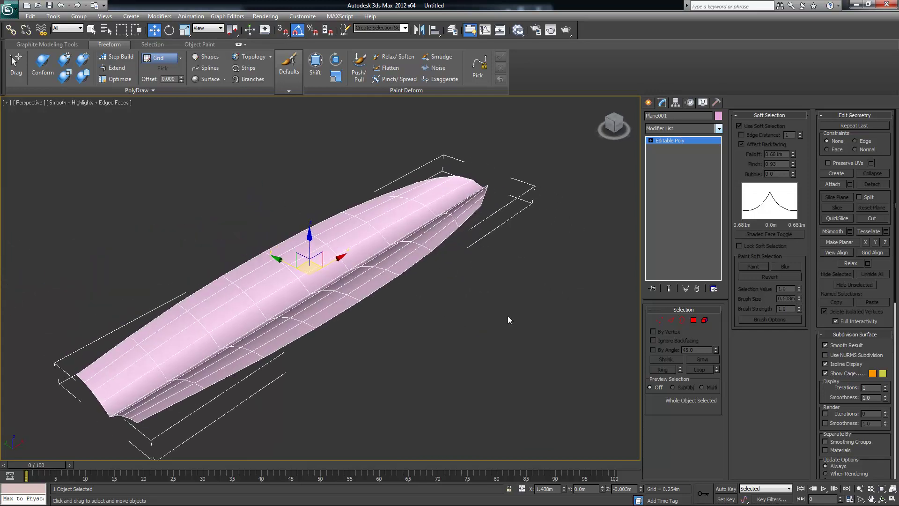
- Add a Bend modifier to the creased leaf shape
{"action": "left_click", "coordinate": [719, 129]}
{"action": "left_click_drag", "start_coordinate": [720, 152], "coordinate": [721, 198]}
{"action": "left_click", "coordinate": [657, 213]}
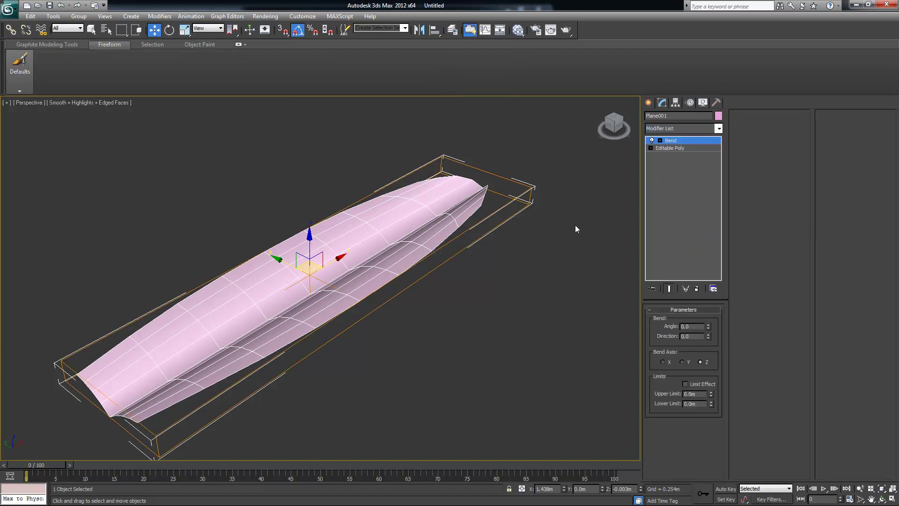
{"action": "middle_click_drag", "start_coordinate": [452, 305], "coordinate": [473, 318], "text": "alt"}
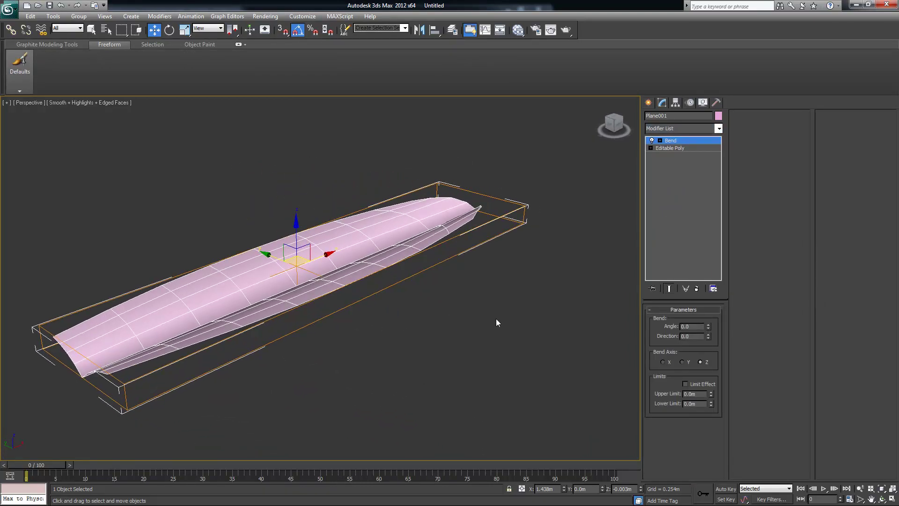
{"action": "middle_click_drag", "start_coordinate": [537, 317], "coordinate": [539, 319], "text": "alt"}
- Bend the leaf along the X axis with an angle of 49.5 and the direction at 0
{"action": "mouse_move", "coordinate": [709, 327]}
{"action": "left_mouse_down"}
{"action": "mouse_move", "coordinate": [706, 377]}
{"action": "mouse_move", "coordinate": [712, 298]}
{"action": "mouse_move", "coordinate": [711, 327]}
{"action": "mouse_move", "coordinate": [716, 302]}
{"action": "mouse_move", "coordinate": [719, 332]}
{"action": "left_mouse_up"}
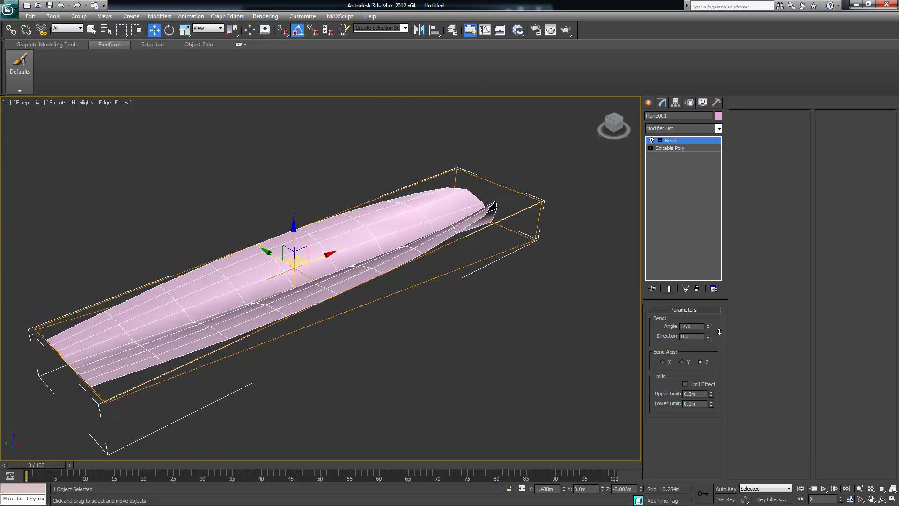
{"action": "left_click_drag", "start_coordinate": [601, 324], "coordinate": [706, 360]}
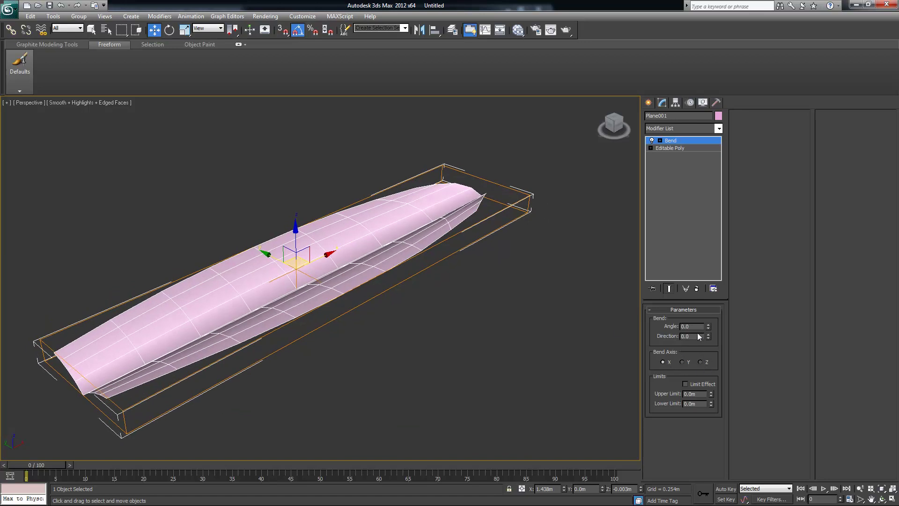
{"action": "left_click_drag", "start_coordinate": [709, 327], "coordinate": [540, 302]}
{"action": "right_click", "coordinate": [540, 311]}
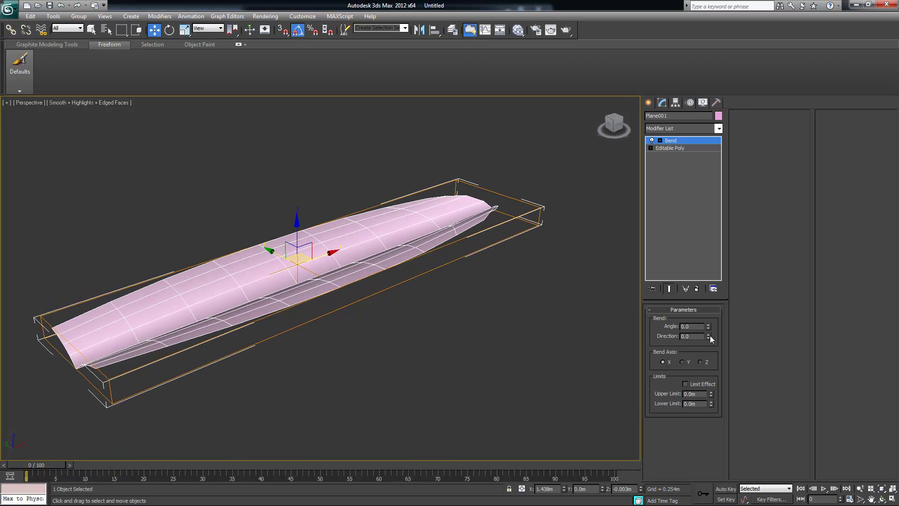
{"action": "mouse_move", "coordinate": [709, 337]}
{"action": "left_mouse_down"}
{"action": "mouse_move", "coordinate": [715, 280]}
{"action": "mouse_move", "coordinate": [716, 348]}
{"action": "left_mouse_up"}
{"action": "type", "text": "0"}
{"action": "key", "text": "Return"}
{"action": "left_click_drag", "start_coordinate": [709, 328], "coordinate": [681, 293]}
{"action": "middle_click_drag", "start_coordinate": [182, 337], "coordinate": [353, 355], "text": "alt"}
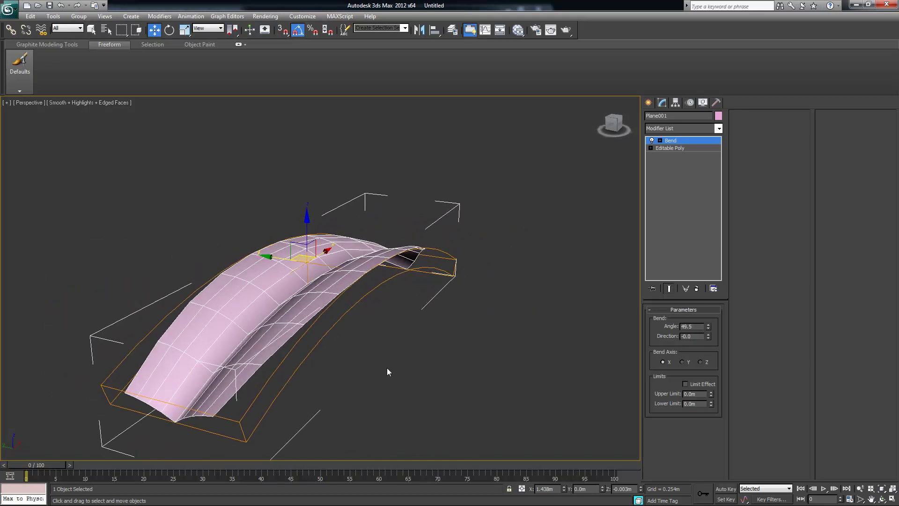
{"action": "key", "text": "e"}
{"action": "left_click_drag", "start_coordinate": [330, 274], "coordinate": [292, 277]}
{"action": "key", "text": "ctrl+z"}
- Try rotating the Bend modifier's gizmo around the leaf
{"action": "left_click", "coordinate": [660, 140]}
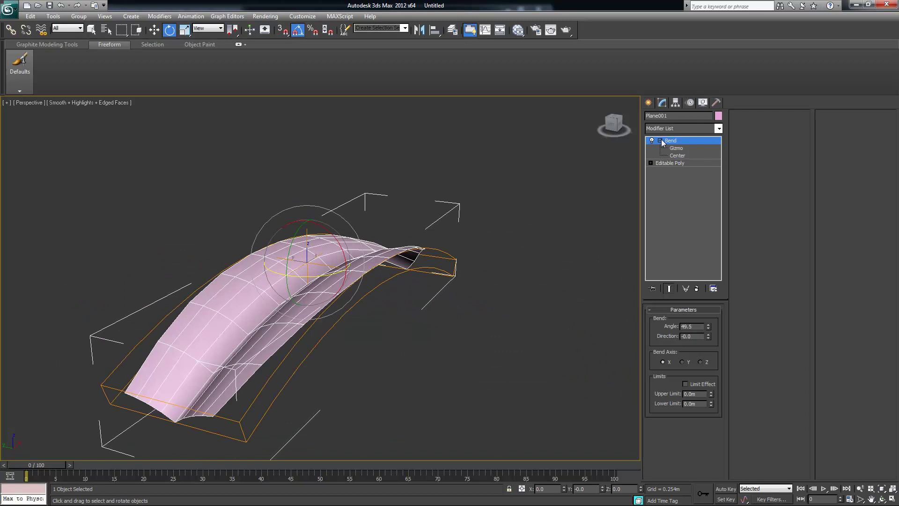
{"action": "left_click", "coordinate": [676, 148]}
{"action": "mouse_move", "coordinate": [332, 275]}
{"action": "left_mouse_down"}
{"action": "mouse_move", "coordinate": [288, 275]}
{"action": "mouse_move", "coordinate": [372, 269]}
{"action": "mouse_move", "coordinate": [330, 277]}
{"action": "left_mouse_up"}
{"action": "middle_click_drag", "start_coordinate": [330, 277], "coordinate": [434, 320], "text": "alt"}
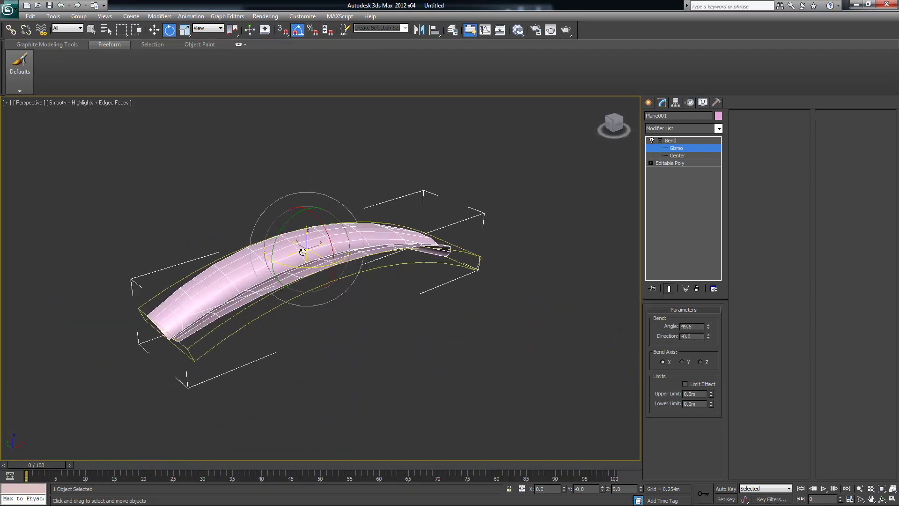
{"action": "left_click_drag", "start_coordinate": [310, 283], "coordinate": [327, 278]}
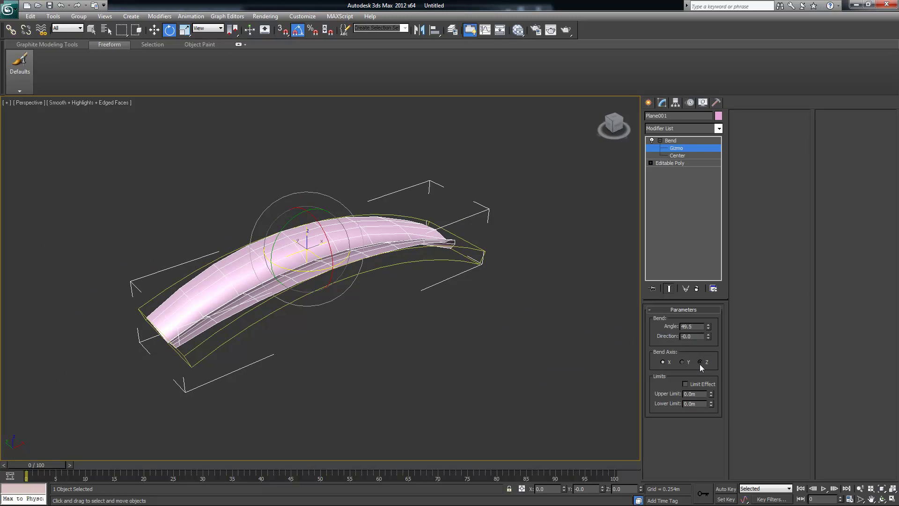
- Try the Z and Y bend axes on the leaf and return to the X axis
{"action": "left_click", "coordinate": [699, 362]}
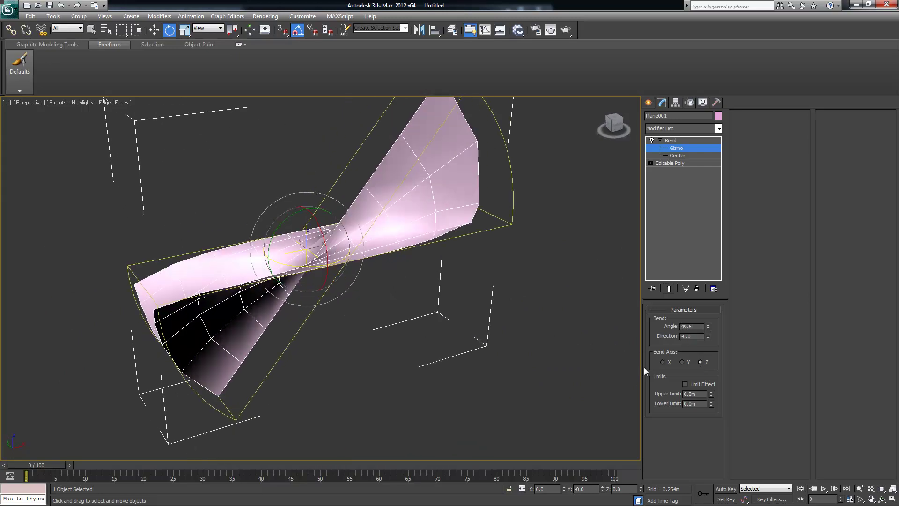
{"action": "left_click", "coordinate": [682, 362]}
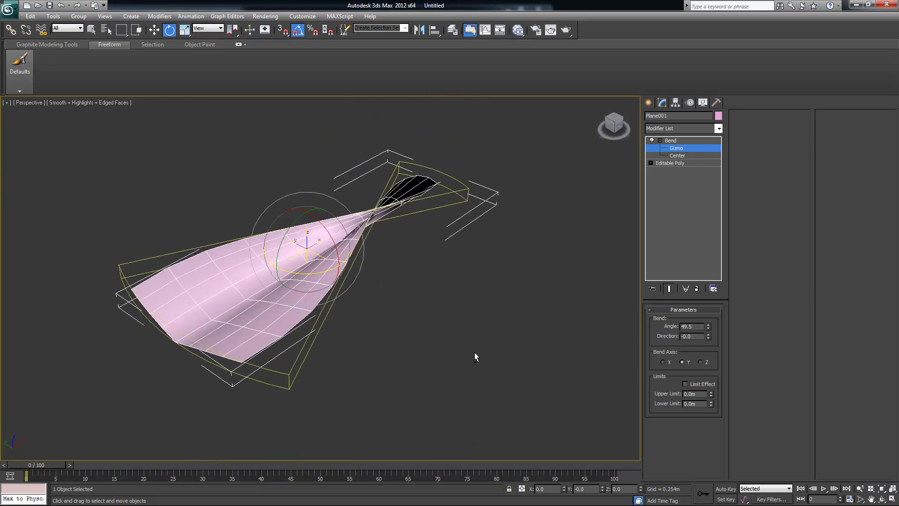
{"action": "mouse_move", "coordinate": [477, 345]}
{"action": "middle_mouse_down", "text": "alt"}
{"action": "mouse_move", "coordinate": [462, 334]}
{"action": "mouse_move", "coordinate": [478, 340]}
{"action": "middle_mouse_up", "text": "alt"}
{"action": "left_click", "coordinate": [663, 363]}
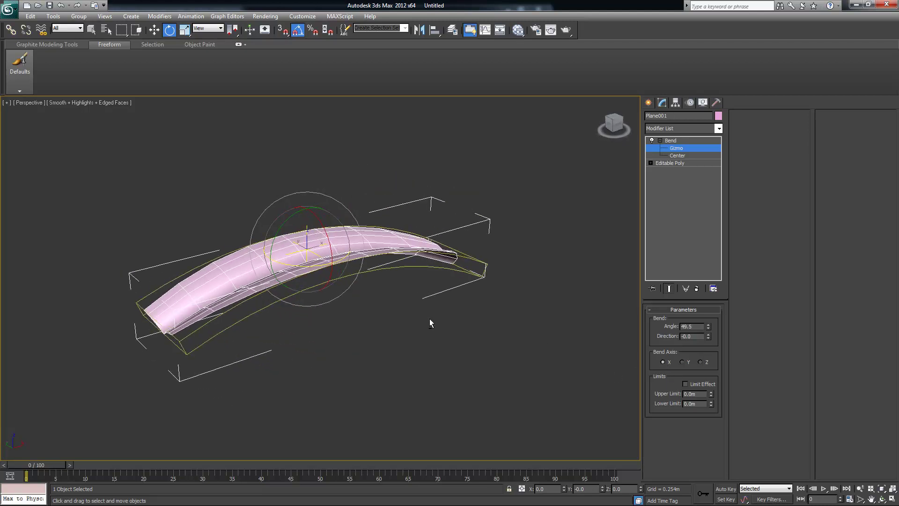
- Increase the leaf's bend angle to 61.5
{"action": "mouse_move", "coordinate": [352, 267]}
{"action": "left_mouse_down"}
{"action": "mouse_move", "coordinate": [276, 257]}
{"action": "mouse_move", "coordinate": [351, 258]}
{"action": "left_mouse_up"}
{"action": "middle_click_drag", "start_coordinate": [350, 258], "coordinate": [582, 321], "text": "alt"}
{"action": "left_click_drag", "start_coordinate": [707, 326], "coordinate": [712, 315]}
{"action": "middle_click_drag", "start_coordinate": [538, 281], "coordinate": [483, 274], "text": "alt"}
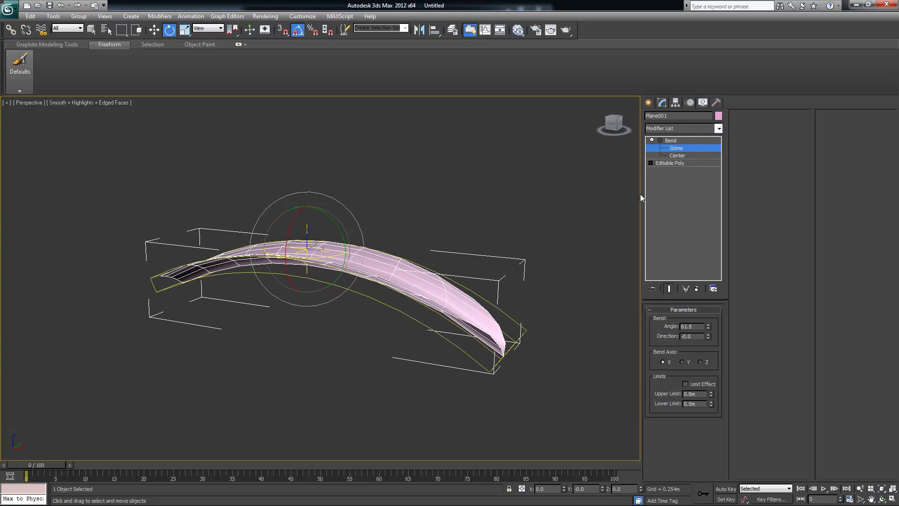
- Change the leaf's object color to green
{"action": "left_click", "coordinate": [718, 116]}
{"action": "left_click", "coordinate": [497, 309]}
{"action": "middle_click_drag", "start_coordinate": [364, 302], "coordinate": [454, 309], "text": "alt"}
{"action": "left_click", "coordinate": [719, 116]}
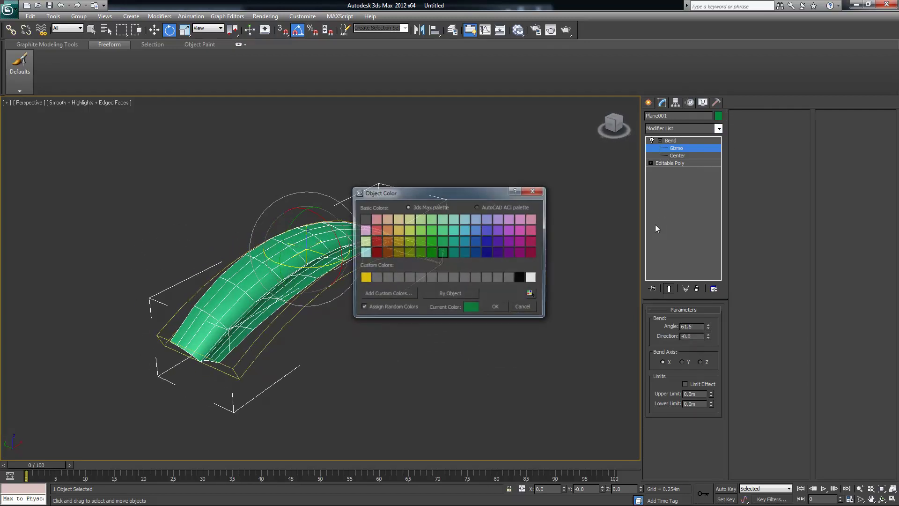
{"action": "left_click", "coordinate": [501, 308]}
{"action": "middle_click_drag", "start_coordinate": [455, 309], "coordinate": [472, 312], "text": "alt"}
- Add an Edit Poly modifier above the leaf's Bend modifier
{"action": "left_click", "coordinate": [657, 141]}
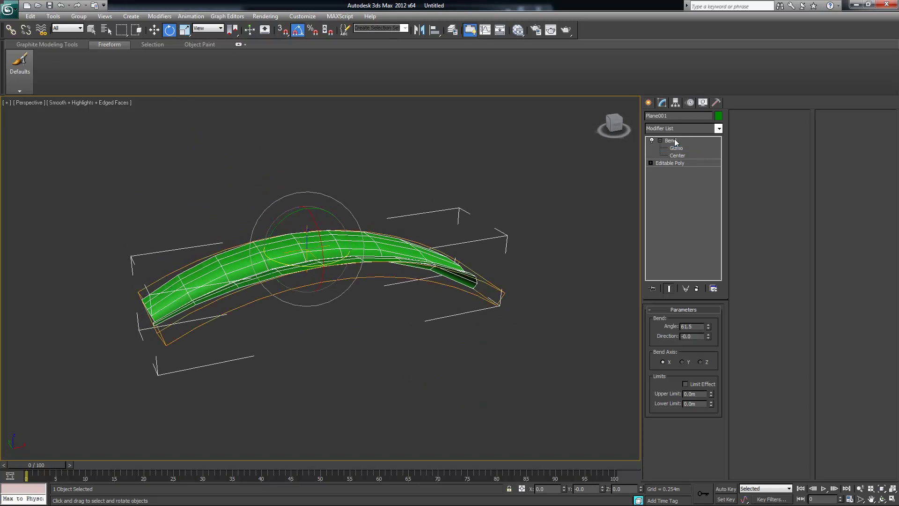
{"action": "right_click", "coordinate": [703, 145]}
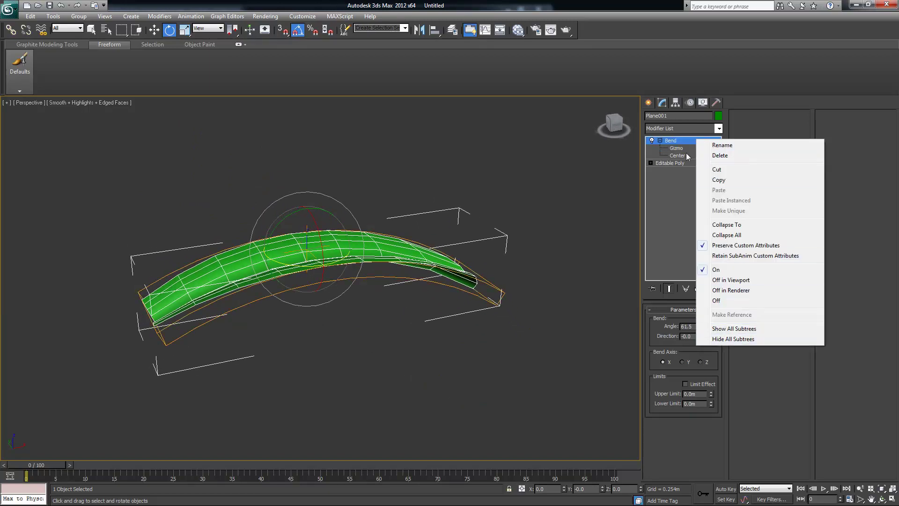
{"action": "left_click", "coordinate": [720, 132]}
{"action": "left_click", "coordinate": [719, 128]}
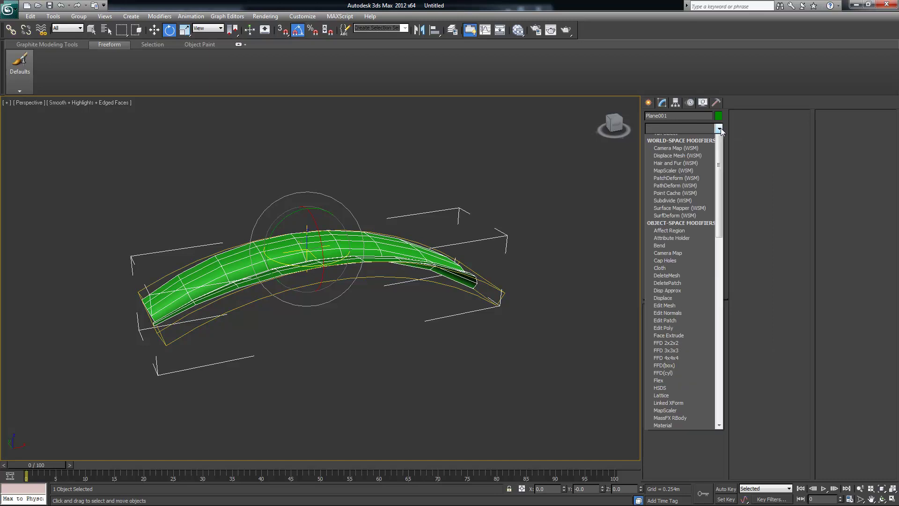
{"action": "mouse_move", "coordinate": [720, 266]}
{"action": "left_mouse_down"}
{"action": "mouse_move", "coordinate": [718, 312]}
{"action": "mouse_move", "coordinate": [729, 266]}
{"action": "left_mouse_up"}
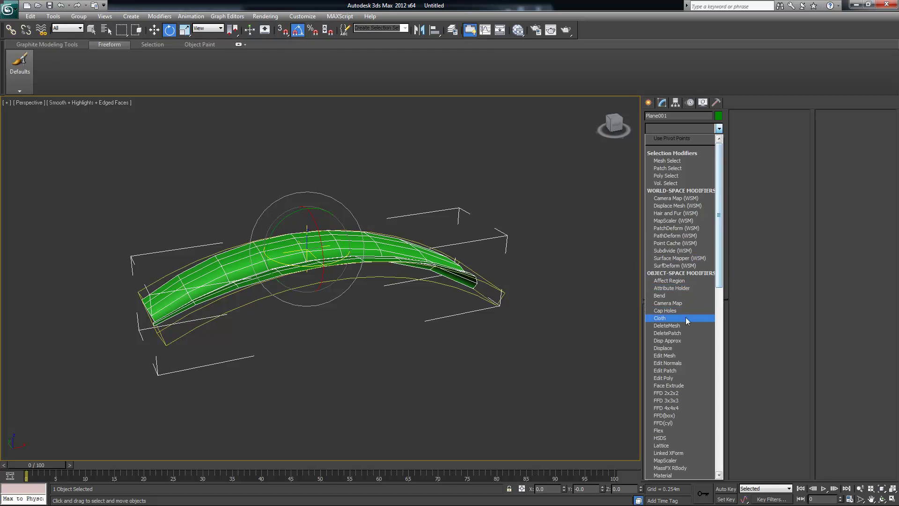
{"action": "left_click", "coordinate": [678, 378]}
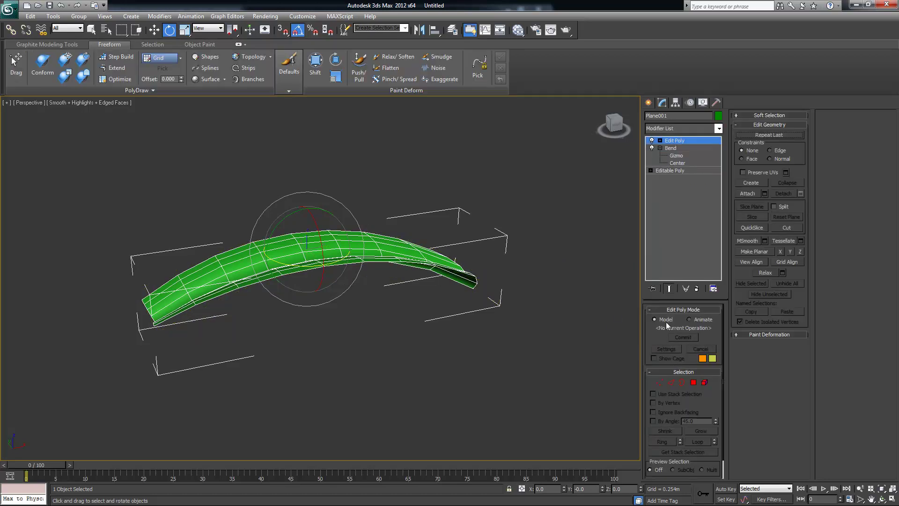
{"action": "mouse_move", "coordinate": [479, 288]}
{"action": "middle_mouse_down", "text": "alt"}
{"action": "mouse_move", "coordinate": [473, 265]}
{"action": "mouse_move", "coordinate": [484, 279]}
{"action": "middle_mouse_up", "text": "alt"}
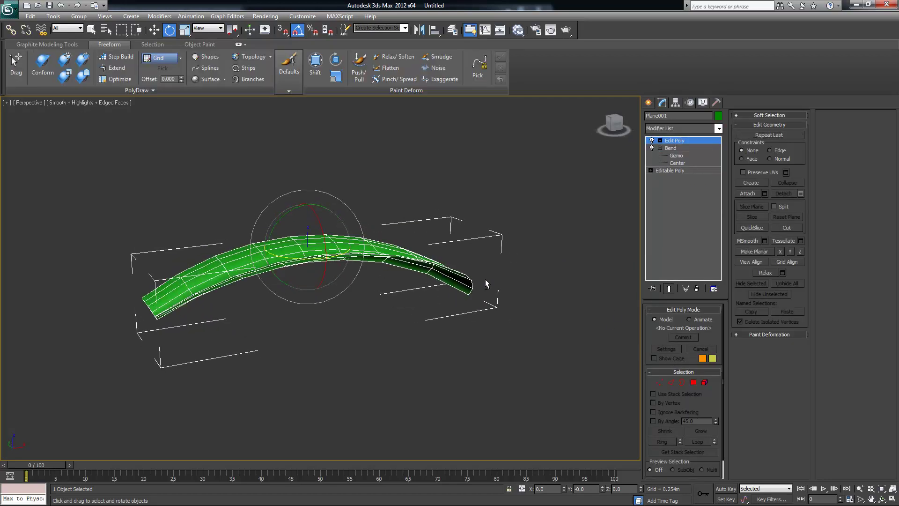
- Move only the leaf's pivot point to its flat base end and leave pivot editing
{"action": "left_click", "coordinate": [676, 102]}
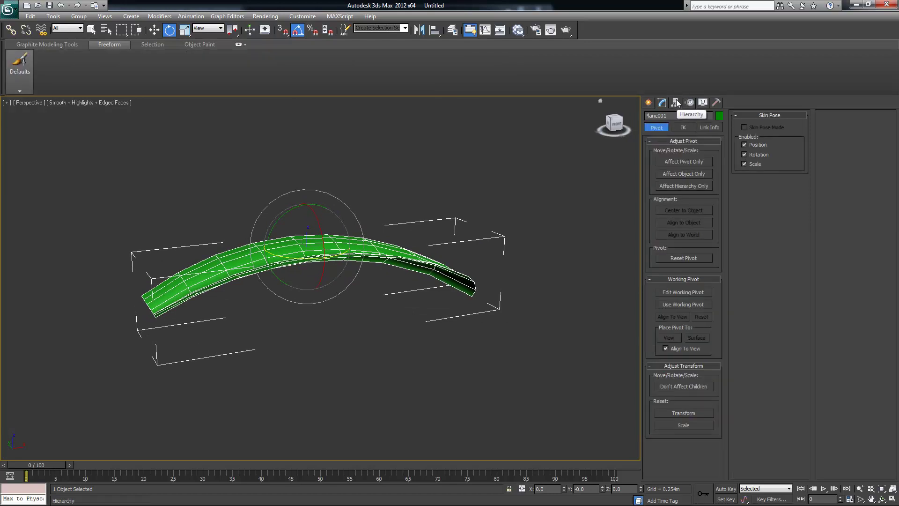
{"action": "left_click", "coordinate": [679, 161]}
{"action": "left_click_drag", "start_coordinate": [335, 243], "coordinate": [327, 238]}
{"action": "key", "text": "ctrl+z"}
{"action": "middle_click_drag", "start_coordinate": [367, 277], "coordinate": [387, 288], "text": "alt"}
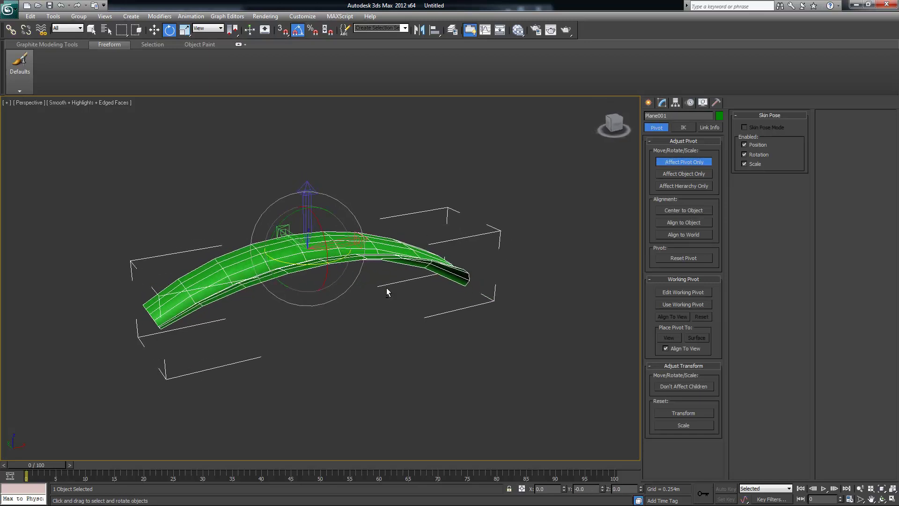
{"action": "key", "text": "w"}
{"action": "left_click_drag", "start_coordinate": [340, 244], "coordinate": [203, 316]}
{"action": "mouse_move", "coordinate": [229, 314]}
{"action": "middle_mouse_down", "text": "alt"}
{"action": "mouse_move", "coordinate": [271, 285]}
{"action": "mouse_move", "coordinate": [239, 308]}
{"action": "middle_mouse_up", "text": "alt"}
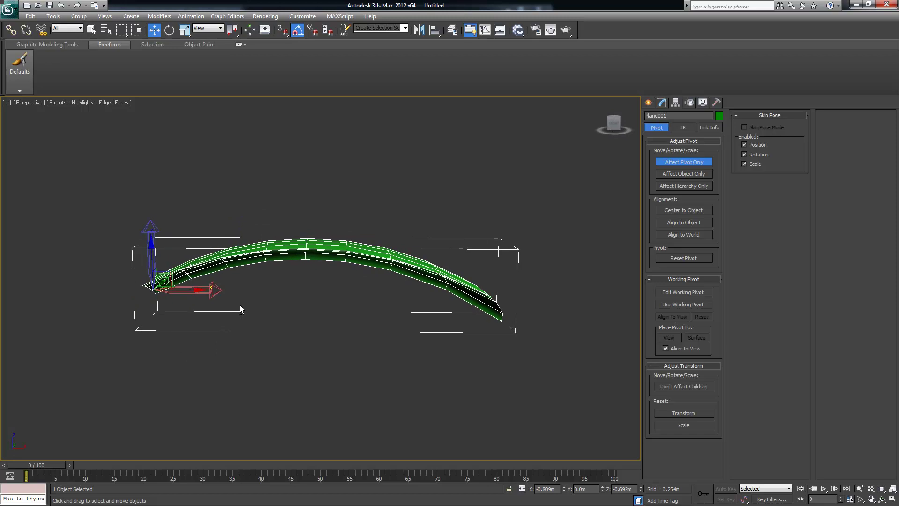
{"action": "left_click", "coordinate": [685, 165]}
- Tilt the leaf up by 50 degrees about its base and clone it around Z at 90-degree spacing with 3 copies
{"action": "middle_click_drag", "start_coordinate": [476, 242], "coordinate": [375, 362], "text": "alt"}
{"action": "key", "text": "e"}
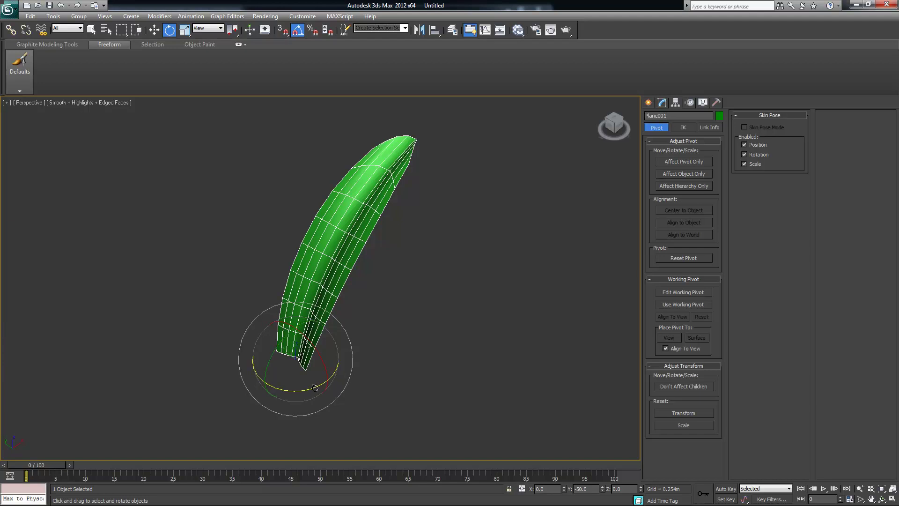
{"action": "left_click_drag", "start_coordinate": [317, 386], "coordinate": [281, 409], "text": "shift"}
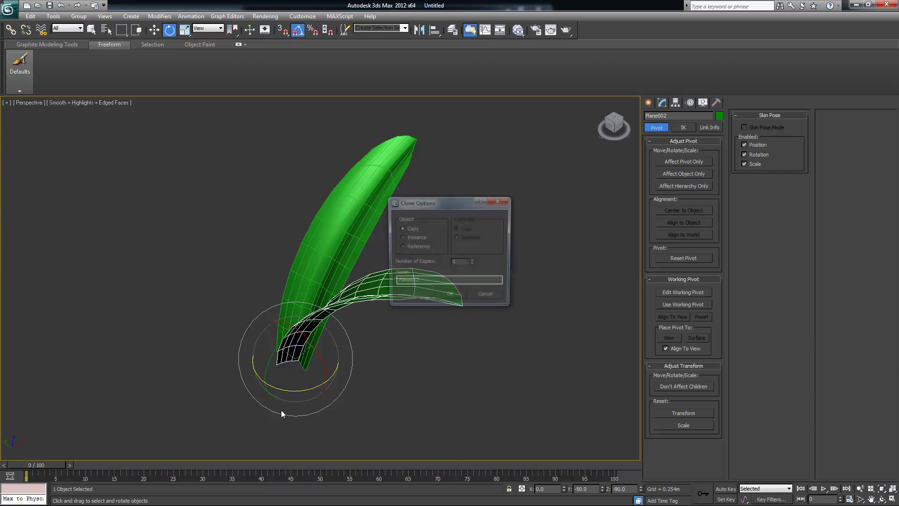
{"action": "left_click_drag", "start_coordinate": [425, 203], "coordinate": [511, 134]}
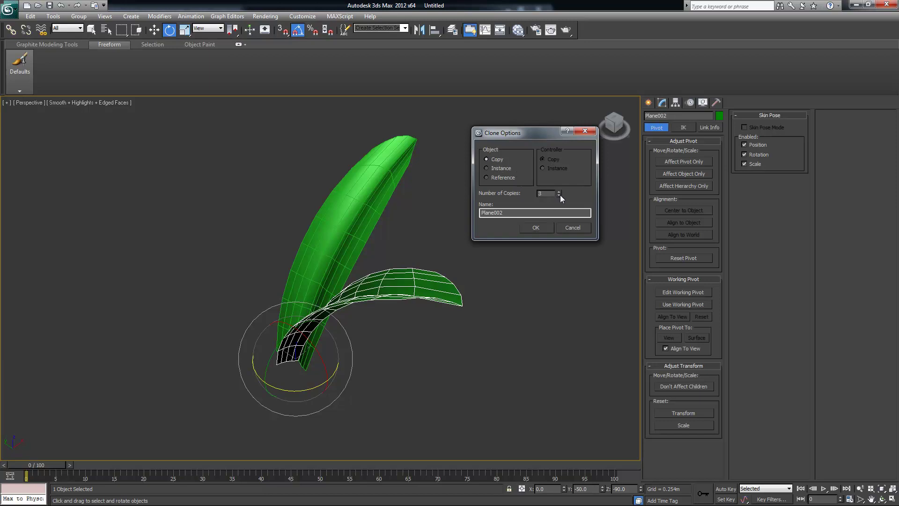
{"action": "left_click", "coordinate": [536, 228]}
{"action": "middle_click_drag", "start_coordinate": [453, 321], "coordinate": [390, 273], "text": "alt"}
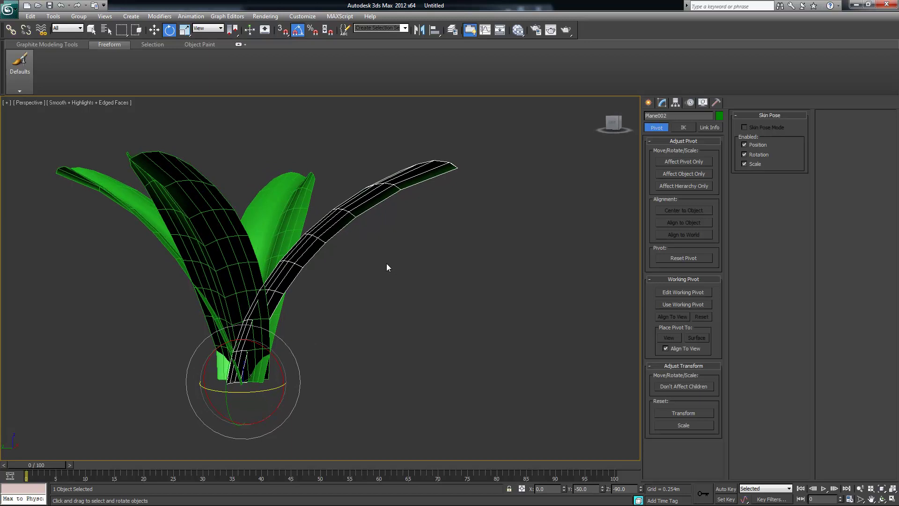
- Clone the selected leaf straight up as a single copy above the ring of leaves
{"action": "key", "text": "w"}
{"action": "middle_click_drag", "start_coordinate": [367, 275], "coordinate": [310, 319], "text": "alt"}
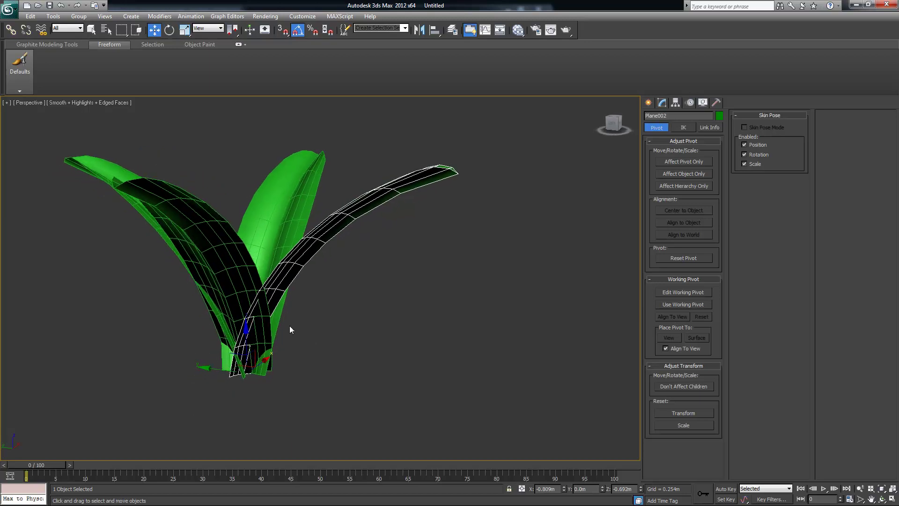
{"action": "left_click_drag", "start_coordinate": [249, 329], "coordinate": [249, 293], "text": "shift"}
{"action": "left_click", "coordinate": [448, 296]}
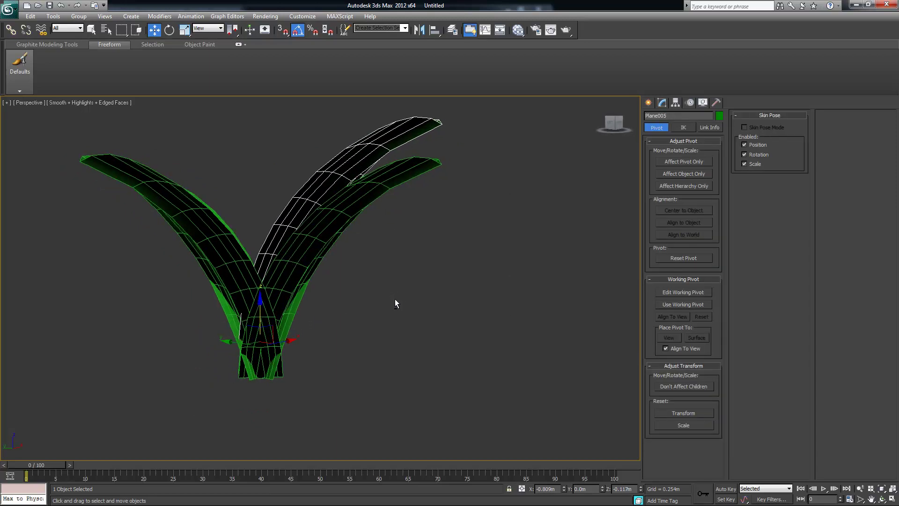
- Rotate the raised leaf copy so that it points between two of the lower leaves
{"action": "key", "text": "e"}
{"action": "left_click_drag", "start_coordinate": [257, 302], "coordinate": [265, 314]}
{"action": "middle_click_drag", "start_coordinate": [270, 312], "coordinate": [381, 393], "text": "alt"}
- Scale the raised leaf copy slimmer and adjust its rotation so it sits between two lower leaves
{"action": "key", "text": "r"}
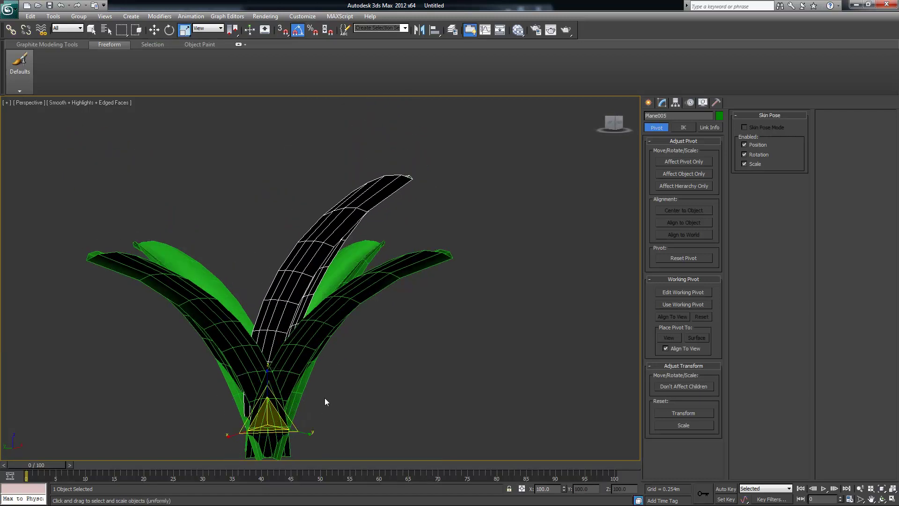
{"action": "middle_click_drag", "start_coordinate": [311, 433], "coordinate": [231, 426], "text": "alt"}
{"action": "left_click", "coordinate": [234, 430]}
{"action": "left_click", "coordinate": [252, 421]}
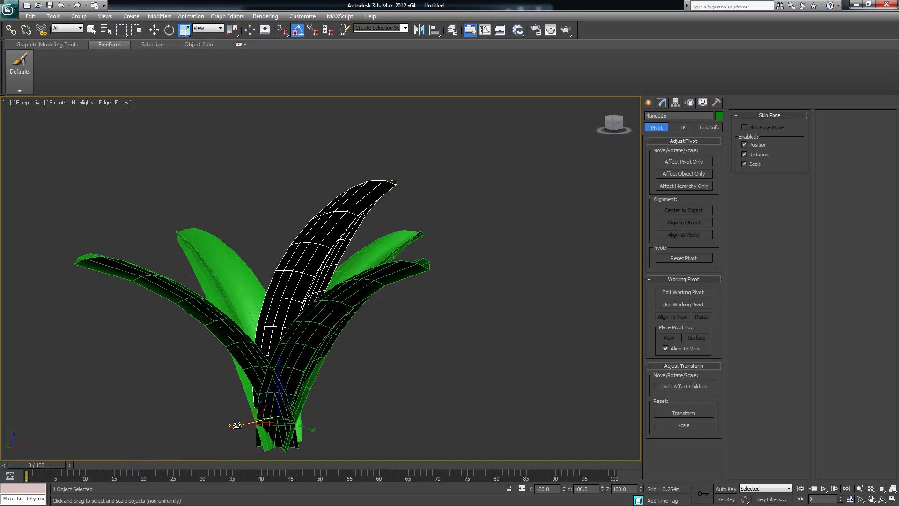
{"action": "middle_click_drag", "start_coordinate": [307, 414], "coordinate": [308, 413], "text": "alt"}
{"action": "key", "text": "e"}
{"action": "middle_click_drag", "start_coordinate": [349, 375], "coordinate": [300, 371], "text": "alt"}
{"action": "left_click_drag", "start_coordinate": [292, 361], "coordinate": [285, 358]}
{"action": "middle_click_drag", "start_coordinate": [284, 358], "coordinate": [402, 359], "text": "alt"}
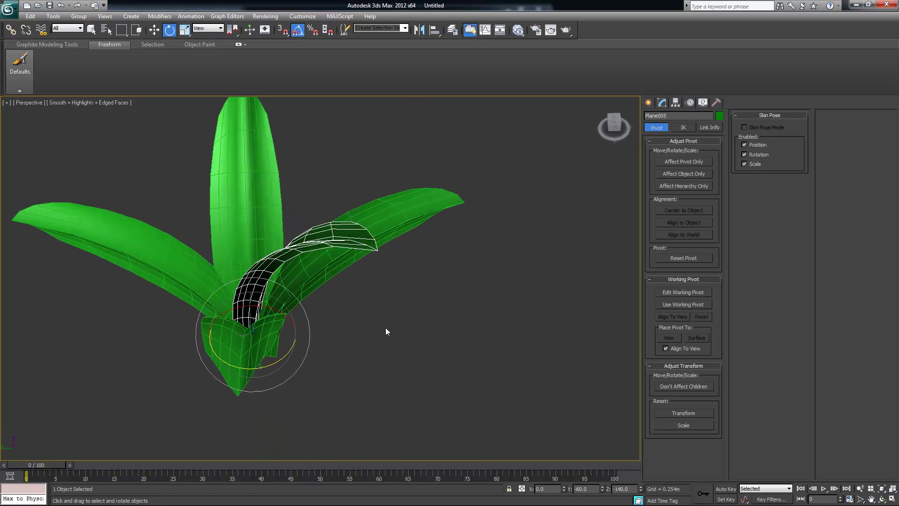
- Clone the raised leaf around Z at 90-degree spacing with 3 copies to form the upper ring
{"action": "middle_click_drag", "start_coordinate": [345, 359], "coordinate": [293, 376], "text": "alt"}
{"action": "mouse_move", "coordinate": [252, 399]}
{"action": "left_mouse_down", "text": "shift"}
{"action": "mouse_move", "coordinate": [218, 414]}
{"action": "mouse_move", "coordinate": [232, 411]}
{"action": "left_mouse_up", "text": "shift"}
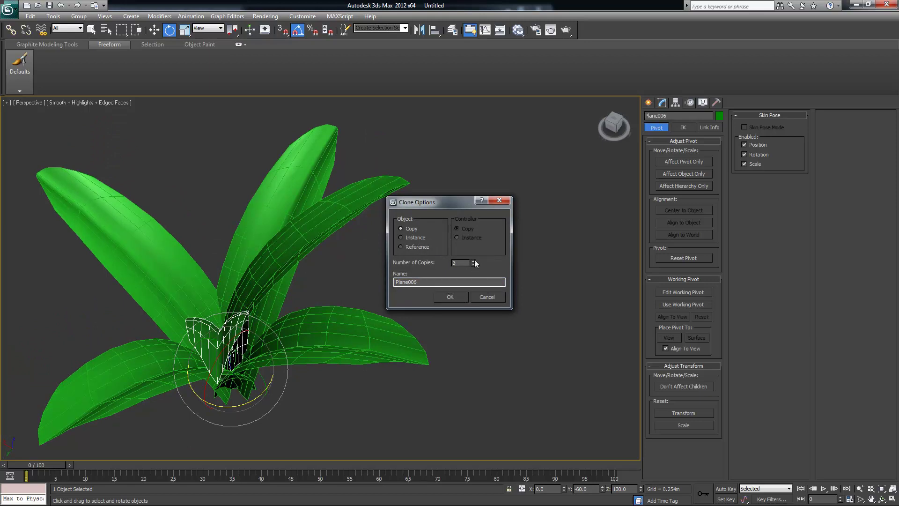
{"action": "left_click", "coordinate": [452, 295]}
{"action": "mouse_move", "coordinate": [439, 308]}
{"action": "middle_mouse_down", "text": "alt"}
{"action": "mouse_move", "coordinate": [509, 269]}
{"action": "mouse_move", "coordinate": [392, 319]}
{"action": "mouse_move", "coordinate": [437, 315]}
{"action": "mouse_move", "coordinate": [441, 303]}
{"action": "mouse_move", "coordinate": [461, 297]}
{"action": "mouse_move", "coordinate": [436, 289]}
{"action": "mouse_move", "coordinate": [418, 301]}
{"action": "mouse_move", "coordinate": [447, 294]}
{"action": "middle_mouse_up", "text": "alt"}
{"action": "left_click", "coordinate": [509, 269]}
- Clone one of the lower leaves as a single copy tilted 20 degrees further outward
{"action": "left_click", "coordinate": [310, 278]}
{"action": "middle_click_drag", "start_coordinate": [310, 278], "coordinate": [314, 357], "text": "alt"}
{"action": "mouse_move", "coordinate": [276, 338]}
{"action": "left_mouse_down", "text": "shift"}
{"action": "mouse_move", "coordinate": [278, 345]}
{"action": "mouse_move", "coordinate": [277, 335]}
{"action": "left_mouse_up", "text": "shift"}
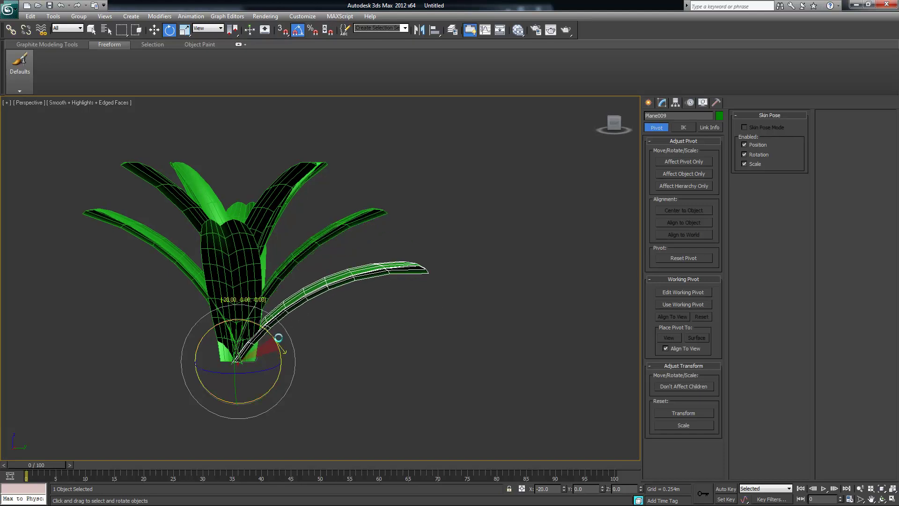
{"action": "left_click", "coordinate": [460, 298]}
{"action": "middle_click_drag", "start_coordinate": [406, 304], "coordinate": [389, 305], "text": "alt"}
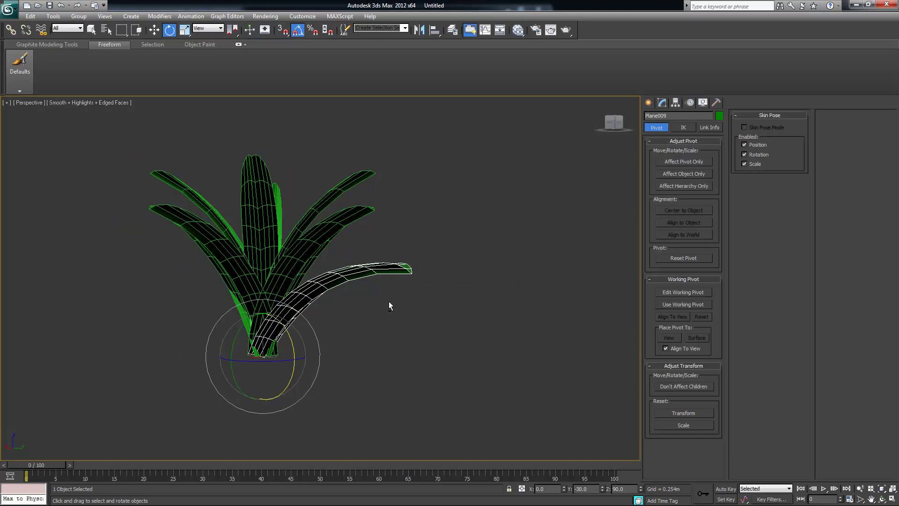
- Rotate the outward-tilted leaf copy around Z between two lower leaves and move it outward from the plant's base
{"action": "middle_click_drag", "start_coordinate": [367, 333], "coordinate": [302, 356], "text": "alt"}
{"action": "left_click_drag", "start_coordinate": [300, 356], "coordinate": [277, 354]}
{"action": "mouse_move", "coordinate": [277, 354]}
{"action": "middle_mouse_down", "text": "alt"}
{"action": "mouse_move", "coordinate": [381, 317]}
{"action": "mouse_move", "coordinate": [219, 374]}
{"action": "mouse_move", "coordinate": [237, 392]}
{"action": "mouse_move", "coordinate": [206, 377]}
{"action": "mouse_move", "coordinate": [206, 362]}
{"action": "mouse_move", "coordinate": [237, 333]}
{"action": "mouse_move", "coordinate": [229, 348]}
{"action": "middle_mouse_up", "text": "alt"}
{"action": "key", "text": "w"}
{"action": "middle_click_drag", "start_coordinate": [293, 327], "coordinate": [303, 330]}
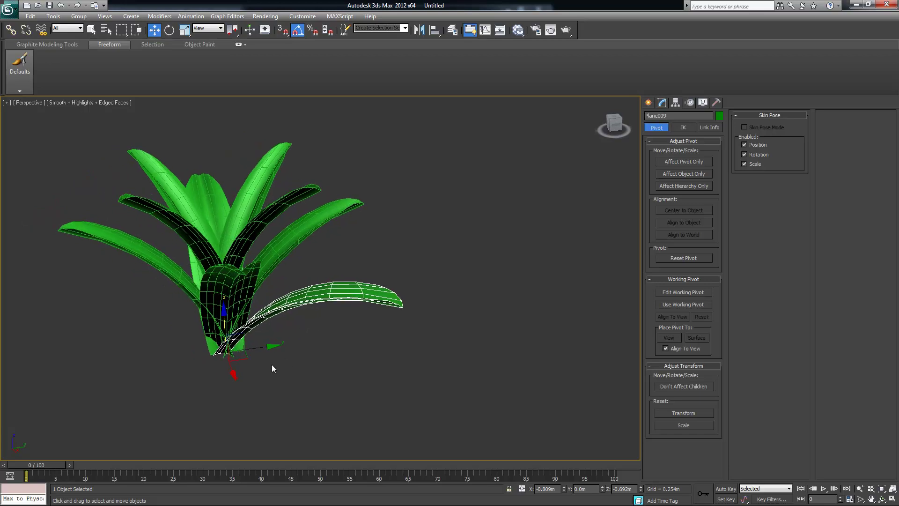
{"action": "middle_click_drag", "start_coordinate": [271, 364], "coordinate": [280, 340], "text": "alt"}
{"action": "left_click_drag", "start_coordinate": [293, 350], "coordinate": [311, 351]}
{"action": "middle_click_drag", "start_coordinate": [311, 351], "coordinate": [434, 381], "text": "alt"}
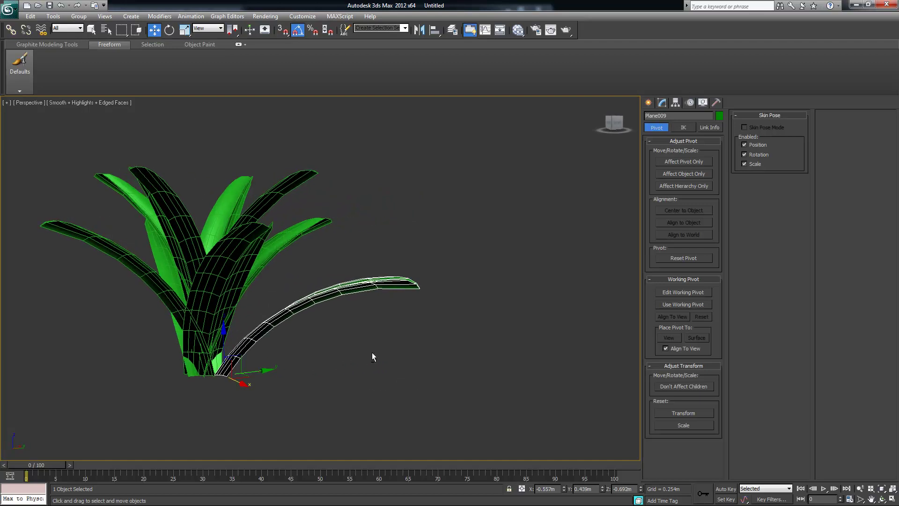
{"action": "middle_click_drag", "start_coordinate": [284, 372], "coordinate": [261, 370], "text": "alt"}
{"action": "middle_click_drag", "start_coordinate": [323, 373], "coordinate": [412, 364], "text": "alt"}
- Examine the outer leaf's base and its offset from the plant's center in the Top view
{"action": "key", "text": "alt+w"}
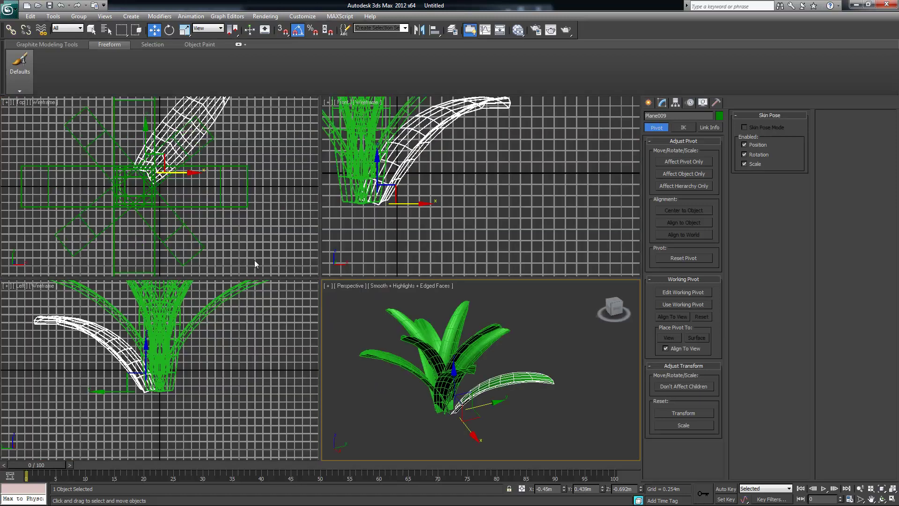
{"action": "scroll", "coordinate": [223, 179], "scroll_direction": "up", "scroll_amount": 2}
{"action": "scroll", "coordinate": [244, 225], "scroll_direction": "up", "scroll_amount": 2}
{"action": "key", "text": "alt+w"}
{"action": "middle_click_drag", "start_coordinate": [244, 226], "coordinate": [270, 220]}
{"action": "middle_click_drag", "start_coordinate": [392, 259], "coordinate": [367, 235]}
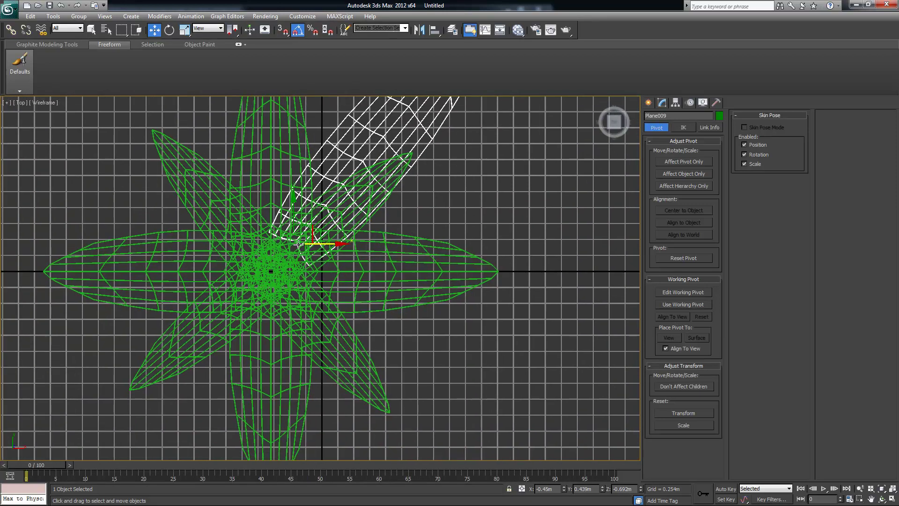
{"action": "middle_click_drag", "start_coordinate": [304, 225], "coordinate": [291, 238]}
{"action": "scroll", "coordinate": [290, 238], "scroll_direction": "down", "scroll_amount": 2}
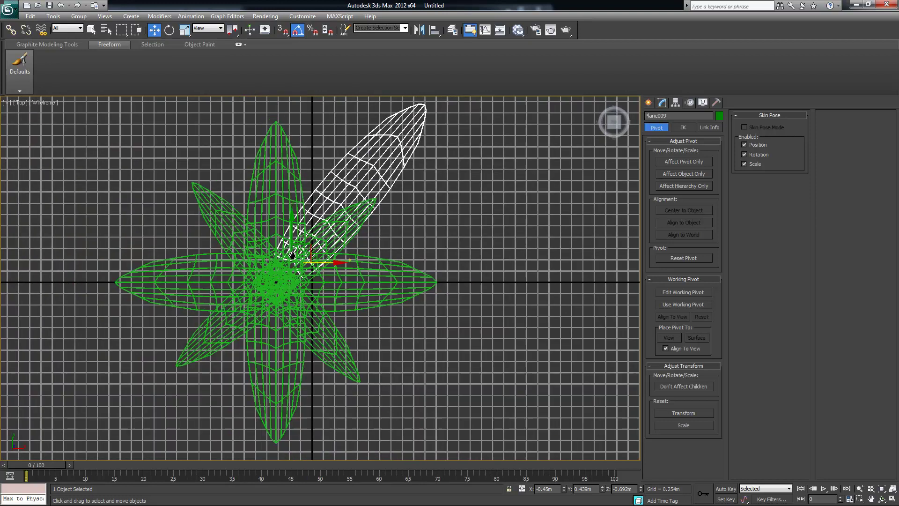
{"action": "scroll", "coordinate": [323, 249], "scroll_direction": "up", "scroll_amount": 2}
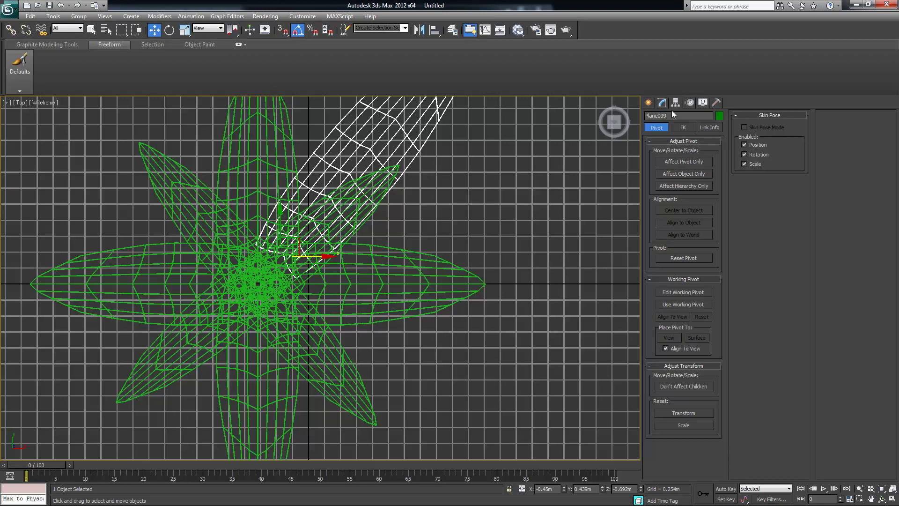
{"action": "middle_click_drag", "start_coordinate": [456, 188], "coordinate": [471, 223]}
{"action": "key", "text": "alt+w"}
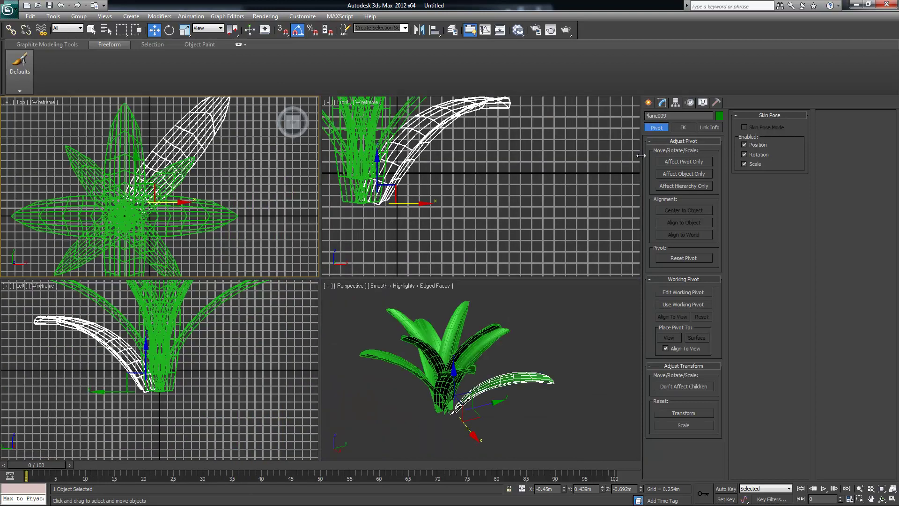
{"action": "left_click", "coordinate": [661, 104]}
{"action": "key", "text": "1"}
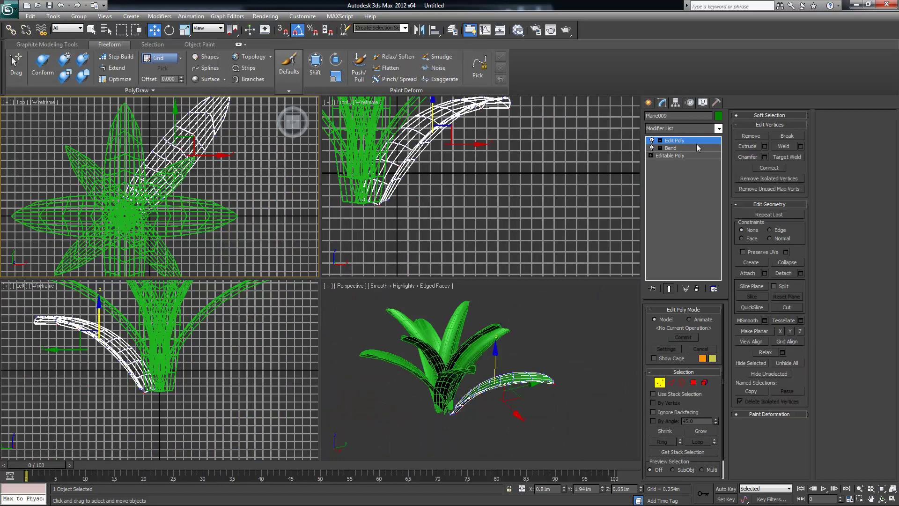
{"action": "middle_click_drag", "start_coordinate": [538, 181], "coordinate": [548, 202]}
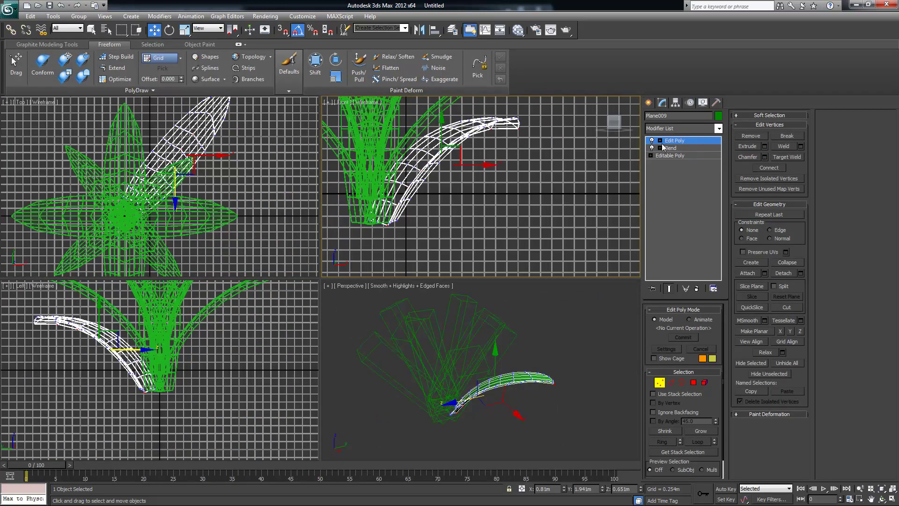
{"action": "middle_click_drag", "start_coordinate": [507, 158], "coordinate": [515, 164]}
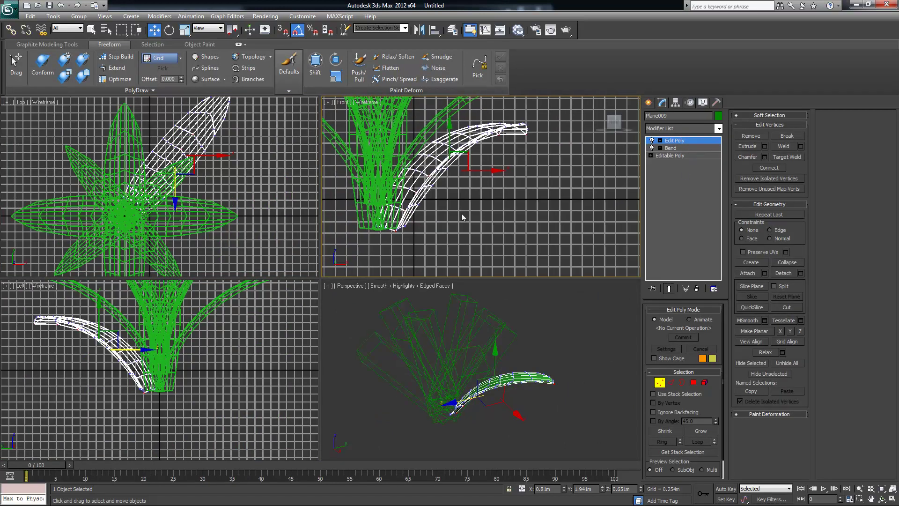
{"action": "middle_click_drag", "start_coordinate": [467, 182], "coordinate": [493, 196]}
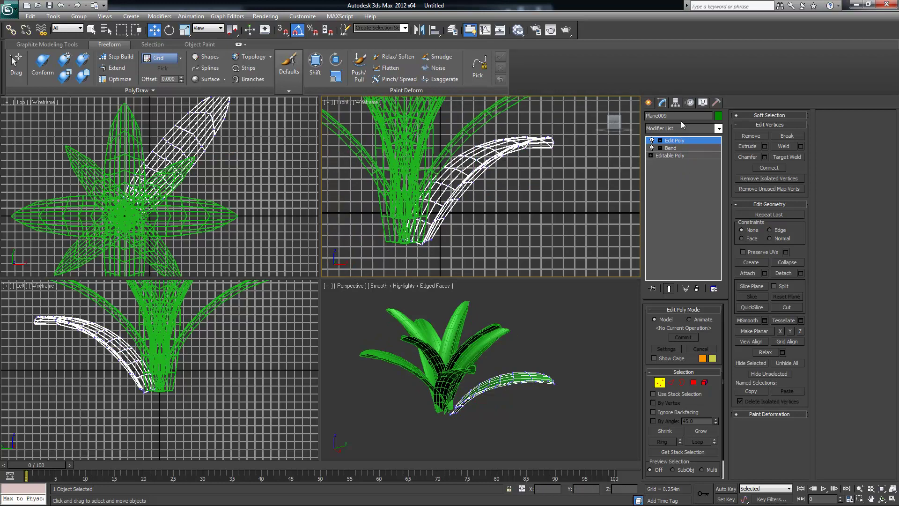
- Move only the outer leaf's pivot point to the center of the plant in the Top view and leave pivot editing
{"action": "left_click", "coordinate": [675, 103]}
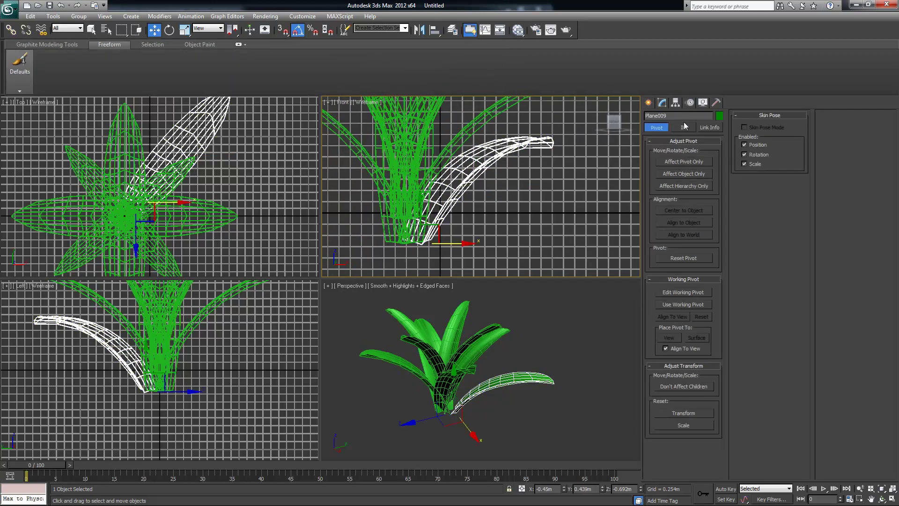
{"action": "left_click", "coordinate": [675, 162]}
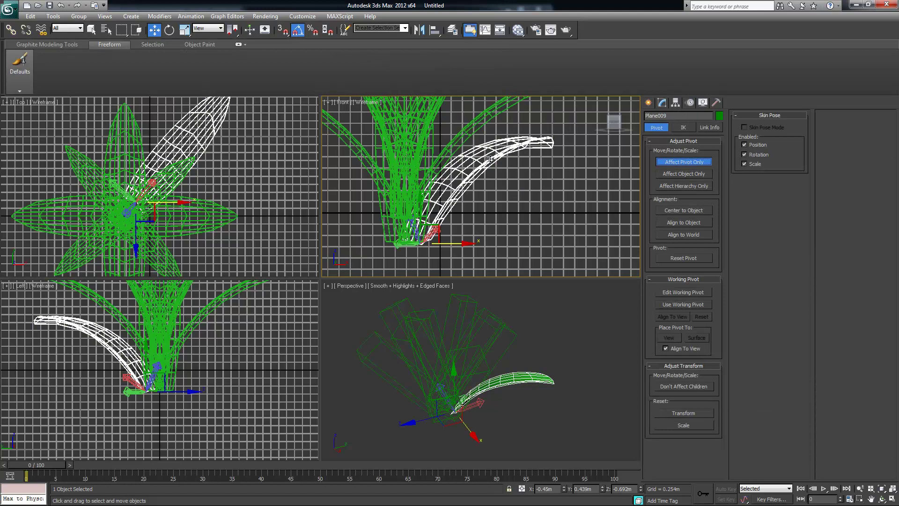
{"action": "left_click", "coordinate": [676, 162]}
{"action": "middle_click_drag", "start_coordinate": [207, 193], "coordinate": [231, 207]}
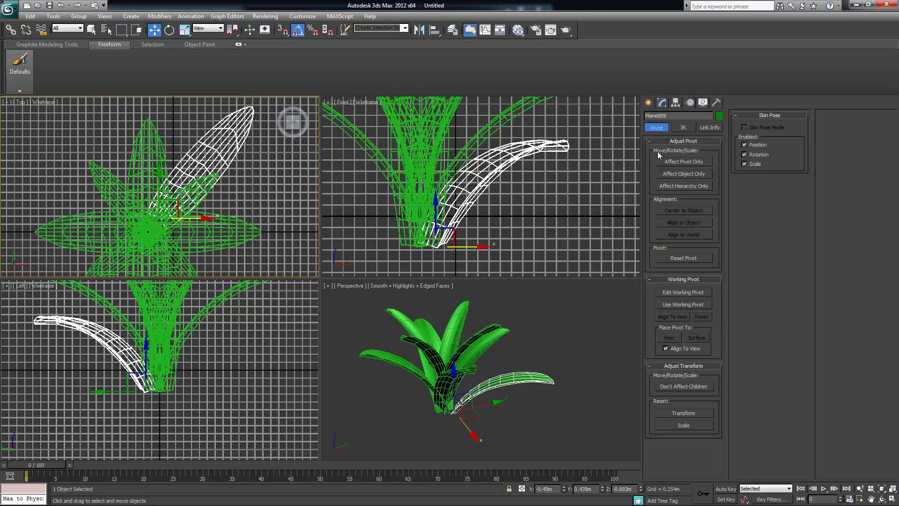
{"action": "left_click", "coordinate": [674, 161]}
{"action": "left_click_drag", "start_coordinate": [175, 203], "coordinate": [162, 215]}
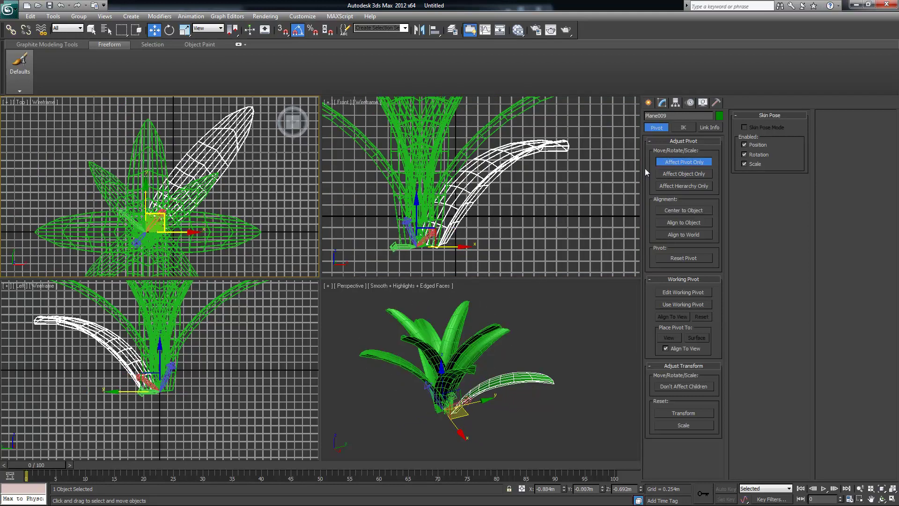
{"action": "left_click", "coordinate": [690, 165]}
{"action": "middle_click_drag", "start_coordinate": [512, 206], "coordinate": [537, 229], "text": "alt"}
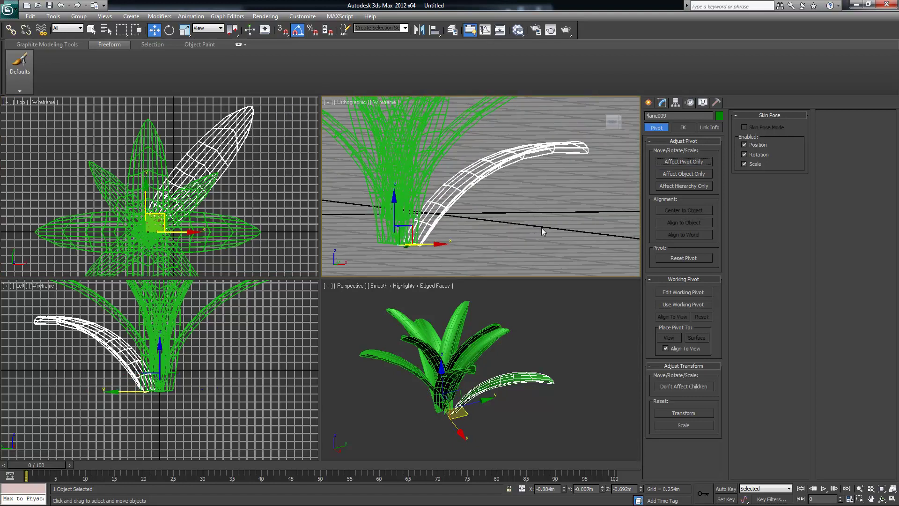
{"action": "key", "text": "f"}
- Try to clone the outer leaf around Z about the plant's center with several copies in the Perspective view
{"action": "middle_click_drag", "start_coordinate": [524, 336], "coordinate": [542, 378], "text": "alt"}
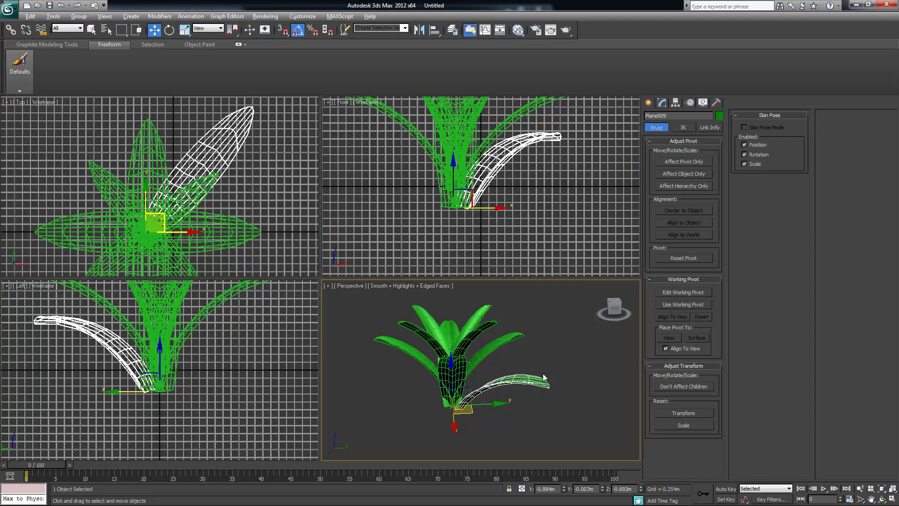
{"action": "key", "text": "alt+w"}
{"action": "mouse_move", "coordinate": [416, 330]}
{"action": "middle_mouse_down", "text": "alt"}
{"action": "mouse_move", "coordinate": [407, 318]}
{"action": "mouse_move", "coordinate": [423, 298]}
{"action": "mouse_move", "coordinate": [418, 319]}
{"action": "mouse_move", "coordinate": [369, 355]}
{"action": "middle_mouse_up", "text": "alt"}
{"action": "key", "text": "e"}
{"action": "left_click_drag", "start_coordinate": [275, 376], "coordinate": [258, 382]}
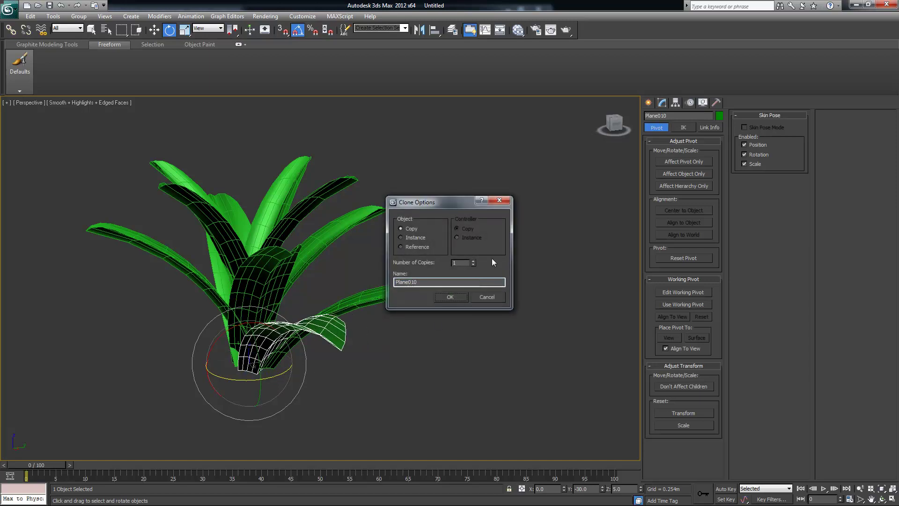
{"action": "left_click", "coordinate": [474, 261]}
{"action": "left_click", "coordinate": [450, 296]}
{"action": "mouse_move", "coordinate": [448, 302]}
{"action": "middle_mouse_down", "text": "alt"}
{"action": "mouse_move", "coordinate": [465, 336]}
{"action": "mouse_move", "coordinate": [405, 379]}
{"action": "mouse_move", "coordinate": [387, 352]}
{"action": "mouse_move", "coordinate": [459, 311]}
{"action": "middle_mouse_up", "text": "alt"}
{"action": "key", "text": "ctrl+z"}
- Clone the outer leaf around Z about the plant's center with 7 copies to form the outer ring
{"action": "left_click_drag", "start_coordinate": [299, 346], "coordinate": [291, 359], "text": "shift"}
{"action": "left_click", "coordinate": [473, 260]}
{"action": "left_click", "coordinate": [473, 261]}
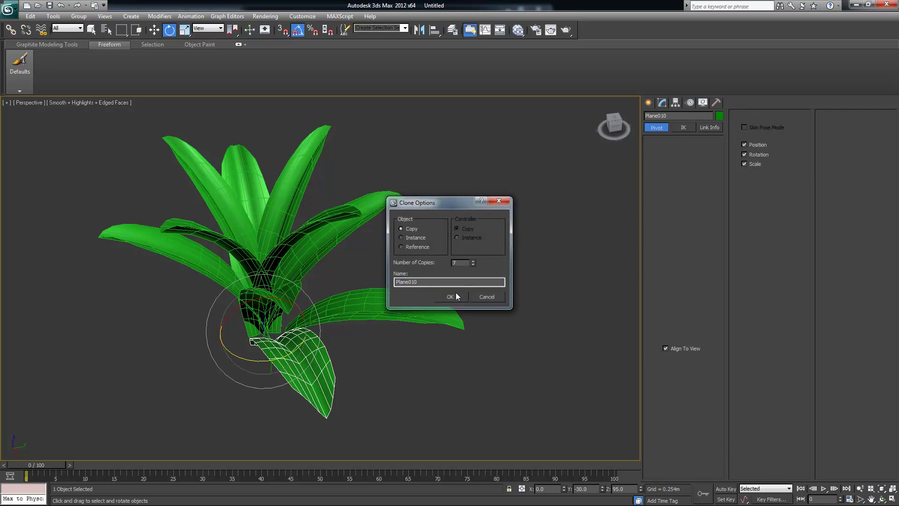
{"action": "left_click", "coordinate": [456, 293]}
{"action": "middle_click_drag", "start_coordinate": [421, 304], "coordinate": [430, 267], "text": "alt"}
- Select one upper-ring leaf, open its Bend modifier's gizmo level and set the bend angle to 53.5
{"action": "left_click", "coordinate": [352, 312]}
{"action": "middle_click_drag", "start_coordinate": [353, 310], "coordinate": [356, 248], "text": "alt"}
{"action": "left_click", "coordinate": [315, 214]}
{"action": "middle_click_drag", "start_coordinate": [316, 212], "coordinate": [407, 216], "text": "alt"}
{"action": "left_click", "coordinate": [661, 103]}
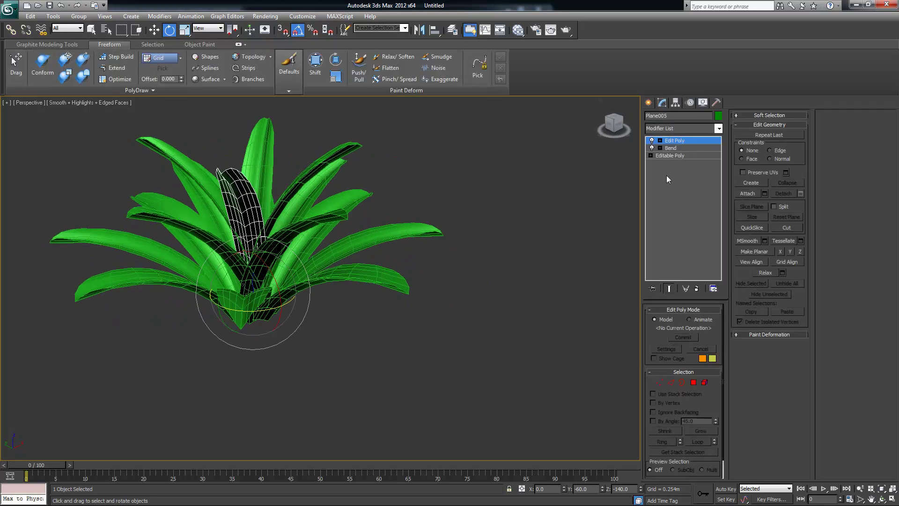
{"action": "left_click", "coordinate": [669, 148]}
{"action": "left_click", "coordinate": [659, 148]}
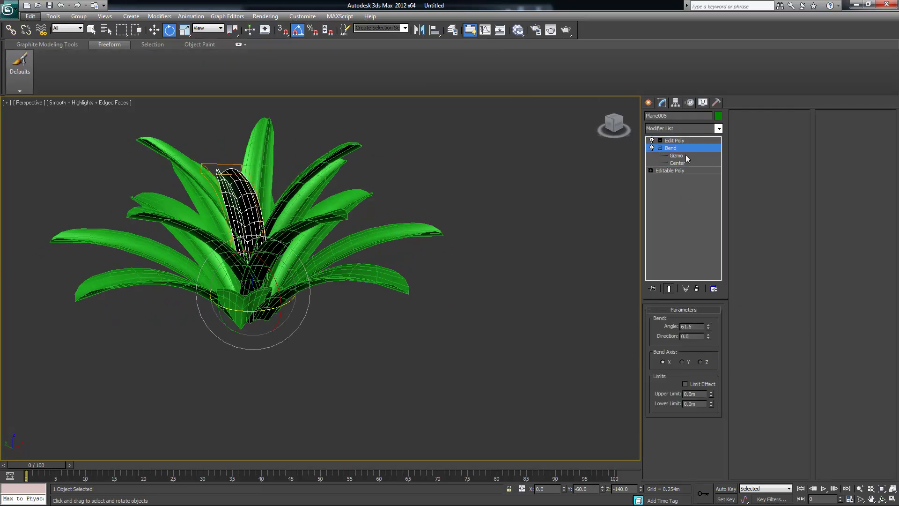
{"action": "left_click", "coordinate": [684, 156]}
{"action": "left_click", "coordinate": [676, 156]}
{"action": "middle_click_drag", "start_coordinate": [475, 234], "coordinate": [392, 249], "text": "alt"}
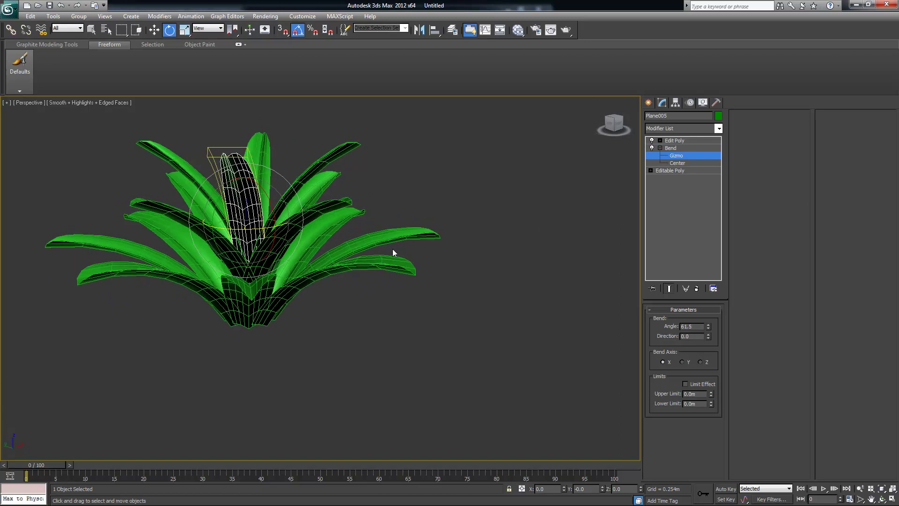
{"action": "left_click_drag", "start_coordinate": [708, 325], "coordinate": [706, 352]}
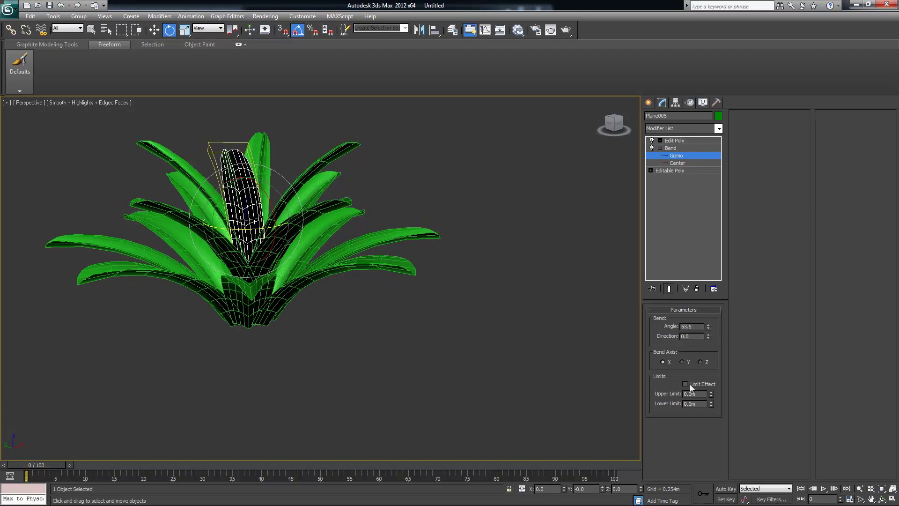
- Try the Y bend axis on the upper leaf, return to X, and set the bend direction to -68
{"action": "left_click", "coordinate": [682, 362]}
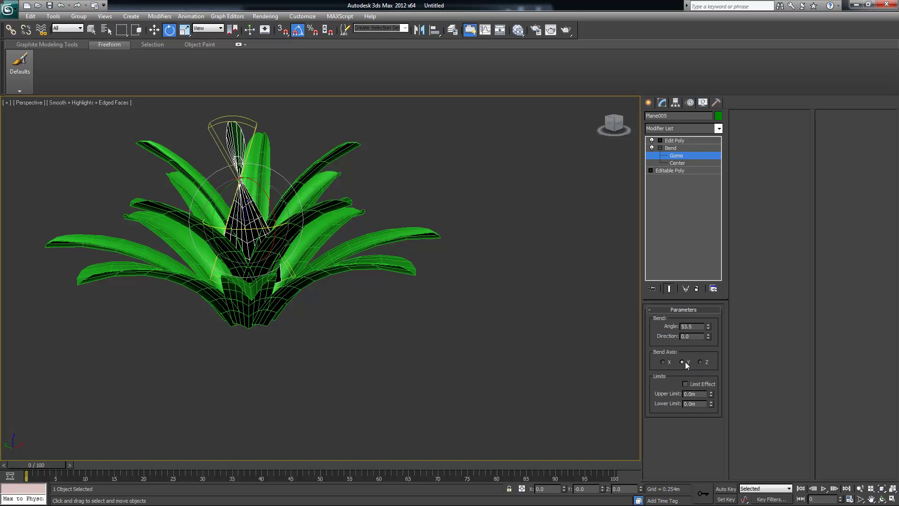
{"action": "left_click", "coordinate": [667, 361]}
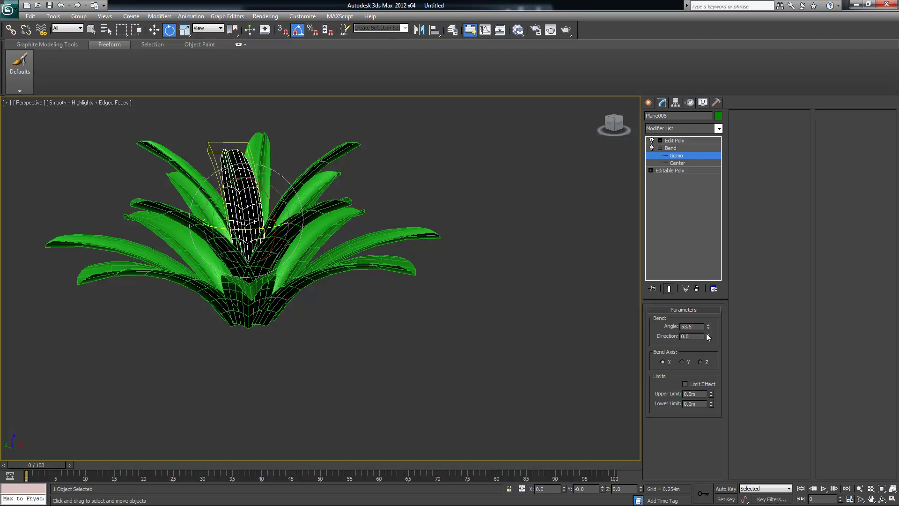
{"action": "left_click_drag", "start_coordinate": [708, 337], "coordinate": [713, 300]}
{"action": "middle_click_drag", "start_coordinate": [562, 290], "coordinate": [350, 150], "text": "alt"}
{"action": "middle_click_drag", "start_coordinate": [401, 191], "coordinate": [524, 248], "text": "alt"}
{"action": "left_click_drag", "start_coordinate": [709, 335], "coordinate": [698, 435]}
{"action": "middle_click_drag", "start_coordinate": [560, 339], "coordinate": [316, 161], "text": "alt"}
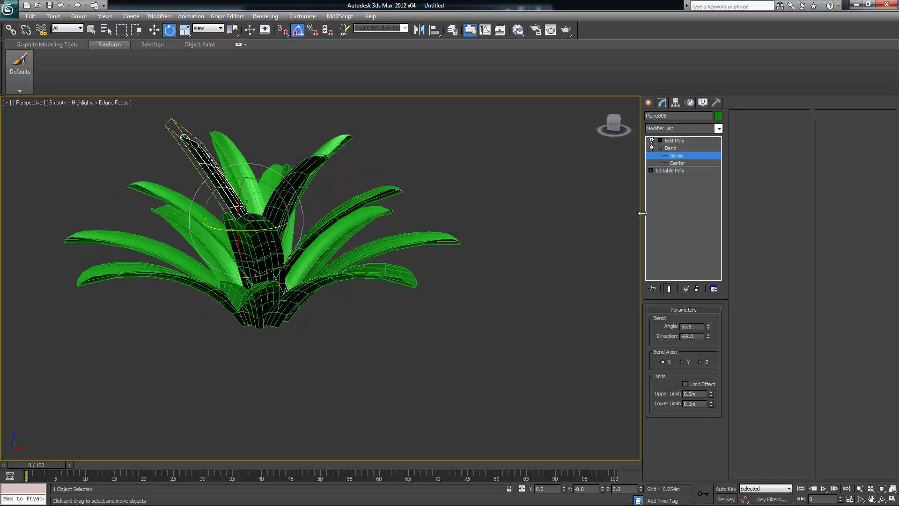
- Select a leaf in the original lower ring and set its Bend modifier's direction to 32.5 at gizmo level
{"action": "left_click", "coordinate": [330, 148]}
{"action": "middle_click_drag", "start_coordinate": [327, 154], "coordinate": [370, 252], "text": "alt"}
{"action": "left_click", "coordinate": [275, 220]}
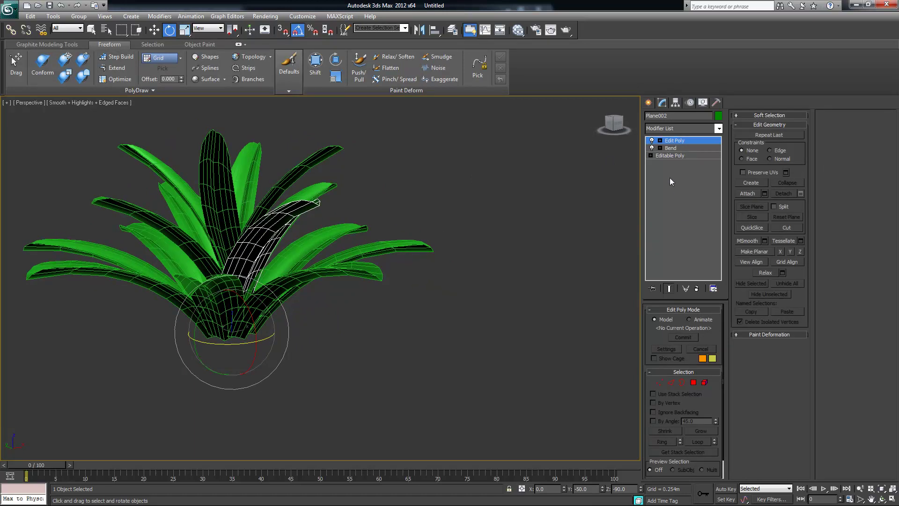
{"action": "left_click", "coordinate": [659, 141]}
{"action": "left_click", "coordinate": [659, 140]}
{"action": "left_click", "coordinate": [674, 148]}
{"action": "left_click", "coordinate": [660, 148]}
{"action": "left_click", "coordinate": [676, 156]}
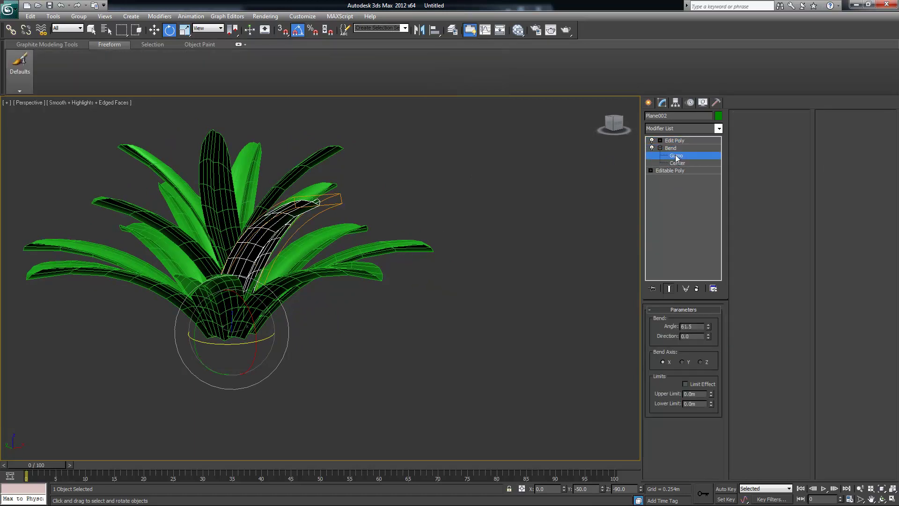
{"action": "left_click_drag", "start_coordinate": [708, 337], "coordinate": [708, 316]}
{"action": "middle_click_drag", "start_coordinate": [524, 260], "coordinate": [511, 252], "text": "alt"}
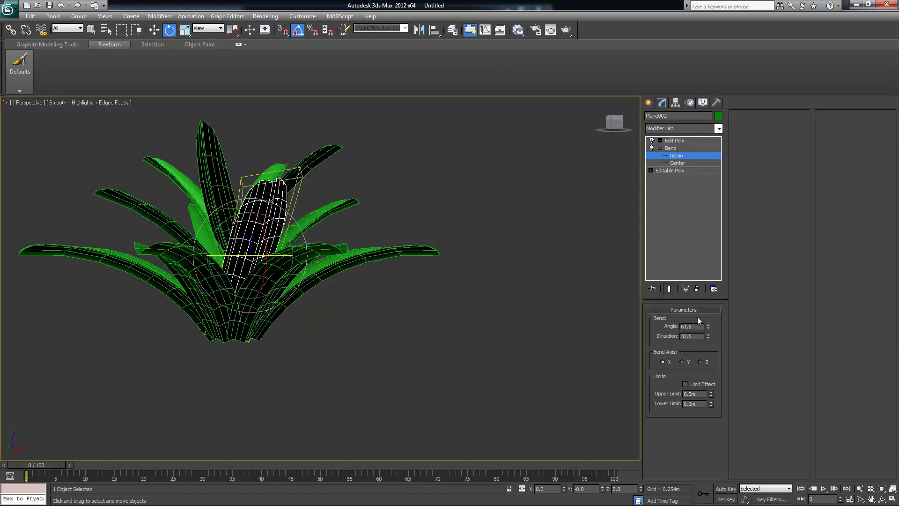
- Set the selected inner leaf's bend angle to 102.5, return to its Edit Poly level, and deselect the leaf
{"action": "left_click_drag", "start_coordinate": [708, 325], "coordinate": [708, 302]}
{"action": "middle_click_drag", "start_coordinate": [474, 265], "coordinate": [633, 305], "text": "alt"}
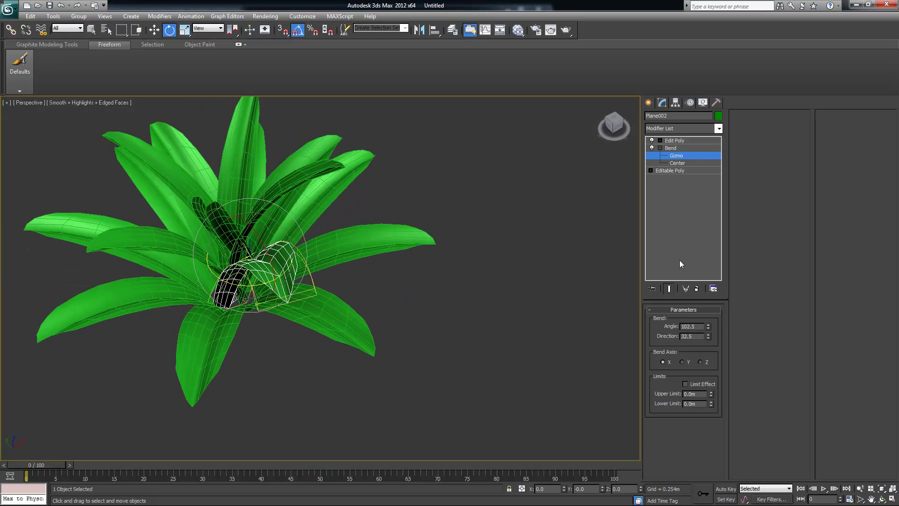
{"action": "left_click", "coordinate": [674, 140]}
{"action": "left_click", "coordinate": [514, 243]}
{"action": "middle_click_drag", "start_coordinate": [513, 243], "coordinate": [538, 323], "text": "alt"}
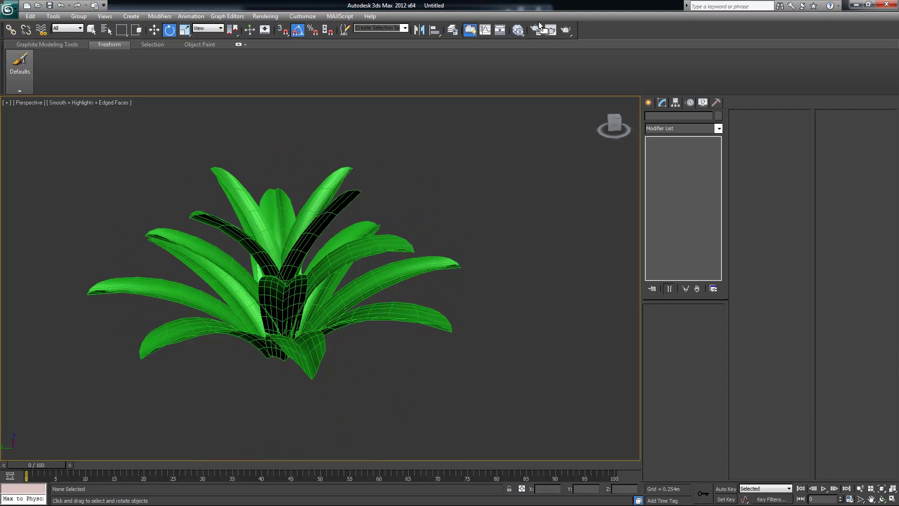
- Render the perspective view of the whole plant from two slightly different angles, closing each render window
{"action": "left_click", "coordinate": [564, 31]}
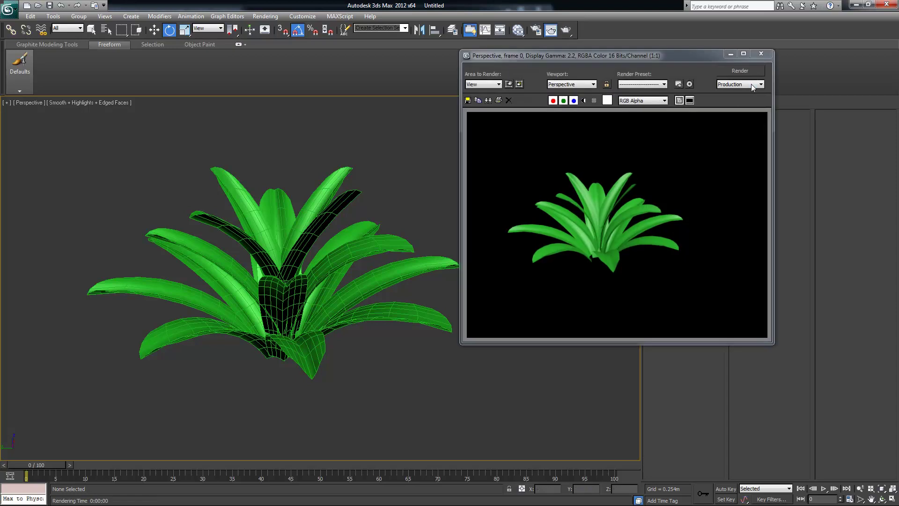
{"action": "left_click", "coordinate": [764, 56]}
{"action": "mouse_move", "coordinate": [396, 227]}
{"action": "middle_mouse_down", "text": "alt"}
{"action": "mouse_move", "coordinate": [433, 249]}
{"action": "mouse_move", "coordinate": [426, 255]}
{"action": "mouse_move", "coordinate": [441, 231]}
{"action": "mouse_move", "coordinate": [392, 253]}
{"action": "mouse_move", "coordinate": [402, 239]}
{"action": "middle_mouse_up", "text": "alt"}
{"action": "left_click", "coordinate": [550, 30]}
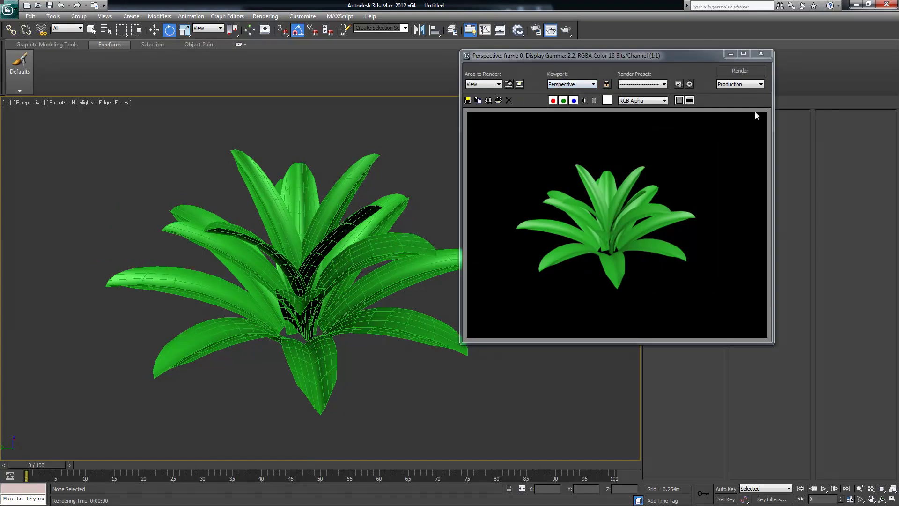
{"action": "left_click", "coordinate": [760, 54]}
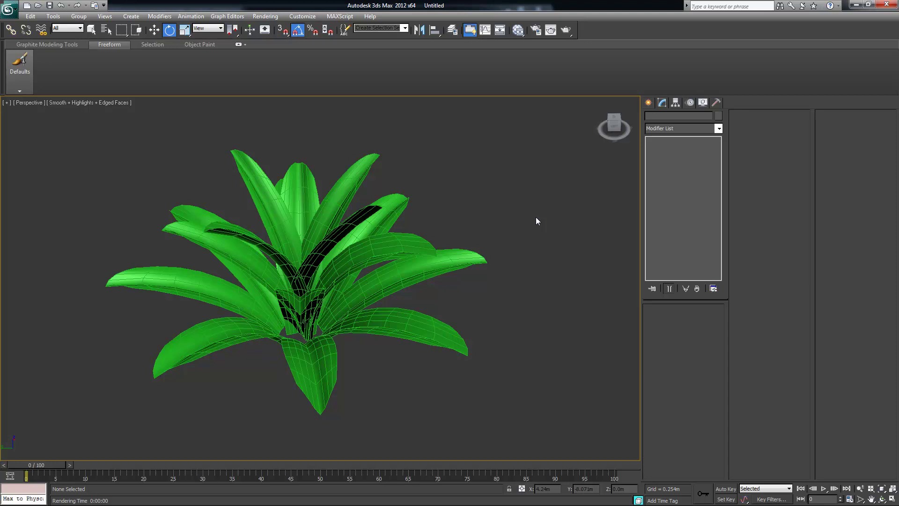
- Select the front outer leaf and add a Shell modifier above its Edit Poly to give it thickness
{"action": "left_click", "coordinate": [311, 341]}
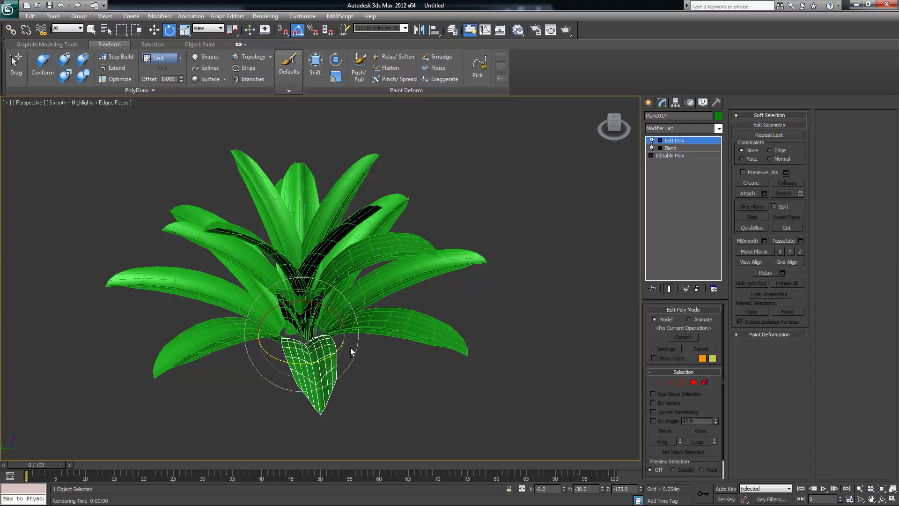
{"action": "middle_click_drag", "start_coordinate": [347, 347], "coordinate": [377, 335], "text": "alt"}
{"action": "scroll", "coordinate": [412, 328], "scroll_direction": "up", "scroll_amount": 8}
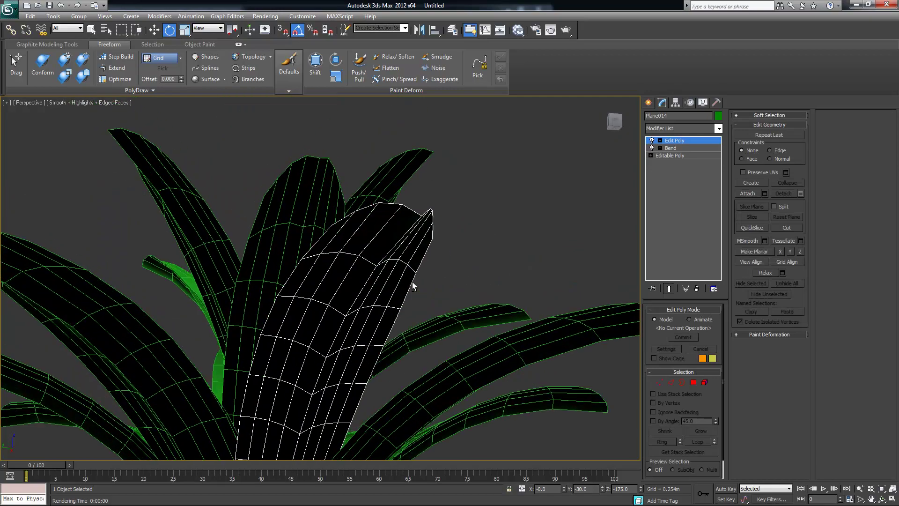
{"action": "middle_click_drag", "start_coordinate": [439, 309], "coordinate": [339, 243], "text": "alt"}
{"action": "left_click", "coordinate": [719, 128]}
{"action": "left_click_drag", "start_coordinate": [719, 155], "coordinate": [719, 295]}
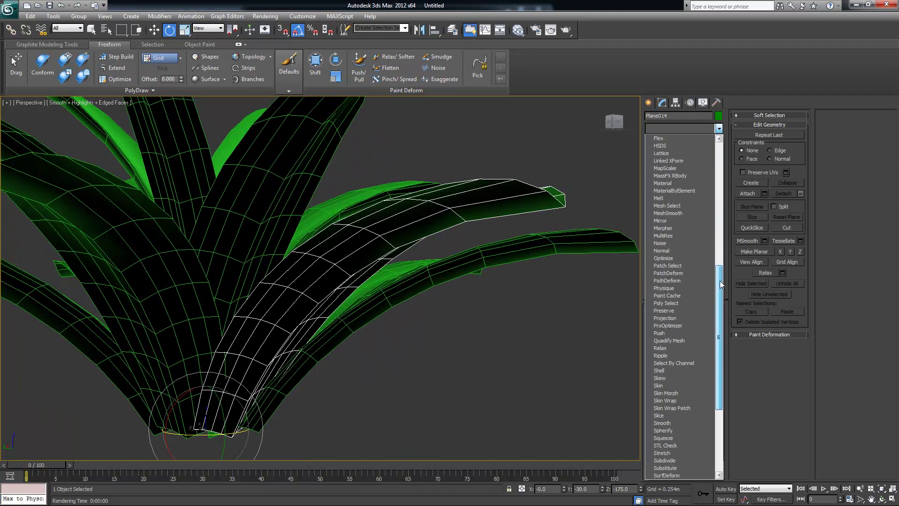
{"action": "left_click", "coordinate": [673, 370]}
- Add a TurboSmooth modifier on top of the outer leaf's Shell modifier
{"action": "middle_click_drag", "start_coordinate": [546, 276], "coordinate": [500, 235], "text": "alt"}
{"action": "left_click", "coordinate": [719, 128]}
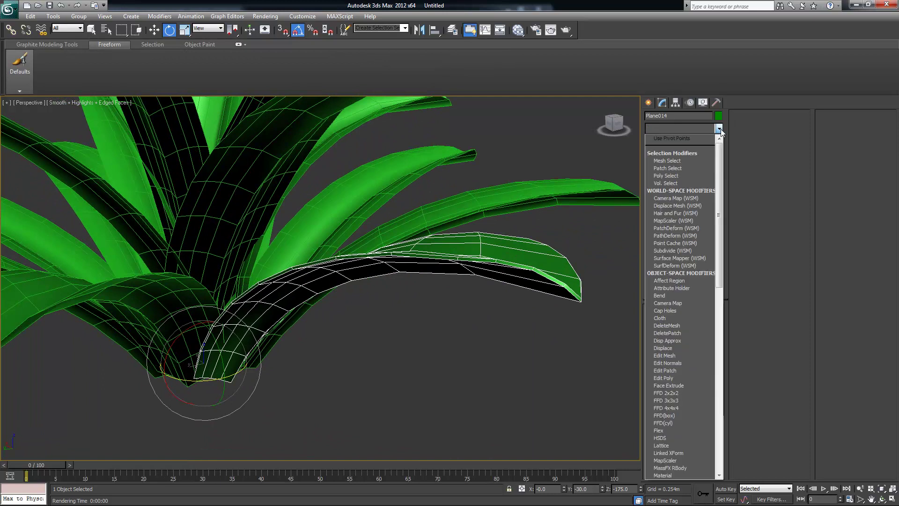
{"action": "left_click_drag", "start_coordinate": [719, 155], "coordinate": [723, 336]}
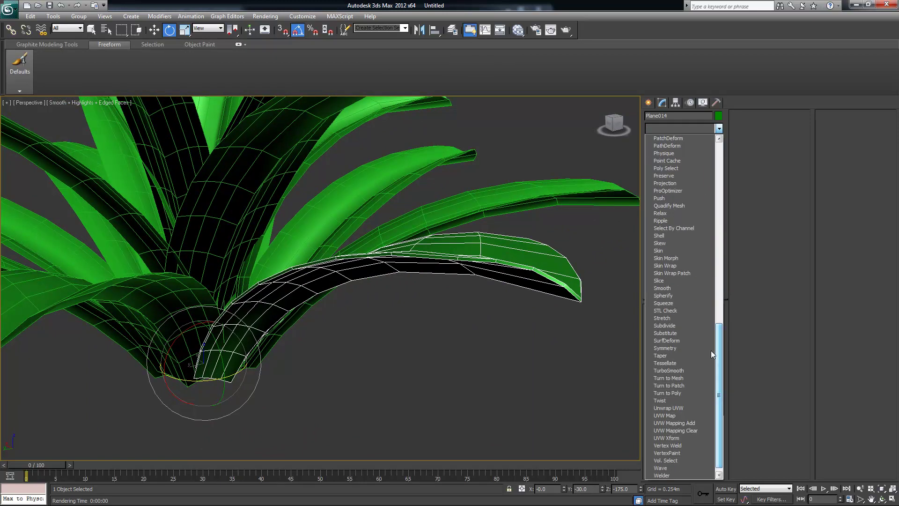
{"action": "left_click", "coordinate": [681, 369]}
- Deselect the leaf and render a close perspective view of the plant's base and the thickened, smoothed leaf
{"action": "left_click", "coordinate": [539, 305]}
{"action": "middle_click_drag", "start_coordinate": [539, 305], "coordinate": [545, 175], "text": "alt"}
{"action": "left_click", "coordinate": [551, 30]}
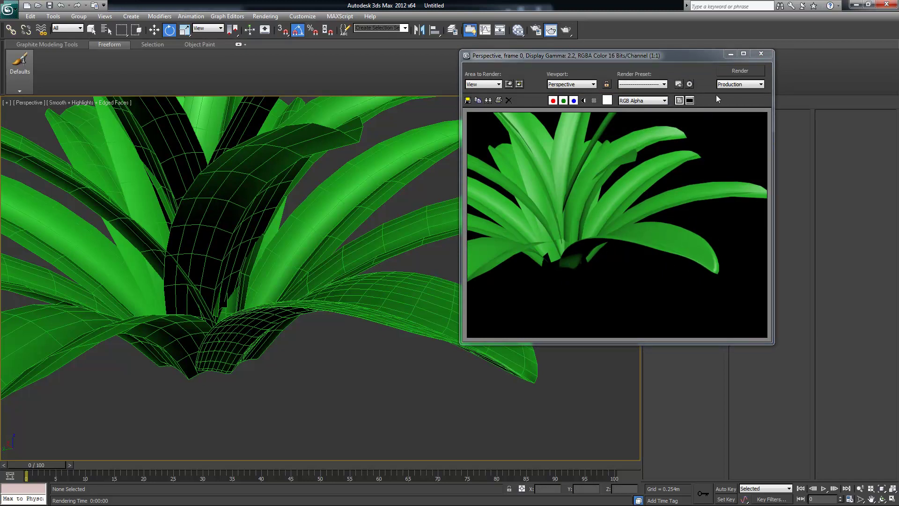
{"action": "left_click", "coordinate": [768, 53]}
- Select the smoothed outer leaf and examine its thickness and mesh density against the neighbouring leaves
{"action": "middle_click_drag", "start_coordinate": [482, 267], "coordinate": [499, 295]}
{"action": "scroll", "coordinate": [498, 282], "scroll_direction": "down", "scroll_amount": 10}
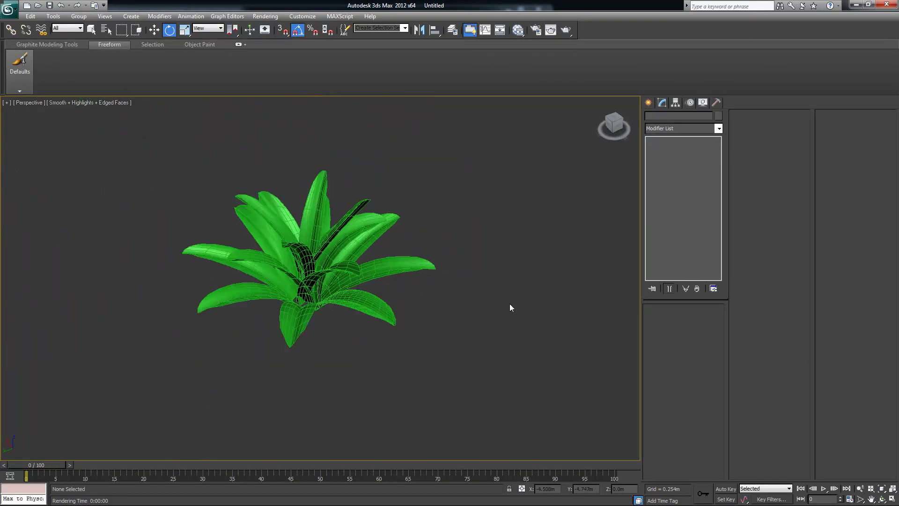
{"action": "scroll", "coordinate": [488, 295], "scroll_direction": "up", "scroll_amount": 6}
{"action": "left_click", "coordinate": [457, 325]}
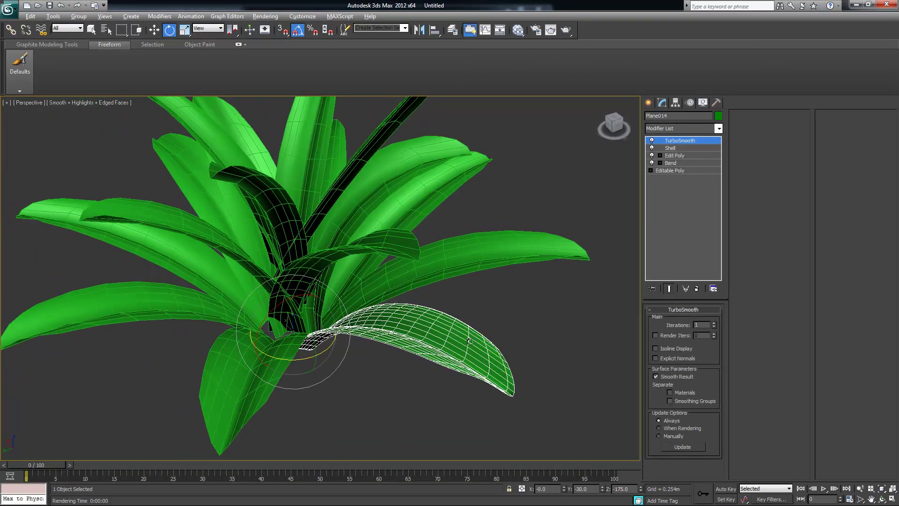
{"action": "scroll", "coordinate": [457, 325], "scroll_direction": "up", "scroll_amount": 3}
{"action": "middle_click_drag", "start_coordinate": [409, 334], "coordinate": [478, 344], "text": "alt"}
{"action": "scroll", "coordinate": [480, 342], "scroll_direction": "down", "scroll_amount": 3}
{"action": "middle_click_drag", "start_coordinate": [503, 308], "coordinate": [506, 342], "text": "alt"}
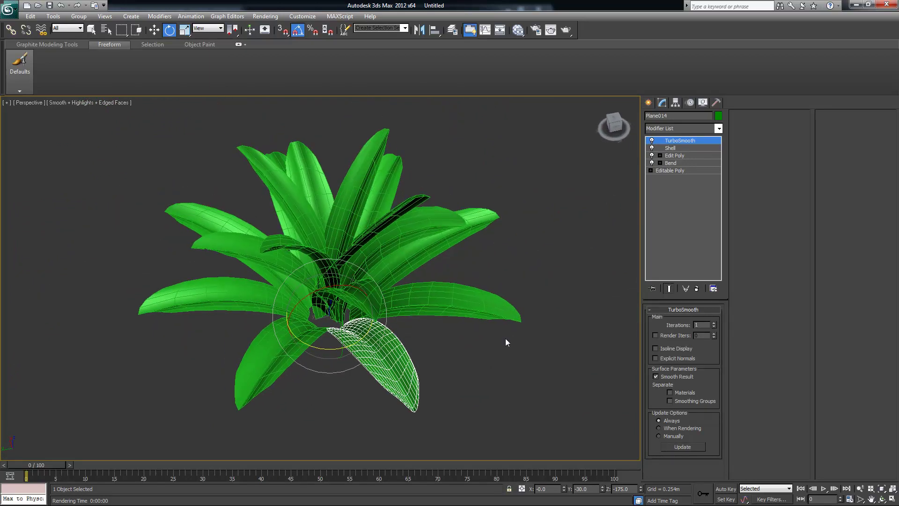